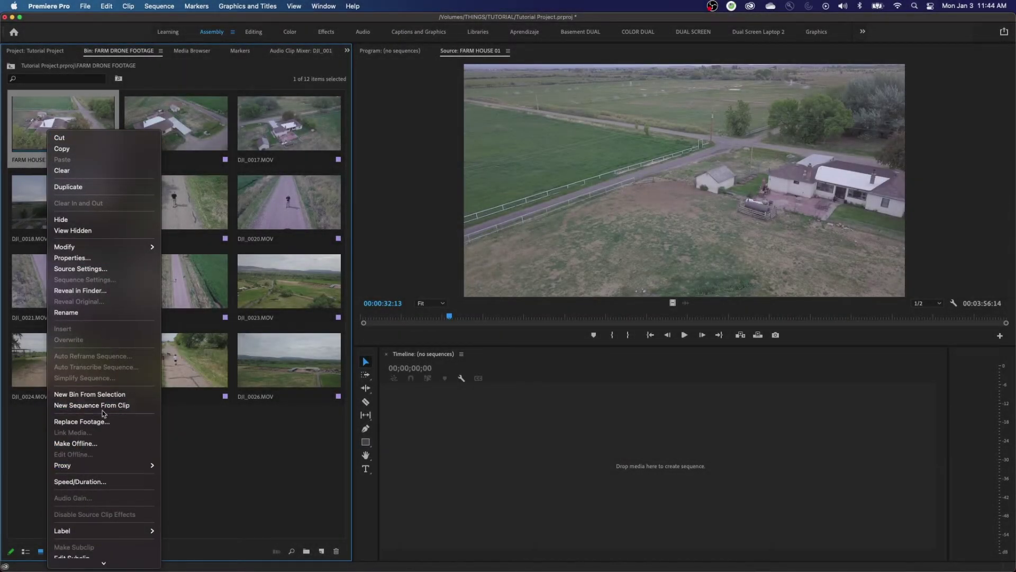
left_click(104, 290)
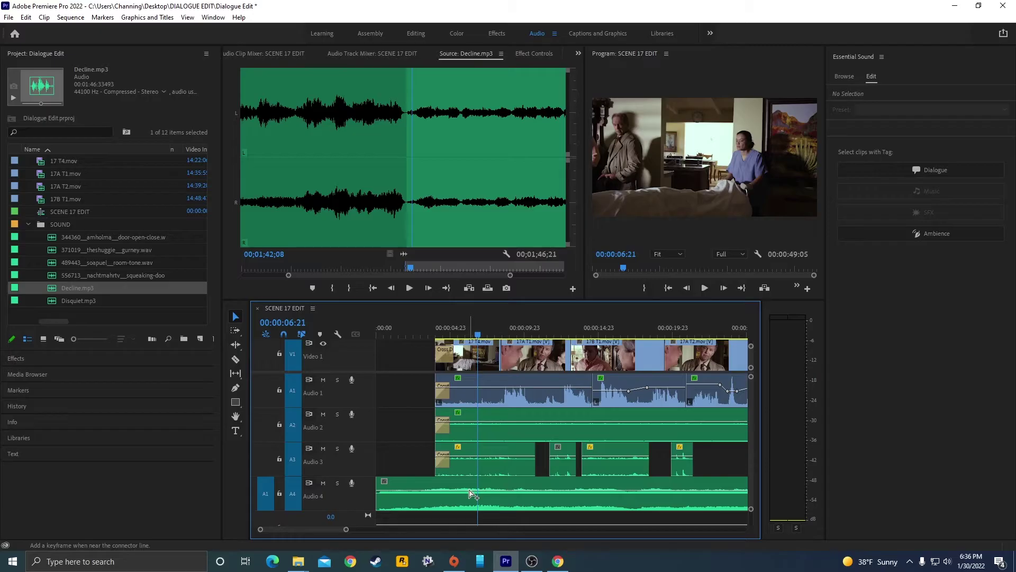
Step: Add volume keyframes to the Decline.mp3 music clip on Audio 4 and enable Ducking for it
left_click(495, 494)
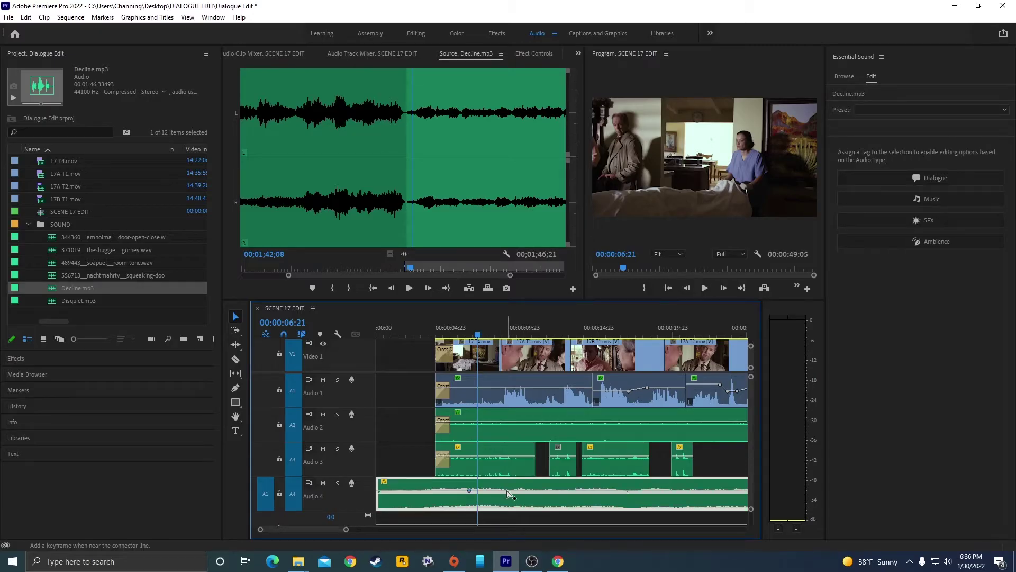
left_click(507, 491, "ctrl")
left_click_drag(507, 493, 507, 498)
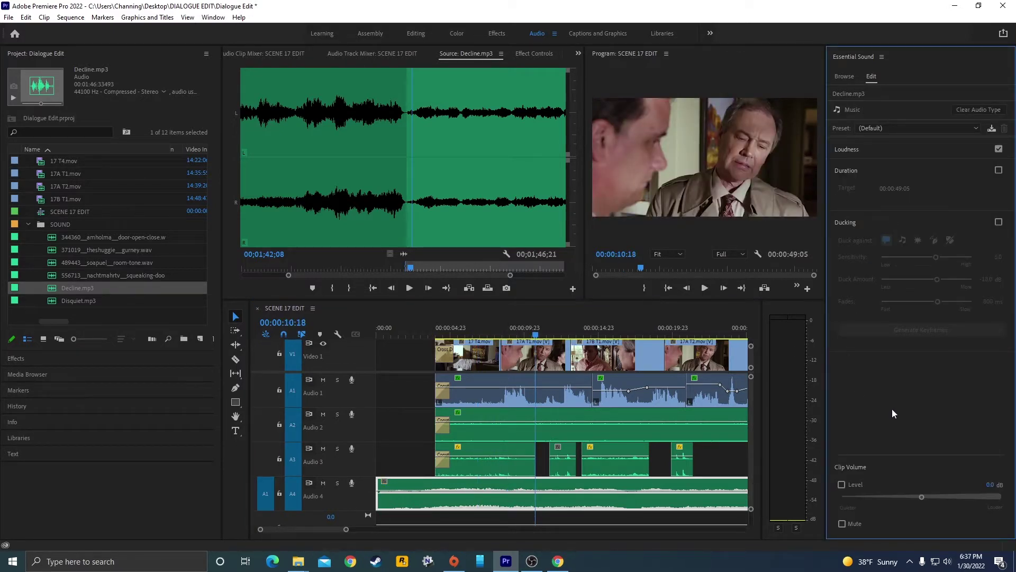
left_click(999, 222)
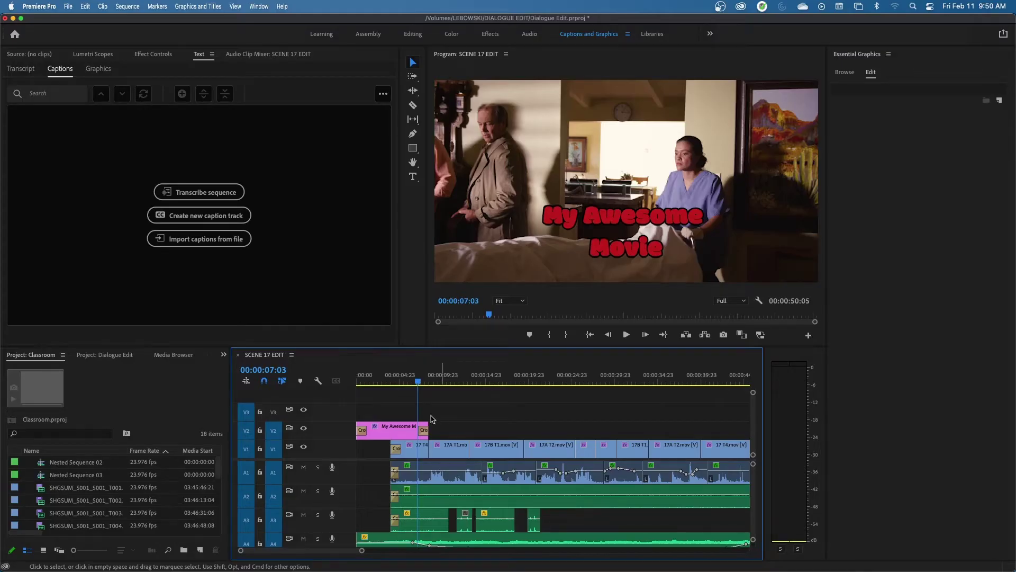
left_click_drag(441, 411, 367, 435)
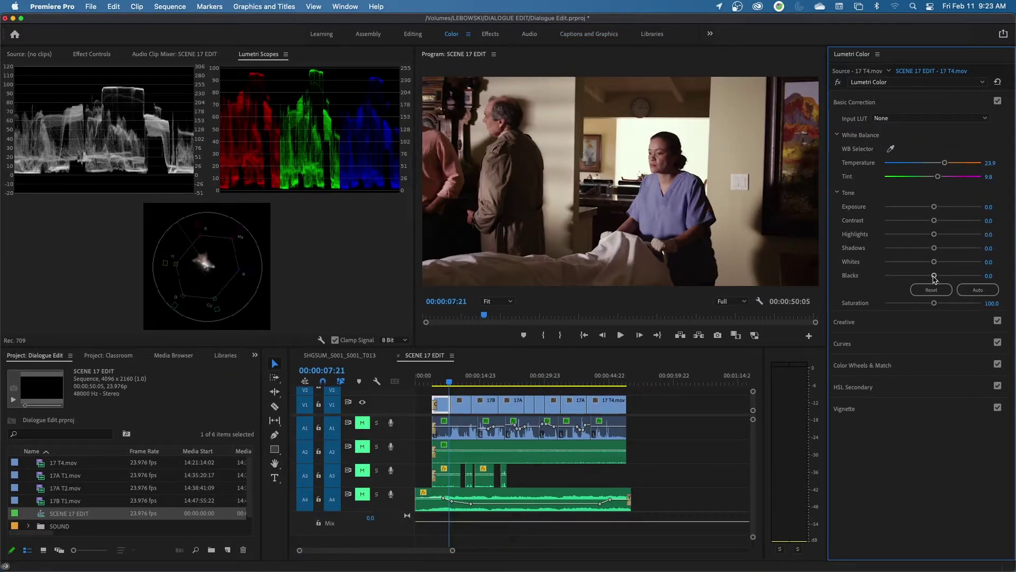
Step: Raise the Blacks of the 17 T4.mov clip to about 1.1 and adjust its Whites in Basic Correction
left_click_drag(934, 278, 934, 281)
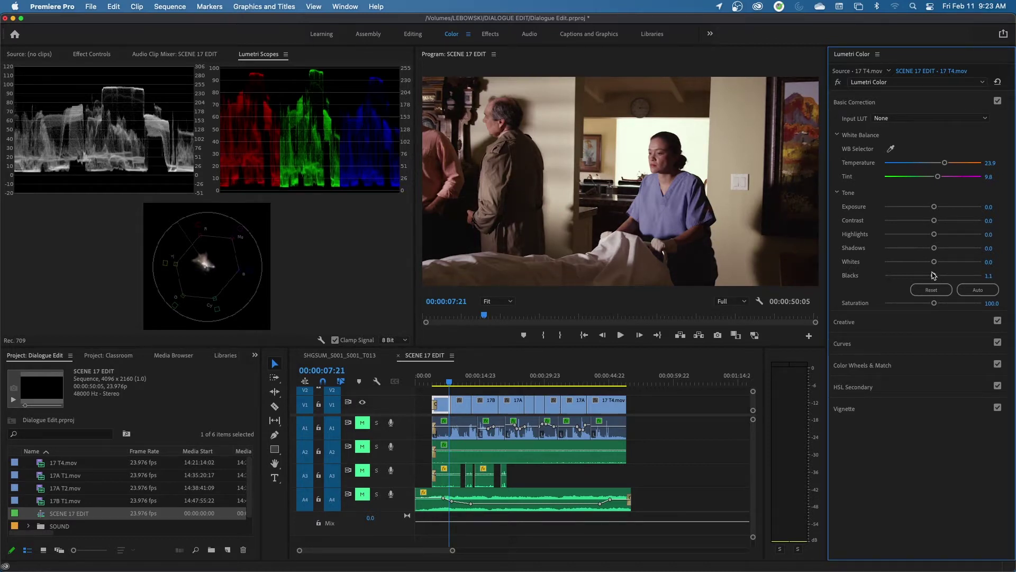
mouse_move(935, 265)
left_mouse_down()
mouse_move(920, 263)
mouse_move(932, 263)
left_mouse_up()
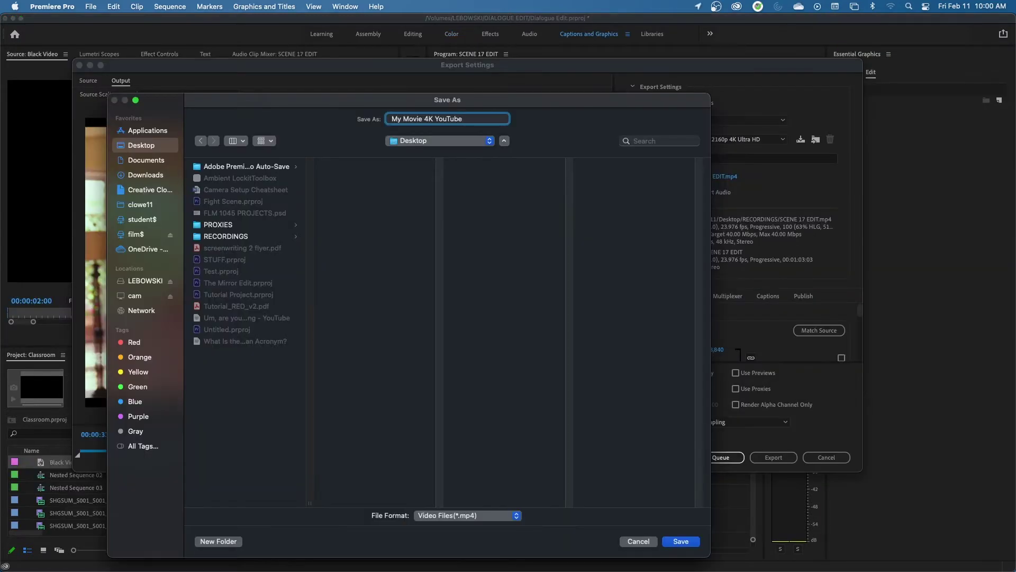
Step: Save the export output as My Movie 4K YouTube on the Desktop and export the sequence
left_click(683, 541)
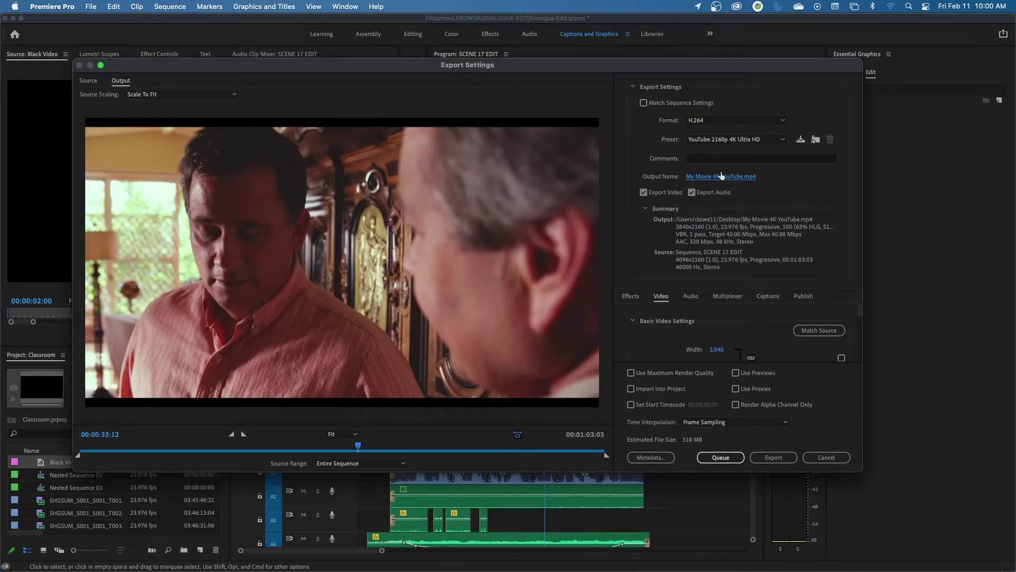
left_click(770, 458)
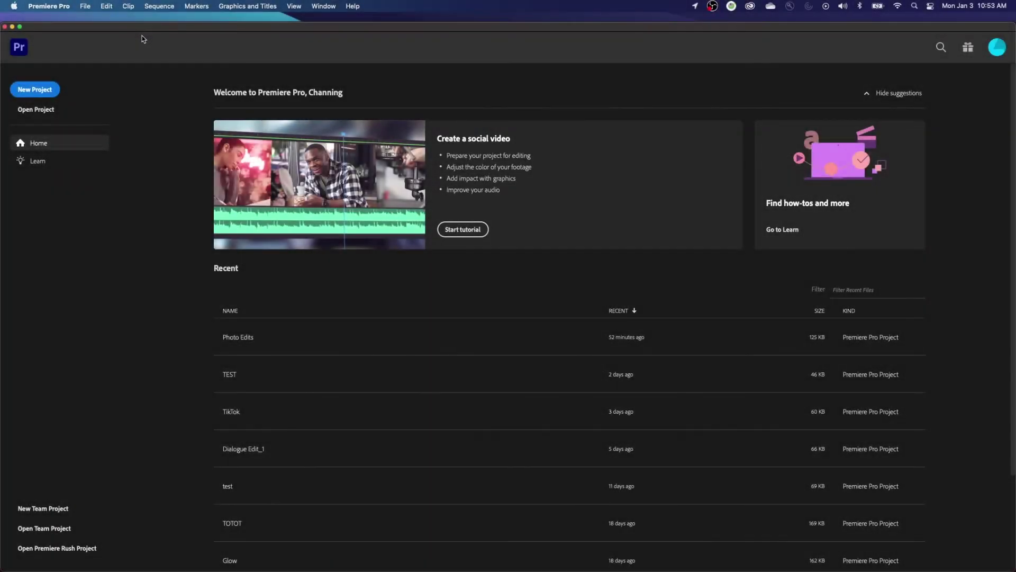
Step: Start a new project and name it Tutorial Project
left_click_drag(148, 27, 160, 18)
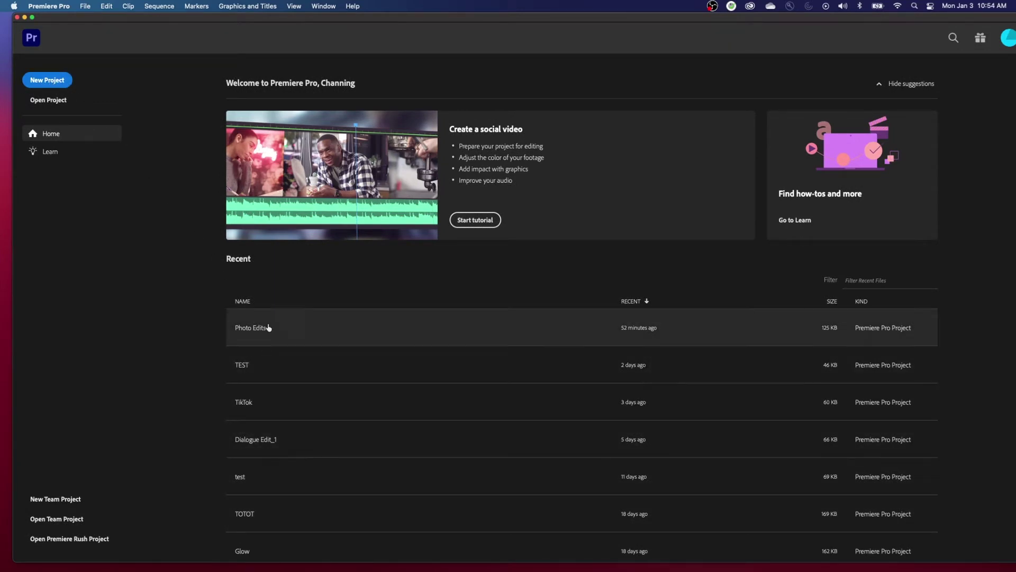
scroll(278, 435, "down", 3)
scroll(277, 431, "up", 3)
left_click(47, 80)
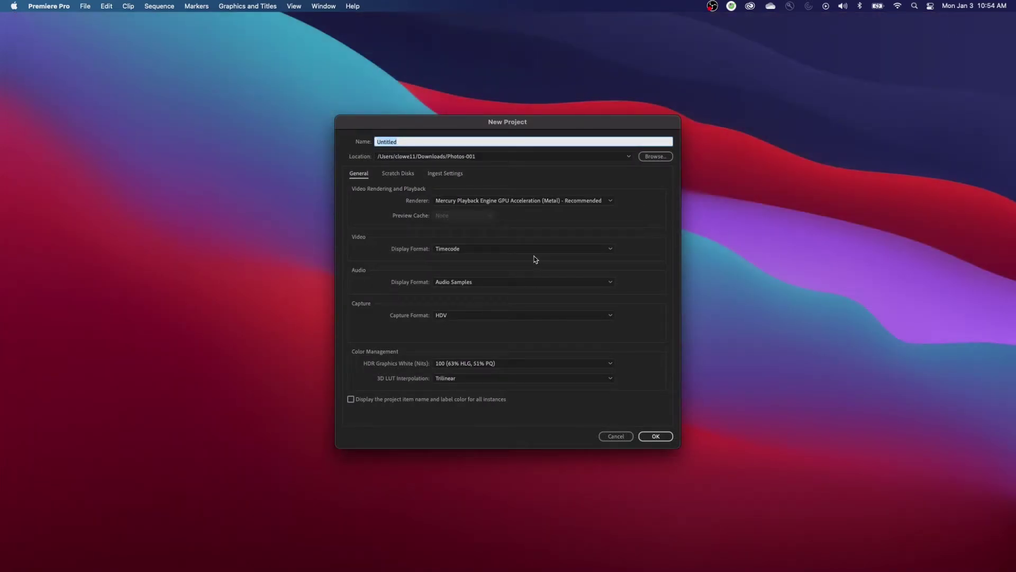
left_click(655, 158)
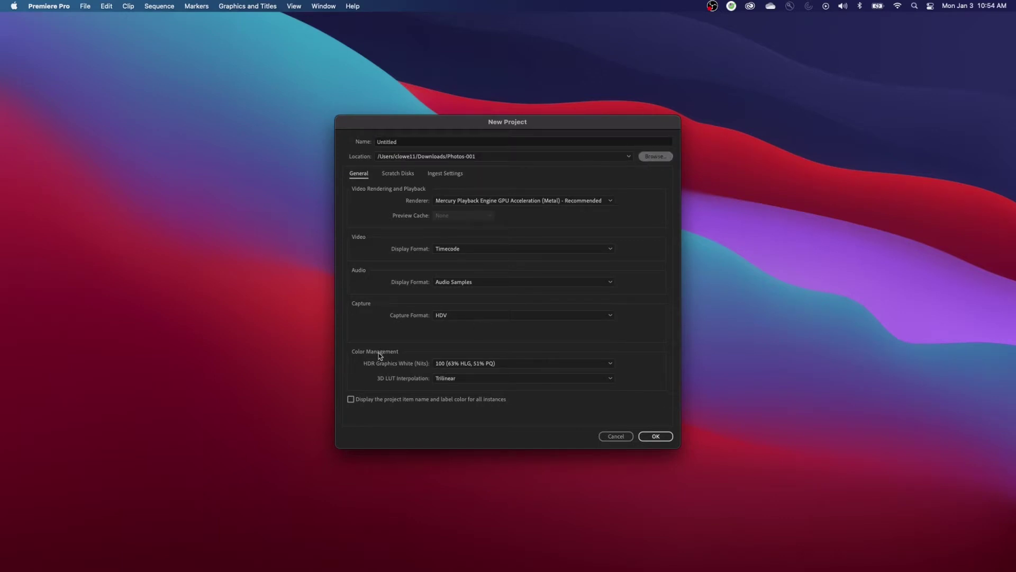
key("Return")
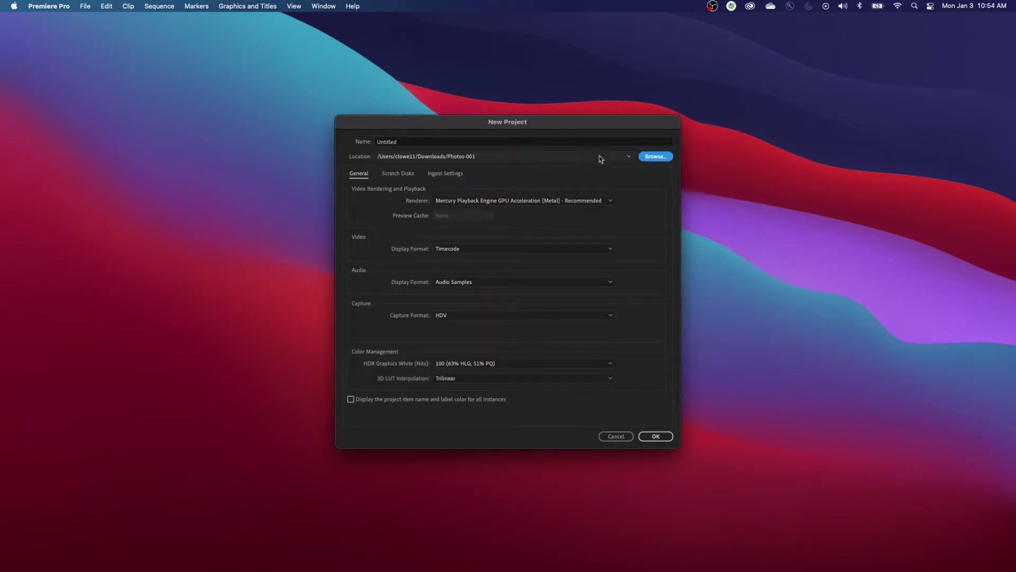
left_click(427, 141)
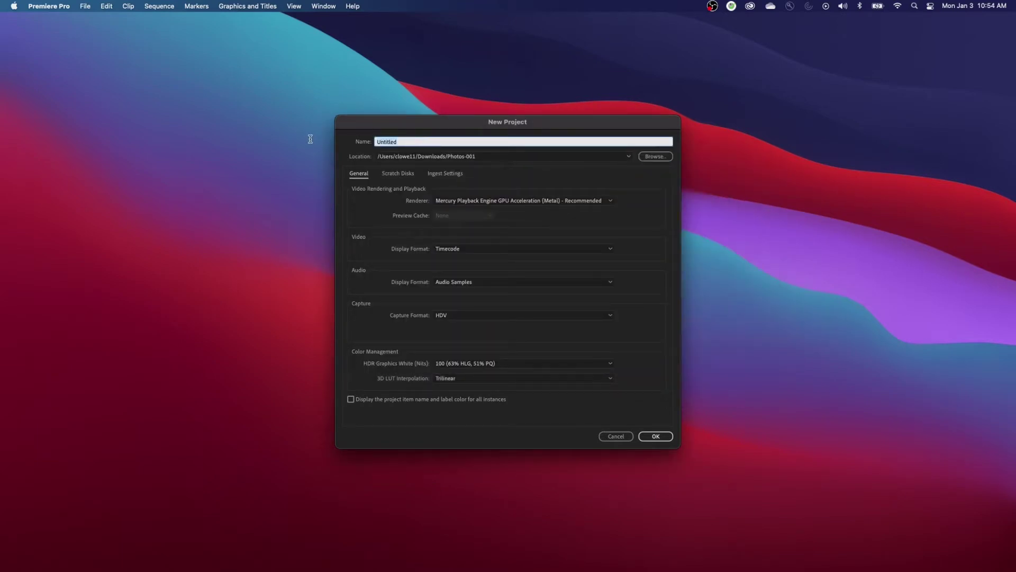
type("Tutori")
Step: Set the project location to a new folder named TUTORIAL on the THINGS drive
left_click(655, 157)
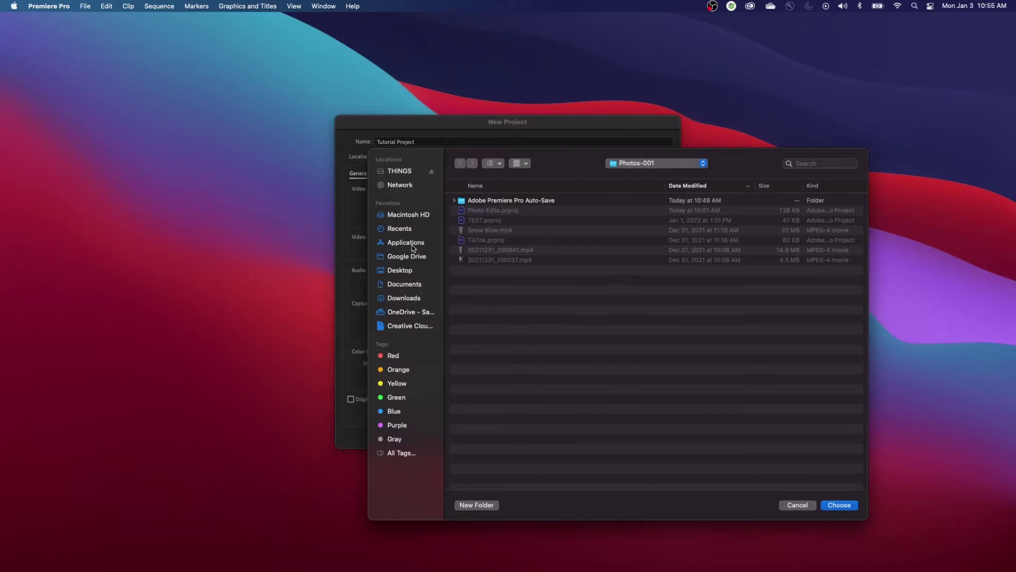
left_click(399, 171)
left_click(486, 506)
type("TUTORIAL")
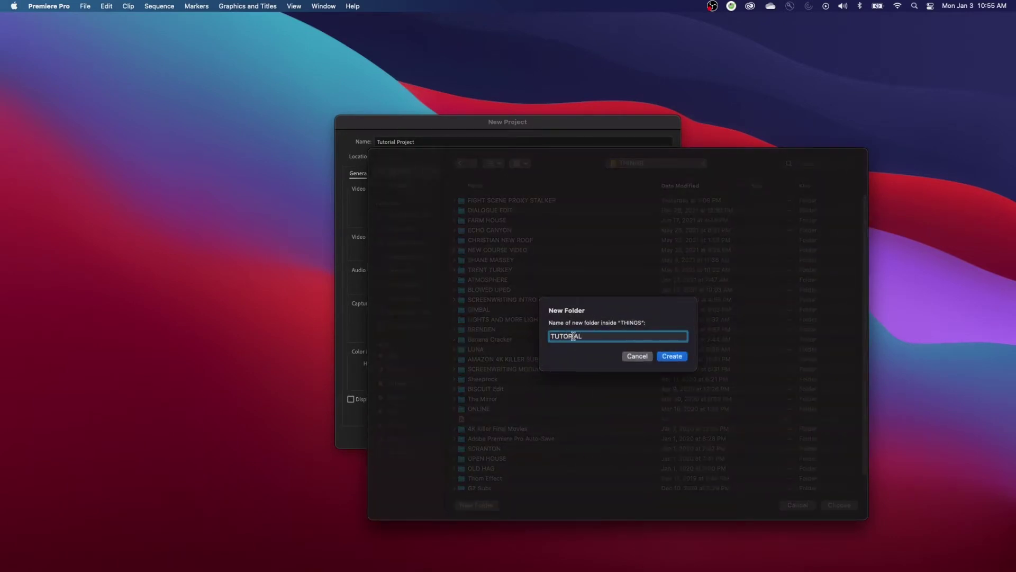
left_click(674, 356)
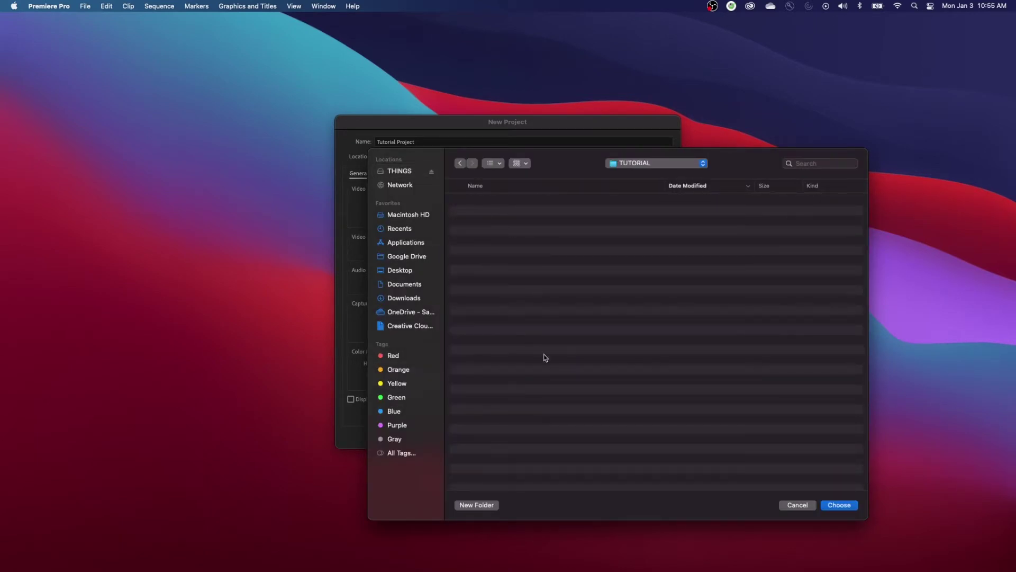
left_click(849, 505)
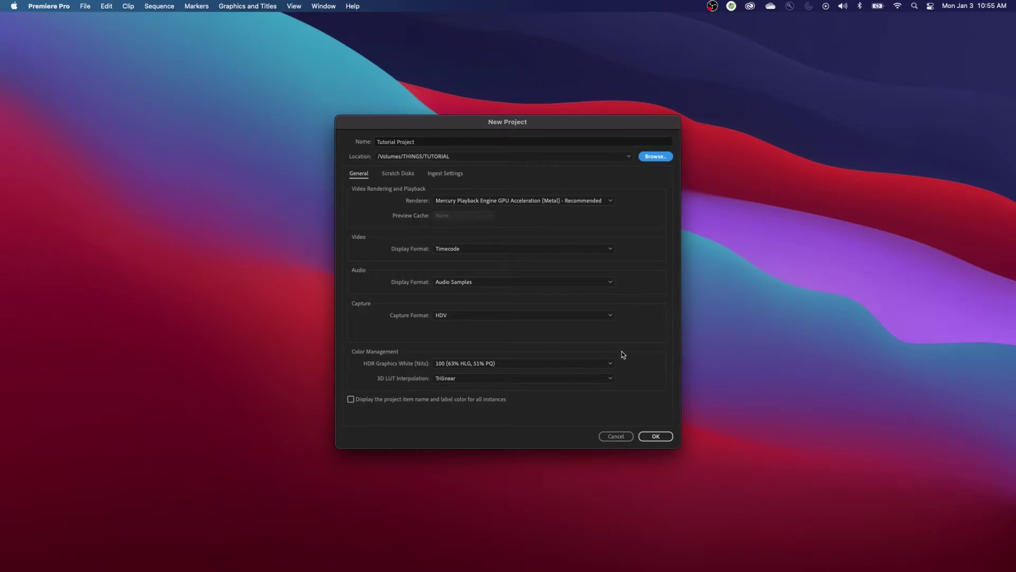
Step: Create the project with the default general settings and switch to the Editing workspace
left_click(648, 435)
left_click(663, 434)
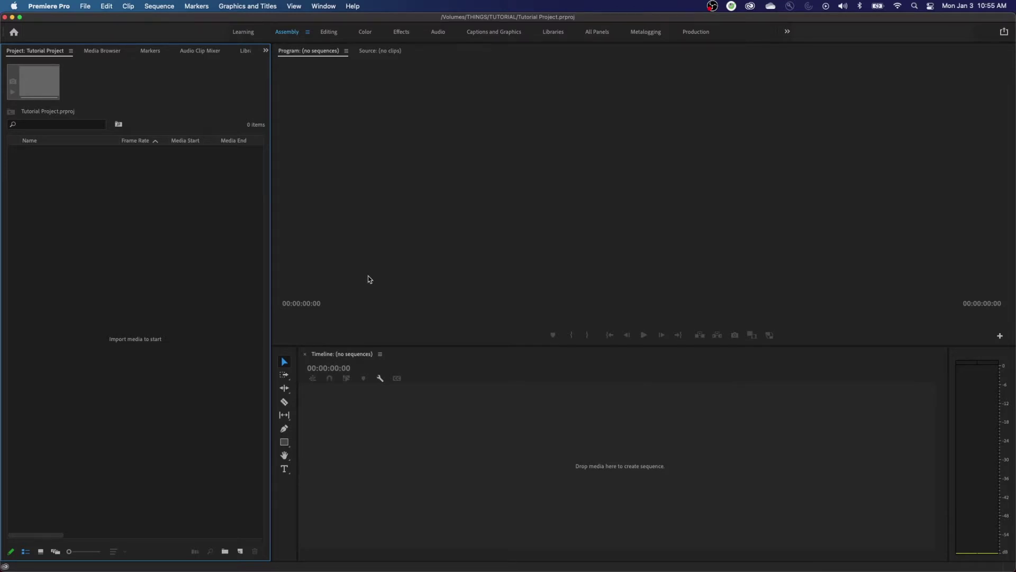
key("alt+shift+3")
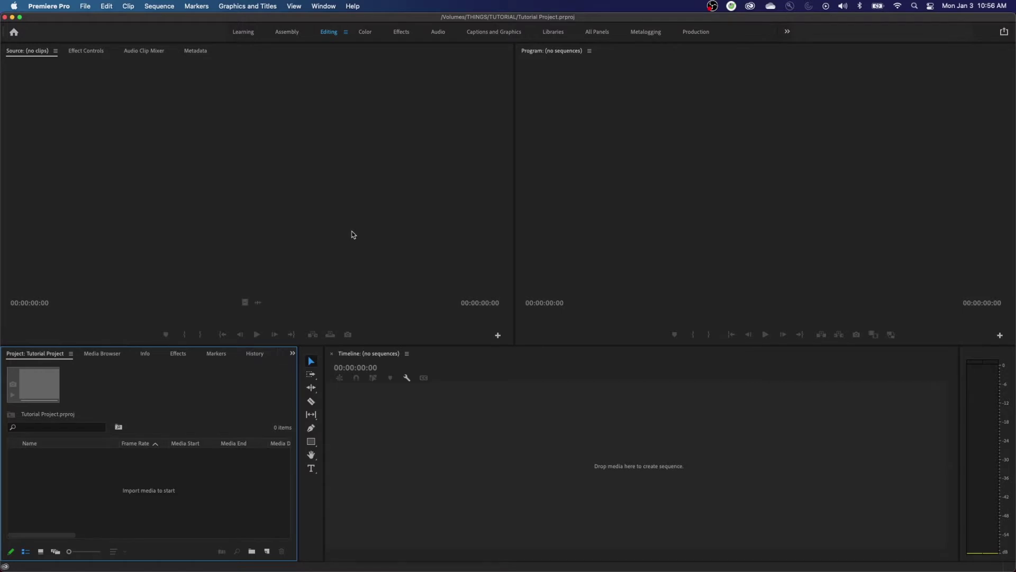
Step: Switch to Finder and locate Tutorial Project.prproj inside the TUTORIAL folder on the THINGS drive
key("super+Tab")
left_click_drag(548, 471, 624, 472)
scroll(531, 461, "down", 1)
left_click(482, 466)
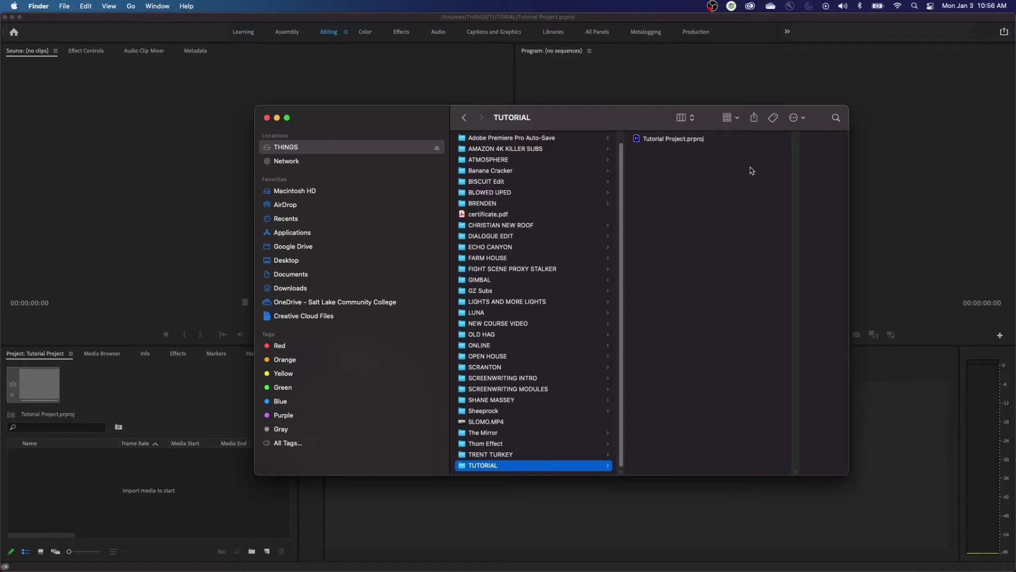
left_click(661, 140)
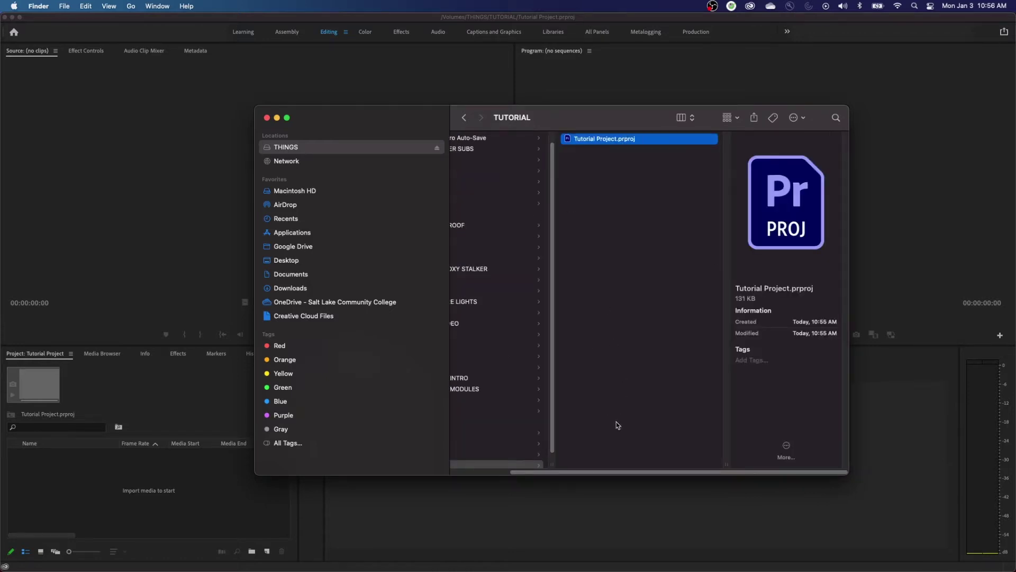
scroll(584, 471, "left", 3)
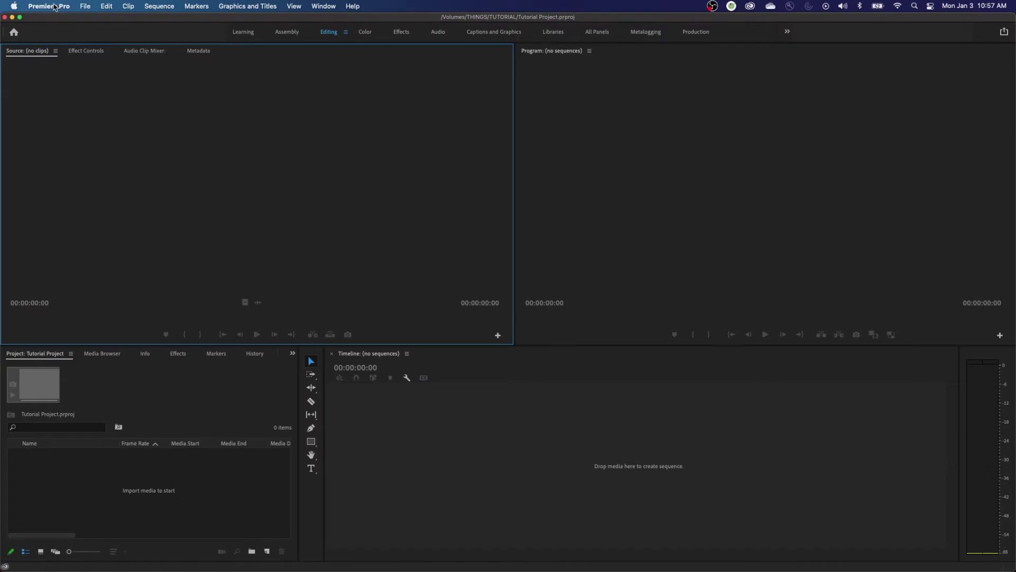
Step: Review the Auto Save preferences for save interval, maximum project versions and Creative Cloud backup, and accept them
left_click(55, 8)
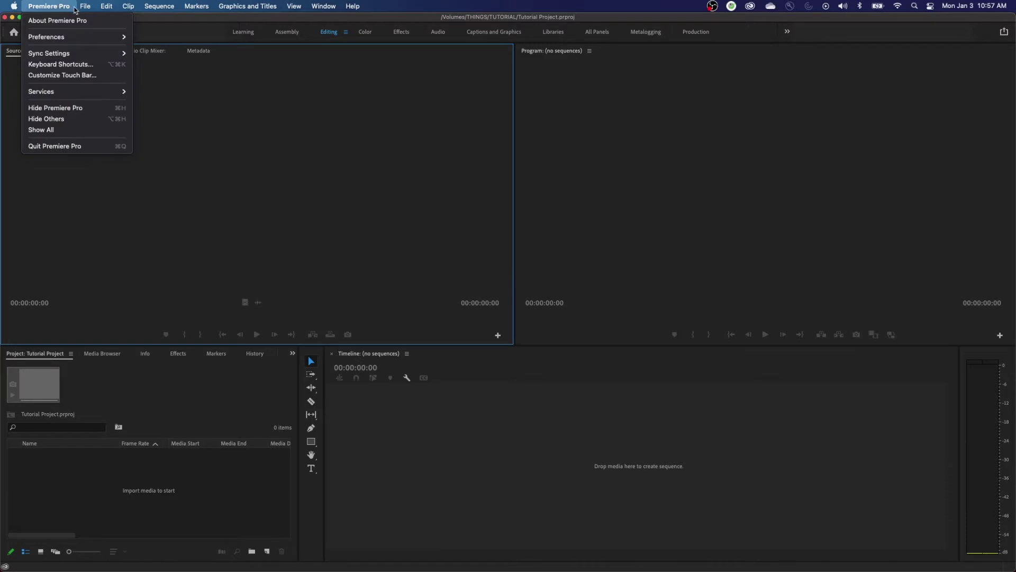
mouse_move(84, 8)
mouse_move(63, 38)
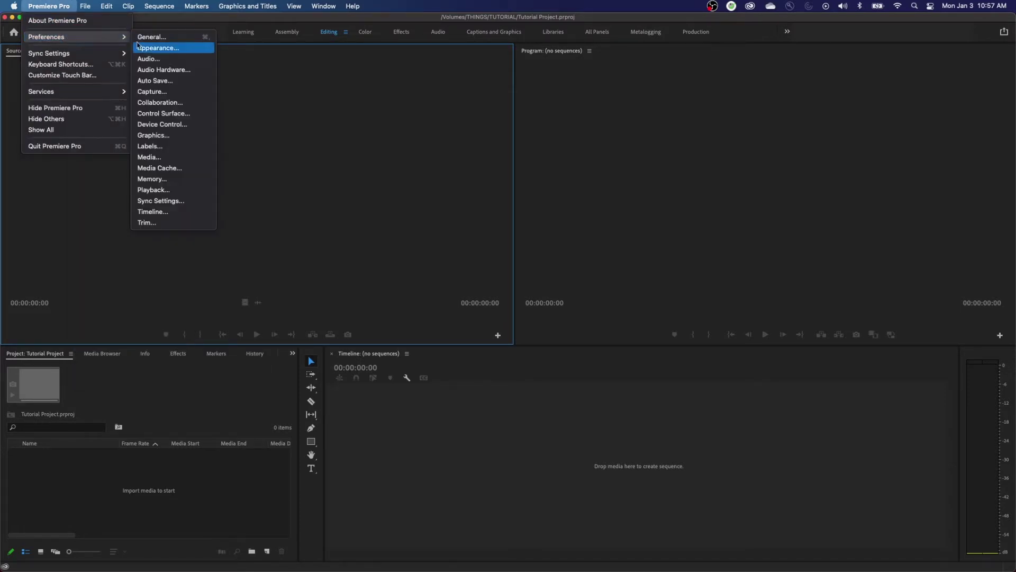
left_click(159, 81)
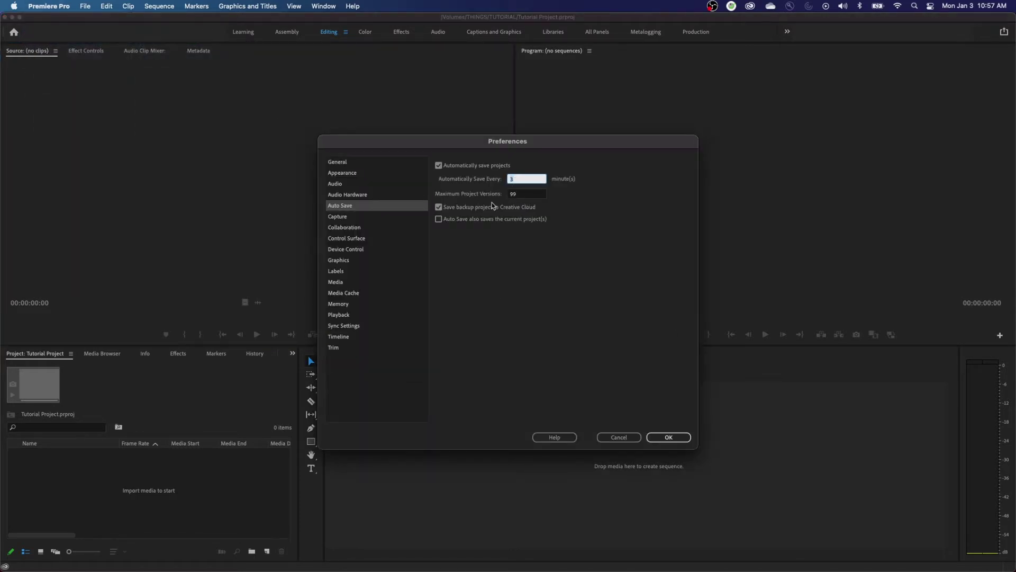
left_click(519, 197)
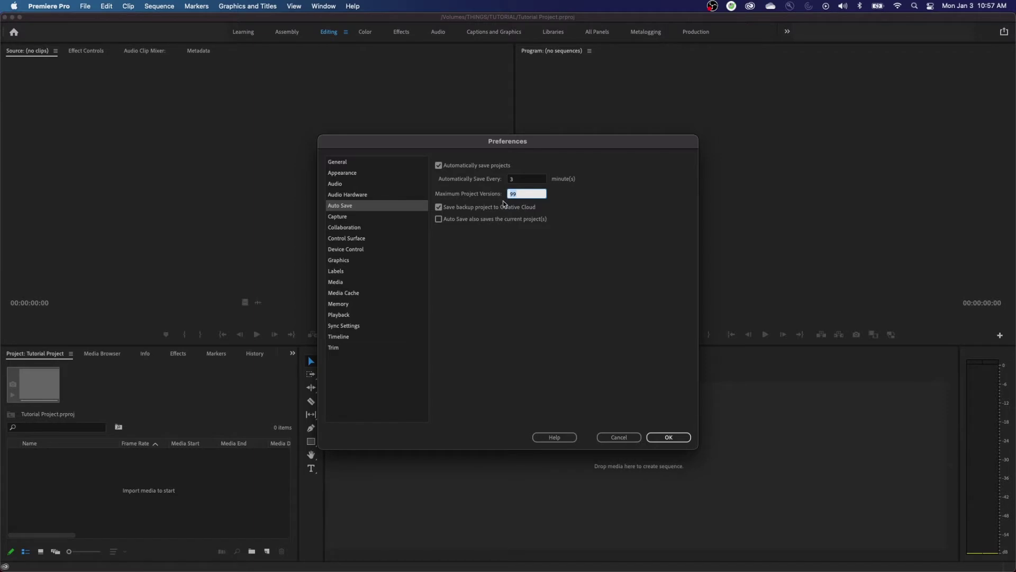
left_click(520, 180)
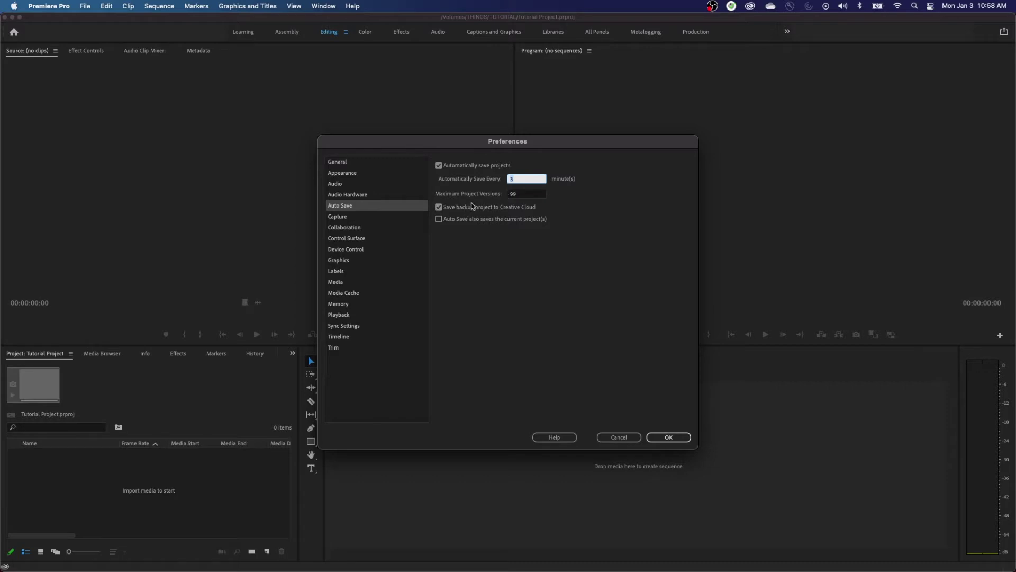
left_click(513, 195)
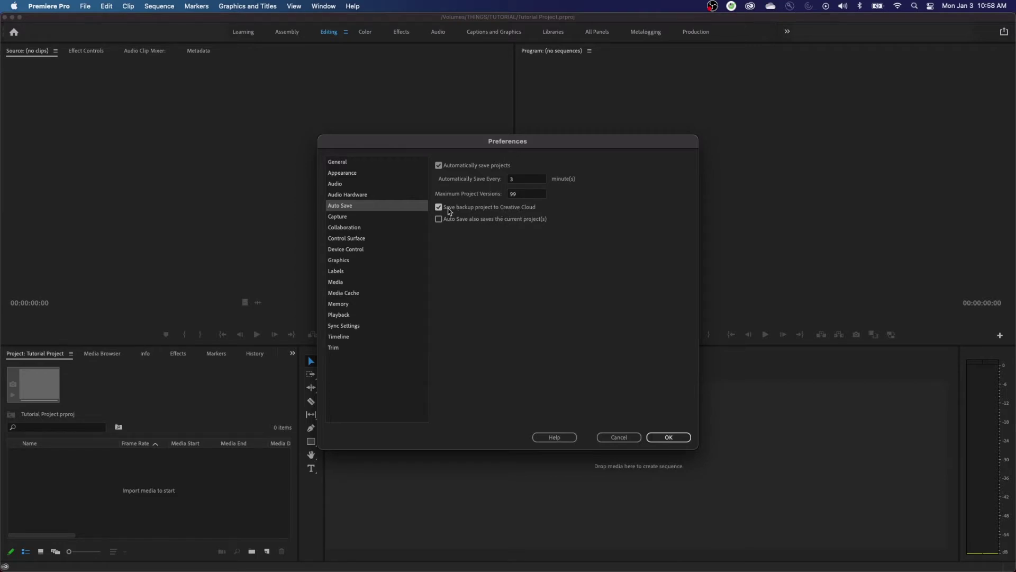
left_click(673, 438)
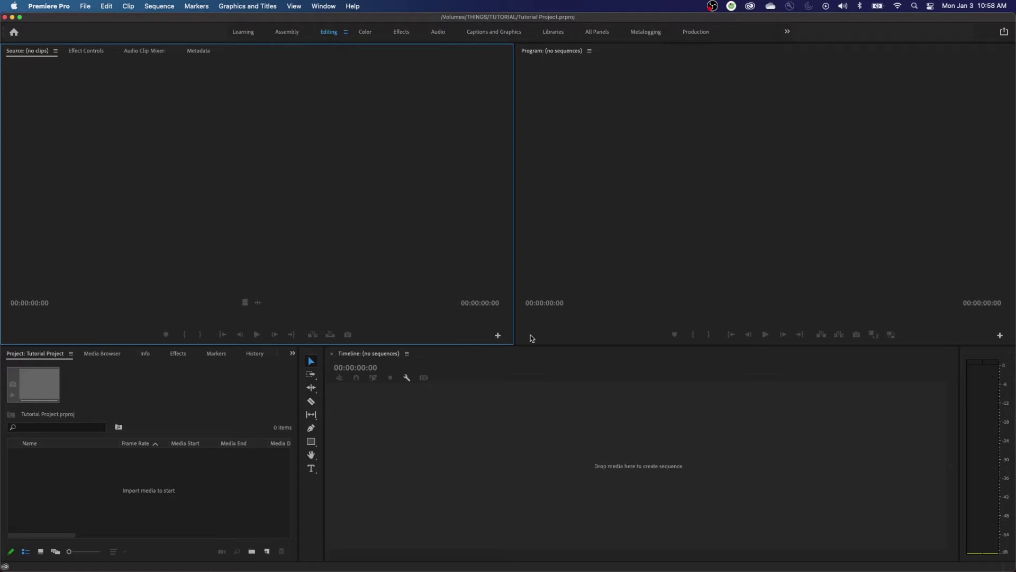
Step: Return to Finder and examine the details of the saved Tutorial Project.prproj file
key("super+Tab")
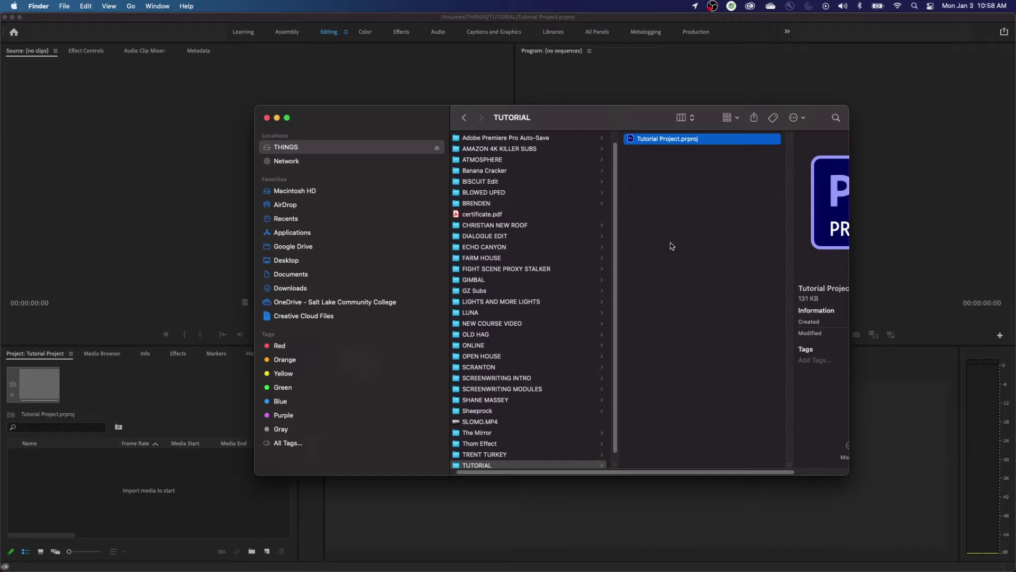
left_click(642, 170)
left_click(662, 142)
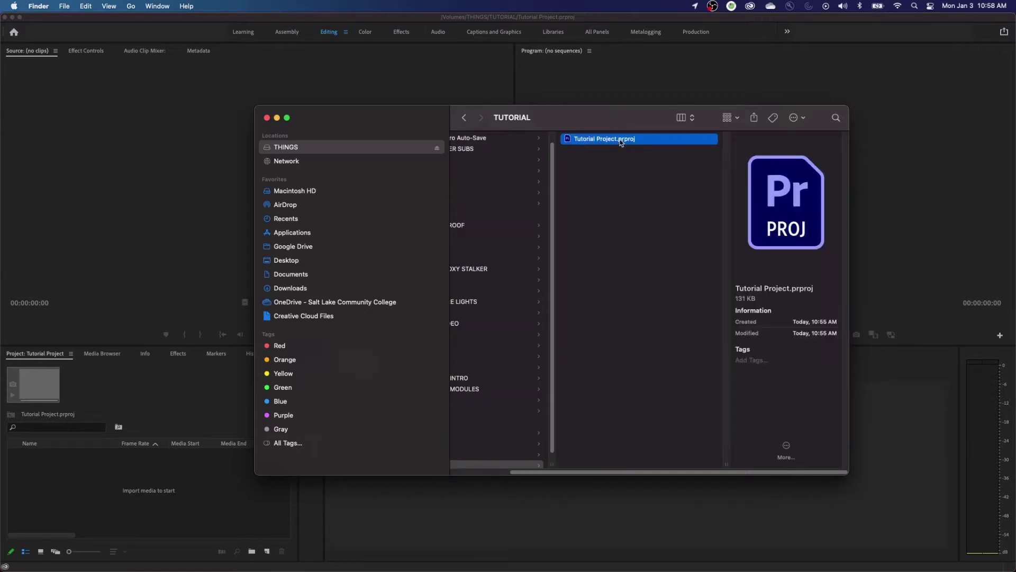
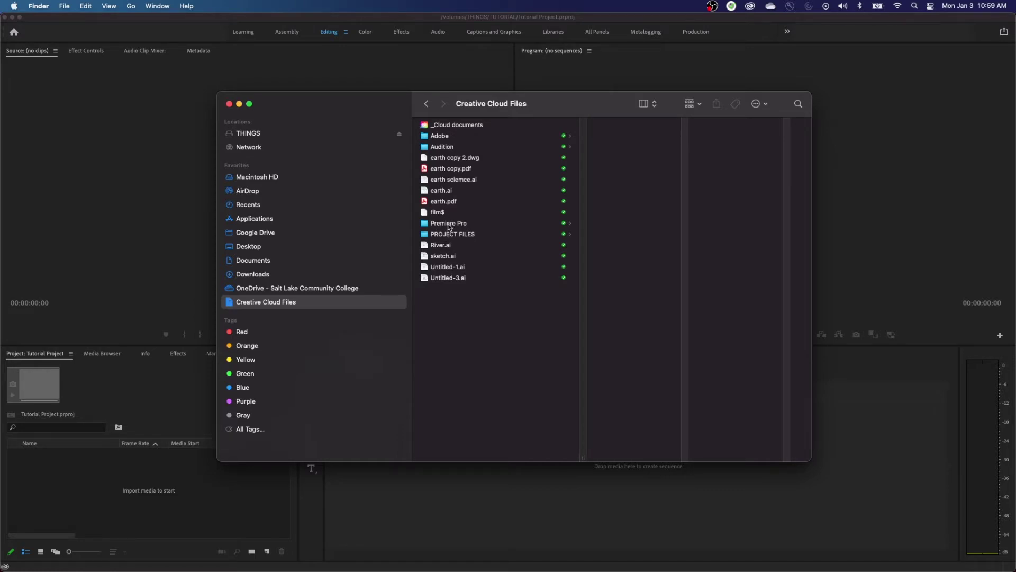
Step: Inspect the Adobe Premiere Pro Auto-Save backup folder under Premiere Pro 22.0 in Creative Cloud Files, and return to Premiere Pro
left_click(449, 225)
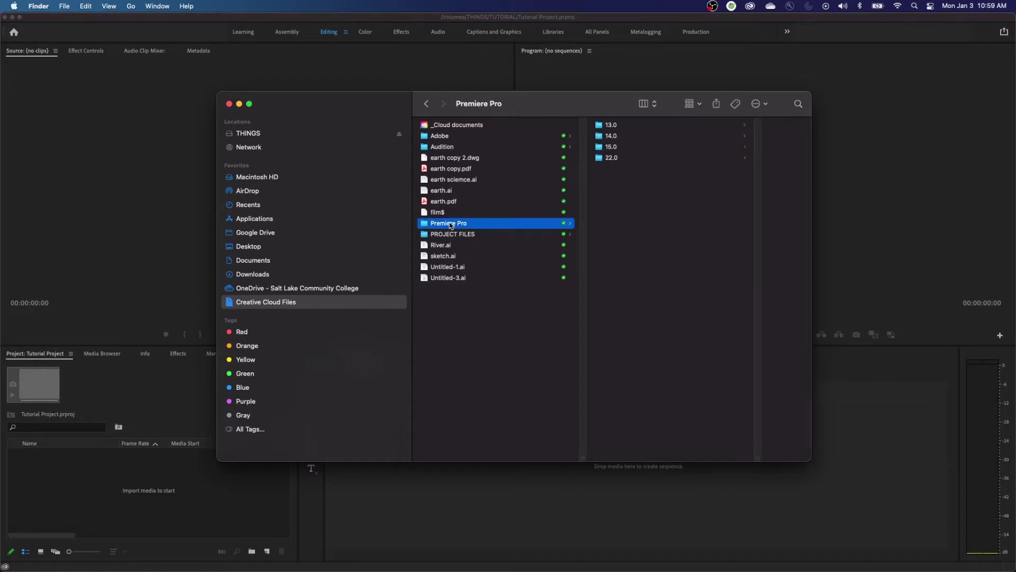
left_click(610, 159)
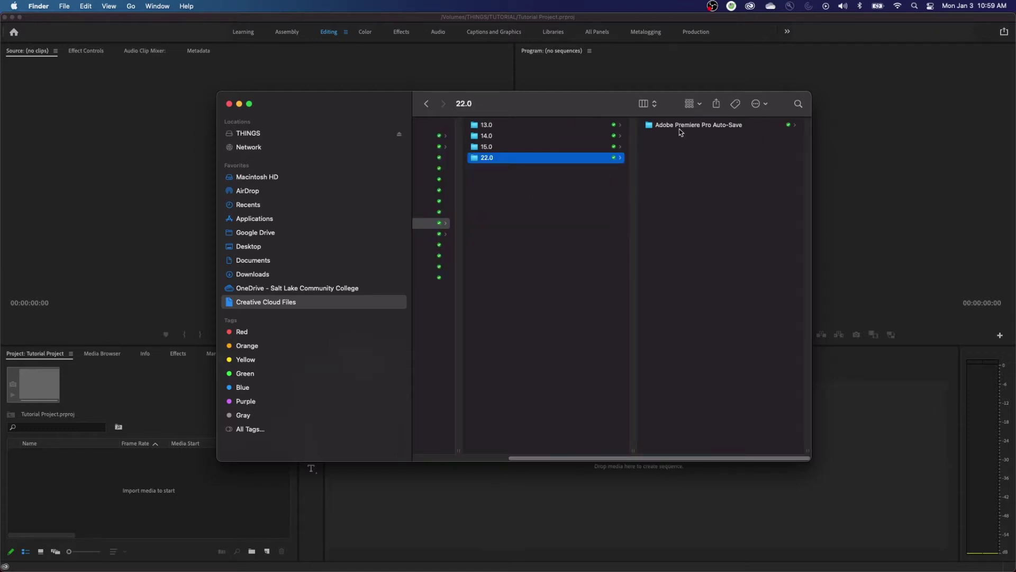
left_click(679, 127)
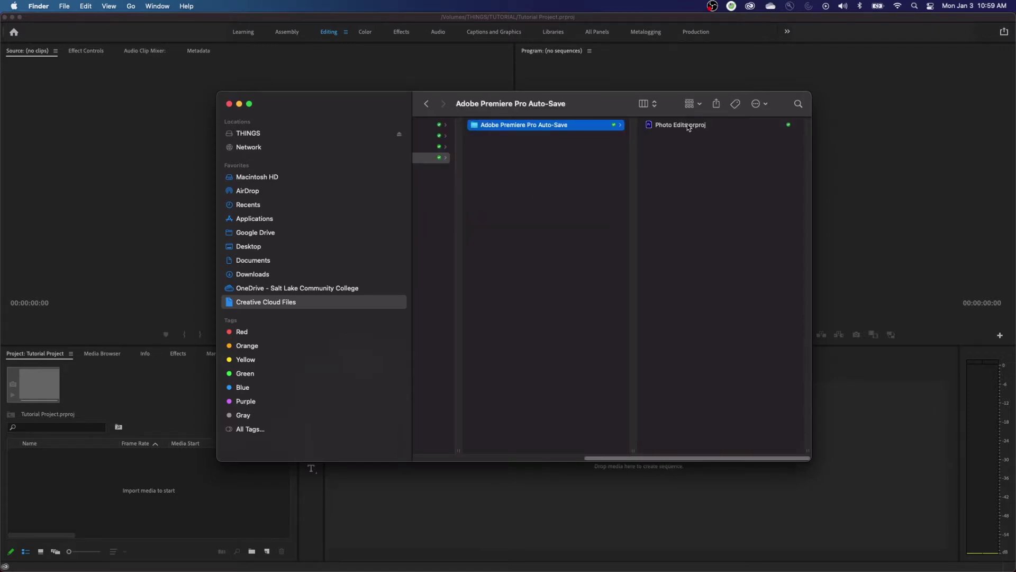
left_click(165, 433)
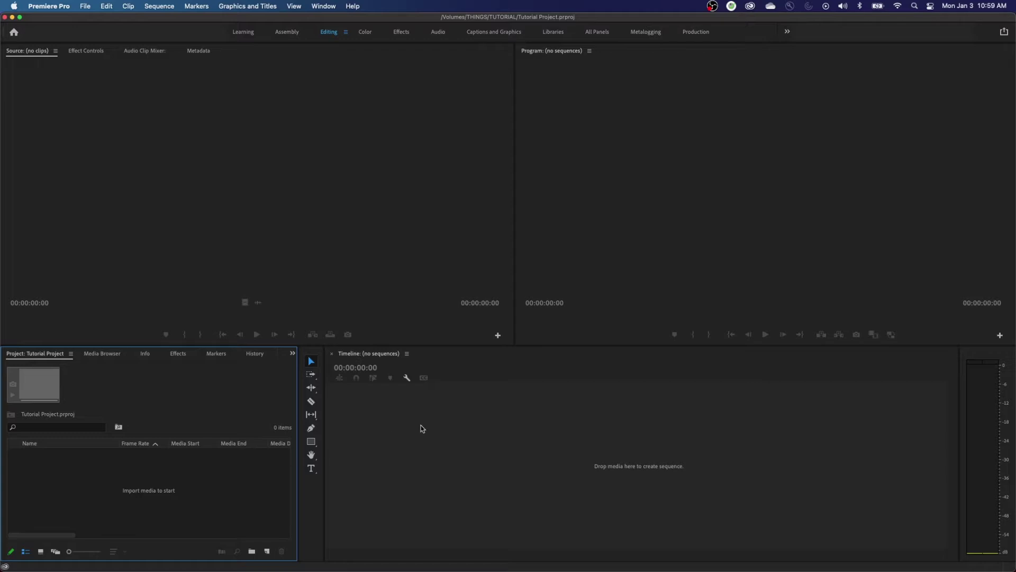
key("super+Tab")
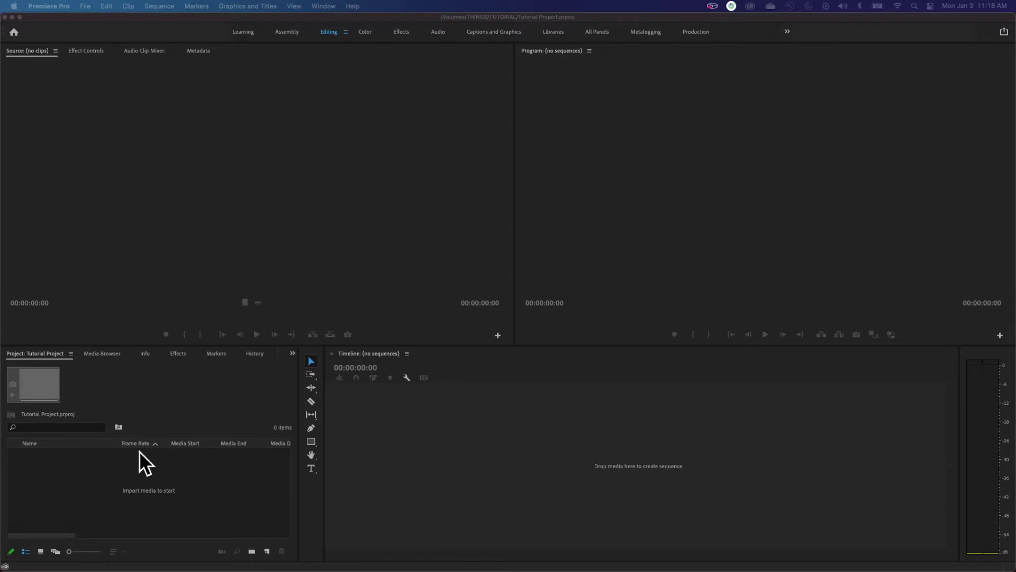
Step: Activate the Project panel, Timeline, Source Monitor and Program Monitor one after another, ending on the Project panel
left_click(108, 398)
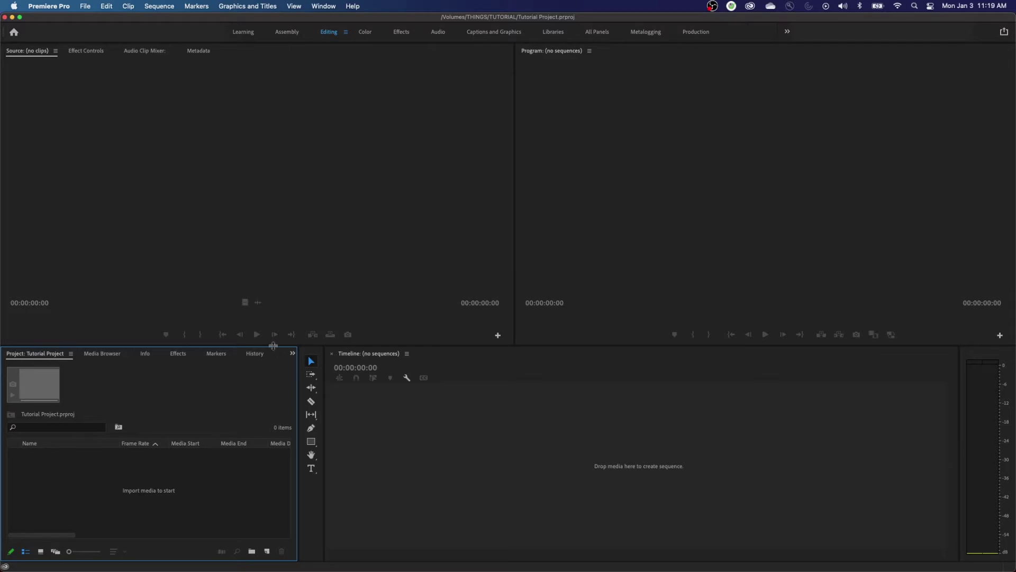
left_click(412, 414)
left_click(179, 192)
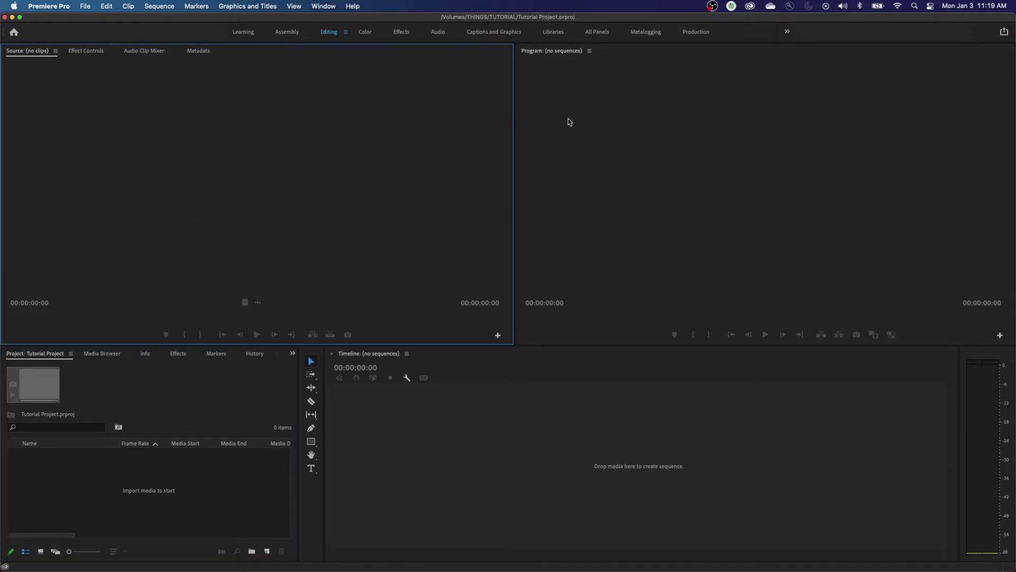
left_click(585, 121)
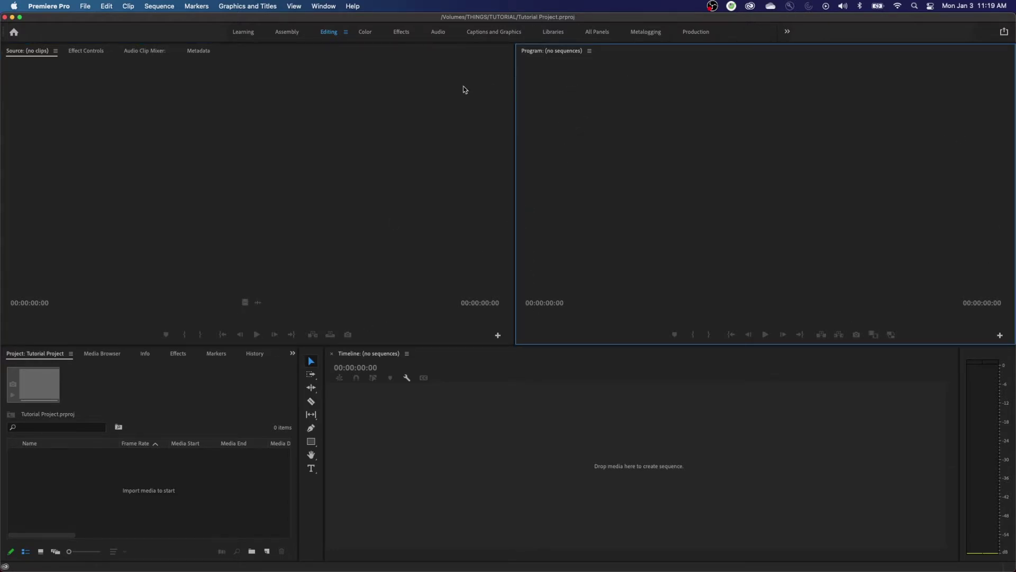
left_click(266, 152)
left_click(363, 439)
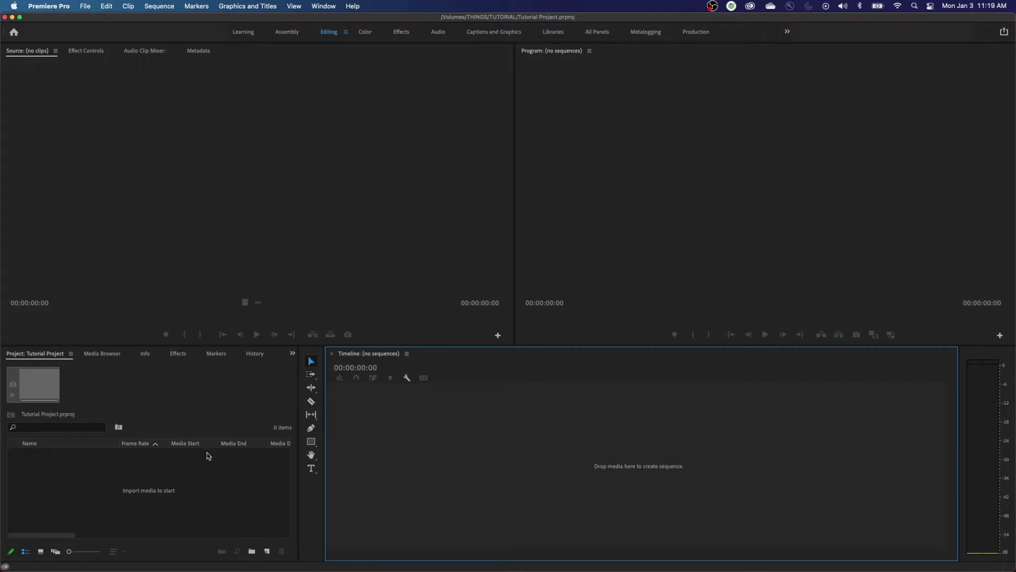
left_click(212, 475)
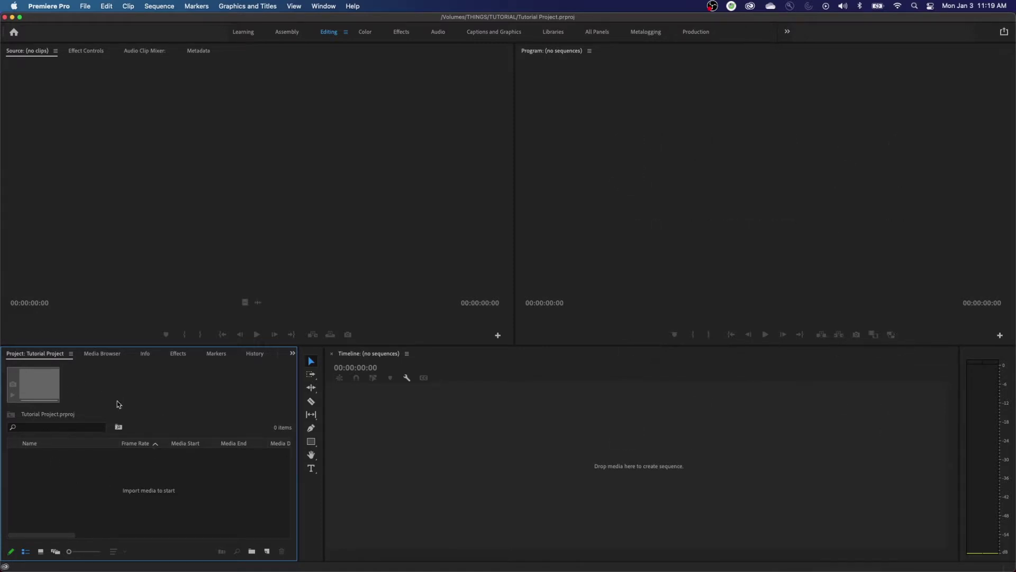
Step: Use the panel focus commands to cycle through the Source Monitor, Timeline and Program Monitor, and return focus to the Project panel
key("shift+2")
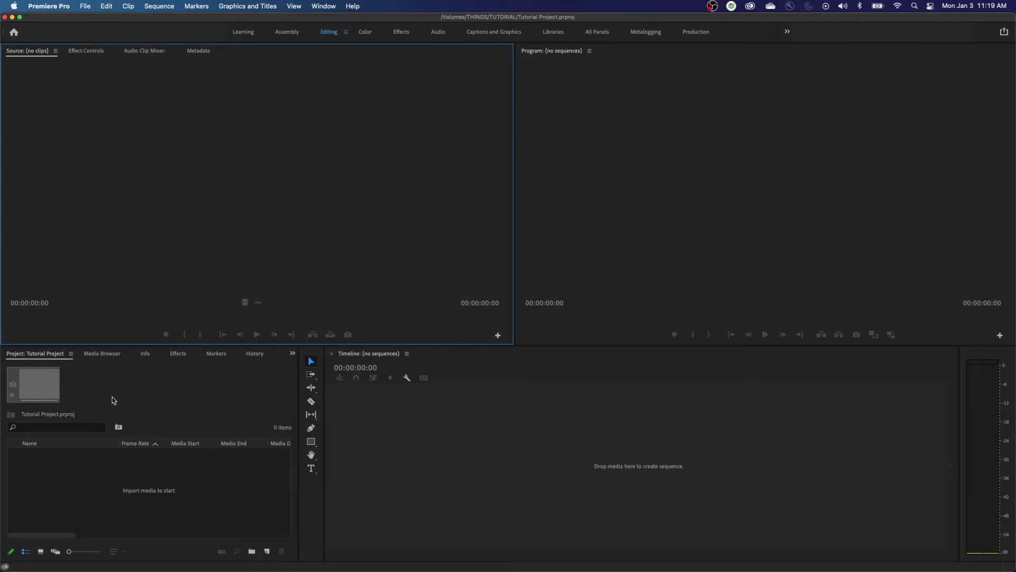
key("shift+3")
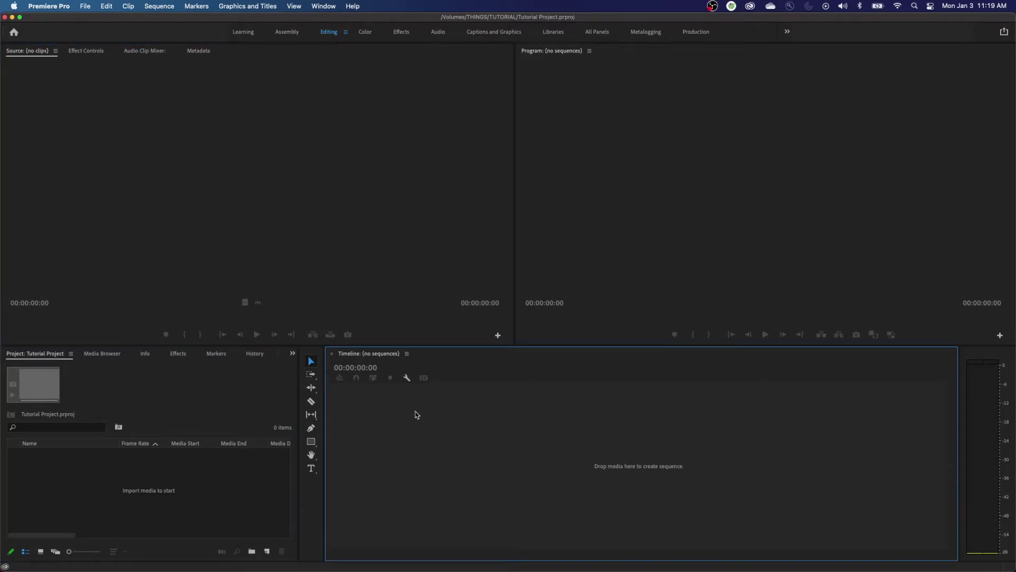
key("shift+4")
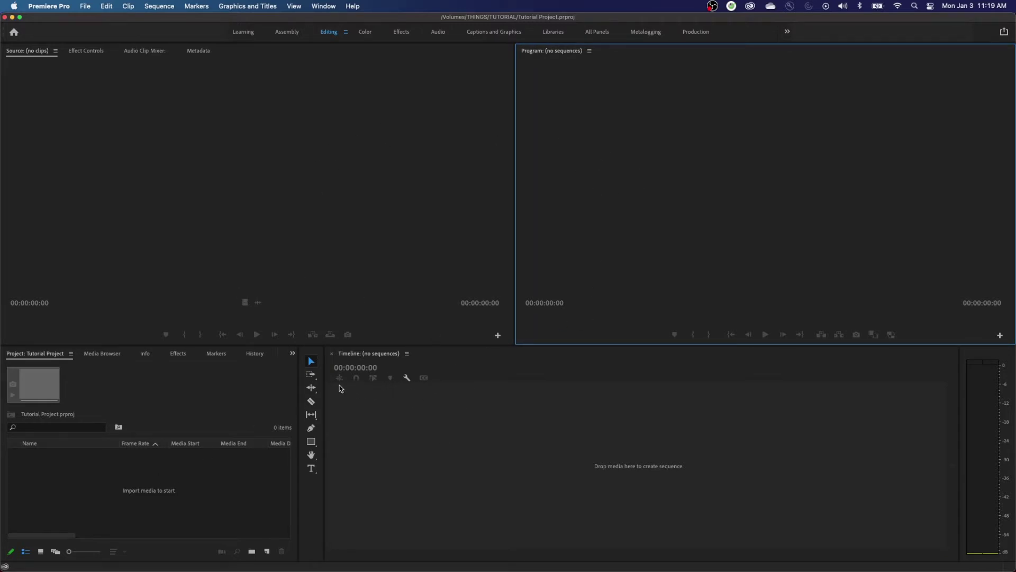
left_click(118, 430)
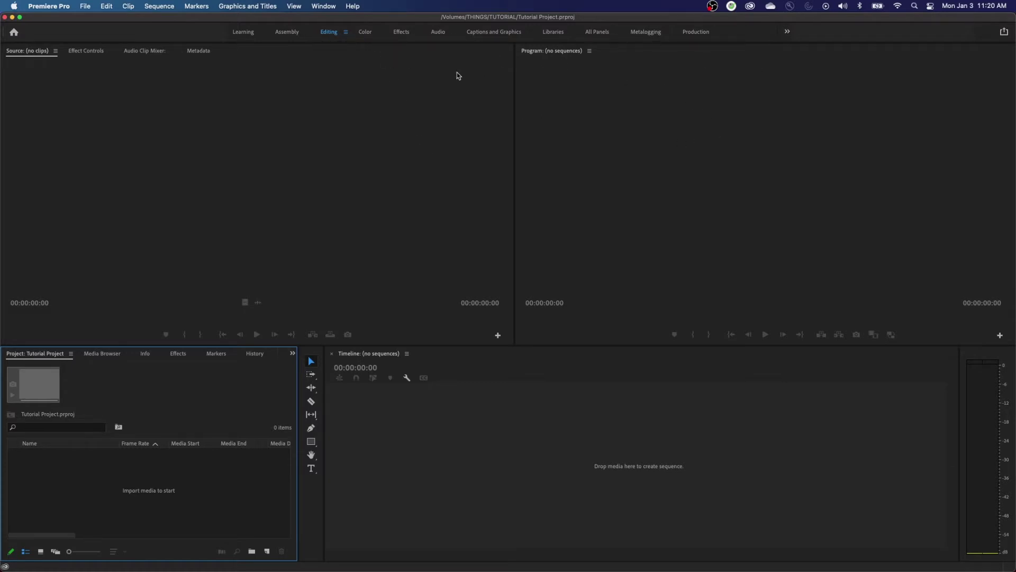
Step: Widen the workspace bar so that every workspace from Learning to Graphics fits without an overflow list
left_click_drag(233, 34, 886, 38)
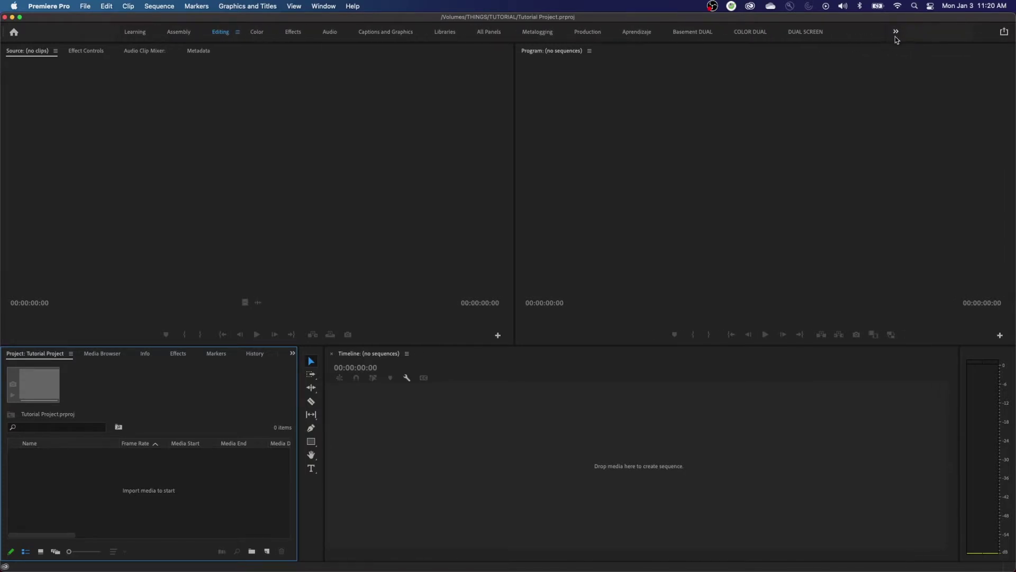
left_click(896, 33)
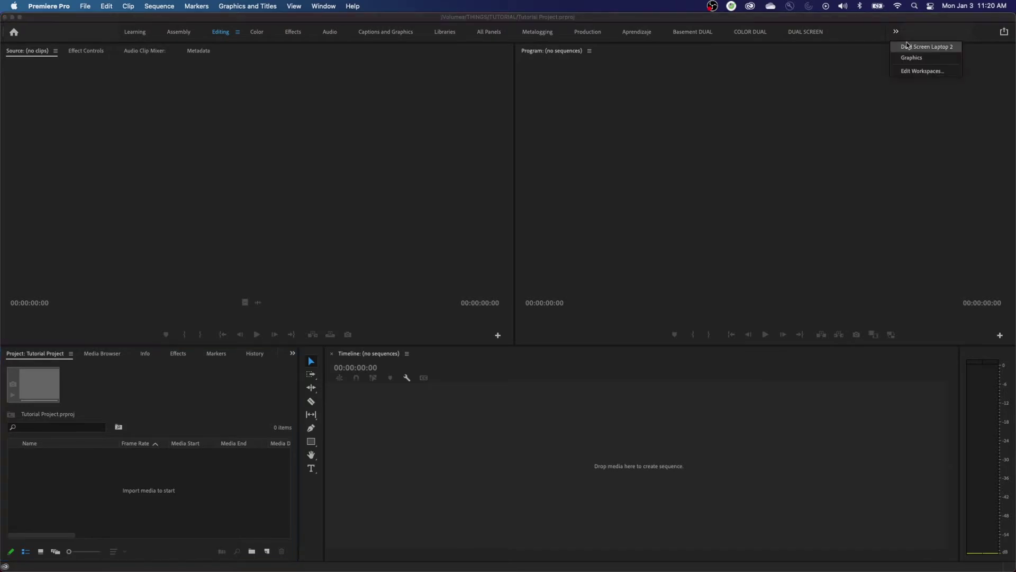
left_click(882, 55)
left_click_drag(883, 36, 924, 41)
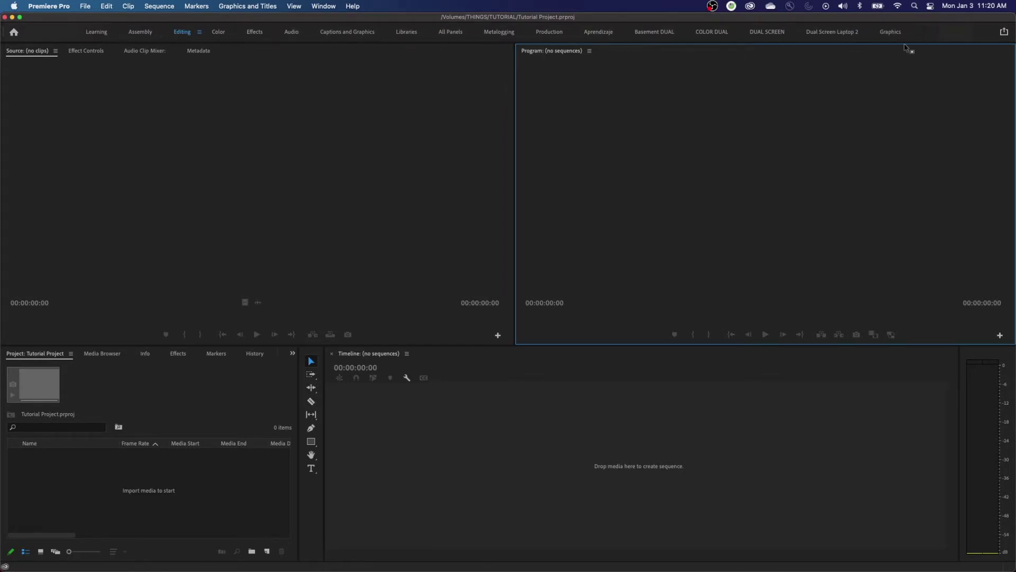
mouse_move(924, 33)
left_mouse_down()
mouse_move(757, 39)
mouse_move(933, 45)
left_mouse_up()
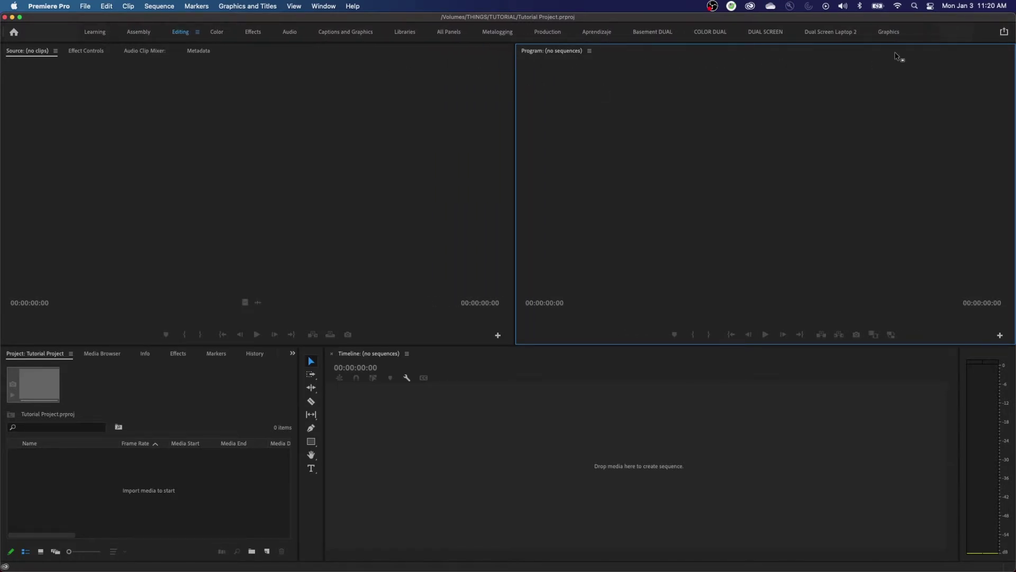
Step: Narrow the workspace bar to view which workspaces fall into the overflow list, and widen it again until all fit
left_click_drag(922, 34, 869, 34)
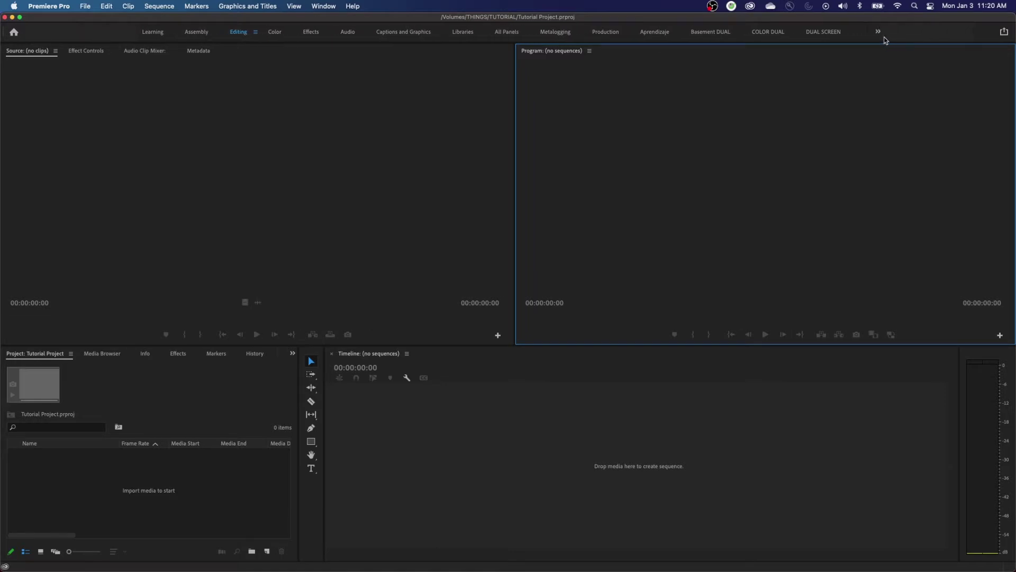
left_click(878, 31)
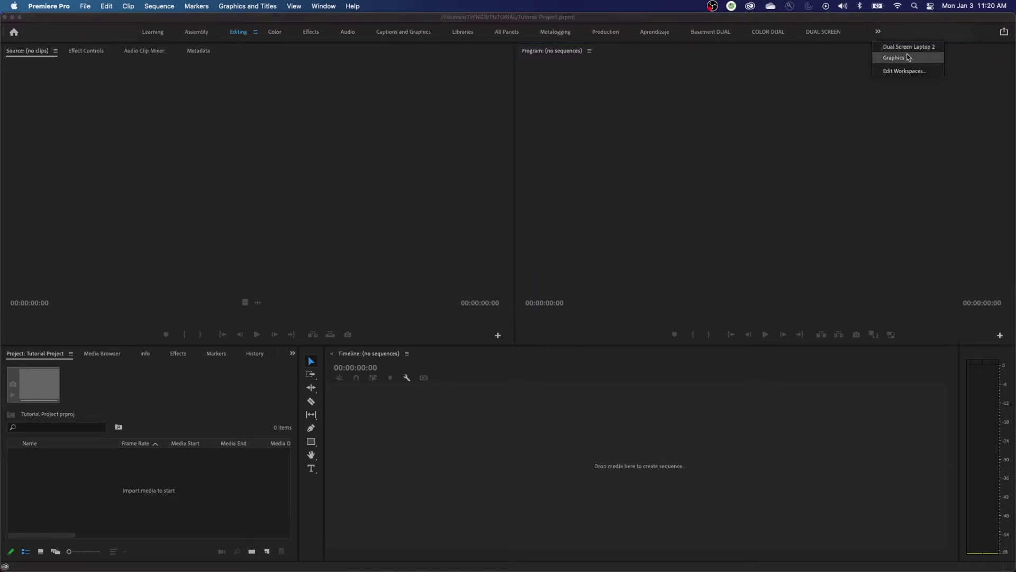
left_click(858, 43)
left_click_drag(898, 37, 948, 36)
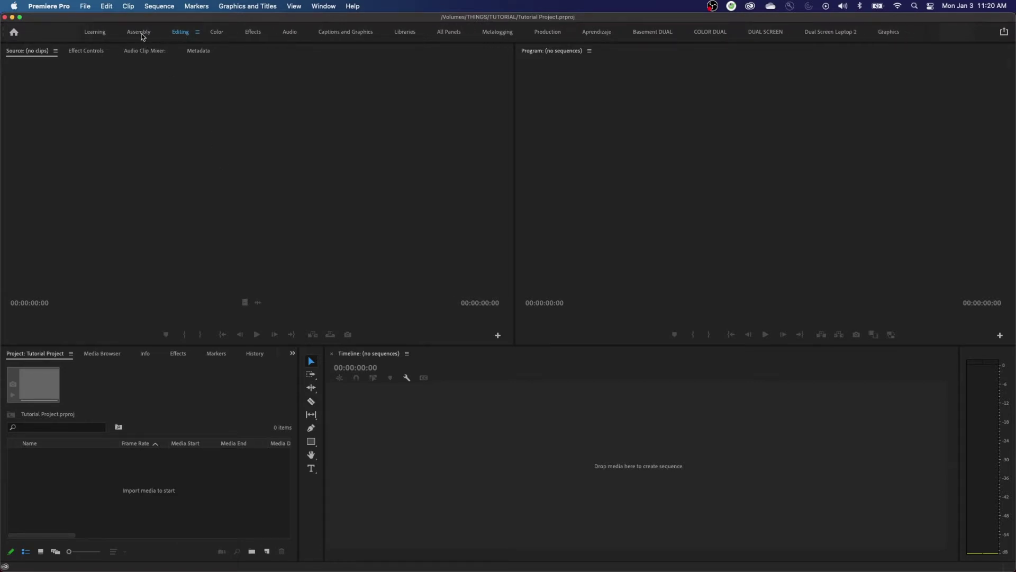
Step: Switch to the Assembly workspace and shift focus through its Source Monitor, Timeline and Program Monitor
left_click(138, 33)
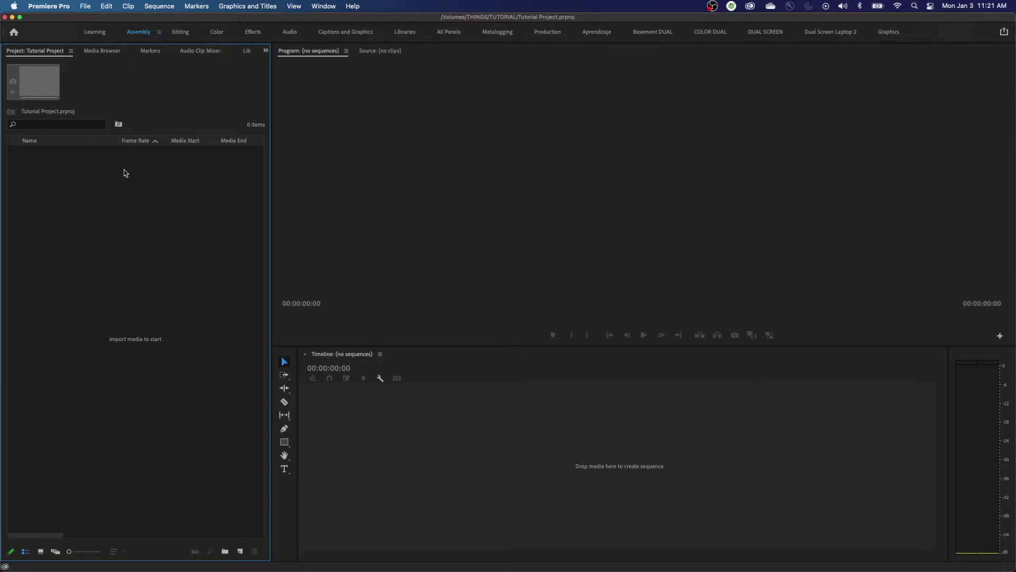
key("shift+2")
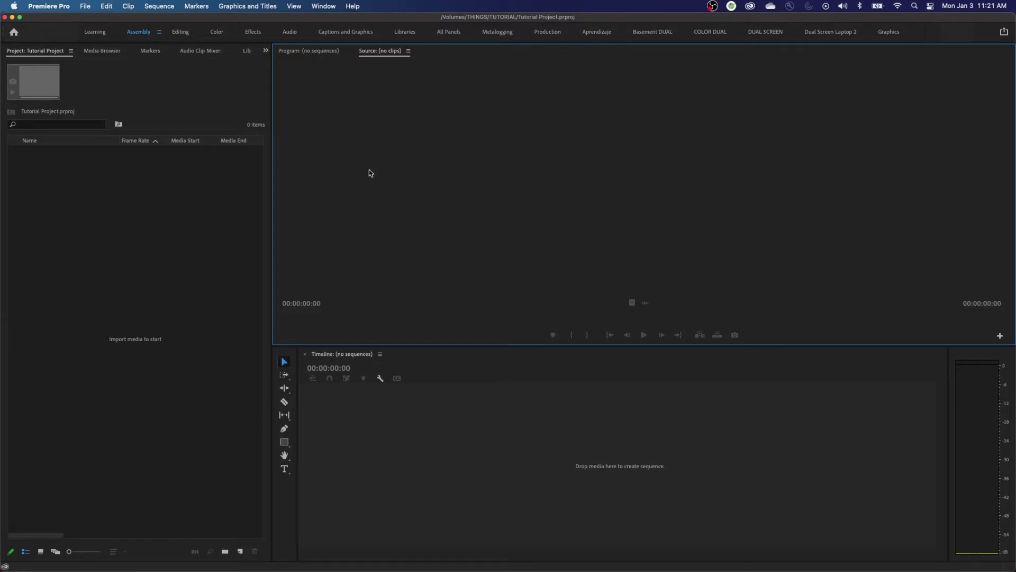
key("shift+3")
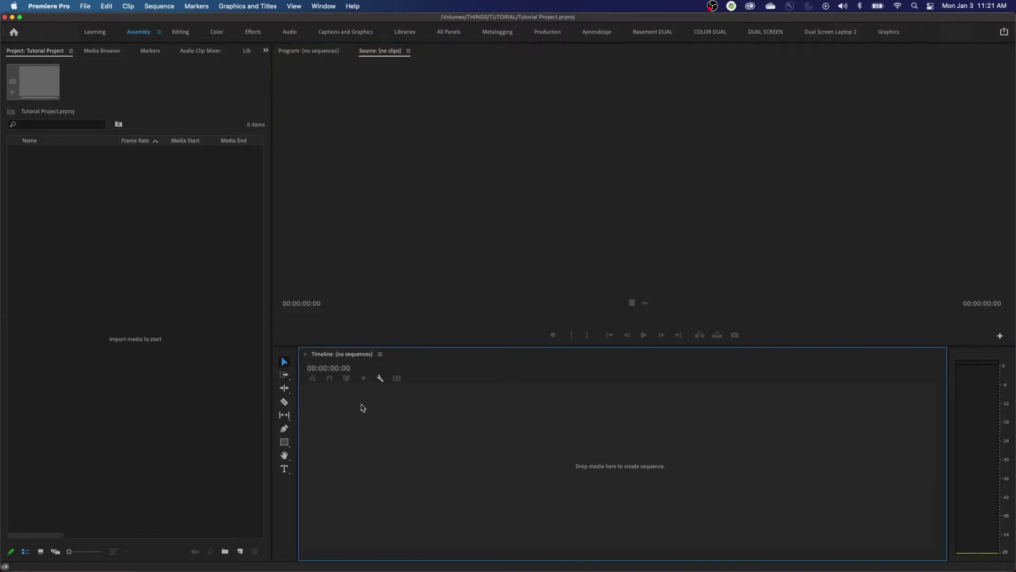
key("shift+4")
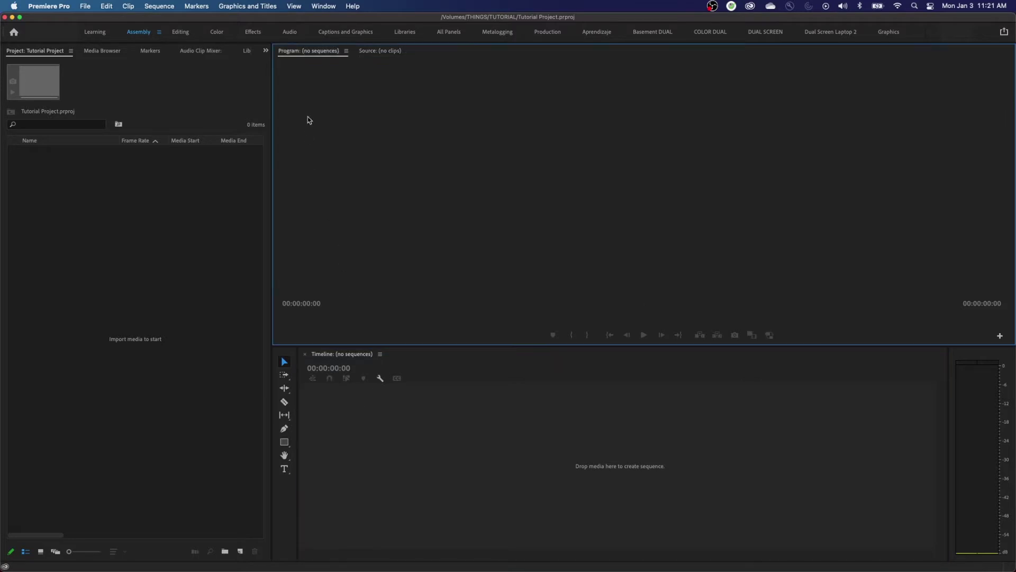
Step: Alternate between the Source and Program monitors in their shared frame of the Assembly workspace, ending on the Program Monitor
left_click(369, 52)
left_click(319, 52)
left_click(380, 53)
left_click(320, 53)
left_click(382, 53)
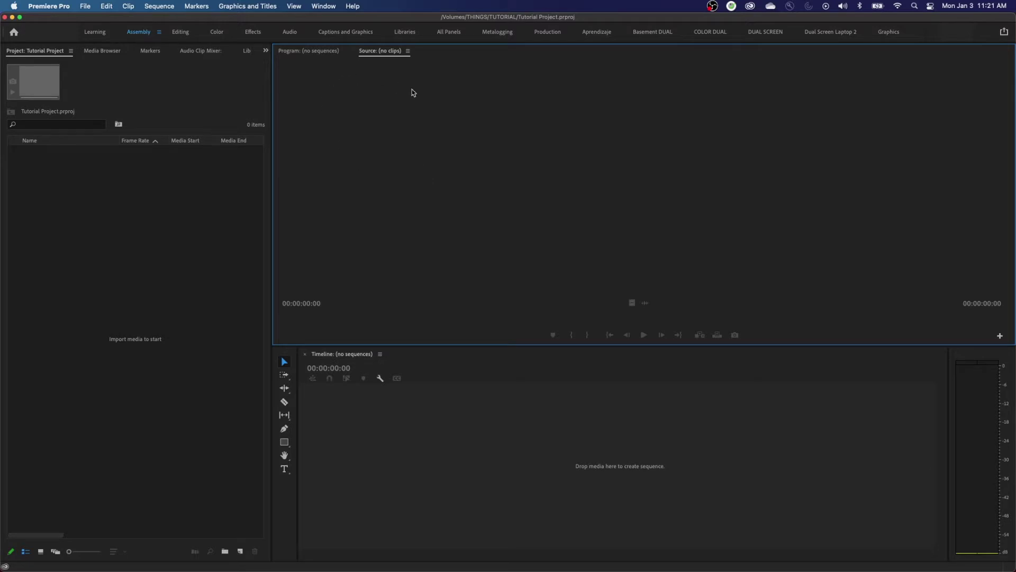
left_click(387, 51)
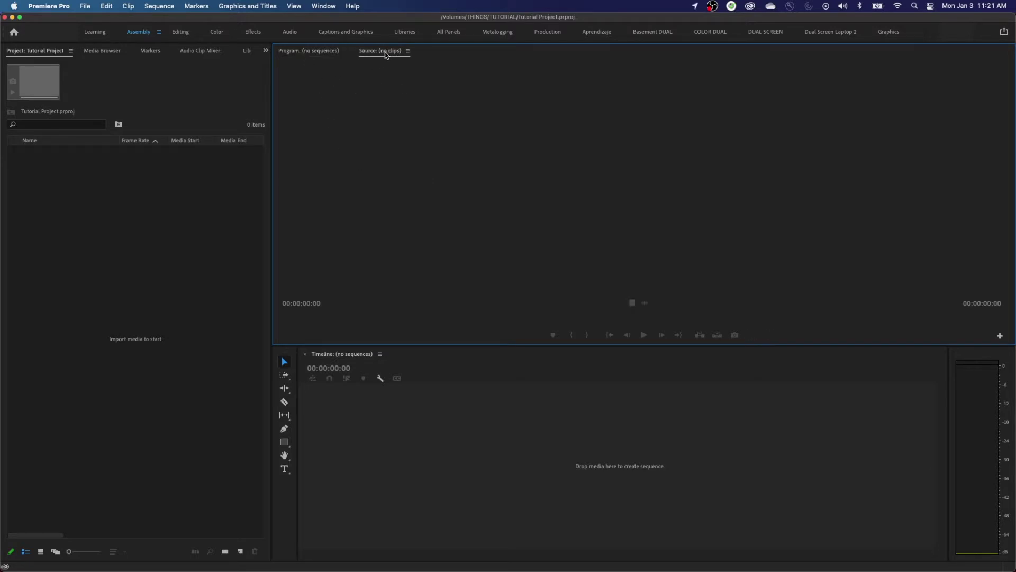
left_click(314, 51)
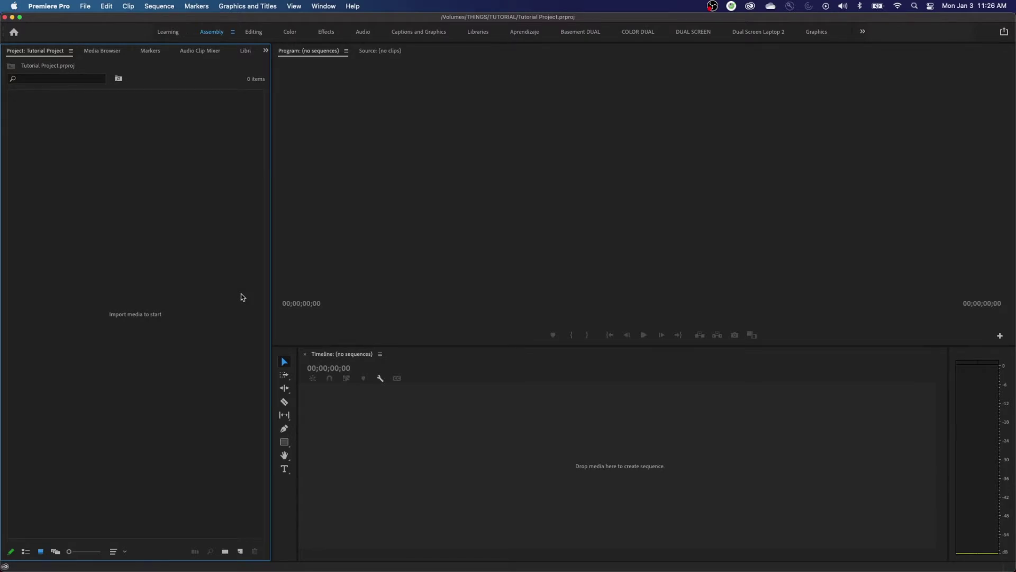
Step: Import the clips DJI_0015.MOV through DJI_0026.MOV from the FARM HOUSE folder on the THINGS drive into the project
double_click(241, 297)
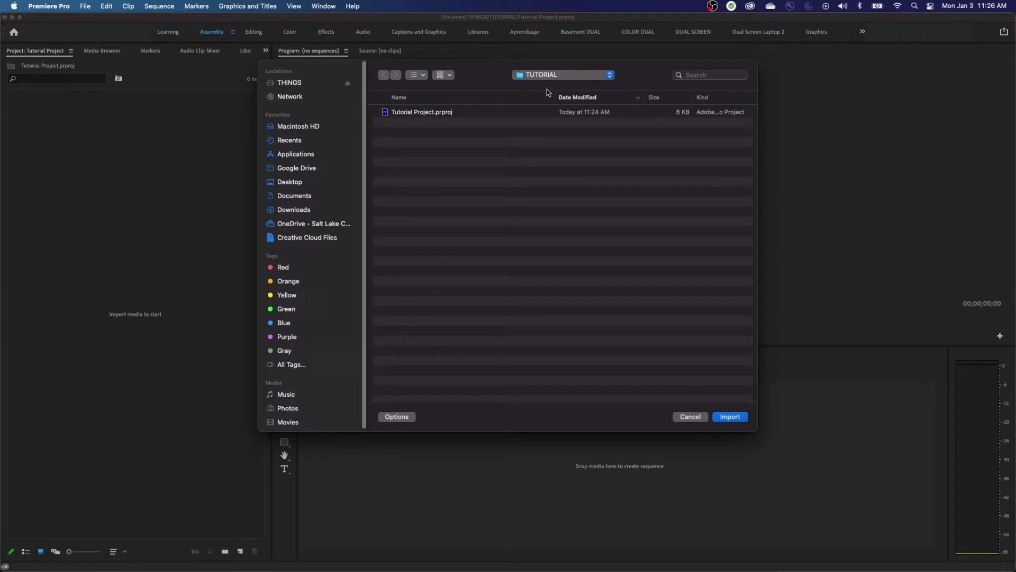
left_click(539, 78)
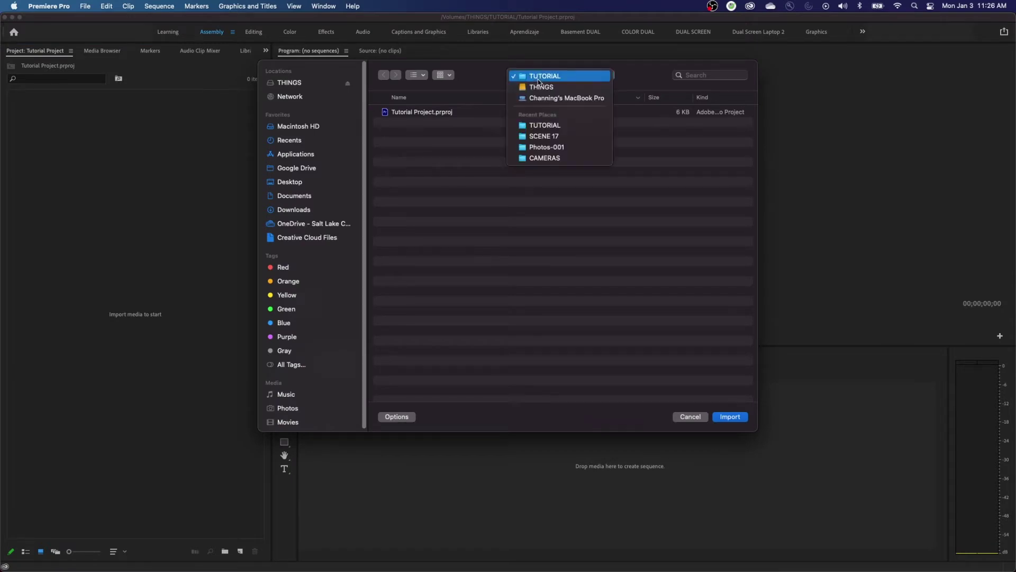
left_click(524, 87)
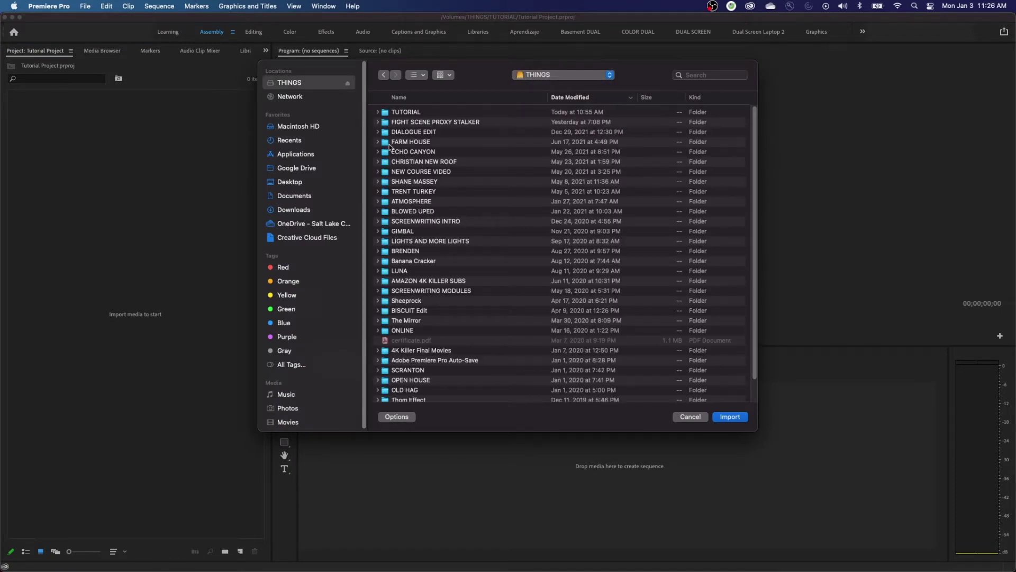
double_click(395, 142)
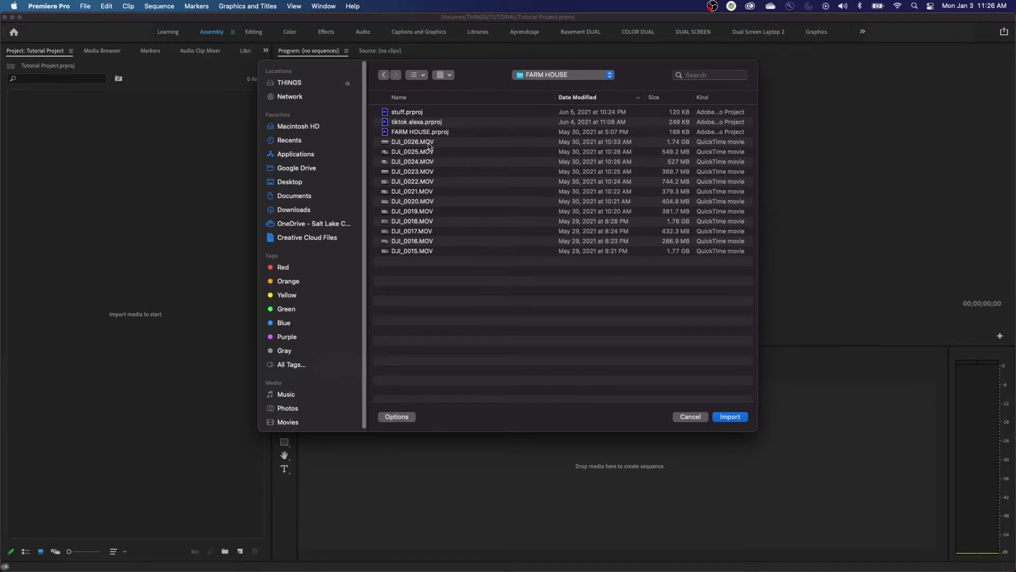
left_click(429, 144)
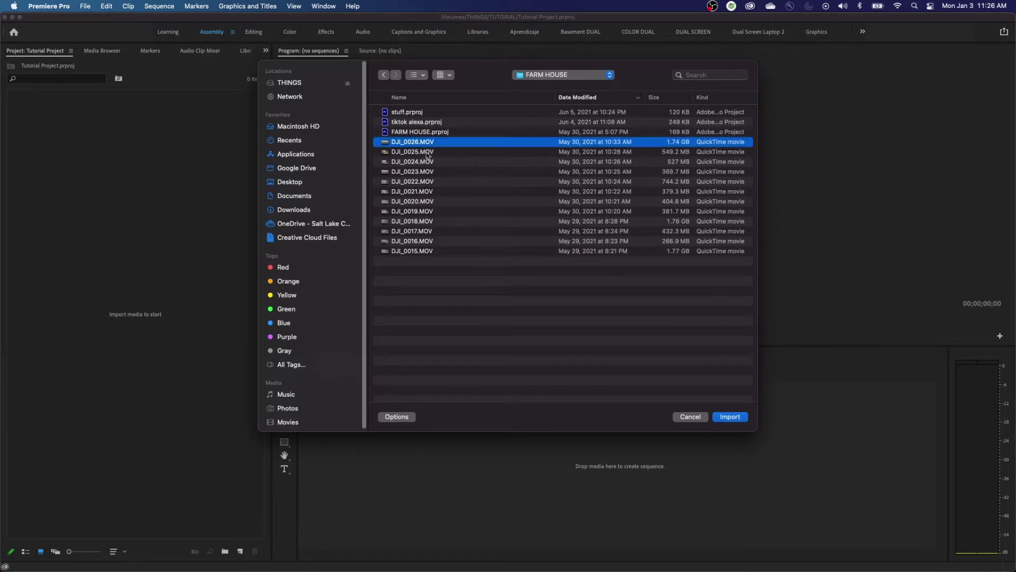
left_click(406, 252, "shift")
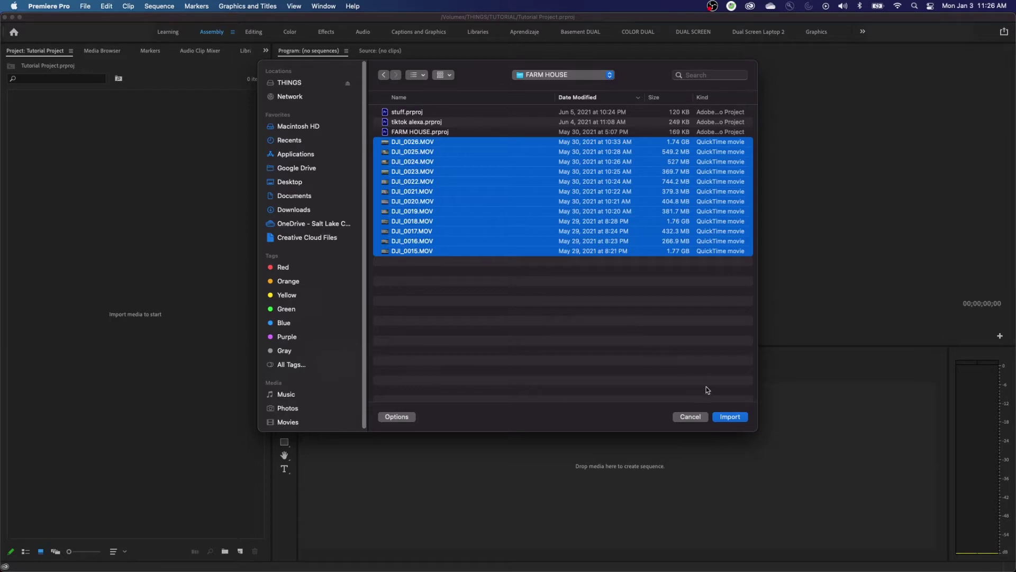
left_click(725, 418)
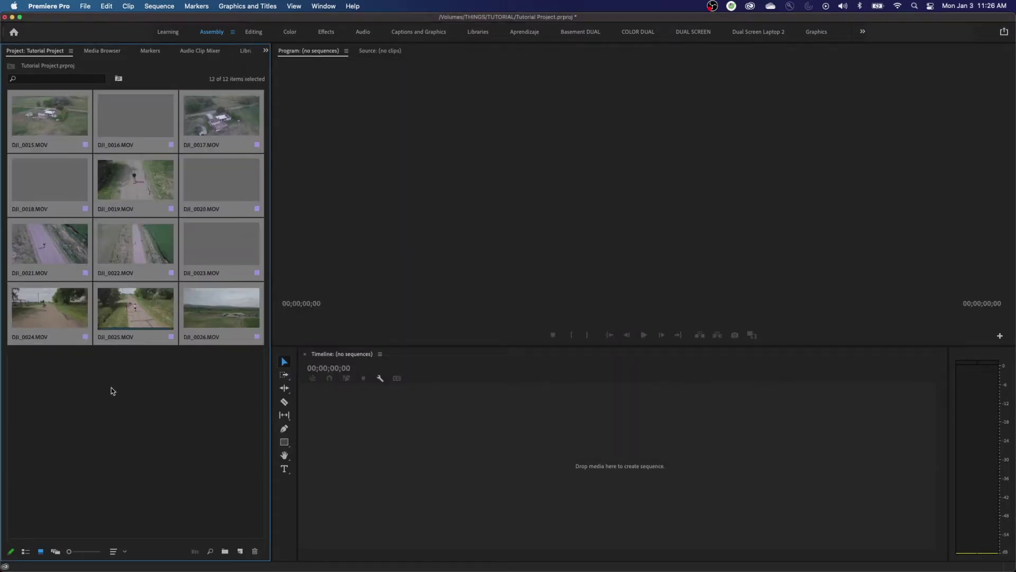
Step: Arrange the clips in Freeform View, widening the Project panel and moving DJI_0020.MOV, DJI_0018.MOV and DJI_0022.MOV to new spots
left_click(30, 366)
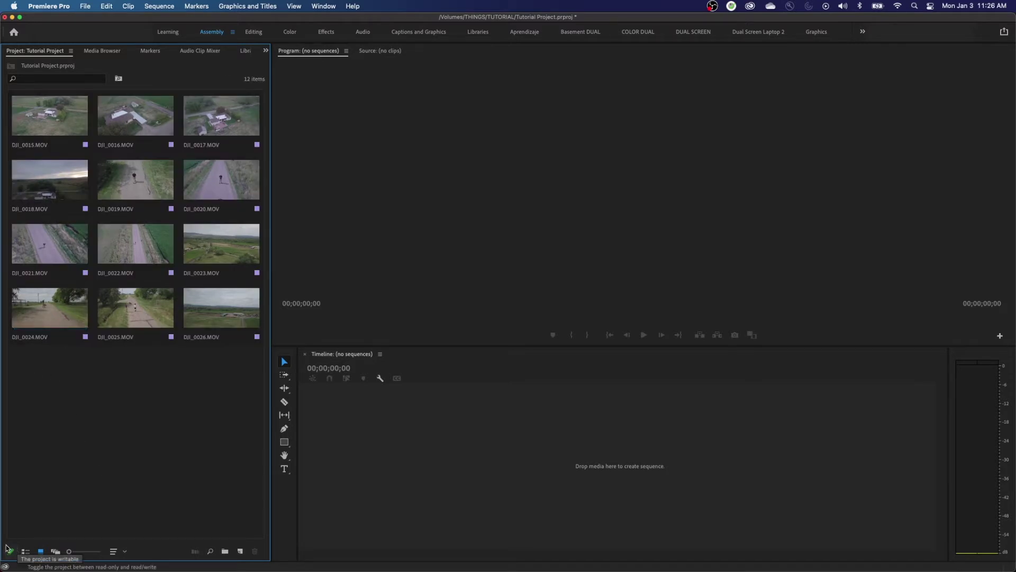
left_click(40, 551)
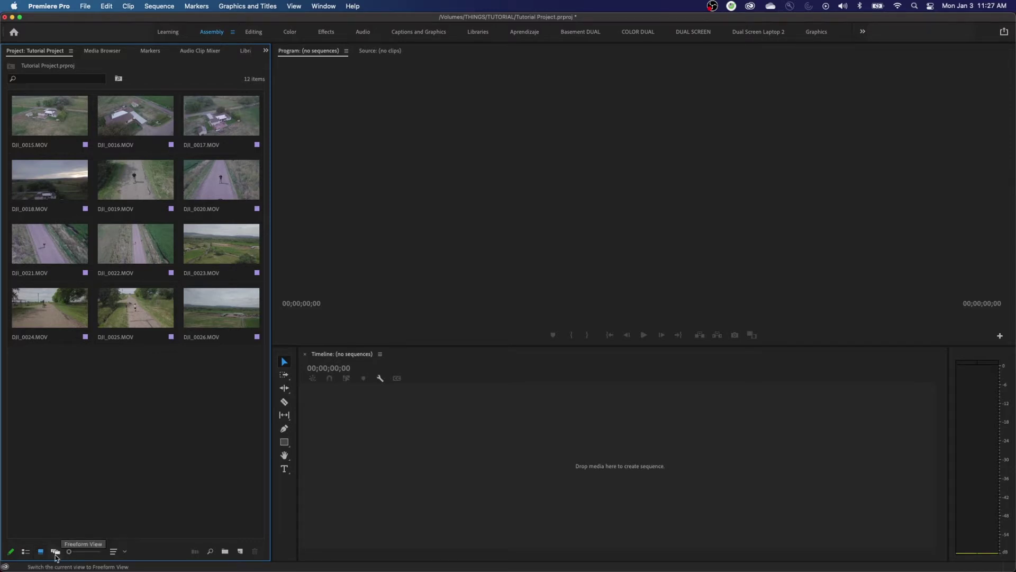
left_click(56, 551)
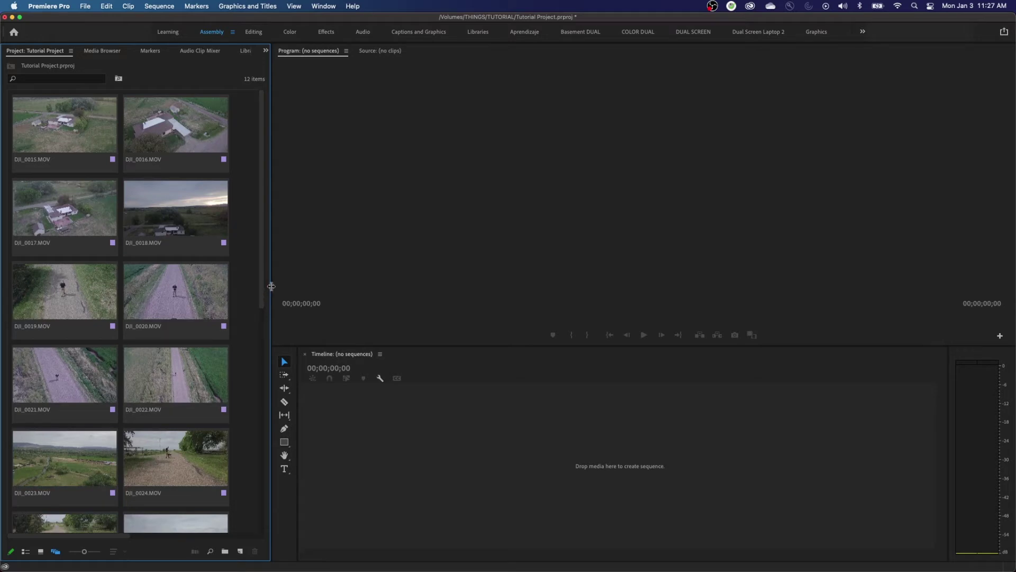
left_click_drag(271, 289, 352, 289)
left_click_drag(222, 302, 330, 287)
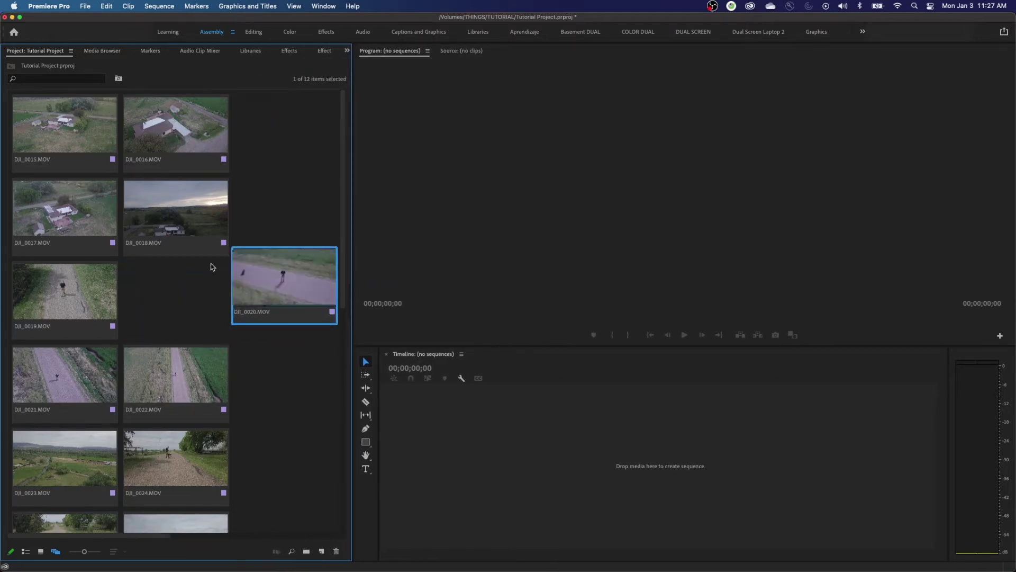
left_click_drag(175, 222, 288, 411)
left_click_drag(225, 415, 216, 258)
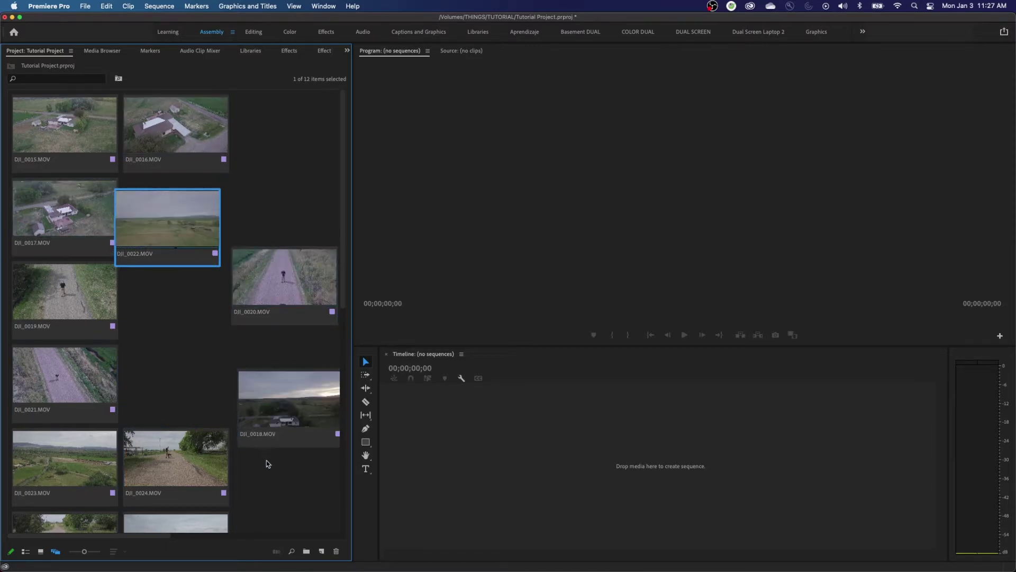
Step: Show the project clips in List View and sort them by name in ascending order
left_click(26, 551)
key("super+a")
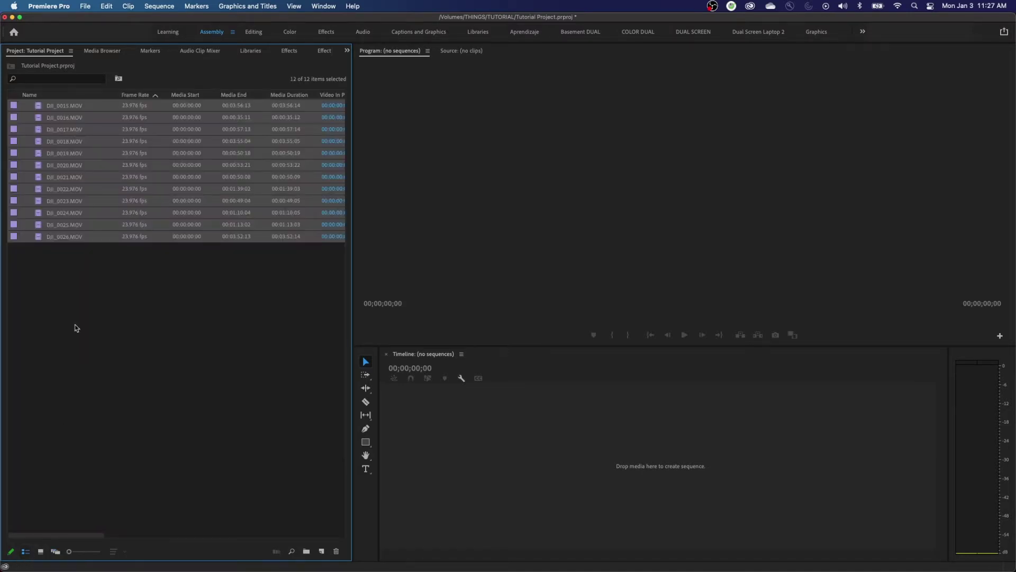
left_click(92, 282)
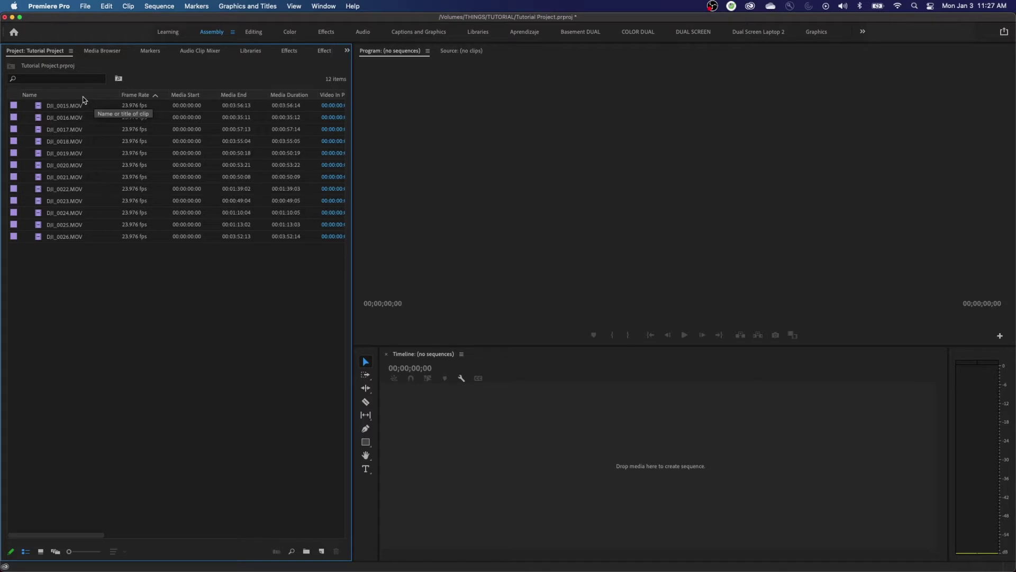
left_click(52, 101)
left_click(73, 98)
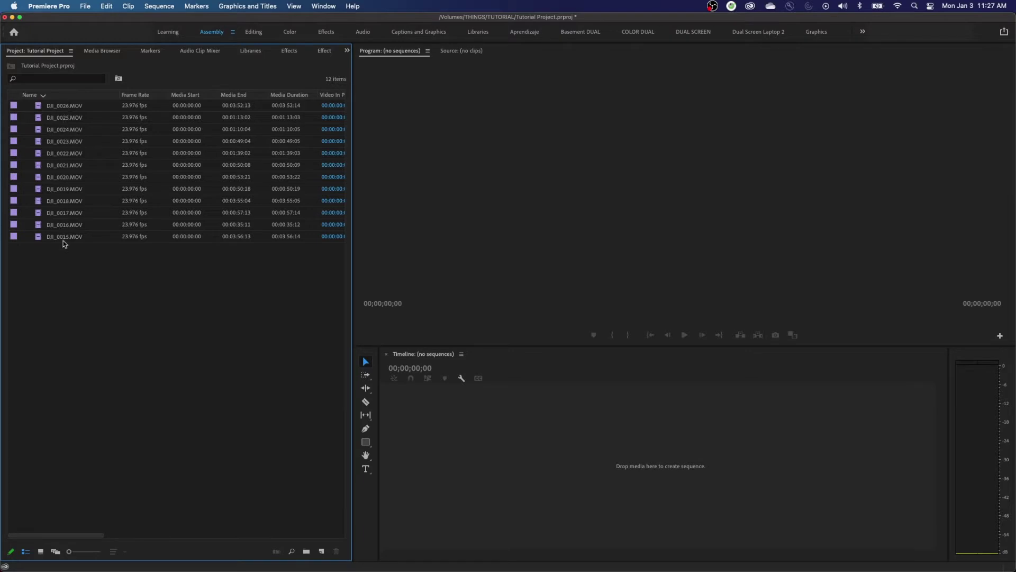
left_click(58, 99)
Step: Import 17 T4.mov, 17A T1.mov, 17A T2.mov and 17B T1.mov from DIALOGUE EDIT's SCENE 17 folder on the THINGS drive
double_click(109, 304)
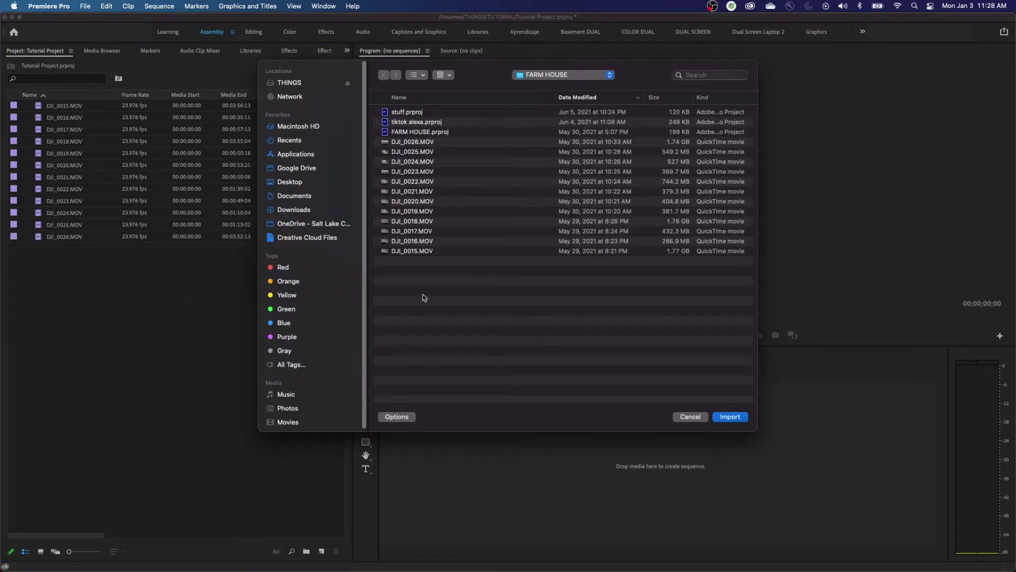
key("super+Up")
left_click(378, 183)
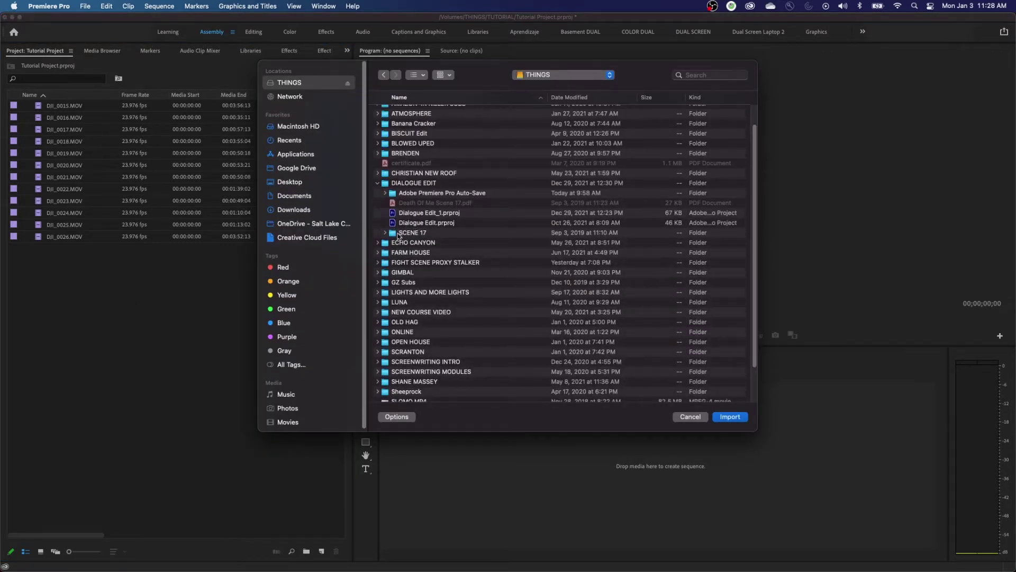
left_click(385, 232)
left_click(416, 244)
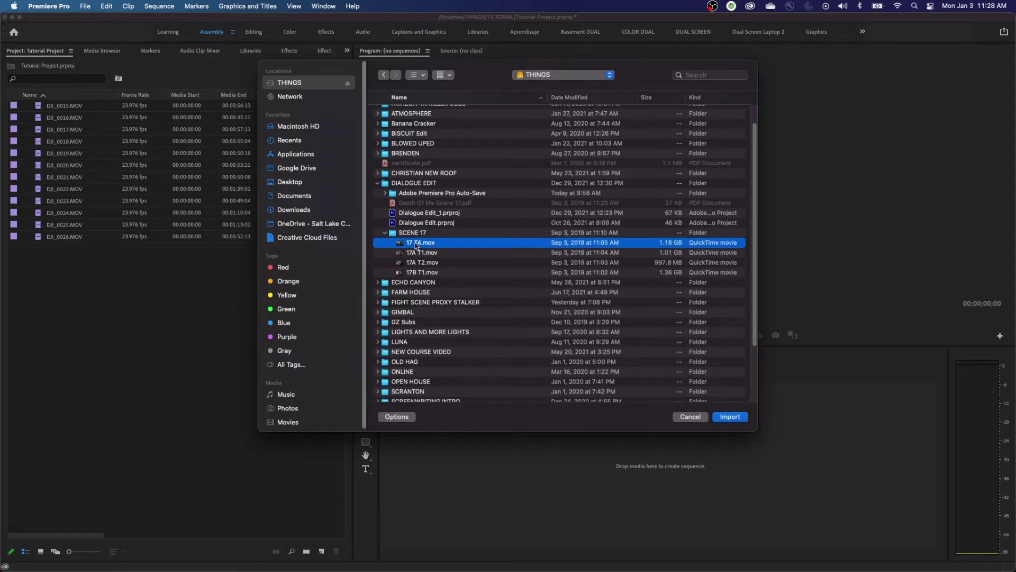
left_click(423, 271, "shift")
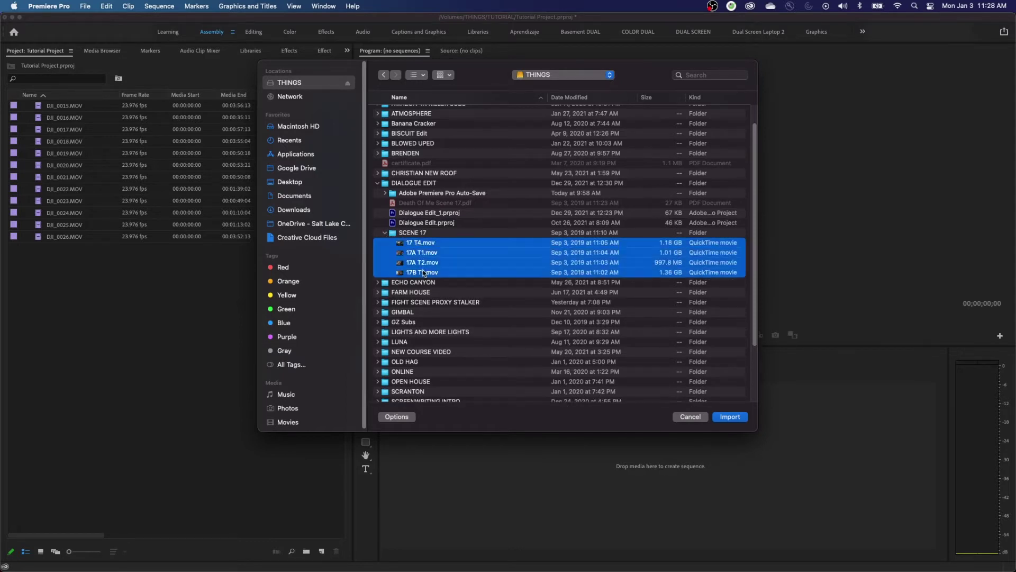
left_click(729, 417)
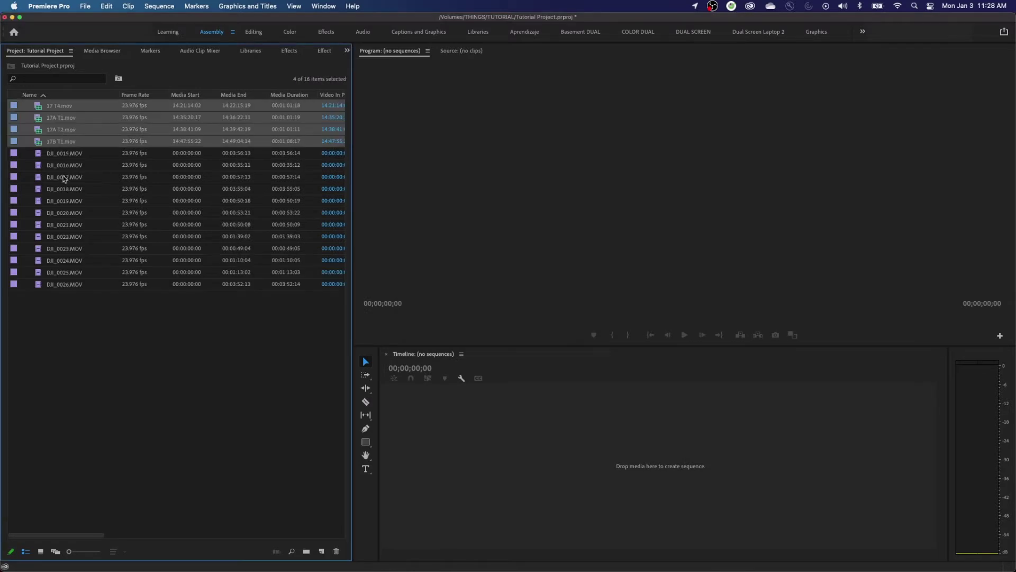
left_click(95, 302)
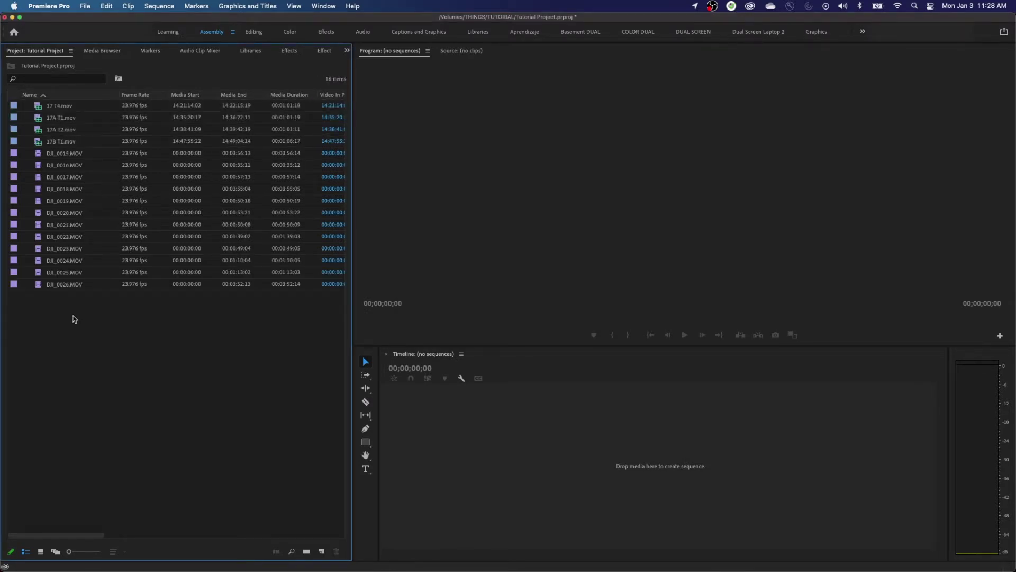
Step: Group the clips DJI_0015.MOV through DJI_0026.MOV into a new bin named FARM DRONE FOOTAGE and leave it collapsed
left_click_drag(76, 301, 23, 158)
left_click(40, 155)
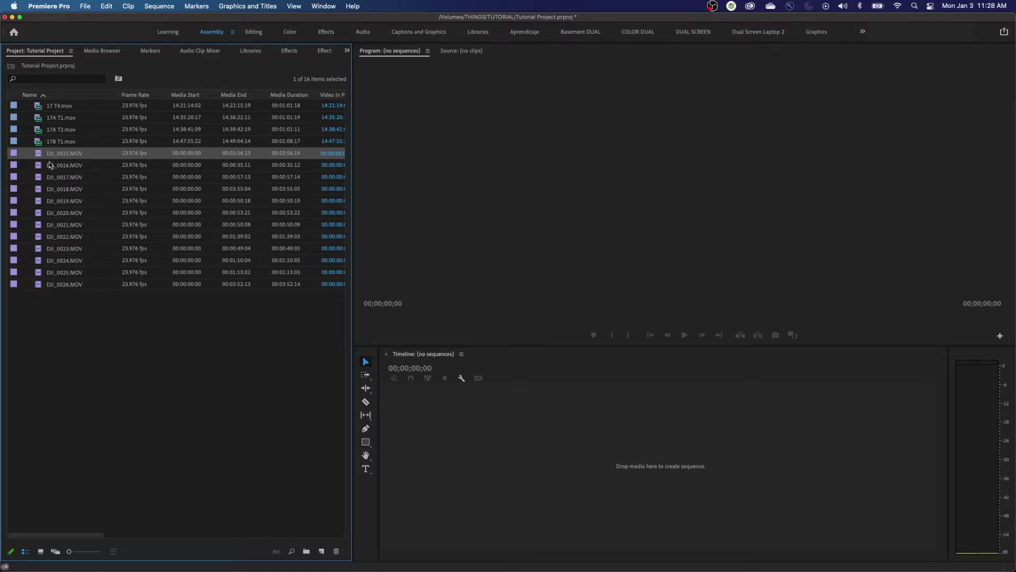
left_click(57, 286, "shift")
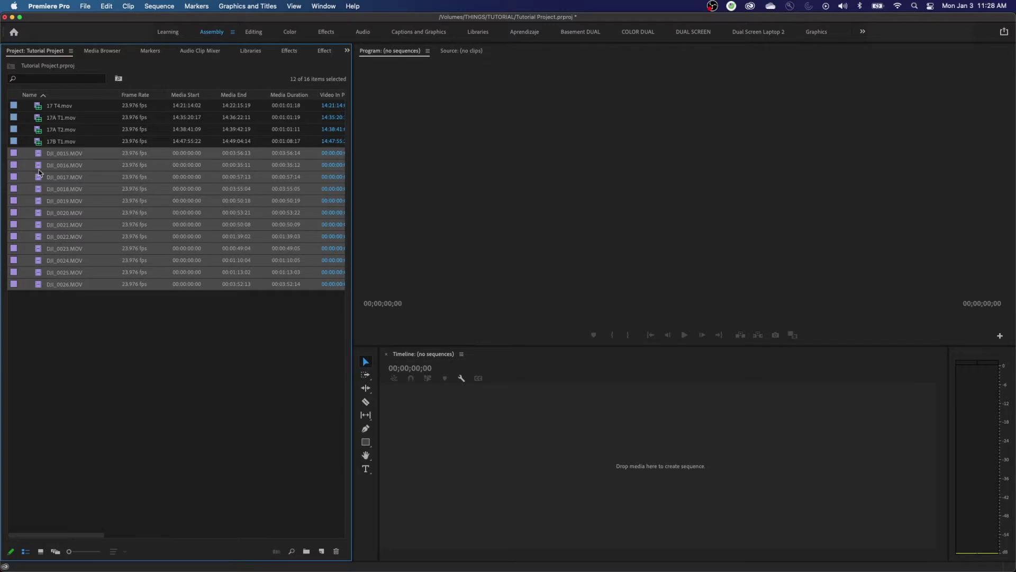
left_click_drag(42, 157, 310, 537)
left_click_drag(307, 551, 307, 551)
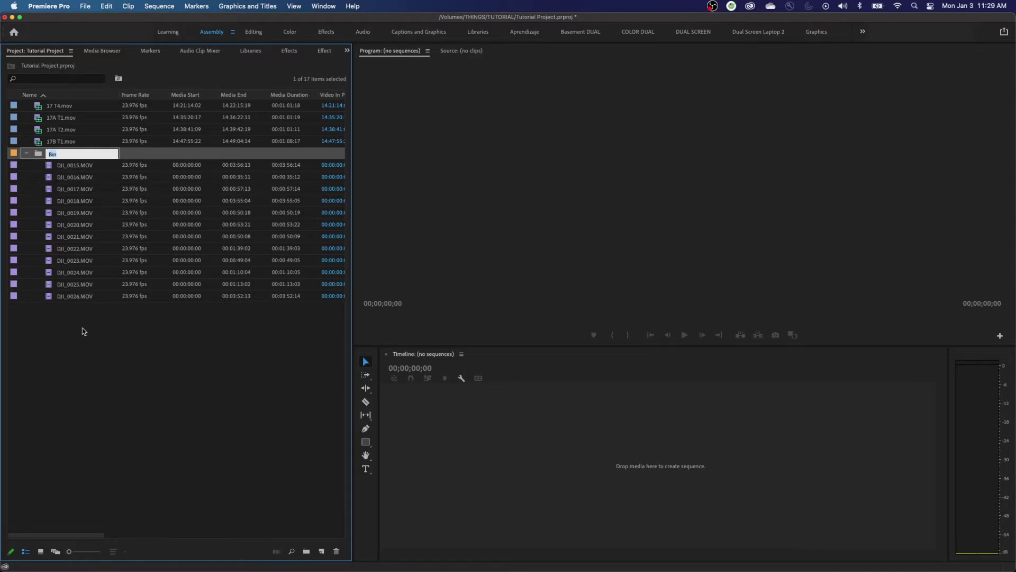
type("FARM DRONE FOOTAGE")
key("Tab")
left_click(27, 155)
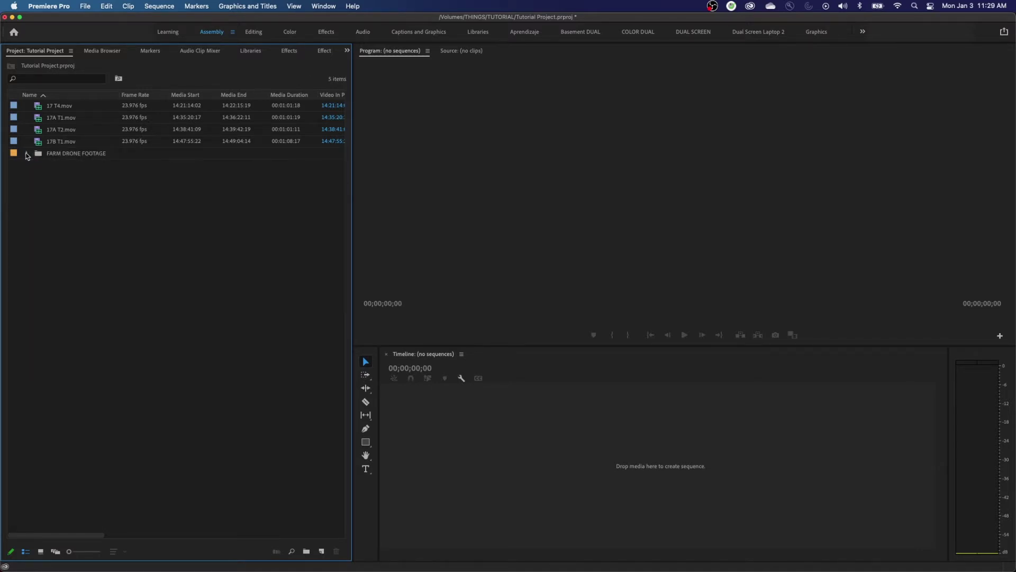
left_click(25, 155)
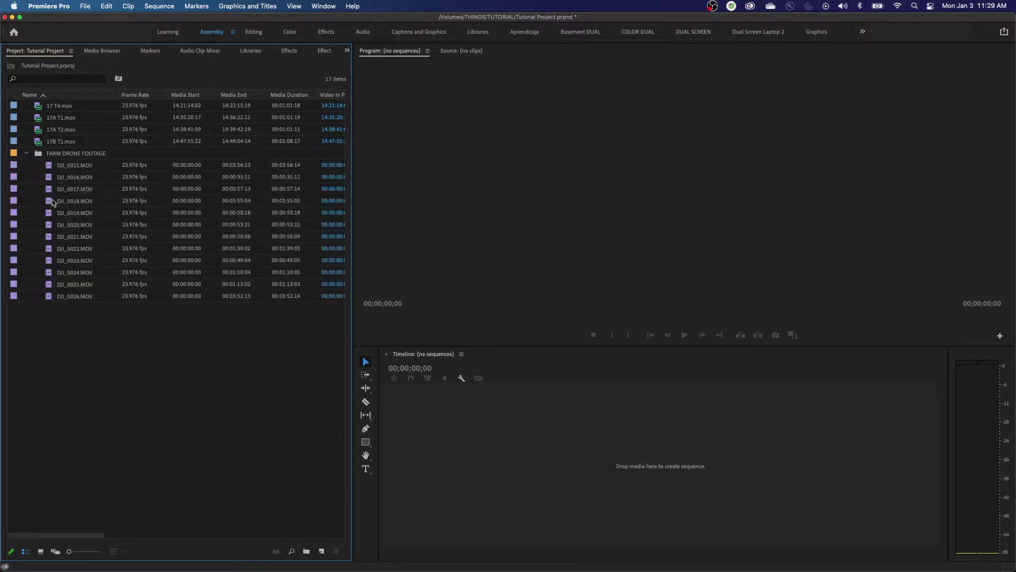
left_click(27, 154)
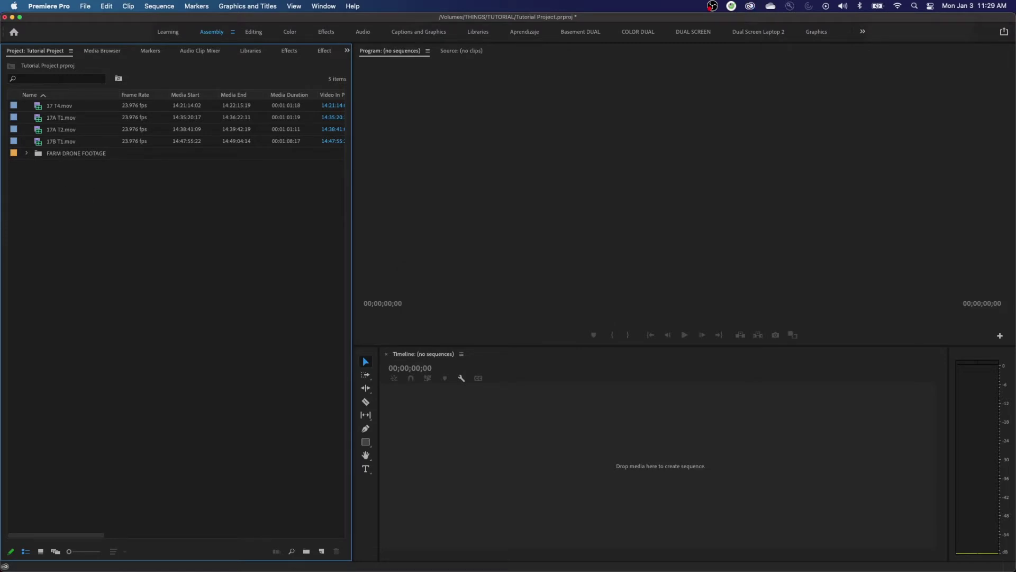
Step: Group the four Scene 17 clips into a new bin named DIALOGUE FOOTAGE and collapse it
left_click(58, 144)
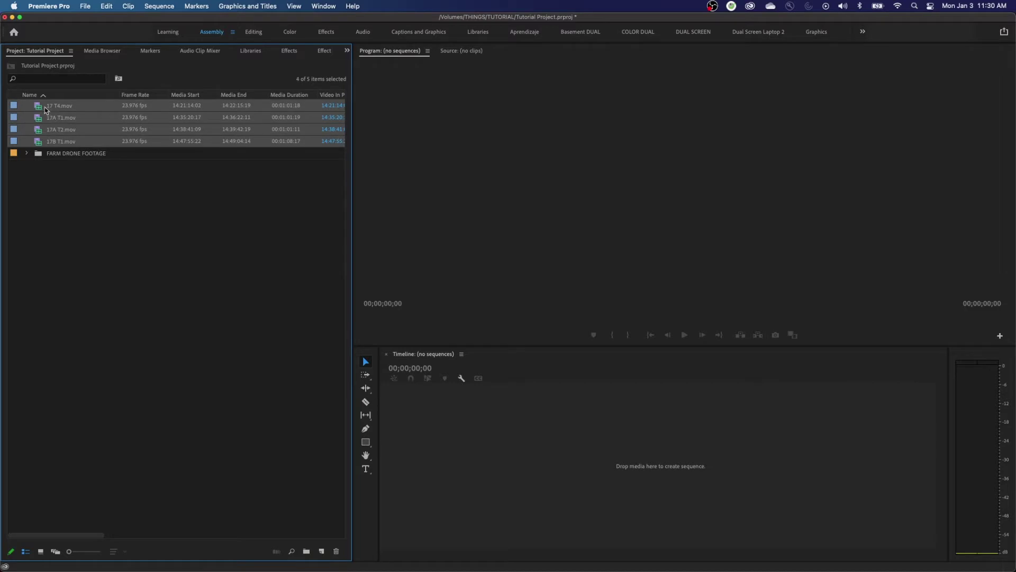
left_click_drag(46, 110, 305, 551)
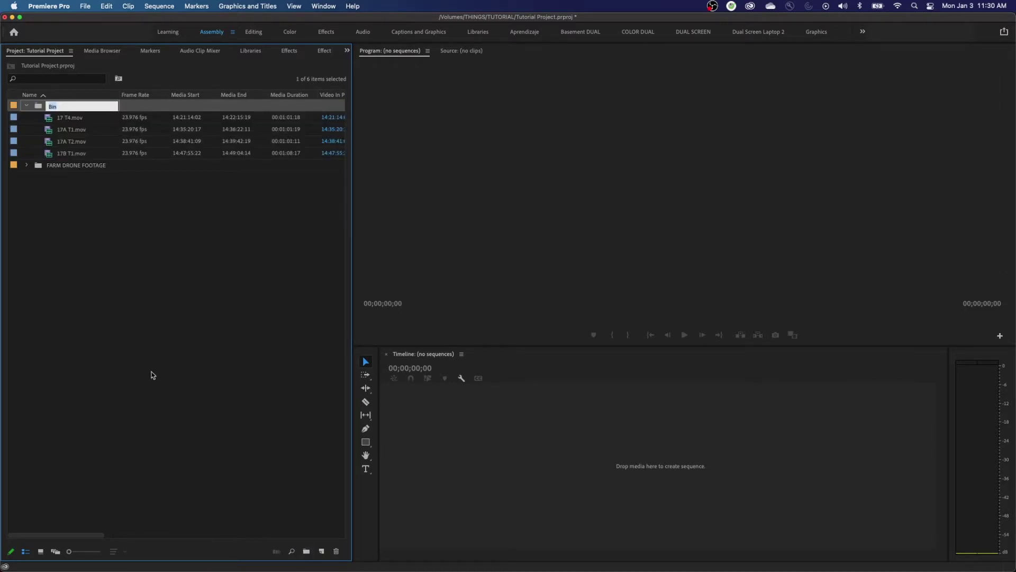
type("DIALOGUE FOOTAGE")
left_click(62, 195)
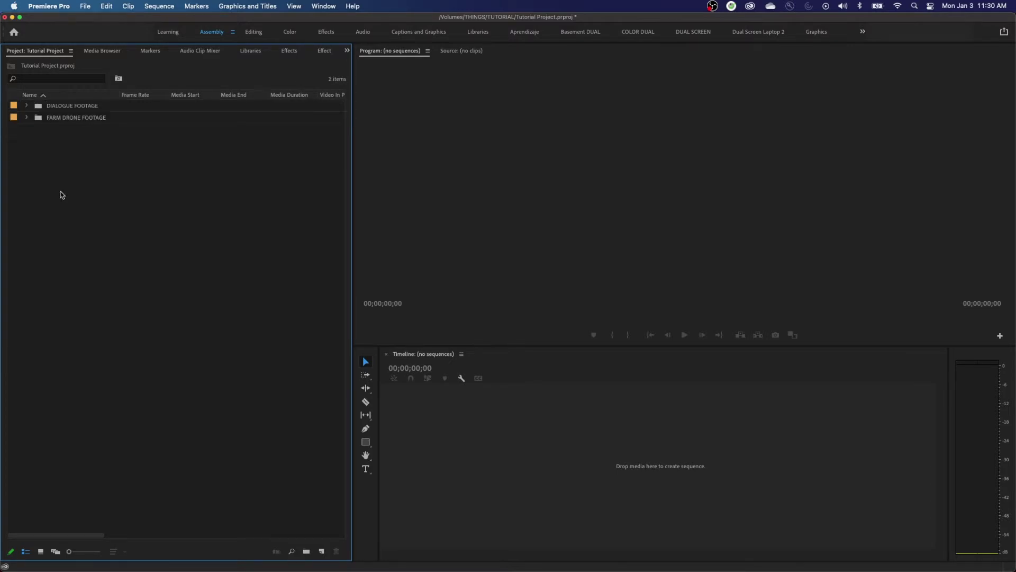
Step: Import the whole VIDEO folder from The Mirror folder on the THINGS drive as a bin
double_click(62, 195)
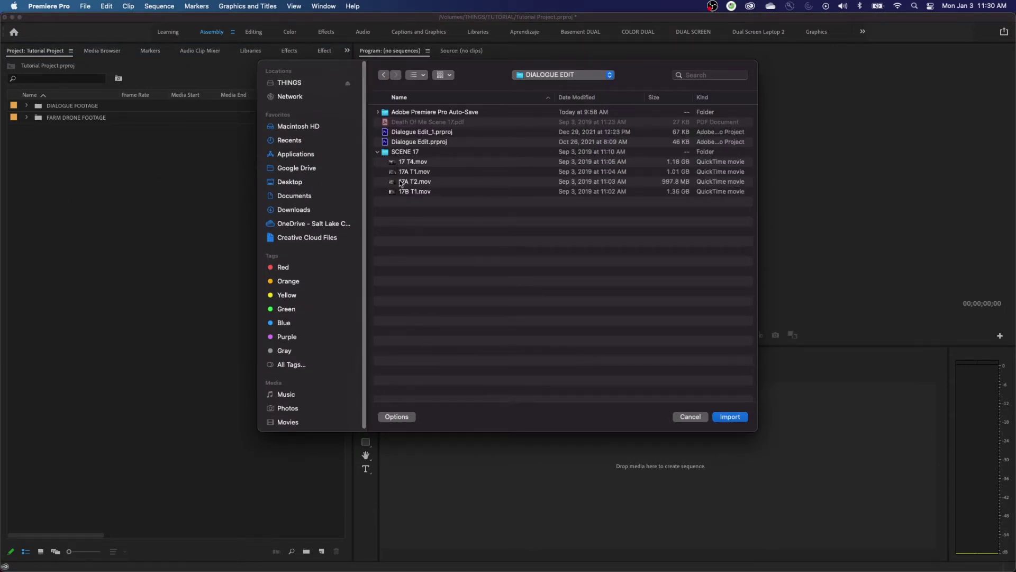
left_click(378, 152)
left_click(525, 85)
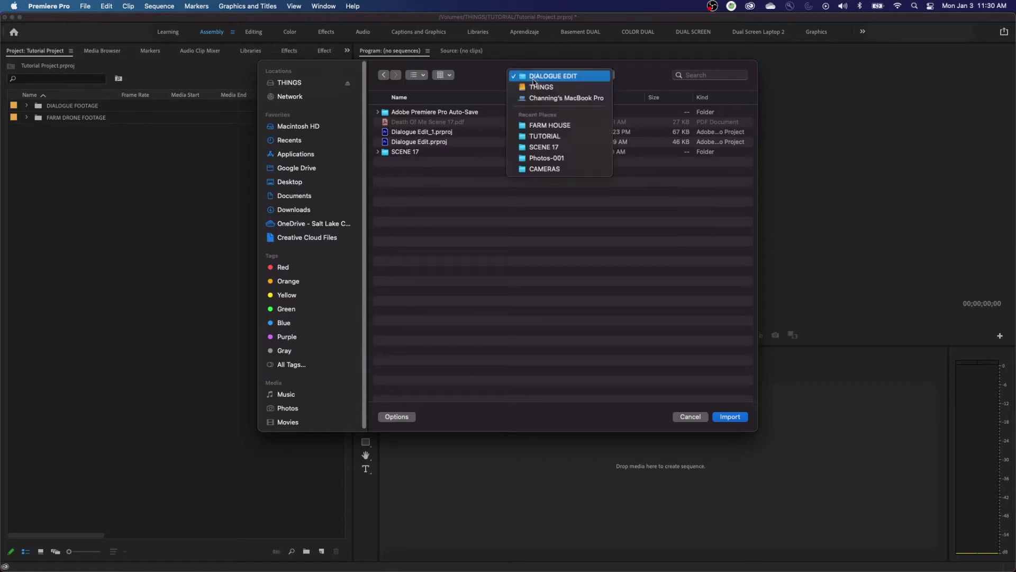
left_click(527, 113)
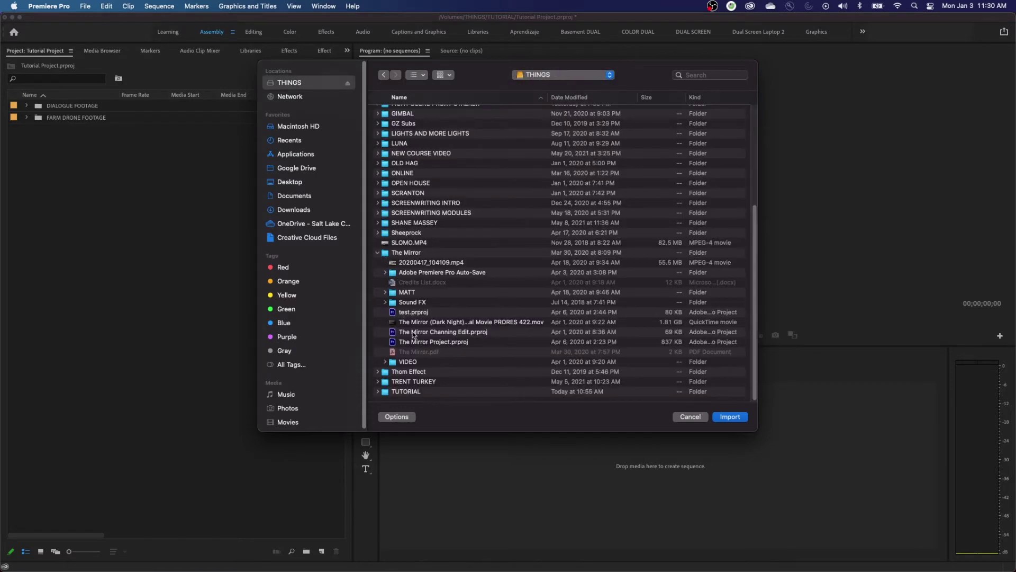
left_click(385, 362)
scroll(418, 286, "down", 5)
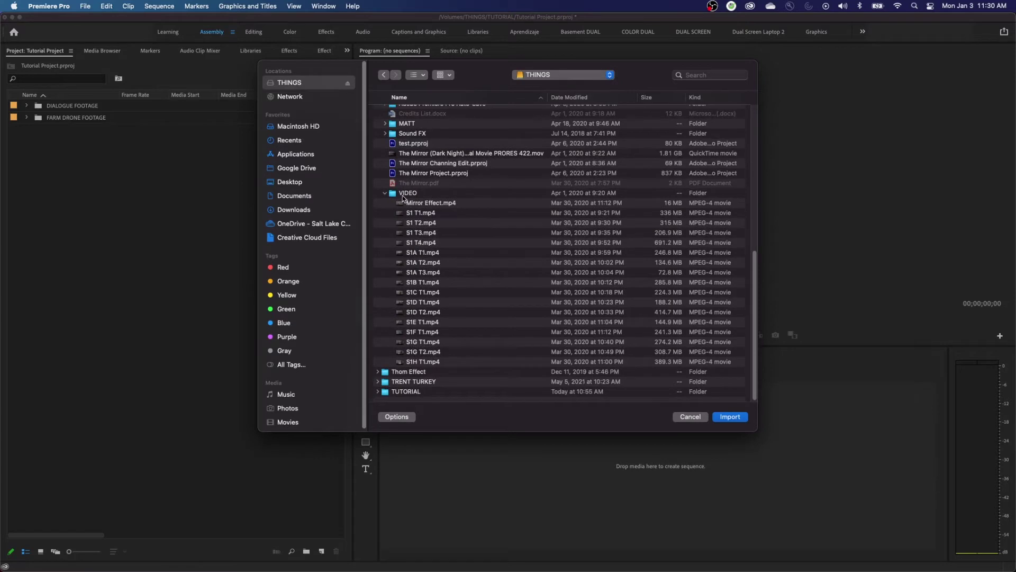
left_click(405, 194)
left_click(721, 416)
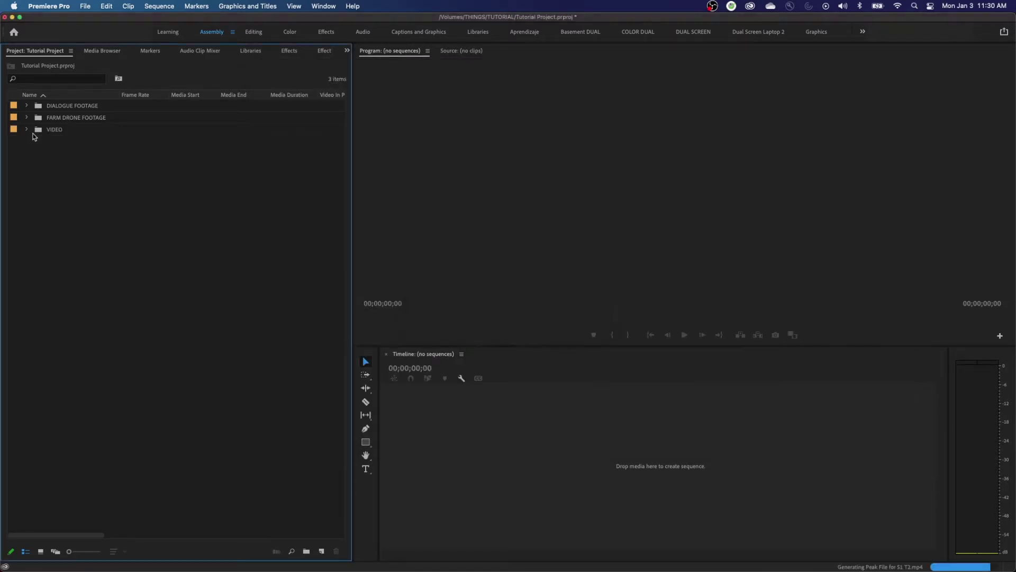
Step: Check the clips inside the imported VIDEO bin and rename the bin as MIRROR FOOTAGE
left_click(37, 132)
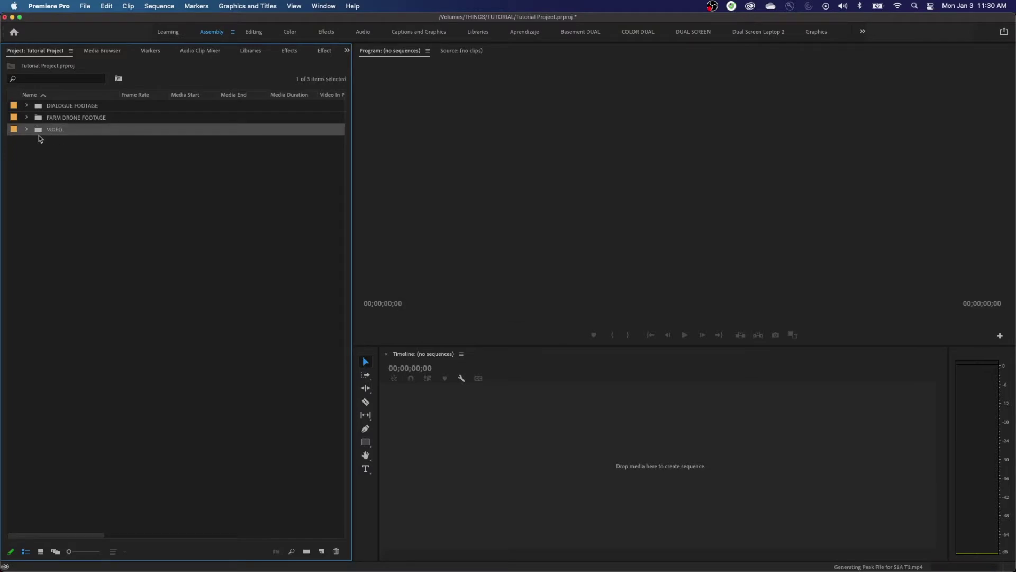
left_click(27, 131)
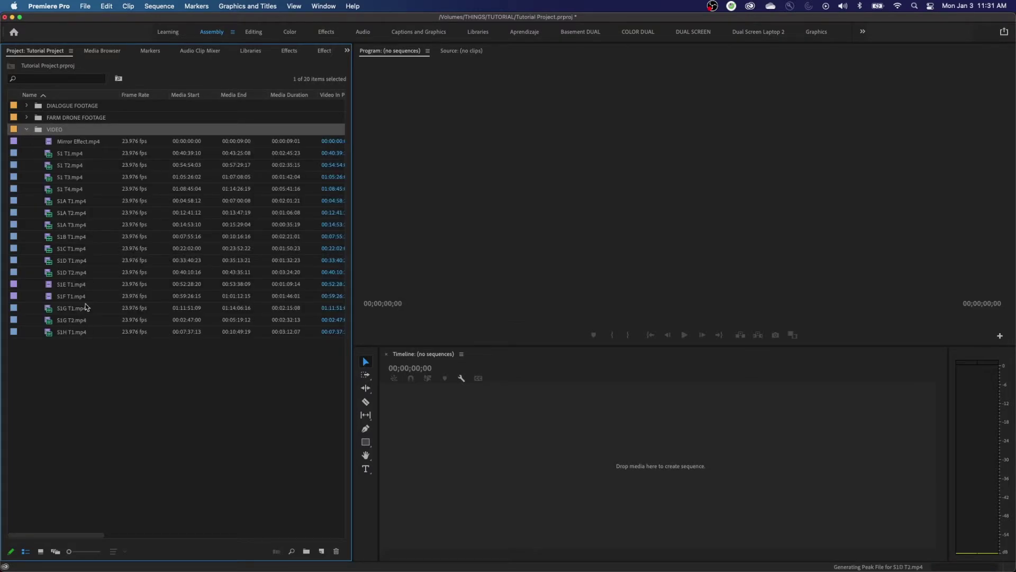
left_click(29, 130)
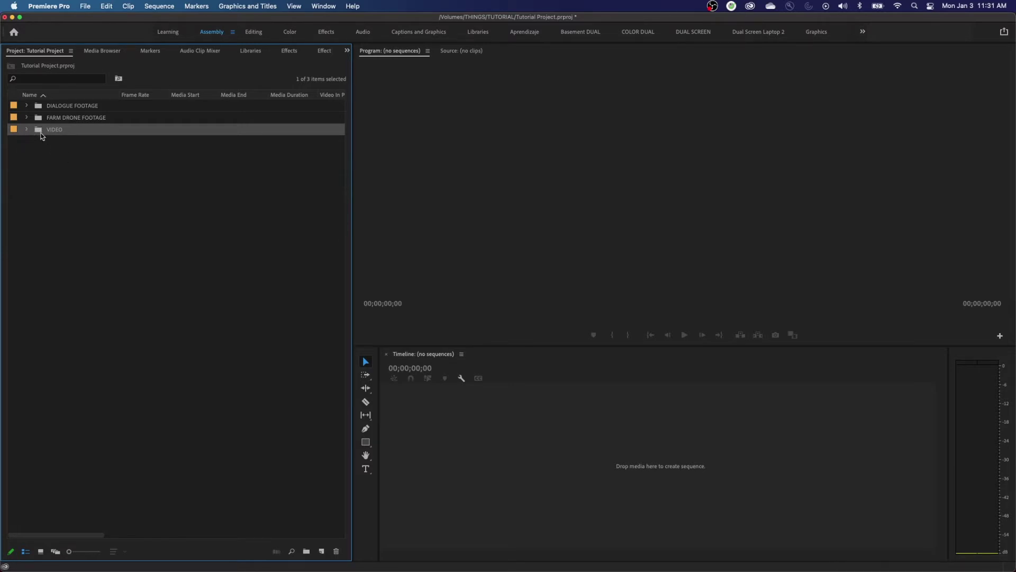
left_click(70, 133)
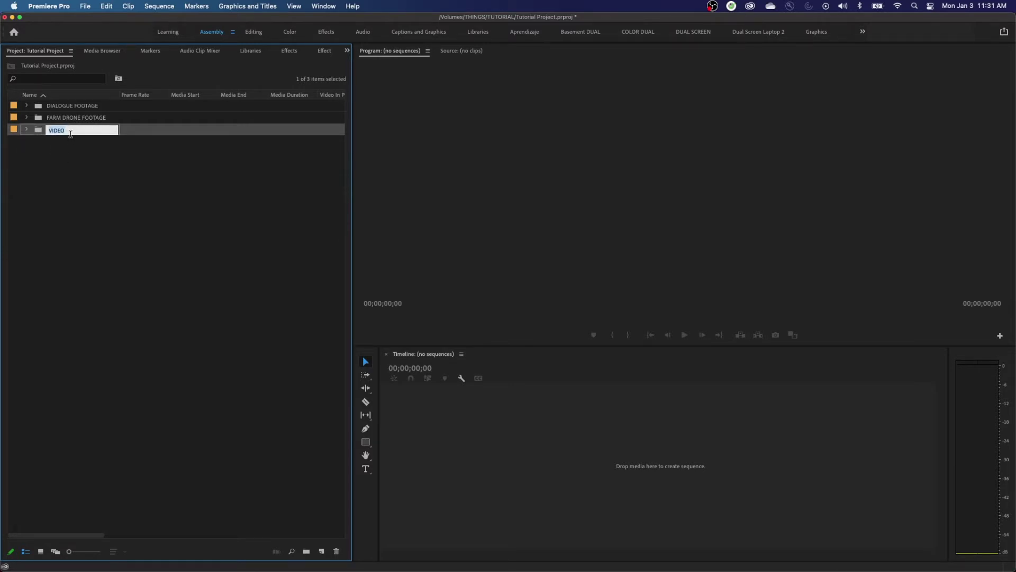
type("MIRROR FOOTAGE")
key("Return")
Step: Examine the contents of the MIRROR FOOTAGE, FARM DRONE FOOTAGE and DIALOGUE FOOTAGE bins
left_click(26, 129)
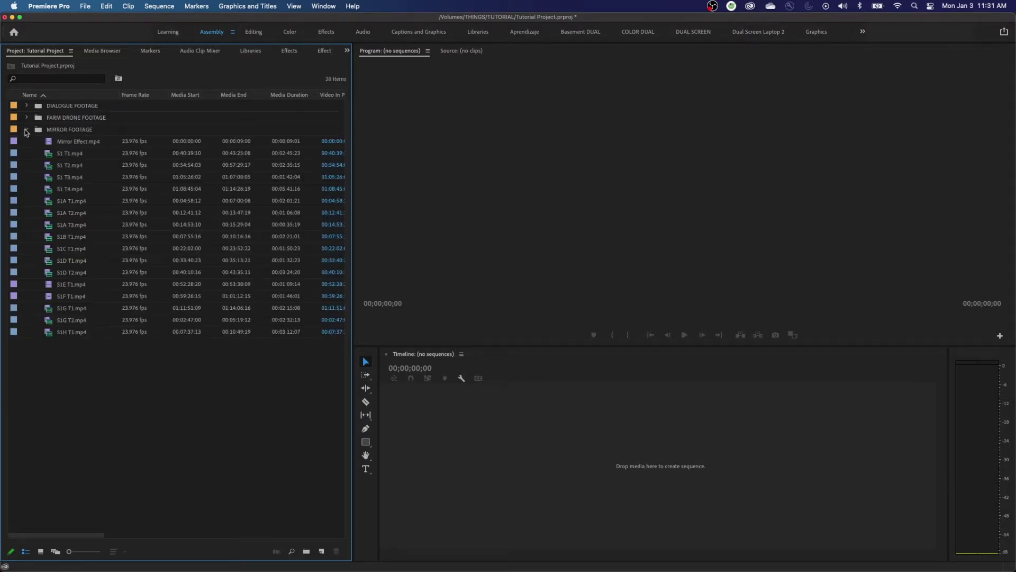
left_click(26, 131)
left_click(27, 117)
left_click(27, 117)
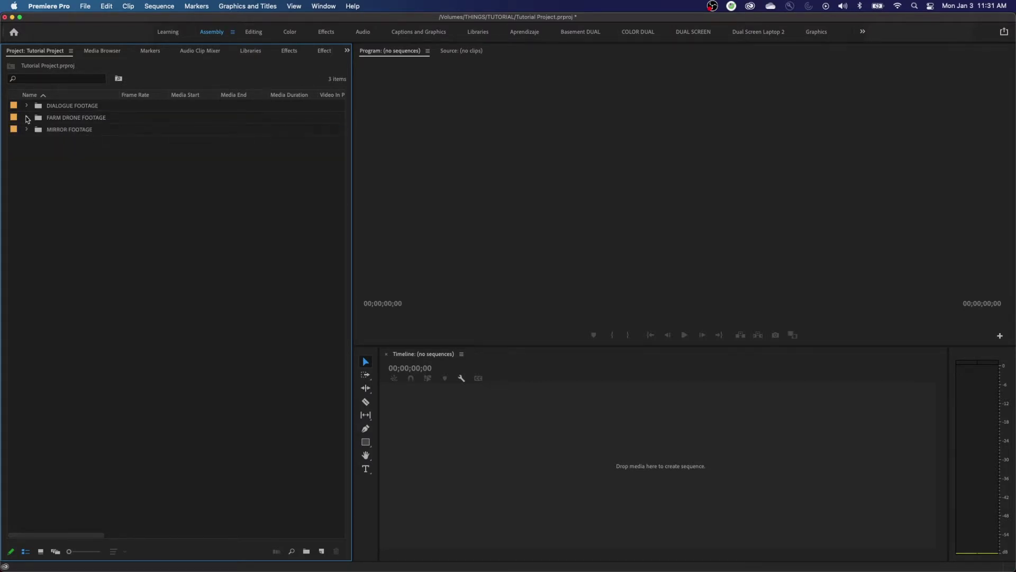
left_click(26, 106)
left_click(26, 106)
left_click(27, 118)
left_click(27, 118)
left_click(27, 129)
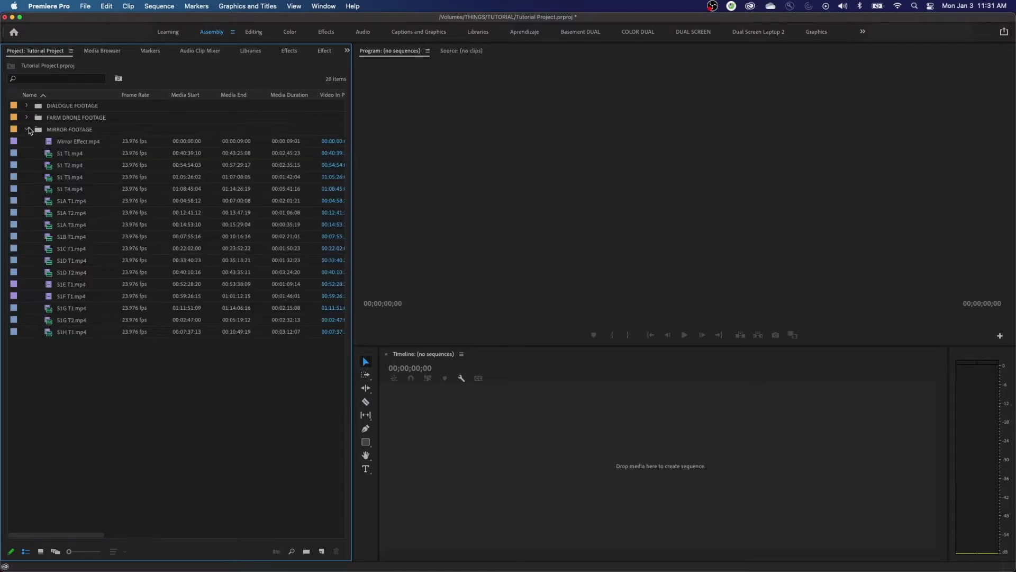
Step: Collapse the MIRROR FOOTAGE bin, preview the project's bins as icons and return them to list view
left_click(26, 130)
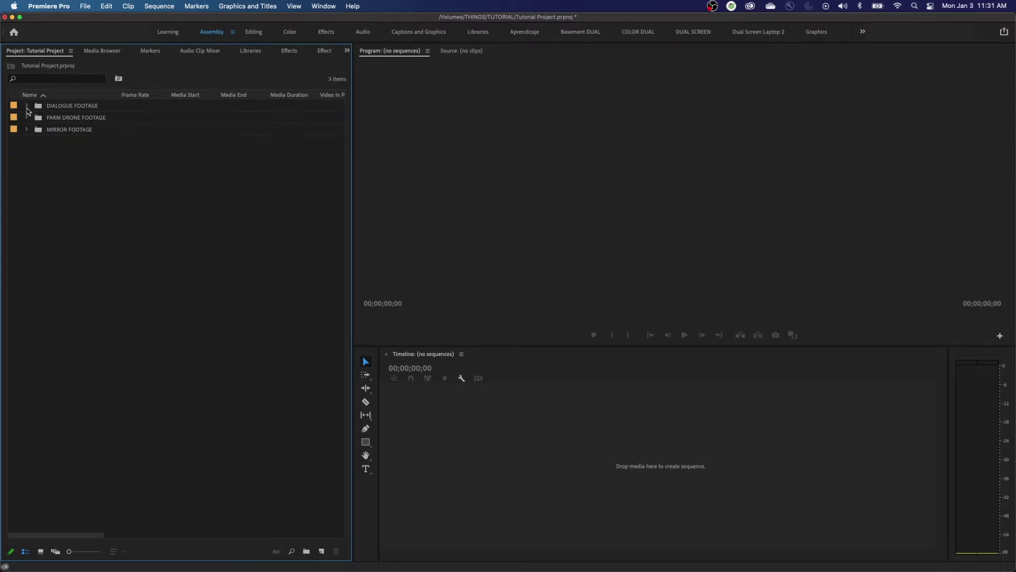
left_click(41, 552)
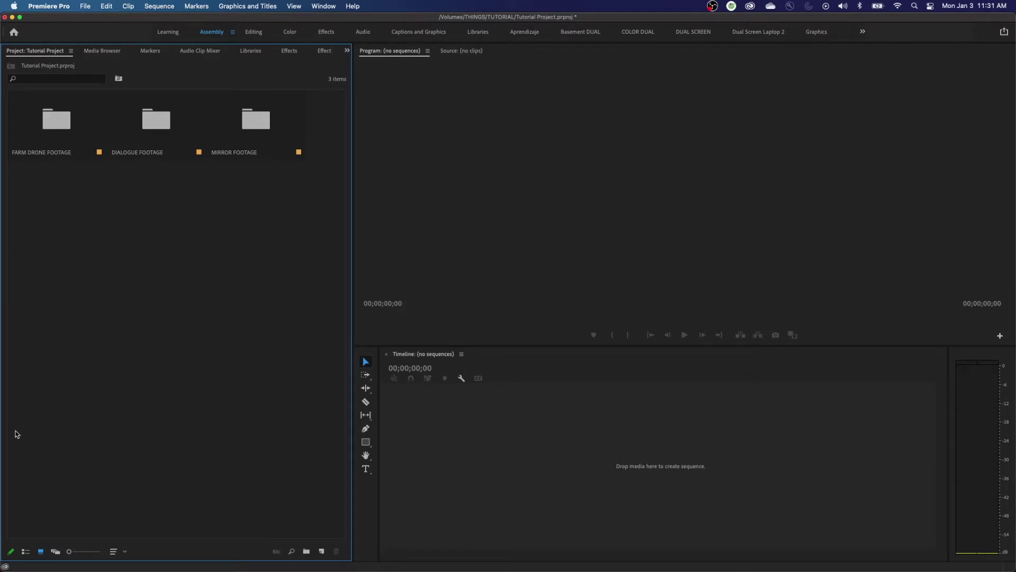
left_click(26, 549)
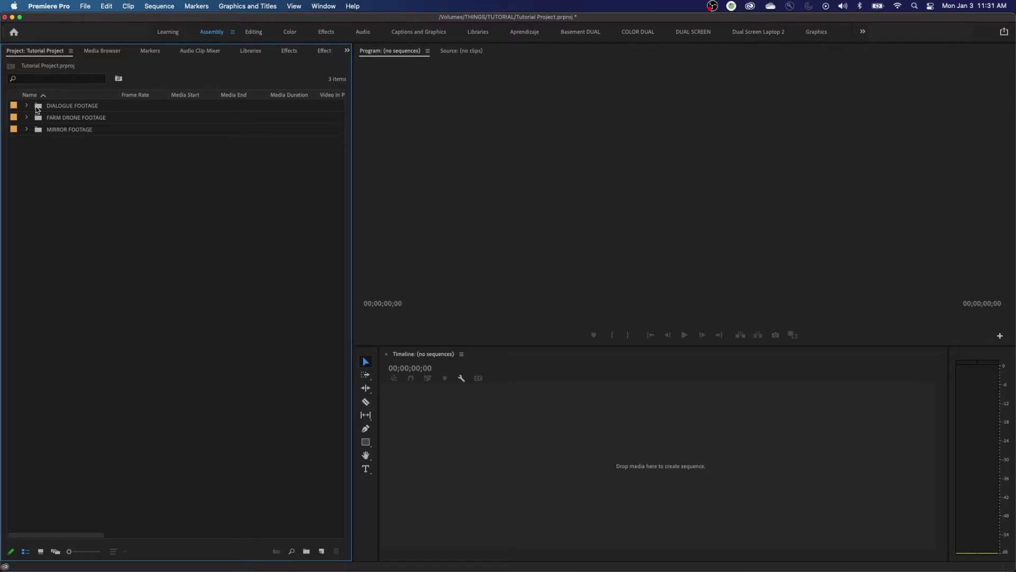
Step: Open the DIALOGUE FOOTAGE bin in its own tab and compare its clips with the project's main bin list
double_click(37, 107)
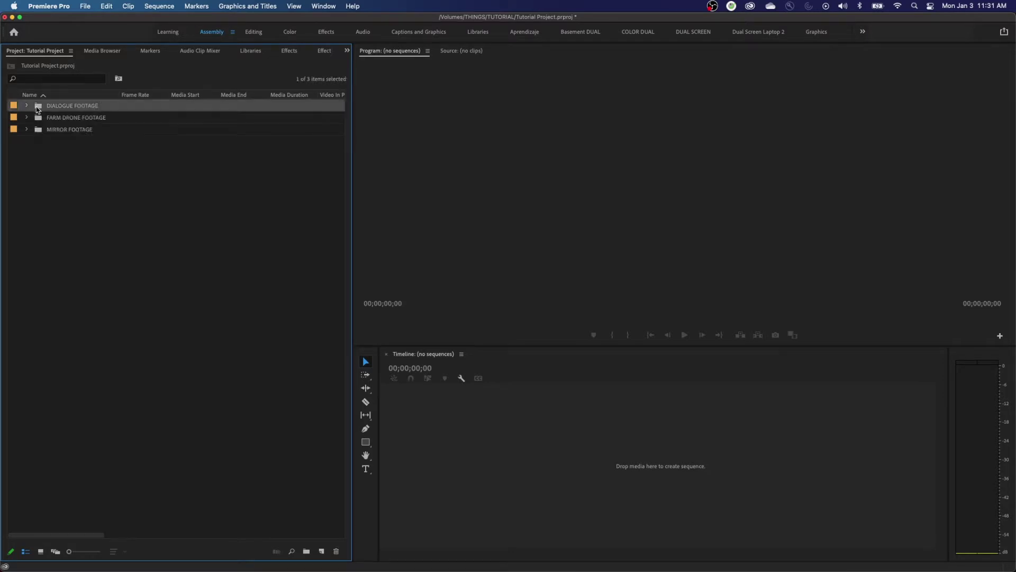
left_click(39, 51)
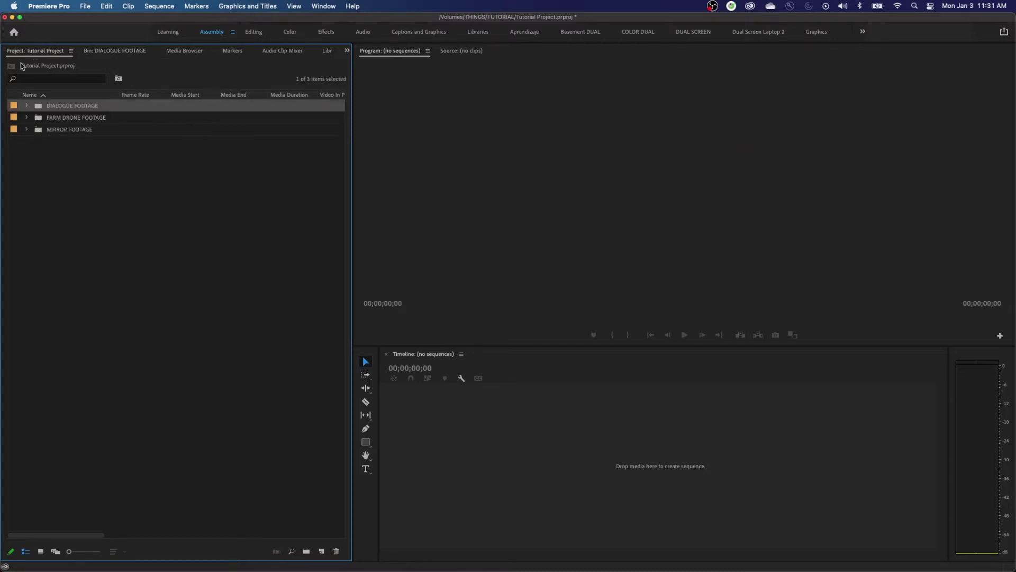
left_click(101, 53)
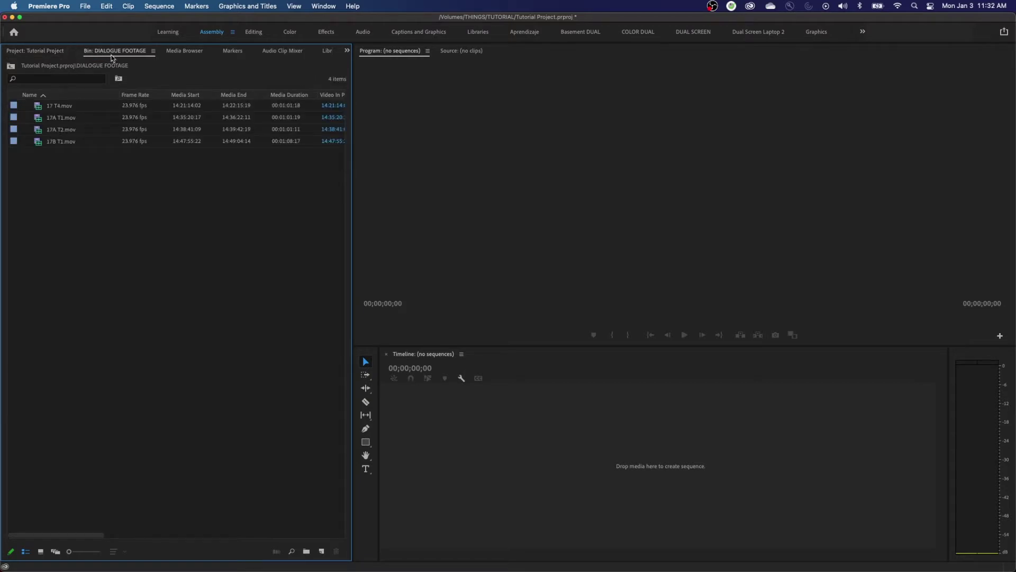
left_click(46, 53)
left_click(99, 54)
left_click(60, 55)
left_click(101, 52)
left_click(57, 54)
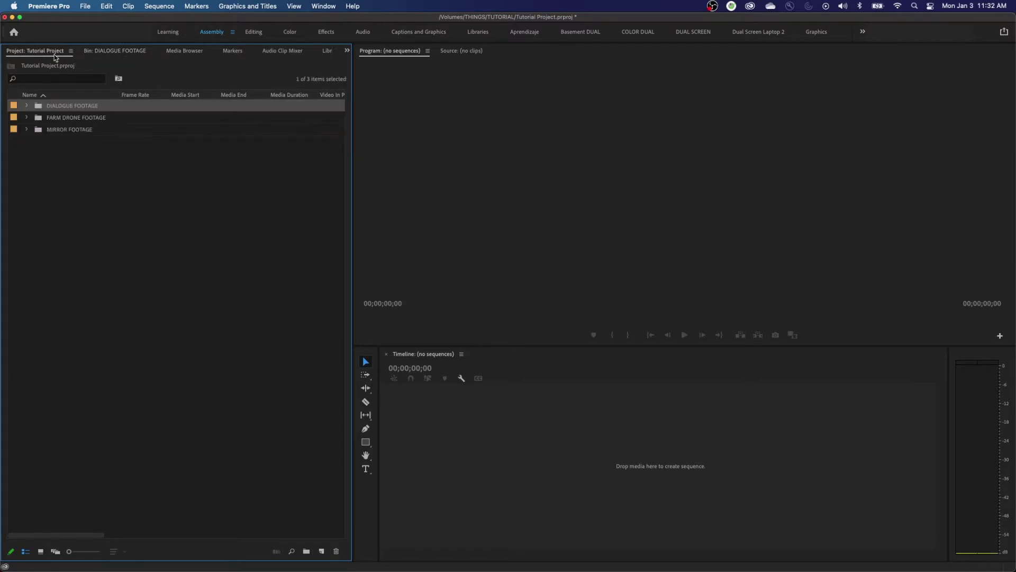
Step: Open the FARM DRONE FOOTAGE and MIRROR FOOTAGE bins, each in its own tab
double_click(38, 118)
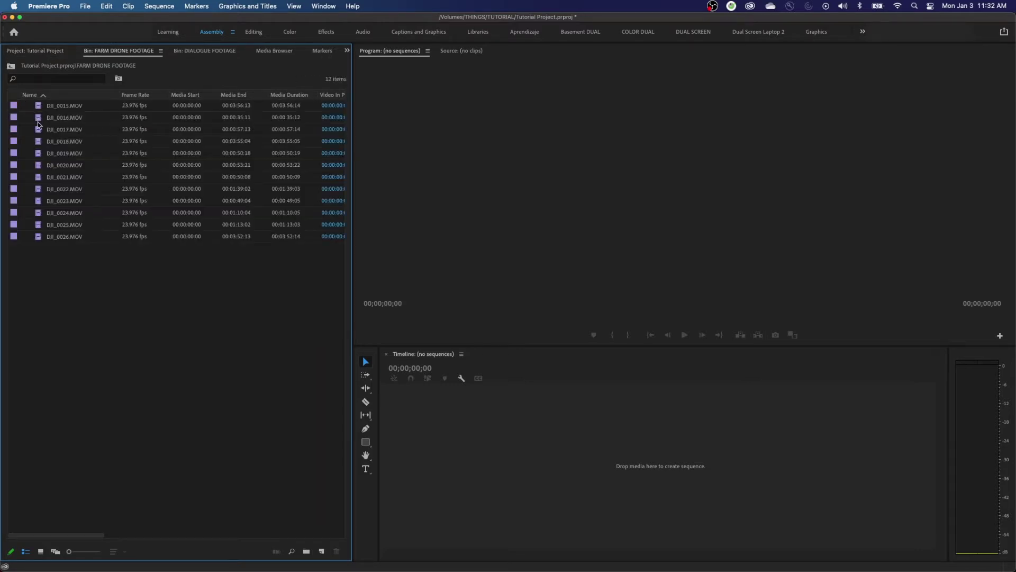
left_click(45, 53)
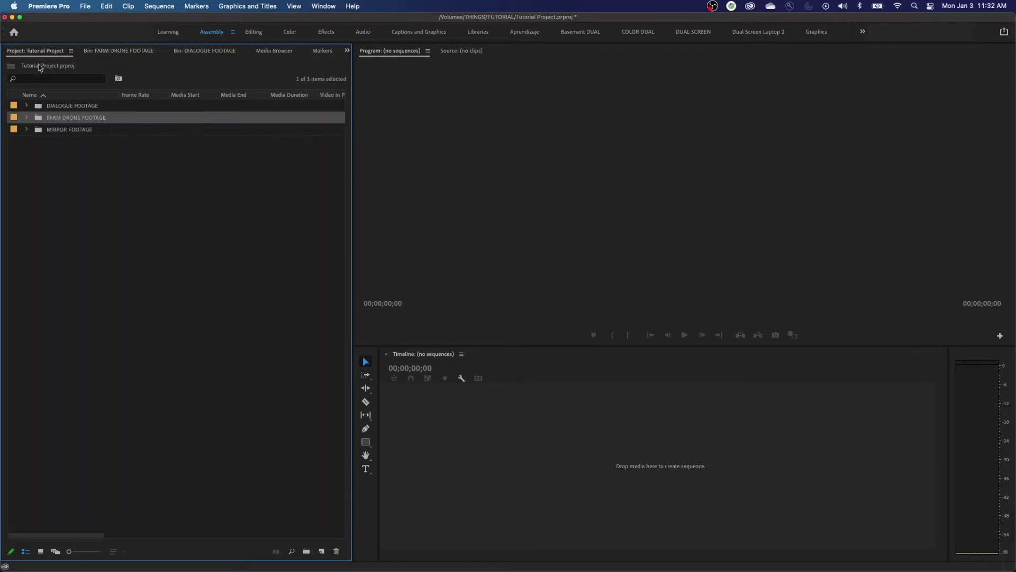
double_click(40, 130)
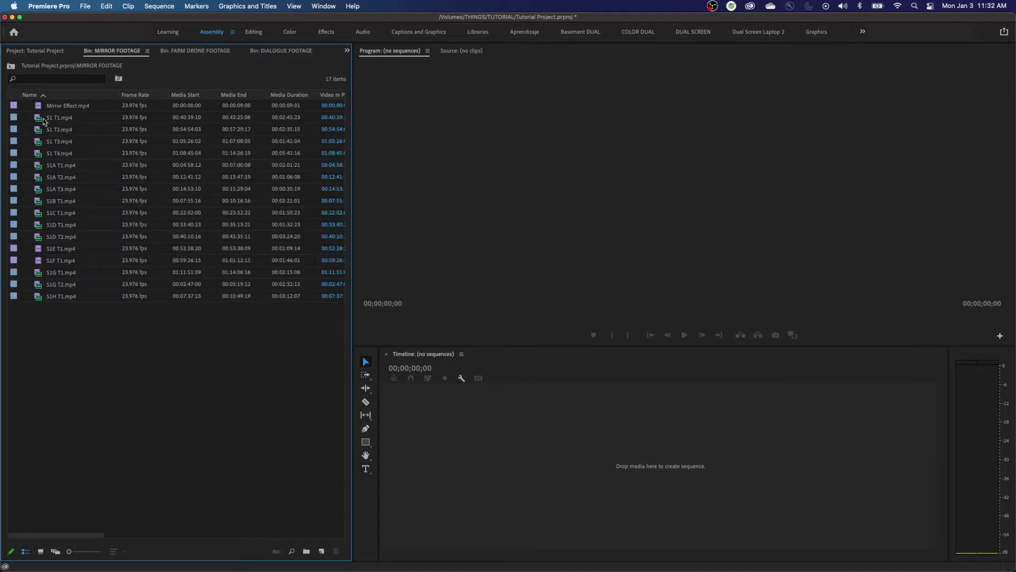
Step: Look through the clips in the opened MIRROR FOOTAGE, FARM DRONE FOOTAGE and DIALOGUE FOOTAGE bins
left_click(169, 53)
left_click(278, 52)
left_click(114, 51)
left_click(42, 51)
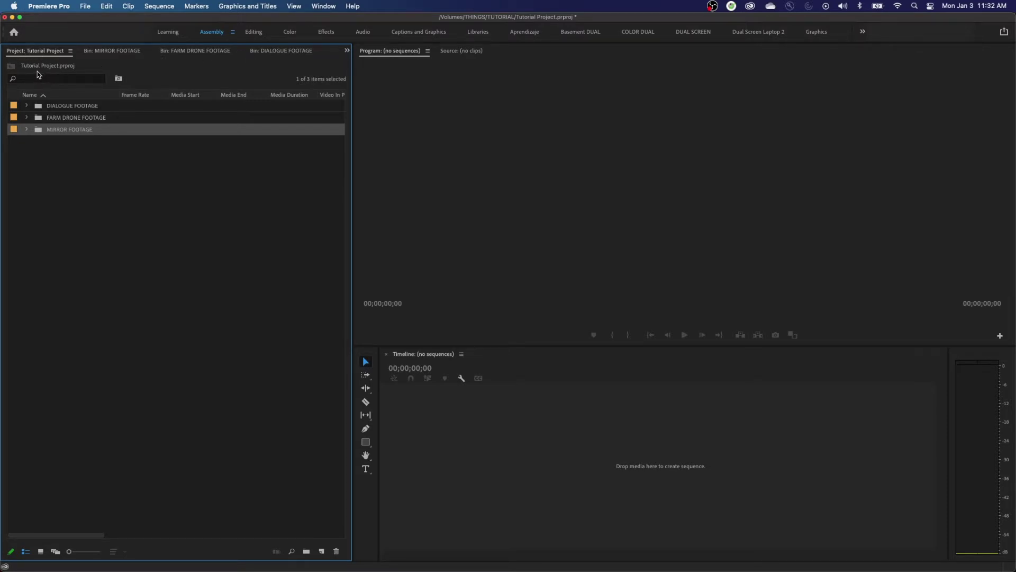
left_click(105, 56)
left_click(194, 53)
scroll(196, 53, "down", 1)
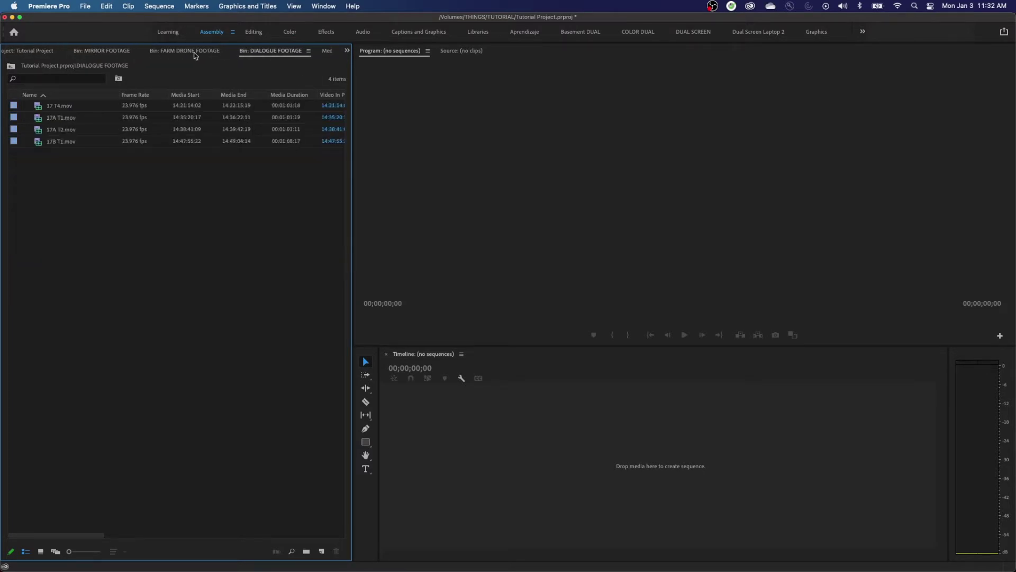
left_click(92, 53)
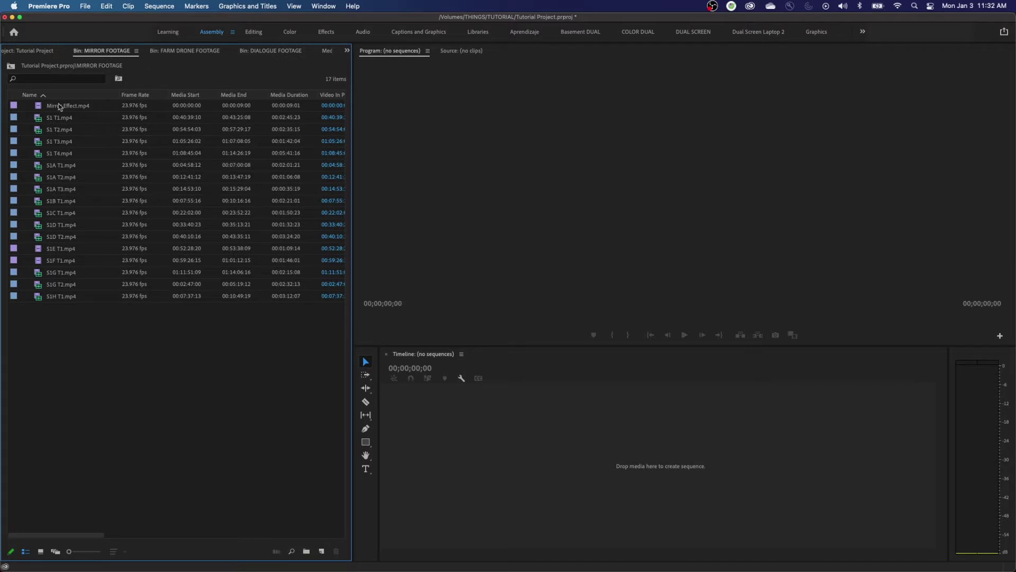
left_click(177, 52)
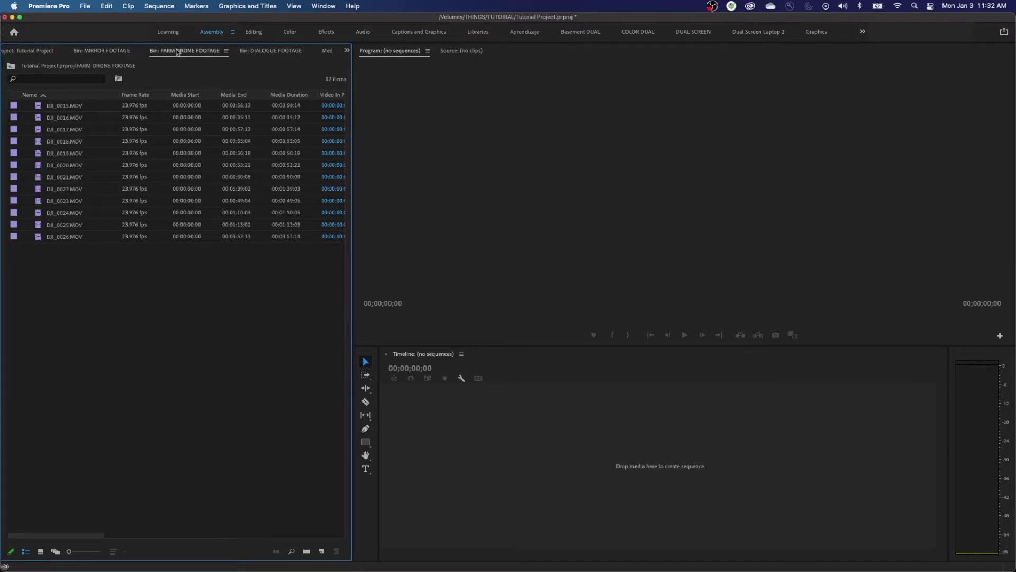
left_click(273, 54)
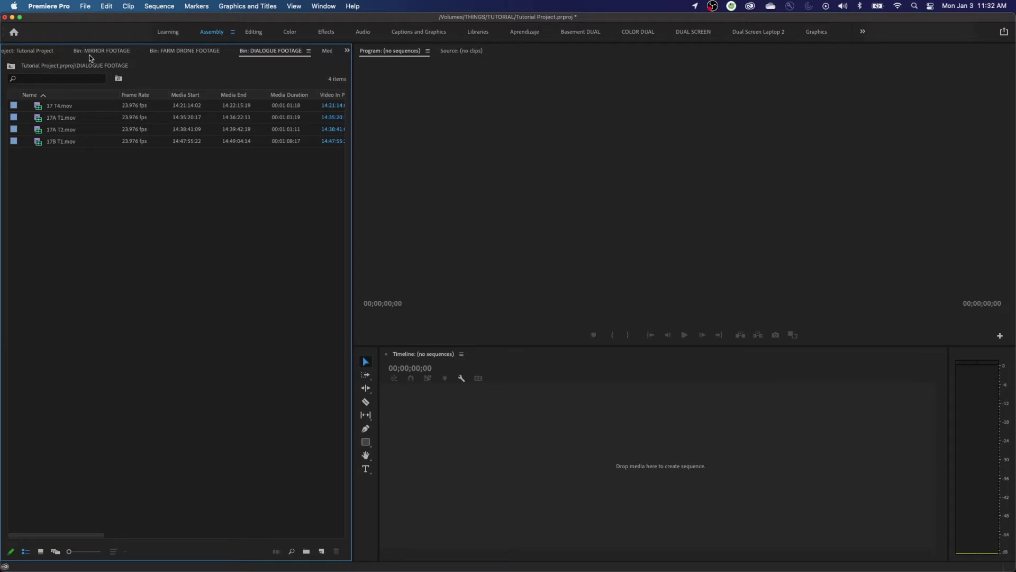
Step: Switch the MIRROR FOOTAGE, FARM DRONE FOOTAGE and DIALOGUE FOOTAGE bins to icon view and check their thumbnails
left_click(92, 52)
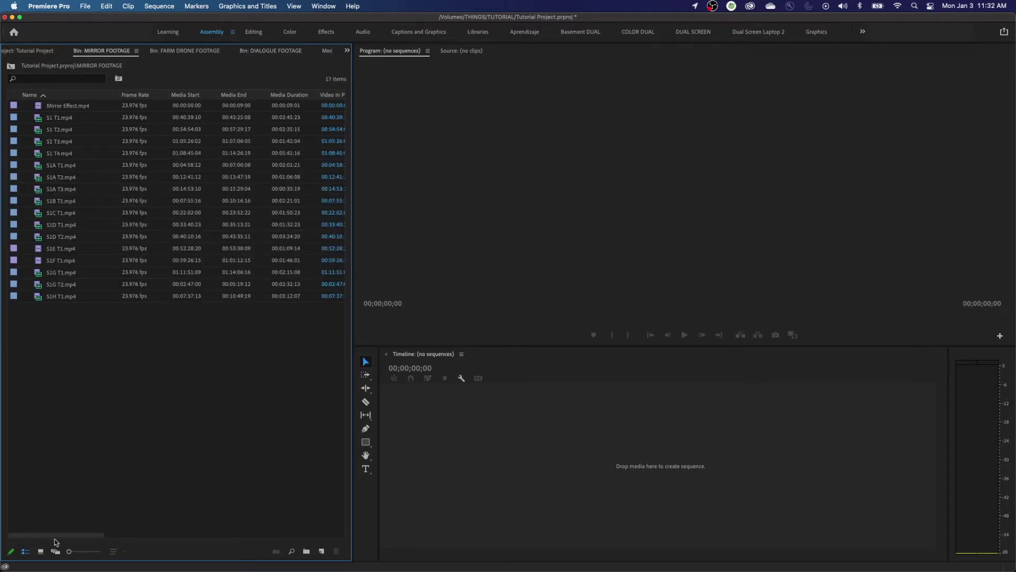
left_click(41, 552)
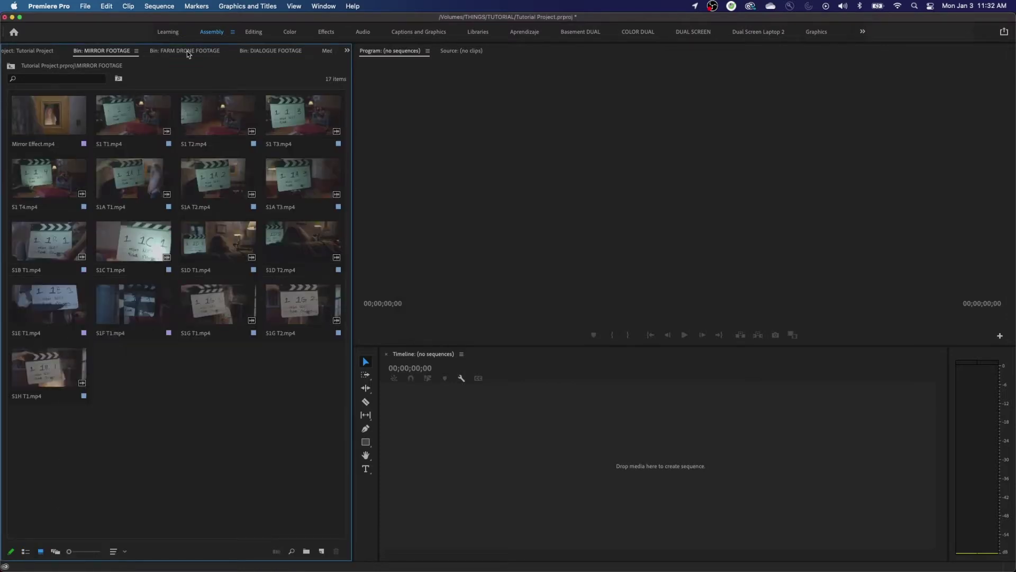
left_click(188, 52)
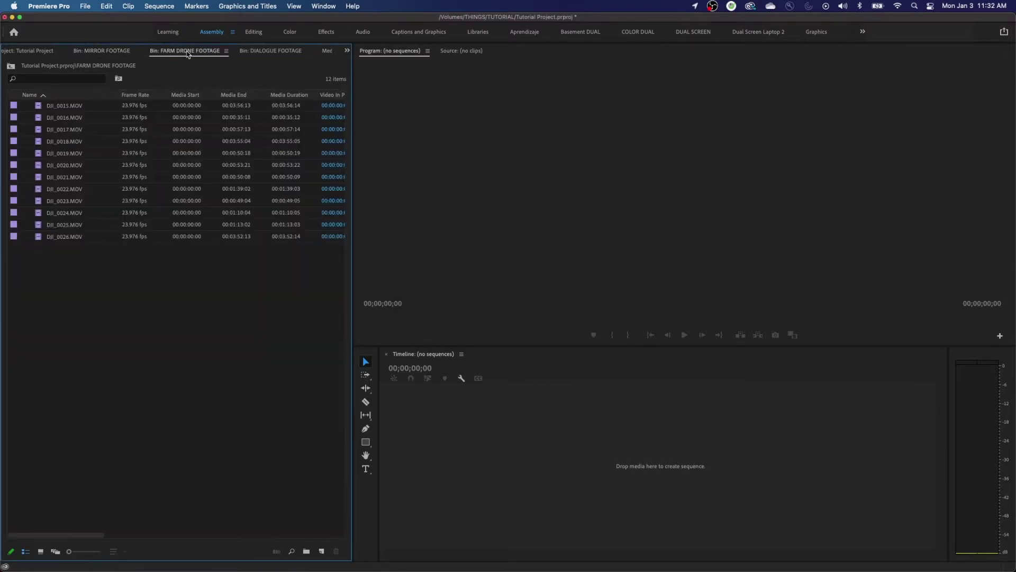
left_click(41, 552)
left_click(266, 52)
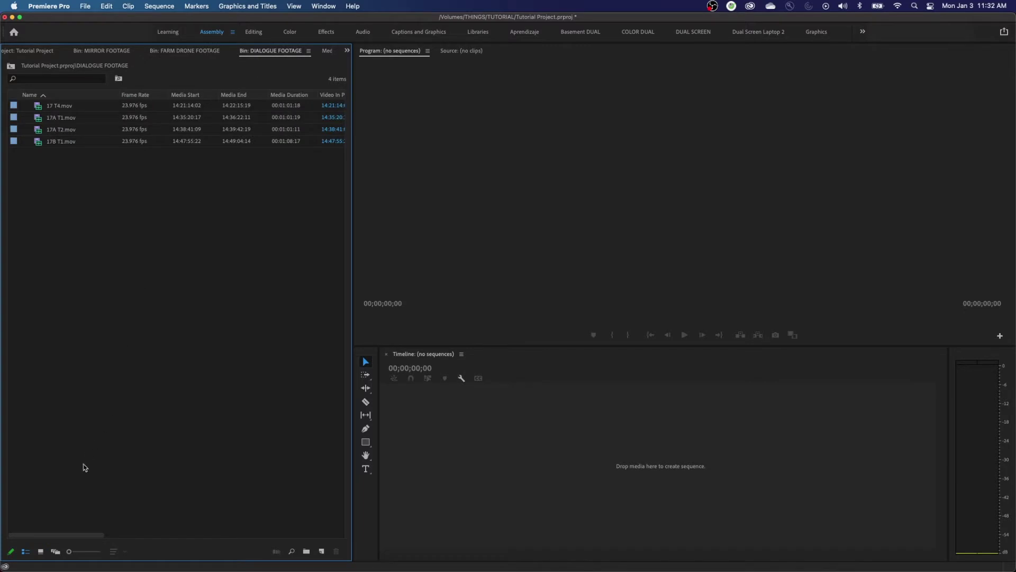
left_click(41, 552)
left_click(102, 51)
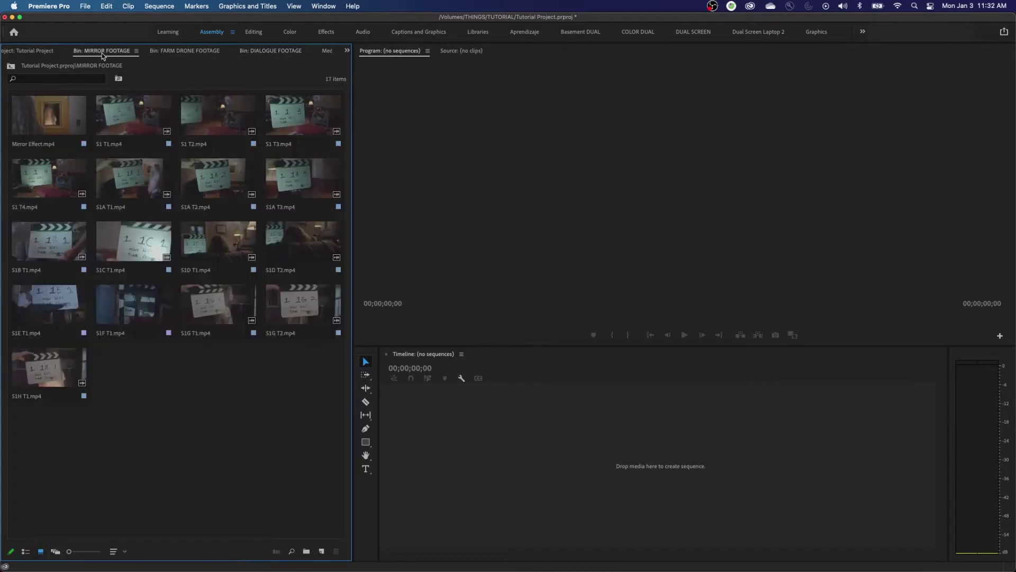
left_click(166, 51)
Step: Enlarge the clip thumbnails in the DIALOGUE FOOTAGE bin to two per row and open its icon sorting options
left_click(243, 51)
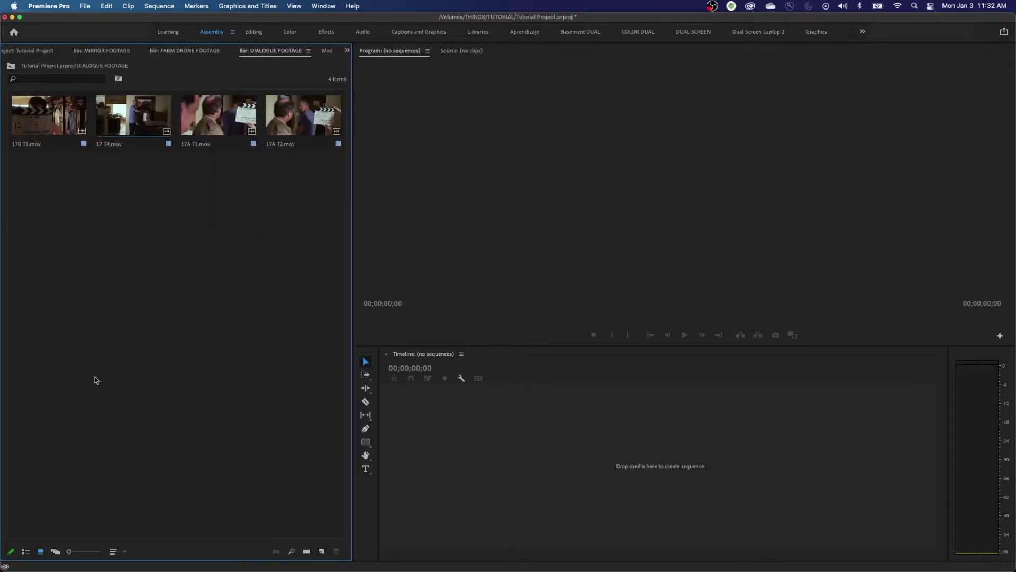
left_click_drag(69, 552, 91, 552)
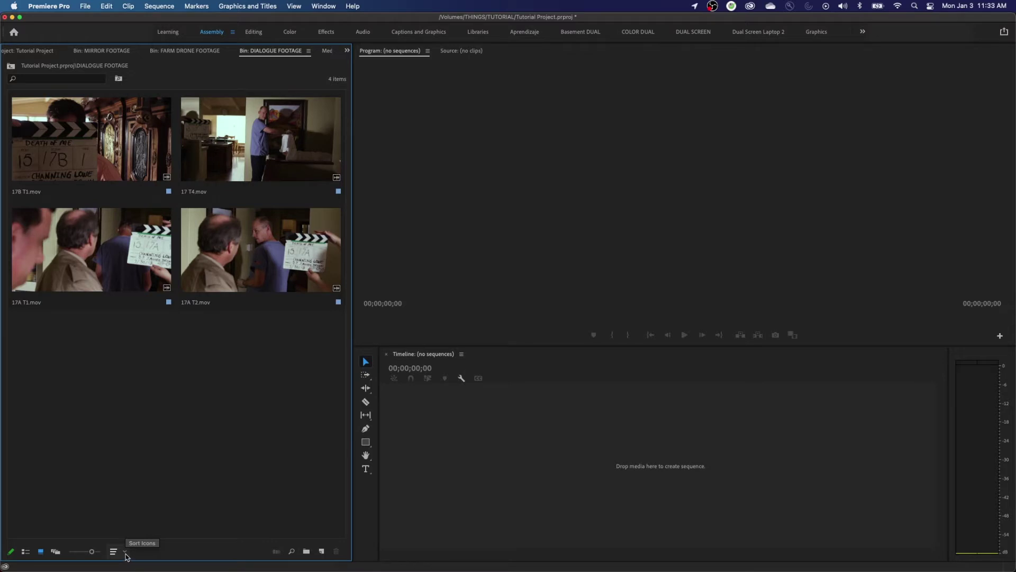
left_click(125, 553)
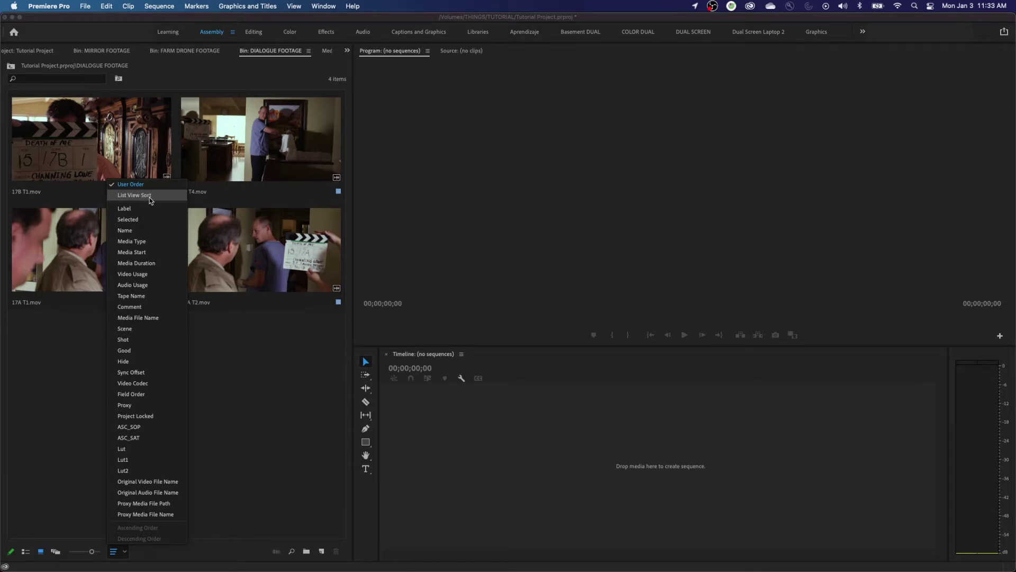
Step: Sort the project's bins by name in descending order and restore the ascending order
left_click(28, 50)
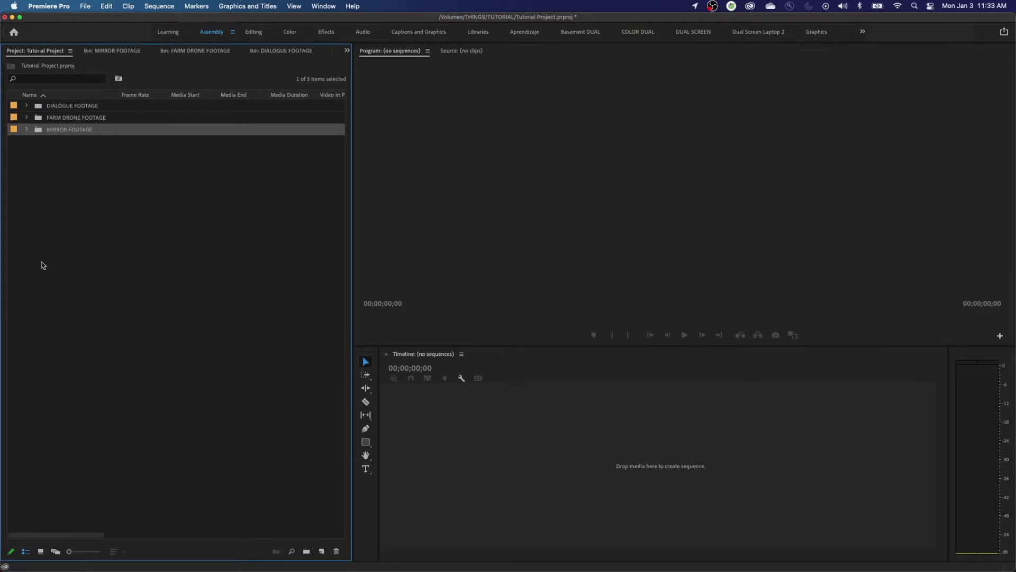
left_click(60, 96)
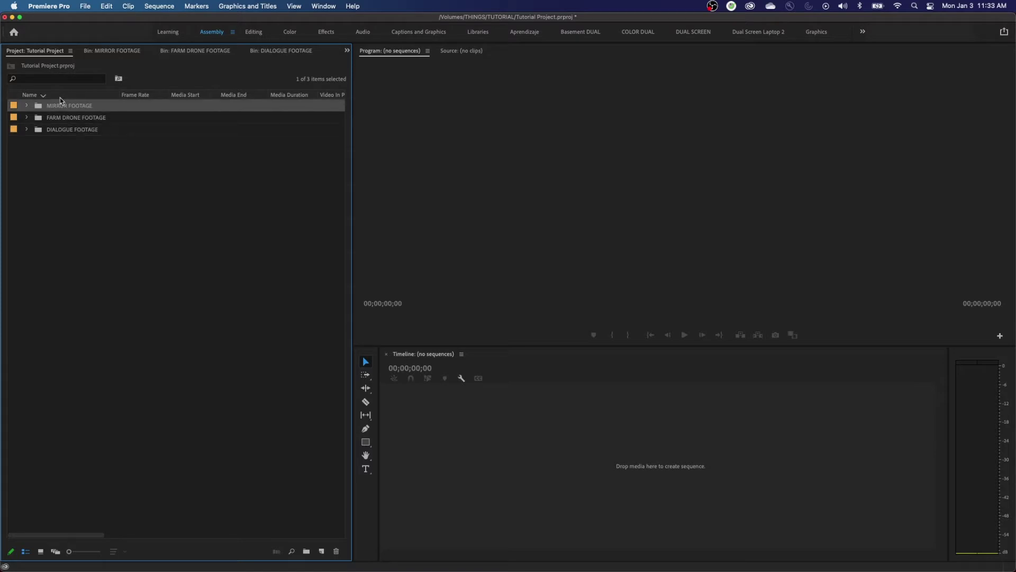
left_click(59, 96)
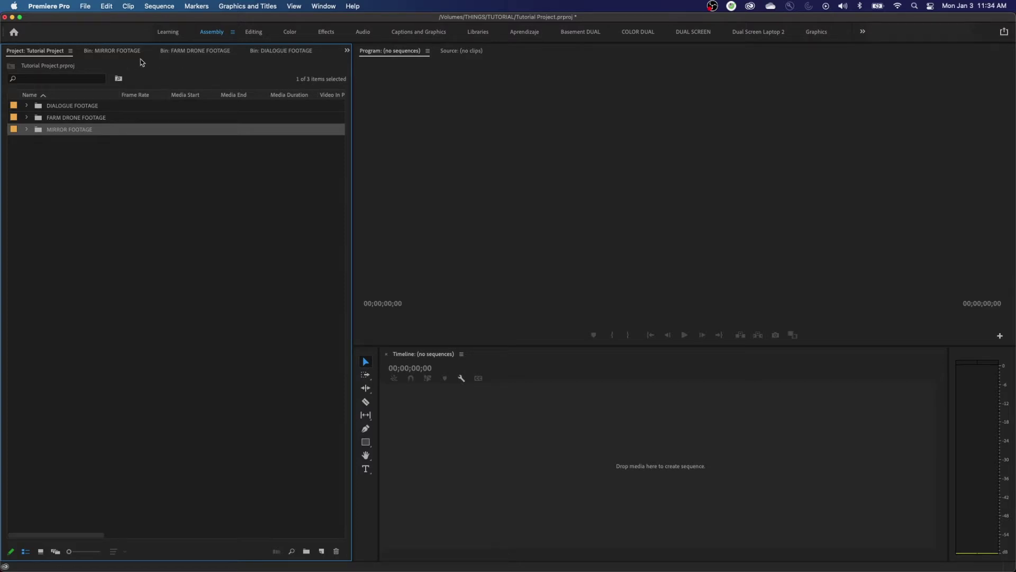
Step: Sort the DIALOGUE FOOTAGE bin's thumbnails by List View Sort
left_click(278, 51)
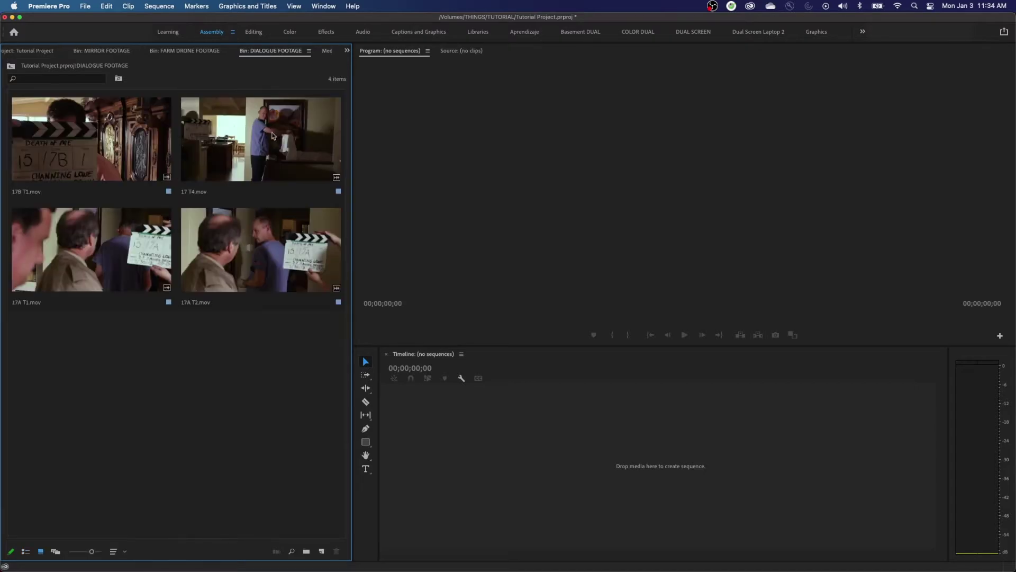
left_click(124, 553)
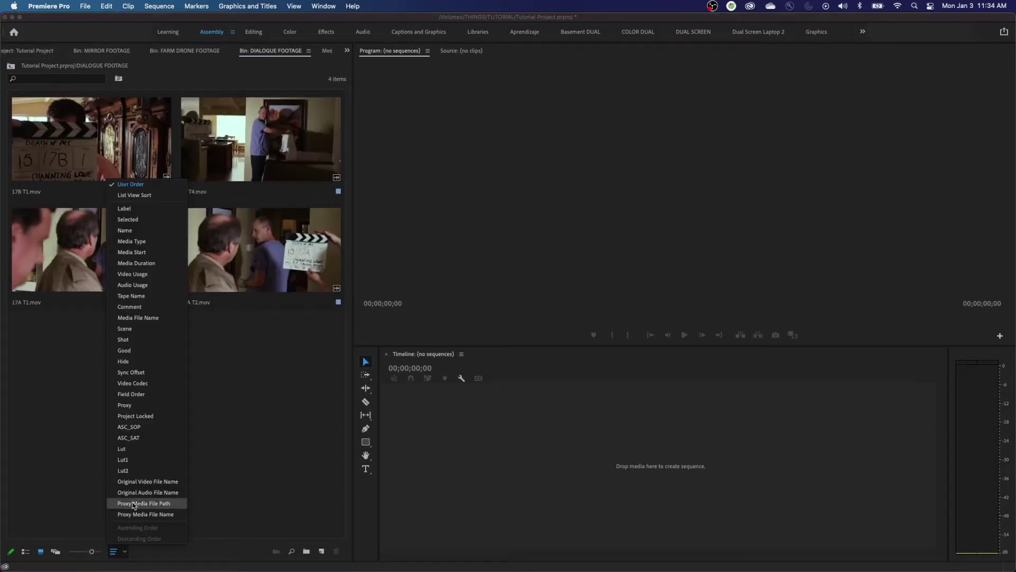
left_click(153, 197)
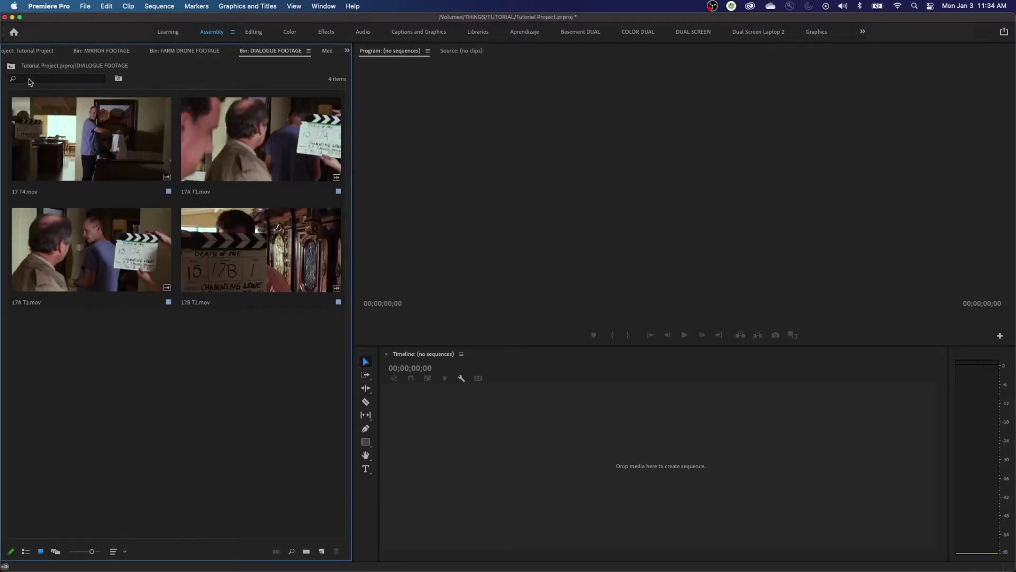
Step: Apply List View Sort to the FARM DRONE FOOTAGE bin's thumbnails
left_click(24, 51)
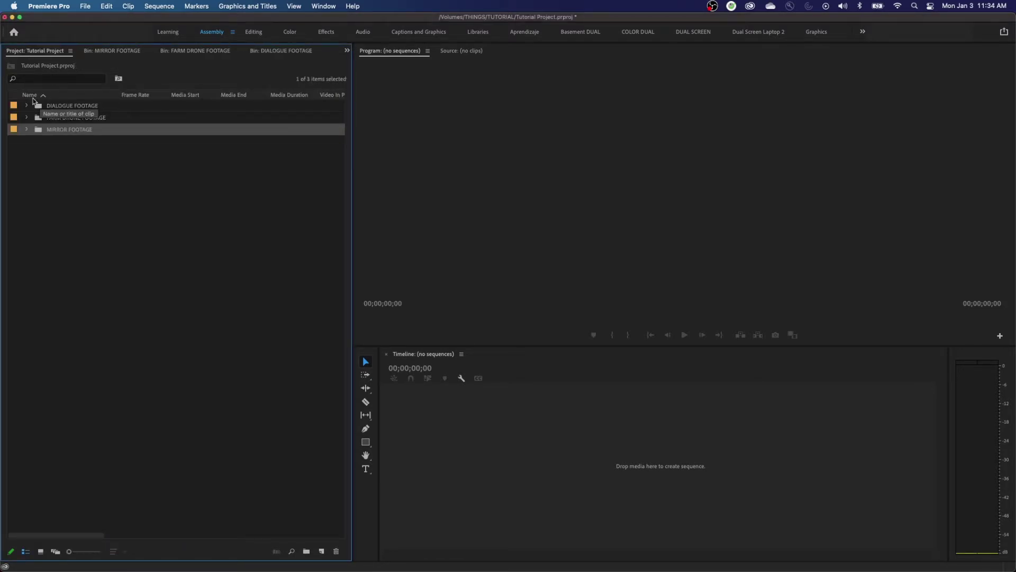
left_click(190, 52)
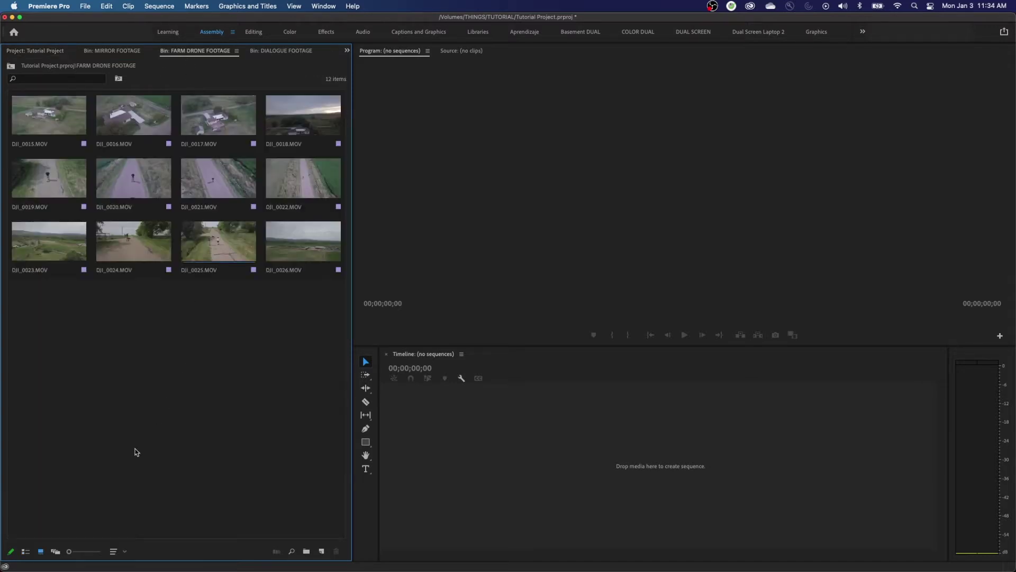
left_click(114, 551)
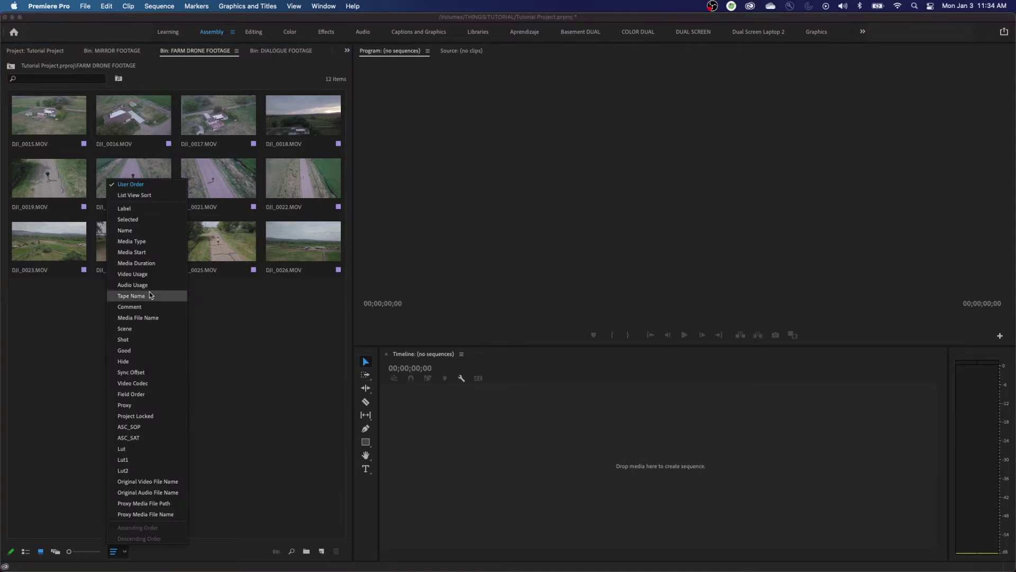
left_click(146, 196)
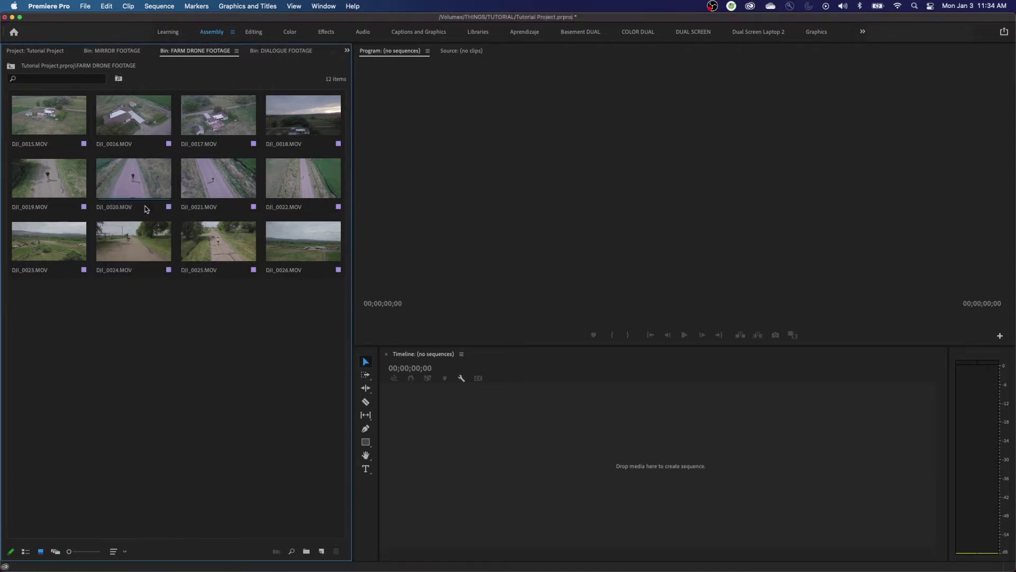
Step: Set the MIRROR FOOTAGE bin's thumbnails to List View Sort and return to the project's main bin list
left_click(114, 51)
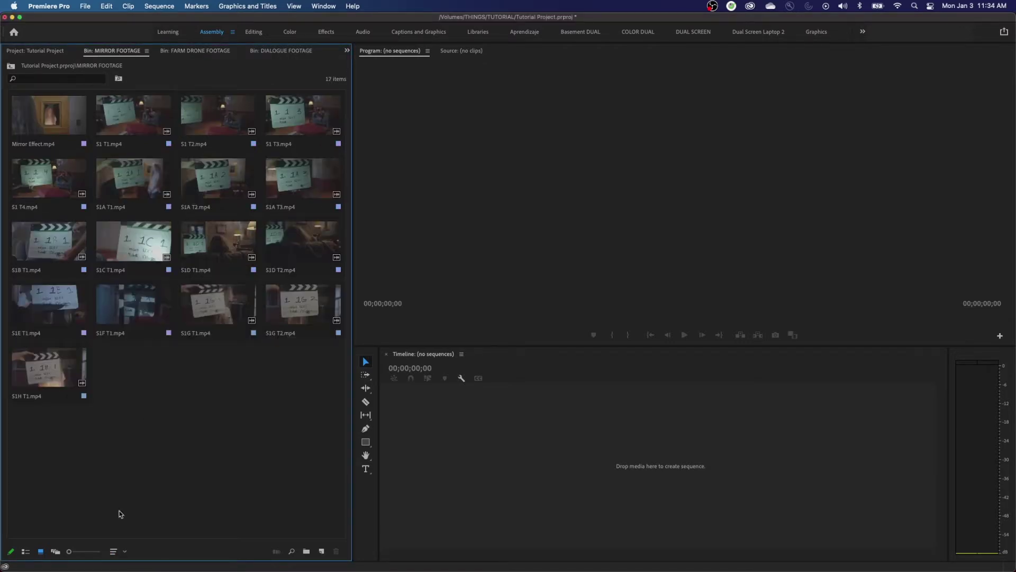
left_click(116, 551)
left_click(130, 196)
left_click(45, 50)
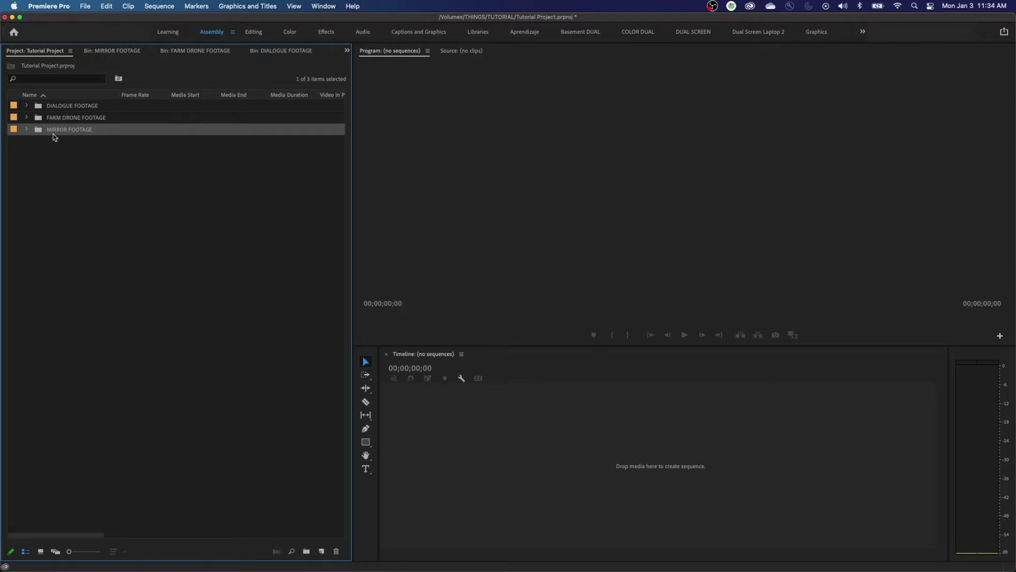
Step: Look through the open bins and close the DIALOGUE FOOTAGE bin's panel
left_click(112, 50)
left_click(180, 52)
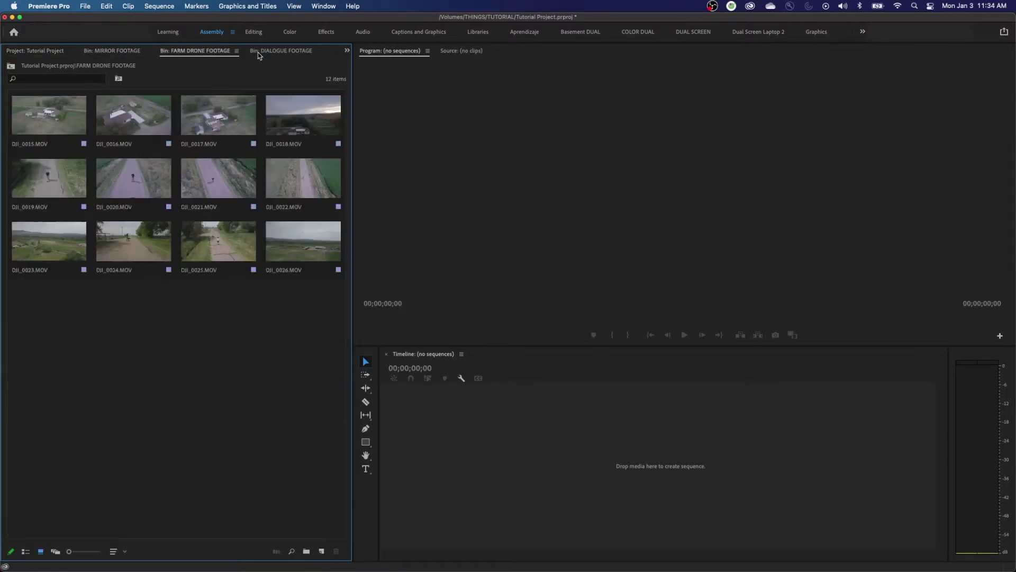
left_click(259, 53)
right_click(256, 54)
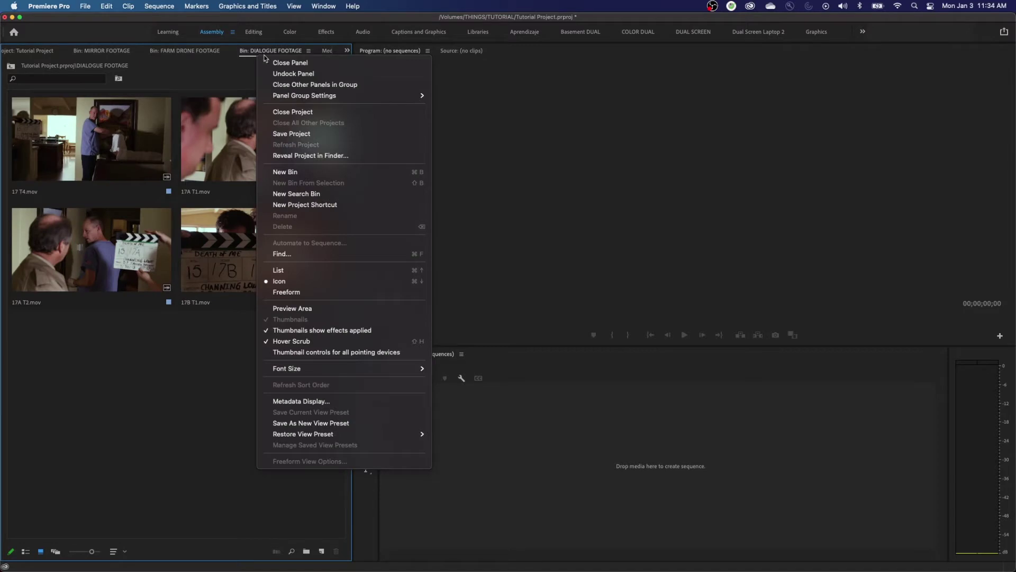
left_click(274, 63)
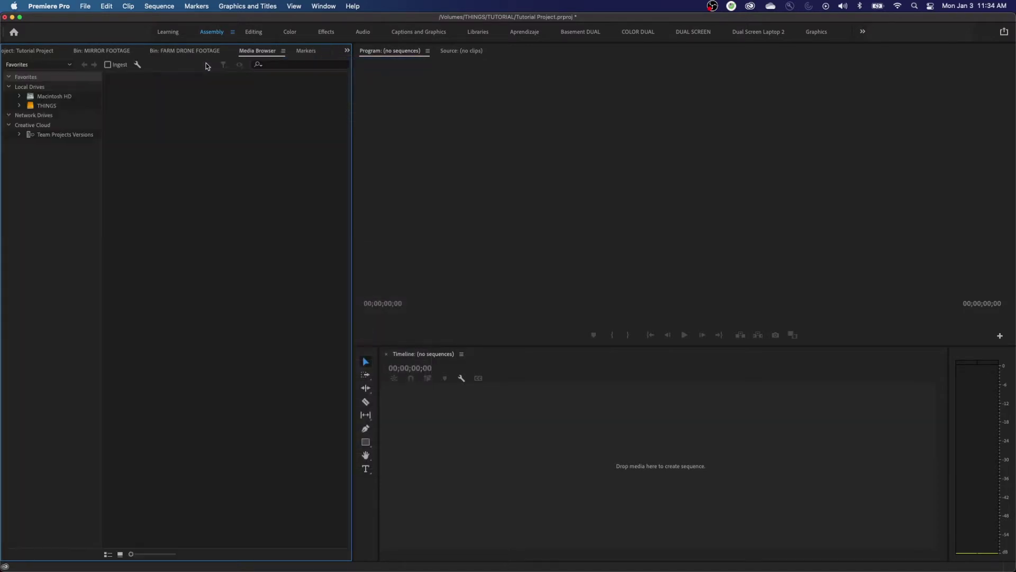
Step: Close the FARM DRONE FOOTAGE and MIRROR FOOTAGE bin panels and return to the project's main bin list
left_click(199, 53)
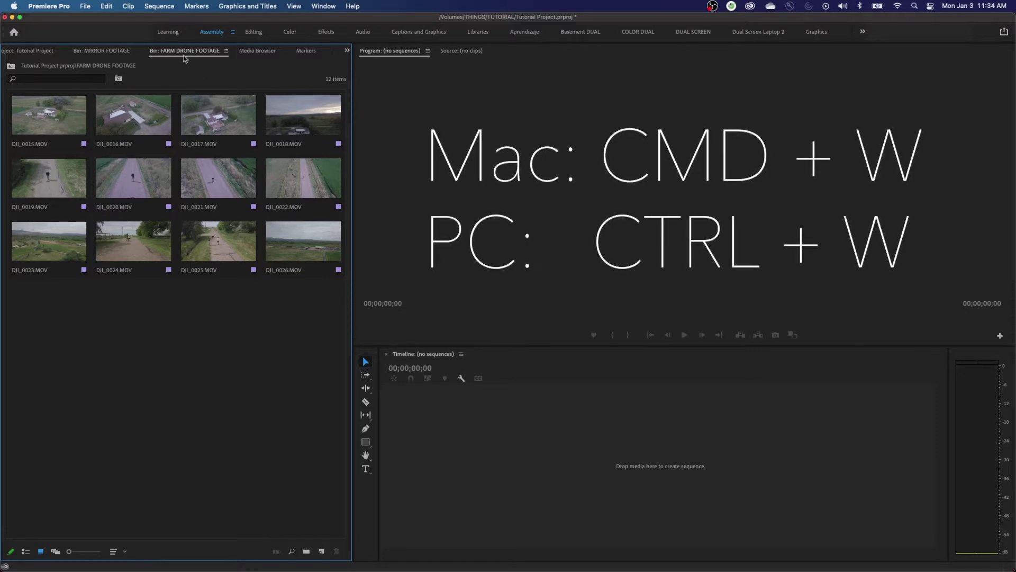
key("super+w")
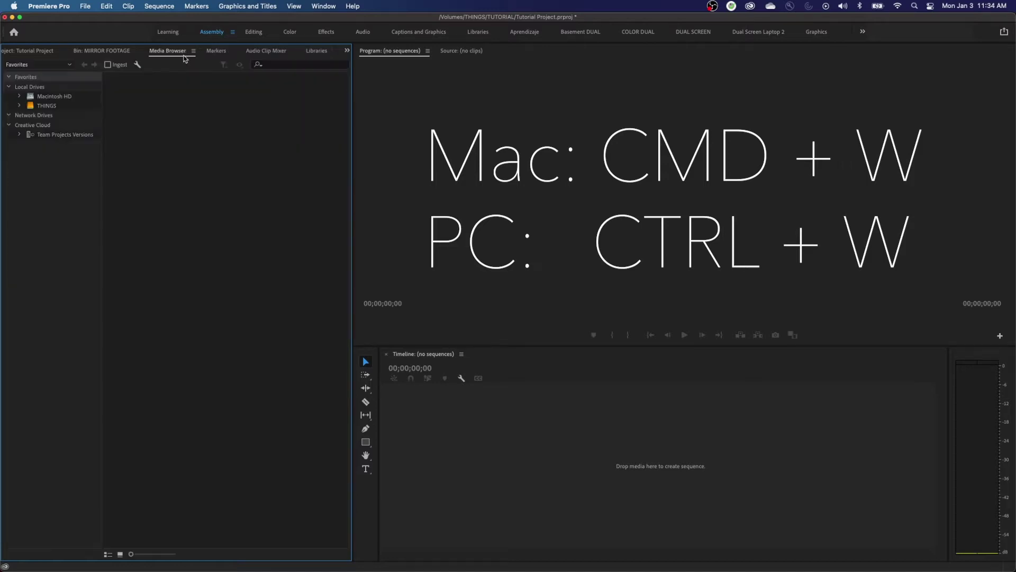
left_click(112, 53)
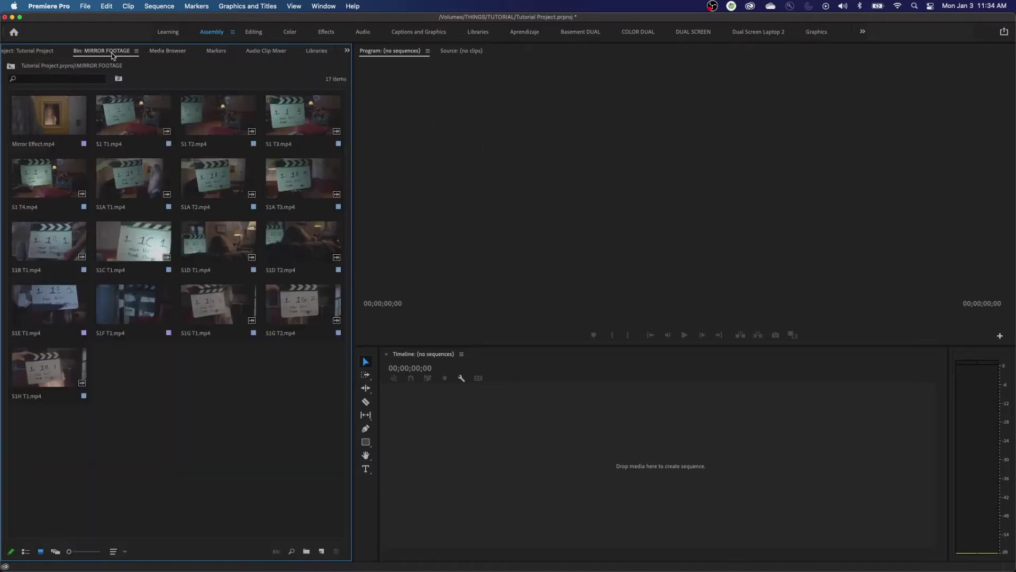
key("super+w")
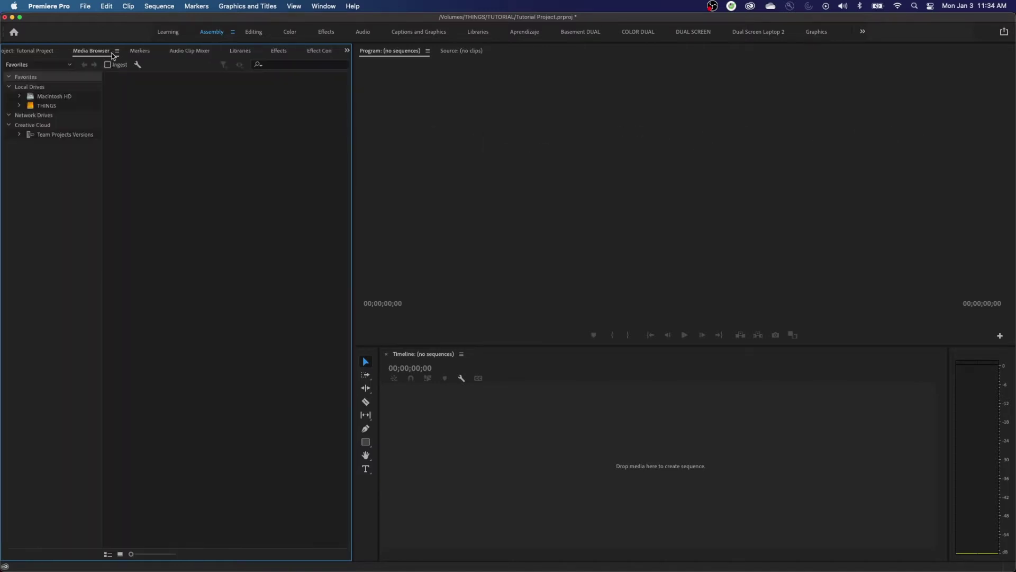
left_click(40, 51)
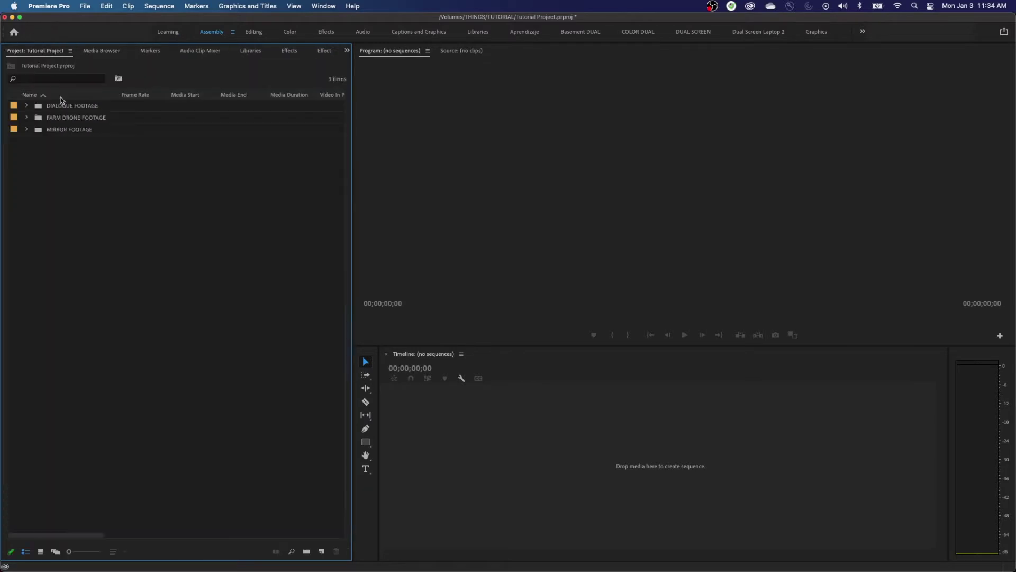
Step: Open the MIRROR FOOTAGE bin and create a bin named PART 01 inside it
left_click(26, 129)
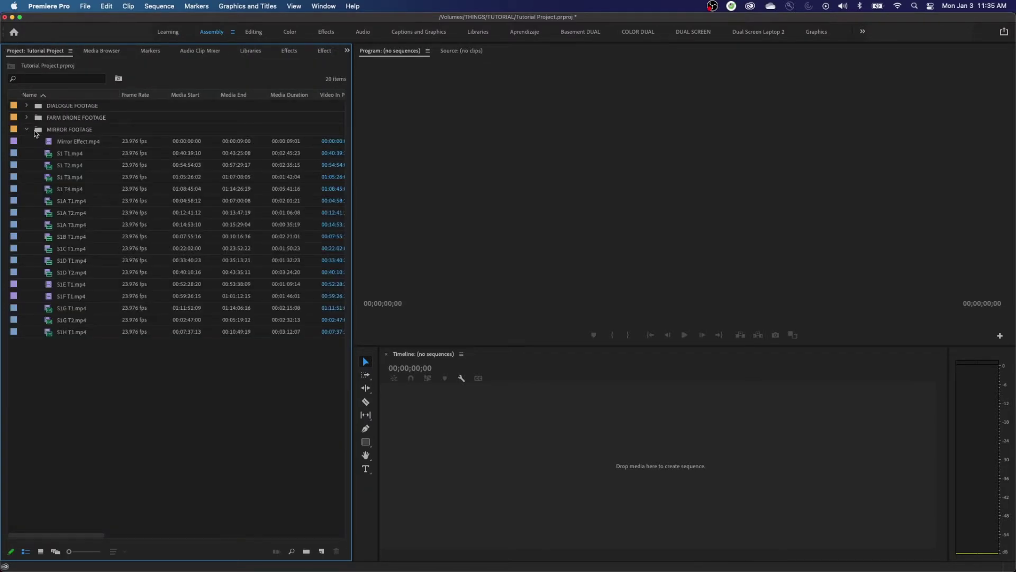
double_click(38, 129)
right_click(142, 396)
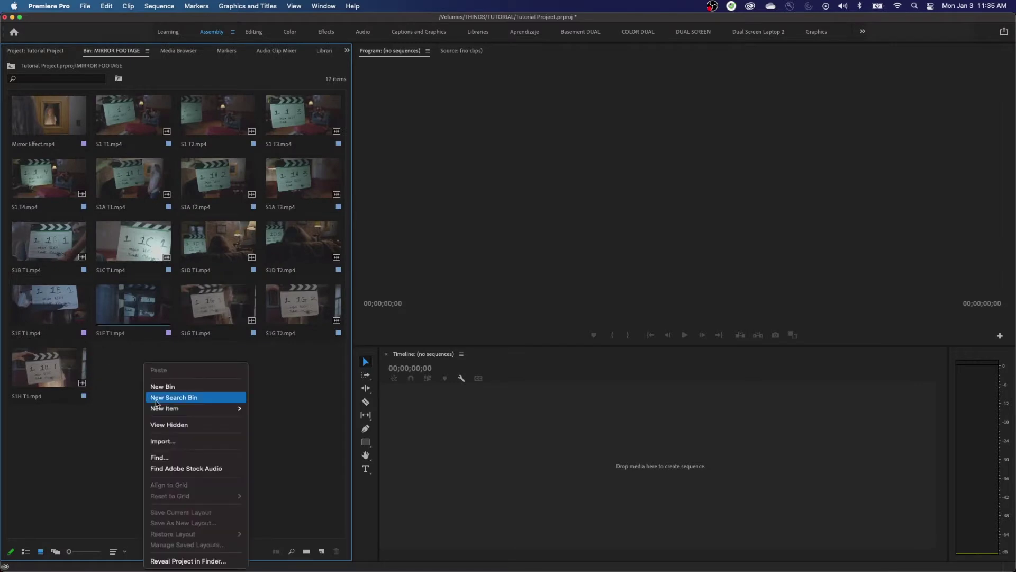
left_click(288, 416)
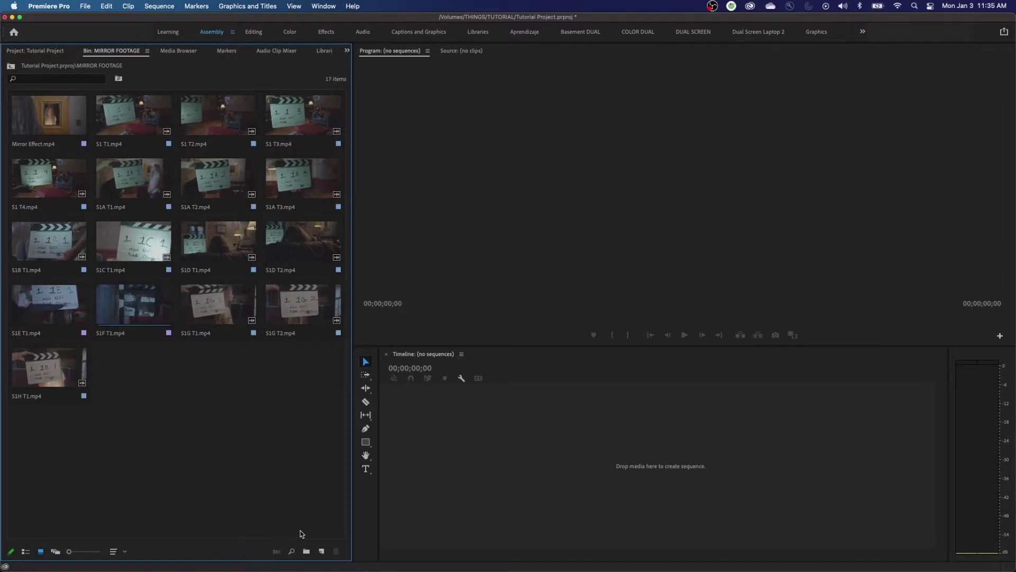
left_click(306, 551)
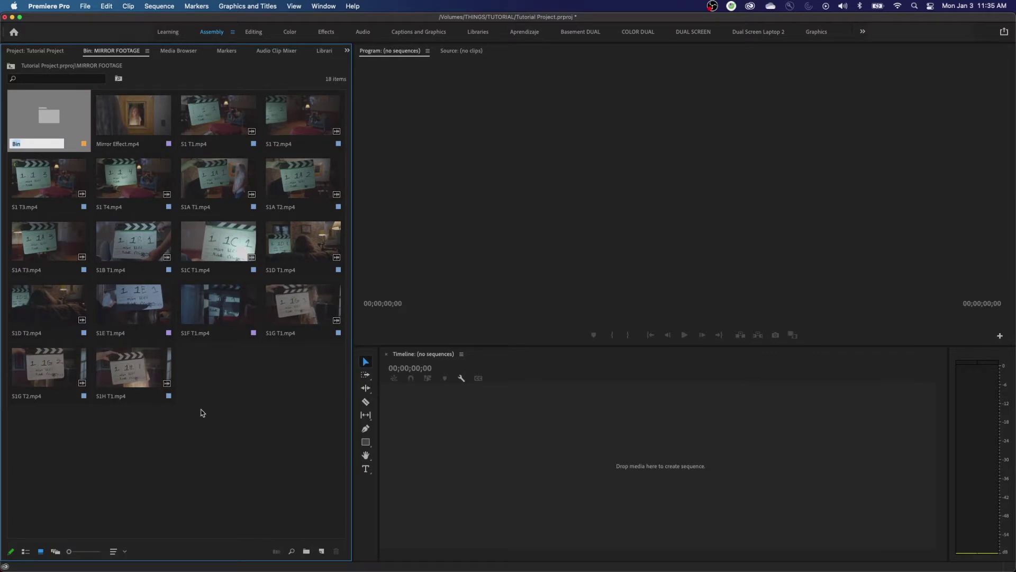
type("PART 01")
left_click(200, 397)
Step: Move the clips from Mirror Effect.mp4 through S1A T2.mp4 into the PART 01 bin
left_click(133, 117)
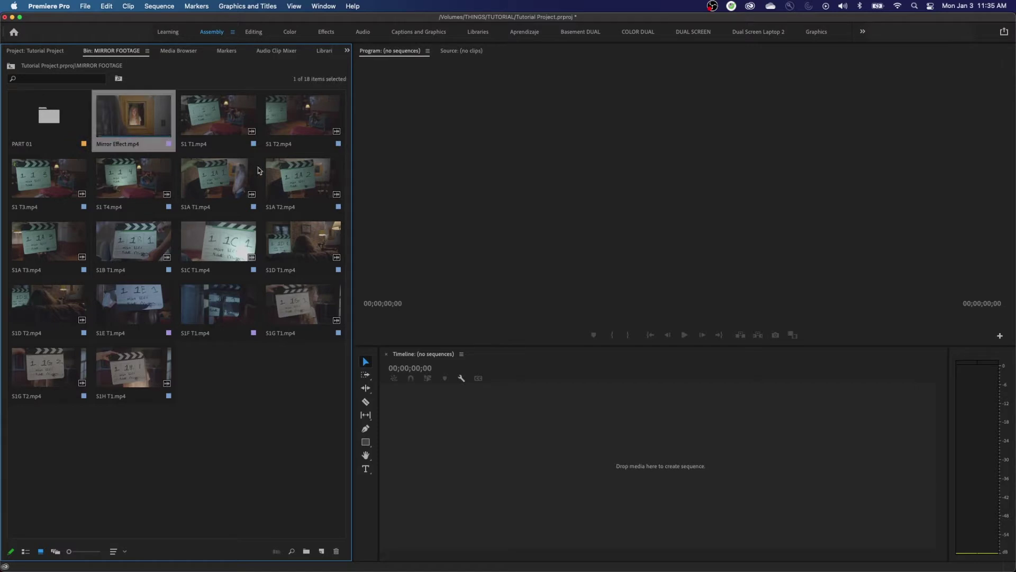
left_click(302, 186, "shift")
left_click_drag(302, 187, 53, 124)
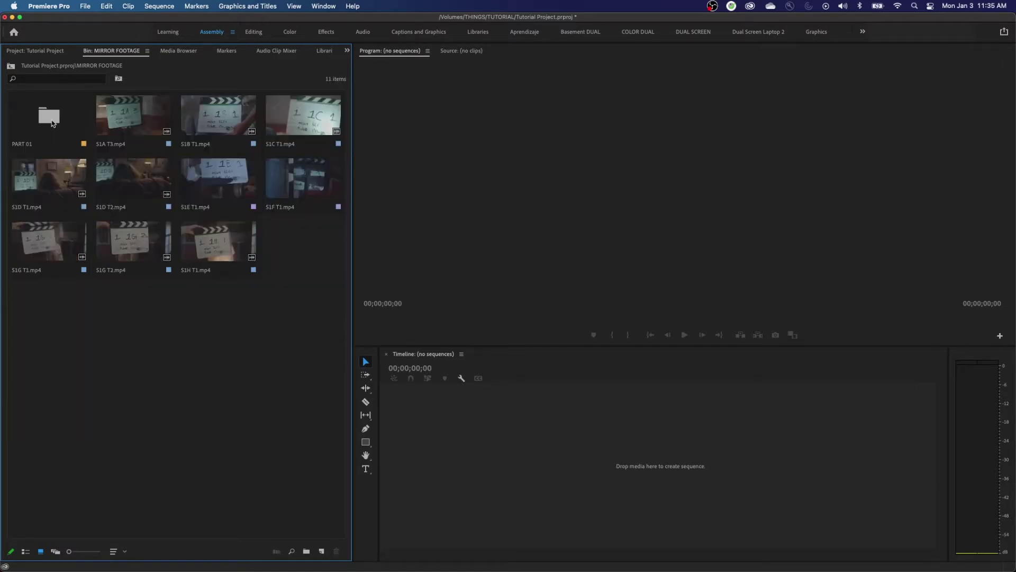
Step: Gather the remaining clips, S1A T3.mp4 through S1H T1.mp4, into a new bin named PART 02
left_click(135, 119)
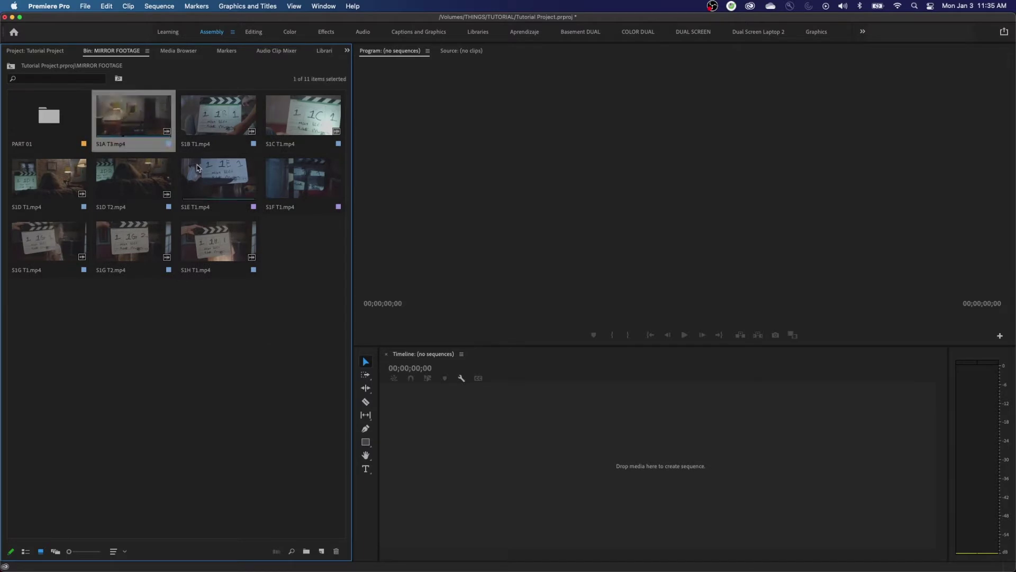
left_click(236, 246, "shift")
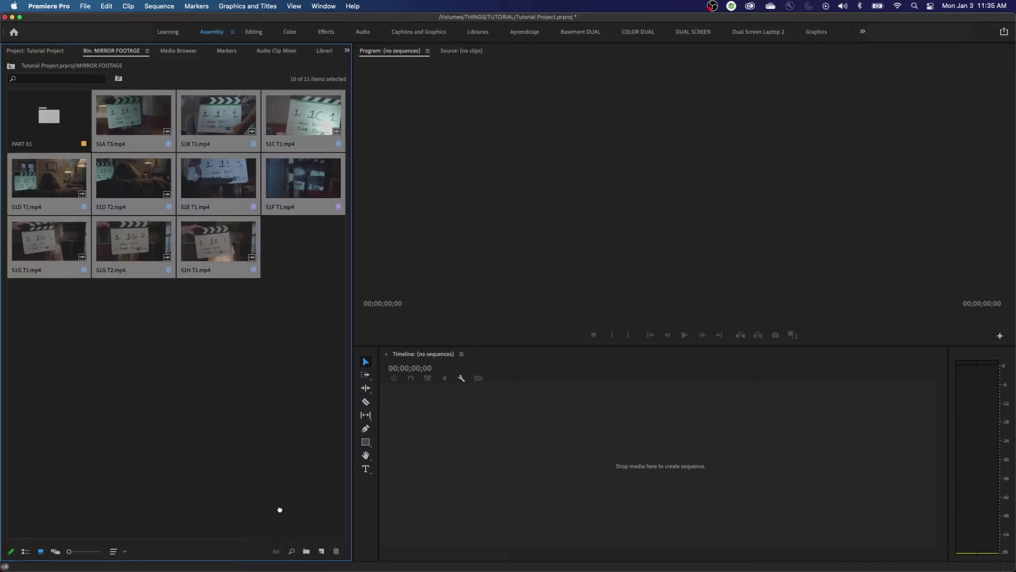
left_click_drag(309, 545, 307, 551)
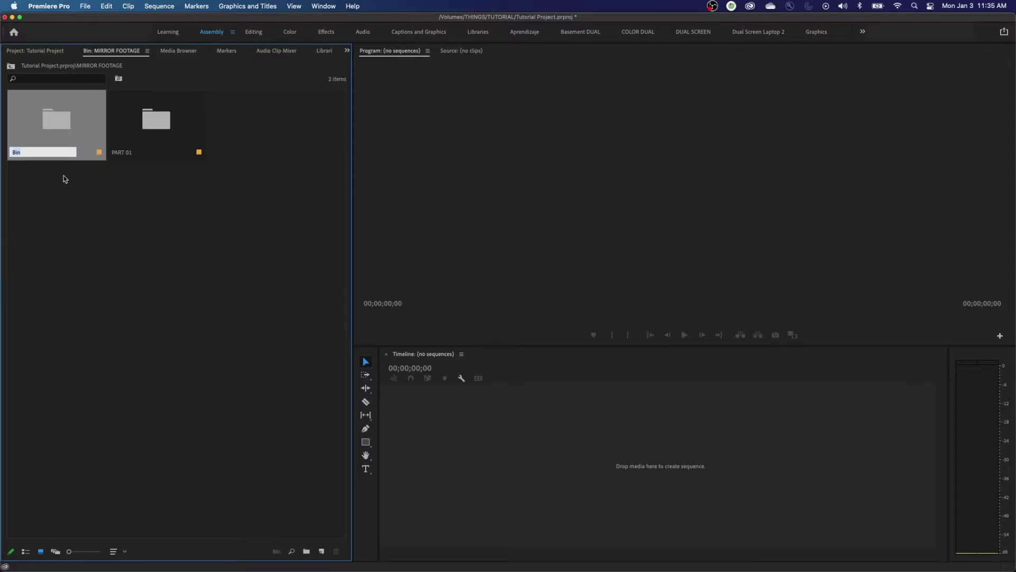
type("PART 02")
left_click(75, 183)
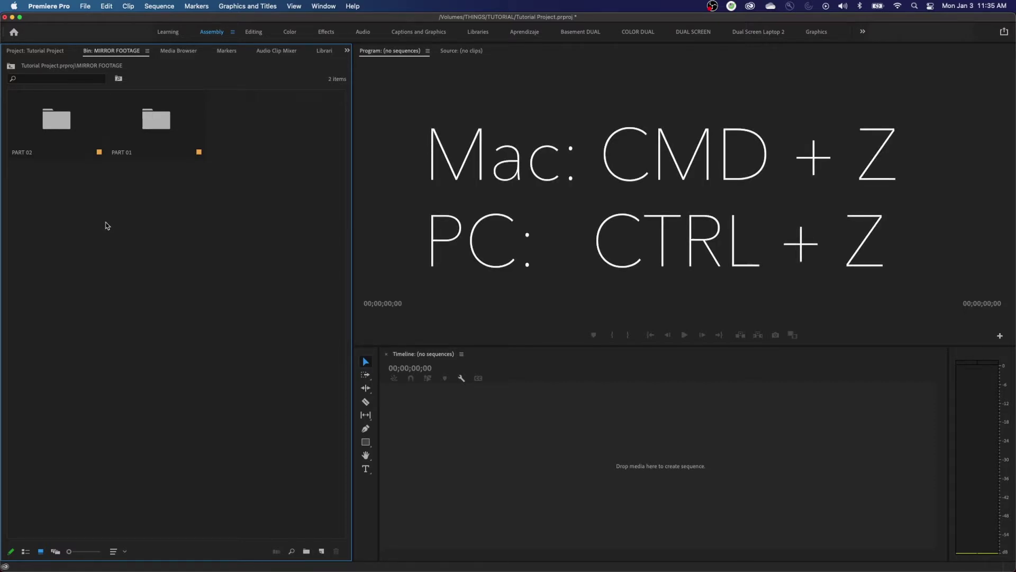
Step: Undo the creation and filling of the PART 02 and PART 01 bins in MIRROR FOOTAGE
key("super+z")
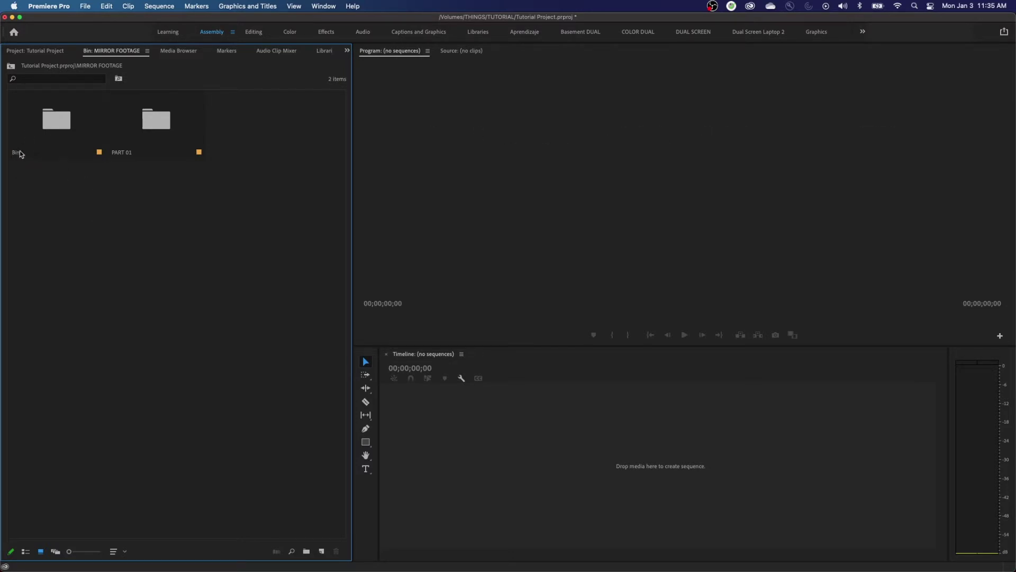
key("super+z")
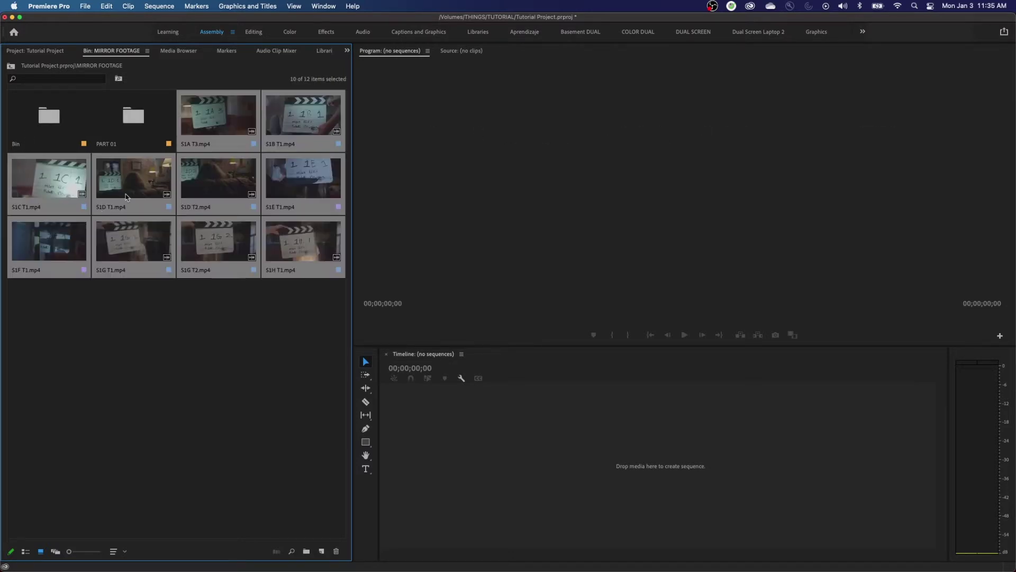
key("super+z")
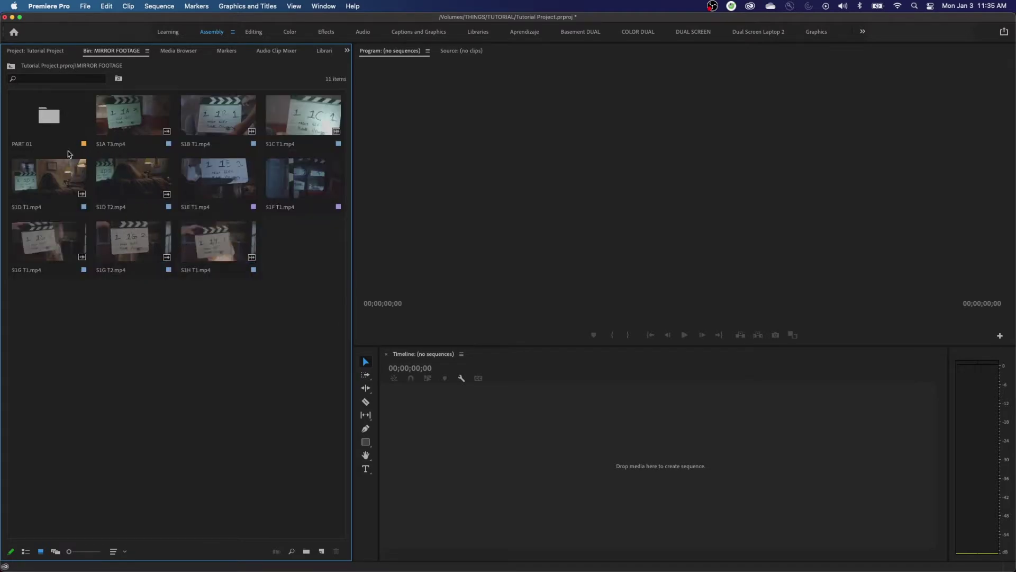
key("super+z")
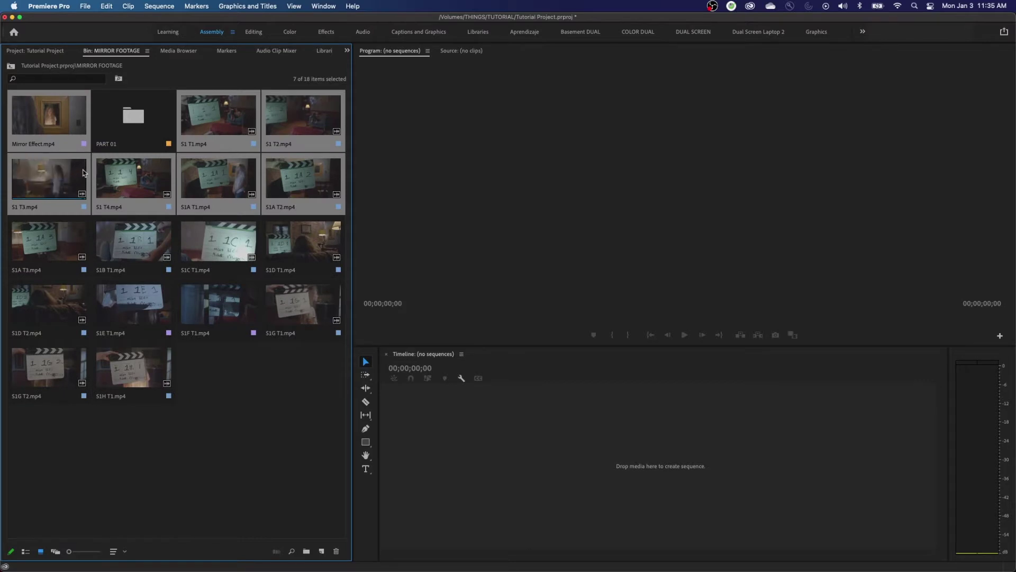
key("super+z")
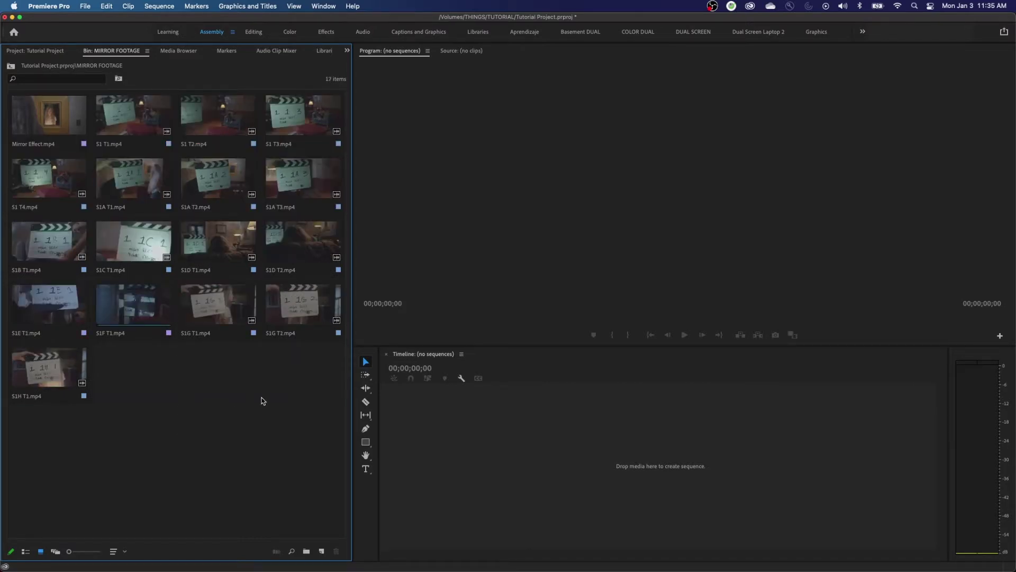
left_click_drag(296, 386, 9, 86)
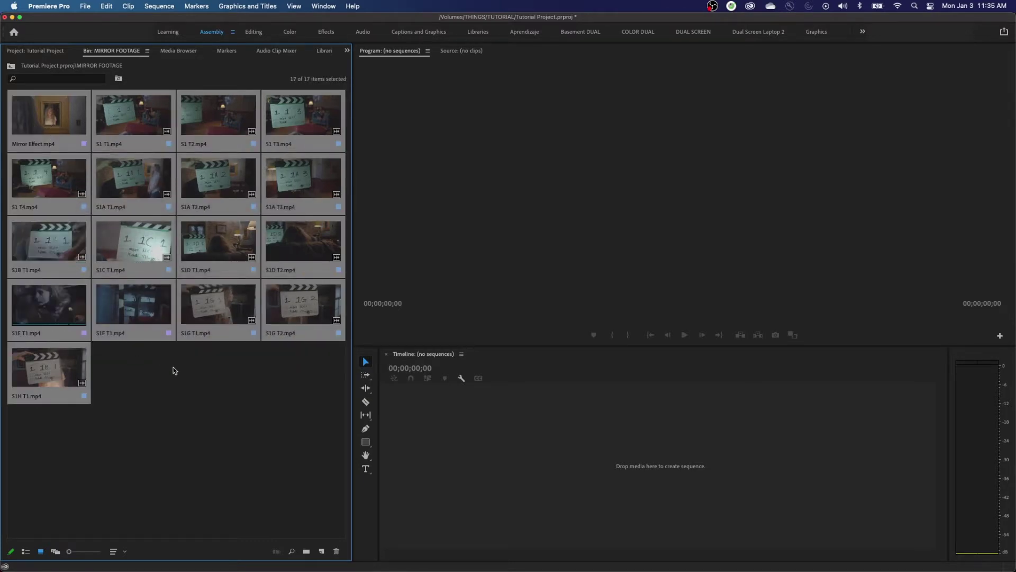
left_click(183, 386)
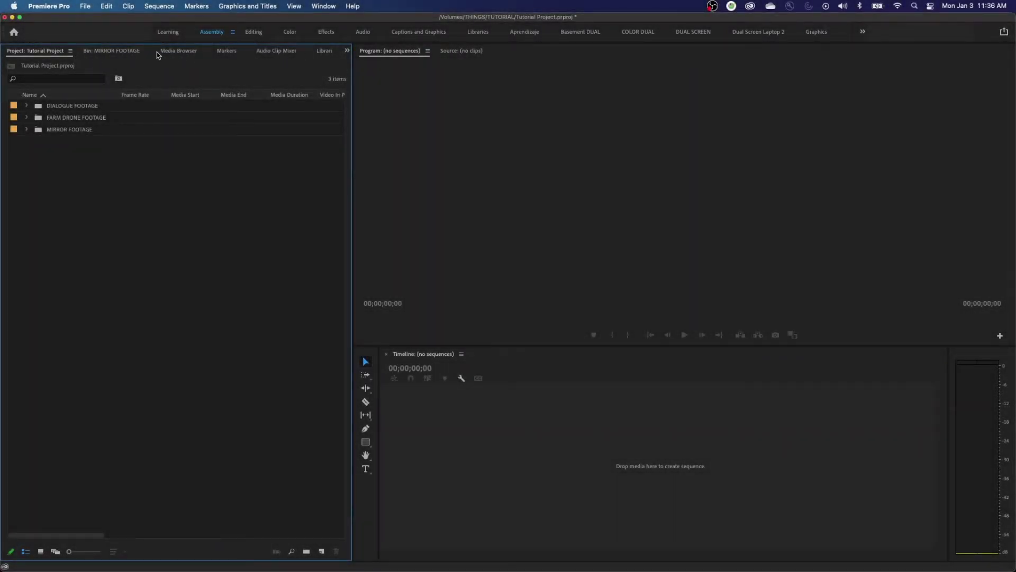
Step: Check the hidden panels of the Assembly and Editing workspaces for History, and return to the Assembly workspace
left_click(347, 52)
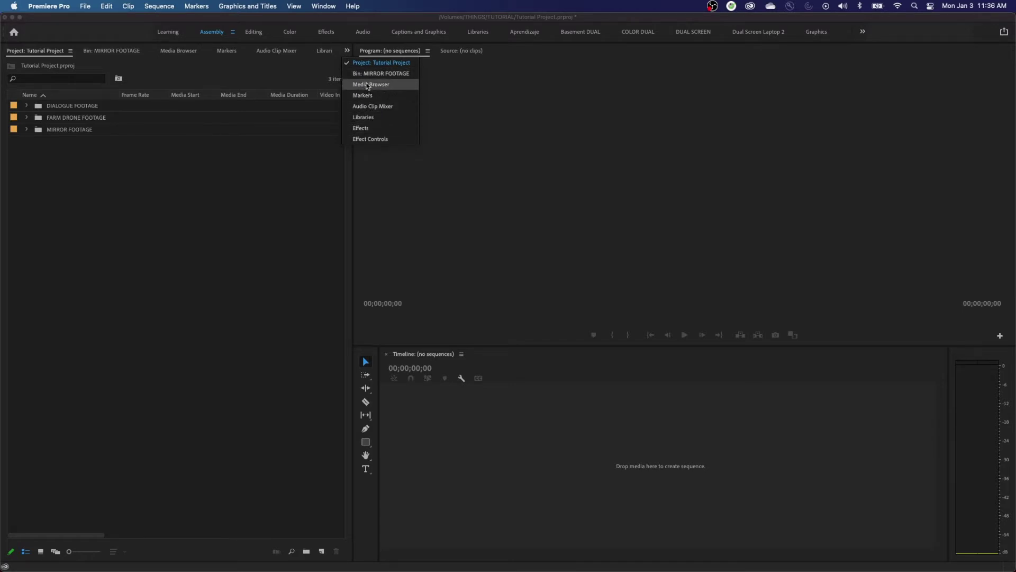
left_click(225, 176)
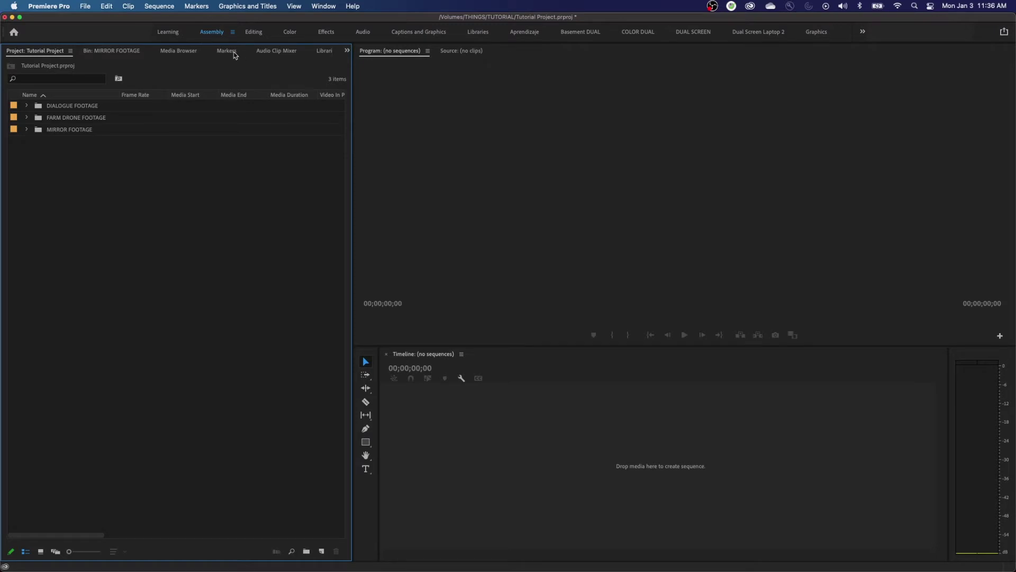
left_click(256, 33)
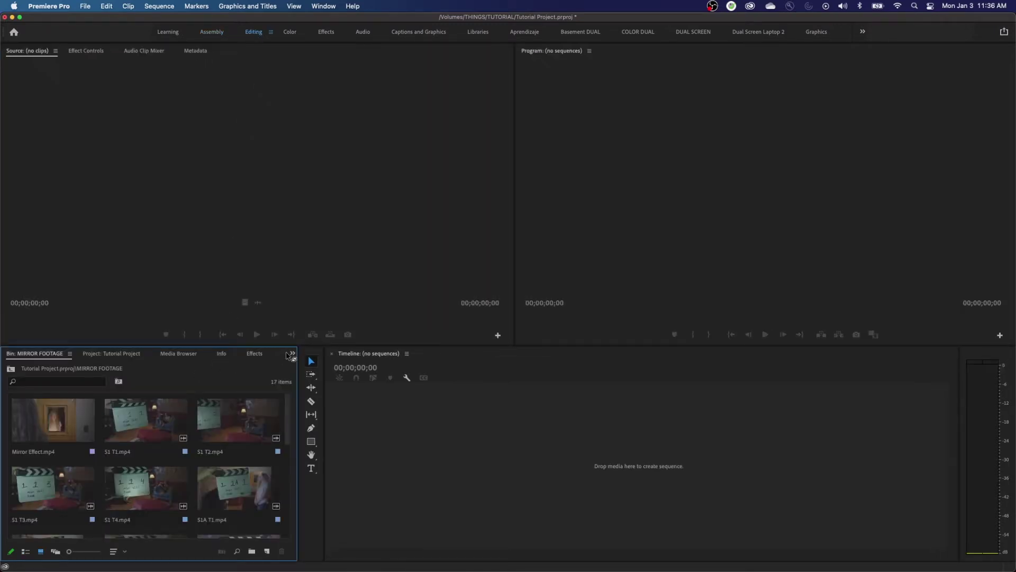
left_click(291, 354)
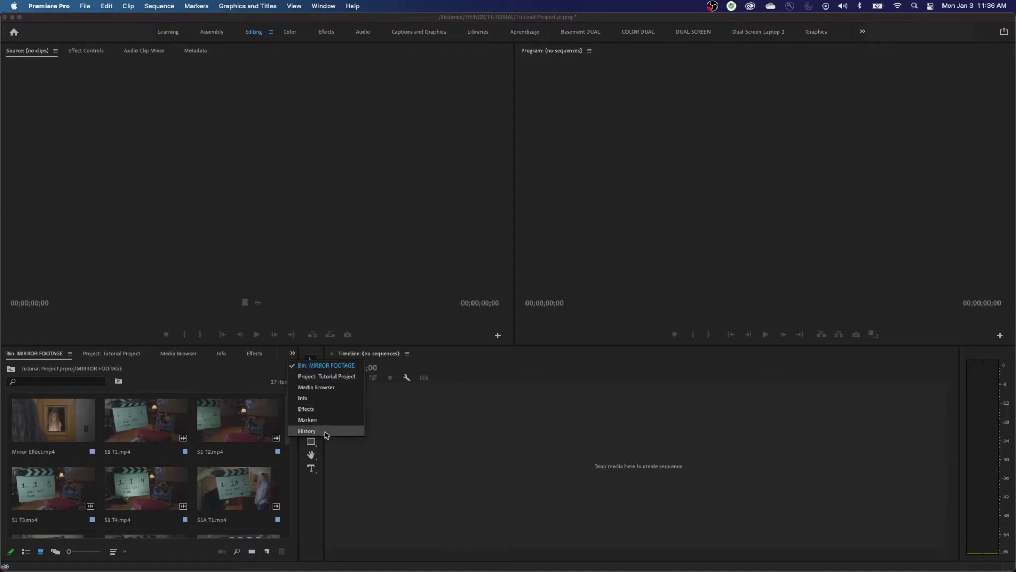
left_click(207, 34)
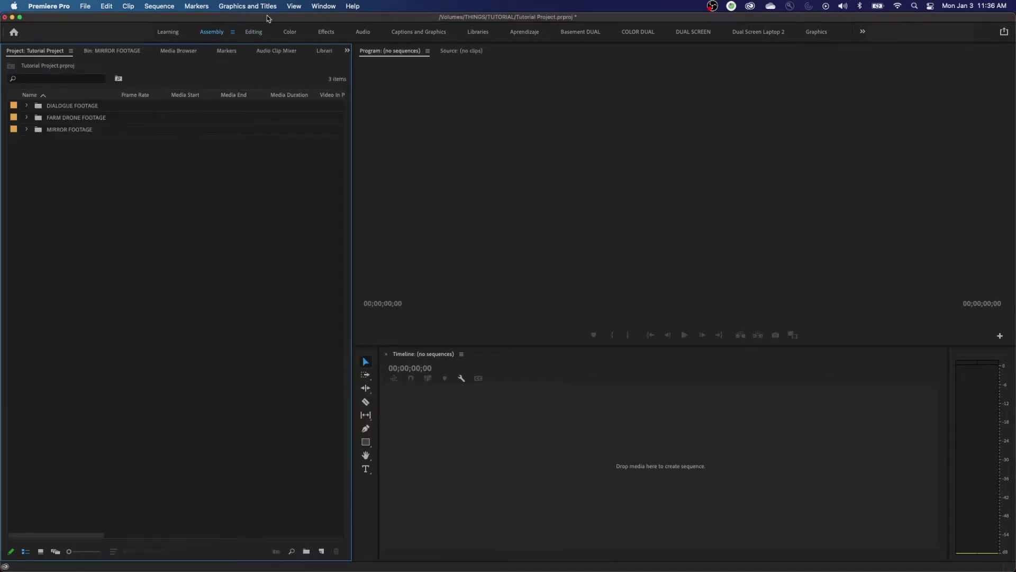
Step: Open the History panel, restore the project to the "Rename Item to 'PART 02'" state, and return to the project's bin list
left_click(322, 7)
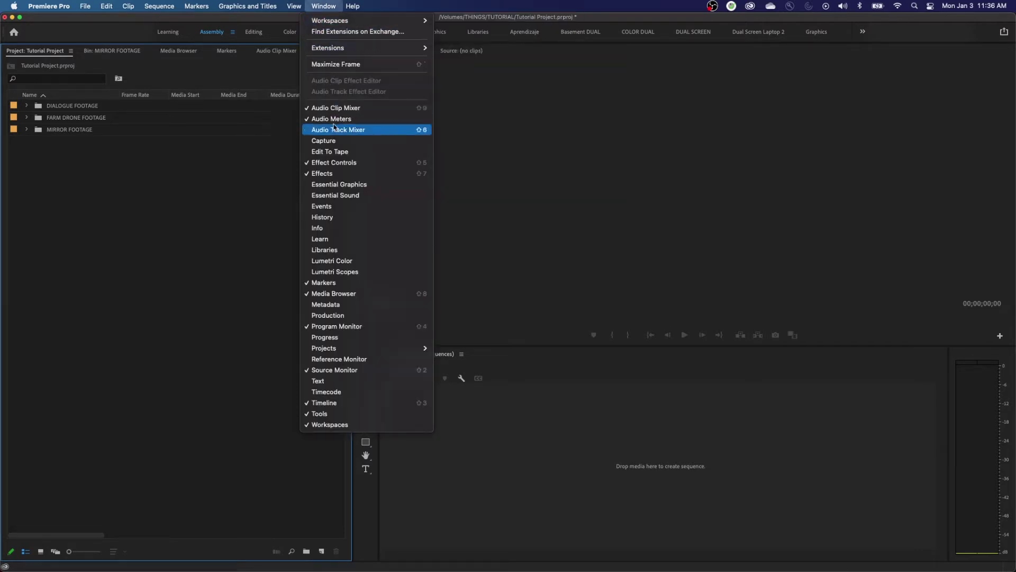
left_click(320, 219)
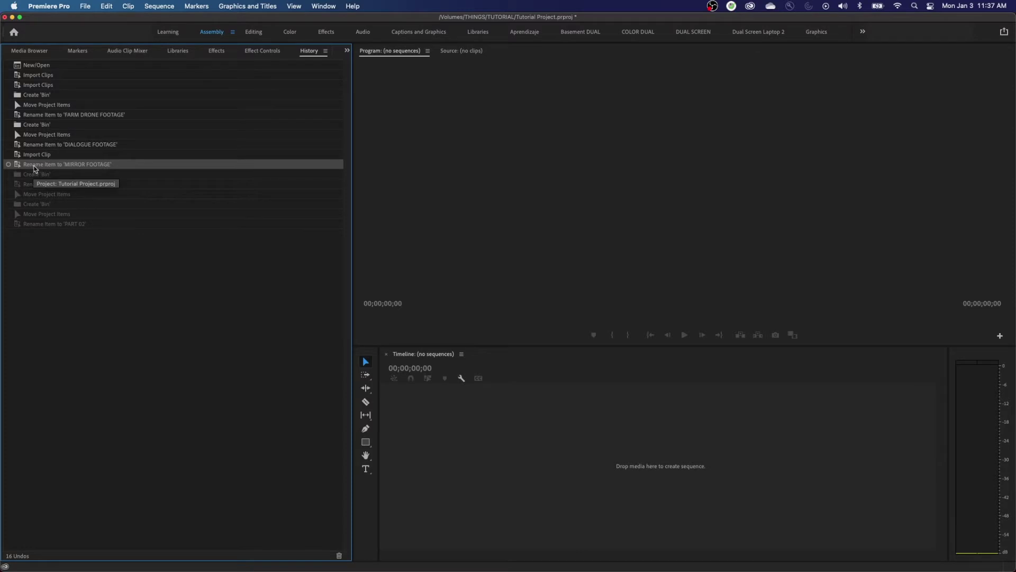
left_click(46, 225)
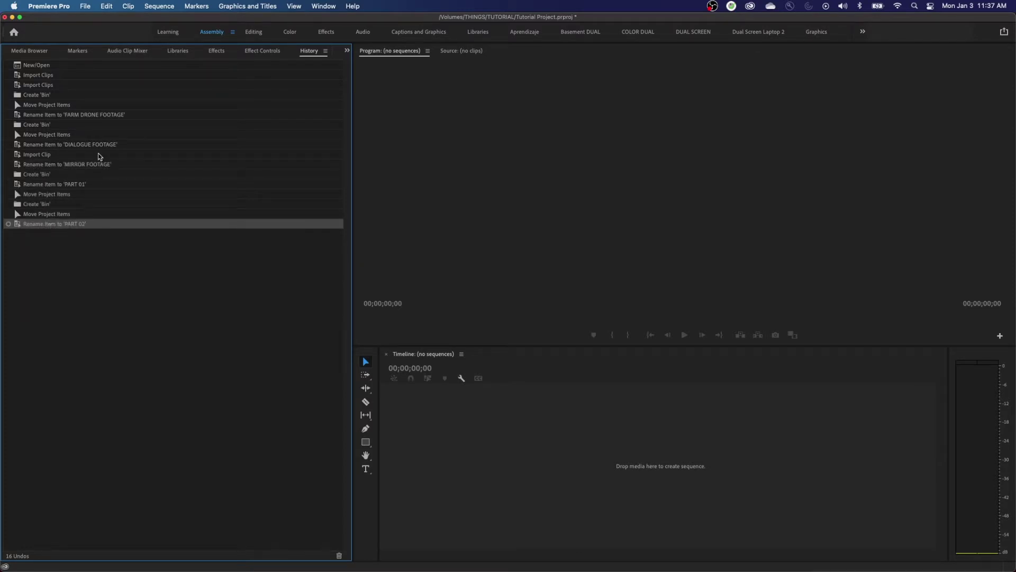
left_click(347, 50)
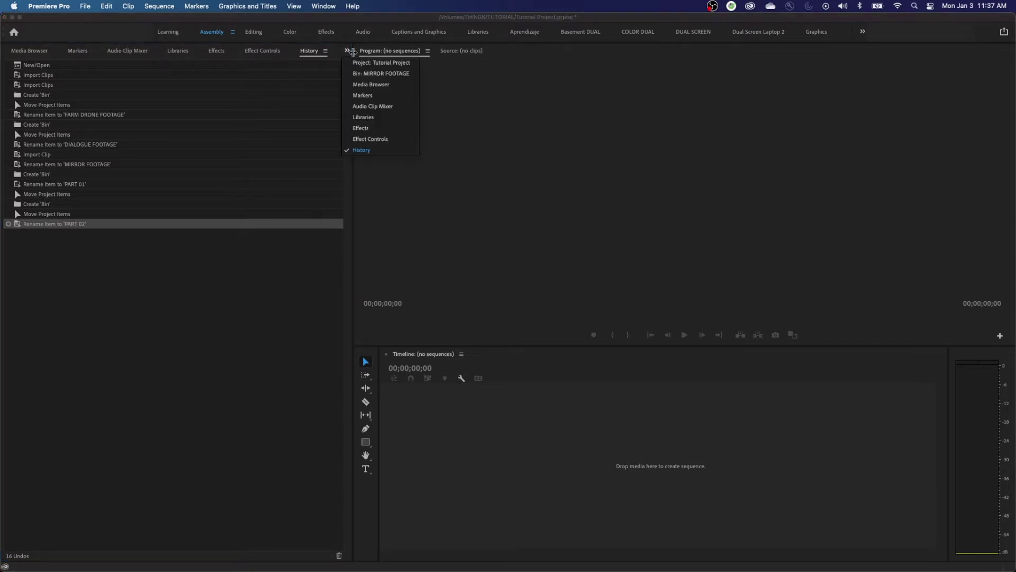
left_click(366, 64)
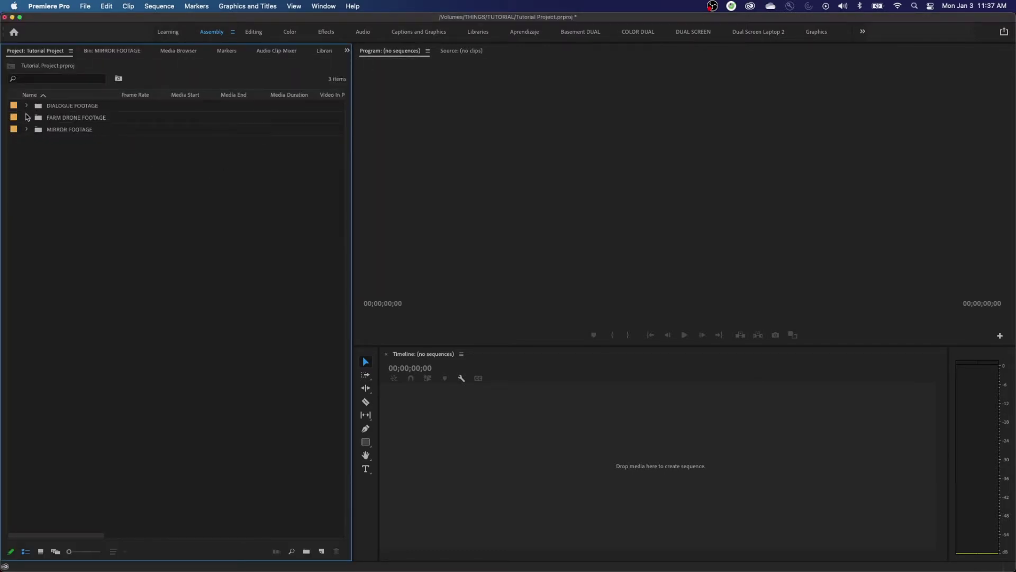
Step: Expand the MIRROR FOOTAGE bin, compare its sub-bins with the History list, and view the clips inside the bin
left_click(27, 129)
key("shift+0")
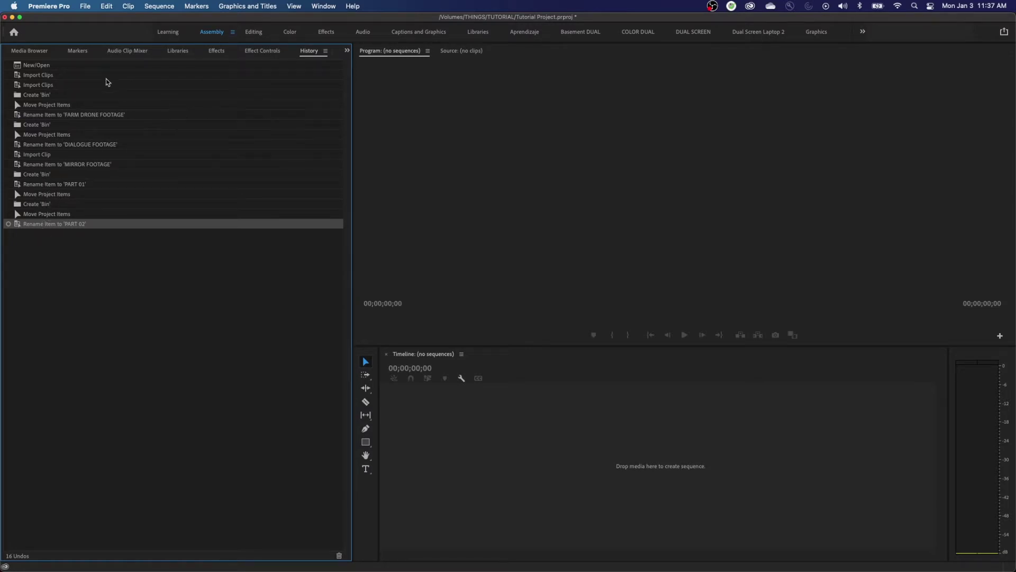
key("shift+1")
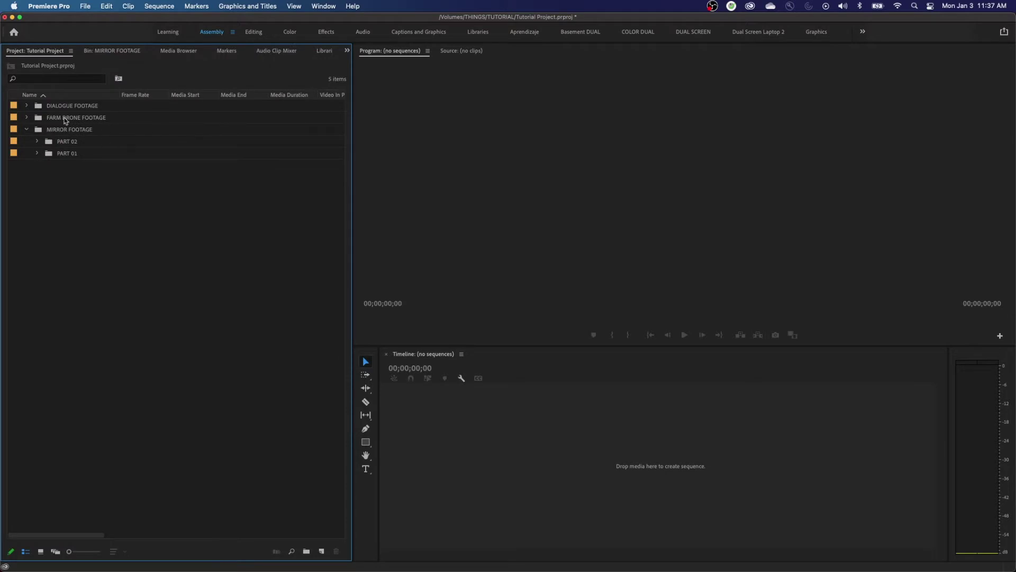
left_click(120, 53)
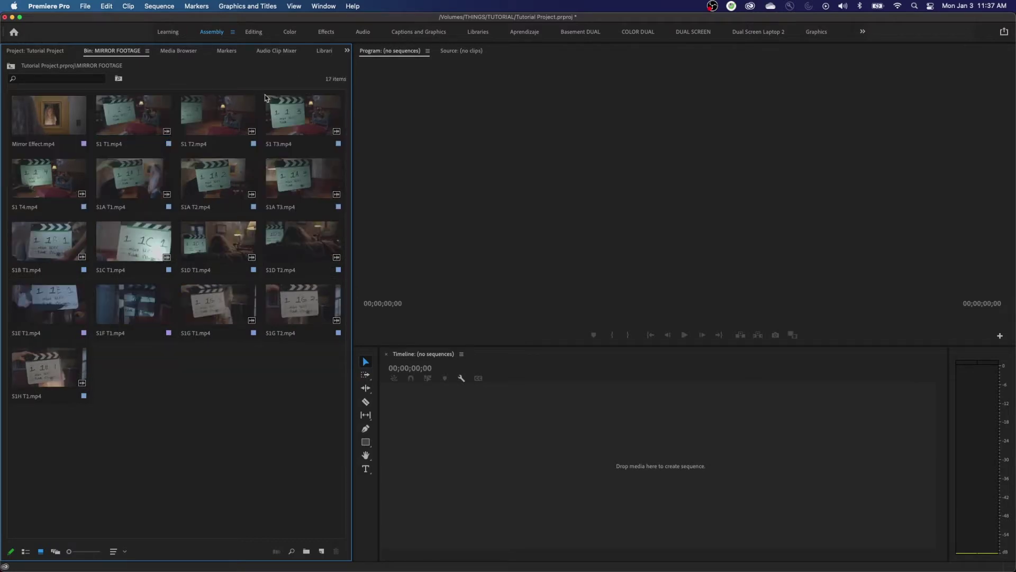
Step: In History, restore the "Rename Item to 'PART 02'" state and return to the "Rename Item to 'MIRROR FOOTAGE'" state
left_click(345, 51)
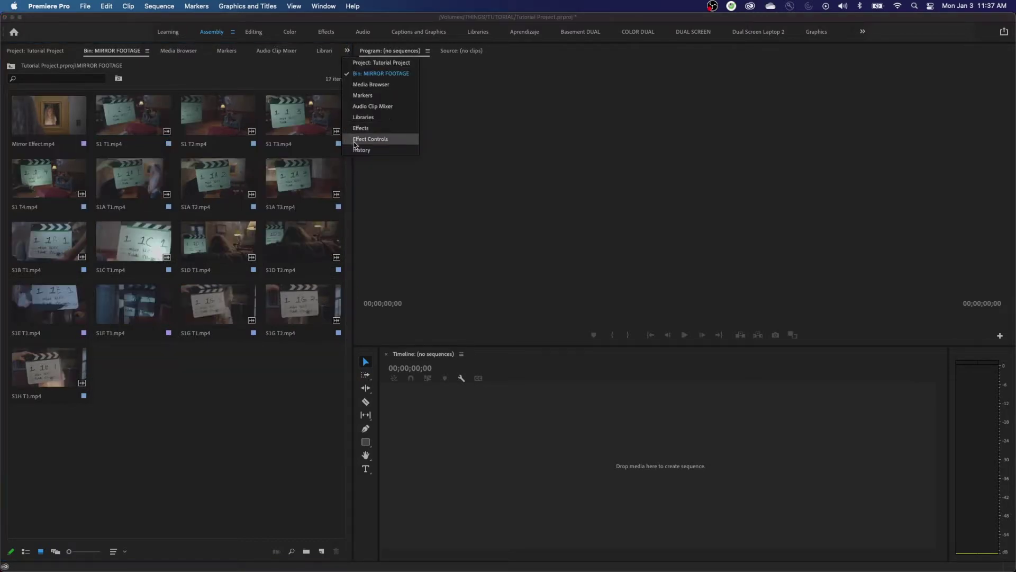
left_click(355, 148)
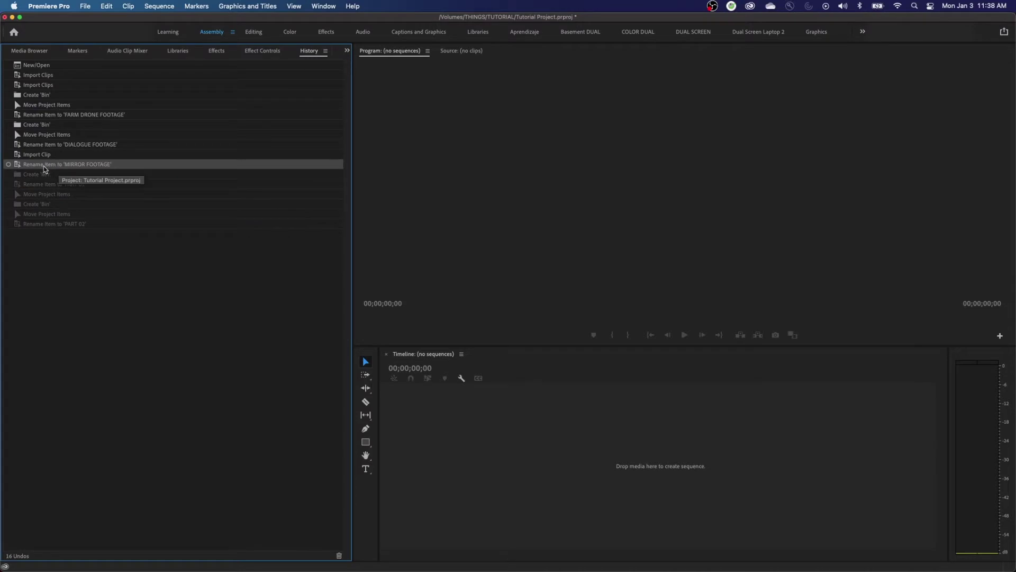
left_click(51, 223)
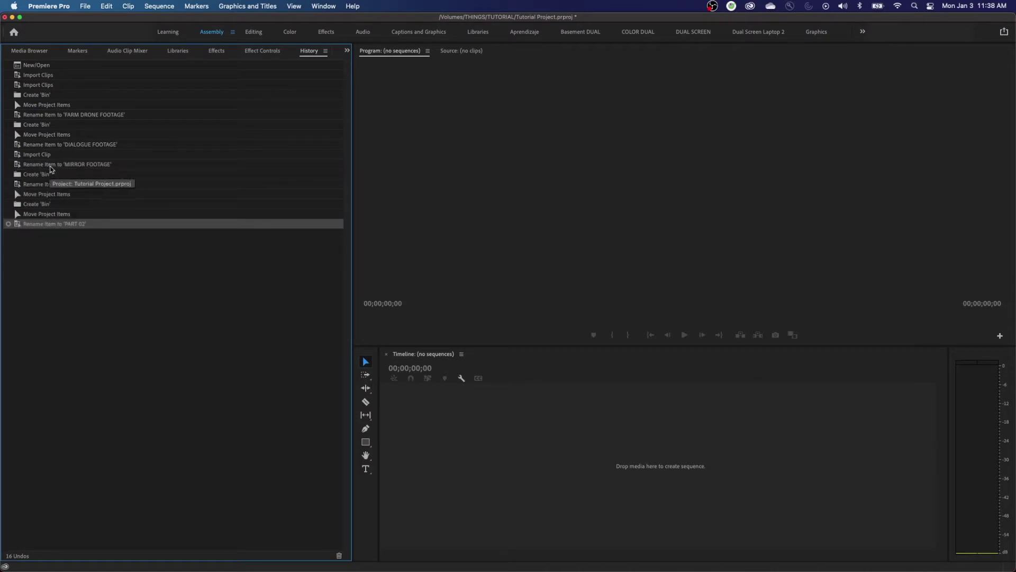
left_click(50, 165)
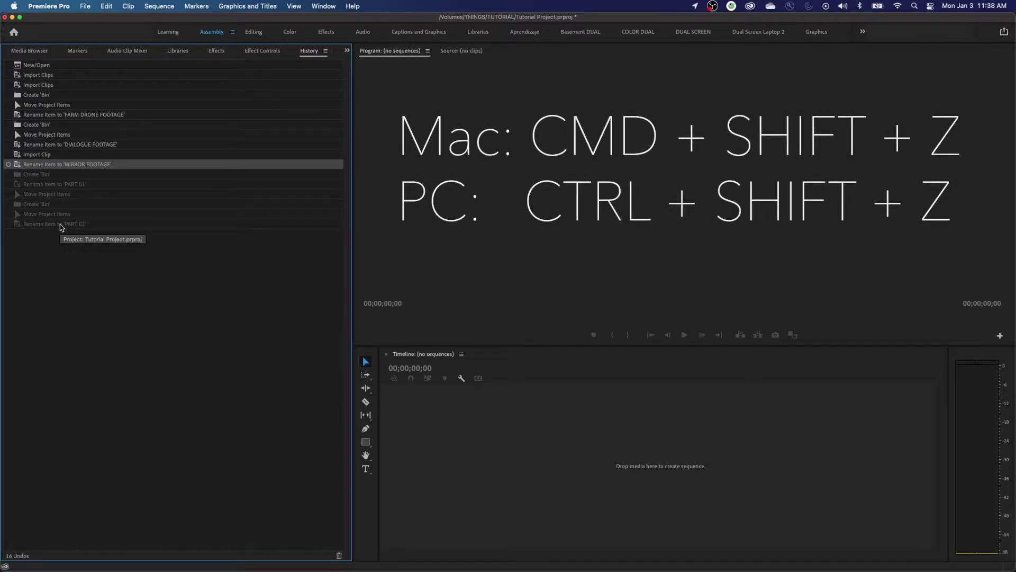
Step: Undo back to the "Rename Item to 'FARM DRONE FOOTAGE'" state and redo the undone actions
key("super+z")
key("super+z")
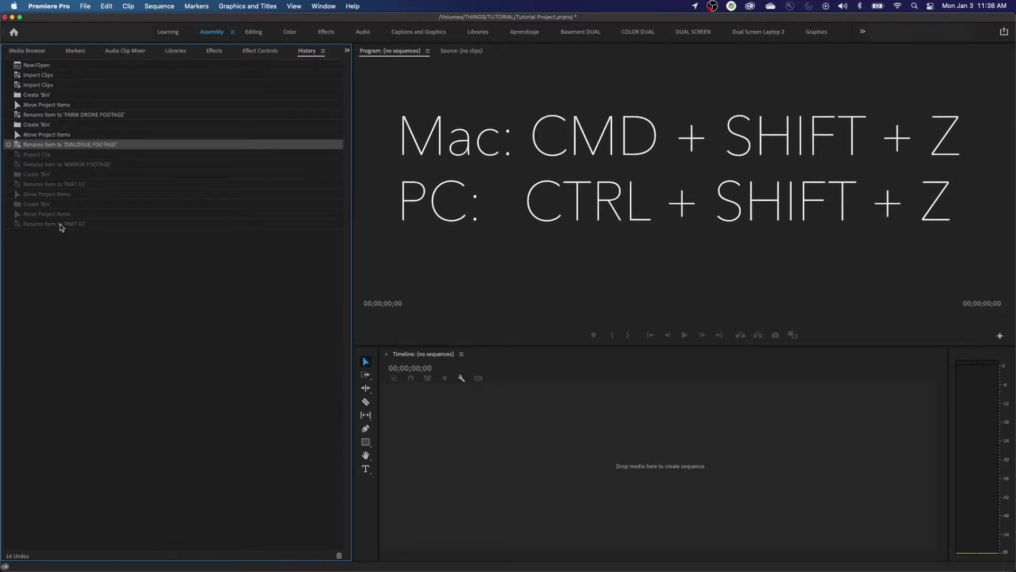
key("super+z")
key("super+z")
key("super+z")
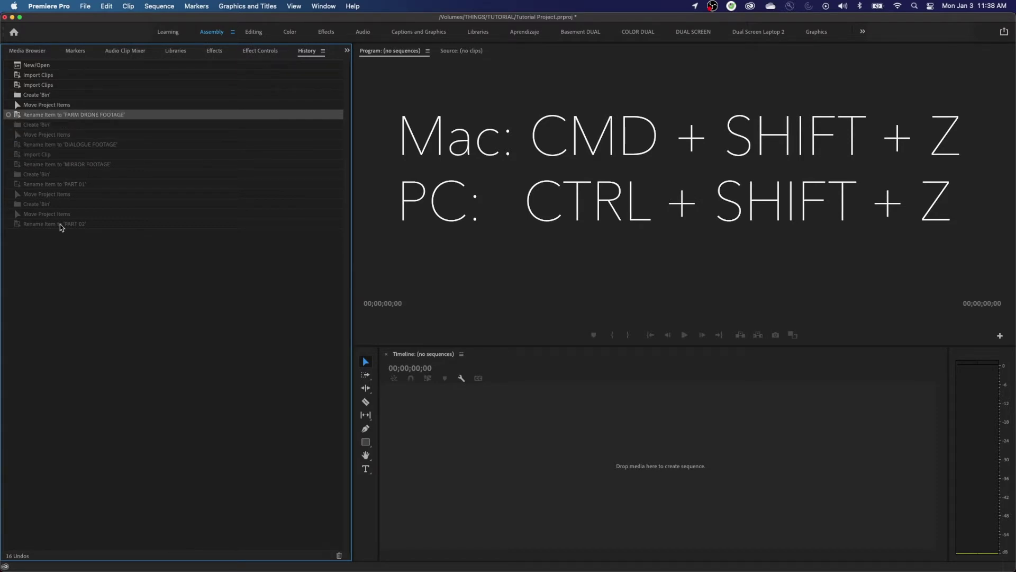
key("super+shift+z")
key("super+shift+z")
key("super+shift+z")
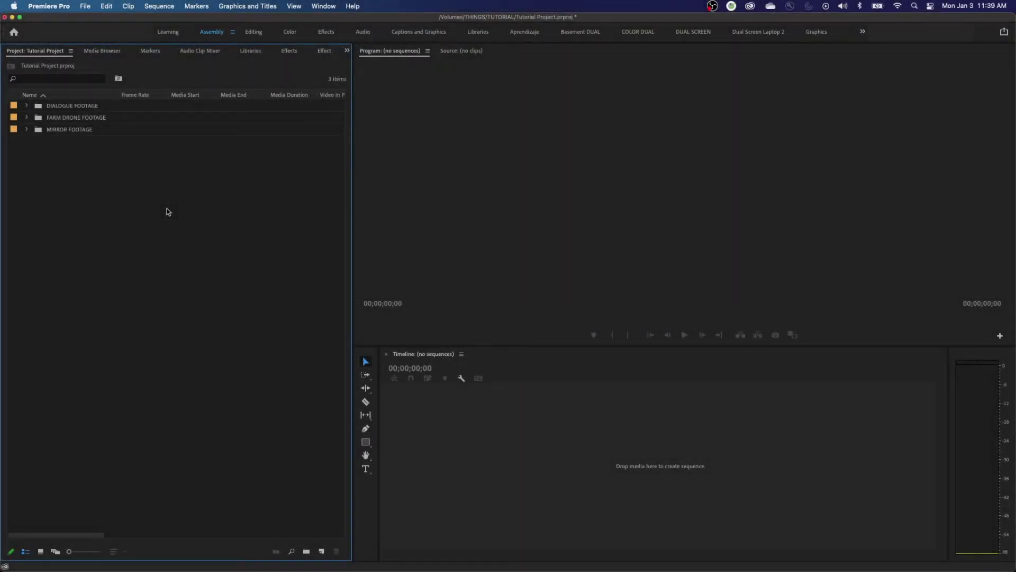
Step: Import the PRIVATE camera folder from THINGS, LIGHTS AND MORE LIGHTS, OUTDOOR LIGHTING, and dismiss any unsupported-file report
double_click(168, 212)
left_click(546, 75)
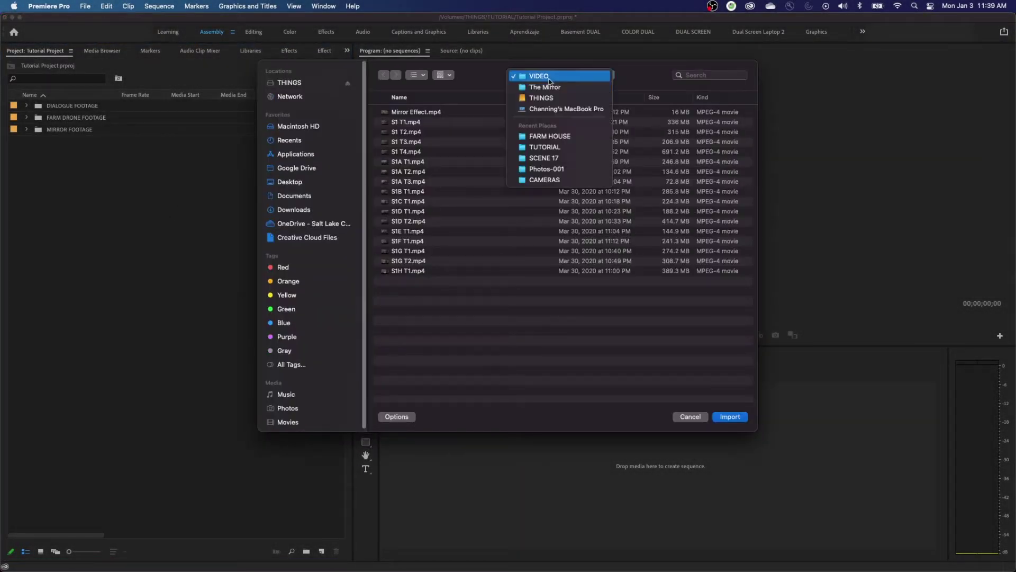
left_click(541, 98)
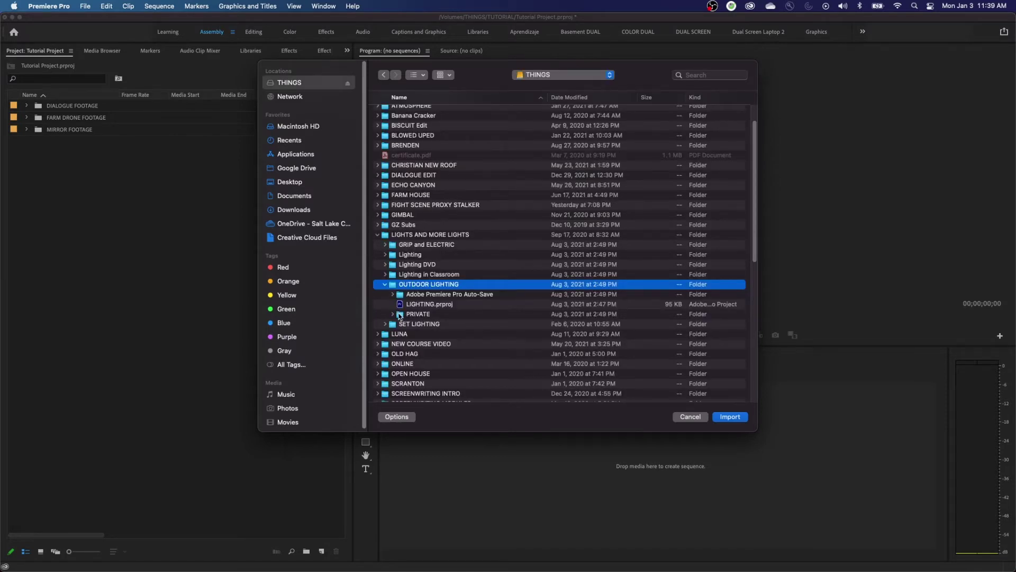
left_click(415, 315)
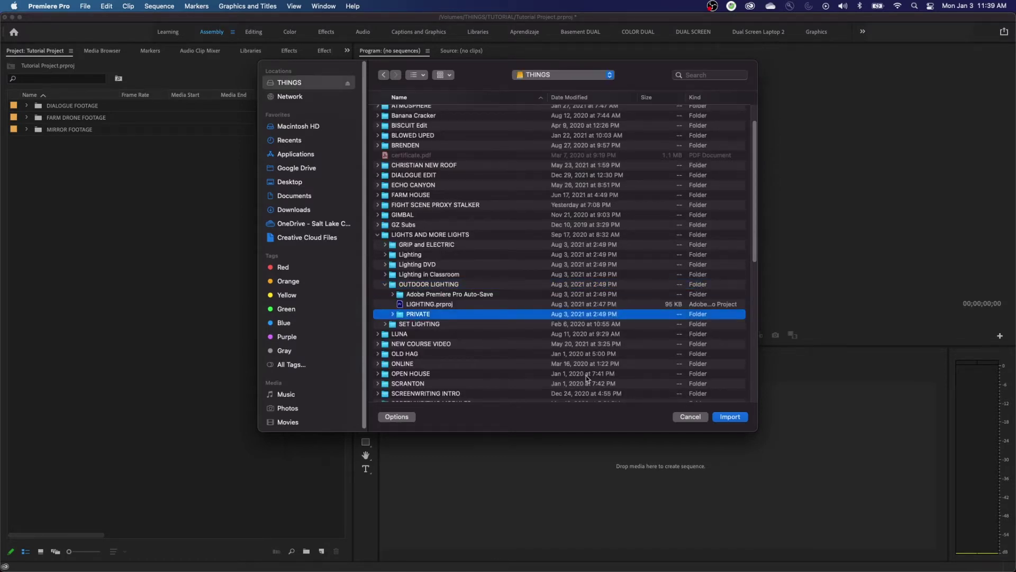
left_click(393, 315)
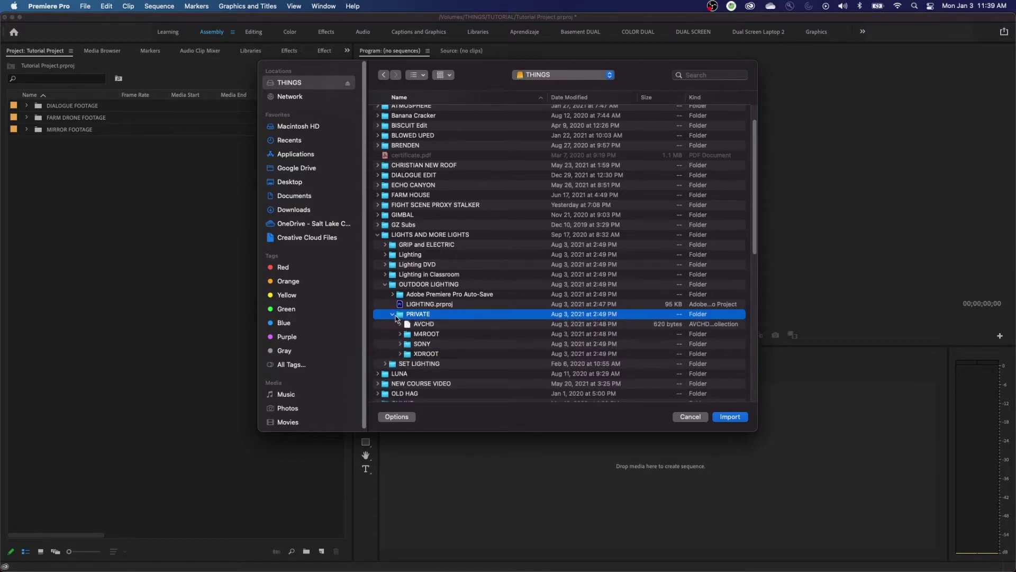
left_click(393, 316)
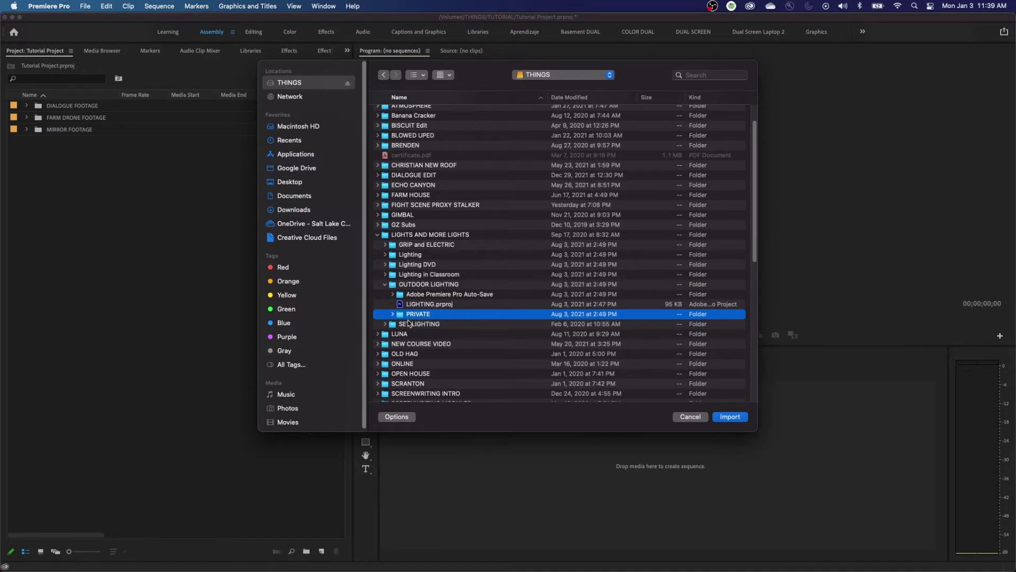
left_click(392, 314)
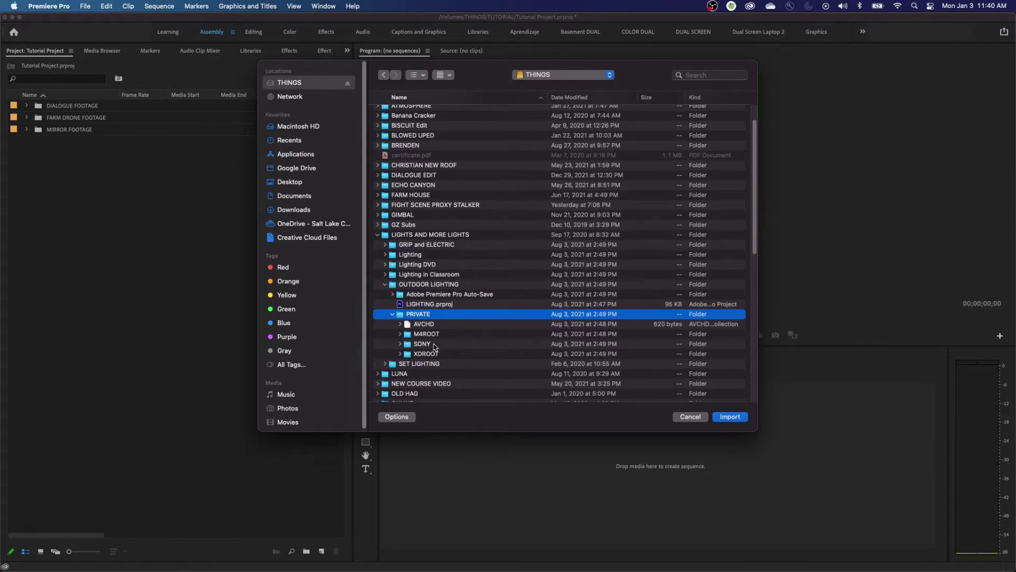
left_click(730, 418)
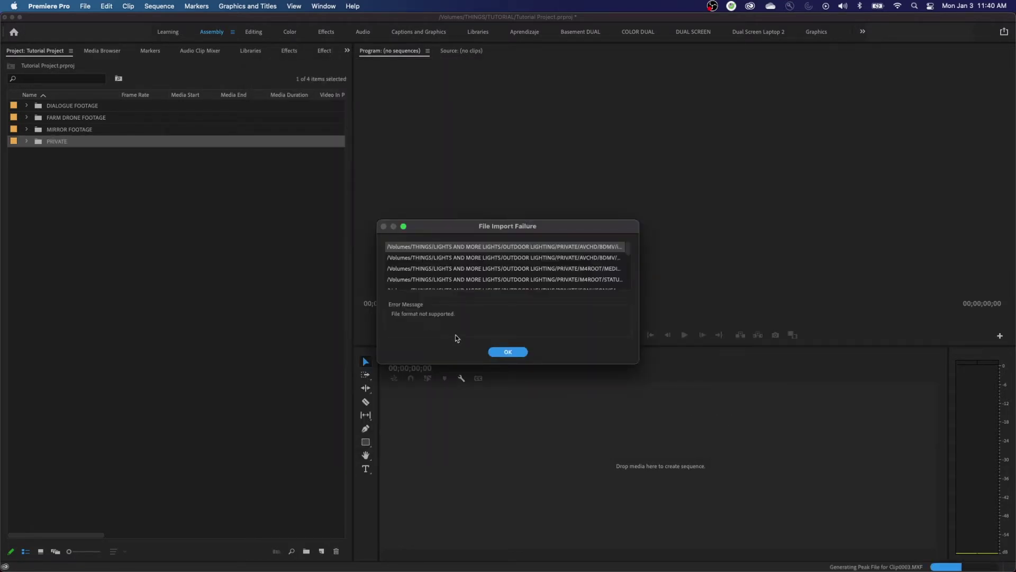
left_click(508, 352)
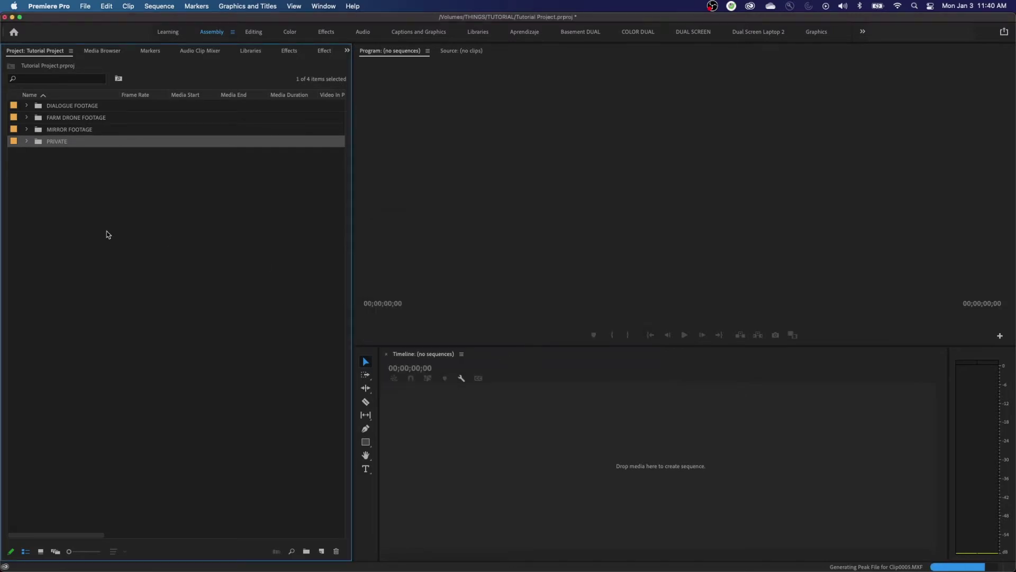
Step: Expand the imported PRIVATE bin through XDROOT and Clip to inspect its MXF clips
left_click(26, 141)
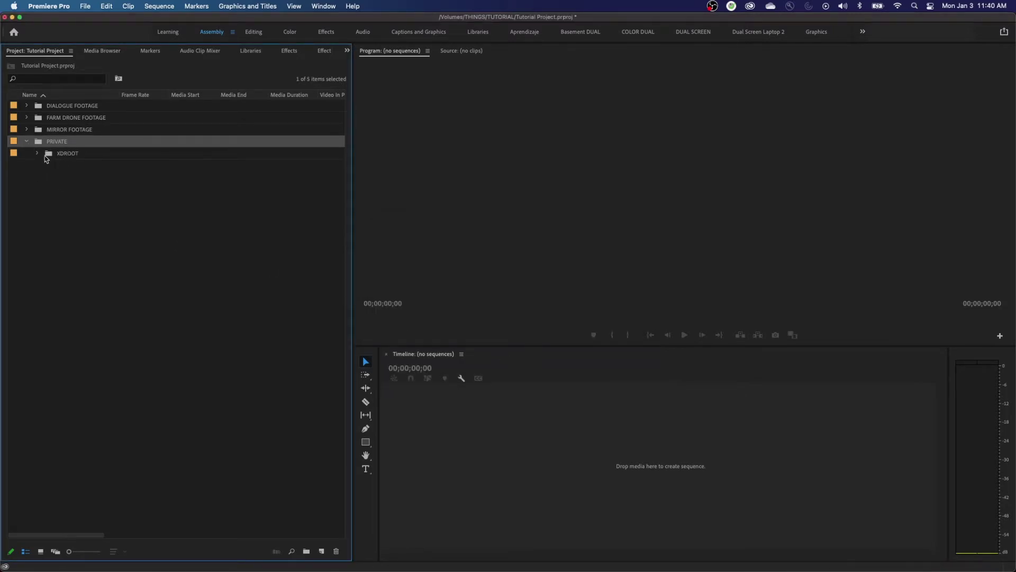
left_click(37, 153)
left_click(48, 165)
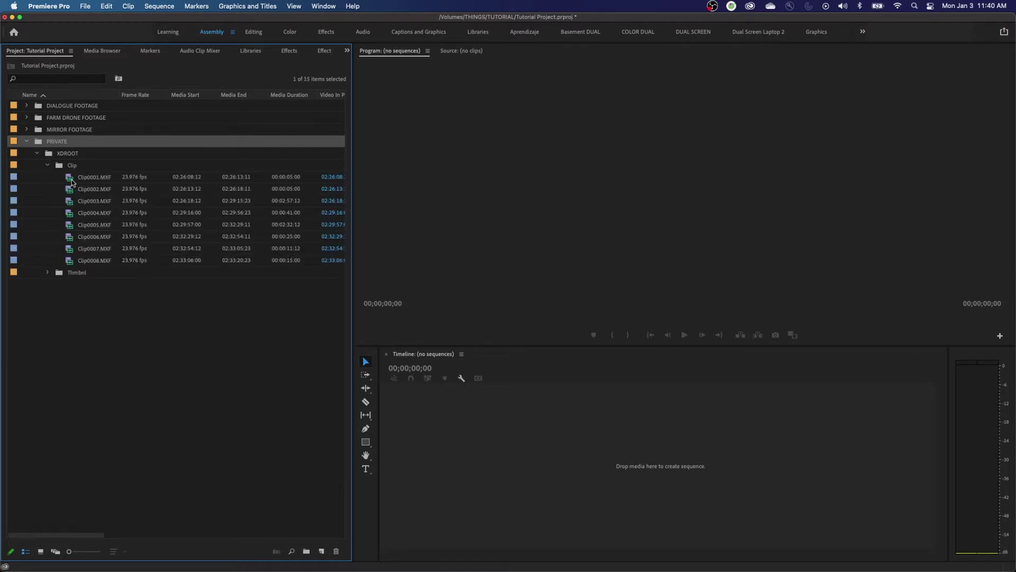
left_click(83, 179)
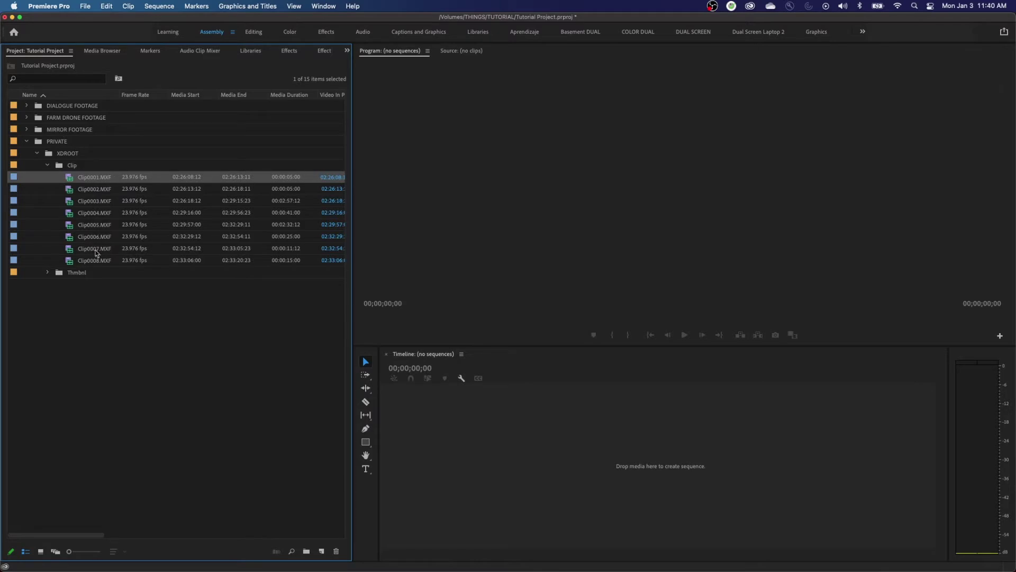
Step: Expand the Thmbnl bin inside XDROOT to check its JPG thumbnails, and delete that bin from the project
left_click(47, 272)
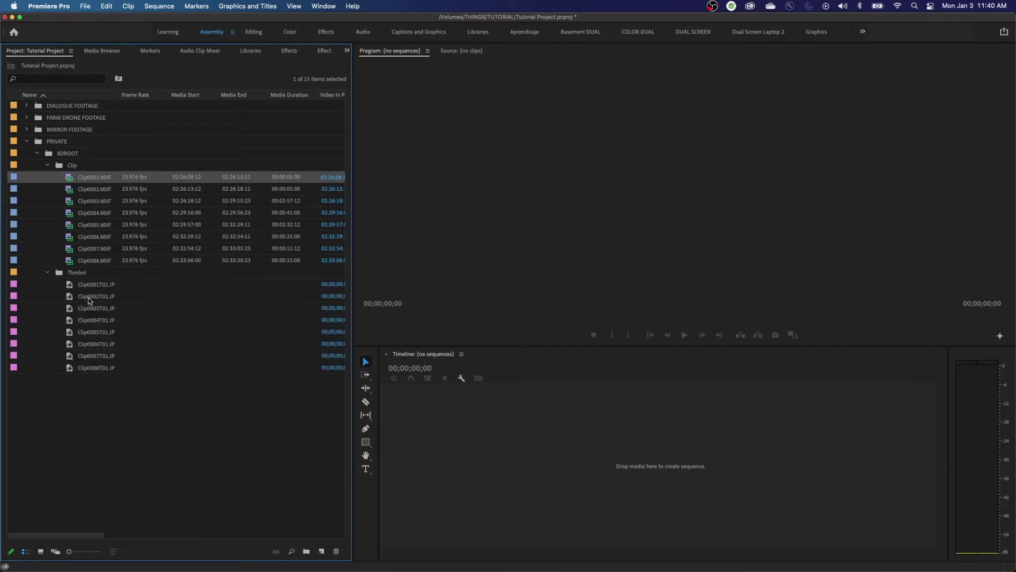
left_click(104, 286)
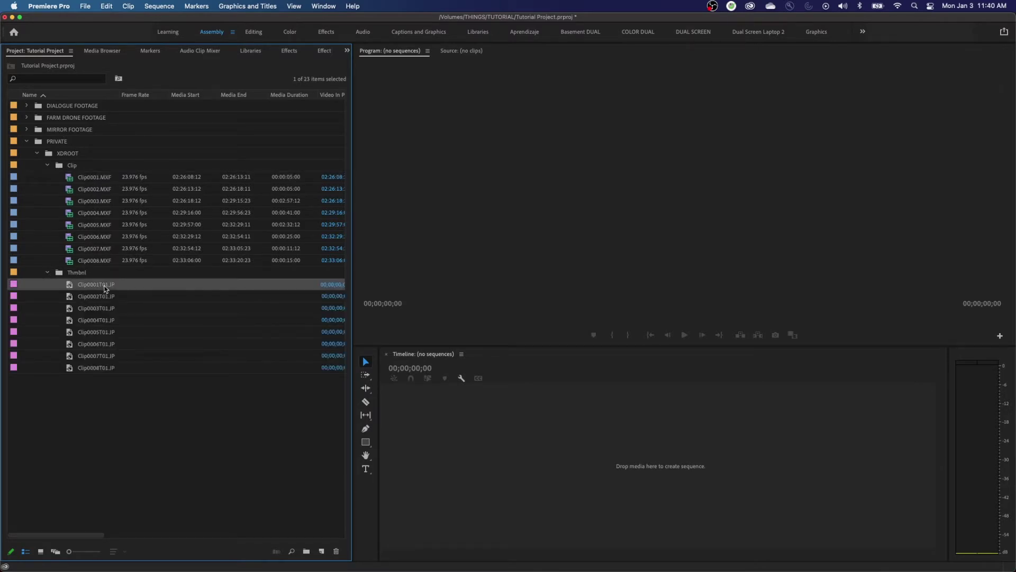
left_click(58, 274)
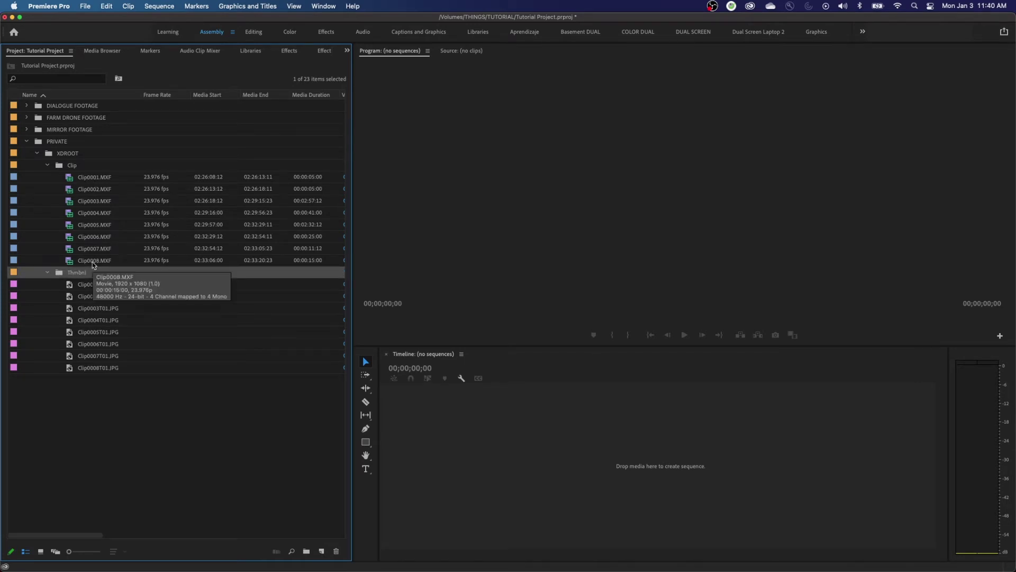
key("Delete")
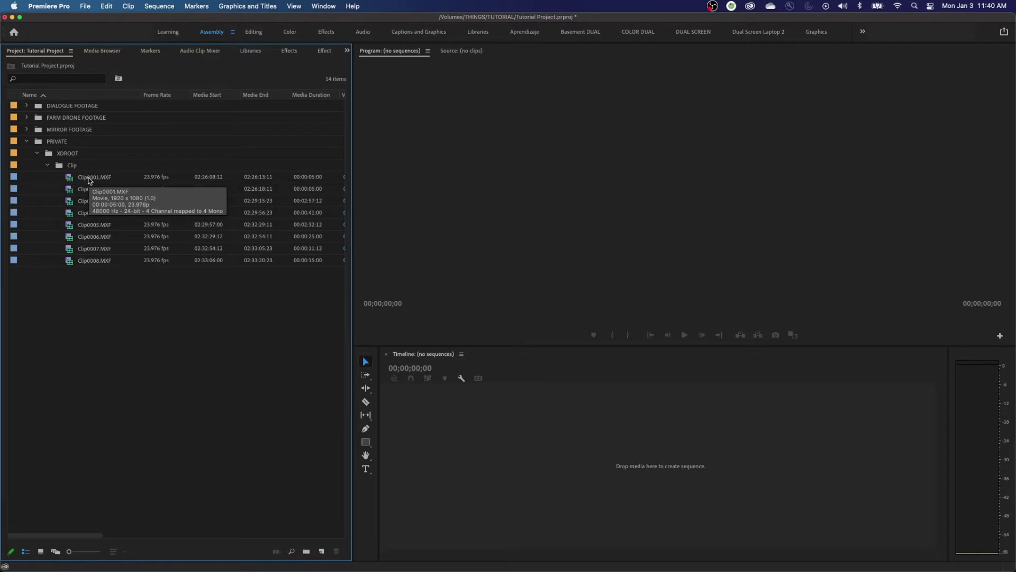
Step: Rename the PRIVATE bin as OUTDOOR LIGHTING
left_click(82, 182)
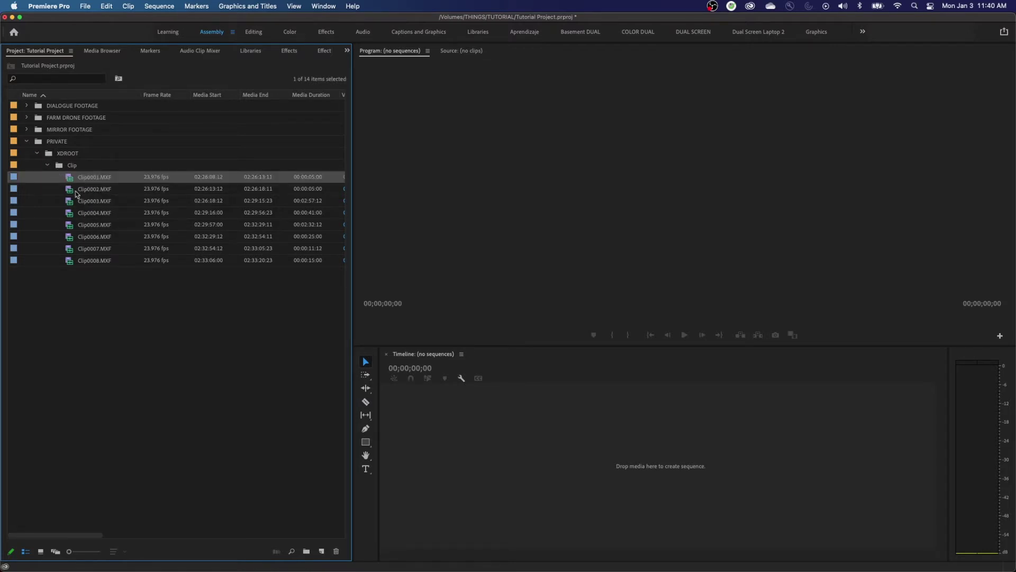
left_click(51, 142)
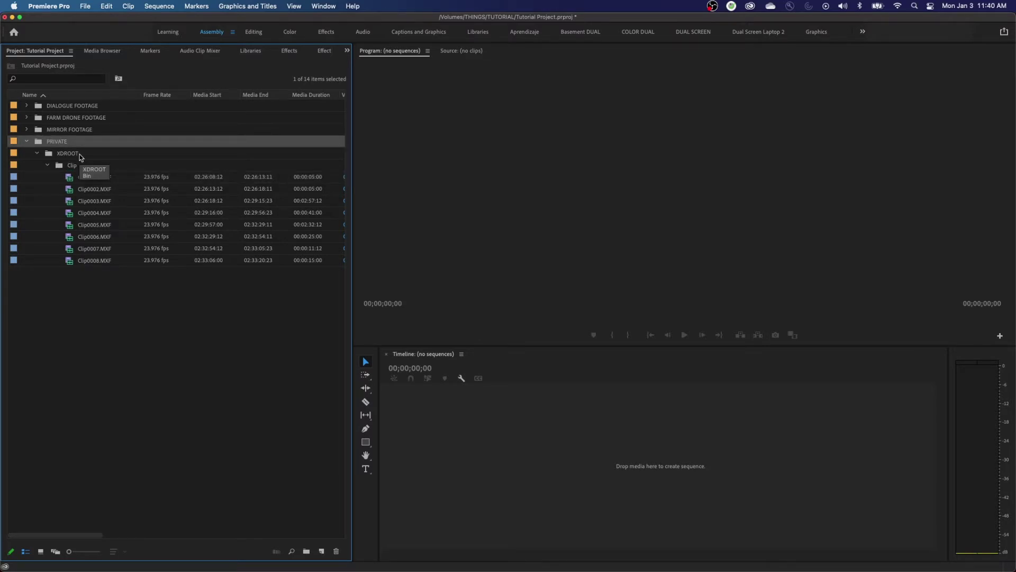
key("Return")
type("o")
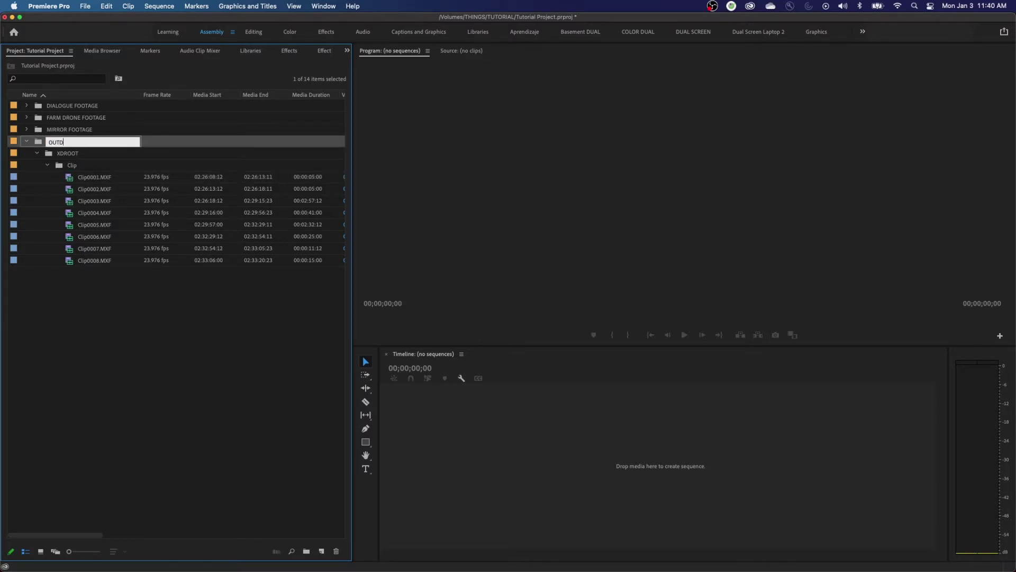
type("UTDOOR LIGHTING")
left_click(72, 176)
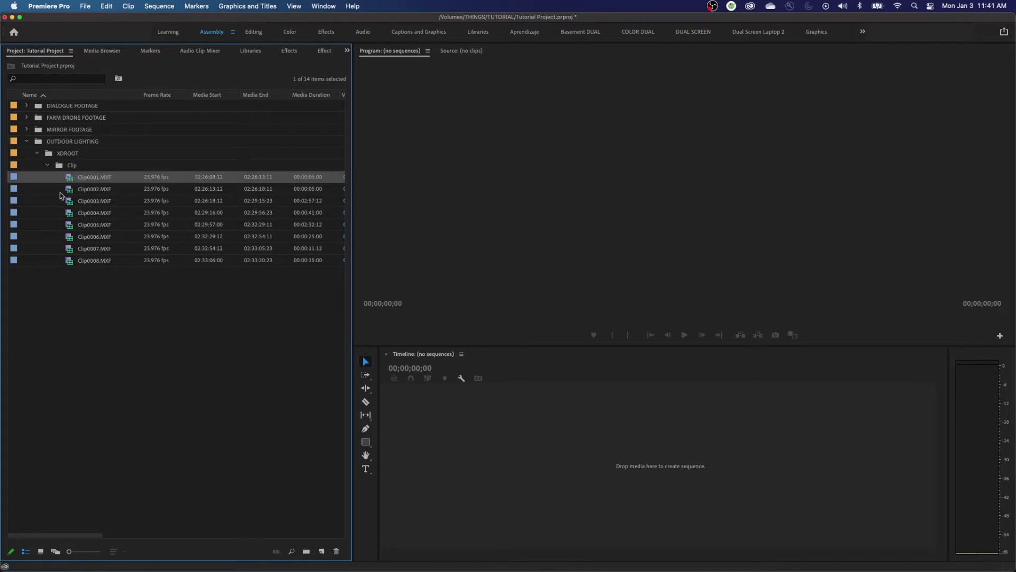
Step: Move Clip0001.MXF through Clip0008.MXF out of the nested Clip bin directly into the OUTDOOR LIGHTING bin
left_click(48, 178)
left_click(47, 177)
left_click(48, 166)
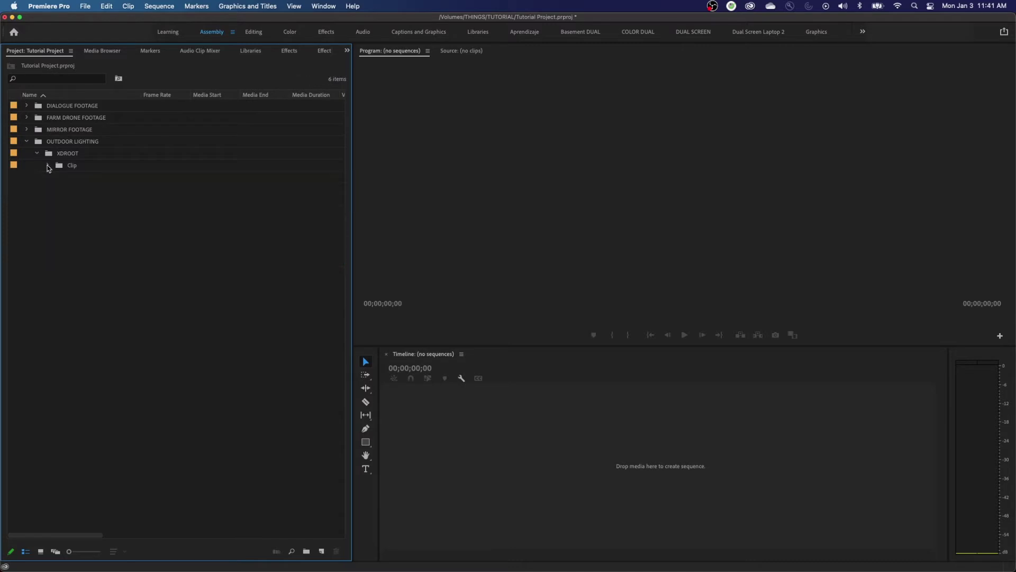
left_click(48, 166)
left_click(80, 181)
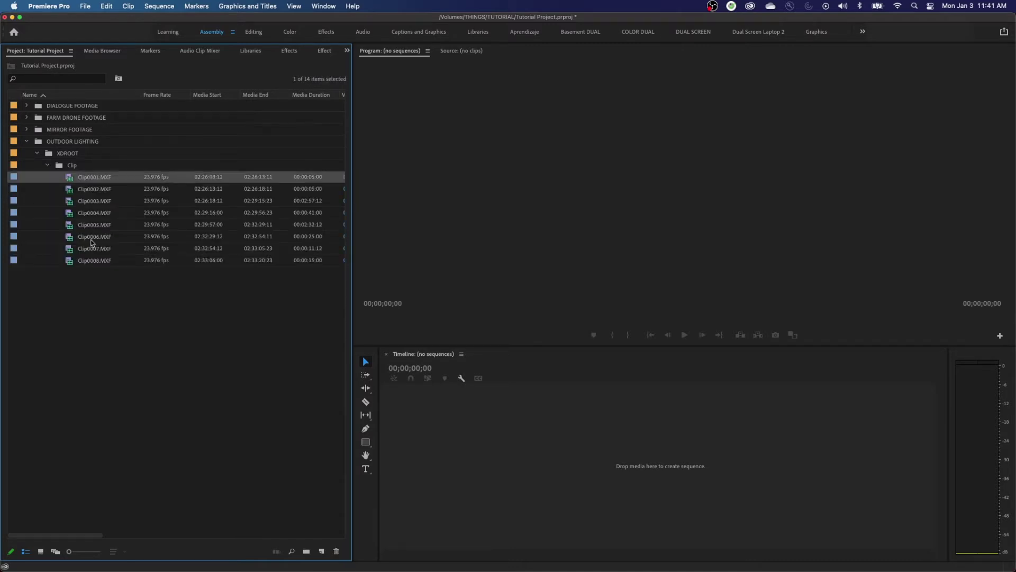
left_click(93, 265, "shift")
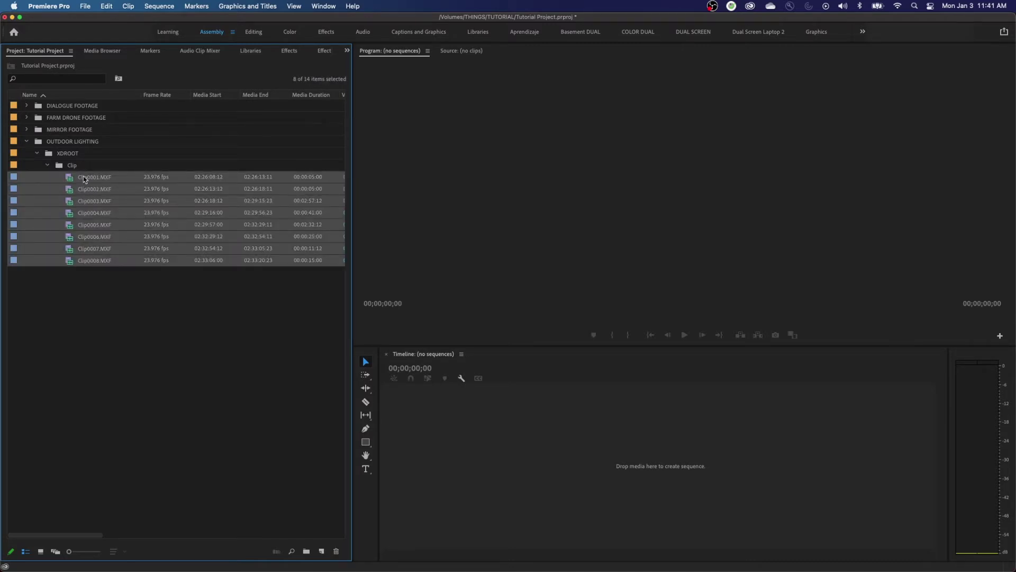
left_click_drag(85, 180, 120, 165)
left_click_drag(117, 163, 95, 142)
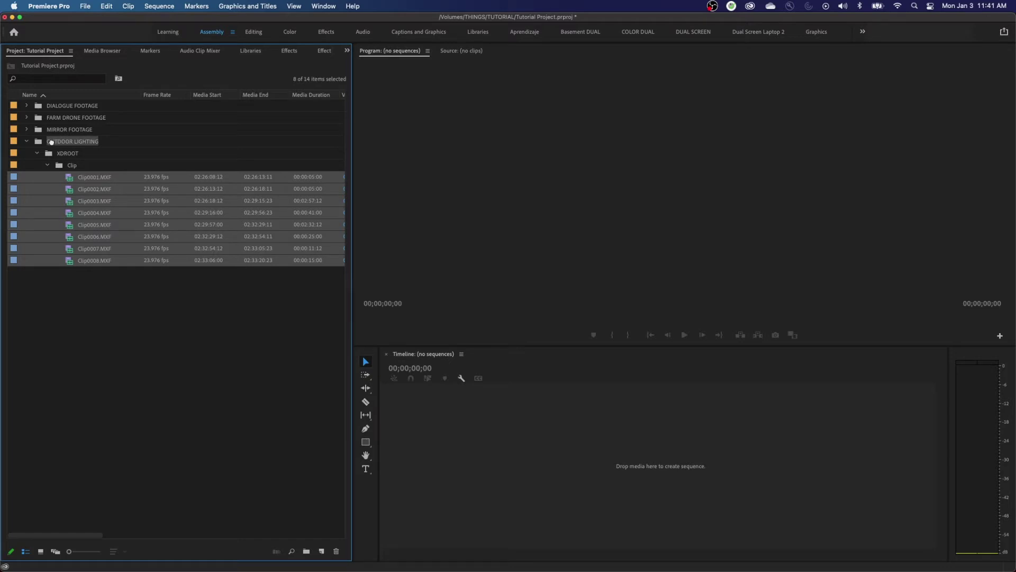
left_click_drag(52, 142, 52, 143)
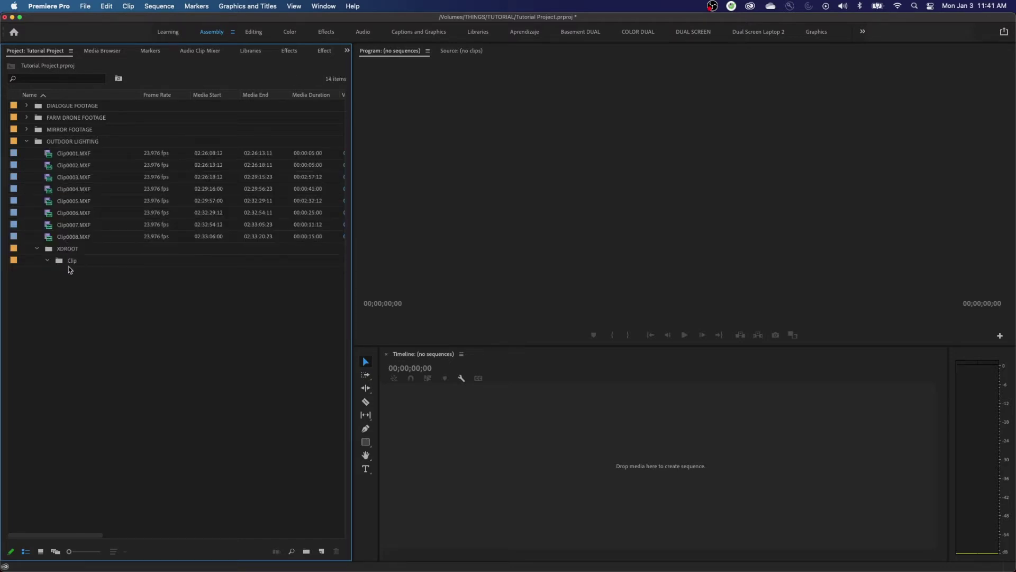
left_click(64, 156)
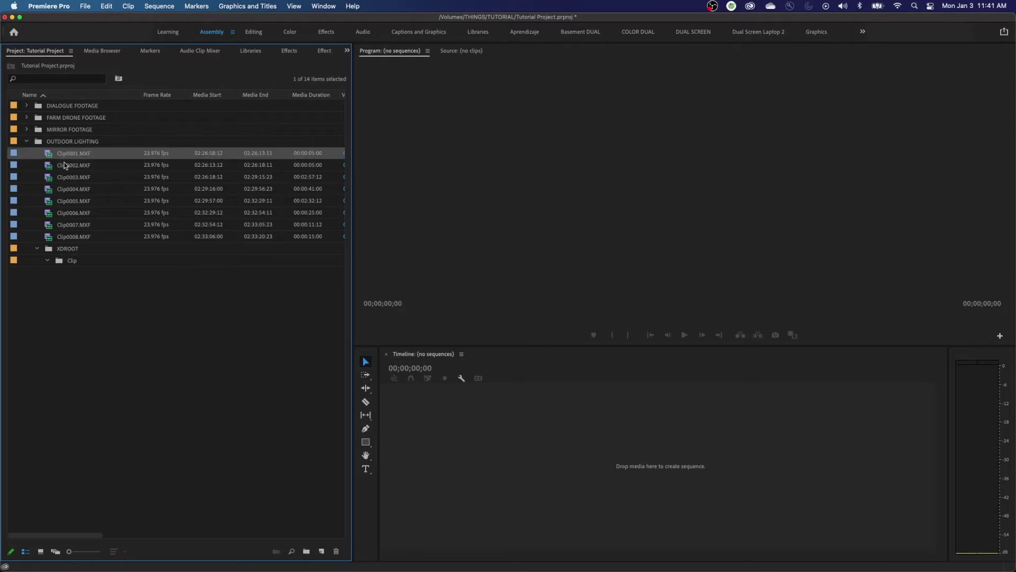
Step: Delete the emptied XDROOT bin with its nested Clip bin from OUTDOOR LIGHTING, and collapse the OUTDOOR LIGHTING bin
left_click(77, 237)
left_click(41, 144)
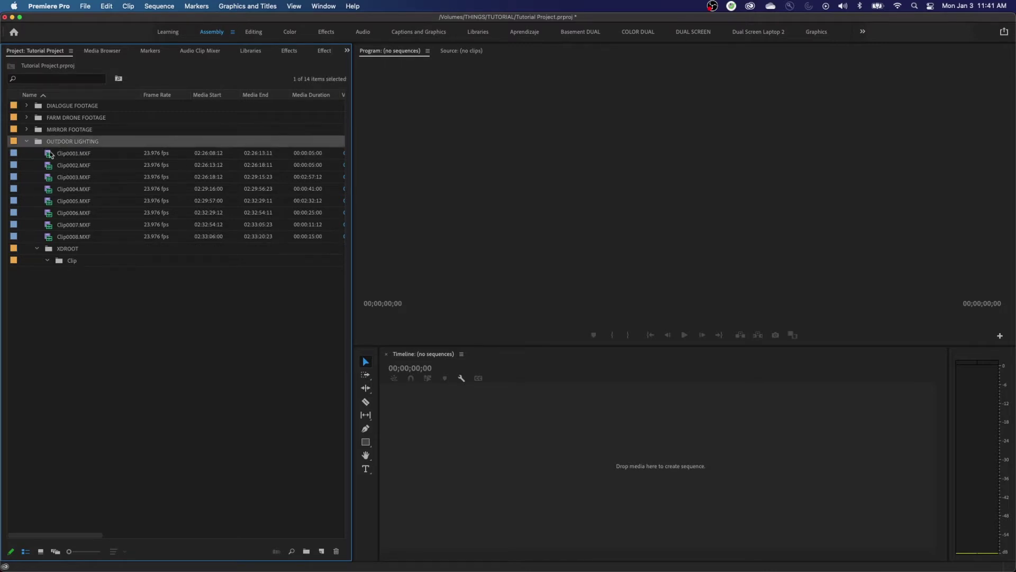
left_click(50, 252)
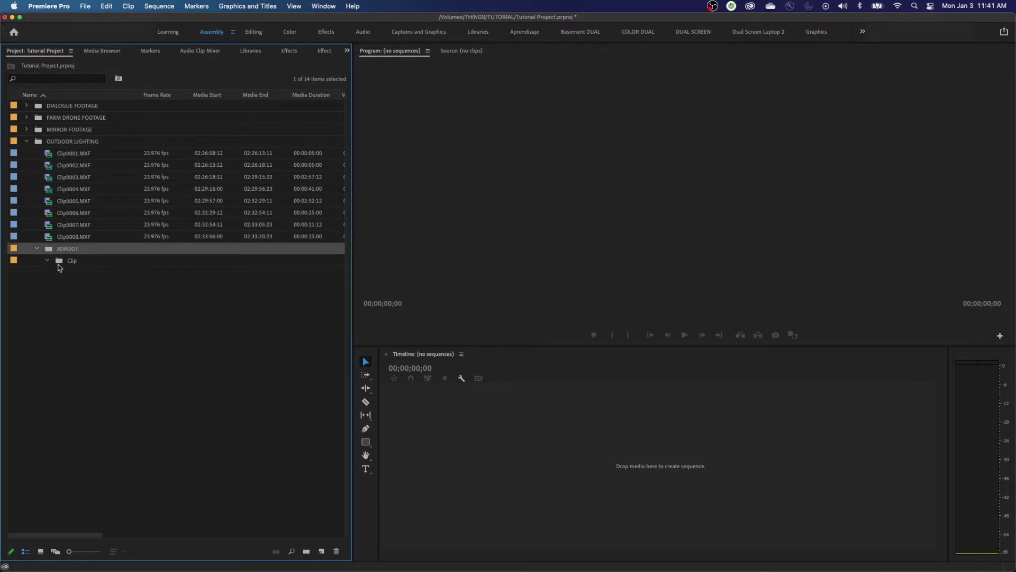
left_click(34, 249)
left_click(37, 248)
left_click(62, 262)
left_click(34, 253)
left_click(34, 249)
key("Delete")
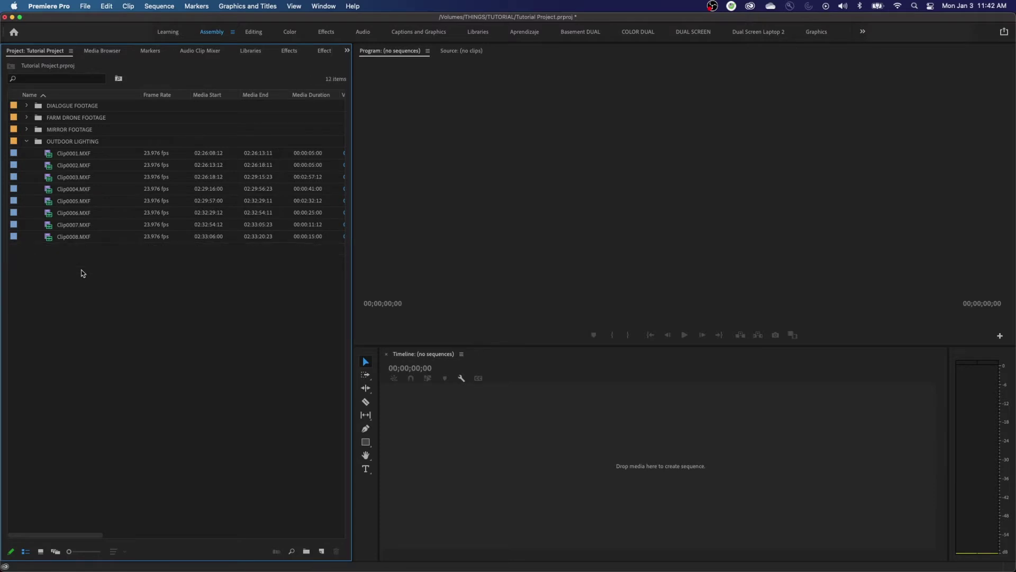
left_click(27, 143)
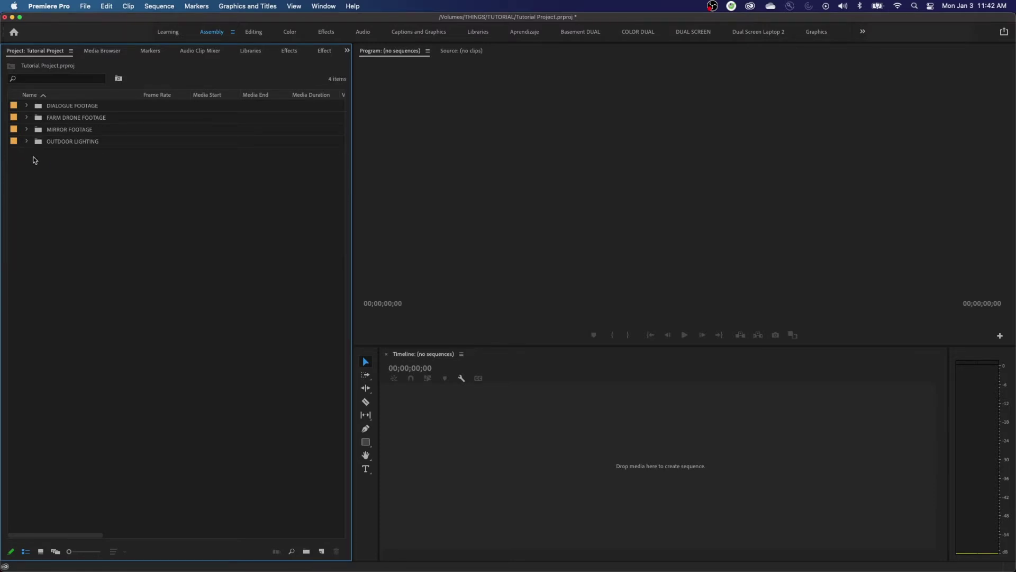
left_click(62, 144)
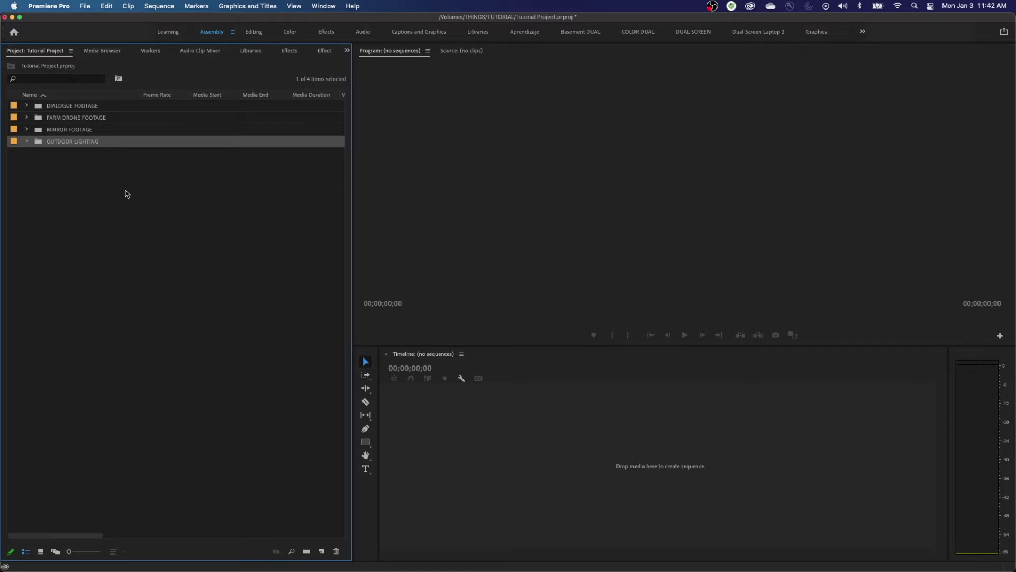
Step: Expand the FARM DRONE FOOTAGE bin and load DJI_0015.MOV into the Source monitor
left_click(27, 118)
left_click(27, 119)
left_click(27, 118)
double_click(43, 127)
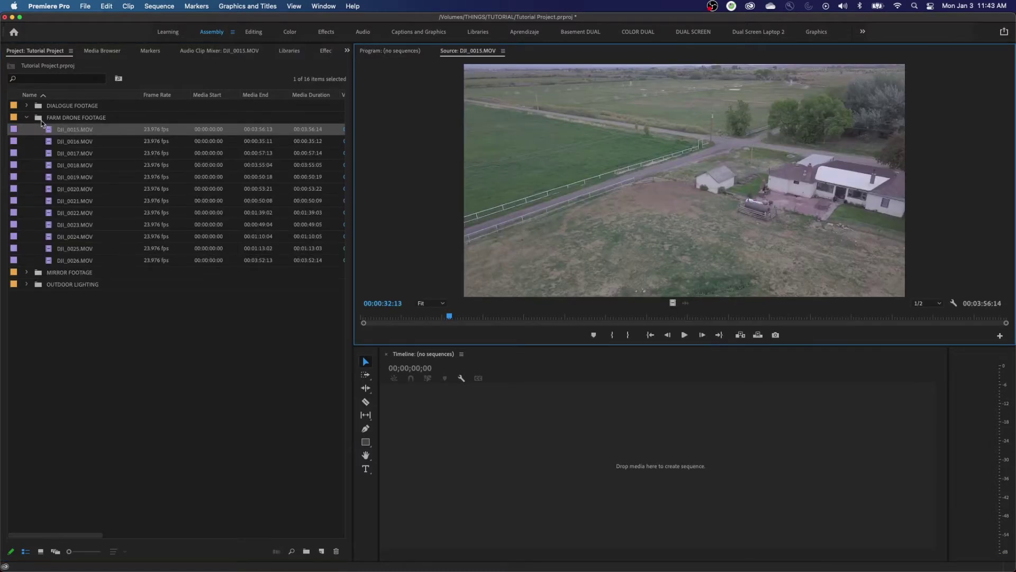
Step: Open the FARM DRONE FOOTAGE bin on its own in Icon View and enlarge the clip thumbnails to three per row
left_click(42, 118)
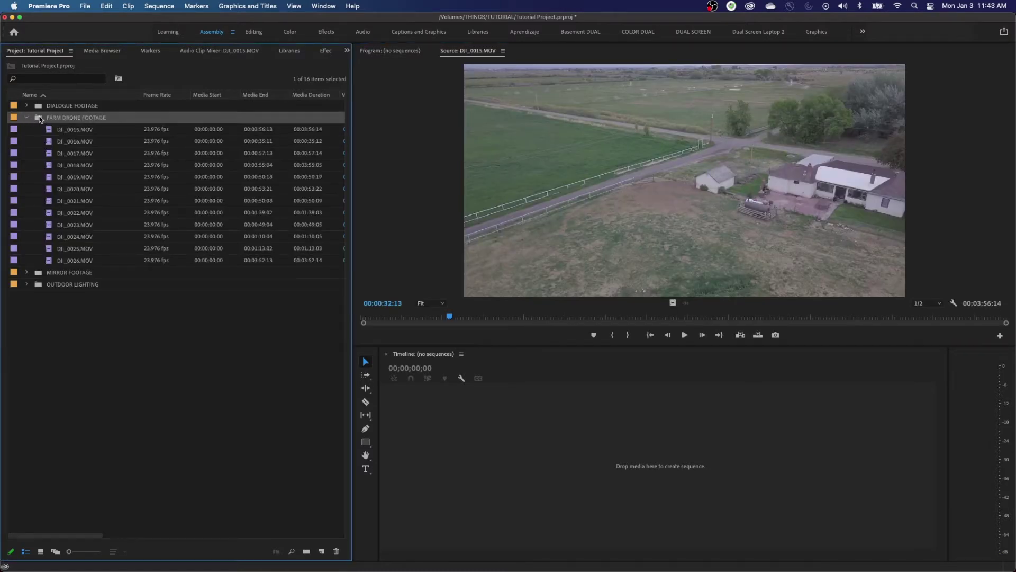
double_click(41, 119)
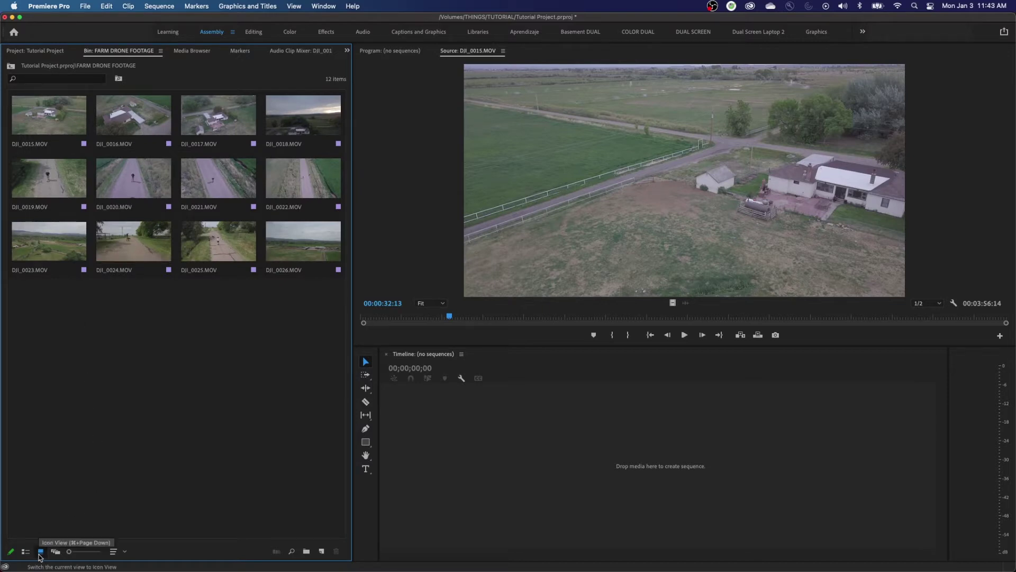
left_click_drag(69, 552, 79, 553)
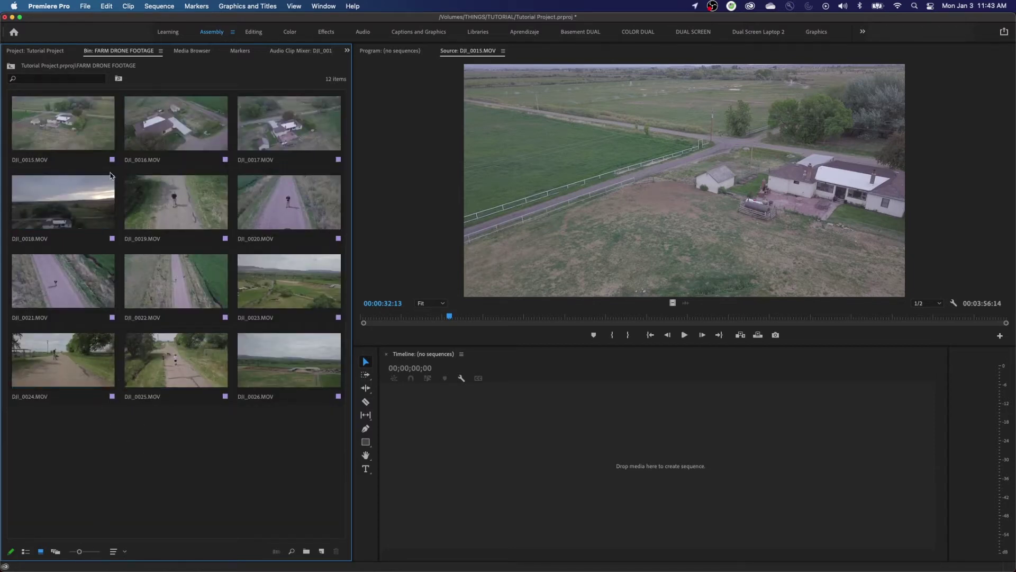
Step: Rename the clip DJI_0015.MOV as FARM HOUSE 01
left_click(71, 144)
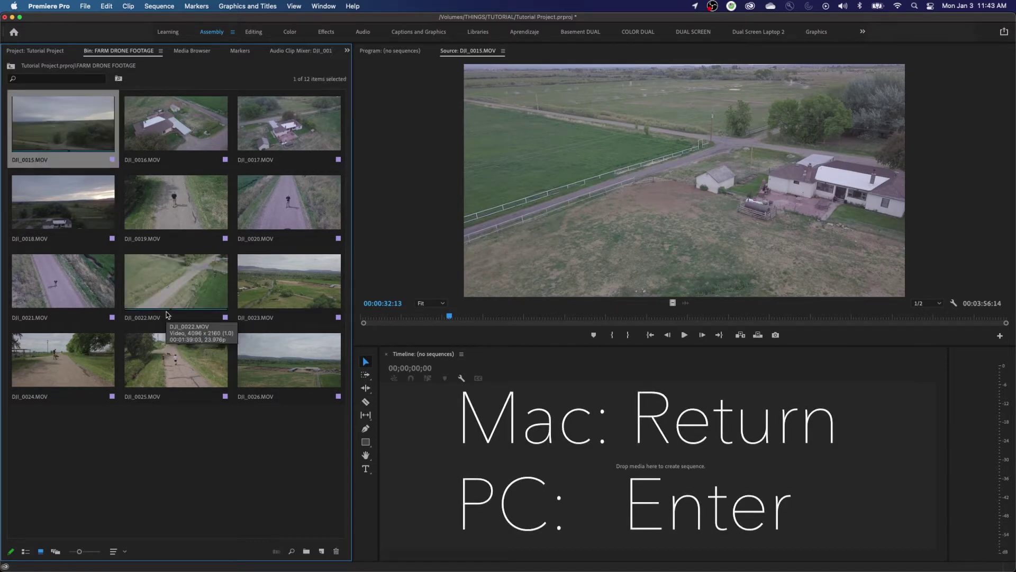
key("Return")
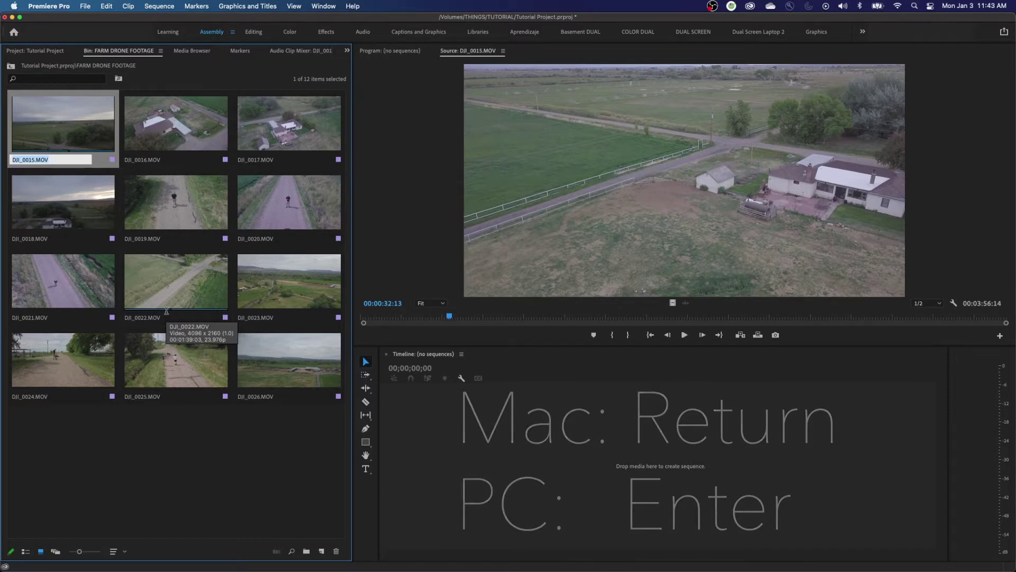
type("FARM HOUSE 01")
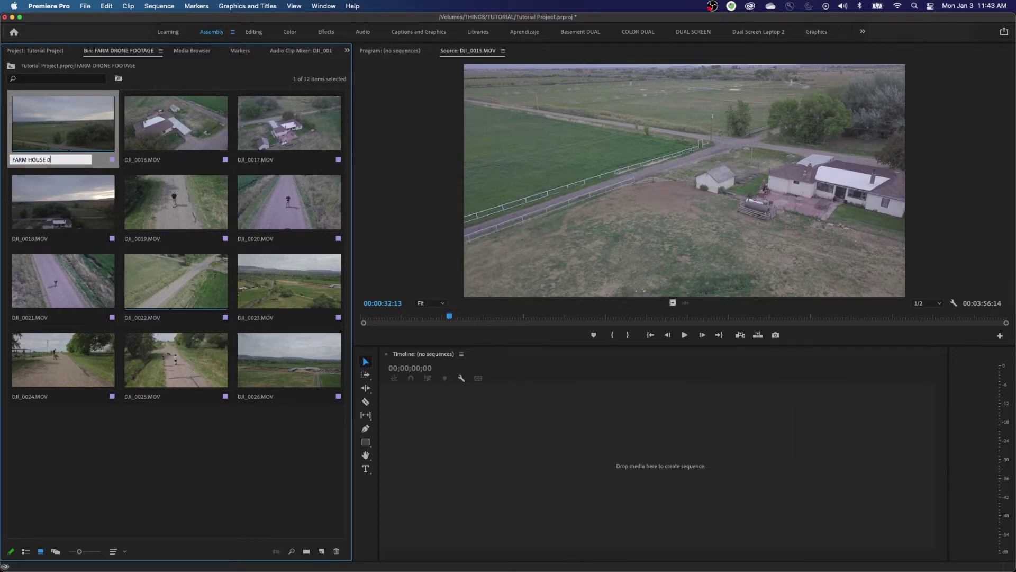
left_click(113, 451)
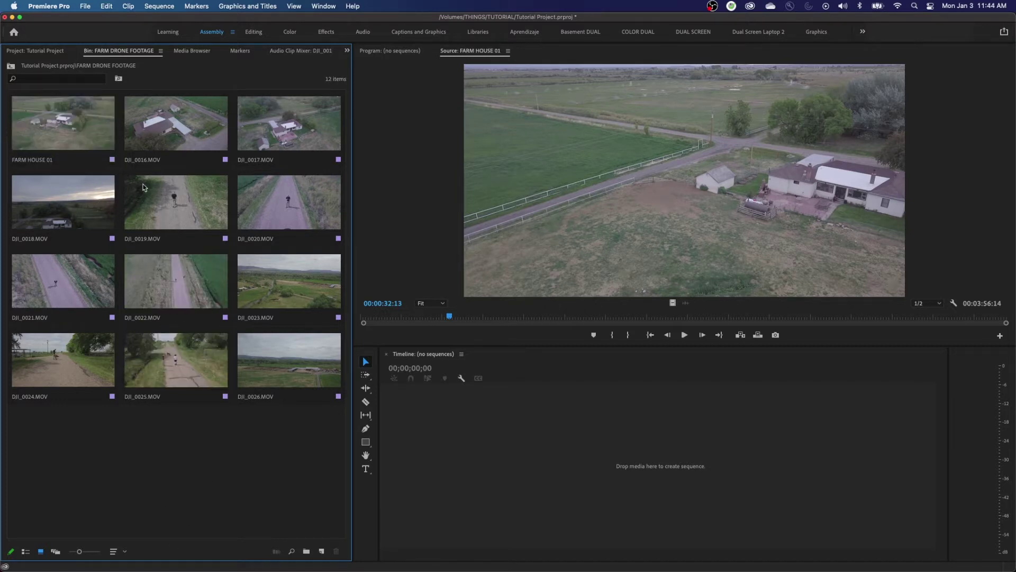
Step: Reveal the FARM HOUSE 01 clip in Finder to check its source file name, and return to the project
right_click(51, 134)
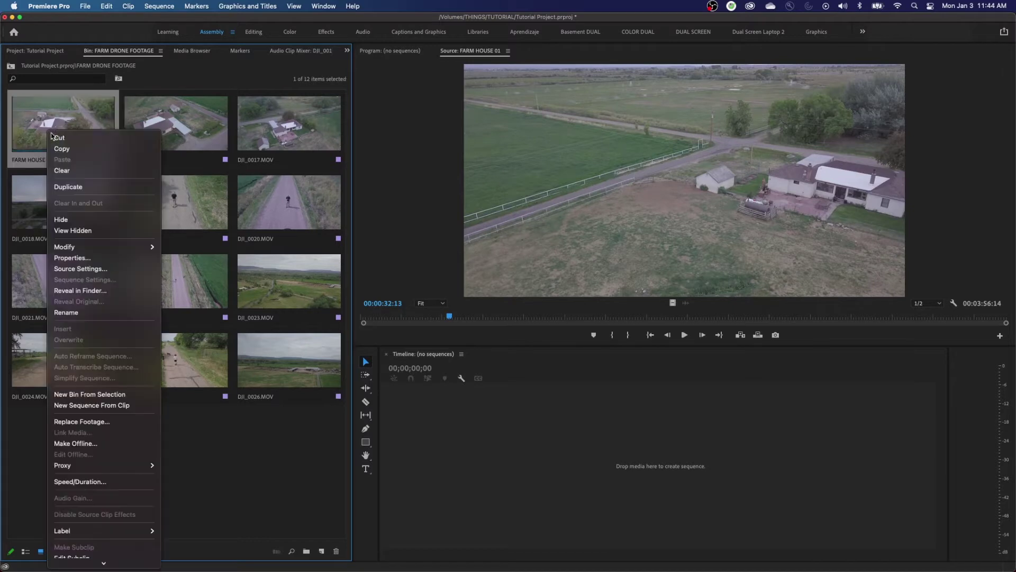
left_click(103, 291)
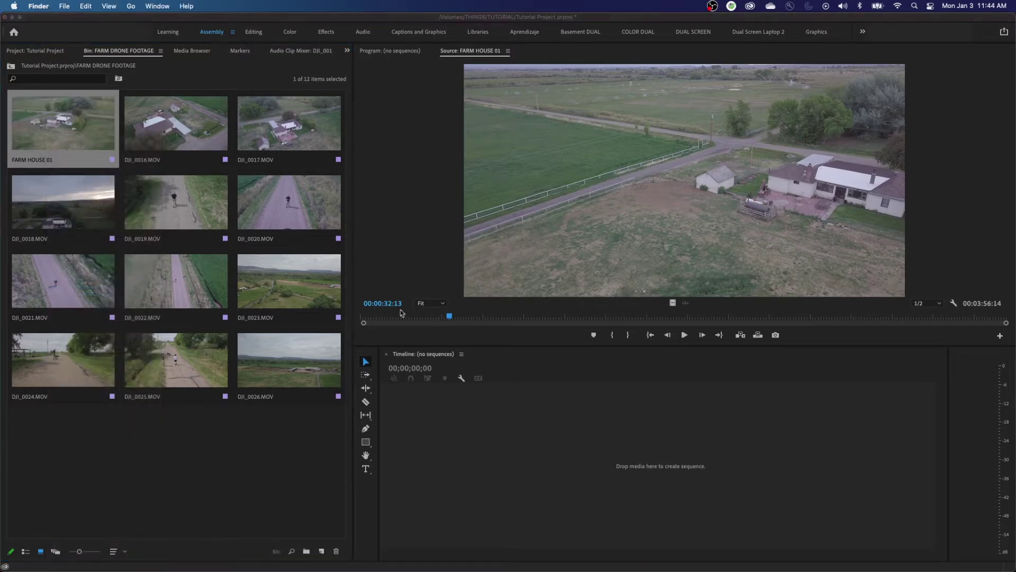
left_click_drag(392, 175, 379, 151)
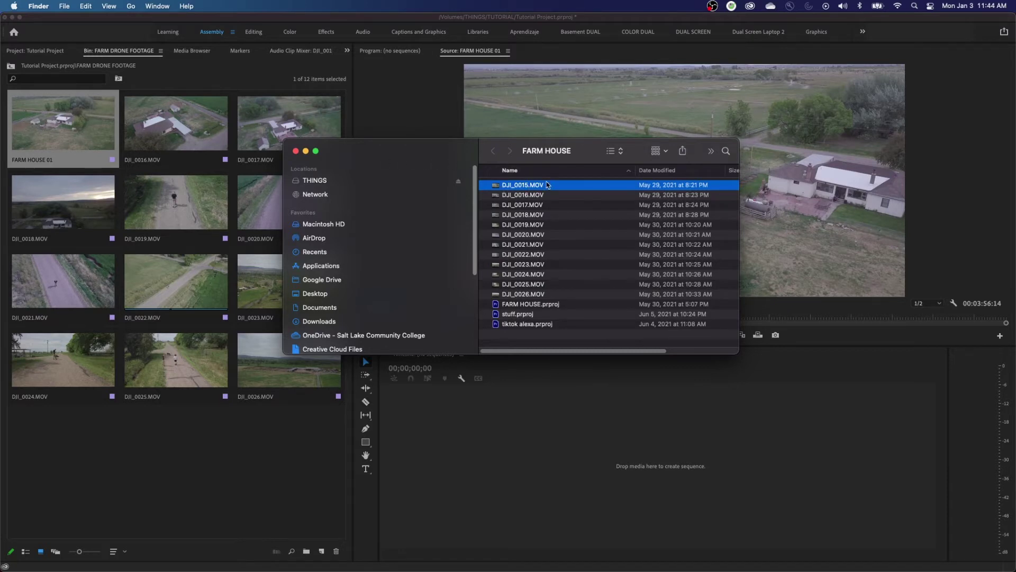
left_click(170, 140)
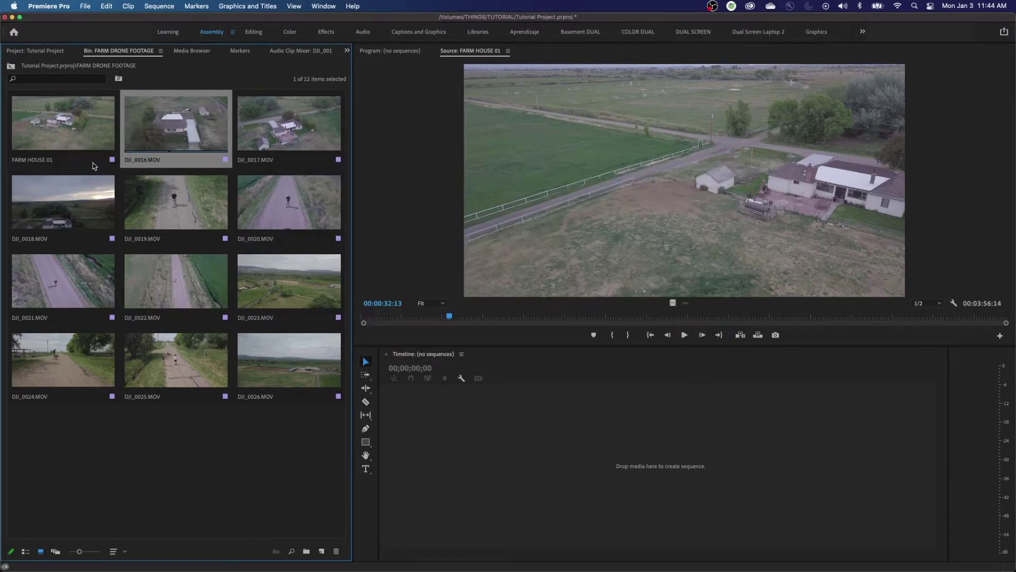
Step: Copy the name text of the FARM HOUSE 01 clip
key("Left")
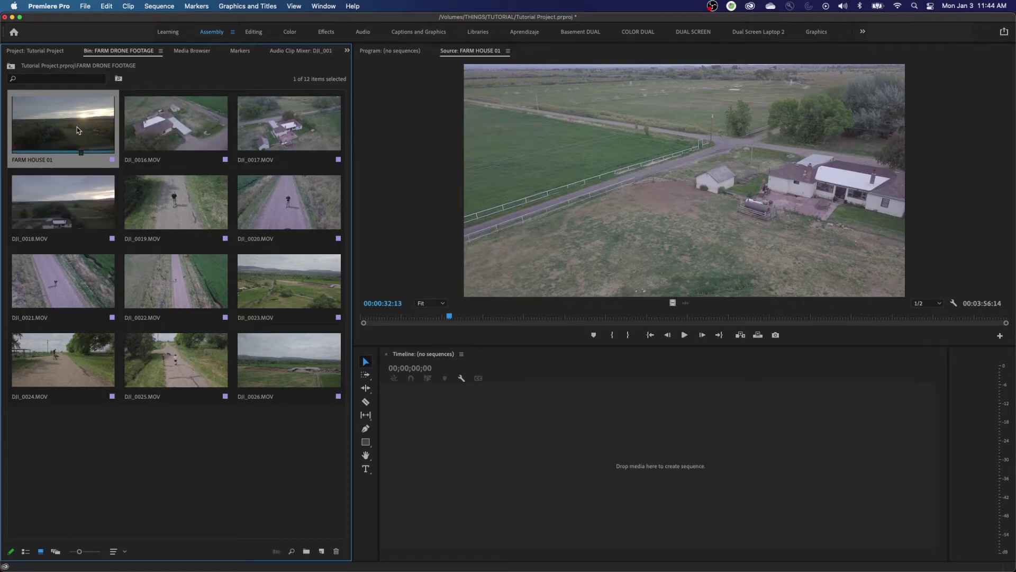
key("Return")
key("super+c")
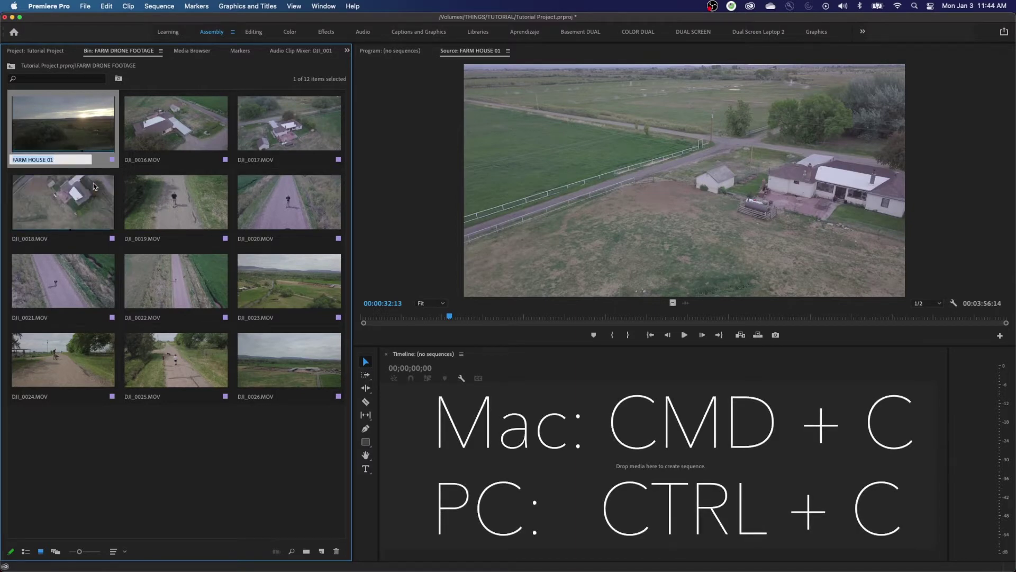
key("Return")
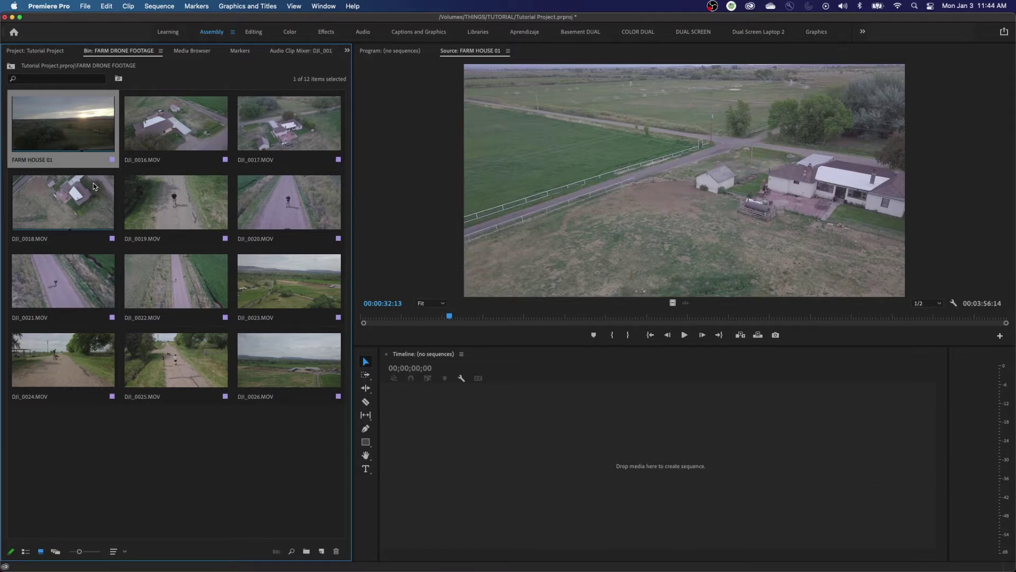
Step: Try to rename DJI_0016.MOV as FARM HOUSE 02 by reusing the copied name
key("Right")
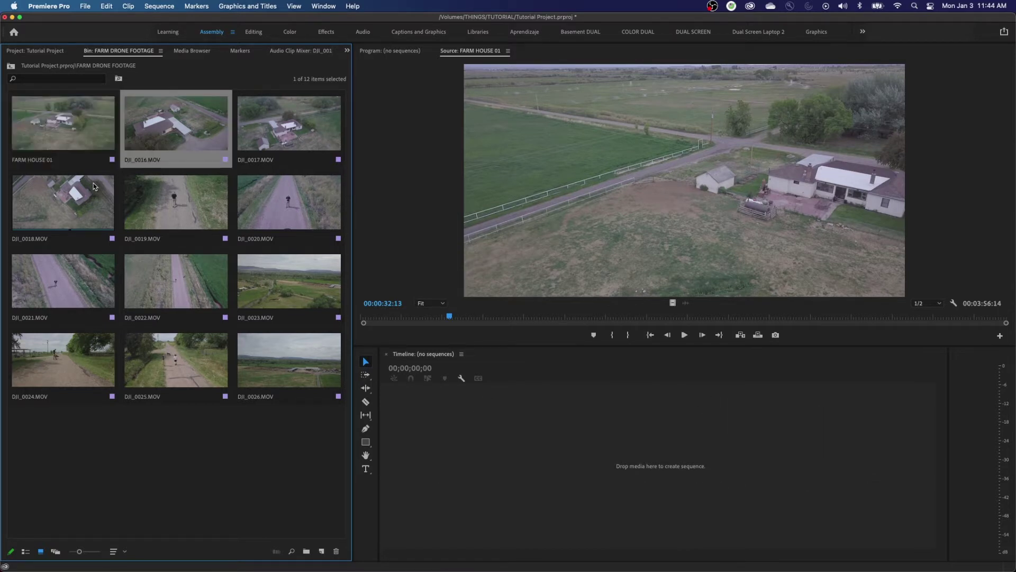
key("Return")
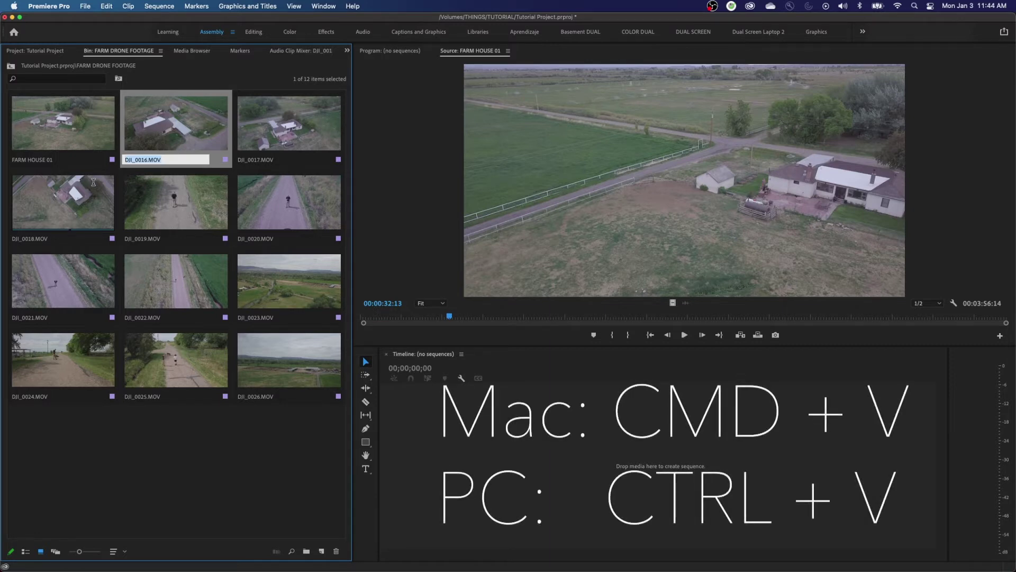
key("super+v")
key("BackSpace")
type("2")
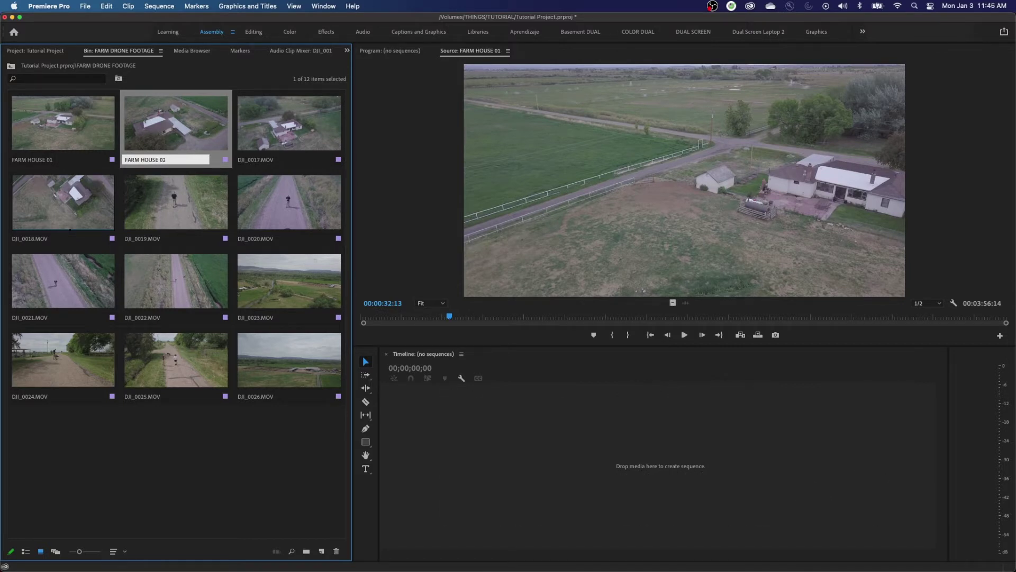
key("Escape")
Step: Rename the clip DJI_0017.MOV as FARM HOUSE 03, reusing the copied name
left_click(289, 123)
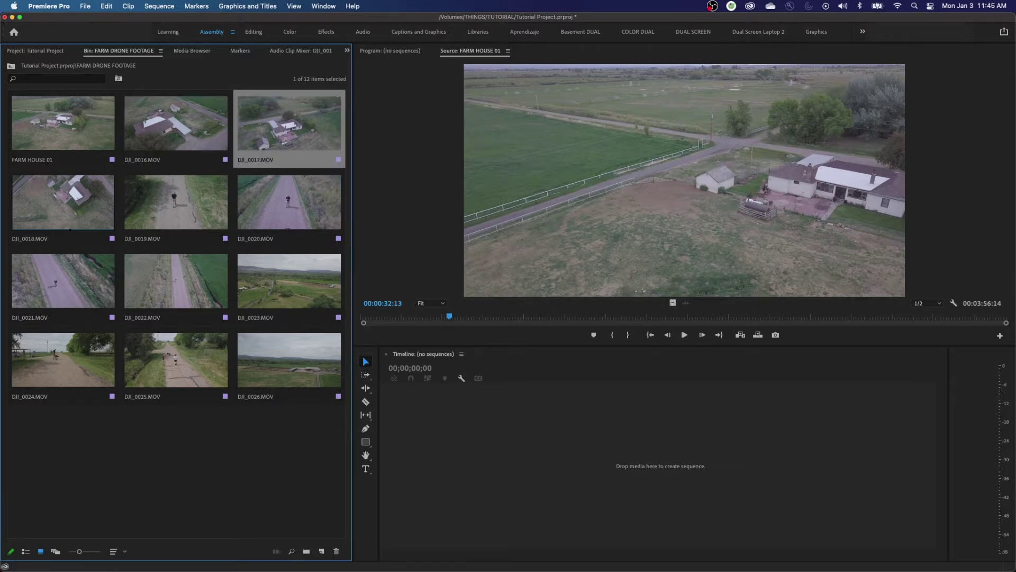
key("Return")
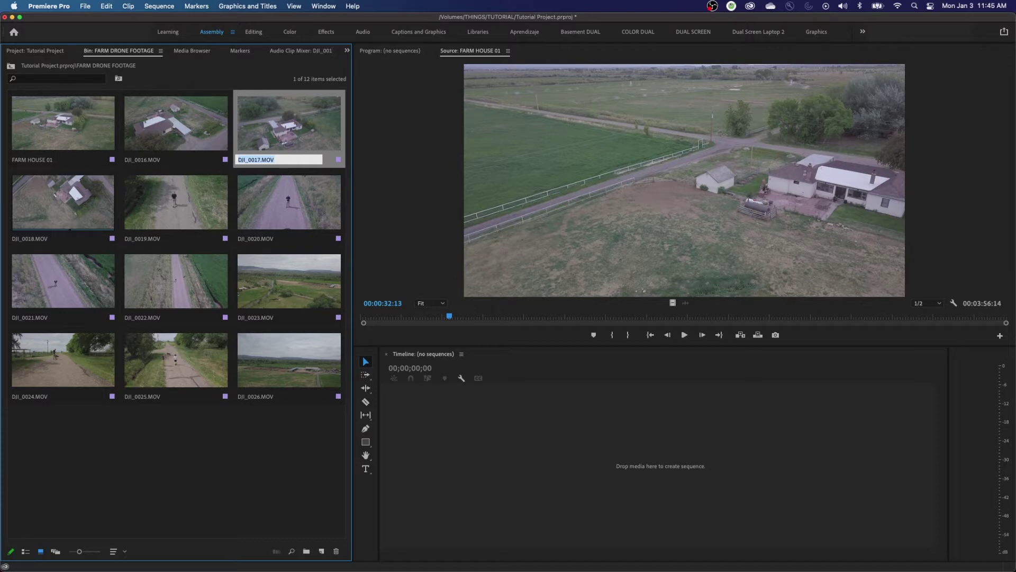
key("super+v")
key("Tab")
key("Left")
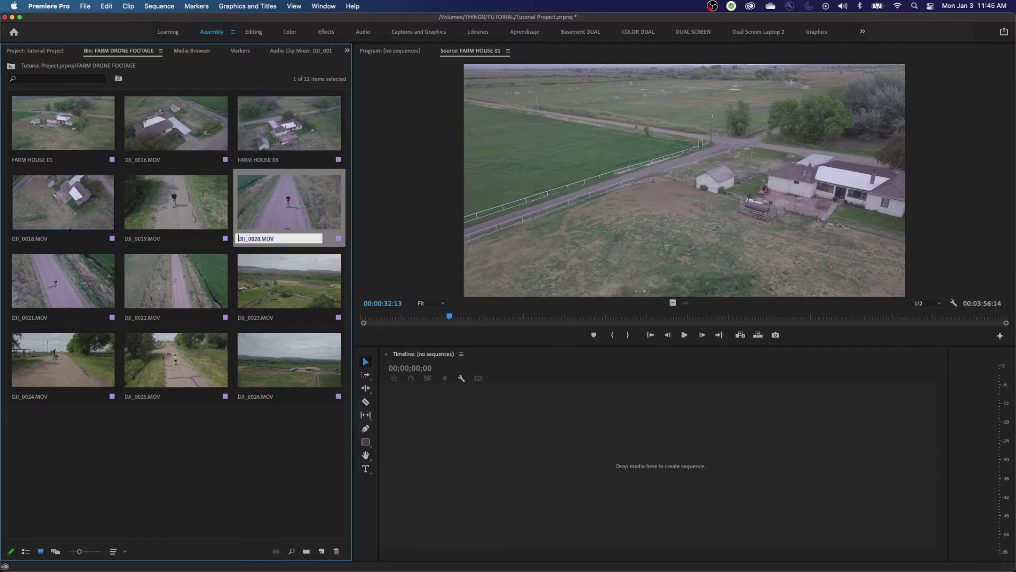
key("Escape")
Step: Rename the clip DJI_0018.MOV as FARM HOUSE 04, reusing the copied name
key("Left")
key("Left")
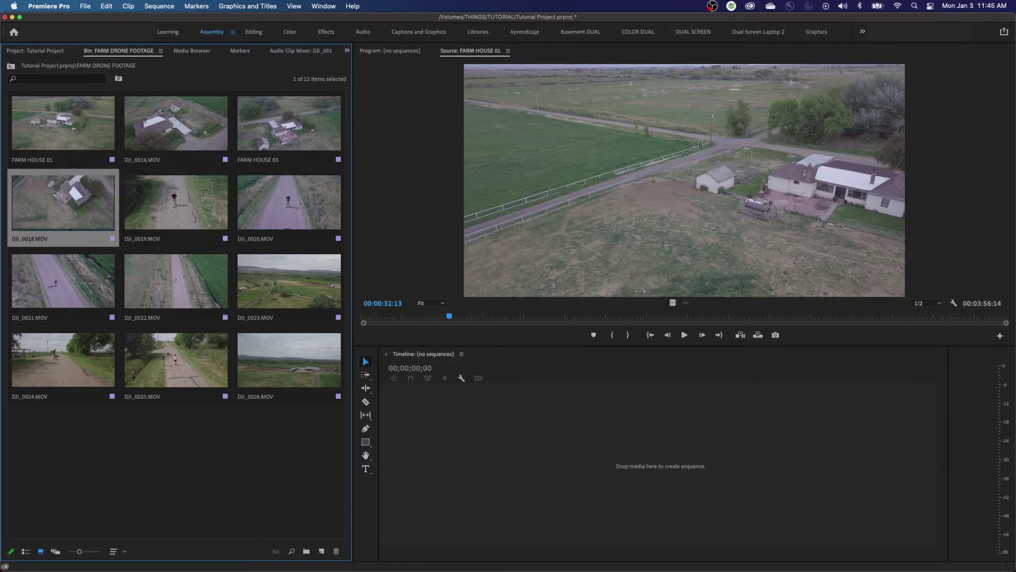
key("Return")
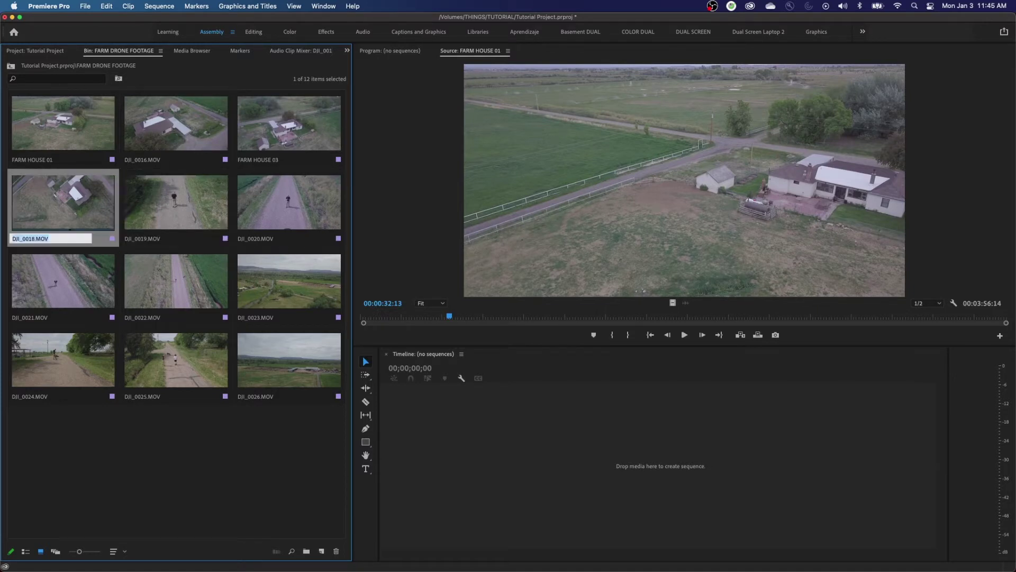
key("super+v")
key("Return")
Step: Rename the clip DJI_0019.MOV as FOLLOW PERSON 01
key("Right")
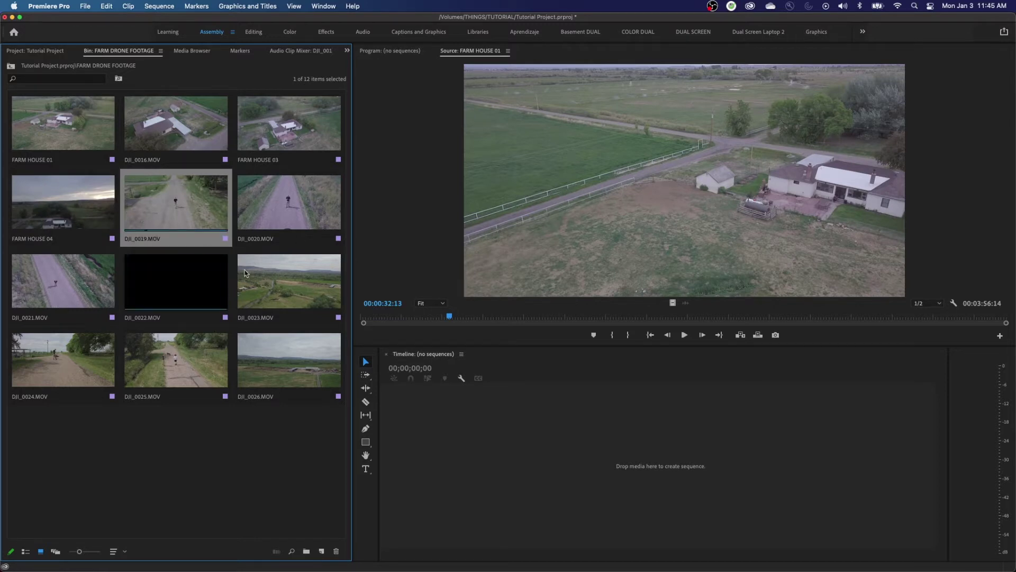
key("Return")
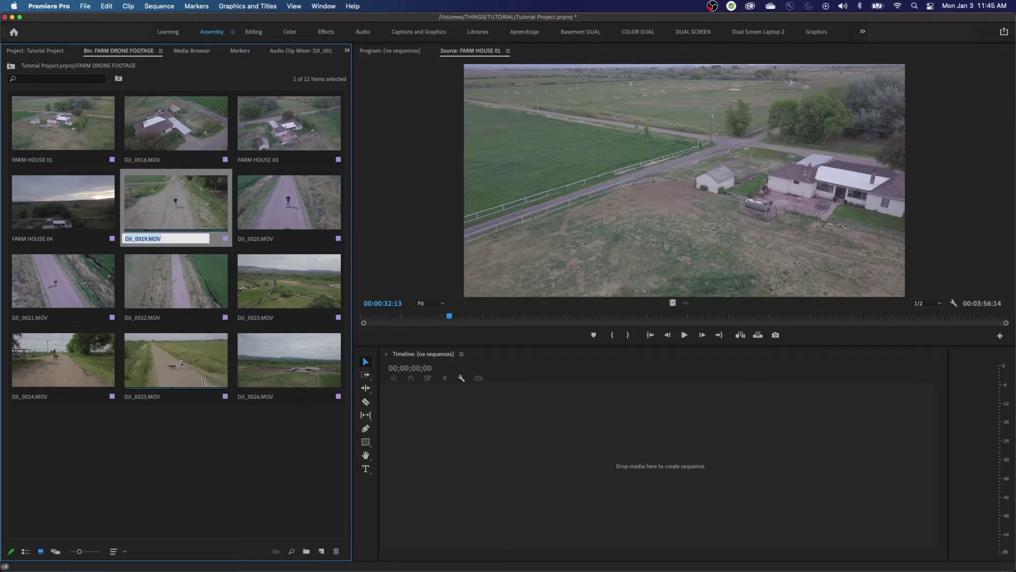
type("FOLLOW PERSON 01")
key("Return")
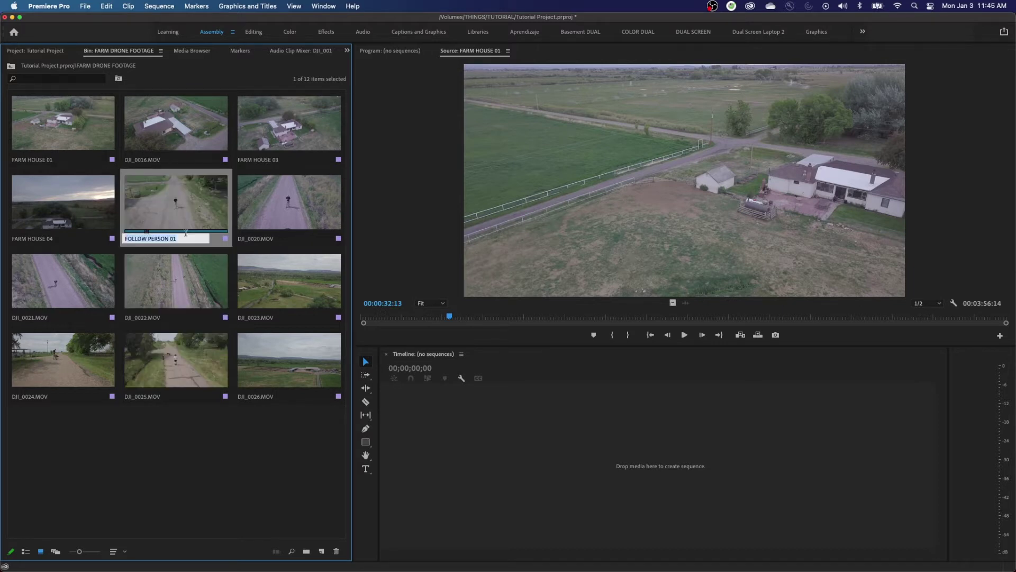
Step: Rename the clip DJI_0020.MOV as FOLLOW PERSON 02
left_click(281, 215)
key("Return")
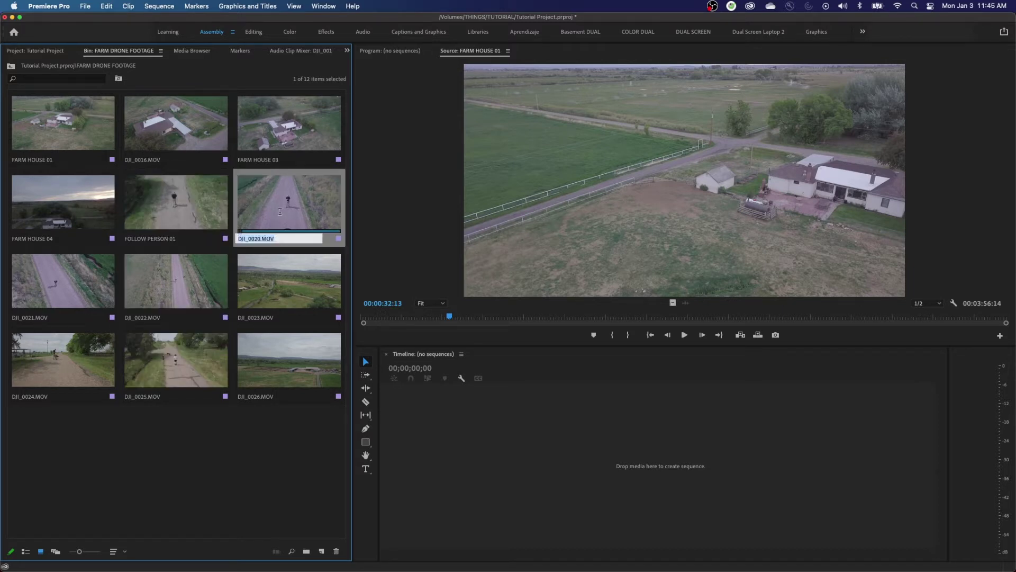
type("FOLLOW PERSON 01")
key("Tab")
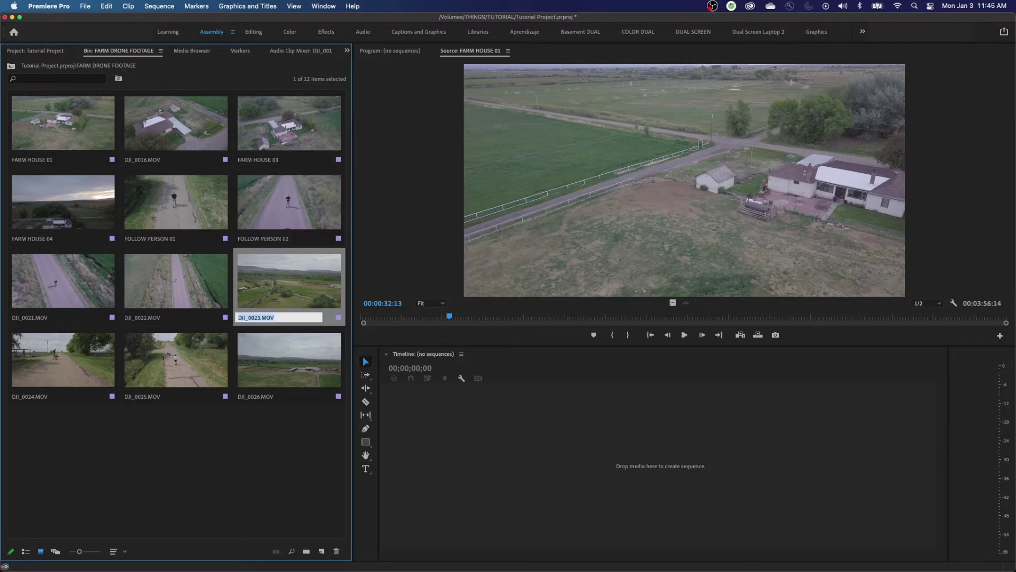
left_click(40, 280)
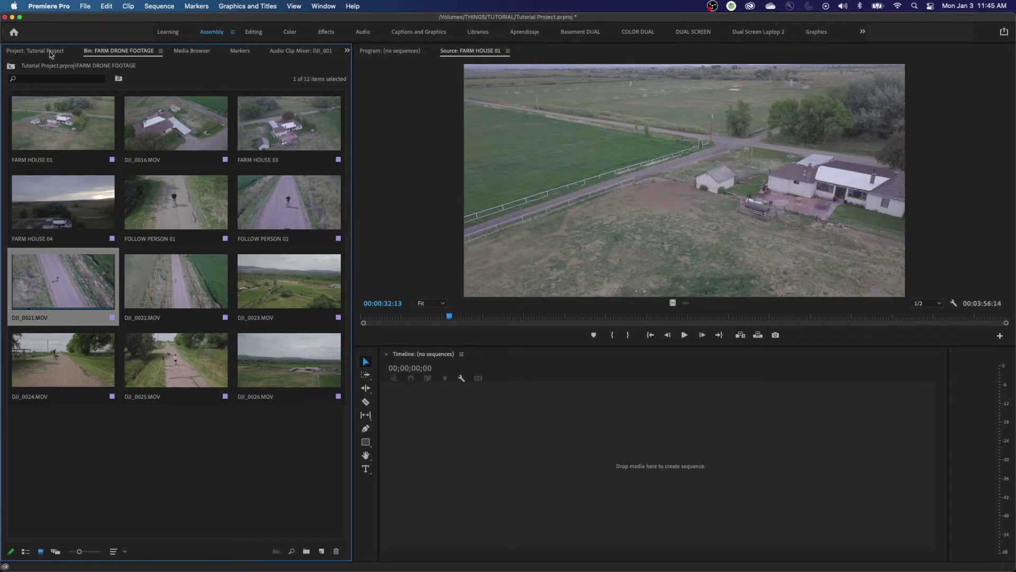
Step: Return to the main project bin list and collapse the FARM DRONE FOOTAGE bin
left_click(50, 53)
left_click(27, 117)
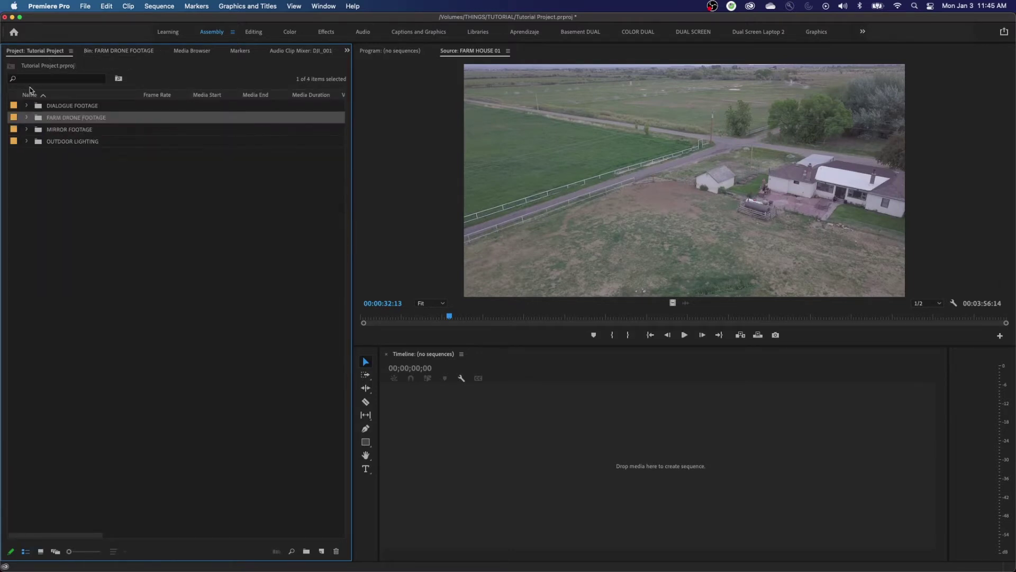
Step: Search the project for "farm" and look through the contents of the FARM DRONE FOOTAGE bin
left_click(75, 174)
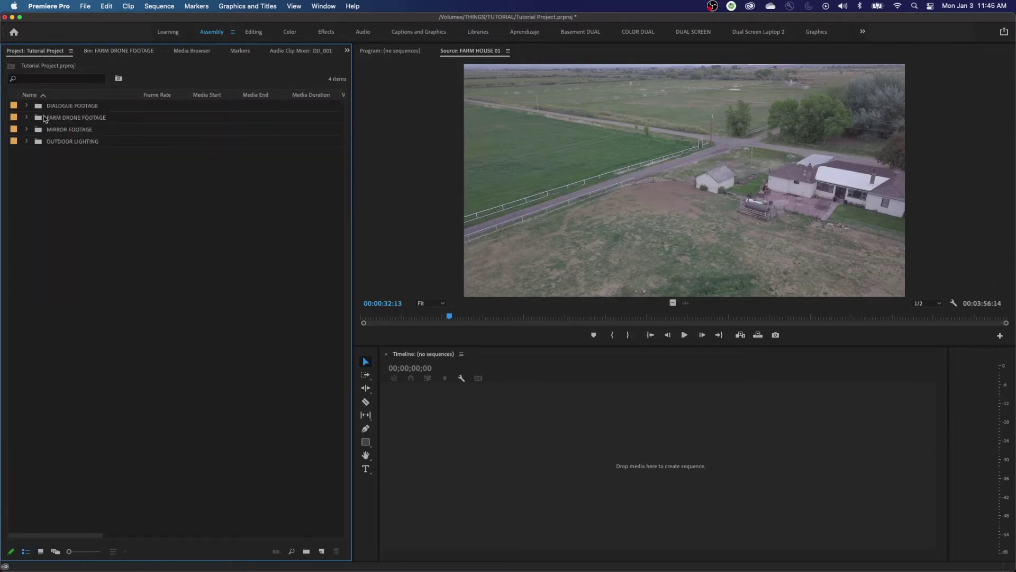
left_click(29, 79)
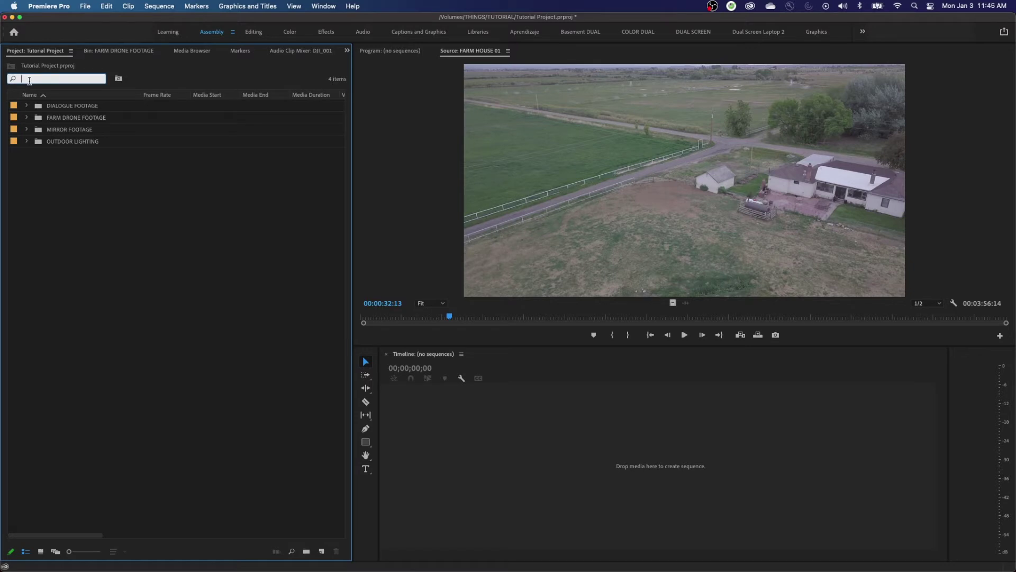
type("farm")
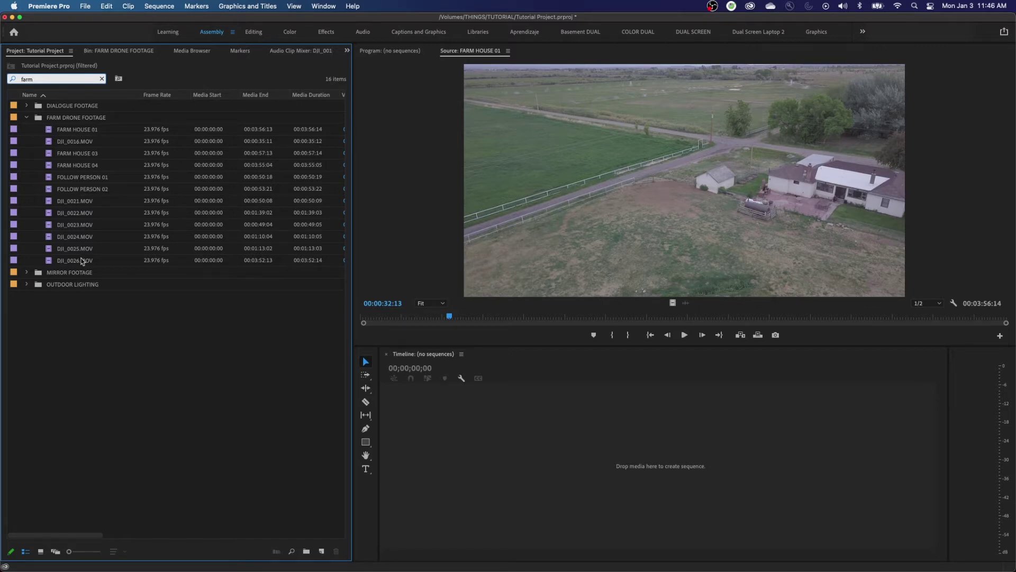
left_click(57, 118)
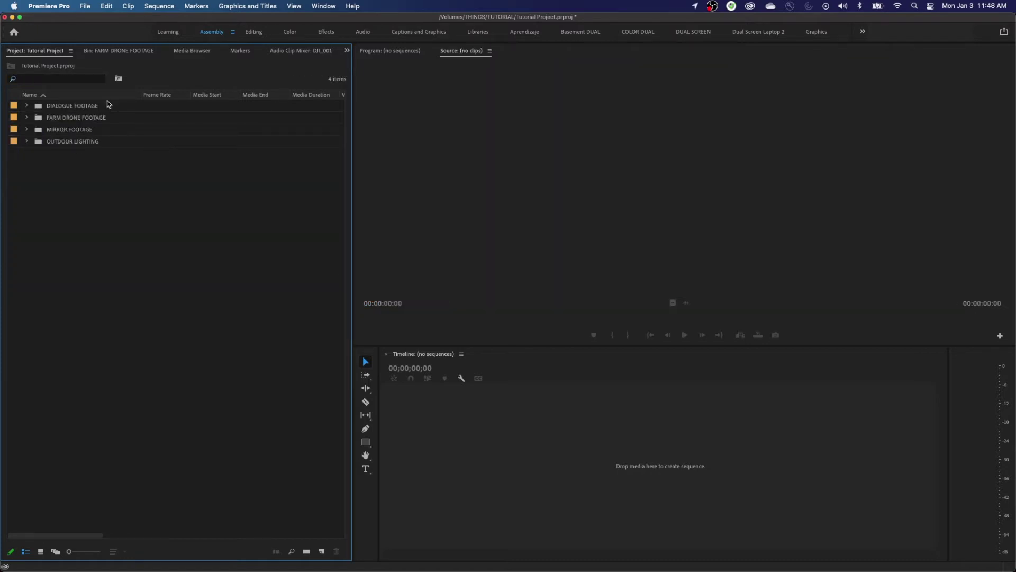
left_click(26, 118)
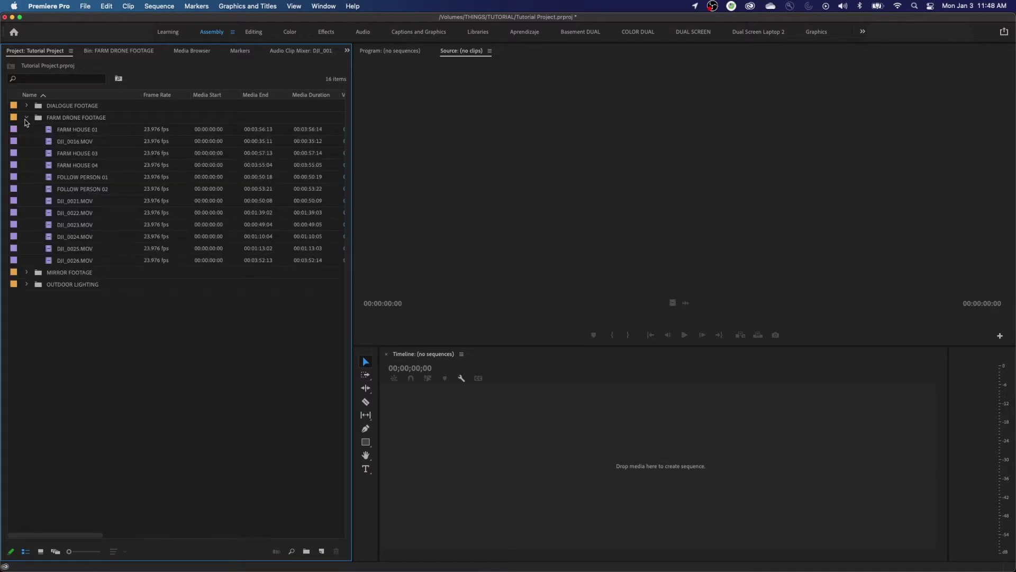
left_click(26, 118)
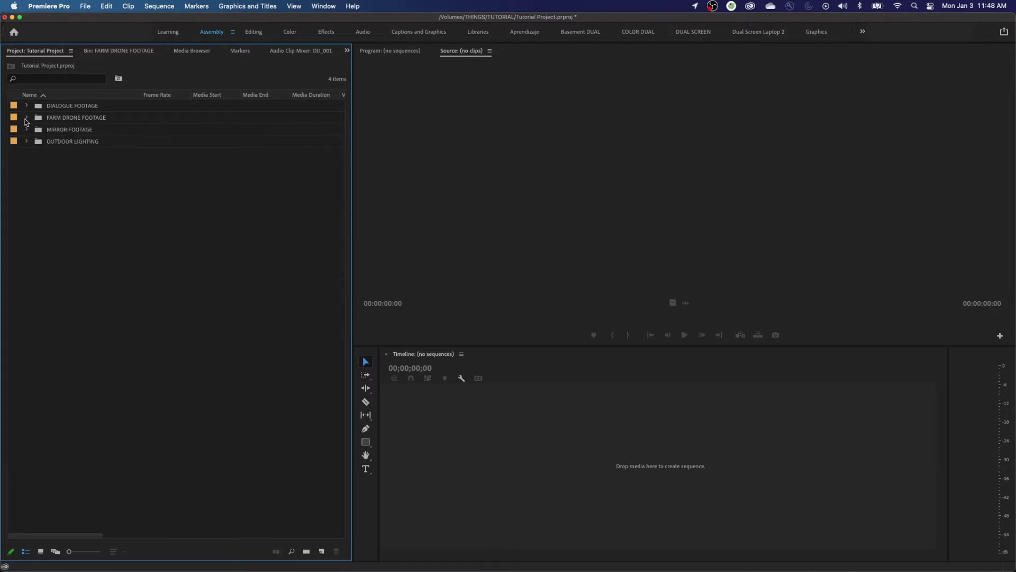
Step: Create a search bin that finds "farm house" in the Name metadata, keeping the And operator
left_click(120, 80)
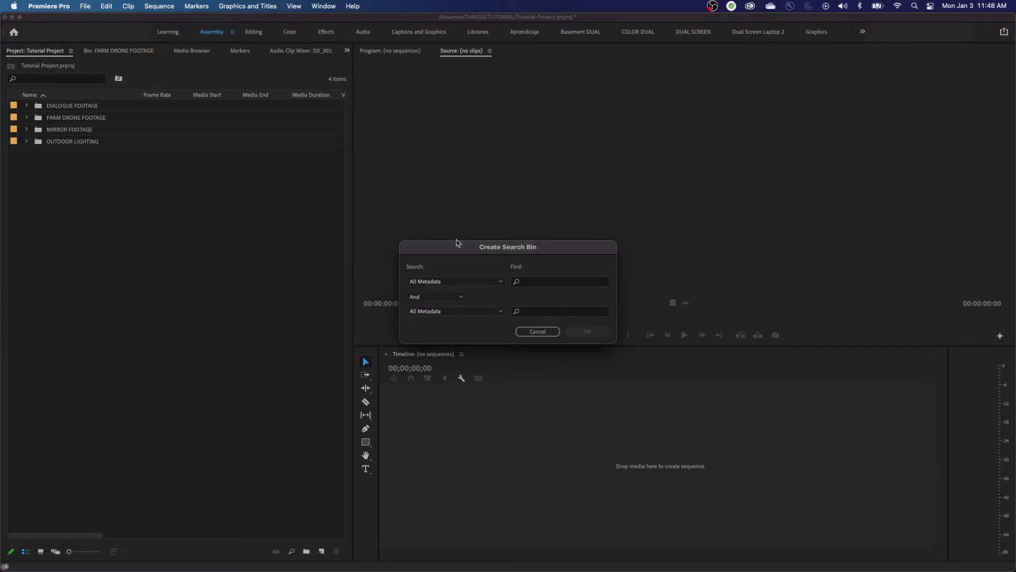
left_click(454, 281)
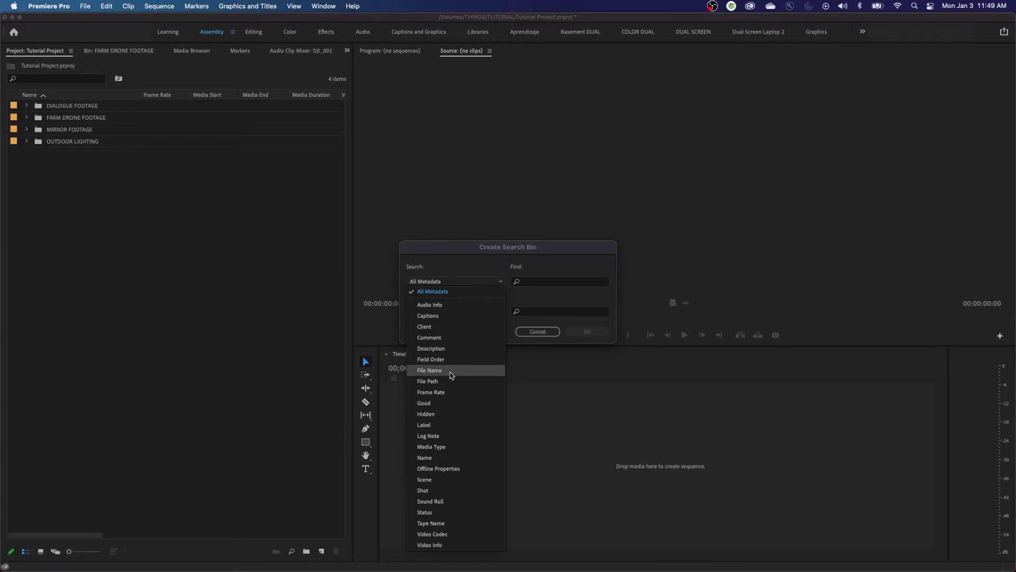
left_click(423, 457)
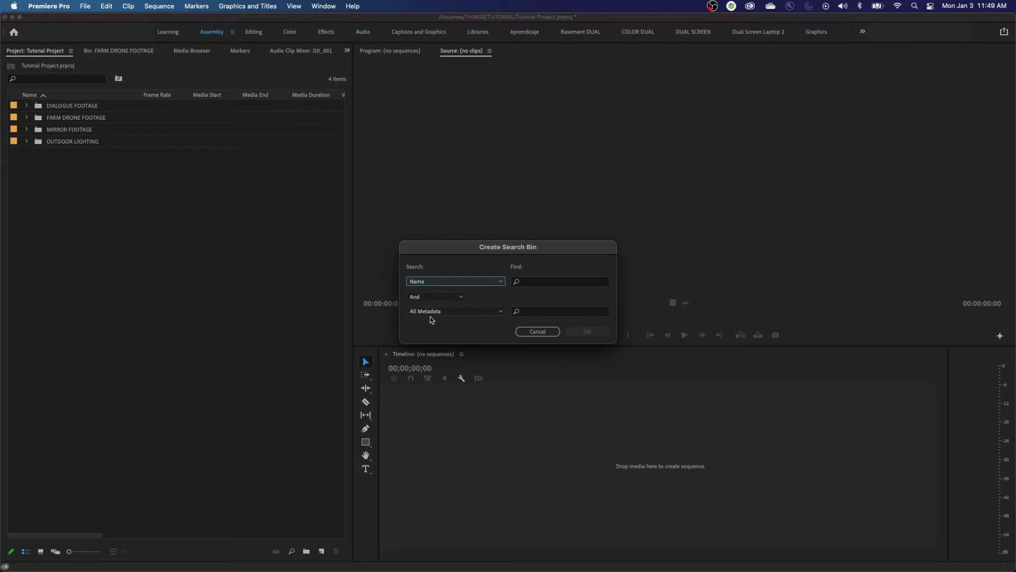
left_click(434, 296)
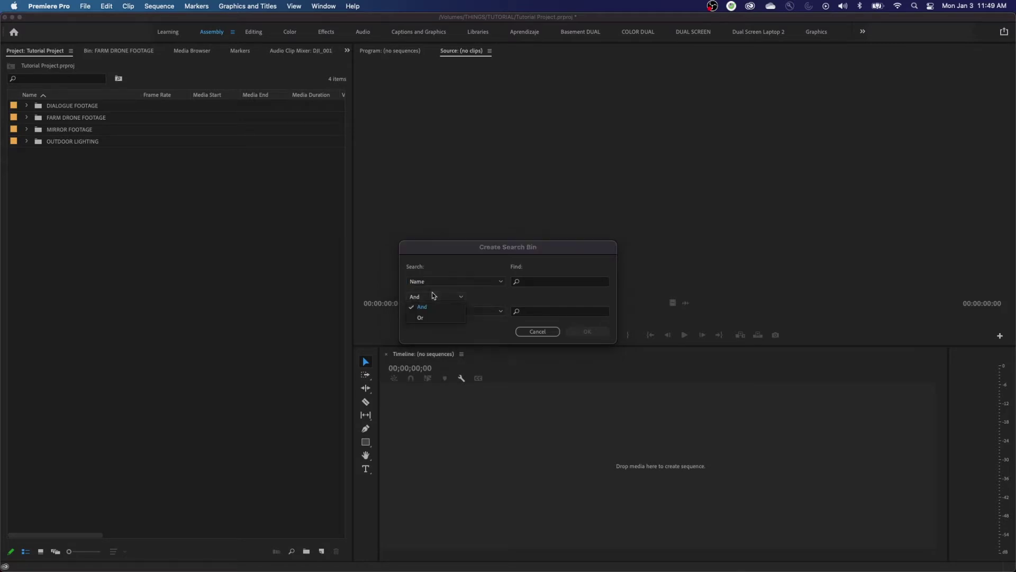
left_click(422, 306)
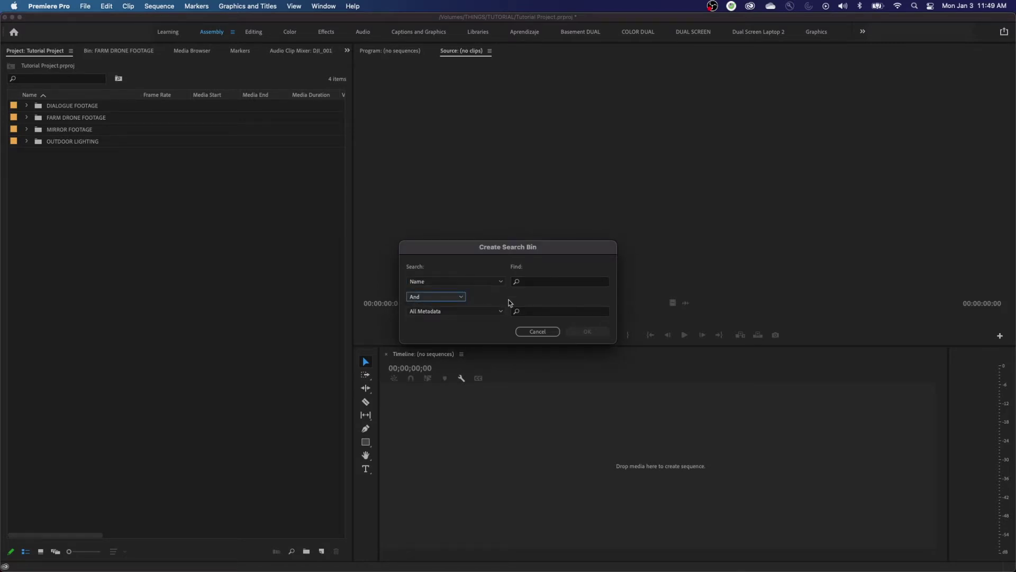
left_click(528, 281)
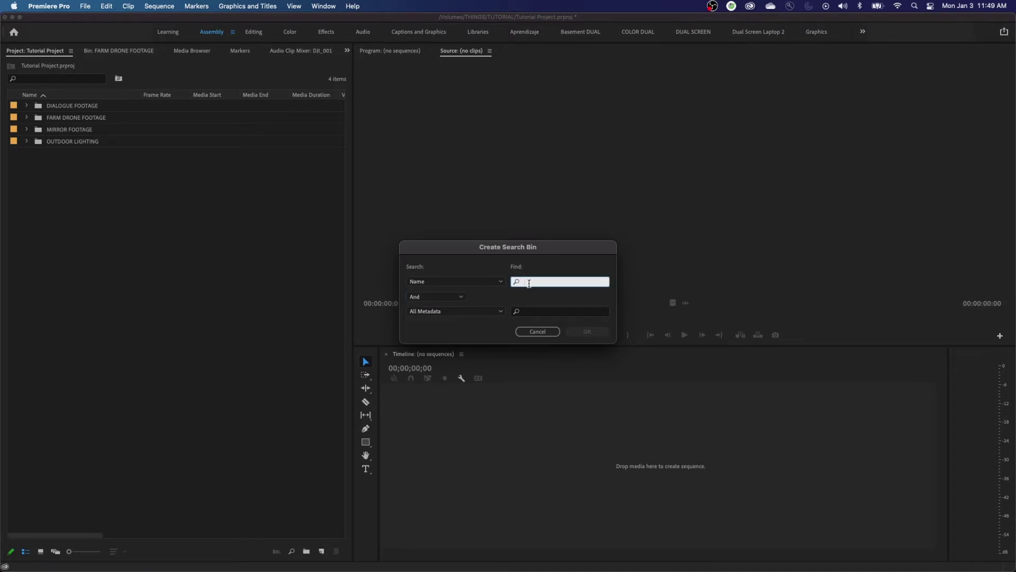
type("t")
left_click(586, 332)
Step: Expand the farm house search bin and examine which clips it collects
left_click(27, 142)
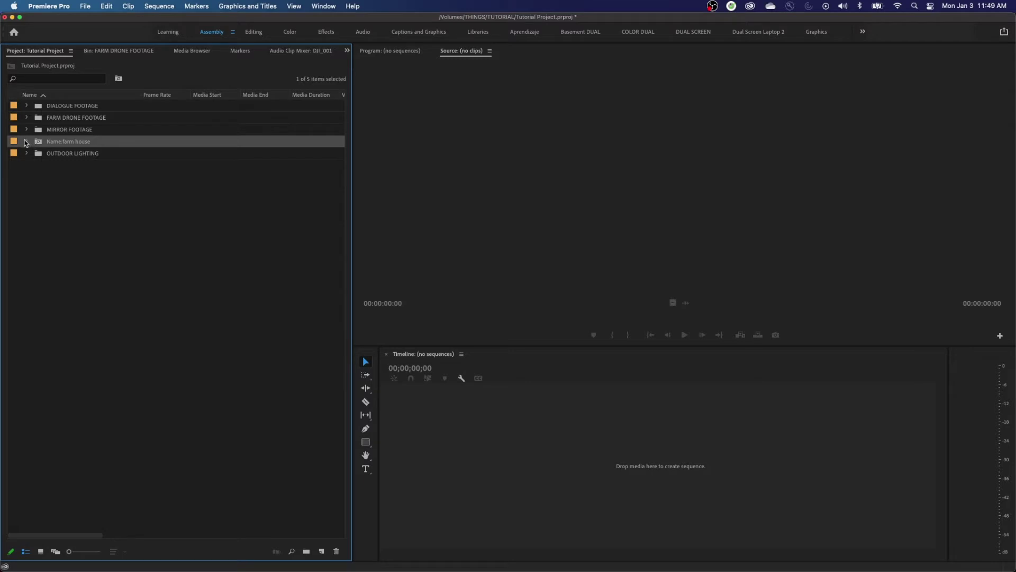
left_click(26, 141)
left_click(72, 156)
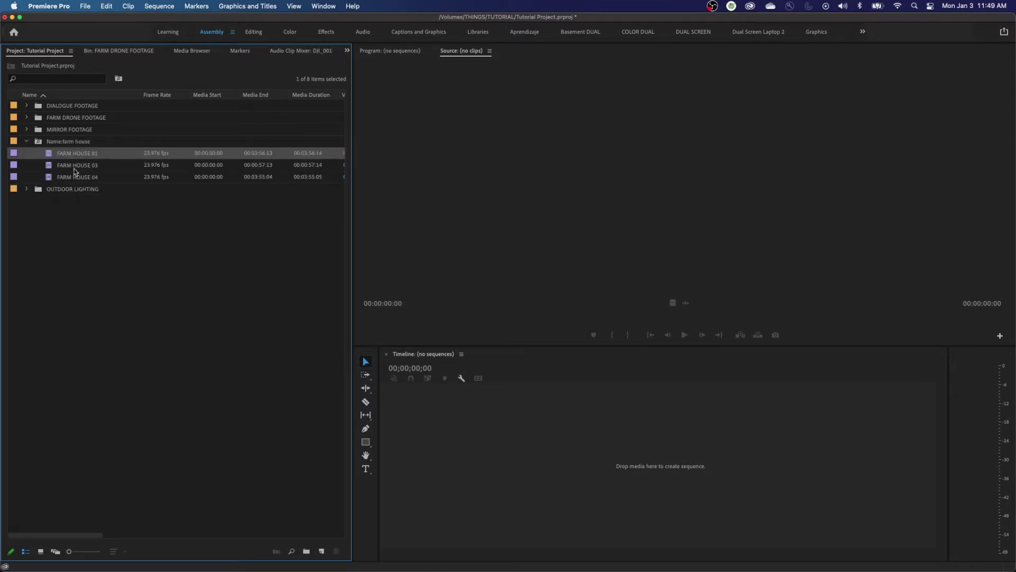
left_click(74, 169)
left_click(78, 178)
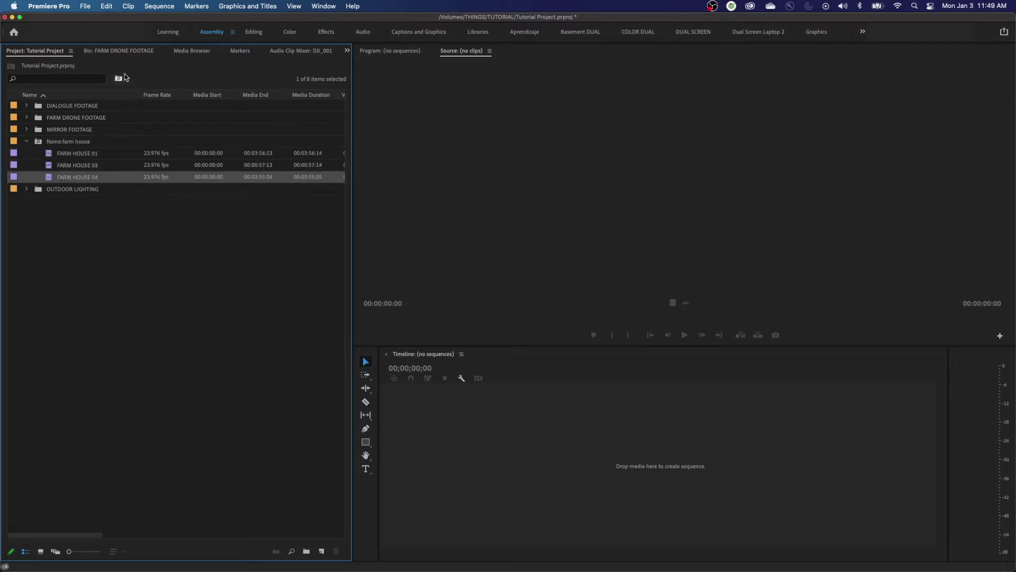
left_click(106, 141)
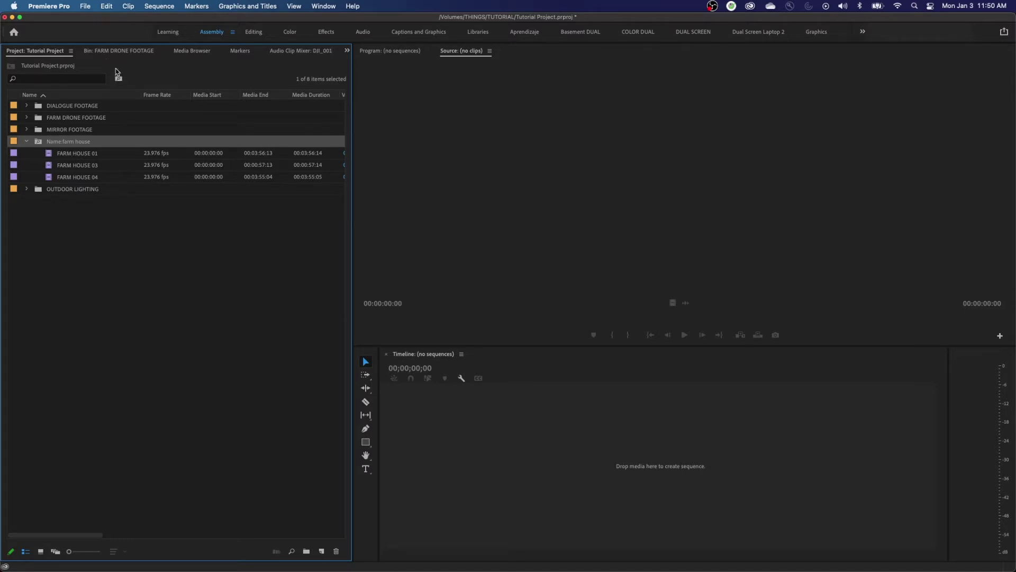
Step: In the FARM DRONE FOOTAGE bin, rename the clip DJI_0016.MOV as FARM HOUSE 02
left_click(126, 51)
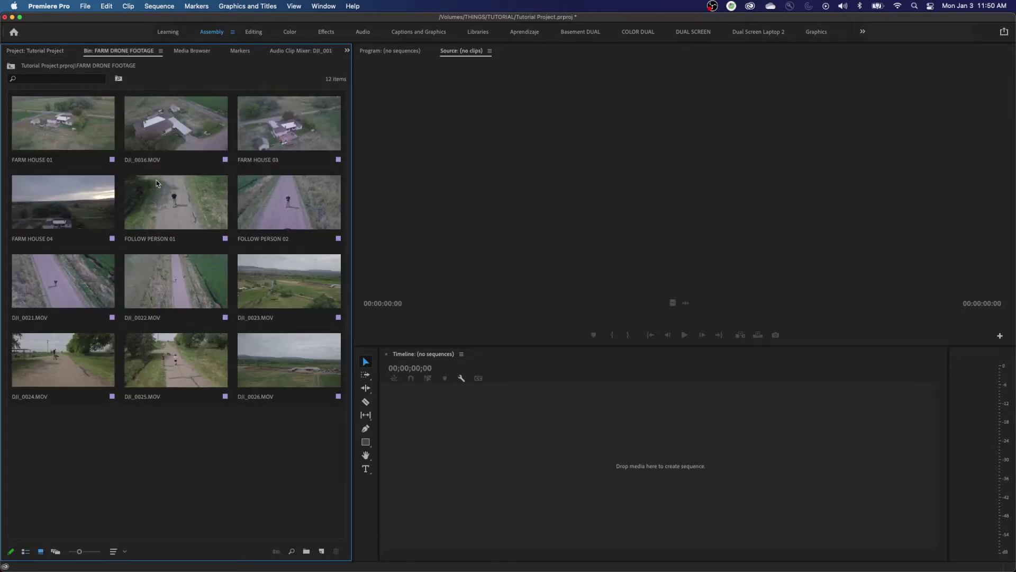
left_click(175, 154)
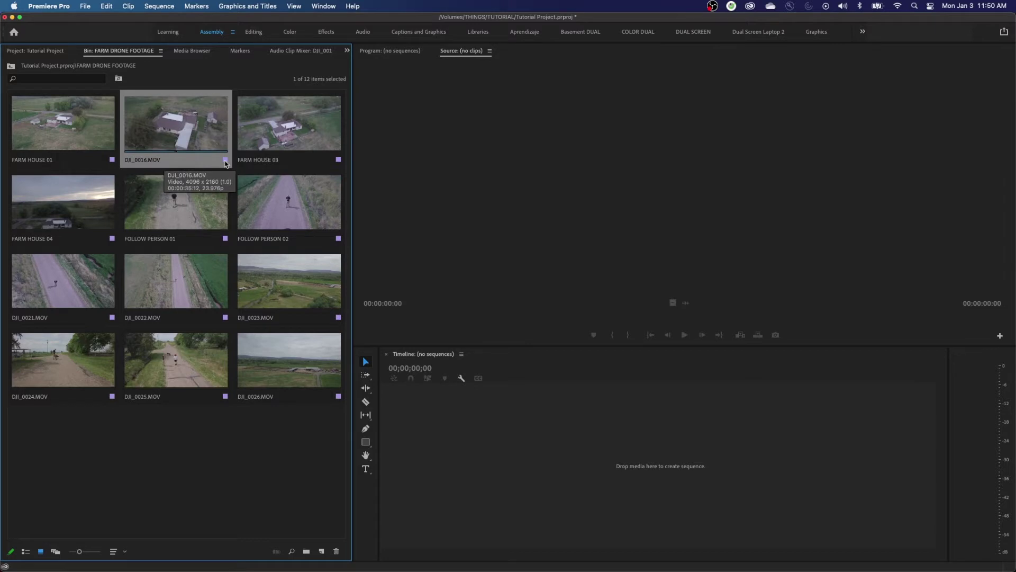
key("Return")
type("FAR")
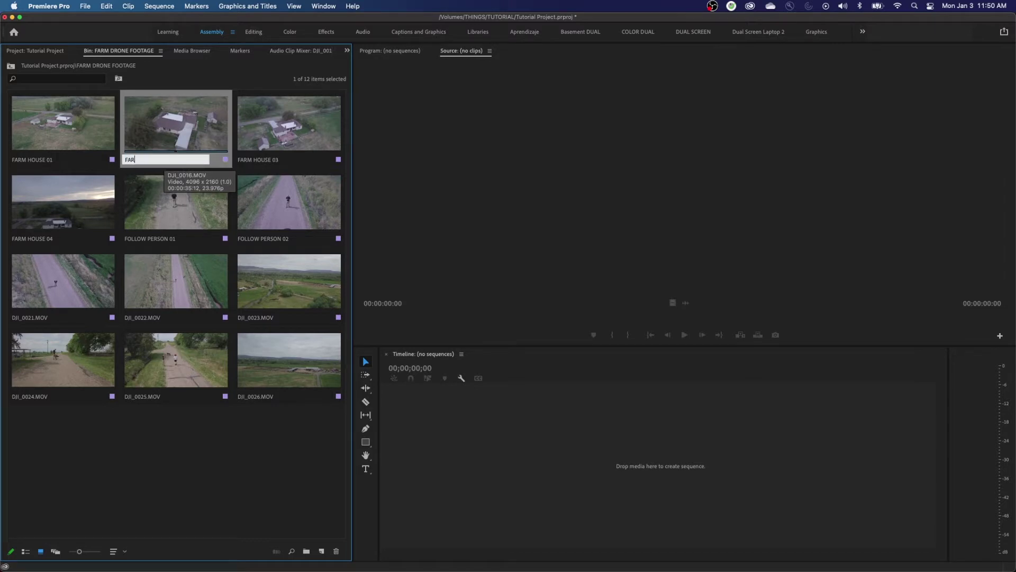
type("M HOUSE 02")
key("Tab")
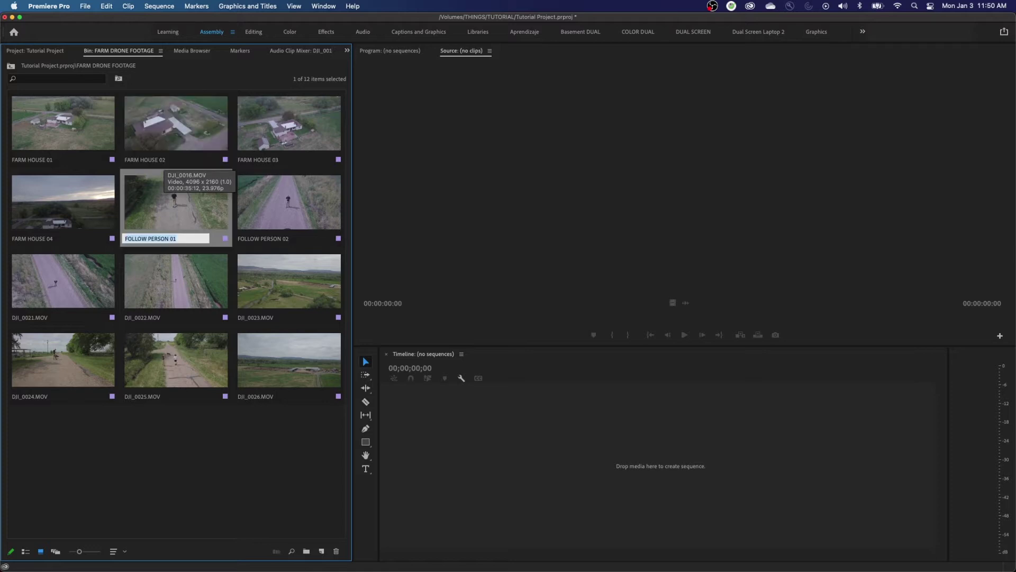
left_click(261, 481)
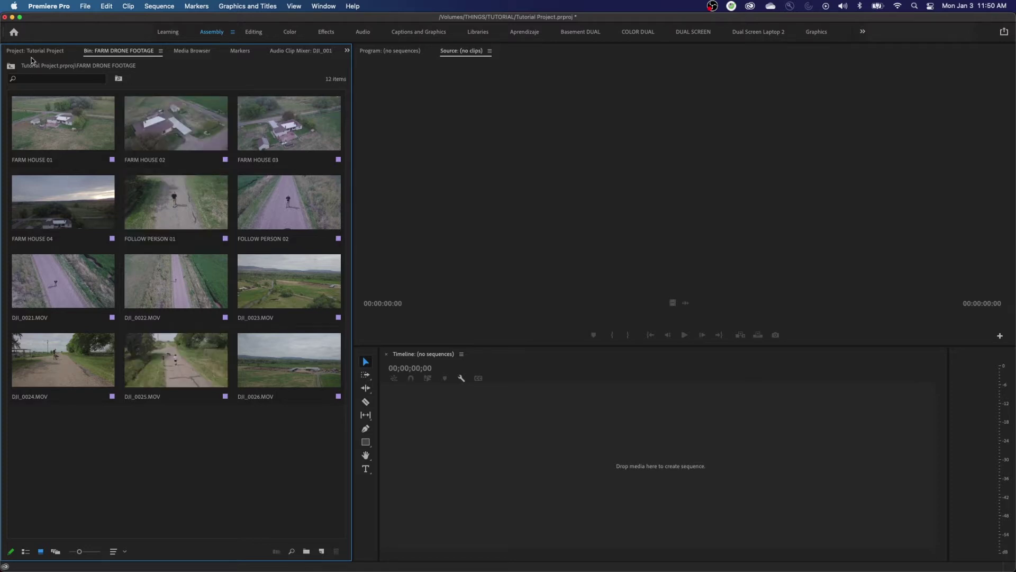
Step: Return to the main project list and check the clips gathered in the farm house search bin
left_click(35, 50)
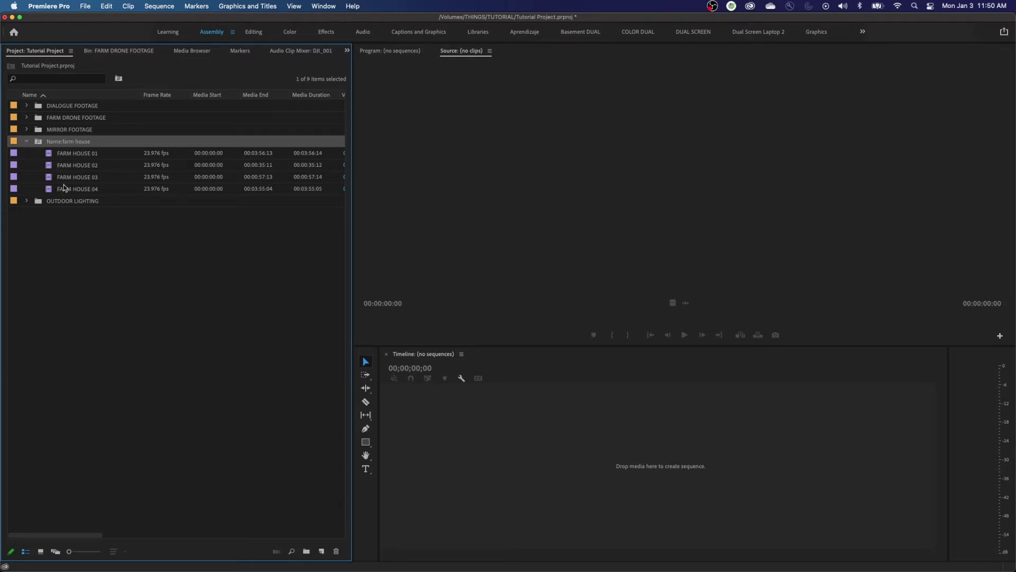
left_click(26, 142)
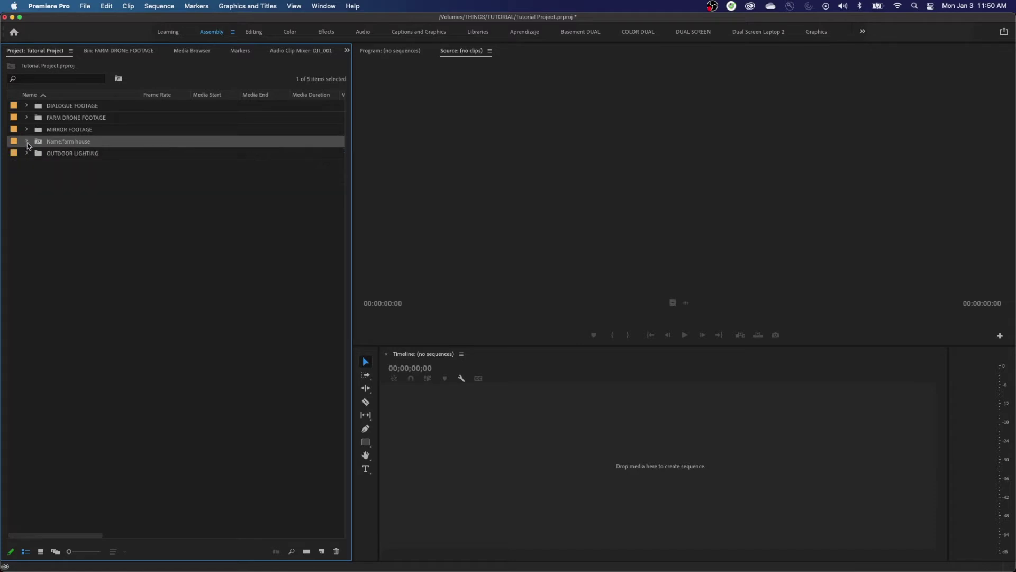
left_click(27, 142)
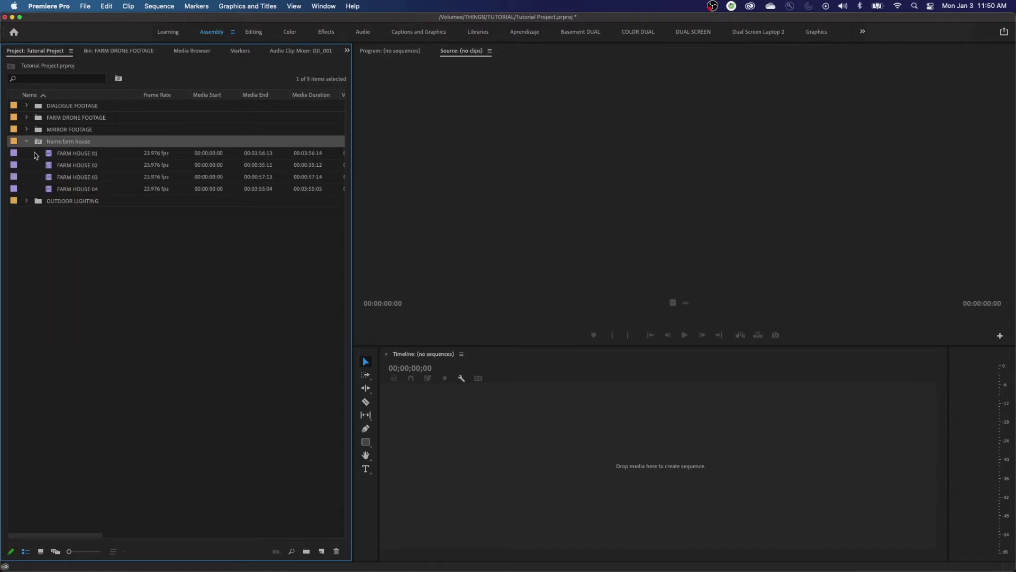
Step: Reveal the original of the FARM HOUSE 01 clip listed in the search bin
right_click(68, 156)
key("Escape")
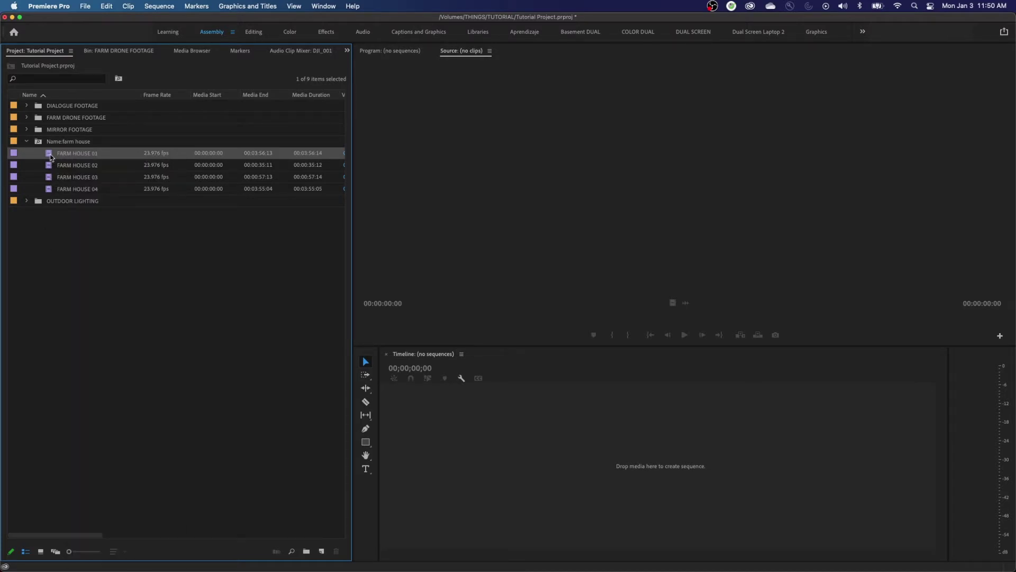
right_click(51, 157)
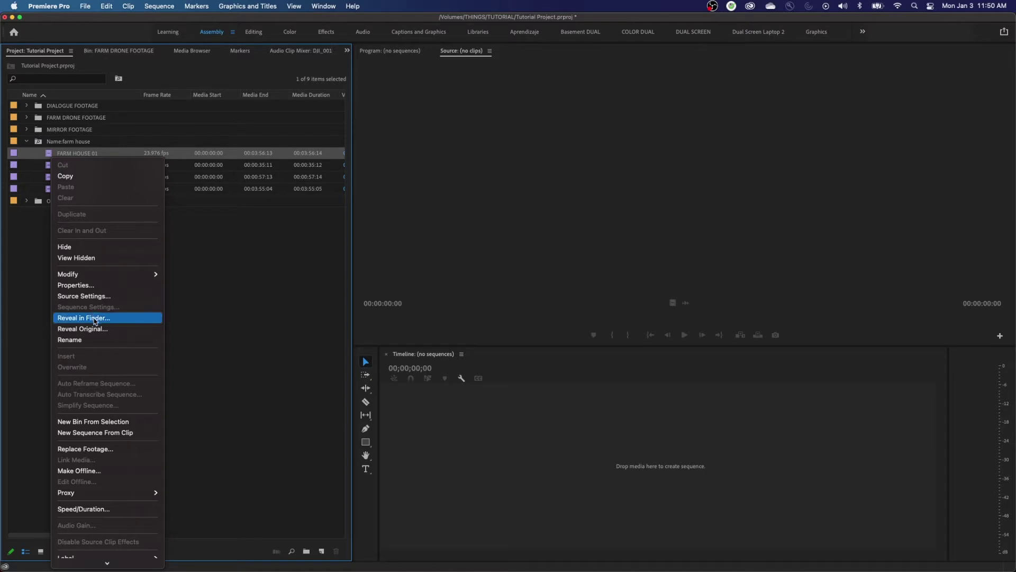
left_click(95, 329)
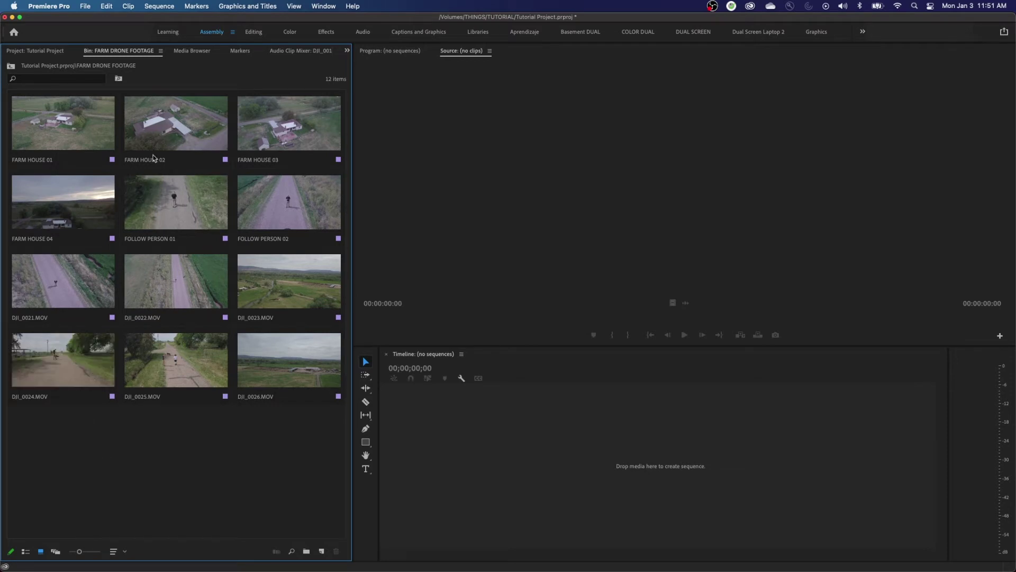
Step: Return to the main project list and create a new bin named SEARCH FOLDERS
key("shift+1")
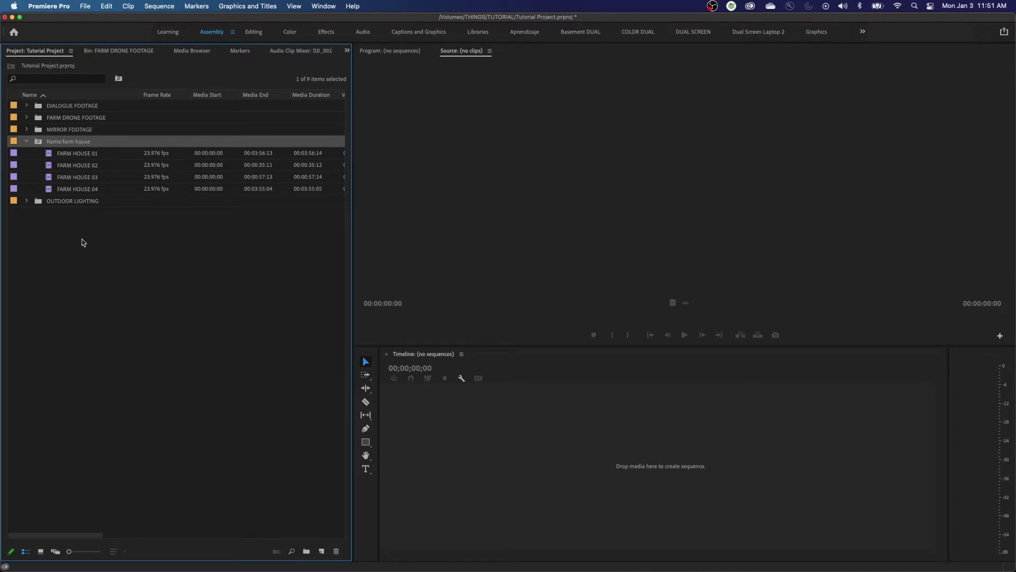
right_click(58, 286)
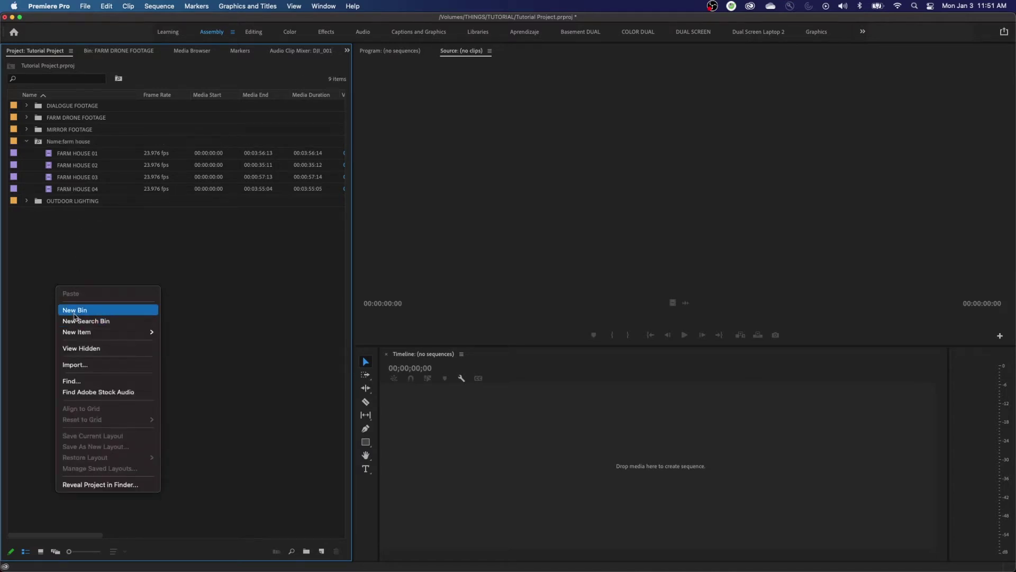
left_click(94, 307)
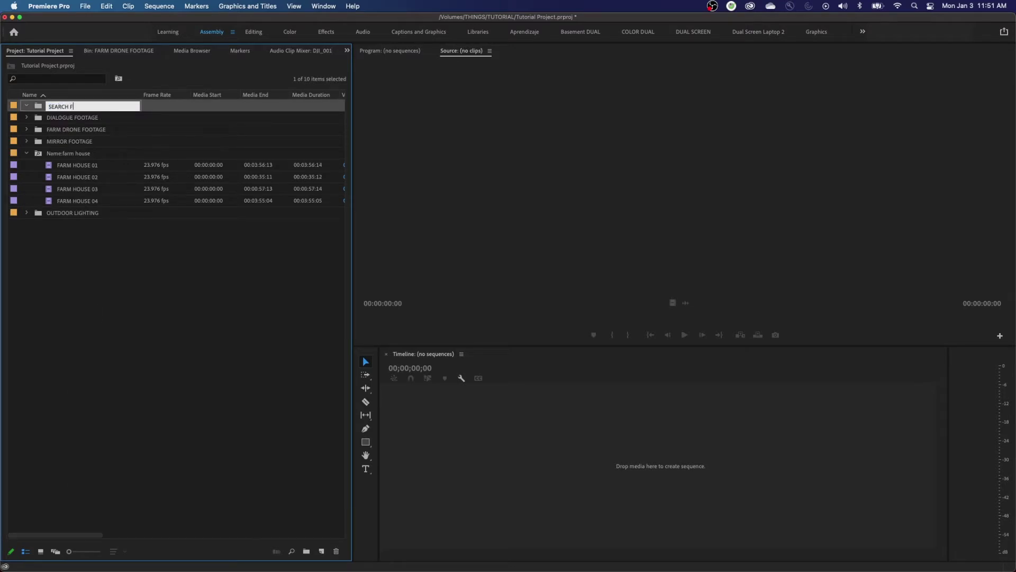
key("shift+Tab")
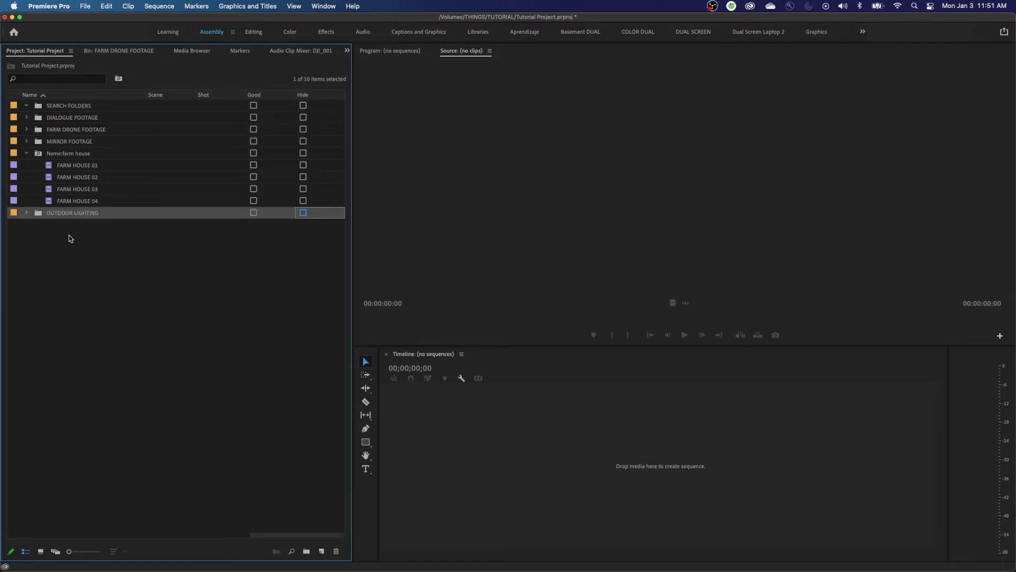
left_click(44, 233)
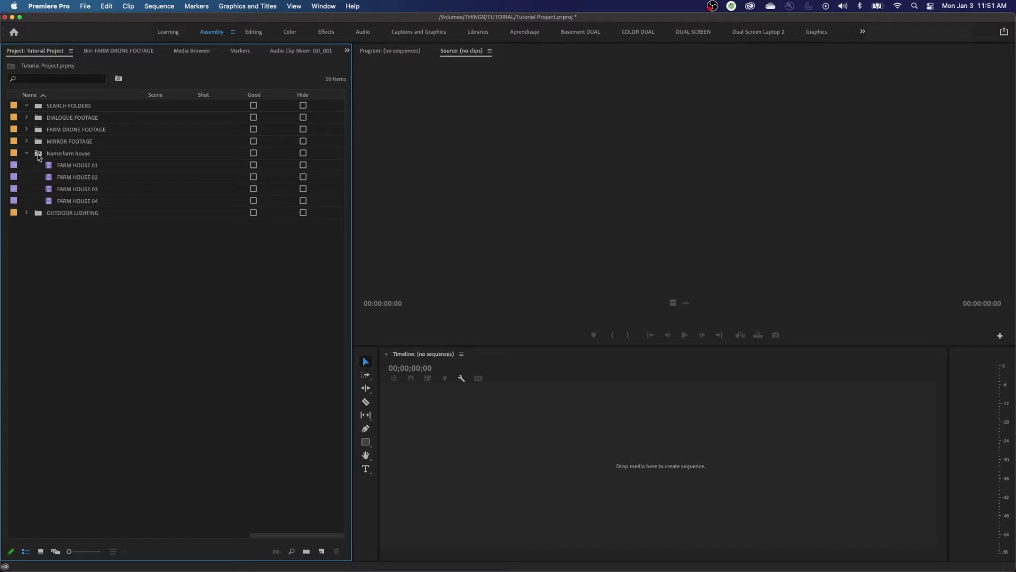
Step: Move the farm house search bin into the SEARCH FOLDERS bin and collapse both bins
left_click_drag(38, 158, 38, 107)
left_click(26, 106)
left_click(26, 106)
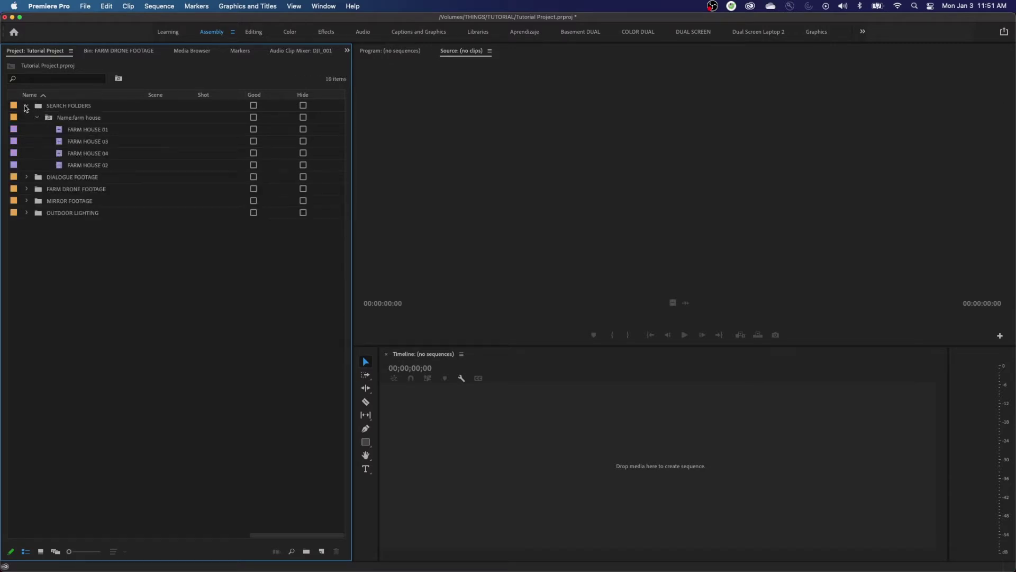
left_click(38, 117)
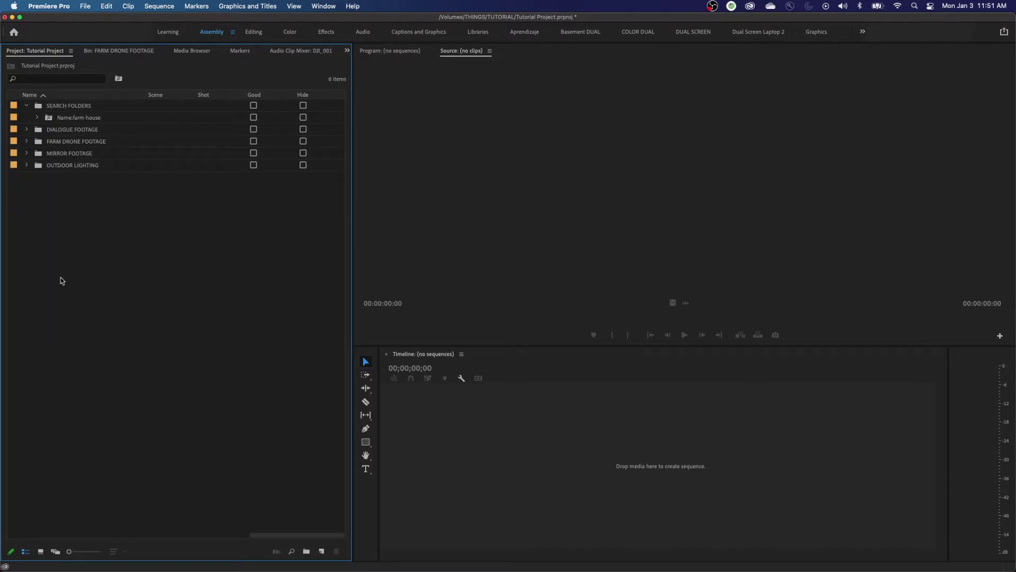
left_click(27, 106)
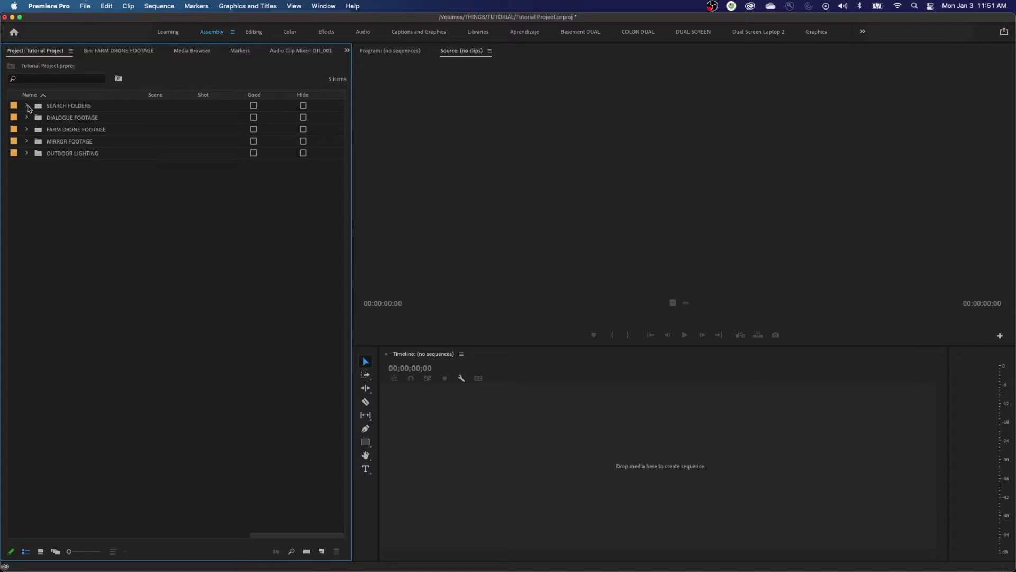
left_click(27, 106)
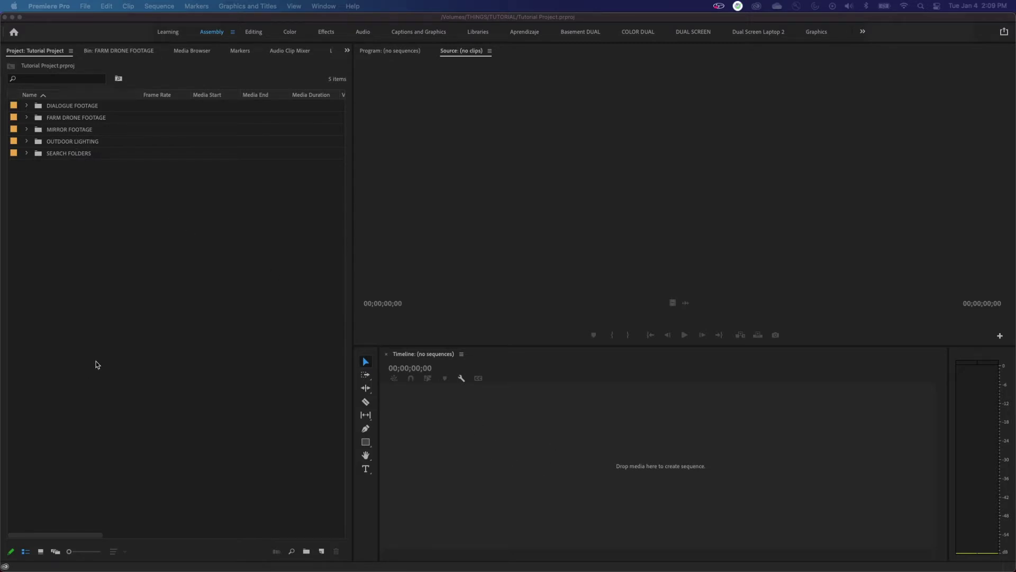
left_click(139, 263)
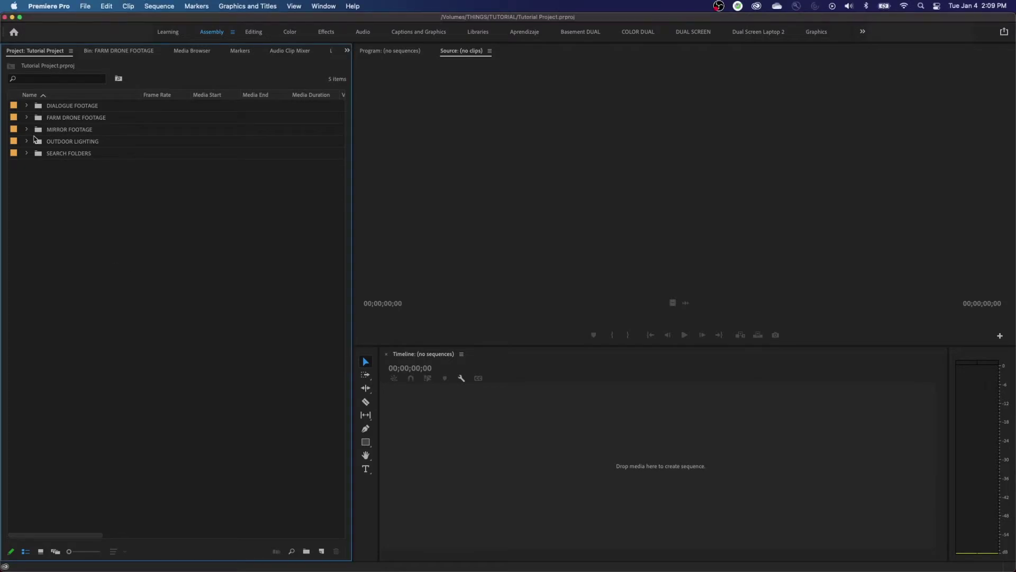
left_click(27, 106)
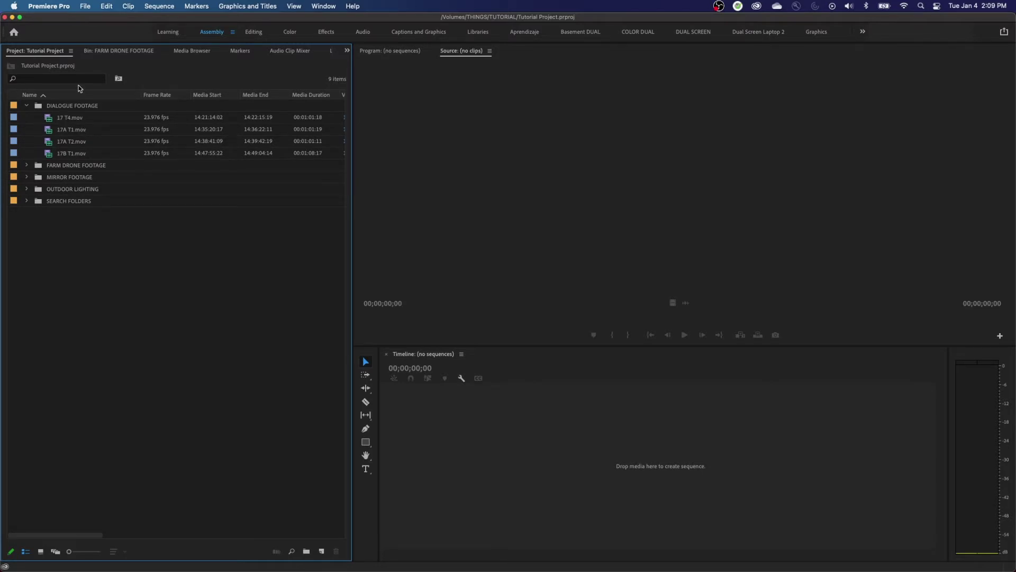
left_click(27, 106)
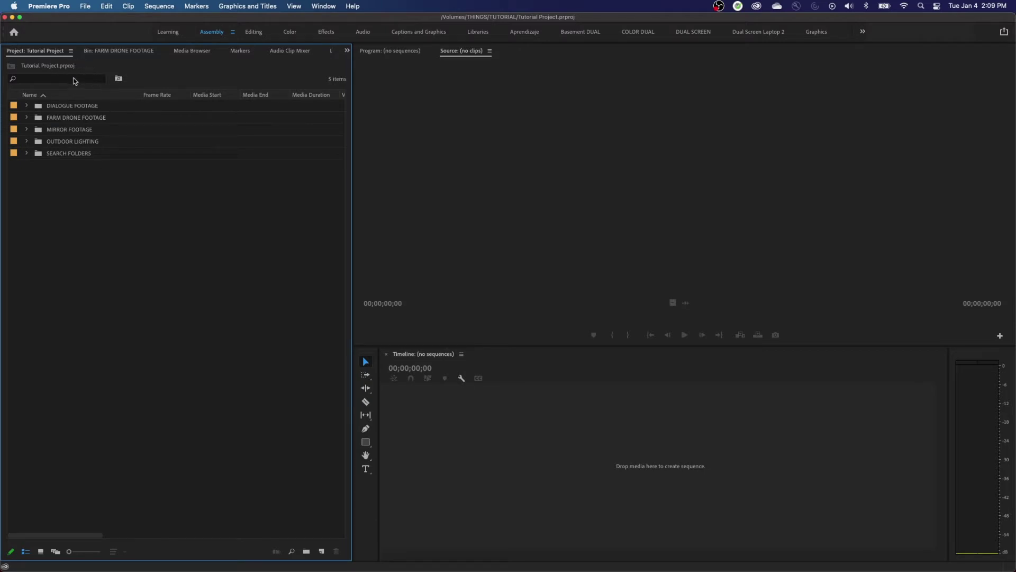
Step: Show the preview area for the project list and use it to view the details of 17 T4.mov in DIALOGUE FOOTAGE
left_click(70, 51)
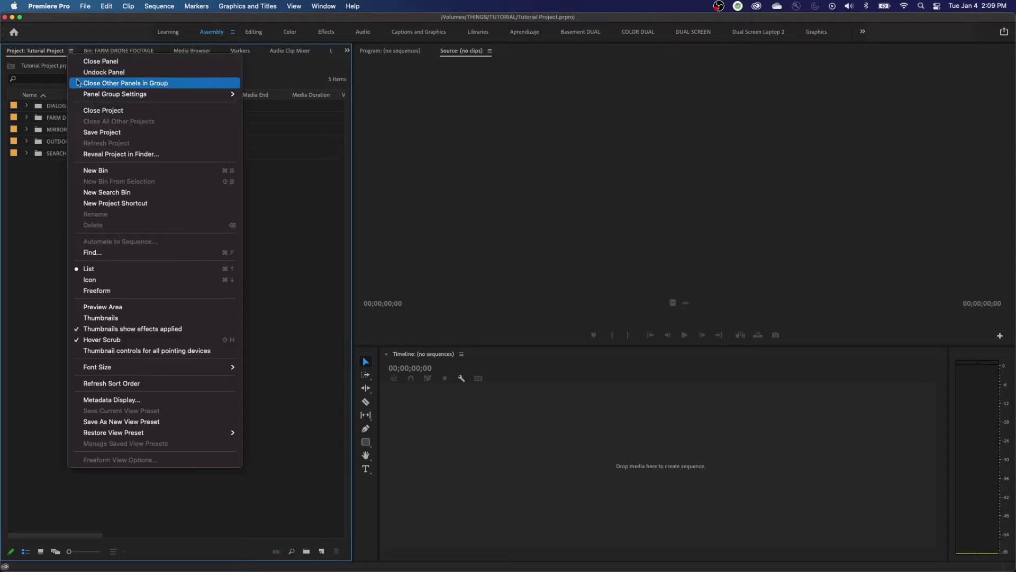
left_click(109, 309)
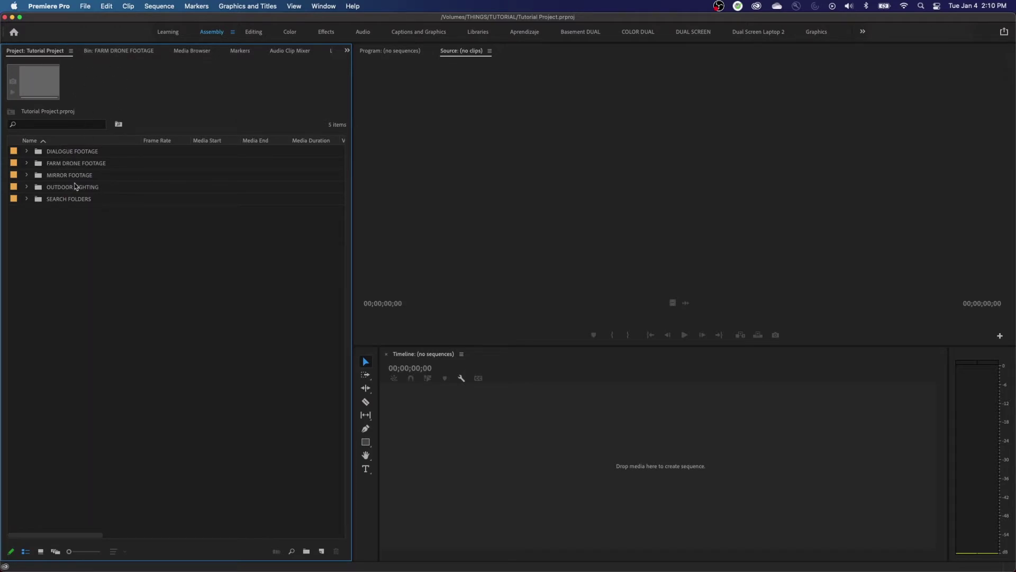
left_click(42, 153)
left_click(26, 152)
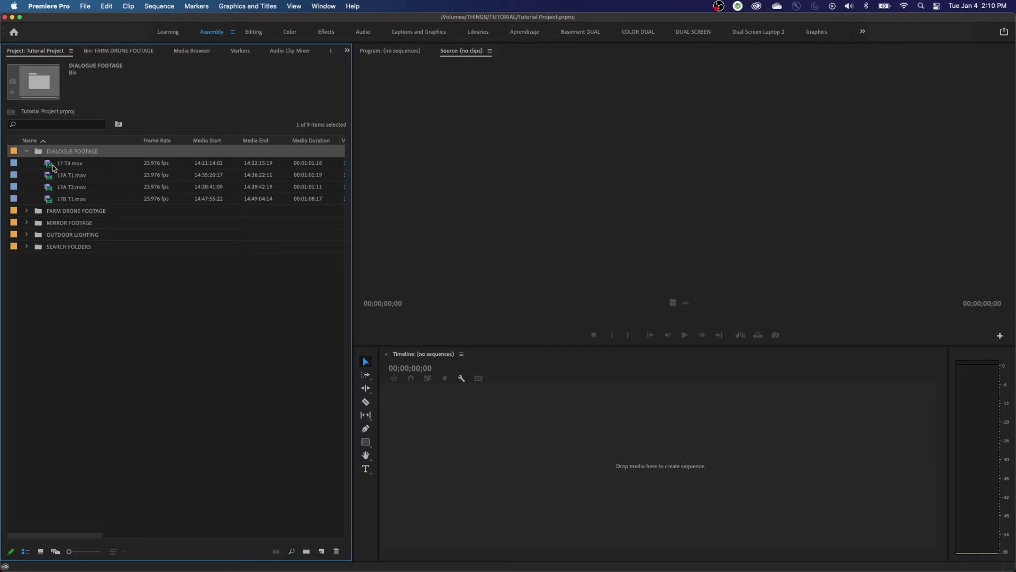
left_click(53, 165)
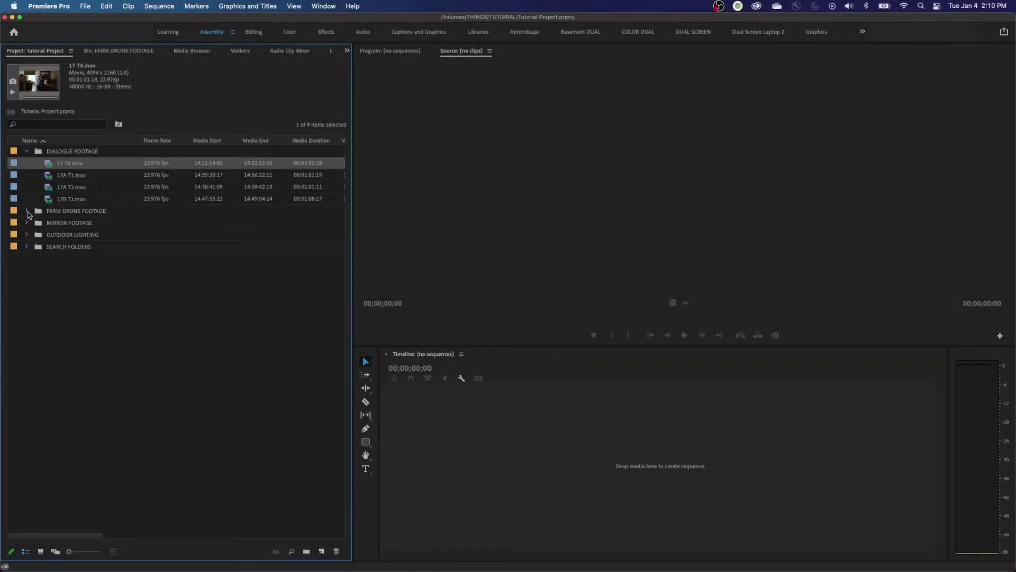
Step: Compare the preview details of DJI_0021.MOV, 17A T1.mov and S1 T2.mp4, then collapse the footage bins
left_click(27, 211)
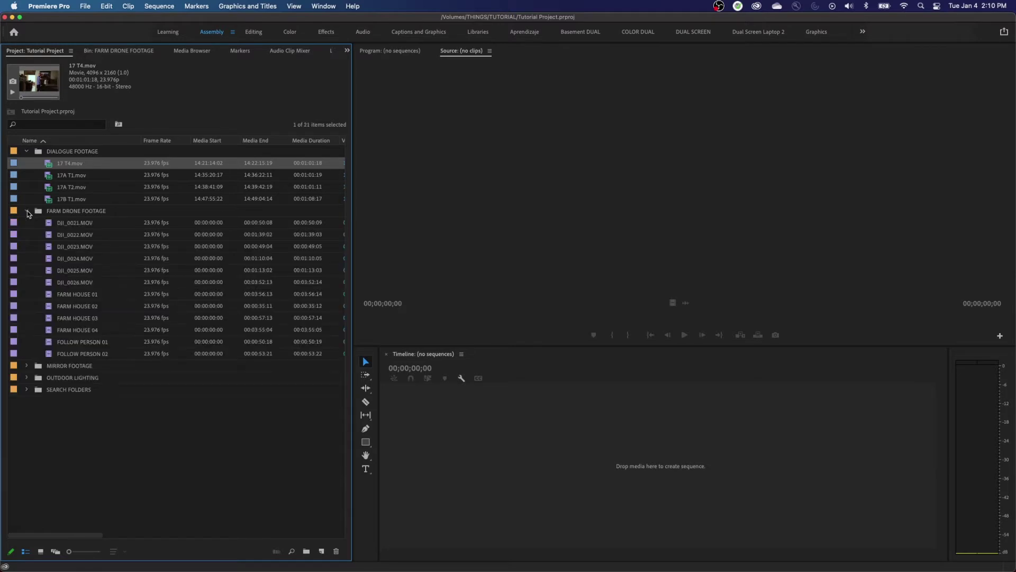
left_click(63, 225)
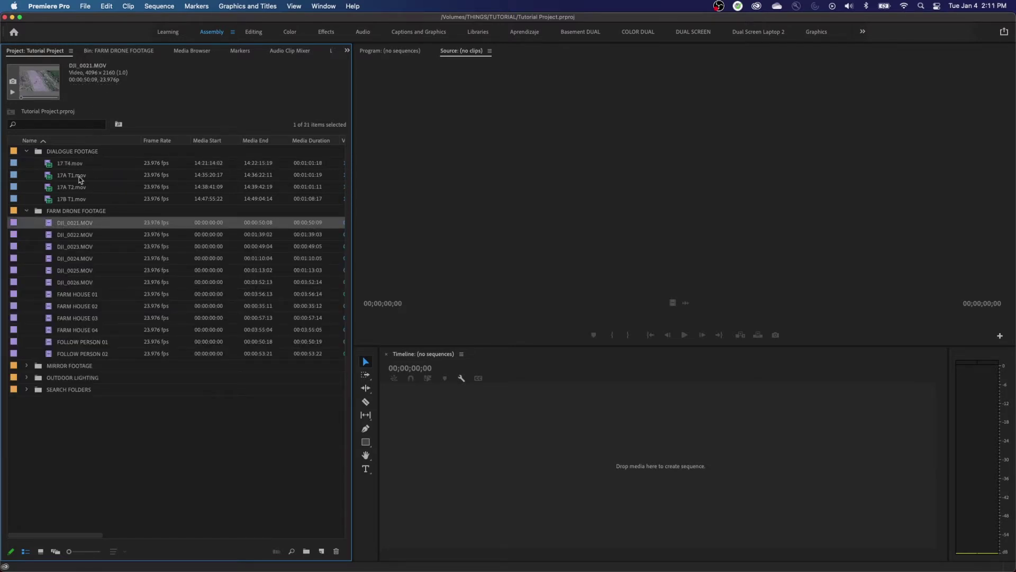
left_click(81, 177)
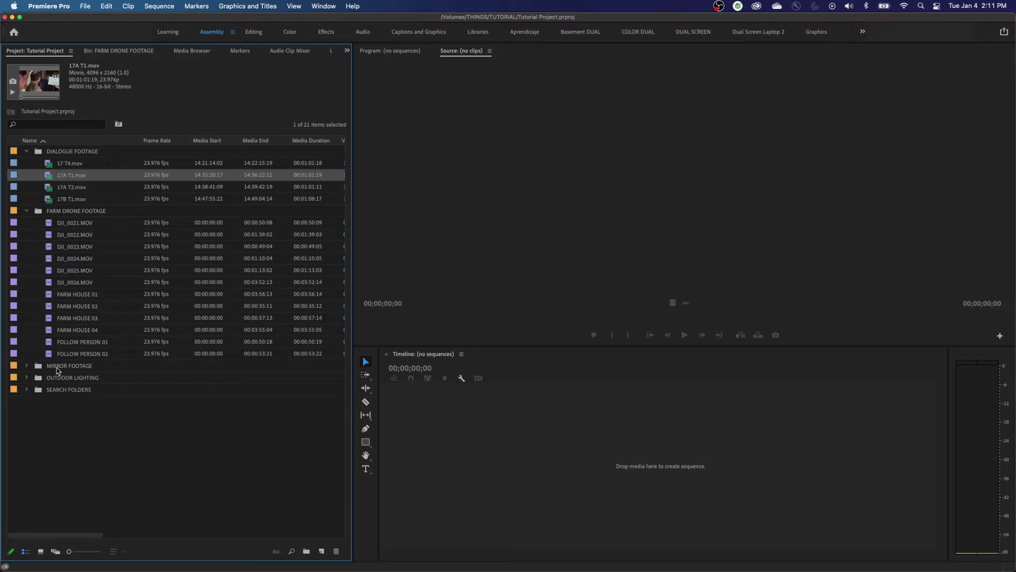
left_click(27, 366)
left_click(71, 402)
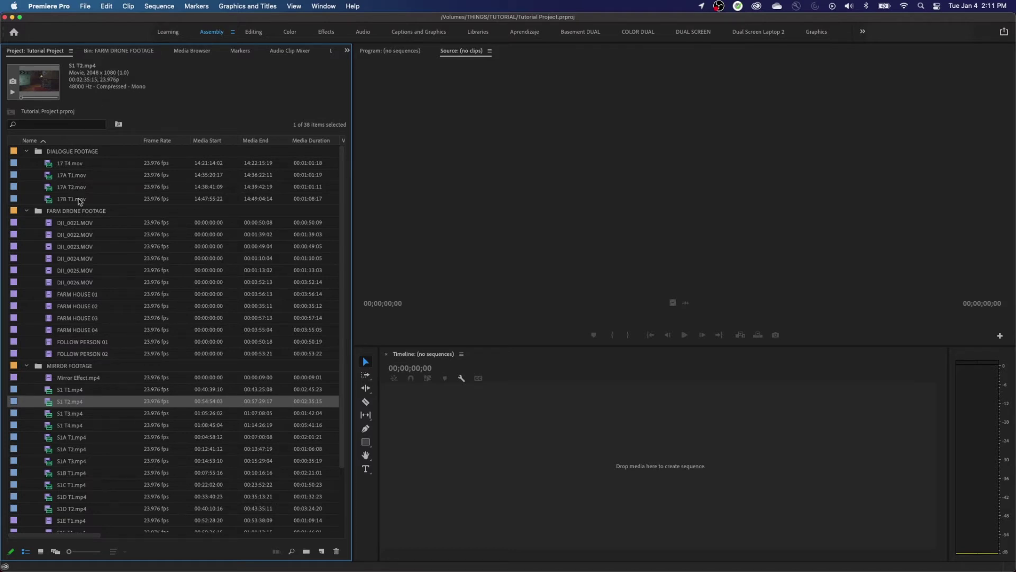
left_click(27, 366)
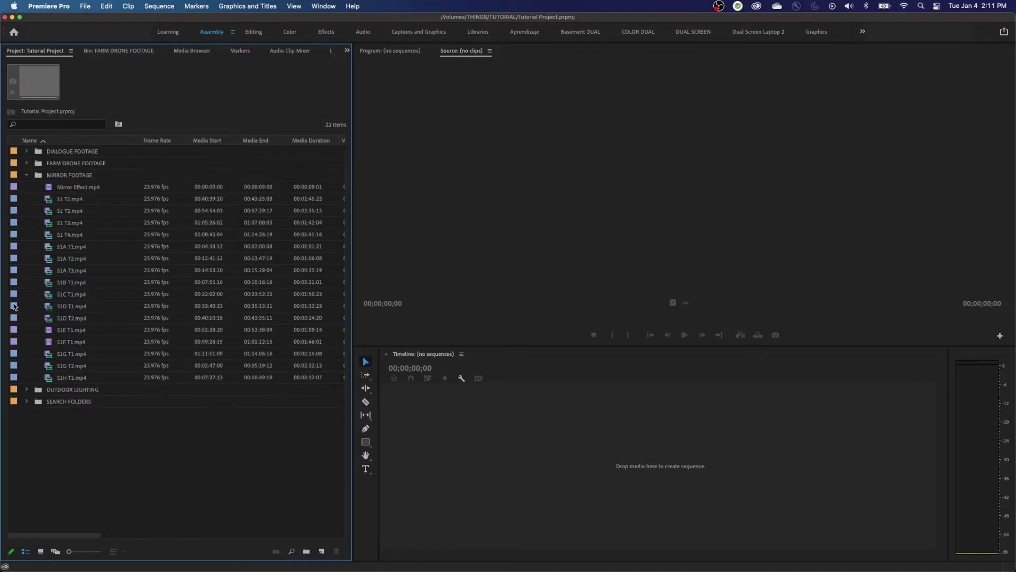
left_click(26, 174)
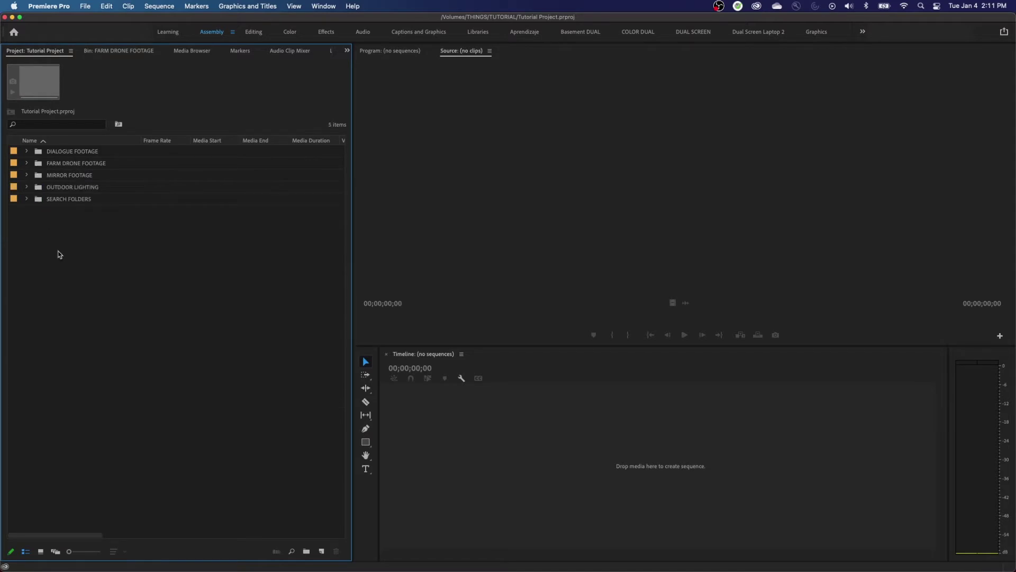
Step: Check the preview details of Clip0001.MXF in OUTDOOR LIGHTING and S1 T1.mp4 in MIRROR FOOTAGE, then collapse all bins
left_click(27, 187)
left_click(68, 200)
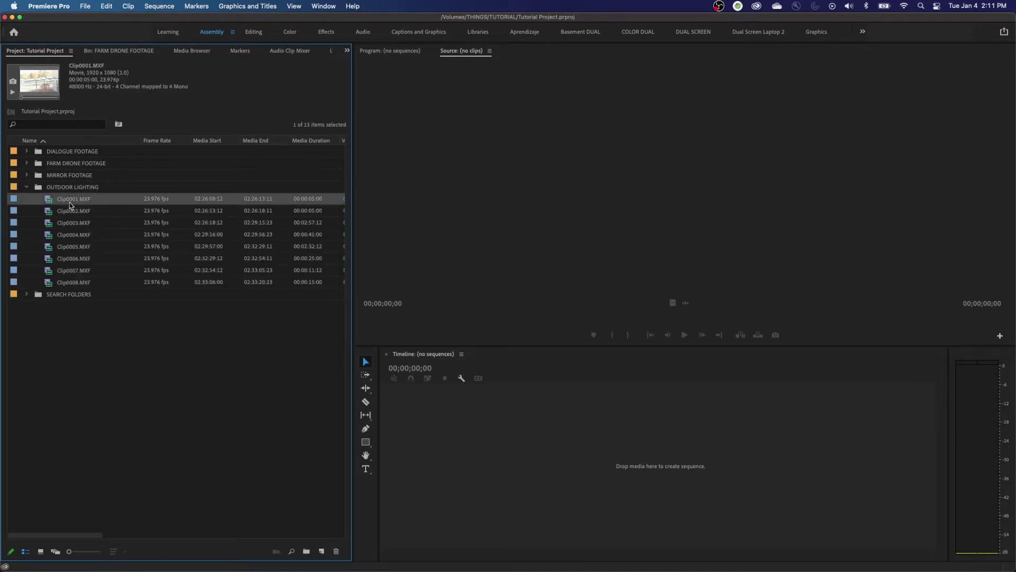
left_click(27, 175)
left_click(74, 200)
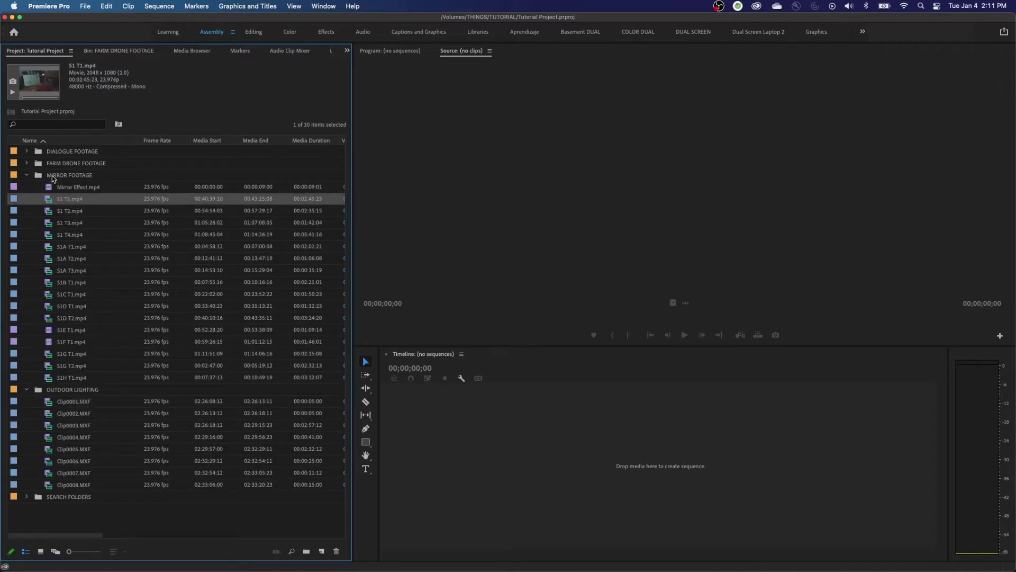
left_click(26, 176, "alt")
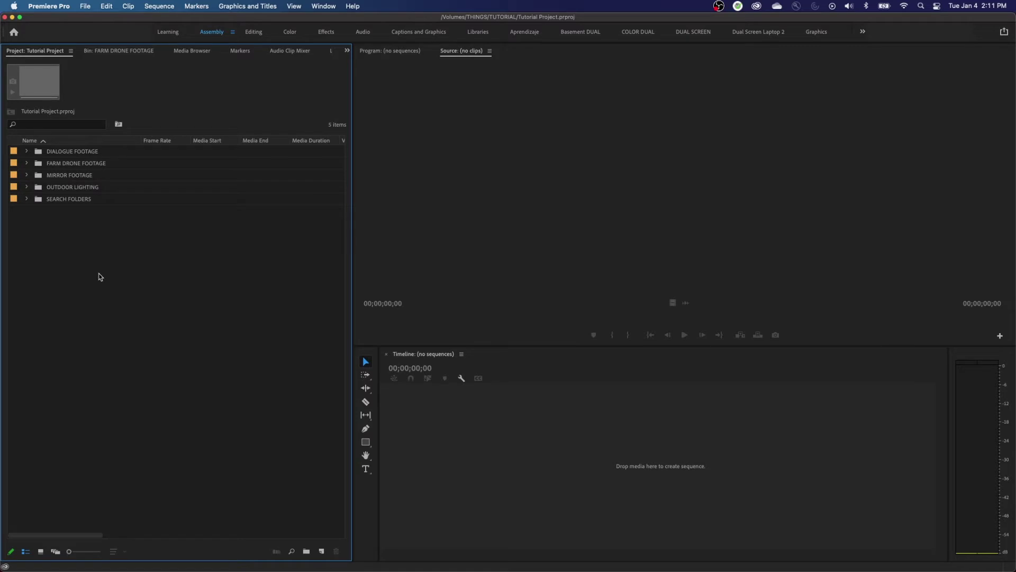
Step: Import the SLOMO.MP4 clip into the top level of the project and select it
left_click_drag(345, 246, 201, 251)
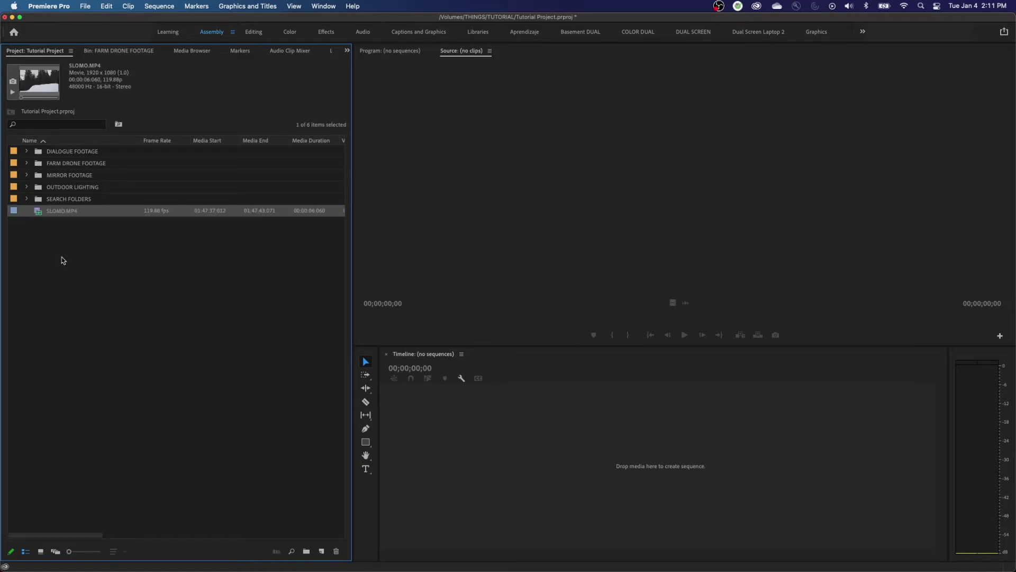
left_click(62, 256)
left_click(53, 214)
Step: Compare the frame size and frame rate of 17 T4.mov, S1 T2.mp4 and SLOMO.MP4
left_click(26, 151)
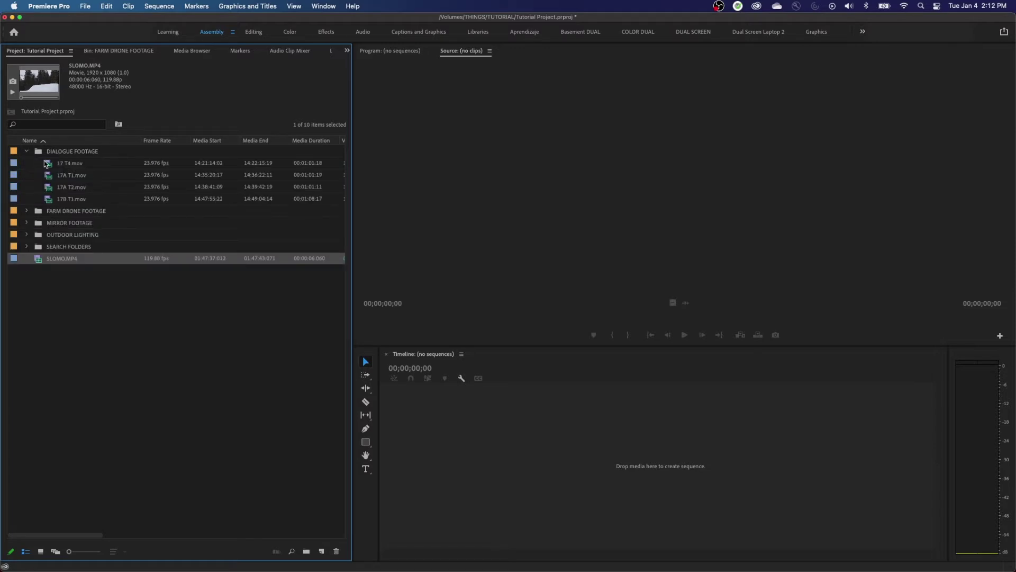
left_click(49, 165)
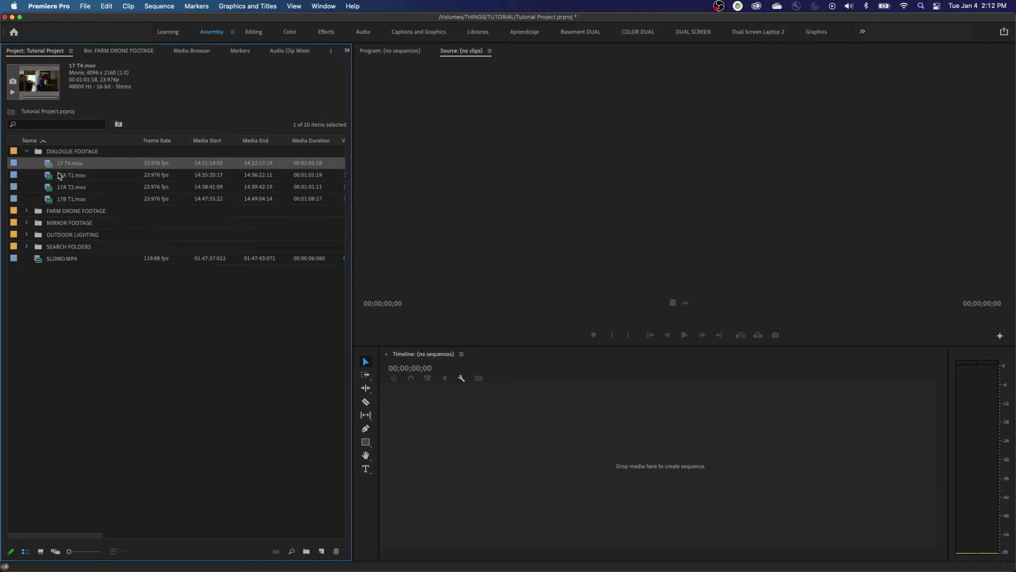
left_click(26, 151)
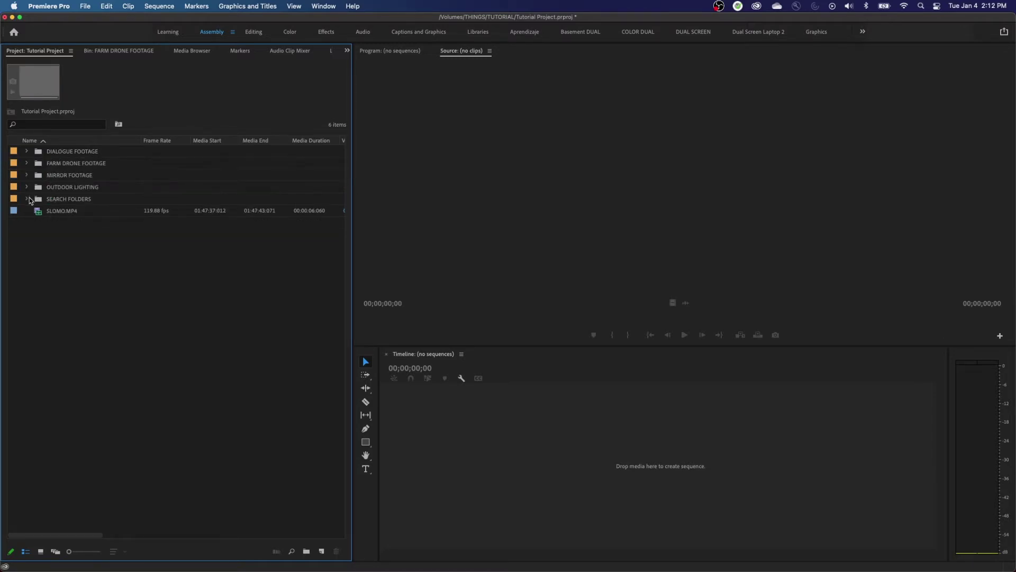
left_click(27, 176)
left_click(69, 211)
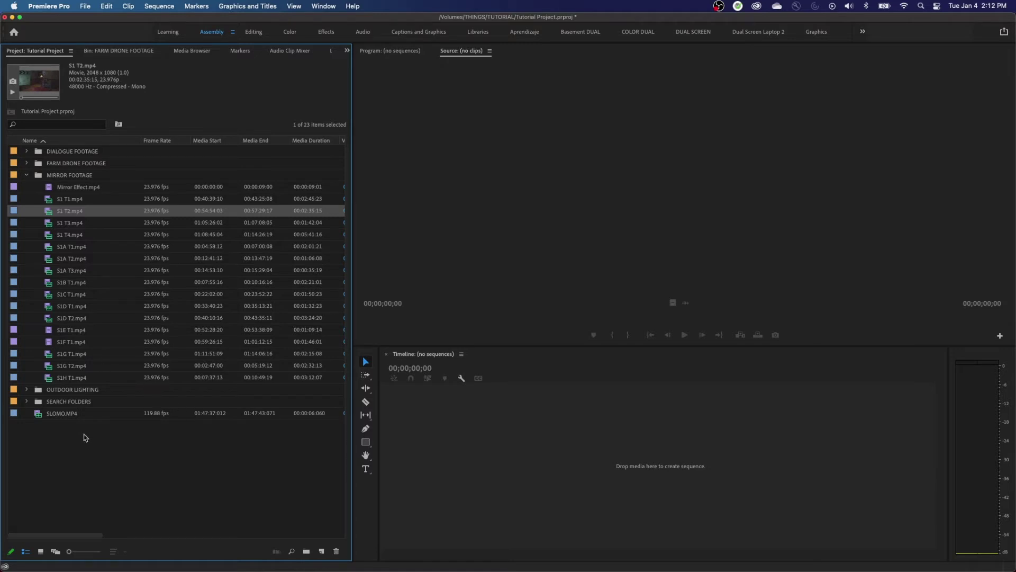
left_click(78, 418)
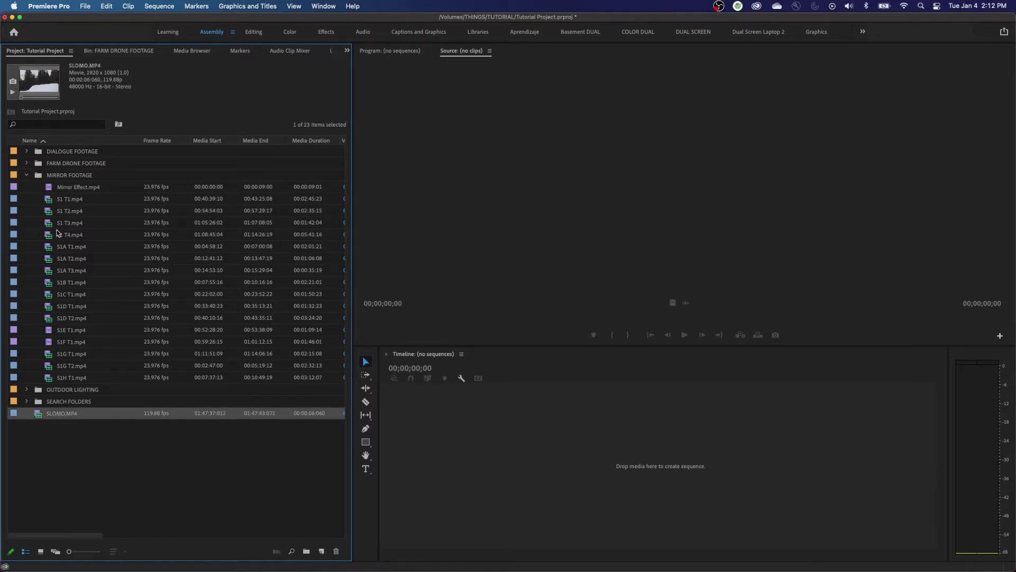
Step: Create a sequence from S1 T2.mp4 and move it out of MIRROR FOOTAGE to the project's top level
left_click(73, 213)
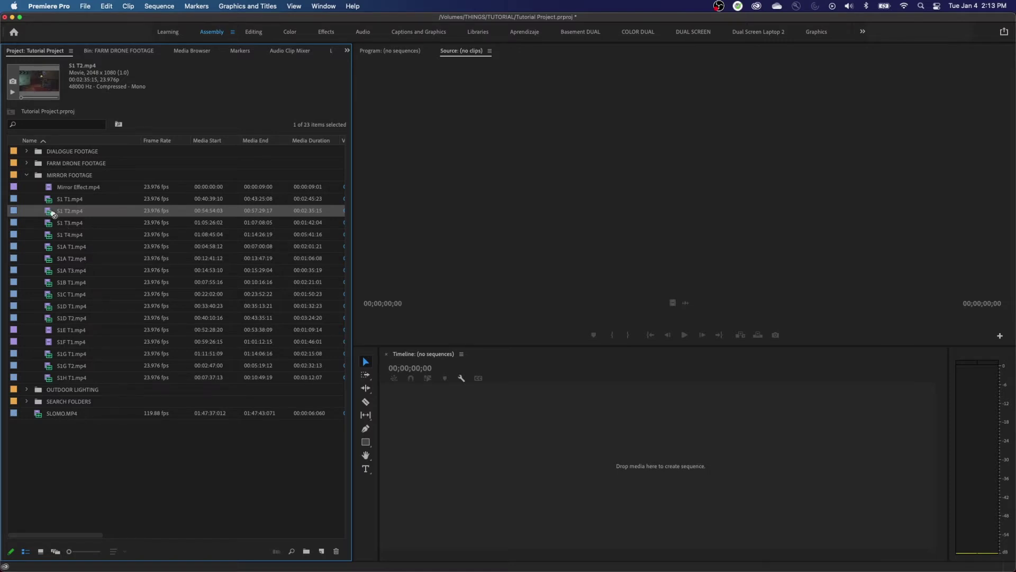
left_click_drag(53, 213, 541, 470)
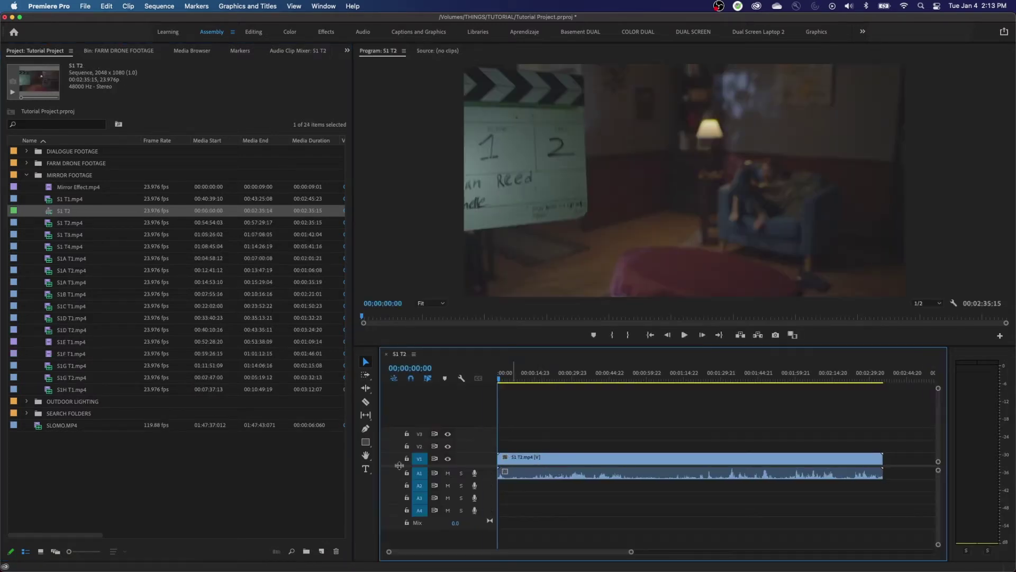
left_click(48, 211)
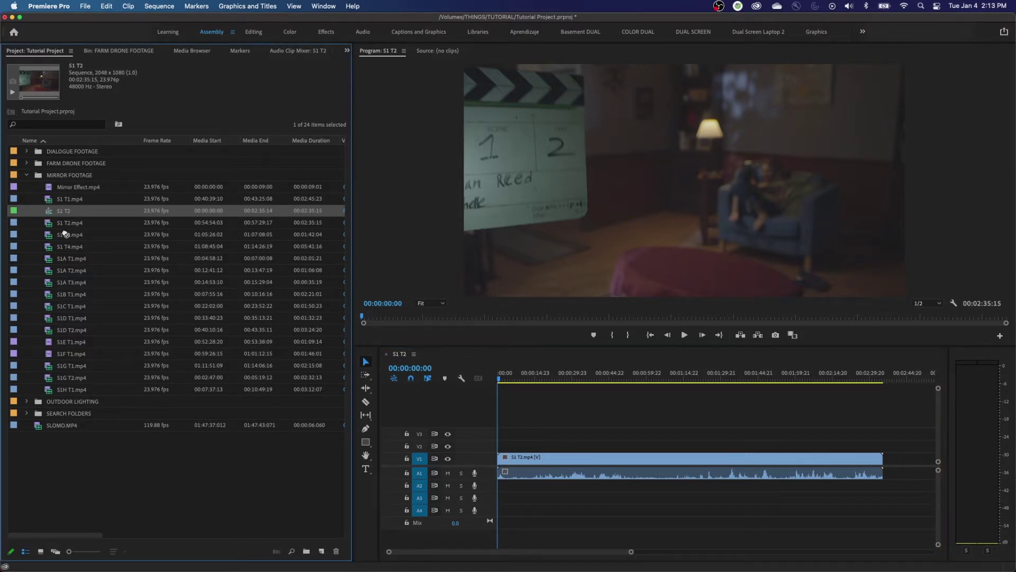
left_click_drag(84, 463, 82, 463)
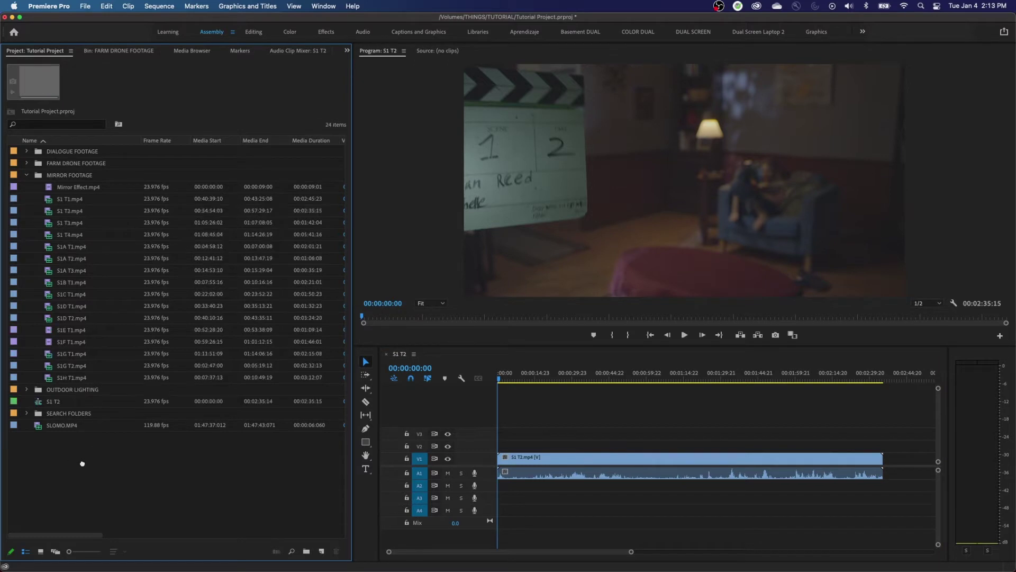
left_click(26, 174)
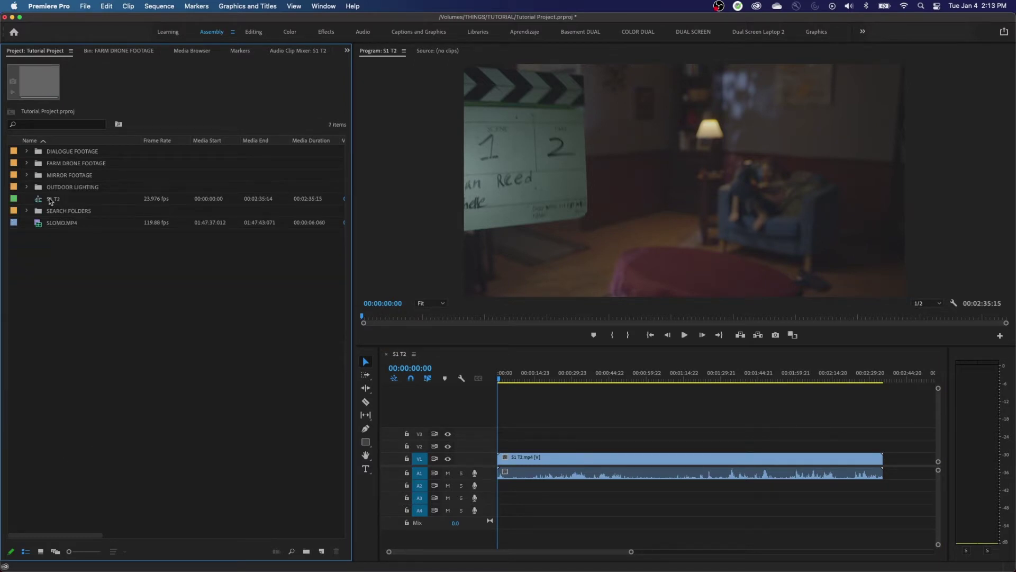
Step: Rename the new S1 T2 sequence as FINAL EDIT and select it in the project list
left_click(51, 199)
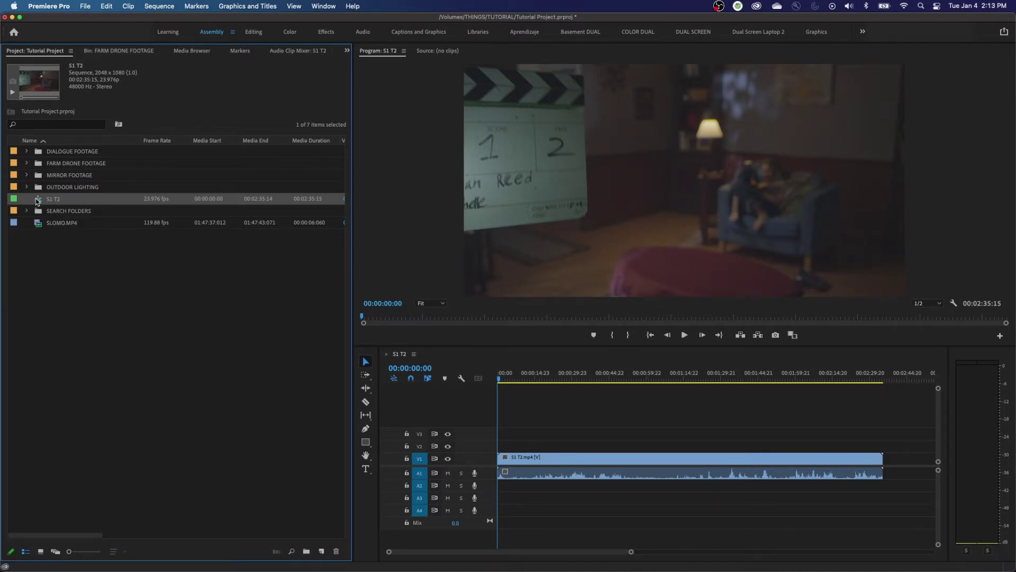
key("Return")
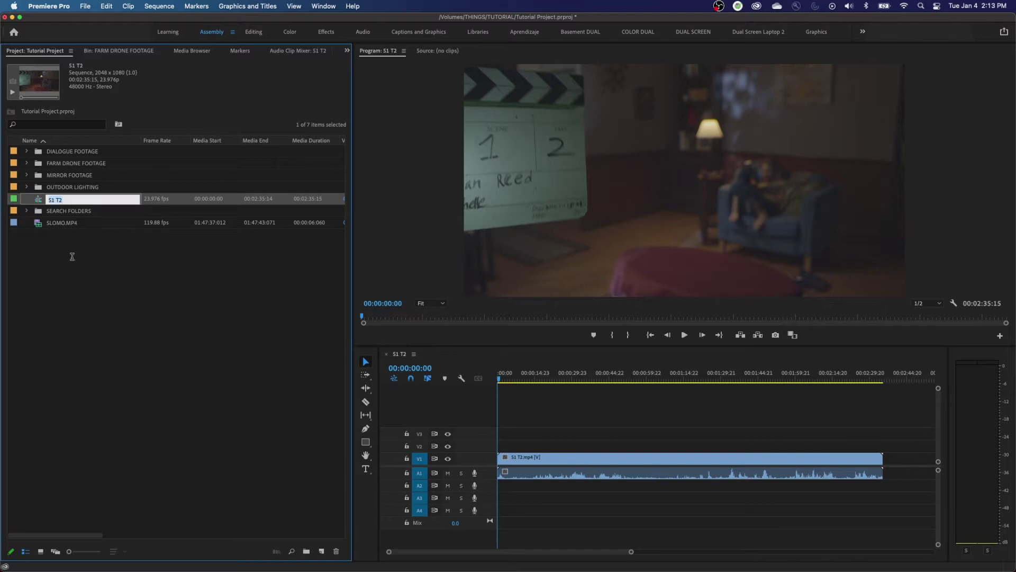
type("FINAL EDIT")
key("Tab")
key("Escape")
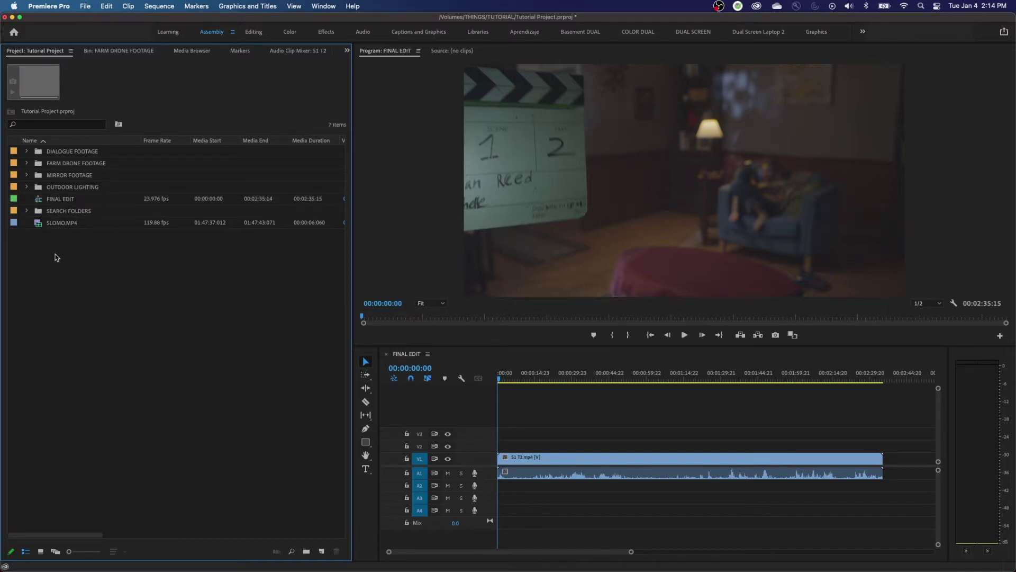
key("Up")
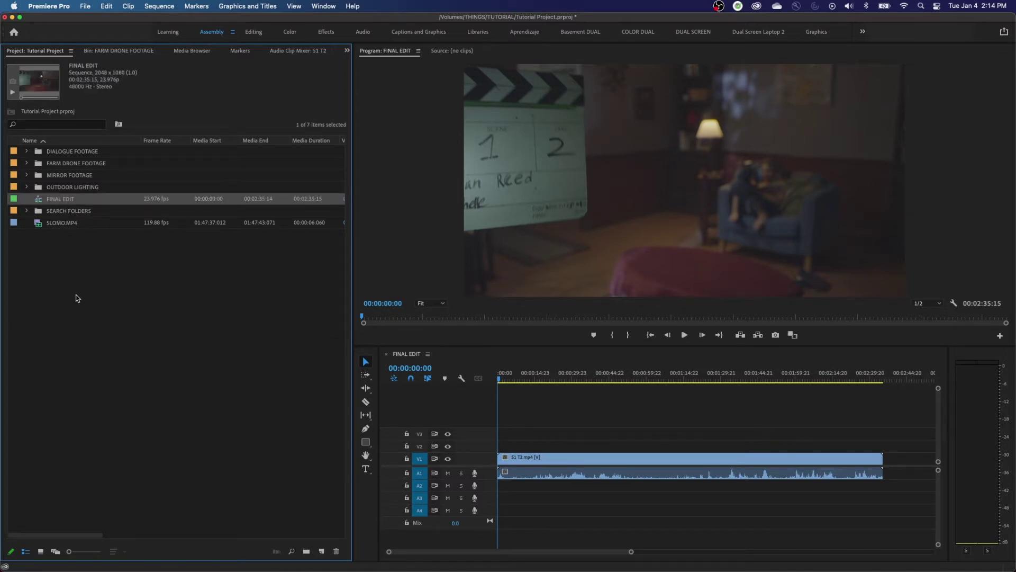
Step: Create a new sequence from the 17 T4.mov clip in the DIALOGUE FOOTAGE bin
left_click(27, 151)
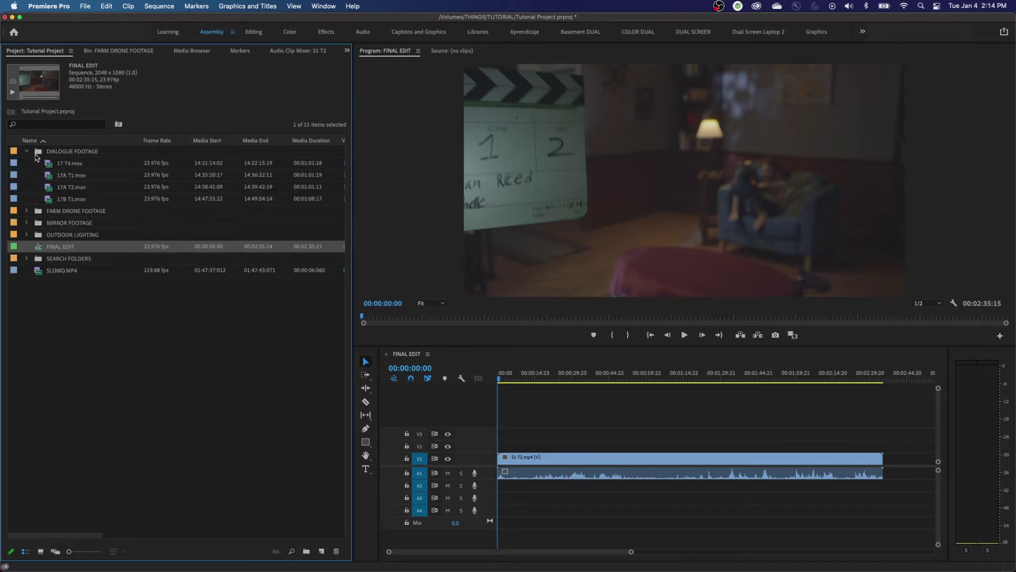
left_click(55, 166)
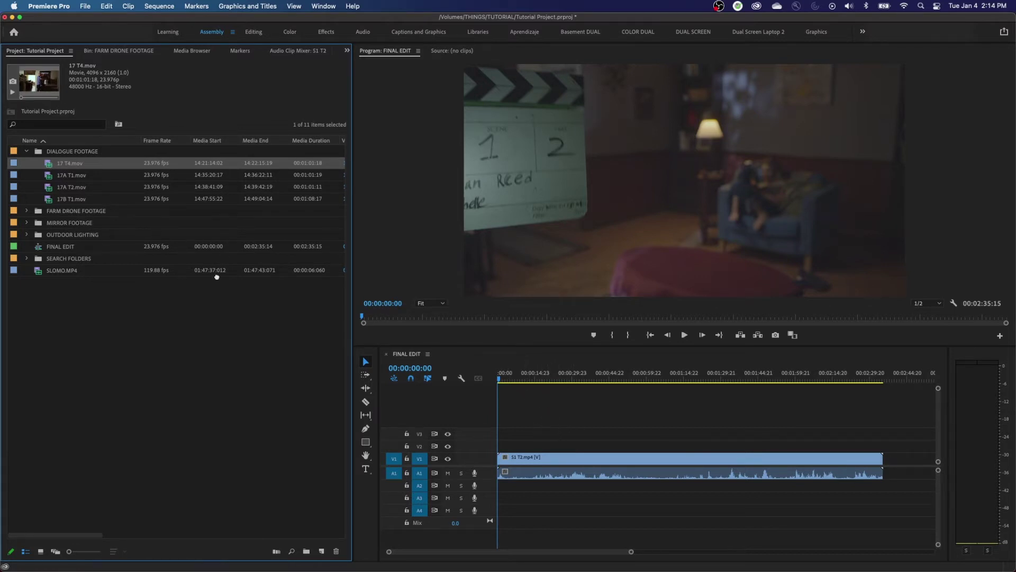
left_click_drag(320, 540, 321, 551)
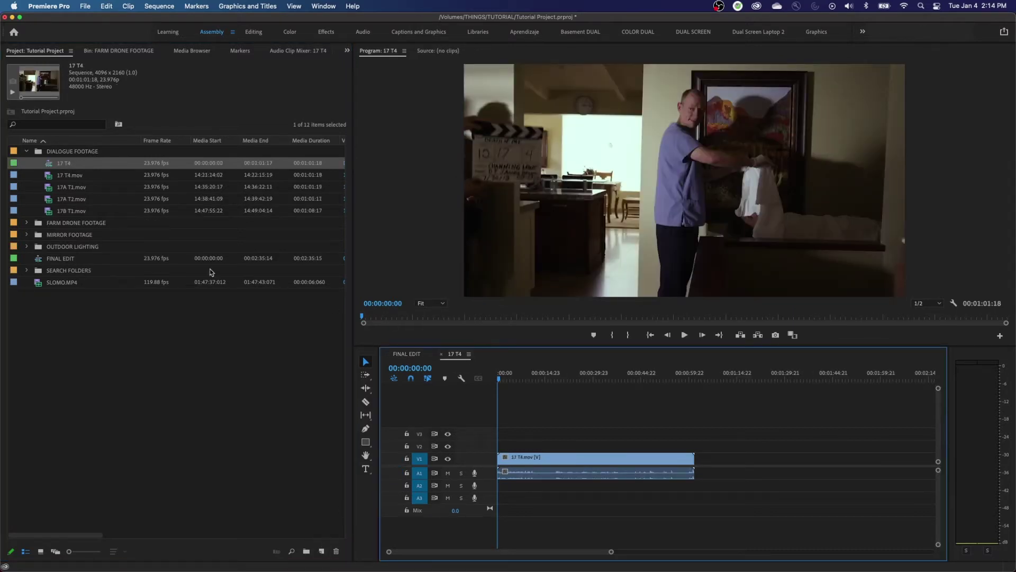
Step: Move the 17 T4 sequence out of DIALOGUE FOOTAGE to the project's top level and rename it 4K Edit
left_click(51, 167)
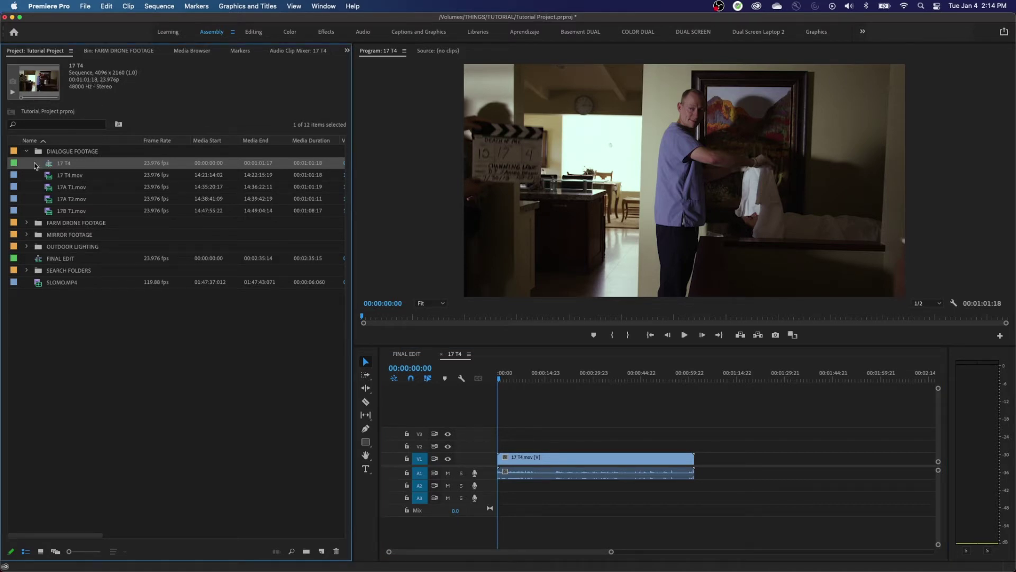
left_click(55, 336)
key("super+z")
key("Return")
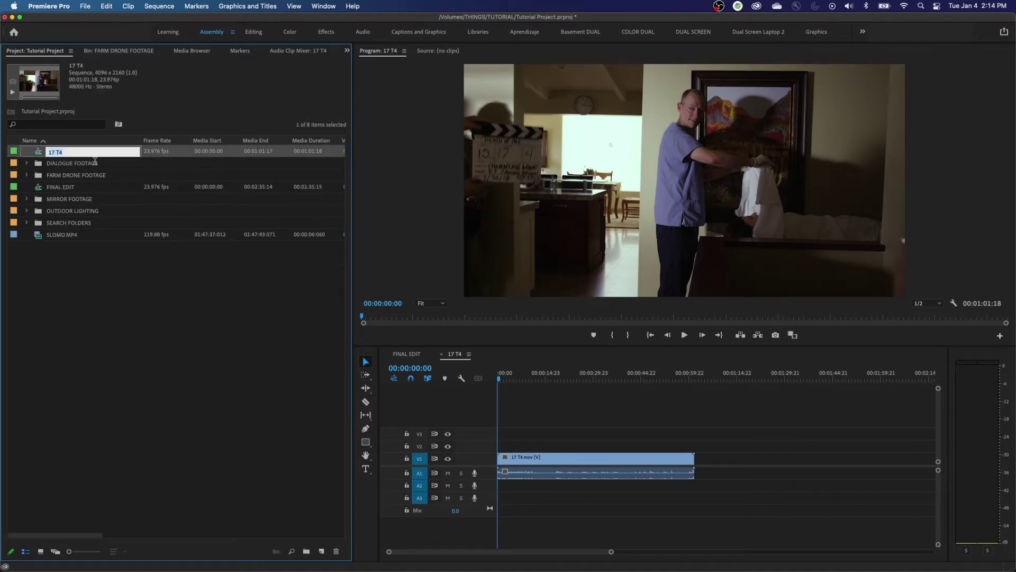
type("4K Edit")
key("Tab")
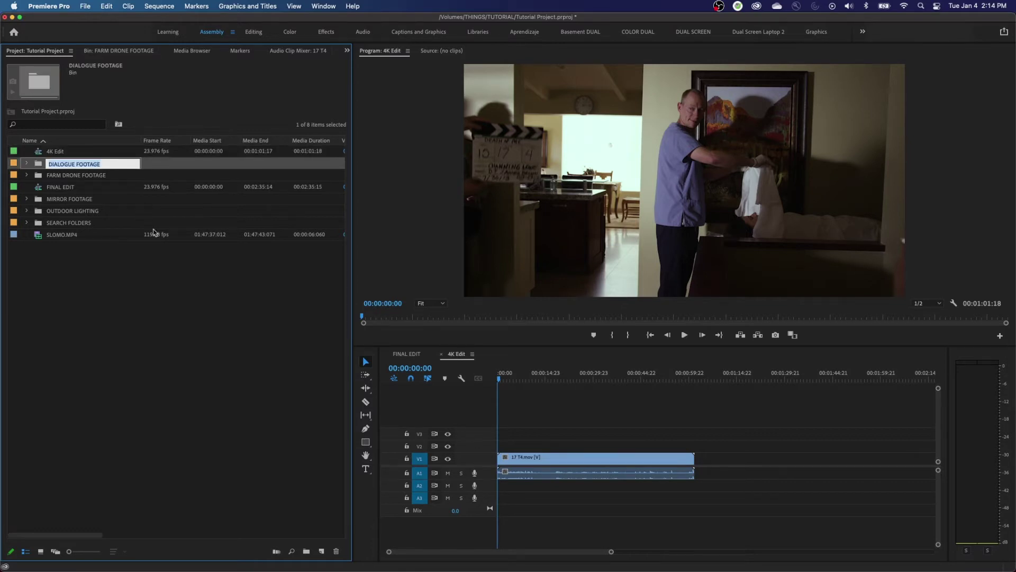
left_click(156, 342)
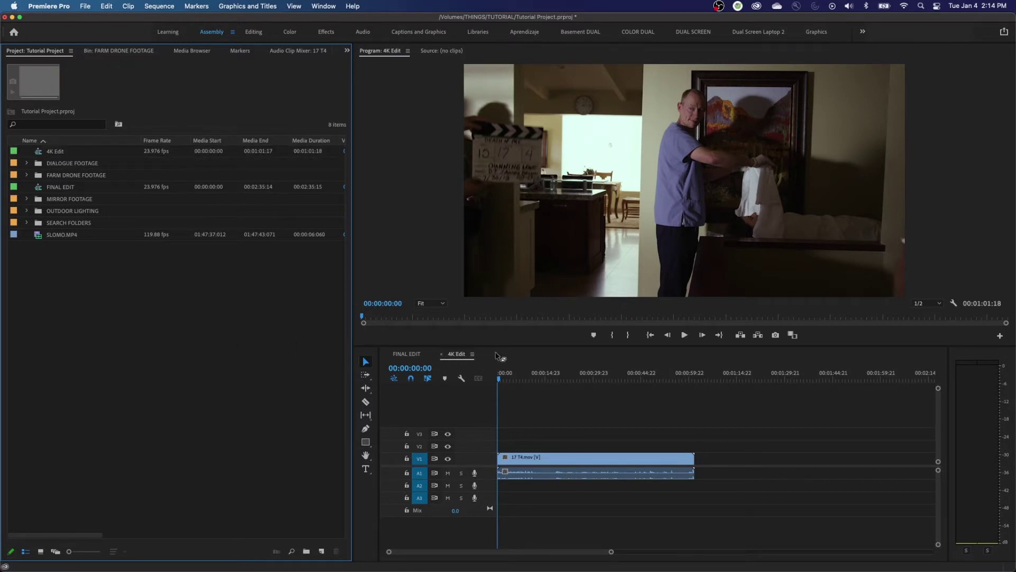
Step: Close and reopen the 4K Edit sequence, and switch between it and FINAL EDIT in the timeline, ending on 4K Edit
left_click(441, 354)
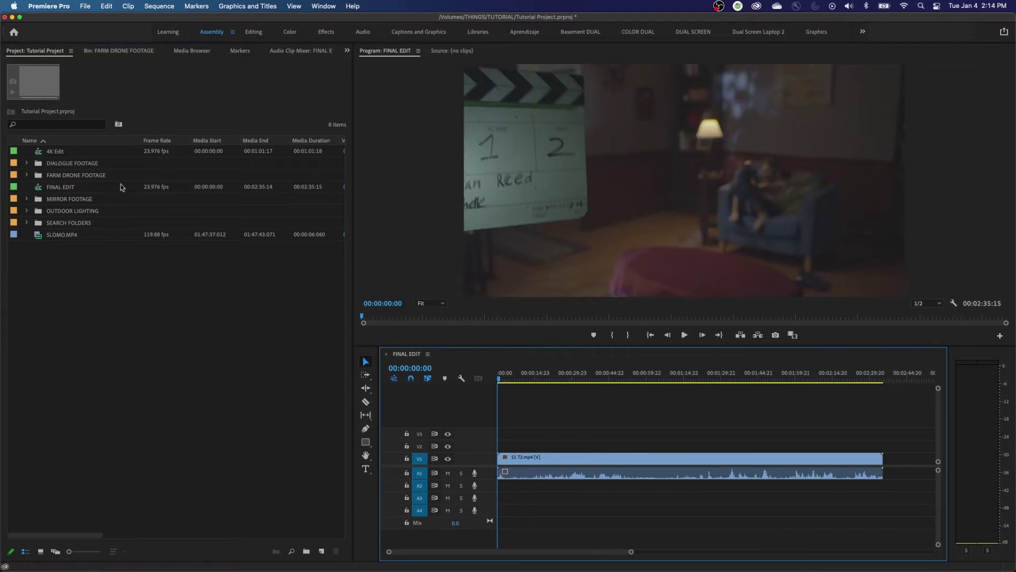
double_click(42, 153)
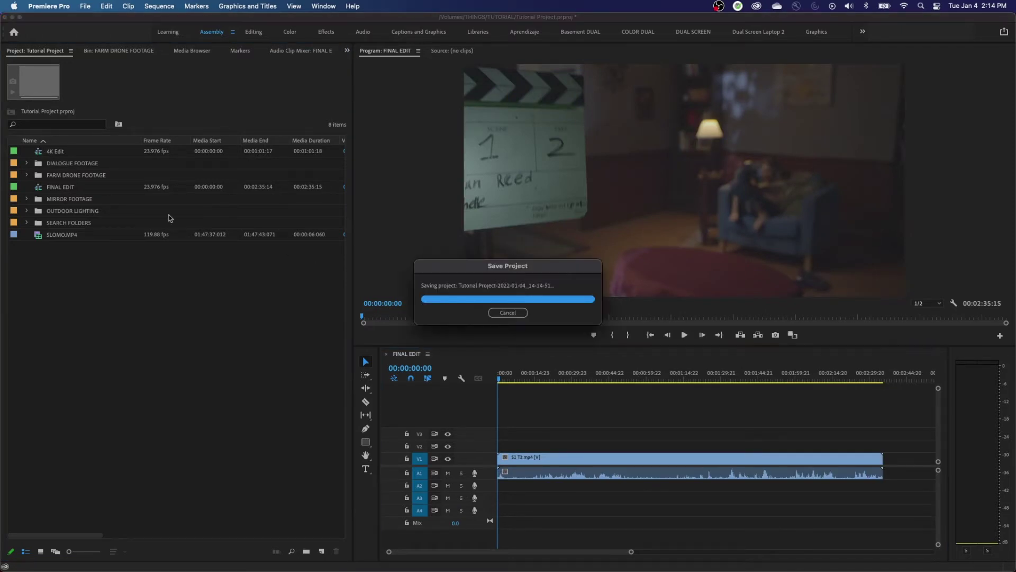
left_click(406, 354)
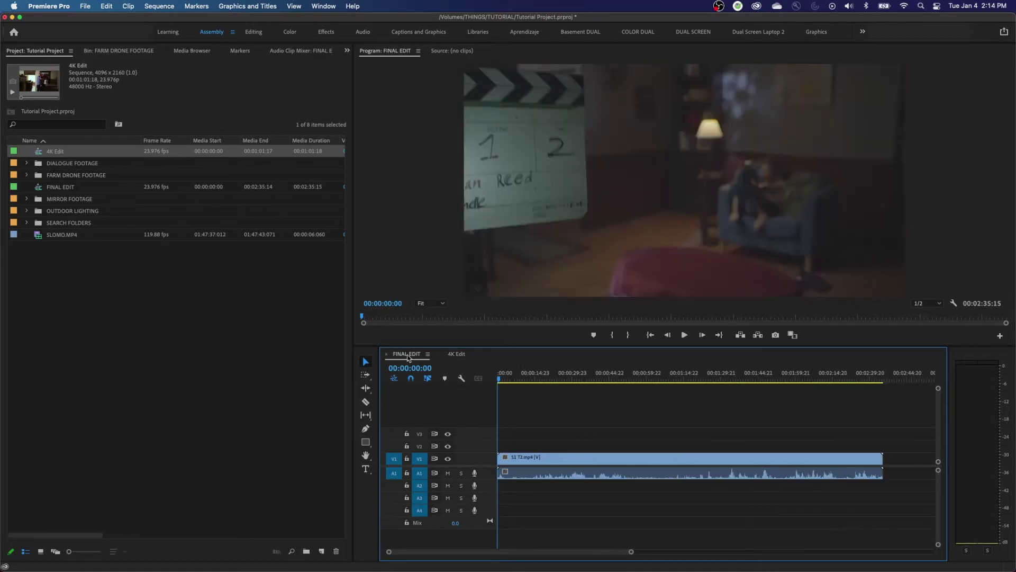
left_click(456, 355)
left_click(404, 355)
left_click(453, 355)
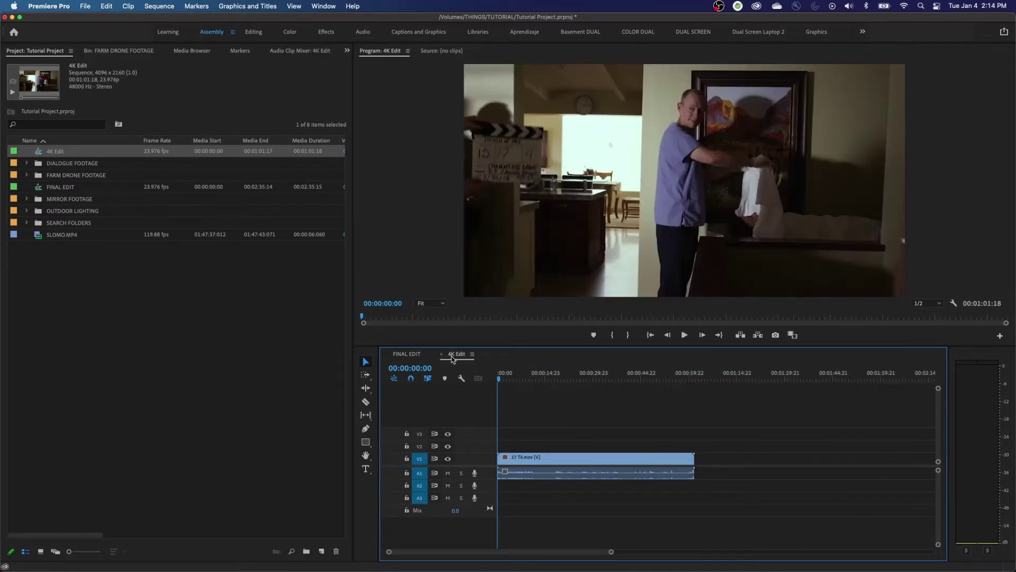
Step: Examine the frame sizes of the FINAL EDIT and 4K Edit sequences, and reopen the 4K Edit sequence
left_click(412, 354)
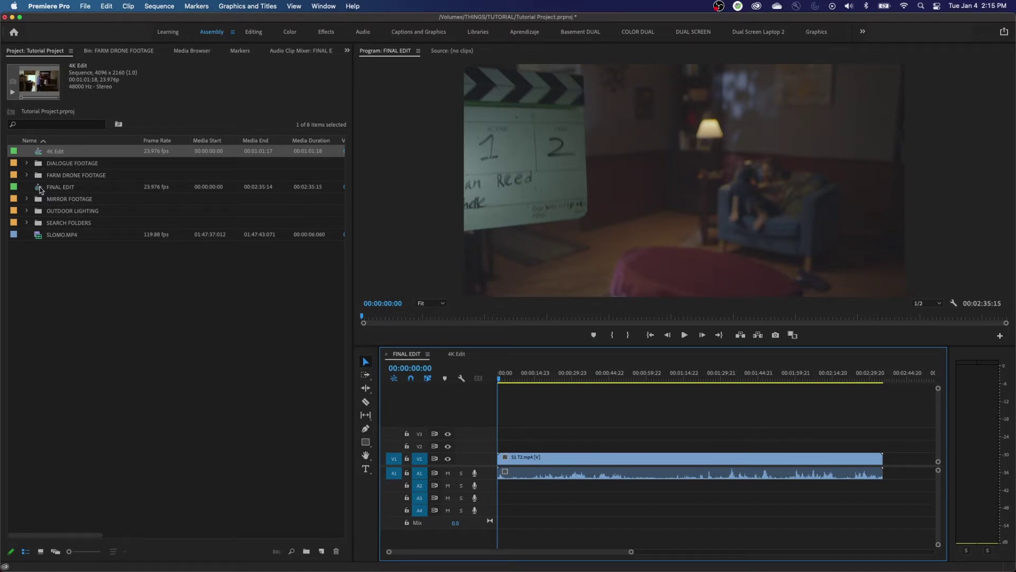
left_click(42, 189)
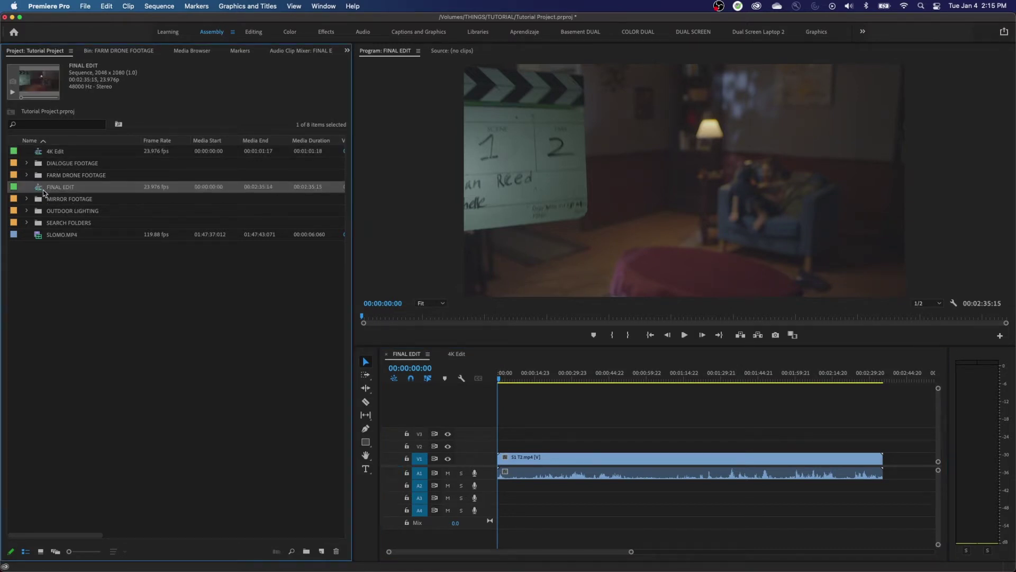
left_click(39, 155)
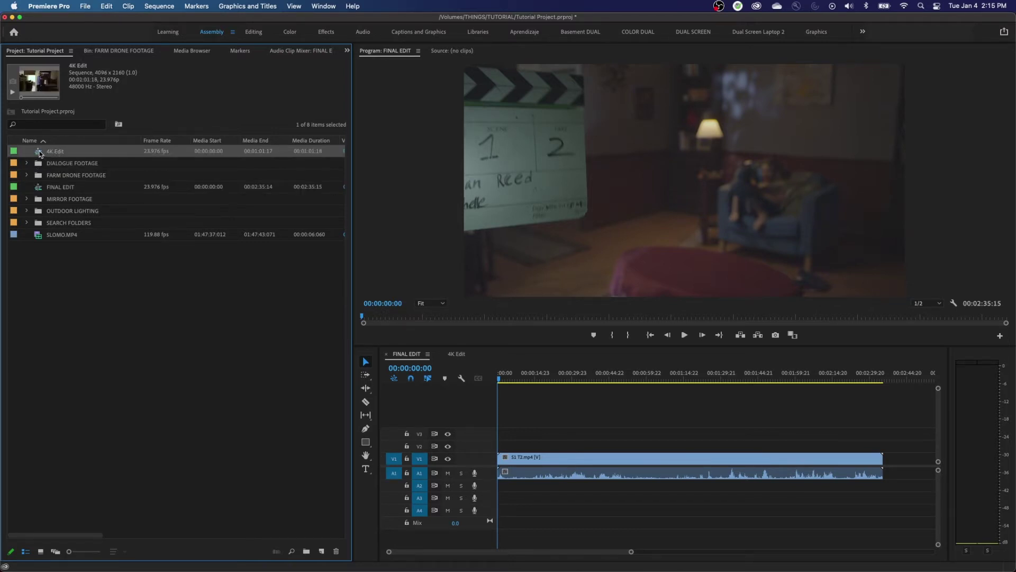
double_click(40, 154)
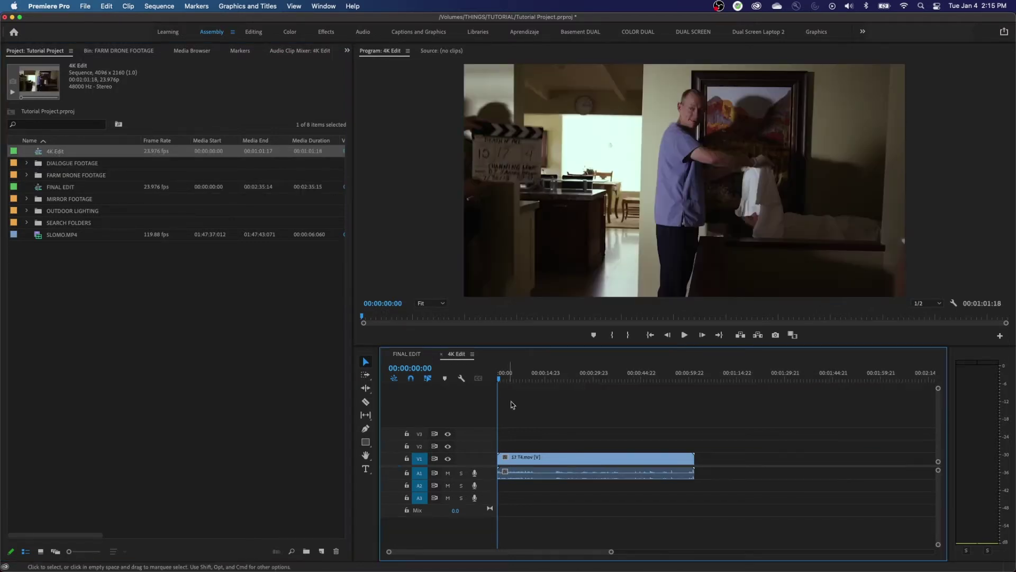
Step: Place Clip0001.MXF from the OUTDOOR LIGHTING bin at 00:01:04:06 on V1 of the 4K Edit sequence and preview its framing
left_click(704, 380)
key("minus")
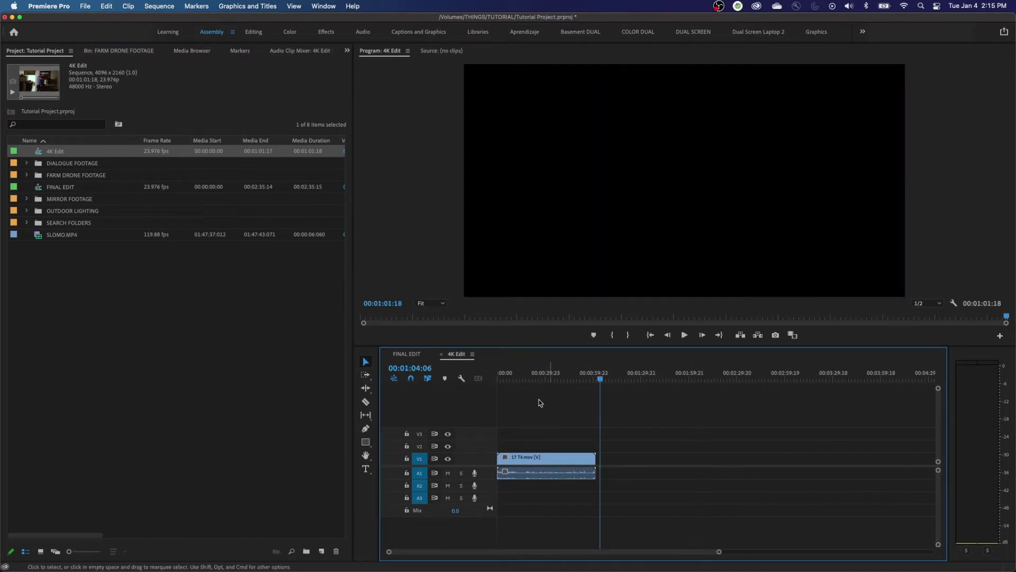
left_click(27, 212)
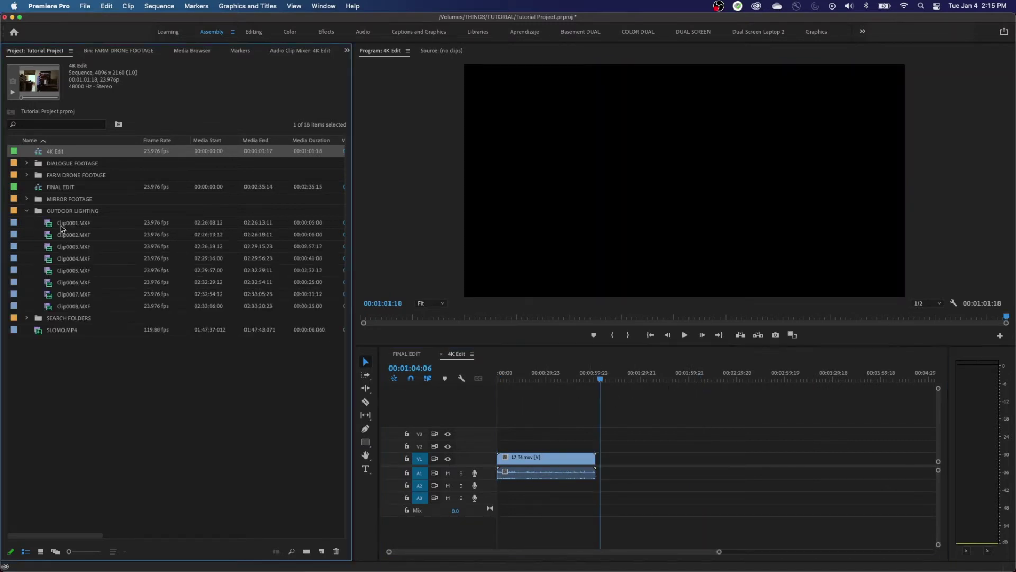
left_click(61, 223)
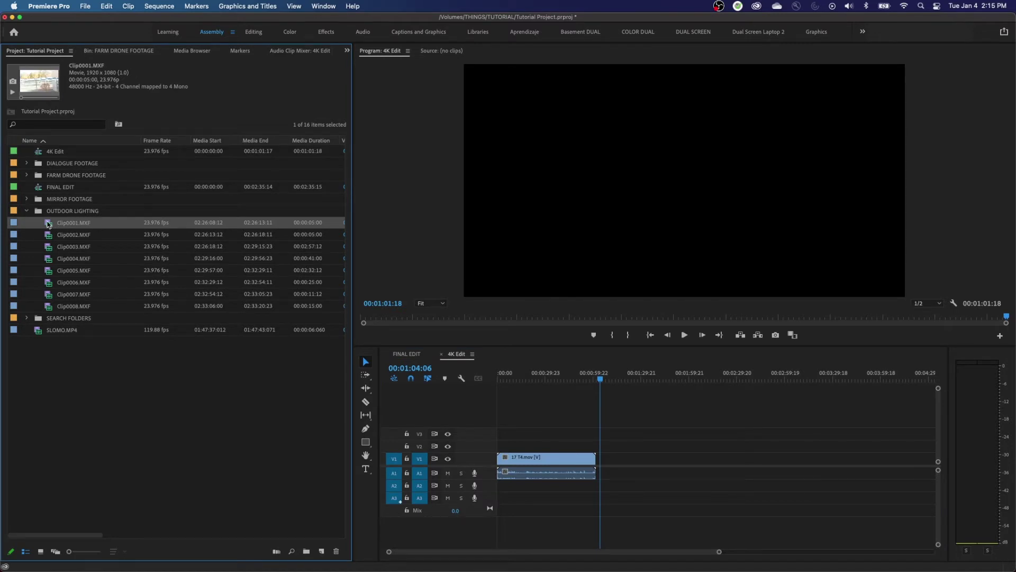
left_click_drag(48, 225, 613, 466)
left_click(605, 374)
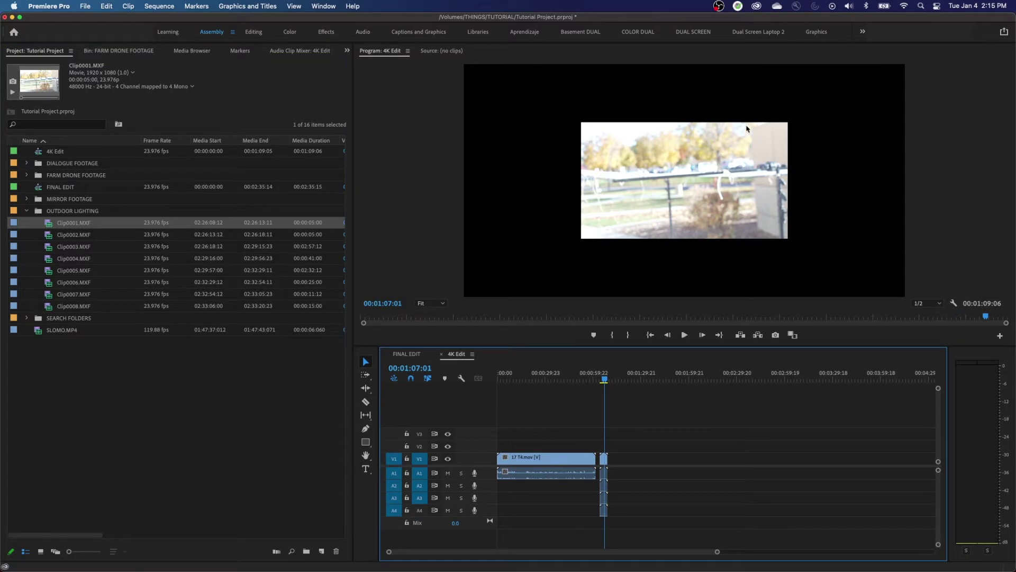
left_click(656, 146)
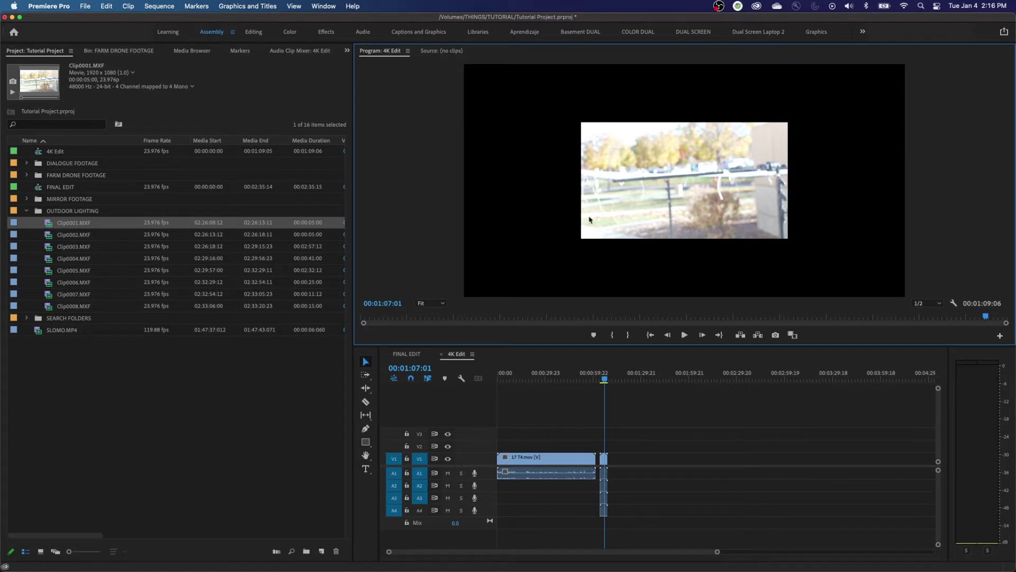
left_click(624, 466)
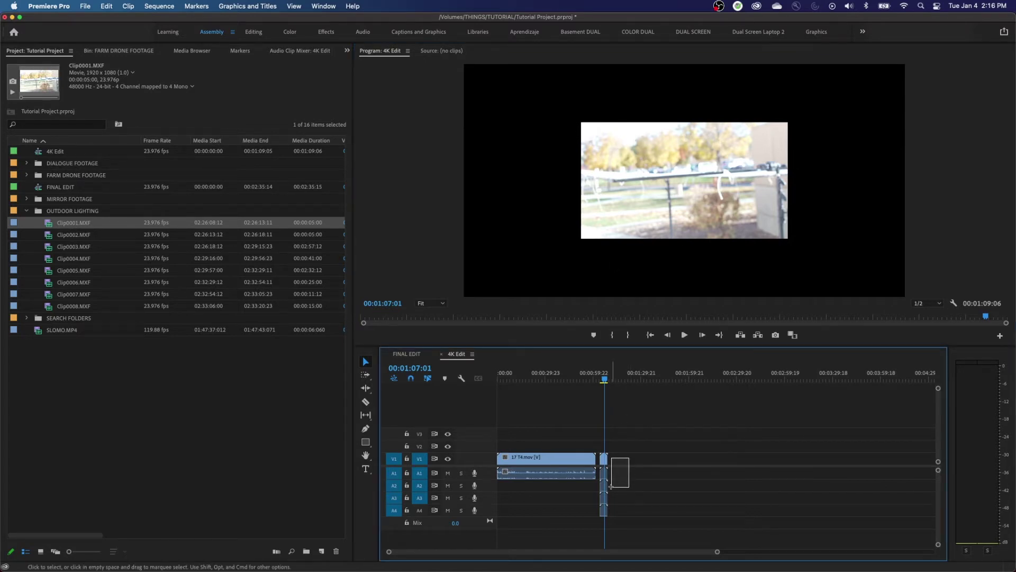
Step: Place S1 T1.mp4 from the MIRROR FOOTAGE bin directly after Clip0001.MXF in the 4K Edit sequence and compare both clips' framing
left_click(26, 199)
left_click_drag(52, 227, 620, 460)
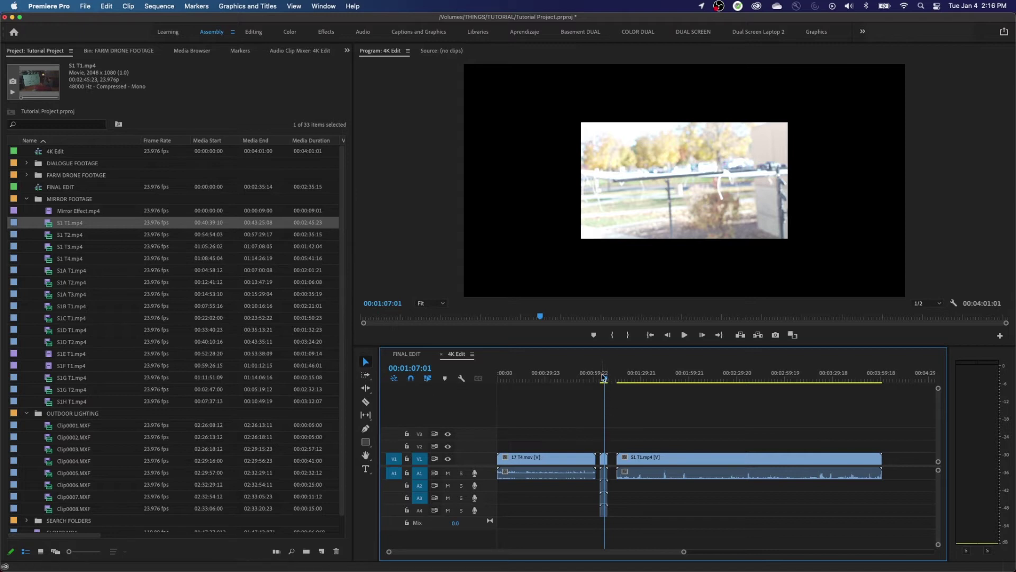
left_click_drag(605, 379, 623, 380)
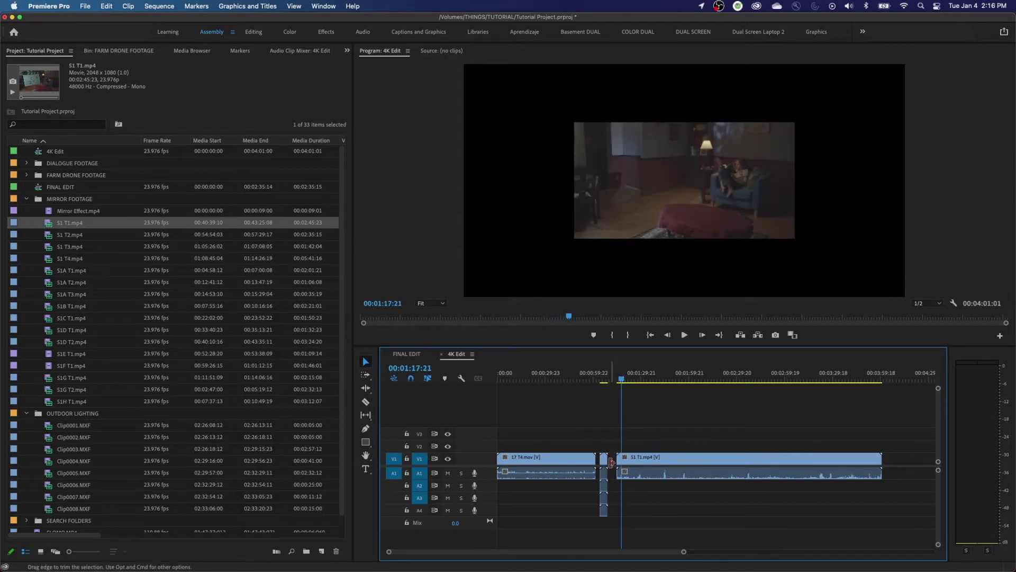
key("super+z")
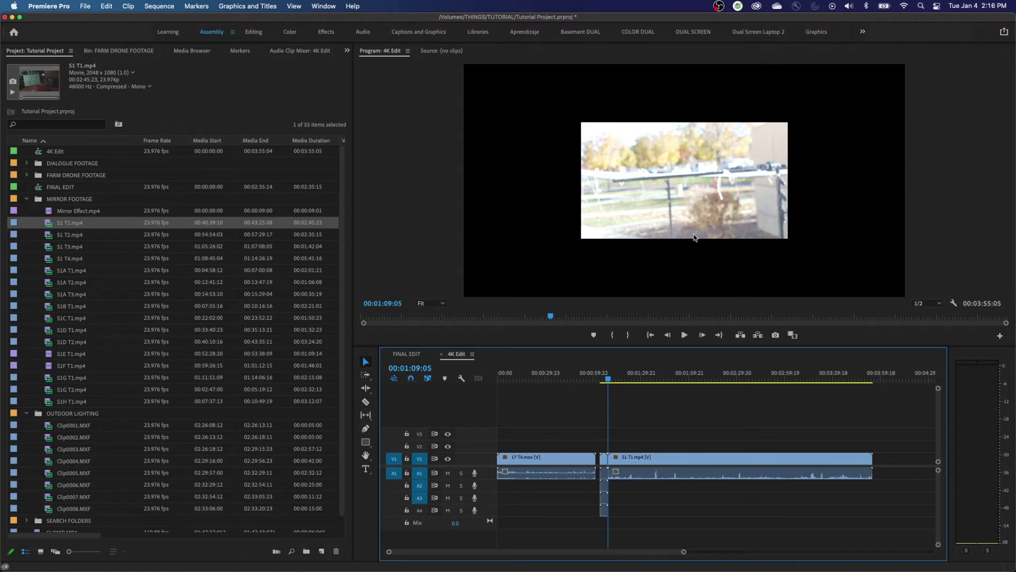
key("Right")
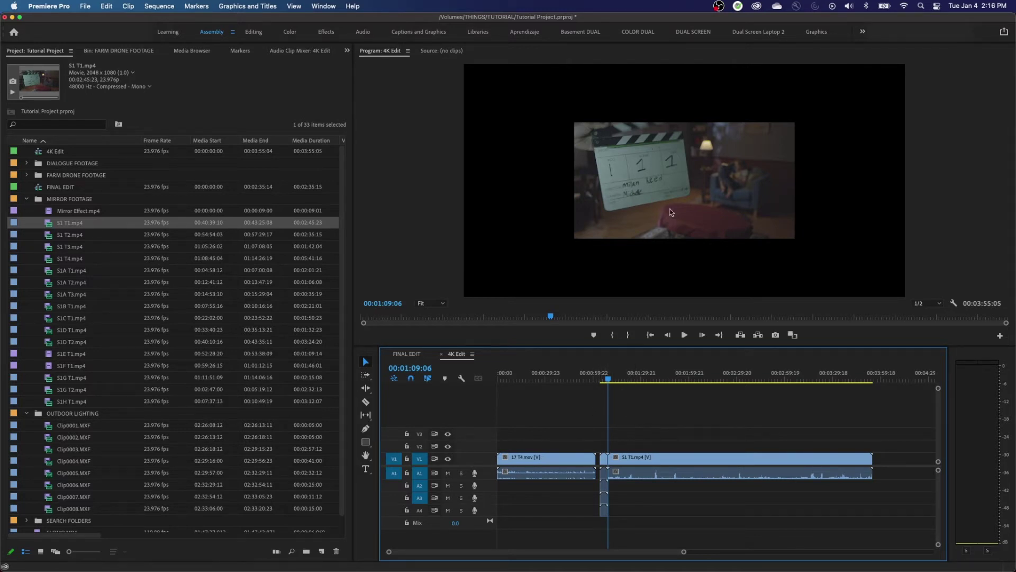
Step: Go to 00:01:30:00 and try scaling S1 T1.mp4 by hand in the program preview until it fills the frame
type("13000")
key("Return")
left_click(690, 206)
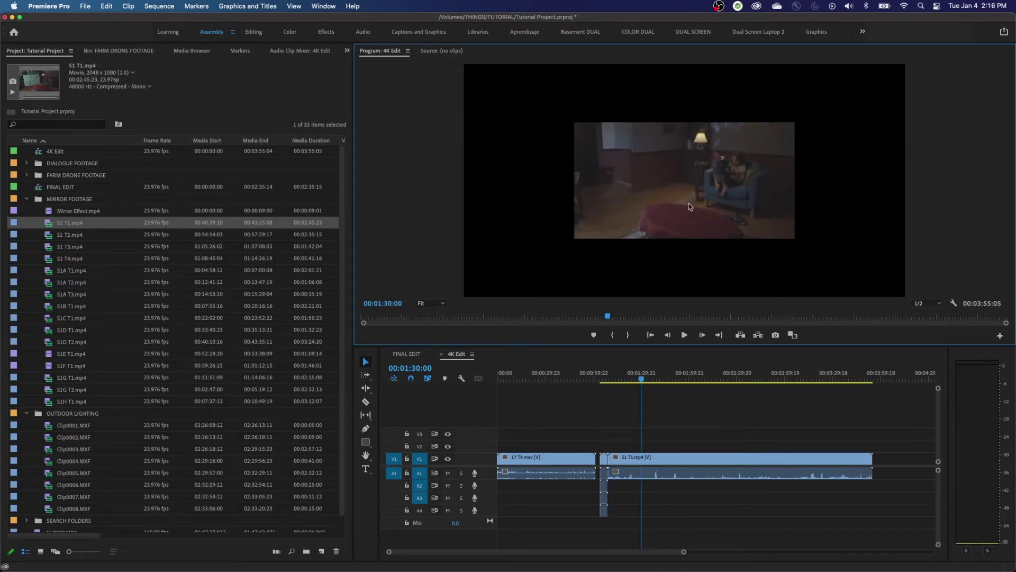
left_click(690, 207)
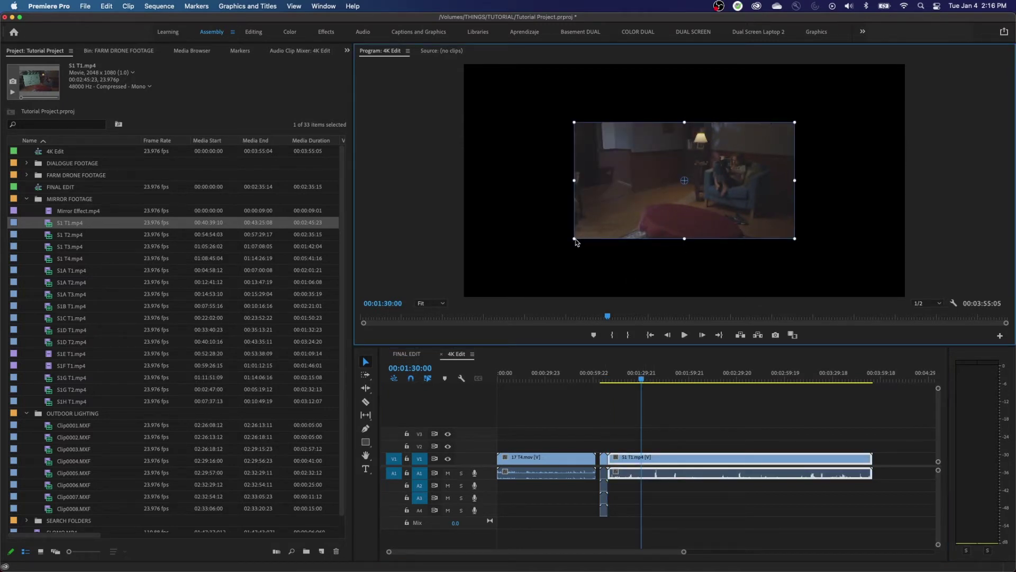
left_click_drag(574, 238, 480, 299)
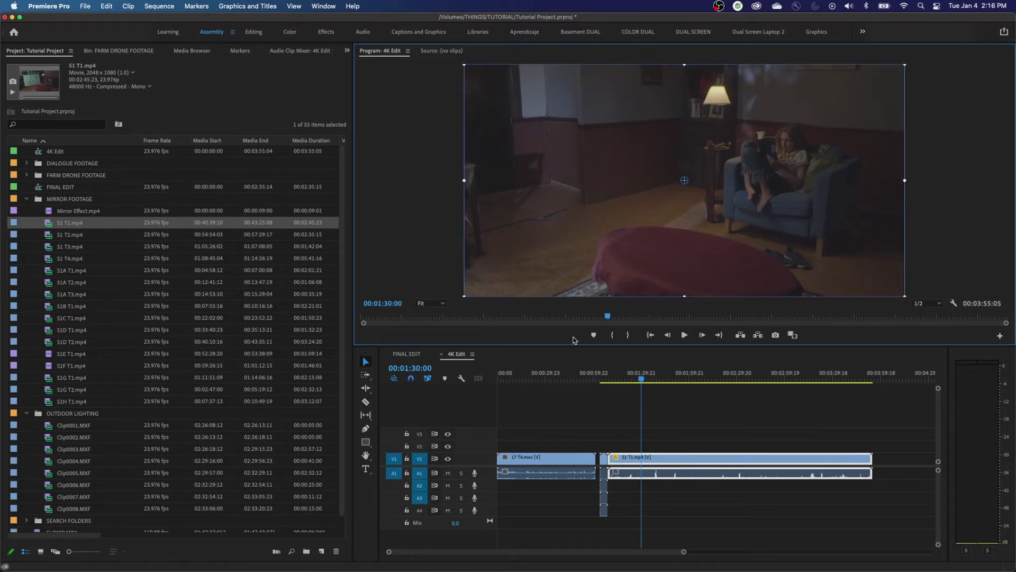
Step: Undo the manual scaling of S1 T1.mp4 and delete it and Clip0001.MXF from the 4K Edit sequence
key("super+z")
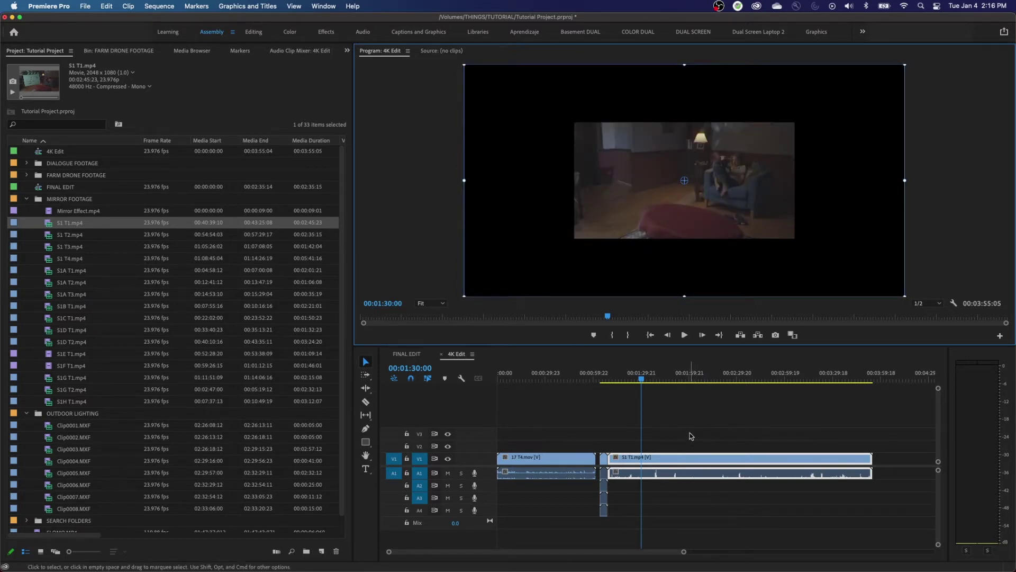
key("super+z")
left_click_drag(690, 430, 607, 496)
key("Delete")
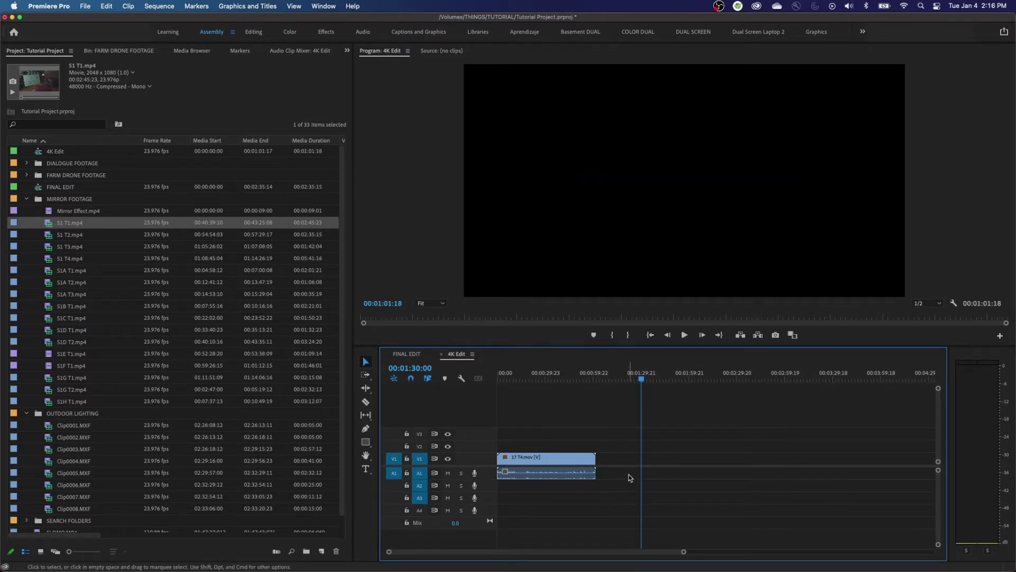
Step: Turn on Scale to Frame Size for all clips in the MIRROR FOOTAGE bin, including Mirror Effect.mp4, and check that it is enabled
left_click(53, 404, "shift")
left_click(128, 7)
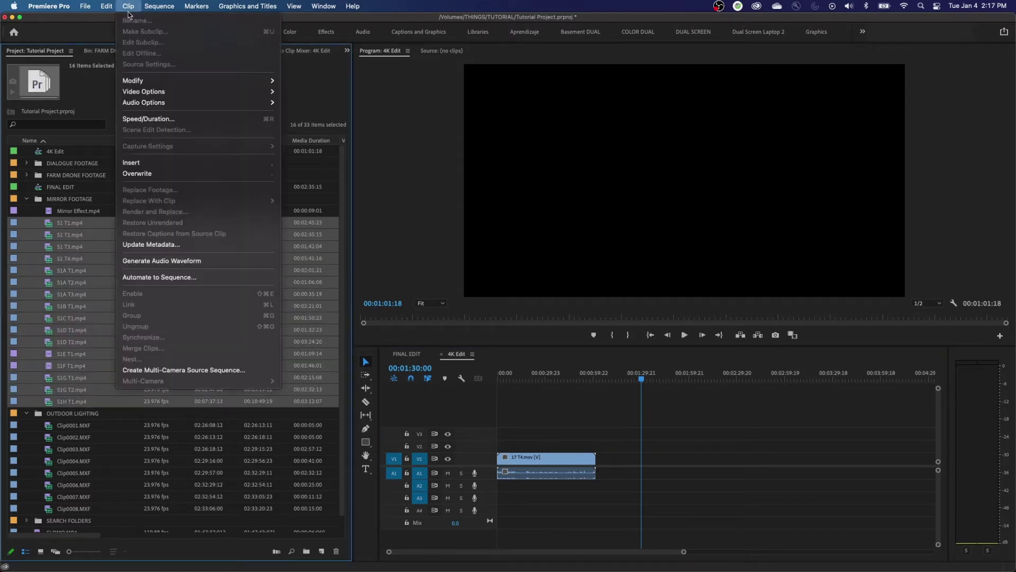
left_click(62, 214)
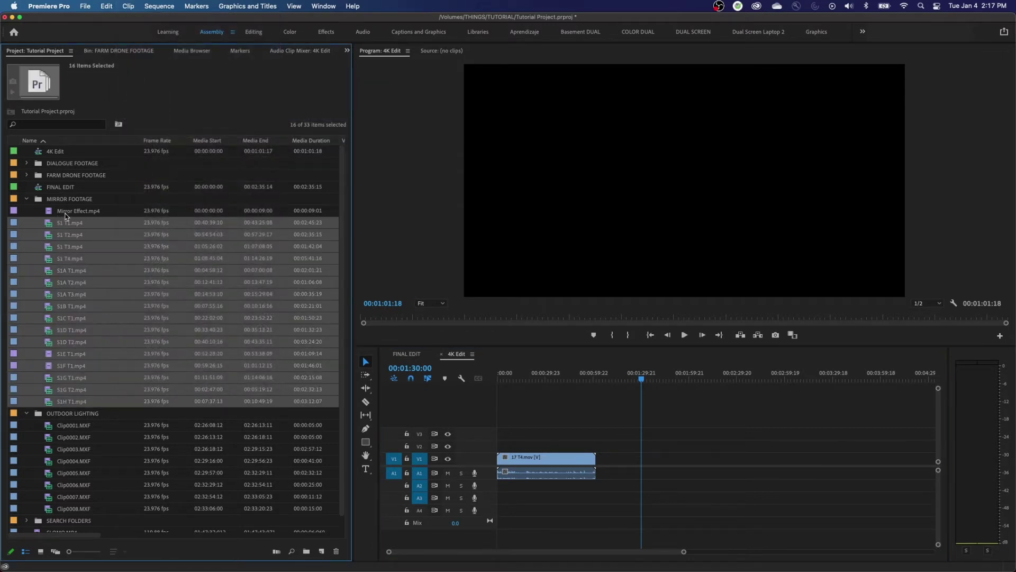
left_click(62, 213, "super")
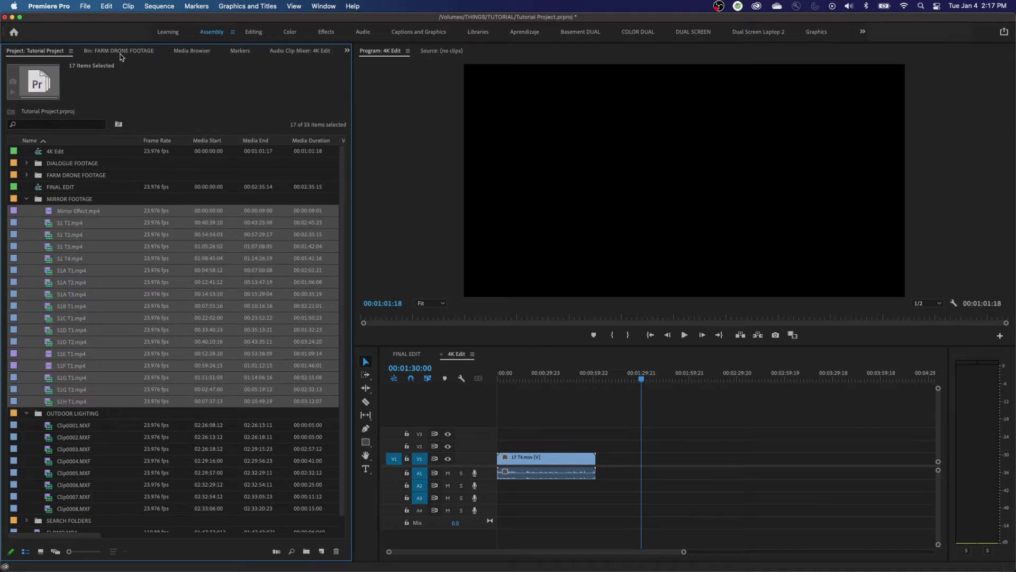
left_click(128, 7)
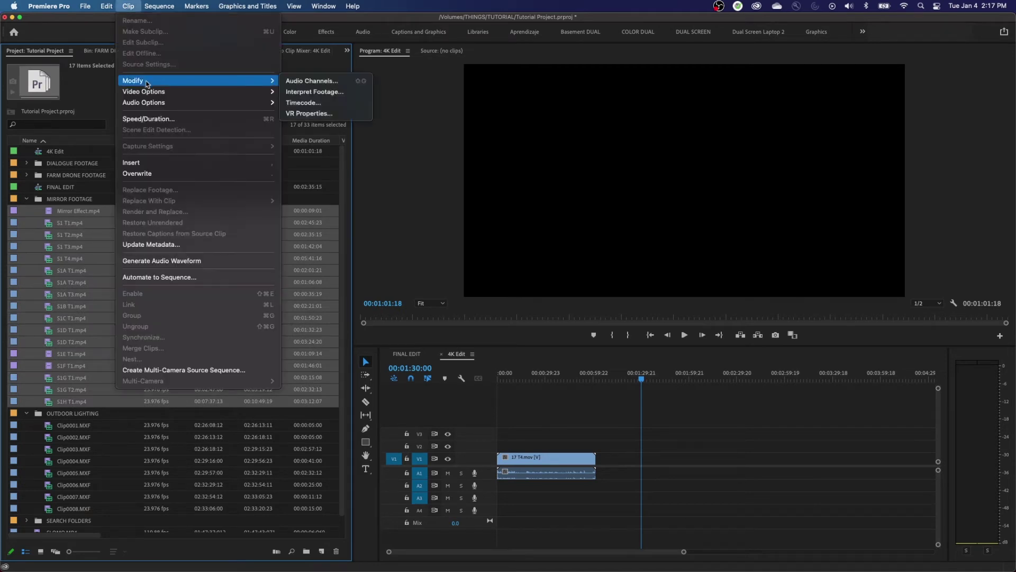
mouse_move(166, 92)
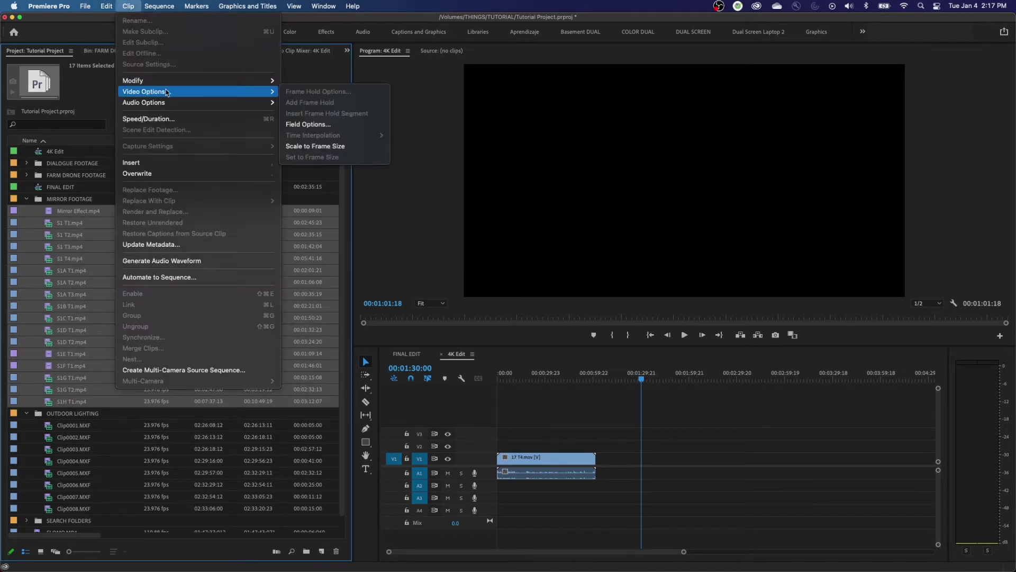
left_click(322, 148)
left_click(133, 9)
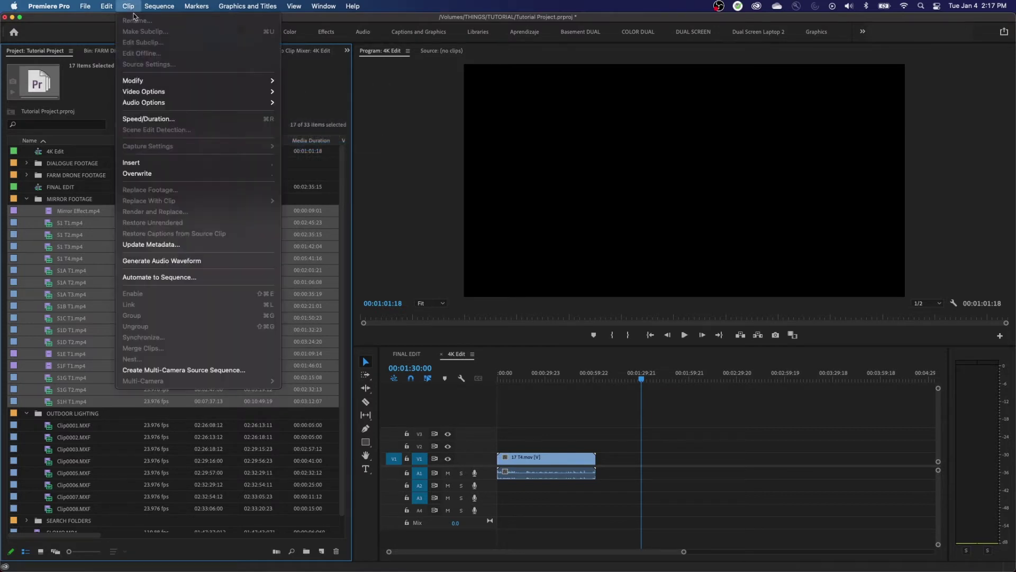
mouse_move(267, 93)
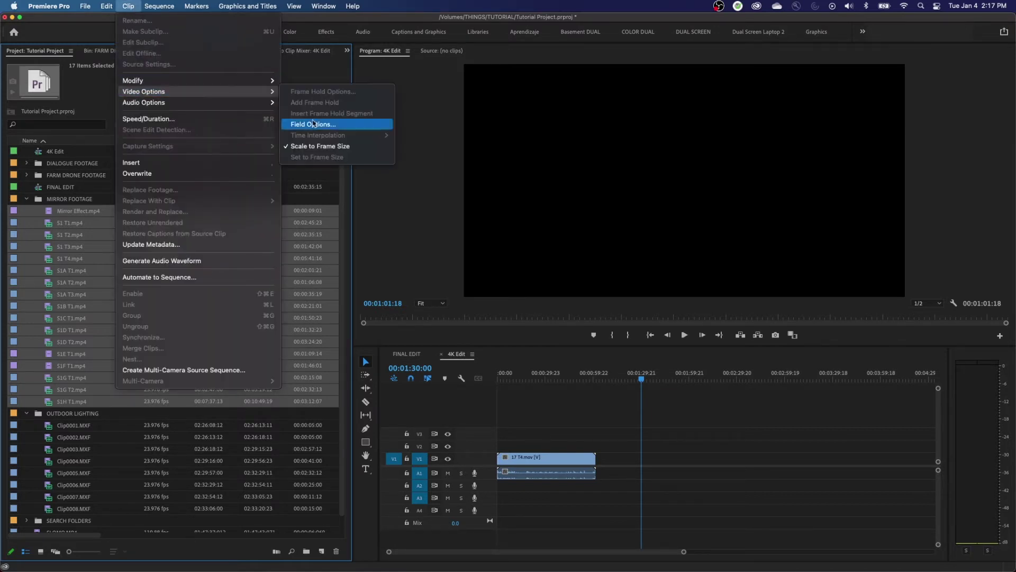
left_click(315, 262)
Step: Place S1 T3.mp4 on V1 of the 4K Edit sequence after 17 T4.mov and compare its framing with the FINAL EDIT sequence
left_click(82, 239)
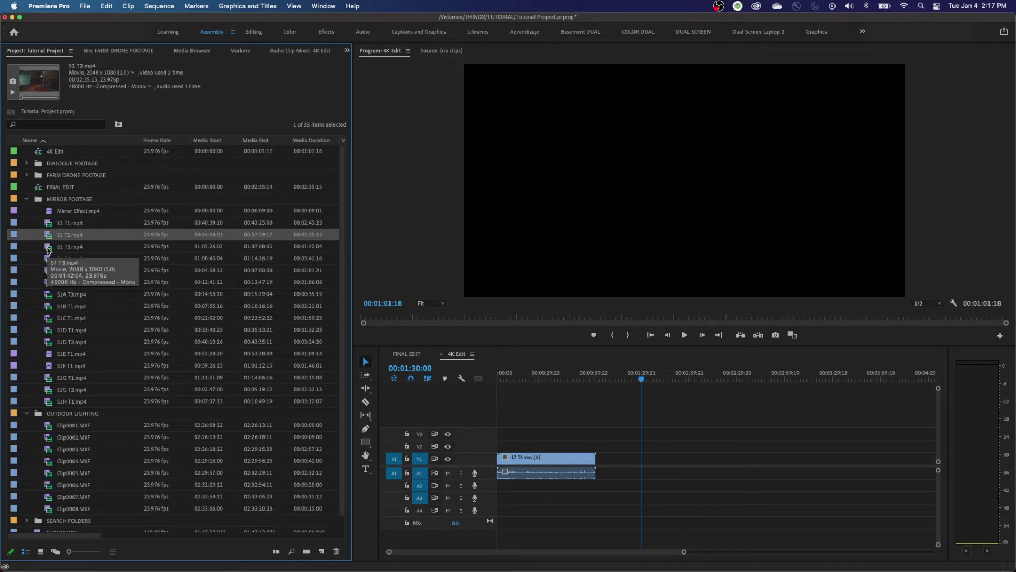
left_click(49, 248)
left_click_drag(314, 324, 614, 459)
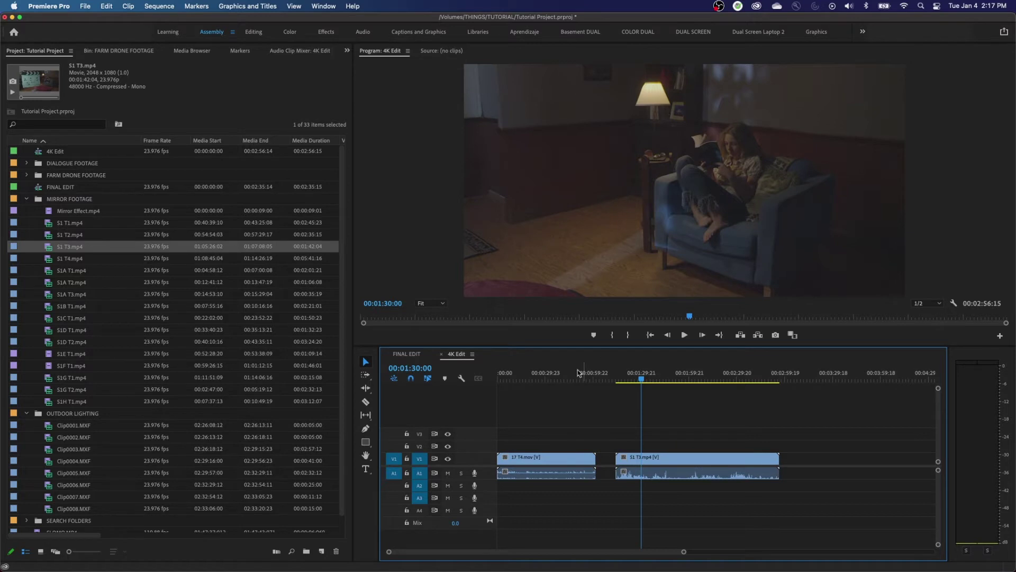
left_click(409, 354)
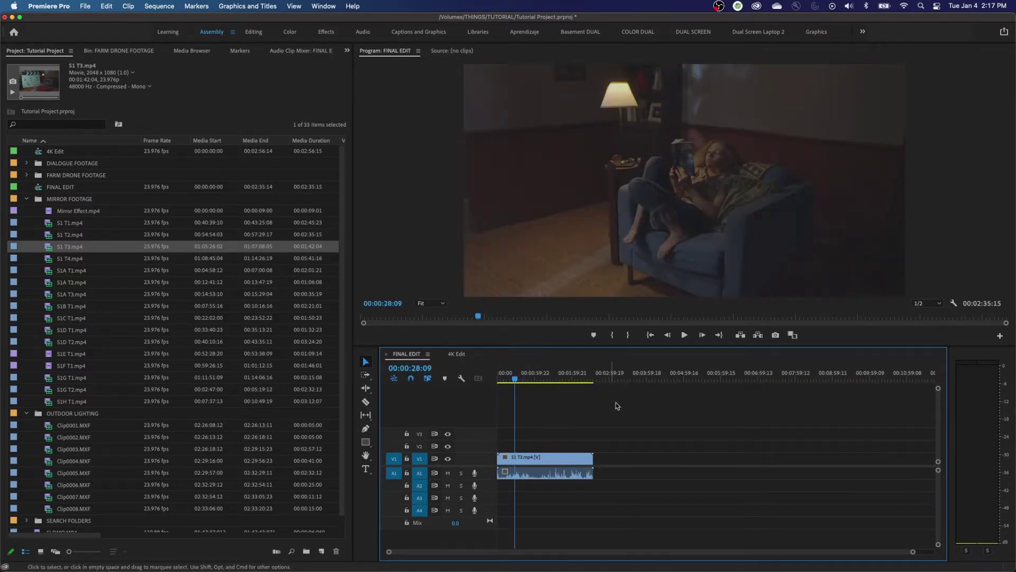
left_click(460, 354)
left_click(410, 354)
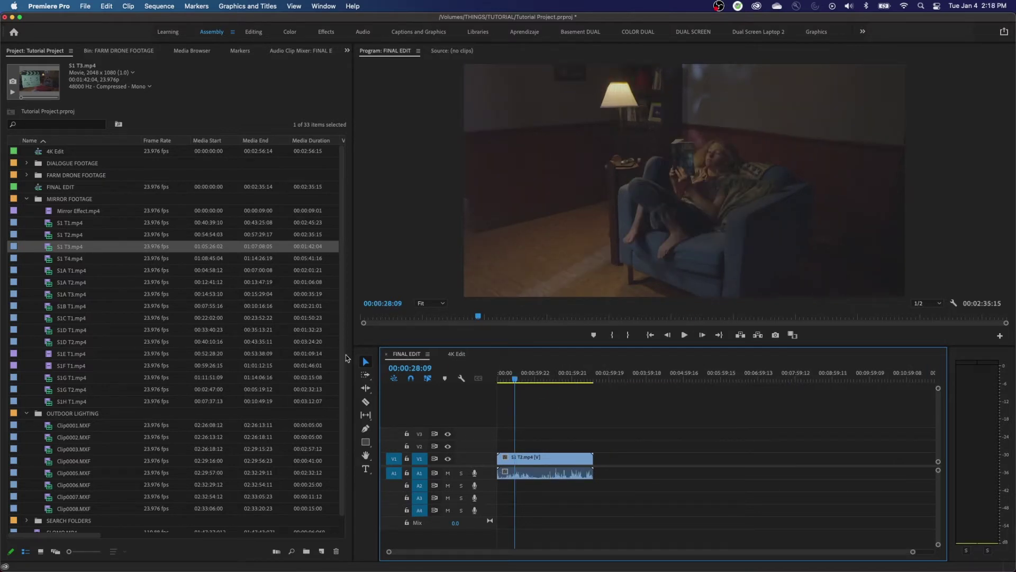
Step: Rename the FINAL EDIT sequence as "2K Edit"
left_click(61, 188)
left_click(61, 188)
type("2K")
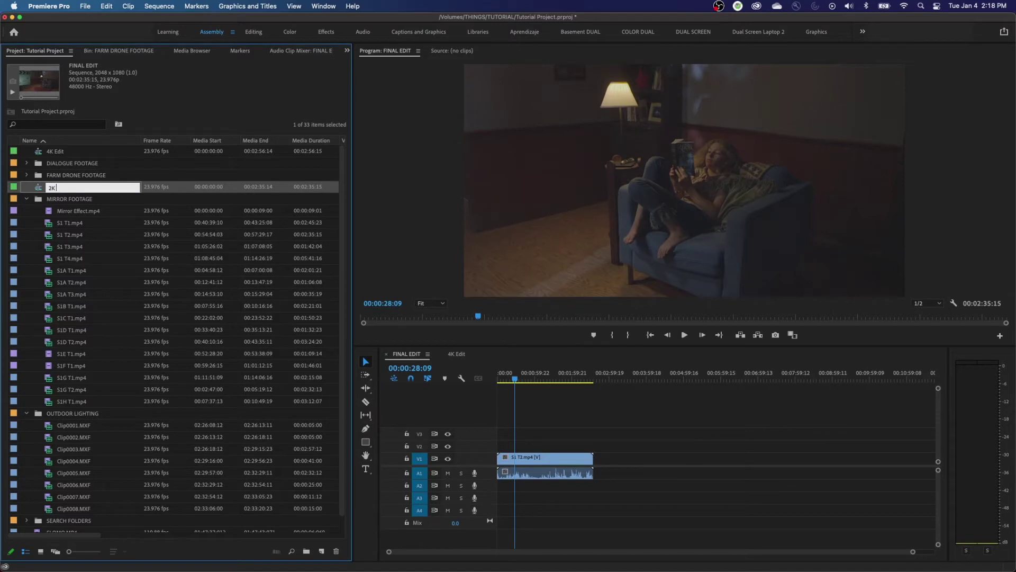
type(" Edit")
key("Tab")
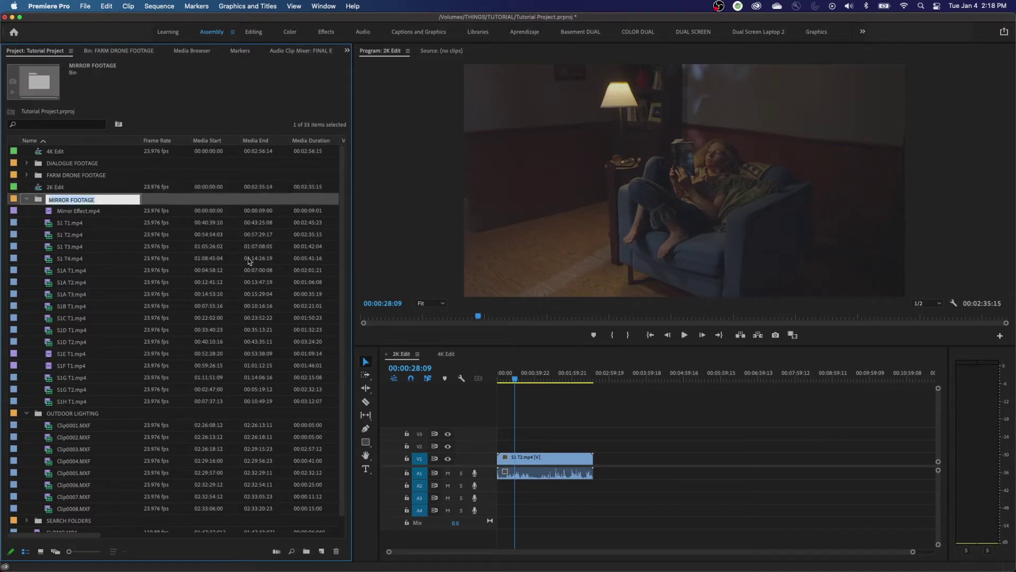
Step: Place 17 T4.mov from the DIALOGUE FOOTAGE bin after the existing clip in the 2K Edit sequence, preview it at 00:03:49:09 and select it
left_click(27, 199)
left_click(27, 163)
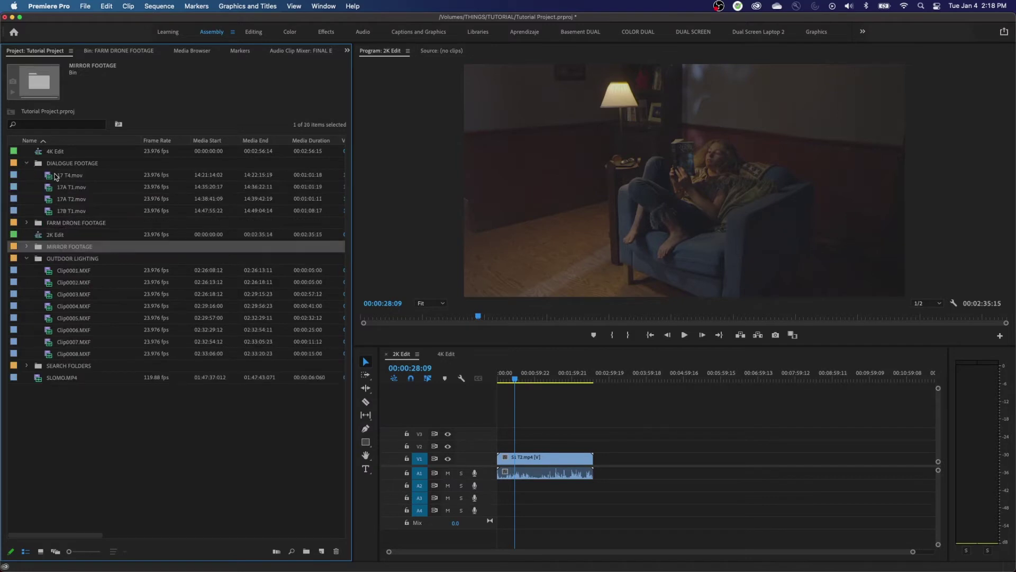
left_click_drag(53, 176, 640, 376)
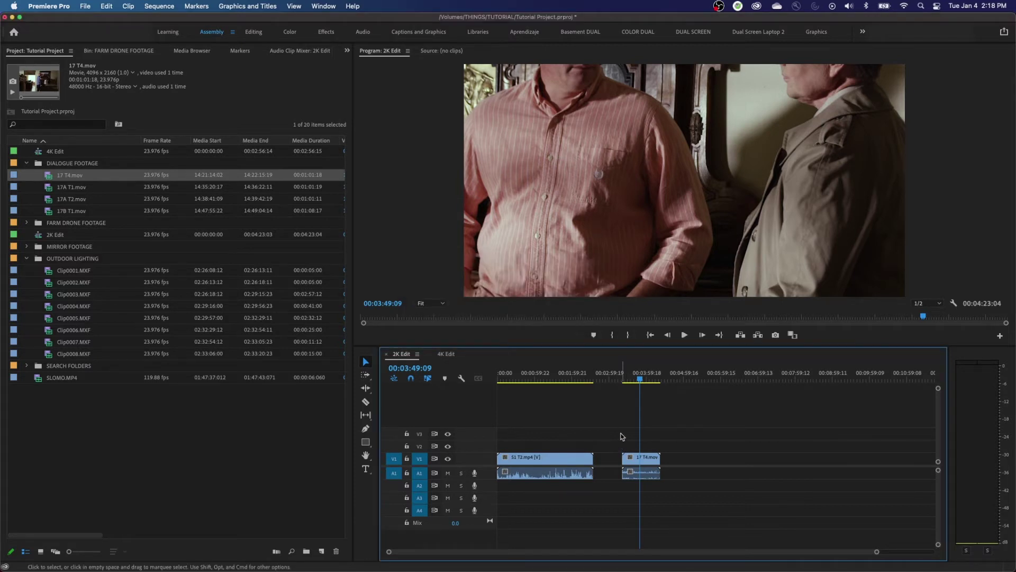
left_click(635, 472)
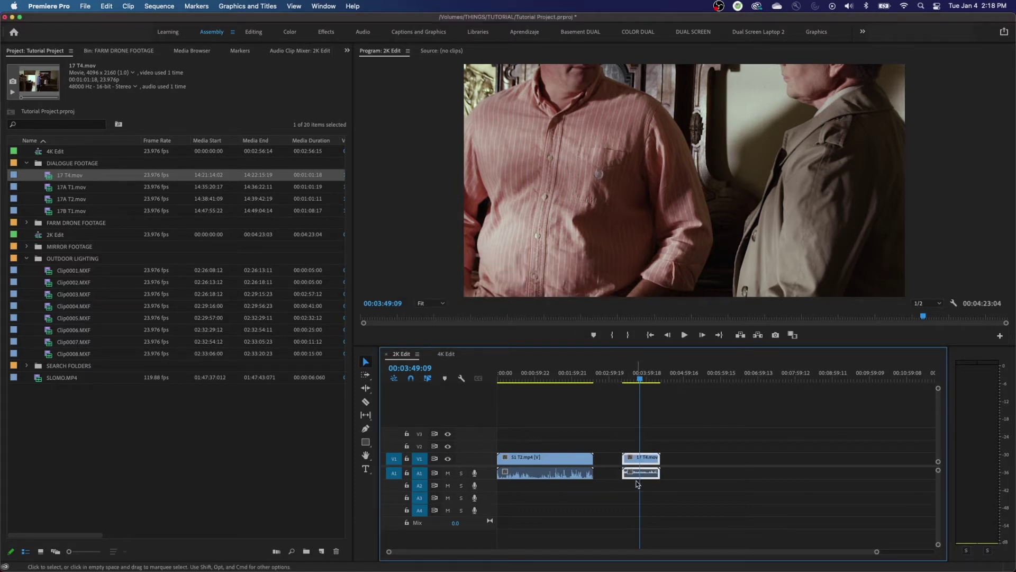
Step: Turn on Scale to Frame Size for all four DIALOGUE FOOTAGE clips and replace 17 T4.mov in the 2K Edit sequence with a fresh copy
key("Delete")
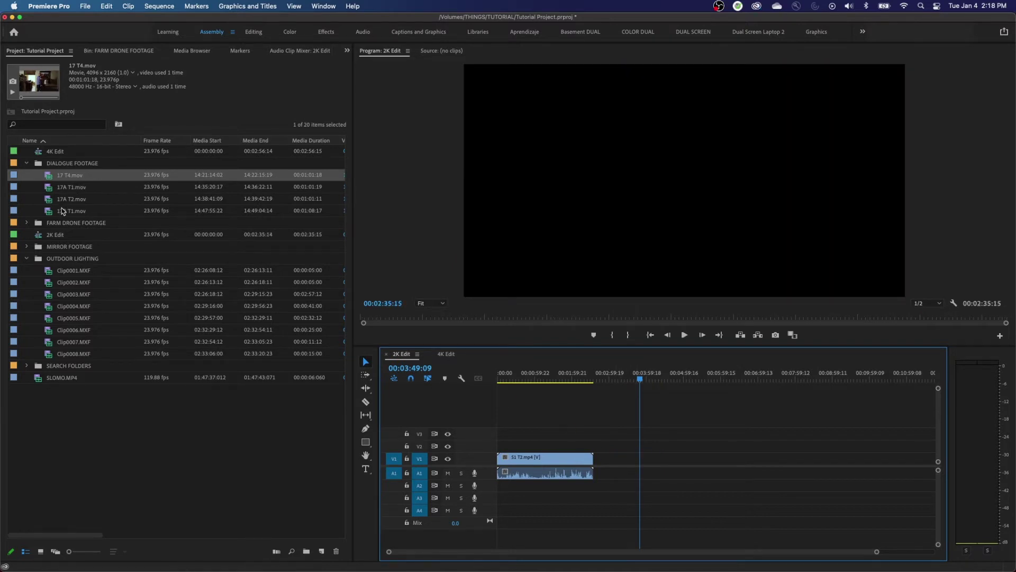
left_click(62, 211, "shift")
left_click(128, 5)
left_click(128, 6)
left_click(128, 6)
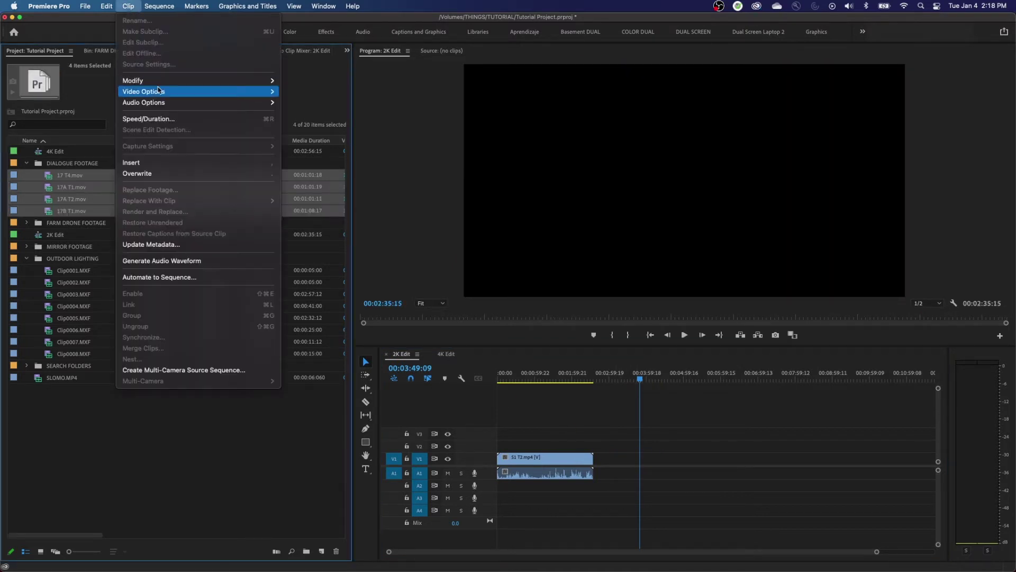
mouse_move(158, 90)
left_click(315, 149)
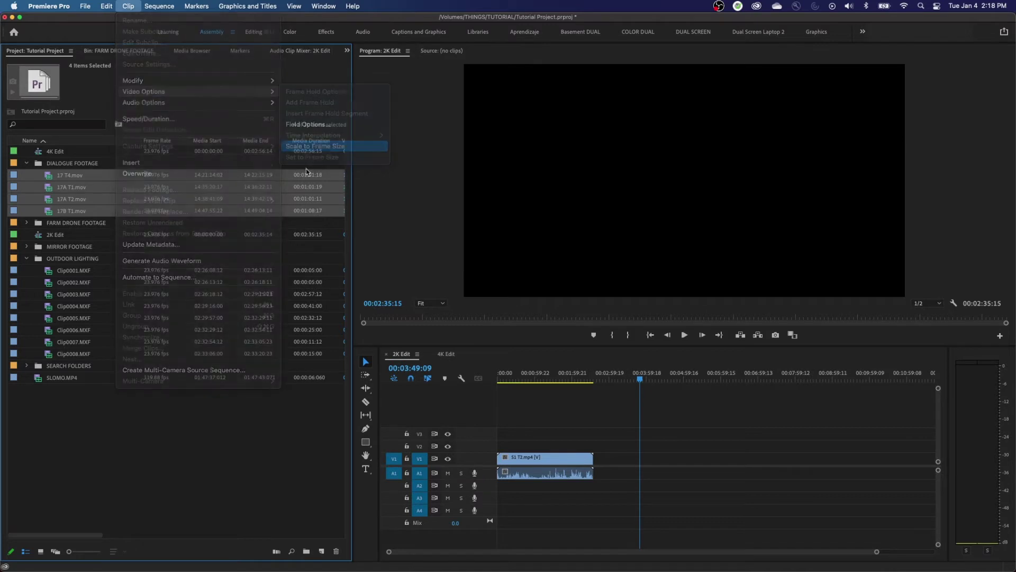
left_click(197, 479)
left_click_drag(62, 178, 628, 469)
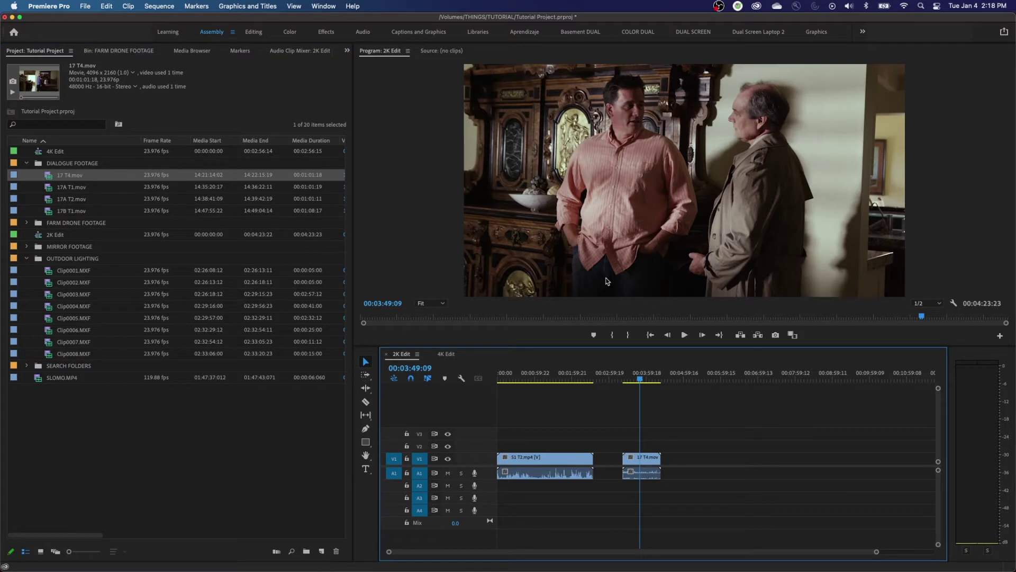
Step: Place Clip0001.MXF after S1 T3.mp4 in the 4K Edit sequence to preview its framing at 00:03:11:03, and delete it again
key("shift+3")
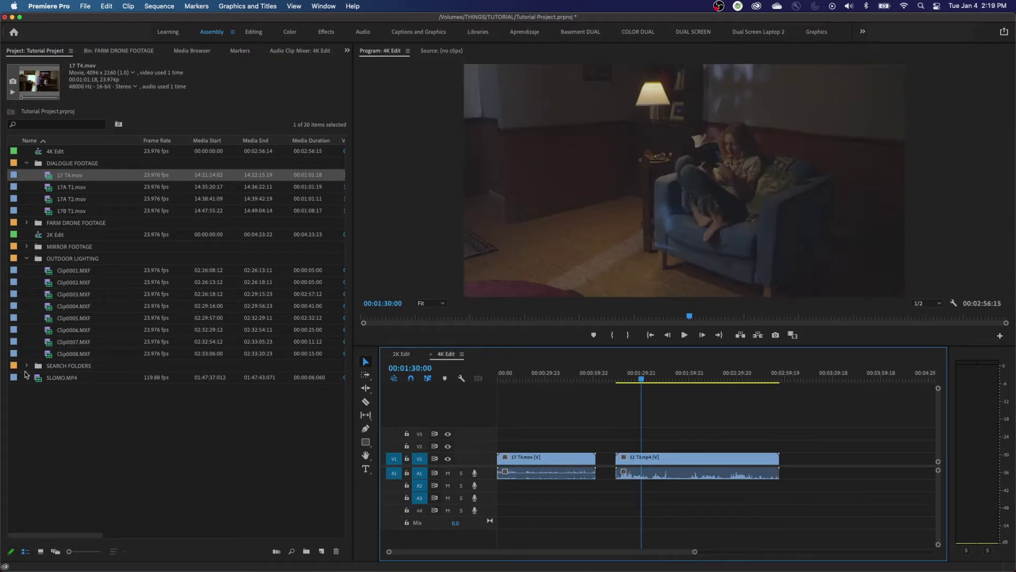
left_click(44, 284)
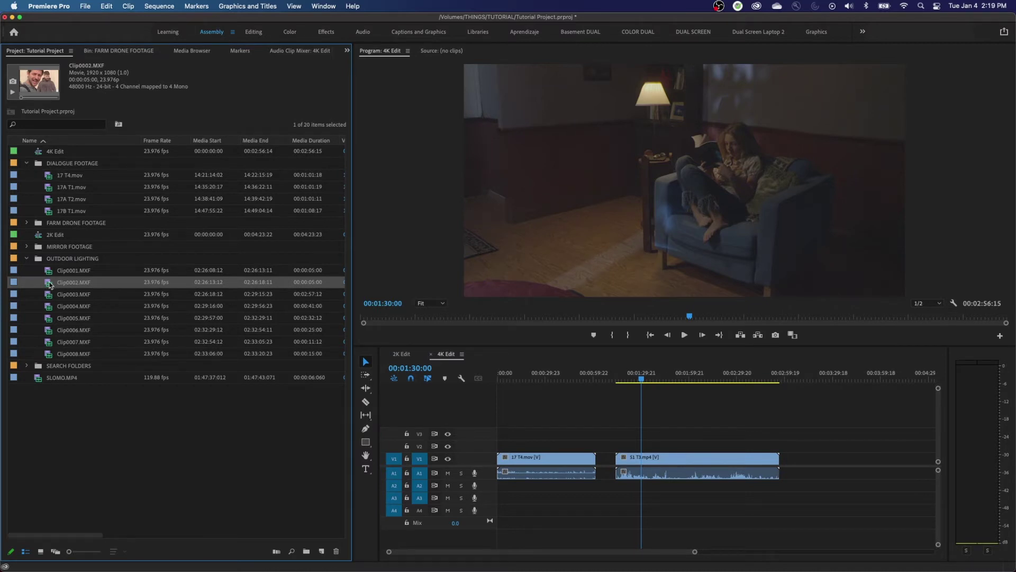
left_click_drag(50, 284, 803, 458)
left_click(802, 378)
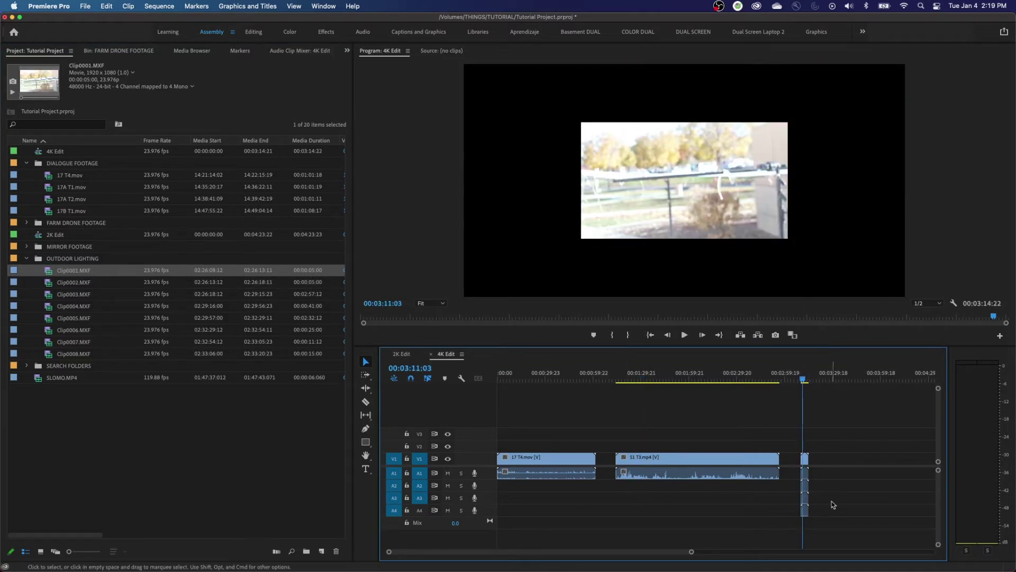
left_click_drag(845, 454, 792, 506)
key("Delete")
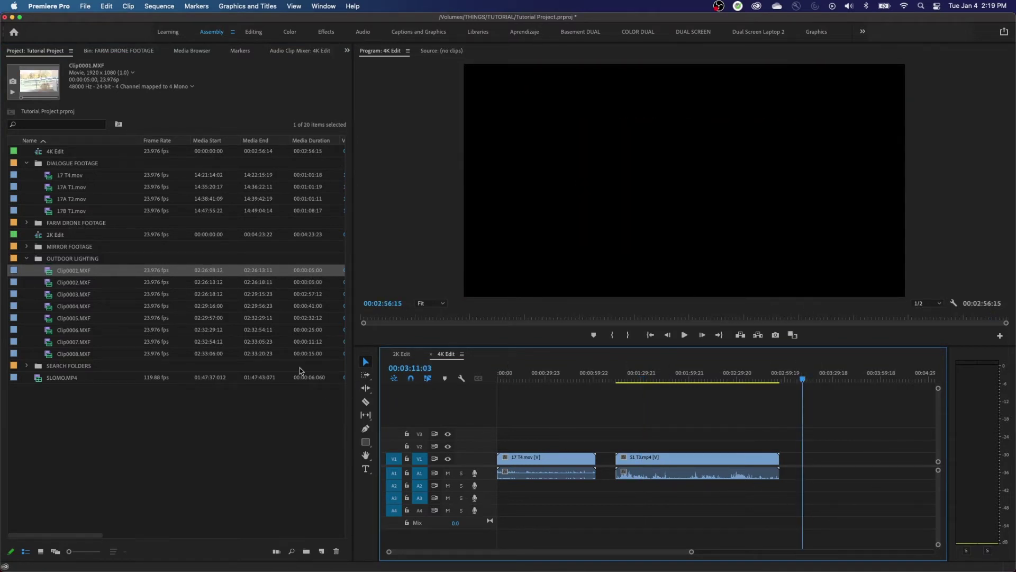
Step: Turn on Scale to Frame Size for all eight OUTDOOR LIGHTING clips, Clip0001.MXF through Clip0008.MXF
left_click(79, 353, "shift")
left_click(46, 274)
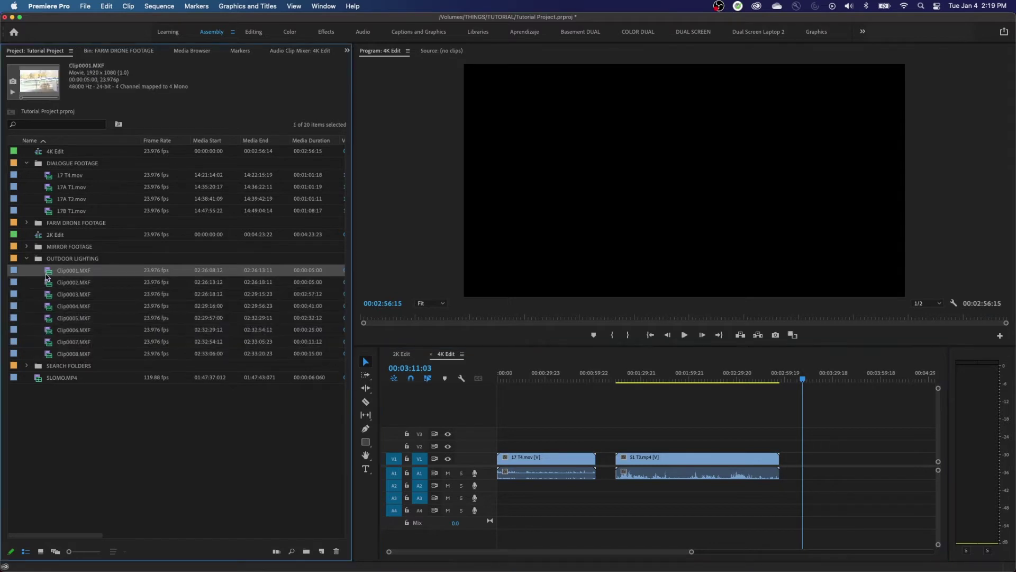
left_click(58, 350, "shift")
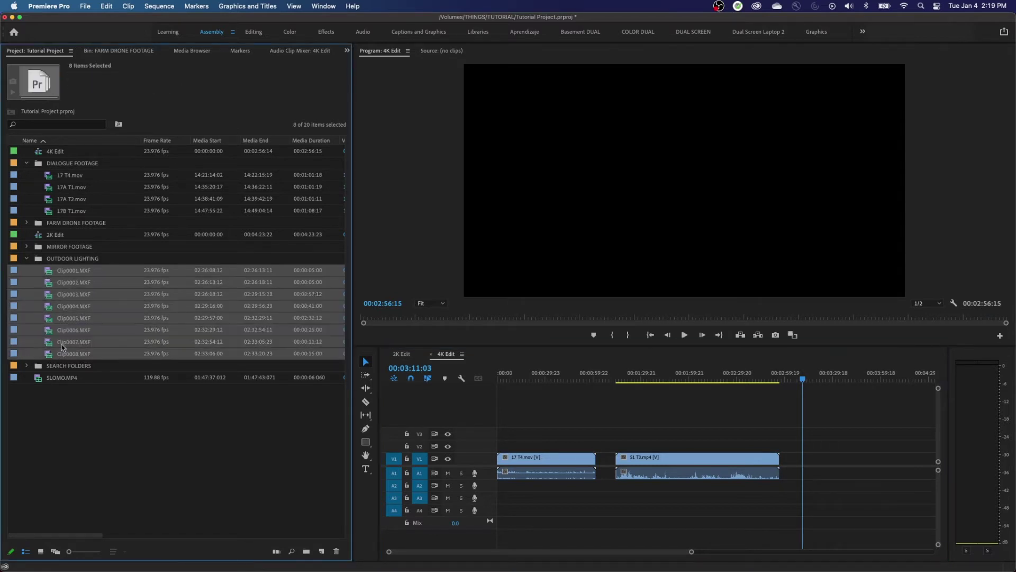
left_click(126, 7)
mouse_move(270, 94)
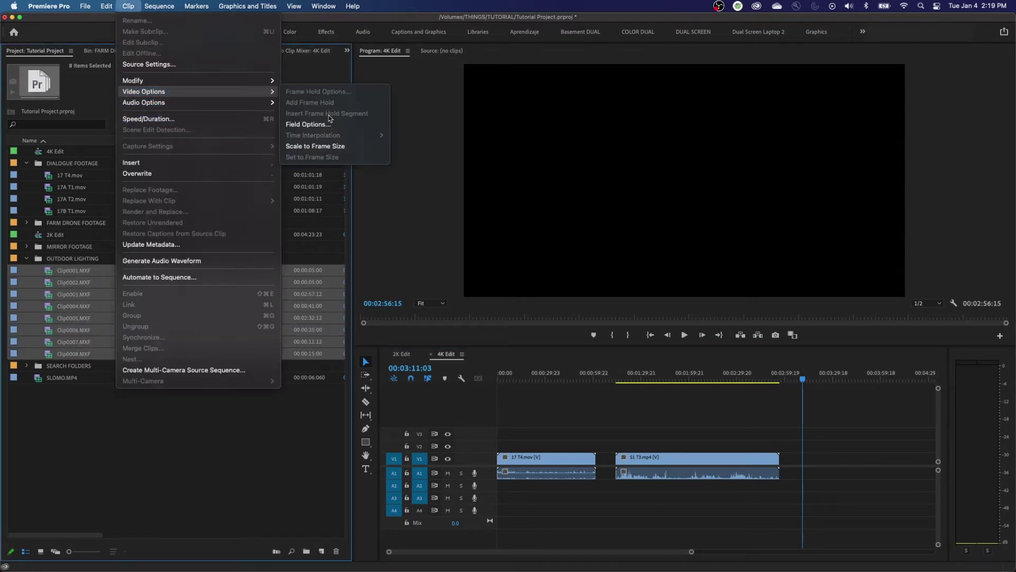
left_click(327, 146)
left_click(173, 391)
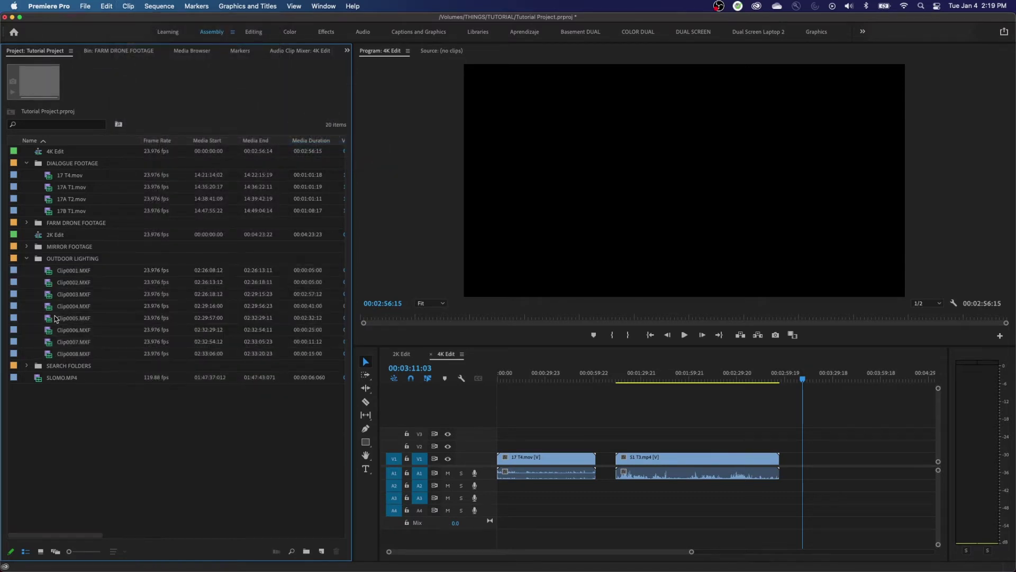
Step: Place Clip0004.MXF after S1 T3.mp4 in the 4K Edit sequence and scale it up to fill the frame width
left_click(53, 272)
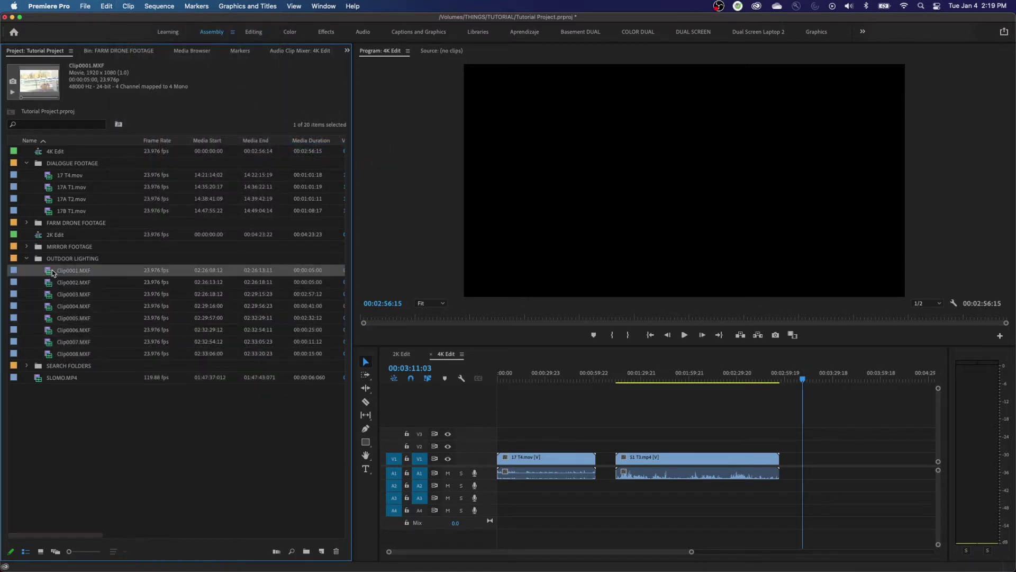
left_click_drag(72, 306, 792, 459)
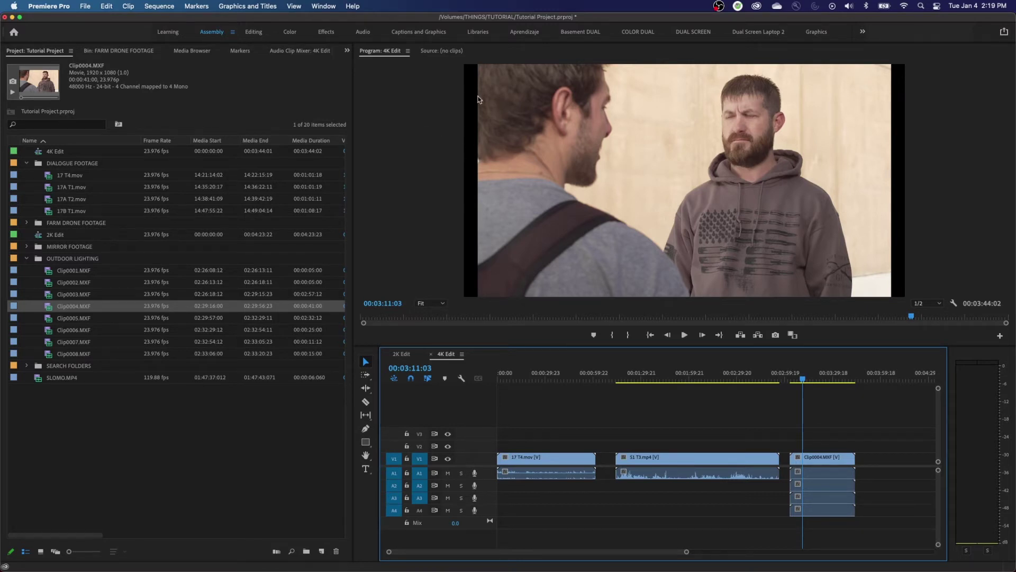
left_click(603, 188)
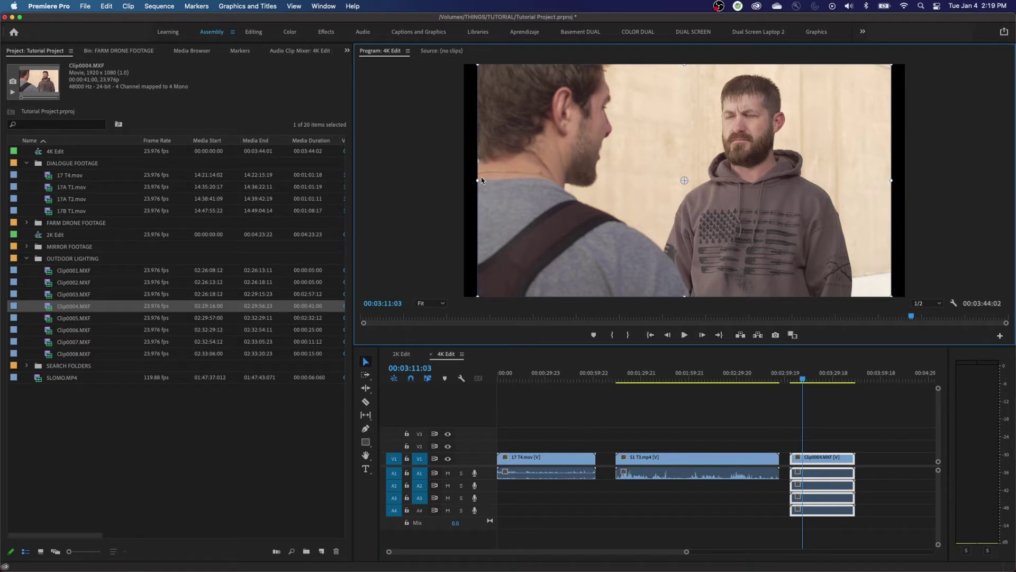
left_click_drag(477, 180, 464, 181)
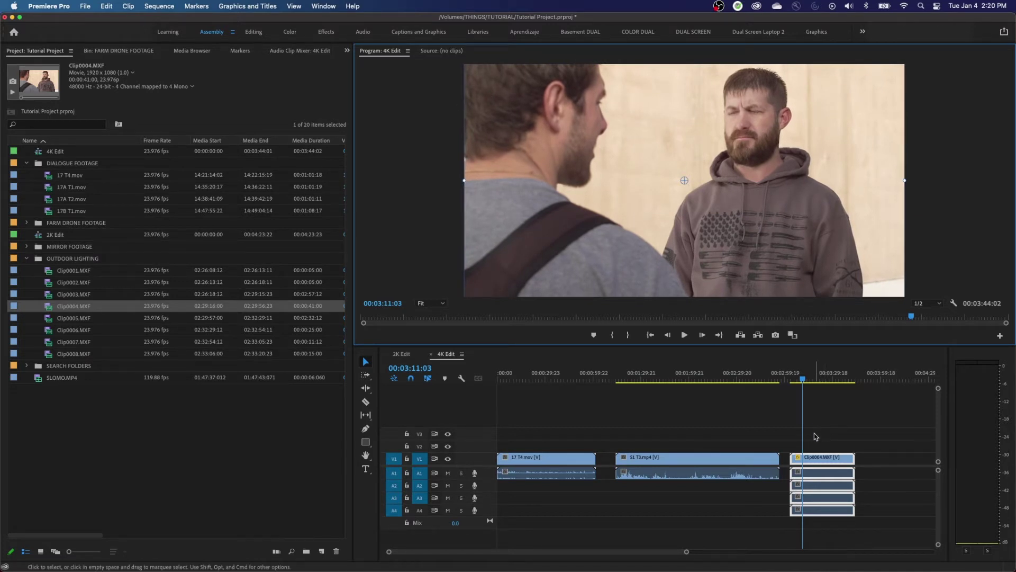
Step: Delete Clip0004.MXF and the whole 4K Edit sequence from the project, and collapse the open bins
left_click(794, 532)
key("Delete")
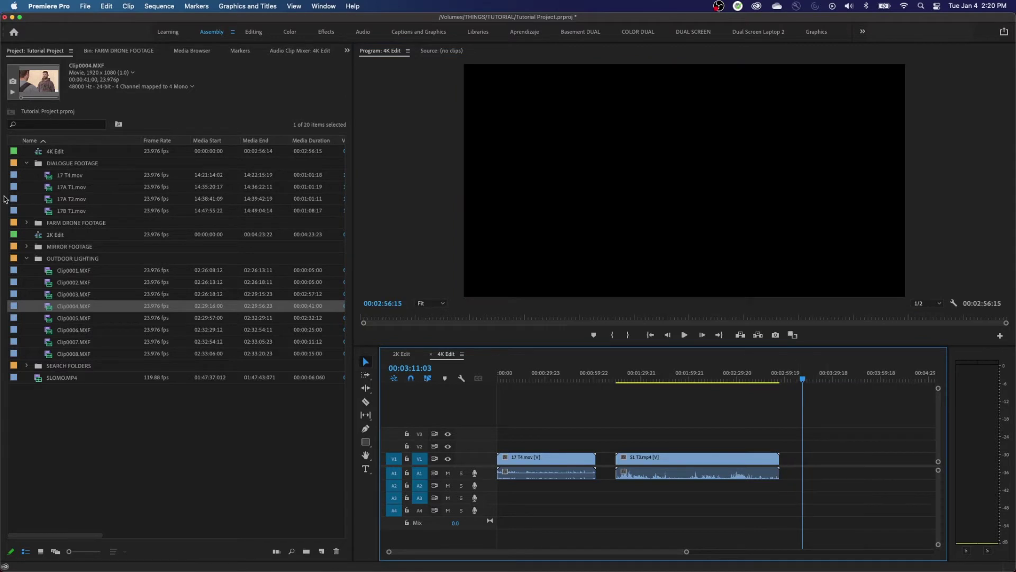
left_click(38, 154)
key("Delete")
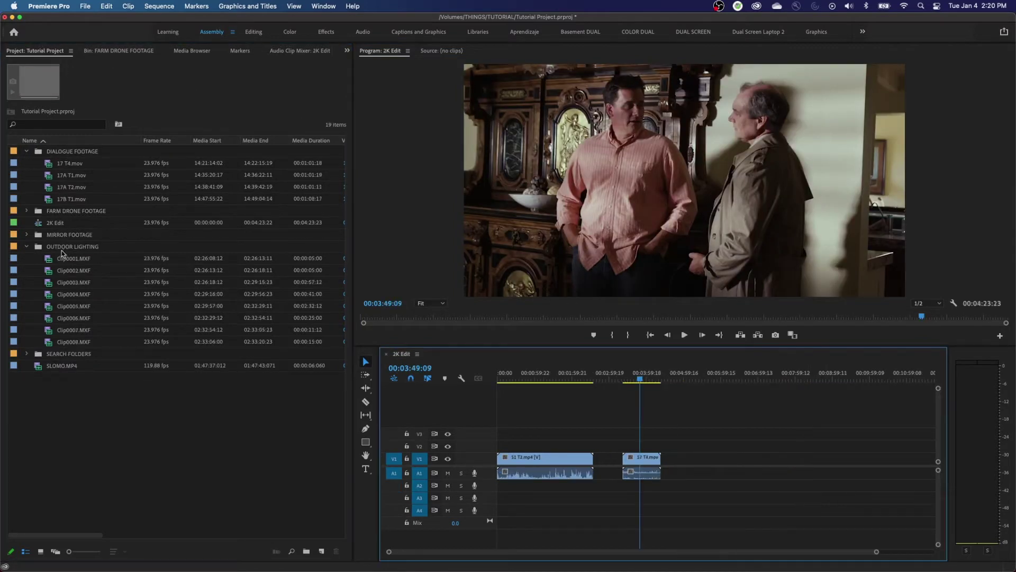
left_click(26, 151)
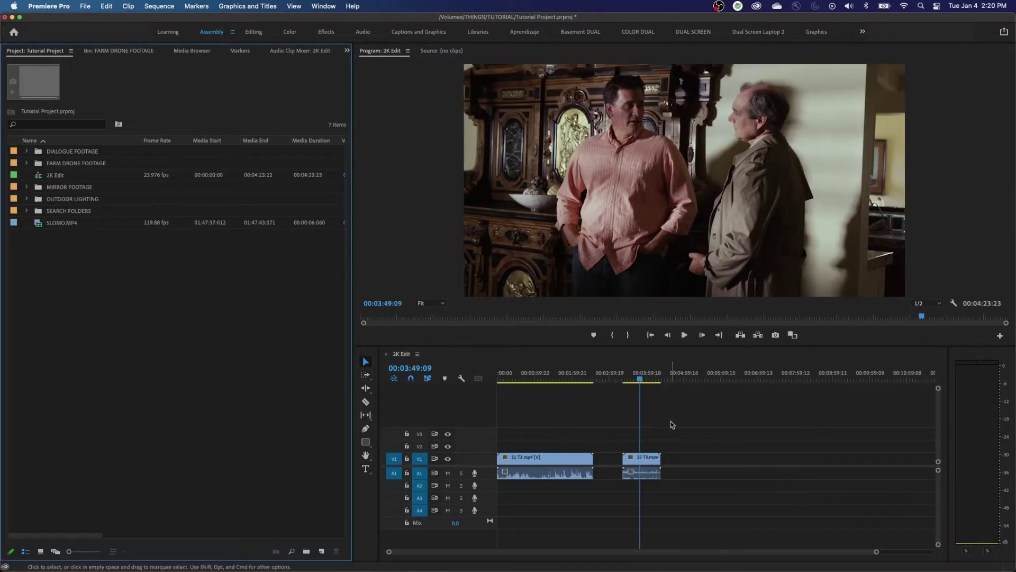
Step: Clear all clips from the 2K Edit sequence with the playhead back at 00:00:00:00, and save the project
left_click_drag(671, 422, 511, 477)
key("Delete")
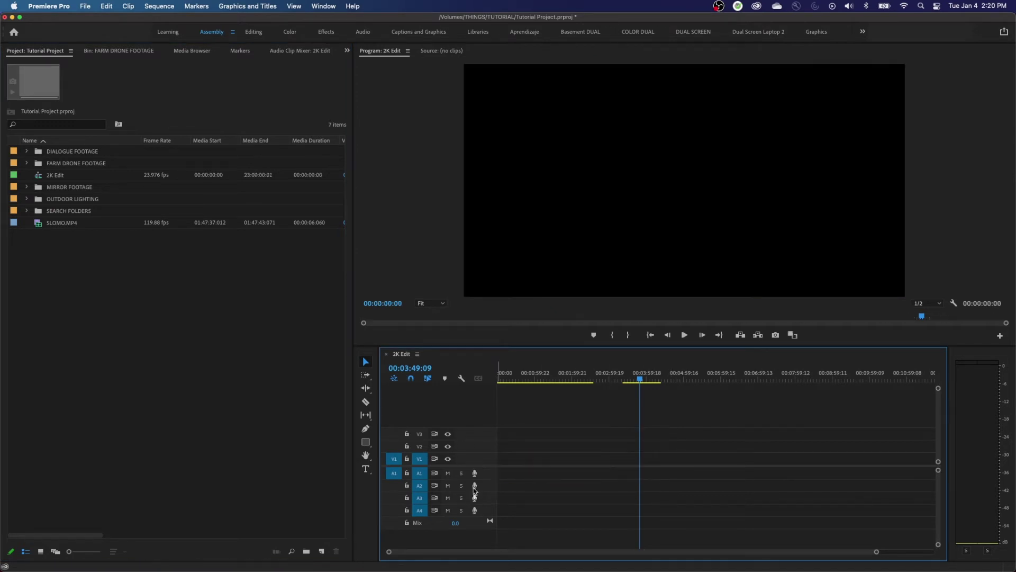
key("Home")
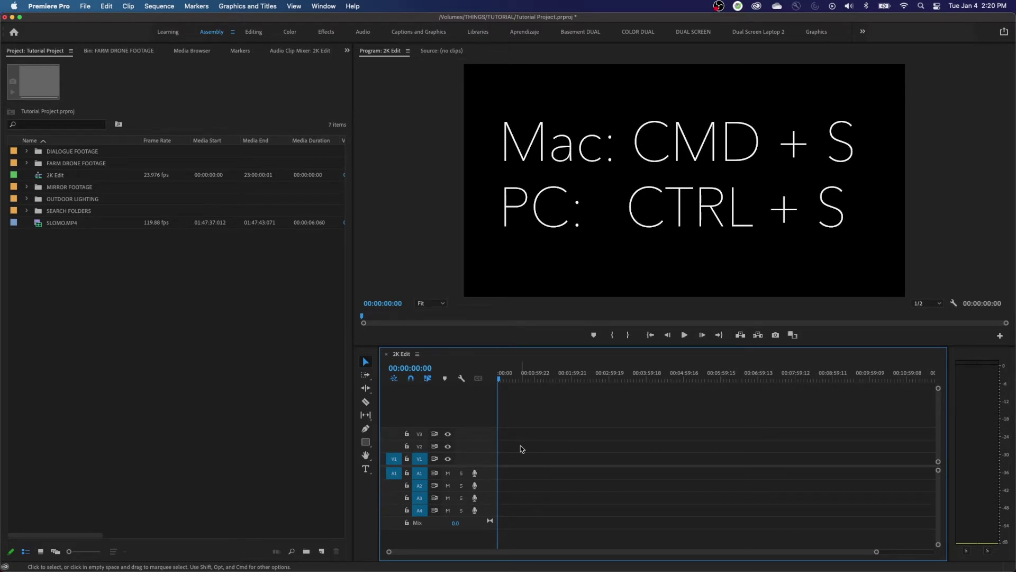
key("super+s")
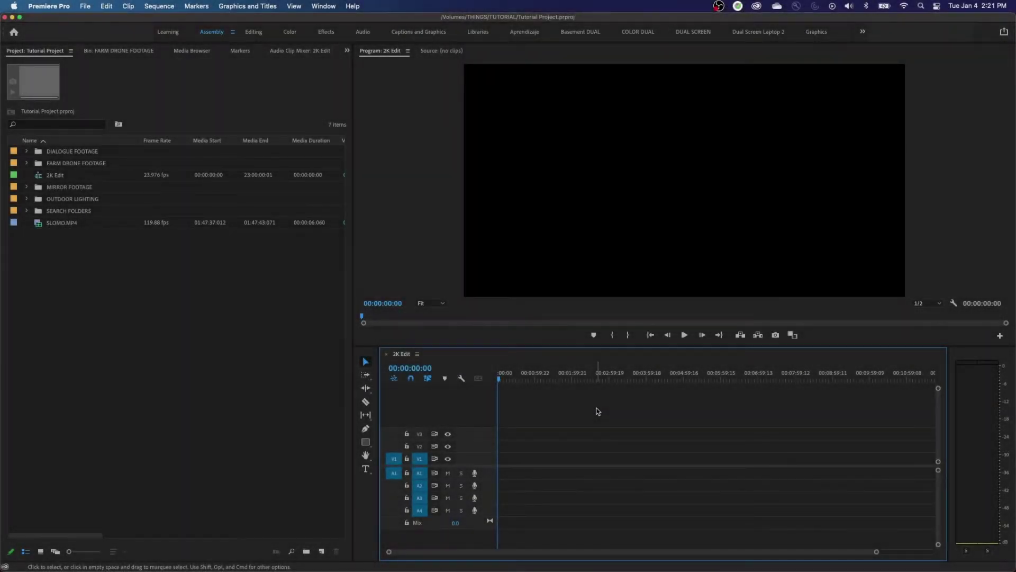
Step: Switch to the Editing workspace and show the Tutorial Project contents with the MIRROR FOOTAGE bin closed
left_click(253, 32)
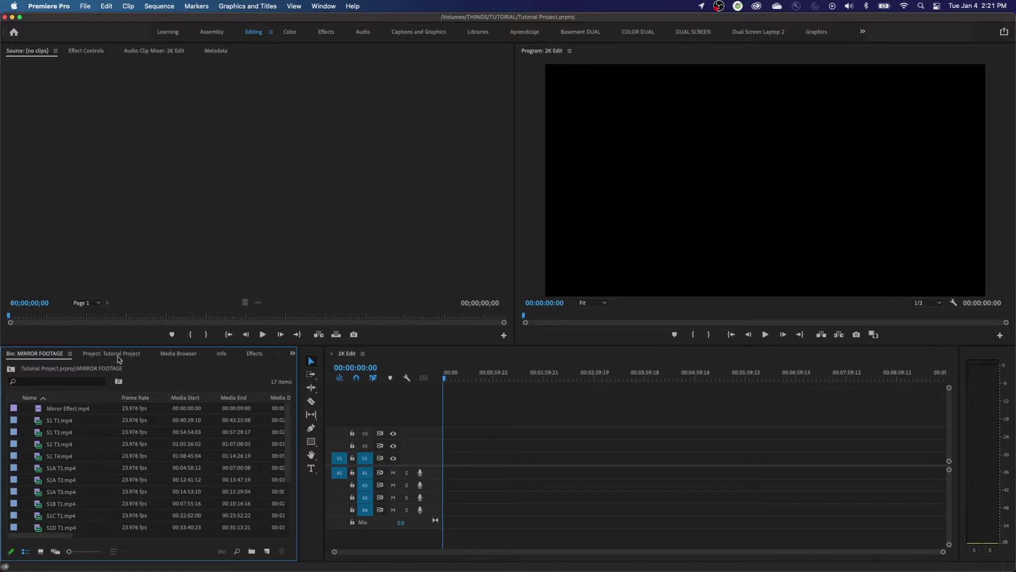
left_click(113, 354)
left_click(45, 355)
left_click(42, 366)
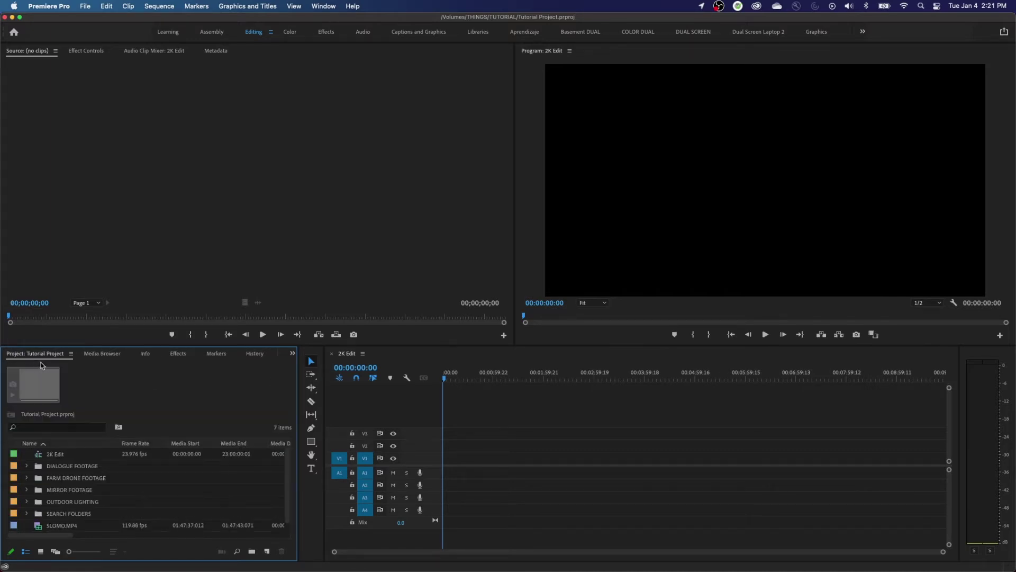
Step: Open the DIALOGUE FOOTAGE bin in icon view and look over its thumbnails with the panel temporarily maximized
double_click(38, 468)
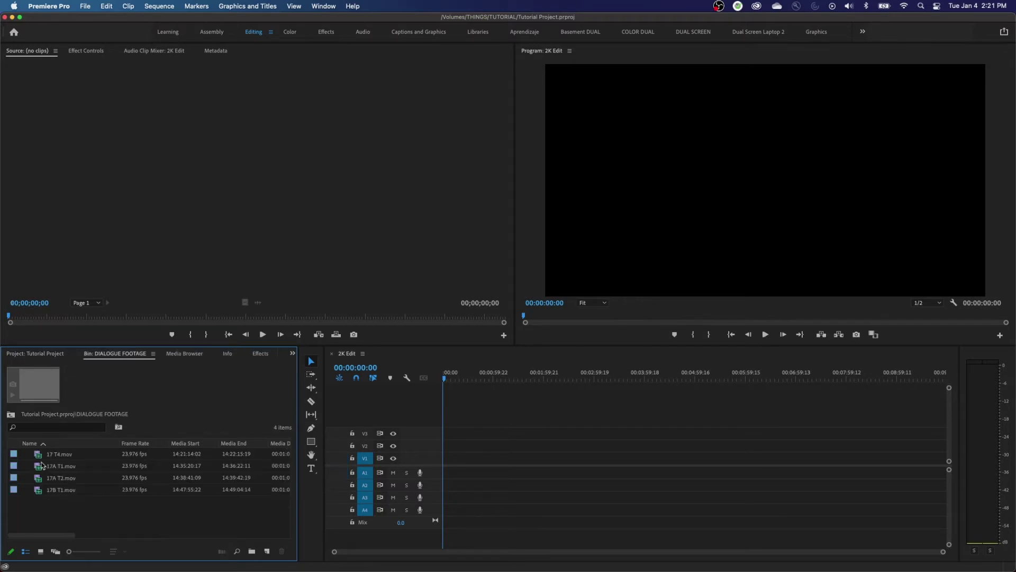
left_click(41, 552)
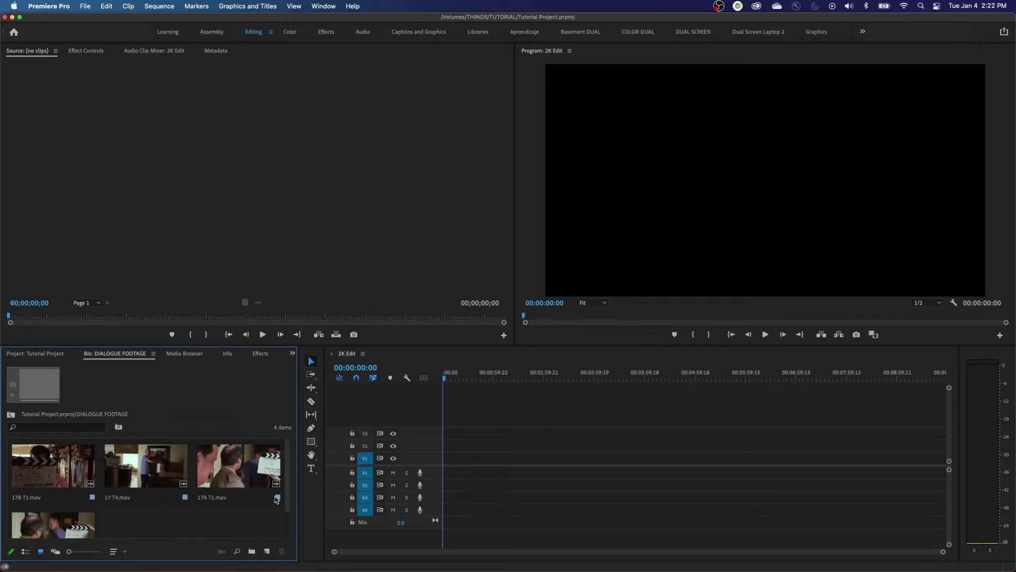
mouse_move(289, 479)
left_mouse_down()
mouse_move(291, 510)
mouse_move(293, 476)
left_mouse_up()
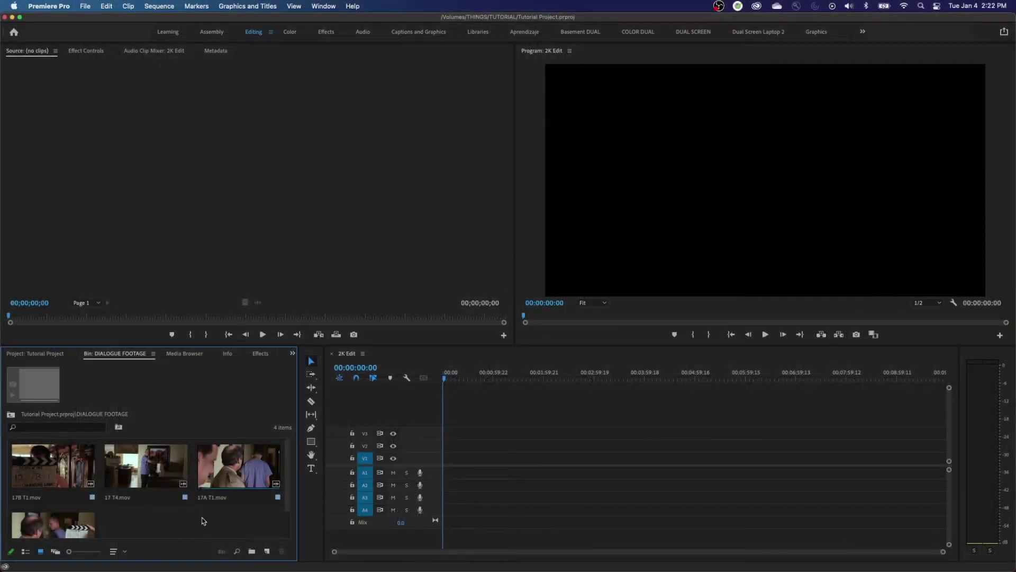
key("grave")
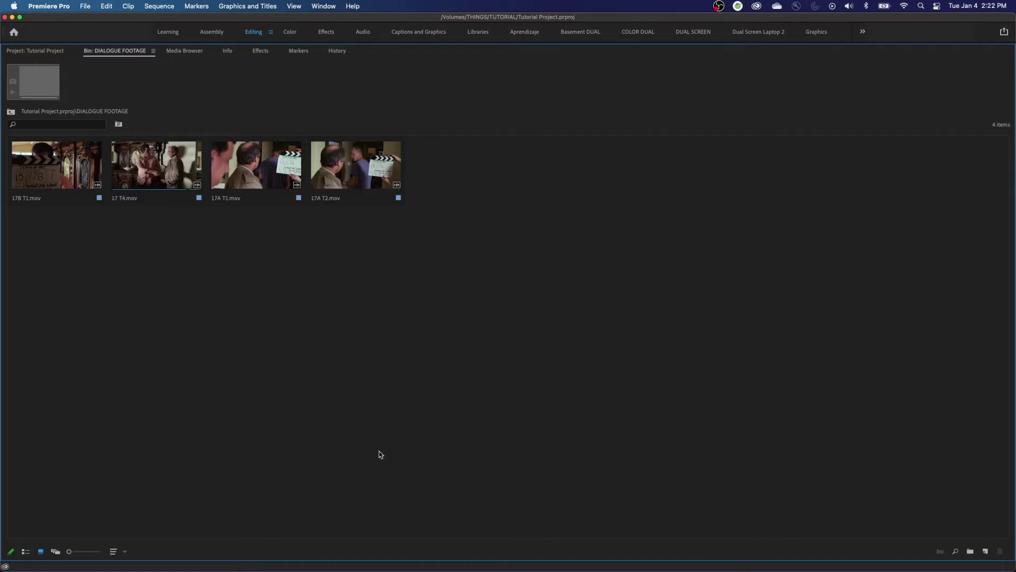
key("grave")
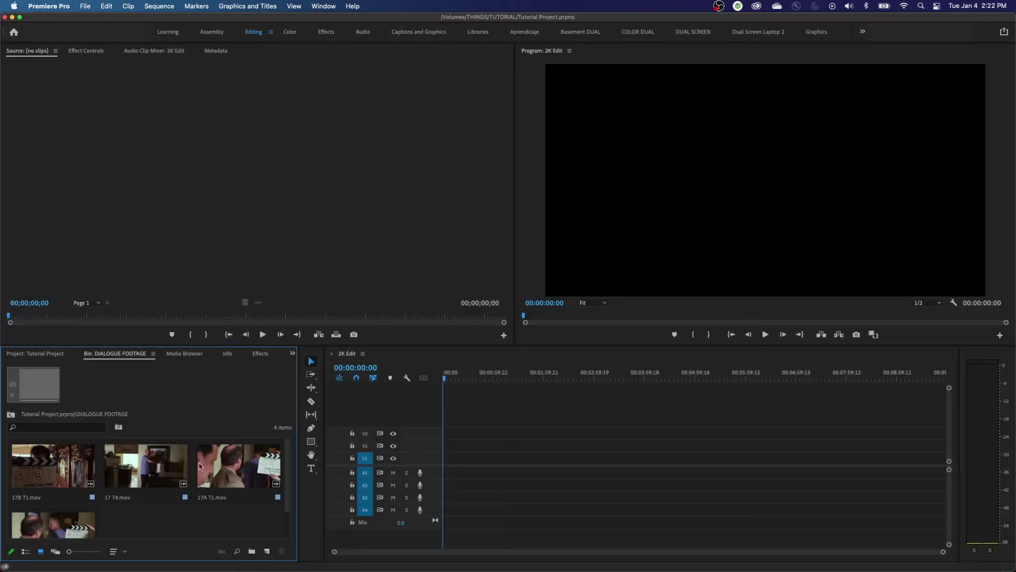
Step: Open the MIRROR FOOTAGE bin in icon view and look over its thumbnails with the panel temporarily maximized
left_click(54, 354)
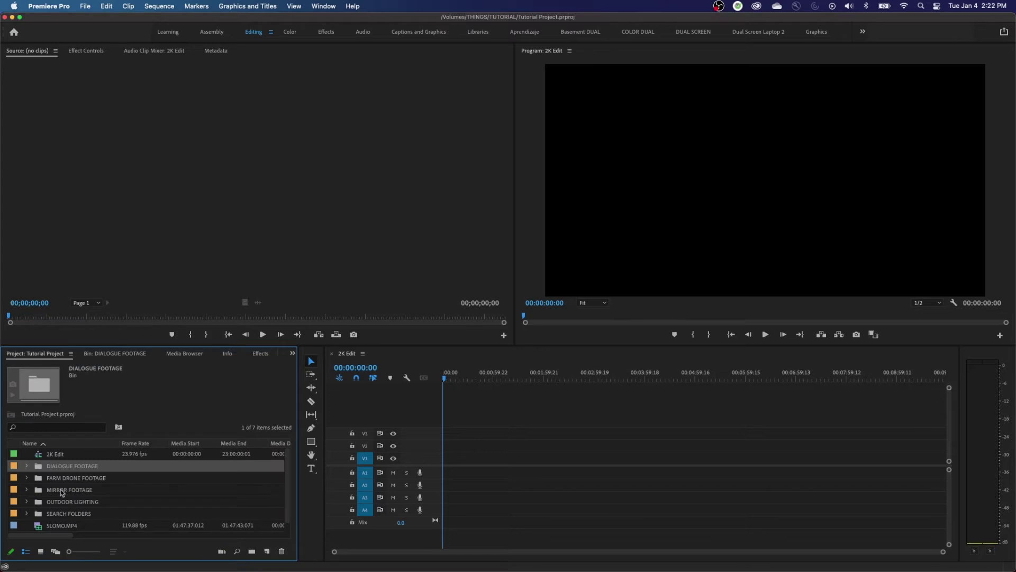
double_click(40, 491)
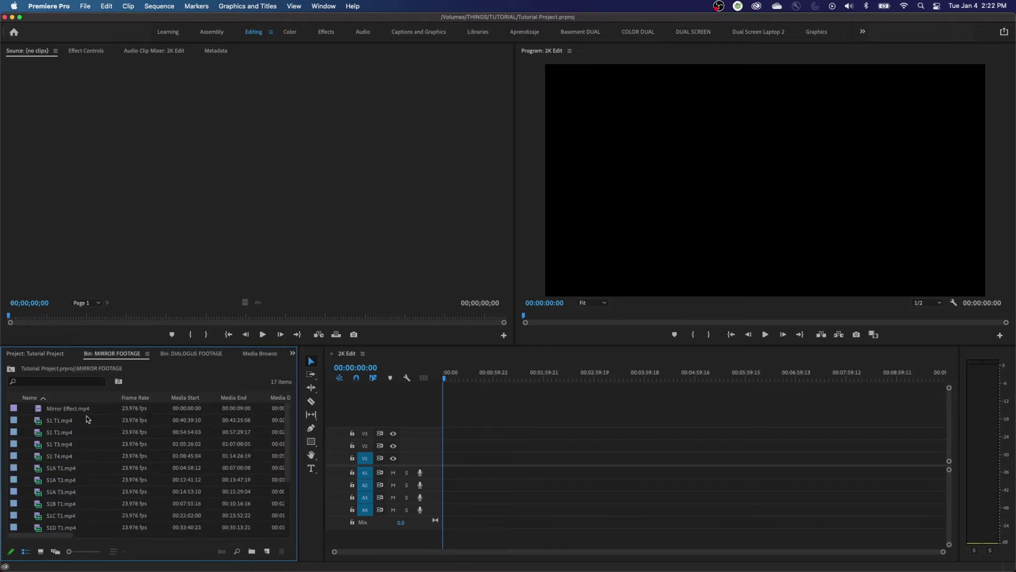
left_click(41, 552)
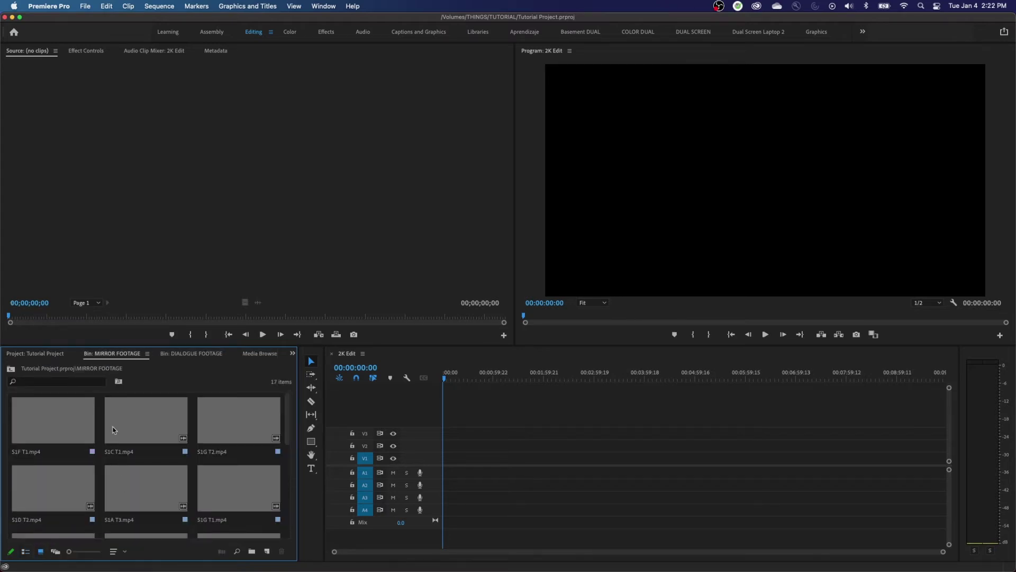
left_click_drag(284, 415, 288, 450)
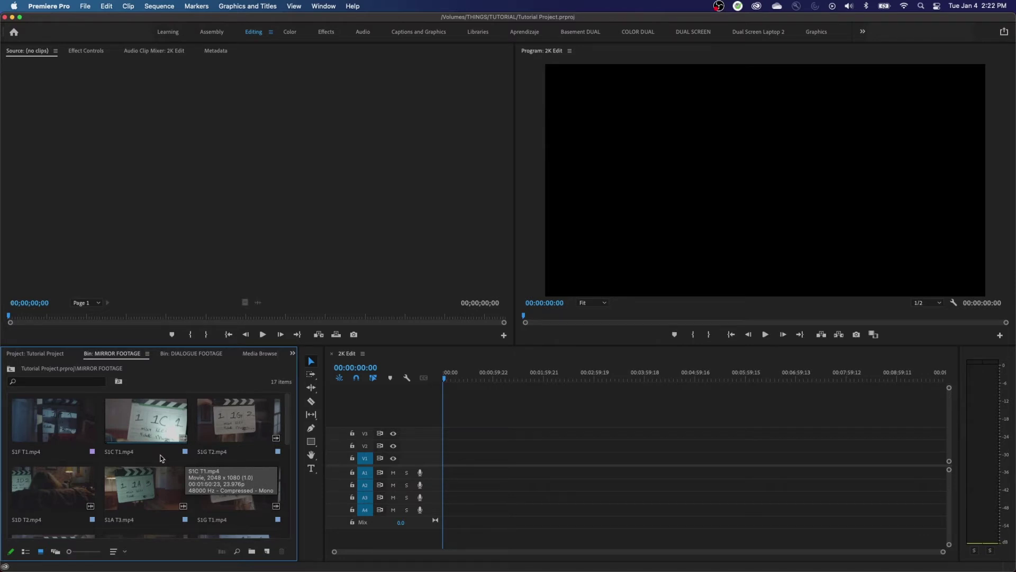
key("grave")
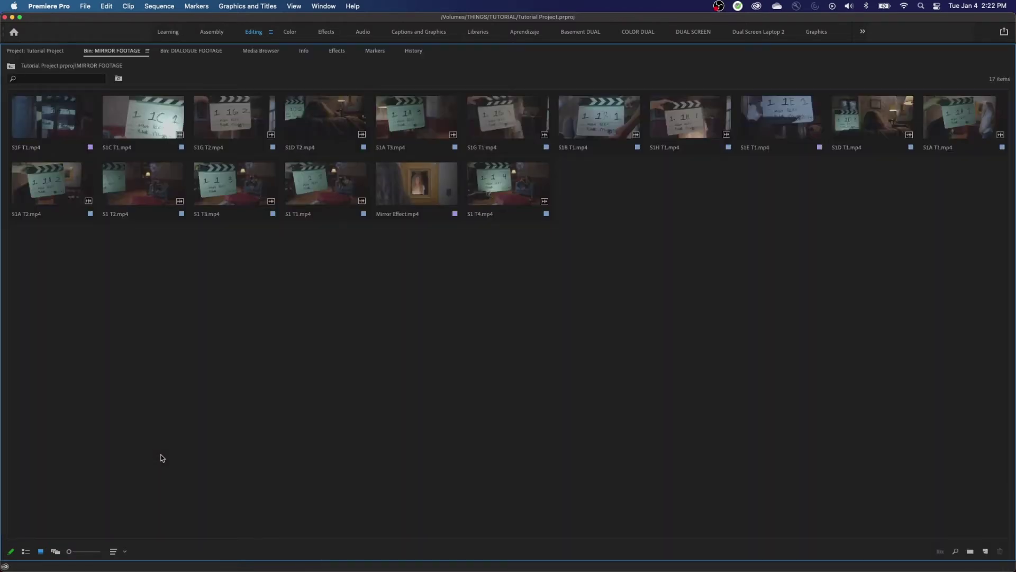
key("grave")
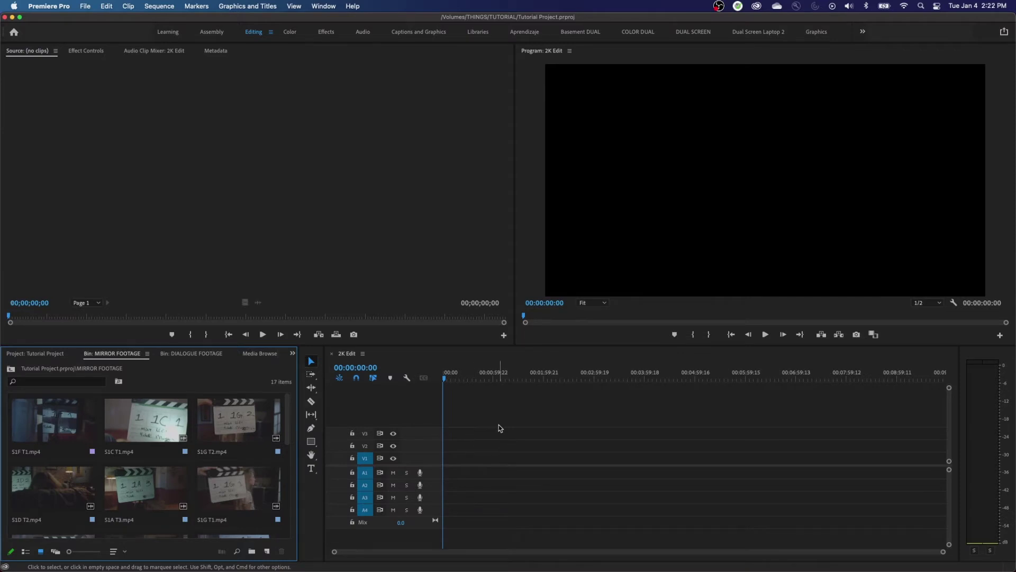
Step: Temporarily maximize the timeline, Program Monitor and Source Monitor in turn, restoring the Editing layout after each
key("grave")
key("grave")
key("grave")
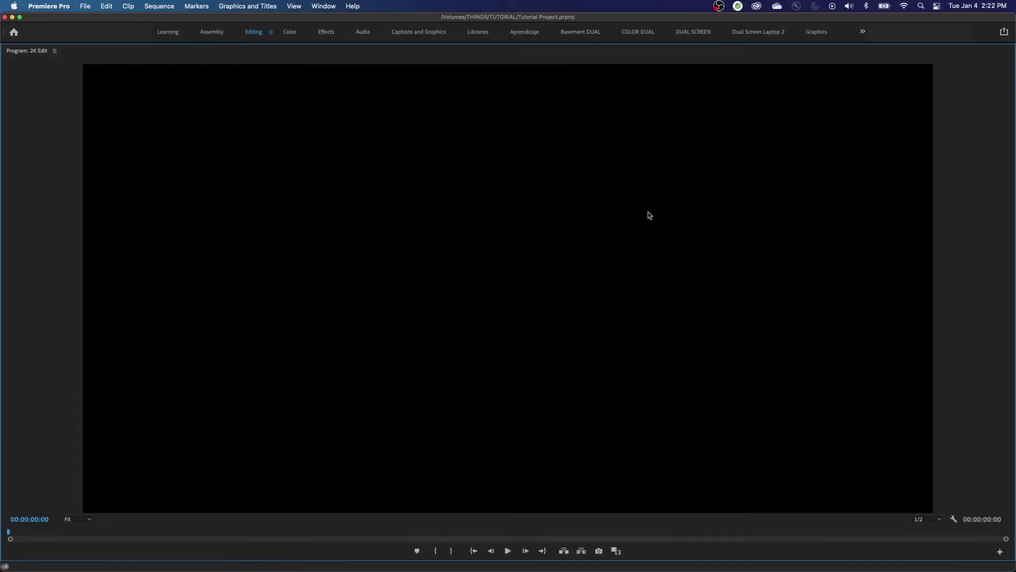
key("grave")
key("grave")
key("grave")
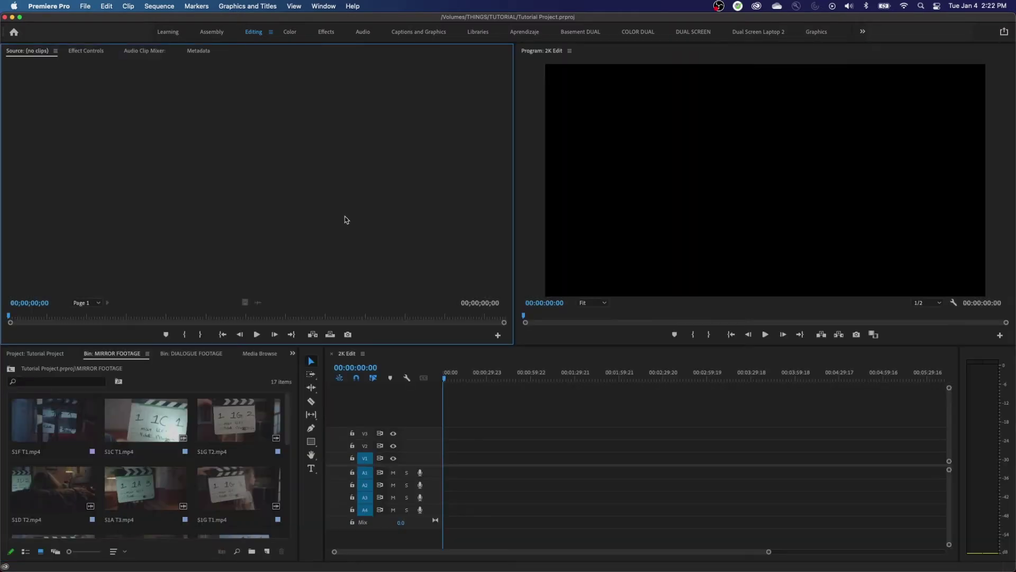
Step: Maximize the MIRROR FOOTAGE bin, enlarge its thumbnails to about six per row, and arrange them by List View Sort
key("grave")
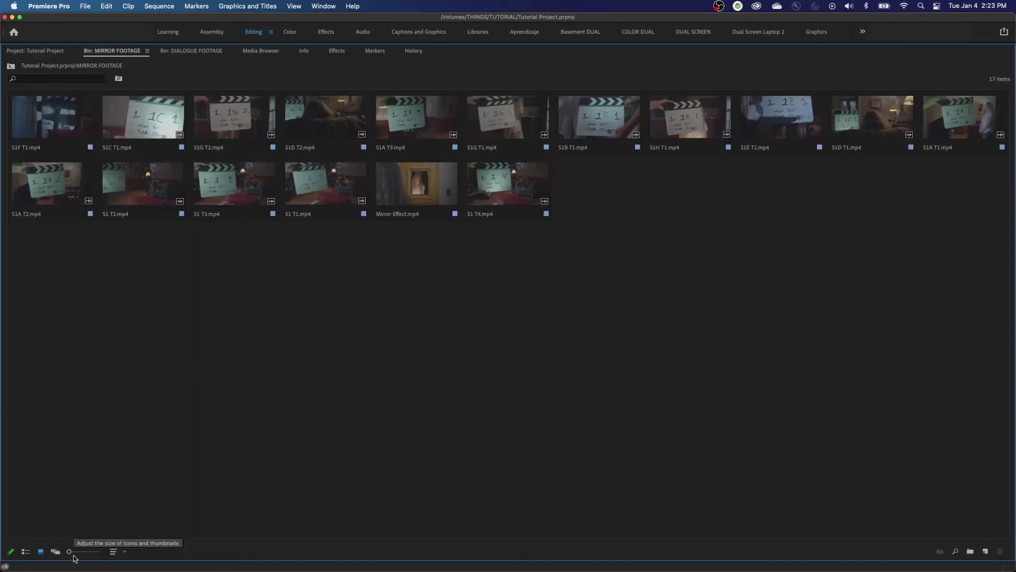
left_click_drag(75, 553, 85, 555)
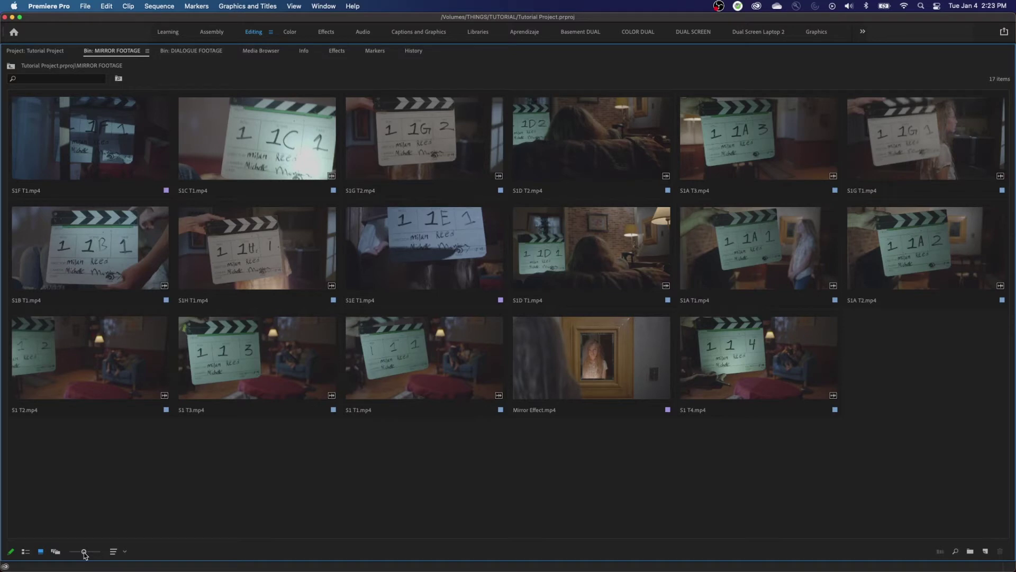
left_click(115, 551)
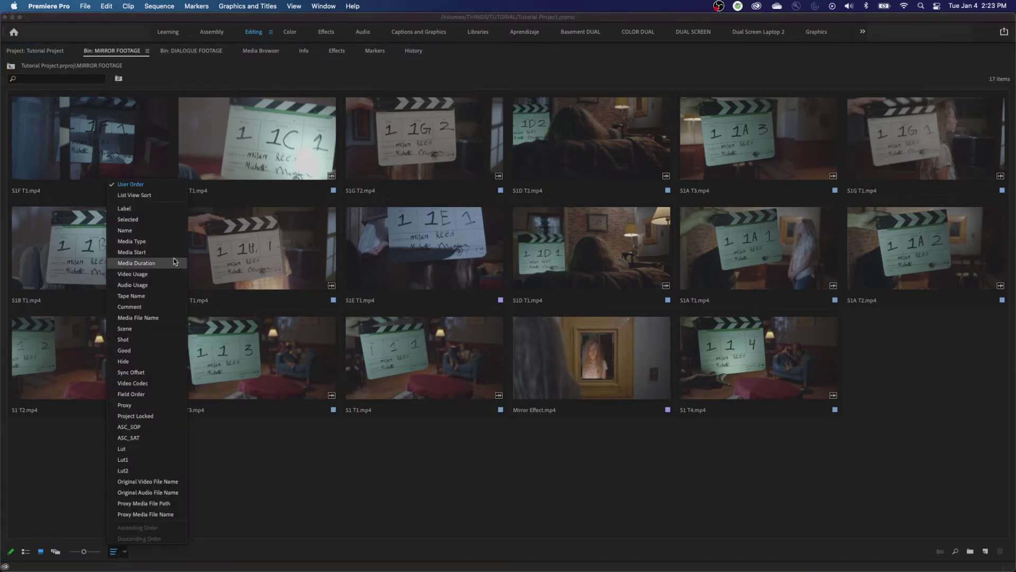
left_click(138, 196)
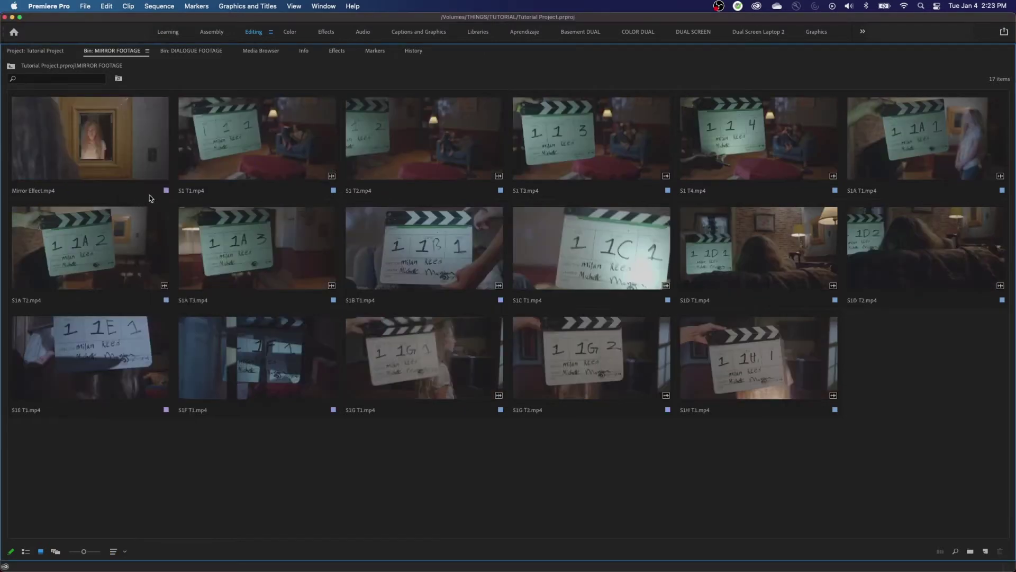
Step: Check the Tutorial Project list against the MIRROR FOOTAGE bin's sort order, and save the project
left_click(50, 52)
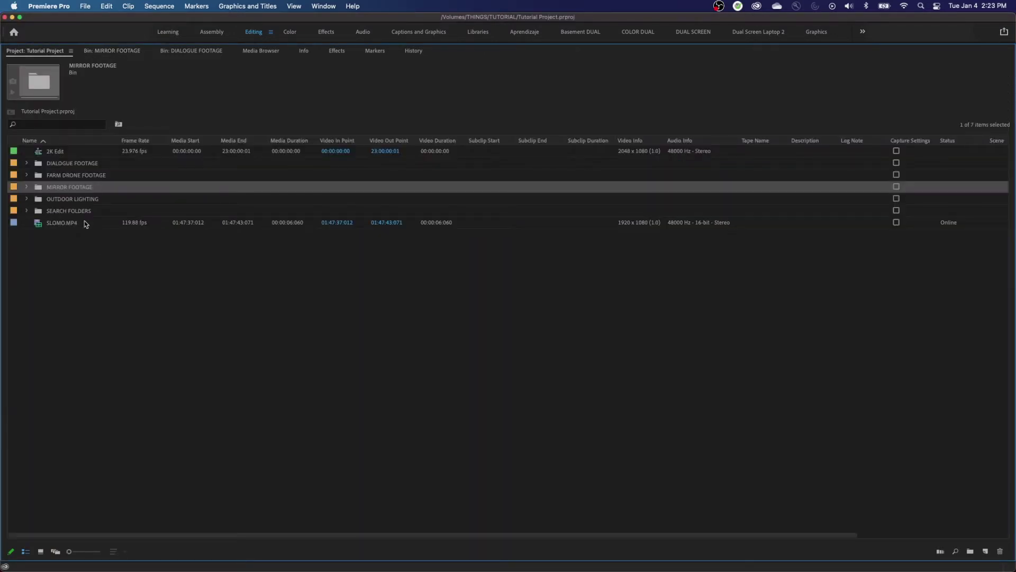
left_click(108, 51)
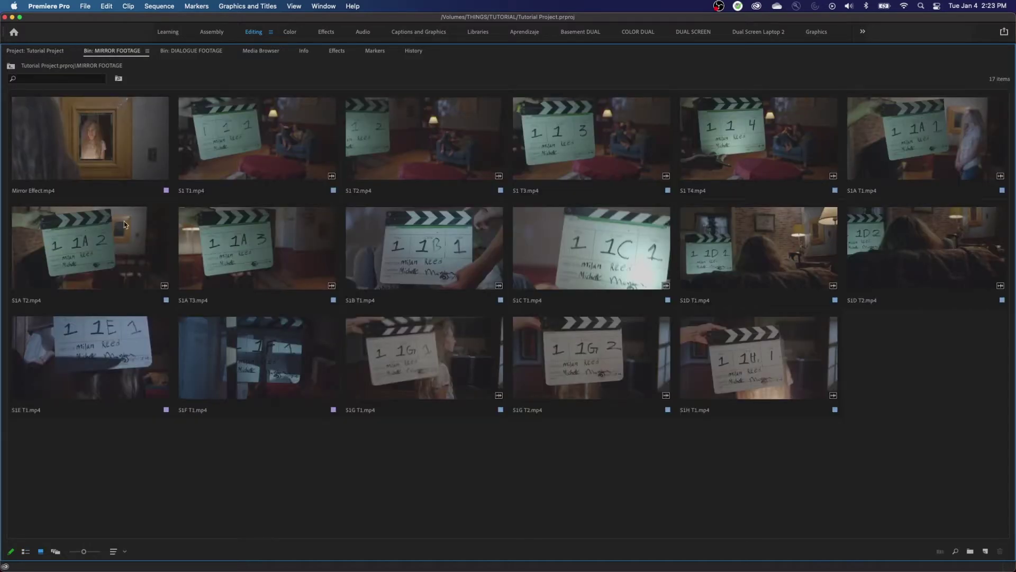
key("super+s")
Step: Load S1 T4.mp4 from the MIRROR FOOTAGE bin into the Source Monitor, and return to the maximized bin
left_click(726, 162)
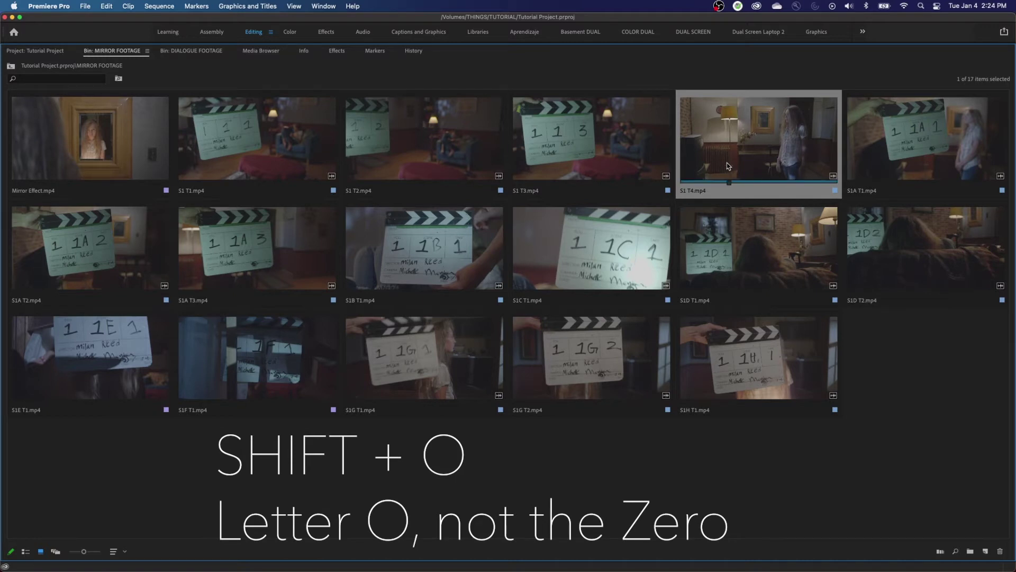
key("shift+o")
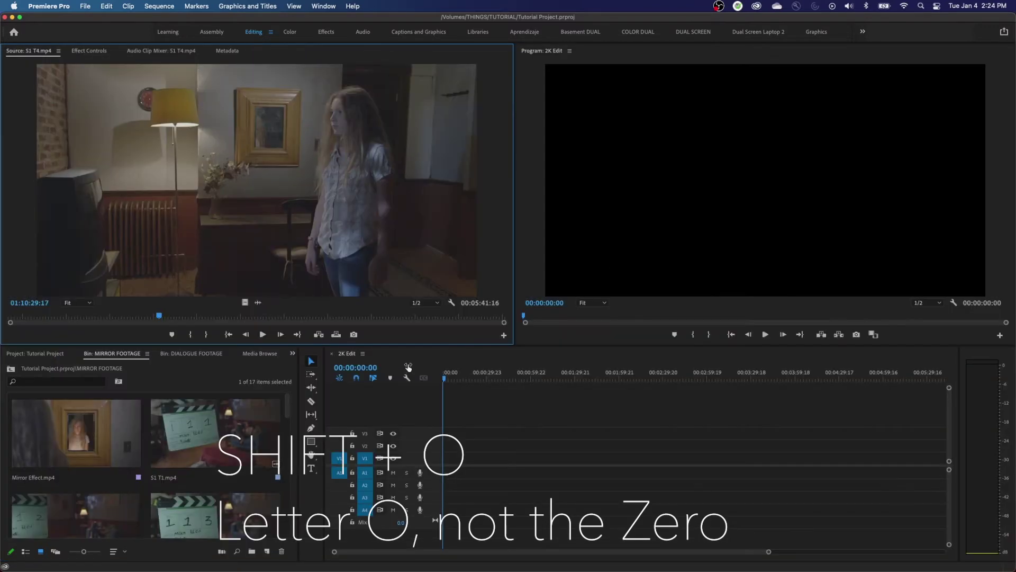
key("grave")
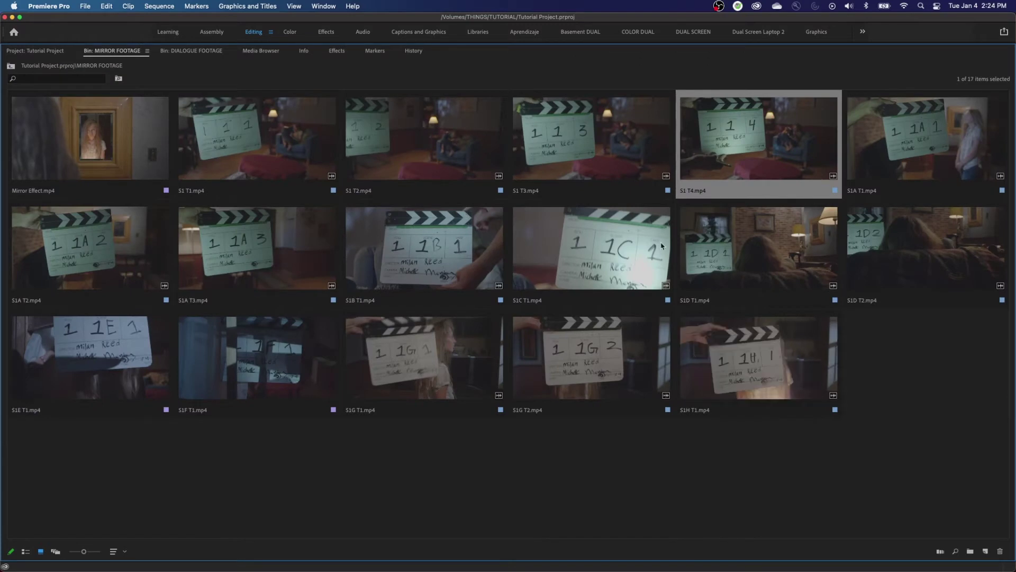
Step: Open S1A T1.mp4 from the bin in the Source Monitor and scrub through it to near the clip's end
left_click(929, 149)
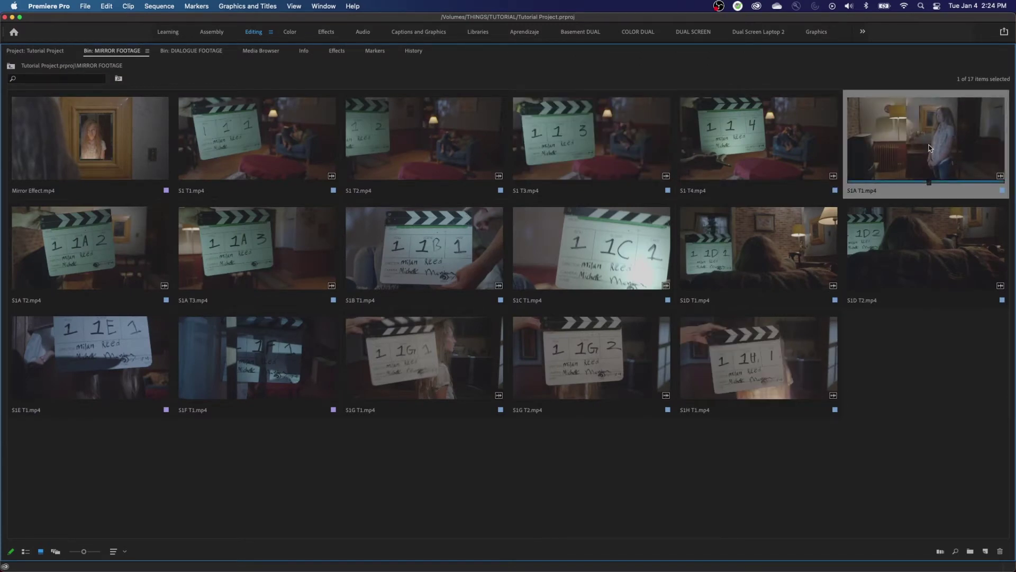
double_click(929, 148)
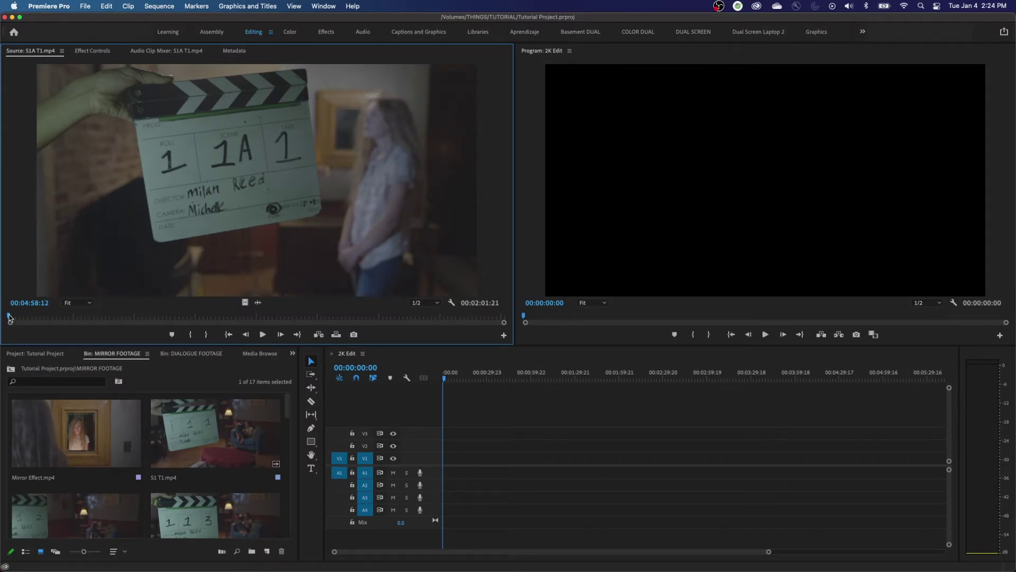
left_click_drag(8, 318, 169, 317)
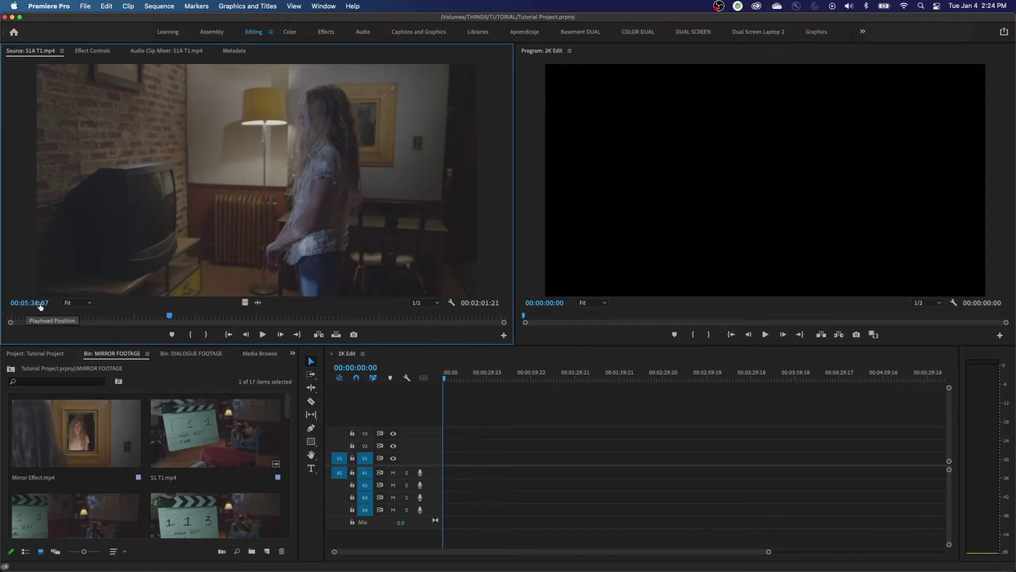
left_click_drag(170, 317, 245, 319)
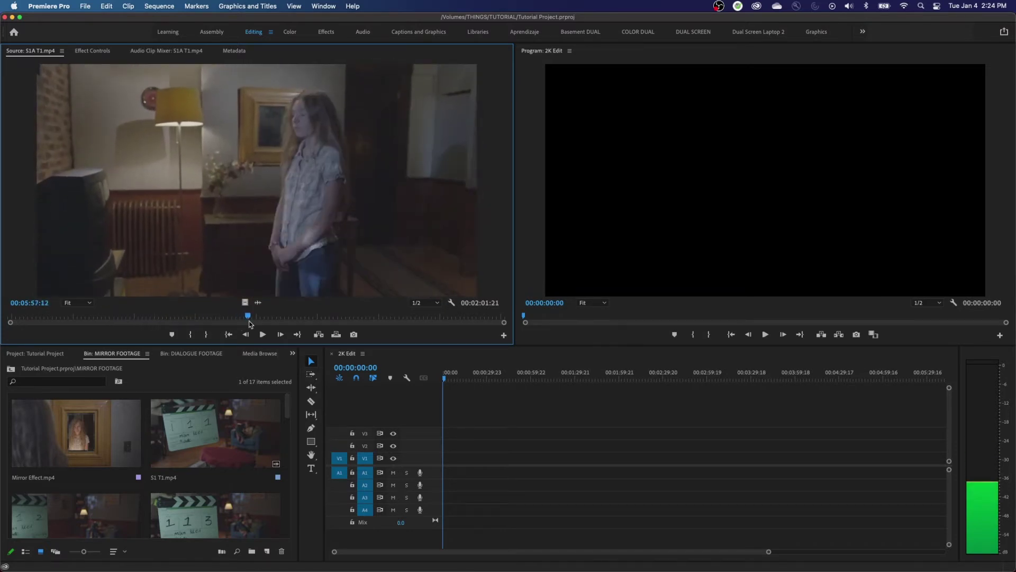
left_click(249, 318)
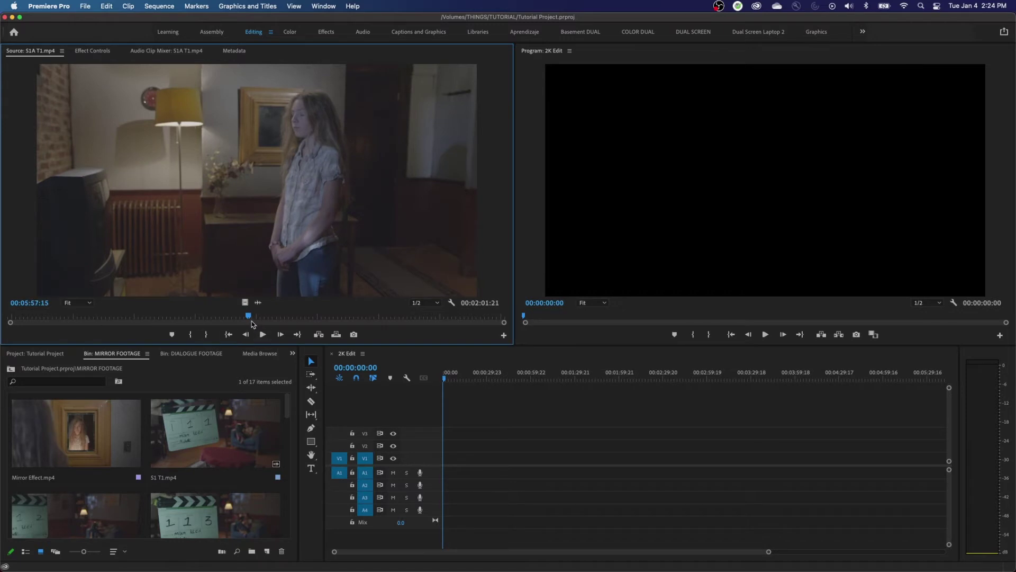
left_click_drag(249, 317, 459, 332)
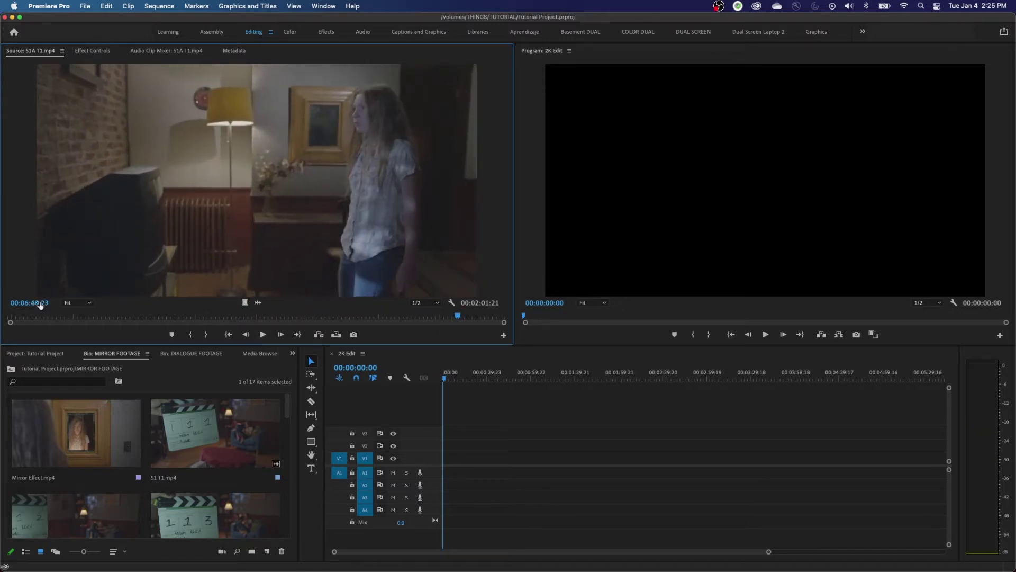
Step: Return S1A T1.mp4 to its start, scrub to its end, and bring the source playhead back to about 00:05:54:14
key("Home")
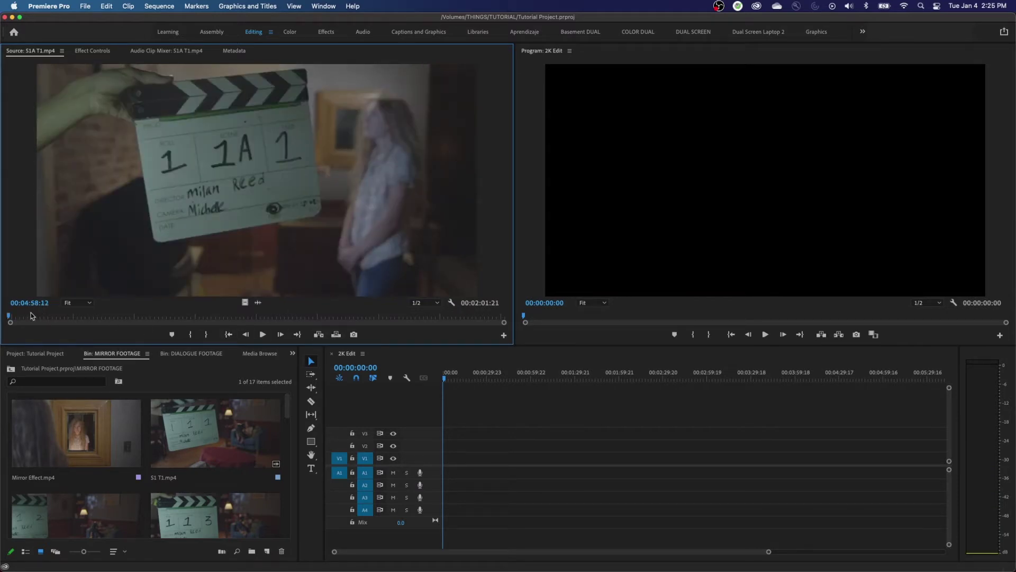
left_click_drag(30, 313, 55, 352)
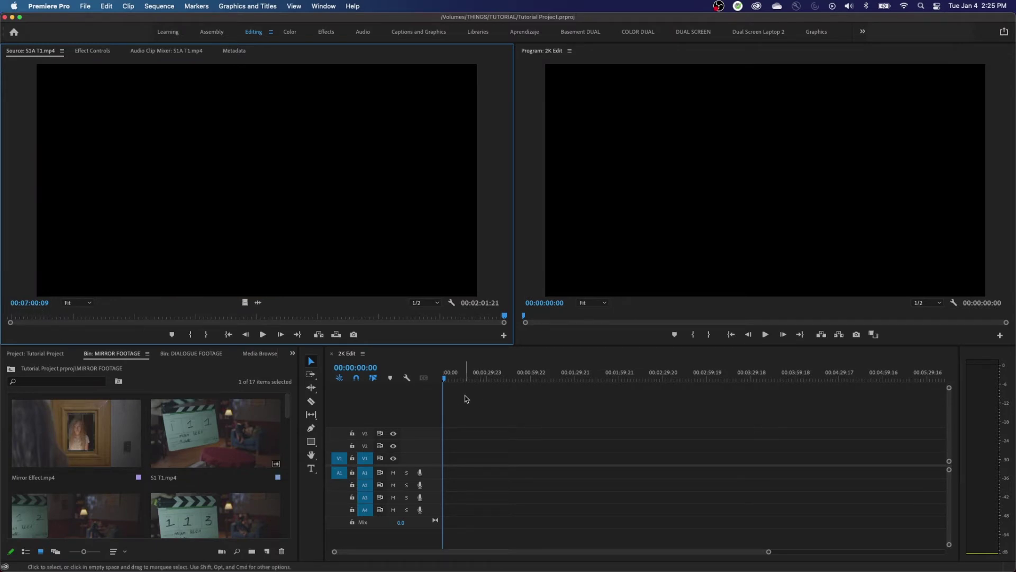
left_click(184, 320)
left_click_drag(186, 319, 237, 322)
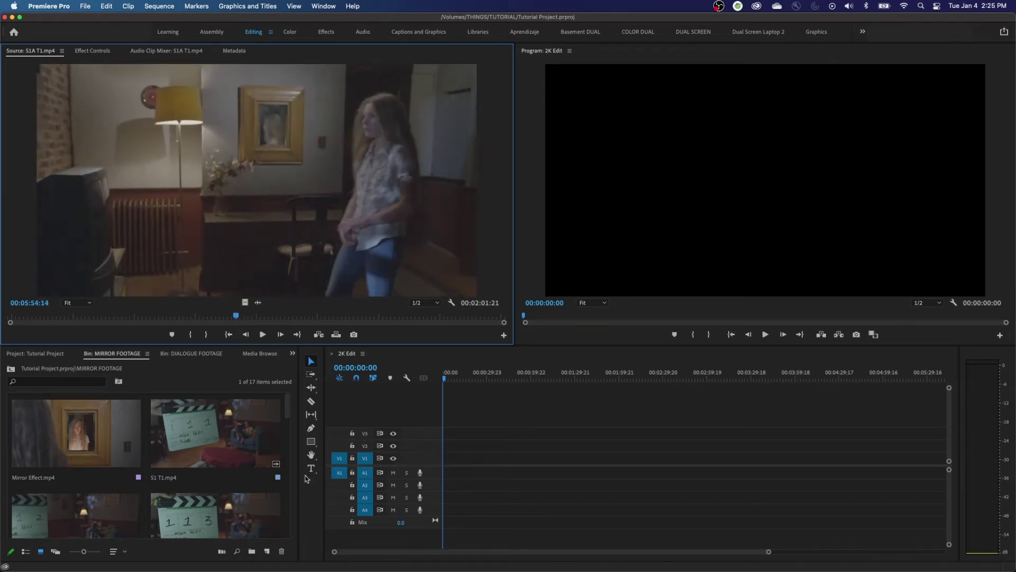
Step: Open S1B T1.mp4 from the maximized MIRROR FOOTAGE bin in the Source Monitor and scrub to about 00:08:44
key("grave")
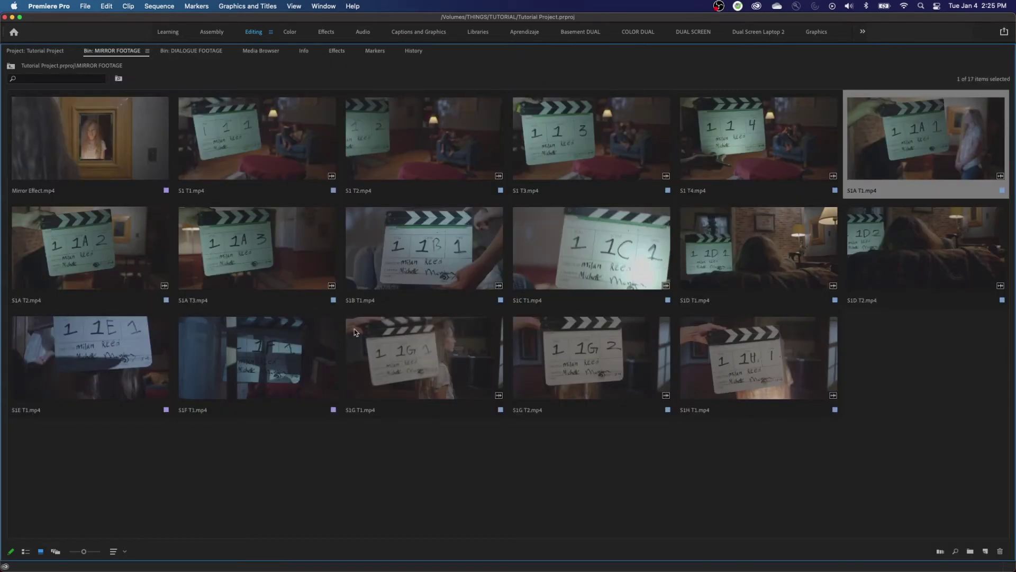
left_click(379, 270)
double_click(378, 270)
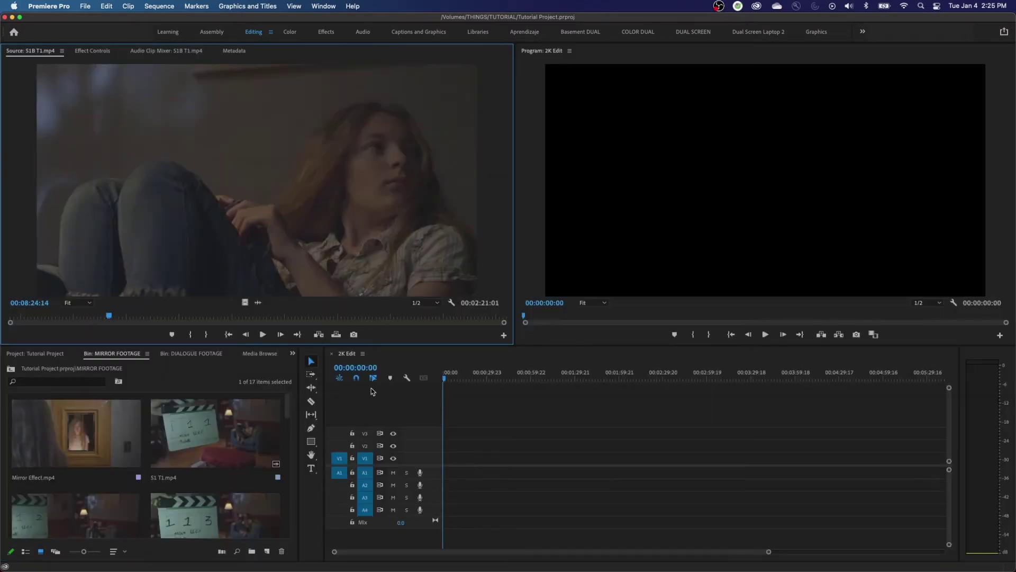
left_click_drag(101, 318, 179, 318)
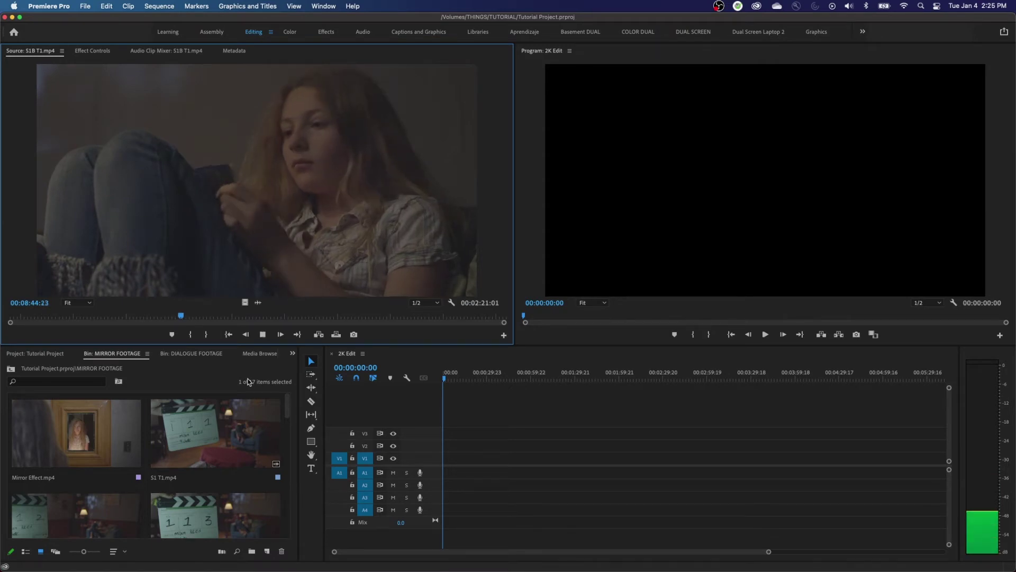
Step: Play S1B T1.mp4 forward and in reverse at normal speed, stopping between directions, and pause at about 00:08:46:10
key("space")
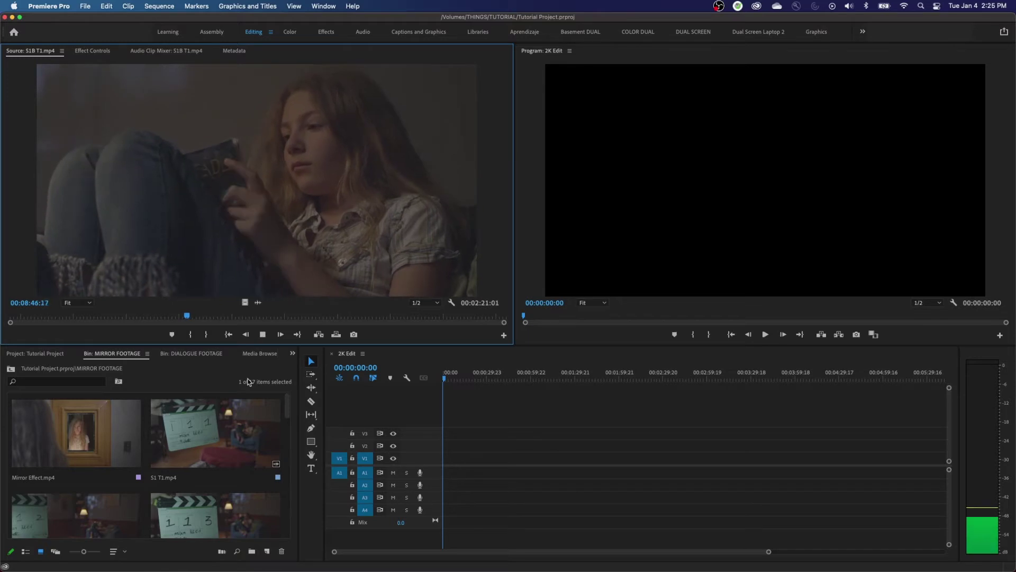
key("k")
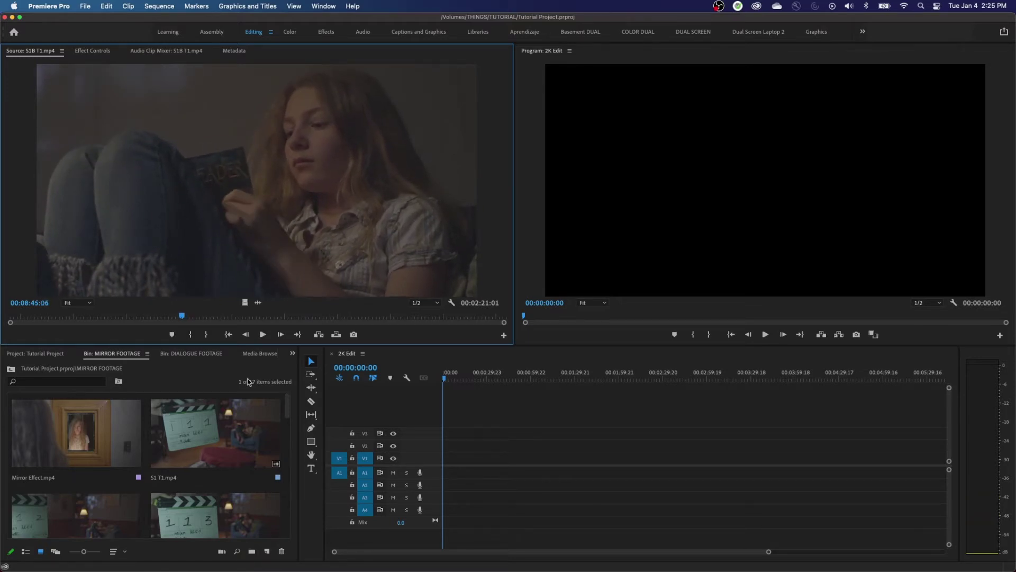
key("l")
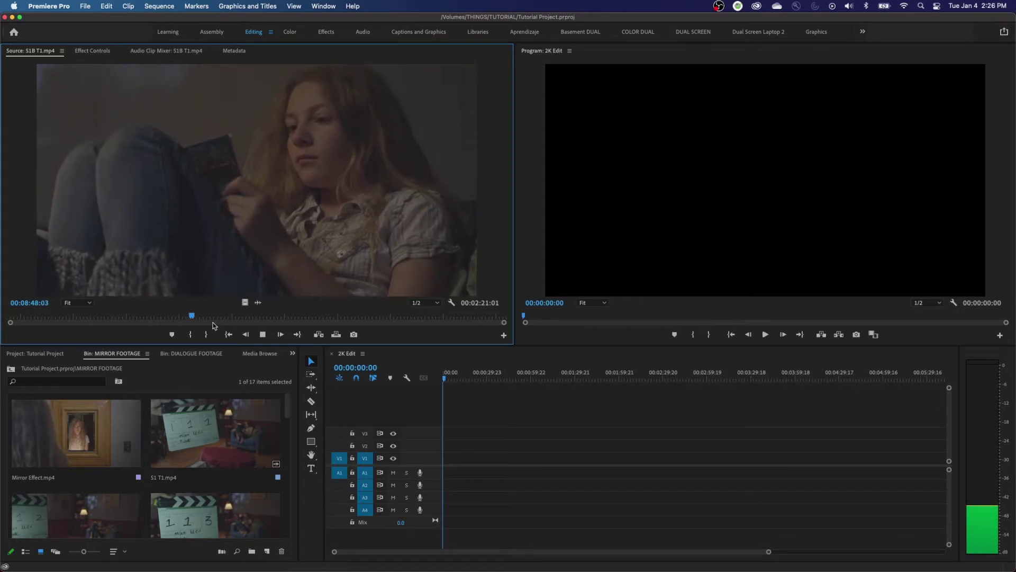
key("k")
key("j")
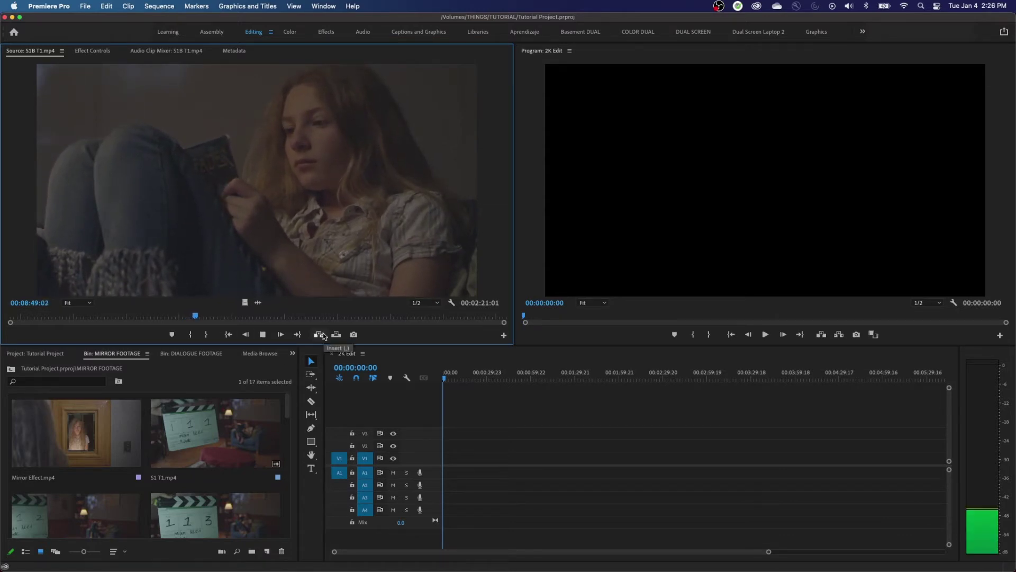
key("k")
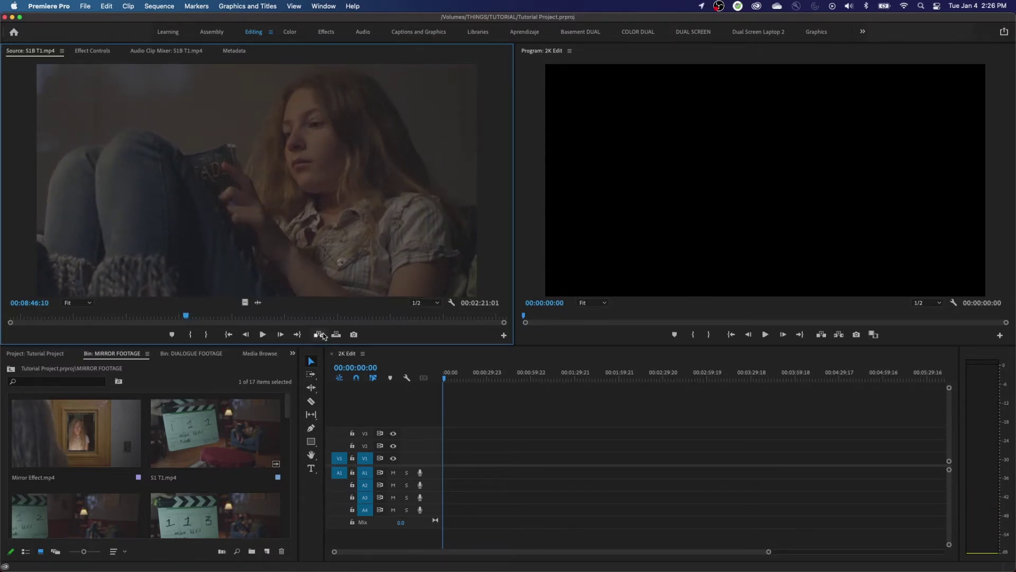
Step: Play S1B T1.mp4 in reverse at increasing speed and stop near the clip's start at about 00:08:00:22
key("j")
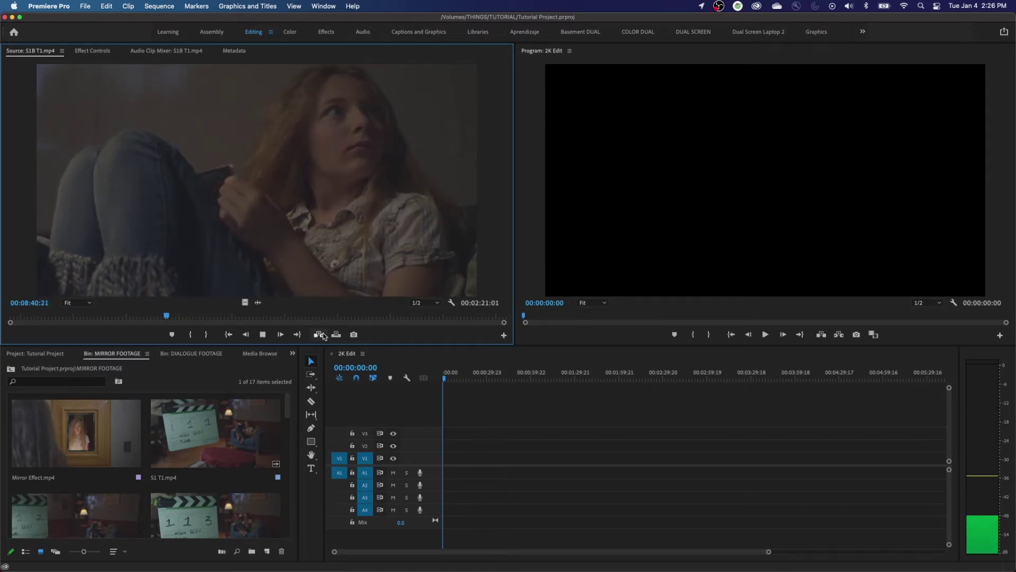
key("j")
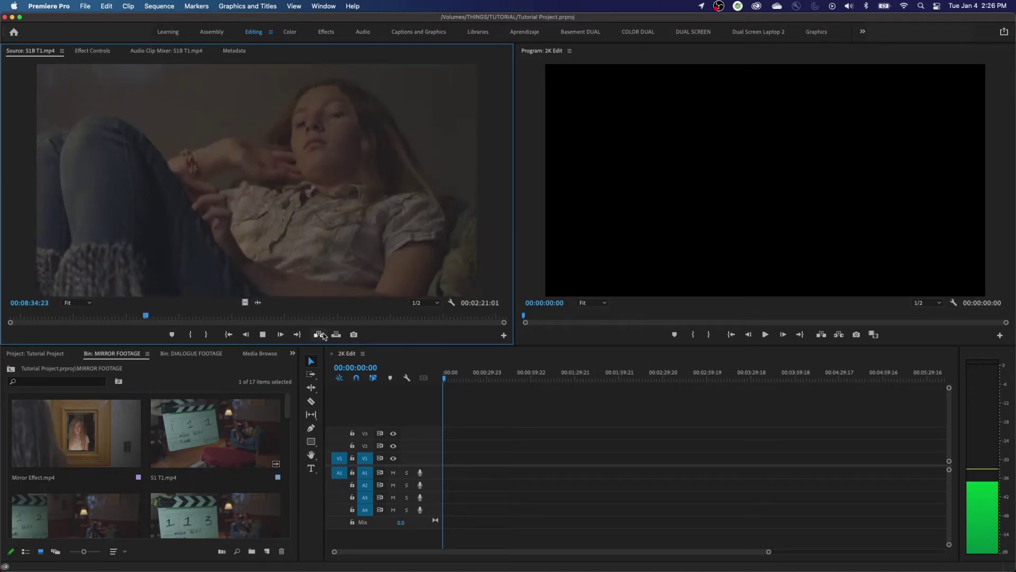
key("j")
key("j")
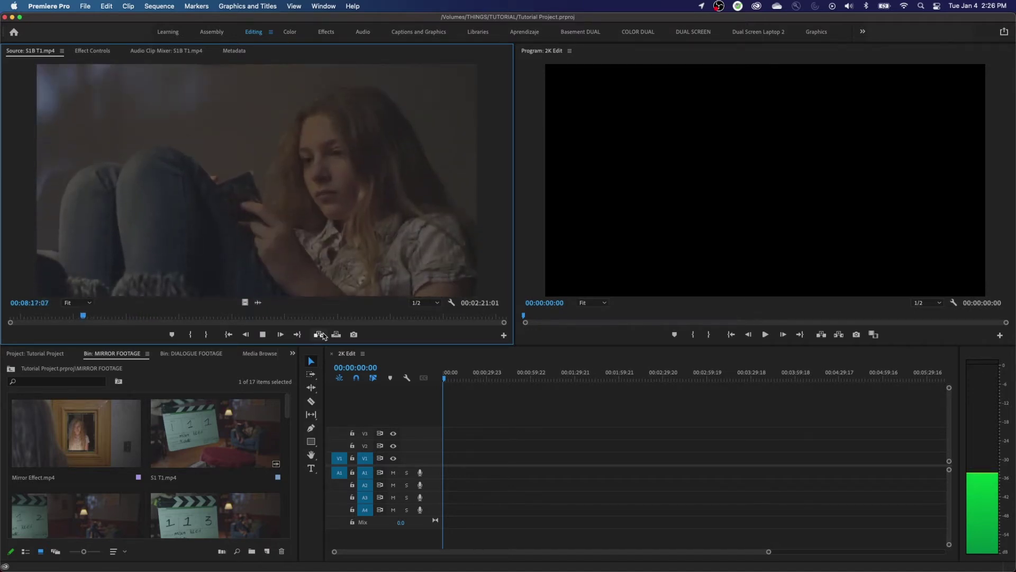
key("k")
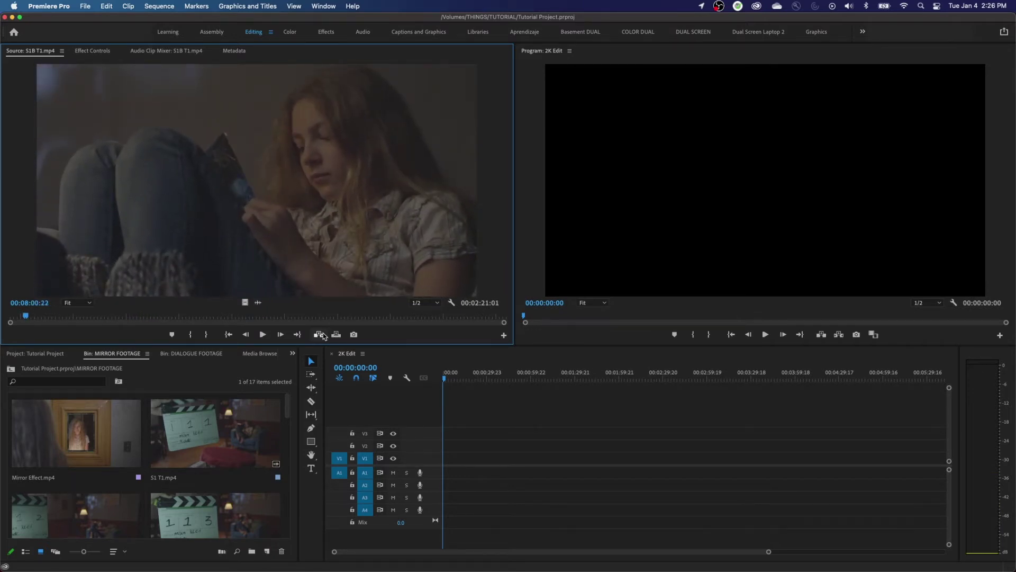
Step: Play S1B T1.mp4 forward at increasing speed and stop near the clip's end at about 00:10:11:22
key("l")
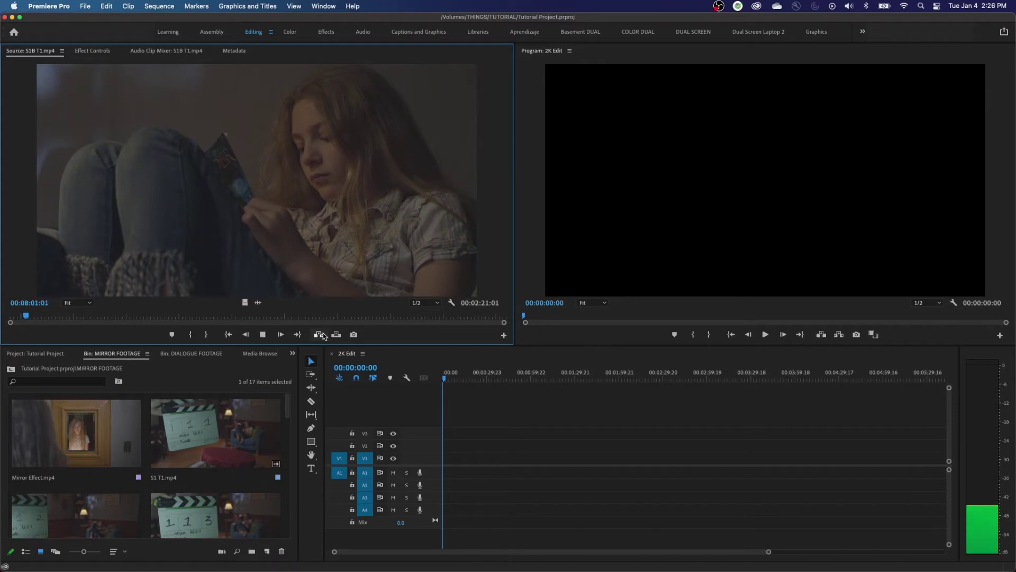
key("l")
key("l")
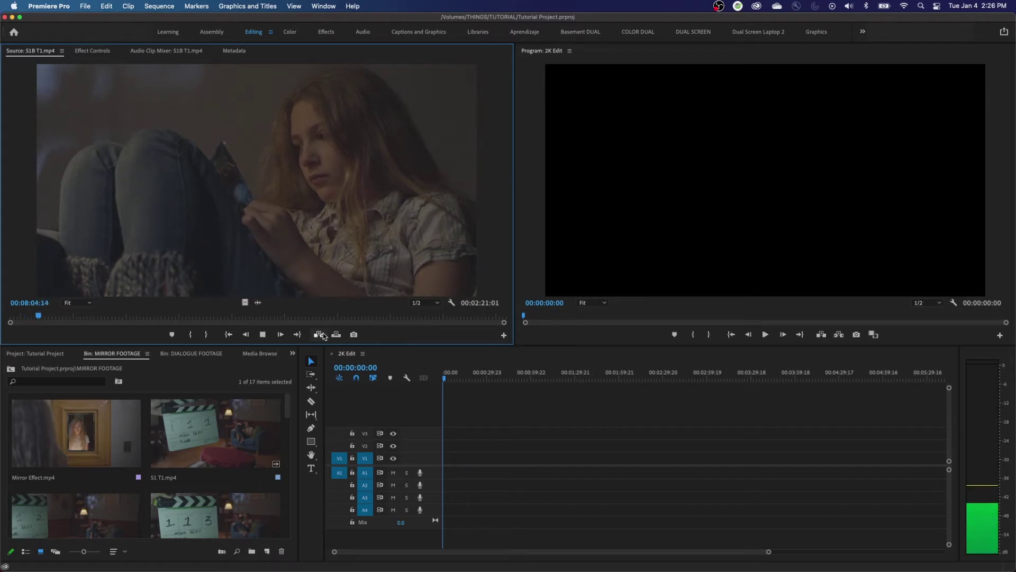
key("l")
key("l")
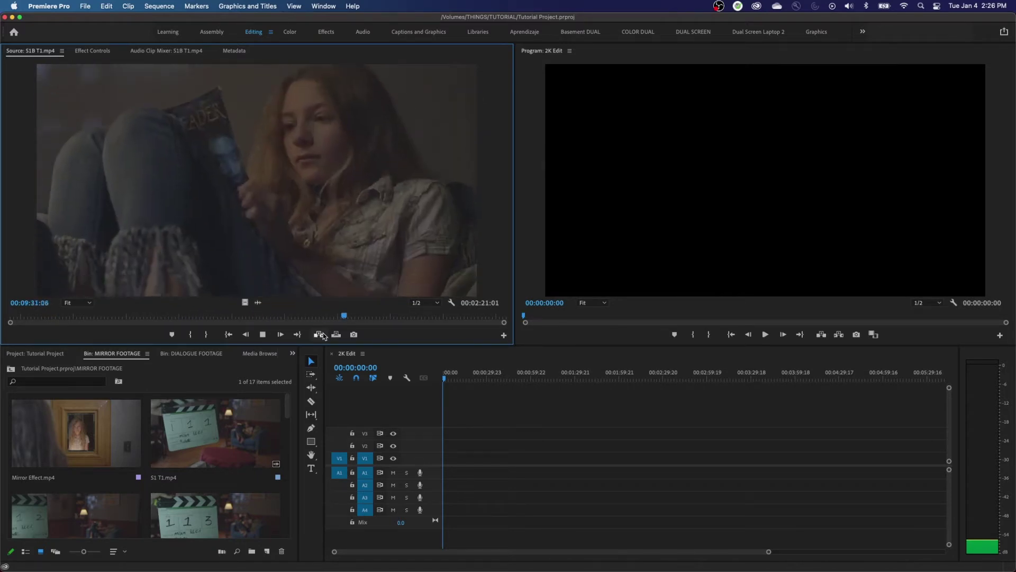
key("k")
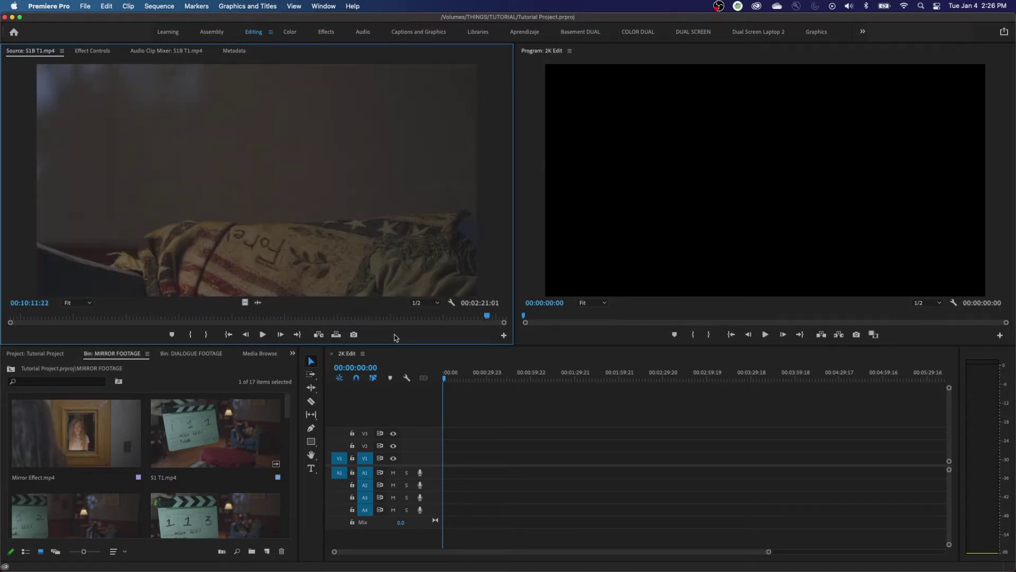
Step: Scrub S1B T1.mp4 back to about 00:08:40:21 and step backward frame by frame to 00:08:40:07
left_click_drag(485, 316, 170, 342)
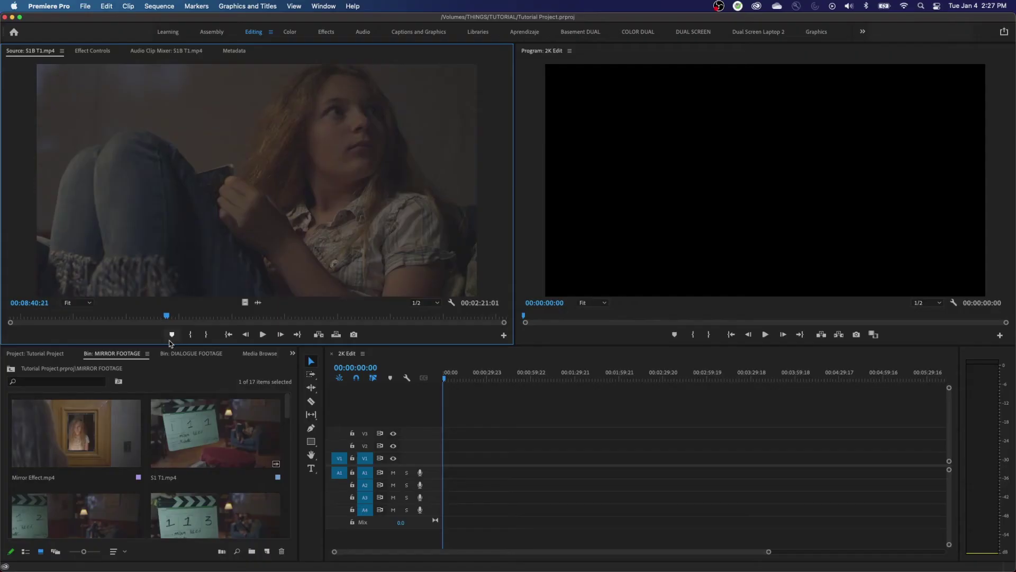
key("Left")
key("Left")
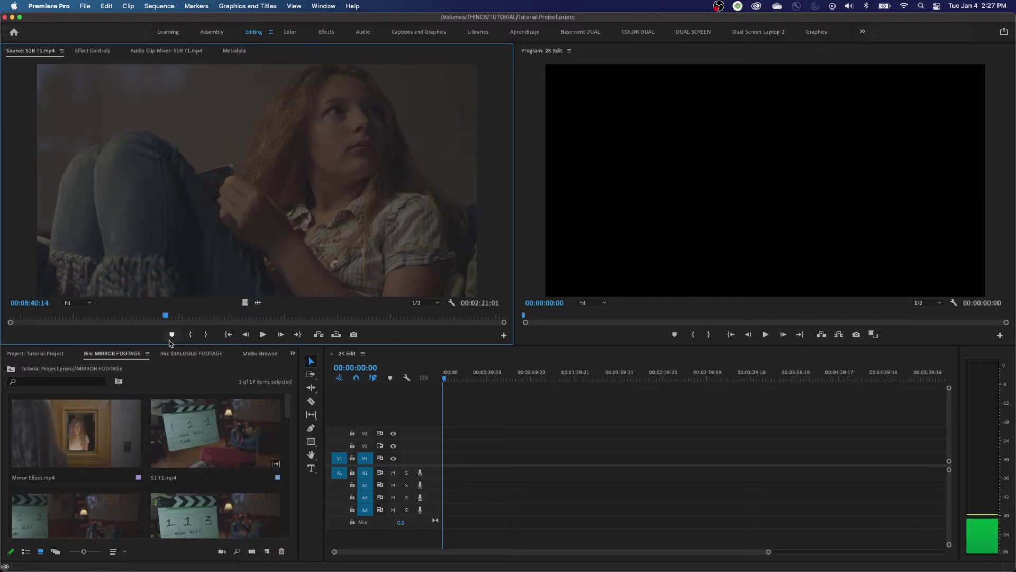
key("Left")
key("Left")
key("Left")
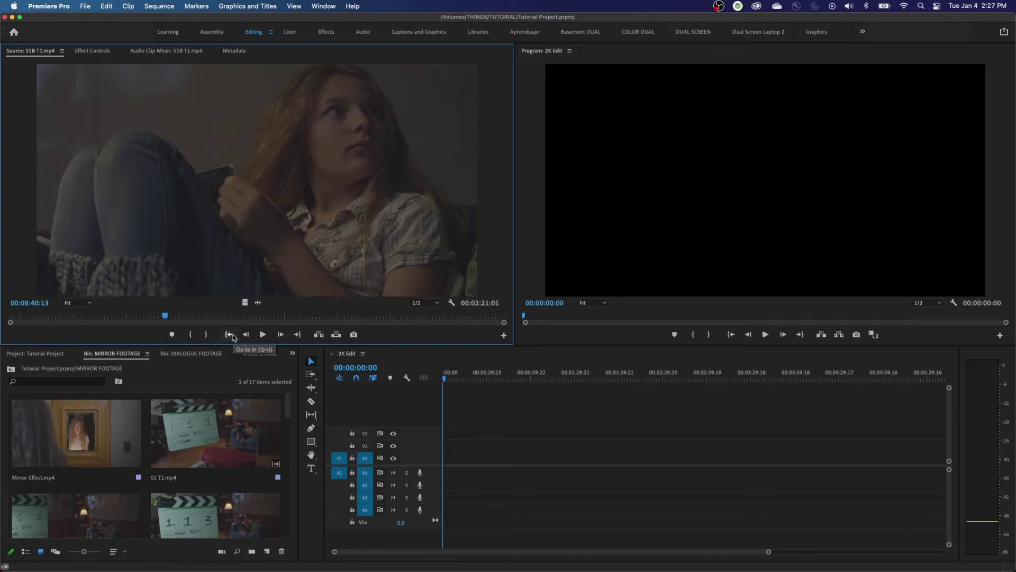
key("Left")
key("Left")
key("Left")
key("Left")
key("Left")
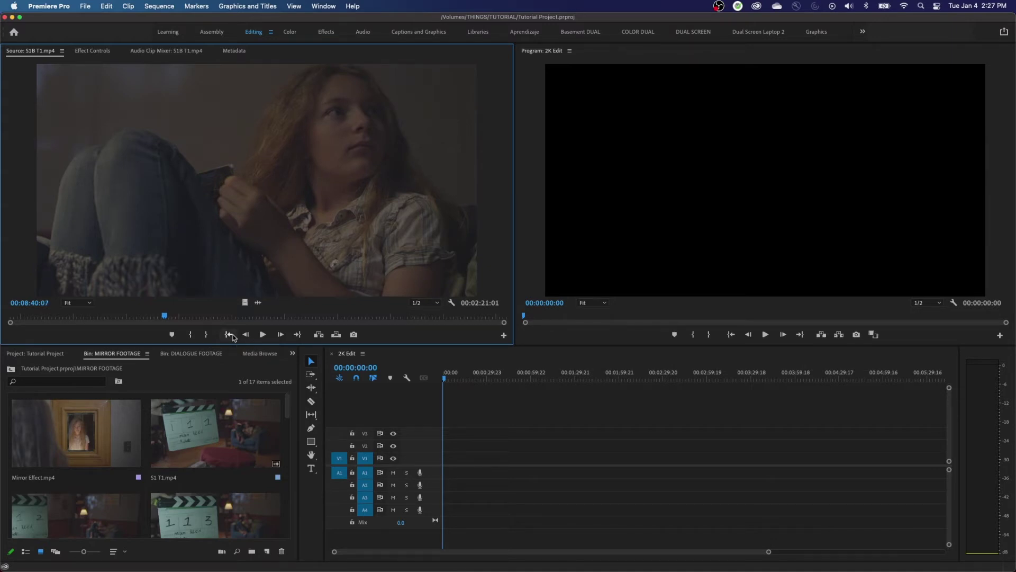
Step: Step S1B T1.mp4 forward to 00:08:41:21 in the Source Monitor
key("Right")
key("Right")
key("Right")
key("Right")
key("Right")
key("Right")
key("Right")
key("Right")
key("Right")
key("Right")
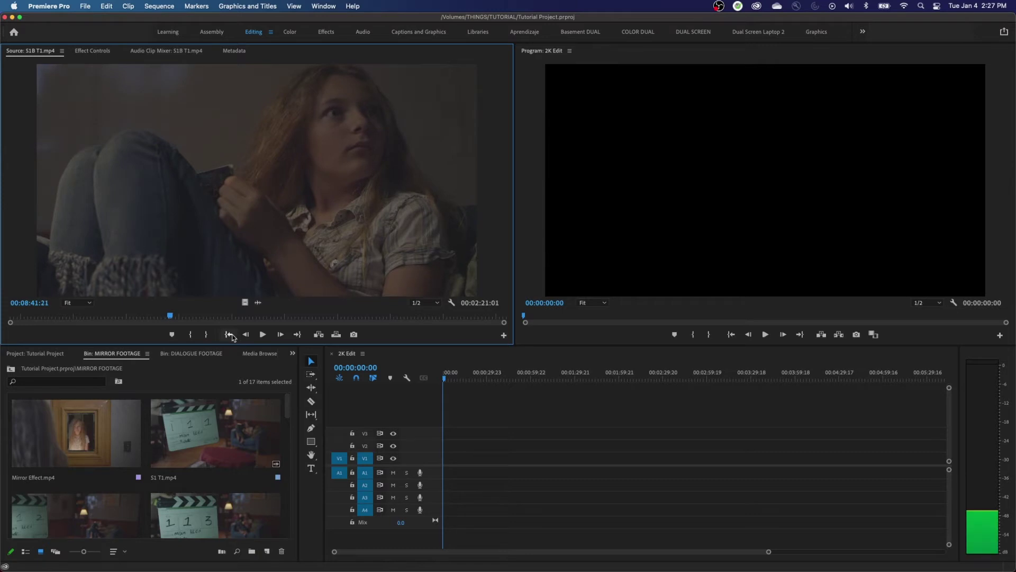
Step: Move S1B T1.mp4 backward in five-frame jumps to 00:08:39:14
left_click(230, 335)
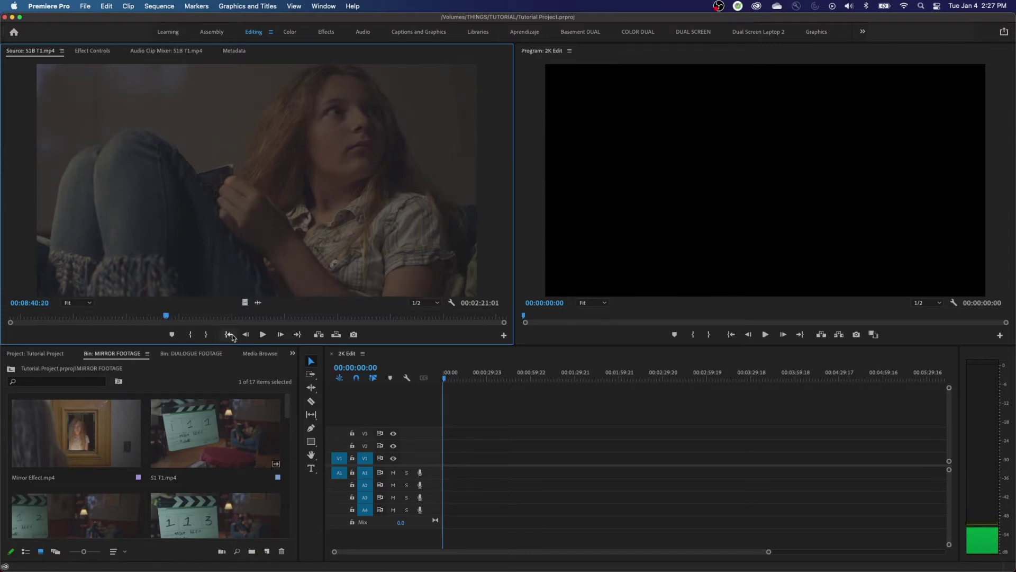
key("shift+Left")
key("shift+Left")
key("shift+Left")
key("shift+Left")
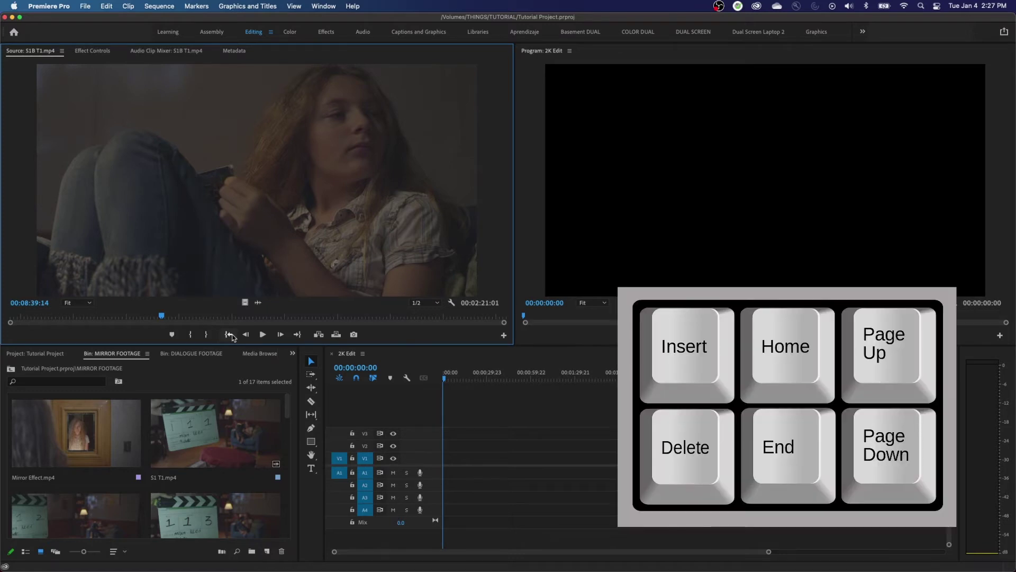
Step: Jump to the start and end of S1B T1.mp4, and set the Source Monitor's playback resolution to Full
key("Home")
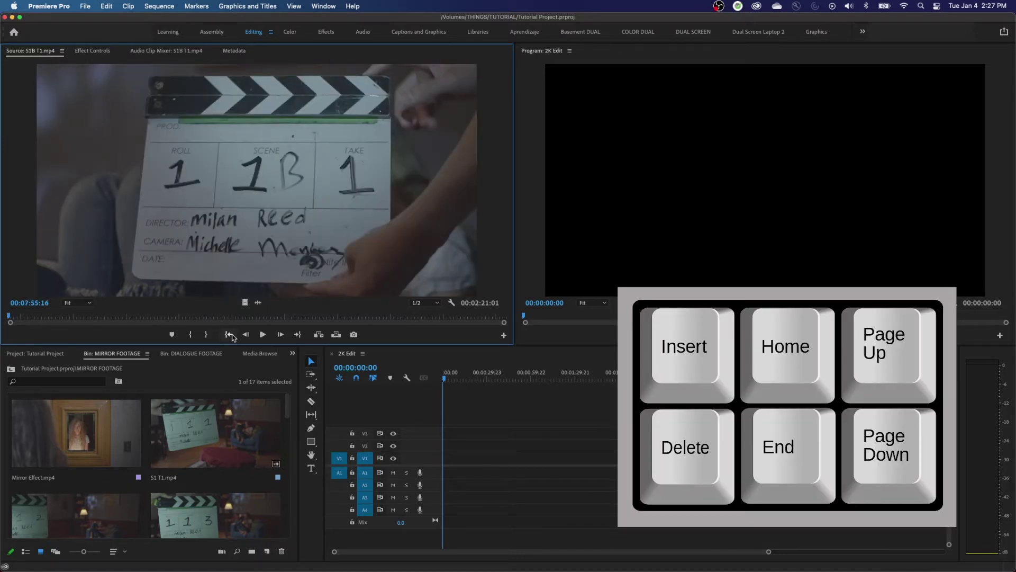
key("End")
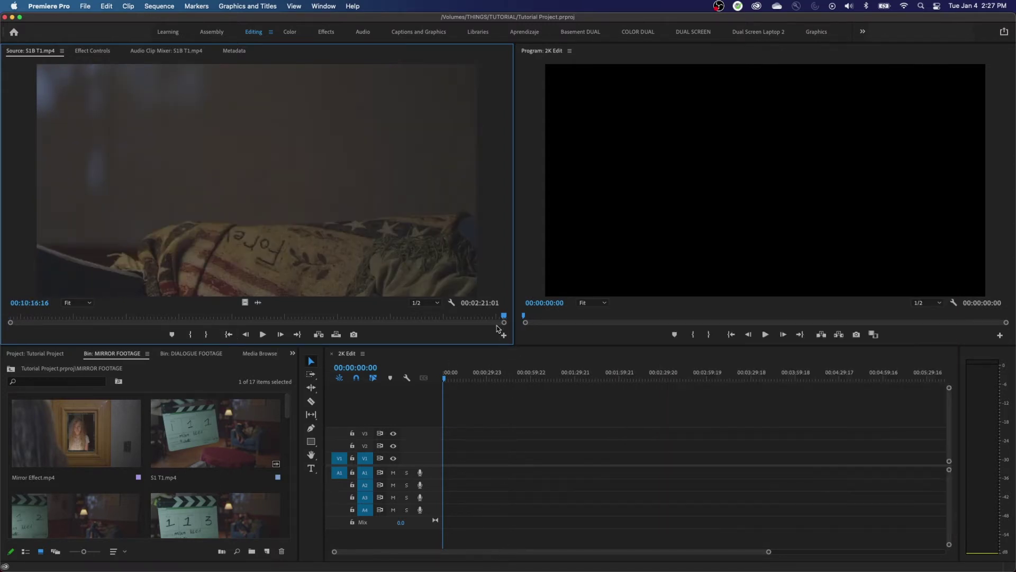
left_click(423, 302)
left_click(418, 311)
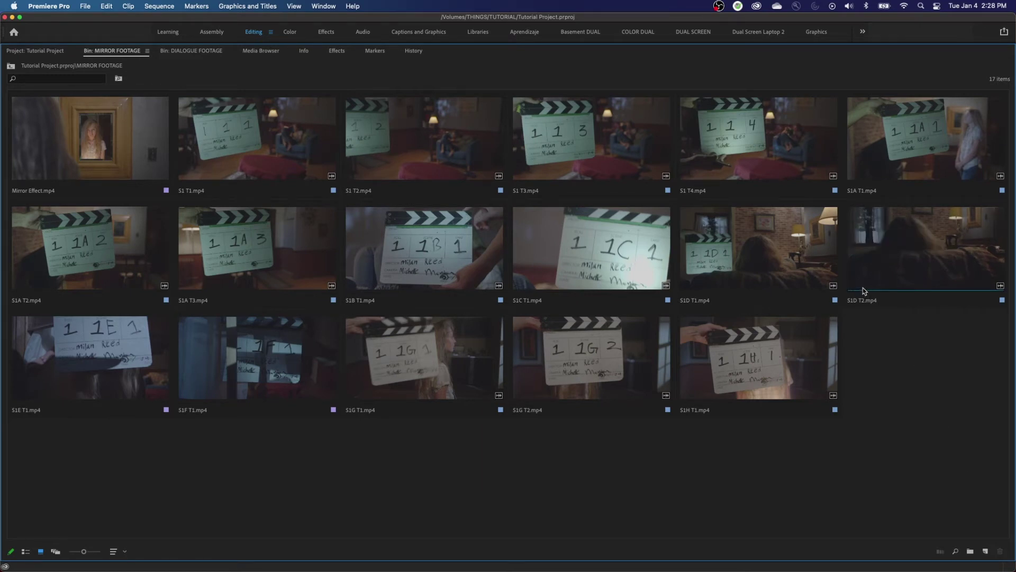
Step: Open S1 T4.mp4 from the MIRROR FOOTAGE bin, play it from its start, and mark an In point at 01:08:54:15
double_click(769, 166)
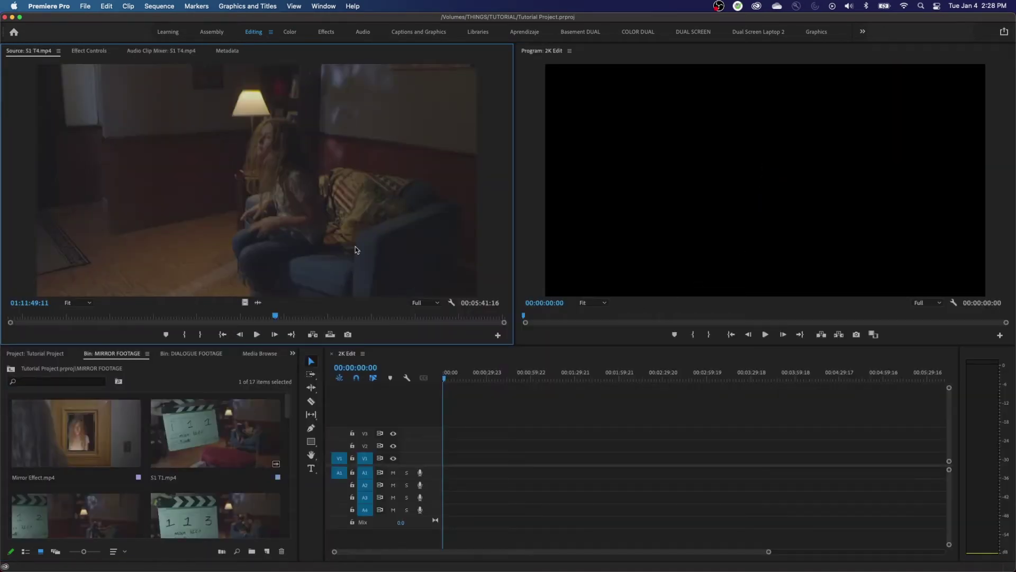
key("Home")
key("space")
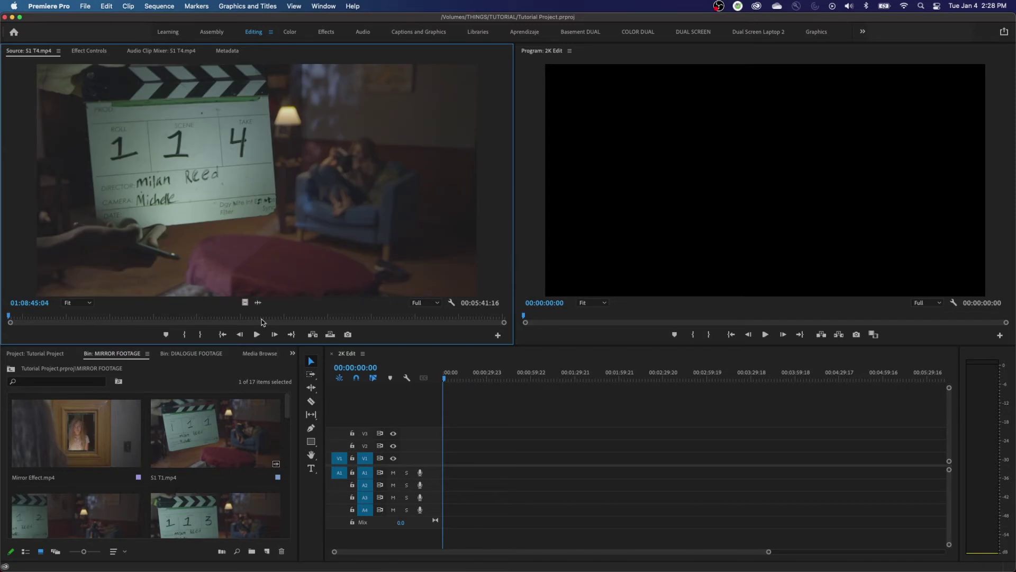
key("space")
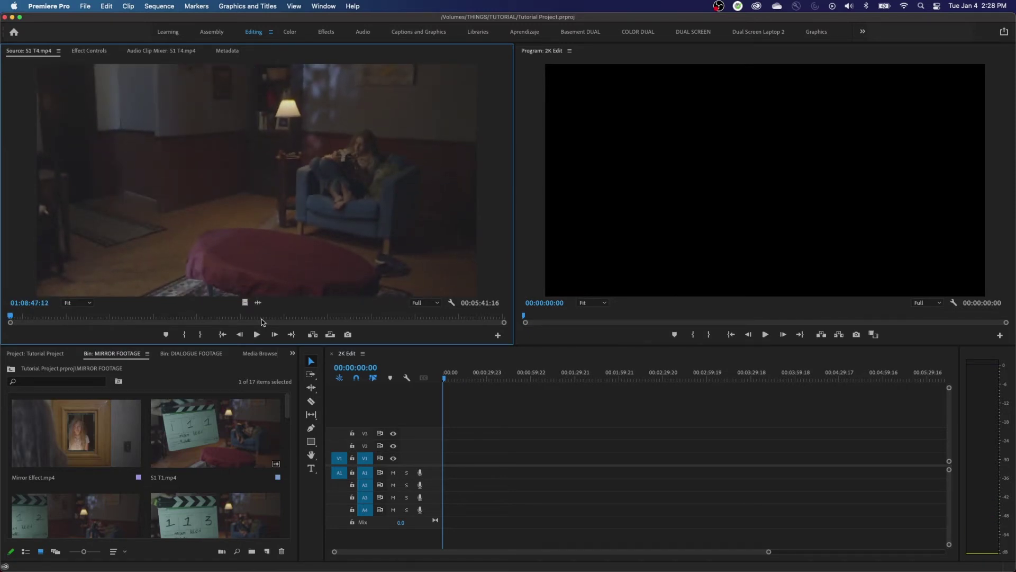
key("Home")
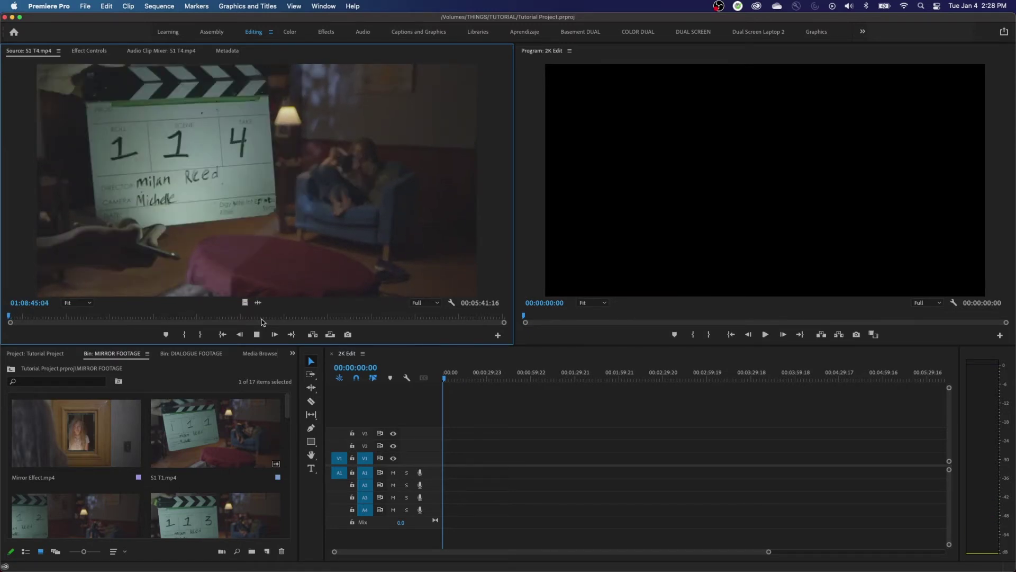
key("space")
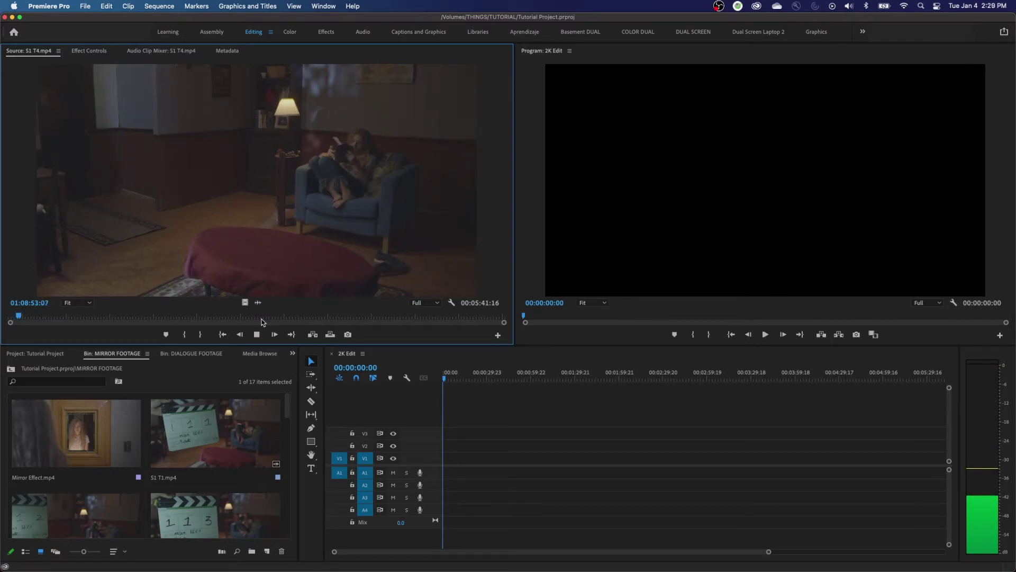
key("space")
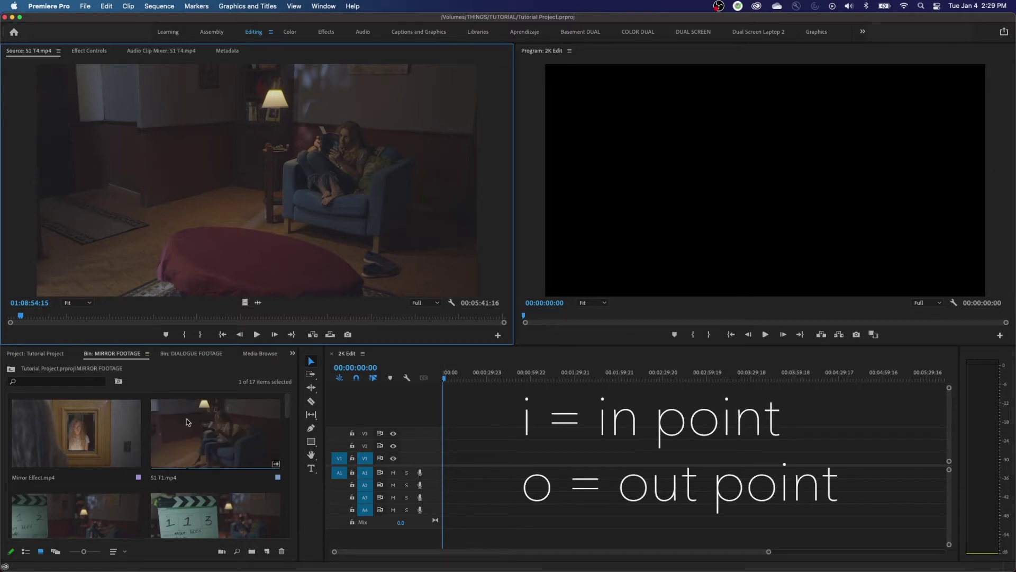
key("i")
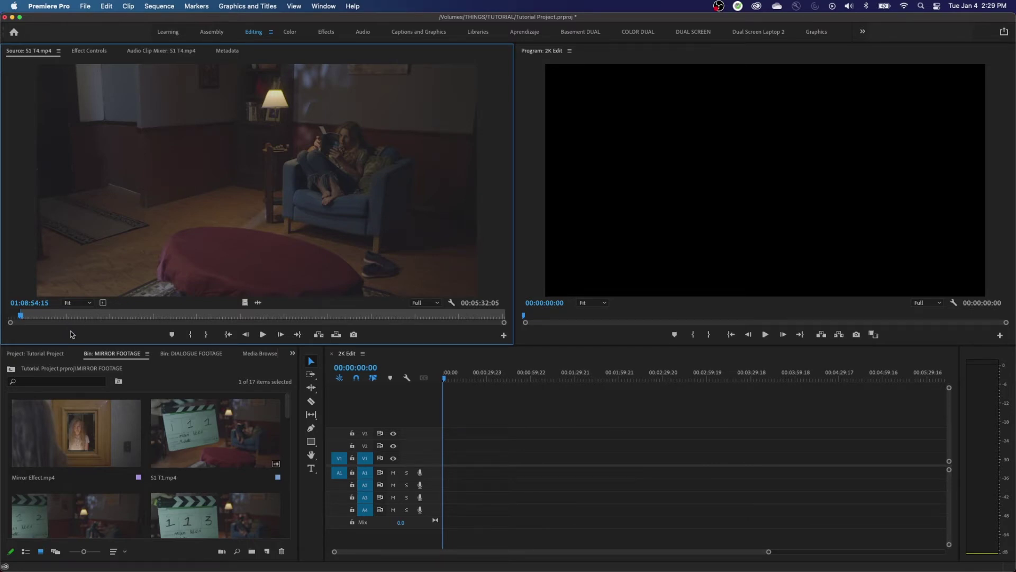
Step: Play S1 T4.mp4 from the In point to about 01:09:01:23 and step backward frame by frame to 01:09:01:10
key("space")
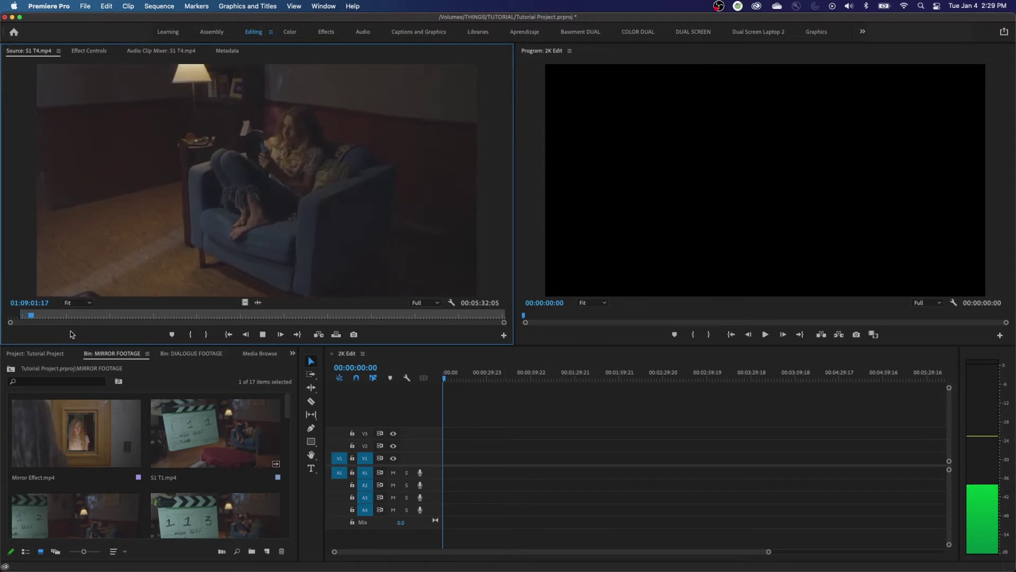
key("space")
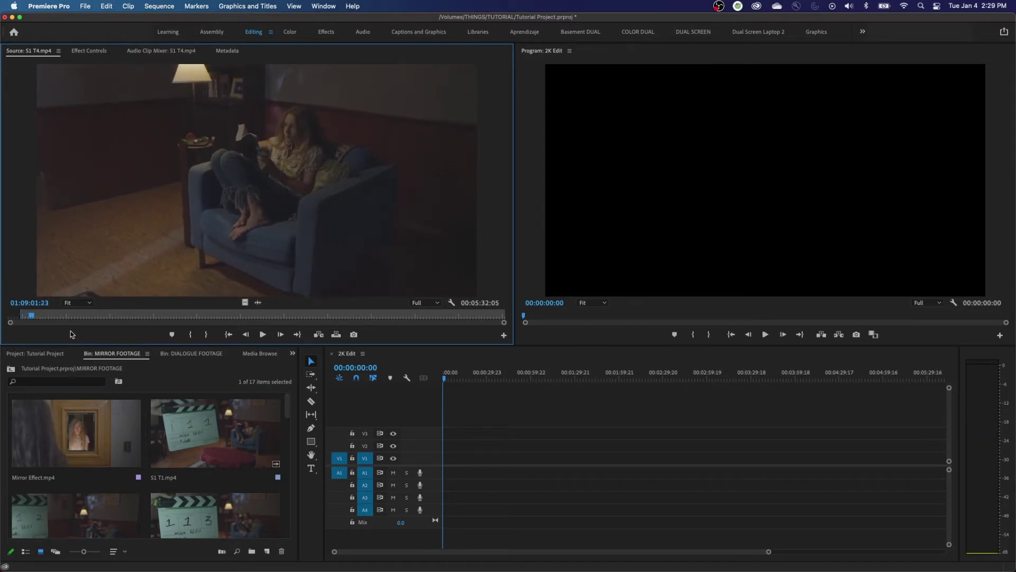
key("Left")
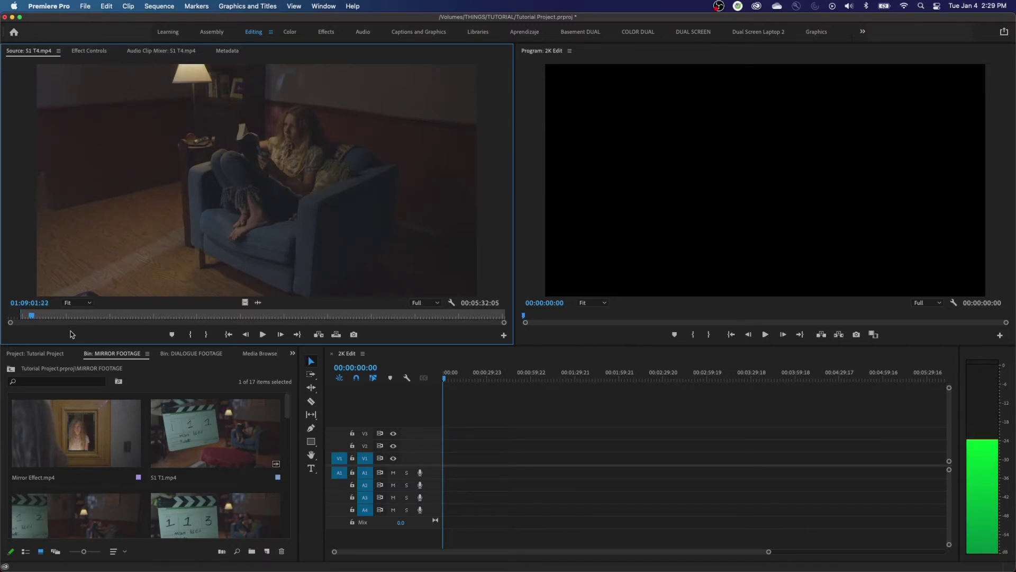
key("Left")
key("Left")
key("Left")
key("Left")
key("Left")
key("Left")
key("Left")
key("Left")
key("Left")
key("Left")
key("Left")
key("Left")
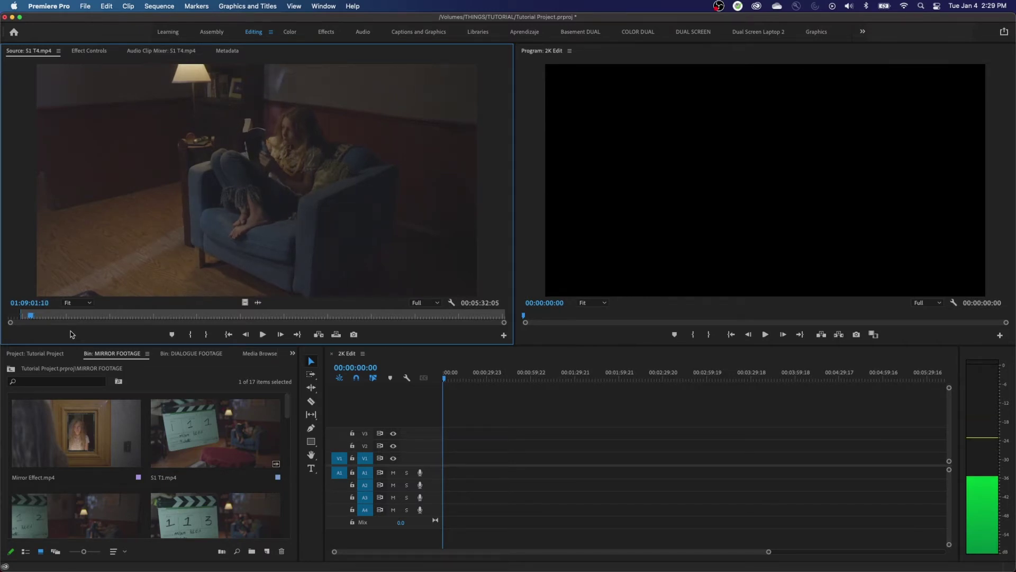
Step: Step S1 T4.mp4 forward frame by frame to 01:09:02:00 and mark the Out point there
key("Right")
key("Right")
key("Right")
key("Right")
key("Right")
key("Right")
key("Right")
key("Right")
key("Right")
key("Right")
key("Right")
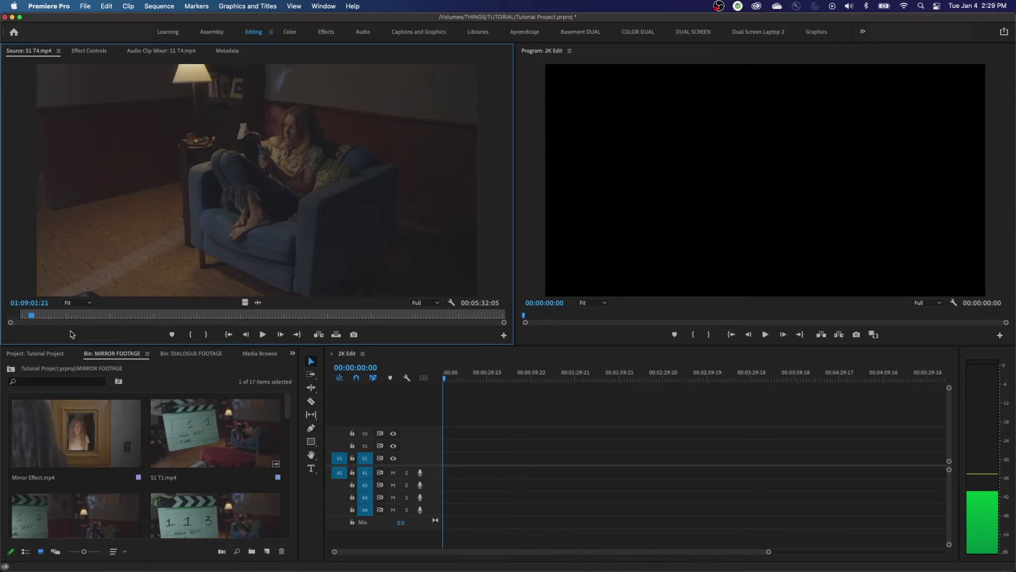
key("Right")
key("Right")
key("Right")
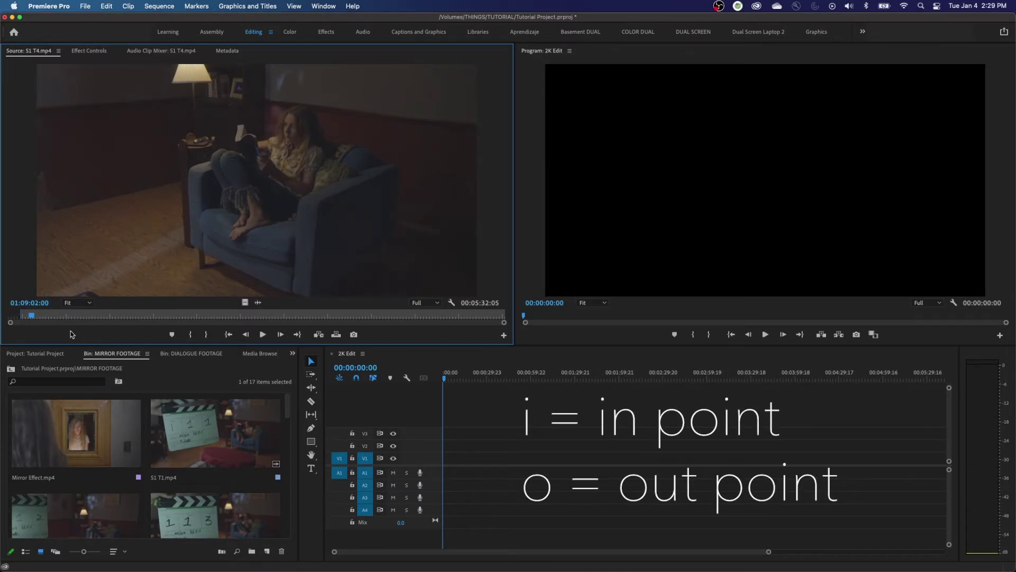
key("i")
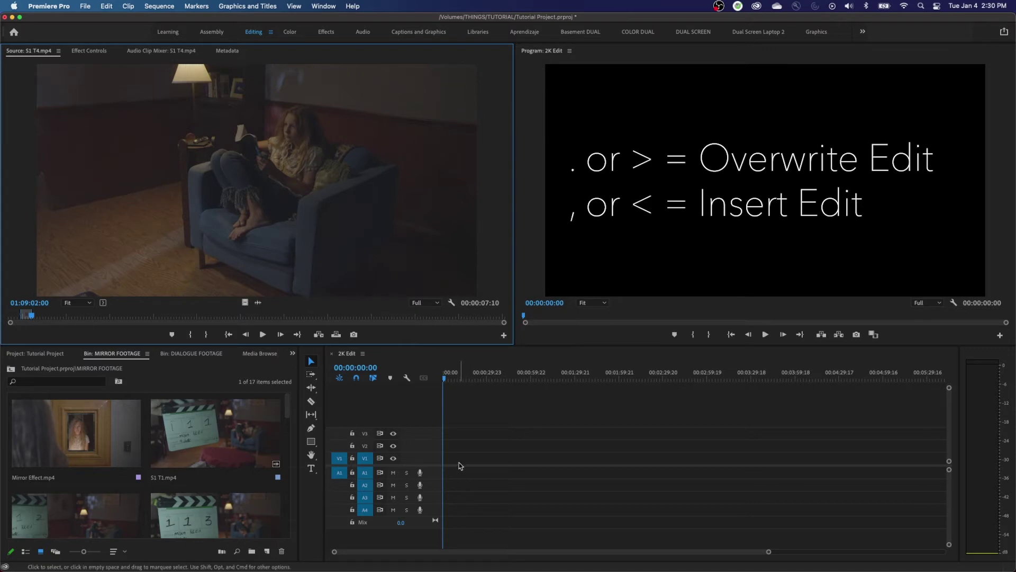
Step: Overwrite the marked S1 T4.mp4 range onto V1 and A1 at the start of the 2K Edit sequence, and play the sequence from its beginning
key("period")
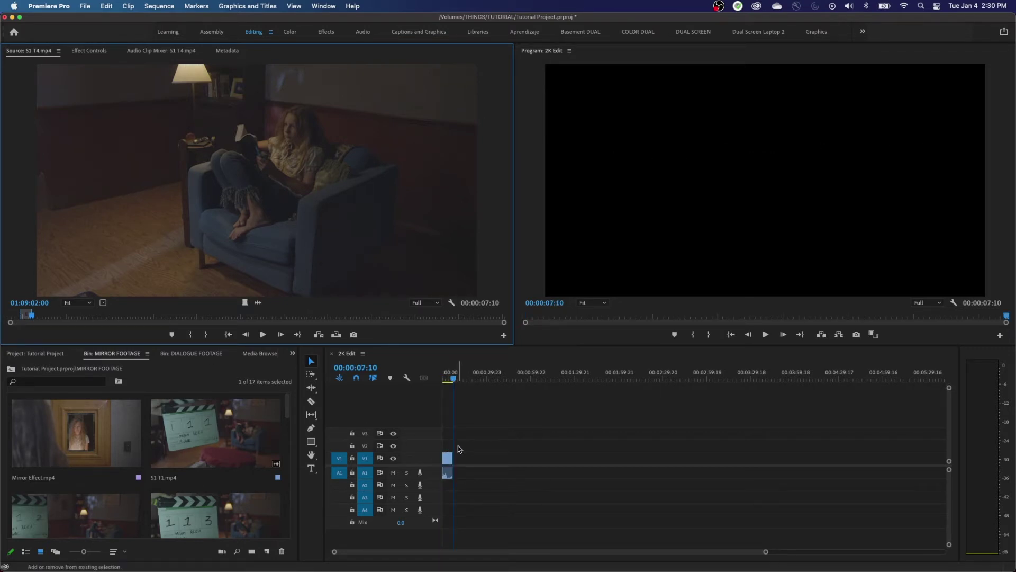
left_click(459, 446)
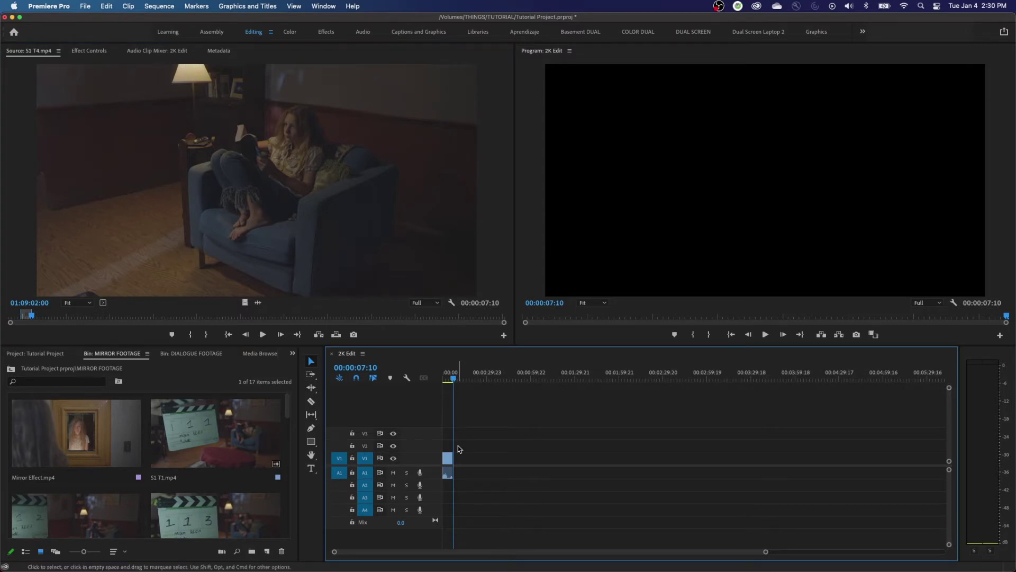
key("Home")
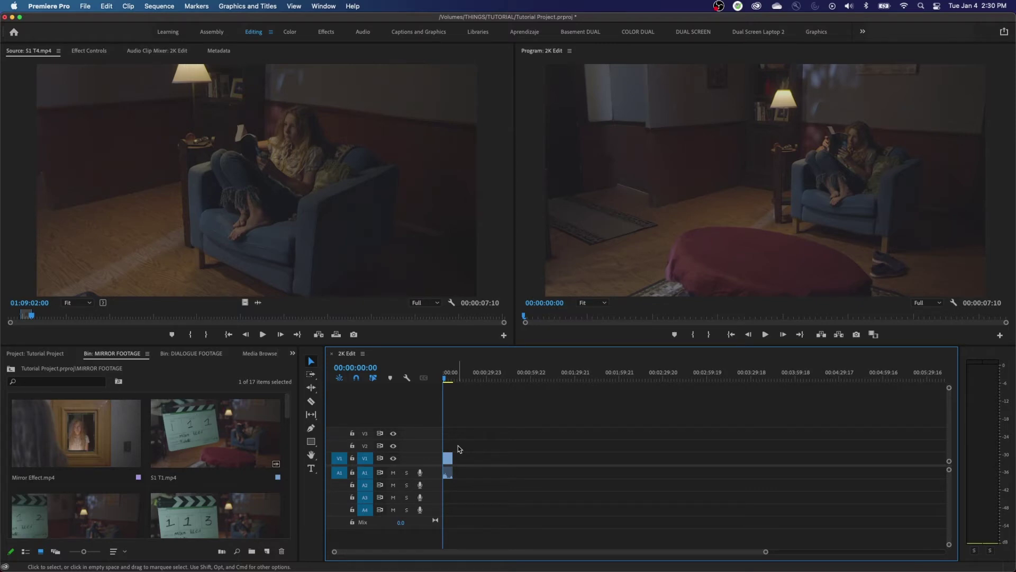
key("space")
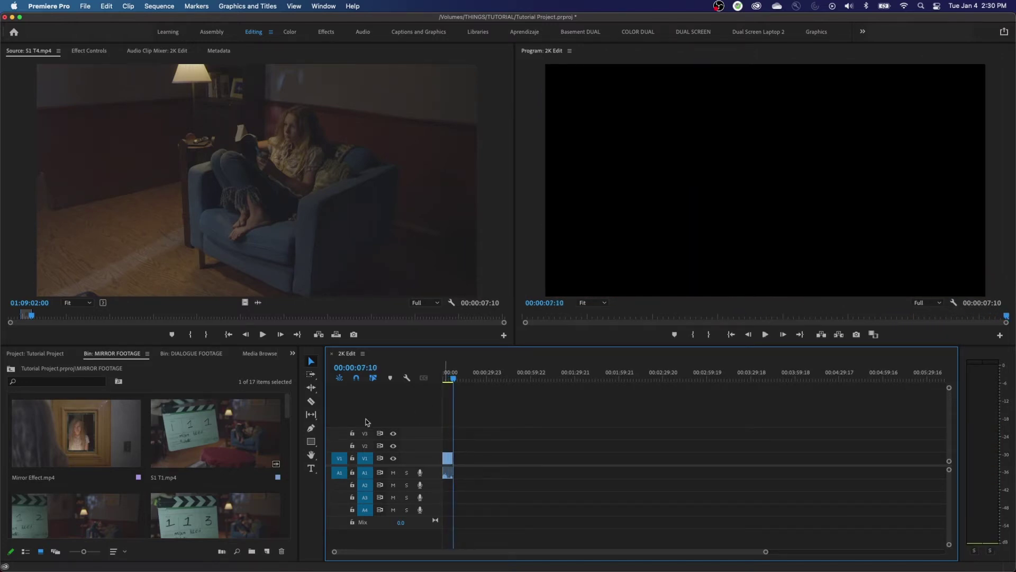
Step: Open S1B T1.mp4 from the MIRROR FOOTAGE bin, play it to 00:09:58:23, and mark an In point there
key("grave")
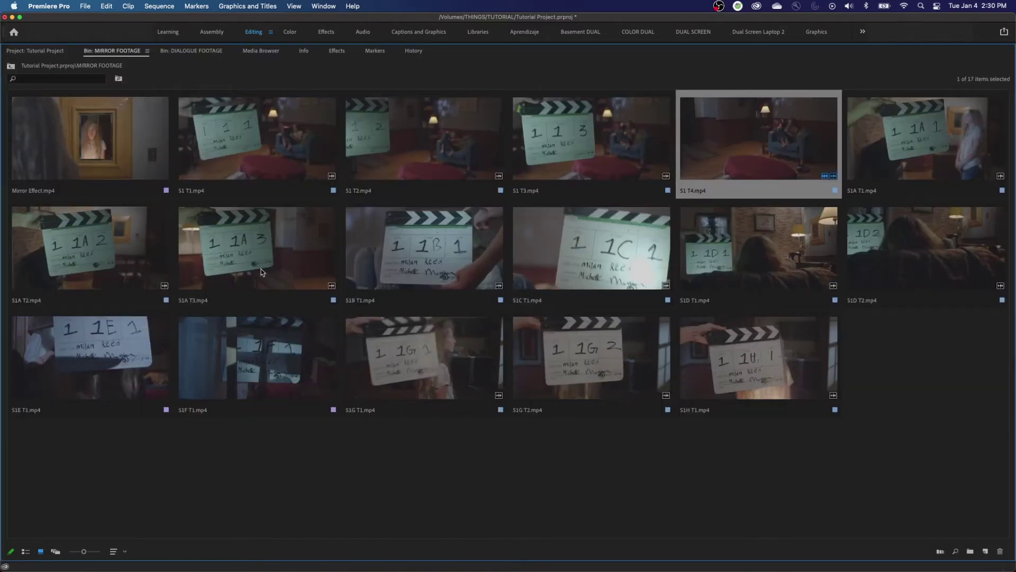
double_click(448, 264)
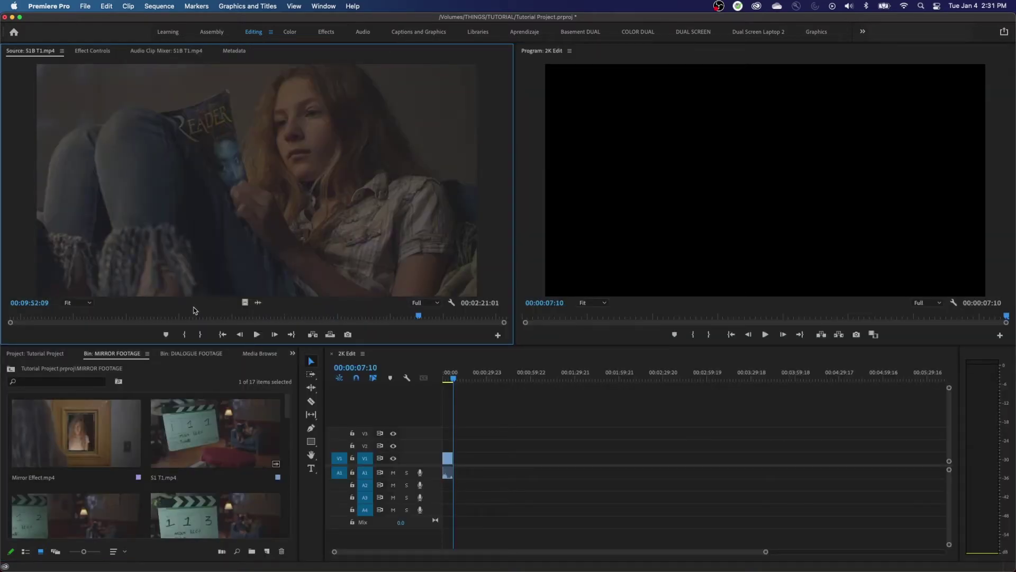
key("space")
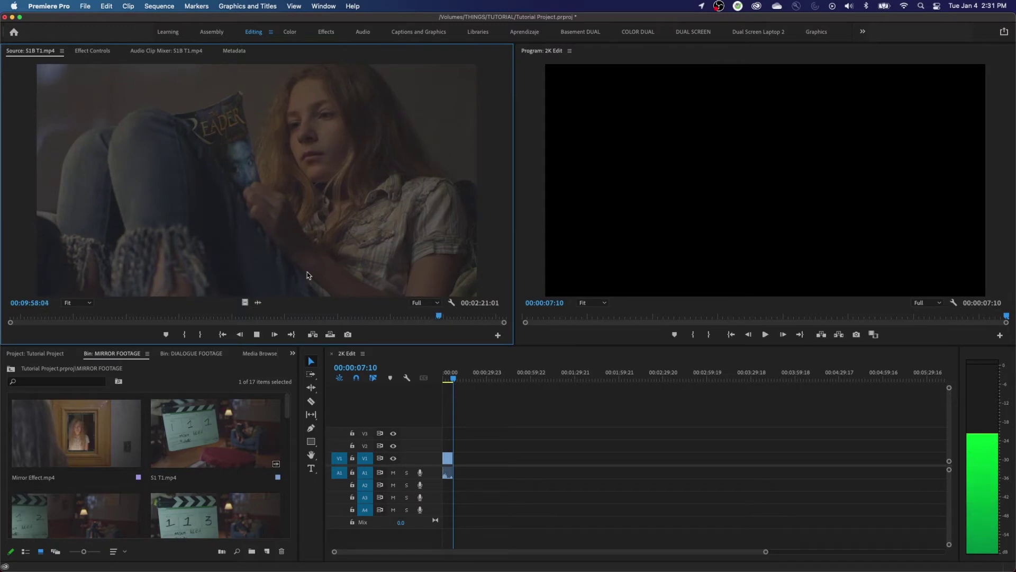
key("space")
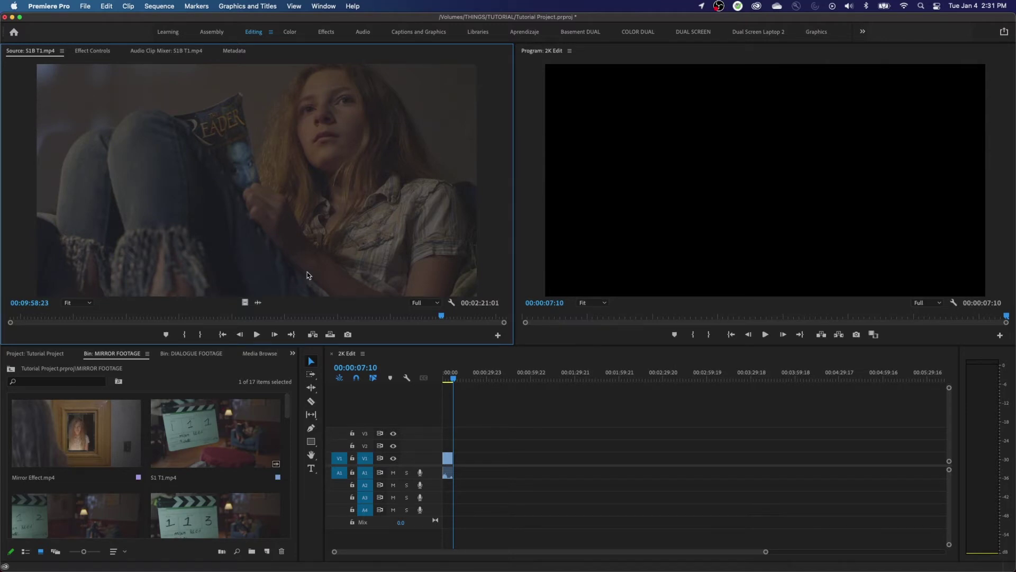
key("i")
Step: Mark an Out point at 00:10:04:13 in S1B T1.mp4 and overwrite the range onto V1 and A1 directly after the first clip
key("space")
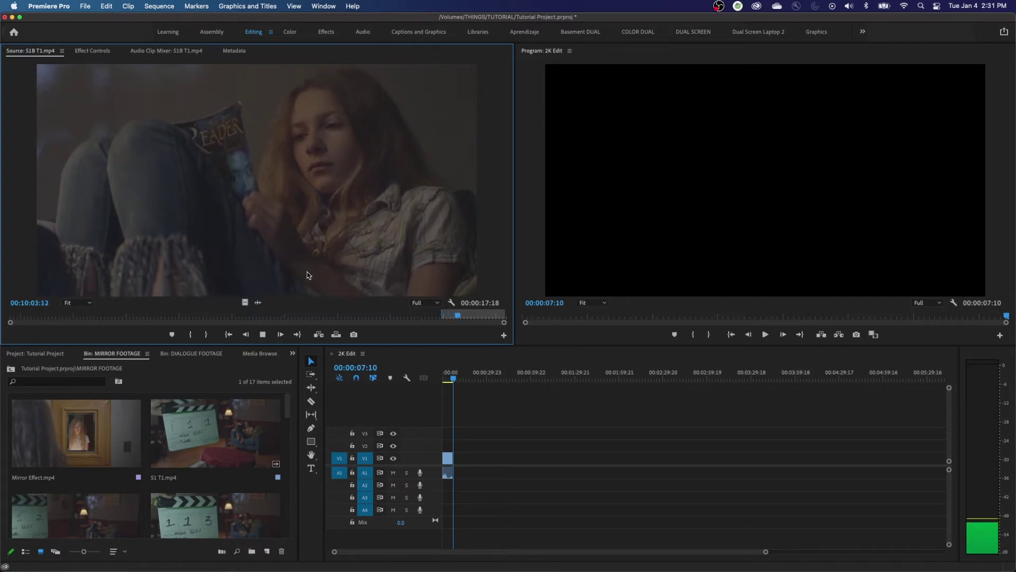
key("space")
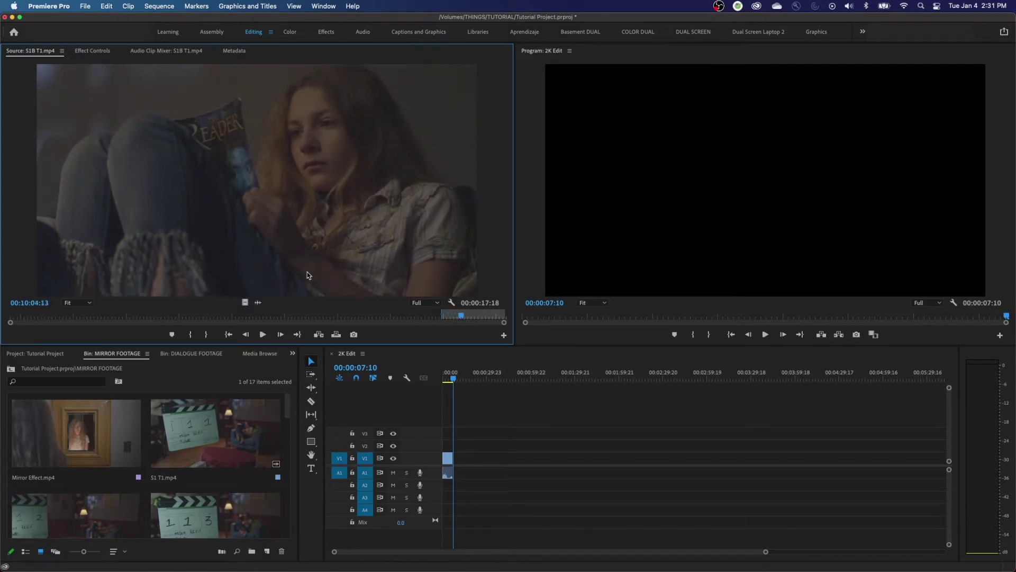
key("o")
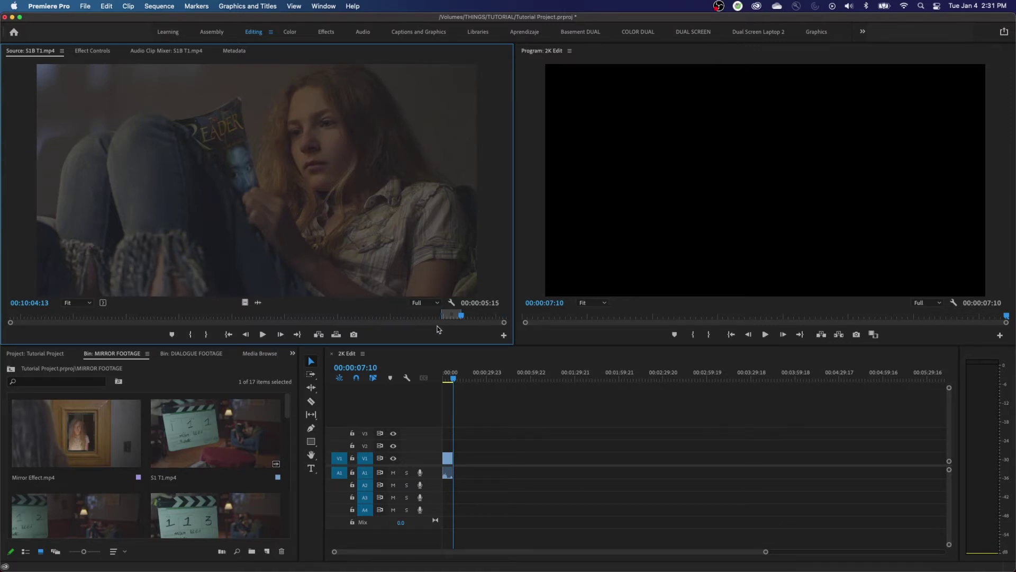
key("period")
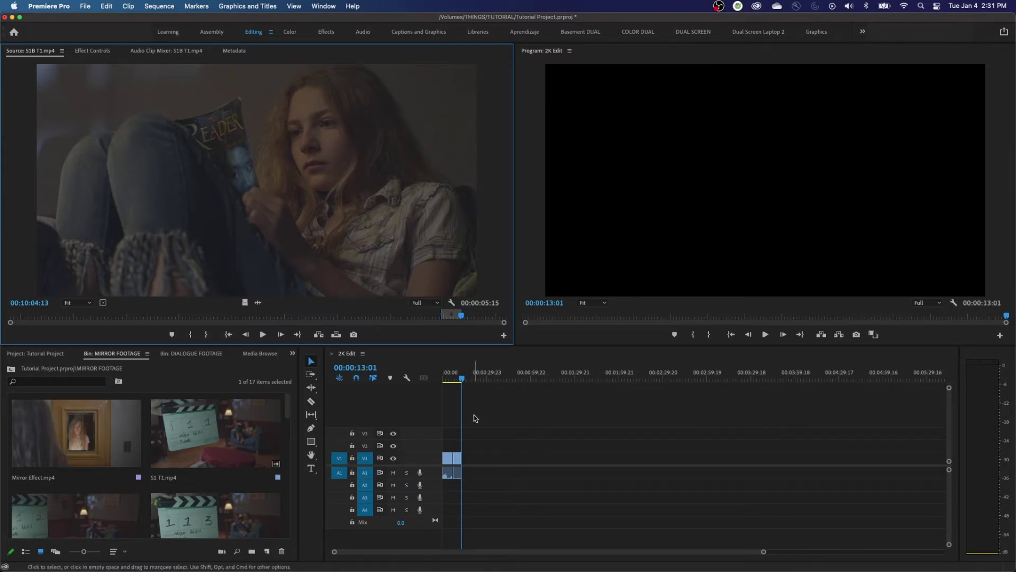
Step: Play the 2K Edit sequence from its beginning through the cut to the S1B T1.mp4 shot
left_click(464, 381)
key("Home")
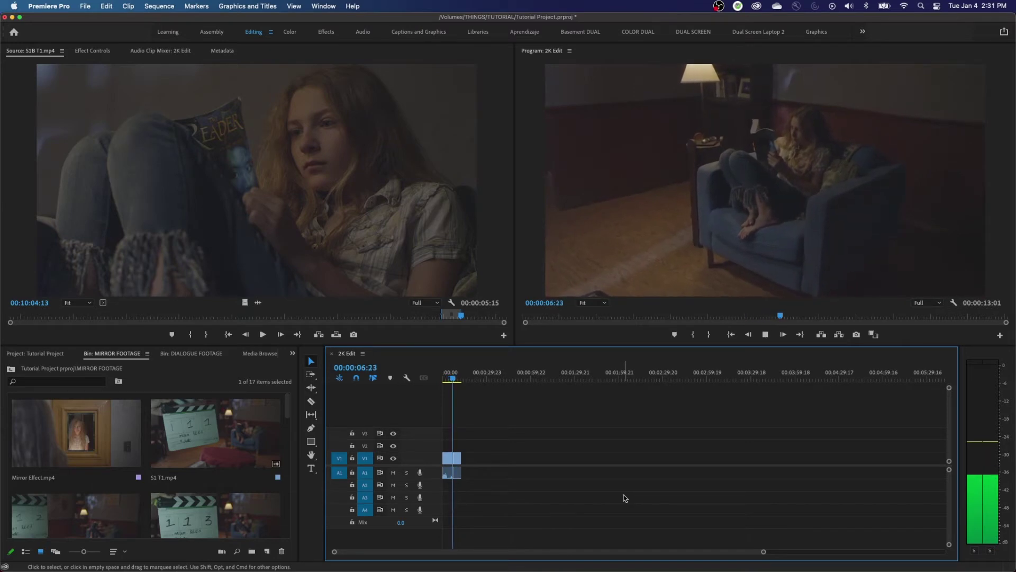
key("space")
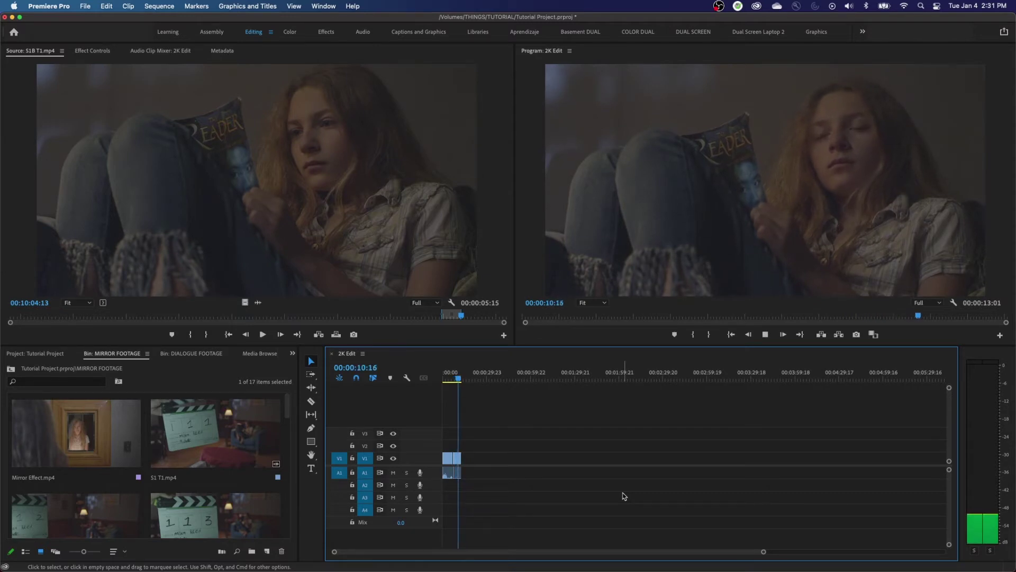
Step: Reopen S1 T4.mp4 from the MIRROR FOOTAGE bin, play on past its old Out point, and mark a new In point at 01:09:04:04
key("grave")
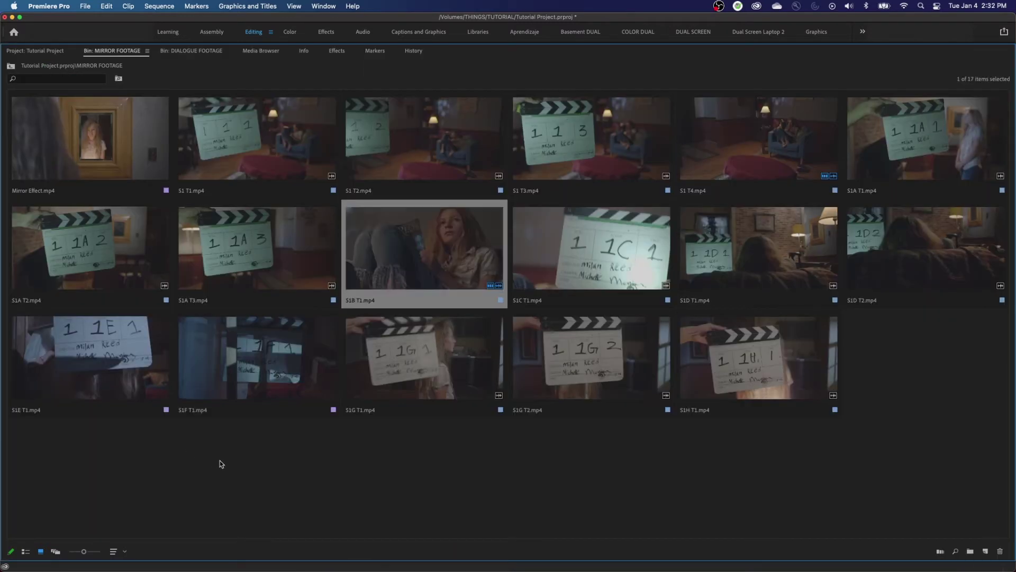
double_click(739, 134)
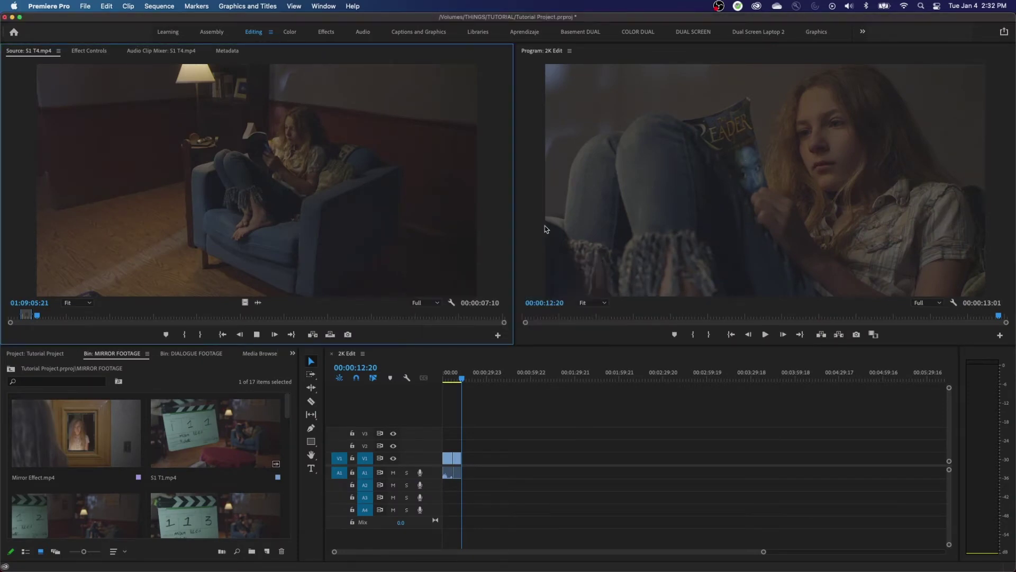
key("space")
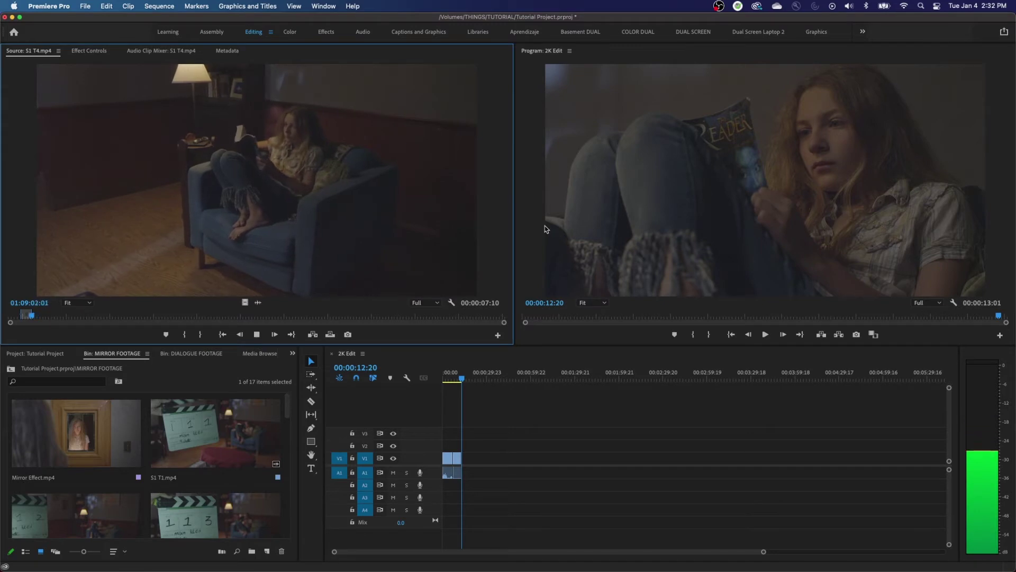
key("space")
key("space")
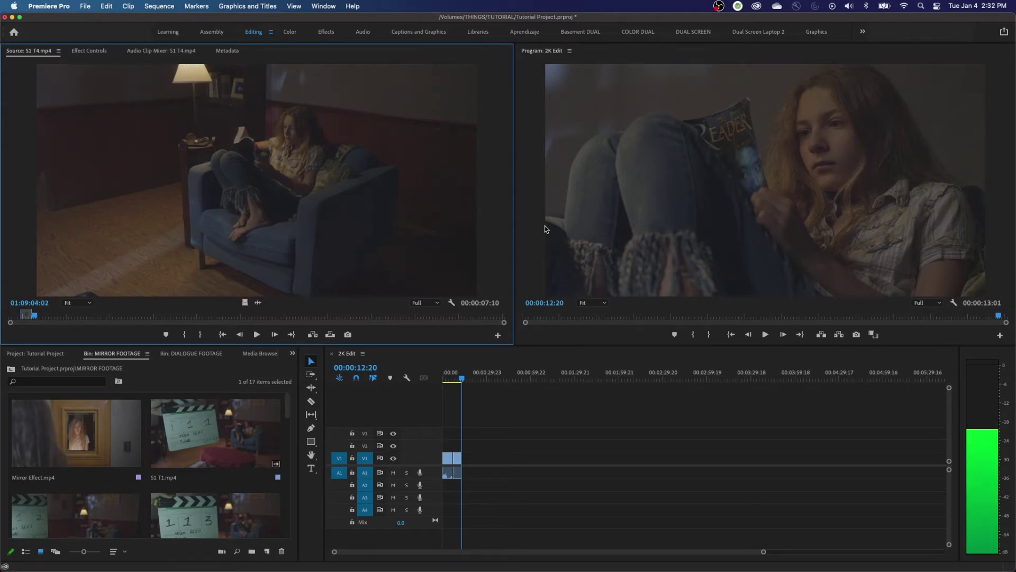
key("alt+x")
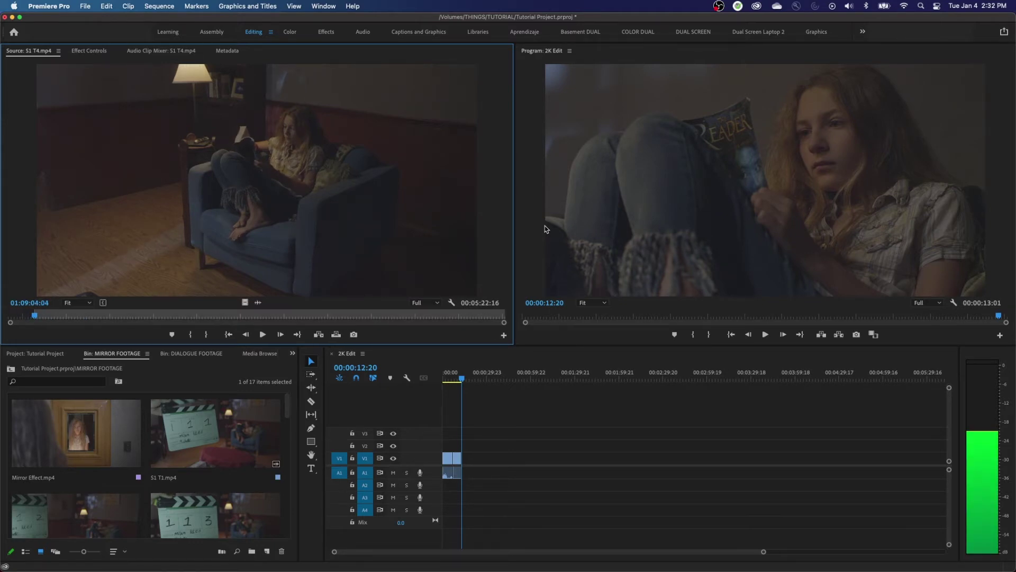
Step: Play S1 T4.mp4 to 01:09:14:03, mark the Out point there, and overwrite the range into the sequence at 00:00:12:20
key("space")
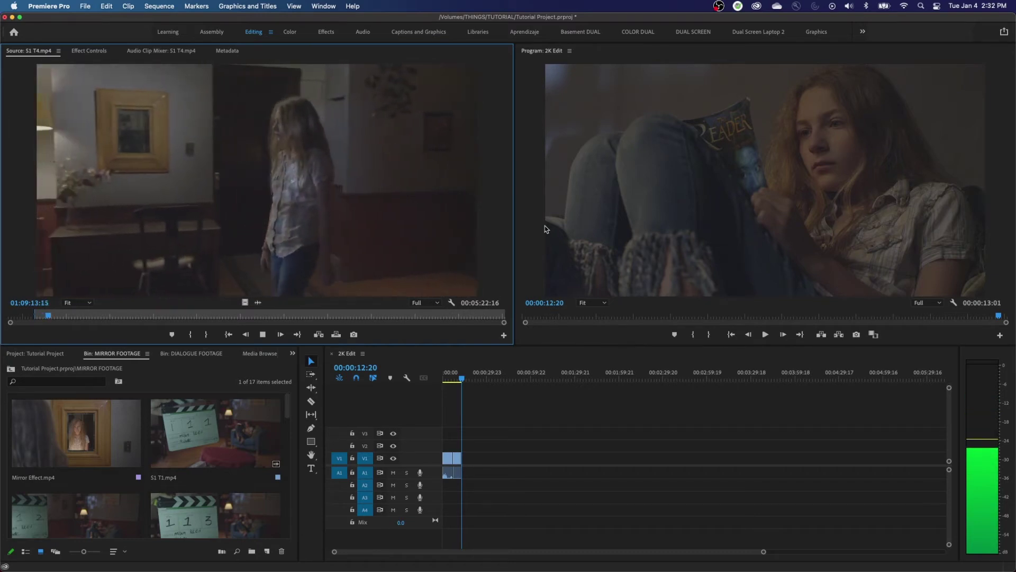
key("o")
key("space")
key("period")
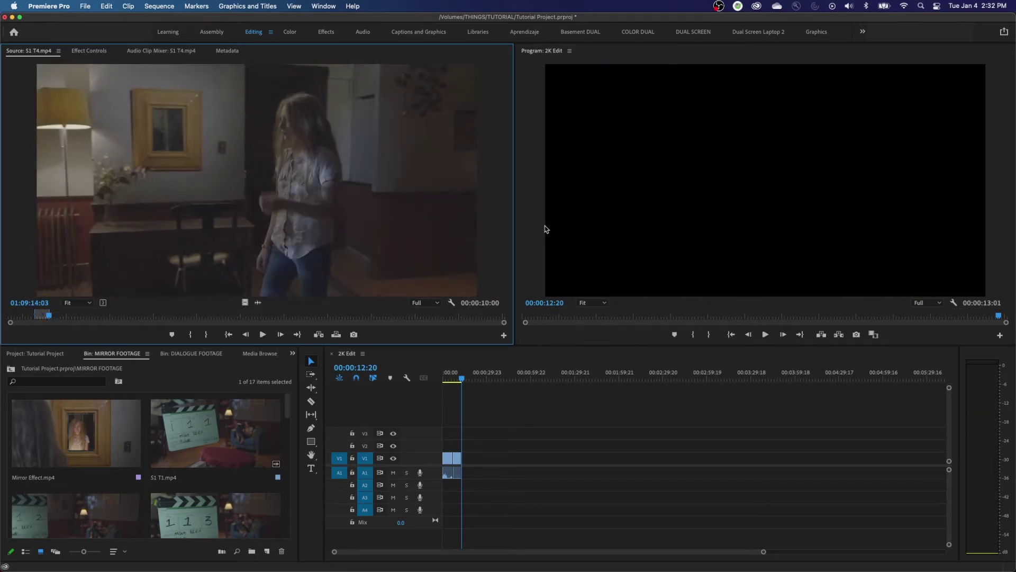
left_click(491, 385)
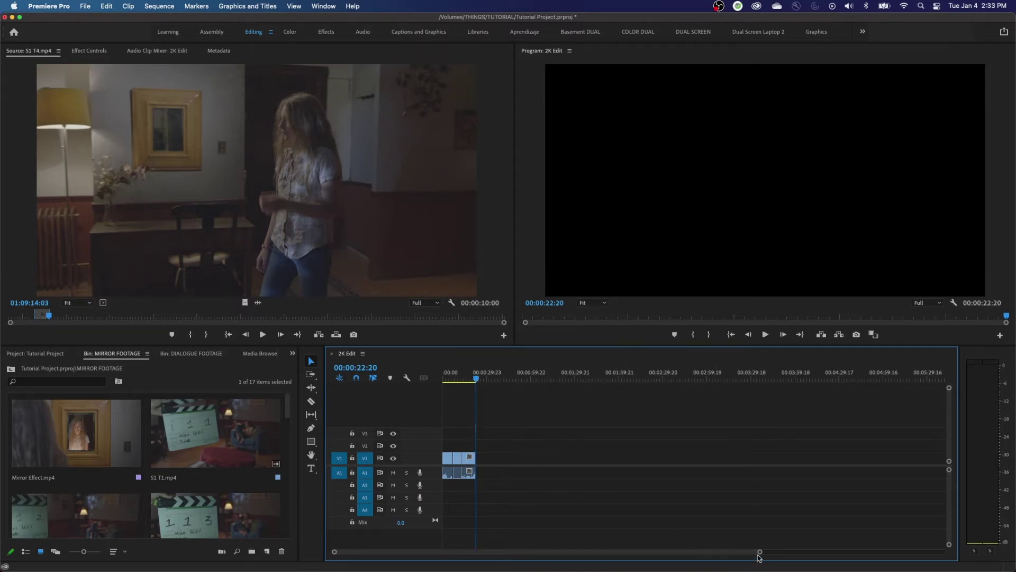
Step: Examine the three assembled clips in the 2K Edit timeline at several zoom levels, from close-up to zoomed out
left_click_drag(759, 553, 614, 547)
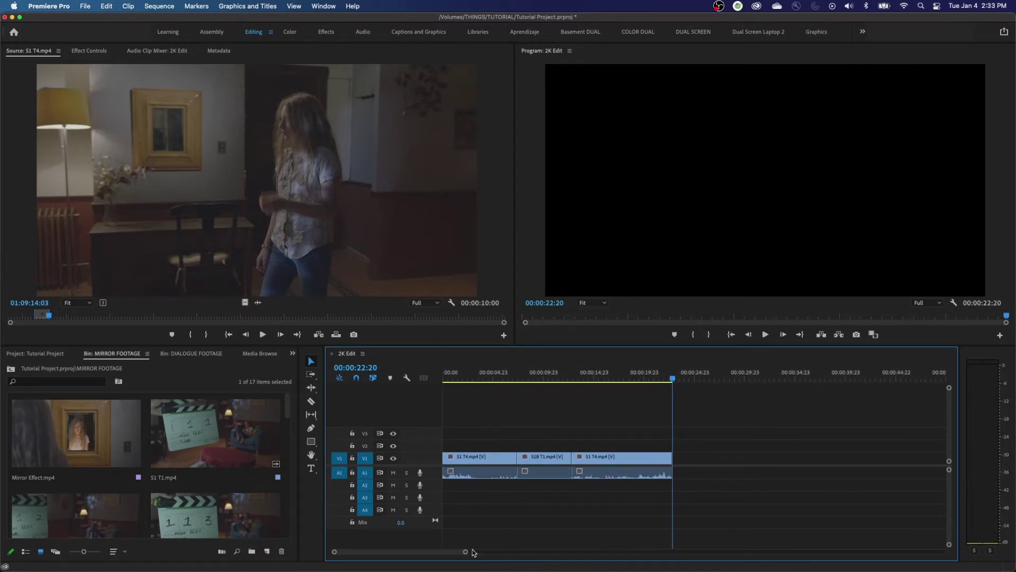
left_click_drag(469, 553, 661, 552)
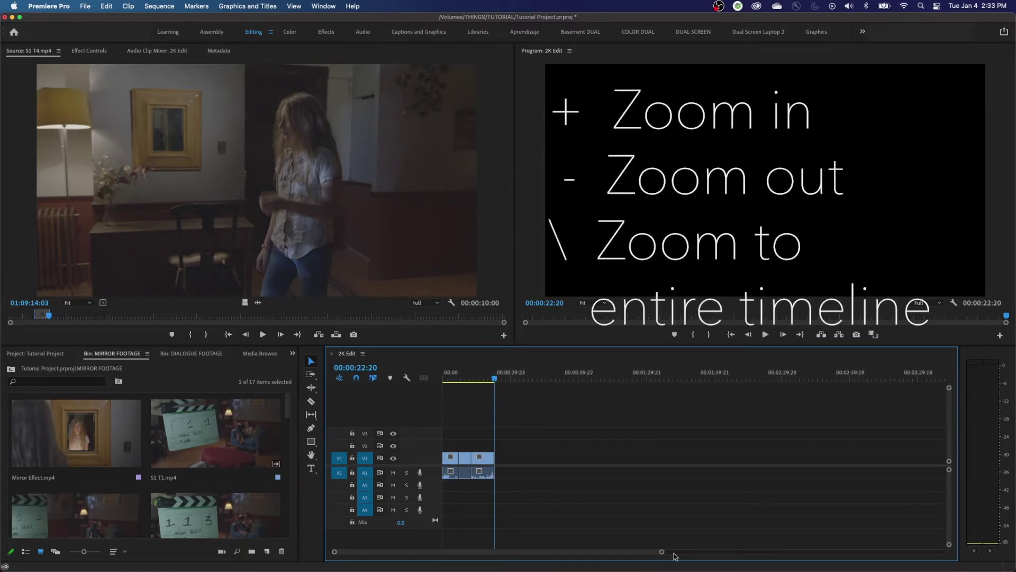
key("=")
key("=")
key("=")
key("=")
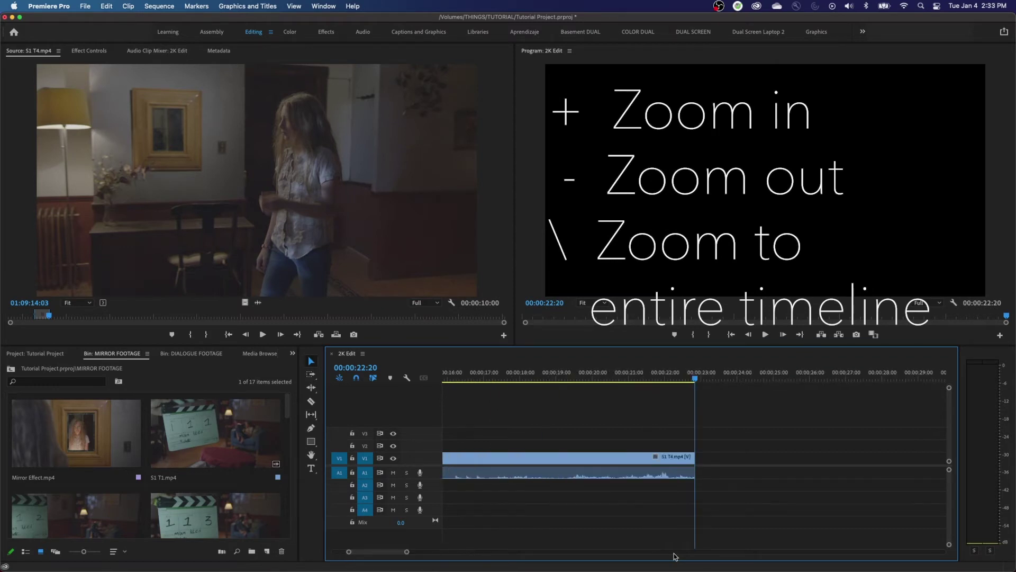
key("minus")
key("minus")
key("minus")
key("minus")
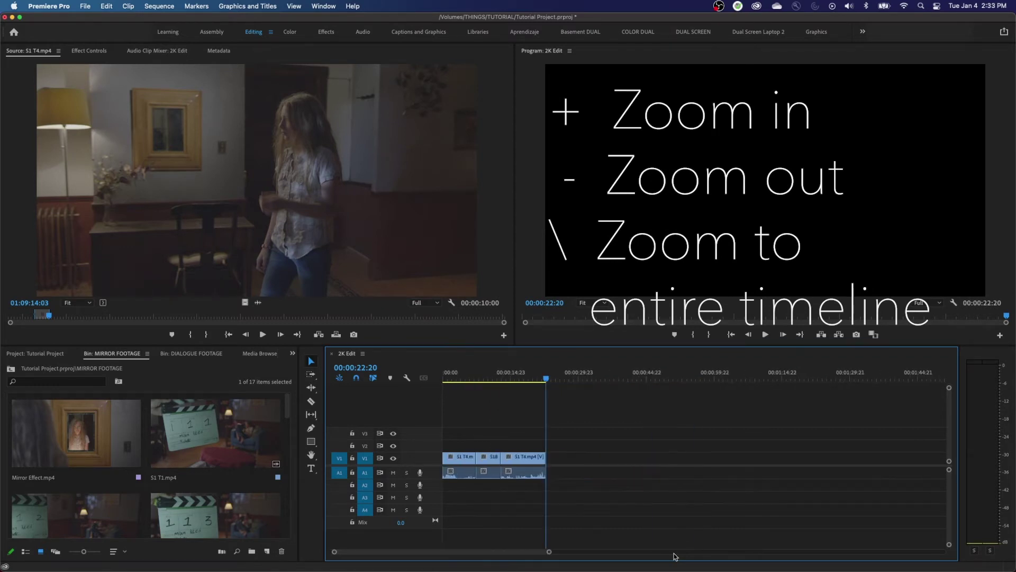
key("=")
key("=")
key("=")
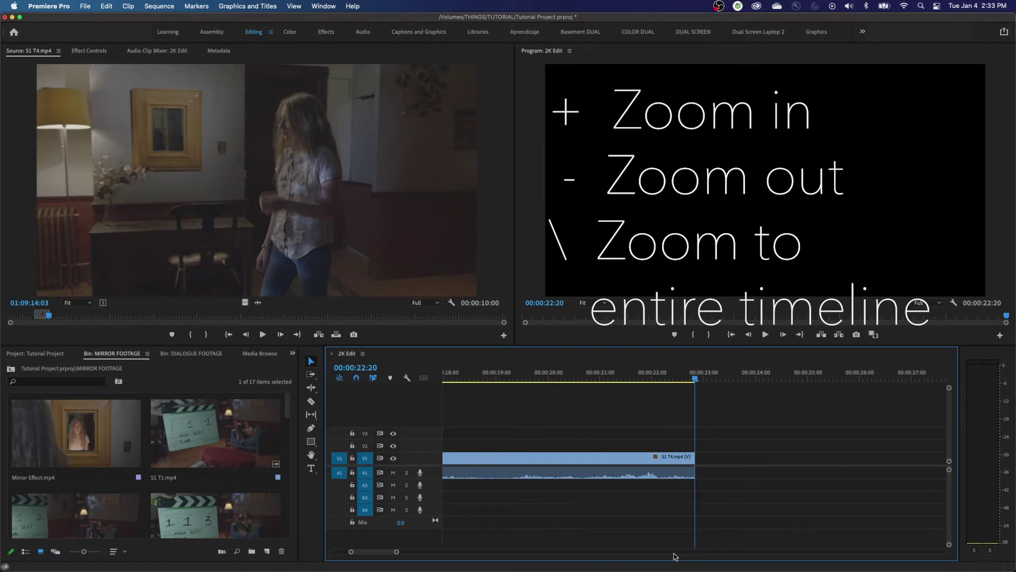
key("minus")
key("minus")
key("minus")
key("minus")
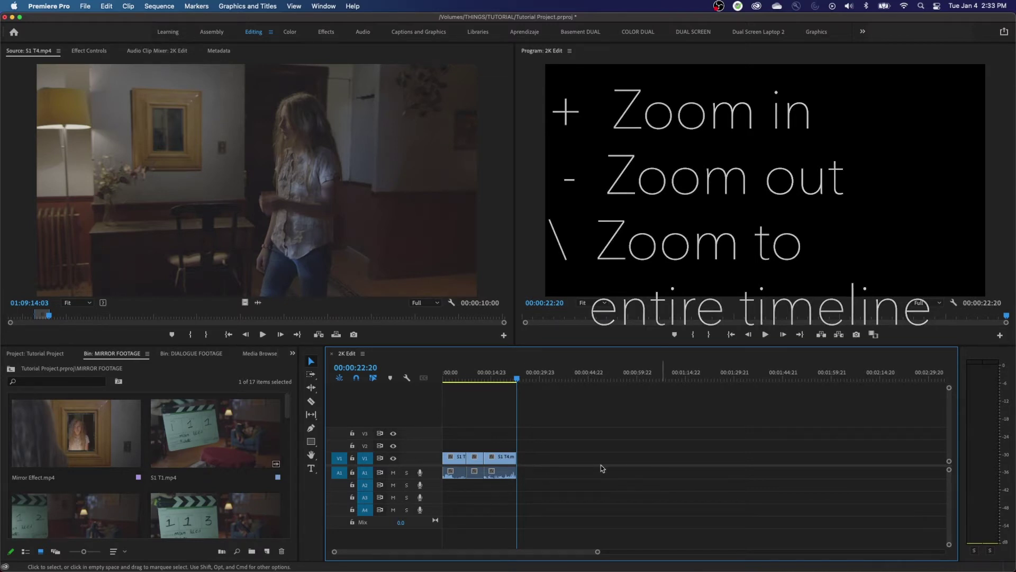
Step: Play the sequence from its start to 00:00:01:13 and fit the entire sequence in the timeline view
key("Home")
key("space")
key("backslash")
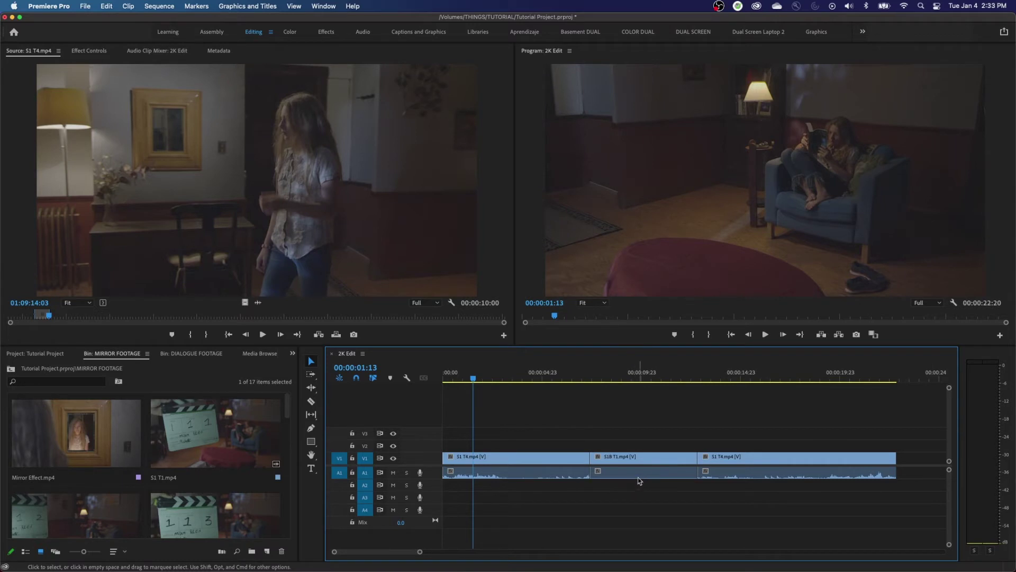
key("equal")
key("equal")
key("equal")
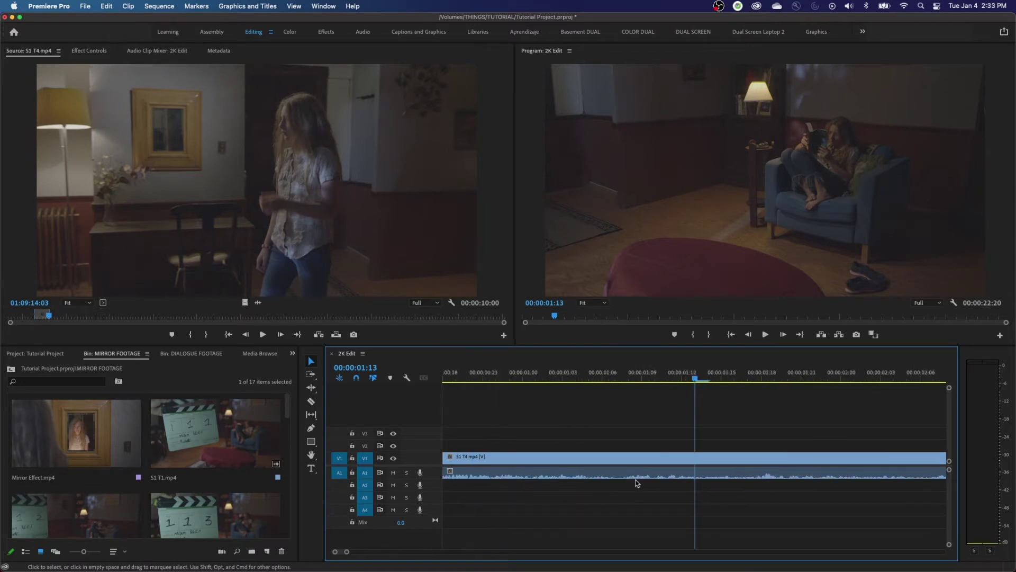
key("backslash")
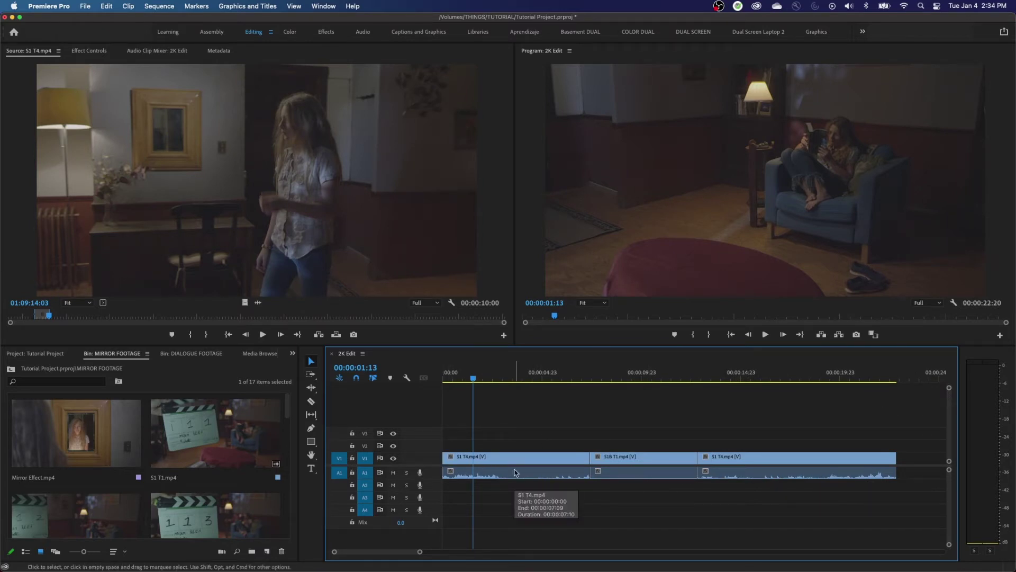
Step: Expand all tracks in the 2K Edit timeline and make video track V1 taller still to enlarge its clip thumbnails
key("shift")
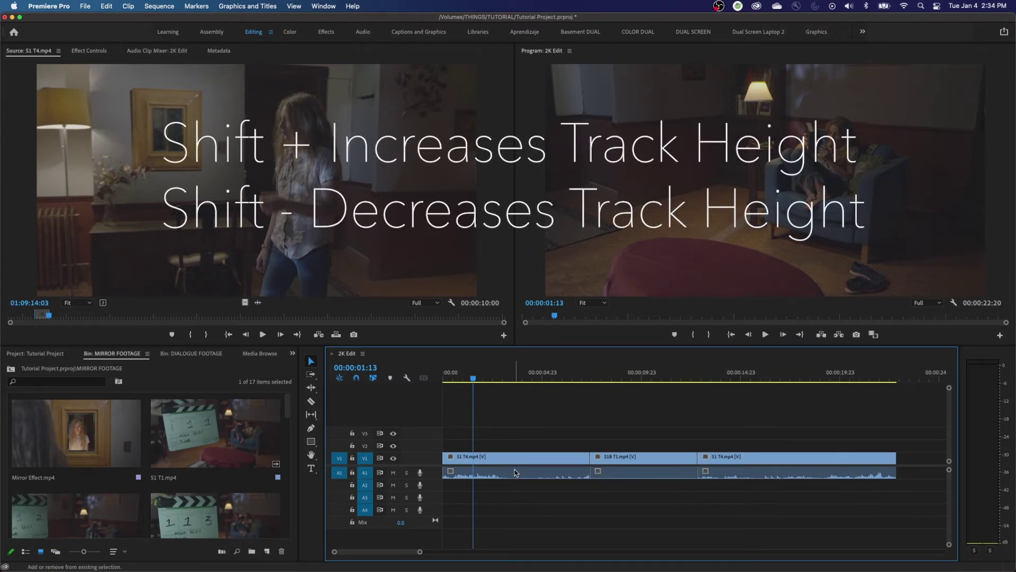
key("shift+equal")
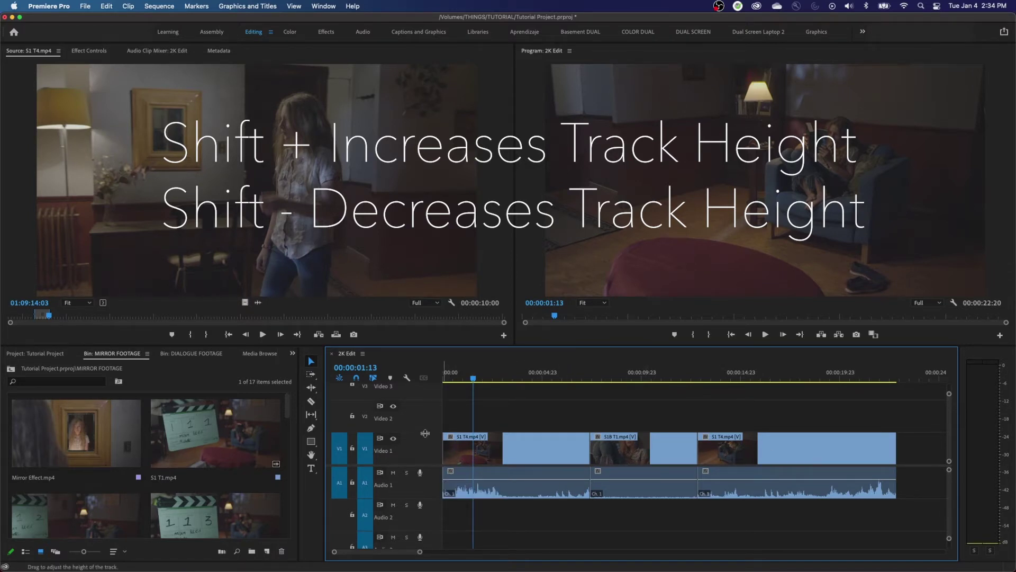
left_click_drag(425, 433, 423, 418)
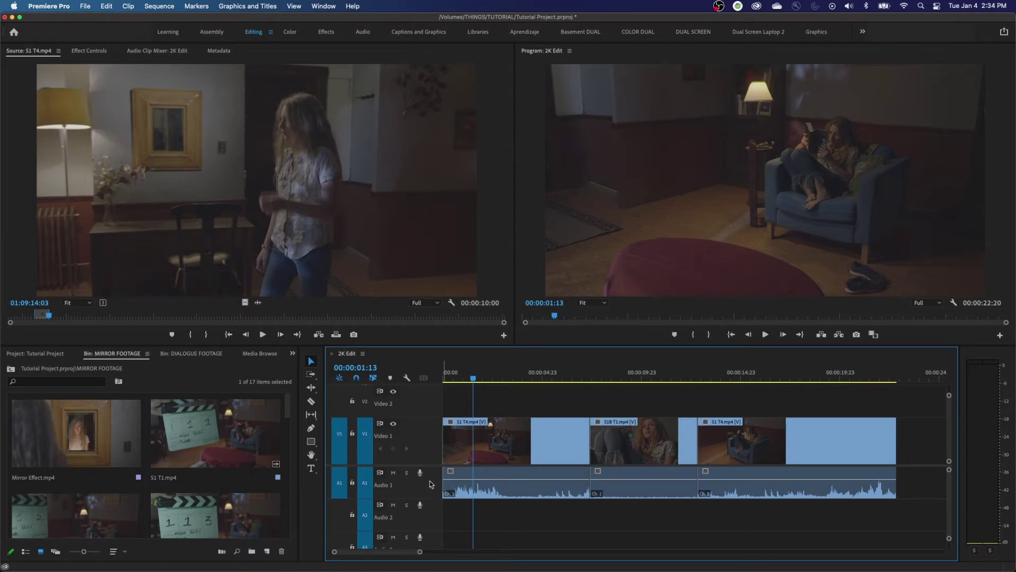
Step: Adjust the height of audio track A1 up and down, leaving it taller with an enlarged waveform
scroll(431, 483, "up", 4)
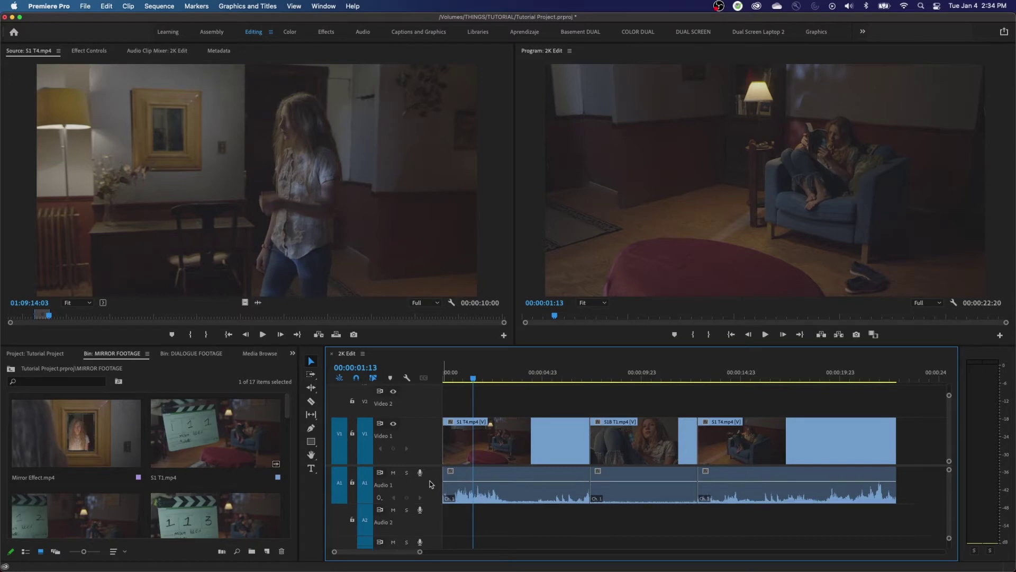
scroll(431, 486, "down", 2)
scroll(432, 485, "down", 2)
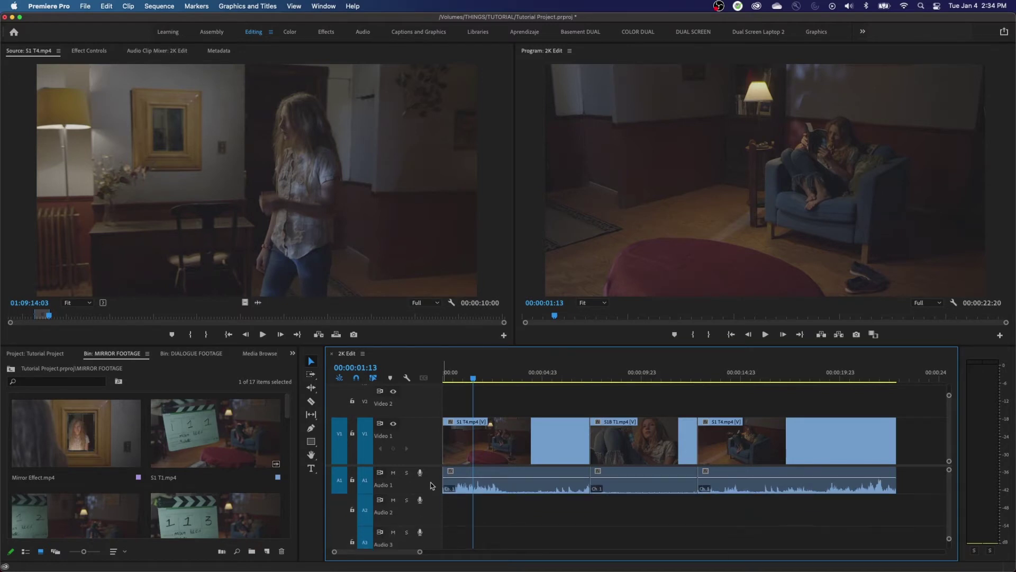
scroll(431, 485, "up", 4)
scroll(432, 485, "down", 2)
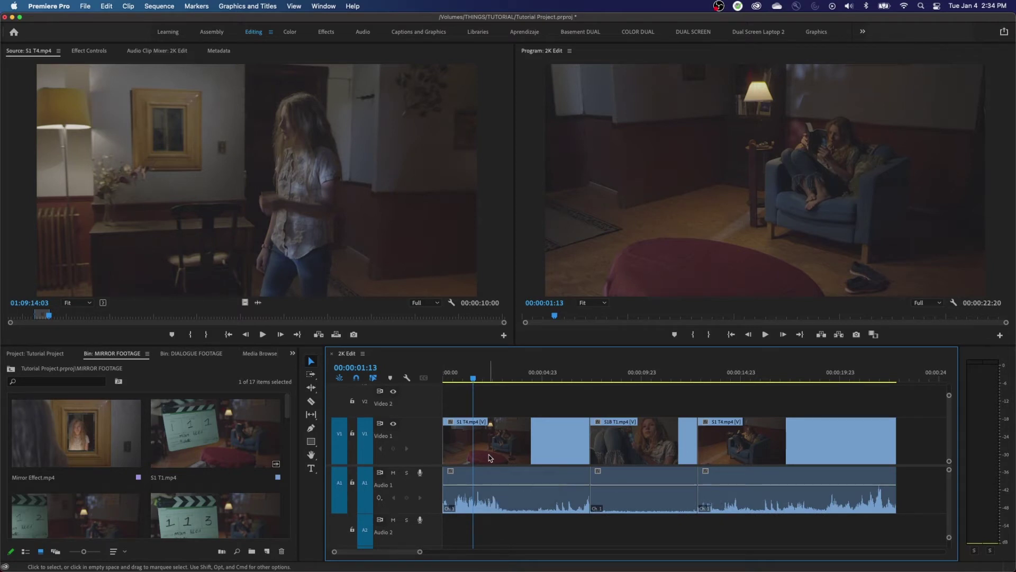
Step: Reduce all video and audio tracks in the 2K Edit timeline to their minimum height
key("shift+minus")
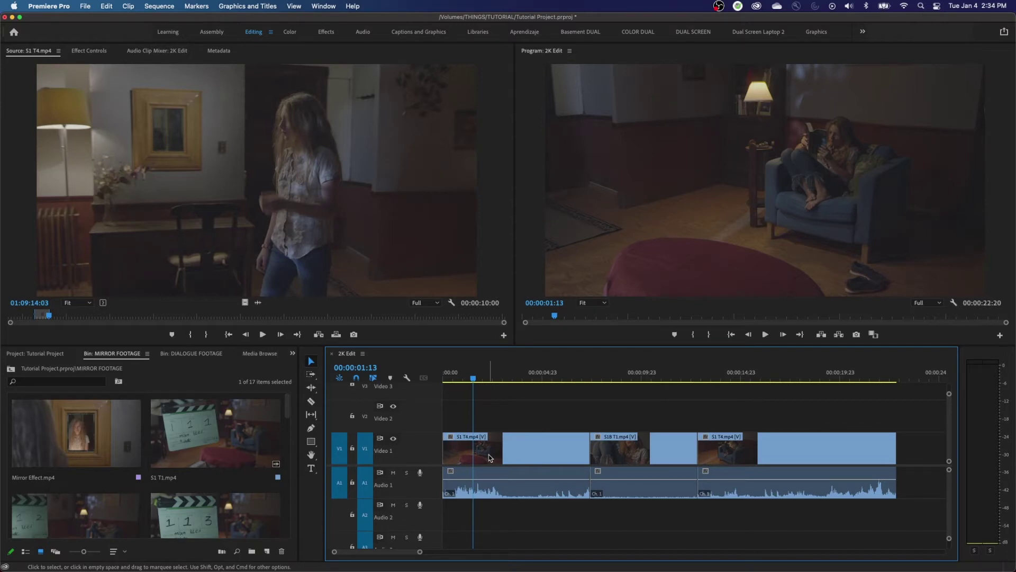
key("shift+minus")
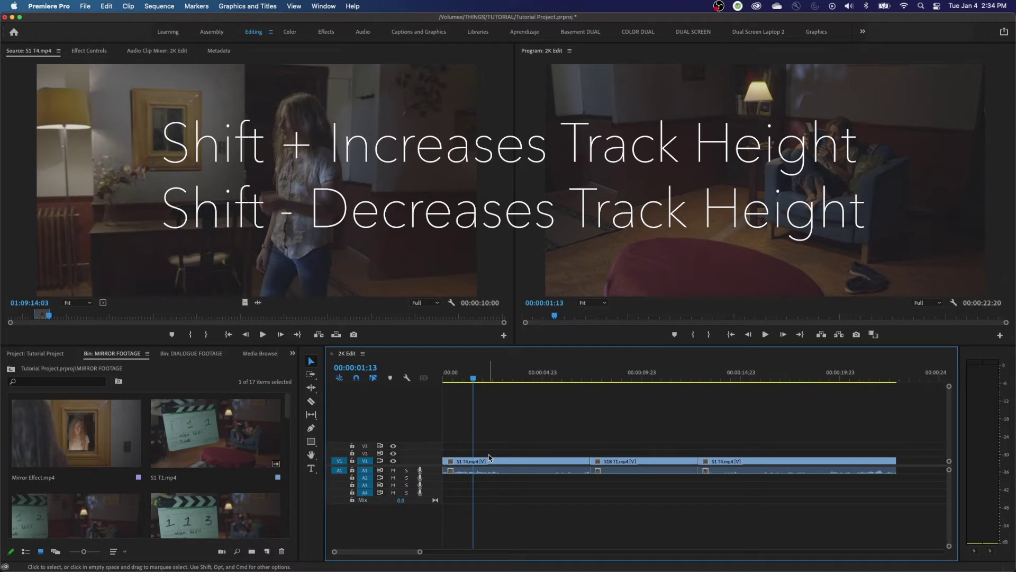
Step: Expand all video and audio tracks in the 2K Edit timeline and play the sequence from its start
key("shift+equal")
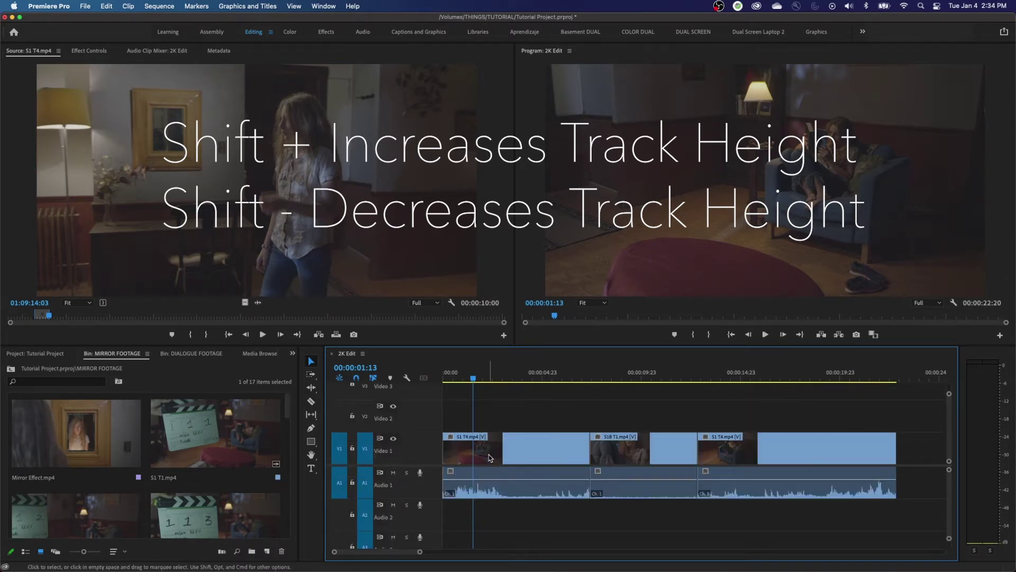
key("Home")
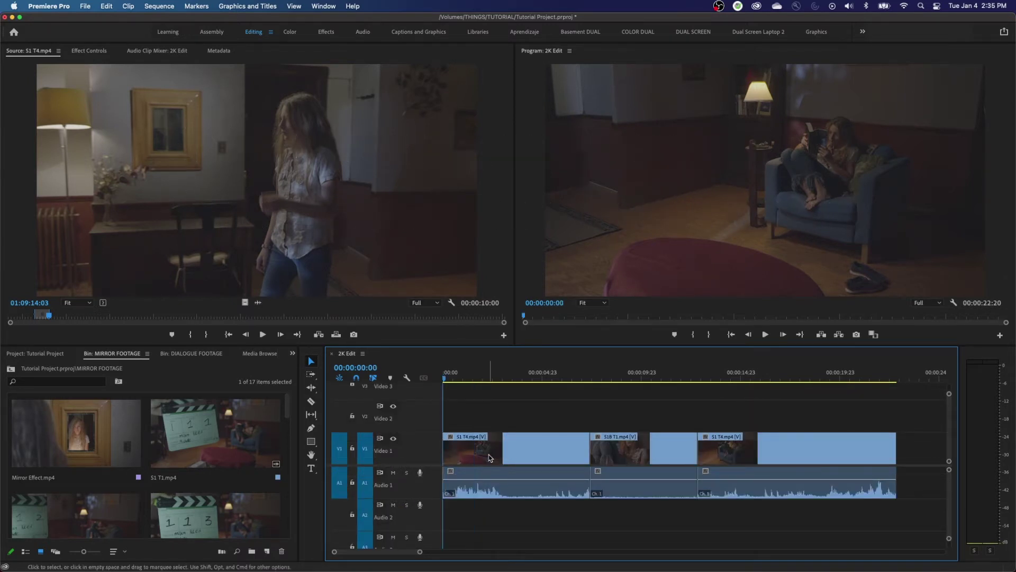
key("space")
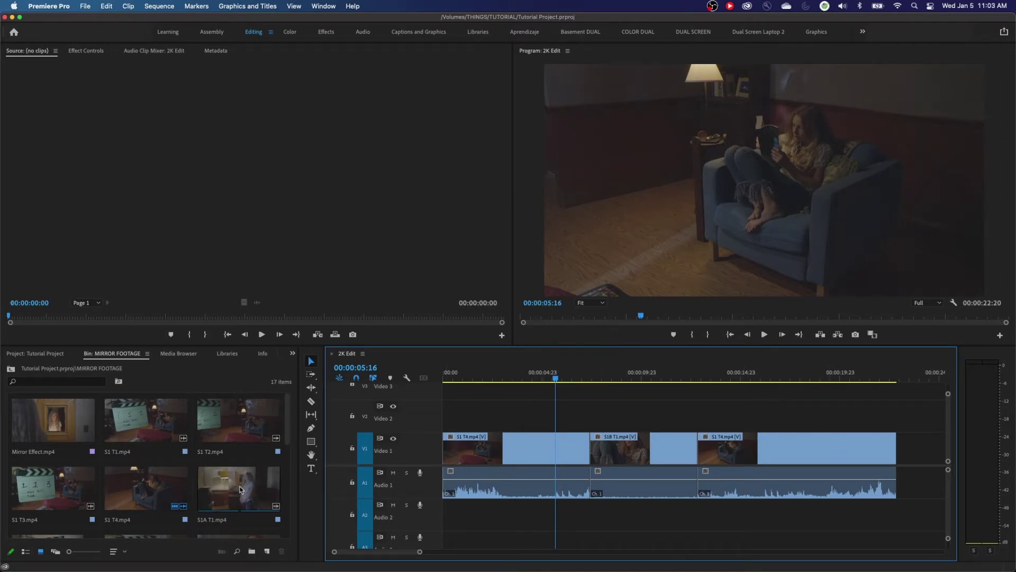
Step: Open the FARM DRONE FOOTAGE bin and load DJI_0023.MOV in the Source monitor
double_click(60, 435)
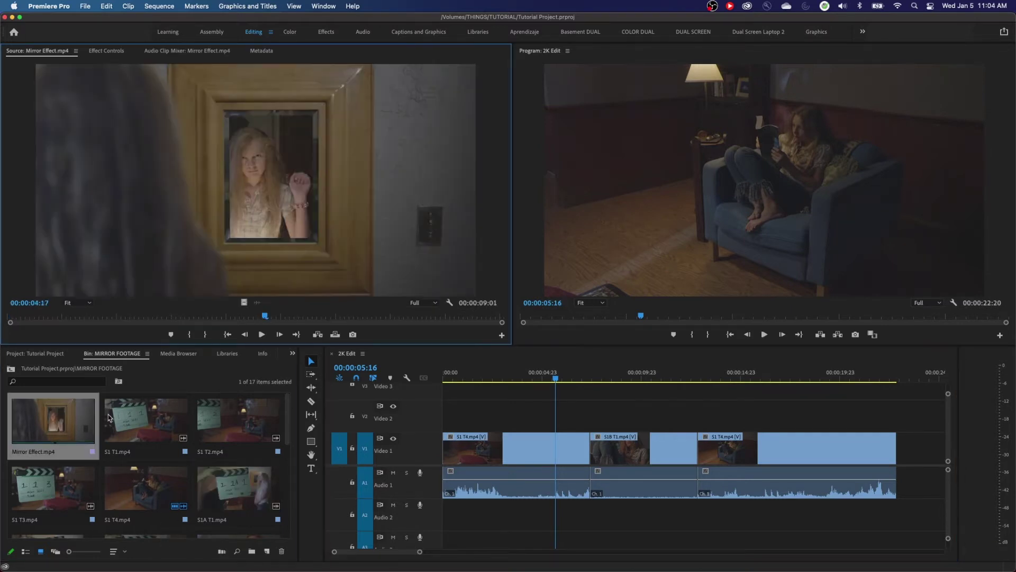
key("shift+1")
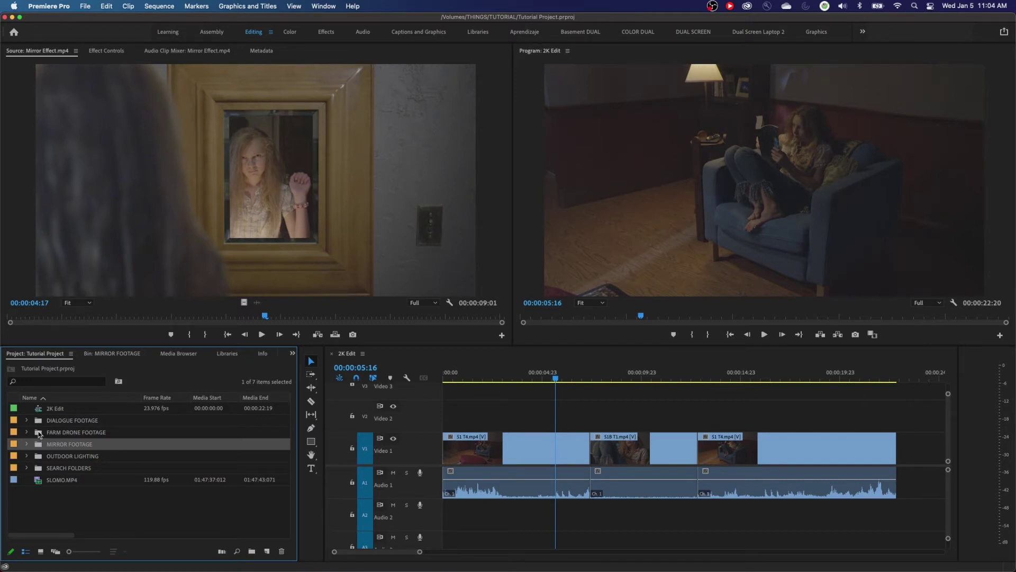
left_click(39, 434)
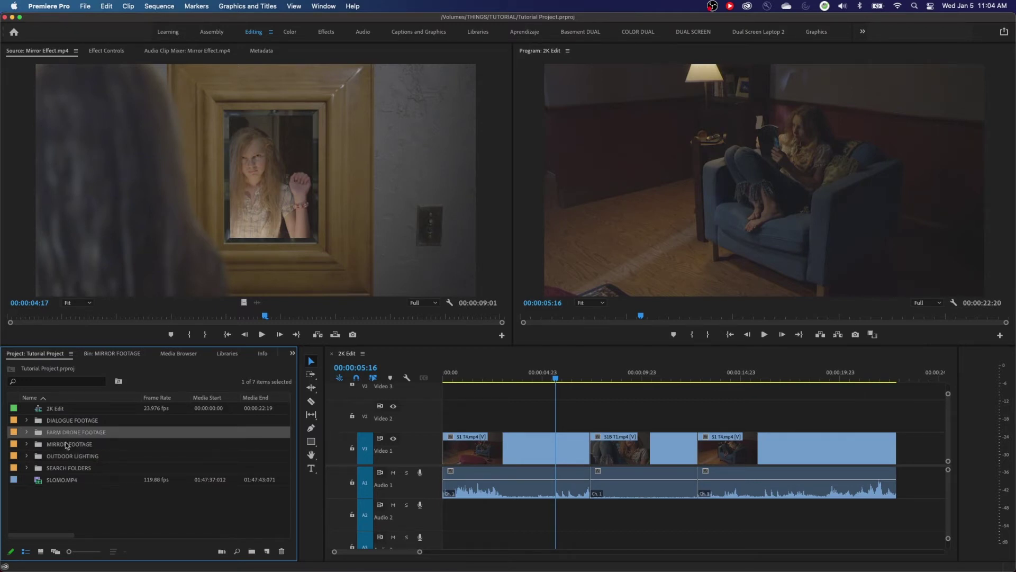
double_click(36, 434)
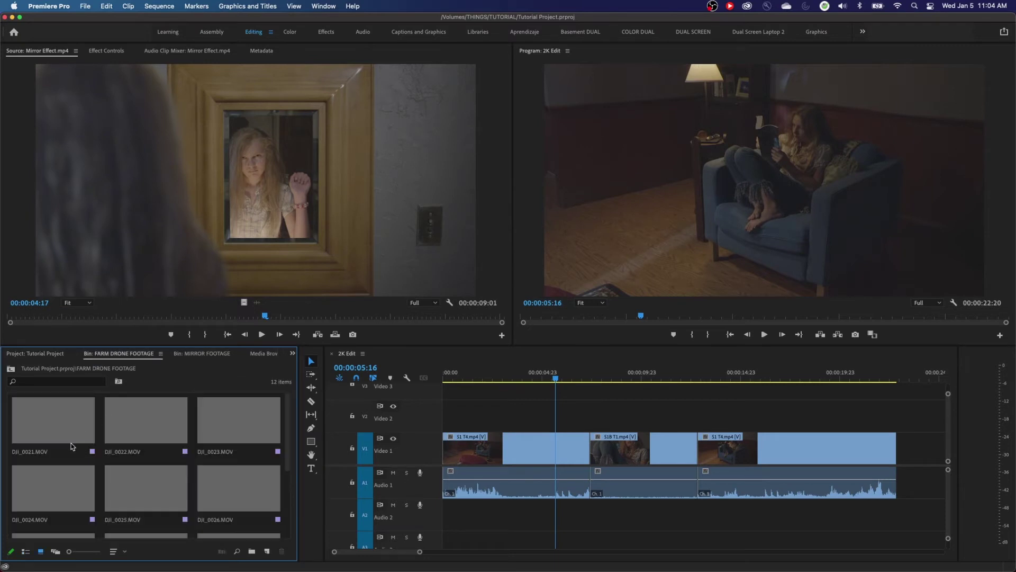
left_click(113, 551)
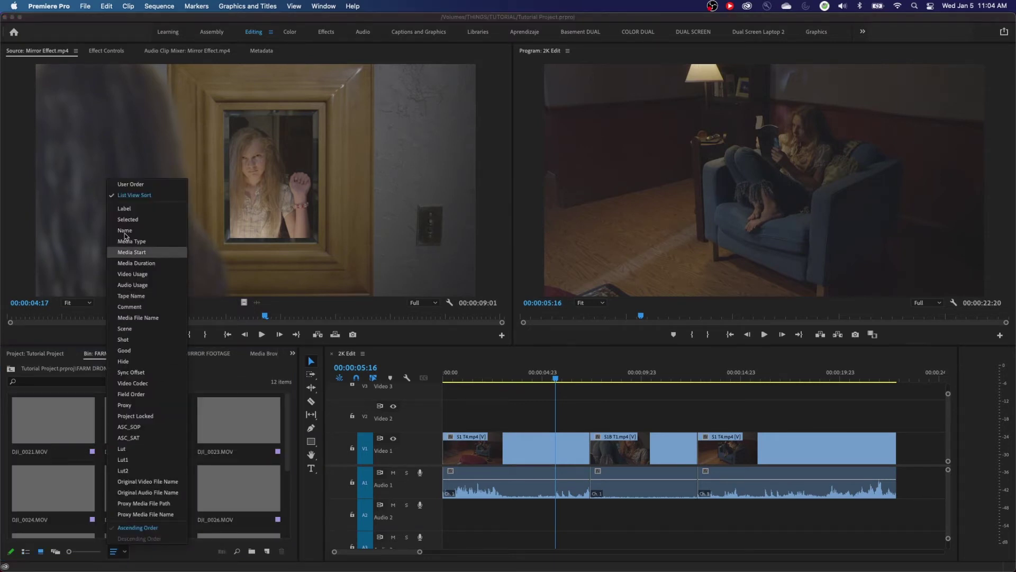
left_click(176, 563)
double_click(239, 421)
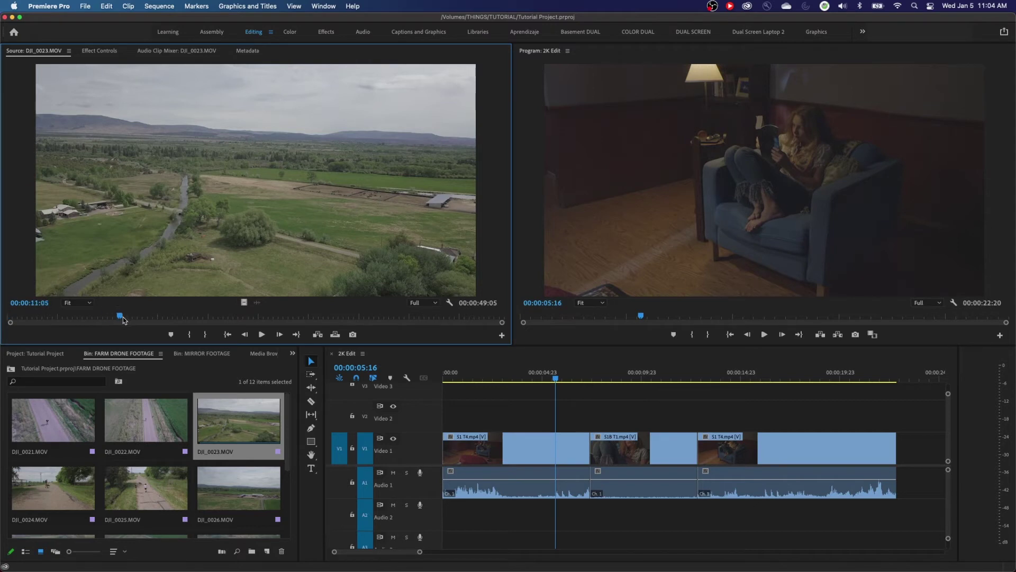
Step: Mark a 00:00:03:08 section of DJI_0023.MOV with In and Out points, ending at 00:00:16:03
mouse_move(122, 317)
left_mouse_down()
mouse_move(153, 318)
mouse_move(136, 320)
left_mouse_up()
key("i")
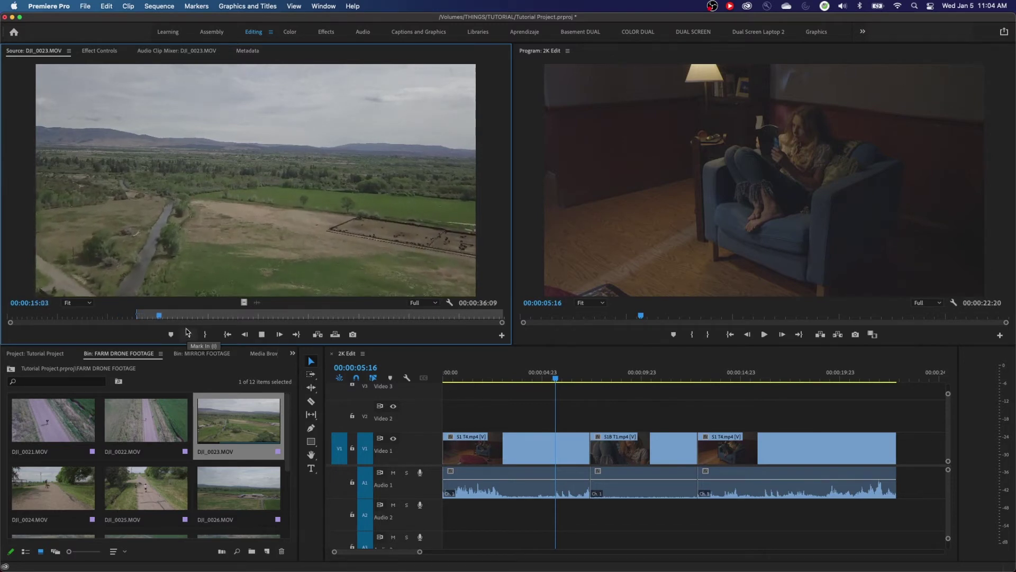
key("space")
key("o")
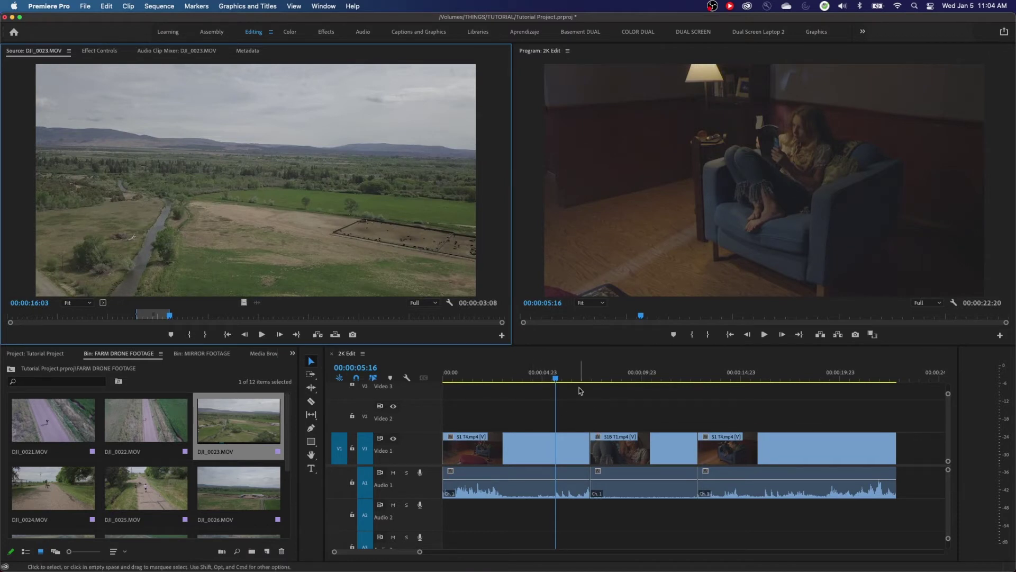
Step: Activate the 2K Edit timeline and scrub the playhead within the first clip to about 00:00:05:19
key("shift")
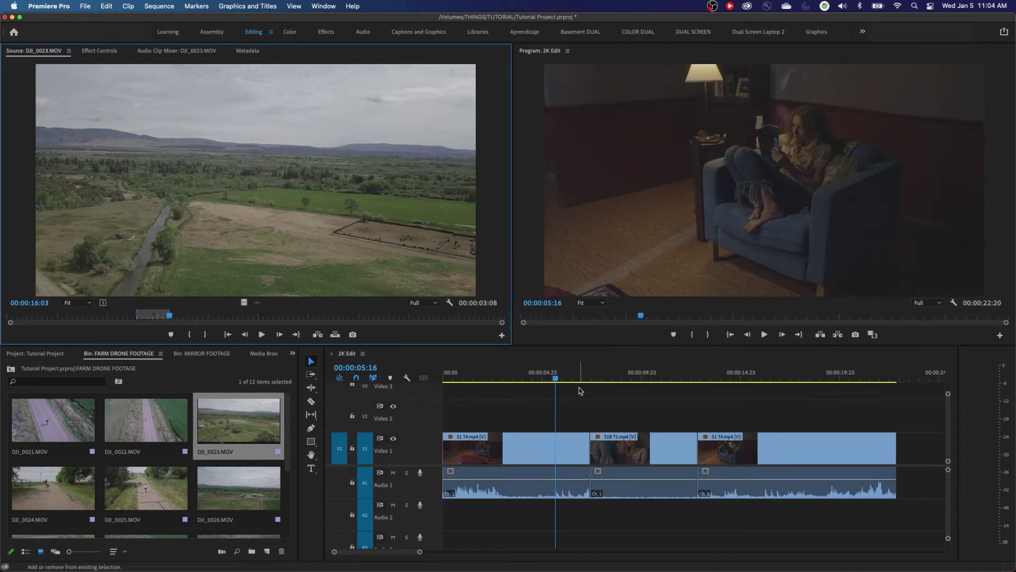
left_click(580, 391)
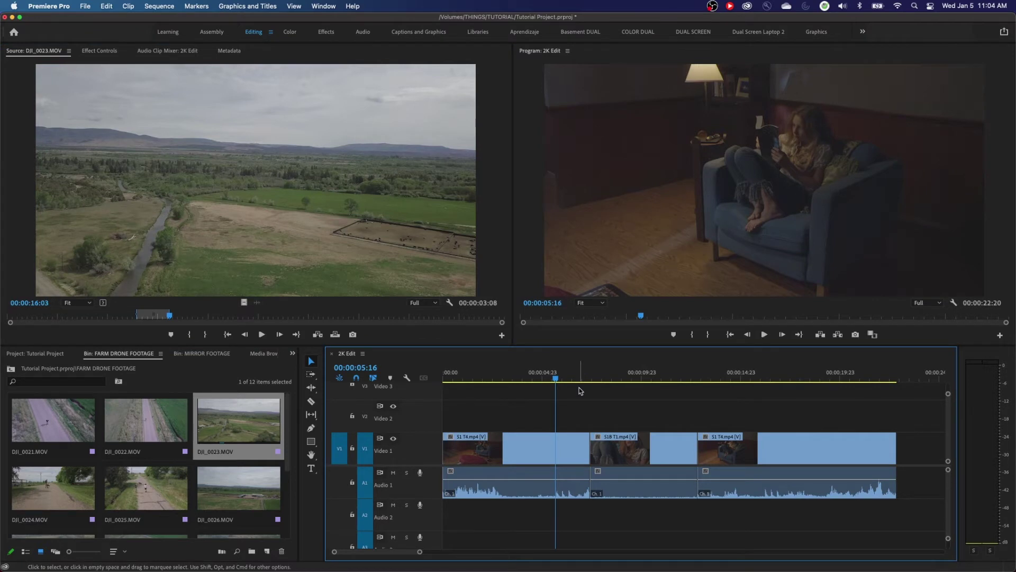
left_click(562, 379)
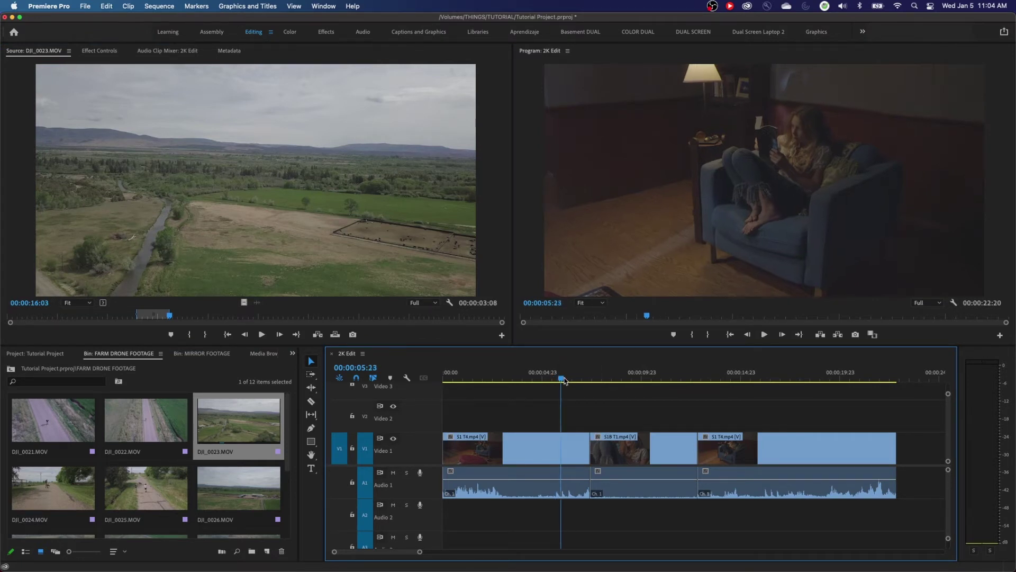
mouse_move(565, 380)
left_mouse_down()
mouse_move(600, 385)
mouse_move(559, 382)
left_mouse_up()
left_click(572, 379)
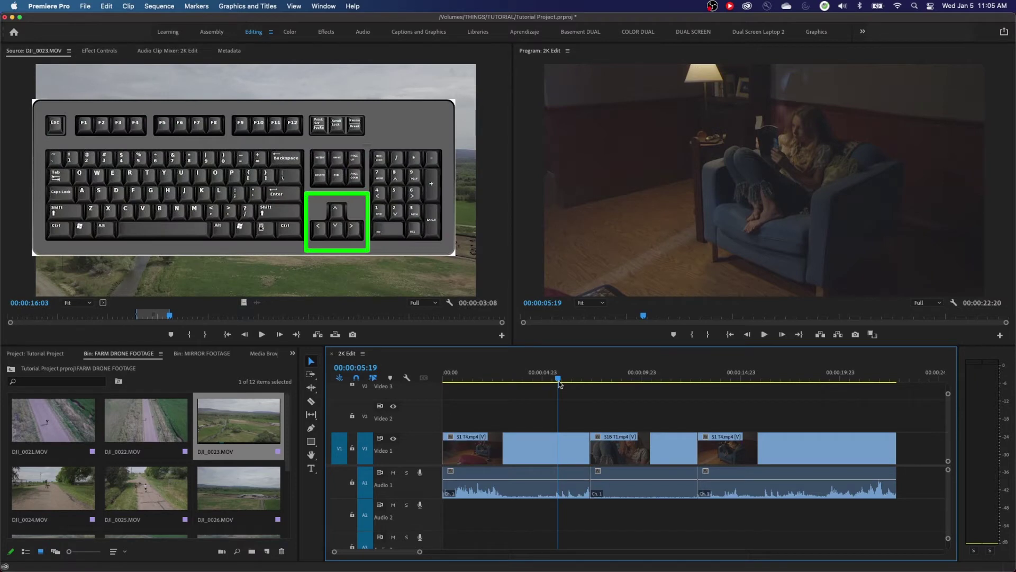
Step: Jump the playhead back and forth through the edit points between the start and end of the 2K Edit sequence
key("Up")
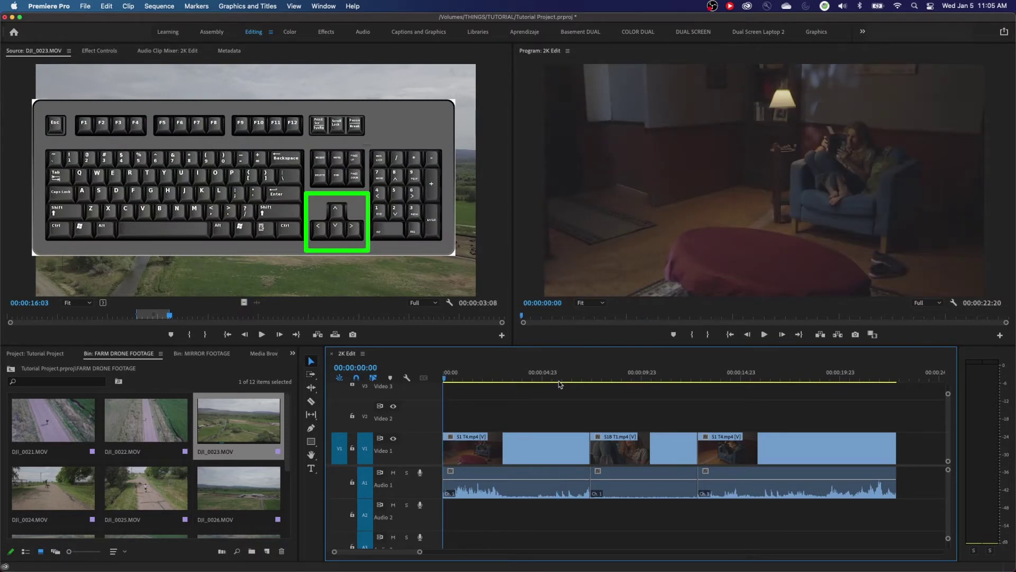
key("Down")
key("Down")
key("Down")
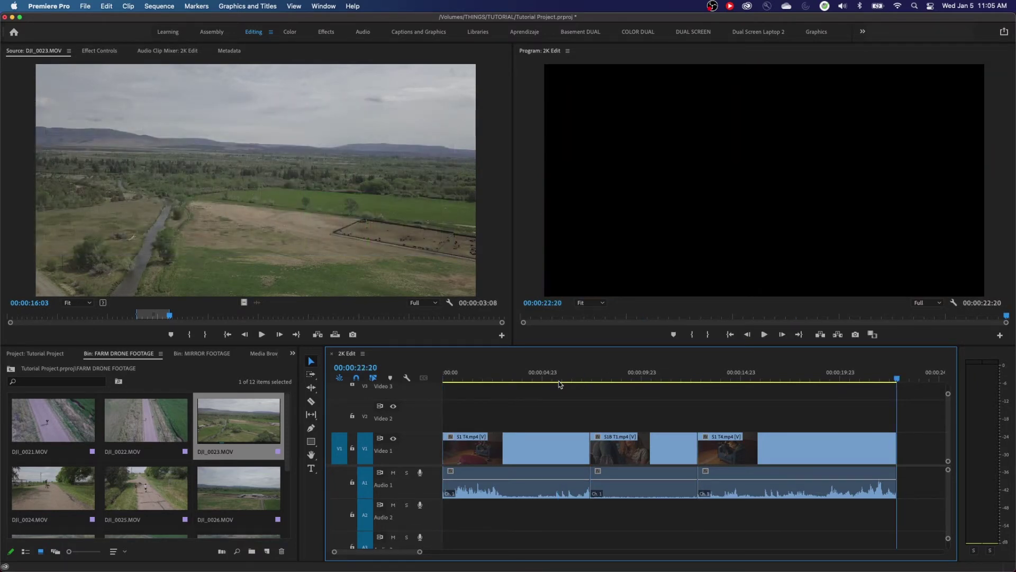
key("Up")
key("Up")
key("Up")
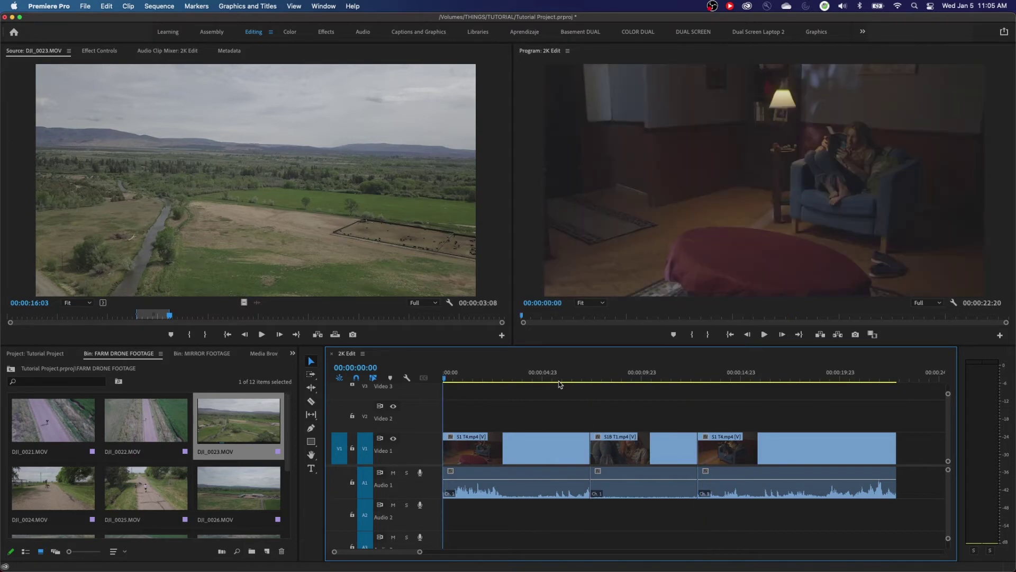
key("Down")
key("Down")
key("Down")
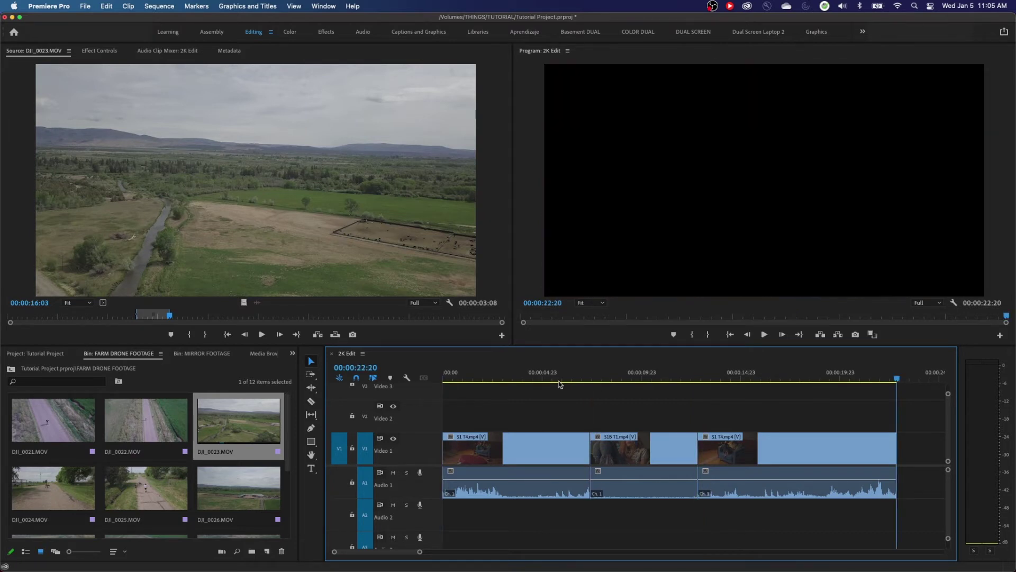
key("Up")
key("Up")
key("Up")
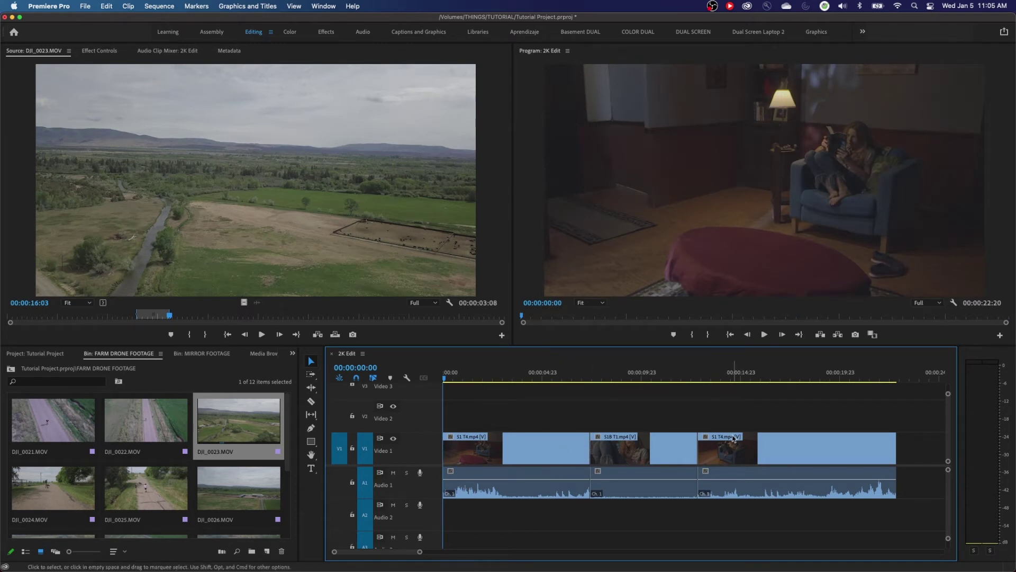
Step: Move the playhead to the cut at 00:00:07:10, try an overwrite edit of the marked DJI_0023.MOV section there, and undo it
key("Down")
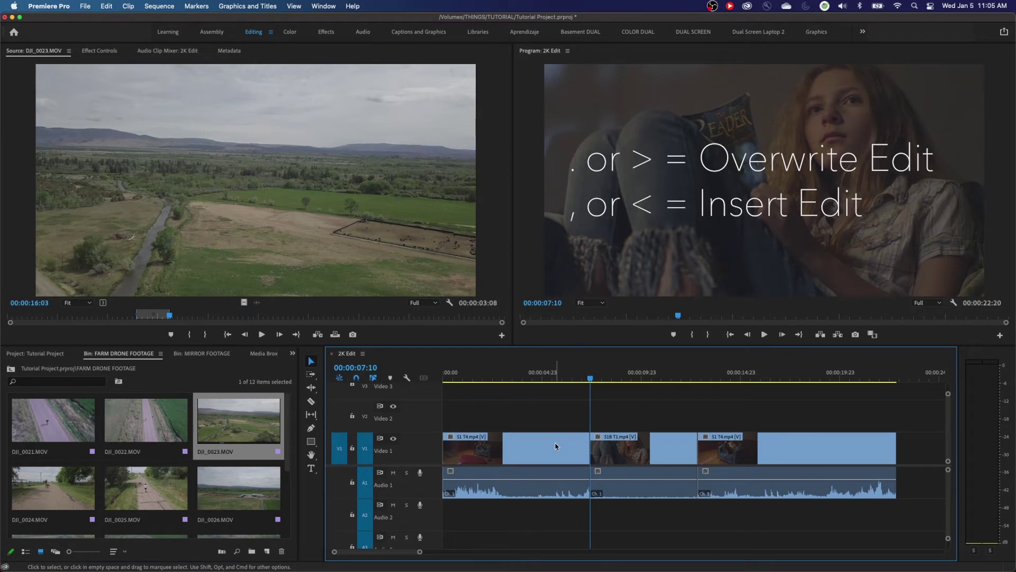
key("period")
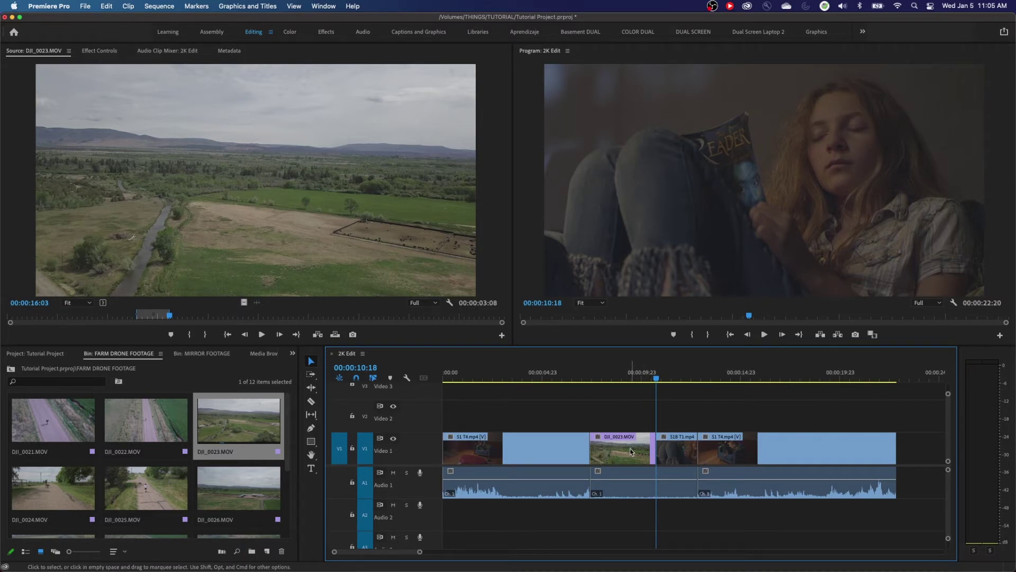
key("super+z")
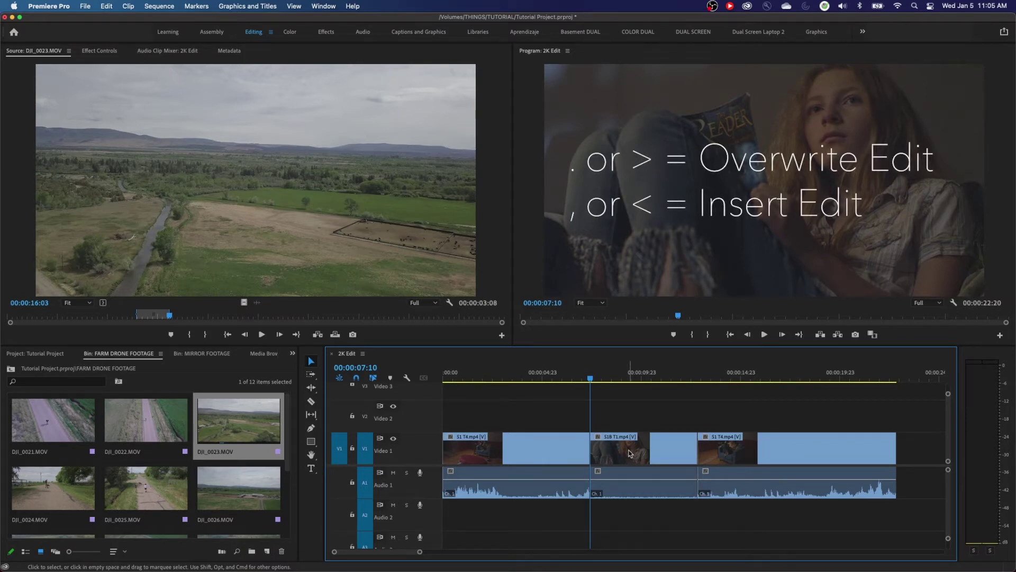
key("period")
key("super+z")
Step: Try an insert edit of the marked DJI_0023.MOV section at 00:00:07:10 and ripple delete the inserted clip
key("comma")
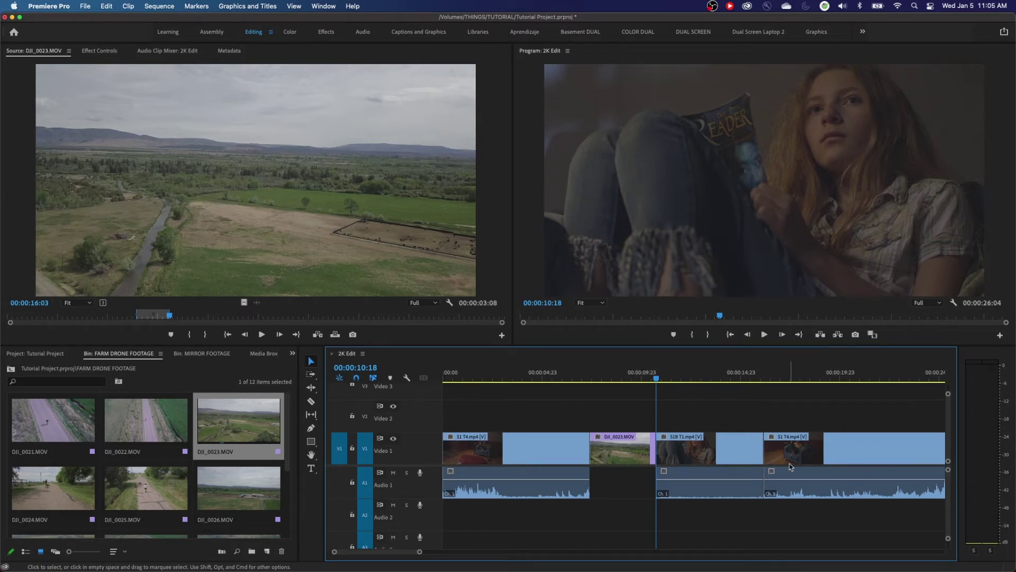
left_click(565, 377)
key("space")
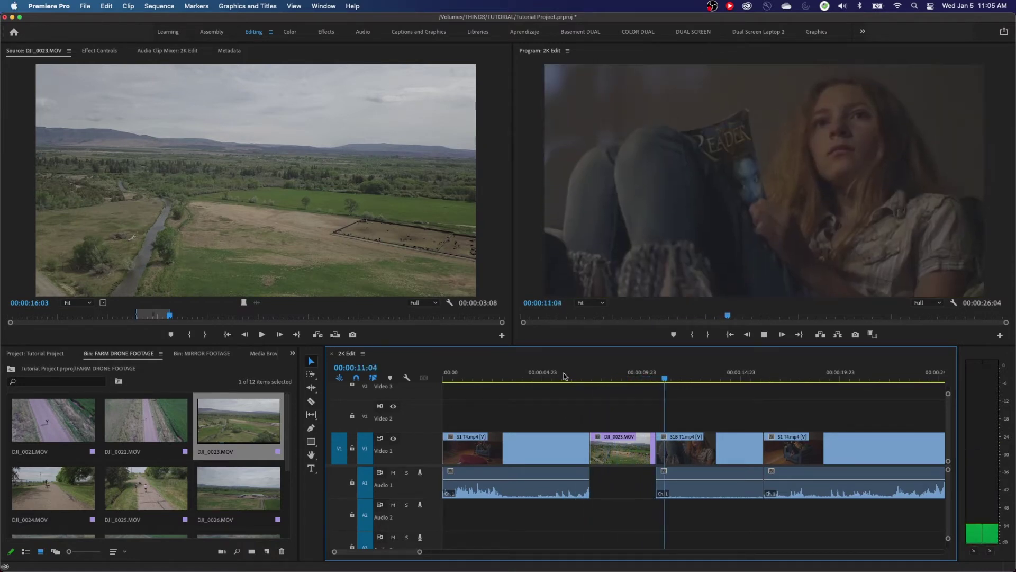
key("space")
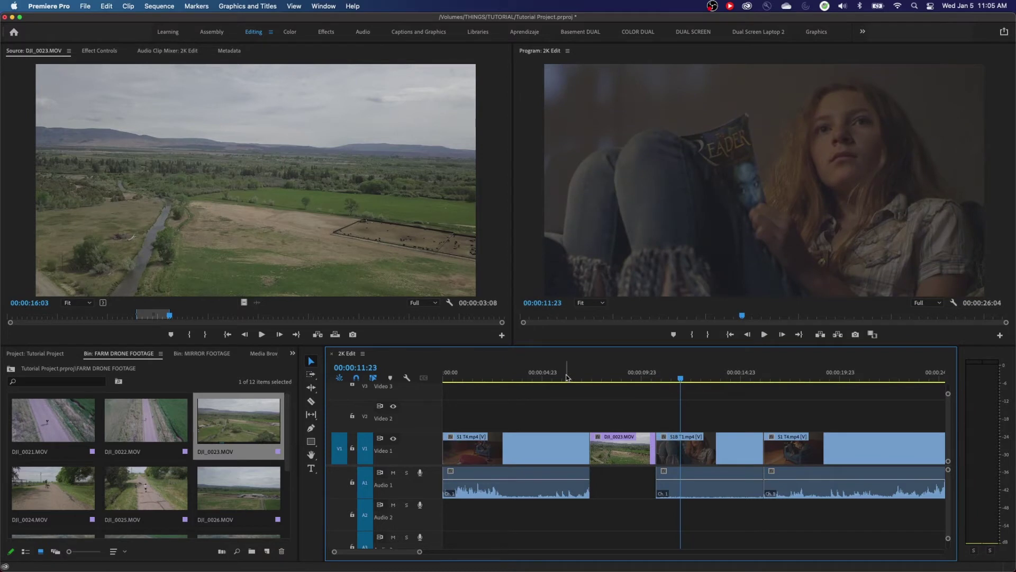
left_click(604, 457)
key("shift+Delete")
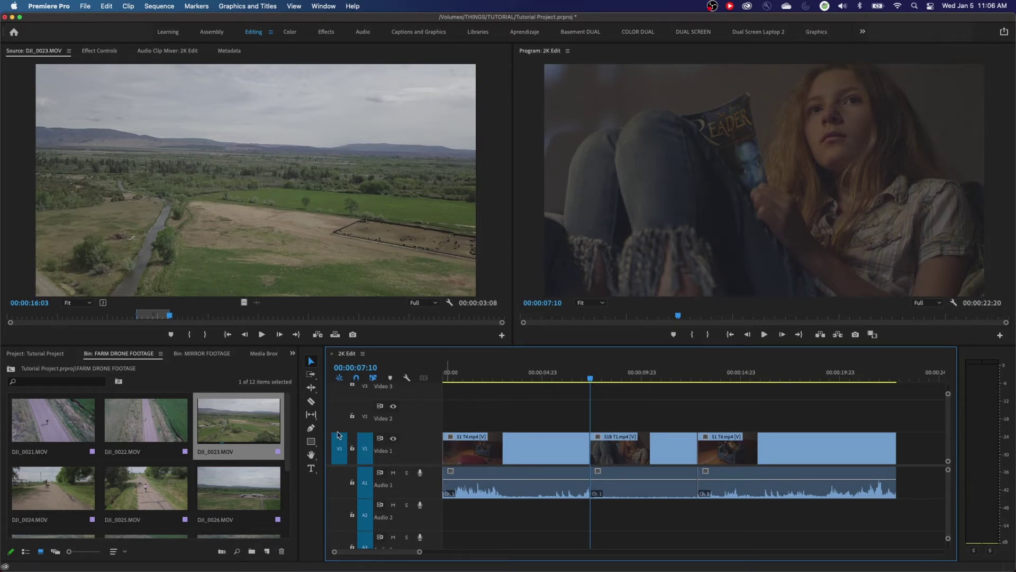
Step: Add the marked DJI_0023.MOV section to V1 at the end of the sequence and fit the whole sequence in the timeline
left_click(366, 450)
key("End")
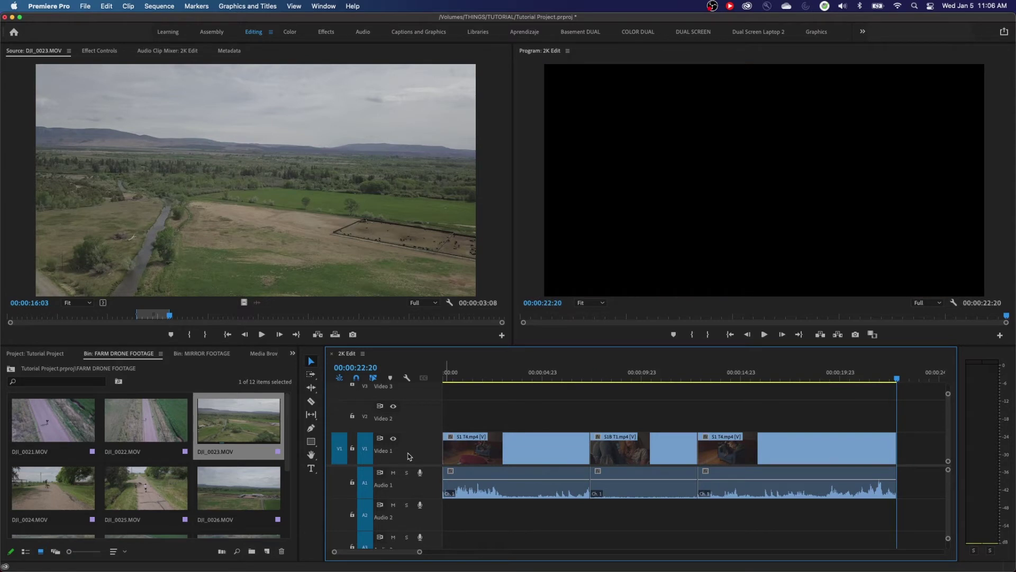
key("period")
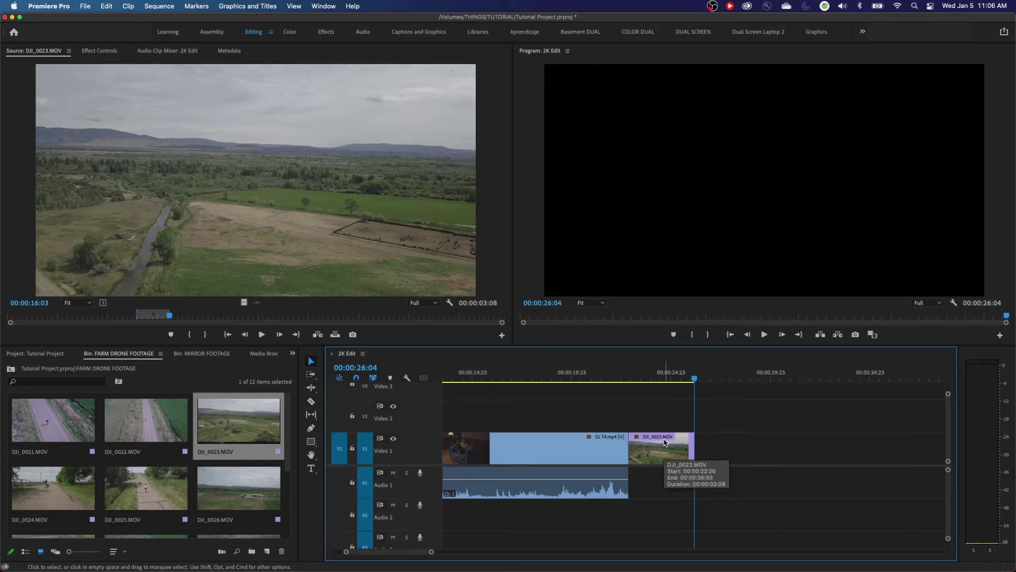
key("backslash")
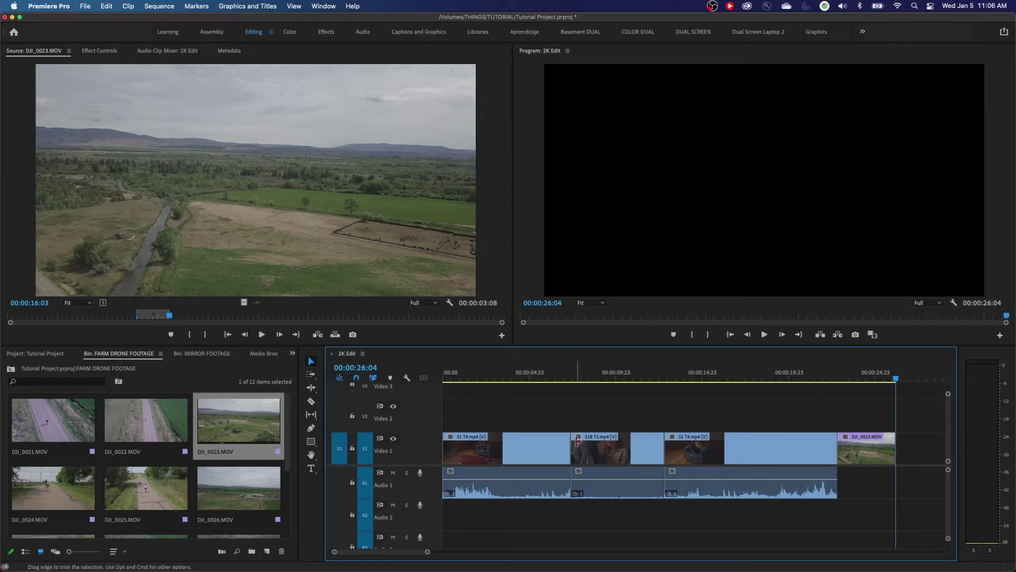
Step: Delete the appended DJI_0023.MOV clip and place it again at the end of the sequence
left_click(850, 455)
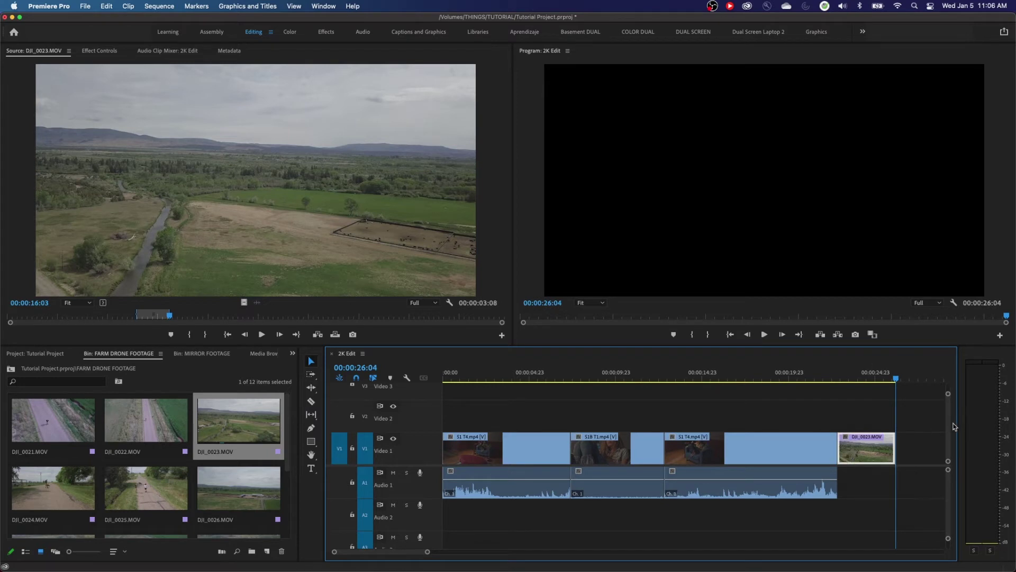
key("Delete")
key("period")
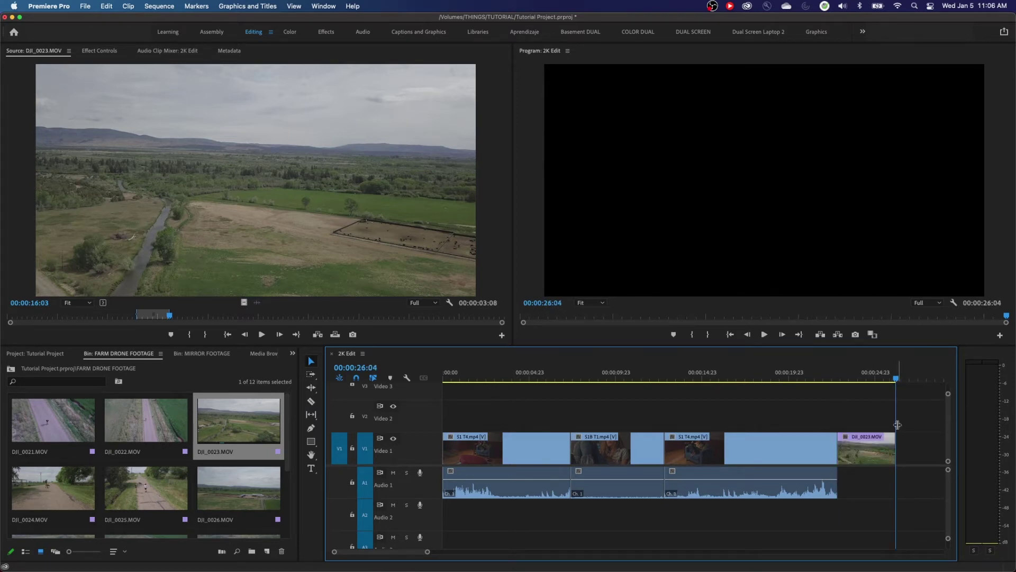
Step: Move the playhead to the start of the last clip, DJI_0023.MOV, and cut that clip from the timeline
key("Up")
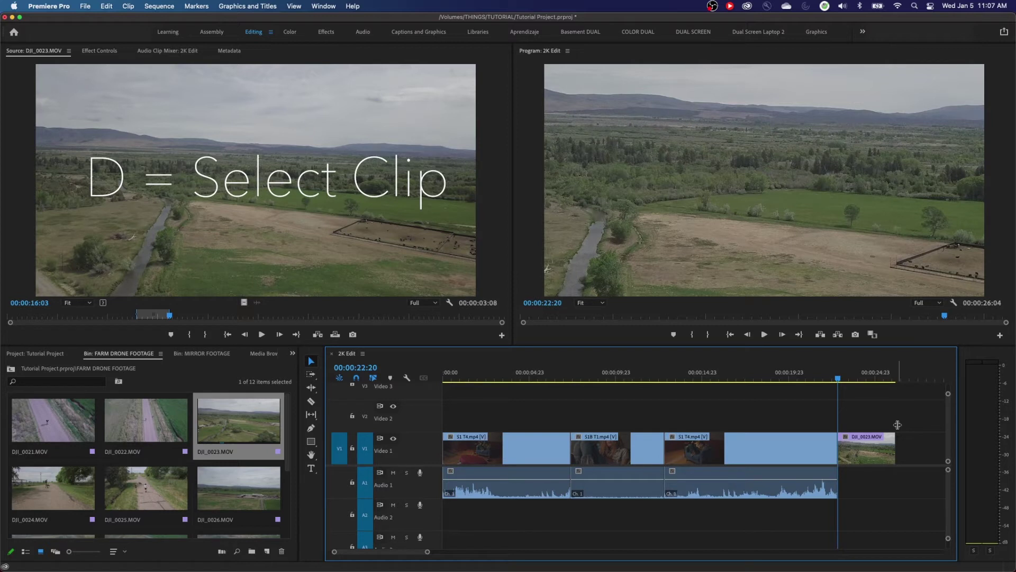
key("d")
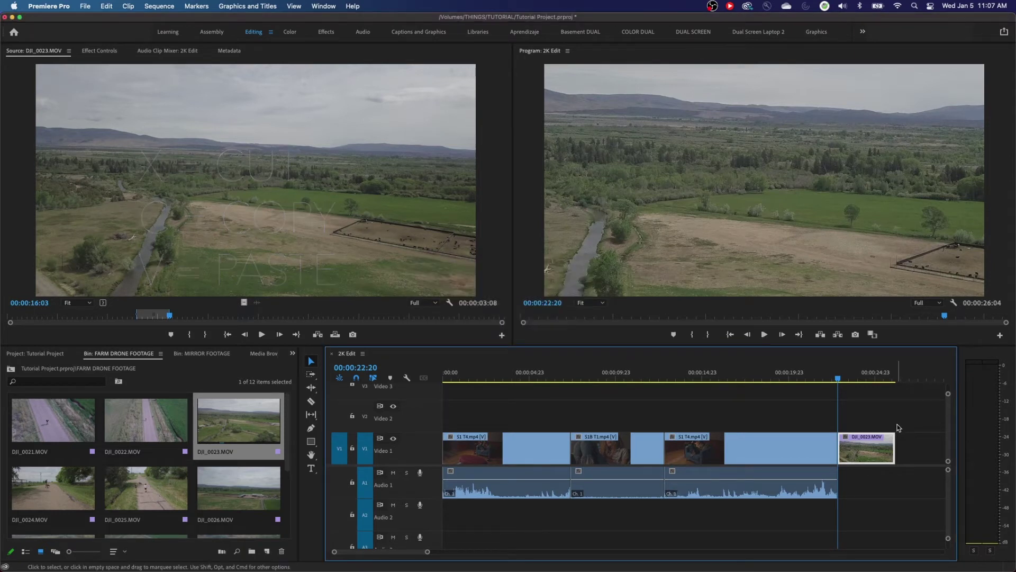
key("super+x")
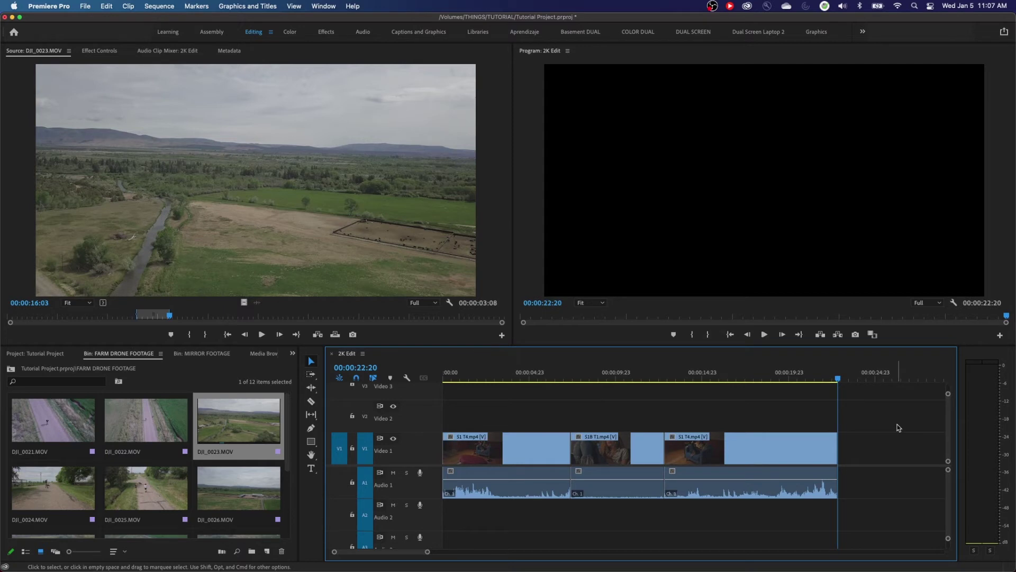
Step: Try pasting the cut DJI_0023.MOV clip as an overwrite on V1 at 00:00:07:10, and undo the paste
key("Up")
key("Up")
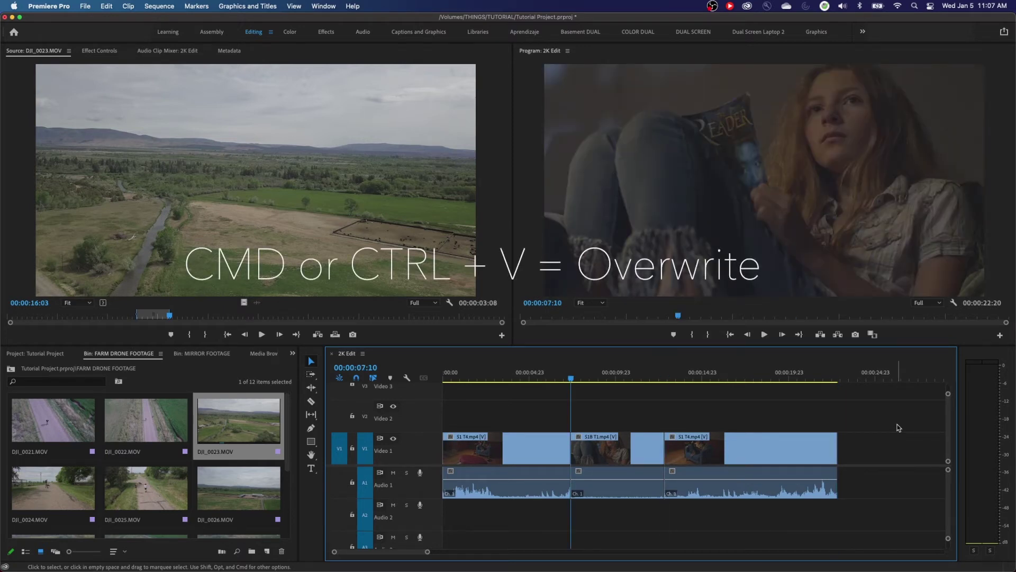
key("super+v")
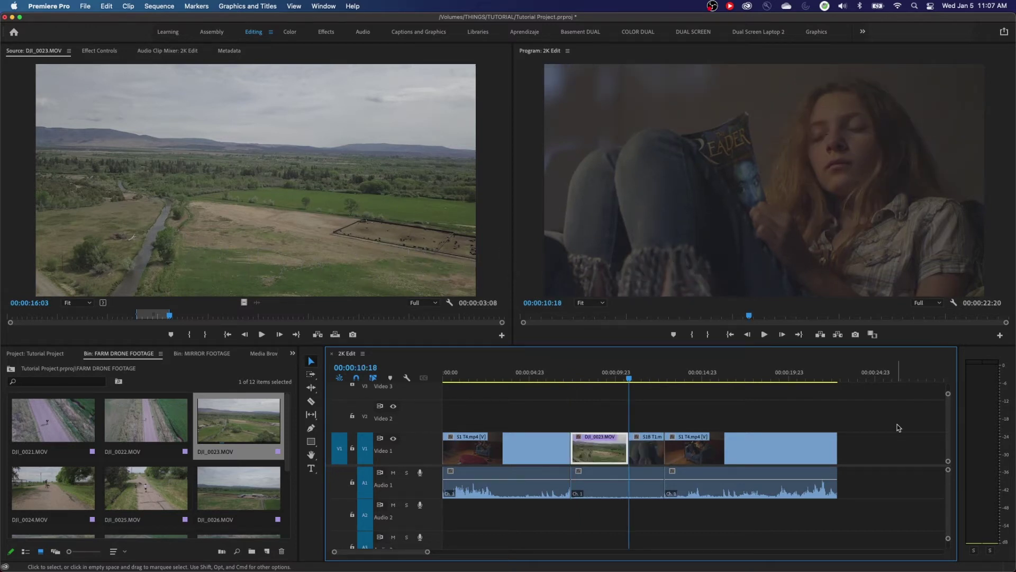
key("super+z")
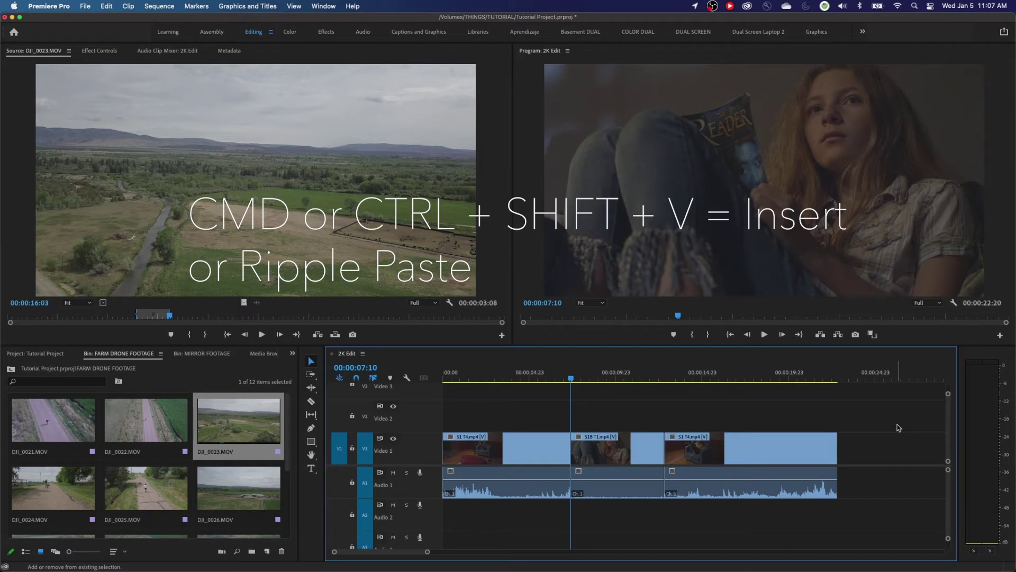
Step: Try a ripple insert paste of the cut DJI_0023.MOV clip at 00:00:07:10 and undo it
key("super+shift+v")
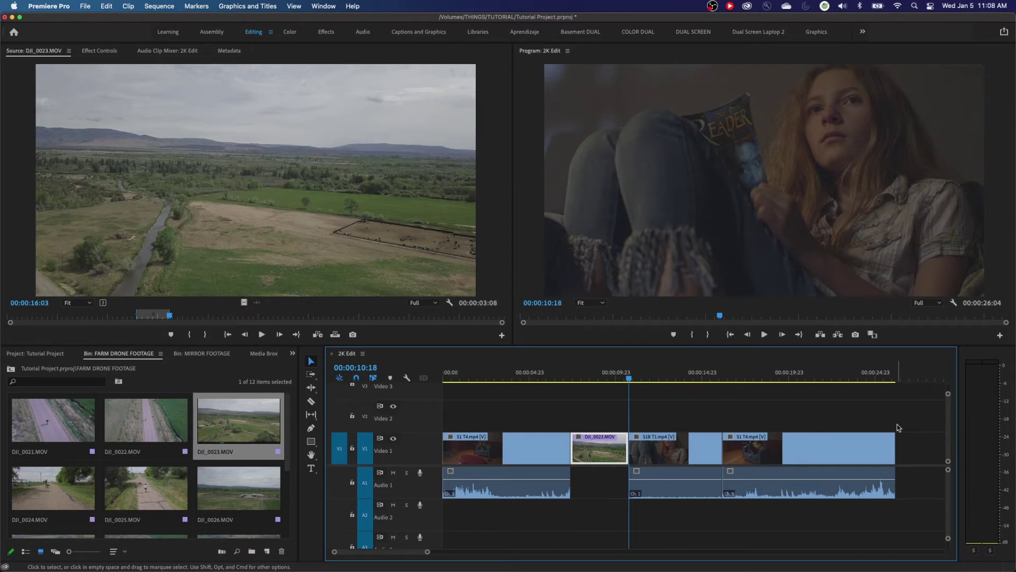
key("shift+Delete")
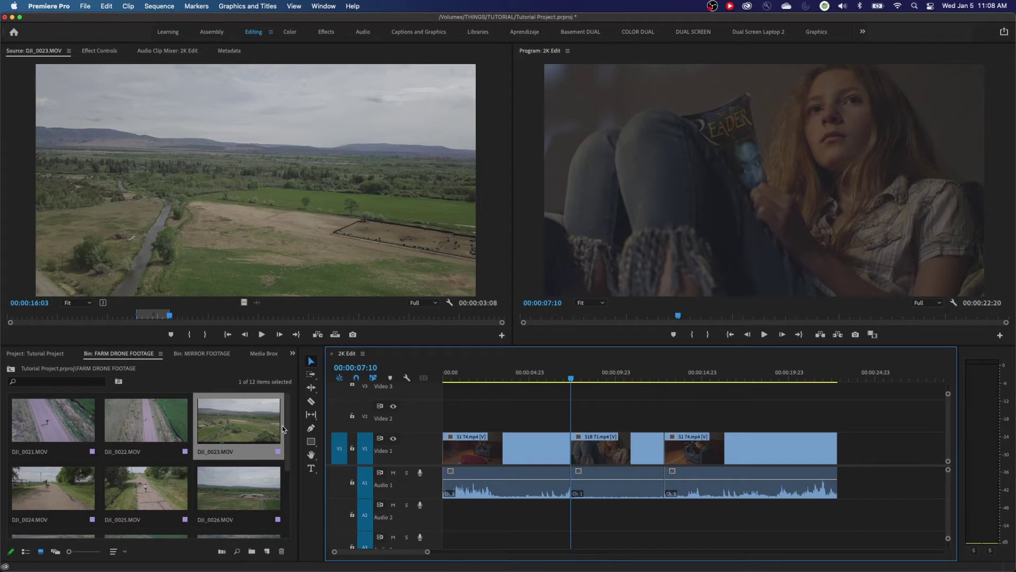
left_click(46, 355)
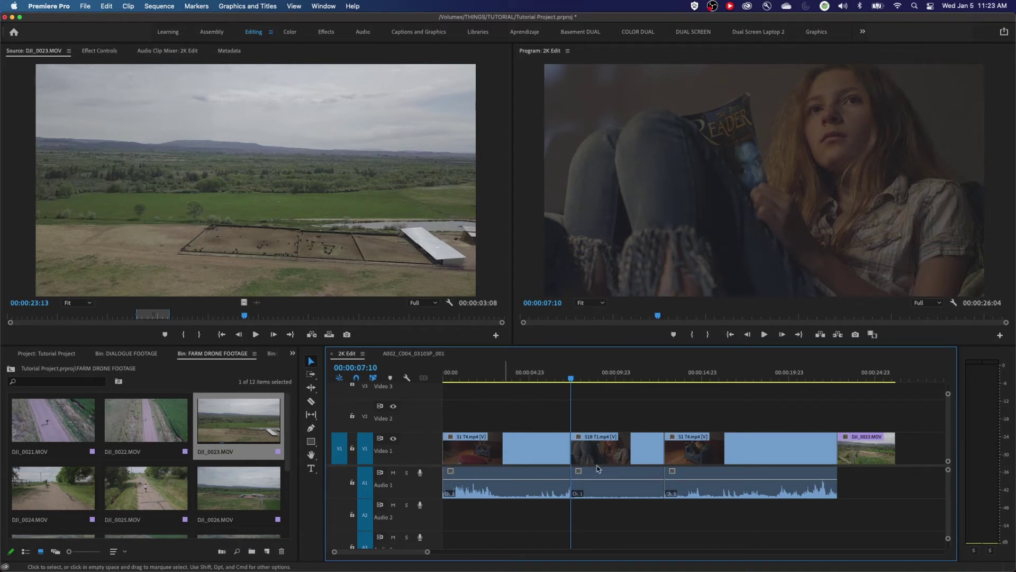
Step: Remove the DJI_0023.MOV clip from the end of the 2K Edit sequence
right_click(859, 453)
left_click(874, 449)
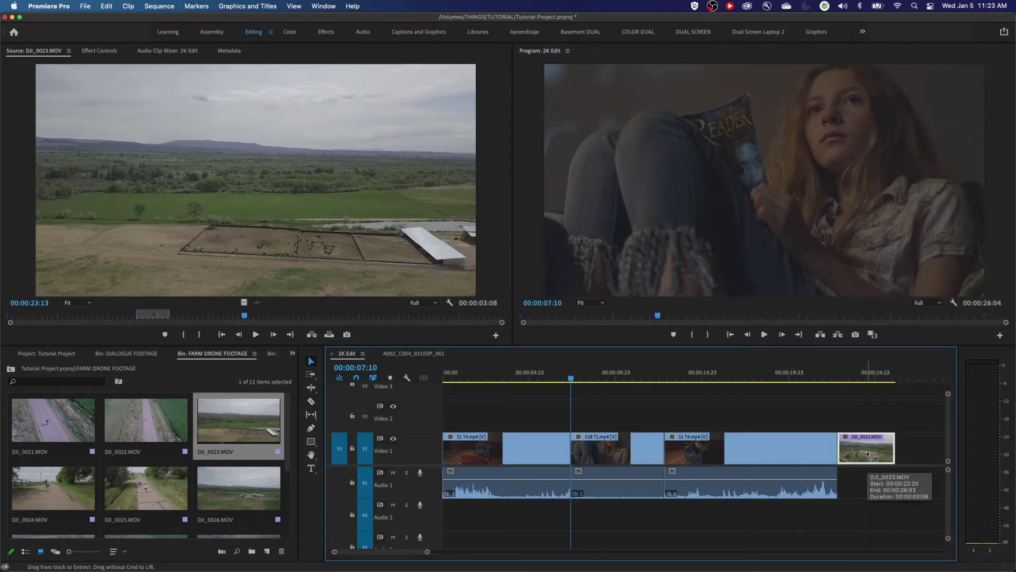
key("Delete")
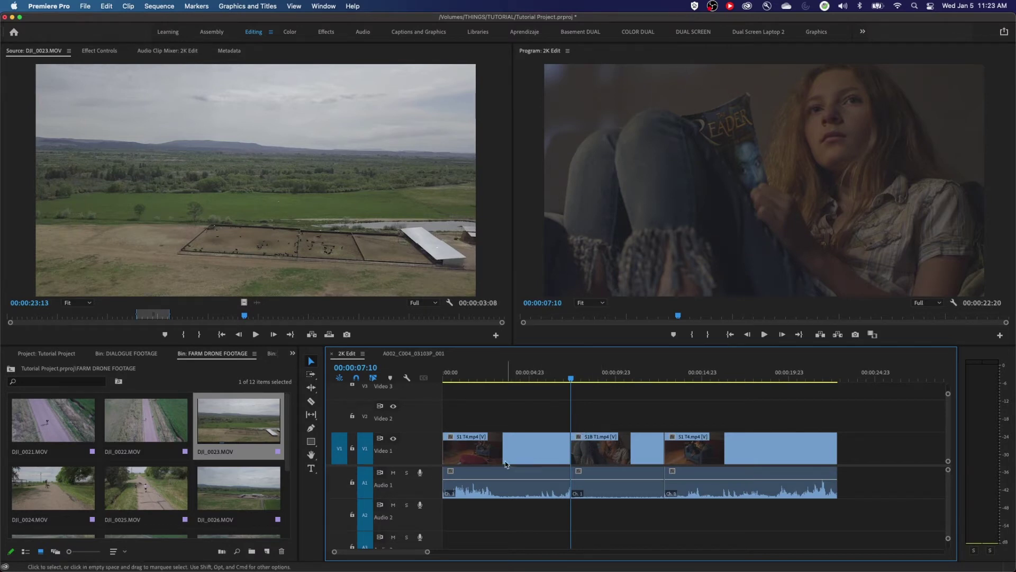
Step: Target V2 instead of V1 and paste the DJI_0023.MOV clip above the S1B T1.mp4 clip at 00:00:07:10
left_click(365, 418)
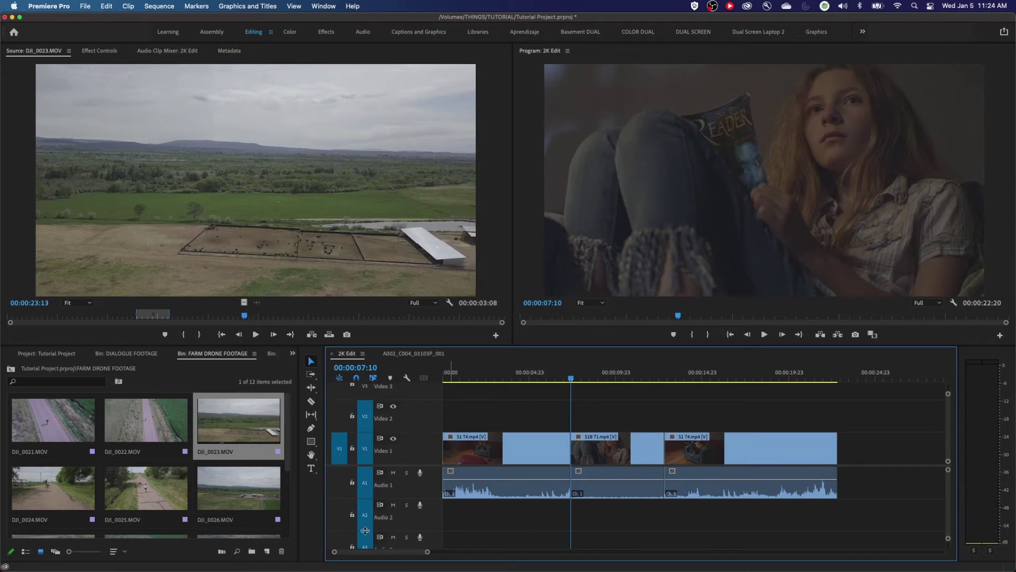
left_click(369, 449)
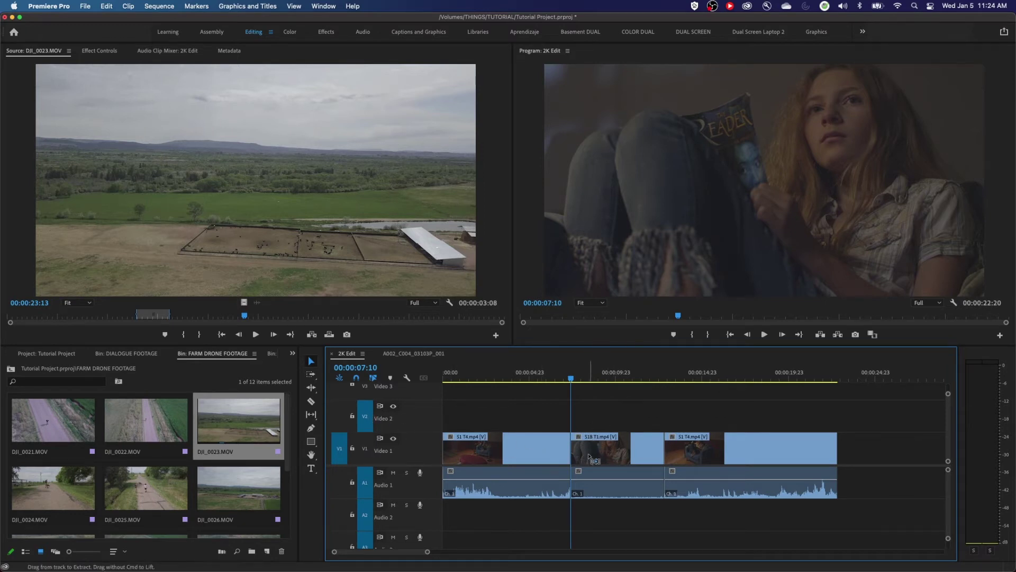
key("period")
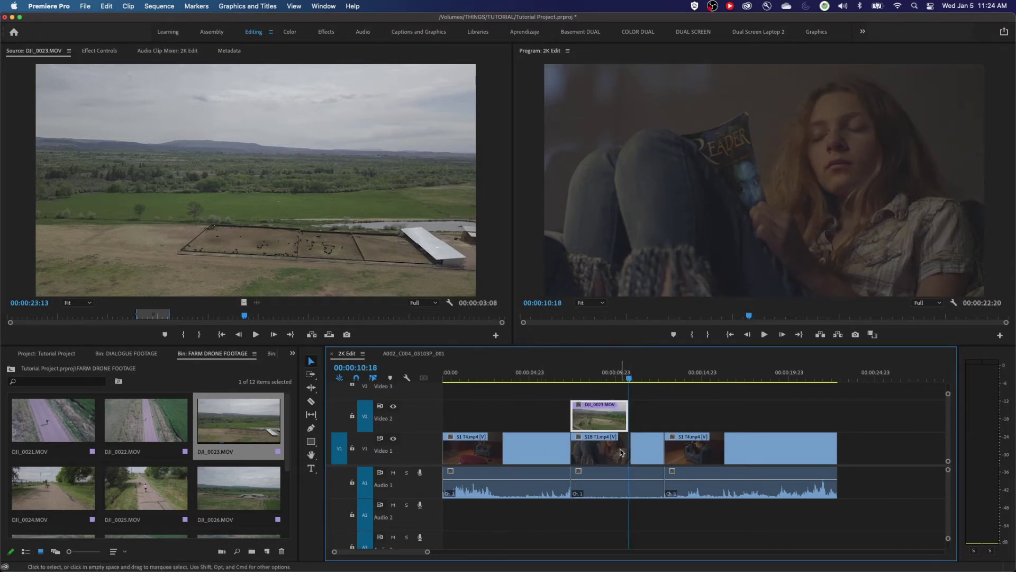
Step: Play the sequence from 00:00:05:18 through the pasted drone clip on V2, and undo the paste
left_click(542, 375)
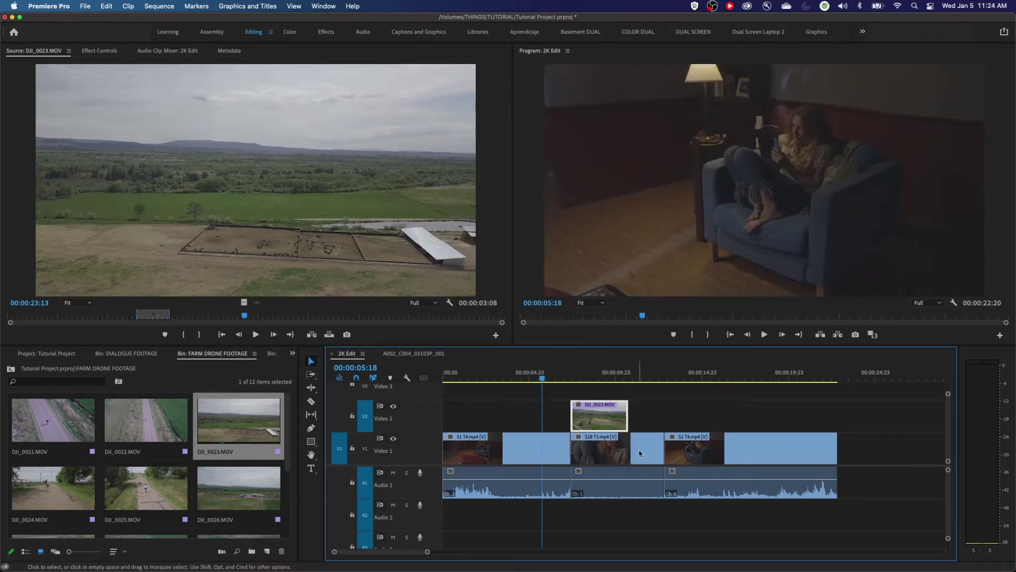
key("space")
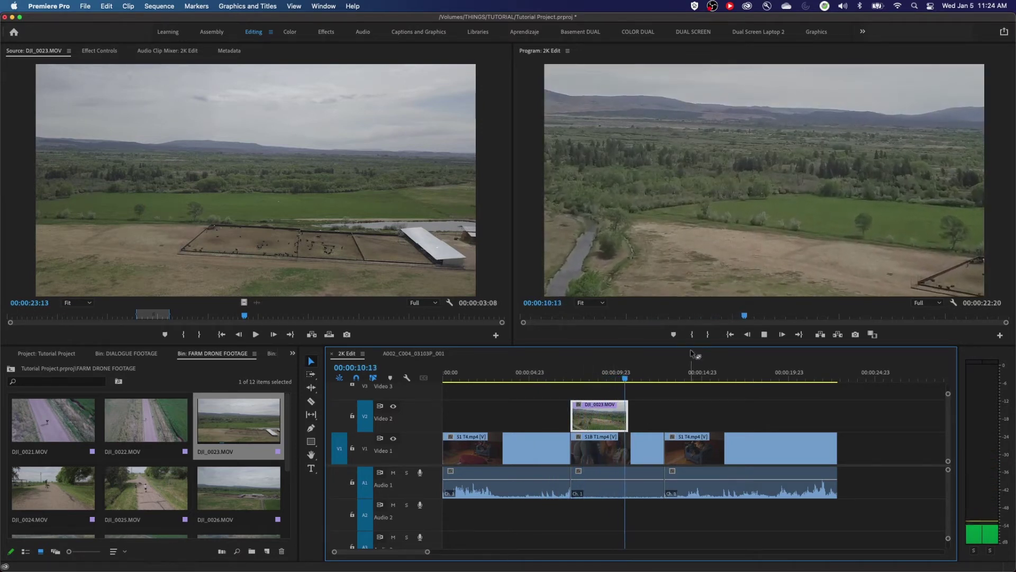
key("space")
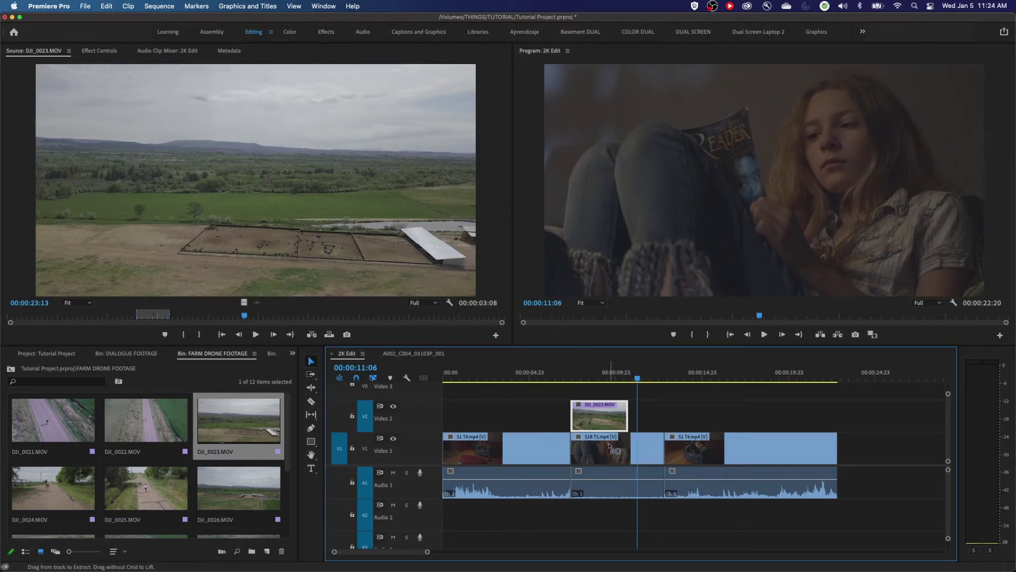
key("super+z")
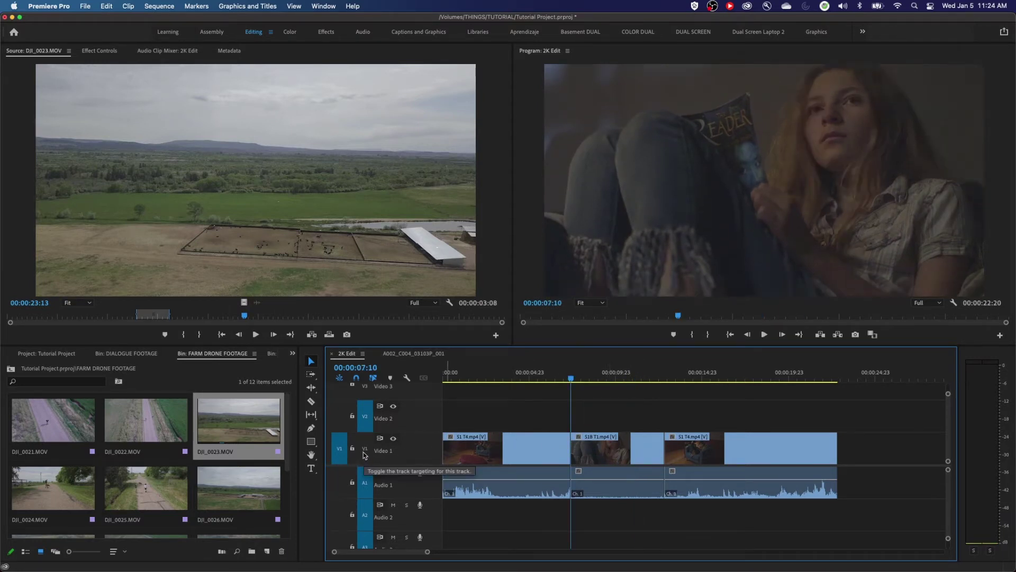
Step: Open the A002_C004_03103P_001 sequence, expand its tracks, and play it from the start into the second clip
left_click(412, 353)
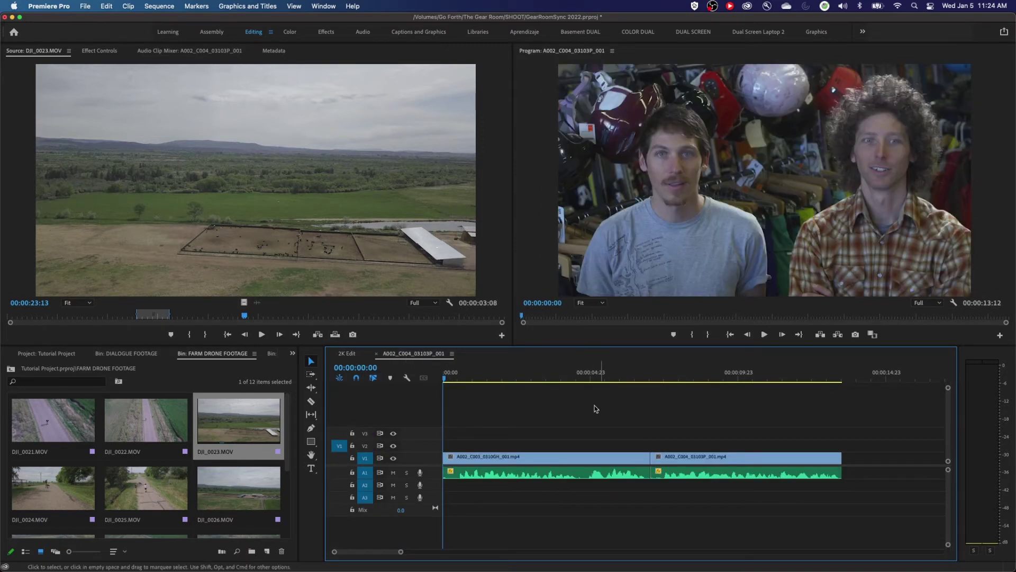
key("shift+equal")
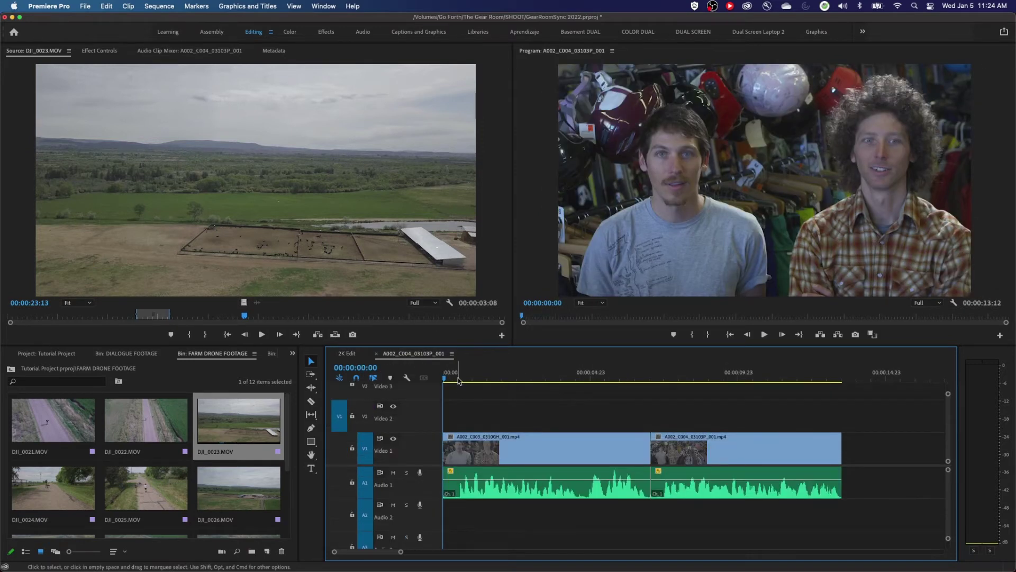
key("space")
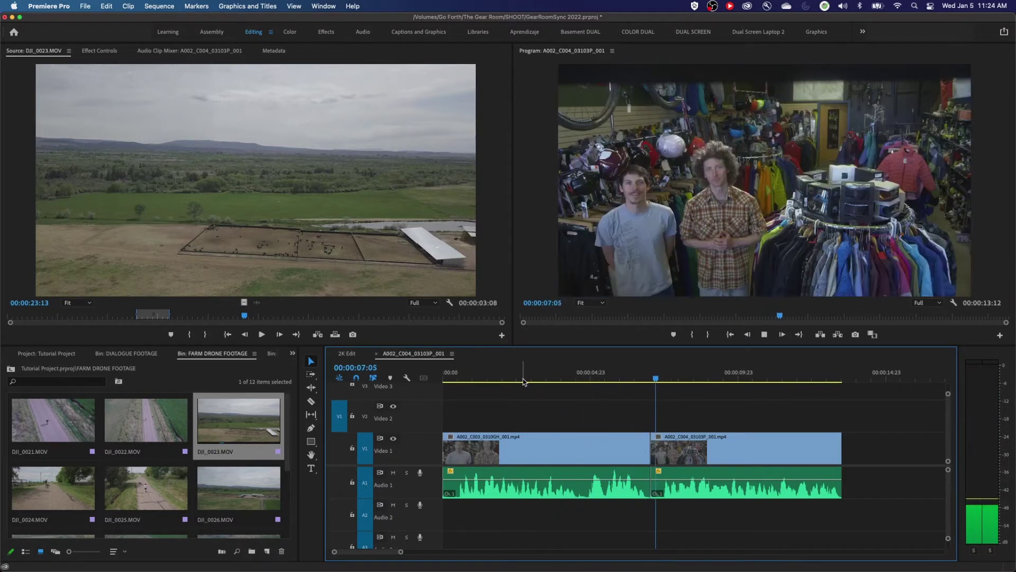
key("space")
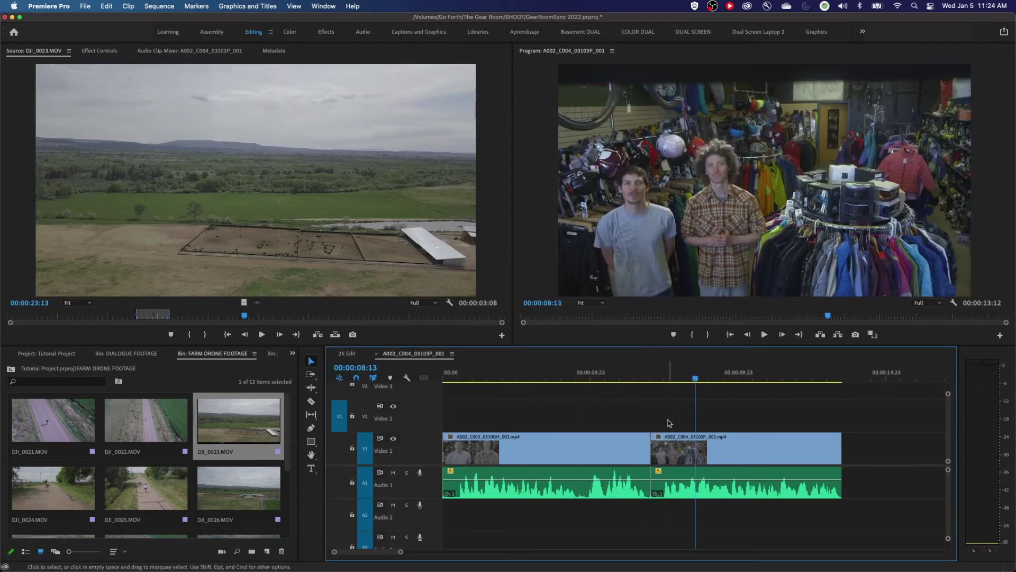
Step: Cut the second clip, A002_C004_03103P_001.mp4, with its audio and insert it into the first clip at 00:00:04:15 with a ripple paste
left_click_drag(672, 418, 704, 513)
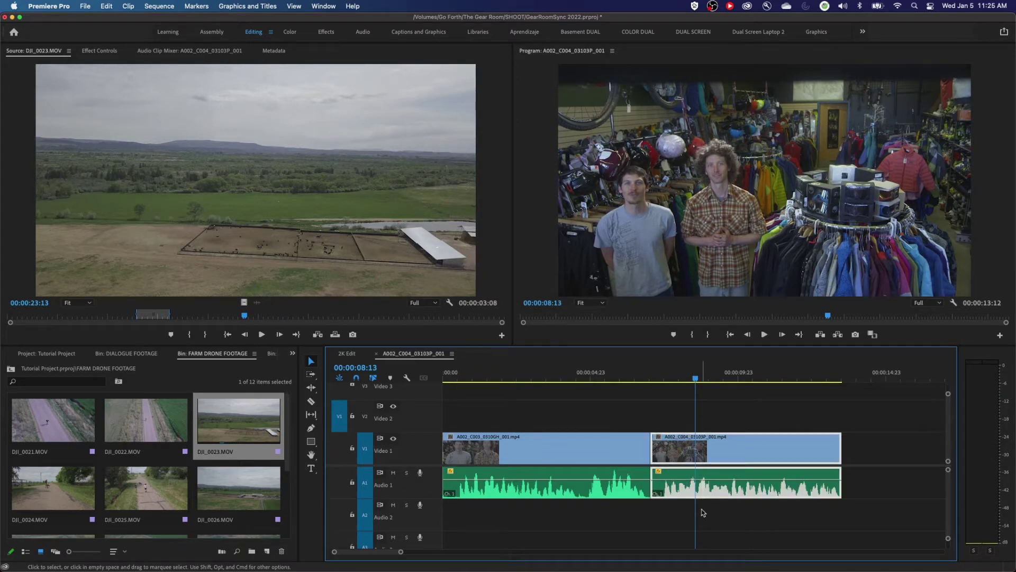
key("Delete")
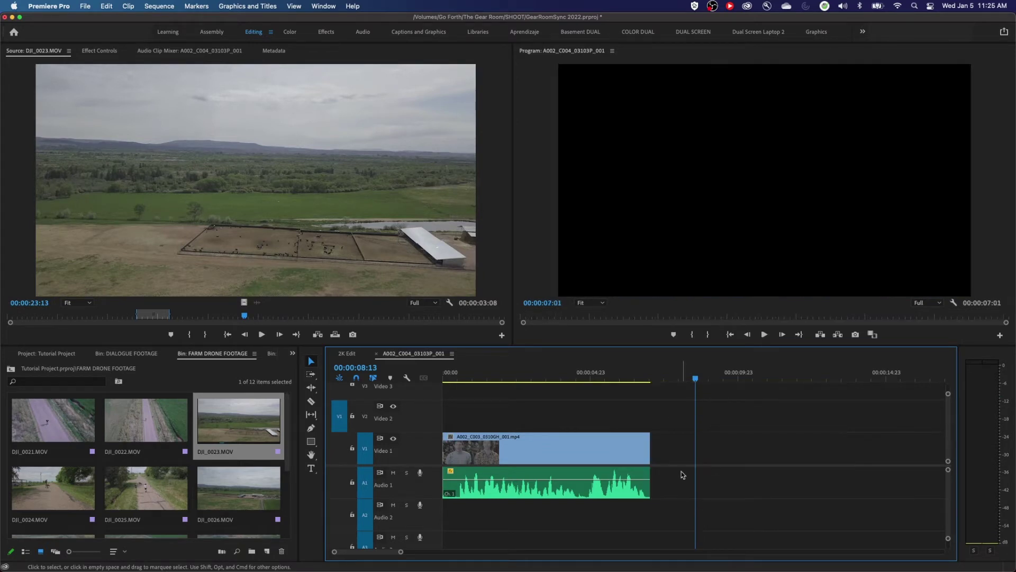
left_click(579, 379)
left_click_drag(580, 378, 582, 379)
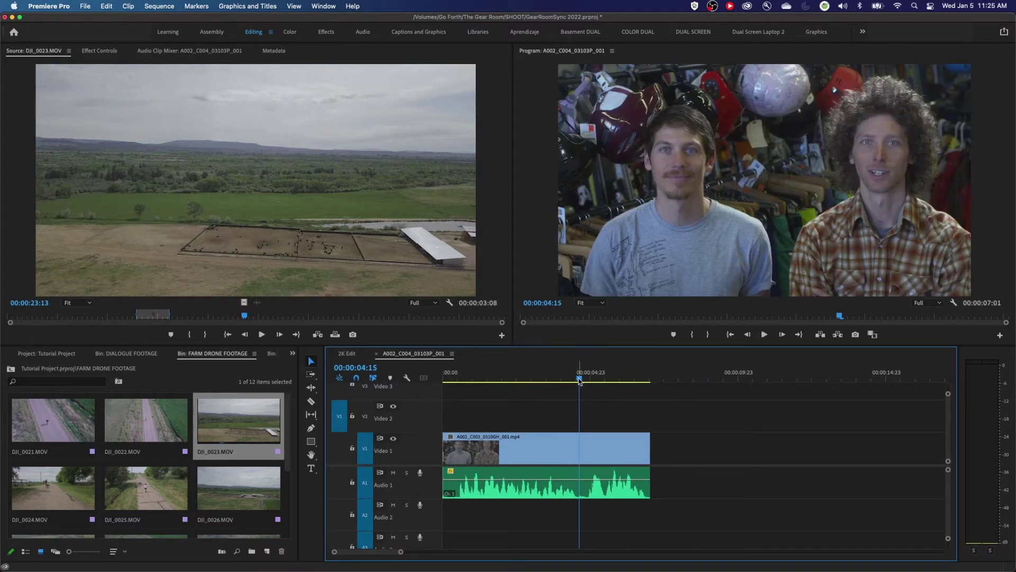
key("super+shift+v")
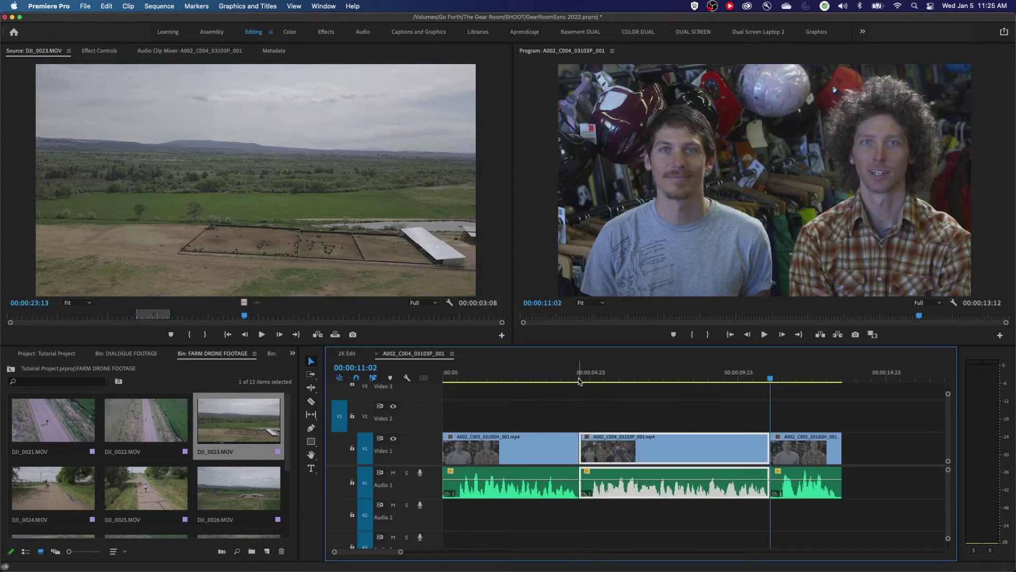
left_click(608, 420)
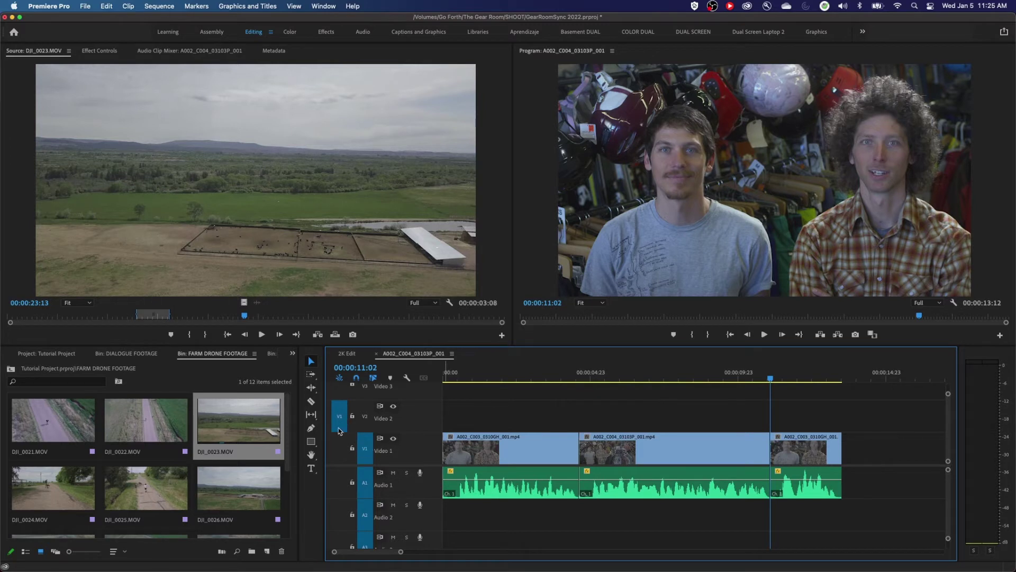
Step: Patch the source video to V1 and play across the first edit point to review the inserted clip
left_click(342, 448)
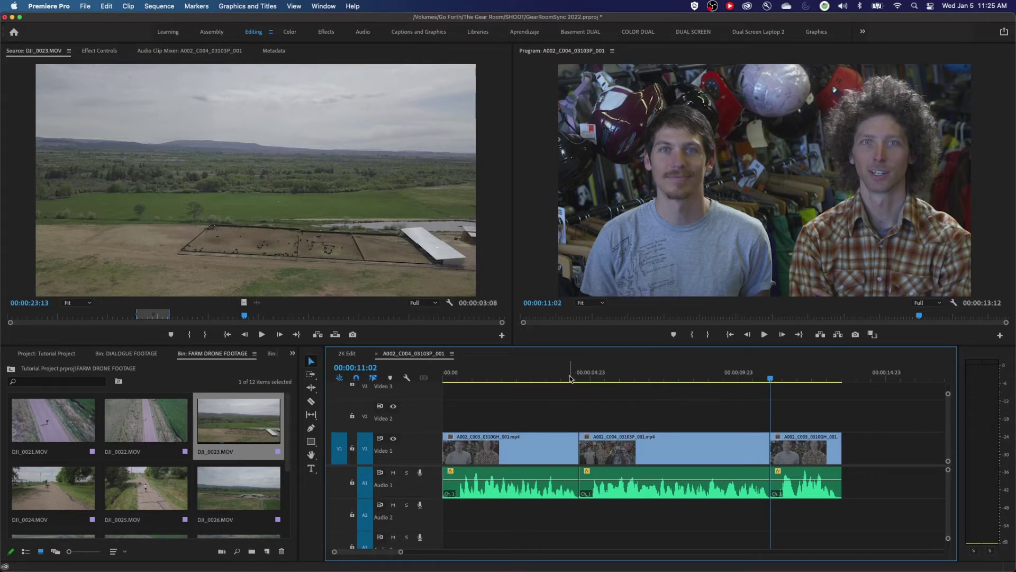
left_click(553, 377)
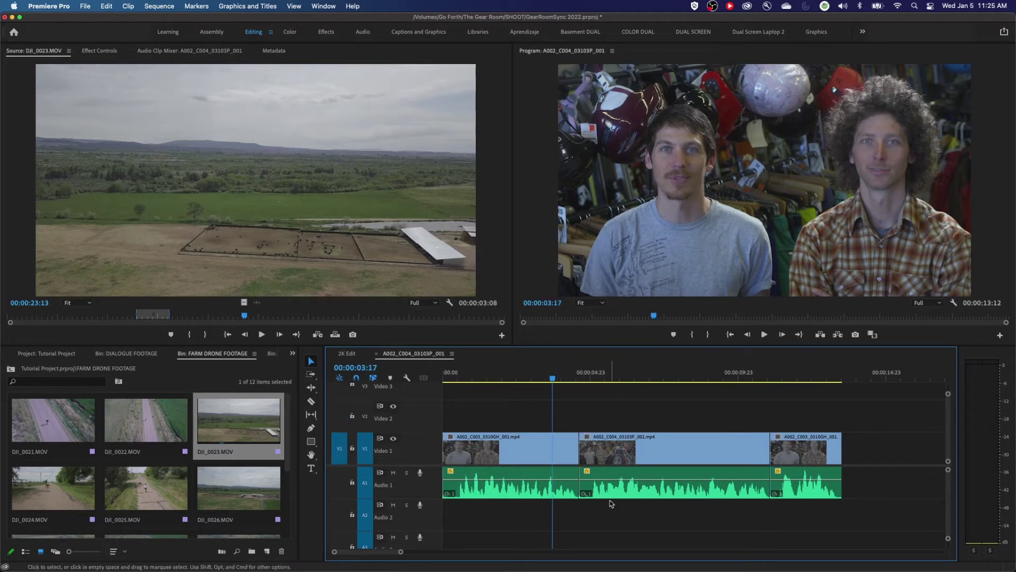
left_click(542, 376)
key("space")
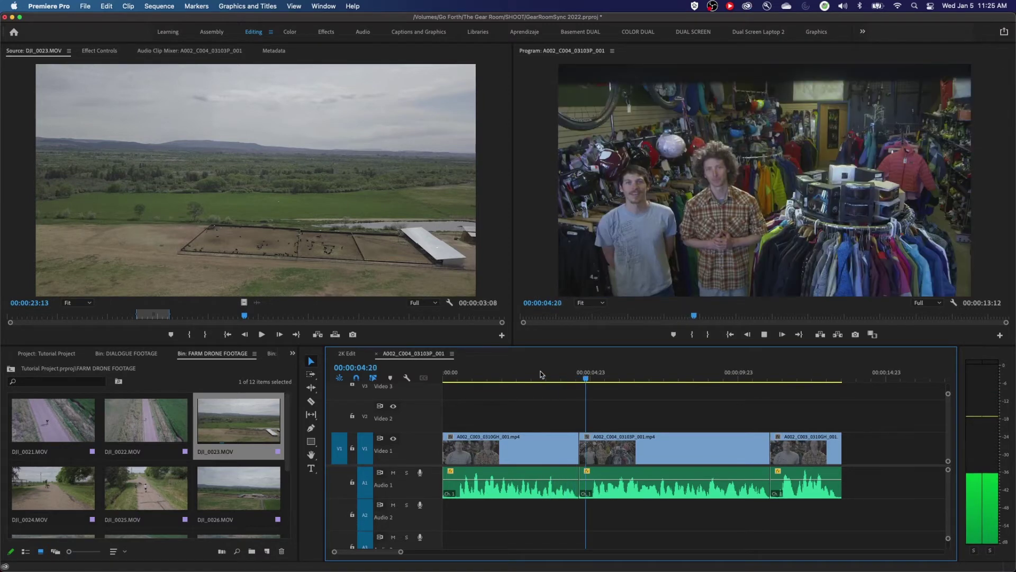
key("space")
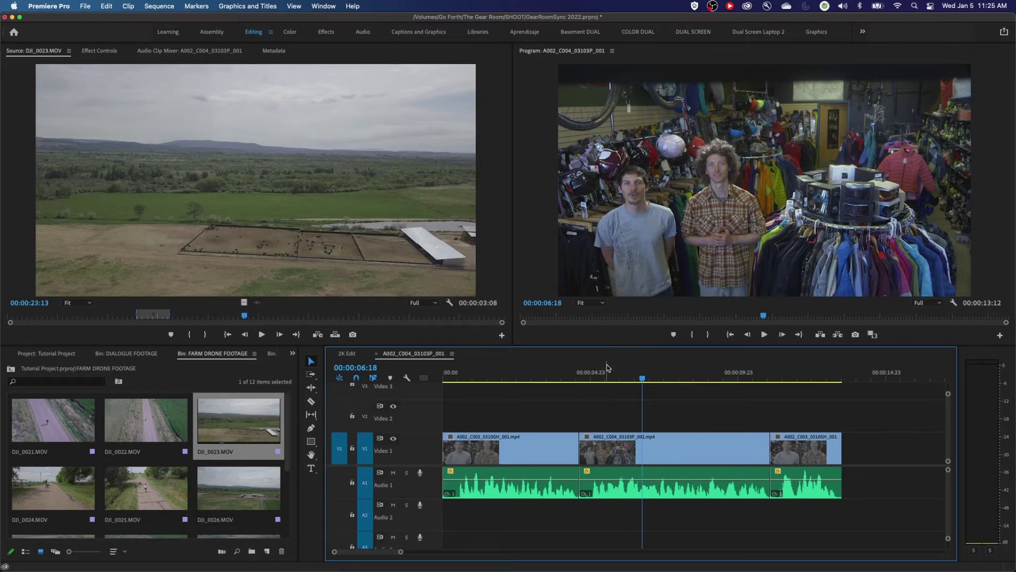
Step: Load 9LSA7784.MOV from the SD bin into the Source Monitor and bring up the A002_C004_03103P_001 sequence
key("shift+1")
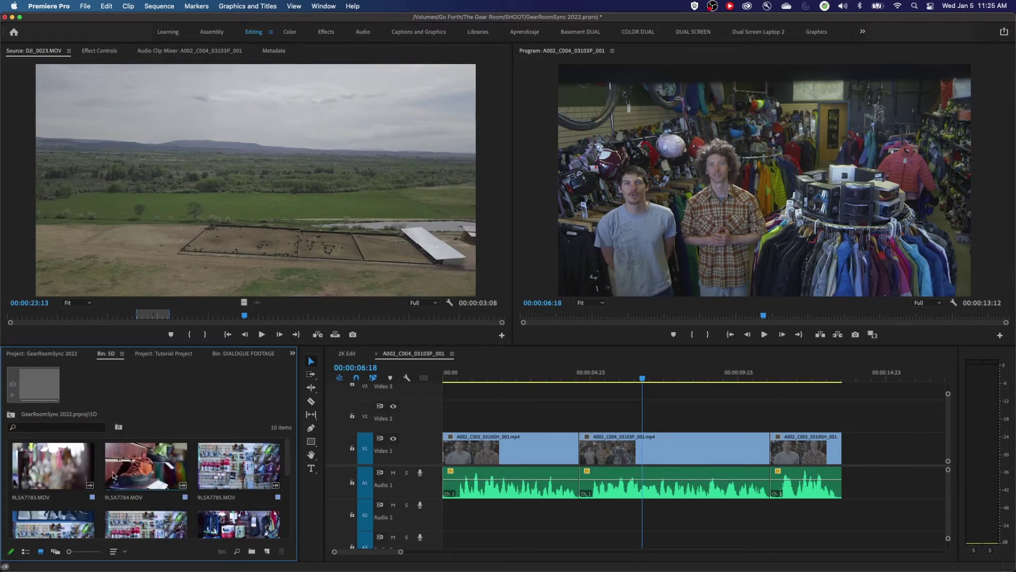
key("grave")
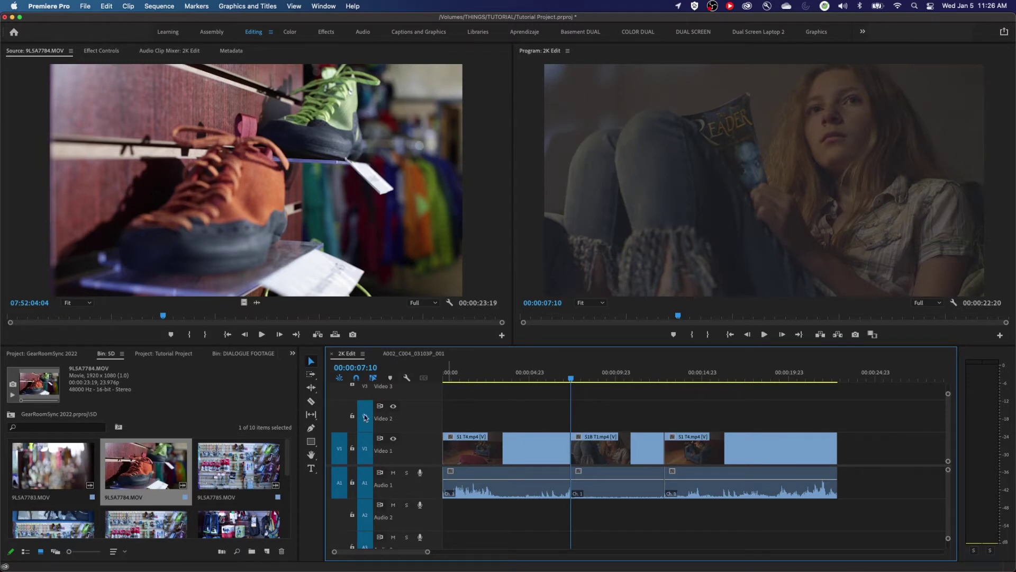
left_click(407, 354)
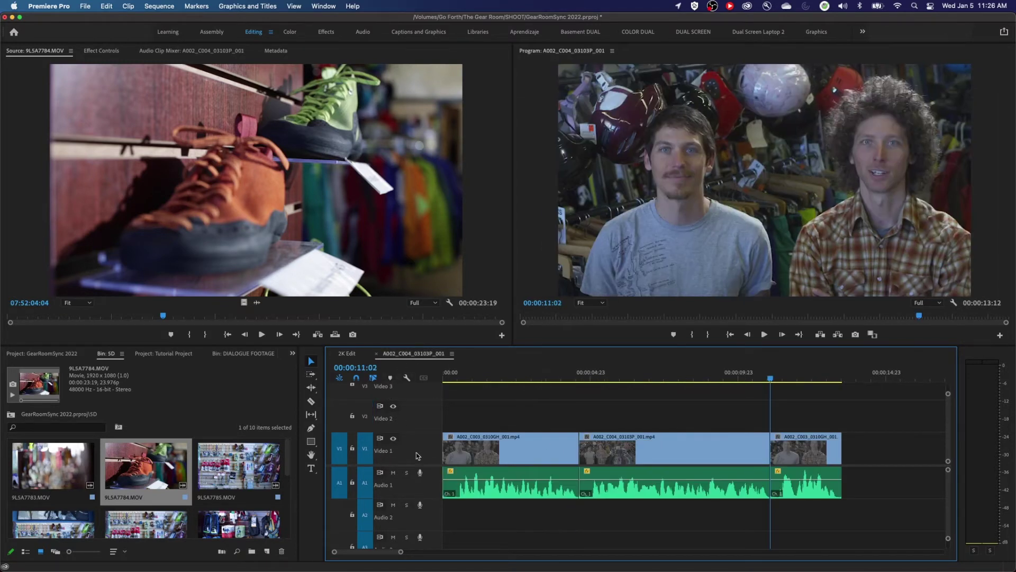
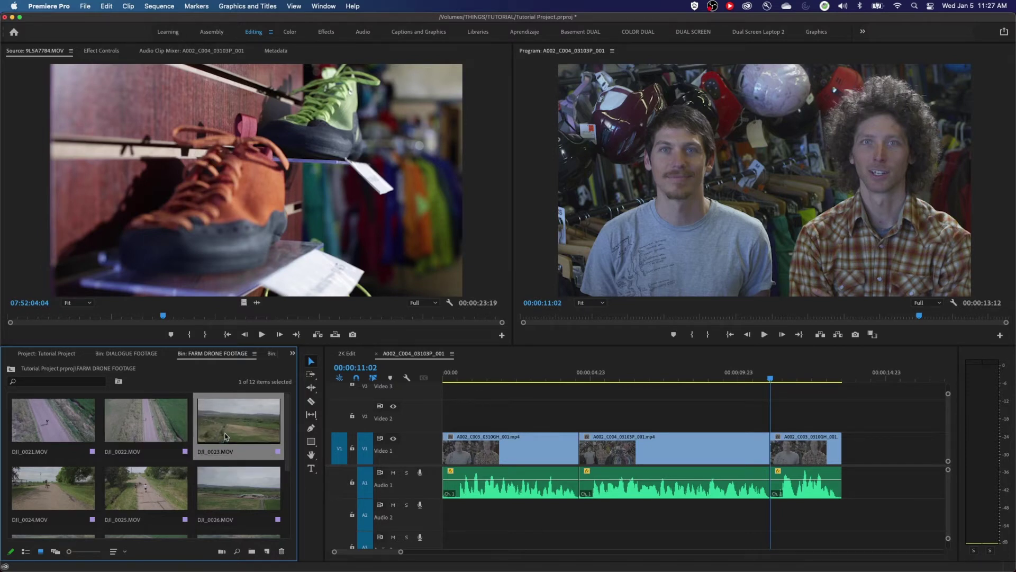
Step: Load DJI_0023.MOV into the Source Monitor, patch its video to V2, and select all three clips with their audio
double_click(225, 436)
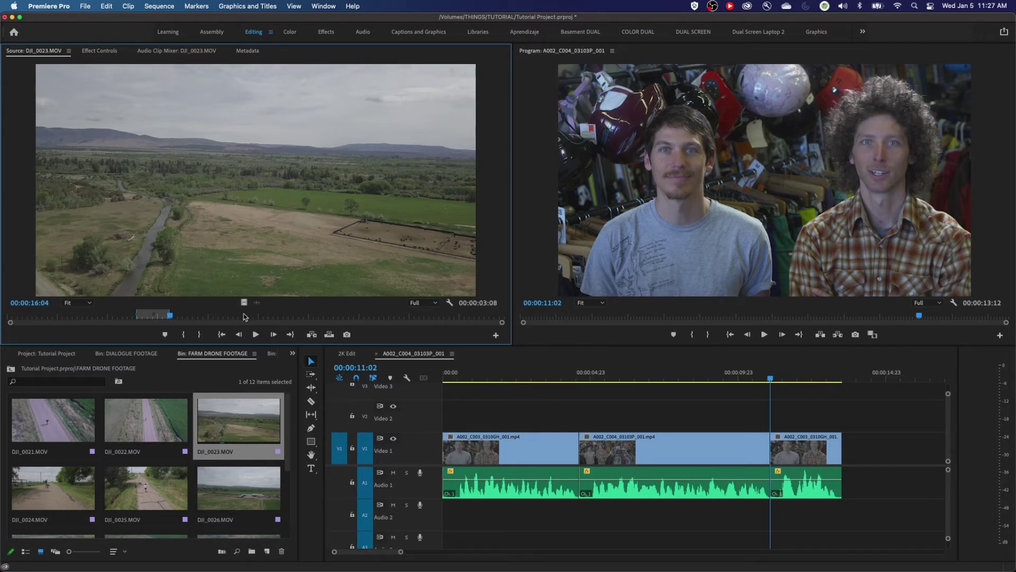
left_click(342, 421)
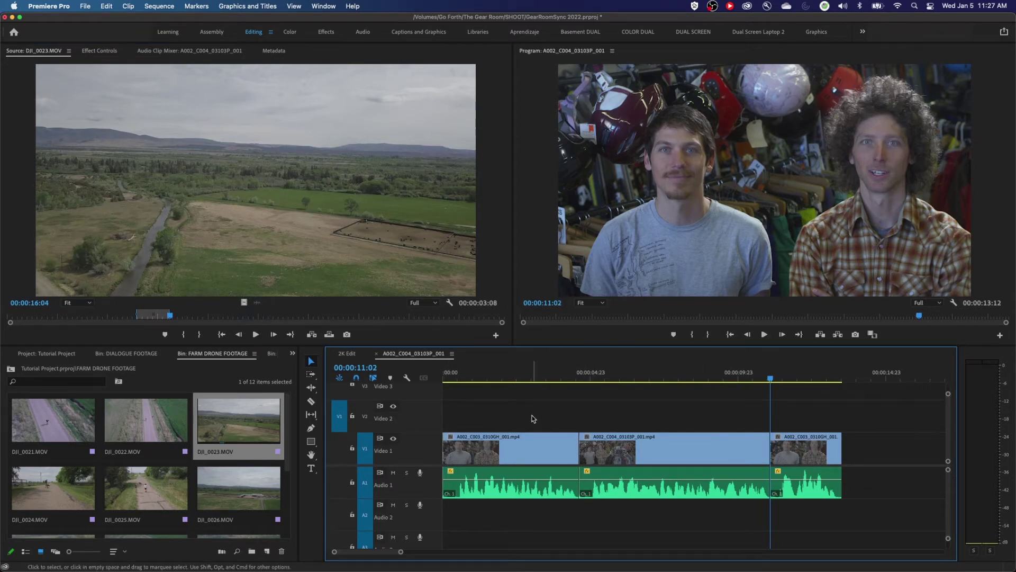
left_click_drag(532, 418, 830, 447)
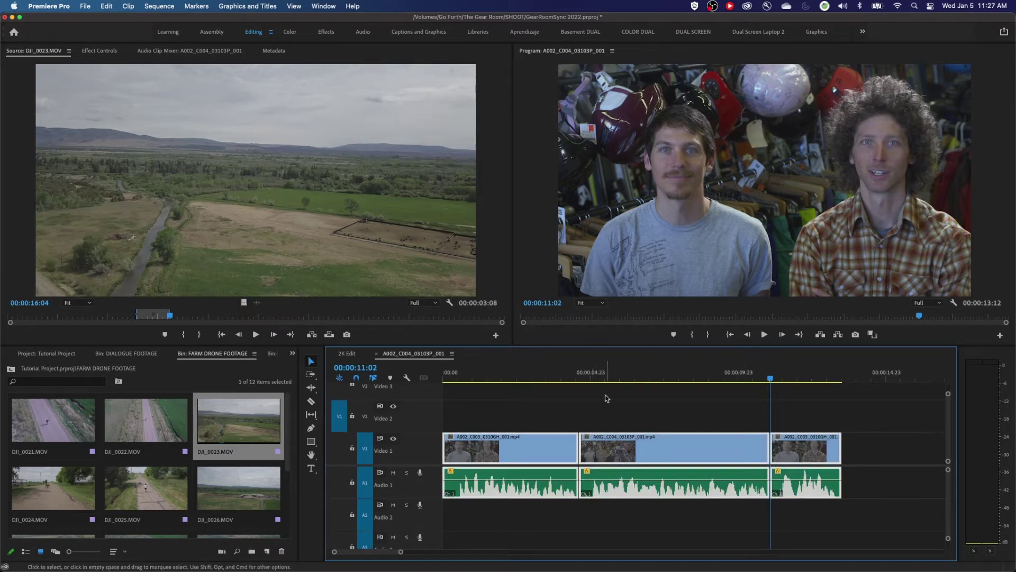
Step: Try DJI_0023.MOV as an overwrite edit on Video 2 at the 00:00:04:15 edit point, and delete the clip after a playback check
left_click(641, 415)
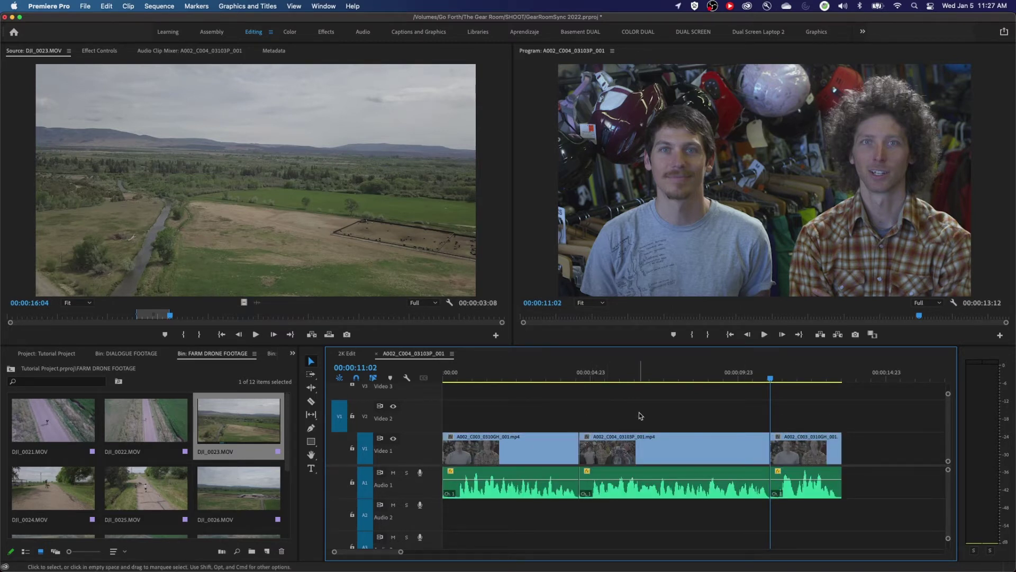
key("Up")
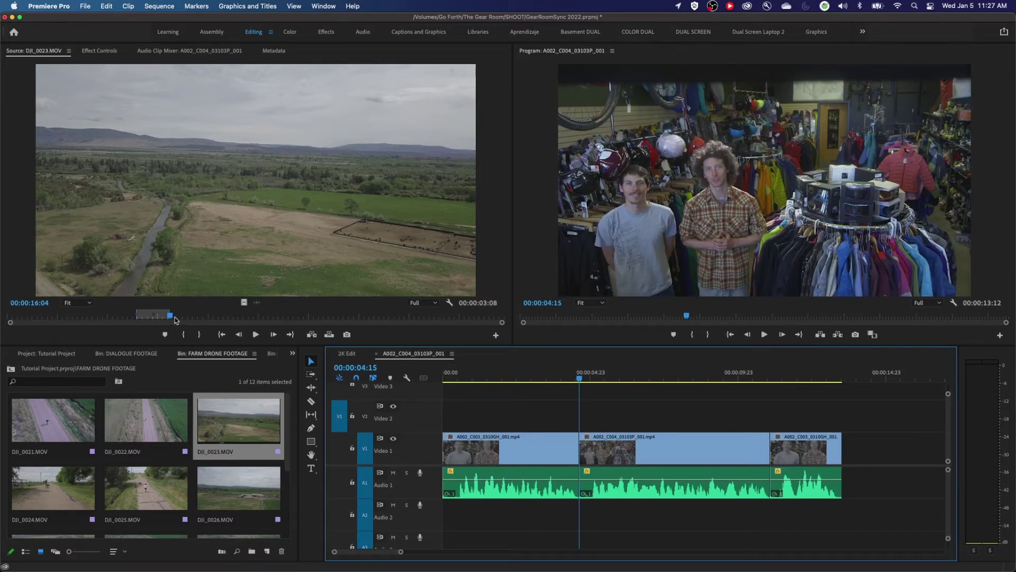
key("period")
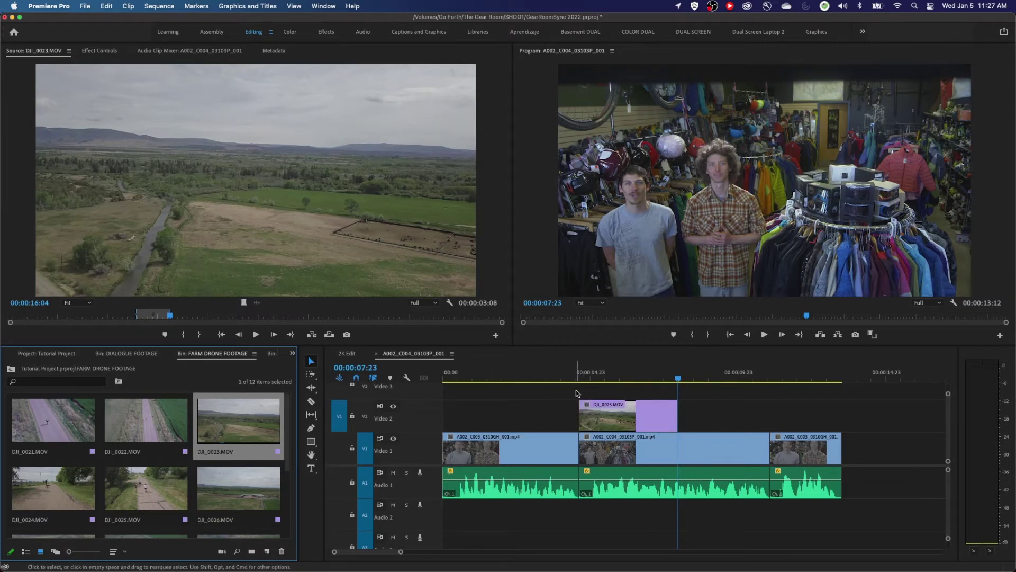
left_click(565, 379)
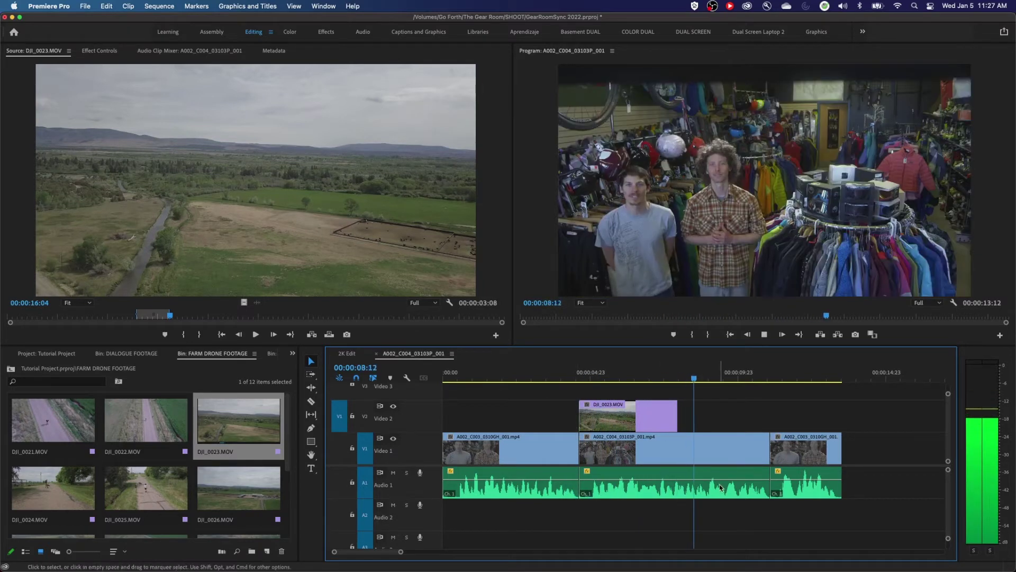
key("space")
left_click(623, 422)
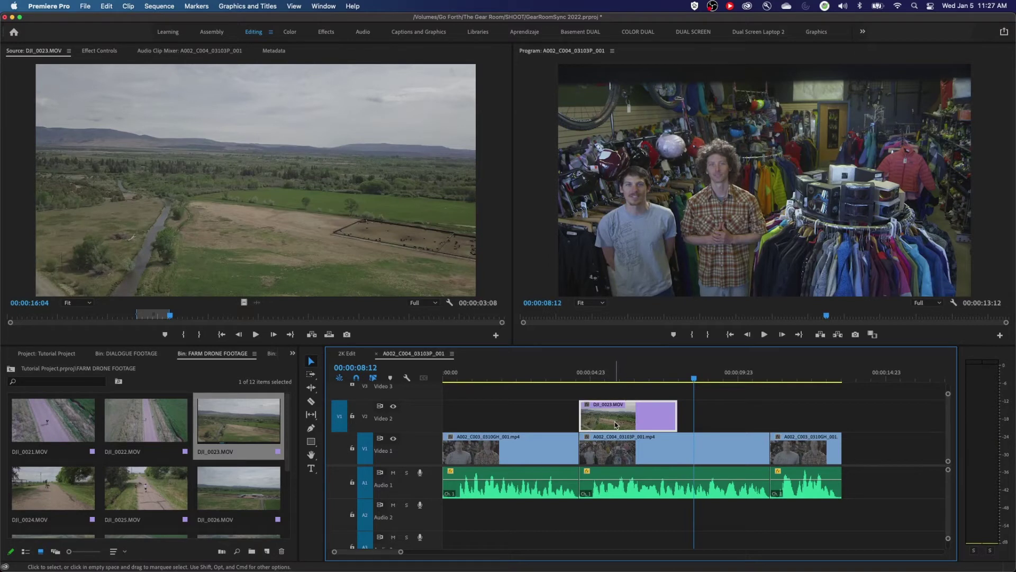
key("Delete")
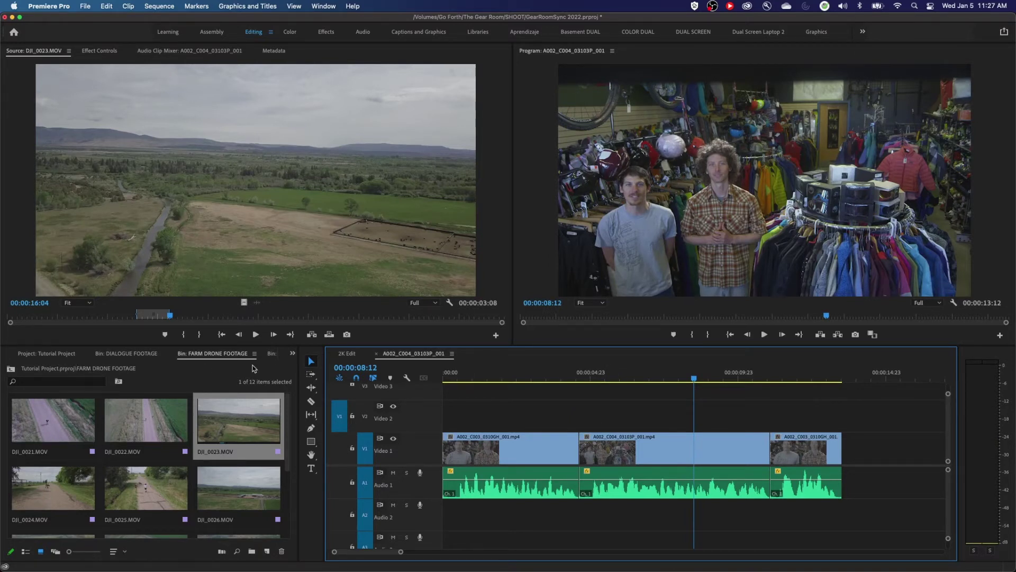
Step: Load 9LSA7784.MOV from the SD bin into the Source Monitor and mark it in at 07:52:06:06 and out at 07:52:09:02
left_click(292, 354)
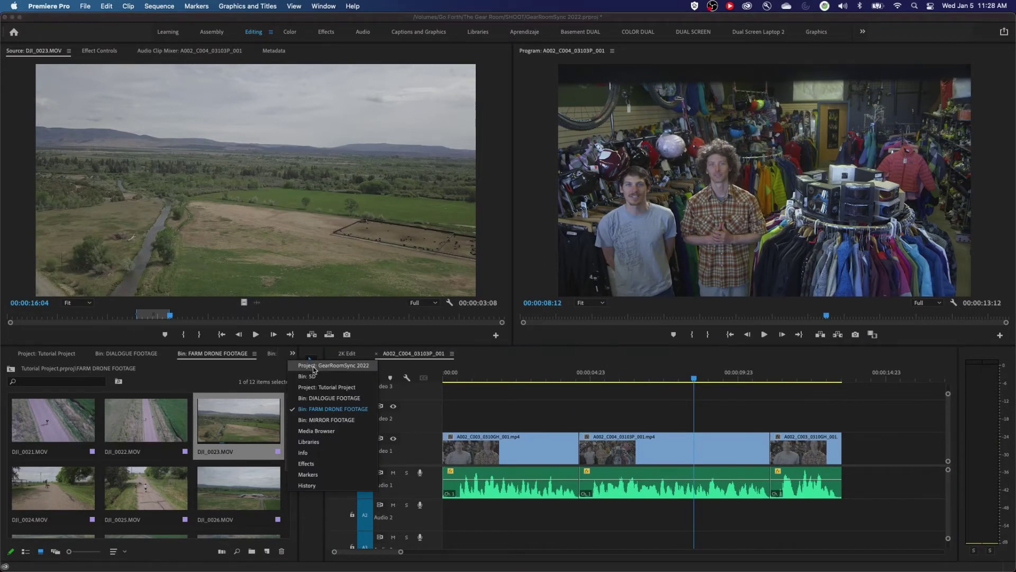
left_click(316, 377)
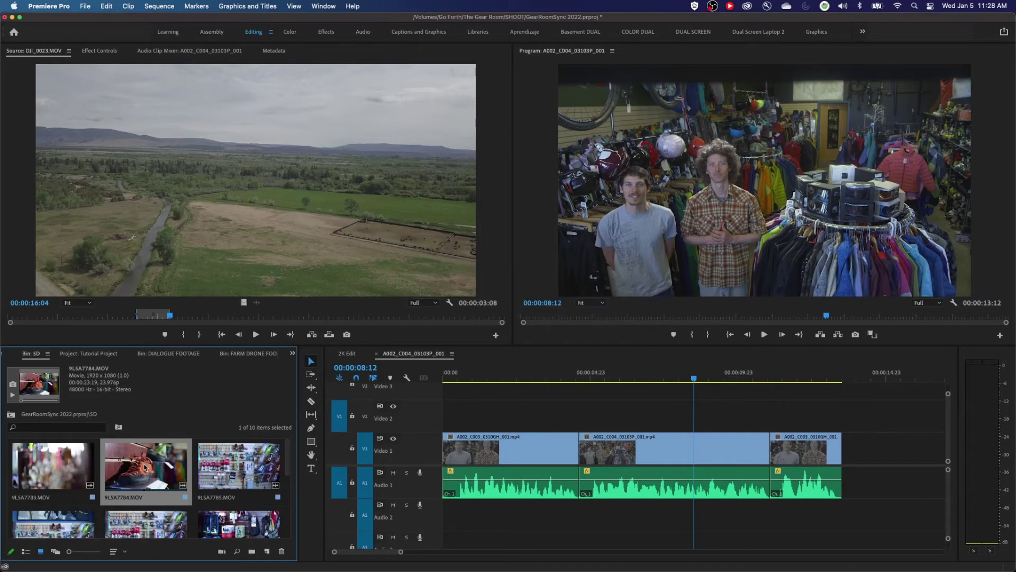
double_click(147, 470)
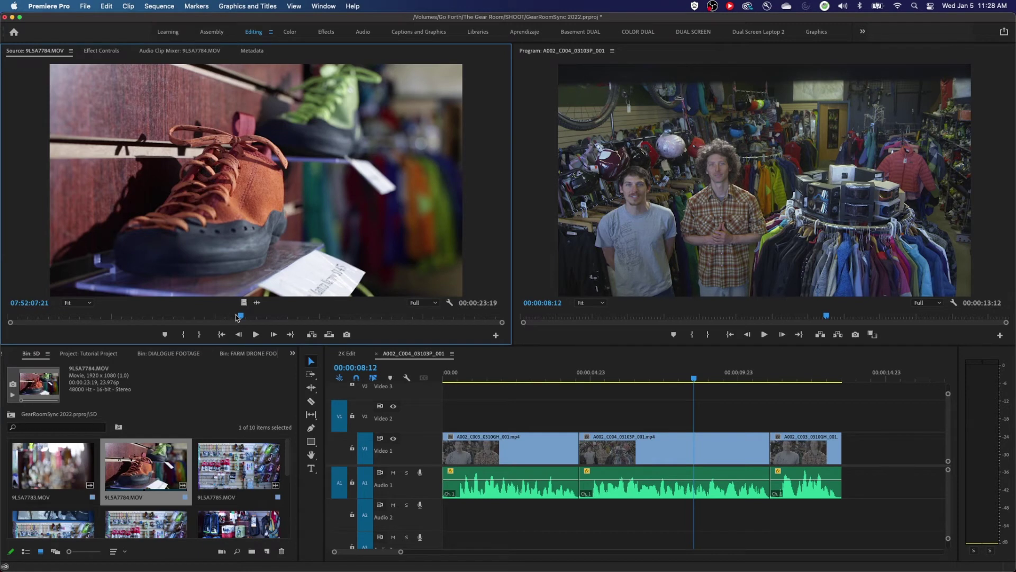
left_click_drag(238, 317, 208, 317)
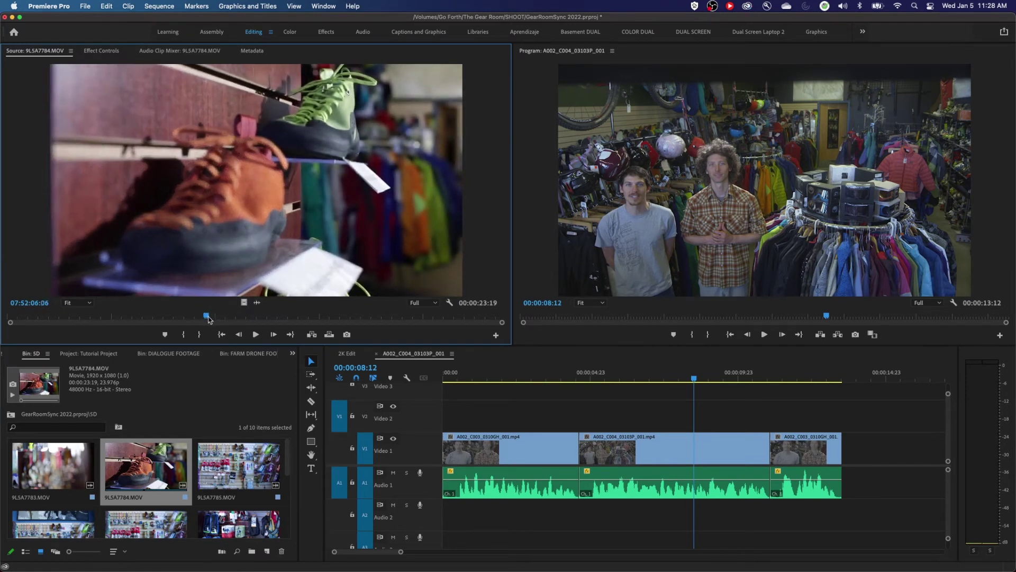
key("i")
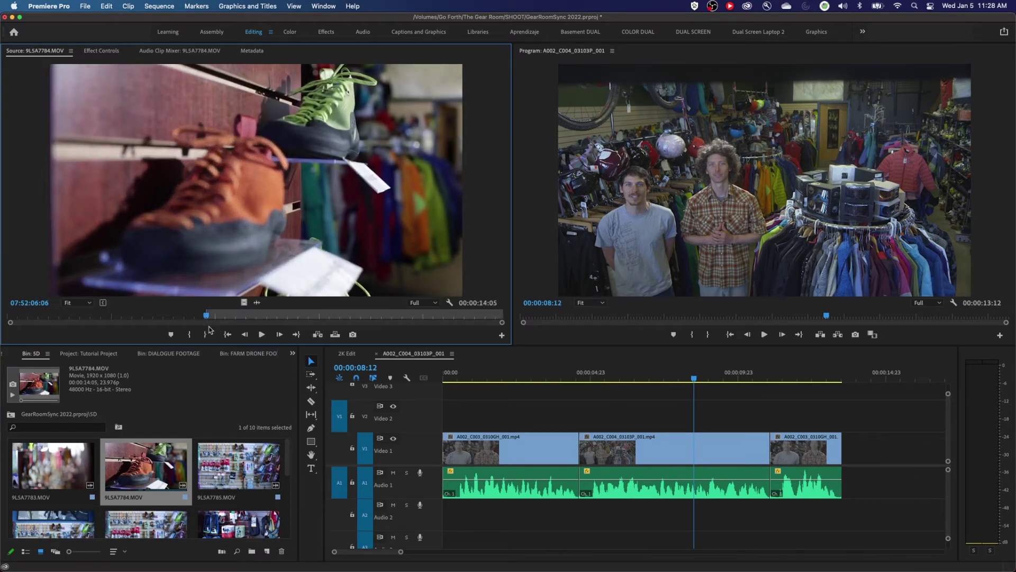
key("space")
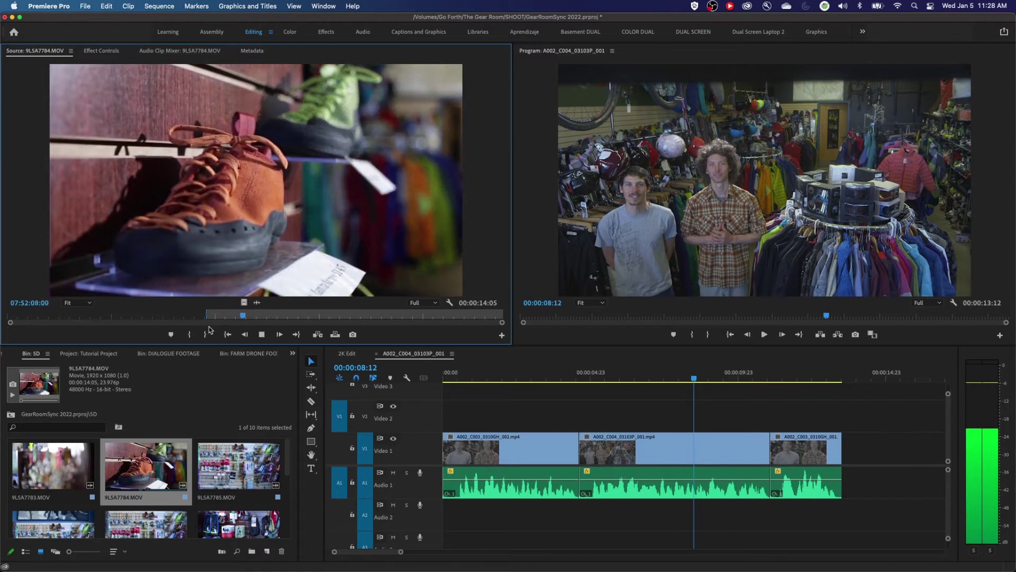
key("space")
key("o")
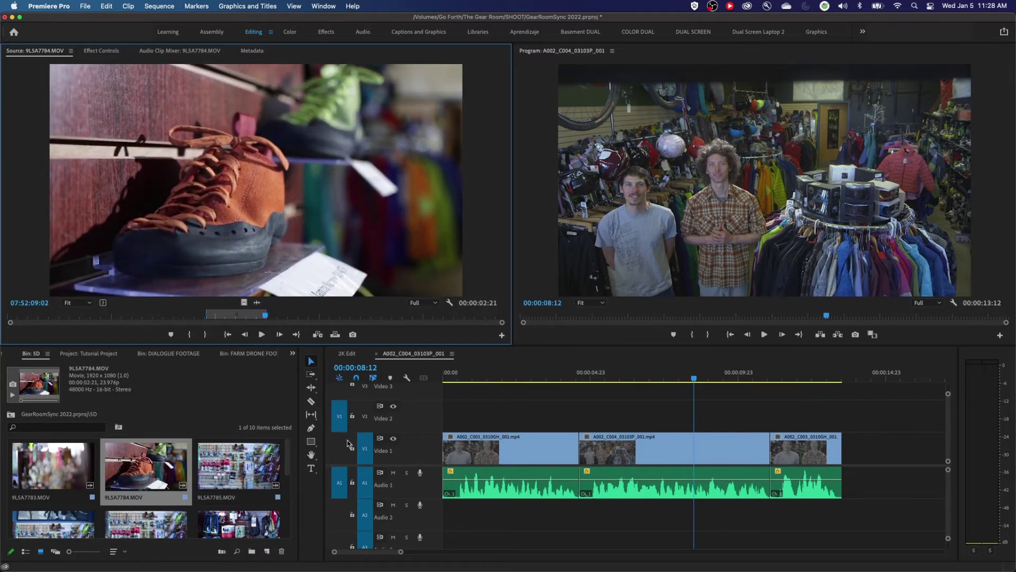
Step: Patch the source audio to A2 and overwrite 9LSA7784.MOV with its audio into the sequence at 00:00:04:15
left_click(340, 520)
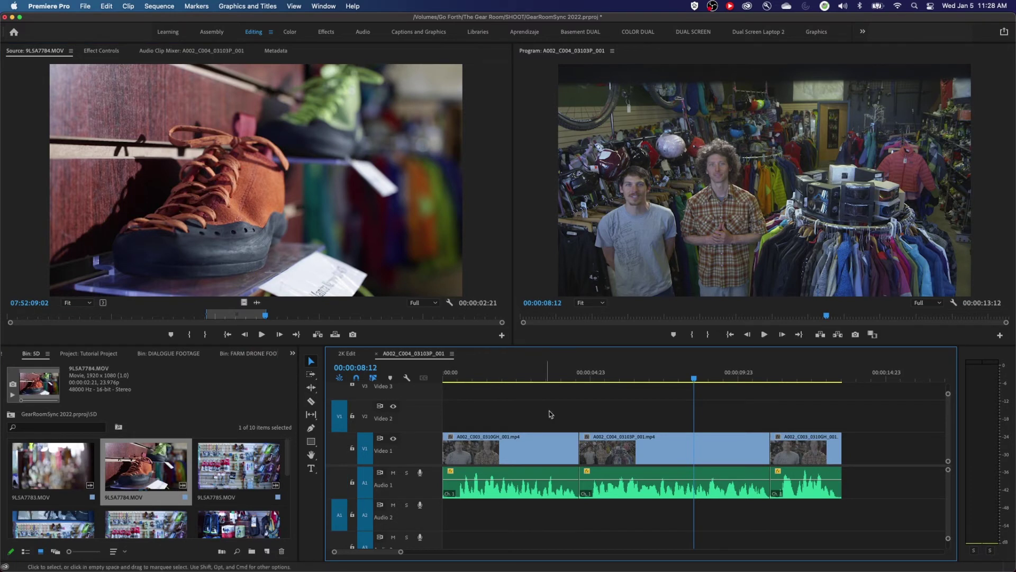
key("Up")
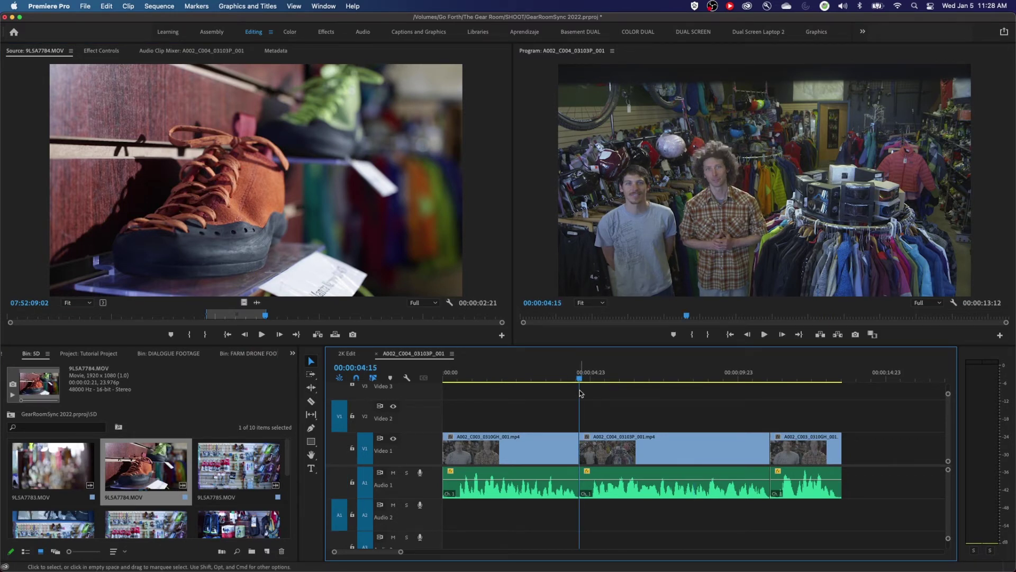
key("period")
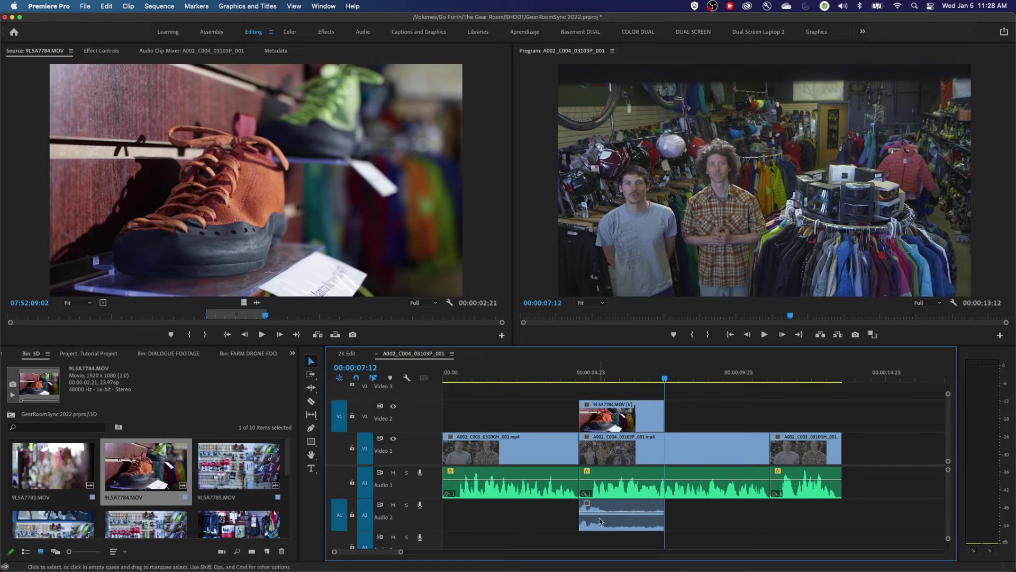
Step: Undo the overwrite, and repeat it at 00:00:04:15 on V2 as video only with the source audio patch switched off
key("super+z")
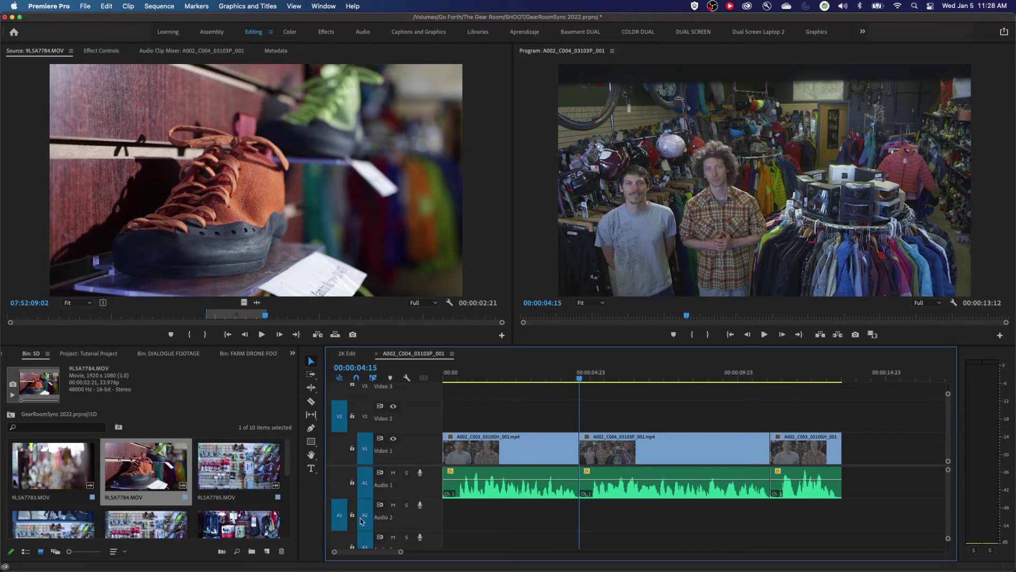
left_click(342, 516)
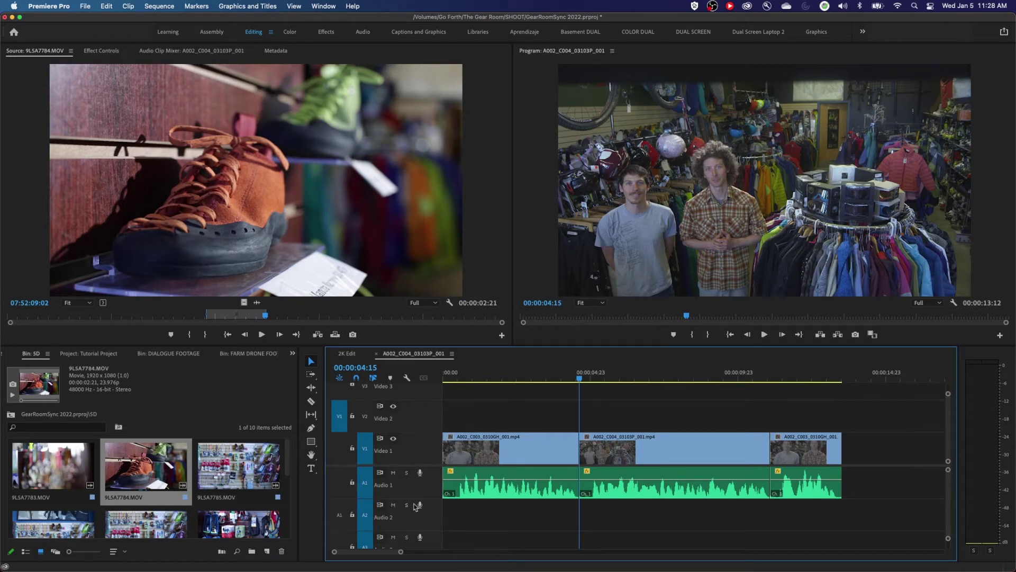
key("period")
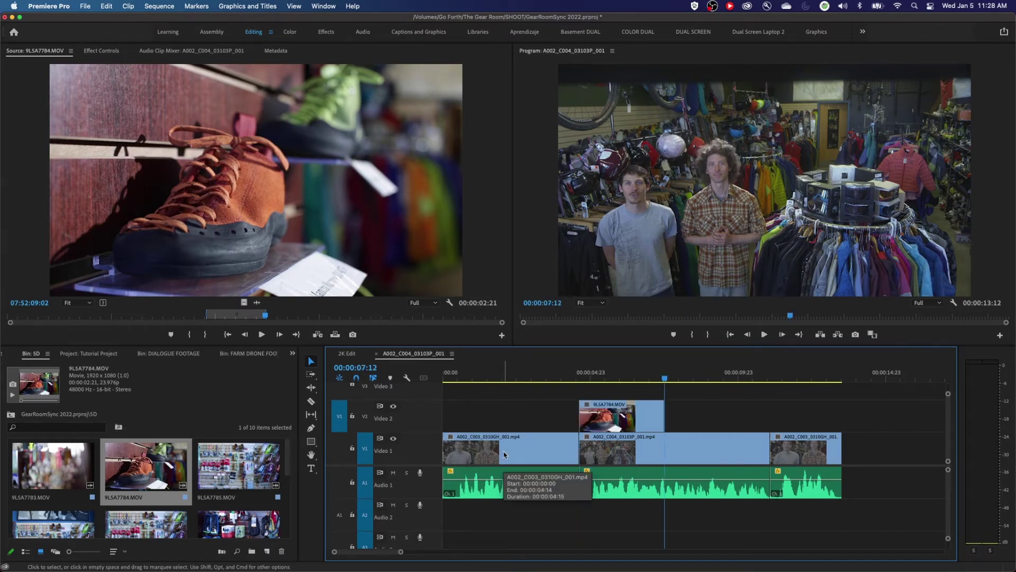
Step: Play around the 9LSA7784.MOV clip on V2 and trim its end back to 00:00:06:16
key("shift+k")
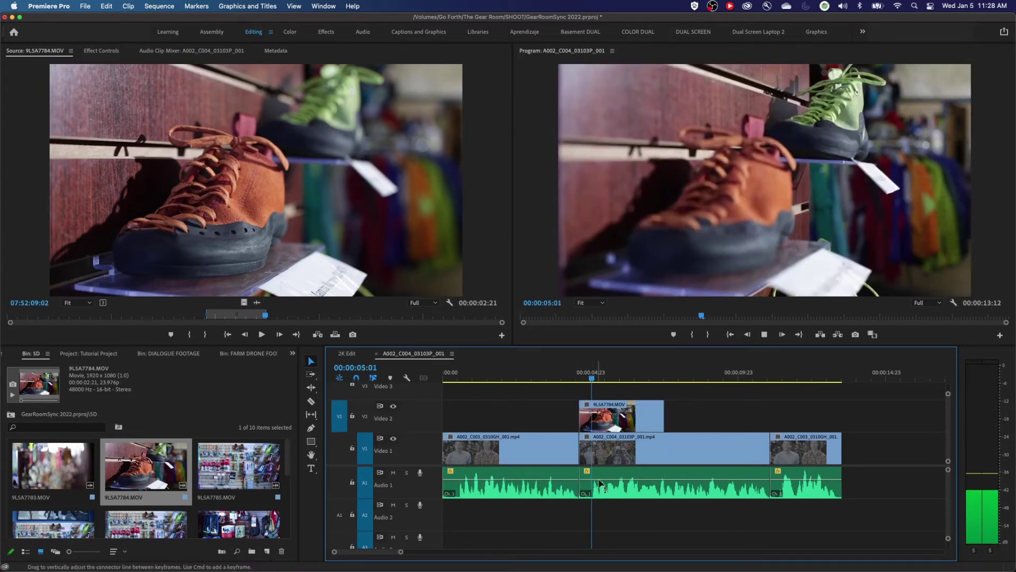
key("space")
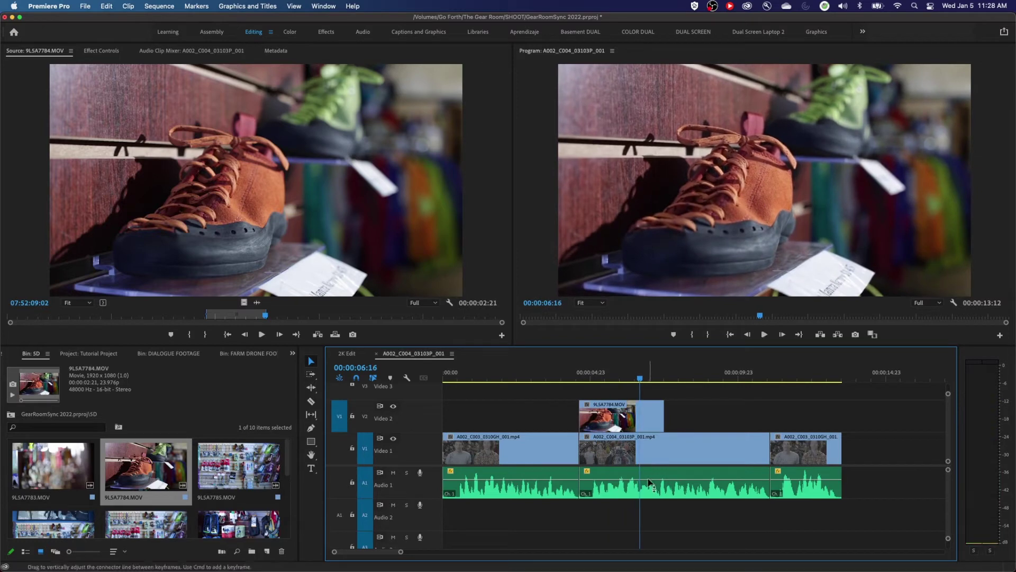
left_click_drag(663, 416, 639, 416)
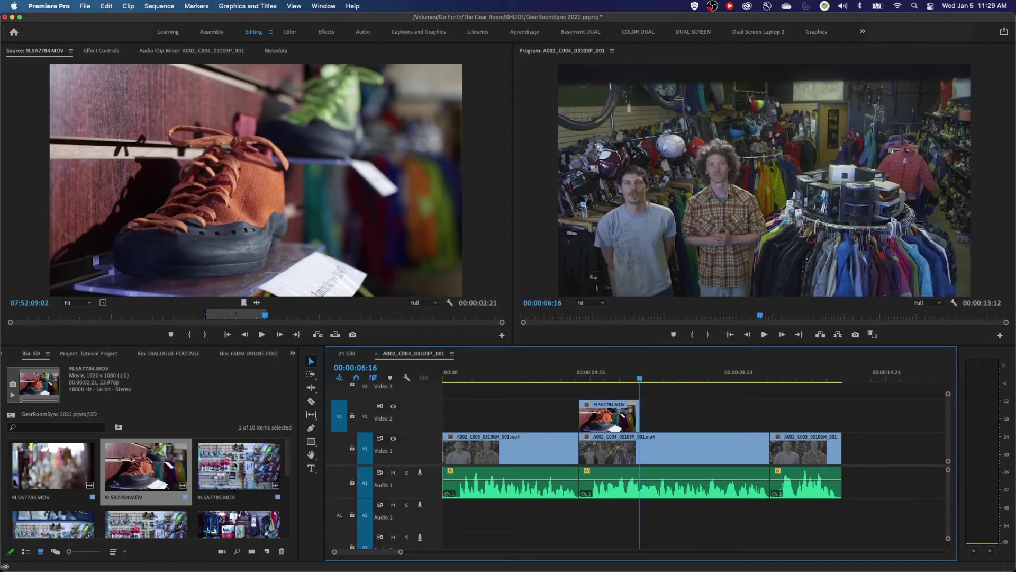
Step: Browse the SD bin full screen with larger thumbnails and load 9LSA7791.MOV into the Source Monitor
scroll(232, 479, "down", 2)
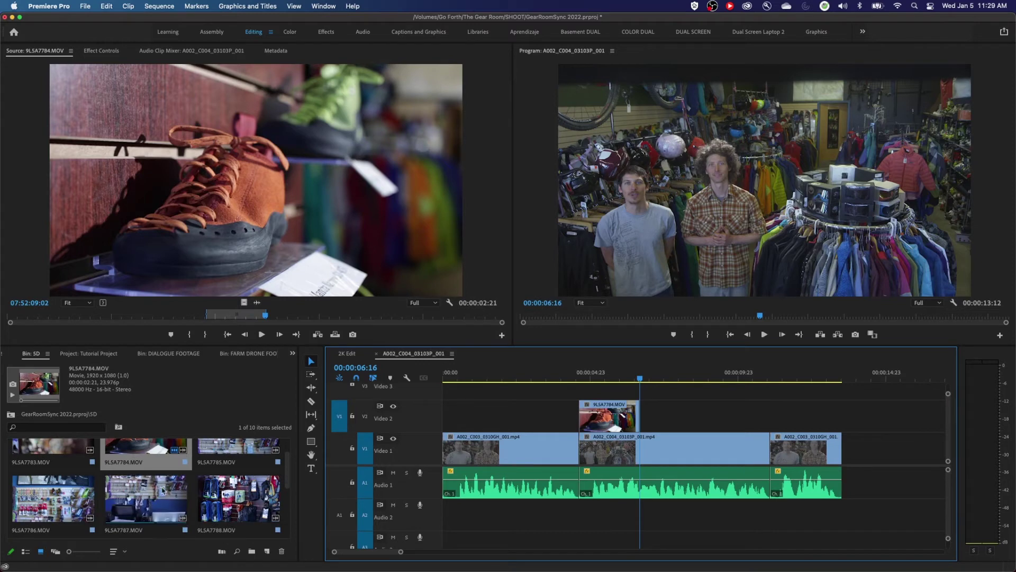
key("grave")
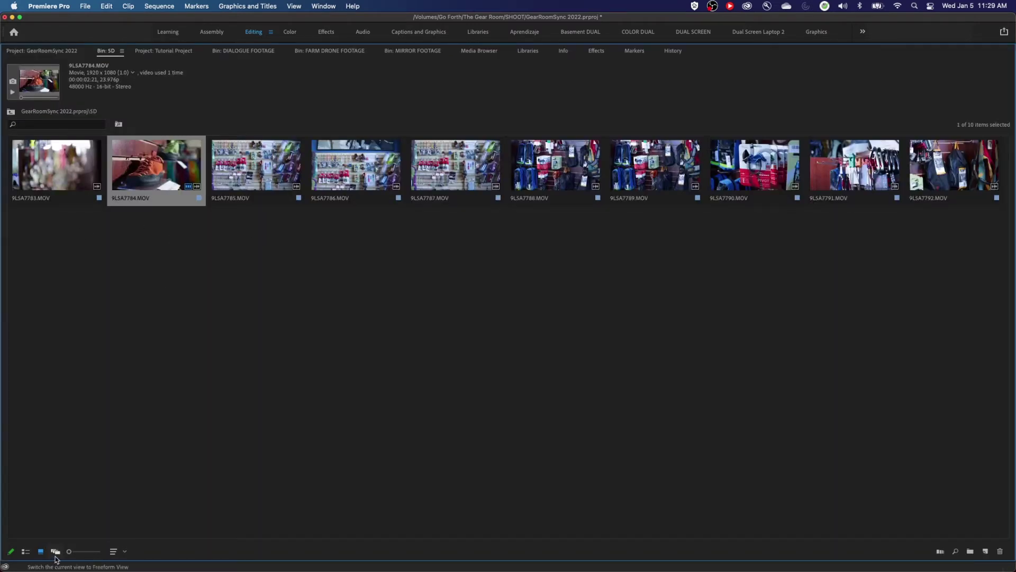
left_click_drag(69, 551, 87, 551)
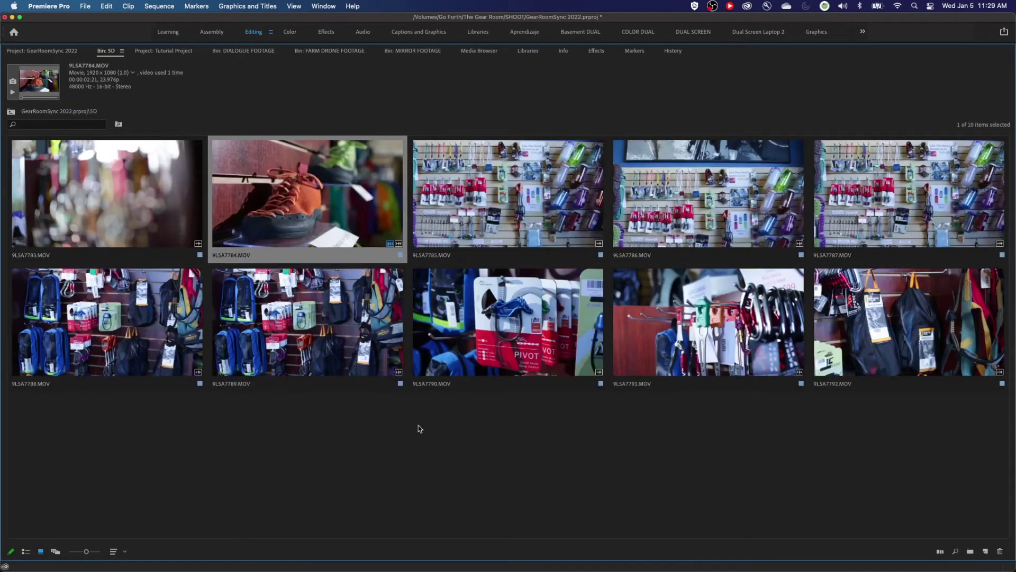
key("grave")
Step: Mark 9LSA7791.MOV in at 07:53:22:23 and out at 07:53:26:21, and overwrite its video onto V2 at 00:00:06:16
left_click_drag(230, 323, 160, 325)
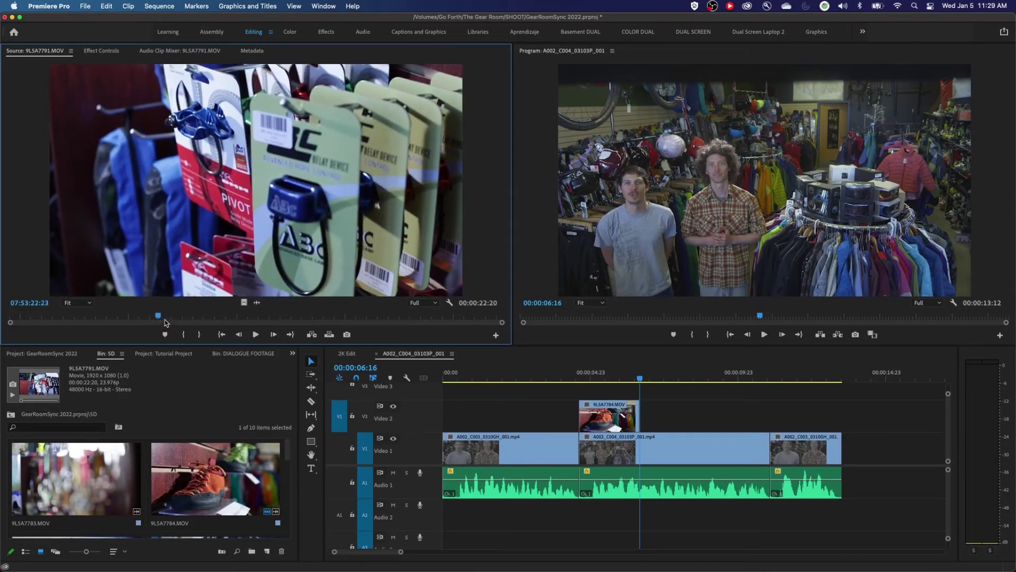
key("i")
key("space")
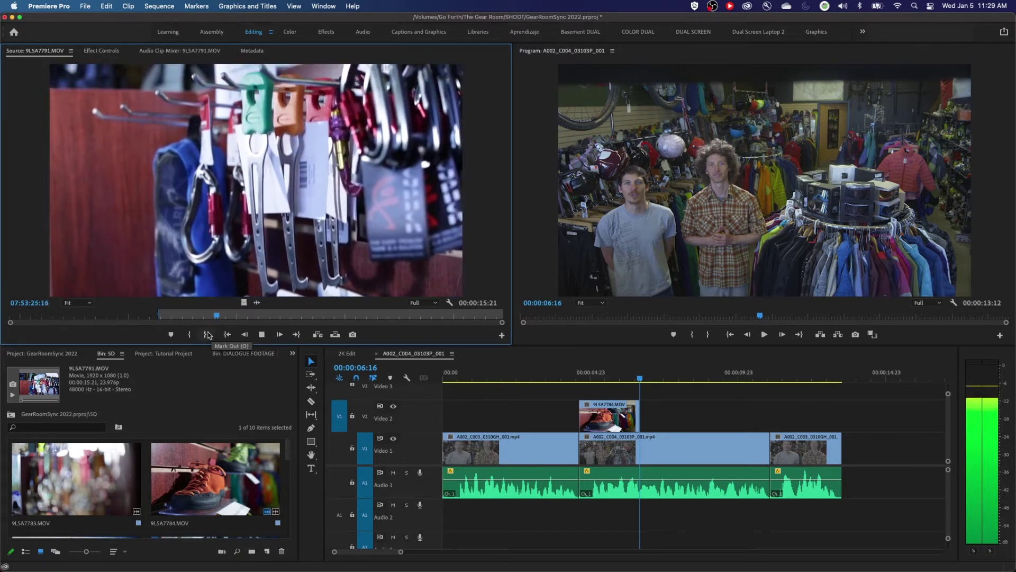
key("space")
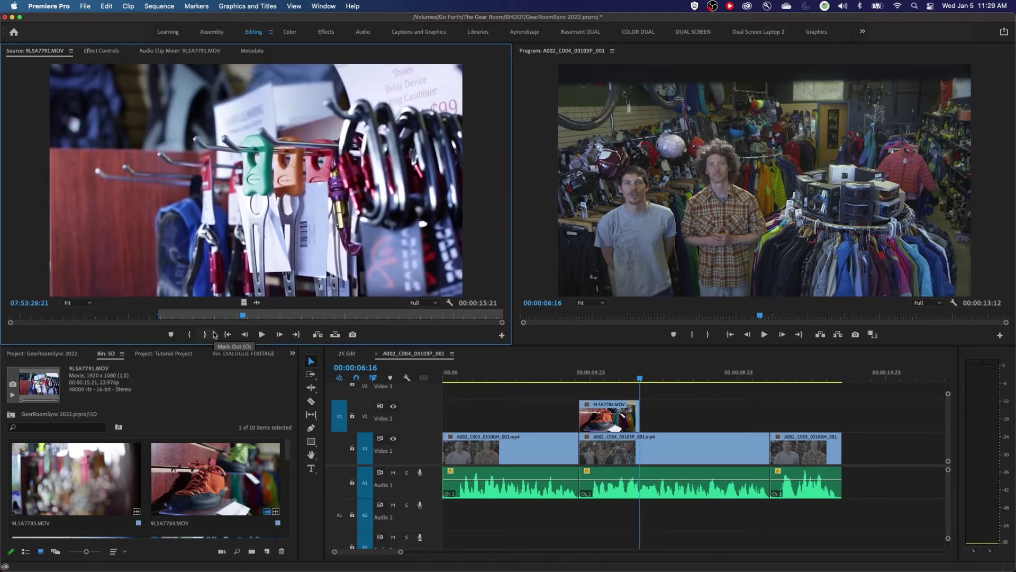
left_click(214, 334)
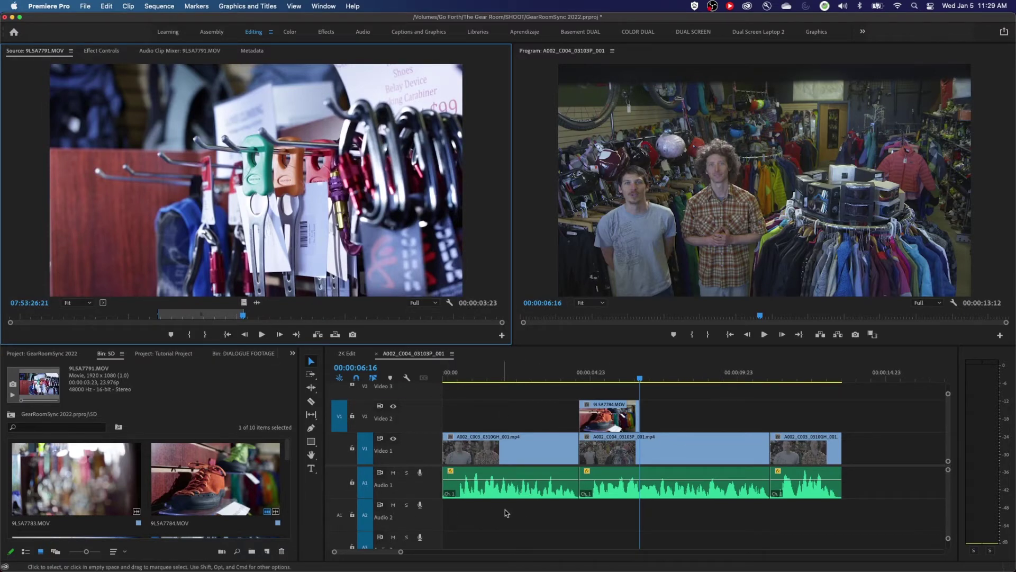
key("period")
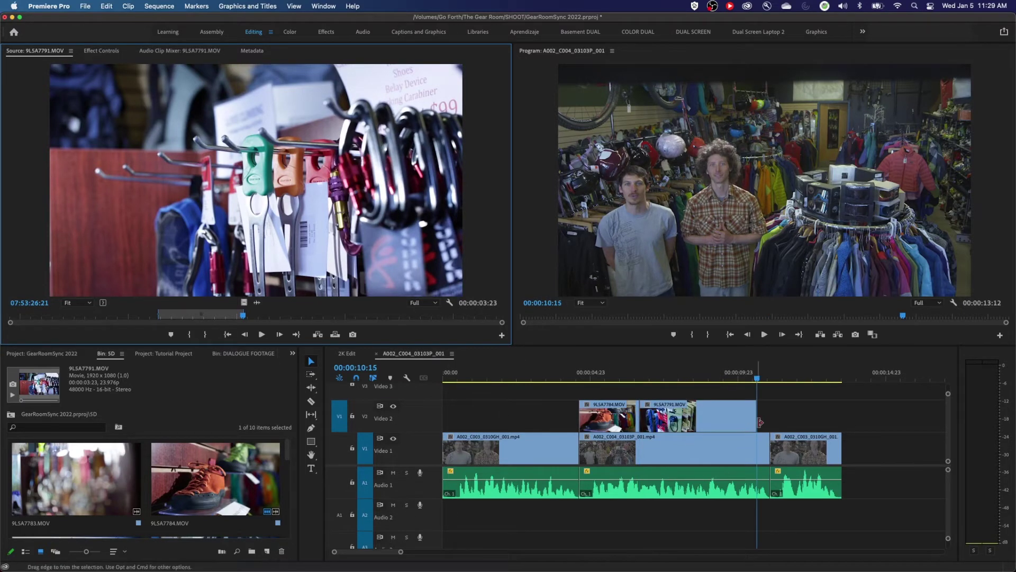
Step: Delete 9LSA7791.MOV from V2, play the sequence across the gap, and undo the deletion
left_click(543, 515)
key("shift+k")
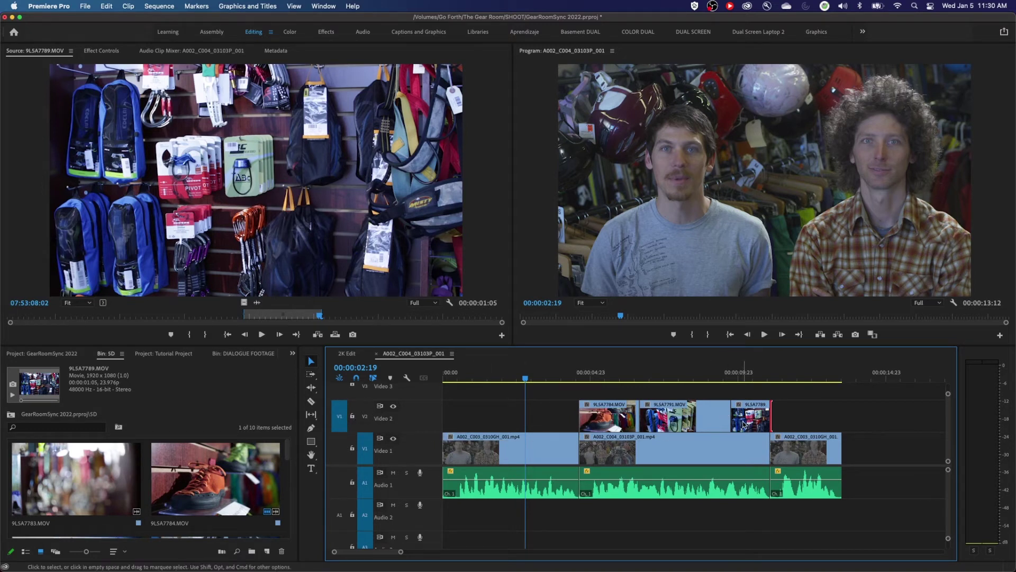
left_click(673, 429)
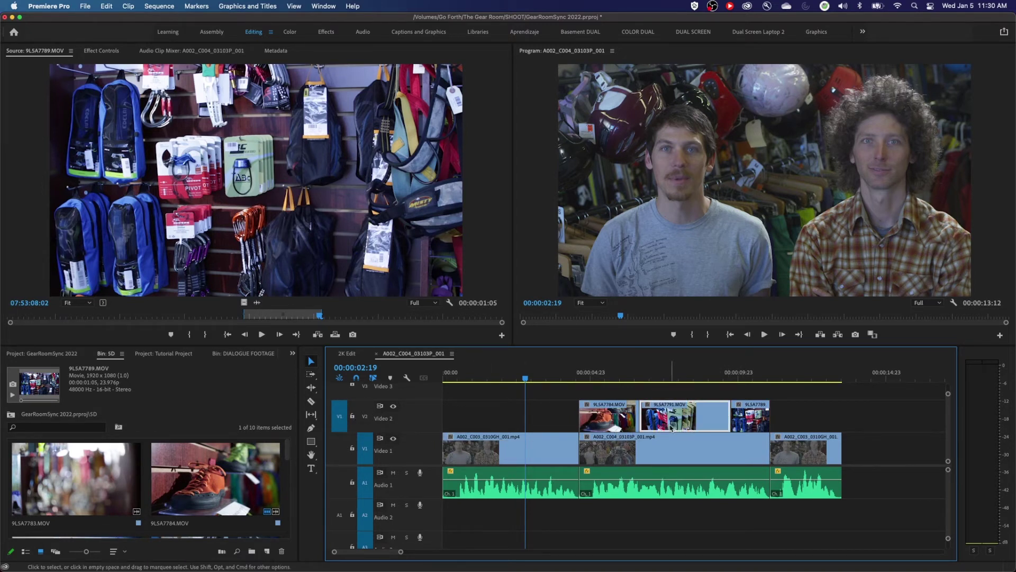
key("Delete")
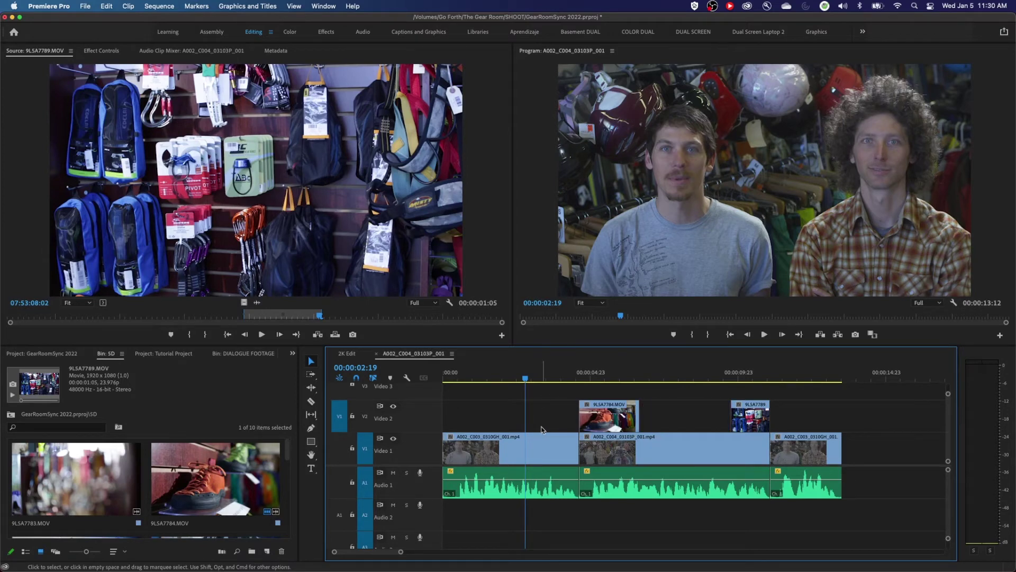
key("space")
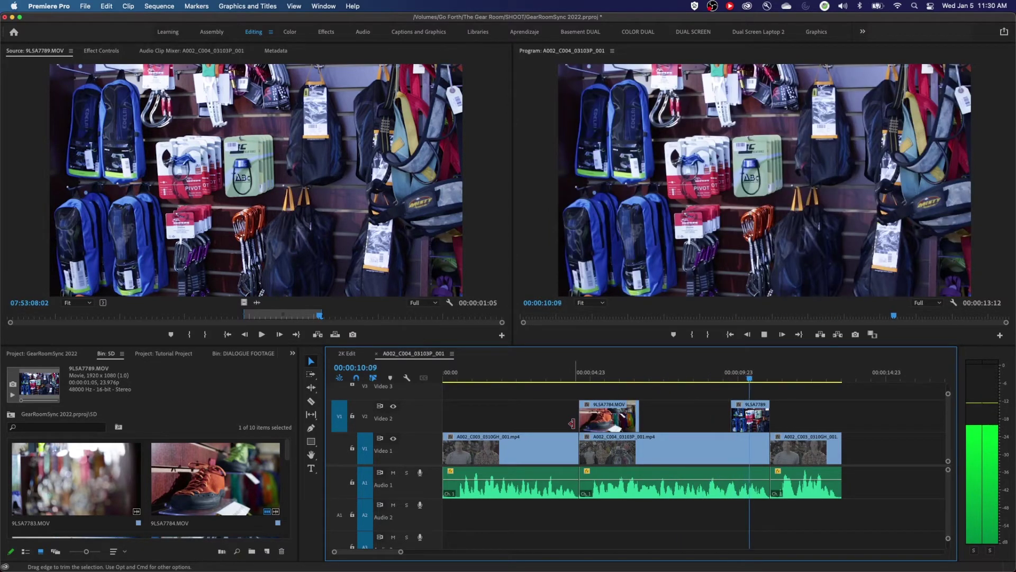
key("space")
key("super+z")
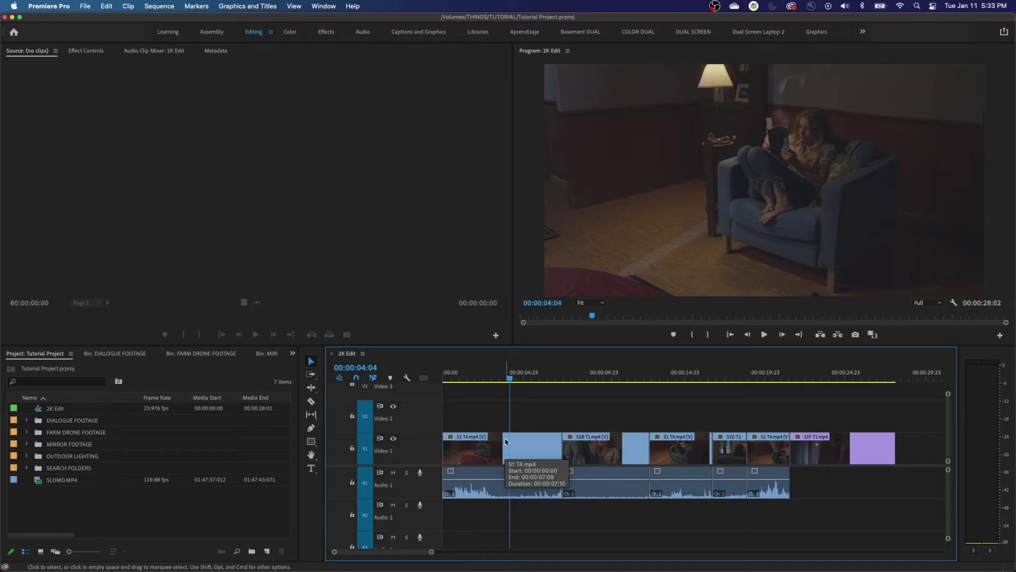
Step: Cycle through the Ripple Edit, Slip and Razor tools, returning to the Selection tool to marquee-select clips around the first cut
key("space")
key("space")
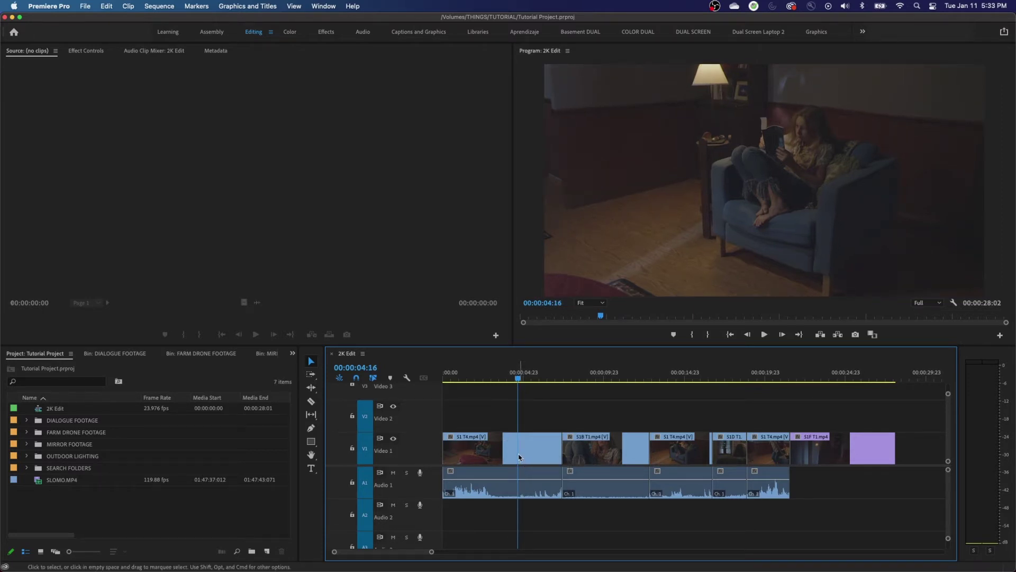
left_click(311, 388)
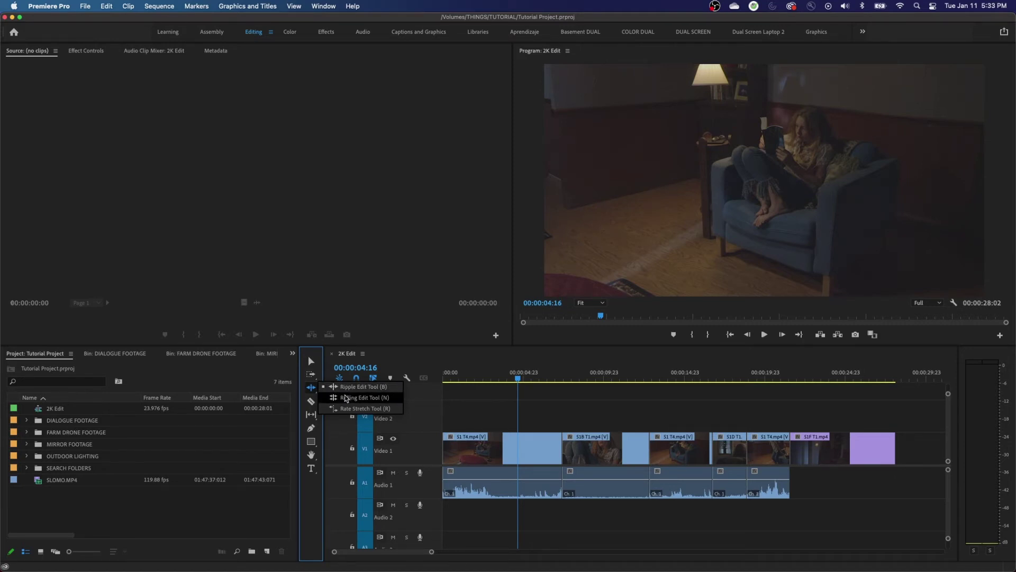
left_click(311, 414)
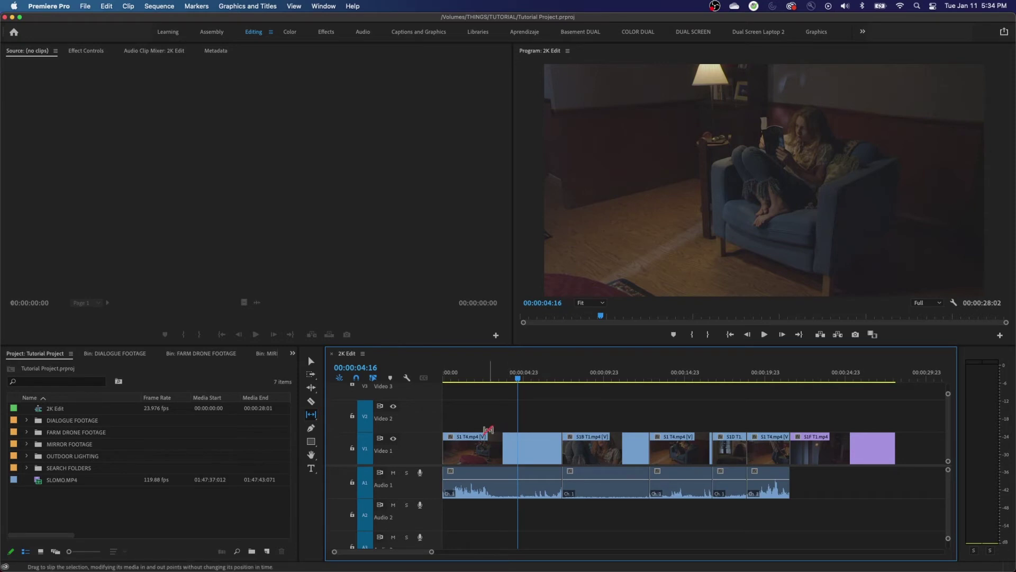
key("v")
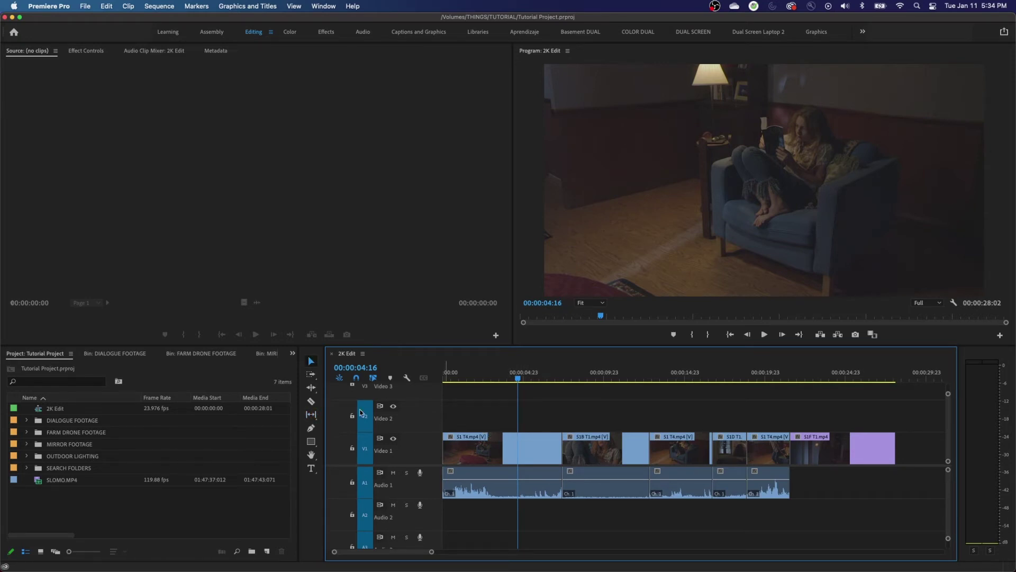
left_click(313, 403)
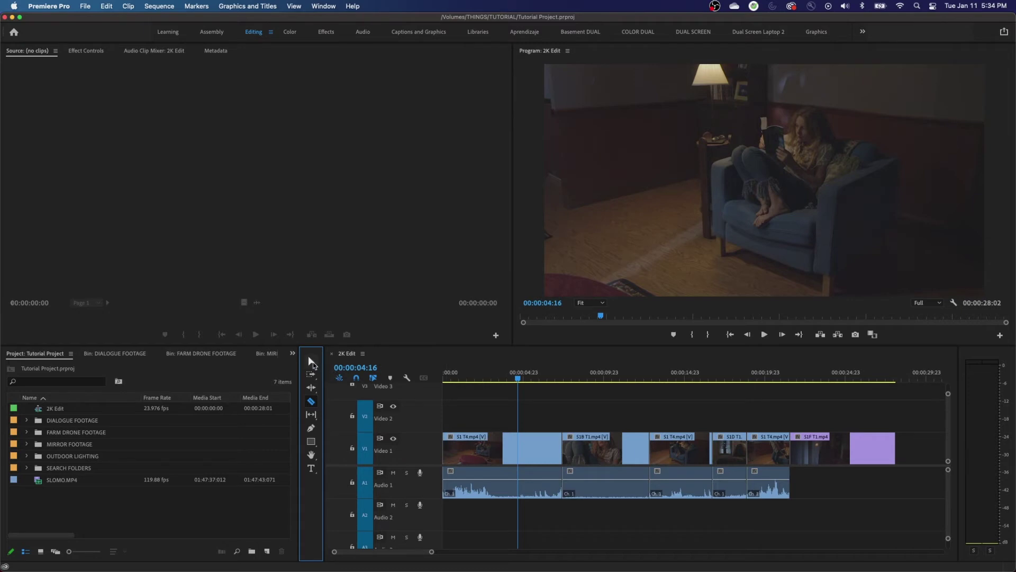
left_click(311, 362)
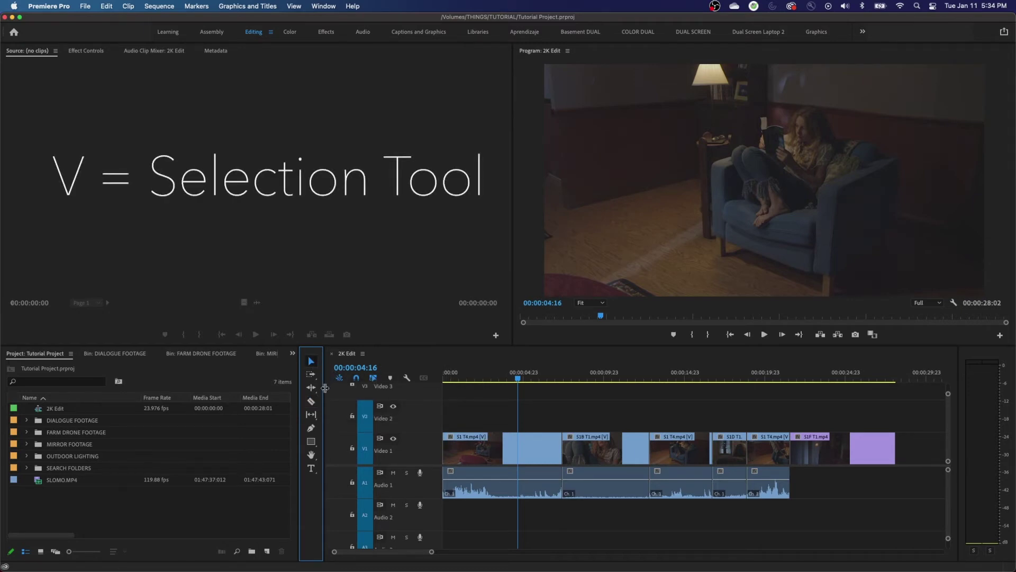
left_click(312, 402)
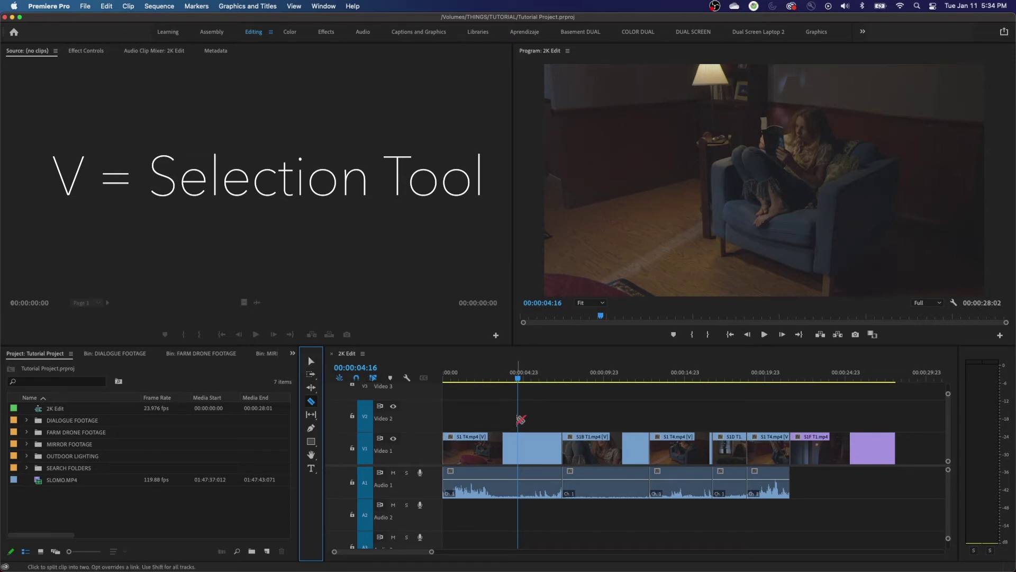
key("v")
left_click_drag(489, 404, 601, 482)
left_click(626, 488)
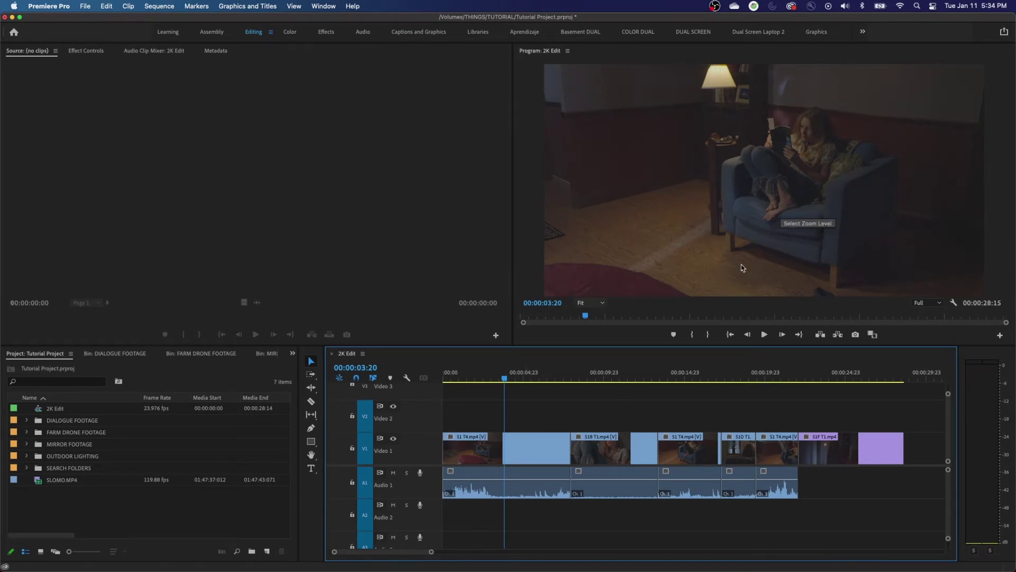
Step: Play and scrub the 2K Edit sequence across the cut from the first S1 T4.mp4 clip to S1B T1.mp4
key("space")
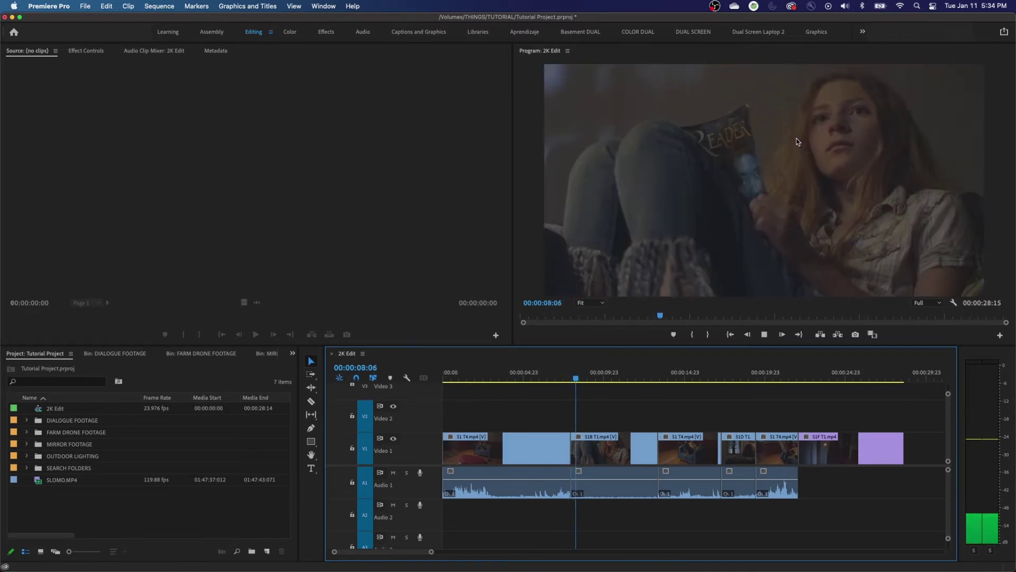
key("space")
mouse_move(583, 386)
left_mouse_down()
mouse_move(548, 387)
mouse_move(584, 390)
left_mouse_up()
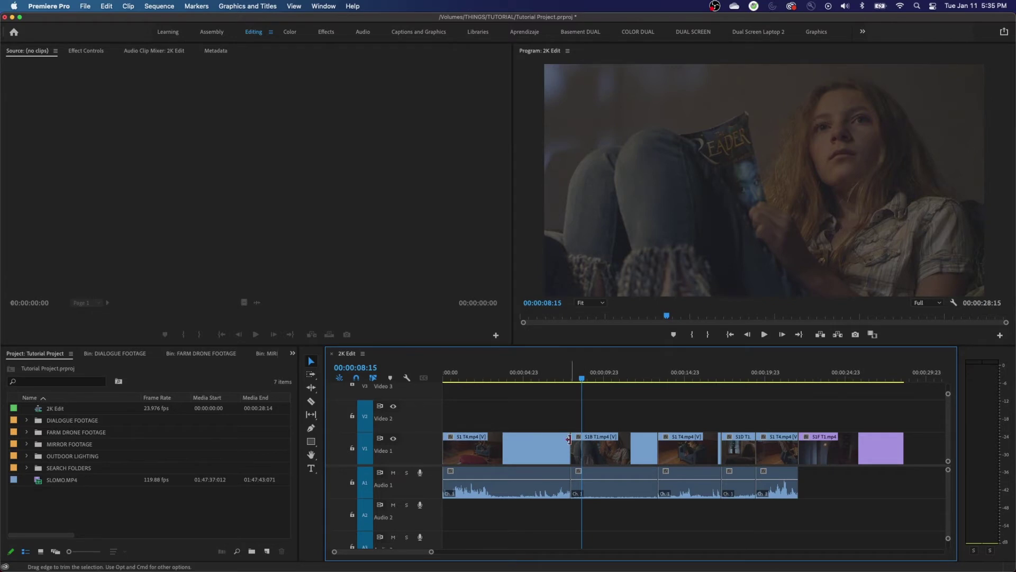
left_click(549, 379)
left_click_drag(549, 379, 538, 377)
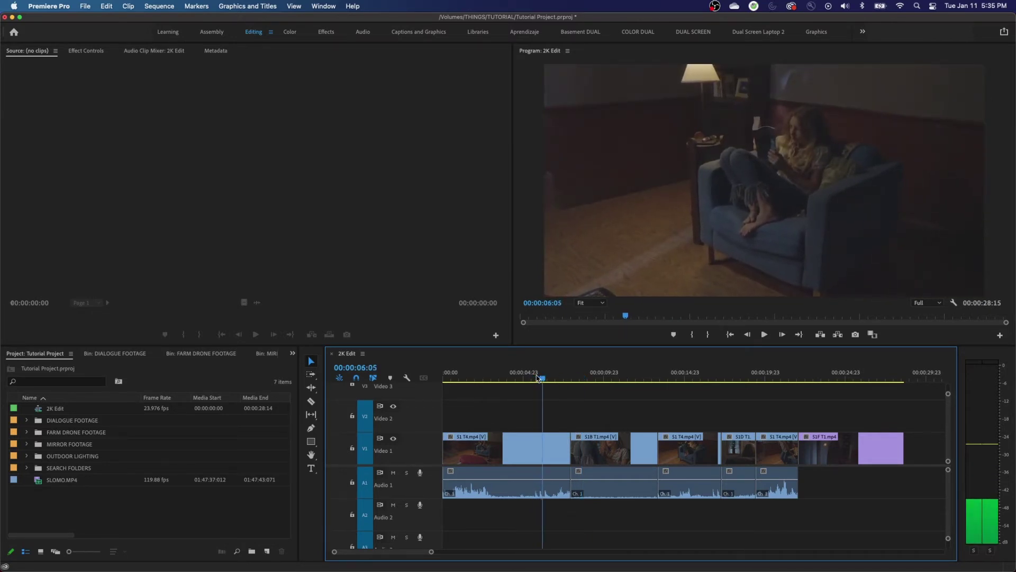
key("Down")
key("Left")
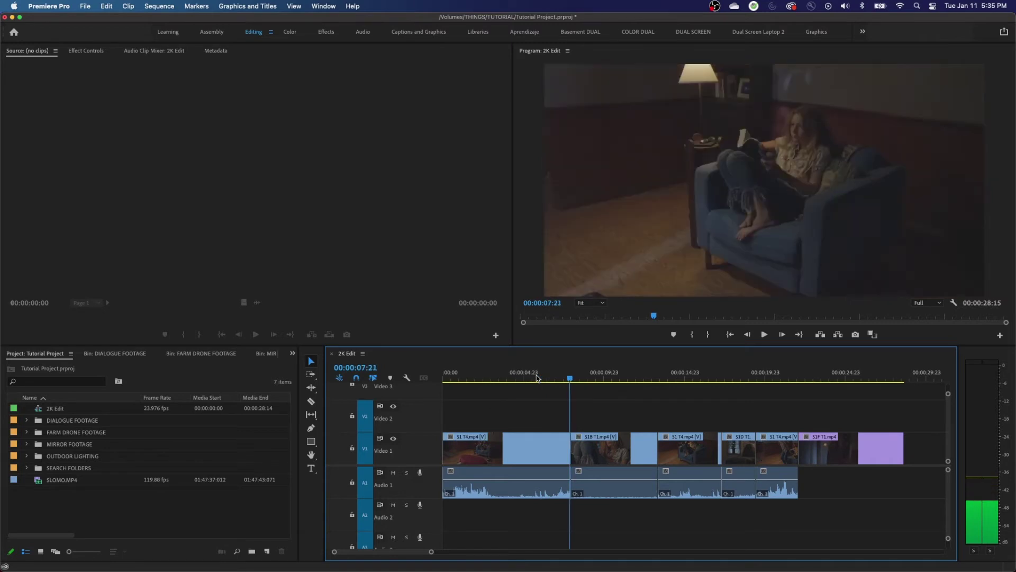
key("space")
key("space")
Step: Step frame by frame through the end of the first S1 T4.mp4 clip and park the playhead at 00:00:07:06
key("Left")
key("Left")
key("Left")
key("Left")
key("Left")
key("Left")
key("Left")
key("Left")
key("Left")
key("Left")
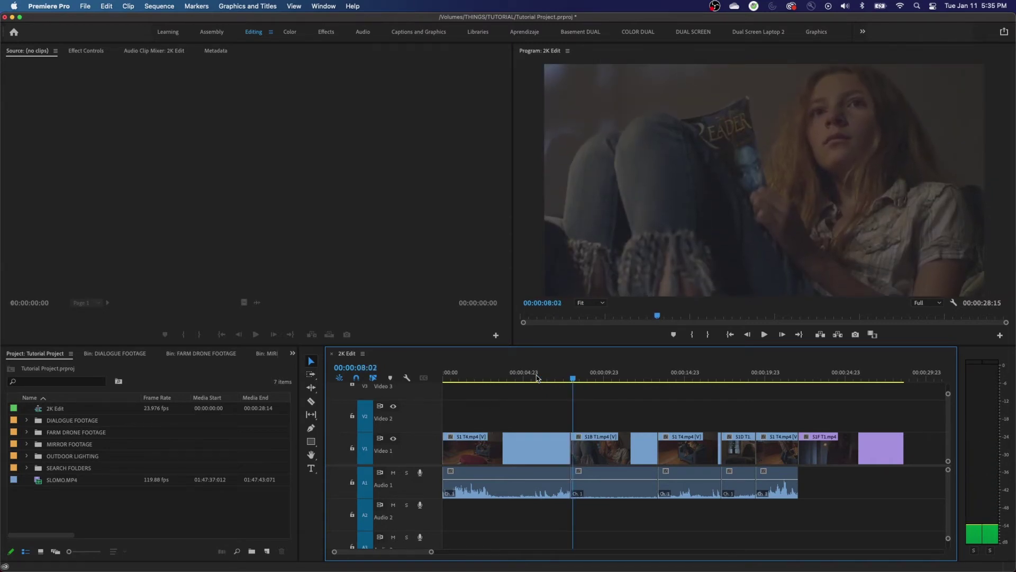
key("Left")
key("Left")
key("Left")
key("Left")
key("Left")
key("Left")
key("Left")
key("Left")
key("Left")
key("Left")
key("Left")
key("Left")
key("Left")
key("Left")
key("Left")
key("Left")
key("Left")
key("Left")
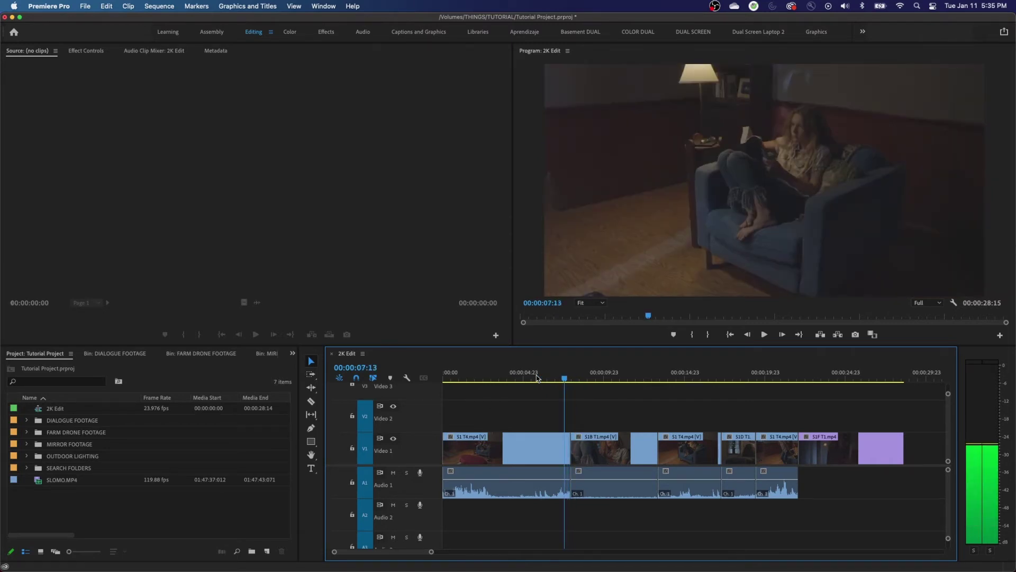
key("Right")
key("Right")
key("Right")
key("Right")
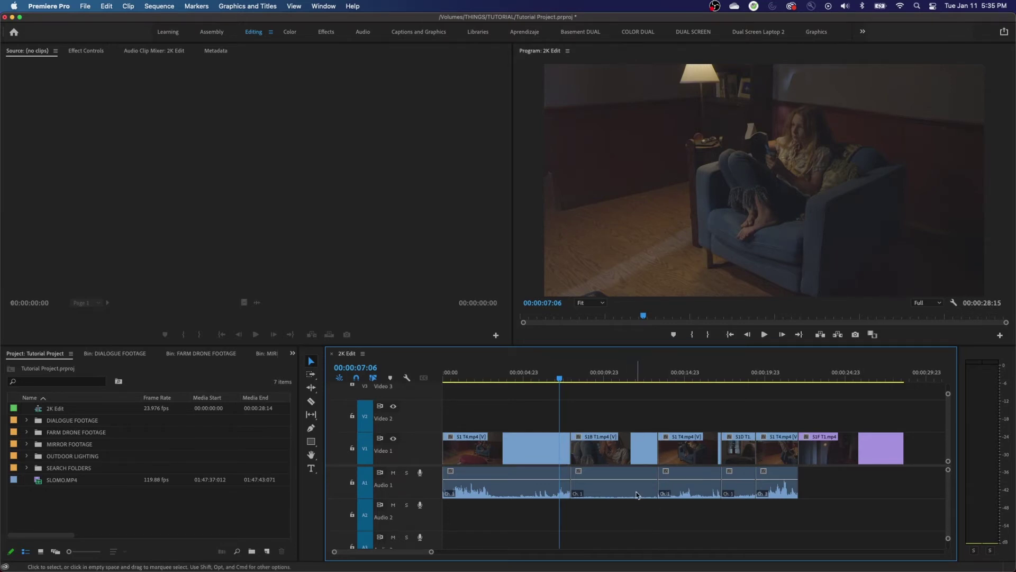
Step: Split the first S1 T4.mp4 clip at 00:00:07:06 with the Razor tool, undoing any stray cut
key("c")
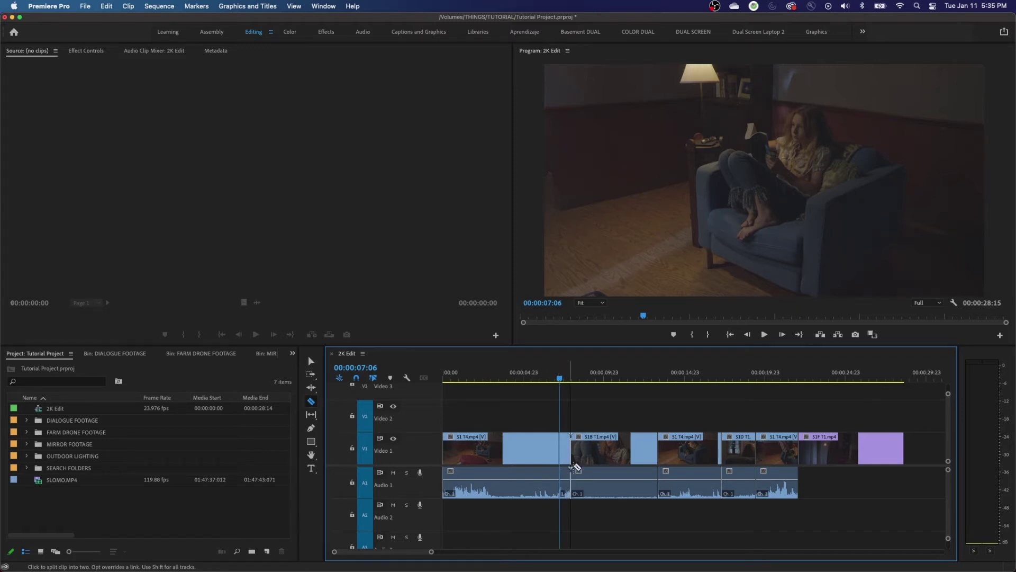
left_click(564, 450)
left_click(599, 471)
key("super+z")
key("v")
Step: Delete the short leftover piece of S1 T4.mp4 before S1B T1.mp4 and close the resulting gap
left_click(566, 452)
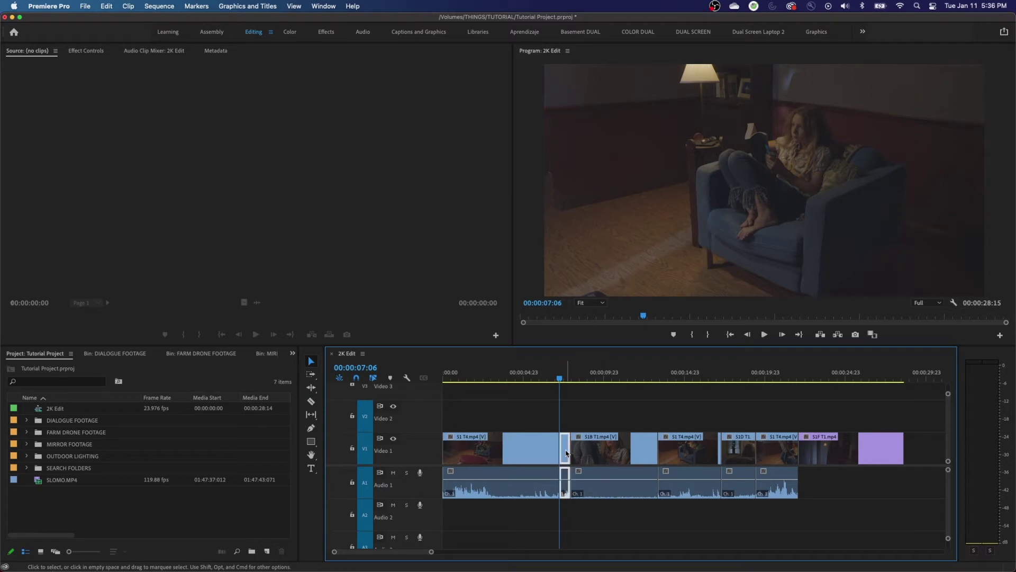
key("Delete")
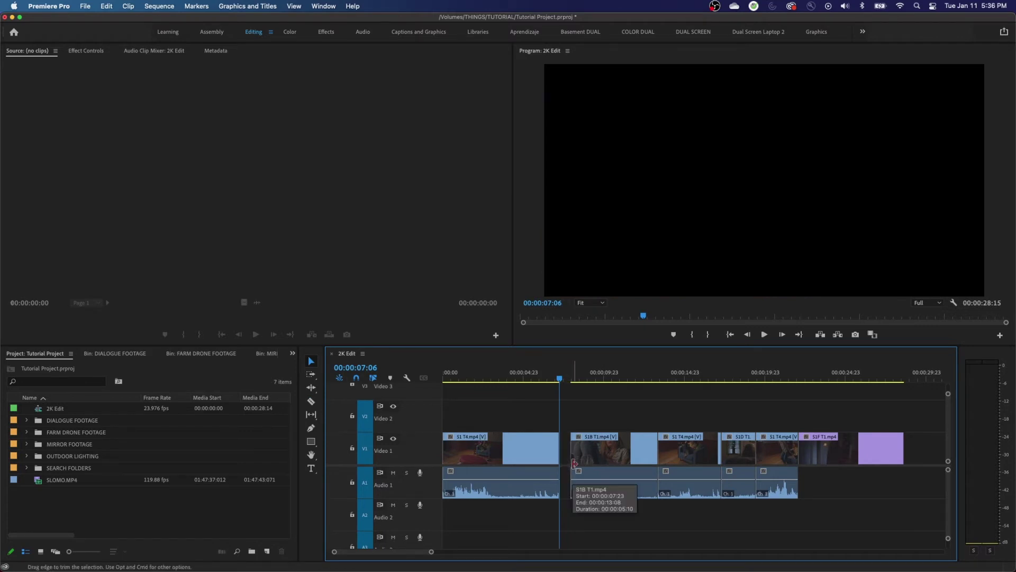
left_click(565, 455)
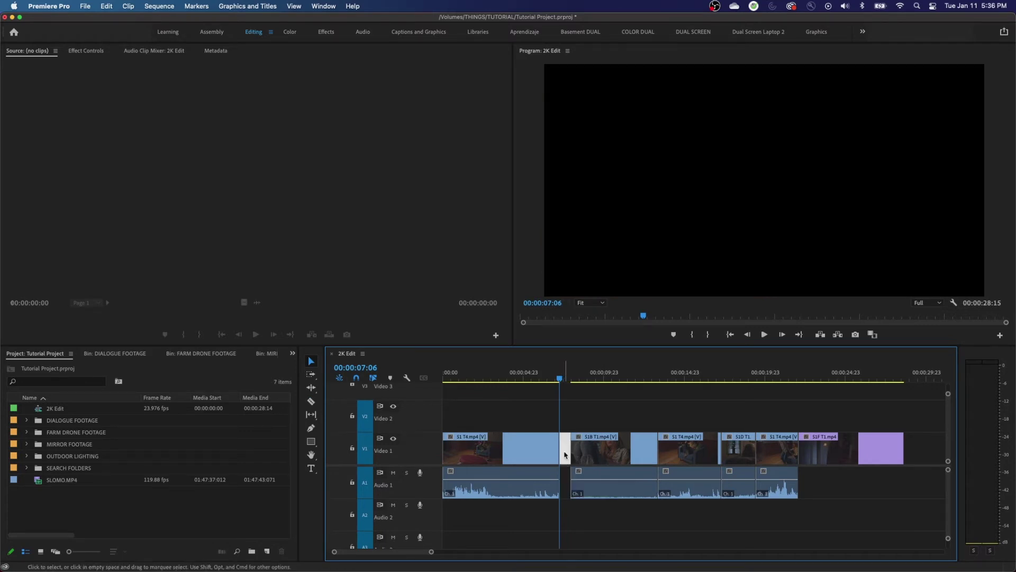
key("Delete")
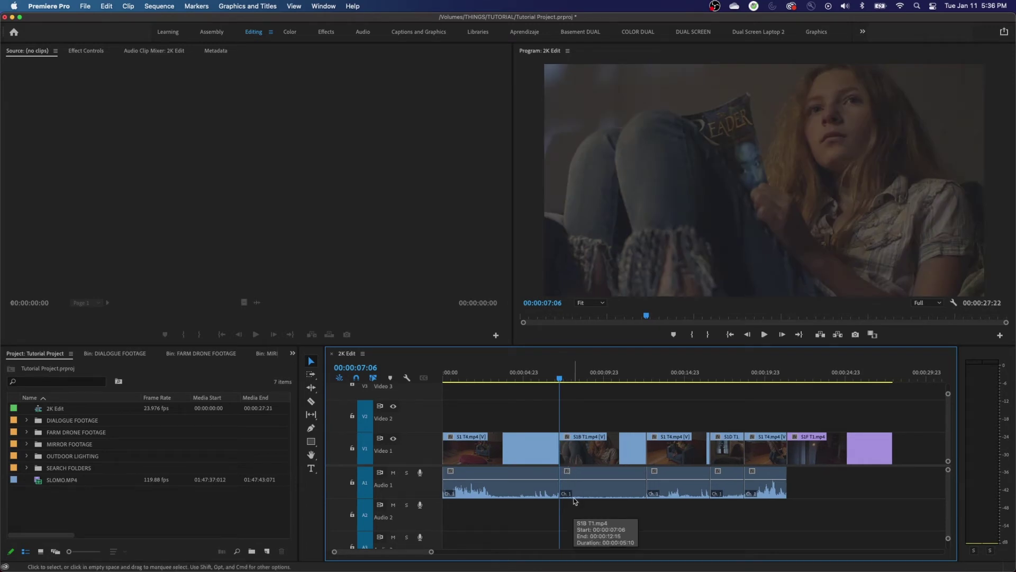
Step: Play across the shortened cut into S1B T1.mp4 and undo the split, piece deletion and gap removal
key("Left")
key("Left")
key("Left")
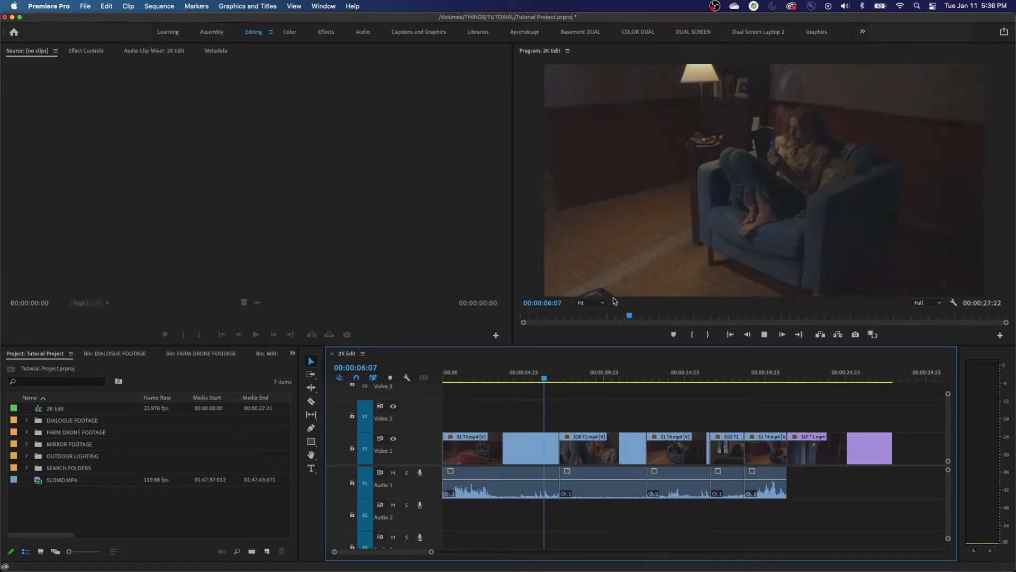
key("space")
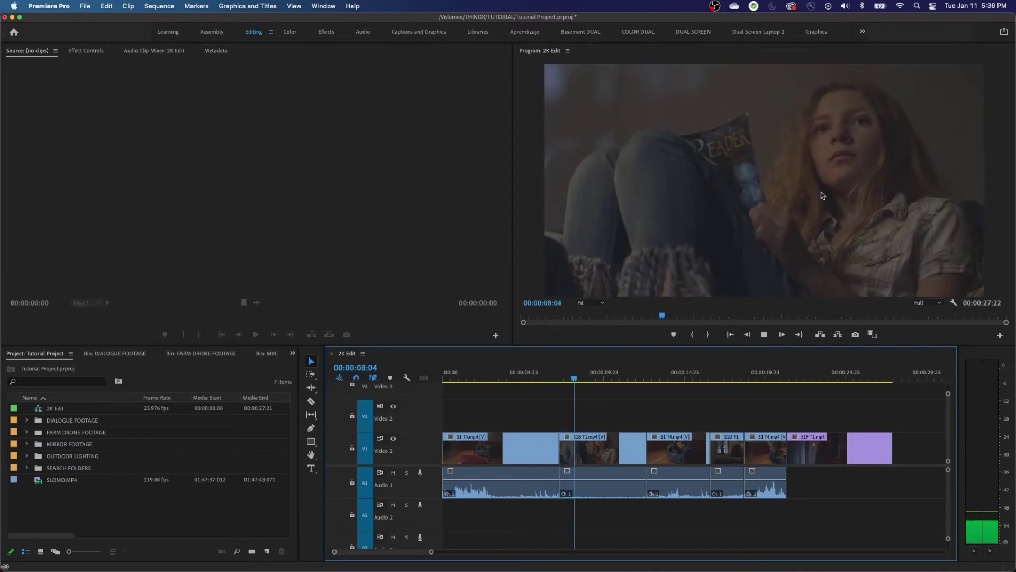
key("space")
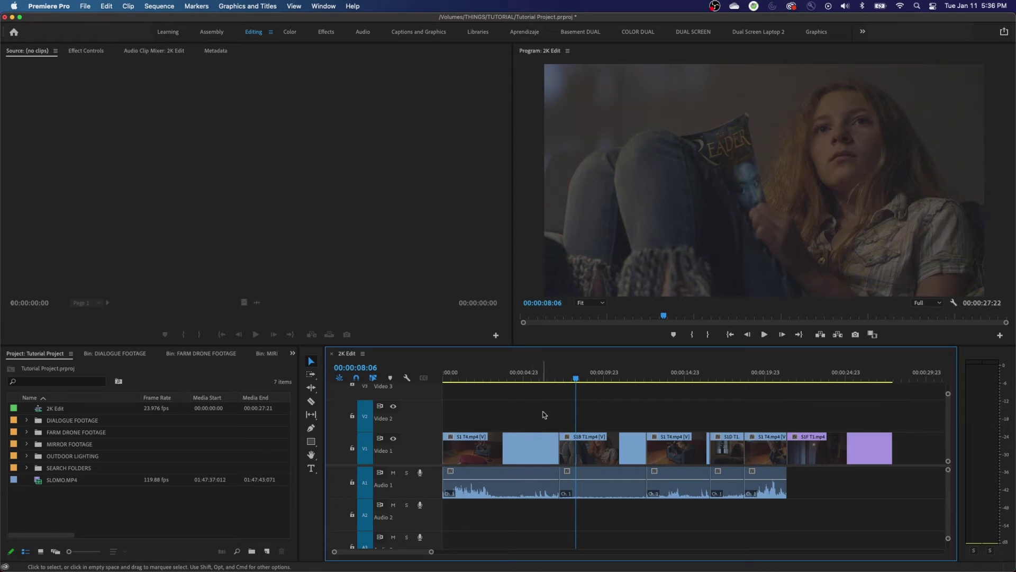
key("super+z")
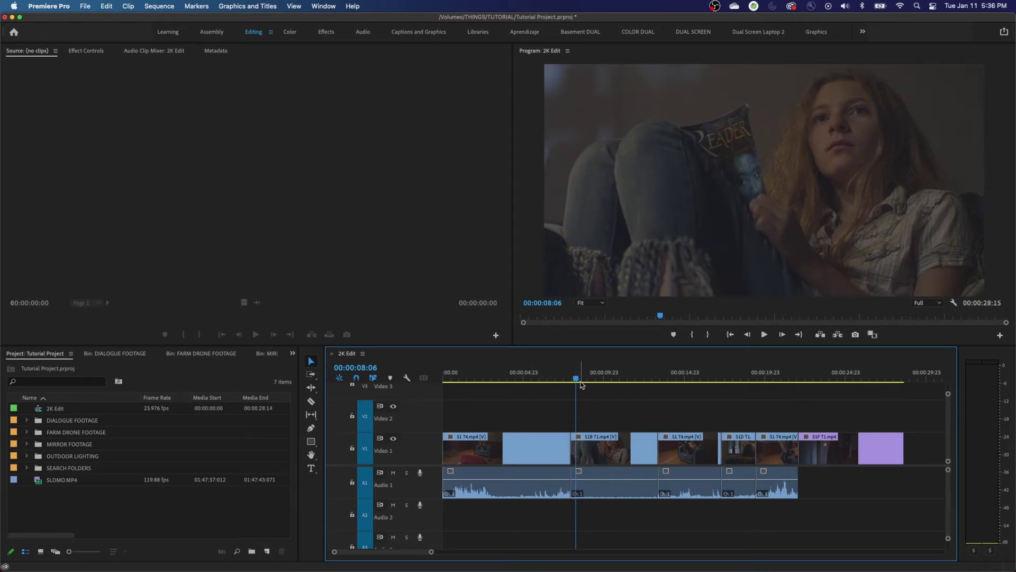
Step: Play to 00:00:07:05 and ripple trim the end of the first S1 T4.mp4 clip to the playhead
left_click_drag(580, 382, 548, 387)
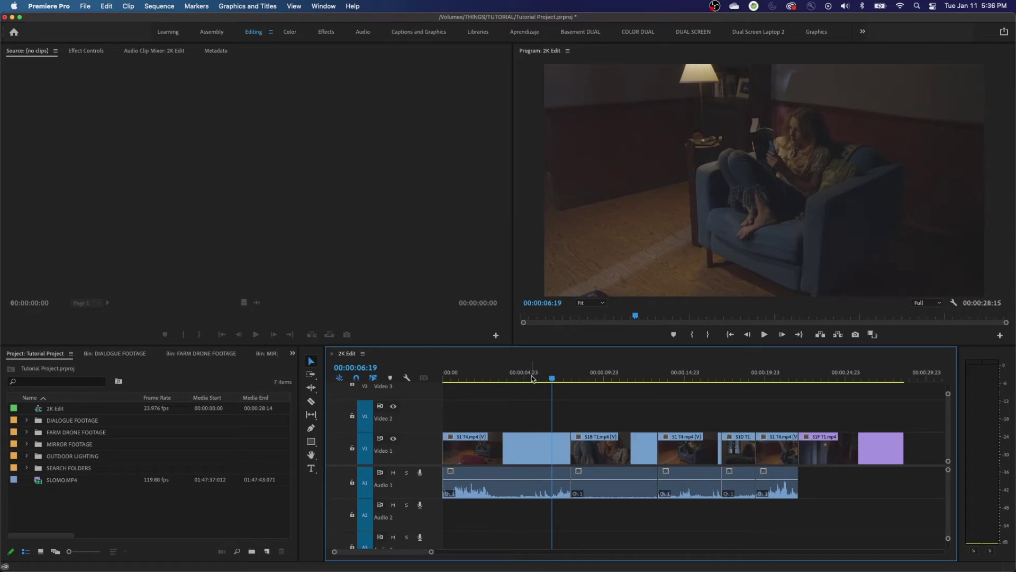
key("space")
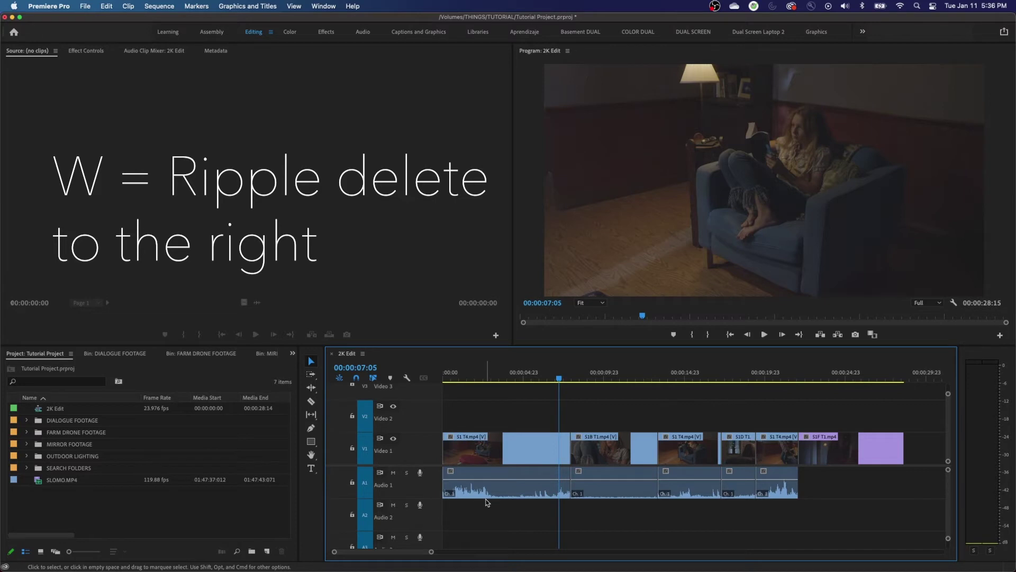
key("w")
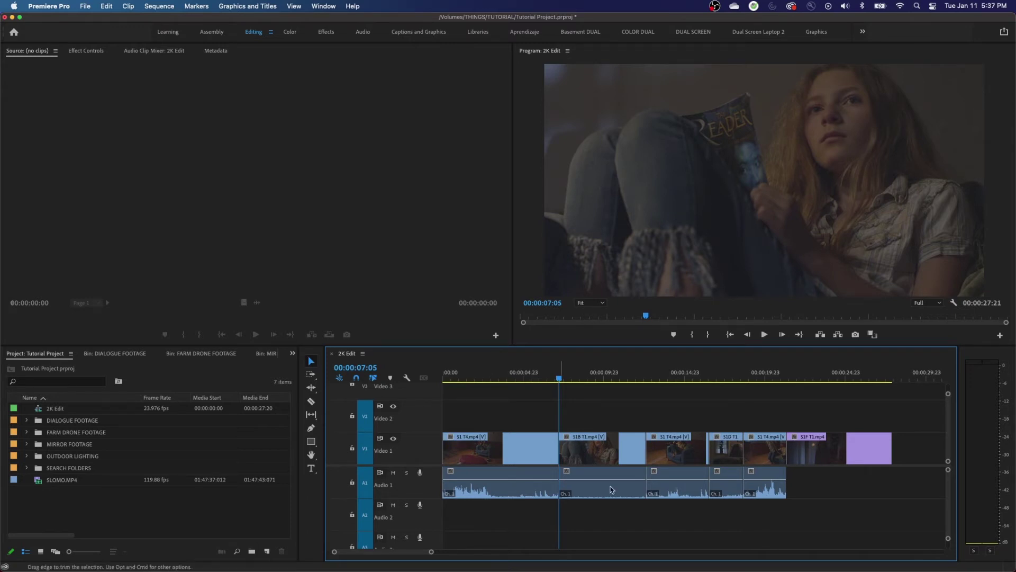
Step: Try the Track Select Forward tool on the clips after the cut, then ripple-extend the start of S1B T1.mp4 by about 21 frames
key("a")
left_click(589, 431)
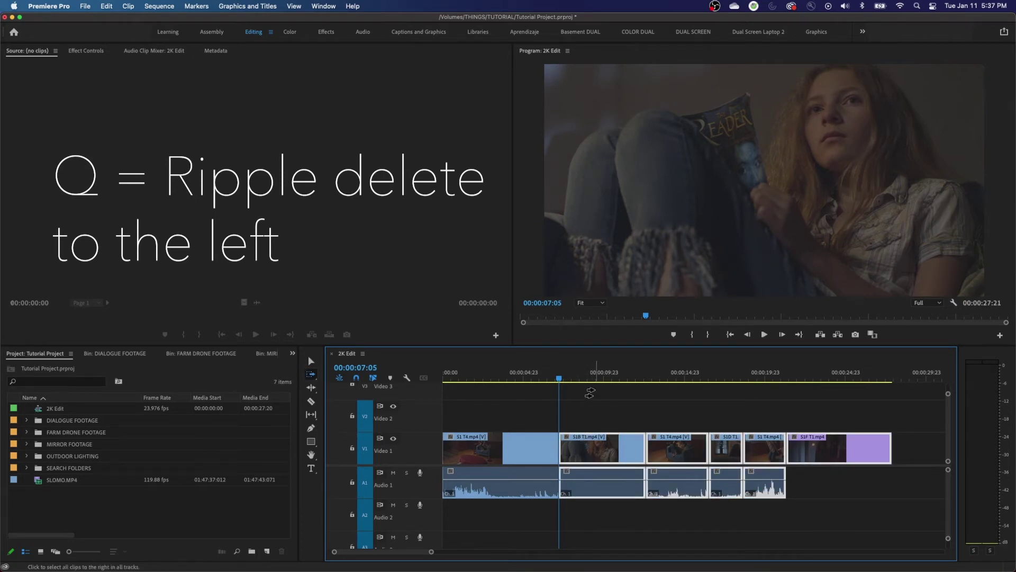
left_click(587, 410)
key("b")
left_click_drag(566, 450, 546, 449)
Step: Play the sequence from about 00:00:06:02 across the ripple-edited cut and scrub on to 00:00:09:00
key("j")
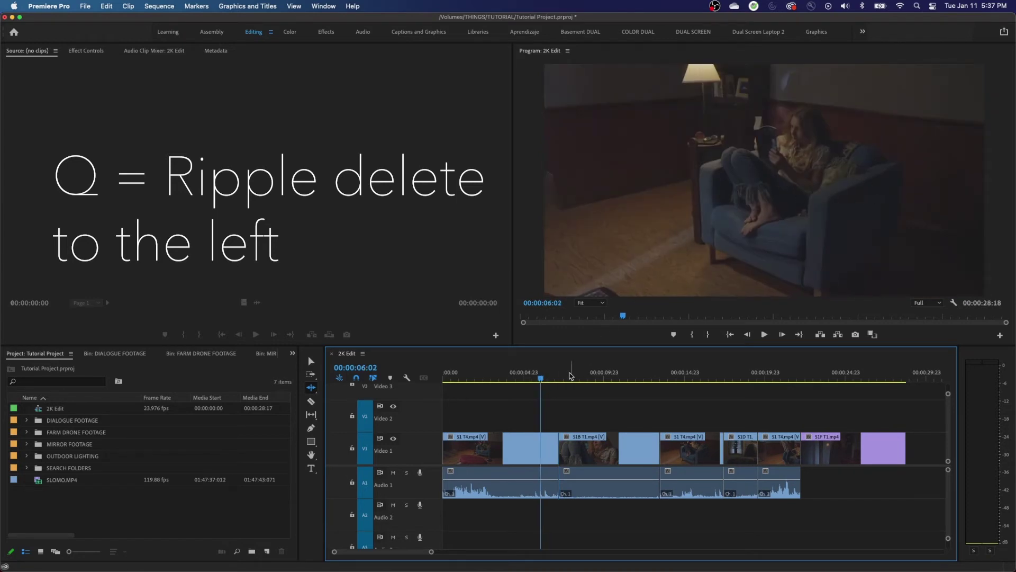
key("space")
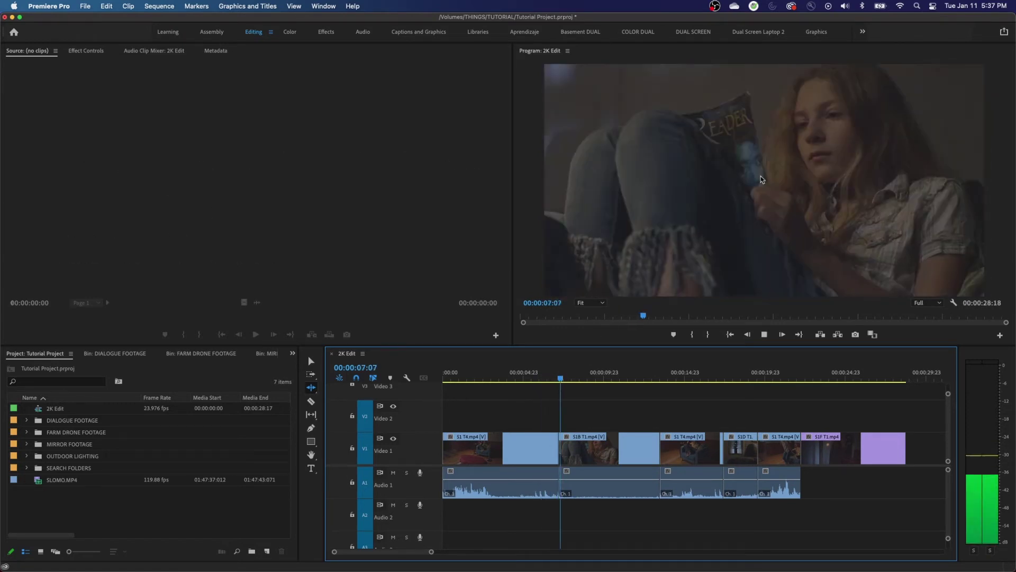
key("space")
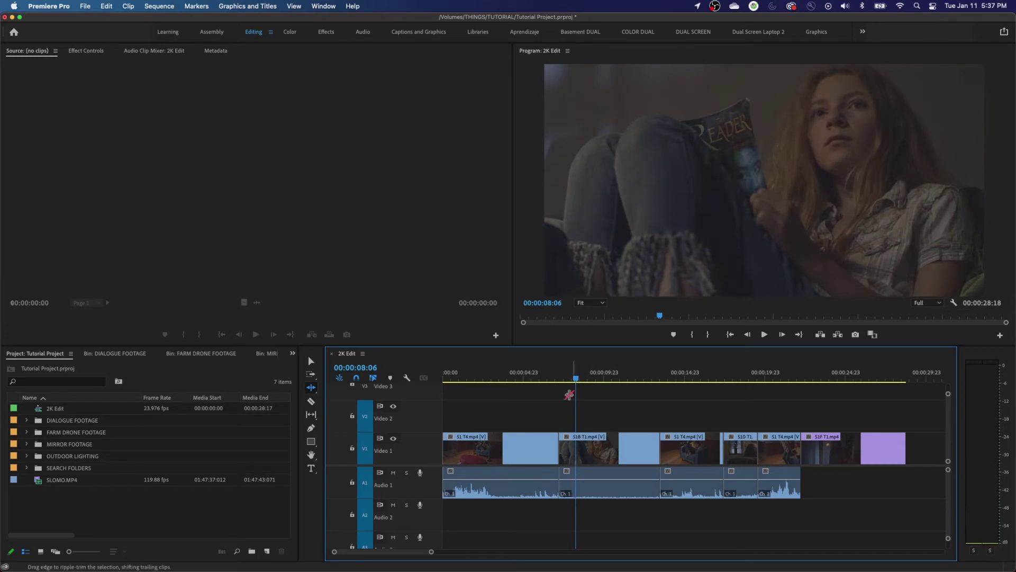
left_click_drag(575, 380, 588, 381)
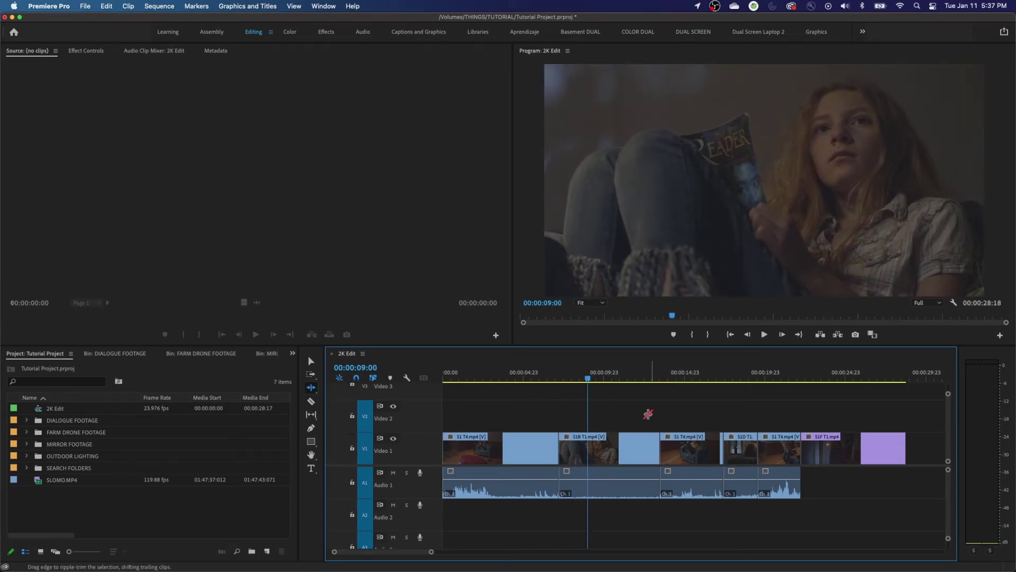
Step: Return to the Selection tool and the start of S1B T1.mp4, and step through the frames around that cut
key("v")
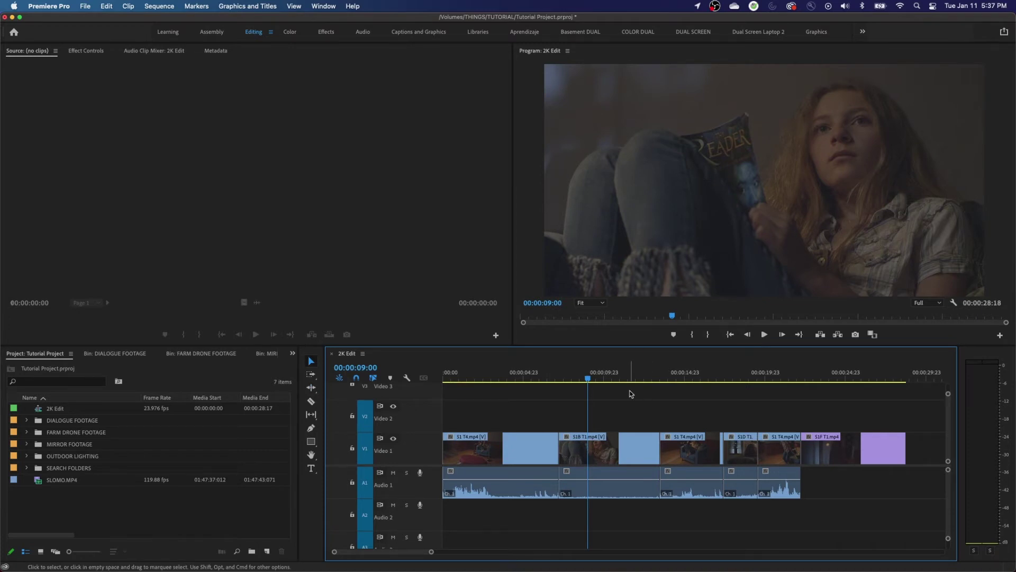
key("Up")
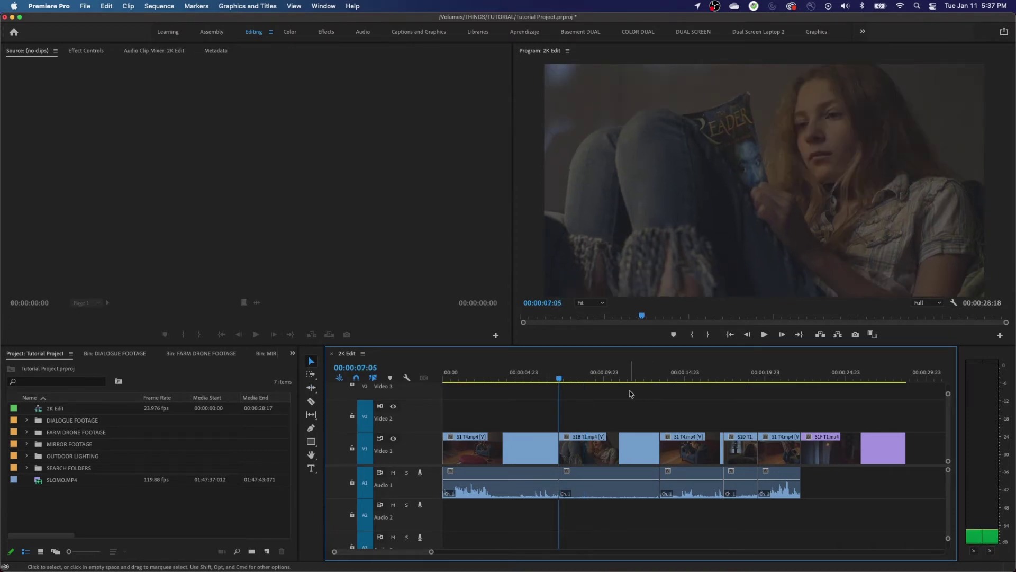
key("Left")
key("Right")
key("Right")
key("Right")
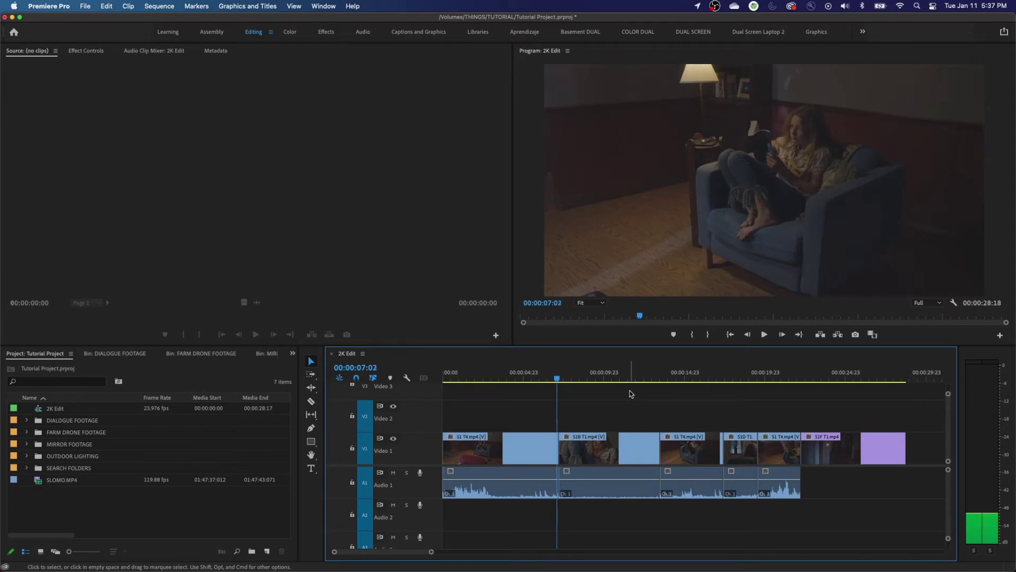
Step: Step forward frame by frame to 00:00:07:19 and ripple trim the start of S1B T1.mp4 to the playhead
key("Right")
key("Right")
key("Right")
key("Right")
key("Right")
key("Right")
key("Right")
key("Right")
key("Right")
key("Right")
key("Right")
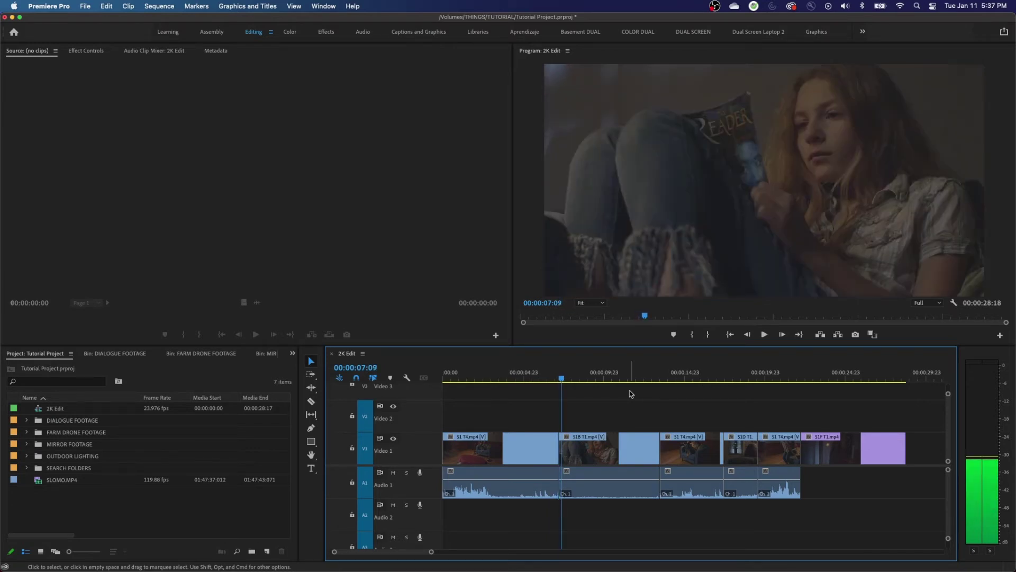
key("Right")
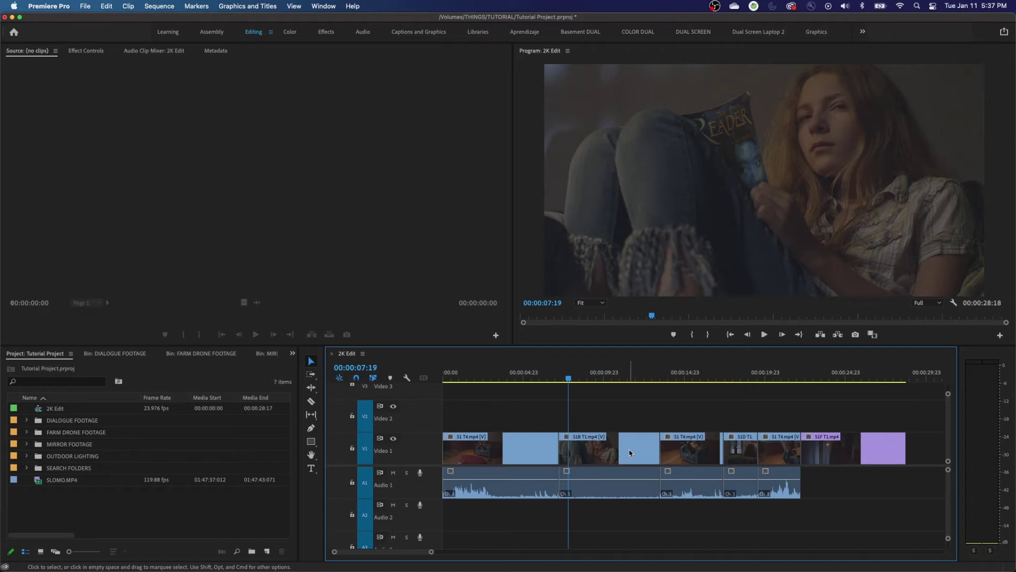
key("q")
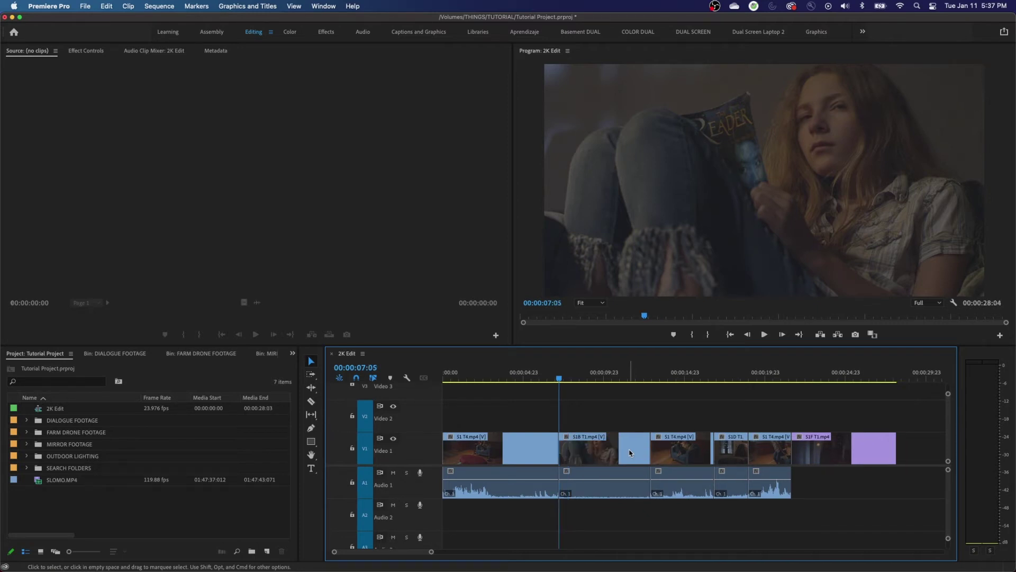
Step: Shift all clips after the first S1 T4.mp4 clip to 00:00:11:11 and extend that clip's end about 2.5 seconds into the gap
left_click_drag(614, 376, 628, 376)
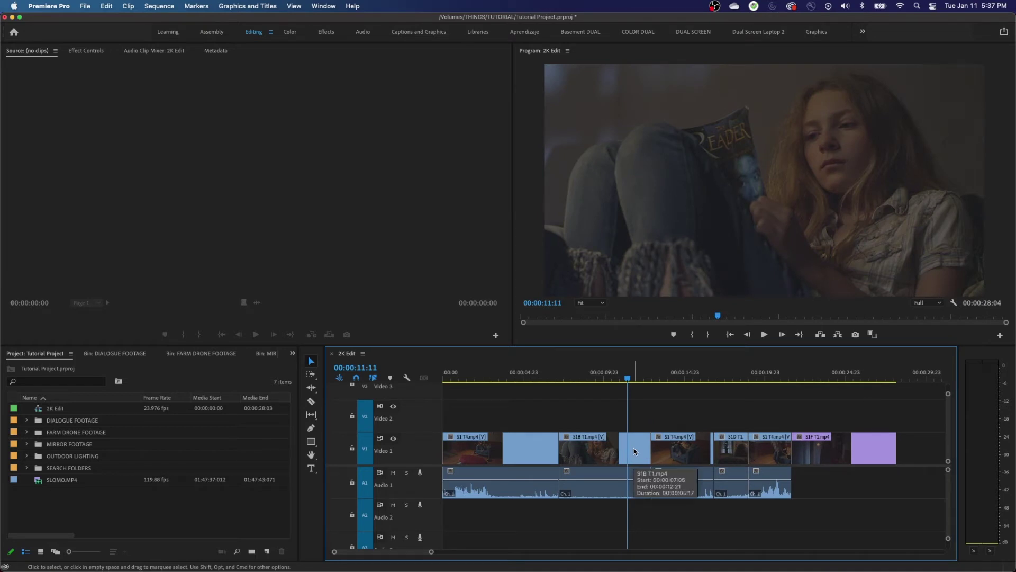
left_click_drag(602, 392, 854, 506)
left_click_drag(600, 451, 669, 451)
left_click(577, 426)
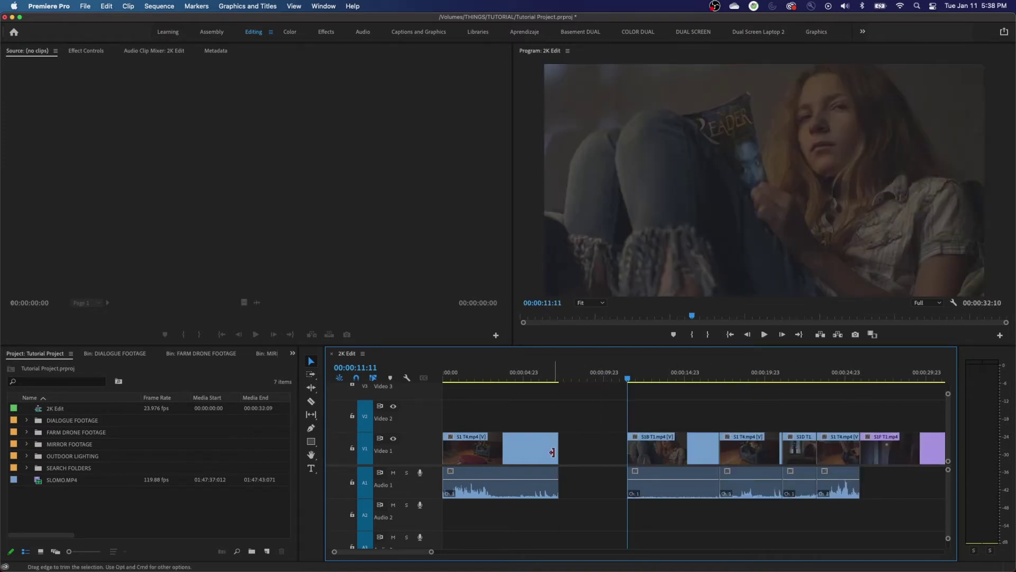
left_click_drag(559, 482, 599, 483)
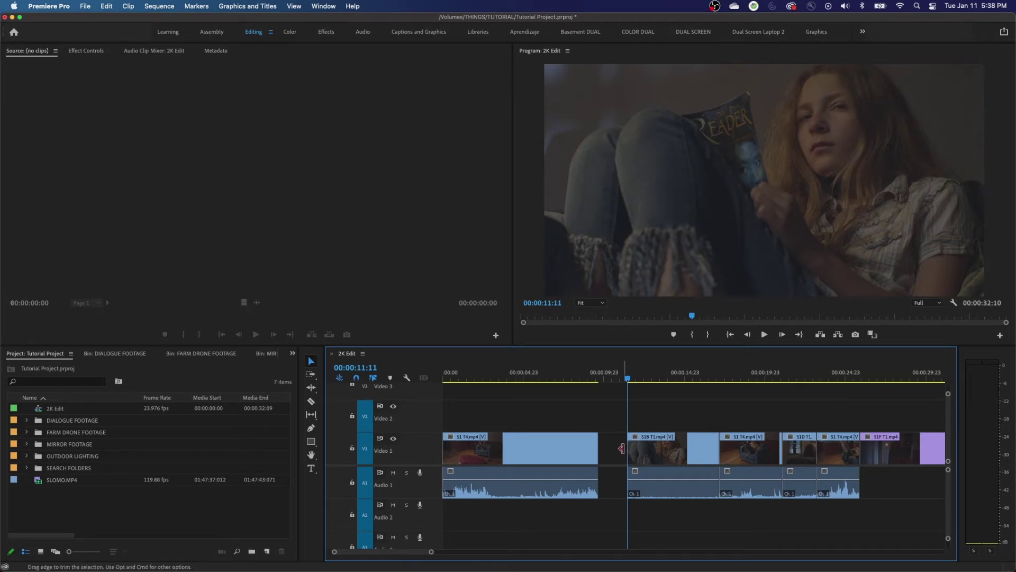
mouse_move(628, 450)
left_mouse_down()
mouse_move(670, 450)
mouse_move(615, 451)
mouse_move(661, 453)
mouse_move(630, 452)
left_mouse_up()
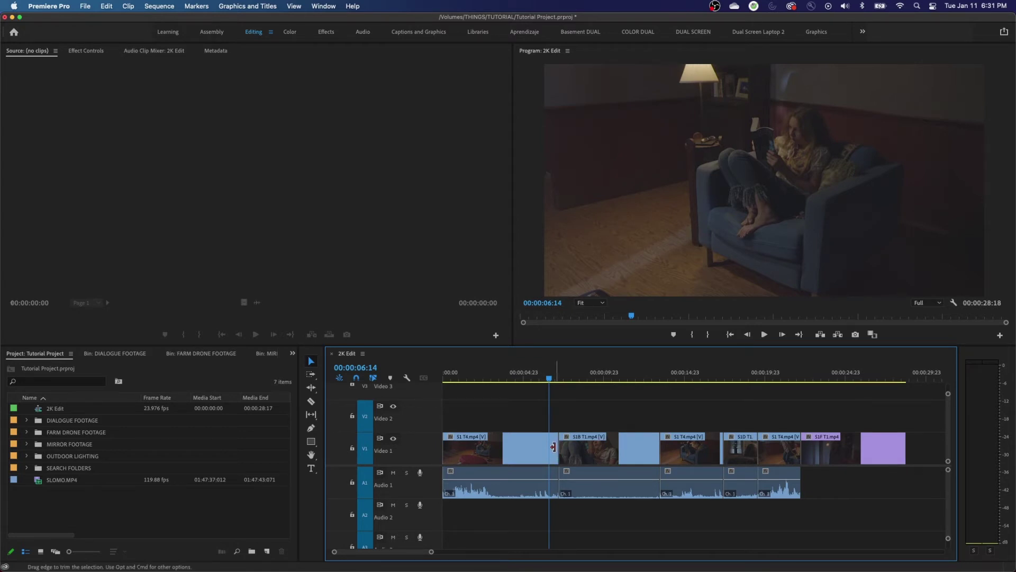
Step: Try shortening the end of the first S1 T4.mp4 clip by about 39 frames and ripple-deleting the gap, and undo both edits
left_click_drag(555, 447, 532, 450)
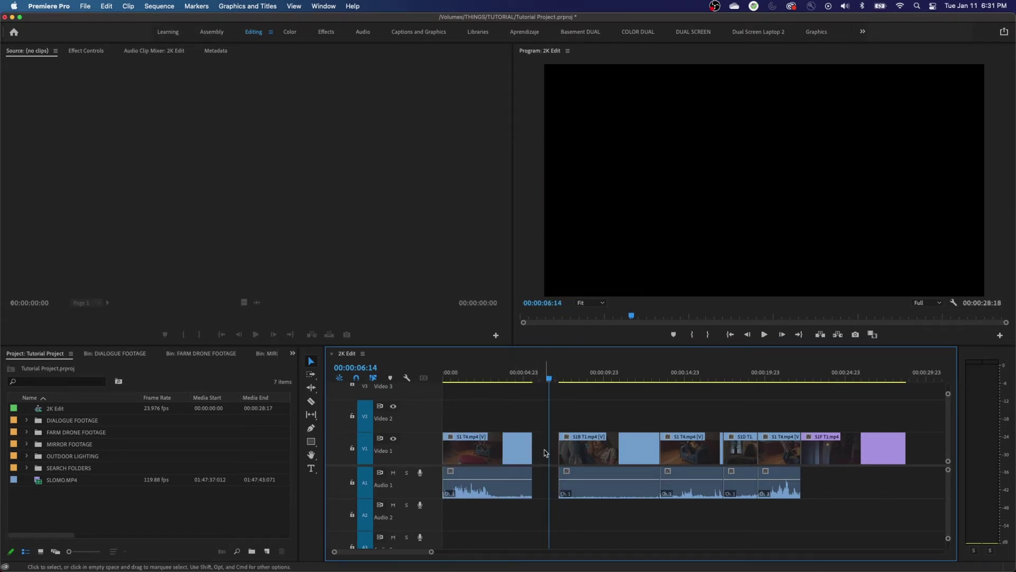
left_click(547, 463)
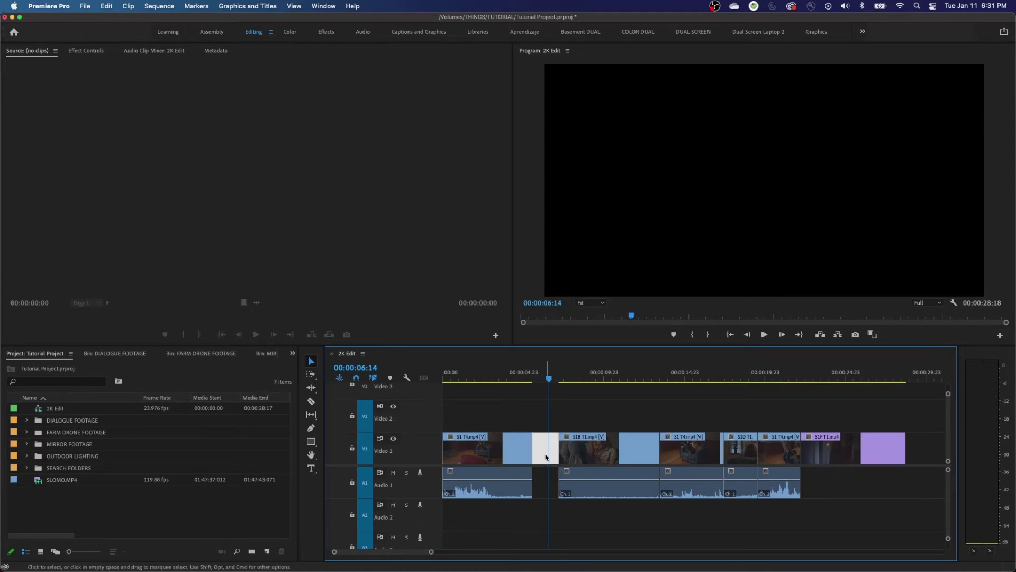
key("Delete")
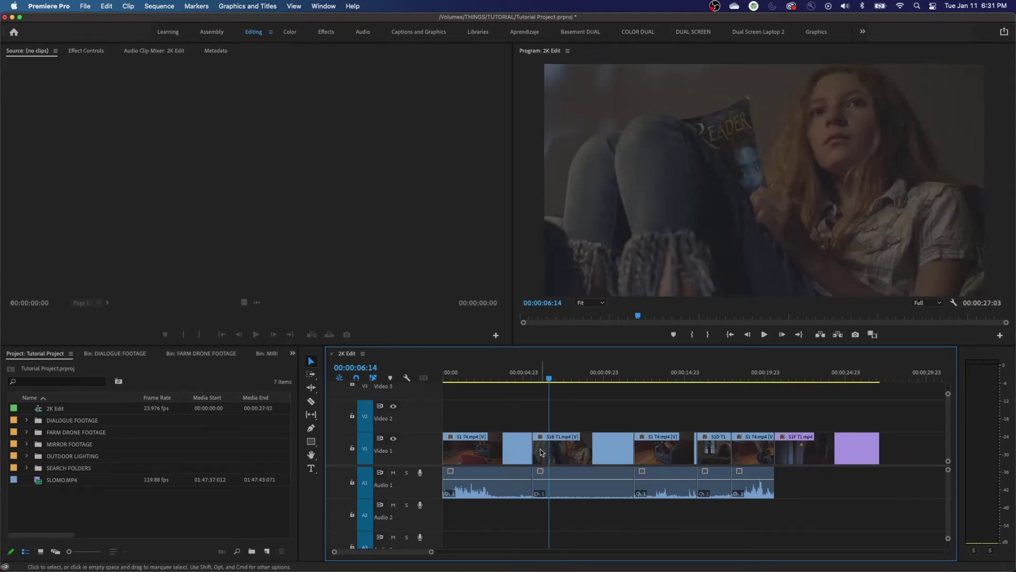
key("super+z")
key("super+z")
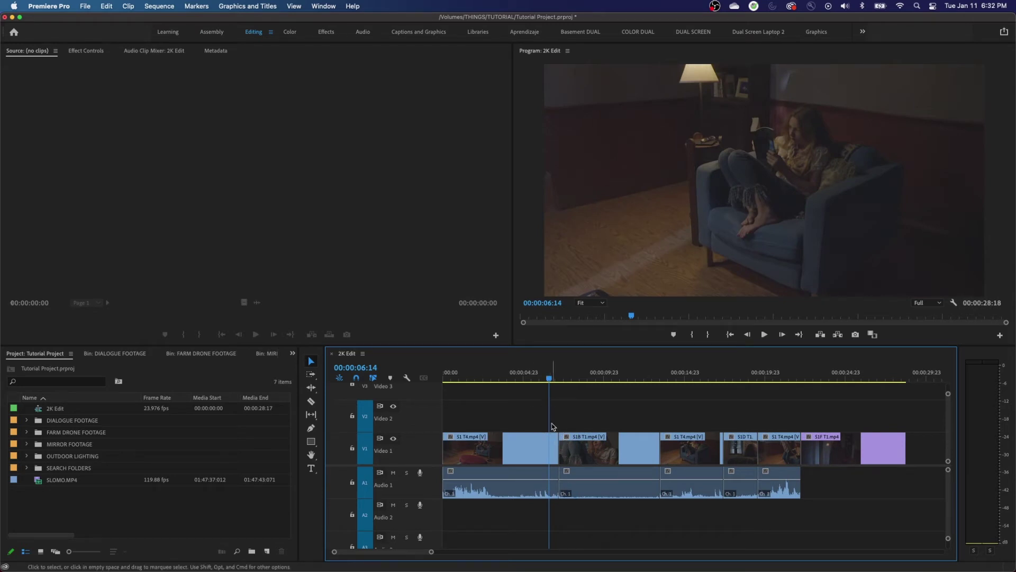
Step: Move the playhead to 00:00:06:10, shortly before the end of the first S1 T4.mp4 clip
left_click_drag(549, 378, 546, 378)
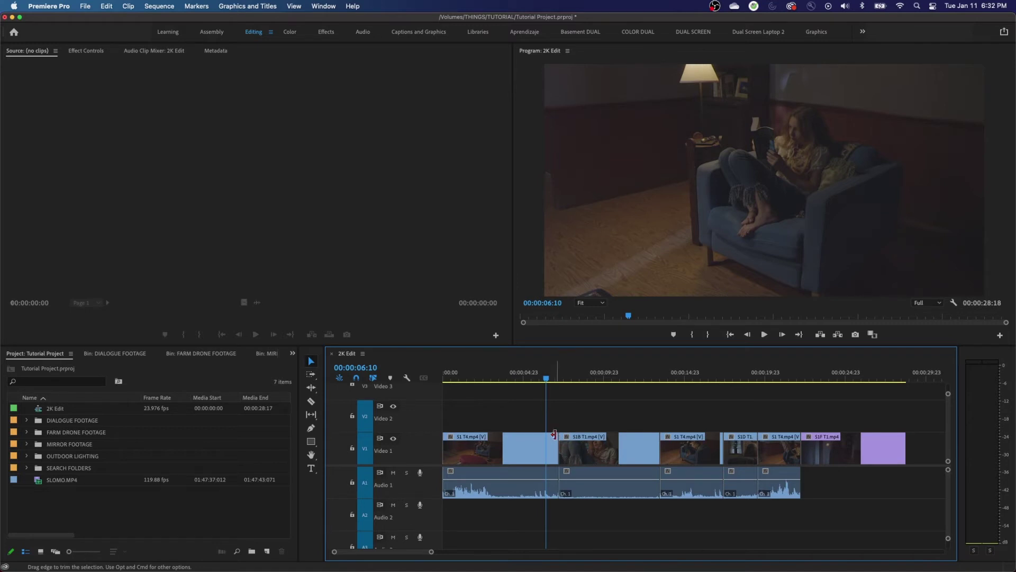
Step: Try ripple-trimming the end of the first S1 T4.mp4 clip outward by about 1 second 13 frames and back
left_click(523, 380)
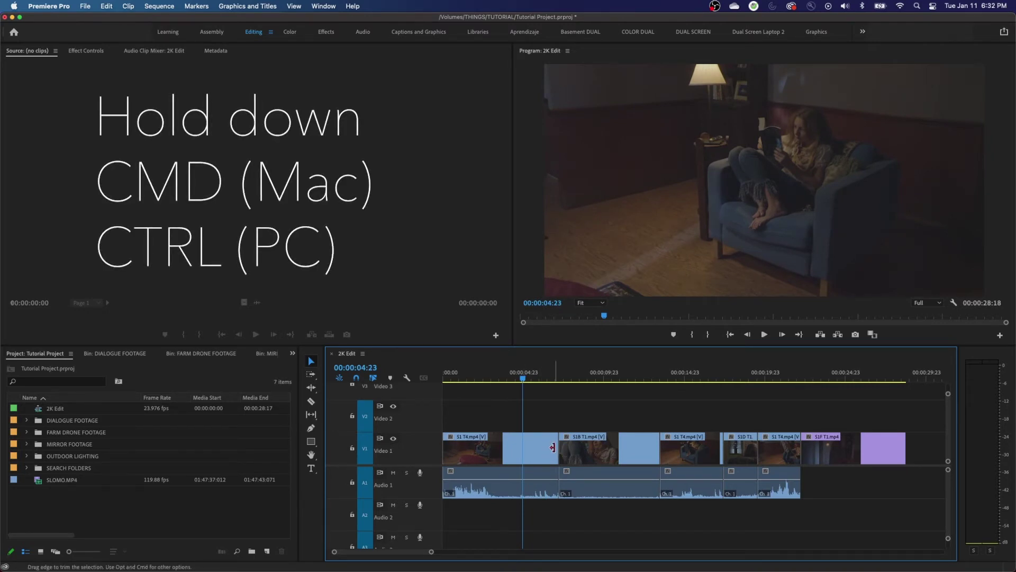
key("super")
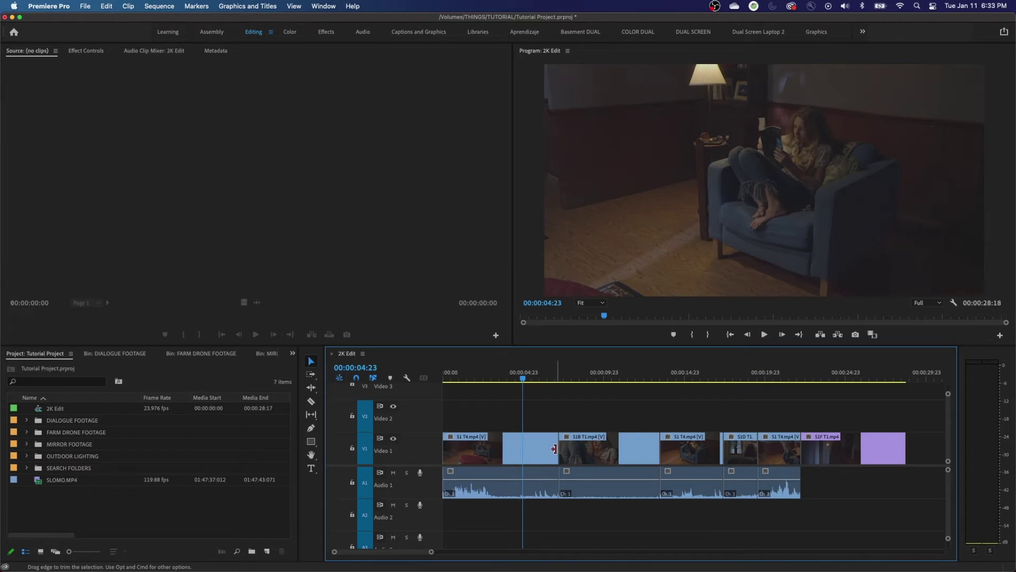
key("super")
left_click_drag(555, 450, 580, 460)
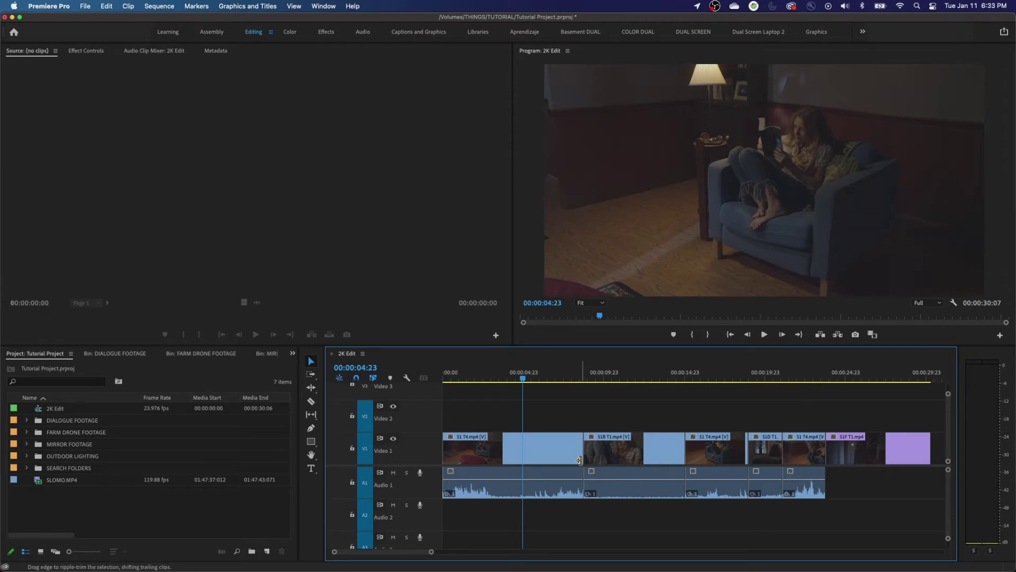
left_click_drag(580, 461, 559, 460)
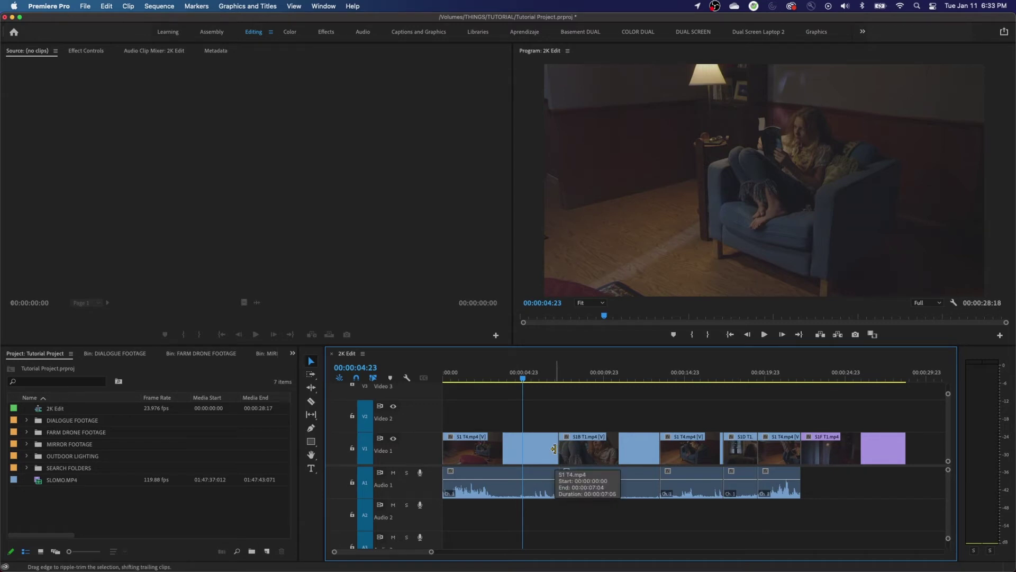
left_click(554, 449)
mouse_move(552, 449)
left_mouse_down()
mouse_move(517, 454)
mouse_move(553, 456)
left_mouse_up()
Step: Try ripple-trimming the end of the first S1 T4.mp4 clip back to 00:00:05:05 and undo the trim
left_click_drag(522, 378, 527, 388)
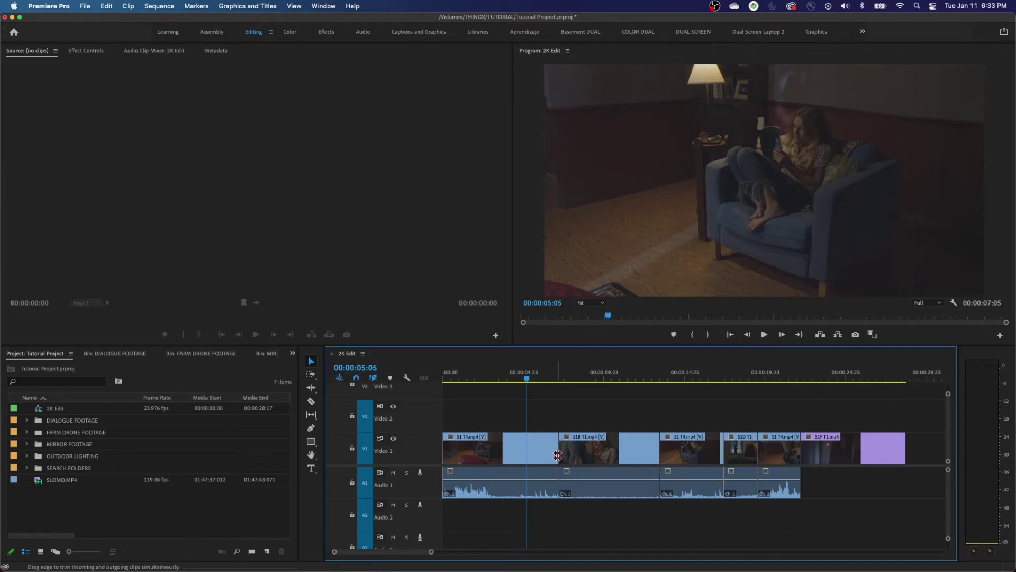
left_click_drag(553, 446, 524, 447)
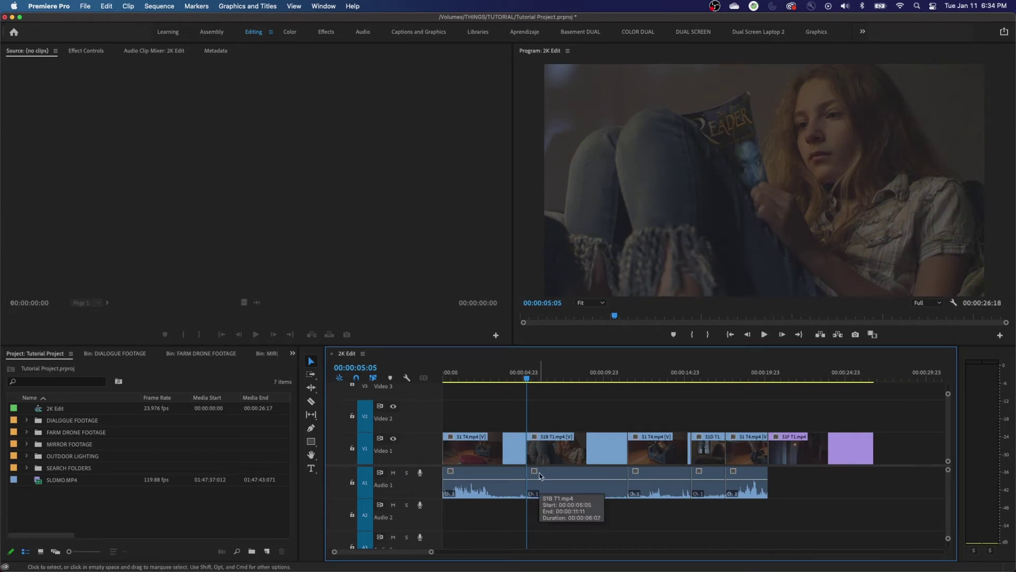
key("super+z")
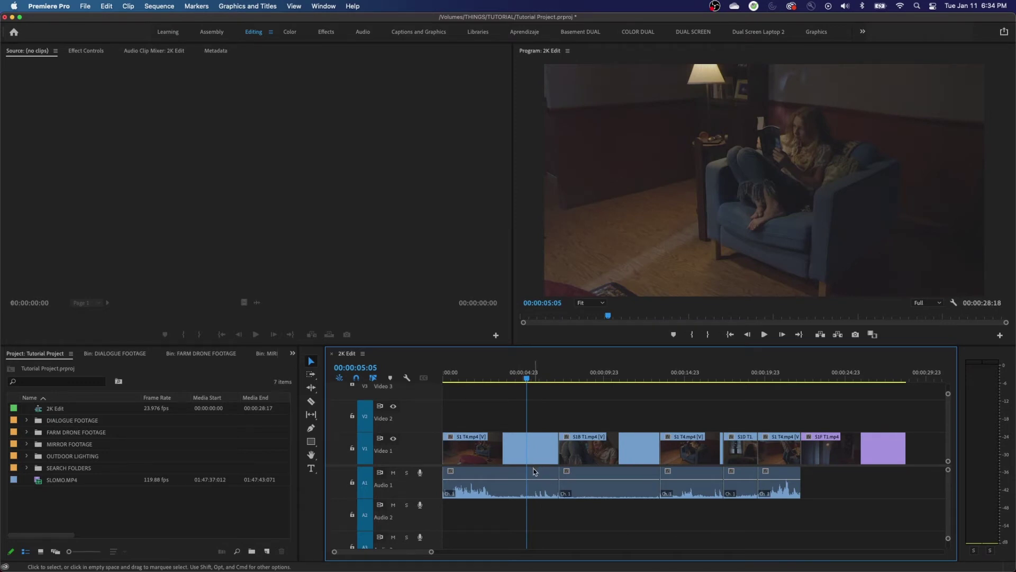
Step: Play the cut from the first S1 T4.mp4 clip into S1B T1.mp4, starting just before the cut
left_click(541, 374)
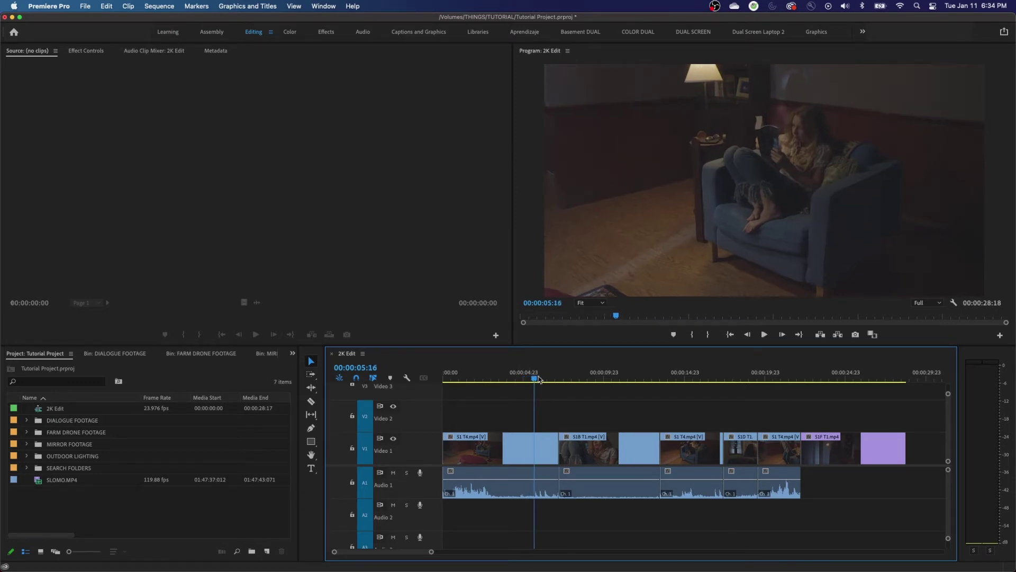
key("space")
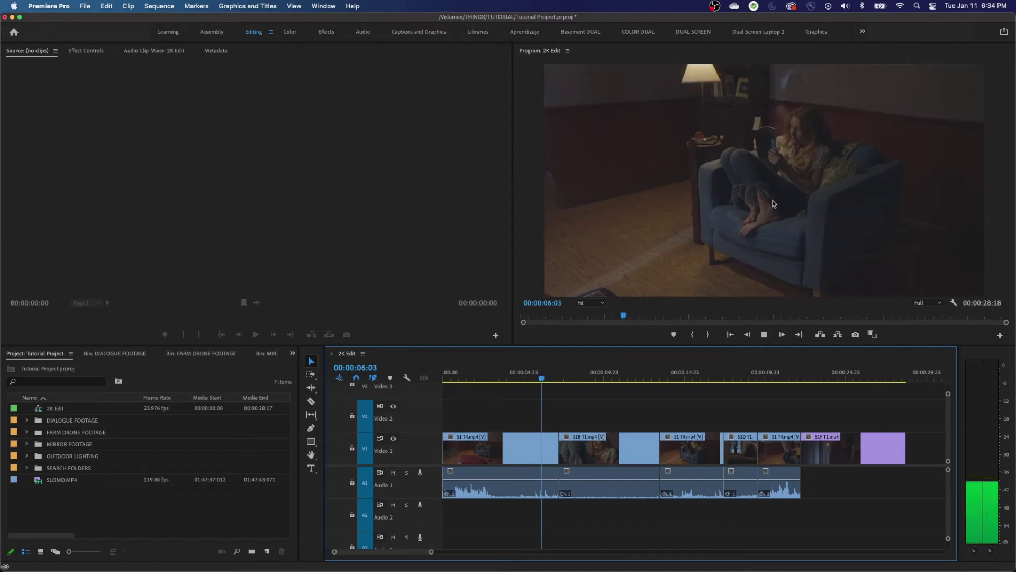
key("space")
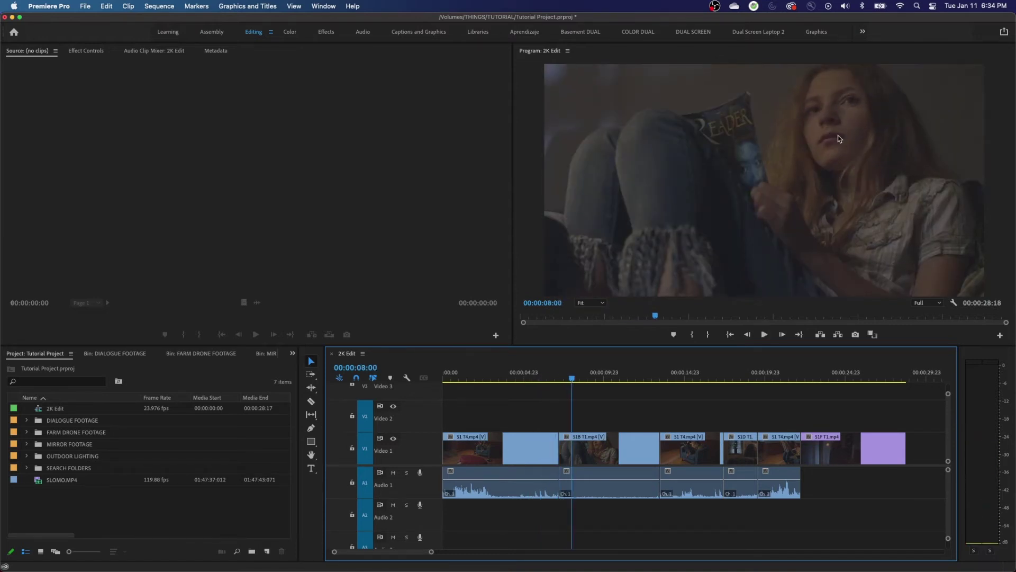
left_click_drag(572, 377, 553, 379)
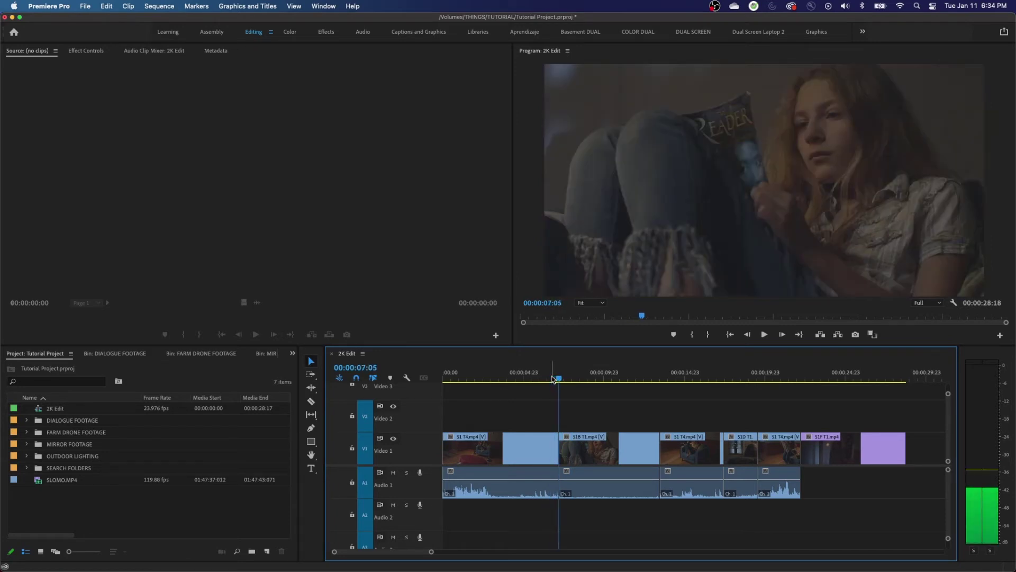
Step: Ripple-trim 16 frames off the start of the S1B T1.mp4 clip
key("Left")
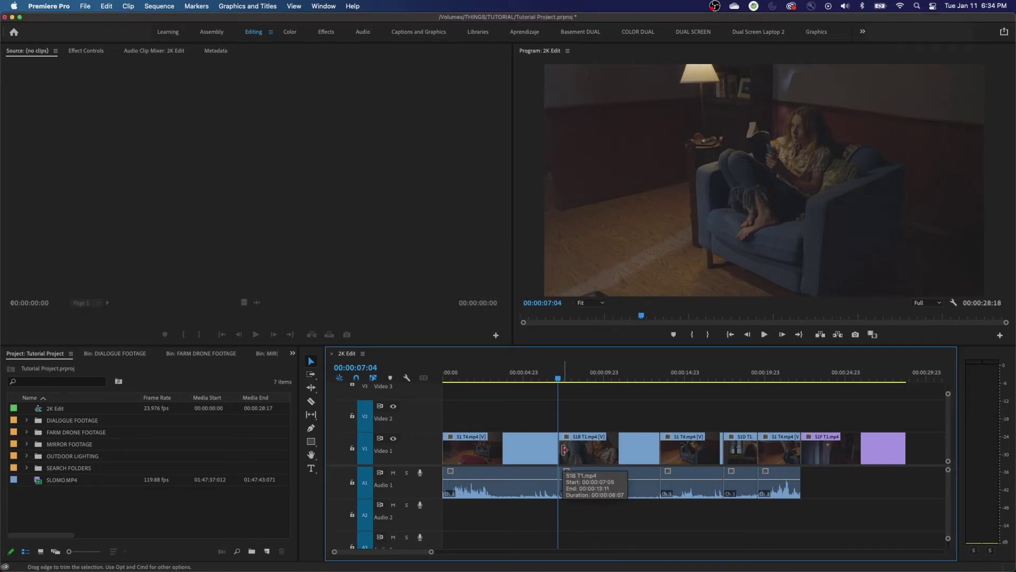
left_click_drag(564, 450, 575, 455)
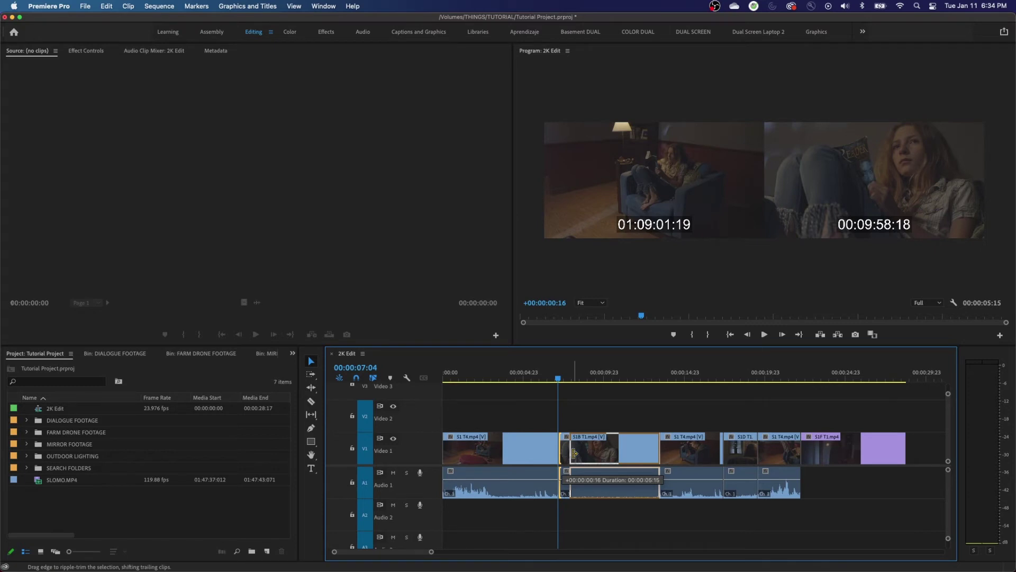
left_click_drag(574, 453, 574, 453)
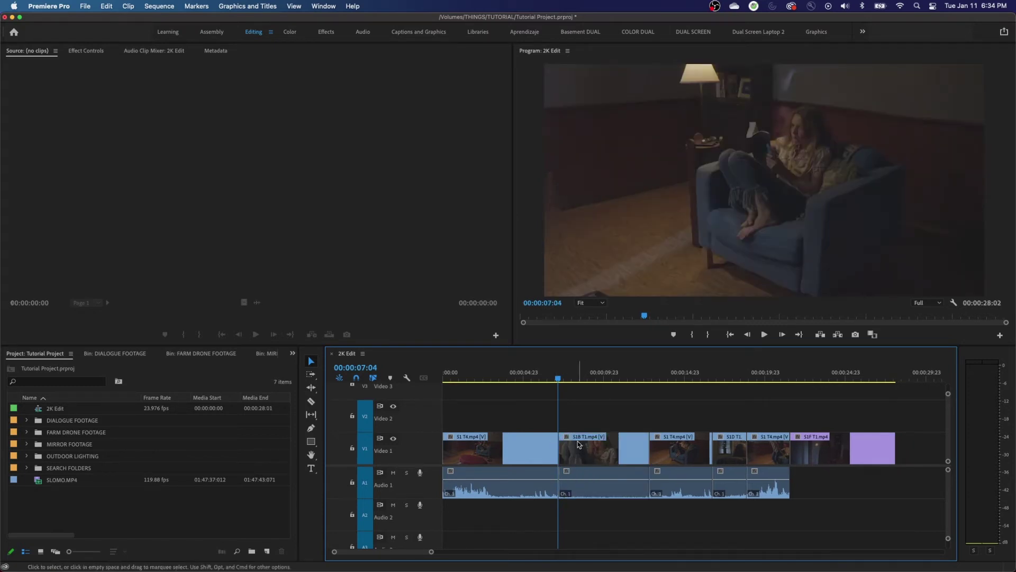
Step: Play back the trimmed cut into S1B T1.mp4, replaying it from about 00:00:06:00 in a maximized Program monitor
key("space")
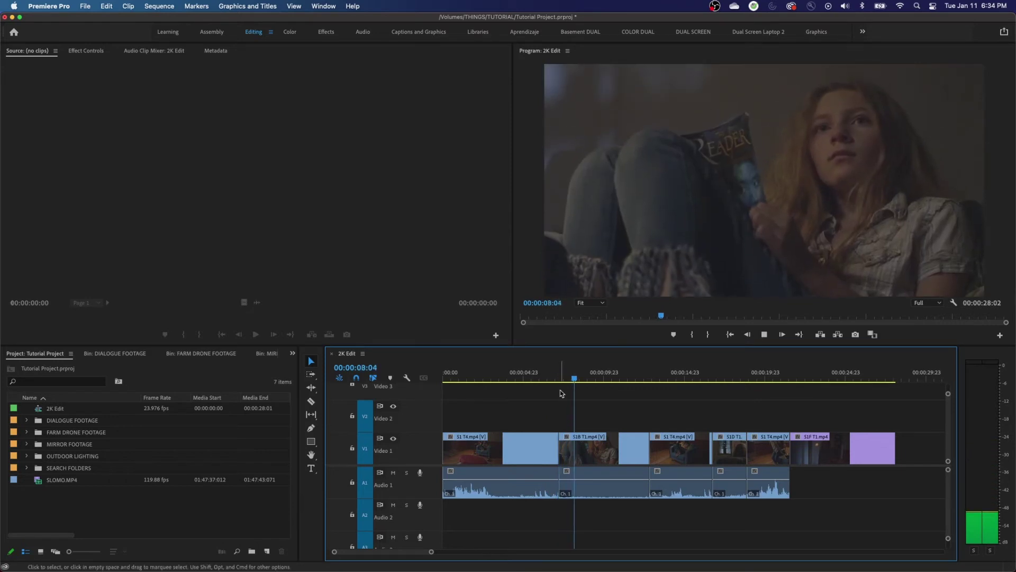
key("space")
left_click(539, 372)
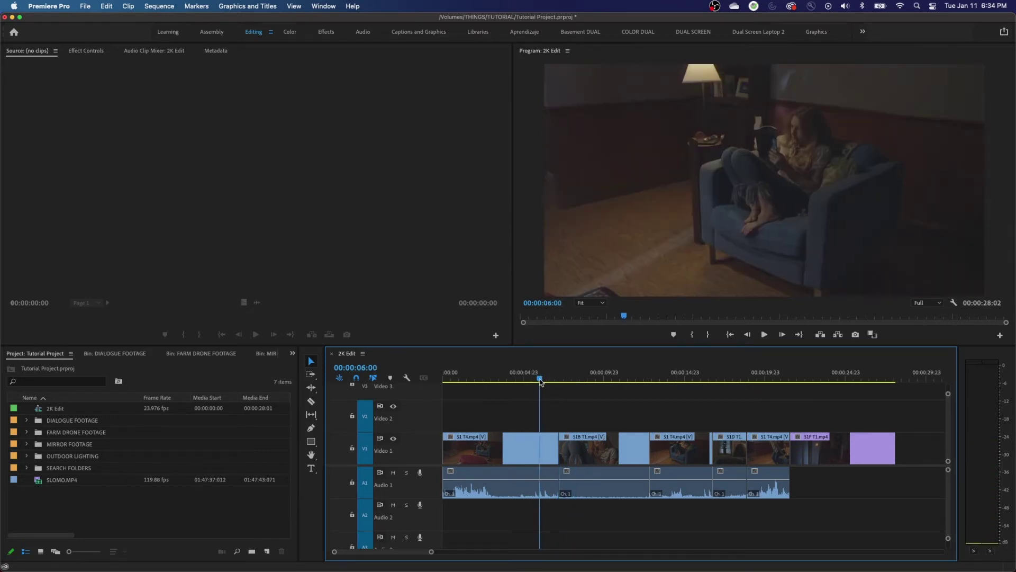
key("grave")
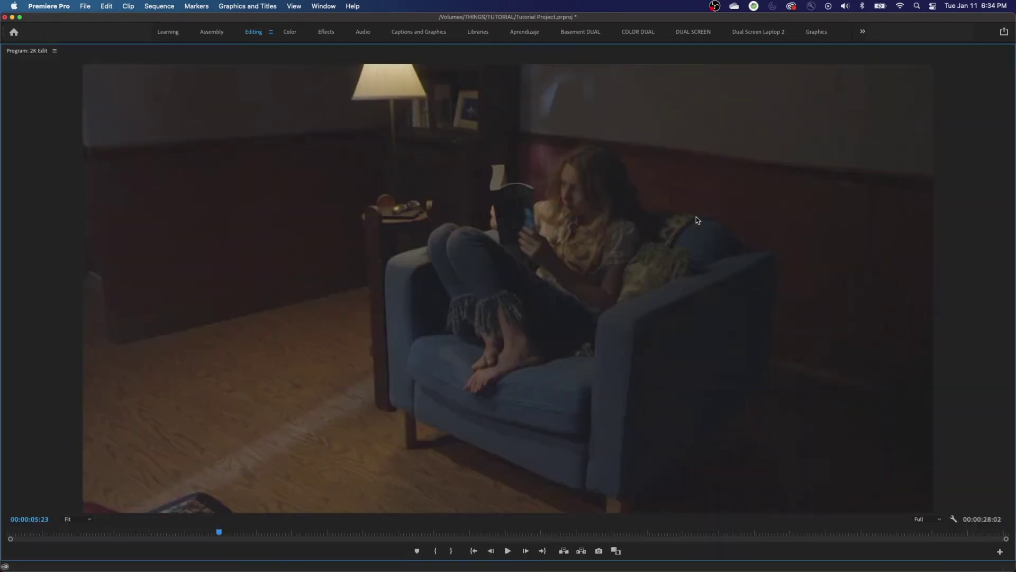
key("space")
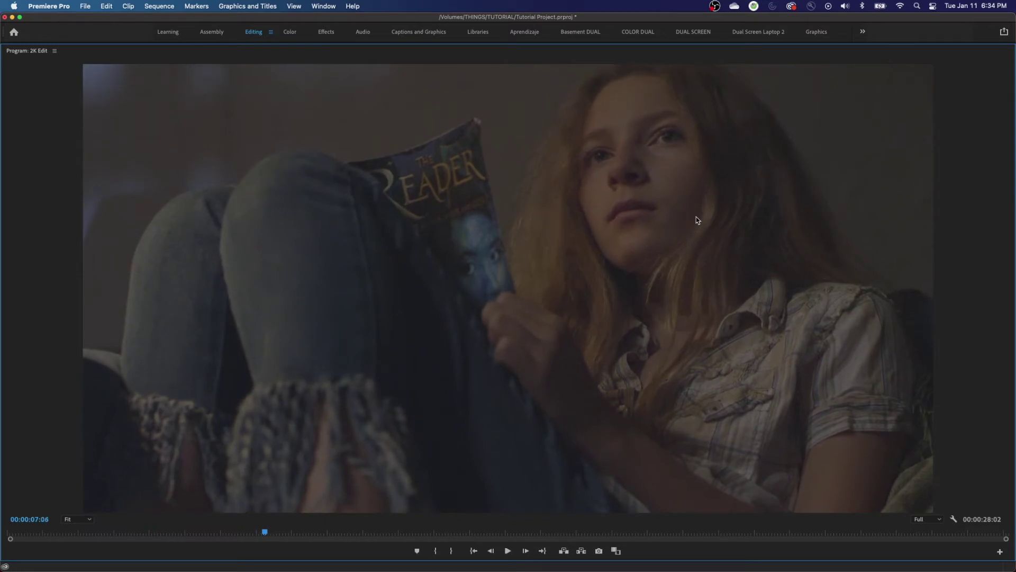
key("Up")
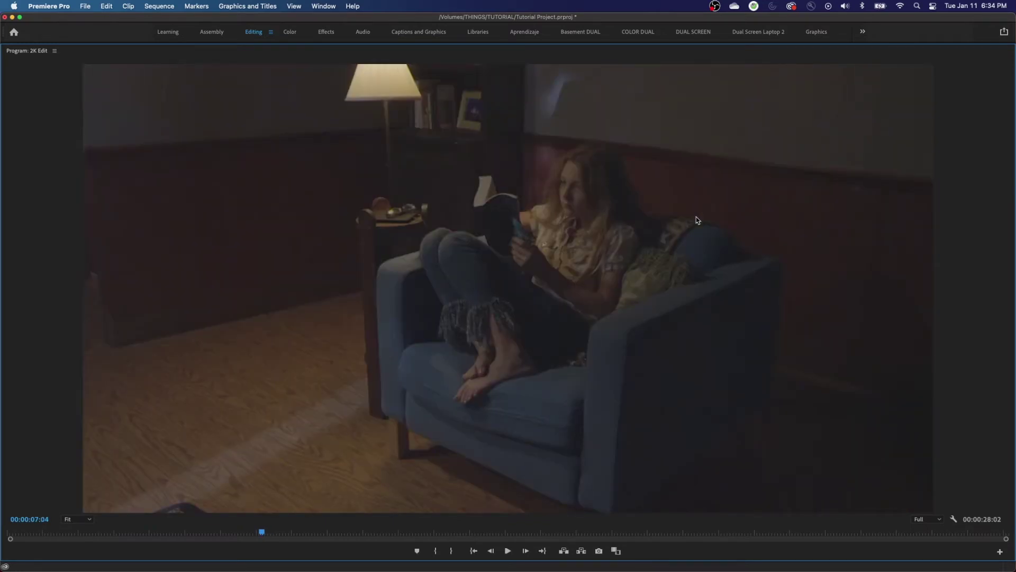
Step: Restore the Program monitor, and maximize and restore the Project panel and Program monitor in turn, ending in the normal layout
key("grave")
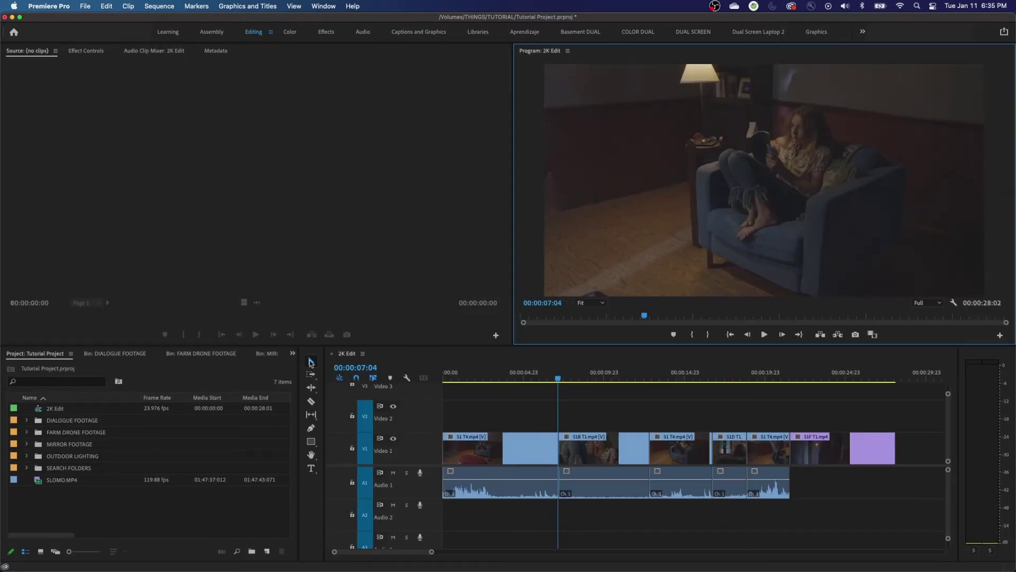
key("grave")
key("grave")
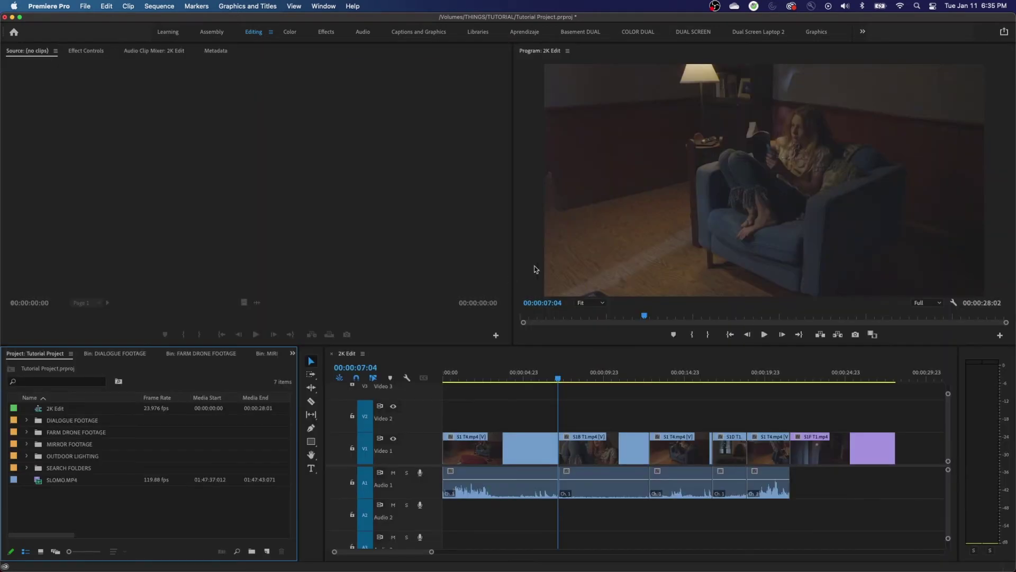
key("grave")
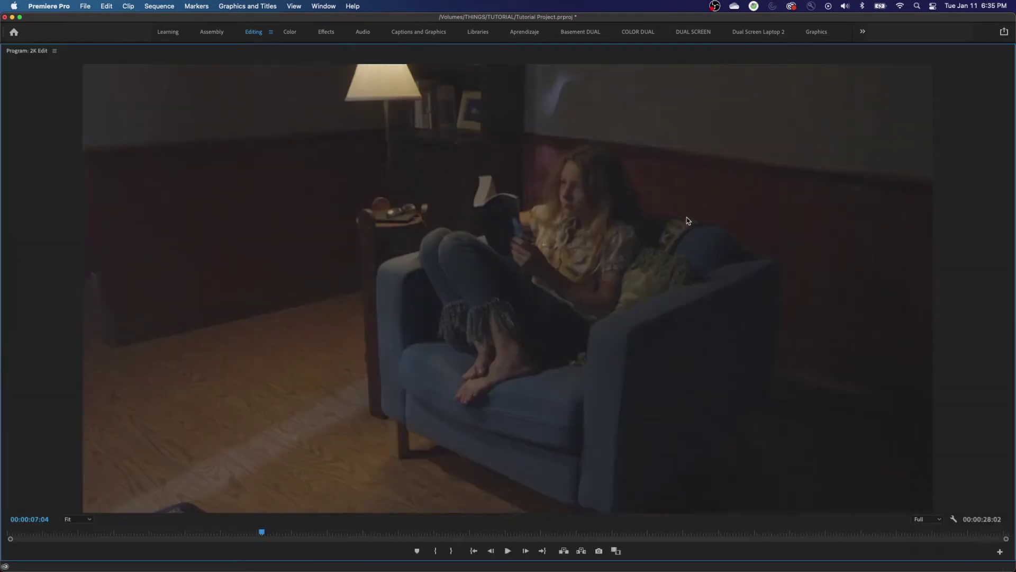
key("grave")
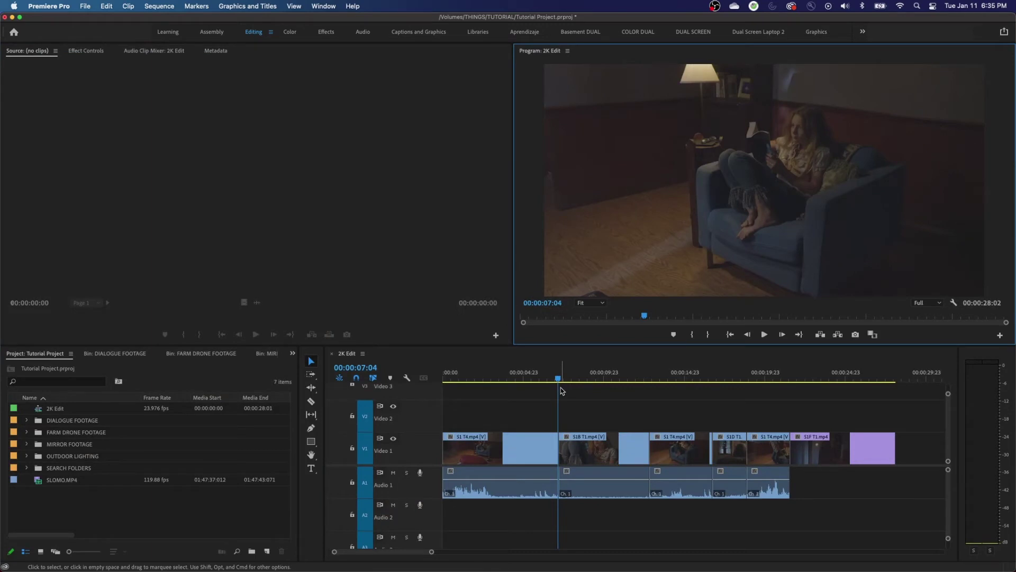
Step: Turn off timeline snapping and ripple-trim the start of the S1B T1.mp4 clip outward by two frames
key("super")
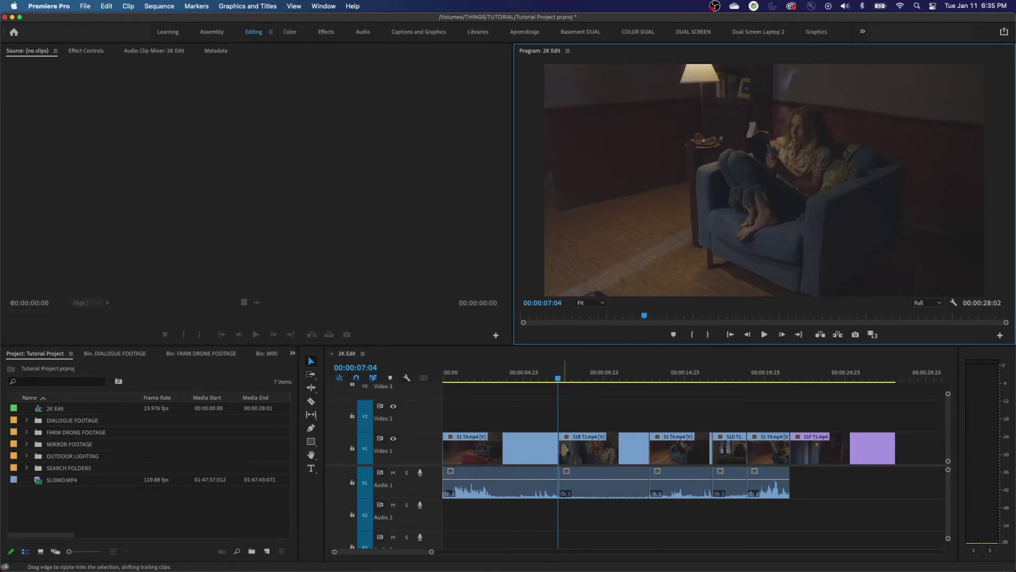
left_click_drag(563, 450, 565, 451)
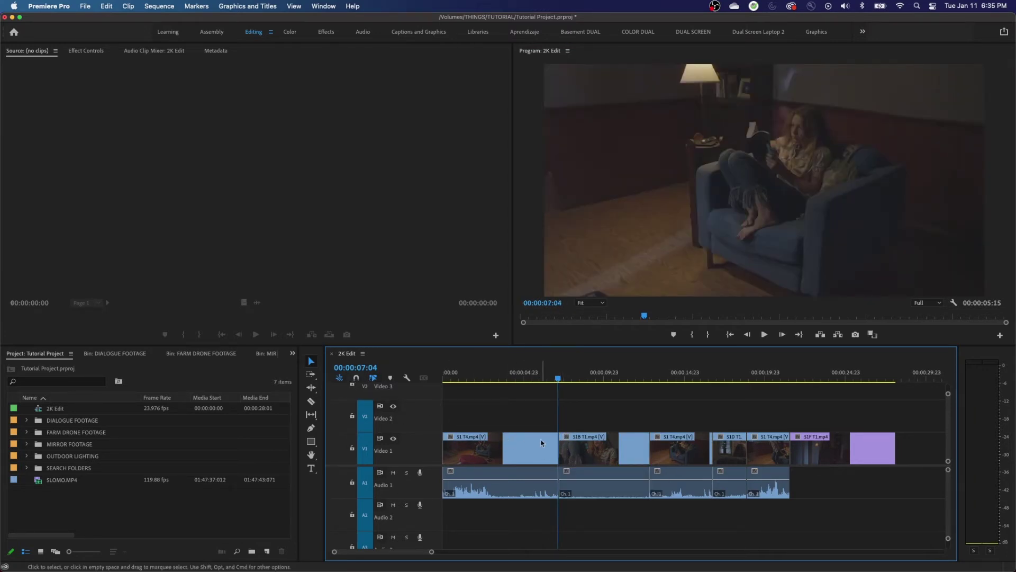
mouse_move(564, 449)
left_mouse_down()
mouse_move(553, 450)
mouse_move(562, 450)
left_mouse_up()
Step: Play the adjusted cut from about 00:00:06:04 and scrub back toward the start of the S1B T1.mp4 clip
key("j")
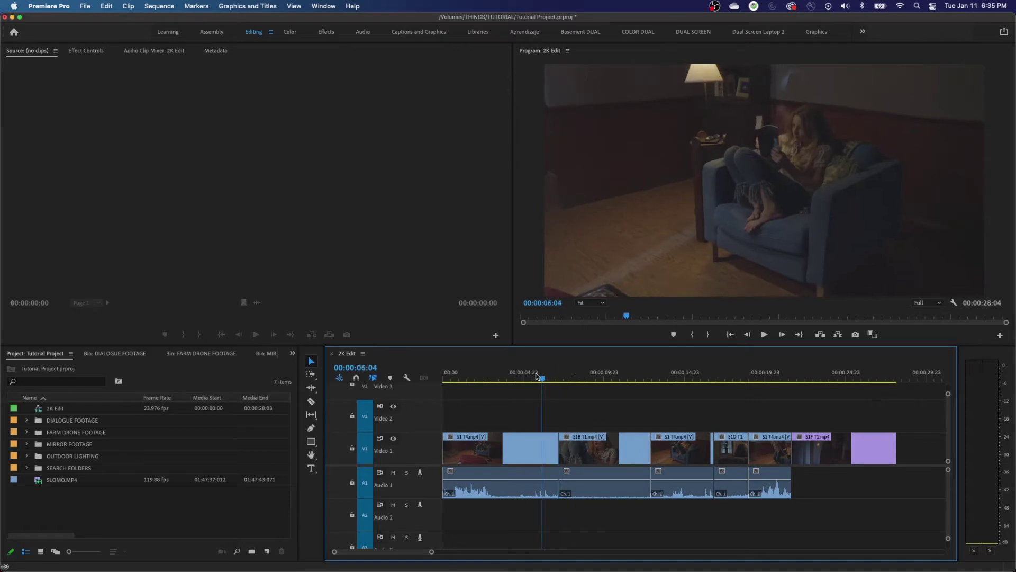
key("space")
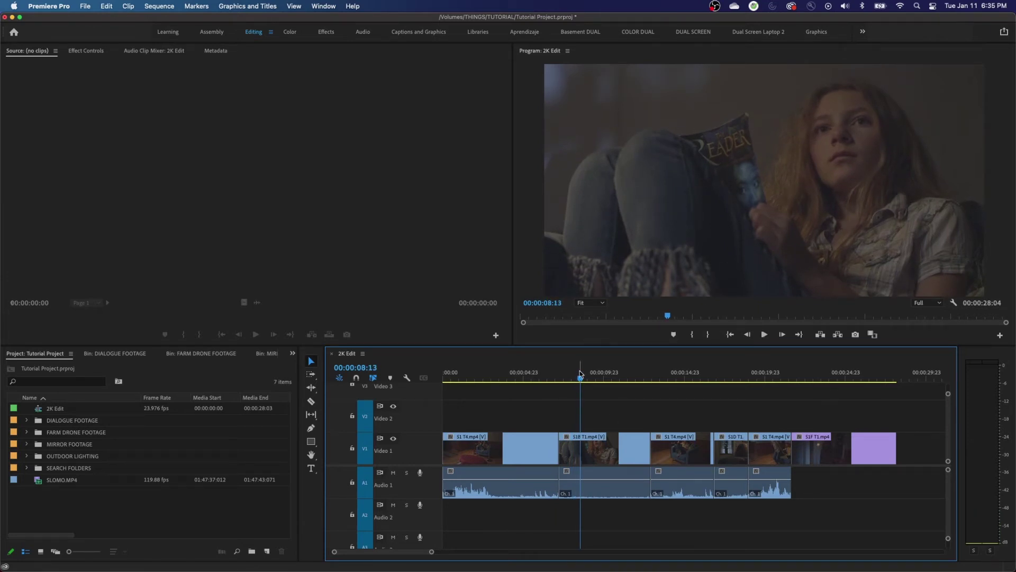
key("space")
mouse_move(580, 378)
left_mouse_down()
mouse_move(553, 378)
mouse_move(566, 378)
left_mouse_up()
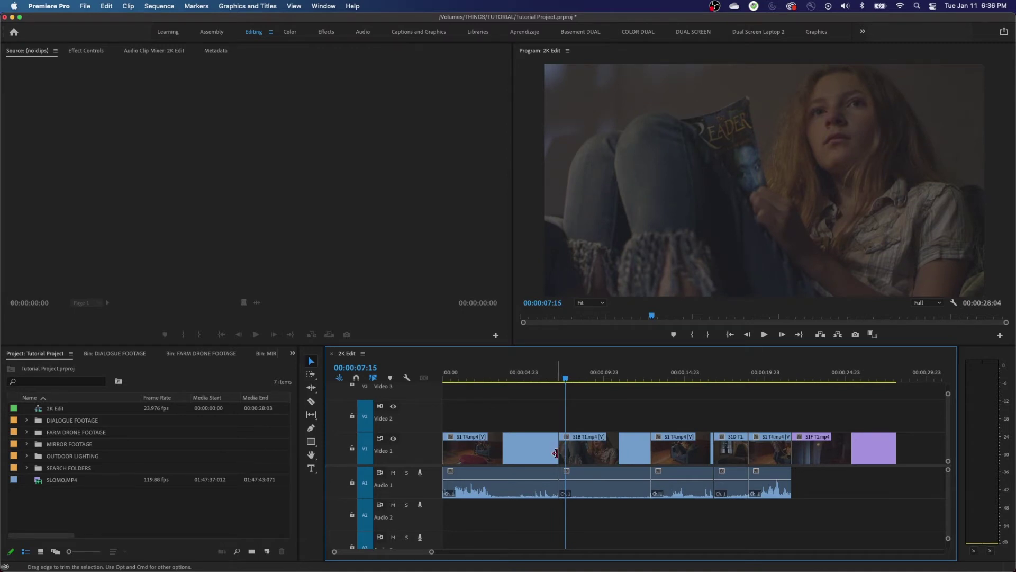
Step: Try a regular trim that shortens the end of the first S1 T4.mp4 clip without shifting the following clips
key("Up")
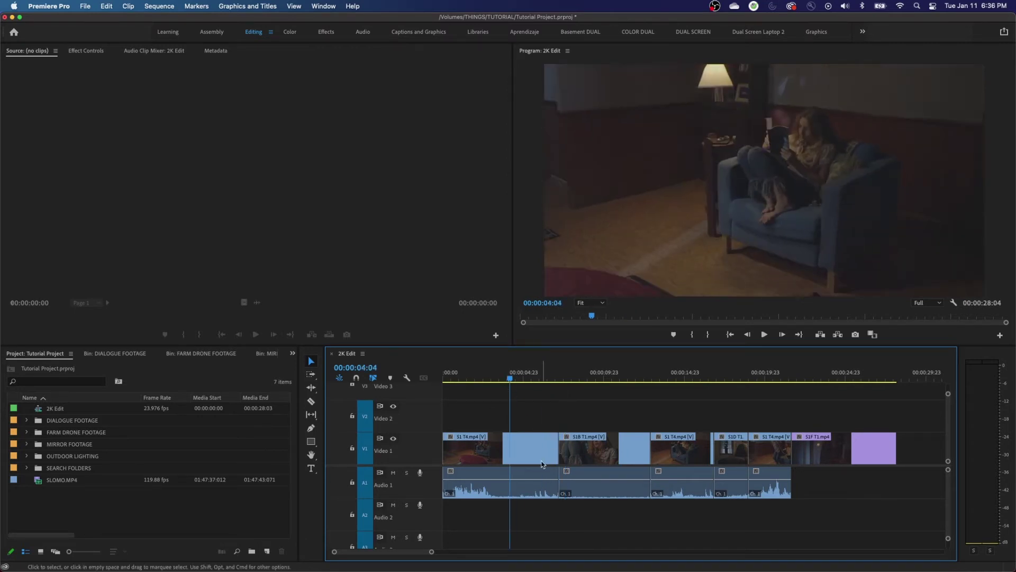
left_click_drag(554, 451, 527, 452)
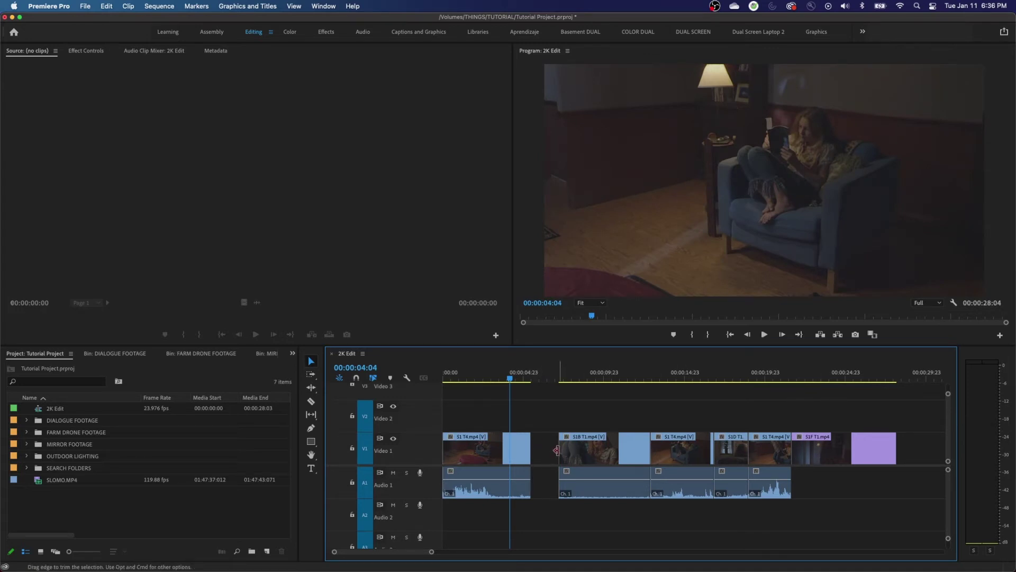
mouse_move(557, 450)
left_mouse_down()
mouse_move(528, 452)
mouse_move(568, 451)
left_mouse_up()
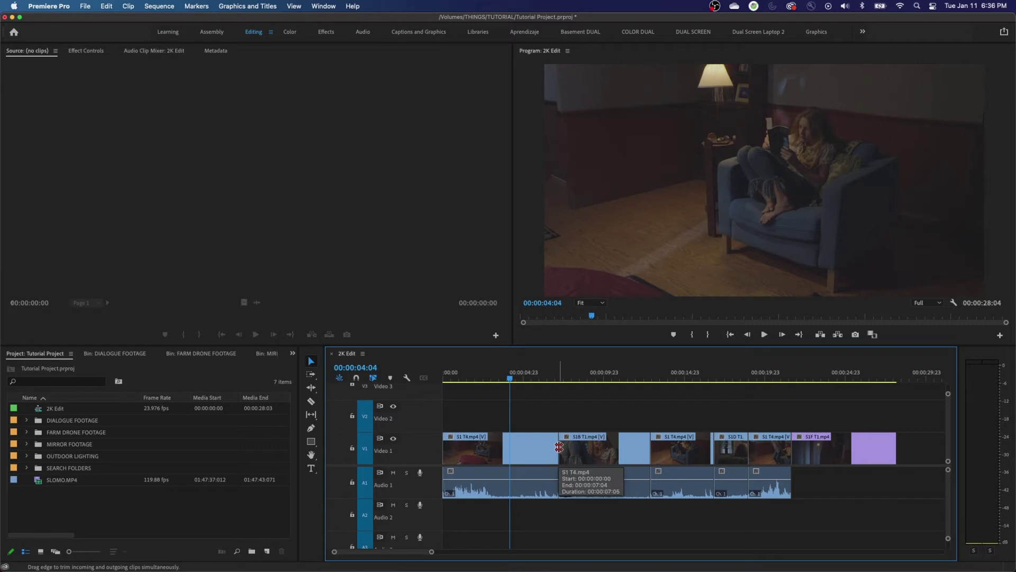
Step: Try a rolling edit that moves the cut between S1 T4.mp4 and S1B T1.mp4 earlier, play it back, and revert it
left_click_drag(559, 448, 545, 452)
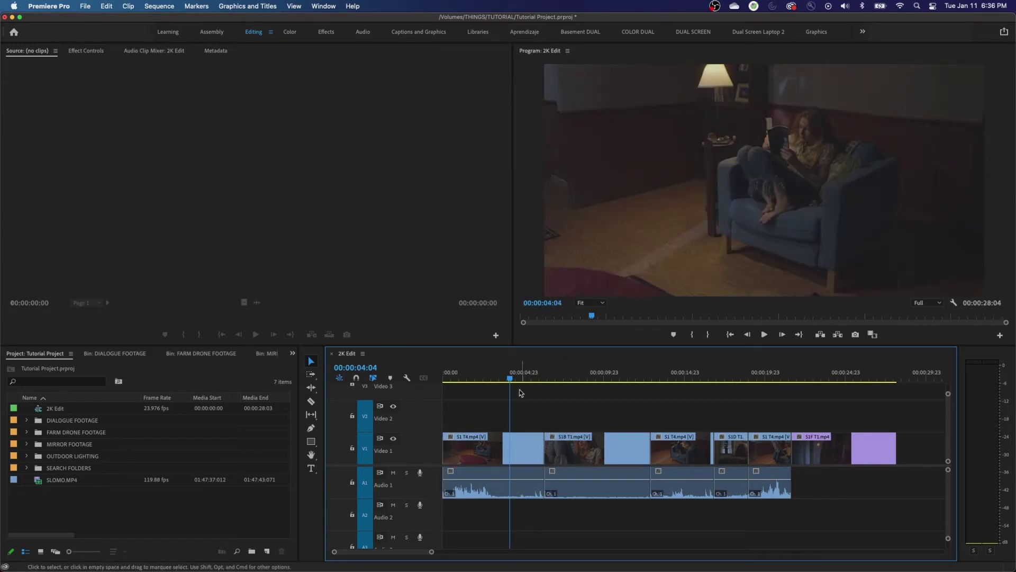
key("space")
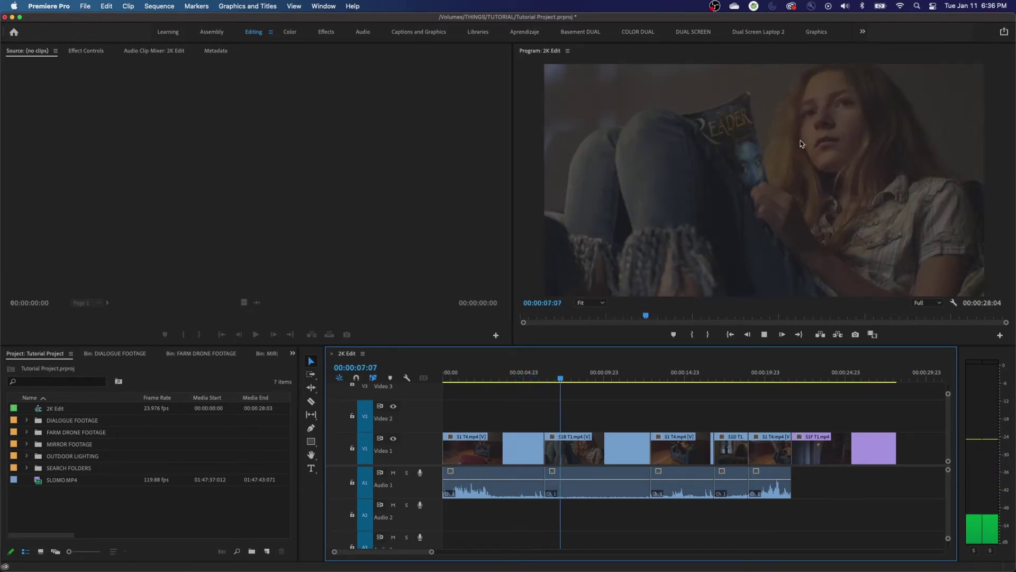
key("space")
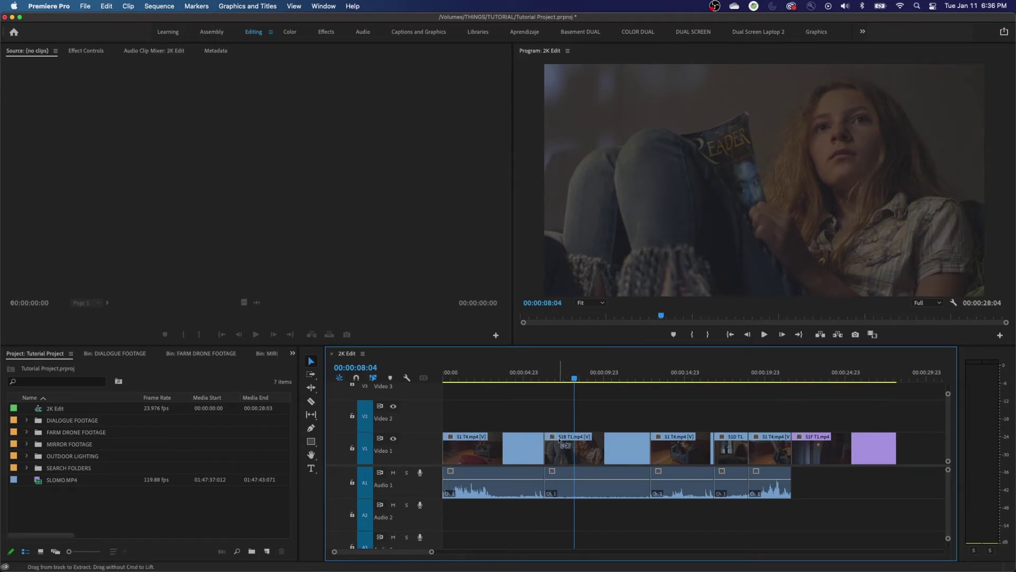
left_click_drag(568, 437, 583, 437)
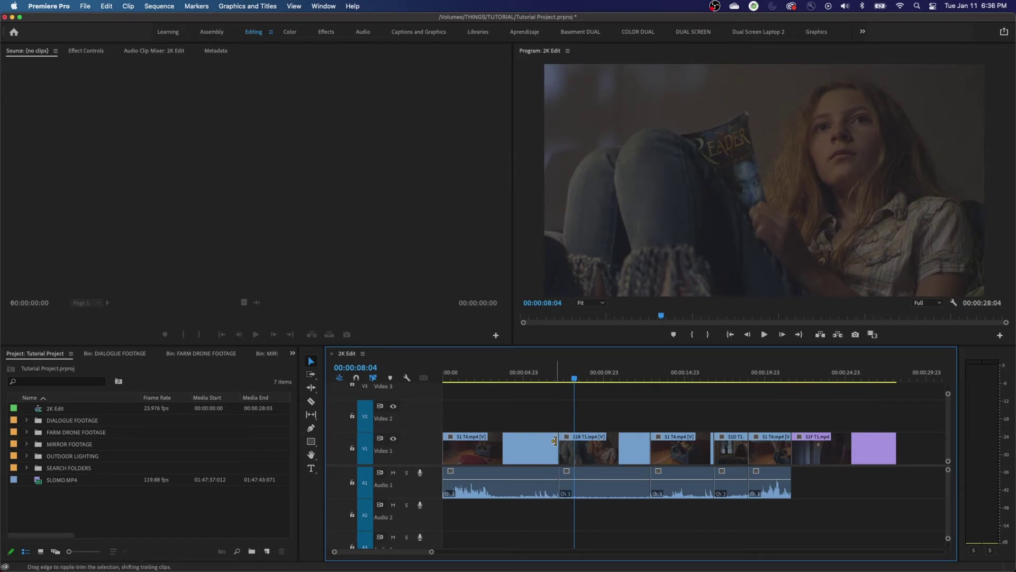
Step: Roll the cut between the first S1 T4.mp4 clip and S1B T1.mp4 later to about 00:00:08:04 and play across it from 00:00:05:23
left_click_drag(558, 447, 575, 446)
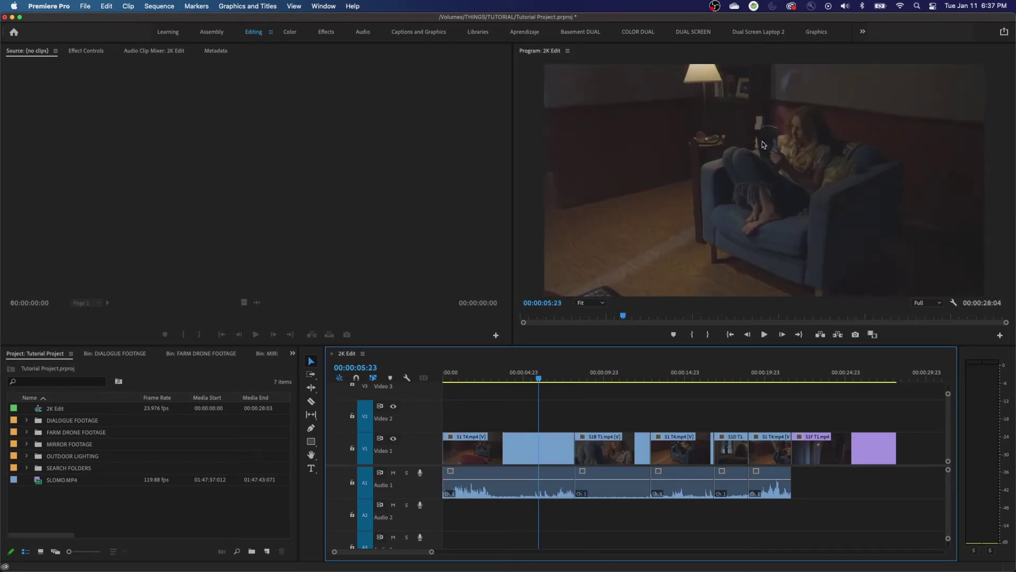
key("space")
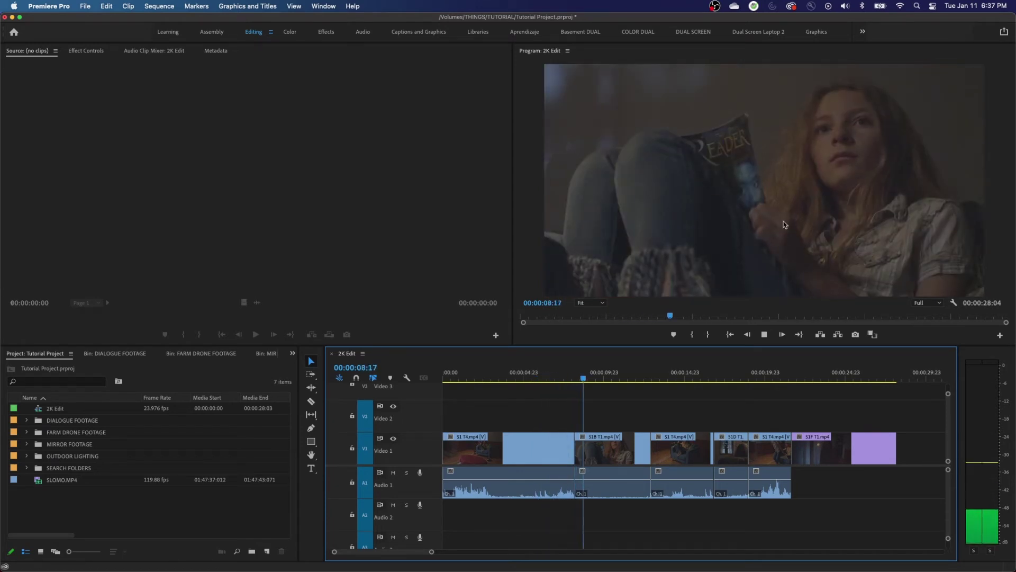
key("space")
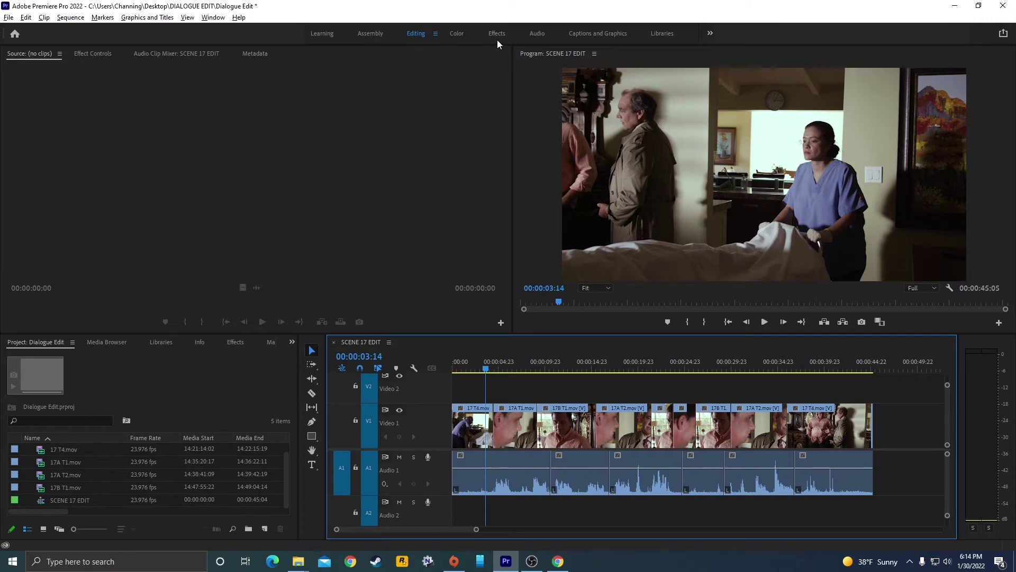
Step: Switch to the Audio workspace and play the opening of the SCENE 17 EDIT sequence from its start
left_click(538, 33)
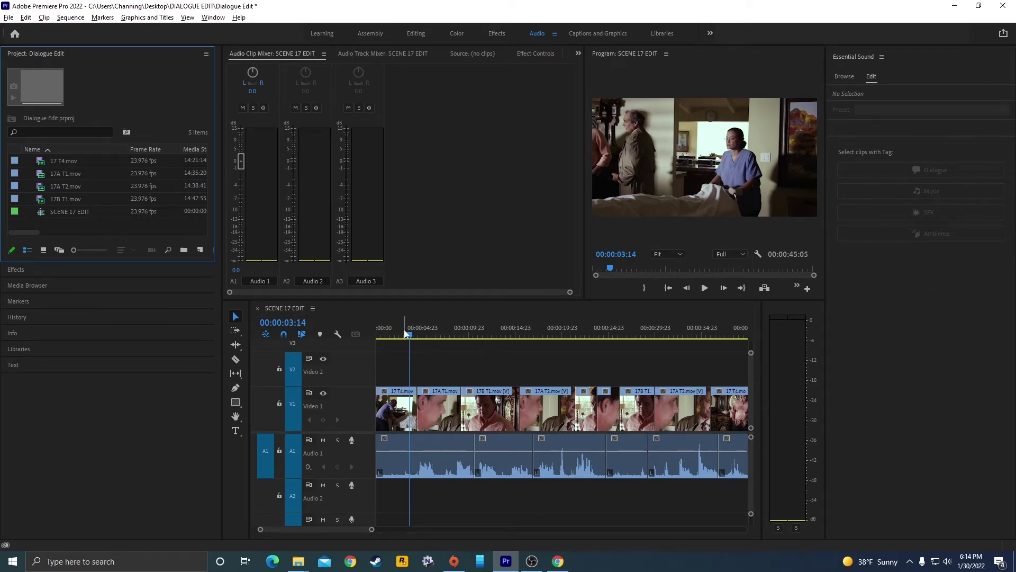
left_click_drag(406, 333, 355, 332)
key("space")
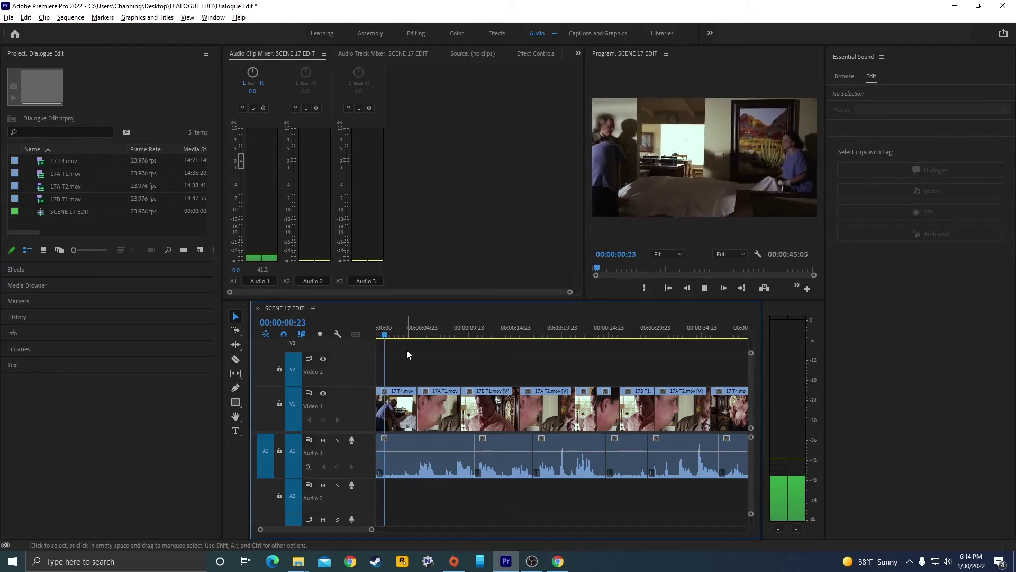
key("space")
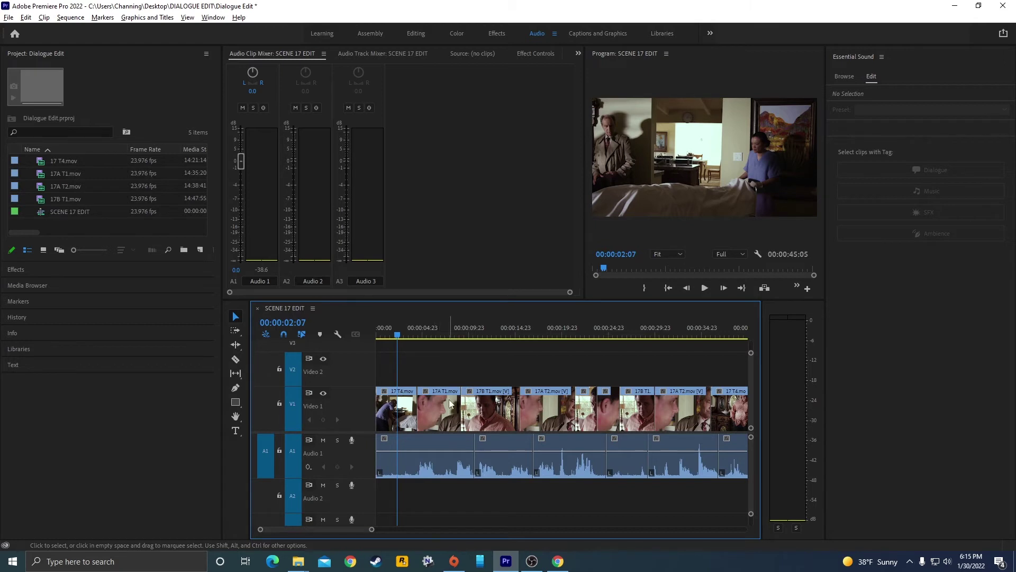
Step: Select all clips in the SCENE 17 EDIT sequence, tag them as Dialogue and auto-match their loudness
key("minus")
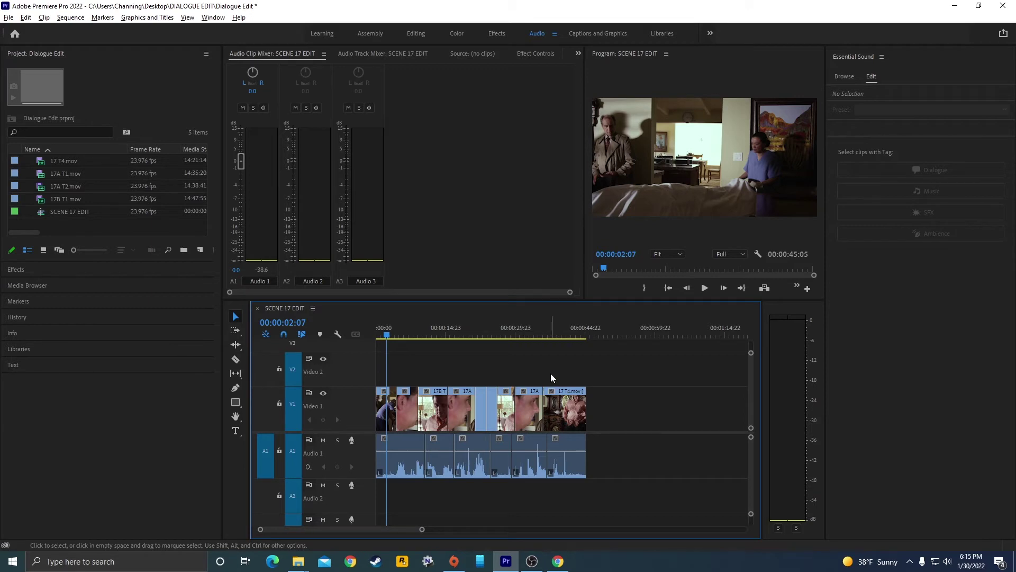
key("=")
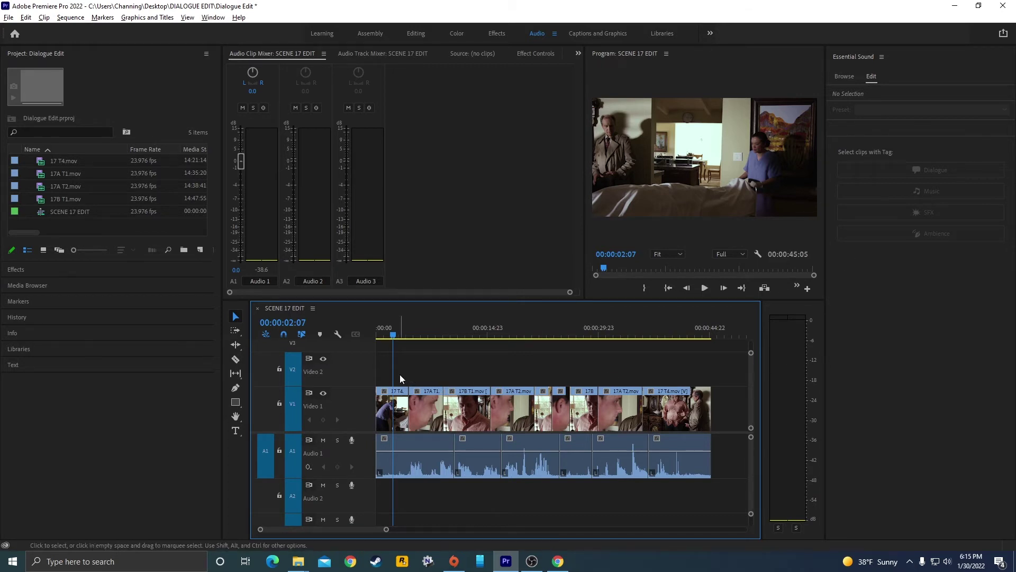
left_click_drag(396, 373, 712, 466)
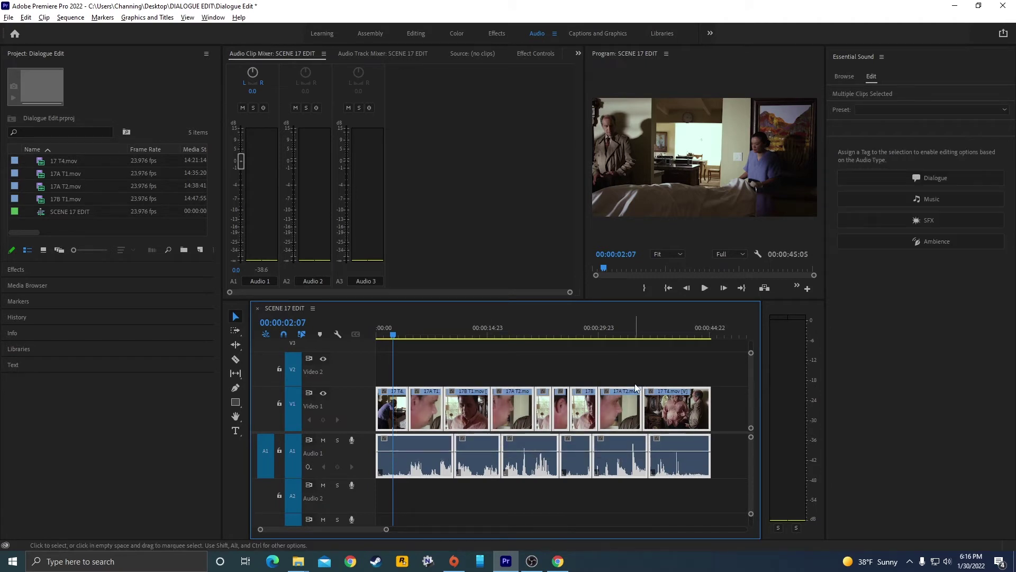
left_click(903, 177)
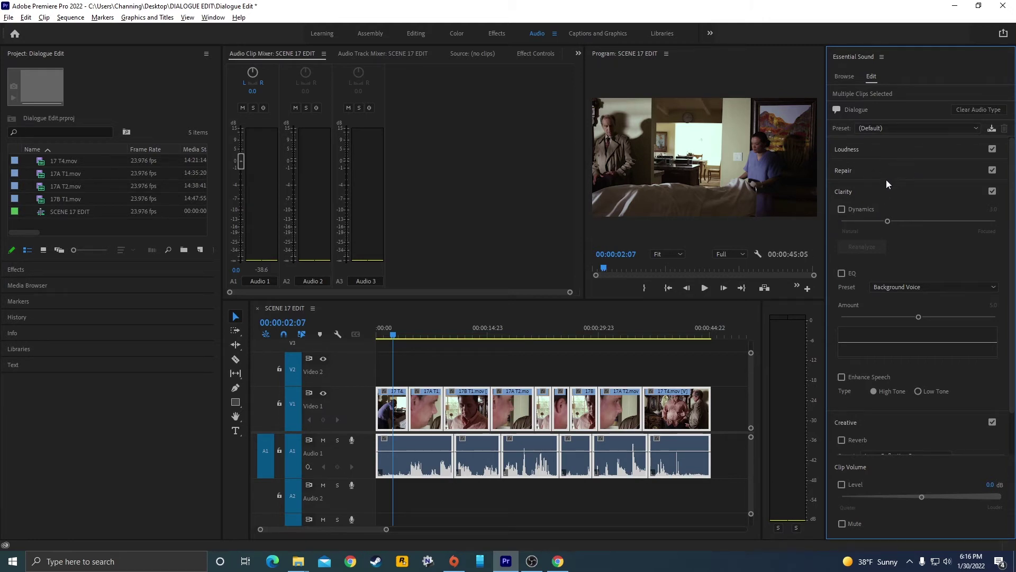
left_click(847, 149)
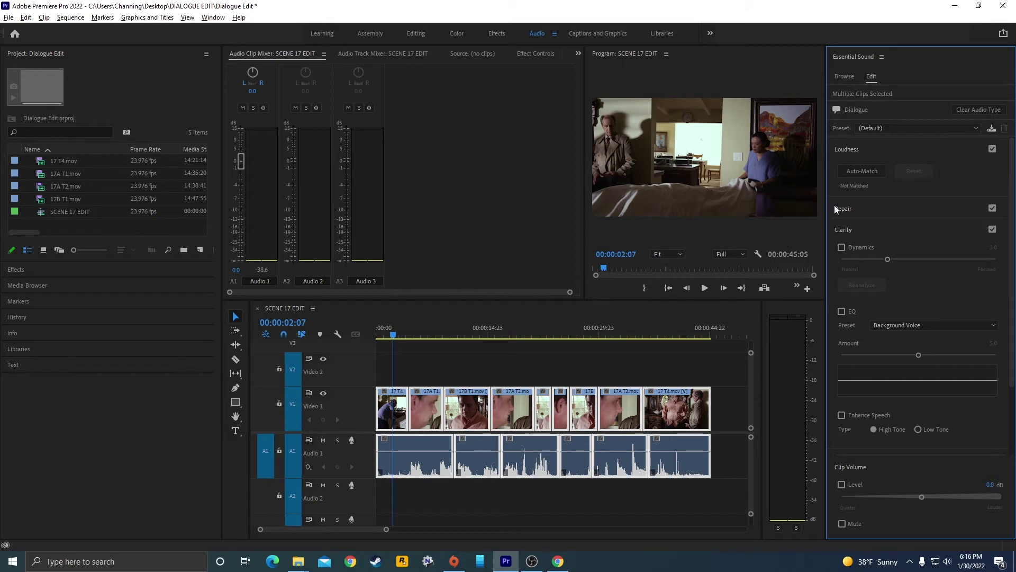
left_click(863, 171)
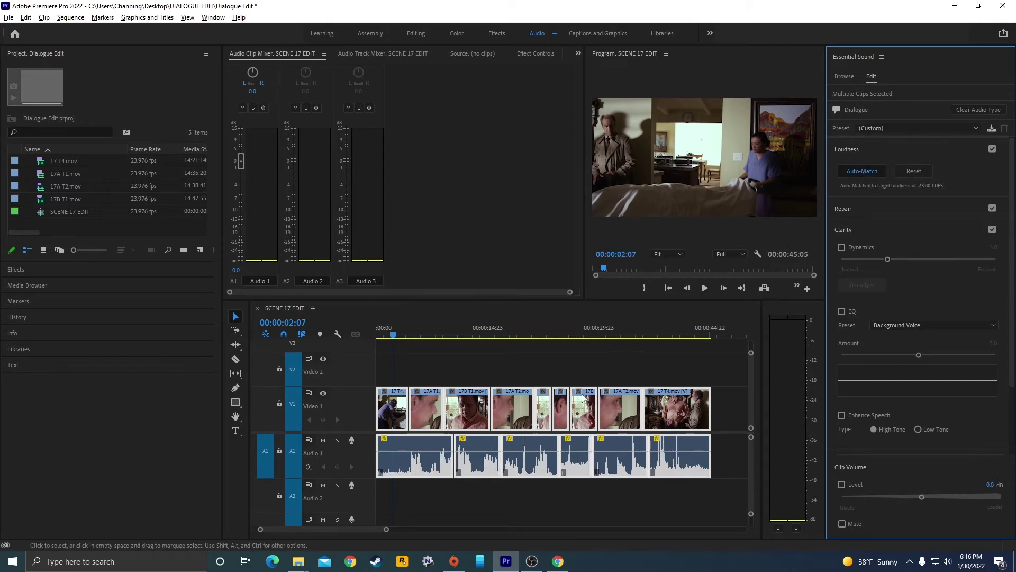
Step: Play the loudness-matched dialogue from 00:00:02:07 to about 00:00:26:04 and check the waveforms along the sequence
key("space")
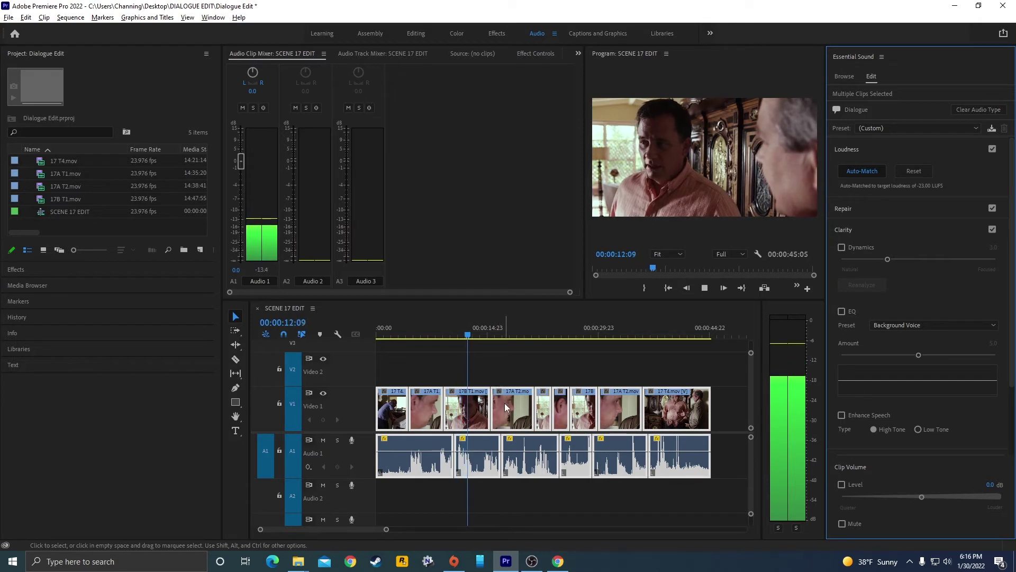
key("=")
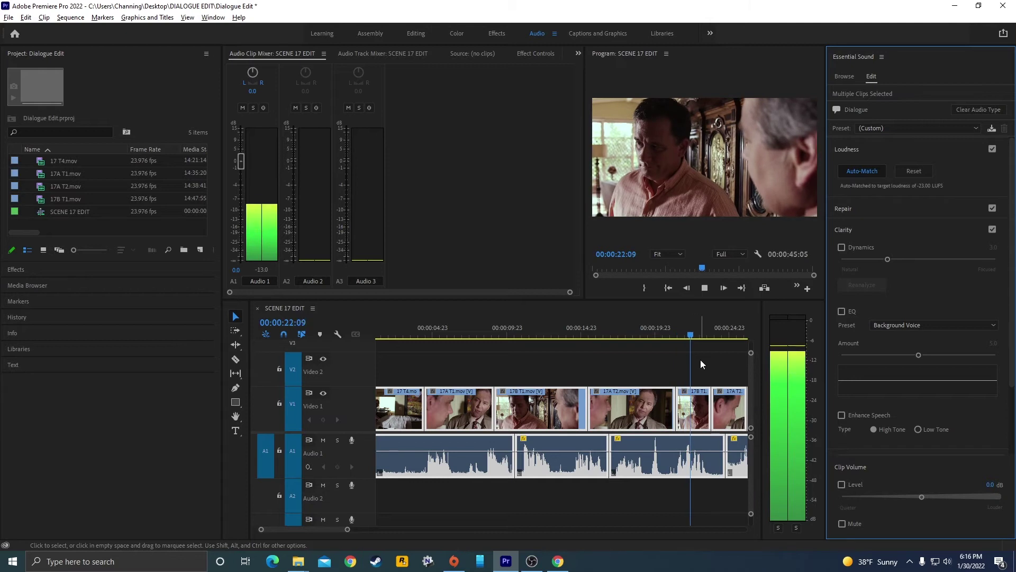
key("backslash")
key("equal")
key("equal")
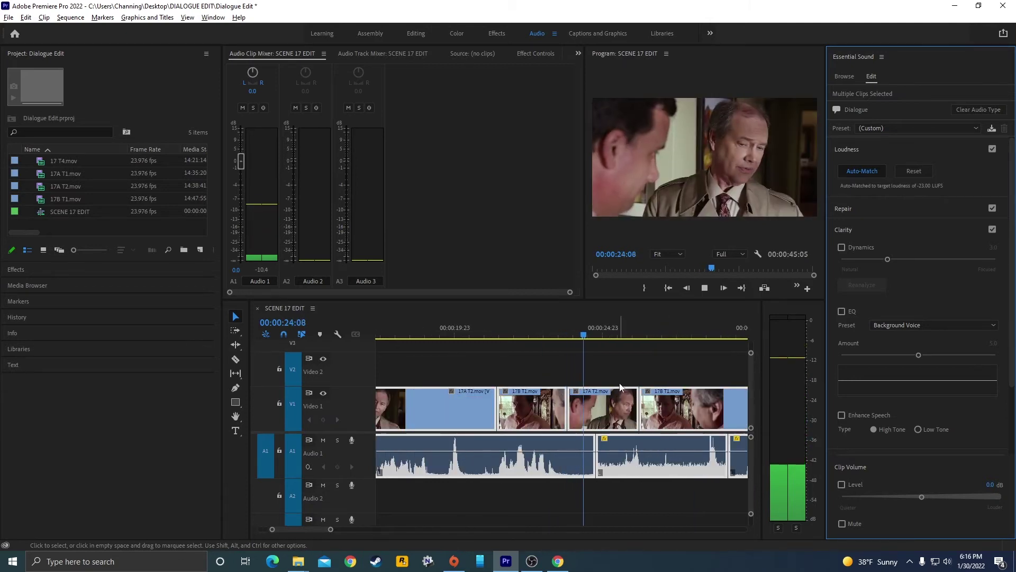
key("space")
key("backslash")
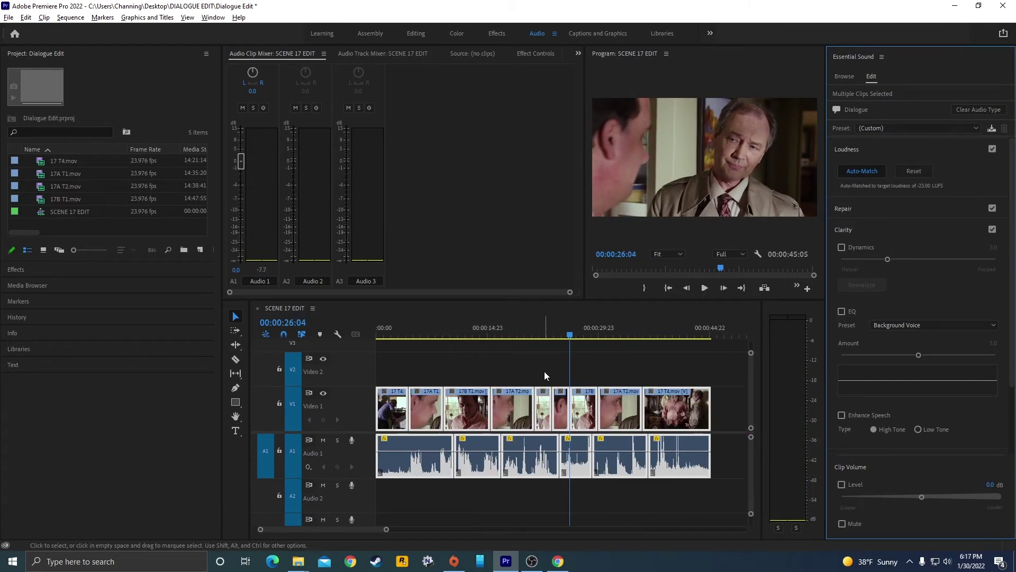
Step: Deselect the clips and replay the matched dialogue from the opening 17 T4.mov clip to about 00:00:10:03
left_click(398, 357)
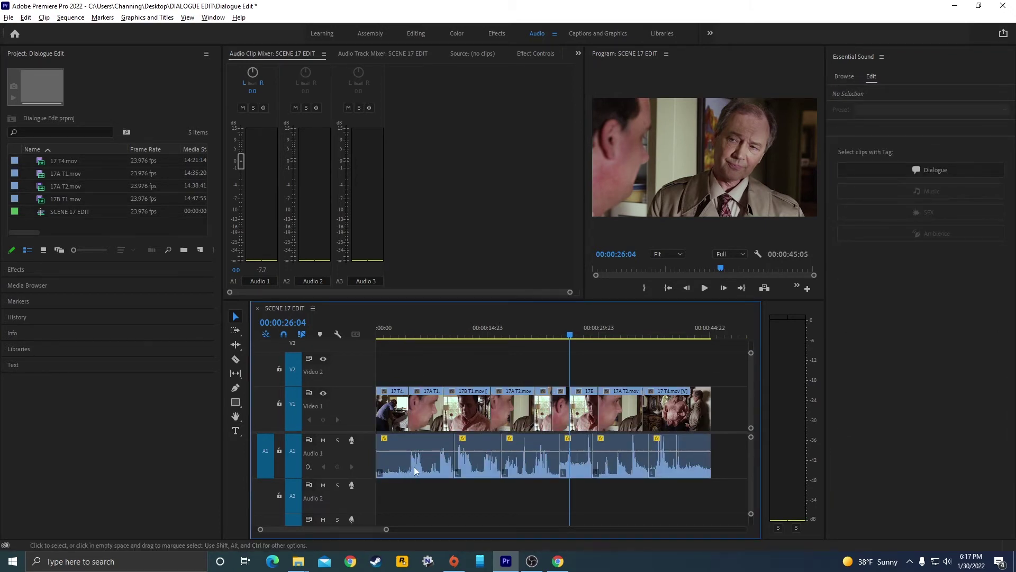
key("Home")
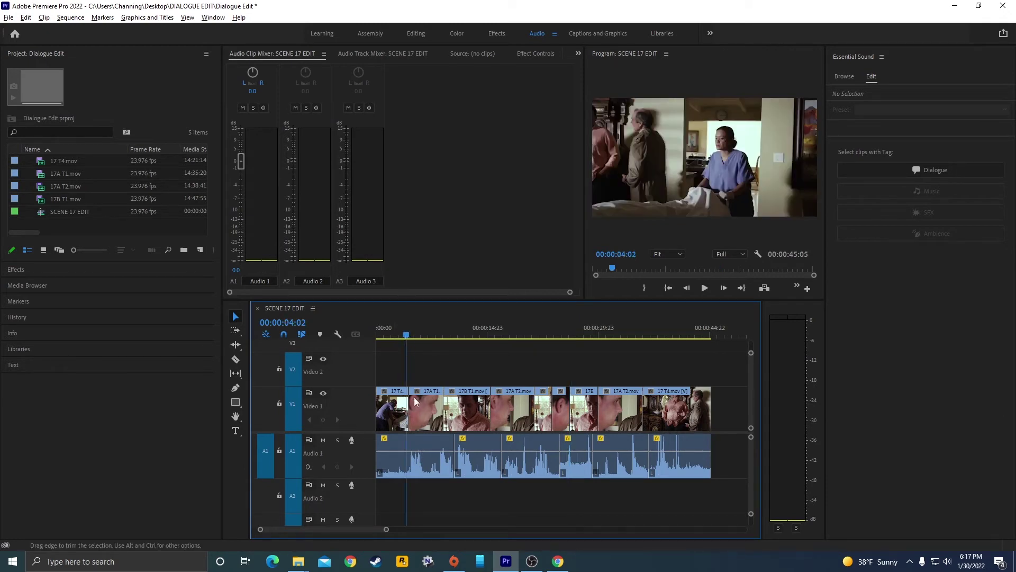
key("space")
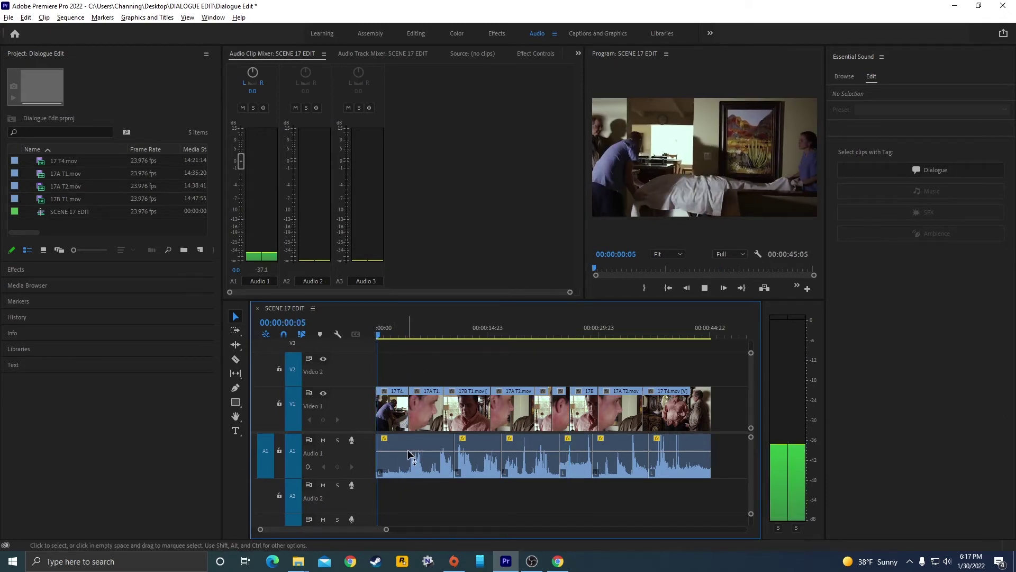
left_click(403, 332)
key("space")
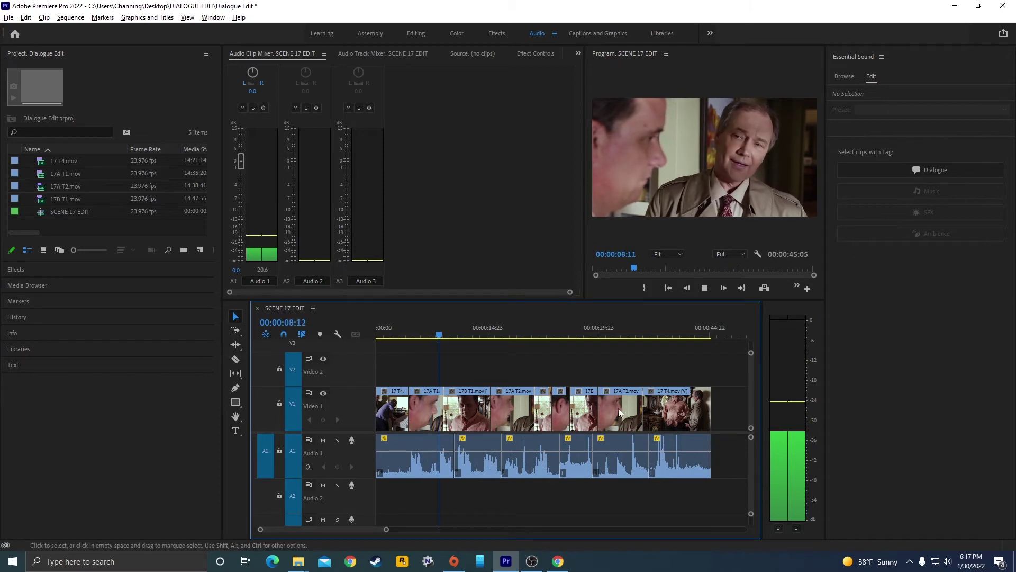
key("space")
key("=")
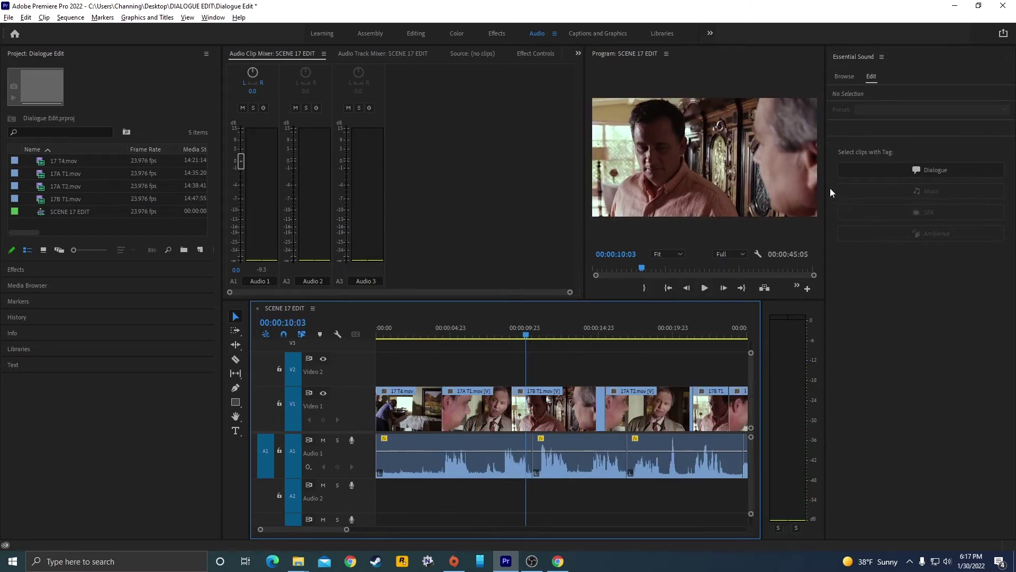
Step: Undo the loudness match, play the original dialogue from 00:00:03:02 to 00:00:06:02 for comparison, and reapply the match
left_click_drag(446, 333, 422, 343)
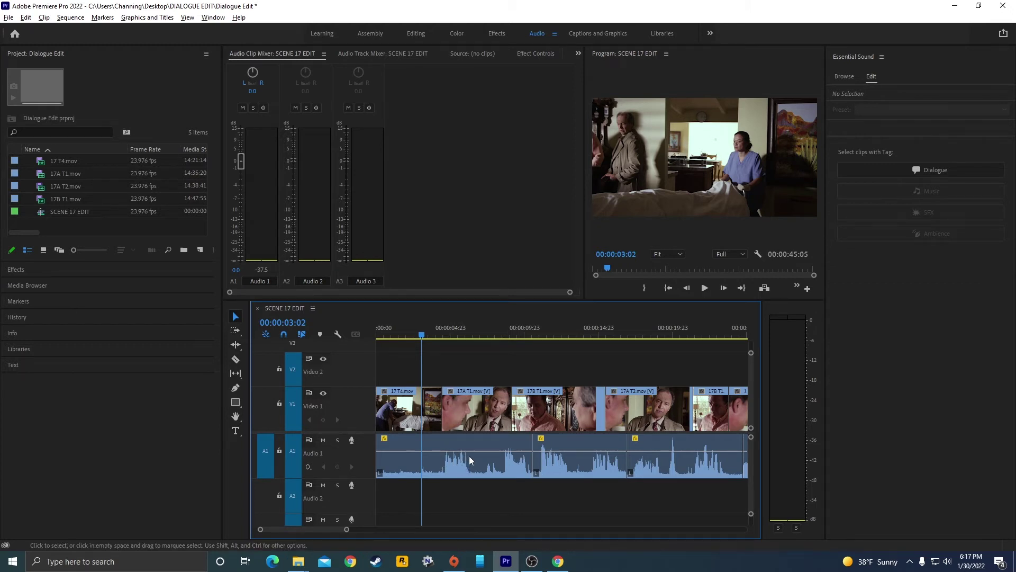
key("ctrl+z")
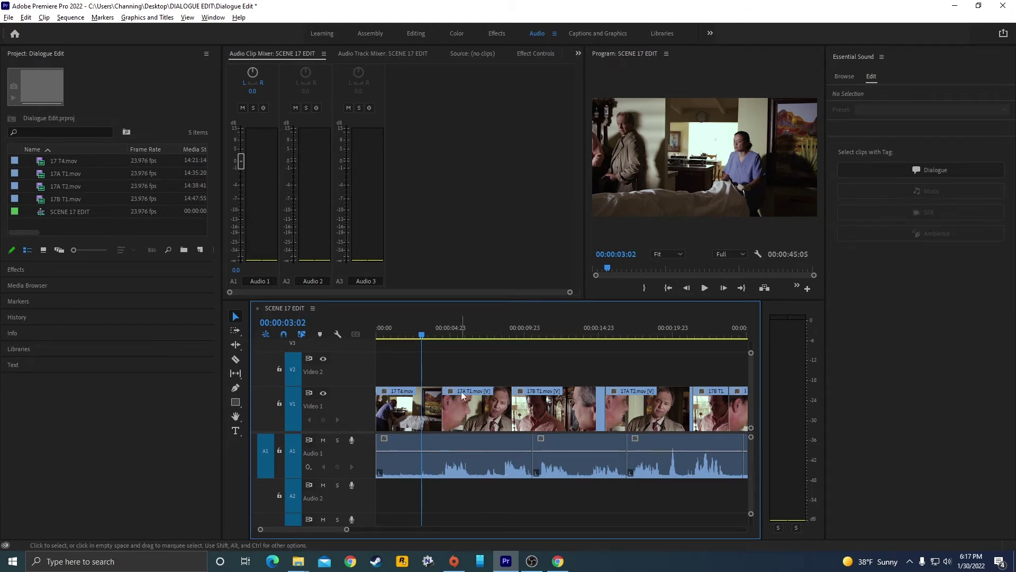
key("space")
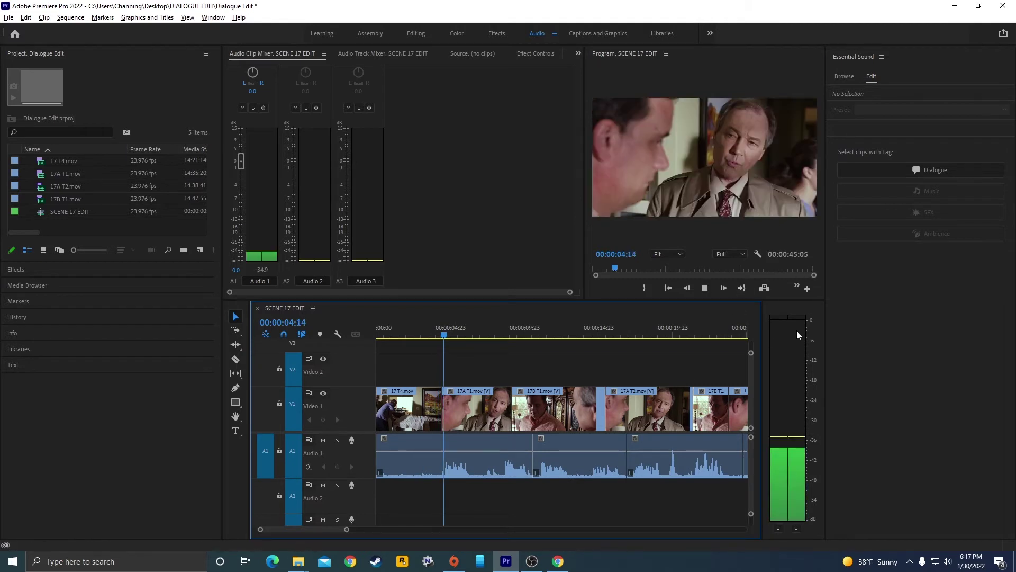
key("space")
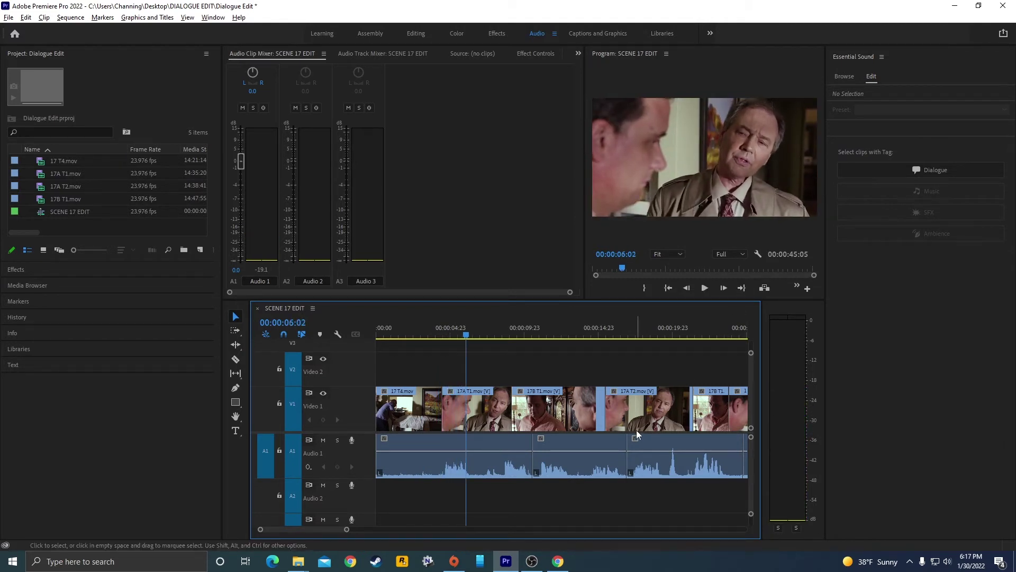
key("ctrl+shift+z")
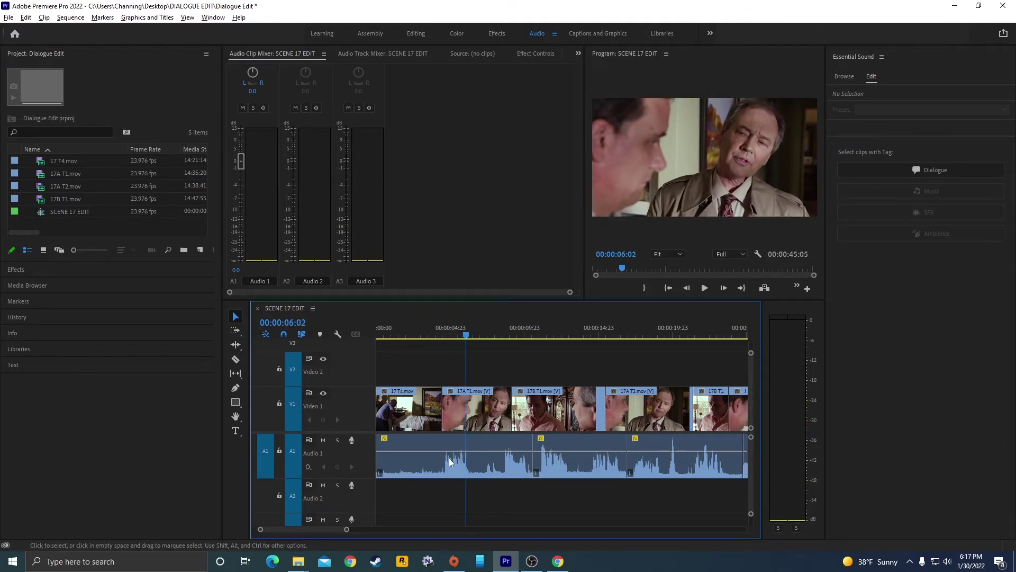
Step: Play the matched dialogue in the 17A T1.mov and 17B T1.mov clips, pausing at about 00:00:10:02, 00:00:11:20 and 00:00:15:22
left_click(447, 335)
key("space")
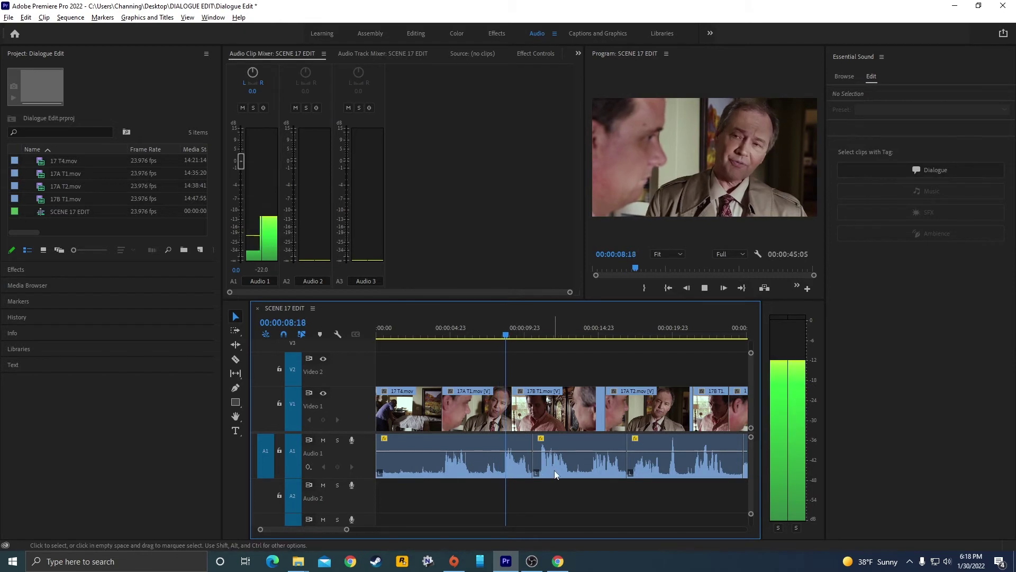
key("space")
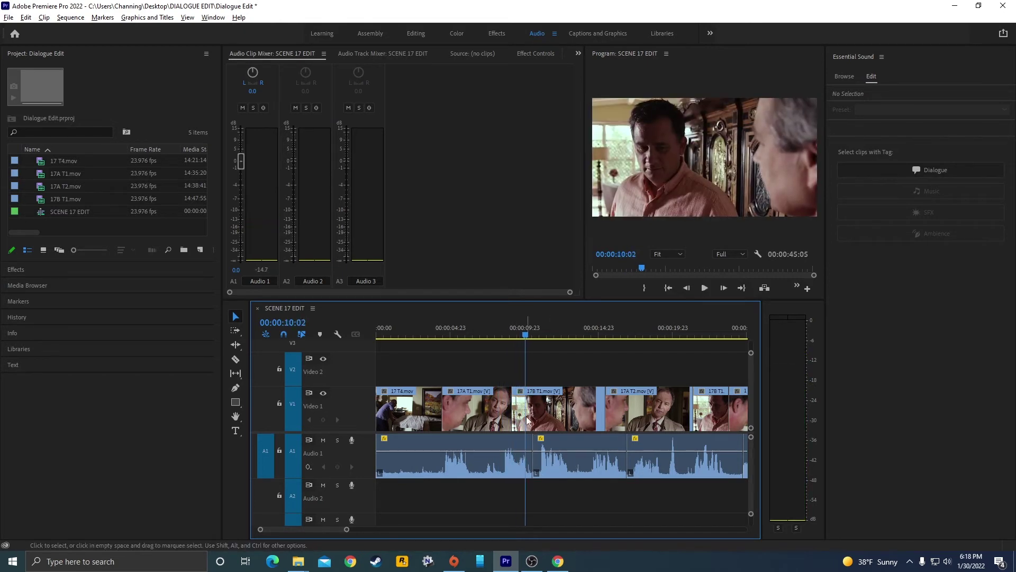
key("minus")
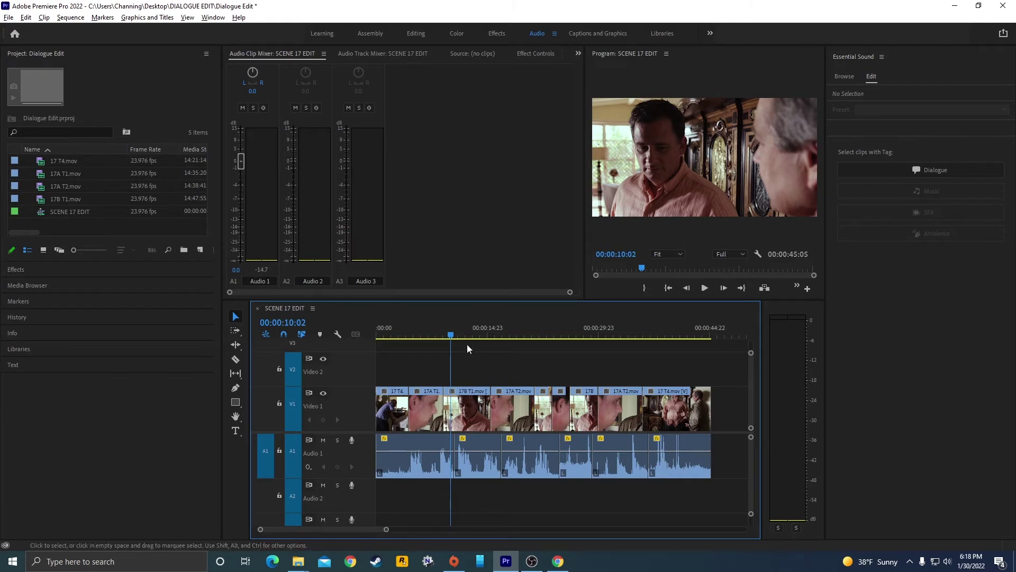
key("space")
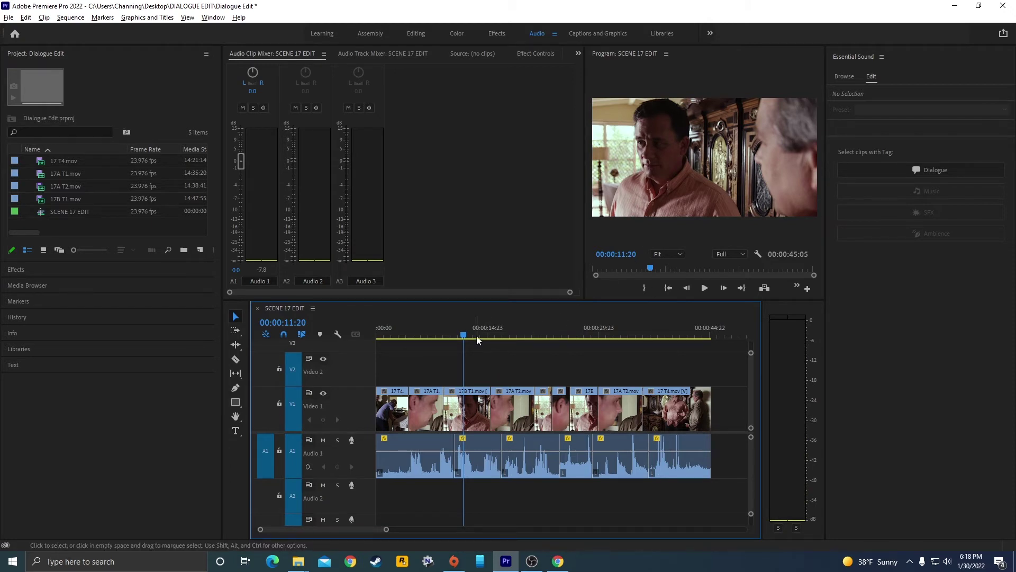
key("space")
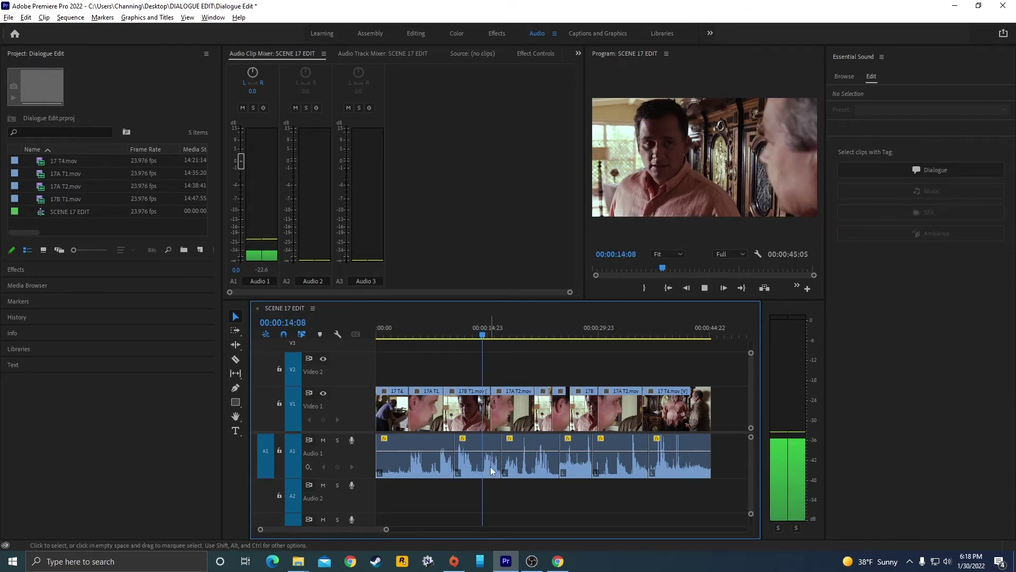
key("space")
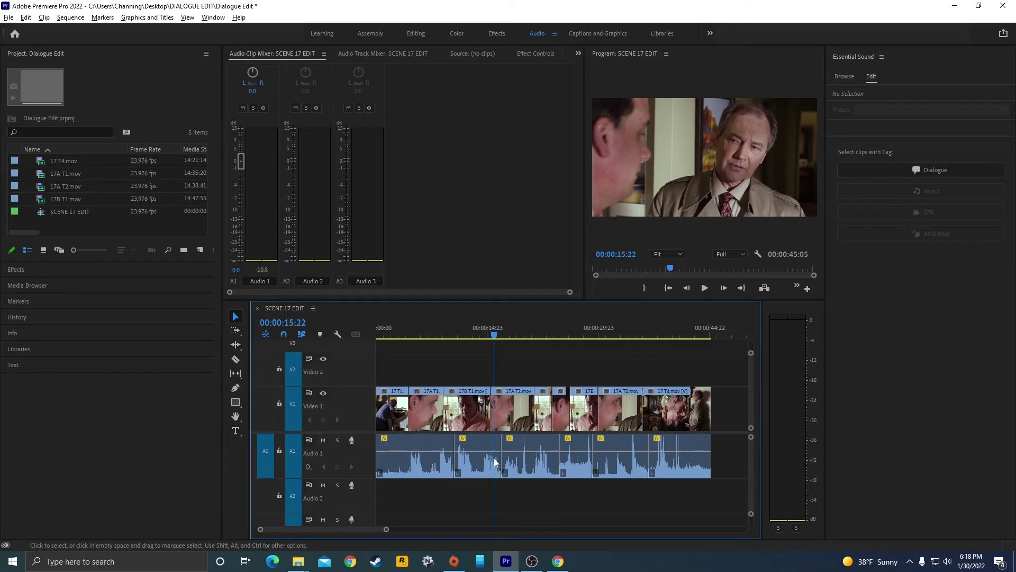
Step: Play the first 17A T2.mov clip from 00:00:15:22 to about 00:00:21:04 and return the playhead to 00:00:18:00
key("=")
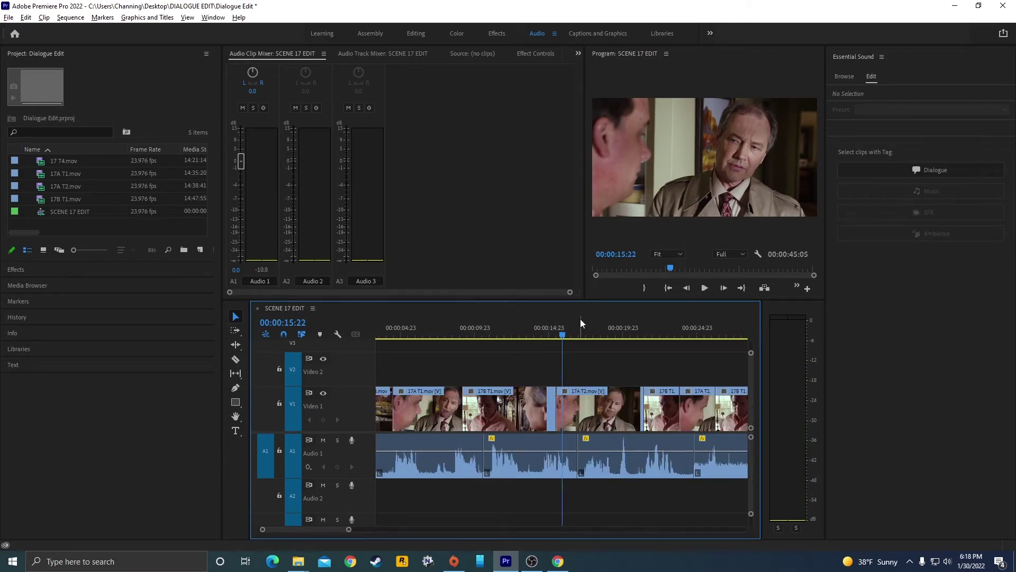
key("space")
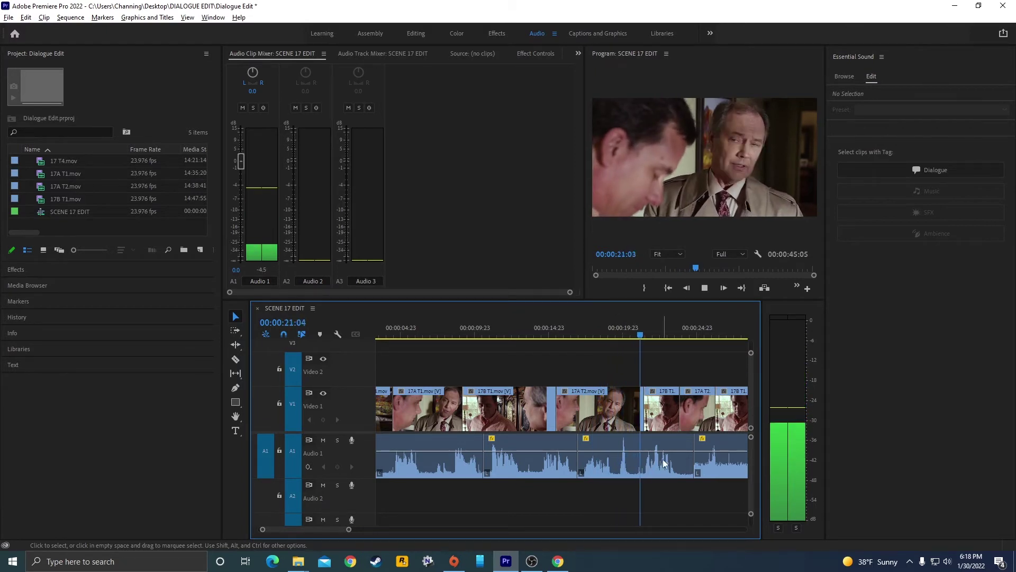
key("space")
left_click(595, 334)
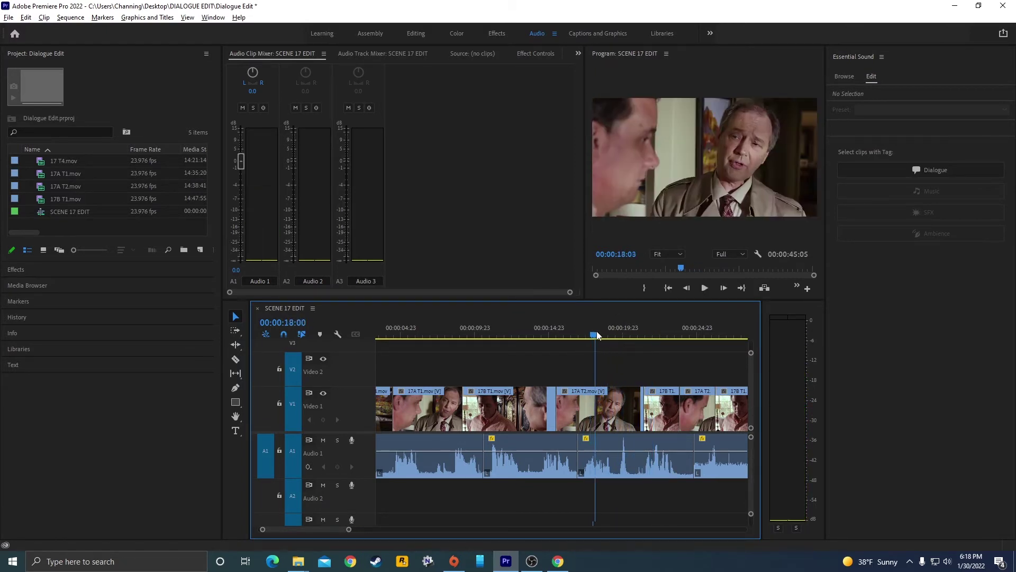
Step: Play the matched dialogue from 00:00:18:00 to 00:00:20:12, and the short 17B T1.mov audio clip until 00:00:28:23
key("space")
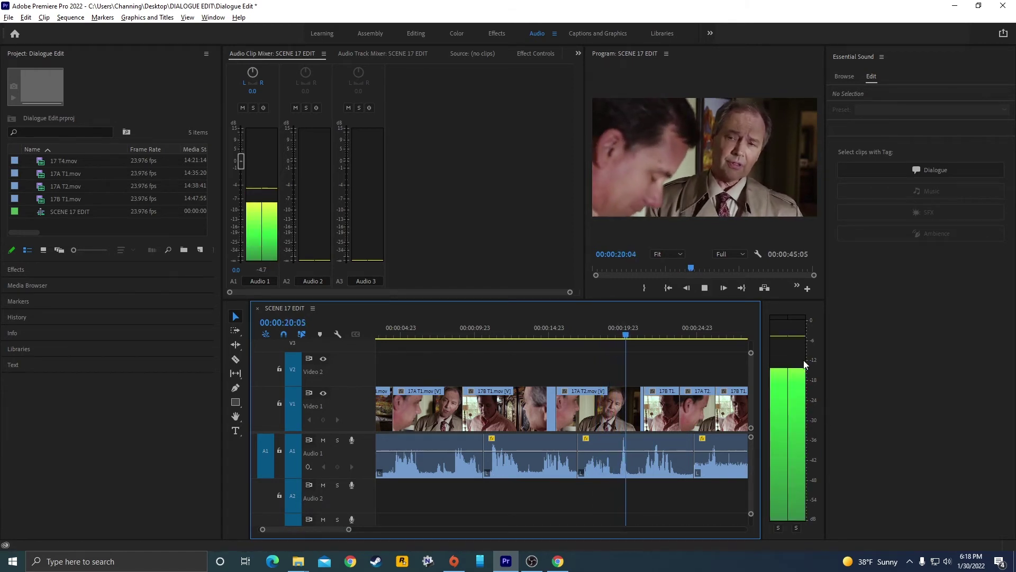
key("space")
key("minus")
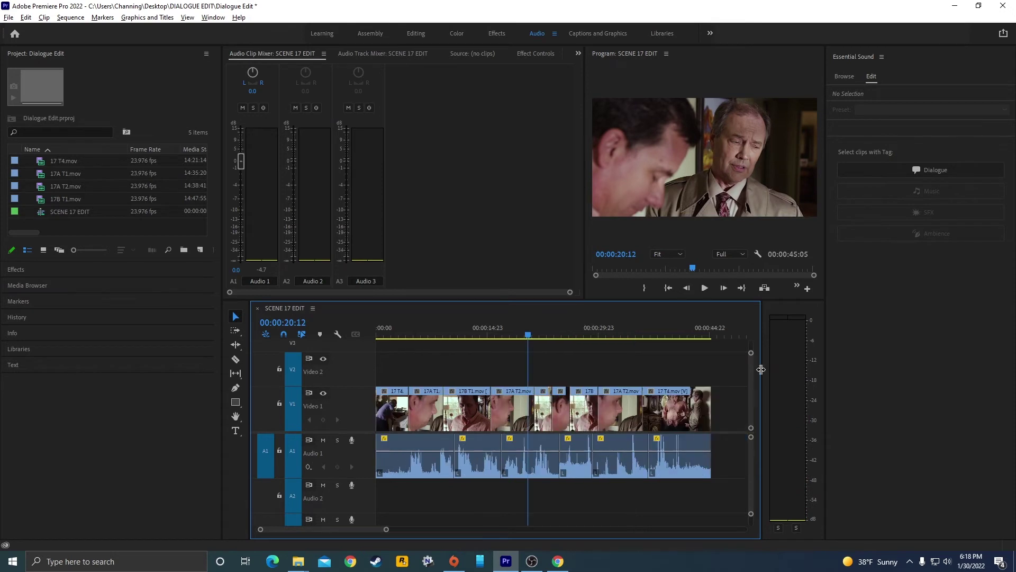
left_click(570, 331)
left_click_drag(571, 334, 569, 334)
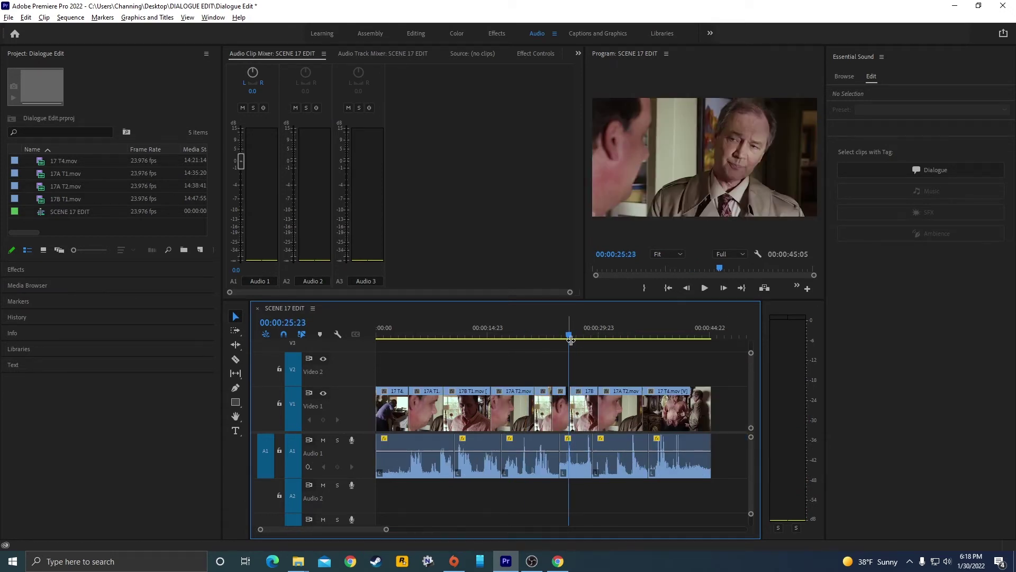
key("equal")
left_click(546, 334)
key("space")
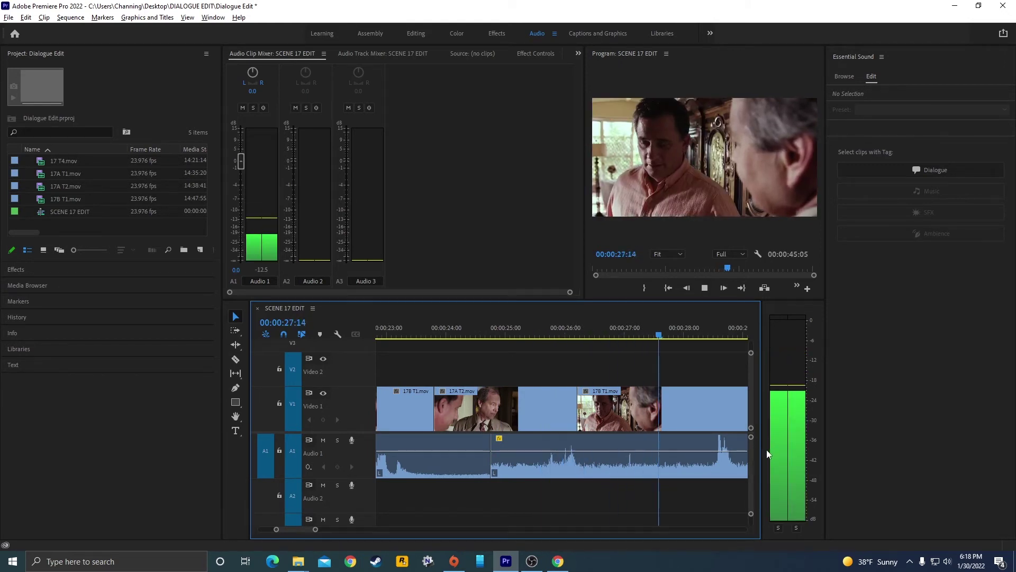
key("space")
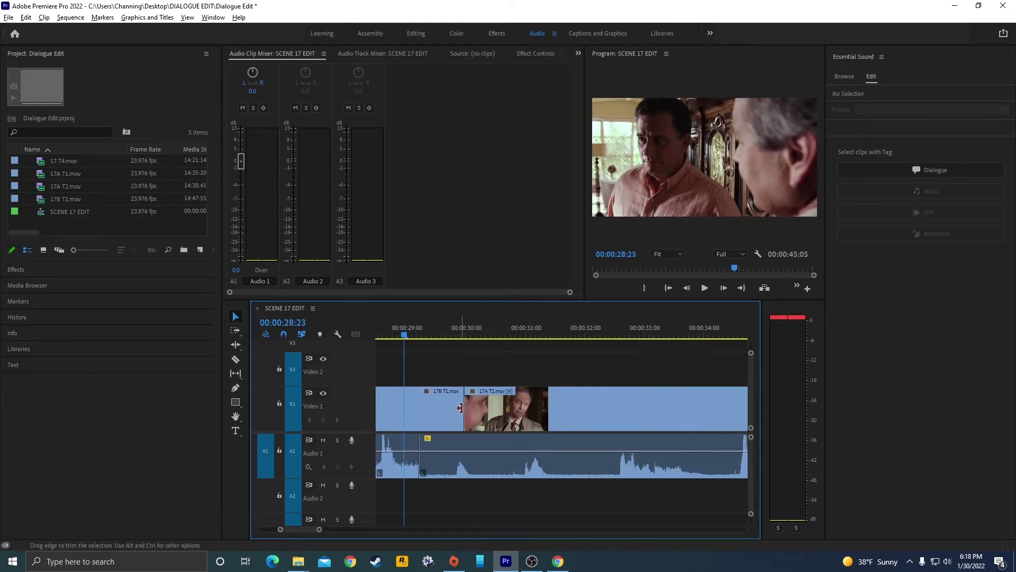
Step: Clear the Dialogue audio type from the short 17B T1.mov audio clip around 00:00:27:02
key("minus")
key("minus")
left_click(495, 332)
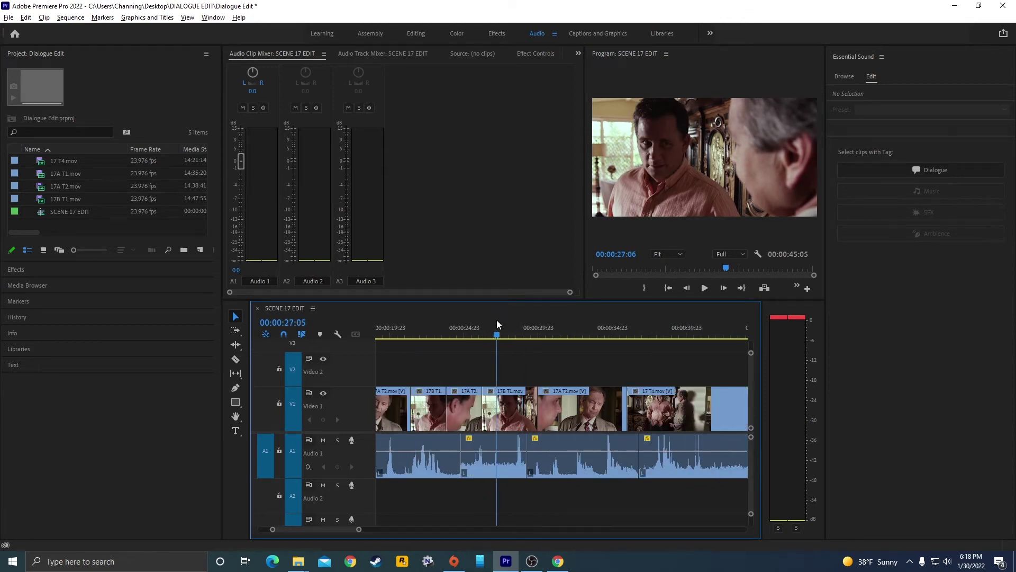
left_click(500, 441)
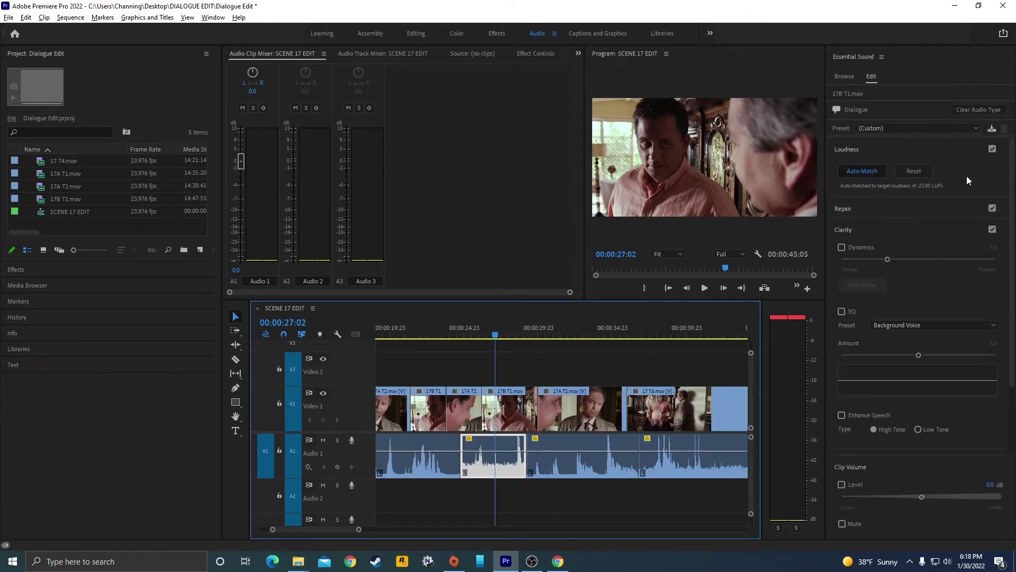
left_click(979, 110)
Step: Play the dialogue from about 00:00:25:17 into the closing 17 T4.mov clip, pausing at 00:00:37:16 and 00:00:40:08
left_click(540, 335)
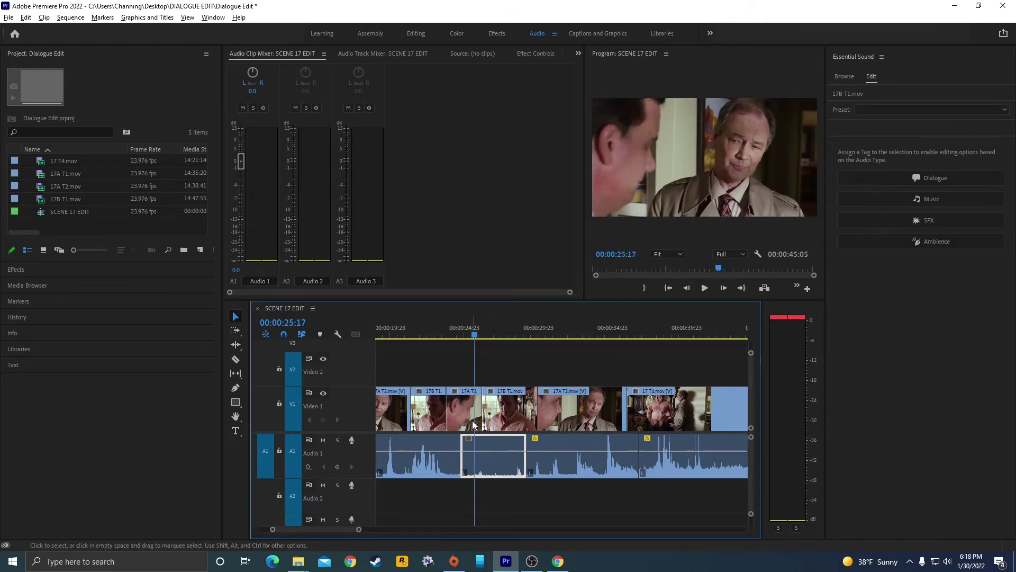
key("space")
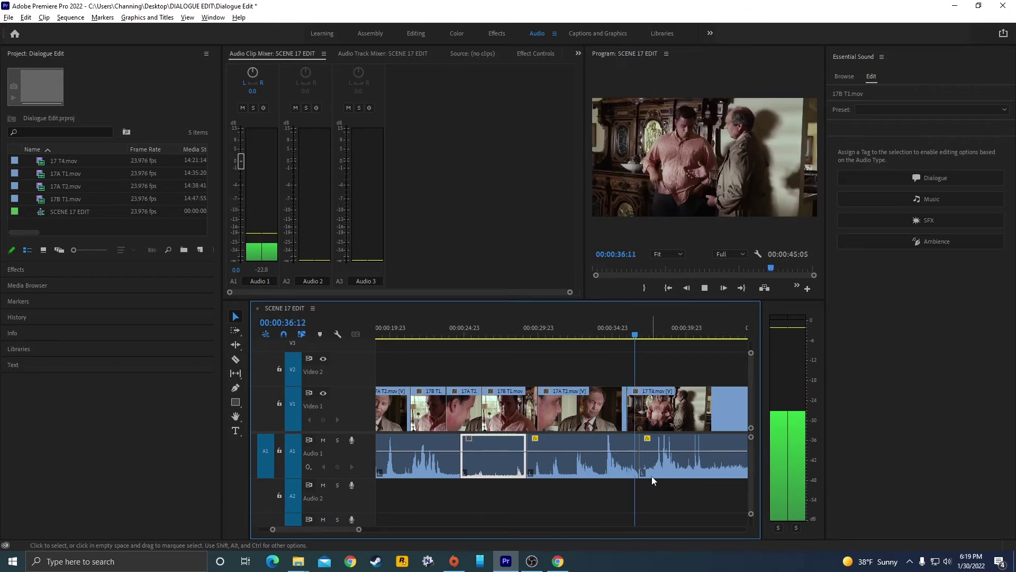
key("space")
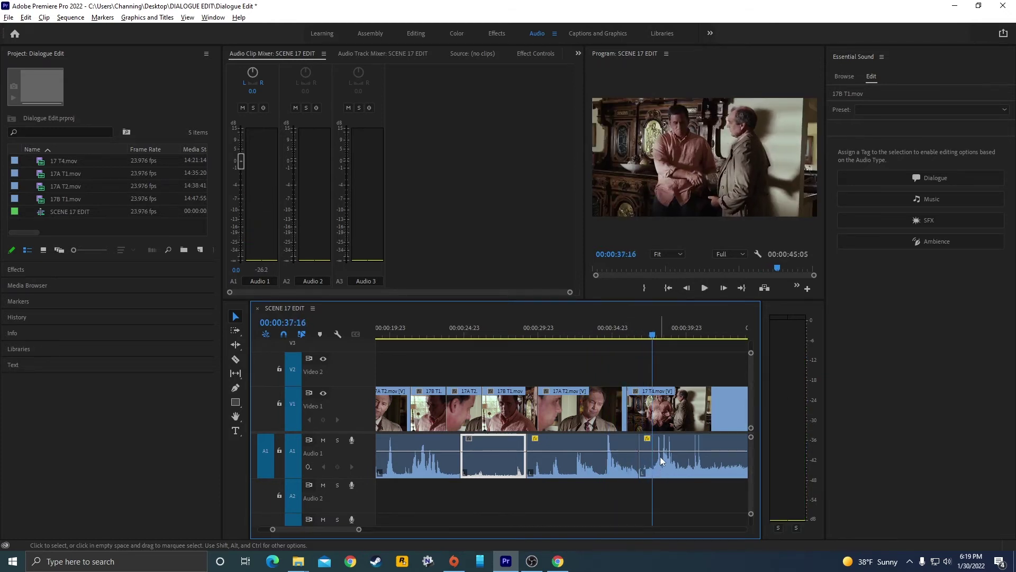
key("minus")
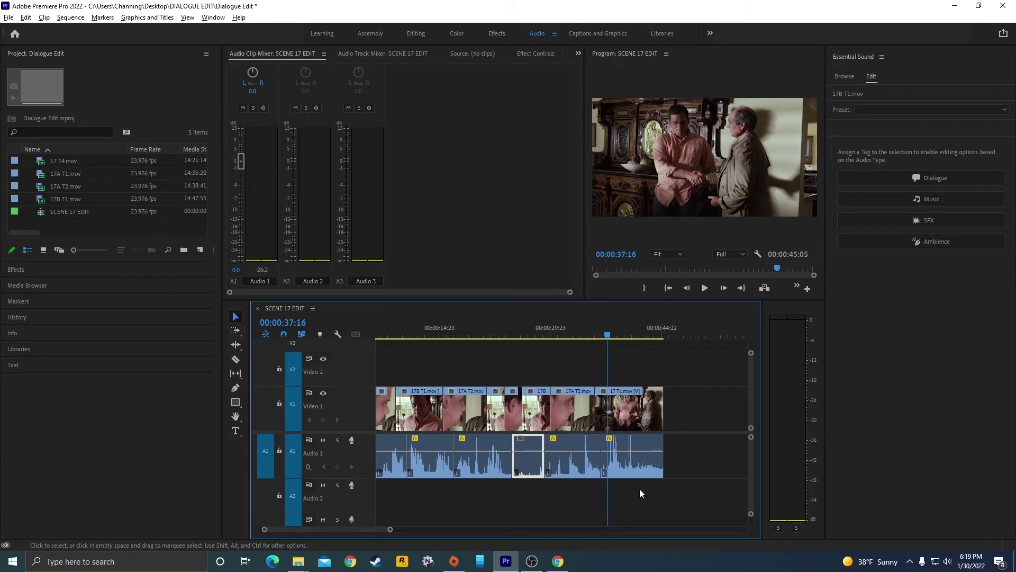
key("space")
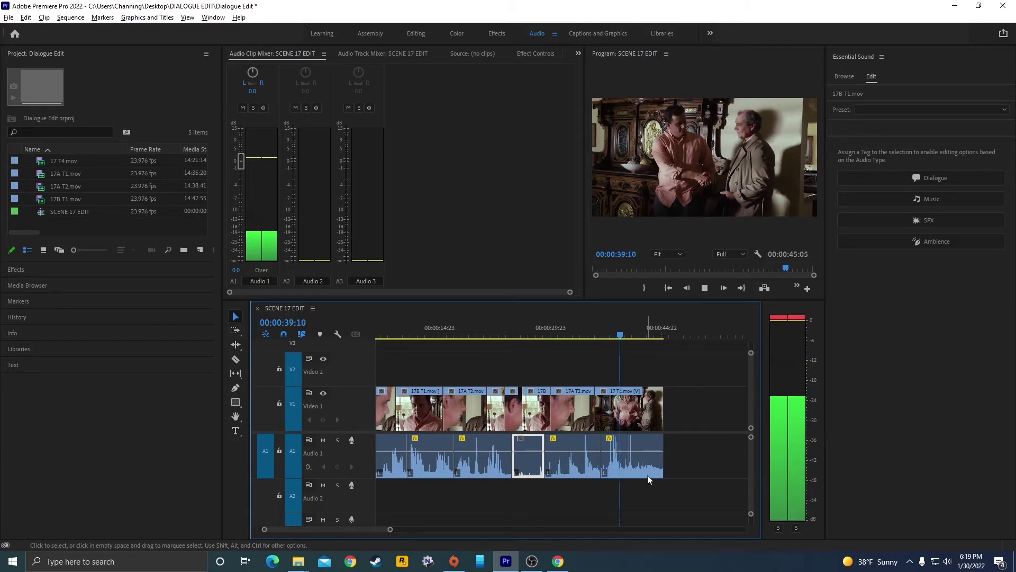
key("space")
Step: Compare the closing 17 T4.mov audio with and without the Dialogue loudness auto-match, leaving its audio type cleared
left_click(631, 443)
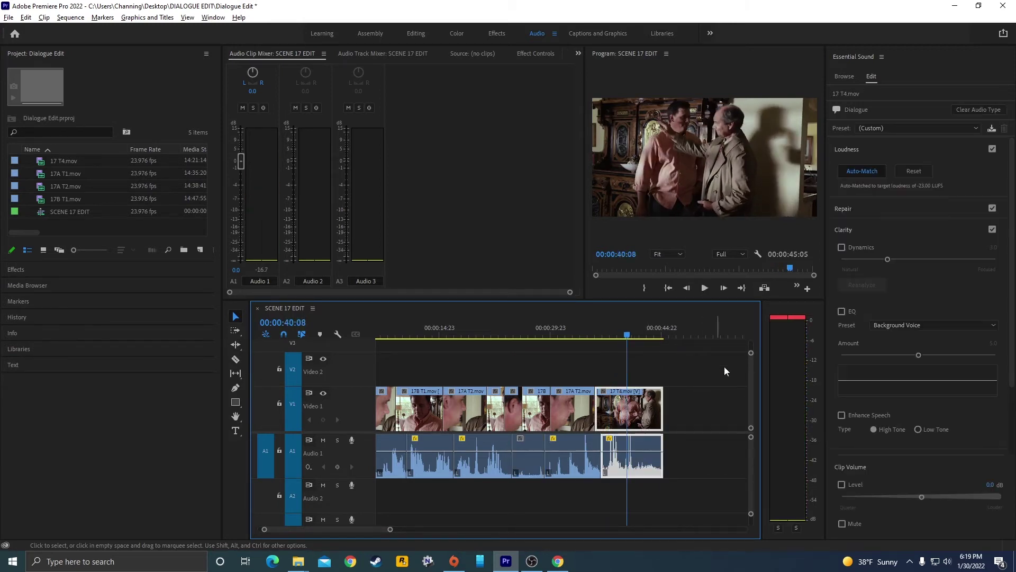
left_click(990, 112)
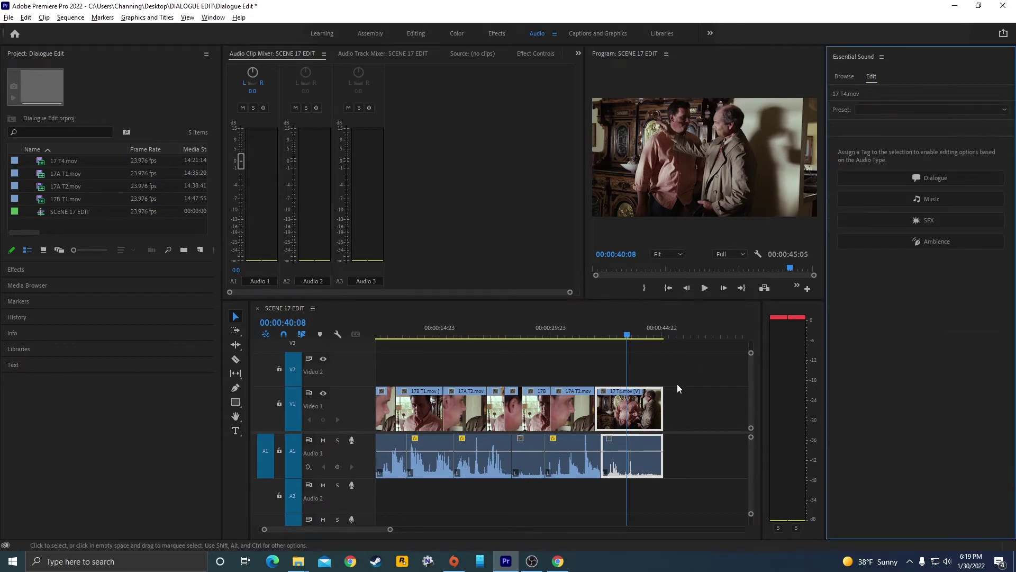
left_click(895, 178)
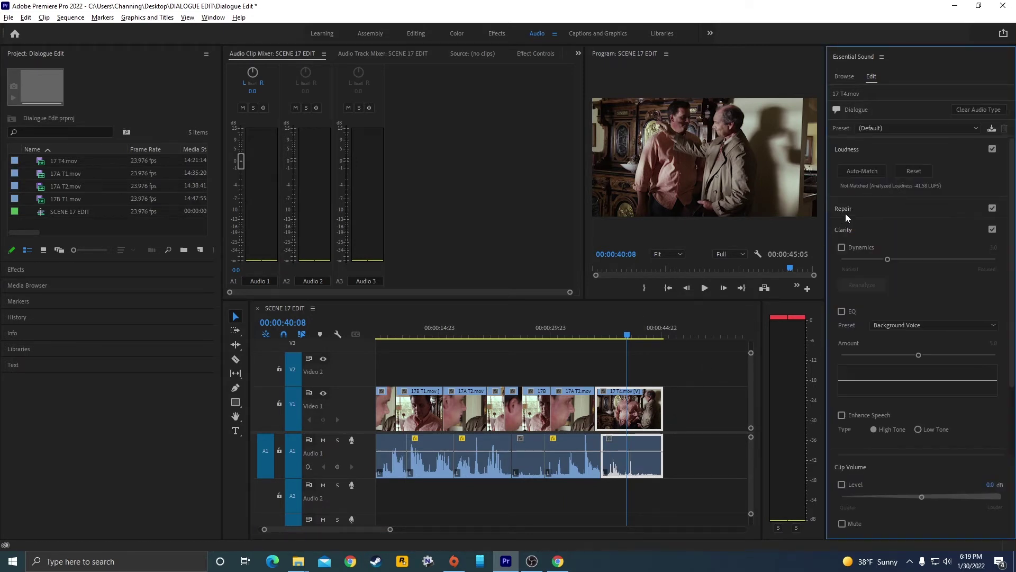
left_click(869, 167)
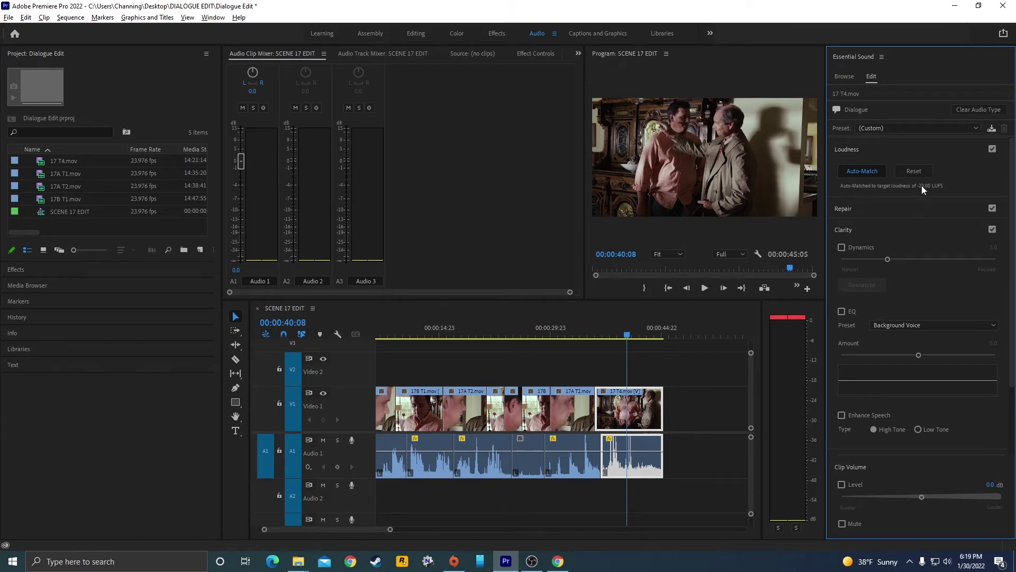
left_click(980, 109)
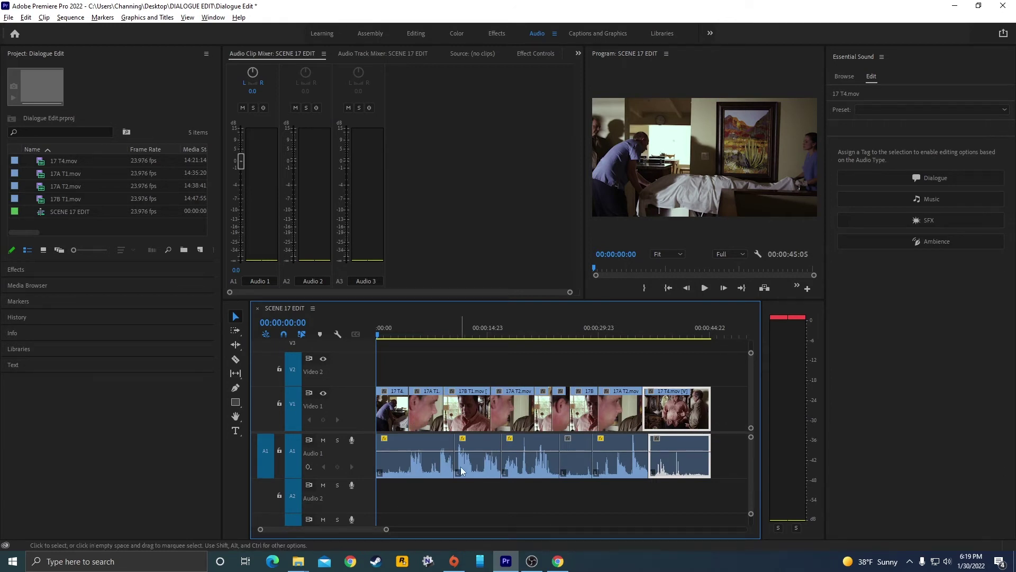
Step: Play the 17B T1.mov dialogue from 00:00:10:14 to 00:00:11:22 and place the playhead in the pause at 00:00:13:14
left_click(441, 331)
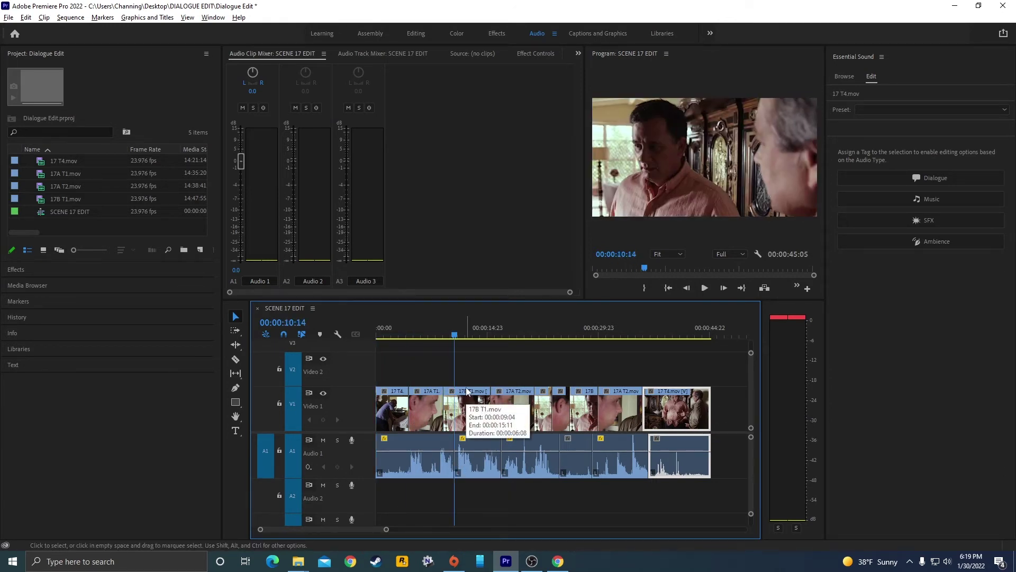
key("=")
key("=")
key("space")
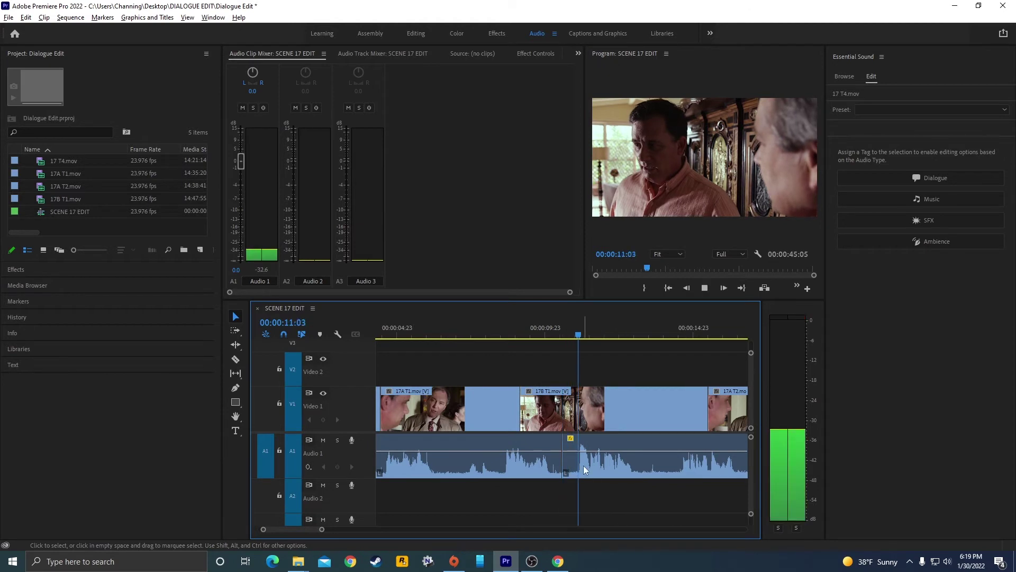
key("space")
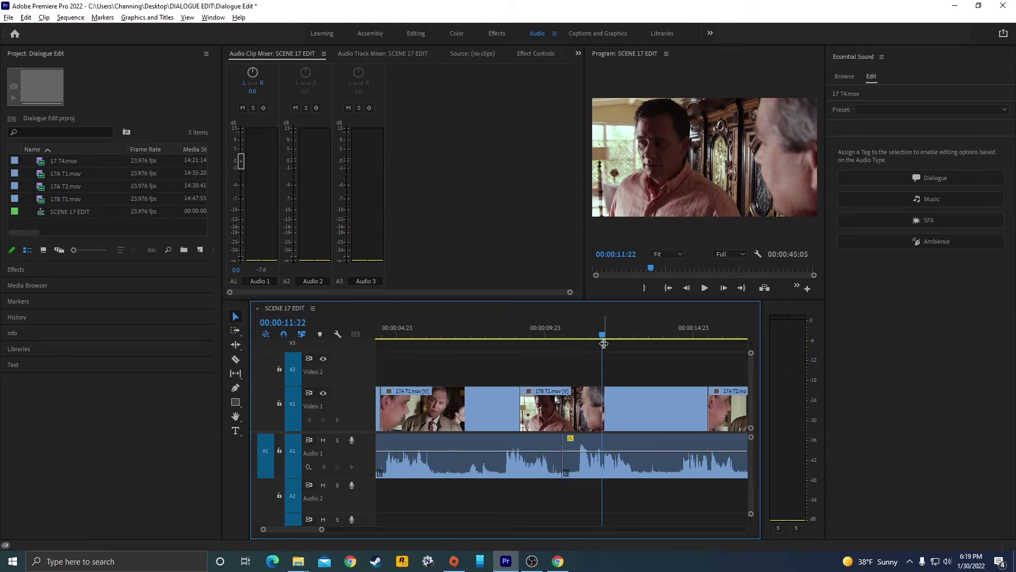
left_click_drag(604, 332, 637, 449)
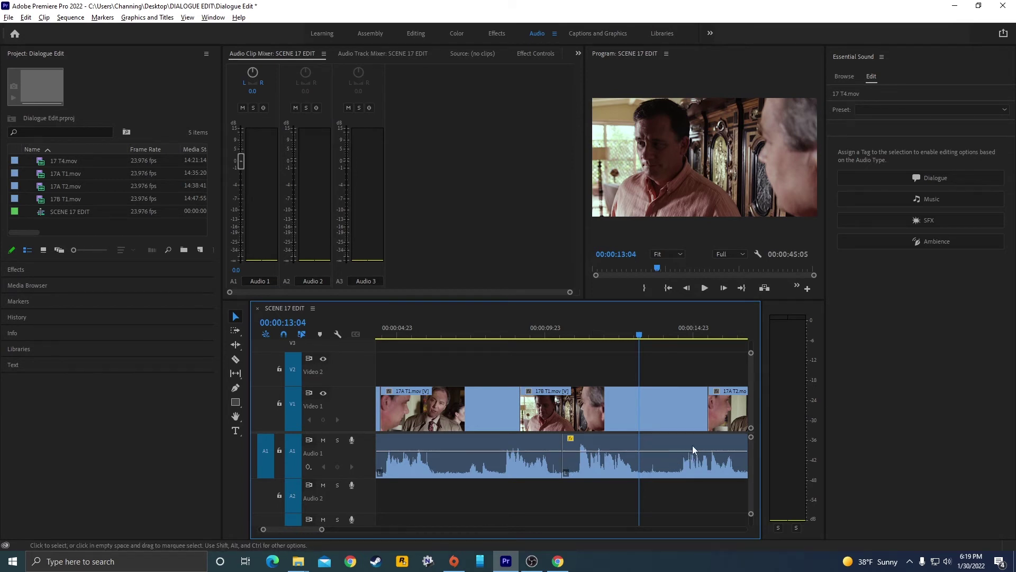
left_click(651, 334)
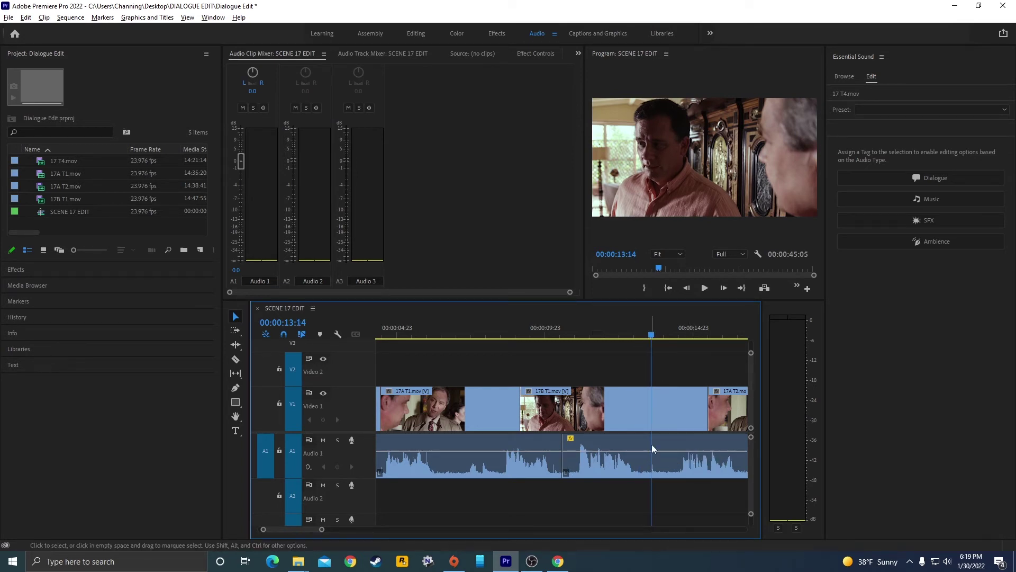
Step: Check the audio keyframe option in the timeline display settings, and collapse and re-expand all the tracks
key("shift")
left_click(338, 335)
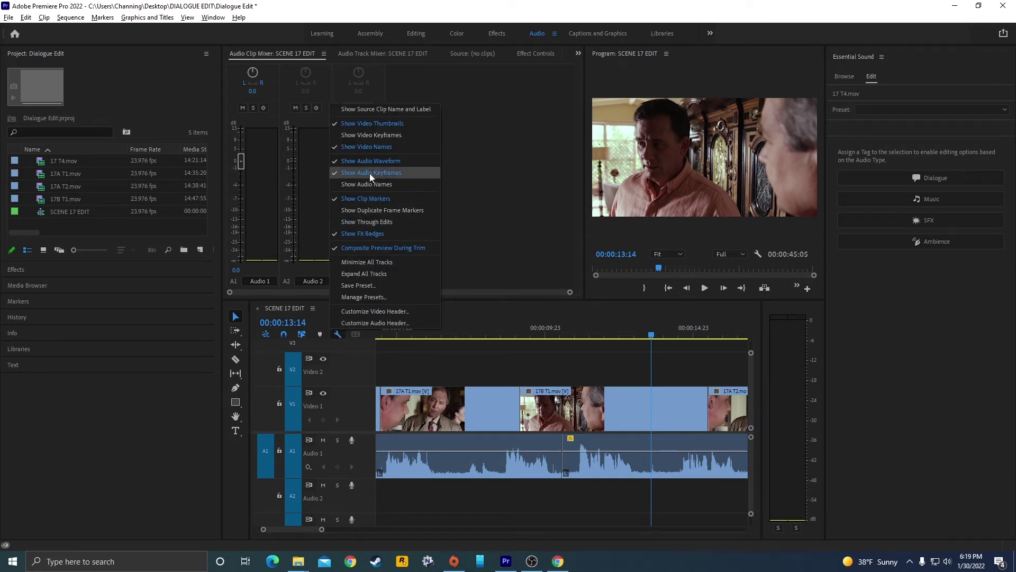
left_click(667, 375)
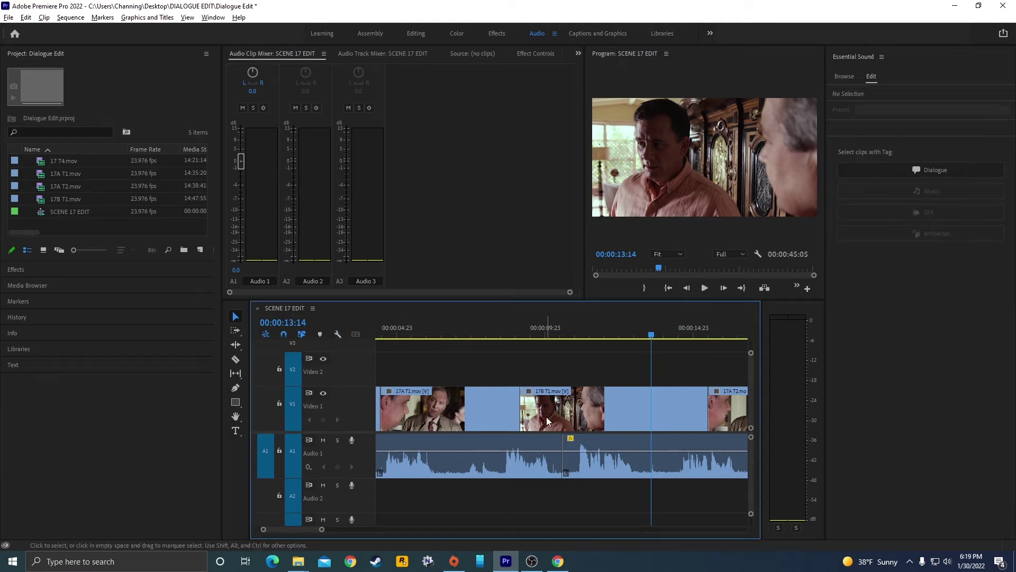
key("shift+minus")
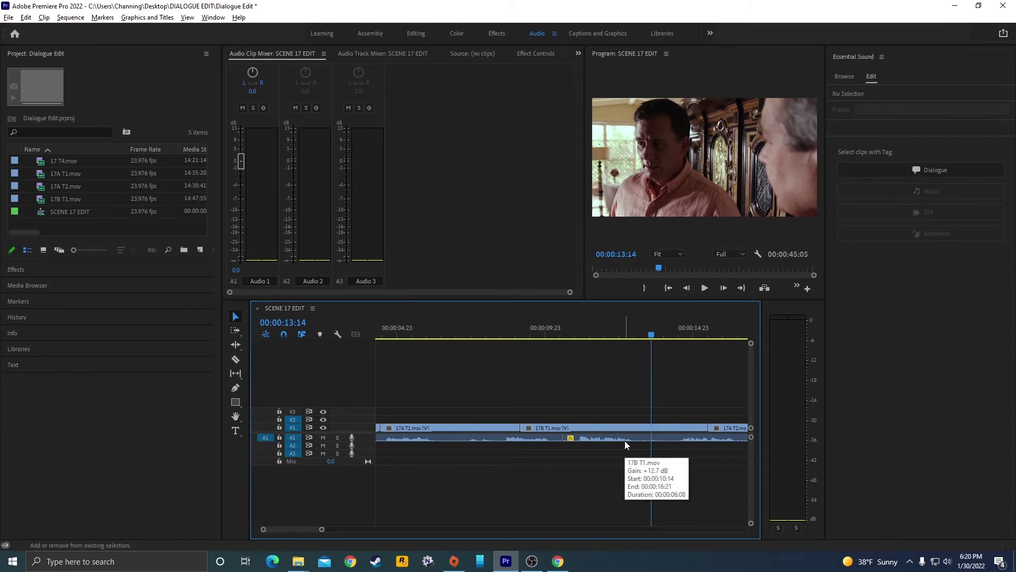
key("shift+equal")
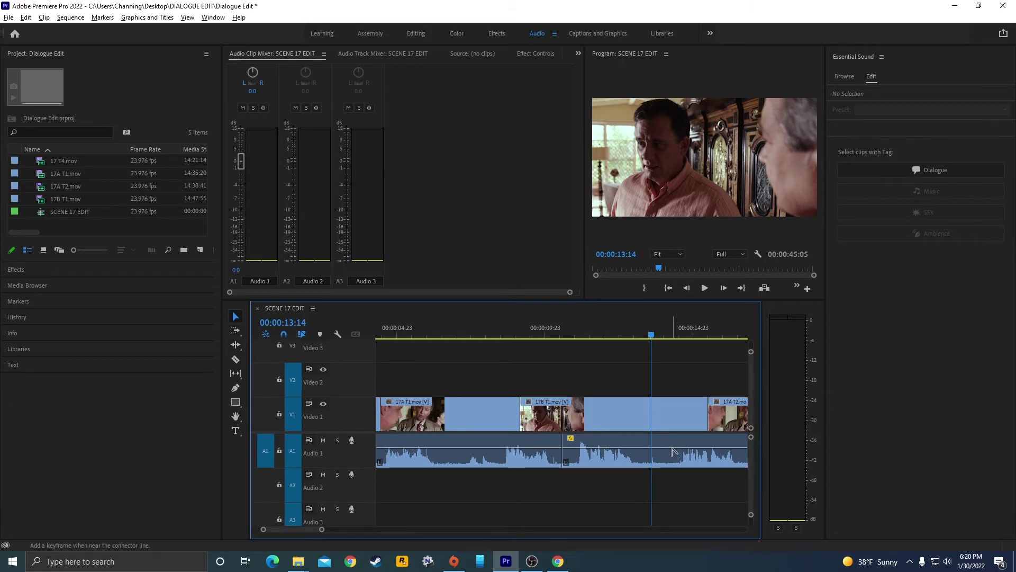
Step: Add two volume keyframes around 00:00:13:14 in the 17B T1.mov audio and lower the level before them to about -3.1 dB
left_click(672, 449)
left_click(635, 448, "ctrl")
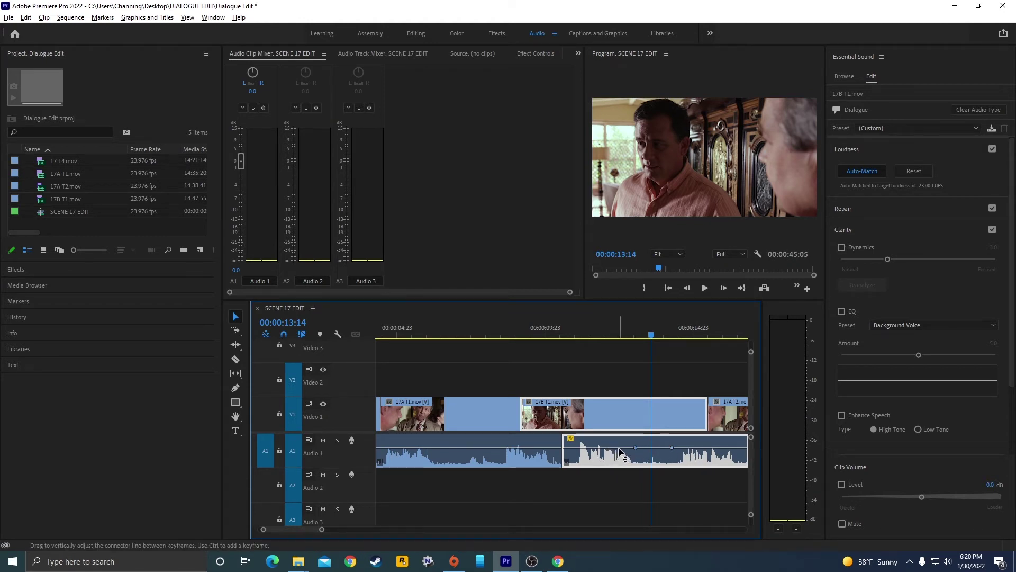
left_click_drag(609, 451, 609, 453)
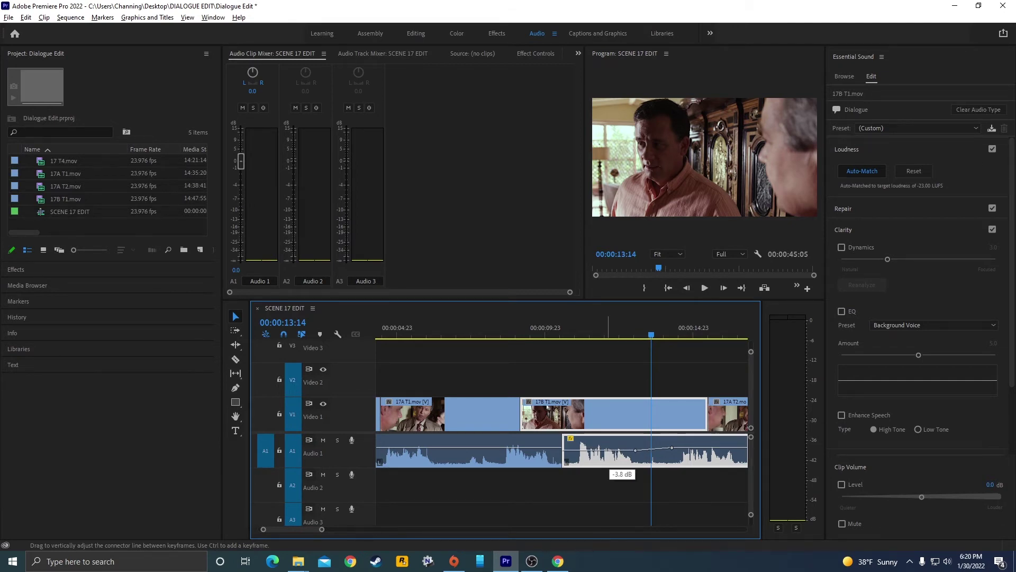
left_click_drag(609, 453, 609, 449)
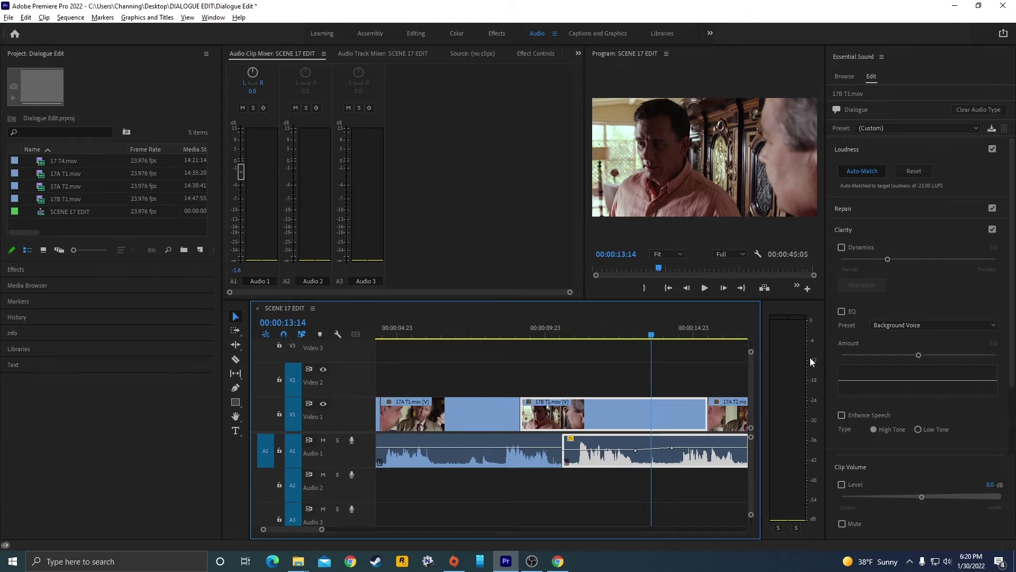
Step: Replay the lowered 17B T1.mov dialogue to 00:00:12:10 and reduce the level before the keyframes to about -4.6 dB
left_click_drag(650, 339, 553, 339)
key("space")
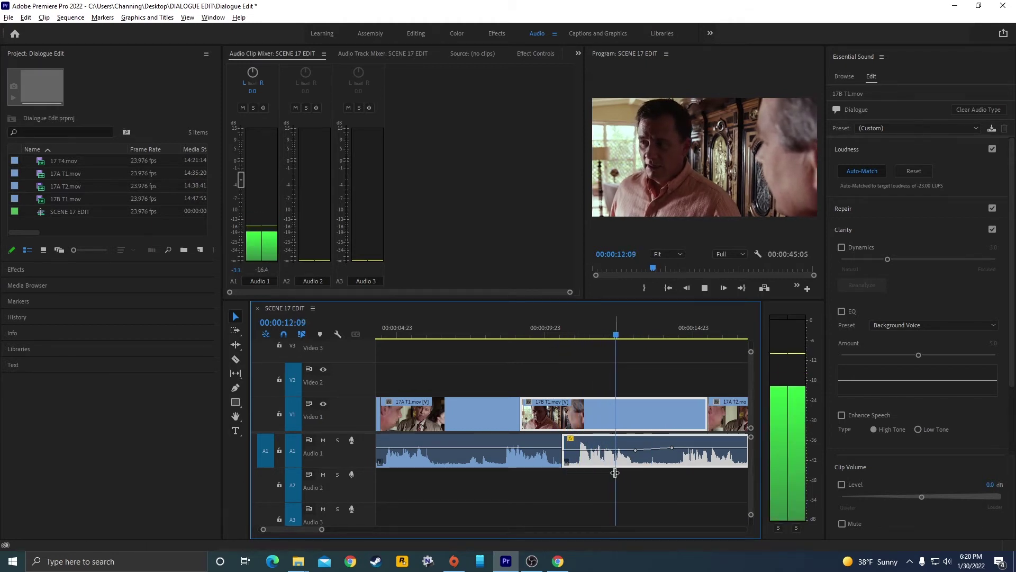
key("space")
left_click_drag(616, 450, 616, 453)
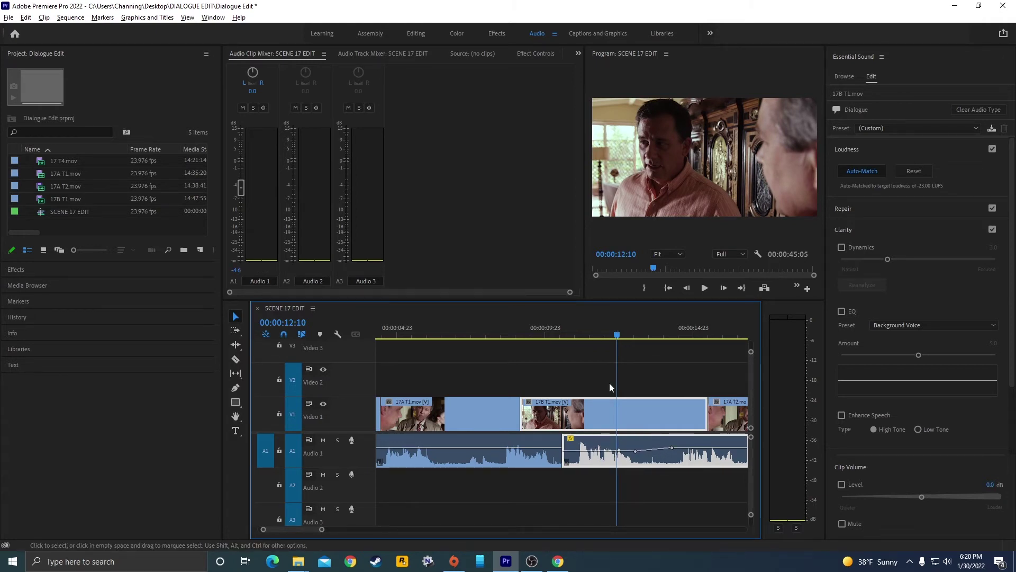
Step: Play the adjusted 17B T1.mov dialogue through to 00:00:16:02 and move the playhead to 00:00:19:02 in the 17A T2.mov clip
key("Up")
key("space")
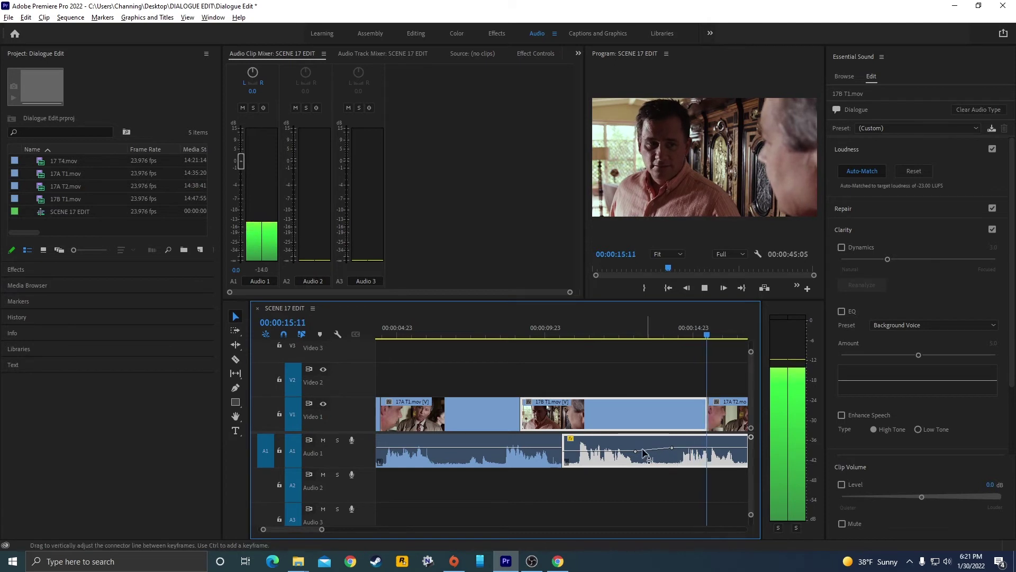
key("space")
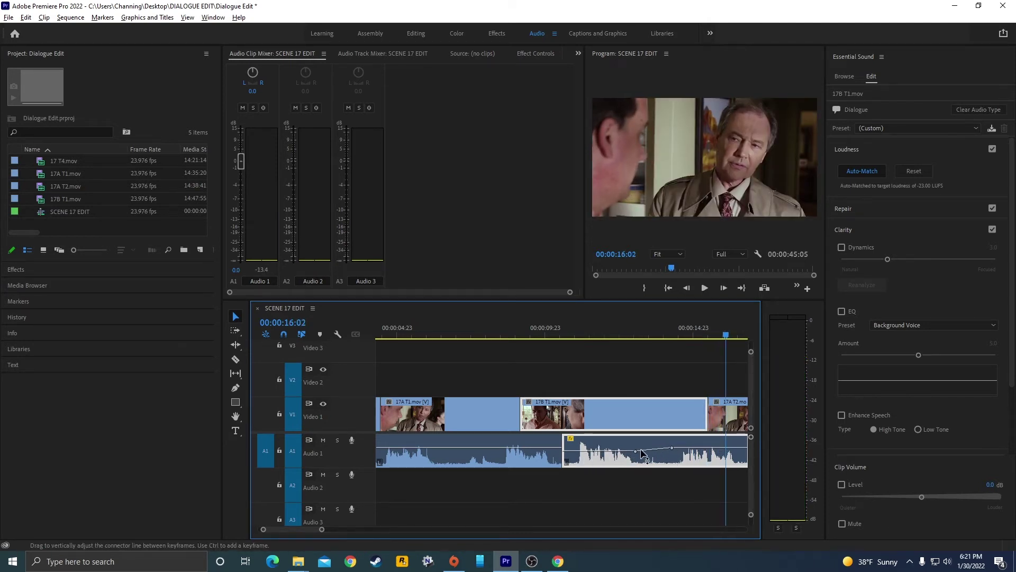
key("minus")
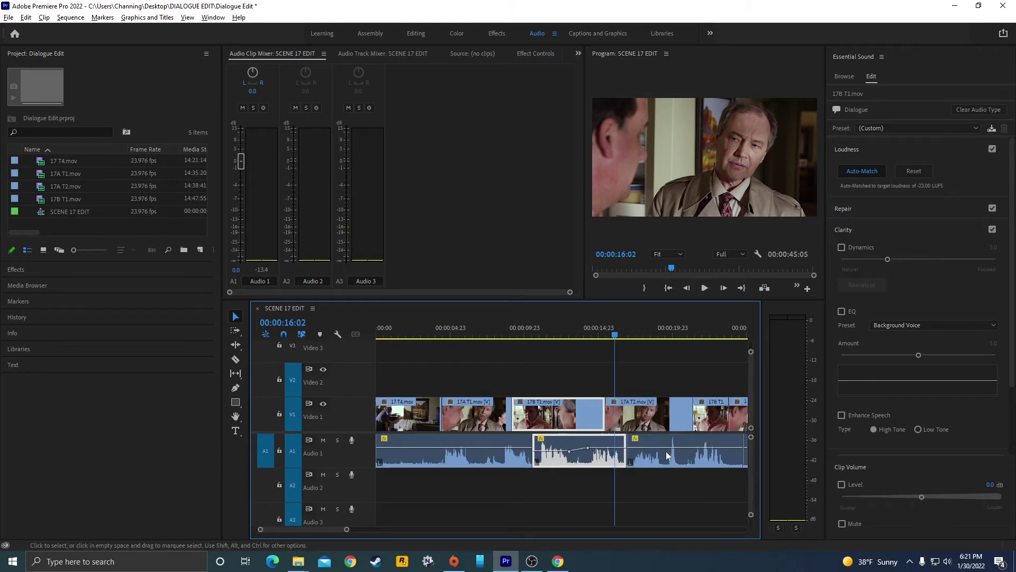
left_click(658, 332)
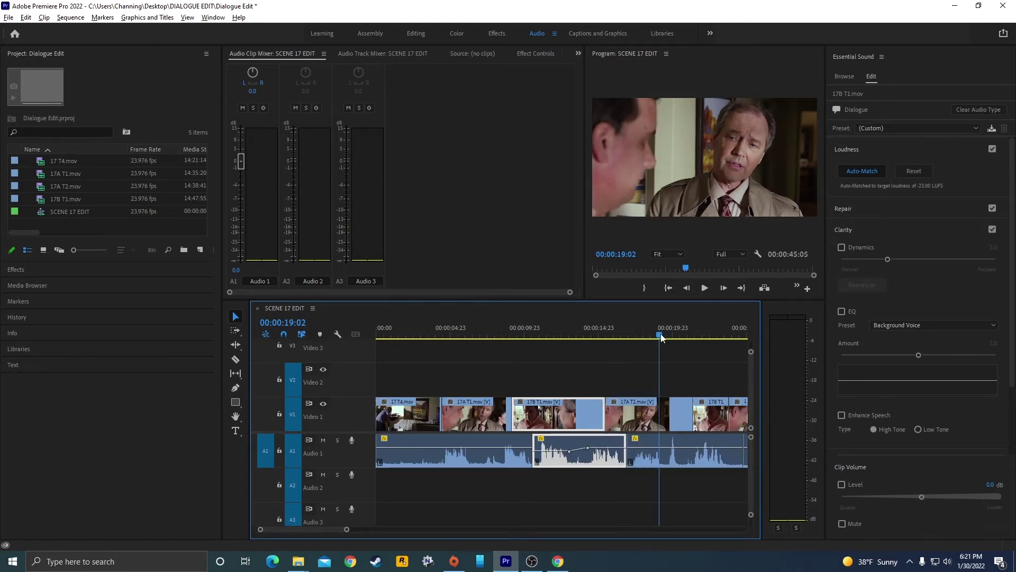
Step: Play the 17A T2.mov dialogue around 00:00:19:02 and place the playhead at 00:00:19:05, ahead of the loud peak
key("equal")
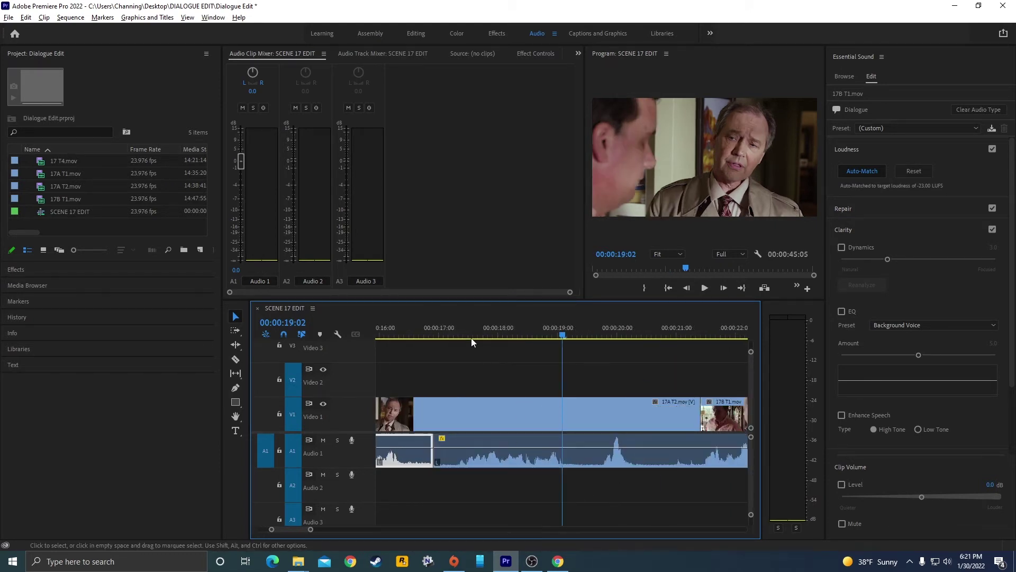
key("shift+k")
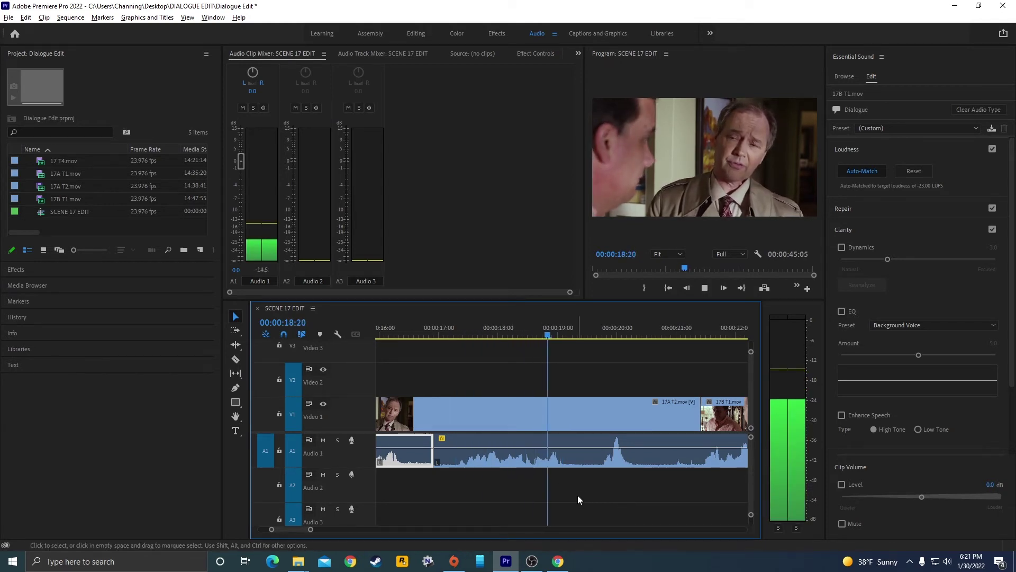
key("k")
key("Right")
key("Right")
key("Right")
key("Right")
key("Right")
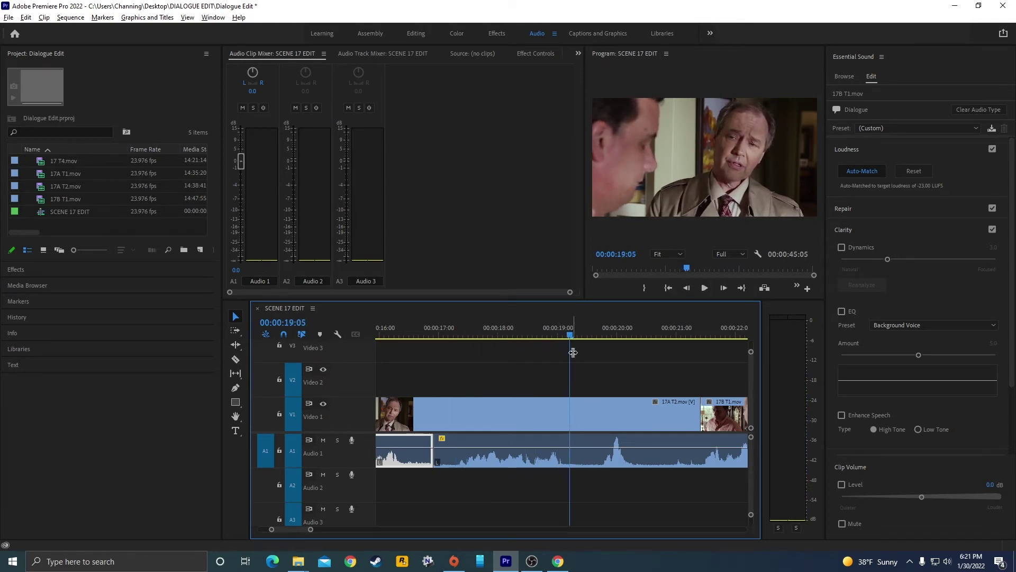
Step: Add four volume keyframes around the loud peak near 00:00:20:00 in the 17A T2.mov audio and lower the level between the middle two
left_click(569, 448, "ctrl")
left_click(598, 448, "ctrl")
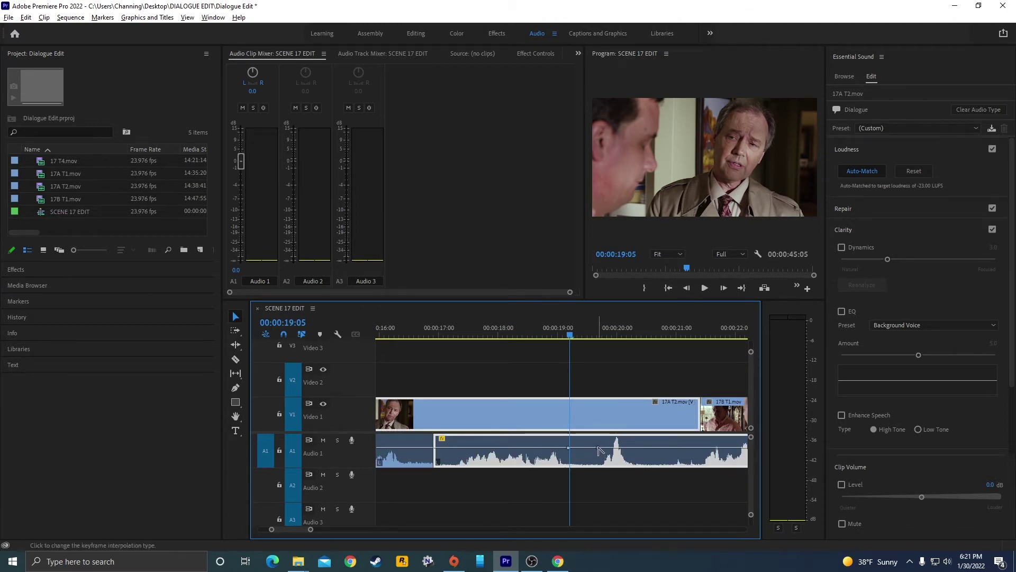
left_click(636, 448, "ctrl")
left_click(701, 448, "ctrl")
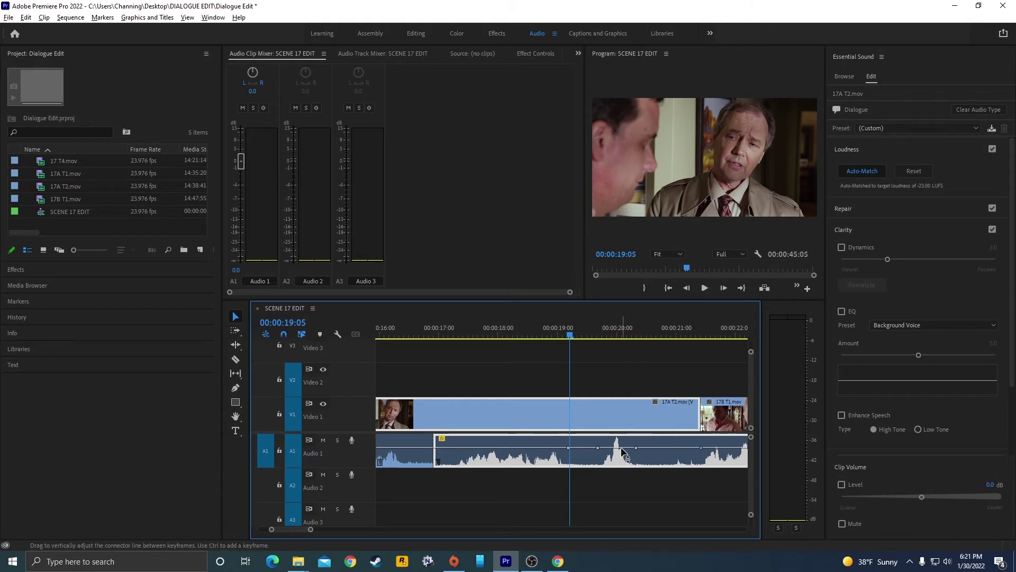
left_click_drag(623, 449, 623, 454)
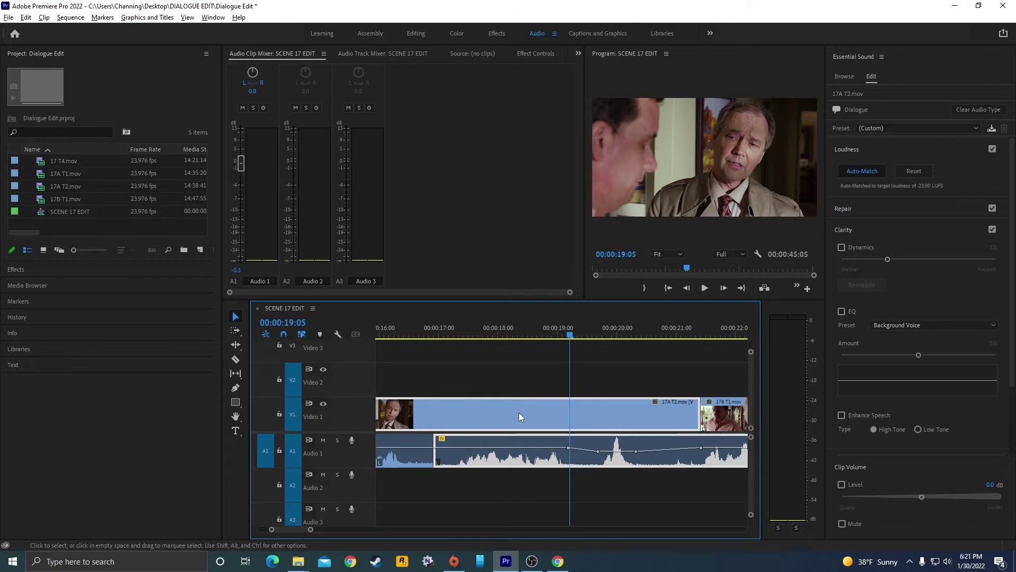
Step: Raise the 17A T2.mov level before the first keyframe to about 2.4 dB and replay the passage from 00:00:17:02 to 00:00:19:03
left_click_drag(517, 448, 517, 445)
left_click(451, 332)
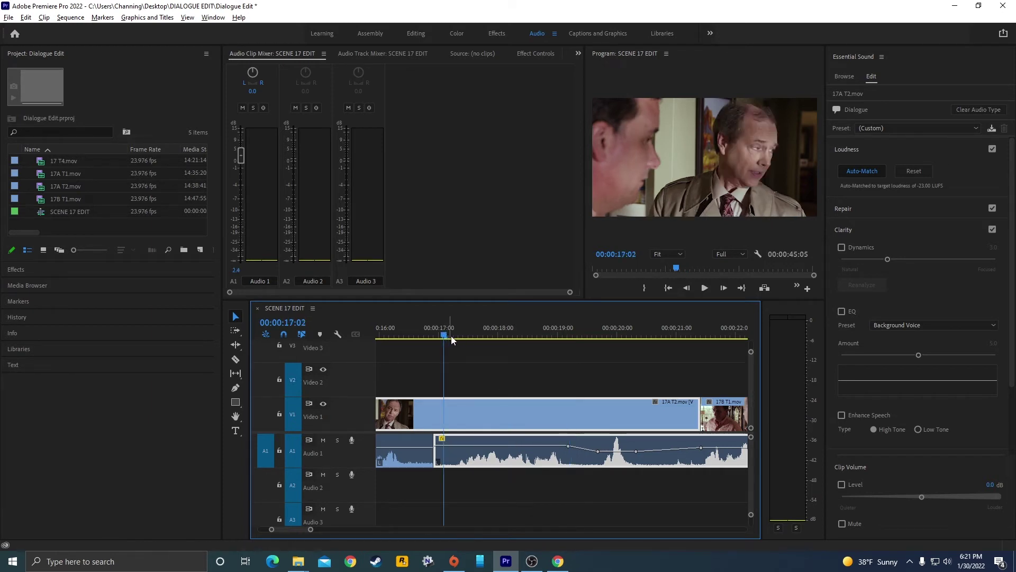
key("space")
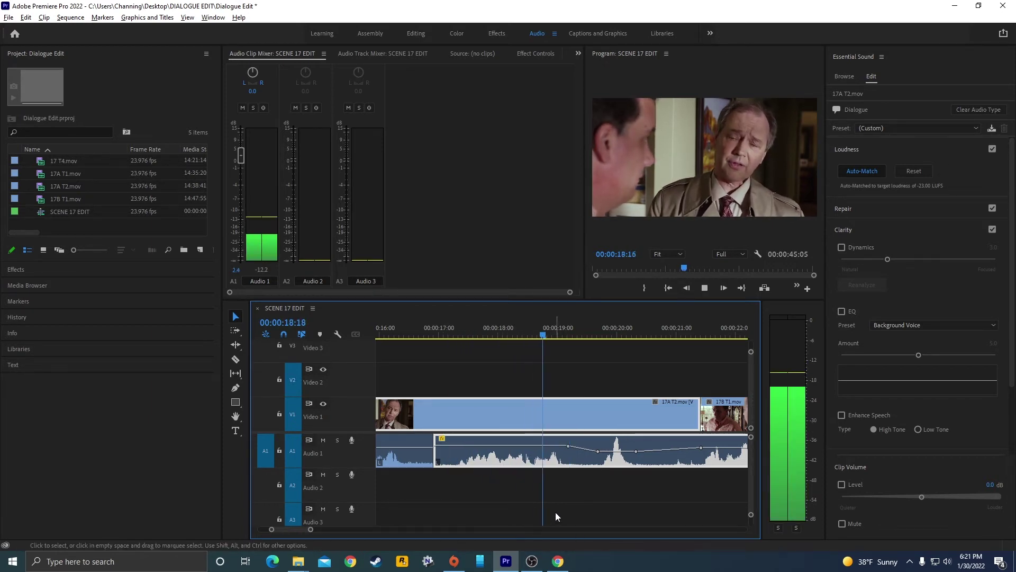
key("space")
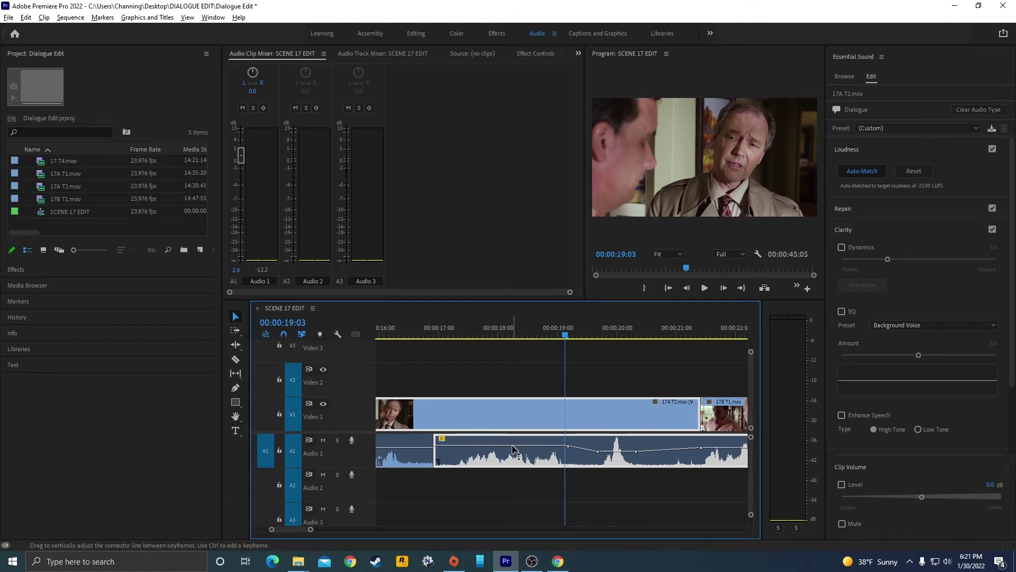
Step: Readjust the 17A T2.mov level before the first keyframe slightly and play the clip through to 00:00:23:15
left_click_drag(513, 449, 513, 447)
left_click(440, 332)
key("space")
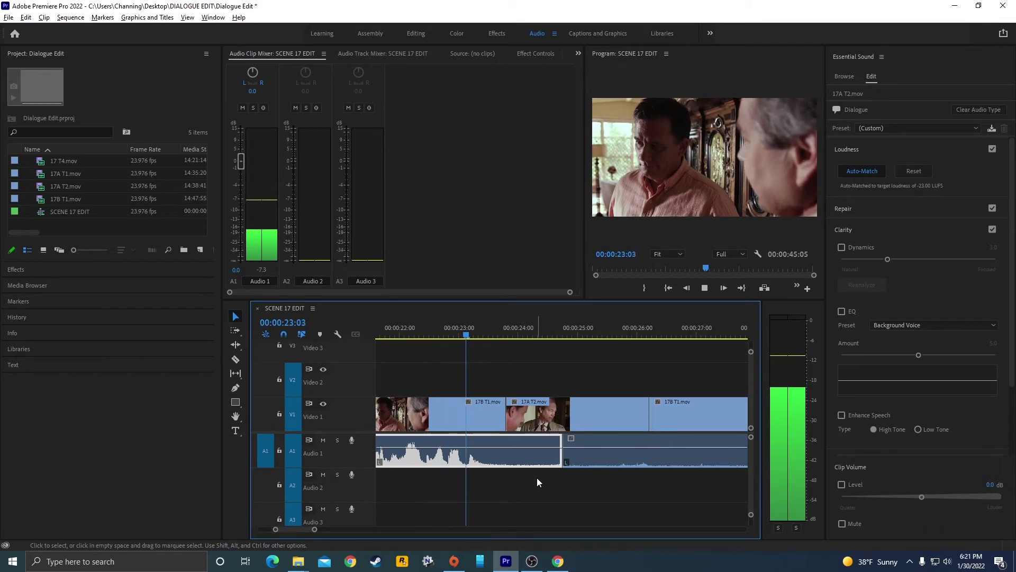
key("space")
Step: Increase the audio gain of the quiet 17B T1.mov clip at 00:00:25:12 by 10 dB
key("minus")
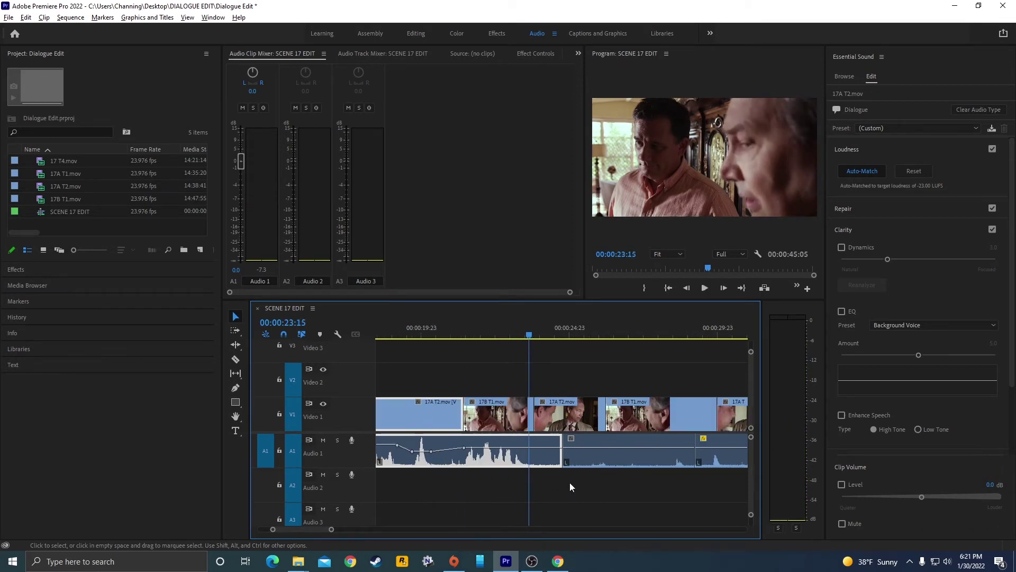
left_click(585, 328)
left_click(595, 438)
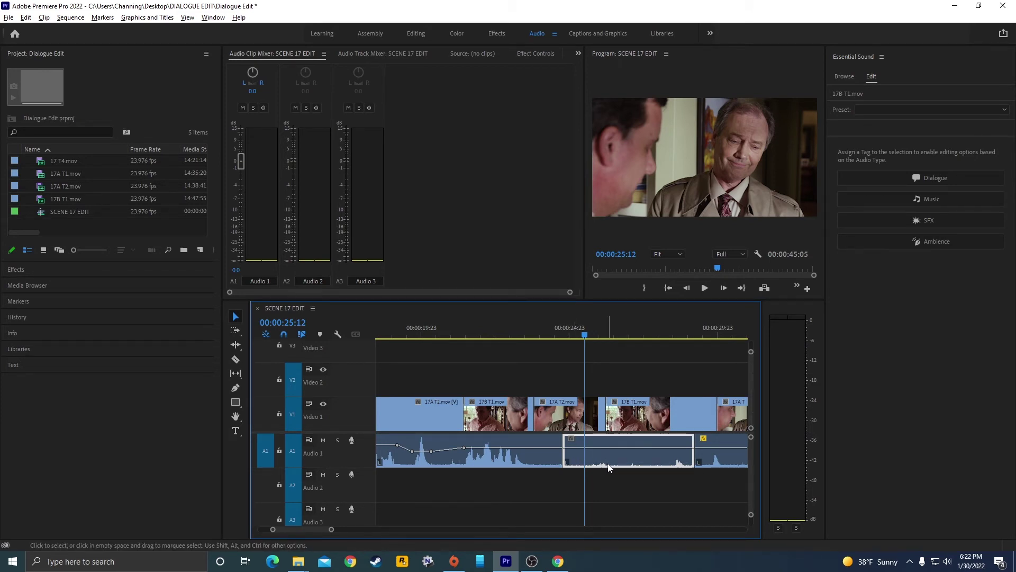
key("g")
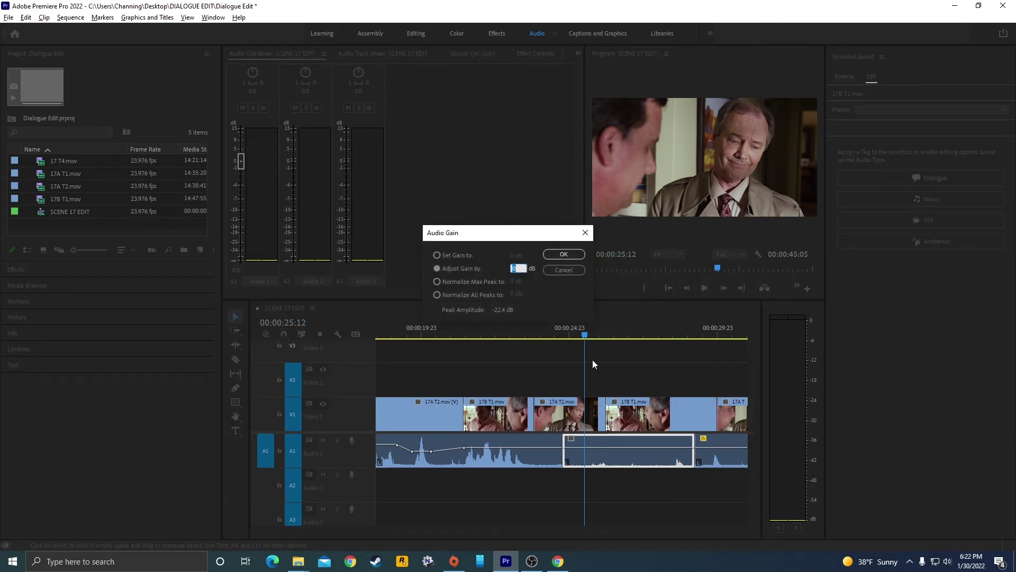
type("10")
key("Return")
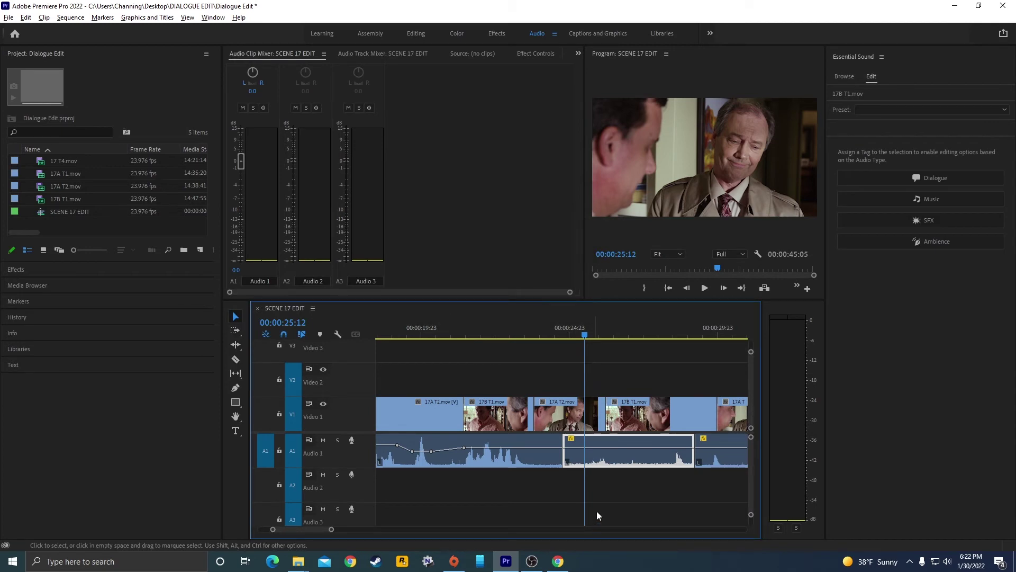
Step: Play the boosted 17B T1.mov dialogue from shortly before 00:00:25:12 through to 00:00:29:00
key("space")
key("space")
key("shift+Left")
key("shift+Left")
key("shift+Left")
key("space")
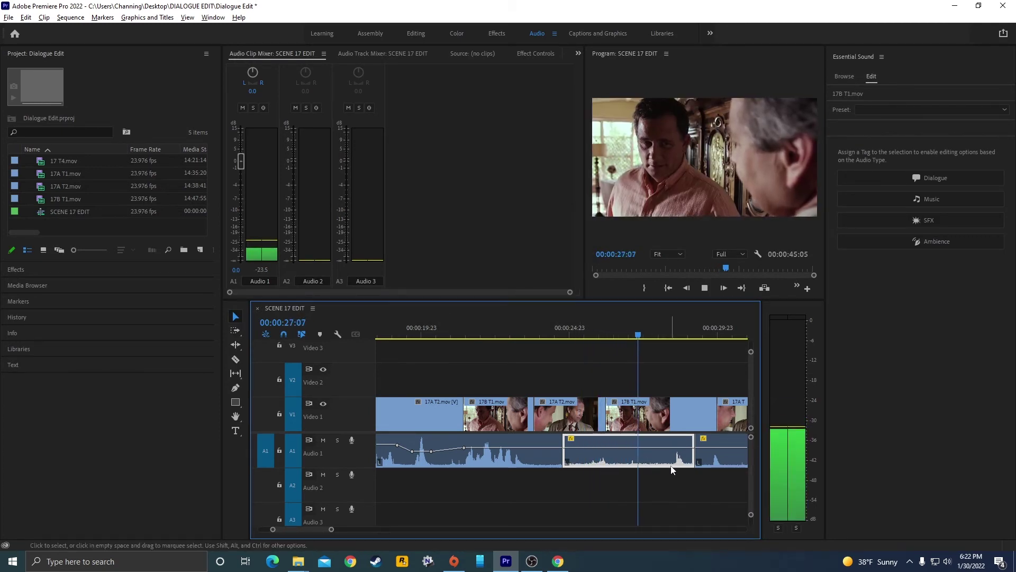
key("space")
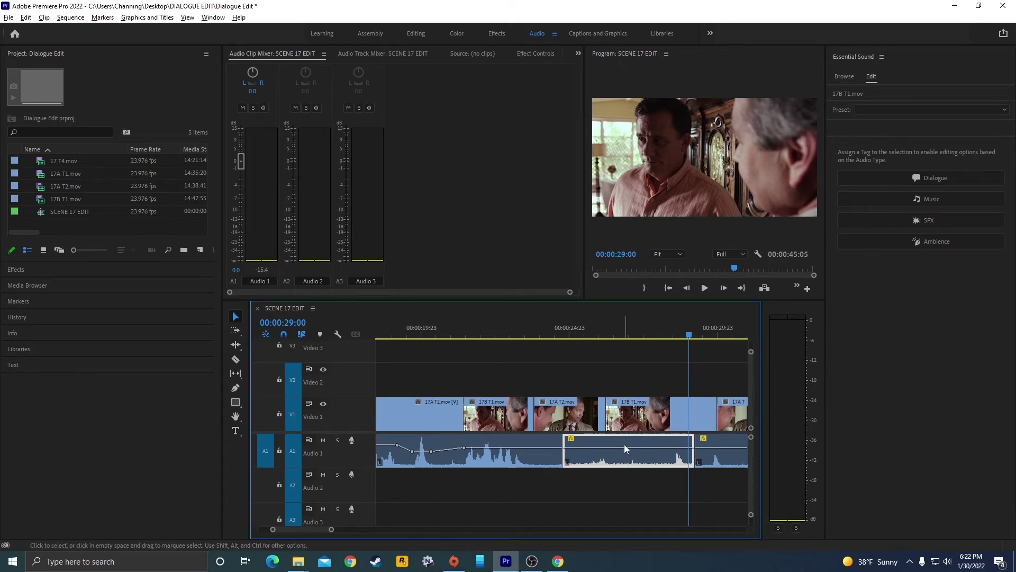
Step: Check the 17B T1.mov clip's audio gain settings and replay its dialogue through to 00:00:29:07
key("g")
key("Escape")
left_click(578, 330)
key("space")
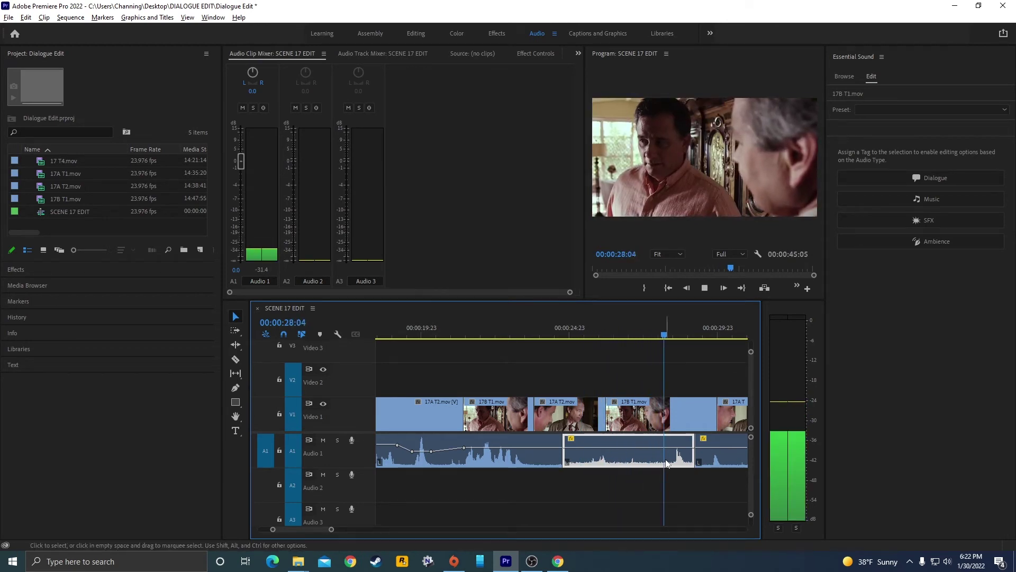
key("space")
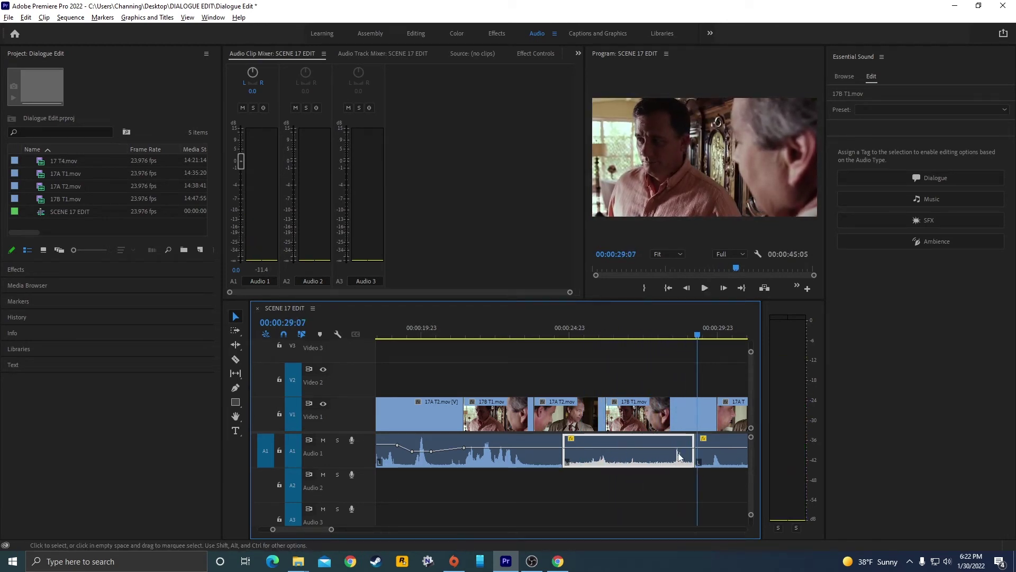
Step: Add volume keyframes to the quiet 17B T1.mov audio, raise the level over its early dialogue, and ramp it up from the clip's start
left_click(666, 454, "shift")
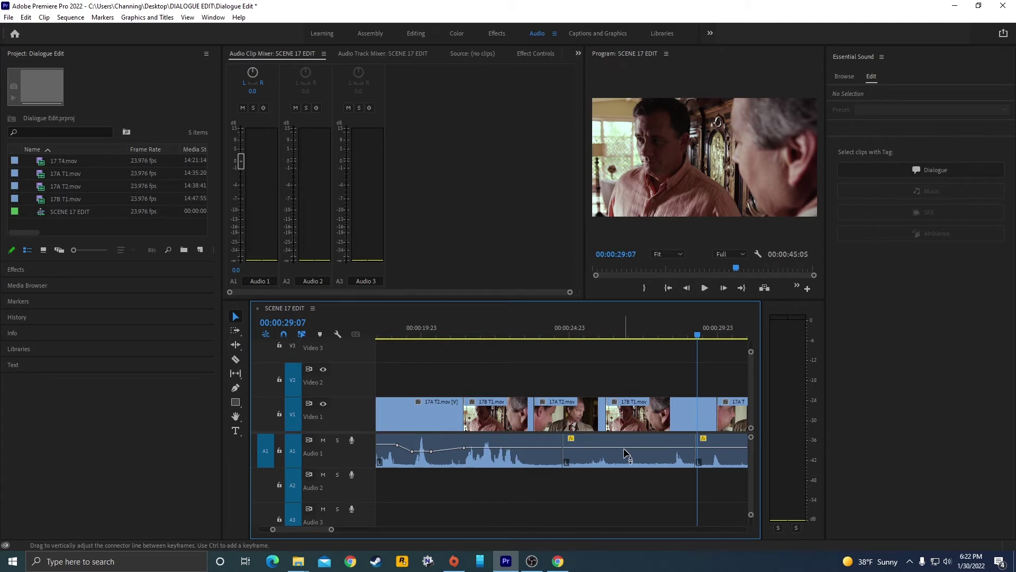
left_click(668, 448, "ctrl")
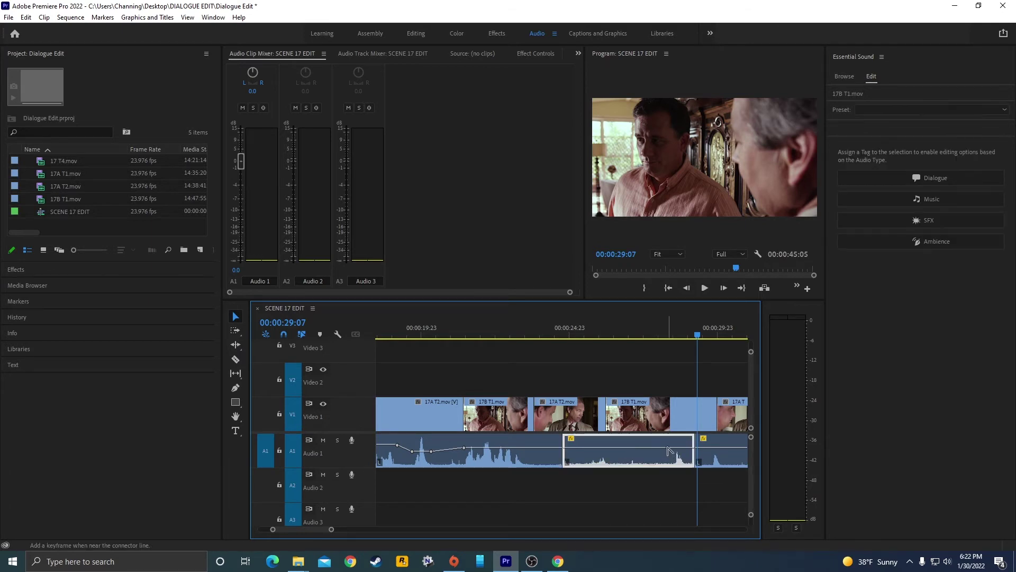
left_click(612, 448, "ctrl")
left_click_drag(597, 447, 598, 443)
left_click(585, 443, "ctrl")
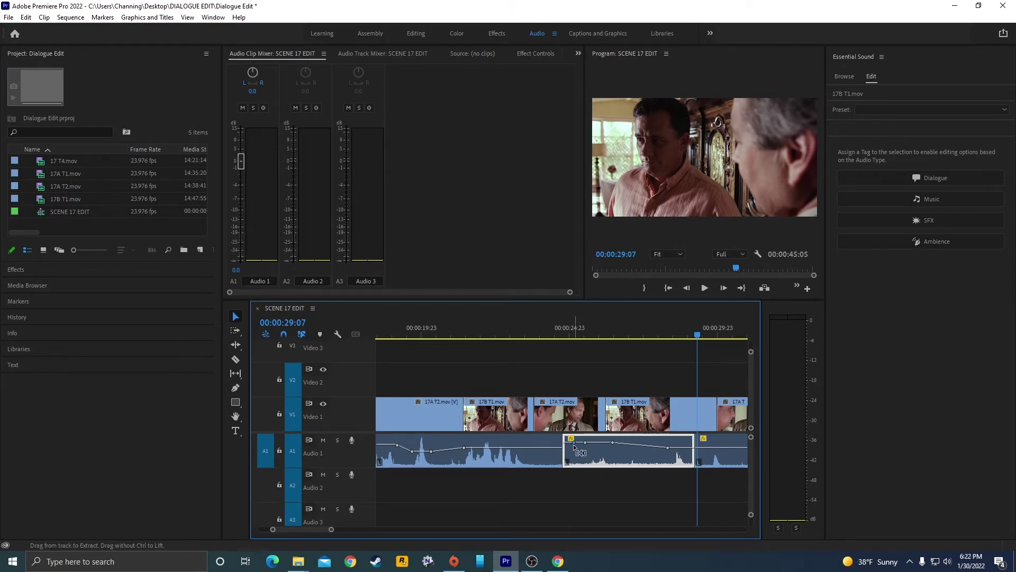
left_click_drag(567, 442, 564, 447)
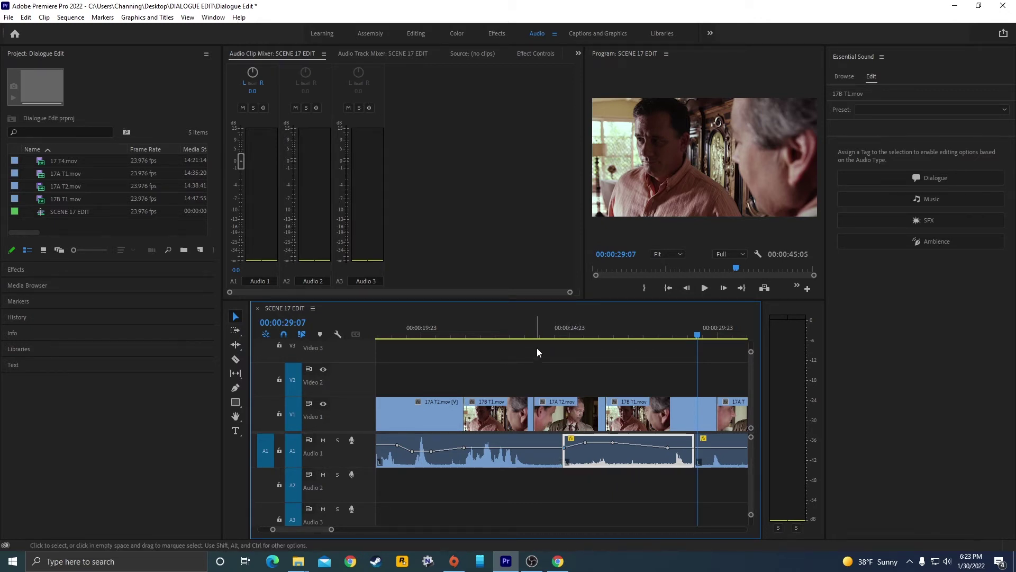
Step: Play the keyframed 17B T1.mov dialogue to 00:00:29:07 and continue into the next clip to 00:00:29:16
left_click(542, 333)
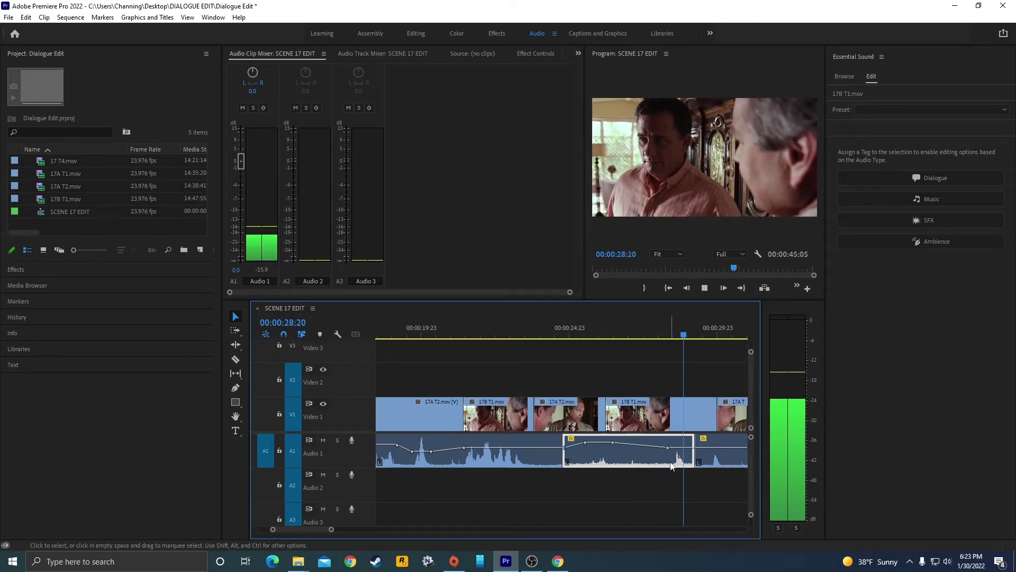
key("space")
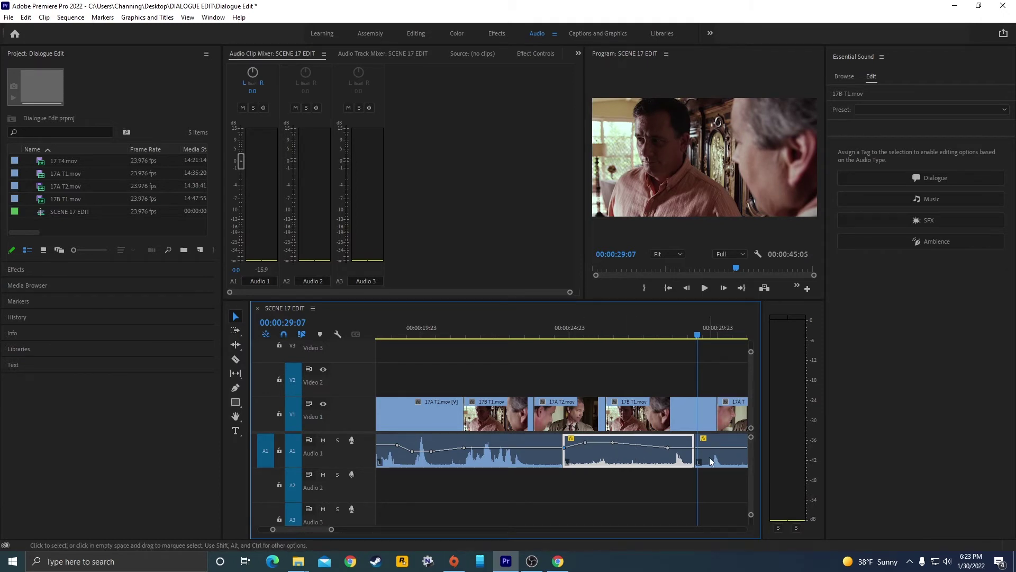
scroll(720, 447, "down", 2)
scroll(672, 450, "down", 2)
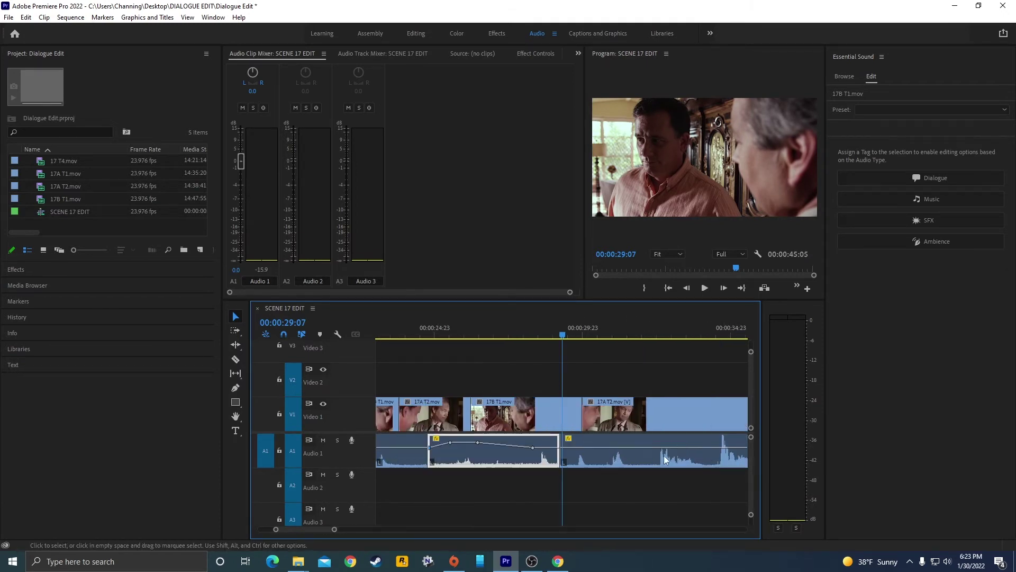
key("minus")
key("space")
key("space")
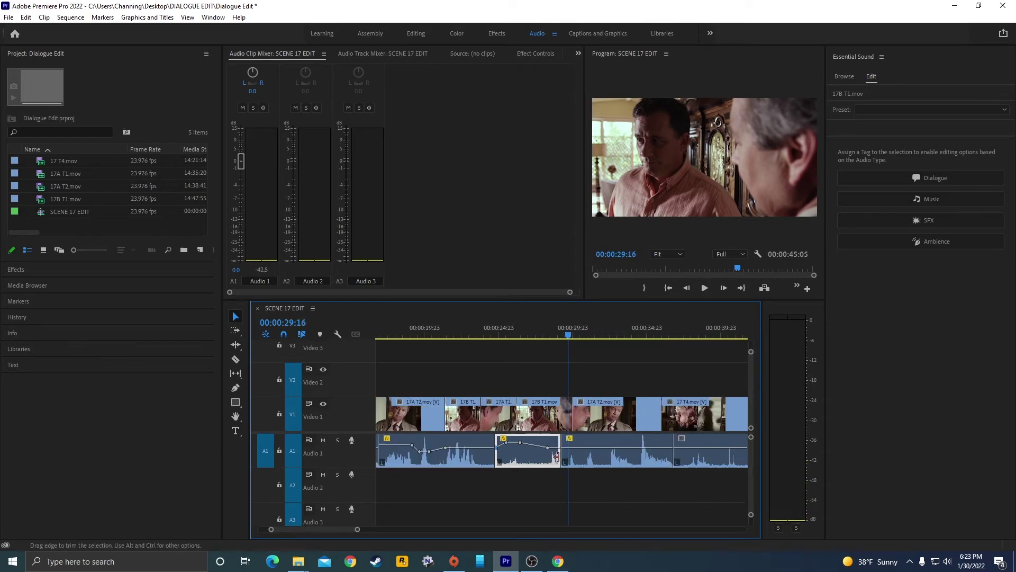
Step: Select the final 17 T4.mov clip and play its opening through to 00:00:39:04
key("minus")
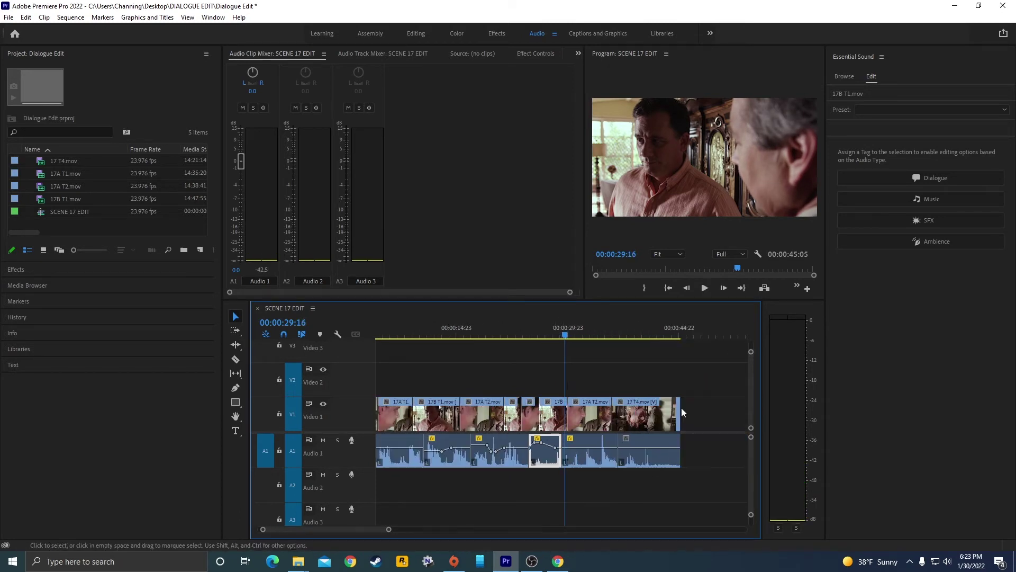
left_click(631, 440)
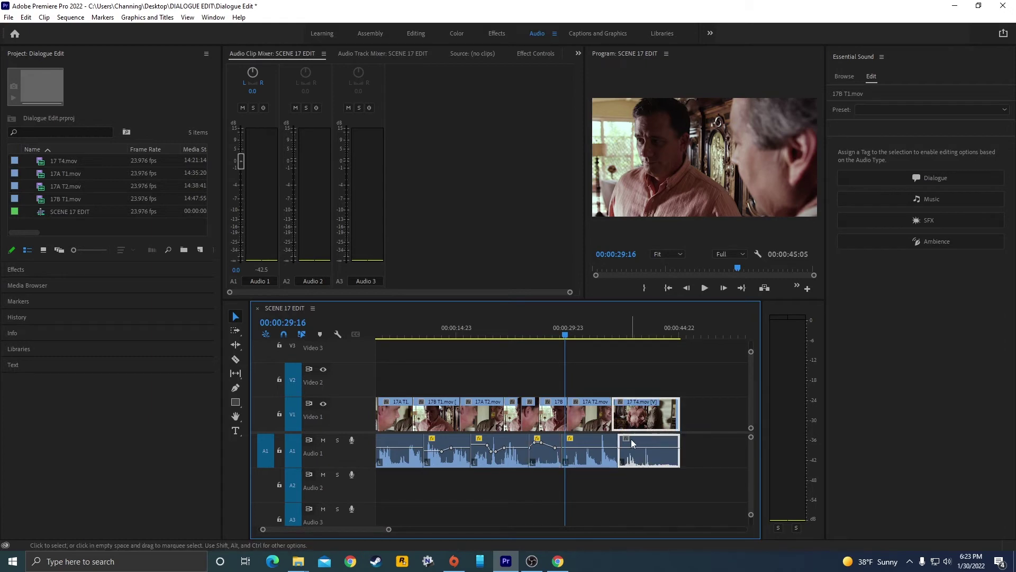
key("Down")
key("space")
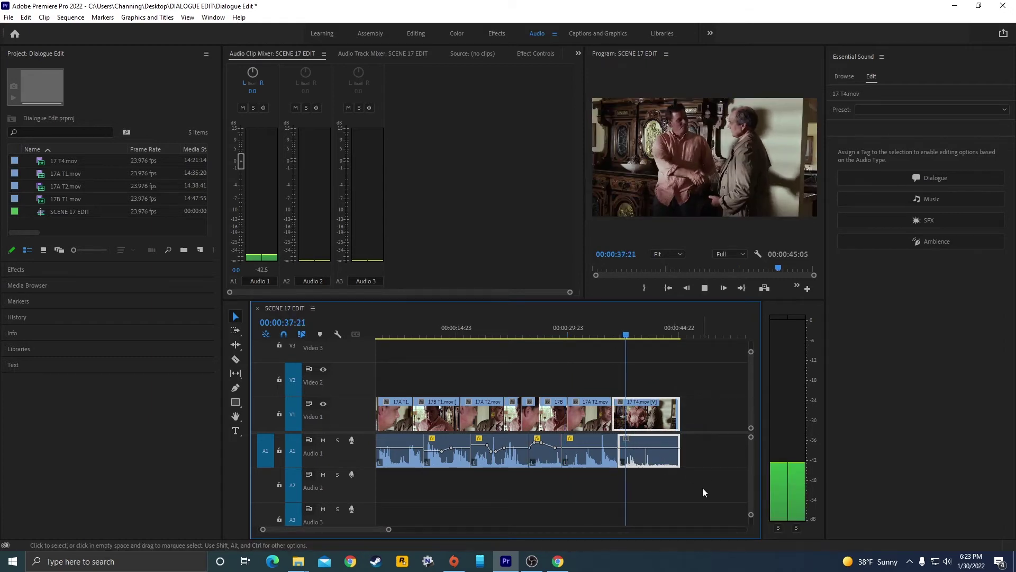
key("space")
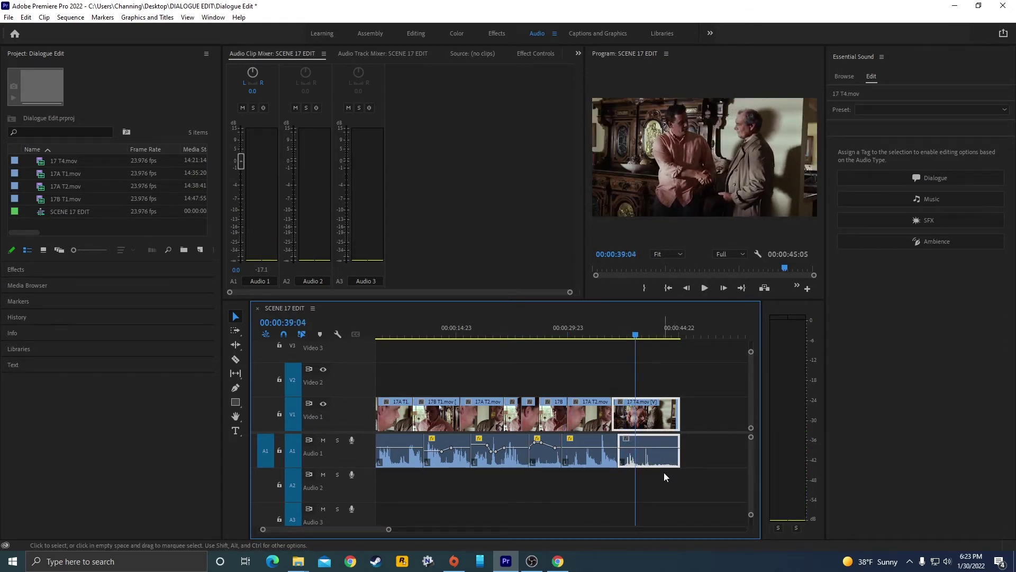
Step: Try to adjust the audio gain of the final 17 T4.mov clip by -10 dB
key("g")
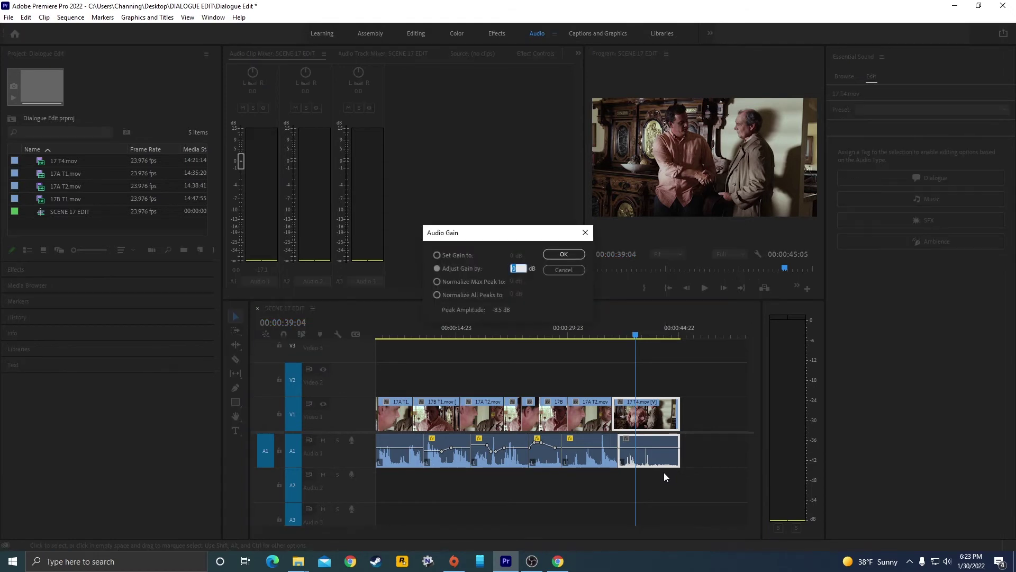
key("Return")
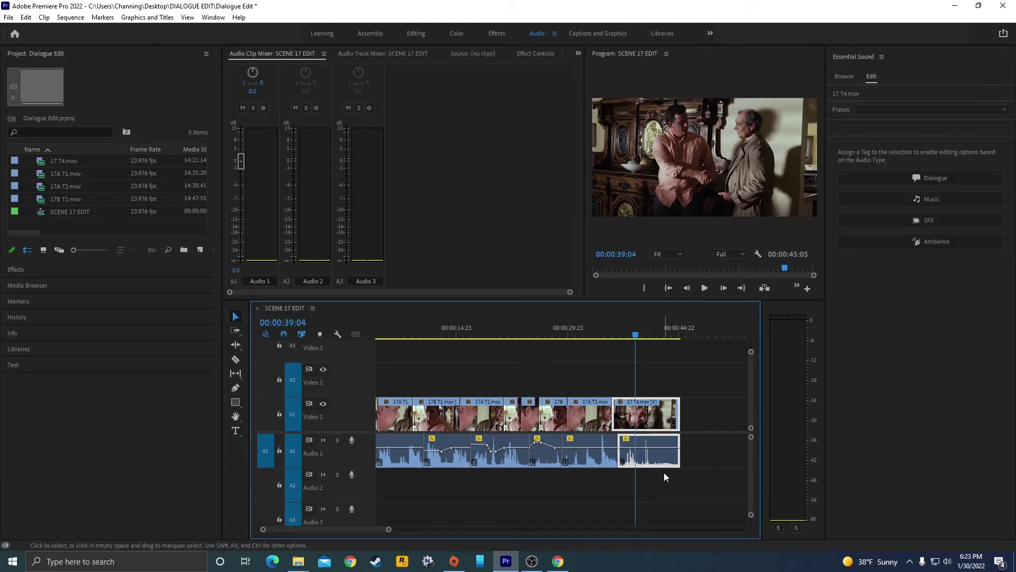
scroll(656, 408, "up", 3)
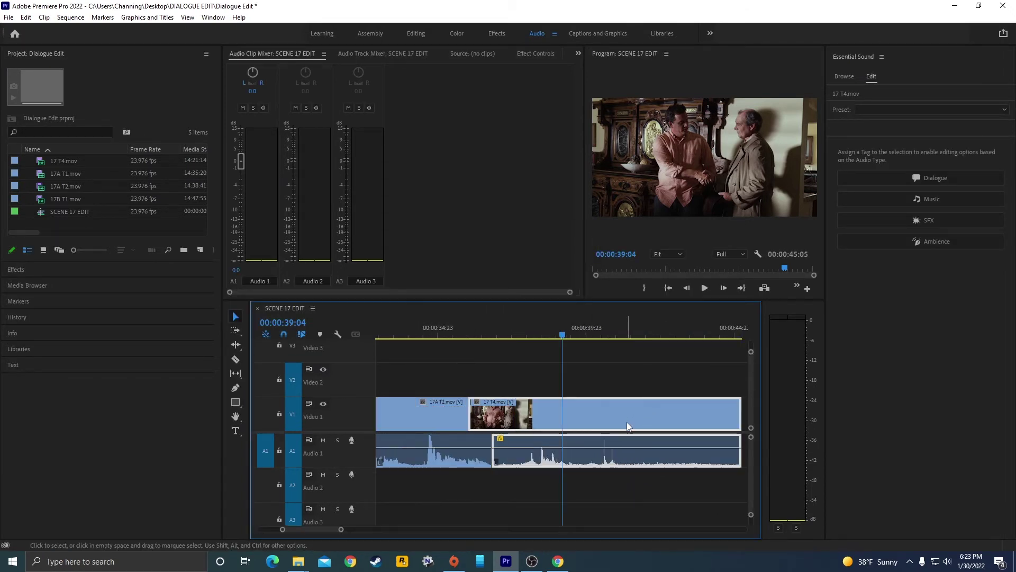
type("g-")
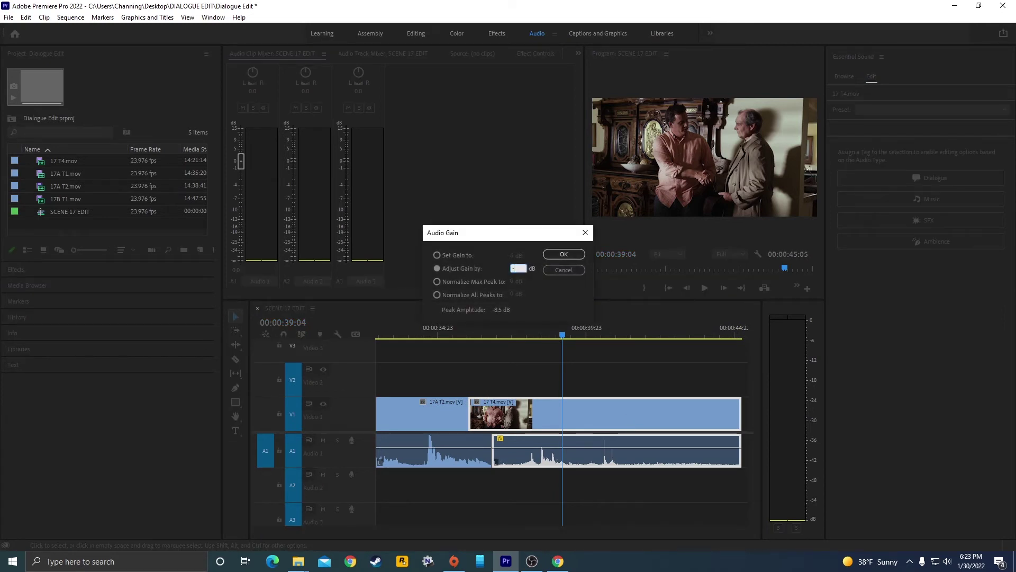
type("10")
double_click(516, 268)
key("BackSpace")
left_click(564, 254)
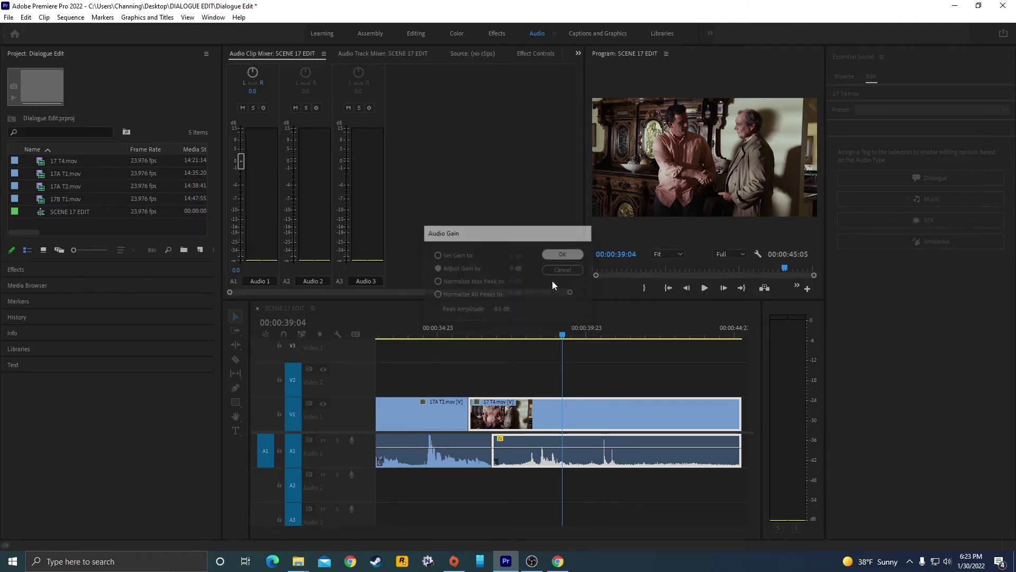
Step: Play the final 17 T4.mov clip from 00:00:39:04 to 00:00:41:16
key("space")
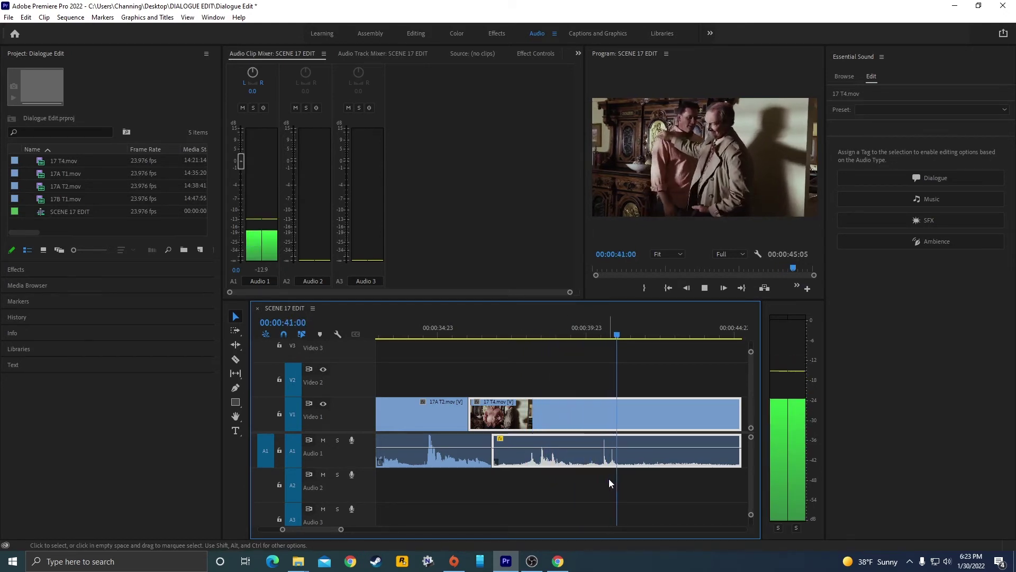
key("space")
key("minus")
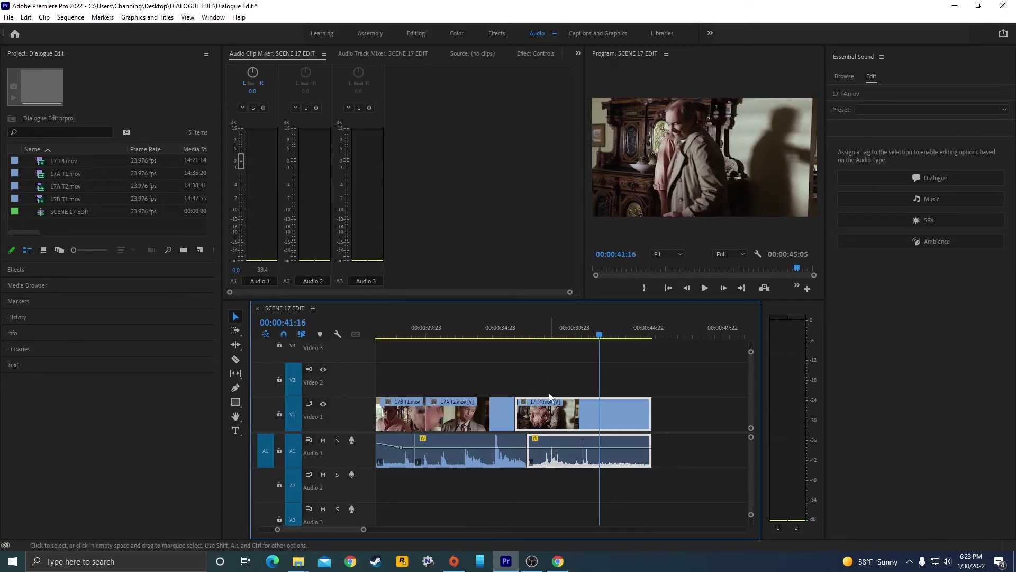
Step: Add four volume keyframes around the loud peak in the last 17A T2.mov audio clip and lower the level between the middle two
left_click(479, 335)
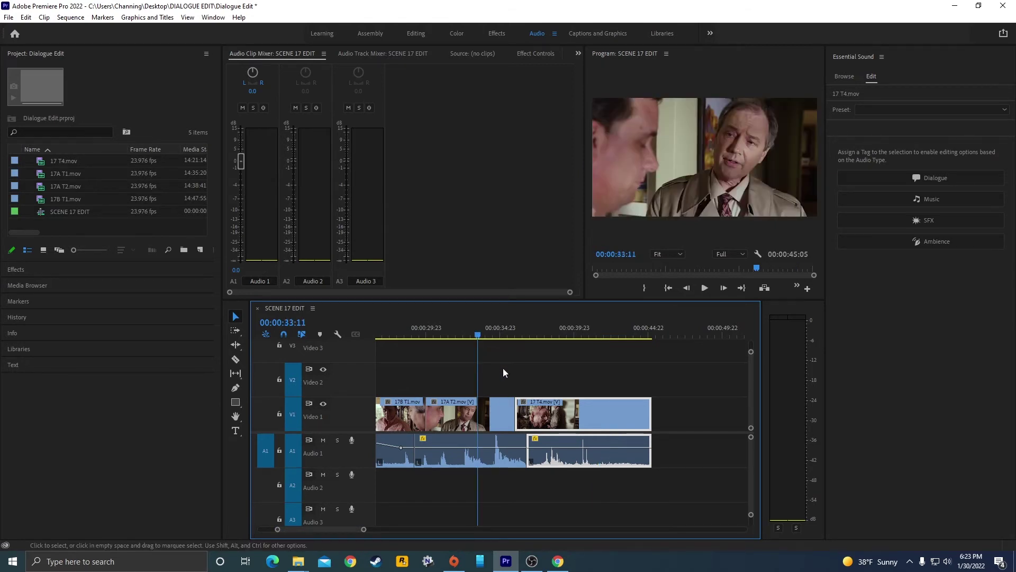
key("equal")
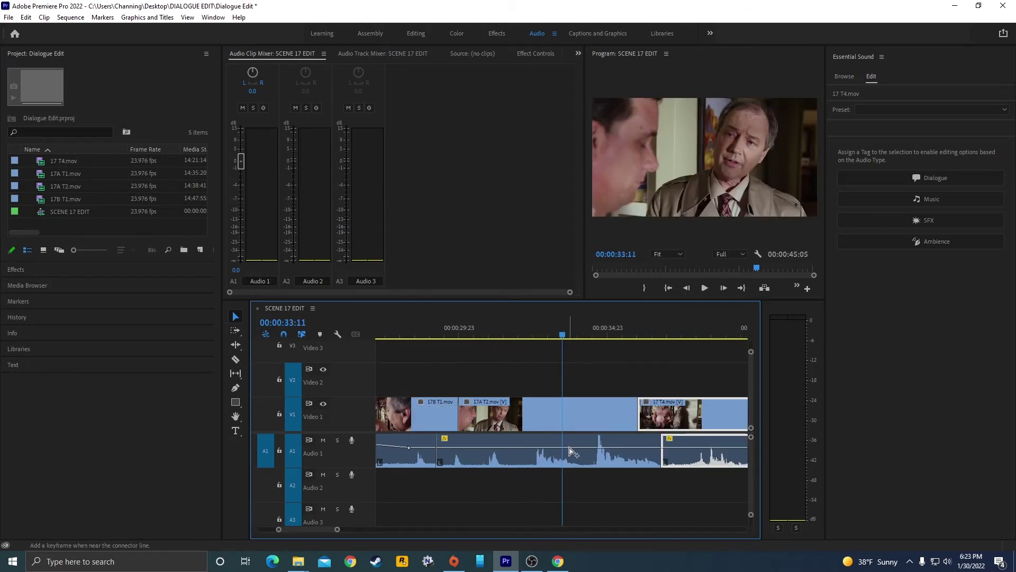
left_click(570, 447, "ctrl")
left_click(586, 447, "ctrl")
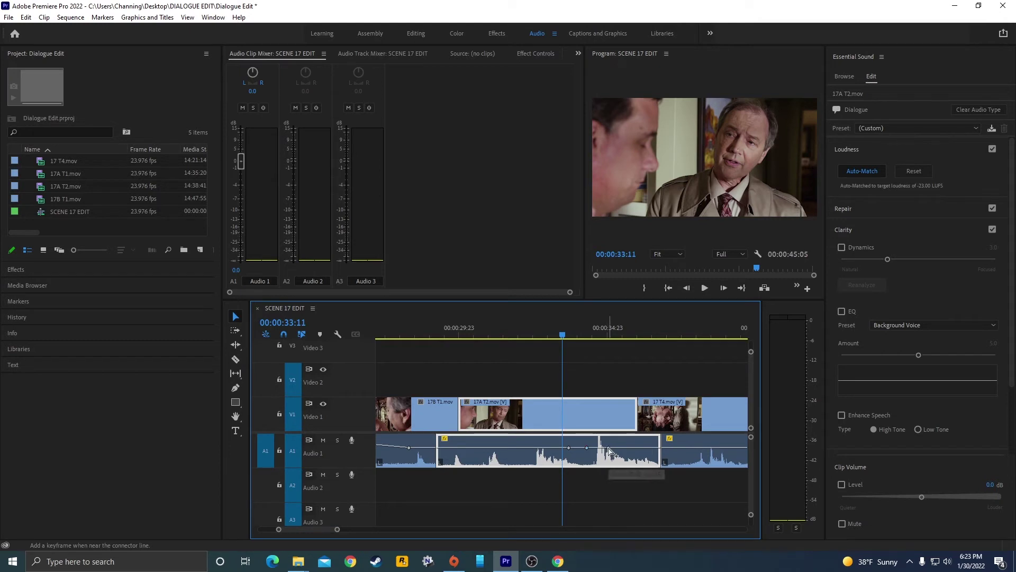
left_click(609, 447, "ctrl")
left_click(621, 448, "ctrl")
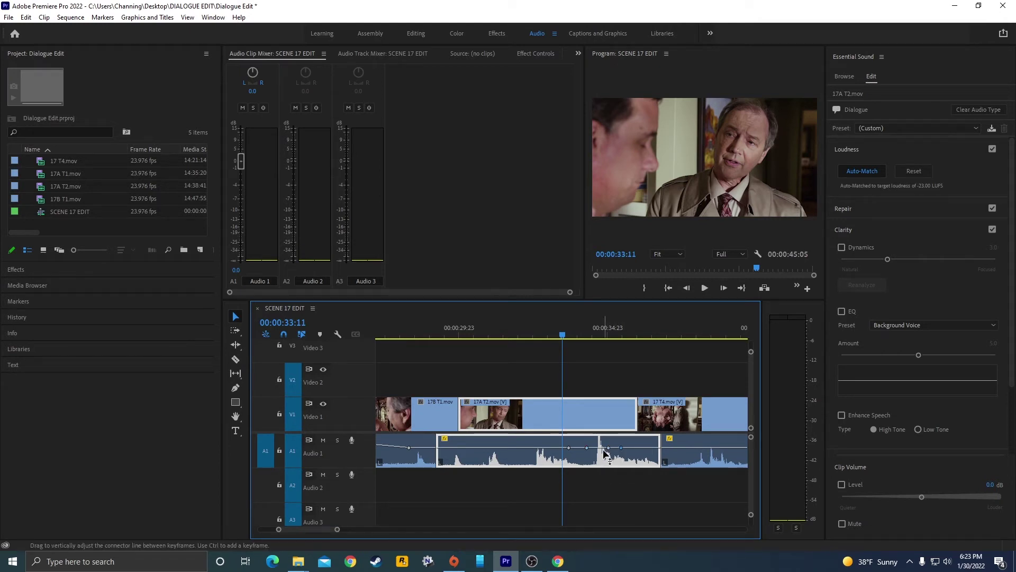
left_click_drag(604, 453, 604, 454)
Step: Play the keyframed peak in the last 17A T2.mov clip, lower its level slightly further, and replay it to 00:00:36:15
key("space")
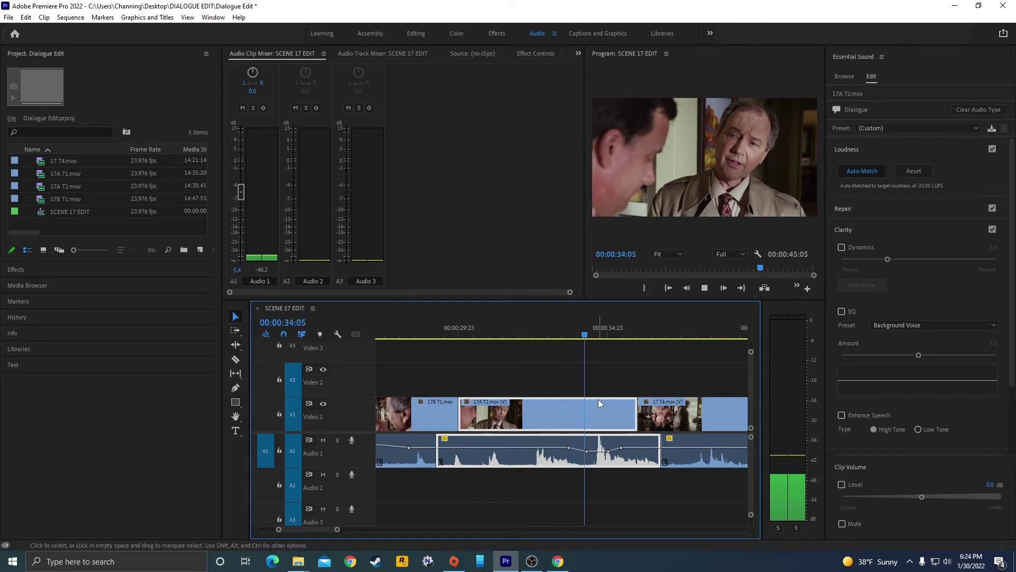
key("space")
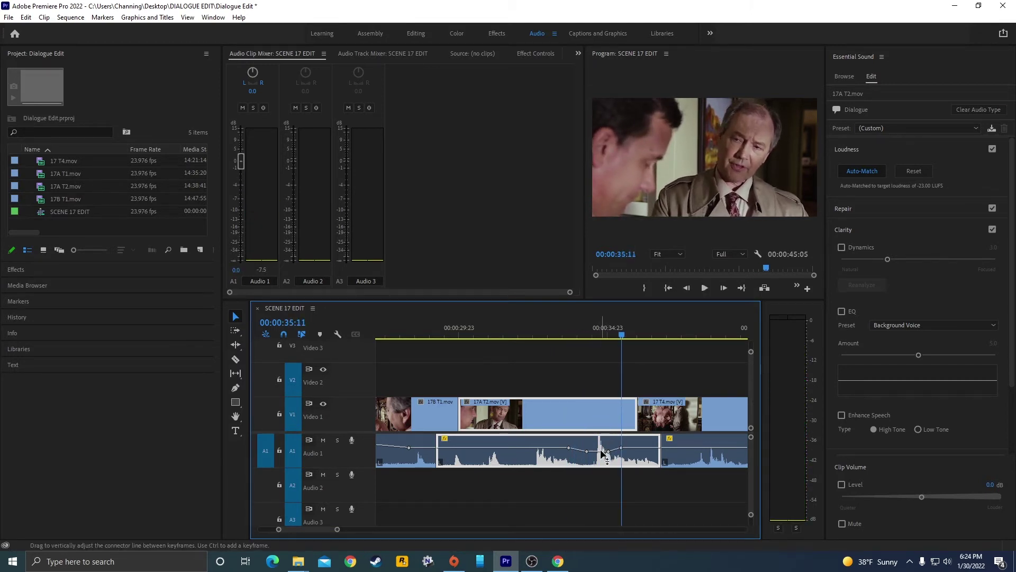
left_click_drag(602, 453, 601, 455)
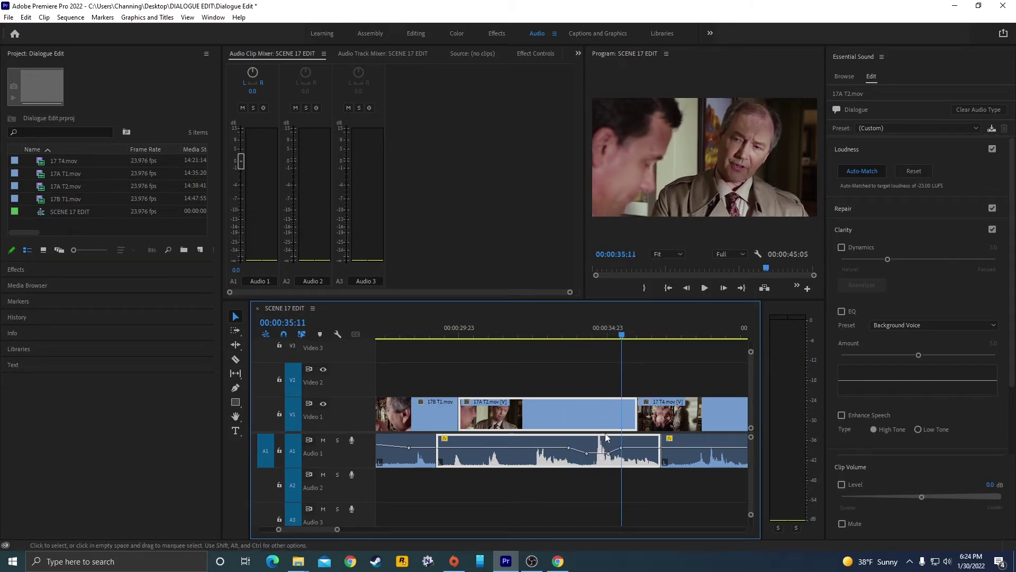
key("space")
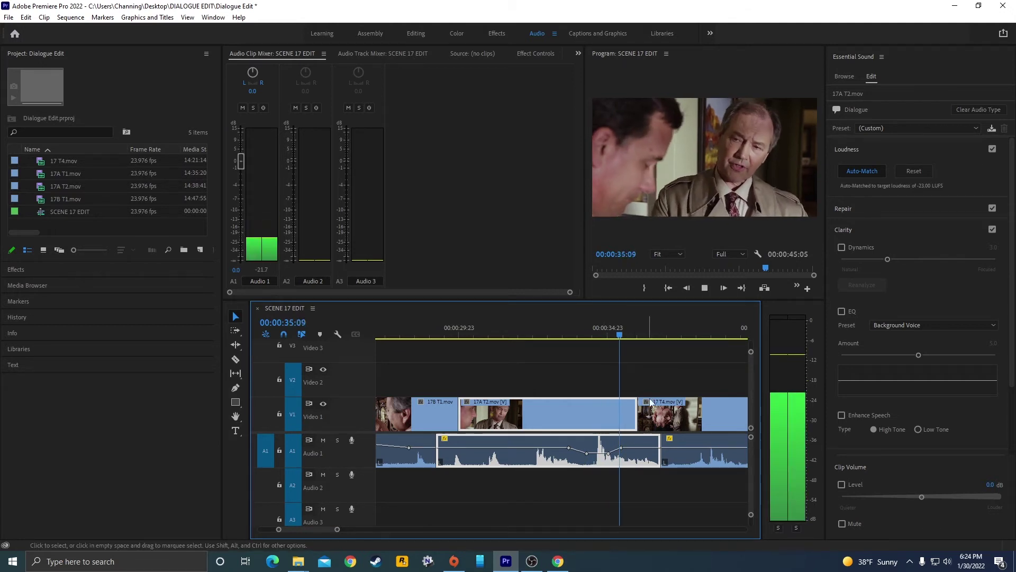
key("space")
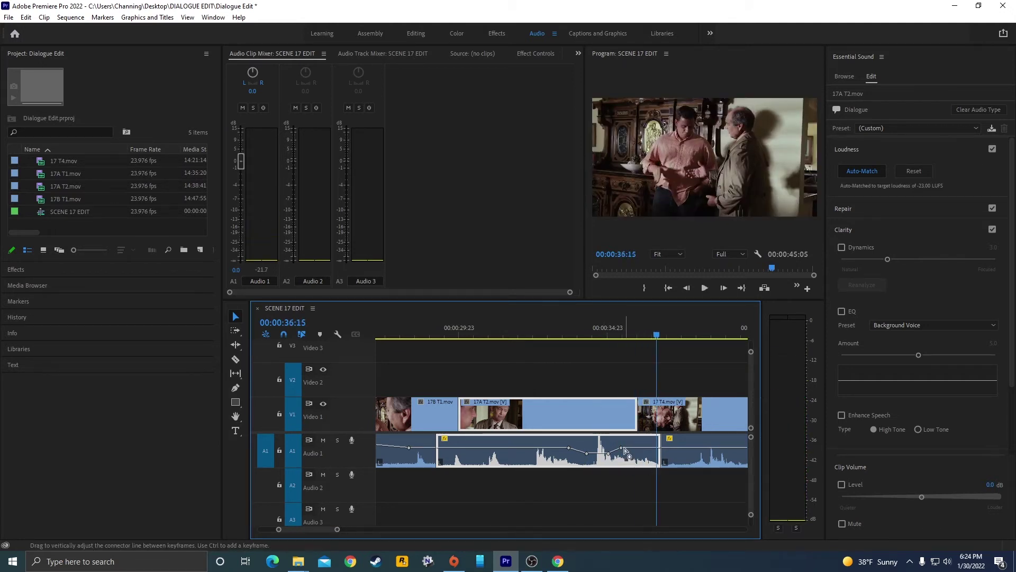
Step: Raise the 17A T2.mov audio level from the last keyframe onward to about 3.5 dB and play the result to 00:00:36:18
left_click_drag(622, 449, 619, 437)
left_click(603, 334)
key("space")
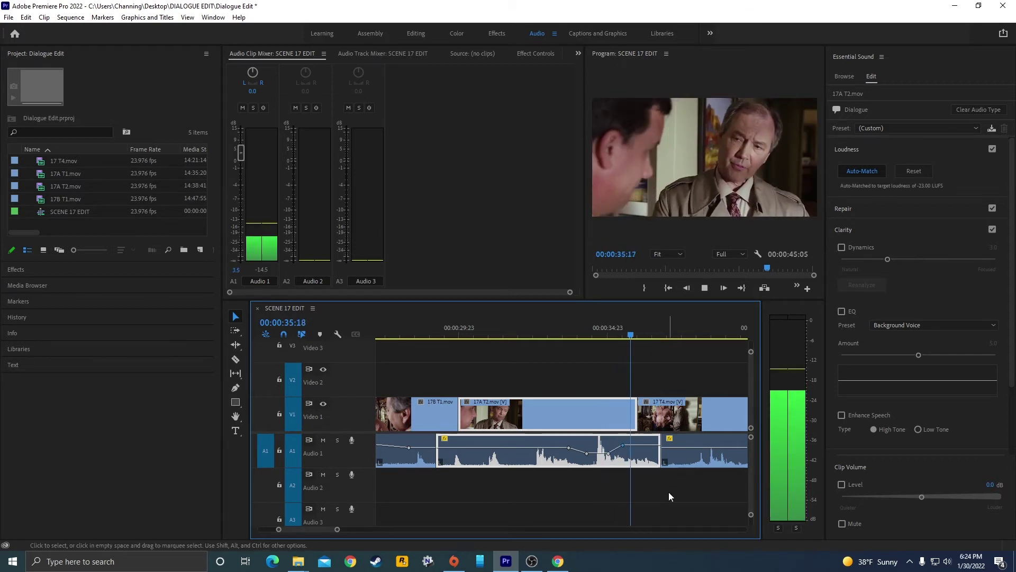
key("space")
Step: Enable Reduce Noise at 3.0 in the dialogue repair settings of the first 17A T1.mov audio clip
key("backslash")
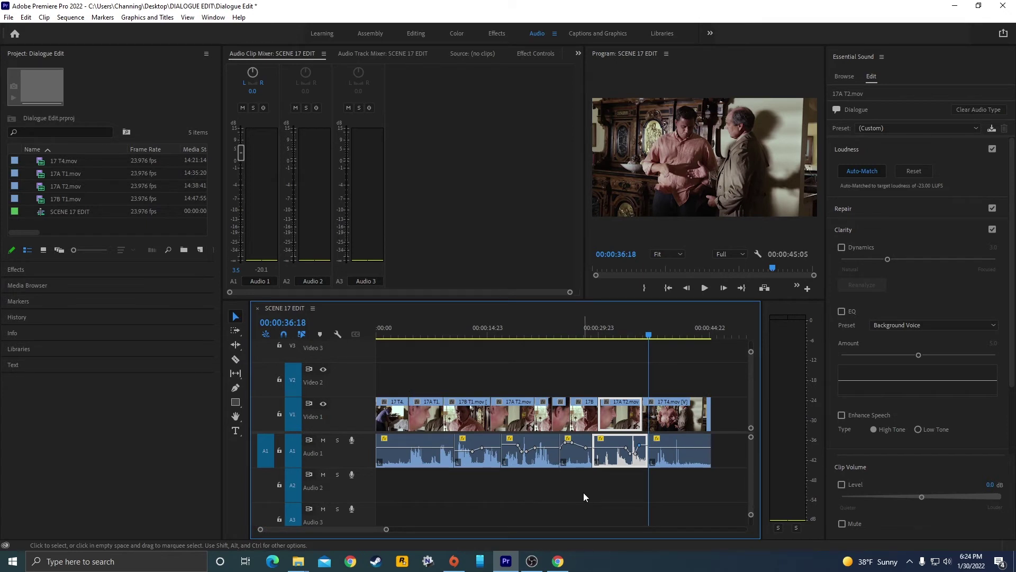
left_click(431, 458)
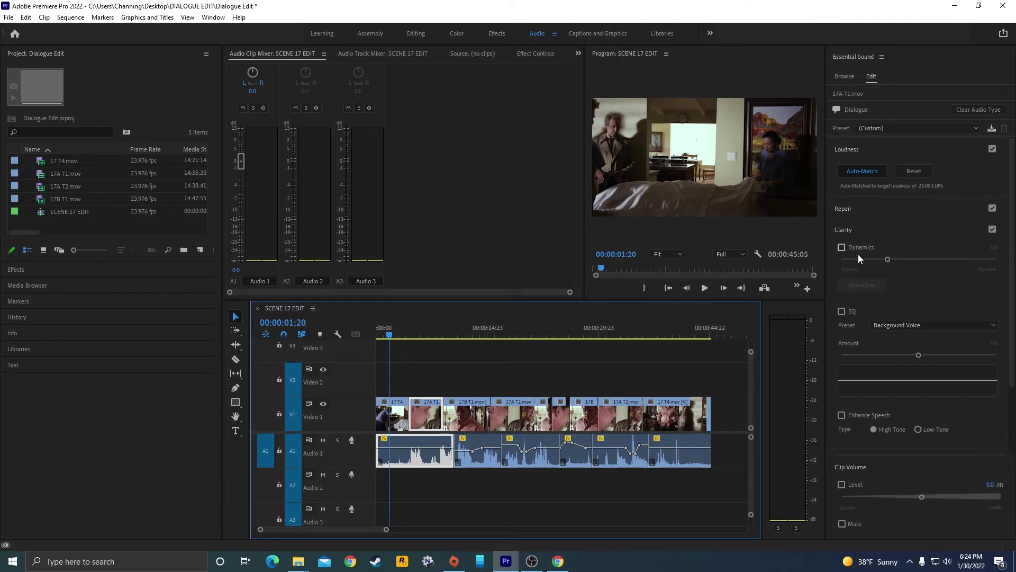
left_click(866, 146)
left_click(871, 170)
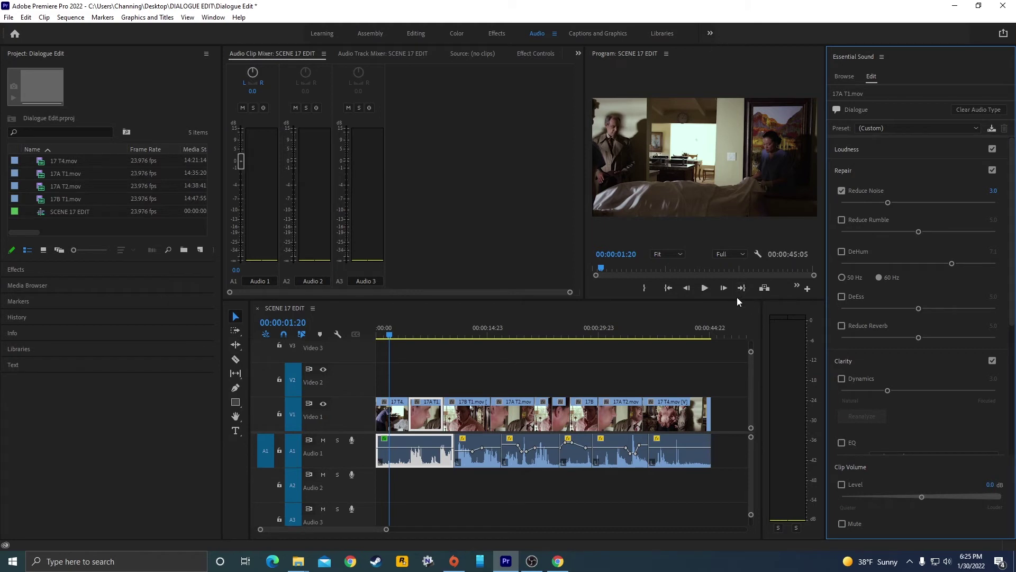
Step: Play the sequence from the start to 00:00:11:05, switching Reduce Noise off and back on to compare the sound
left_click_drag(386, 332, 375, 332)
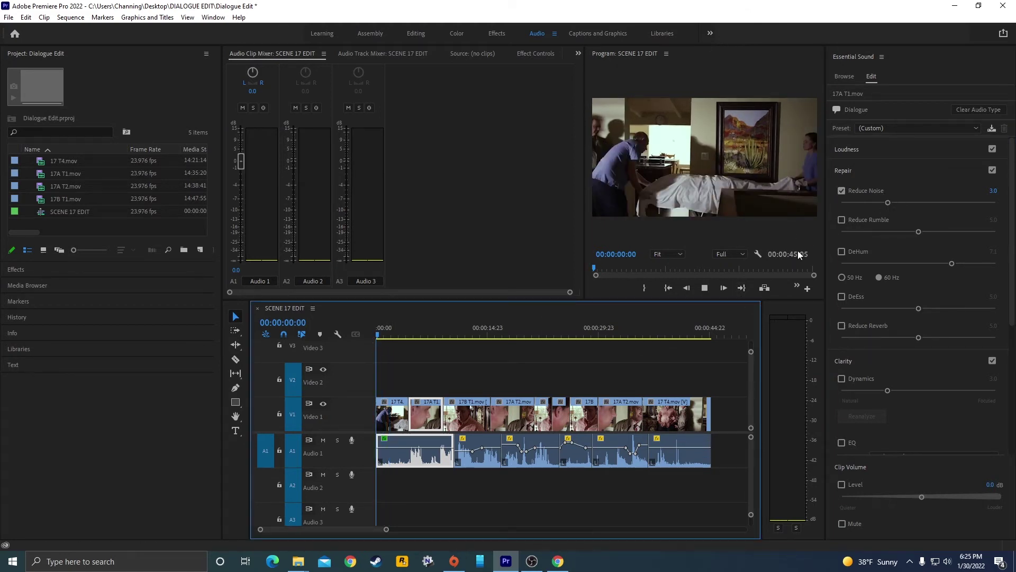
key("space")
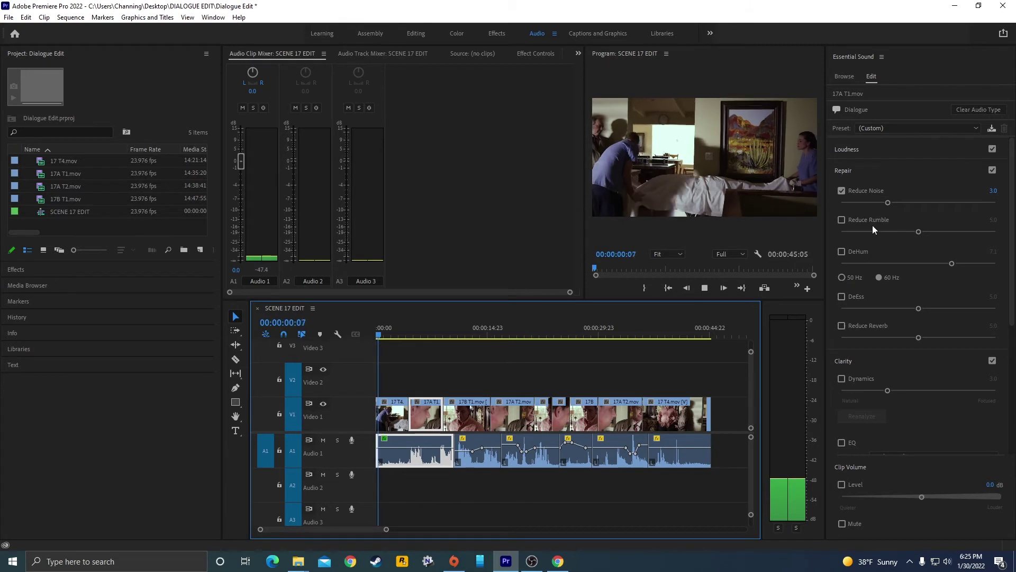
left_click(842, 191)
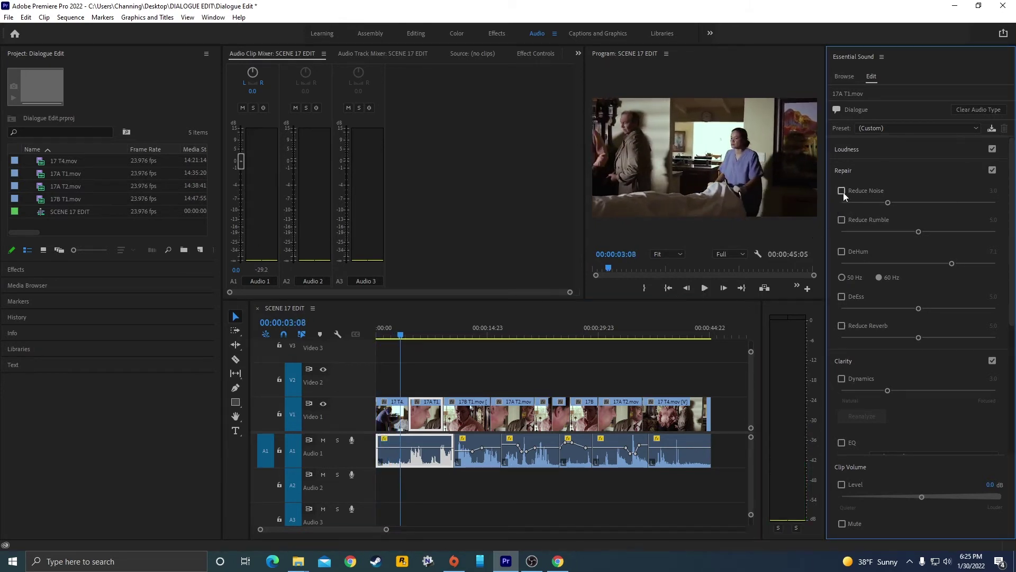
left_click(842, 191)
key("space")
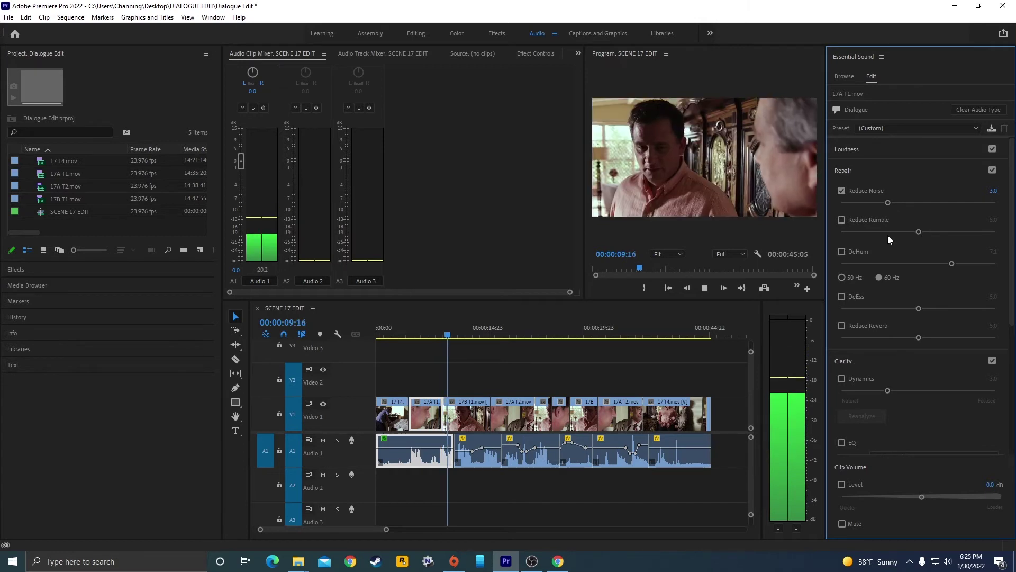
key("space")
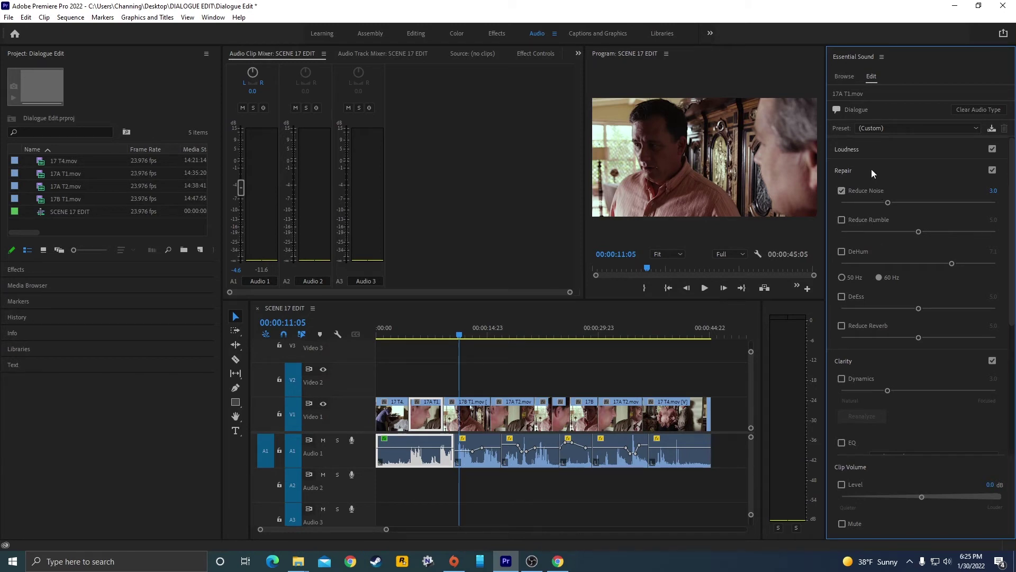
Step: Copy the DeNoise effect from the 17A T1.mov clip onto all remaining clips and check it on the first 17B T1.mov clip
left_click(422, 468)
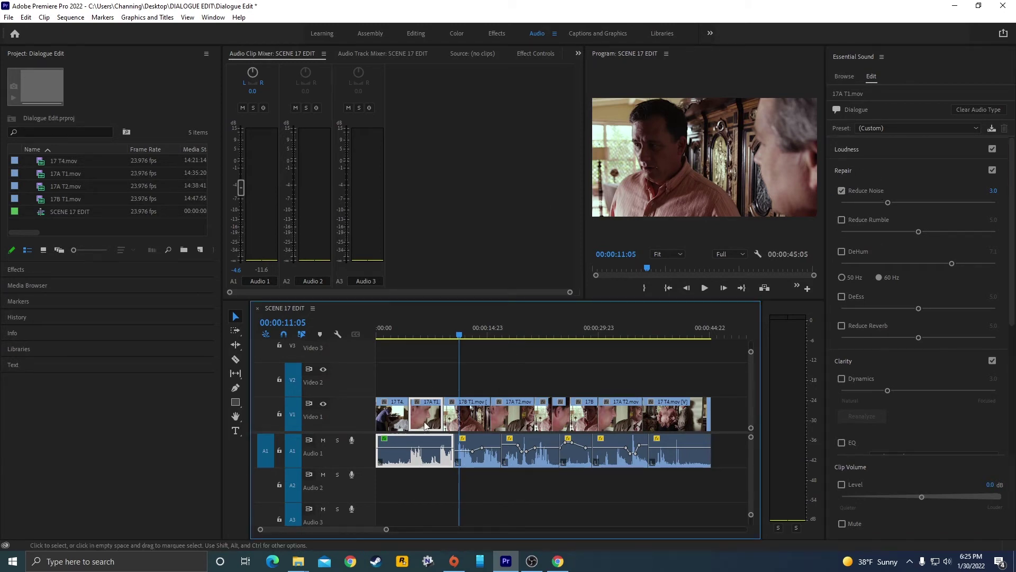
left_click(532, 55)
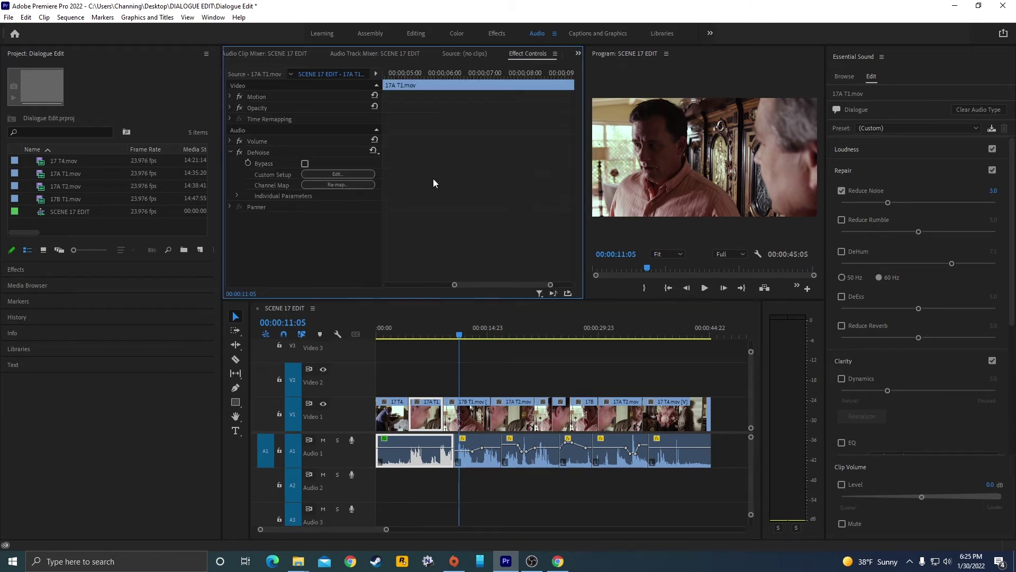
left_click(266, 152)
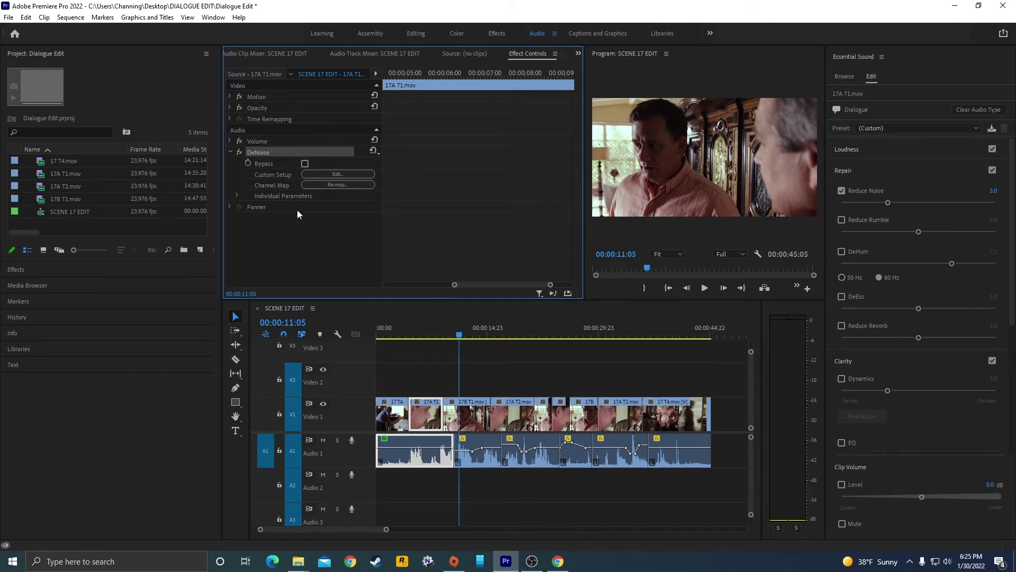
left_click_drag(473, 480, 680, 423)
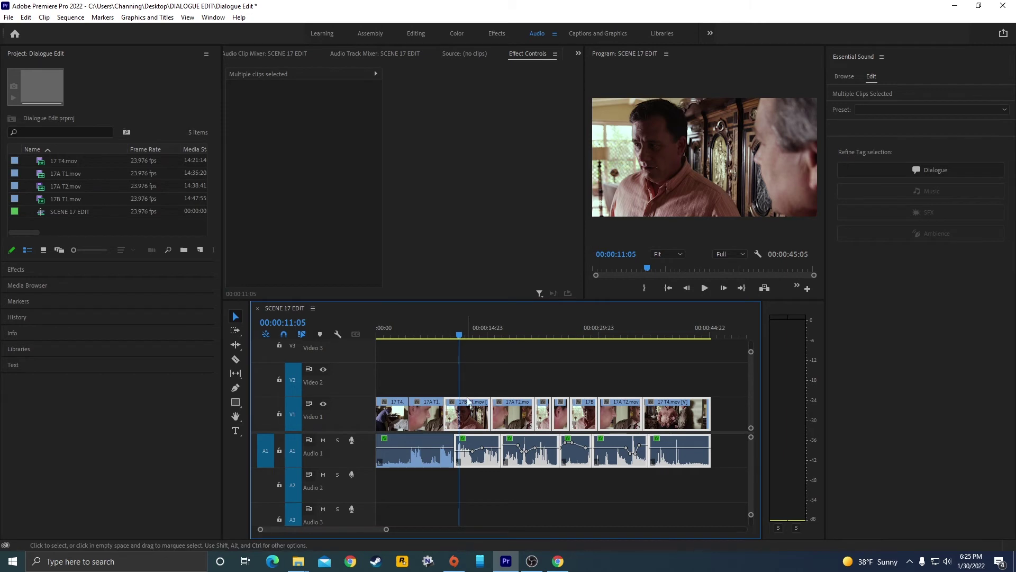
left_click(473, 453)
left_click(474, 457)
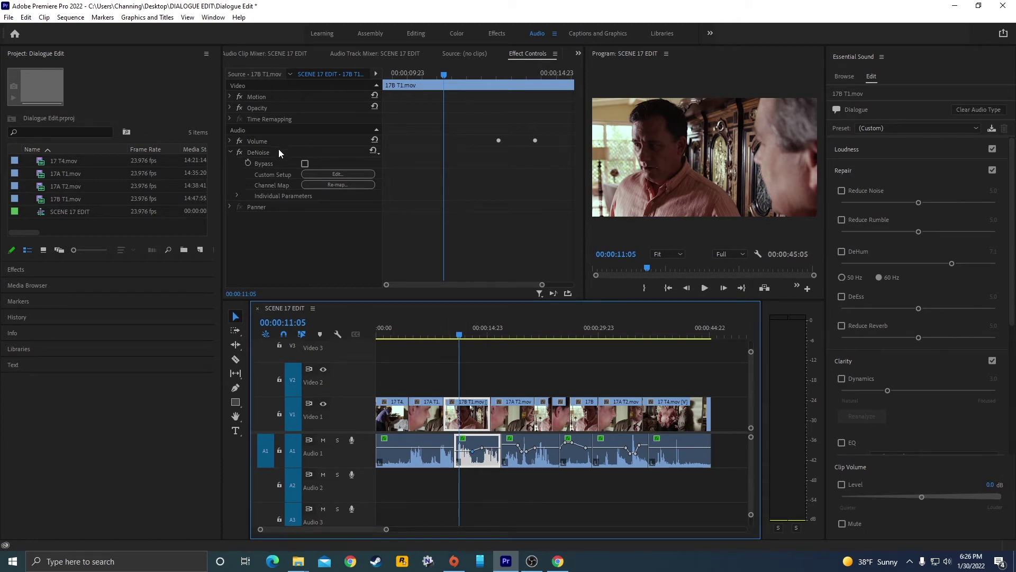
Step: Play the denoised dialogue to 00:00:21:13, skip to the cut at 00:00:24:04, and play on to 00:00:28:21
left_click(468, 355)
key("space")
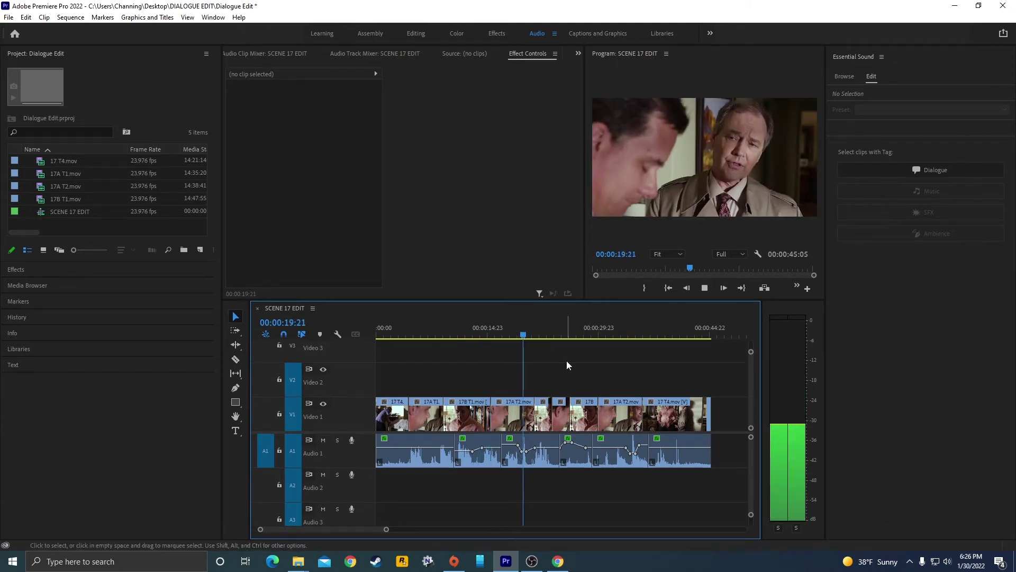
key("space")
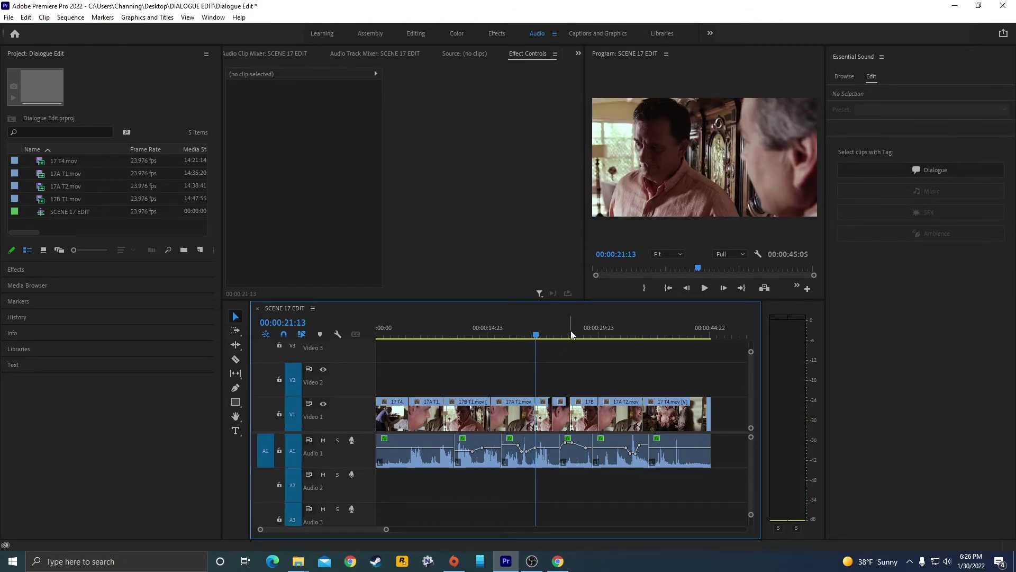
key("Down")
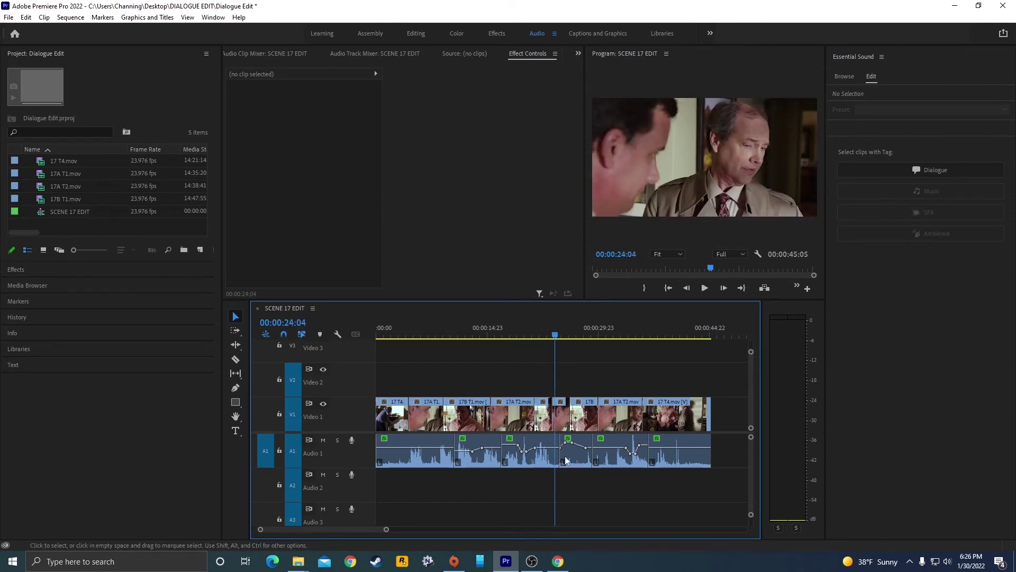
key("space")
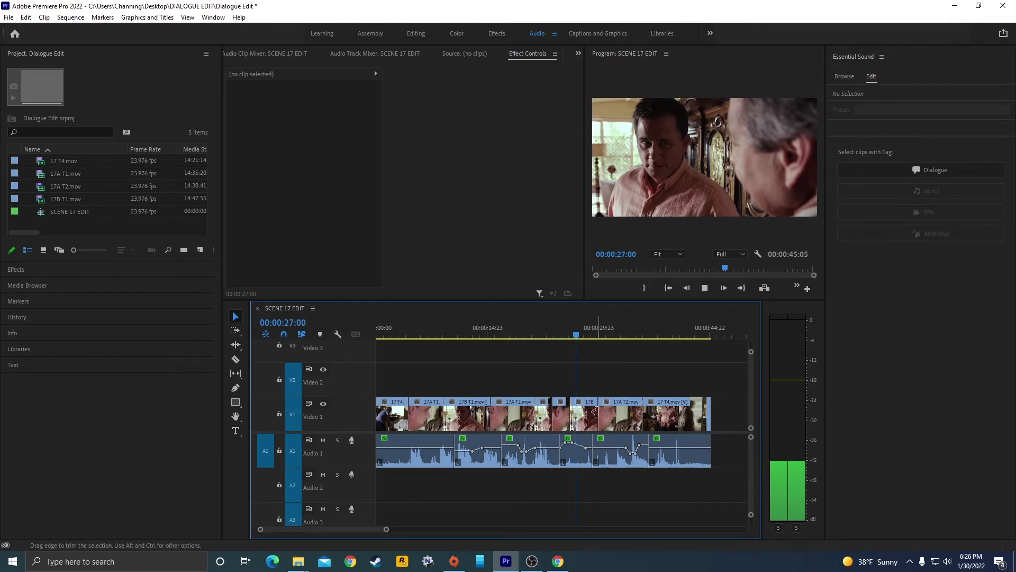
Step: Increase the DeNoise amount on the quiet keyframed 17B T1.mov audio clip and play it from the clip's start
key("equal")
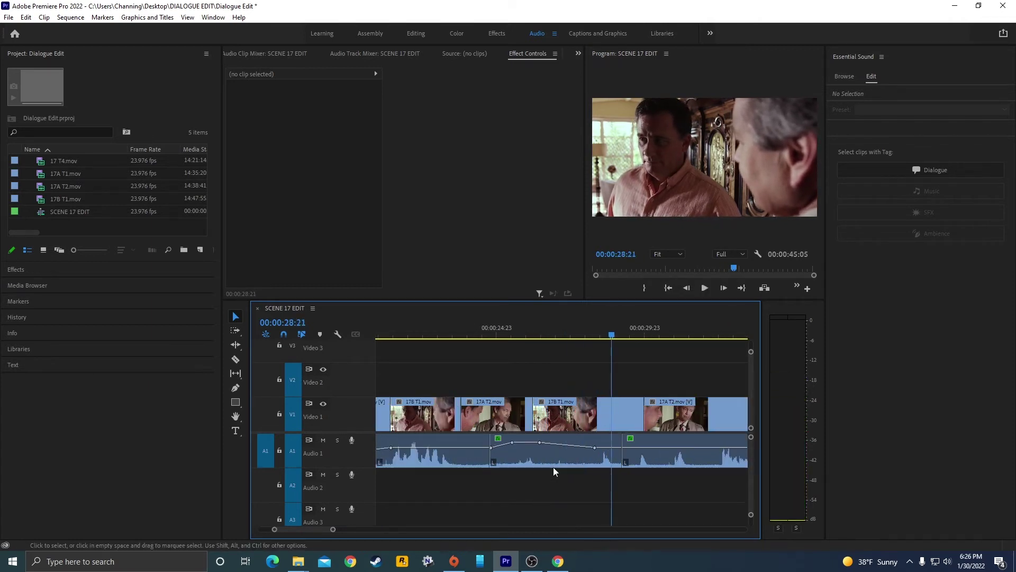
left_click(562, 456)
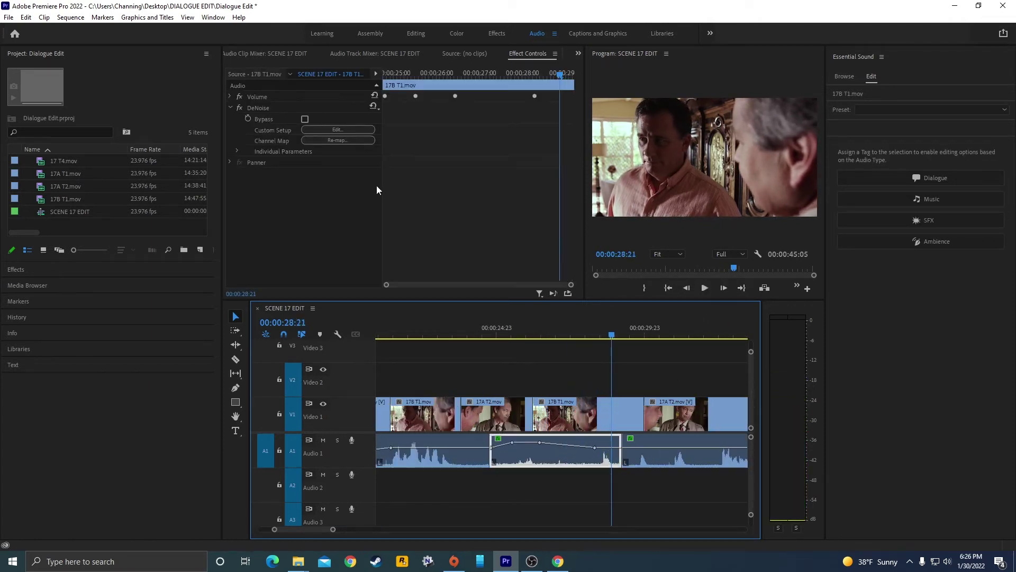
left_click(262, 106)
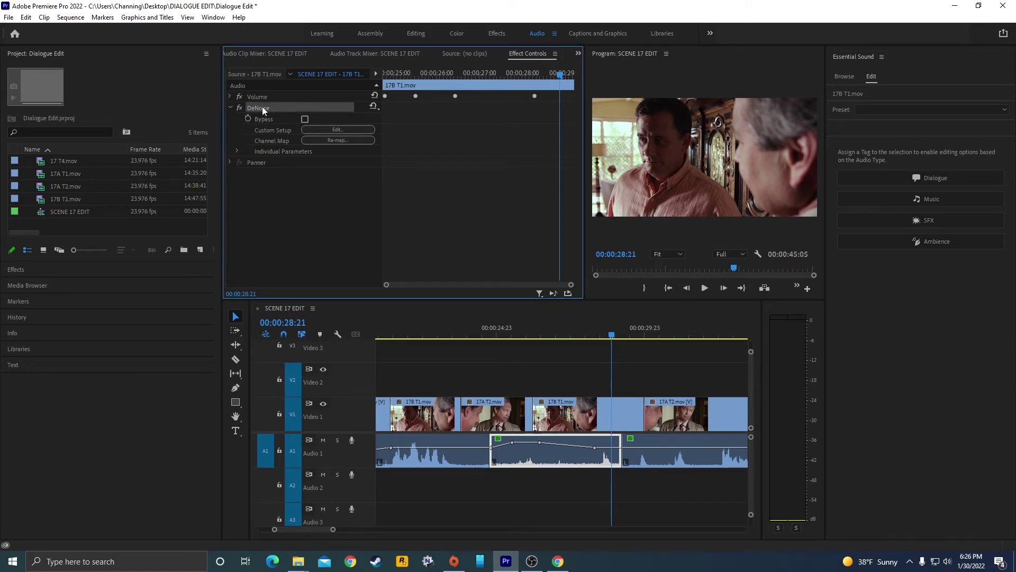
left_click(329, 129)
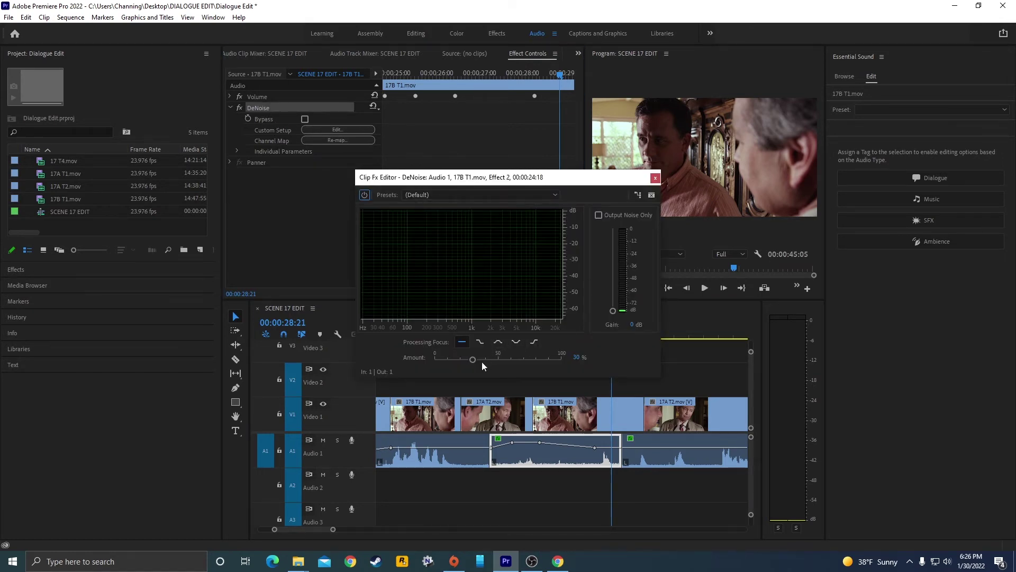
left_click_drag(479, 362, 486, 362)
left_click(655, 179)
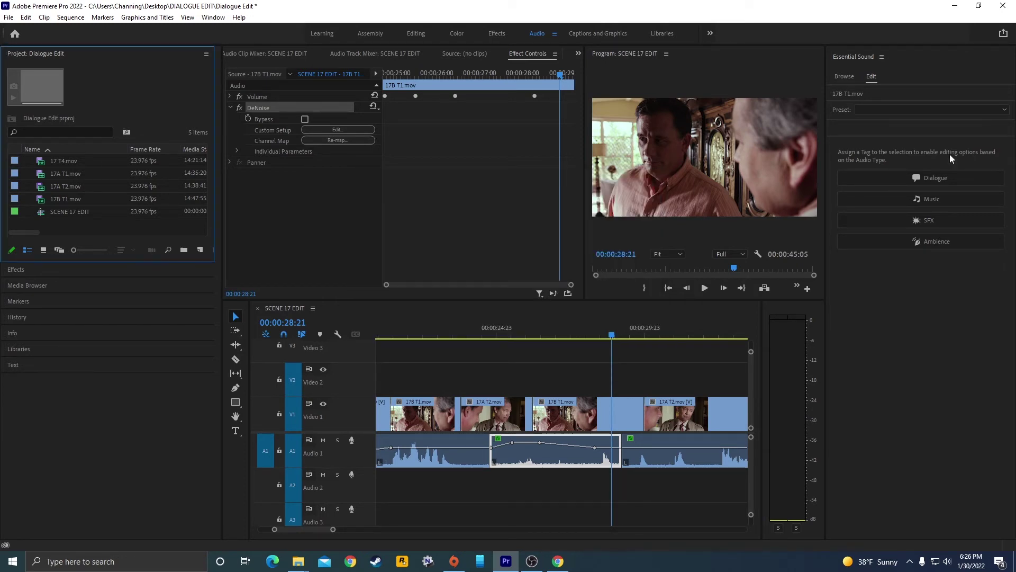
left_click(488, 333)
key("space")
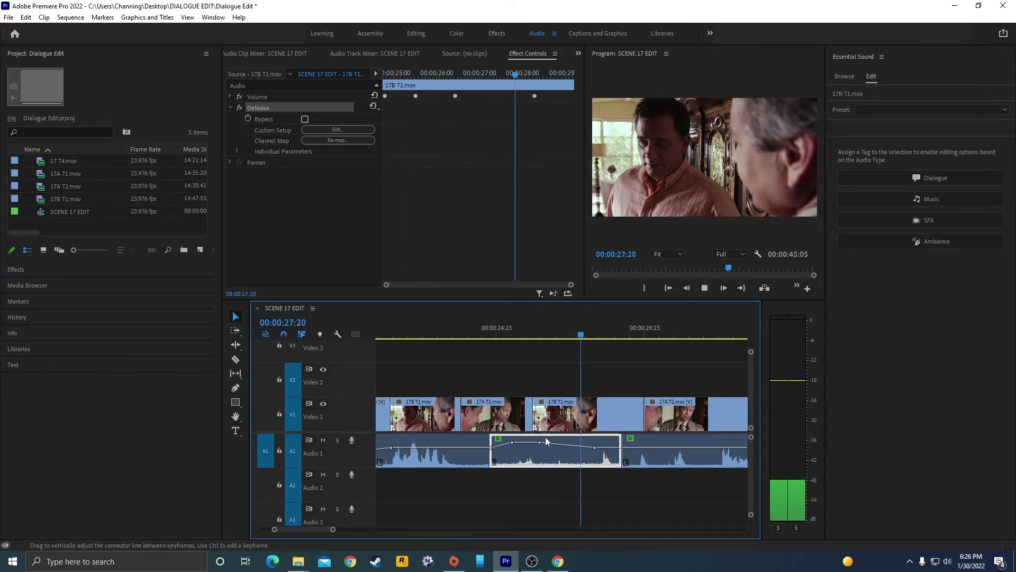
Step: Play the quiet keyframed 17B T1.mov audio clip on to 00:00:29:08 and deselect it
key("space")
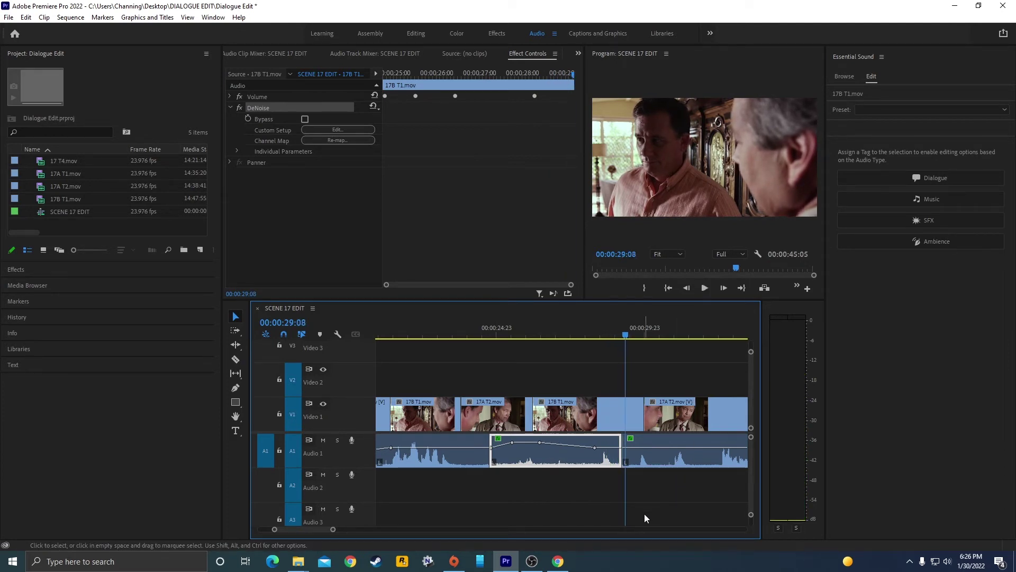
left_click(582, 377)
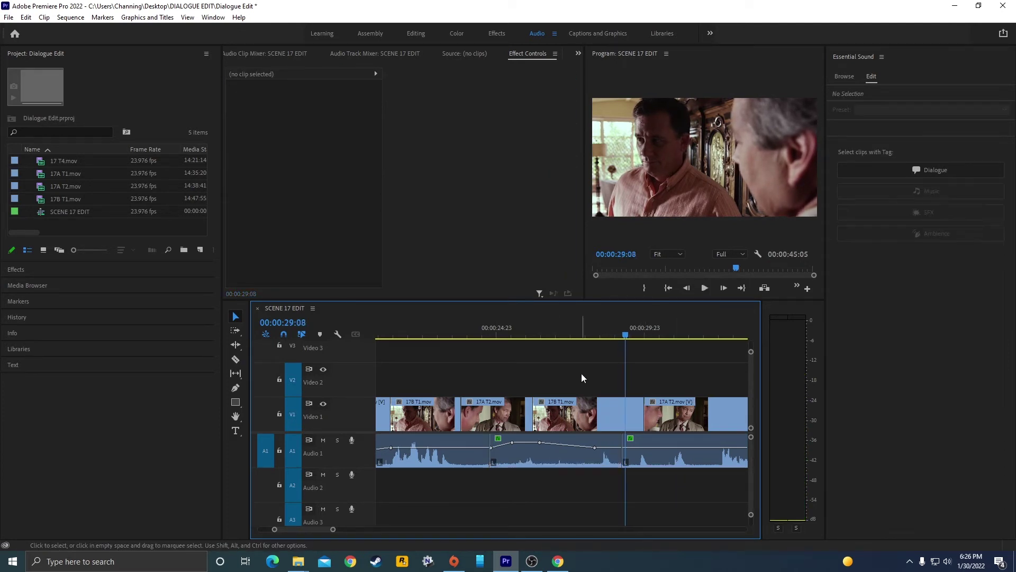
key("backslash")
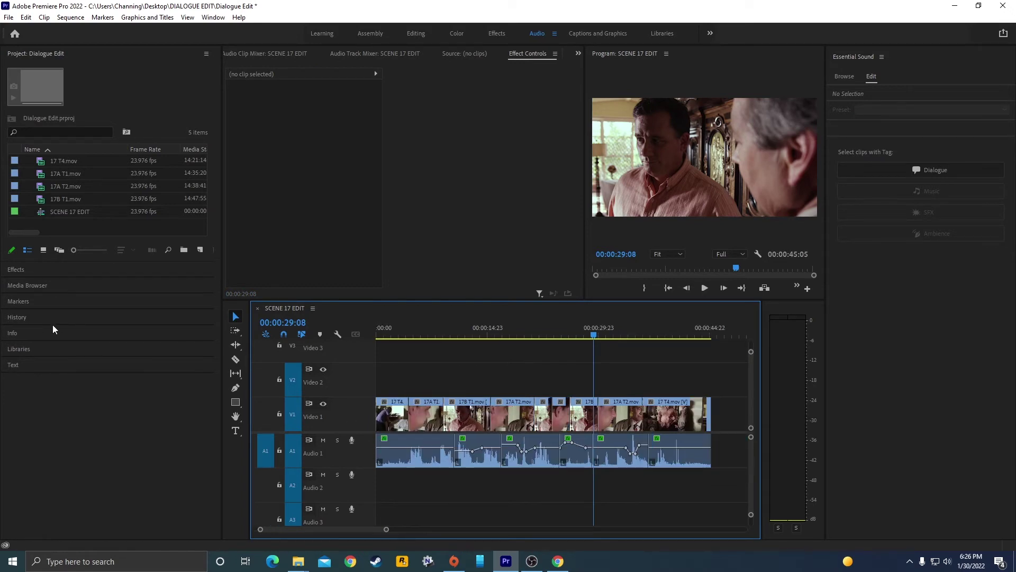
Step: Import the SOUND folder from the DIALOGUE EDIT folder into the project as a bin and expand it with a wider Name column
left_click(43, 234)
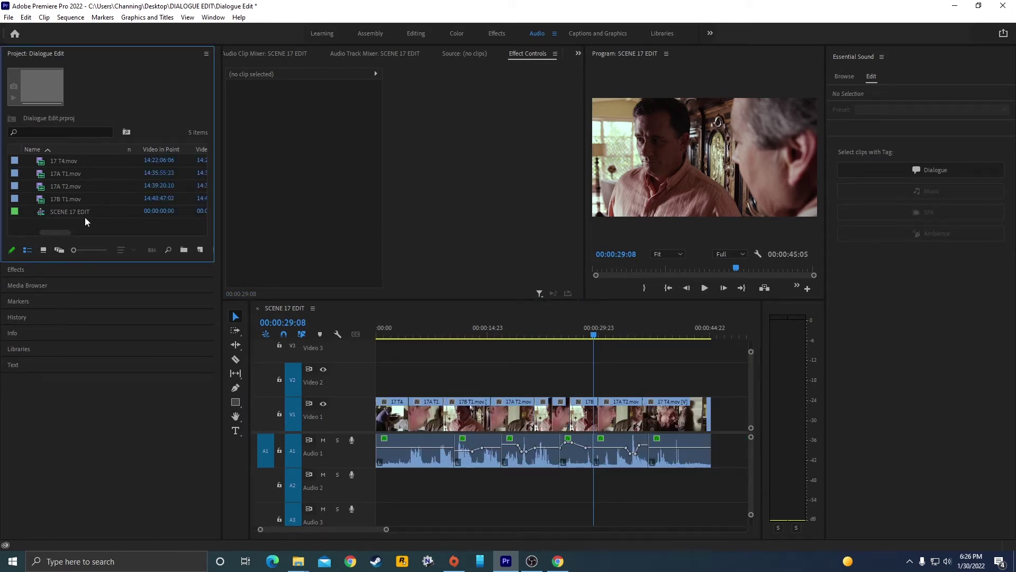
key("ctrl+i")
left_click(171, 122)
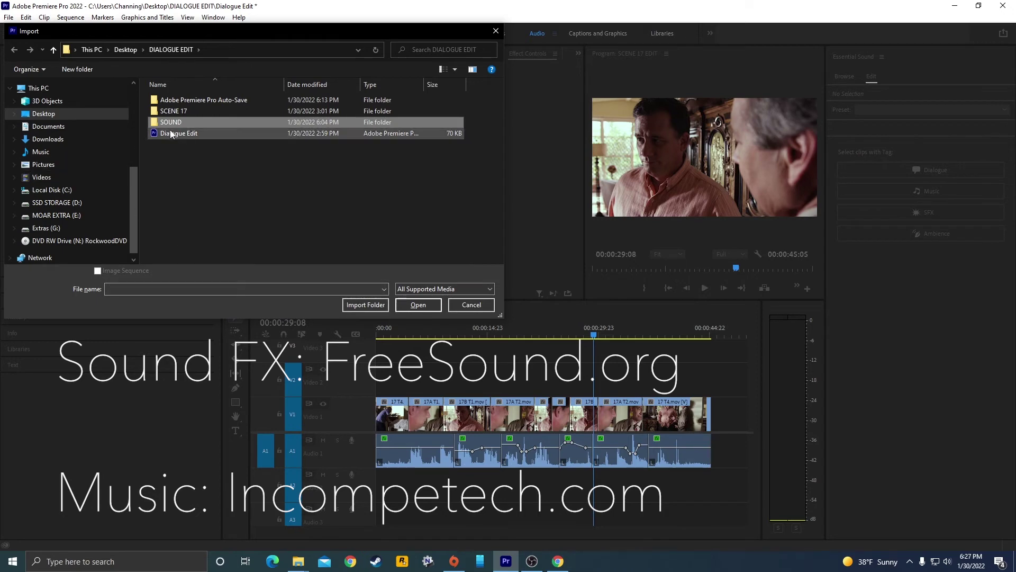
left_click(362, 306)
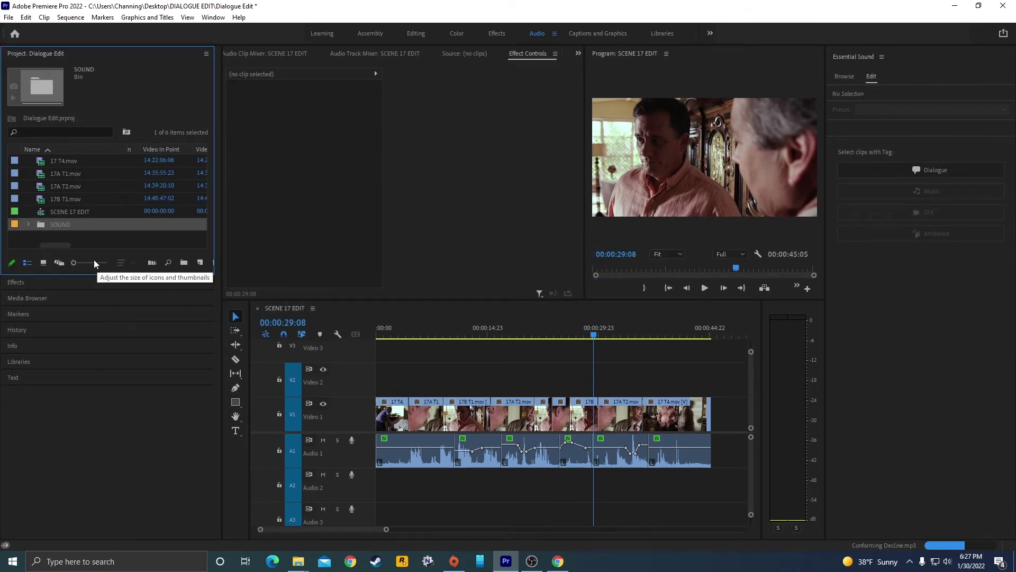
left_click(29, 224)
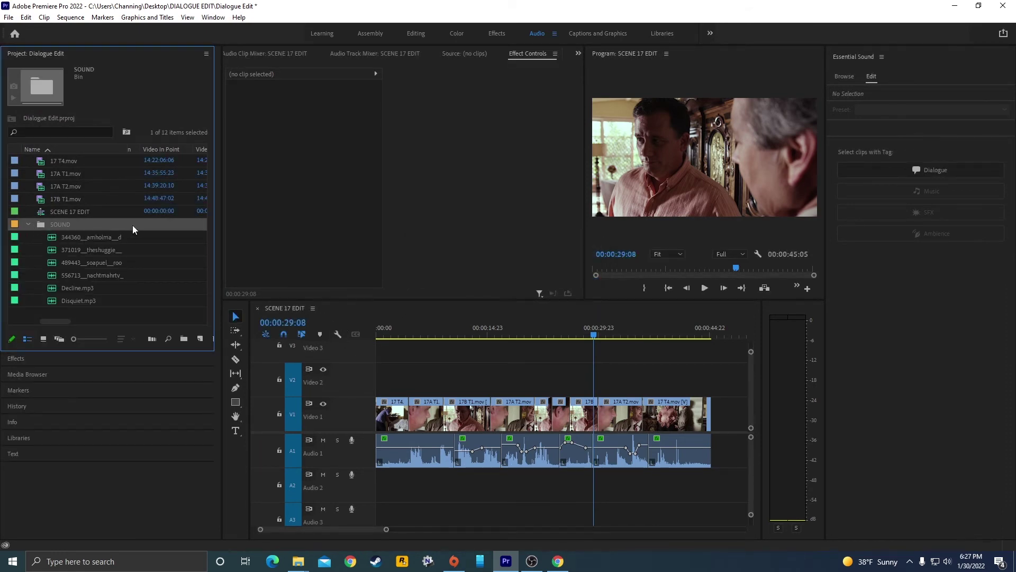
left_click_drag(131, 147, 175, 148)
Step: Open the soapuel room-tone.wav source clip, audition it from 00;00;12;03, and mark its In point at 00;00;14;11
left_click(49, 263)
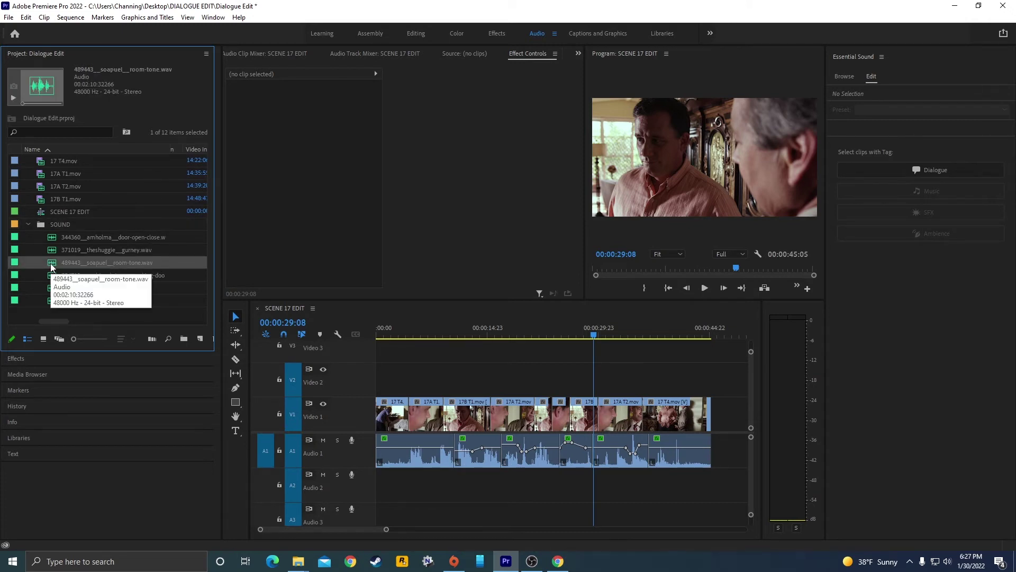
double_click(52, 266)
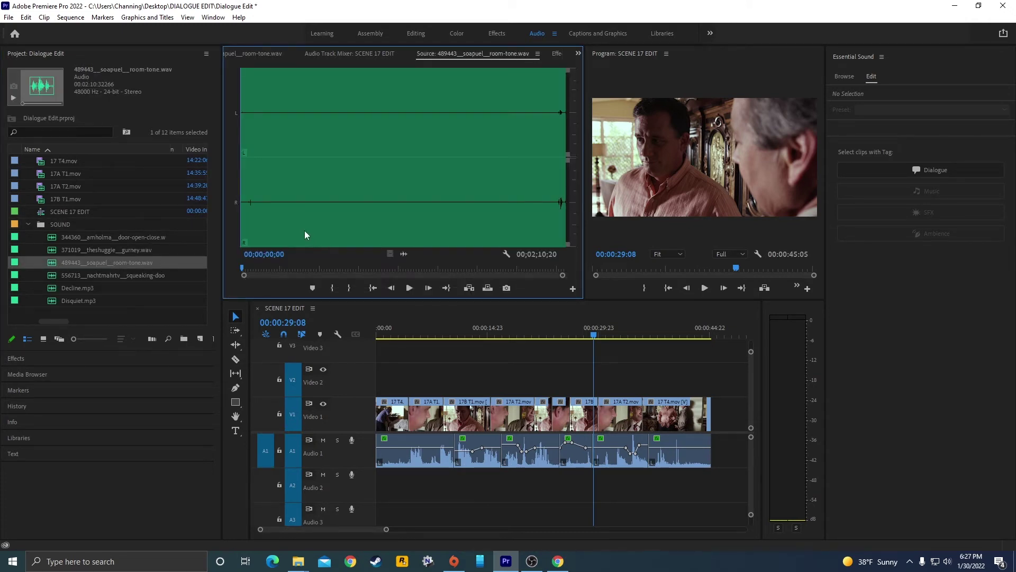
left_click(271, 129)
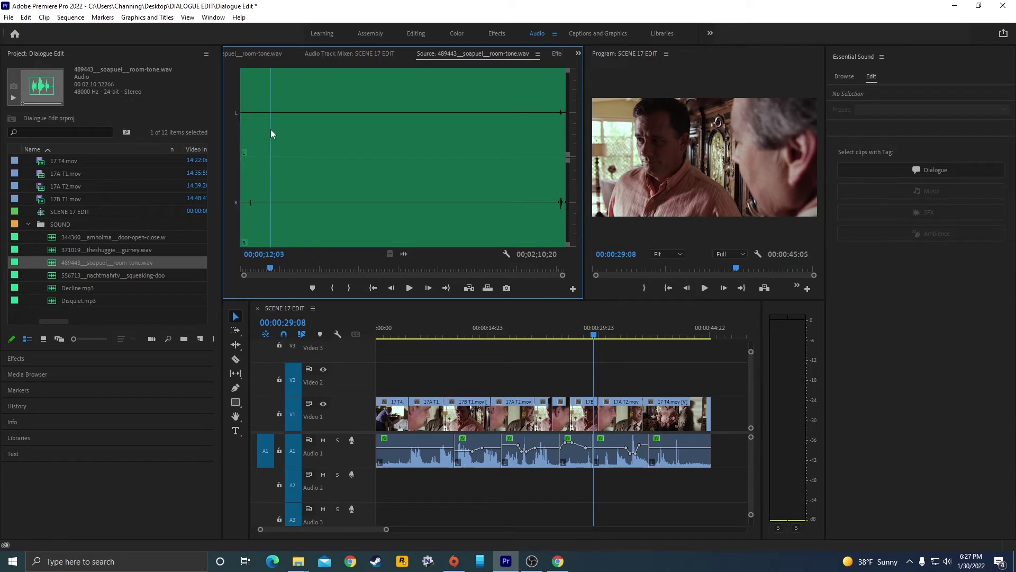
key("space")
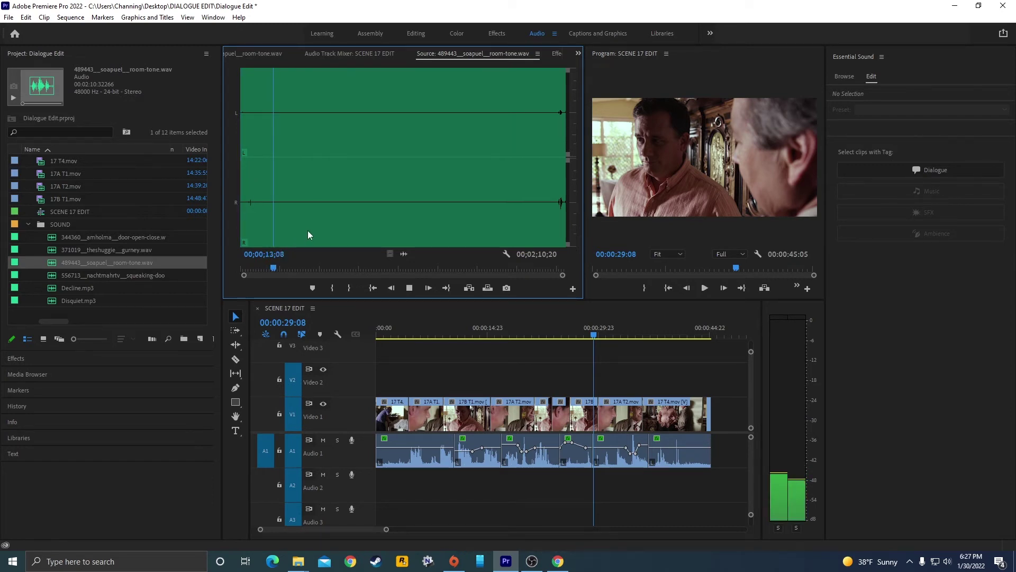
key("space")
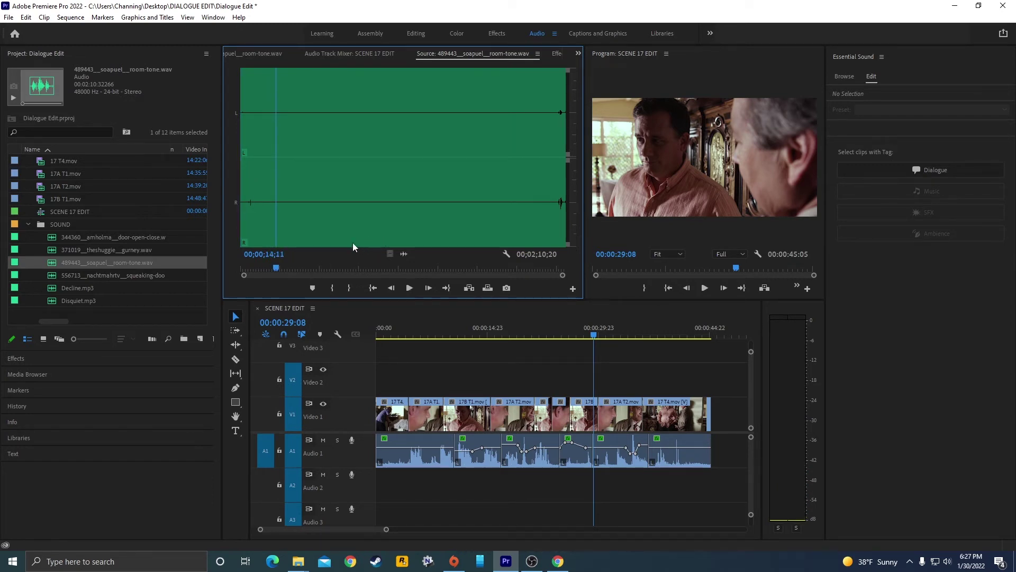
key("i")
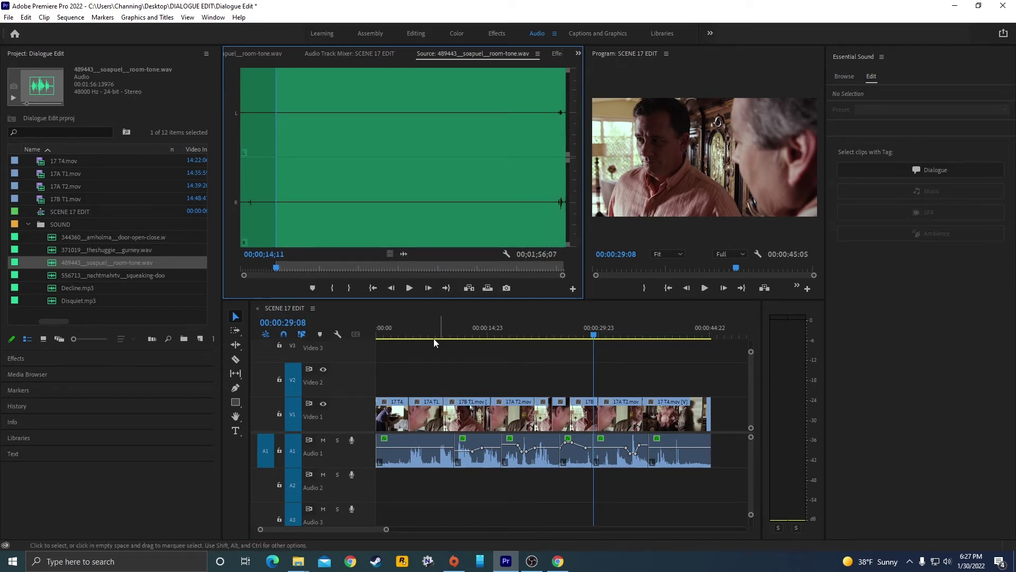
Step: Patch the source audio to Audio 2, mark the whole sequence as the range, and overwrite it with the room tone
left_click(417, 321)
key("Home")
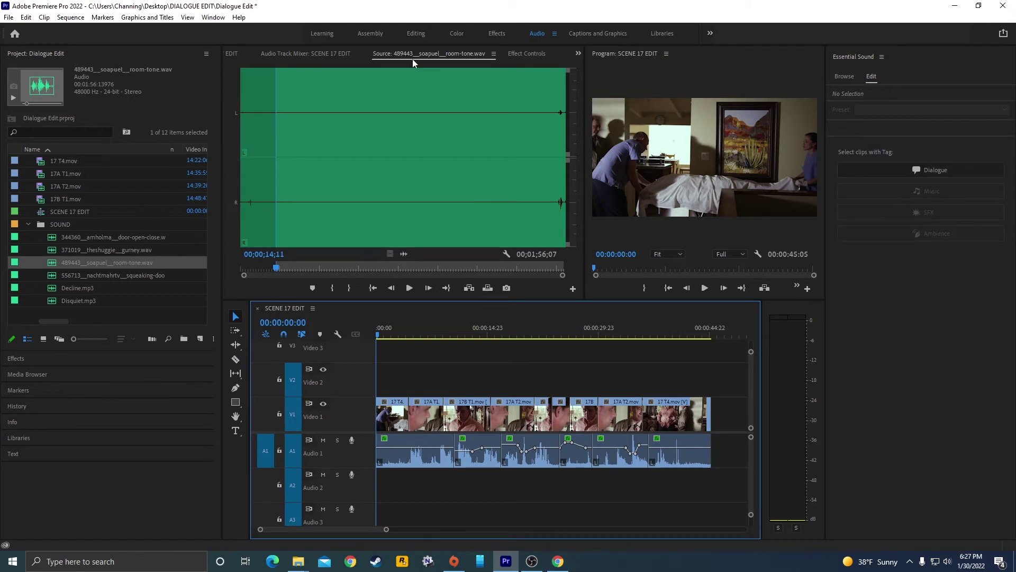
left_click(265, 483)
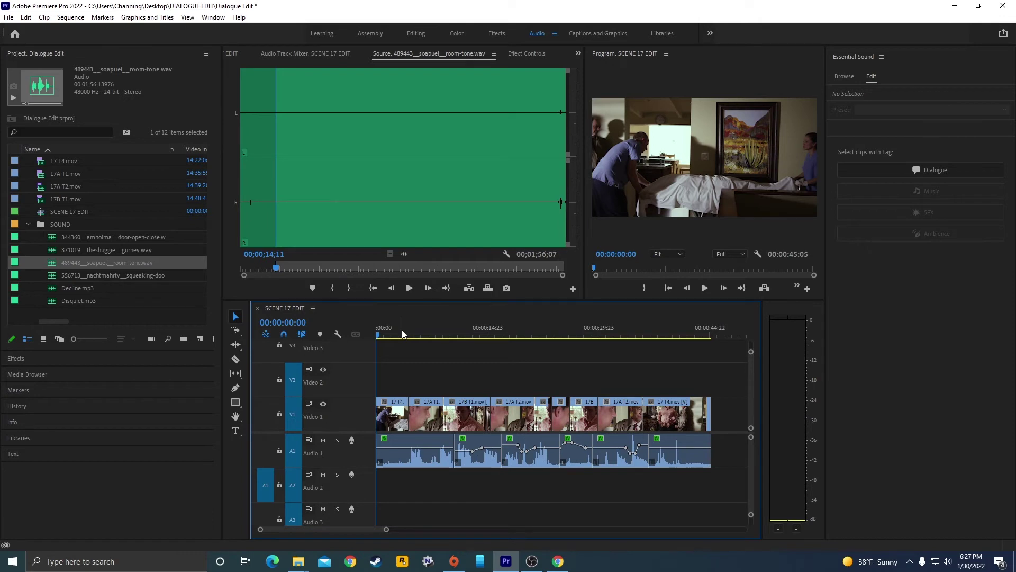
key("ctrl+a")
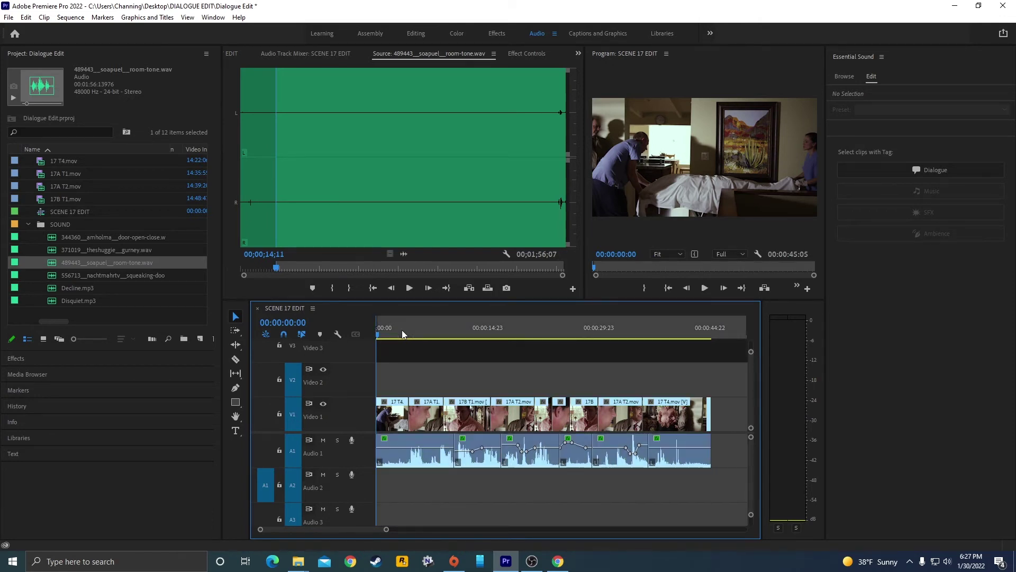
key("End")
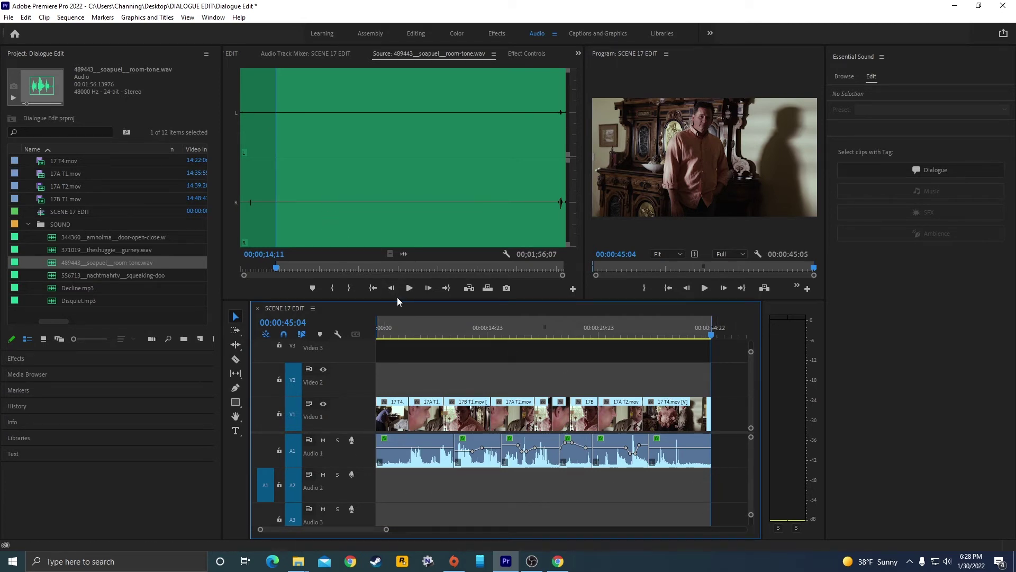
key(".")
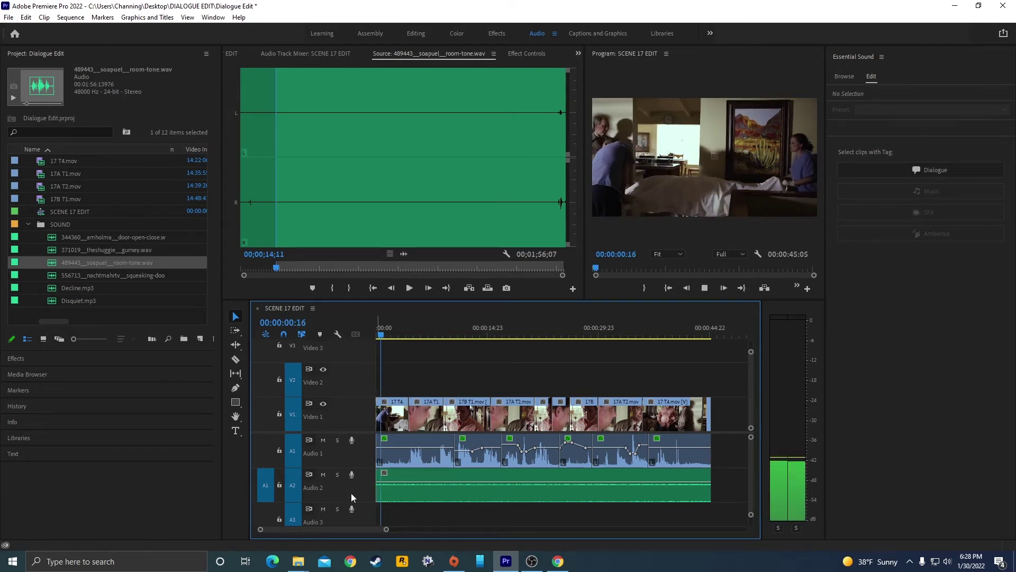
Step: Play the sequence opening to 00:00:03:20, muting and unmuting Audio 2 to compare the sound with and without room tone
key("space")
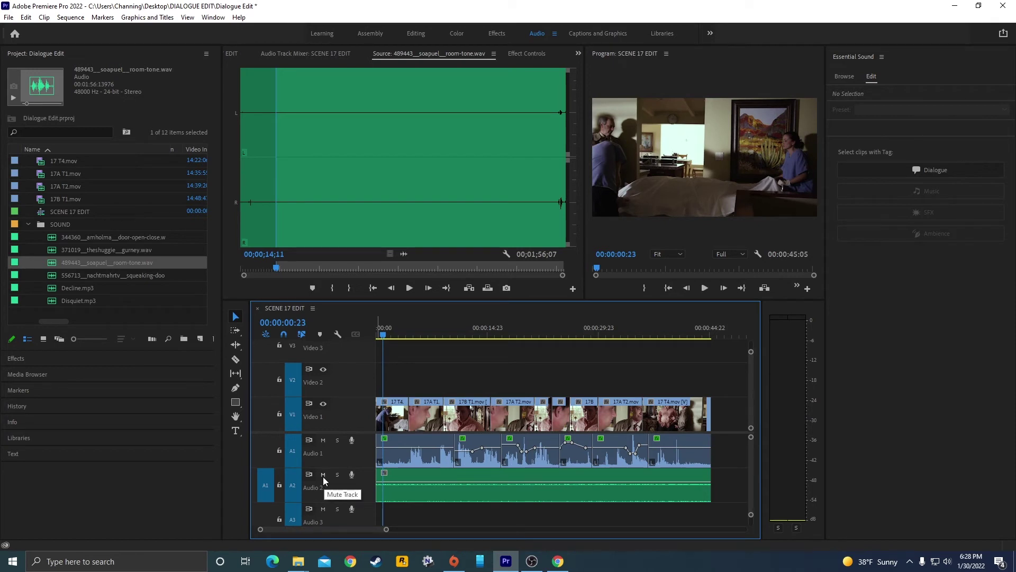
key("space")
left_click(324, 475)
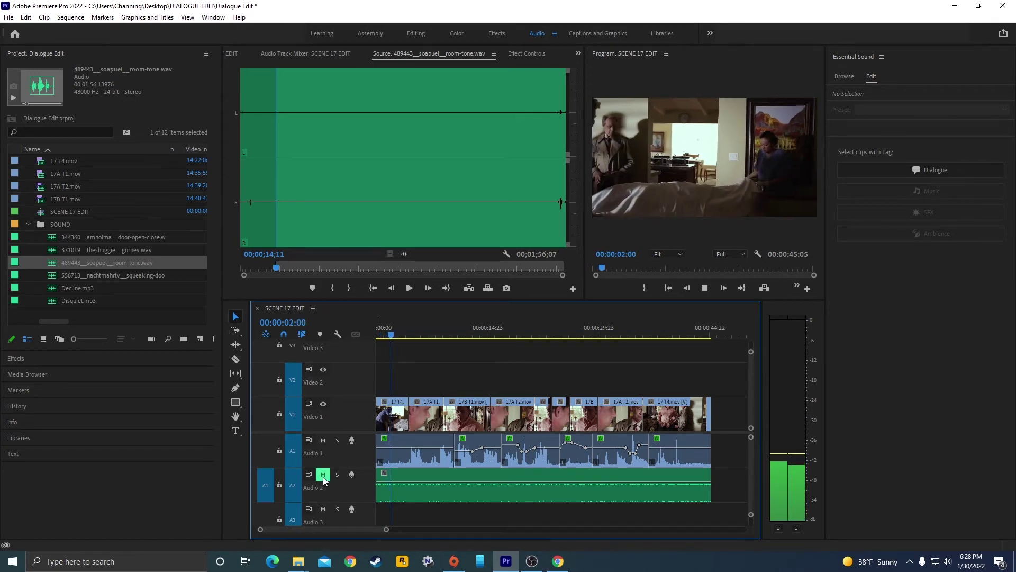
left_click(324, 475)
key("space")
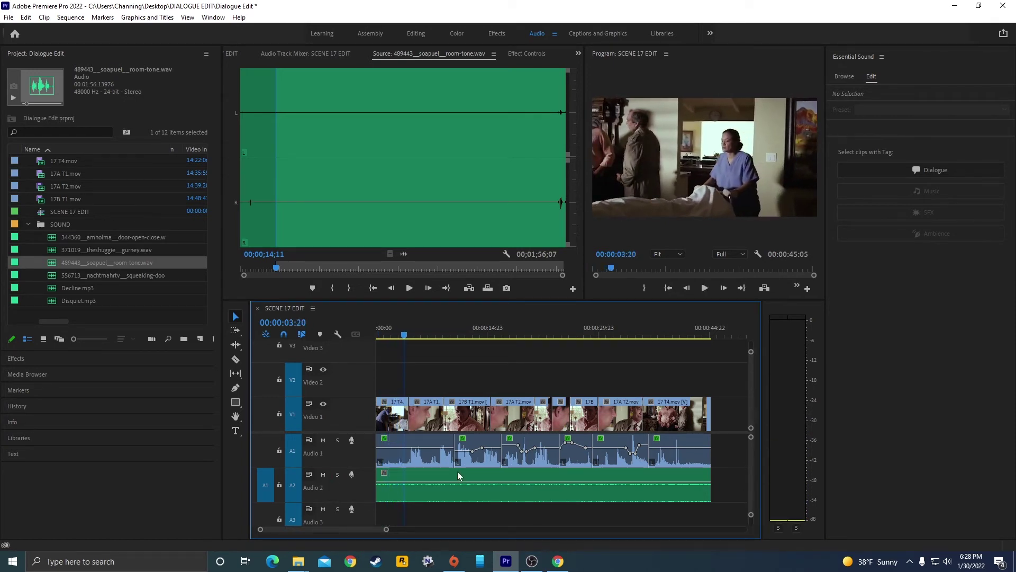
Step: Raise the gain of the room-tone clip on Audio 2 by 6 dB
left_click(487, 485)
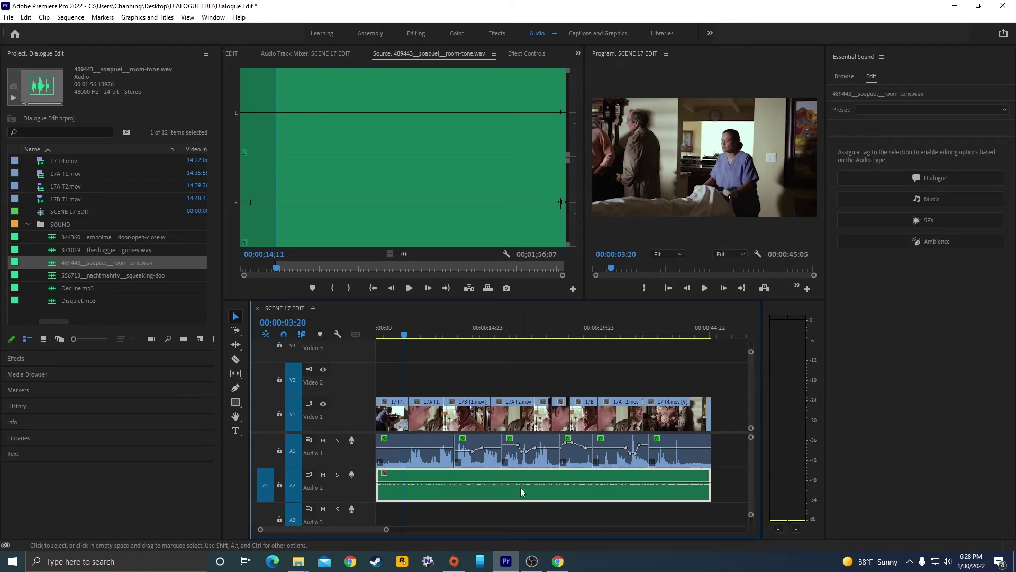
key("g")
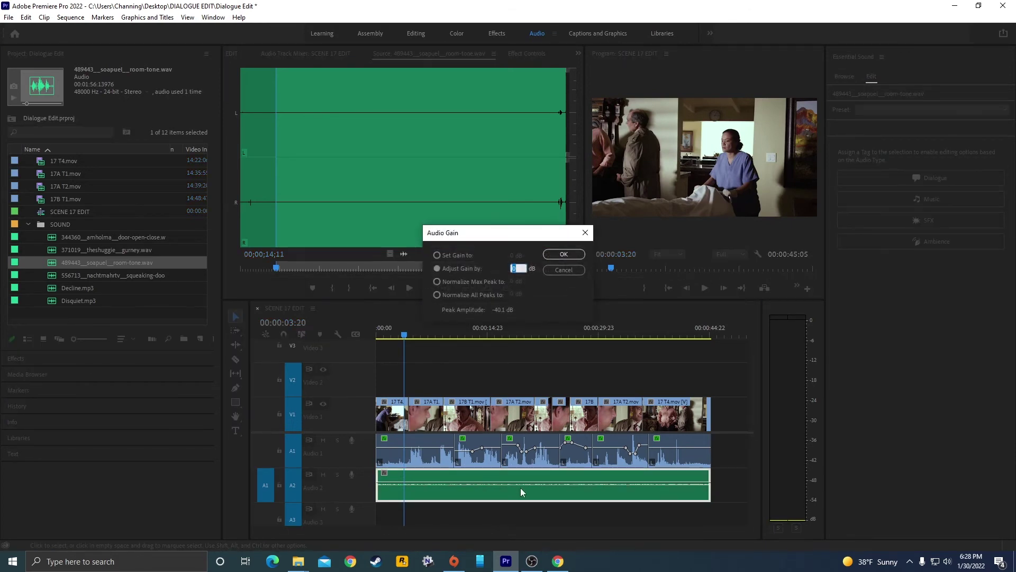
type("6")
key("Return")
Step: Play the louder room tone twice from the sequence start, muting and unmuting Audio 2 during the second pass to compare
key("Home")
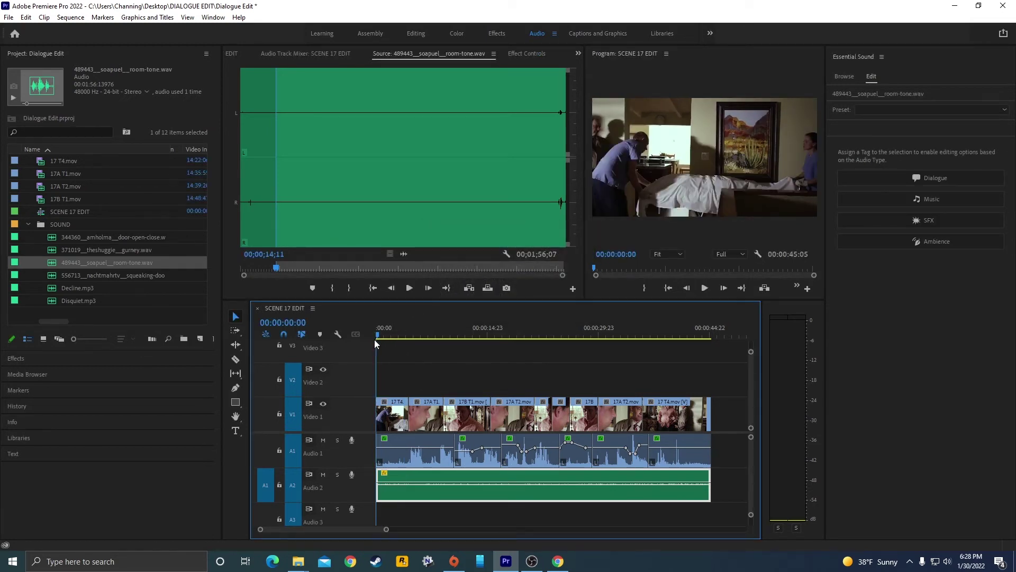
key("space")
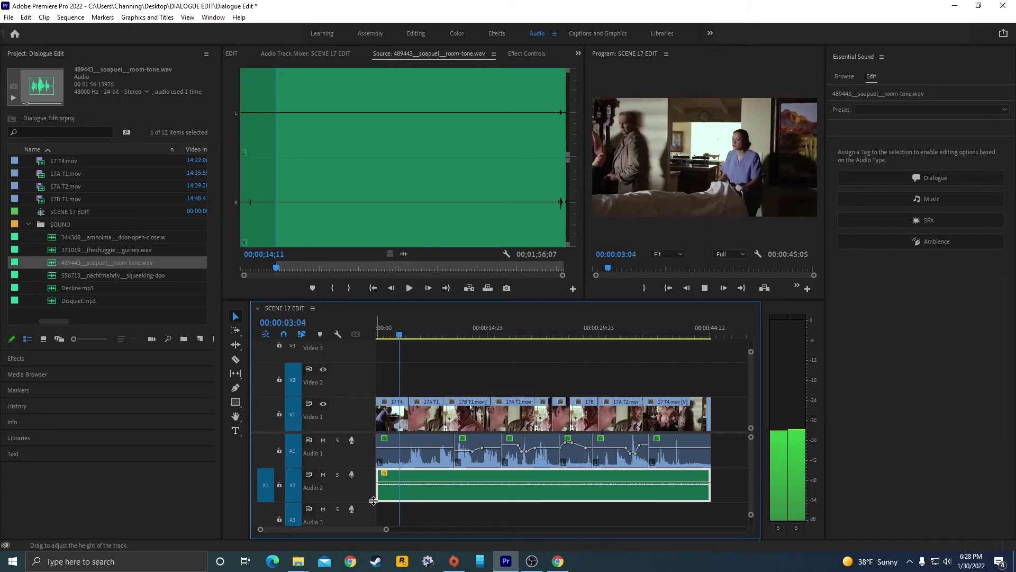
key("space")
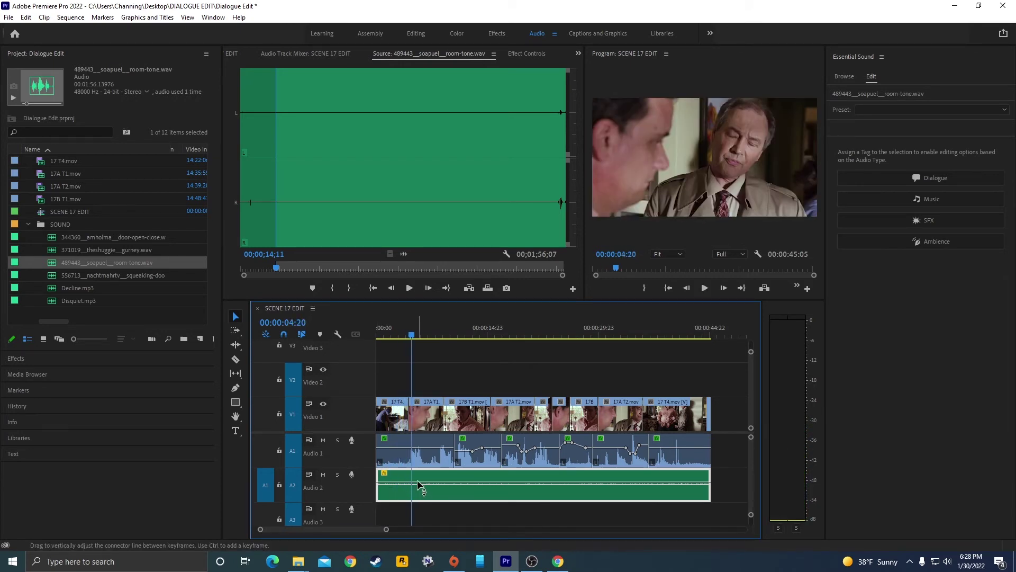
key("Home")
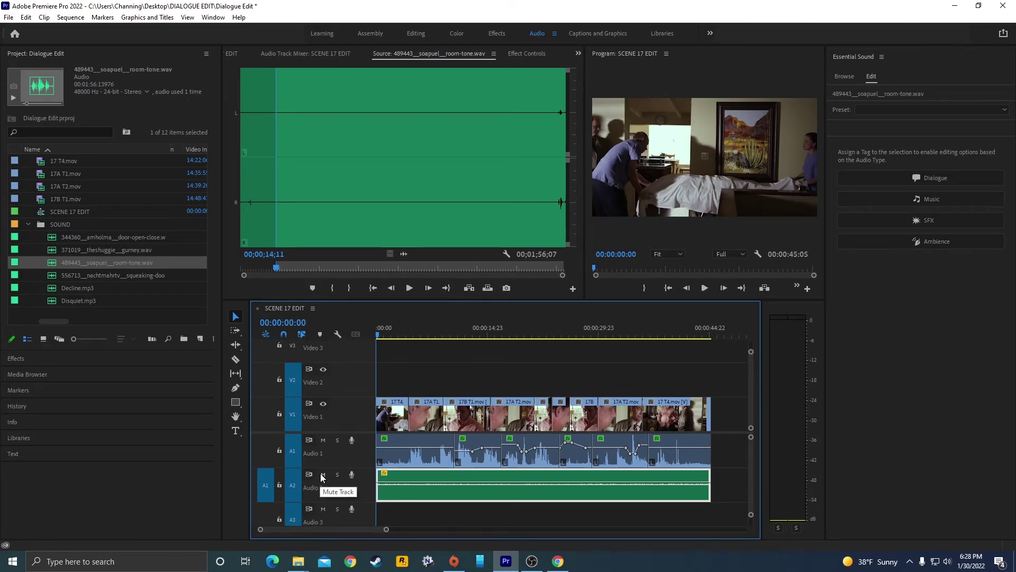
key("space")
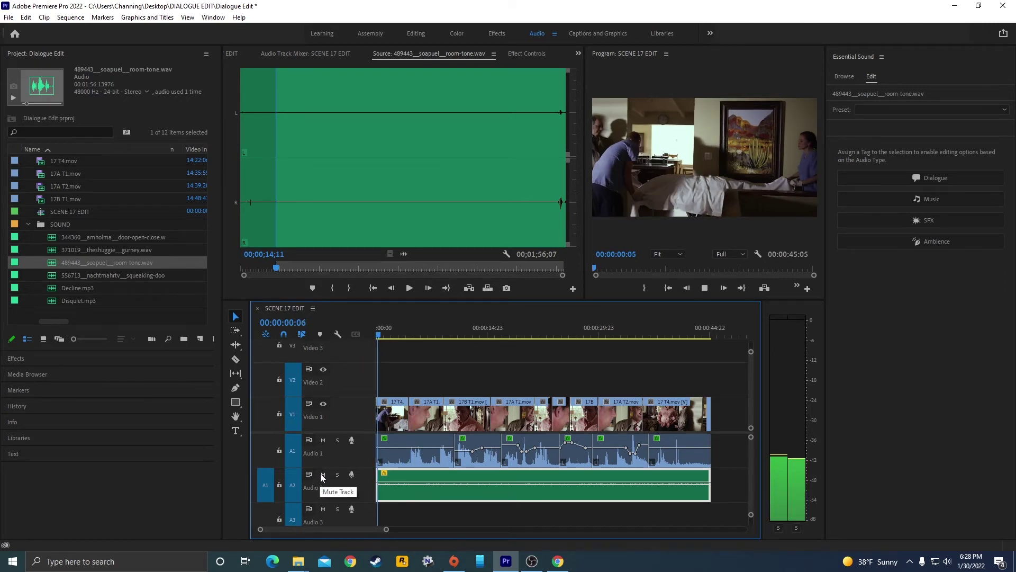
left_click(323, 475)
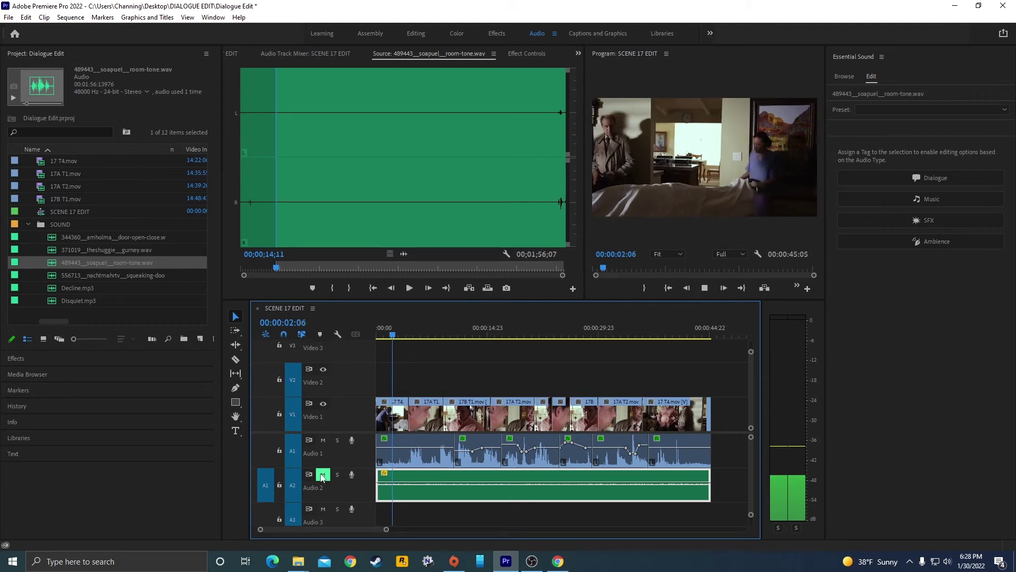
left_click(323, 475)
key("space")
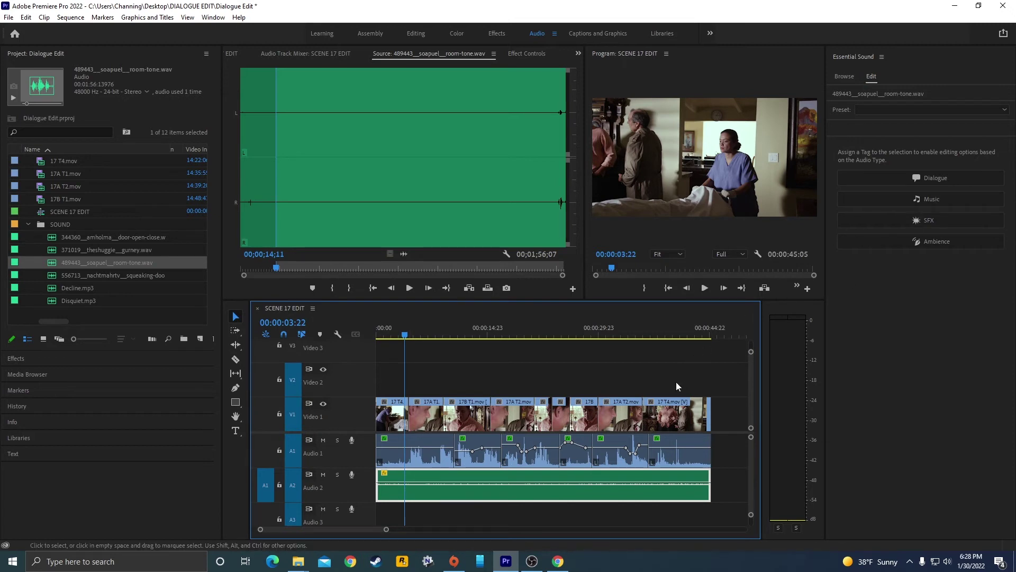
Step: Tag the room-tone clip as Ambience and enable Reverb on it with the Room Ambience preset
left_click(909, 239)
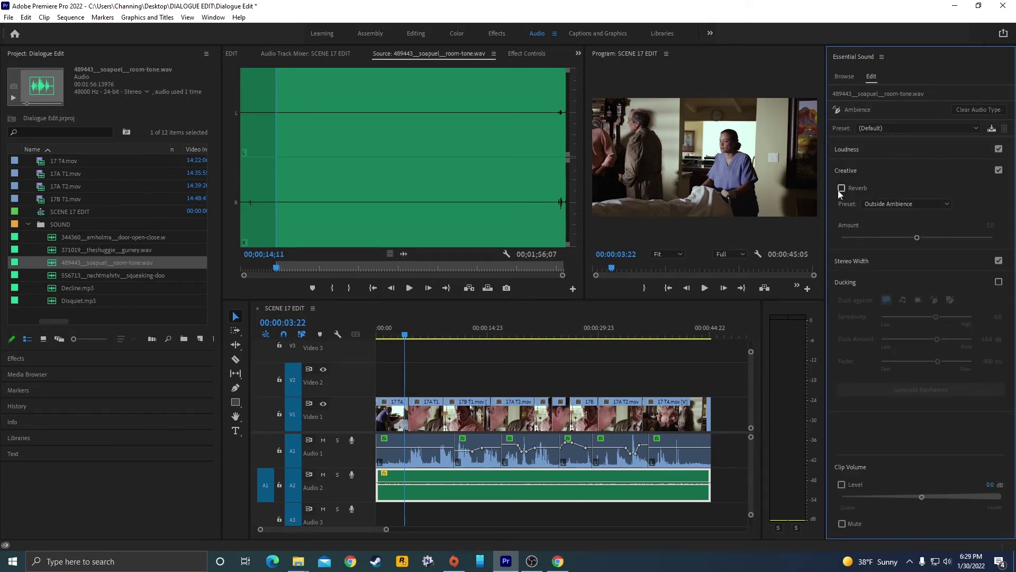
left_click(841, 188)
left_click(868, 203)
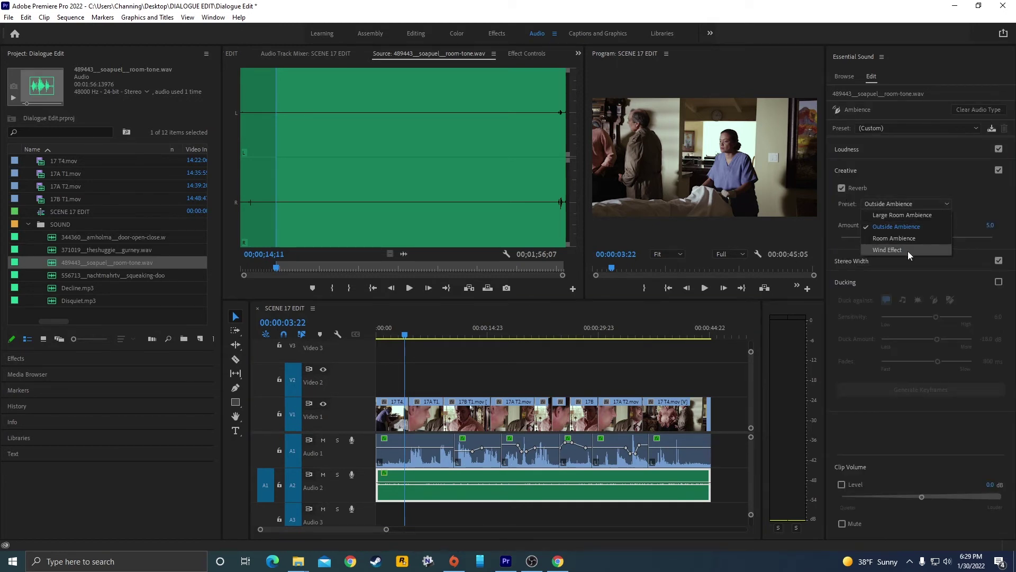
left_click(906, 239)
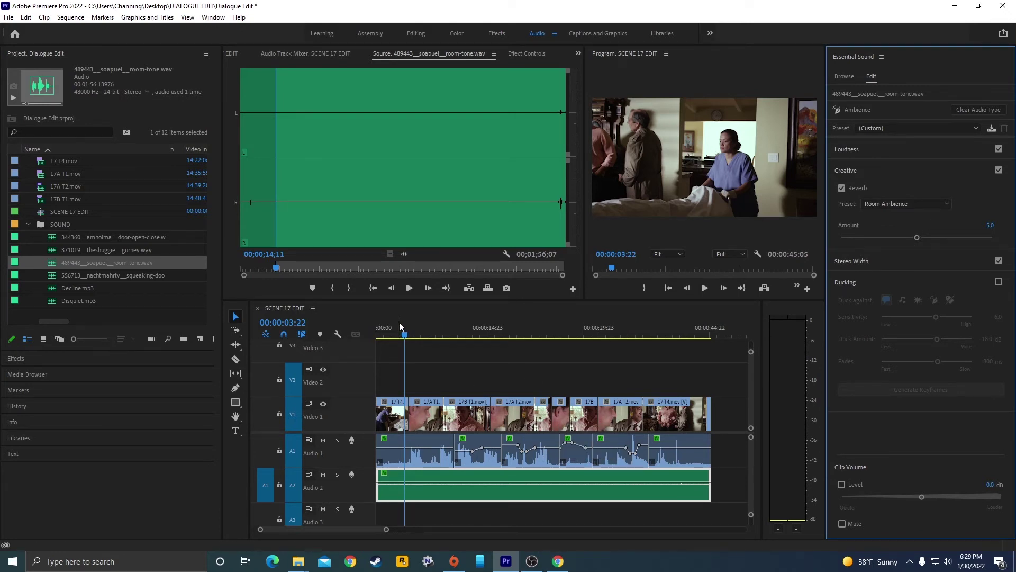
Step: Play the sequence from the start to 00:00:03:12 to hear the room tone with reverb
left_click_drag(400, 326, 376, 326)
key("space")
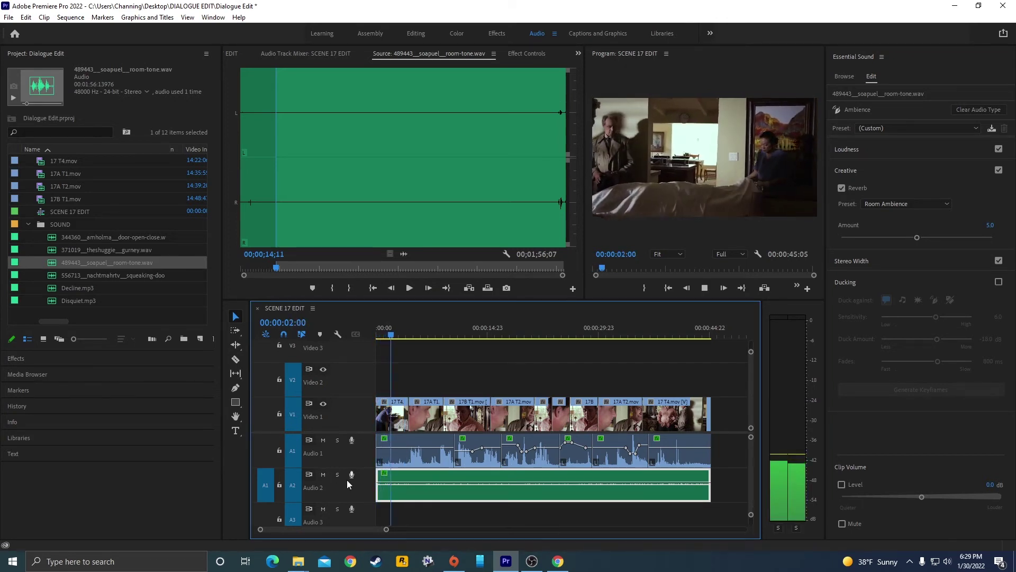
key("space")
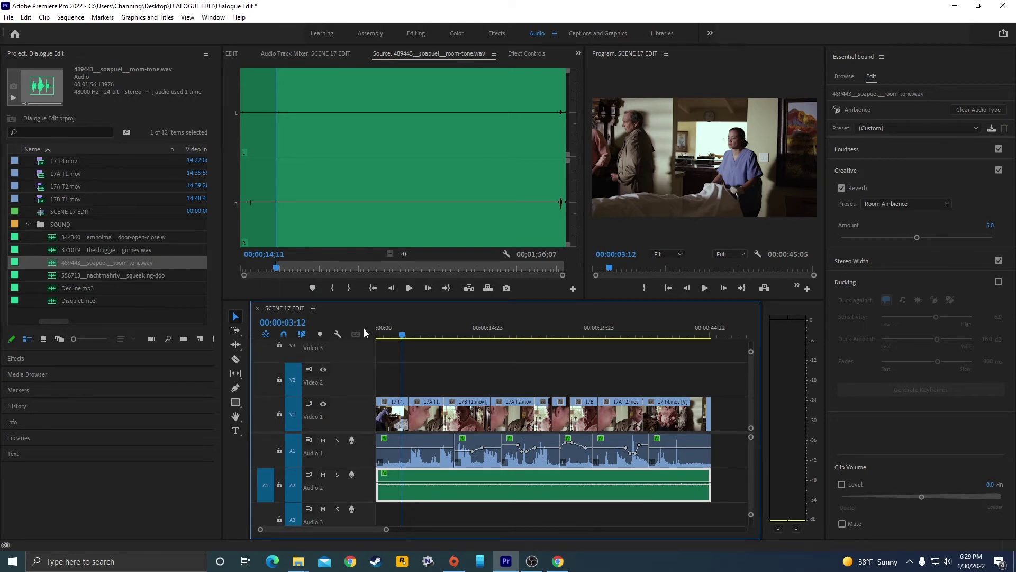
Step: Step back frame by frame through the opening gurney shot, ending with the playhead at the sequence start
key("Left")
key("Left")
key("Left")
key("Left")
key("Left")
key("Left")
key("Left")
key("Left")
key("Left")
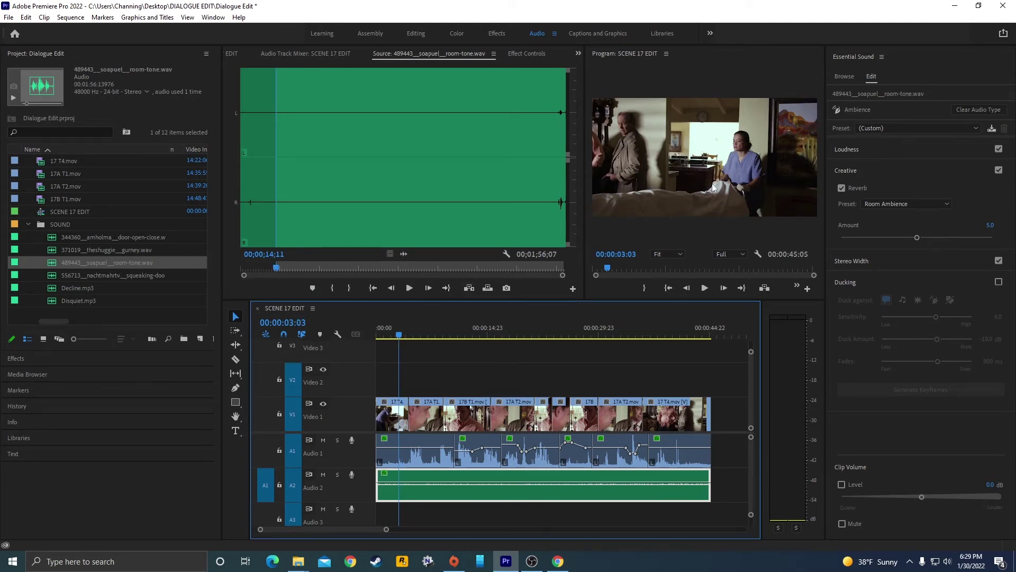
key("Home")
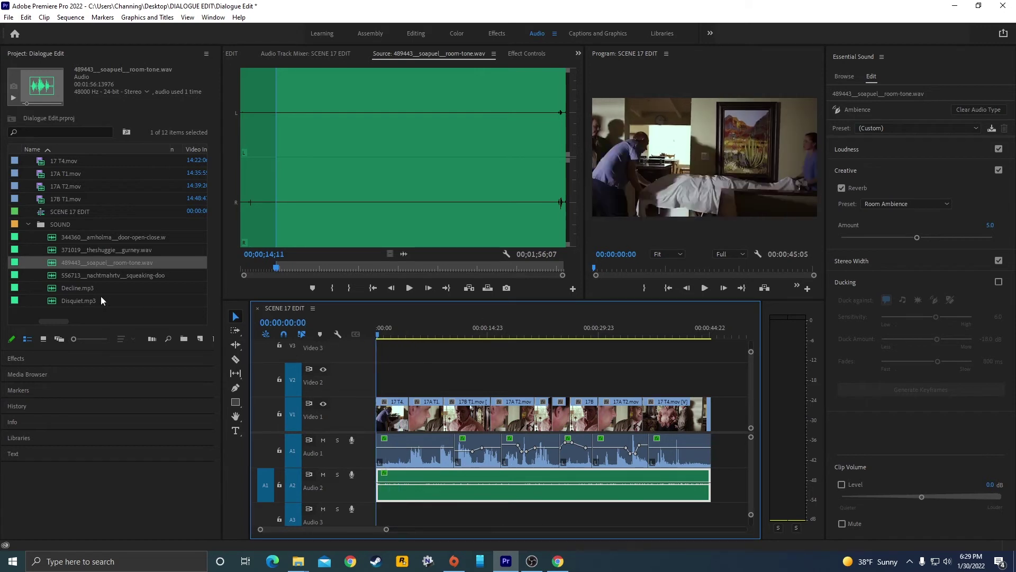
Step: Open the sound 371019__theshuggie__gurney.wav, audition it, and mark an In point at 00;05;58;25 past the loud opening noise
left_click(92, 251)
double_click(52, 252)
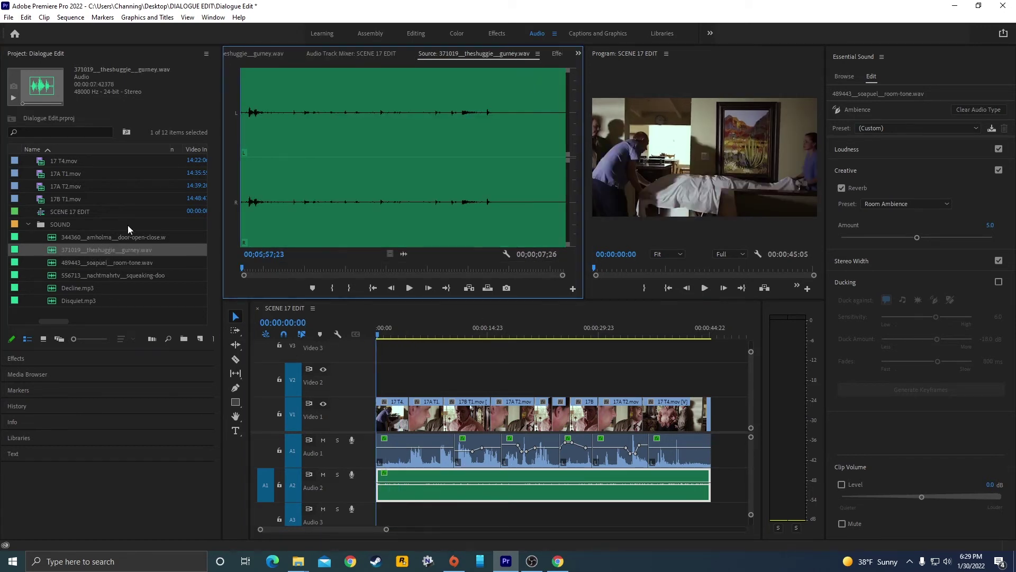
key("space")
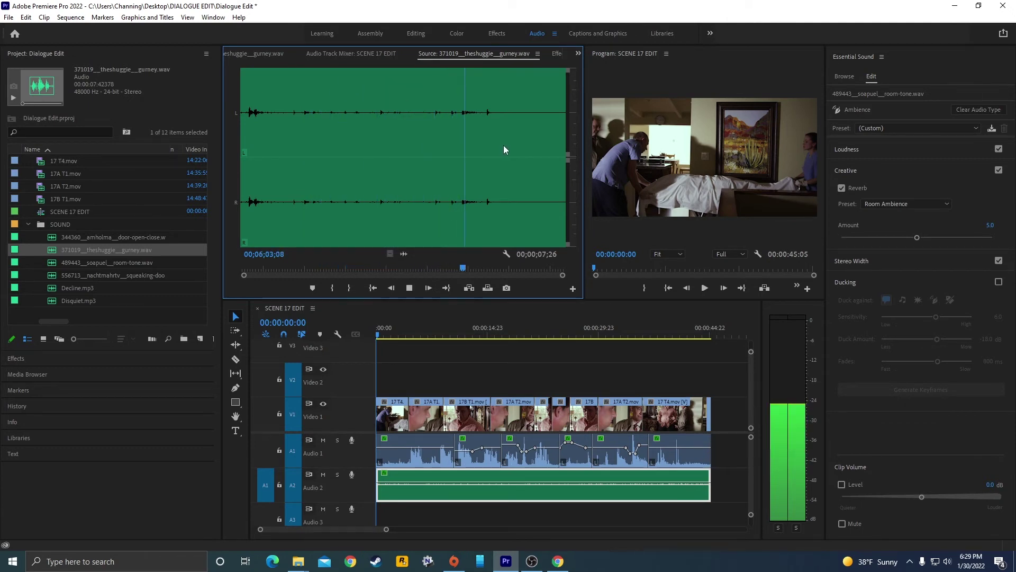
key("space")
left_click(284, 125)
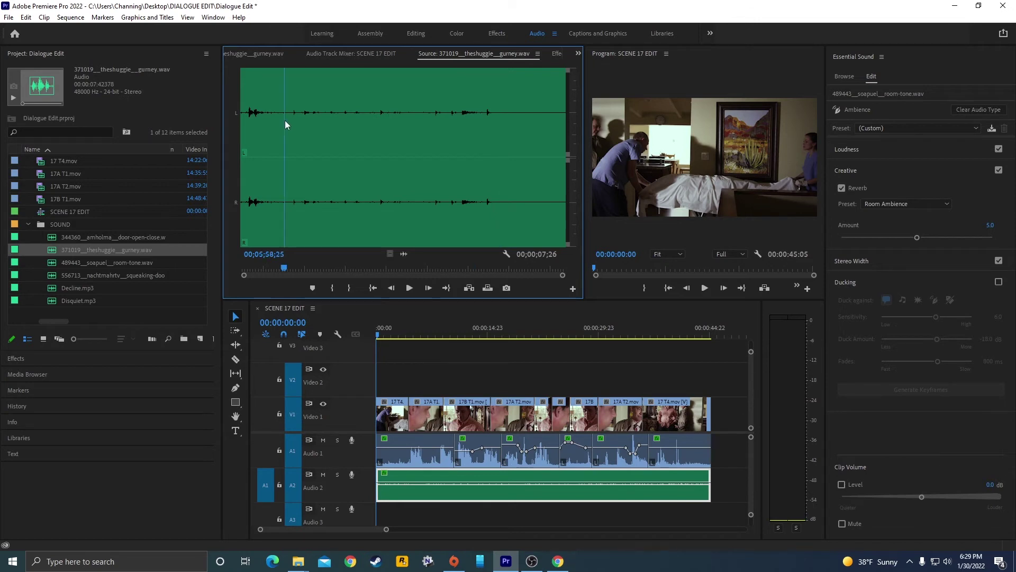
key("i")
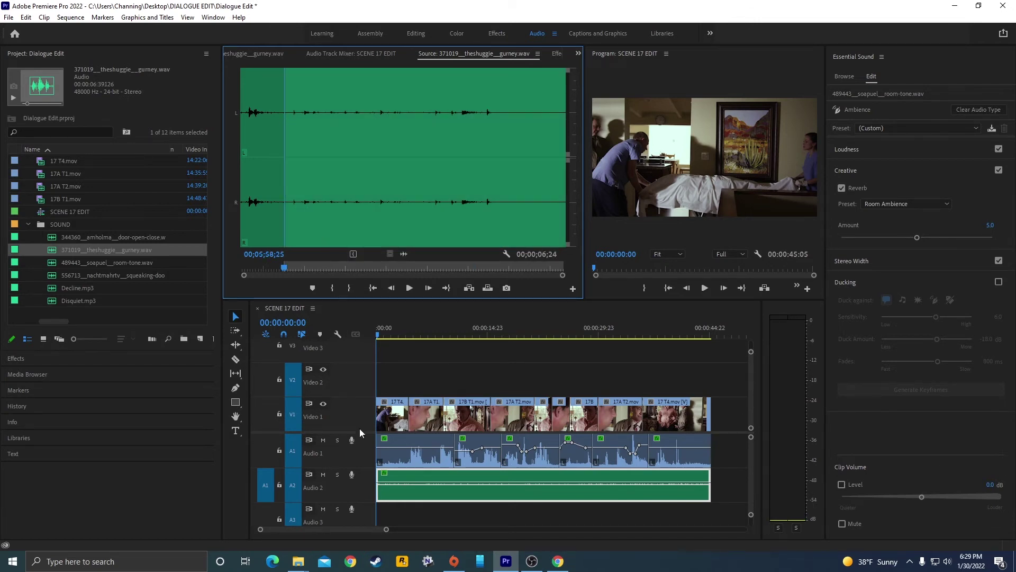
Step: Route the source audio to Audio 3 and overwrite the gurney sound there at the sequence start
left_click(266, 517)
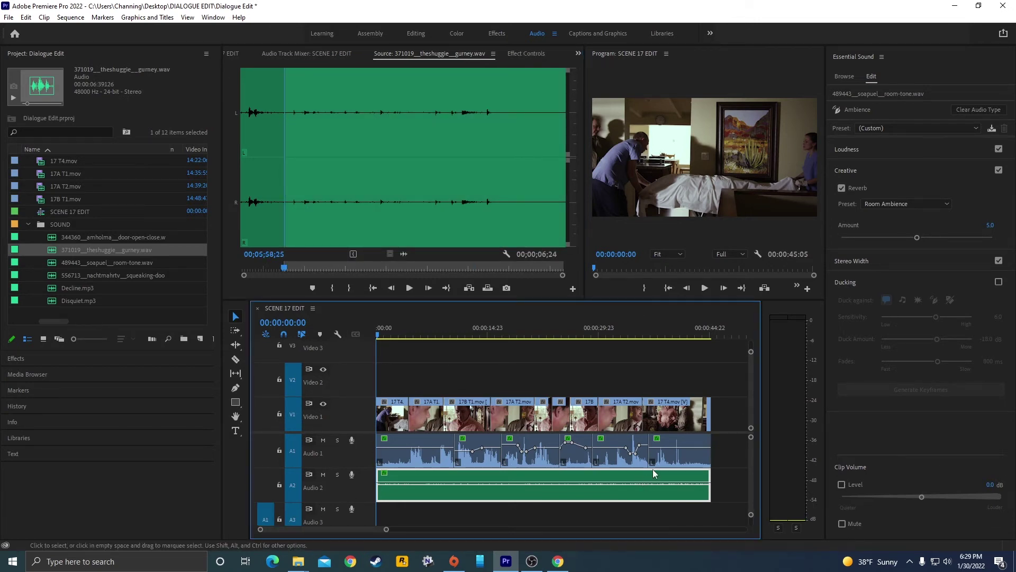
scroll(750, 476, "down", 1)
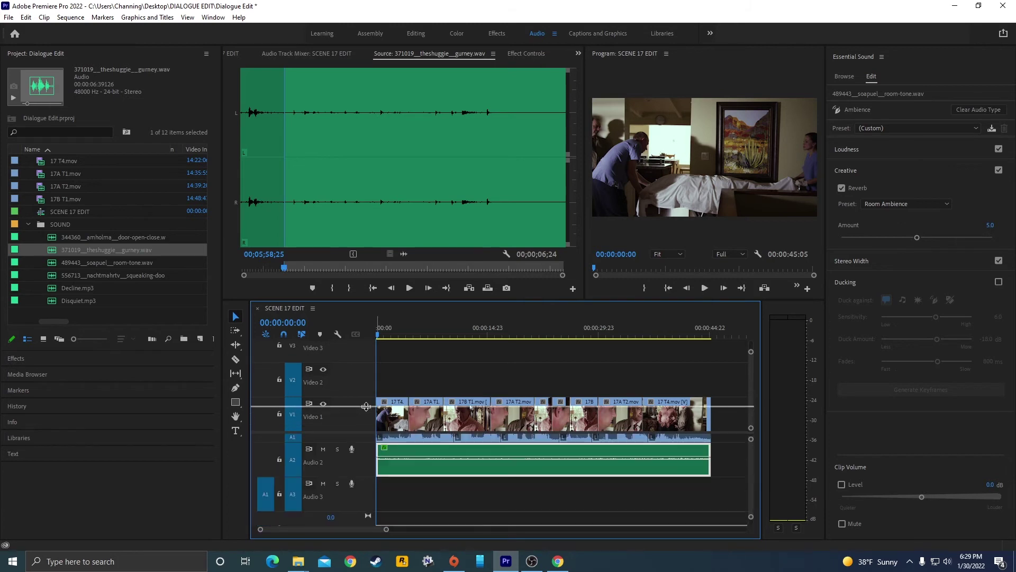
left_click_drag(391, 432, 391, 401)
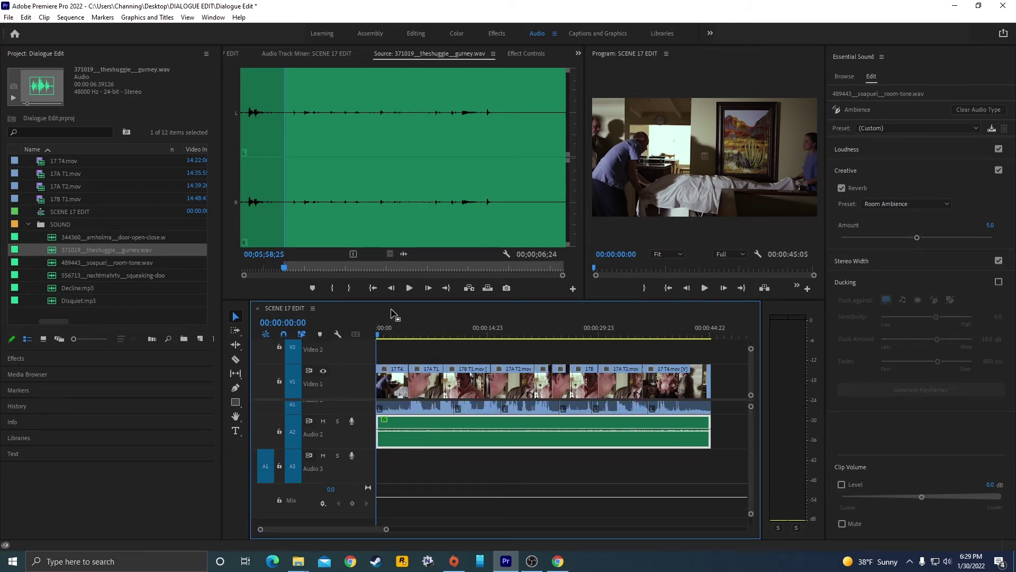
key(".")
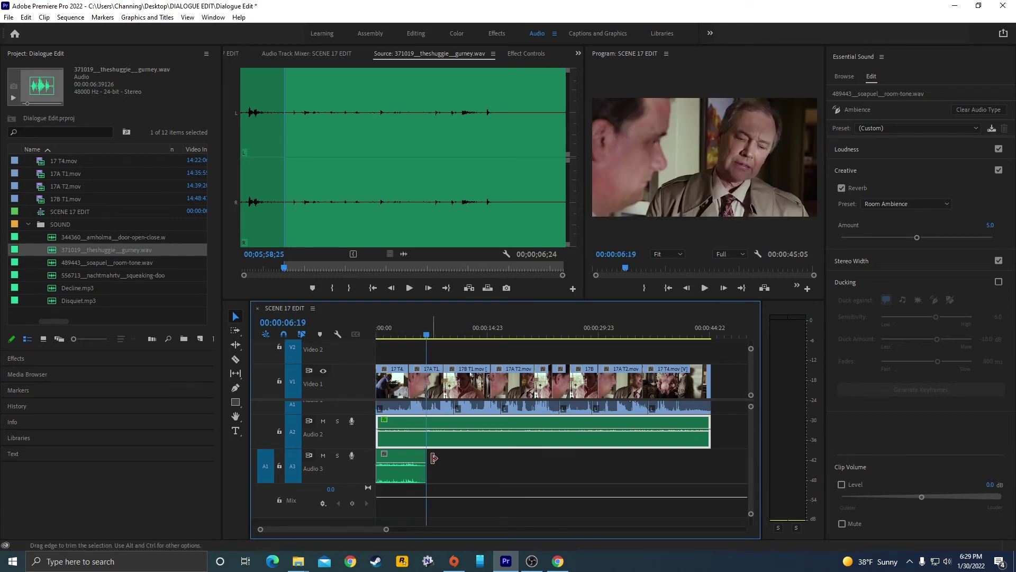
Step: Play the sequence from the start to 00:00:06:05 to hear the gurney sound against the dialogue
left_click(434, 460)
key("Home")
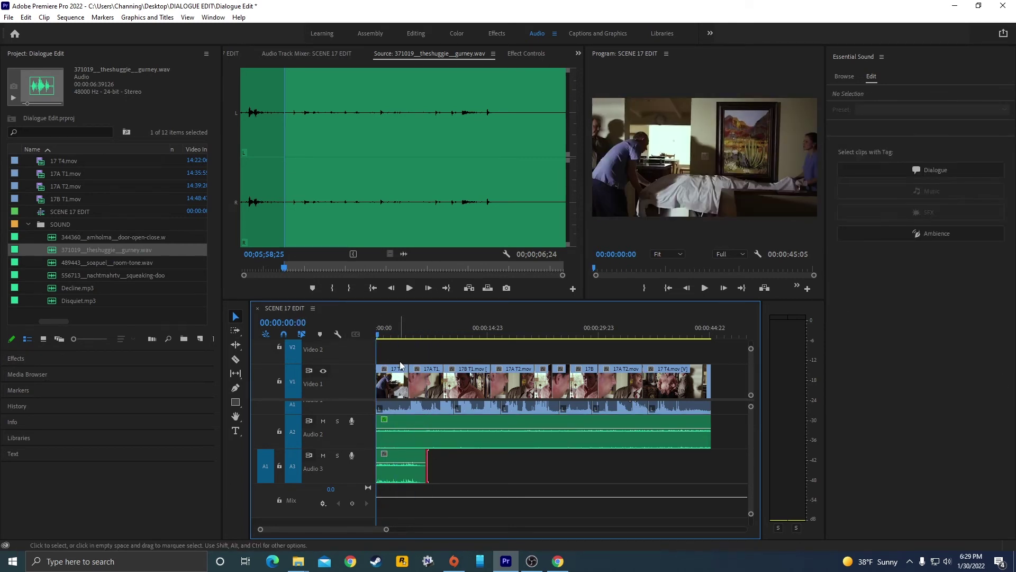
key("=")
key("space")
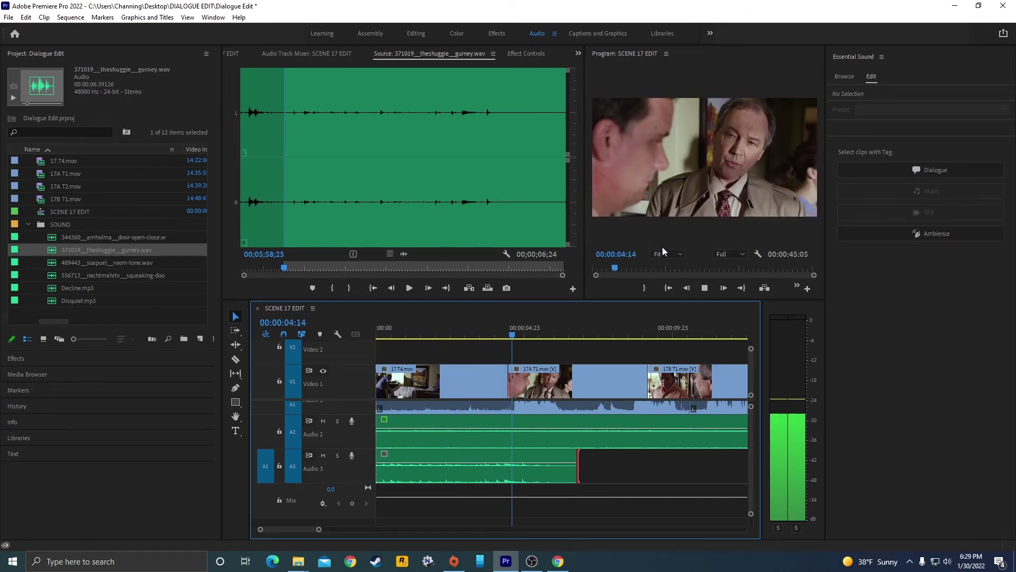
key("space")
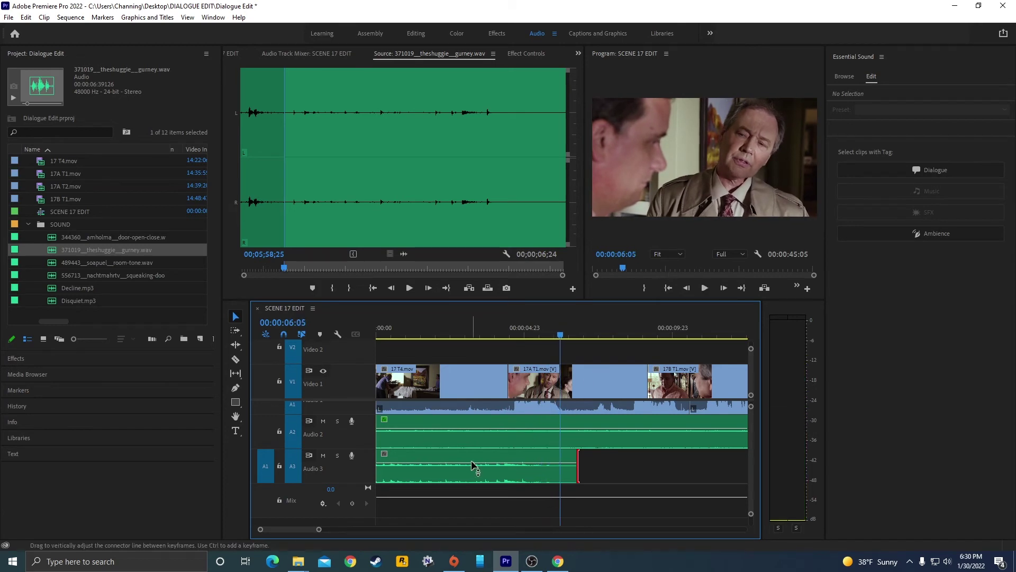
Step: Lower the gurney clip's gain by 6 dB and play the opening through to 00:00:07:17 to check the level
left_click(474, 466)
key("g")
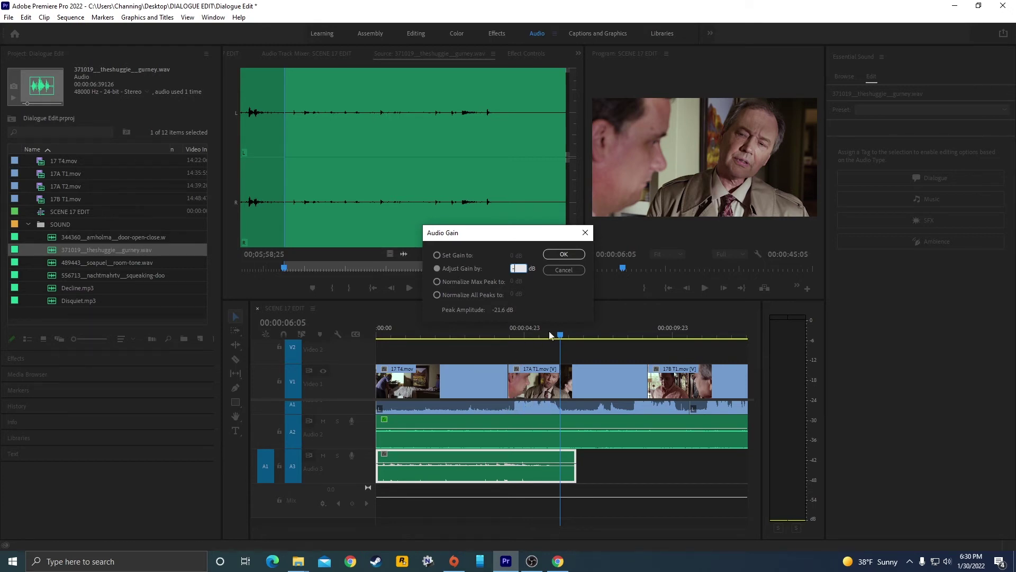
key("Return")
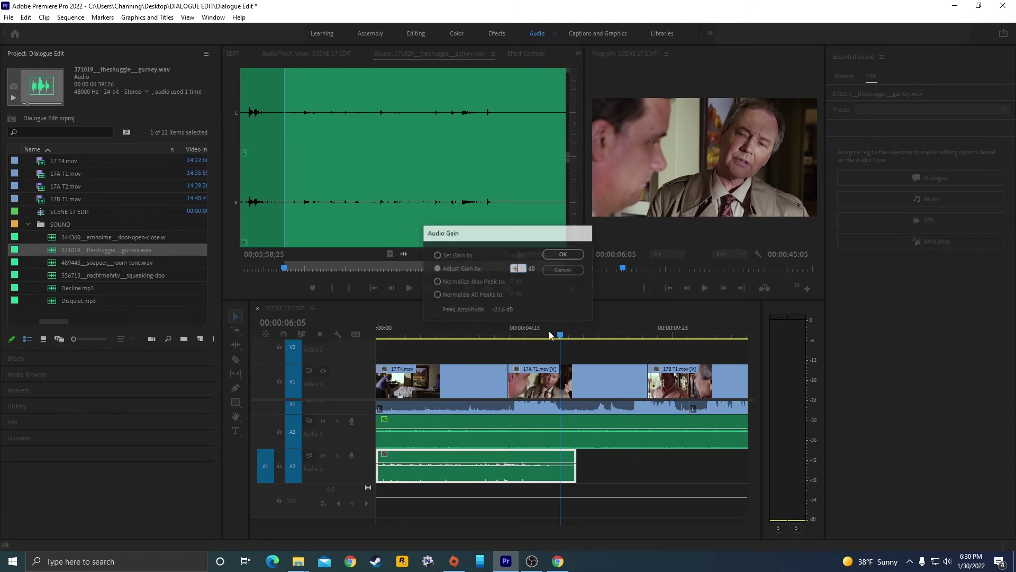
left_click(411, 327)
left_click(441, 353)
key("space")
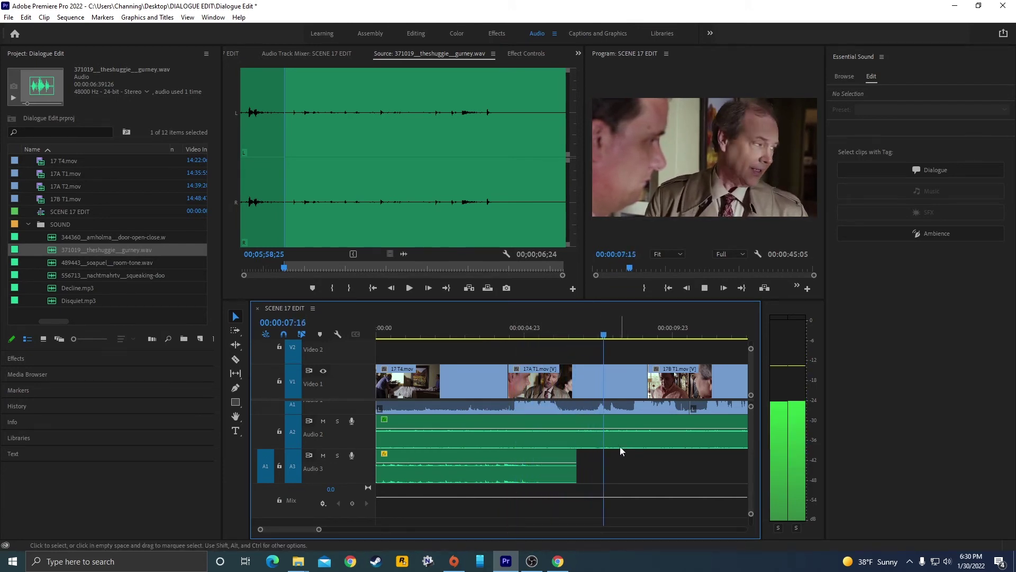
key("space")
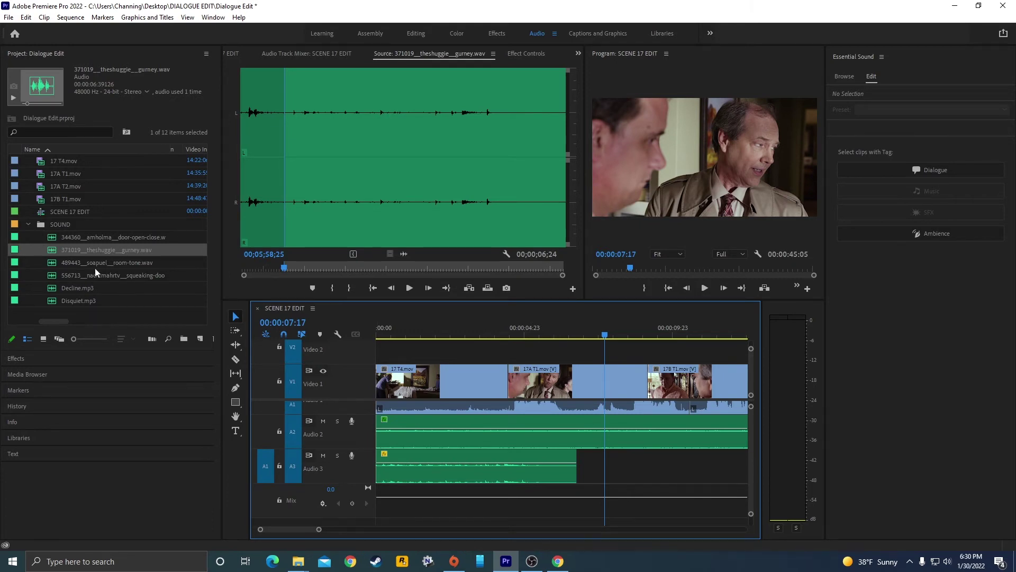
Step: Open 344360__amholma__door-open-close.wav, audition it, and mark the door opening from 00;00;00;21 to 00;00;02;16
left_click(81, 237)
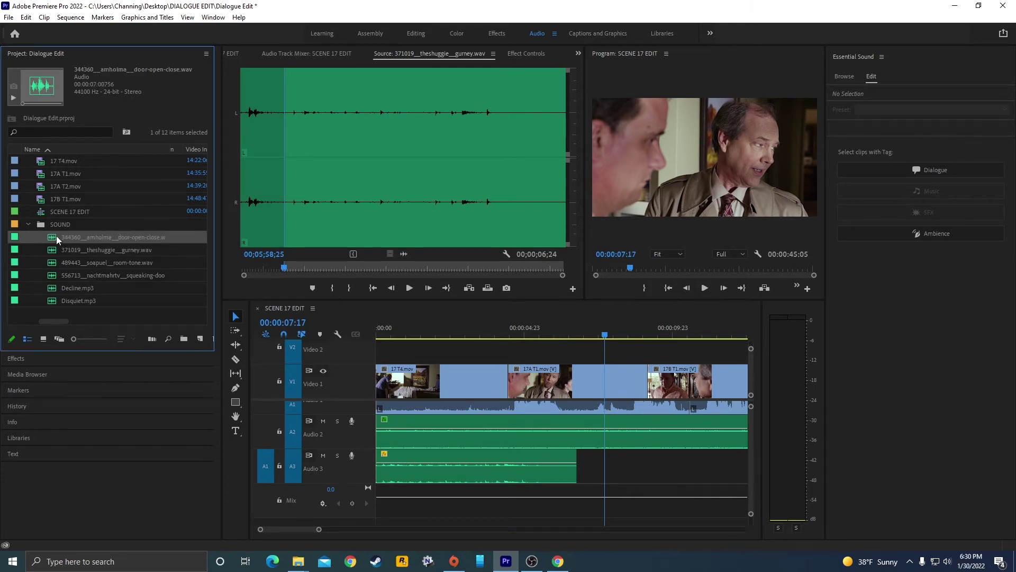
double_click(57, 238)
key("space")
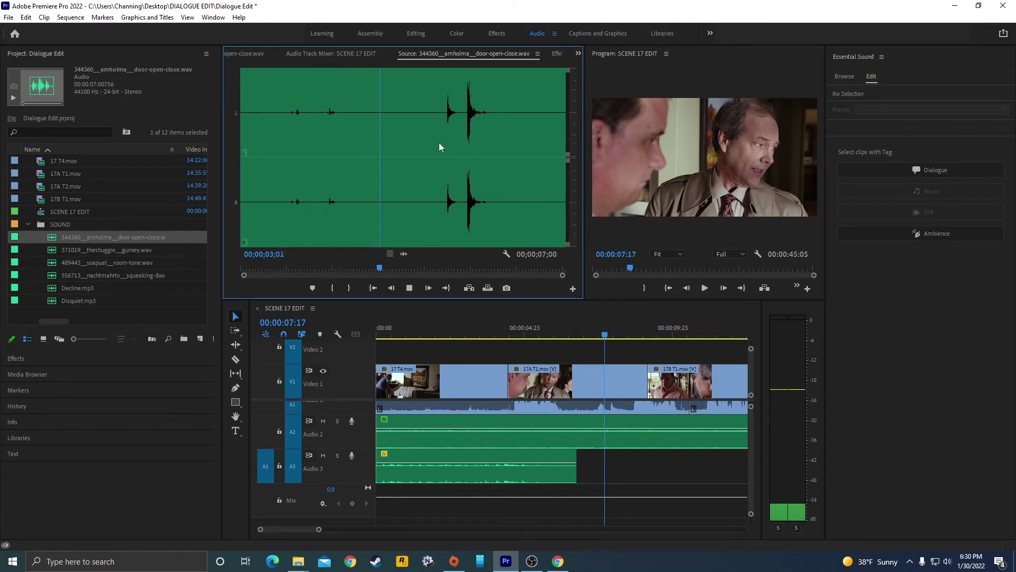
key("space")
left_click(272, 163)
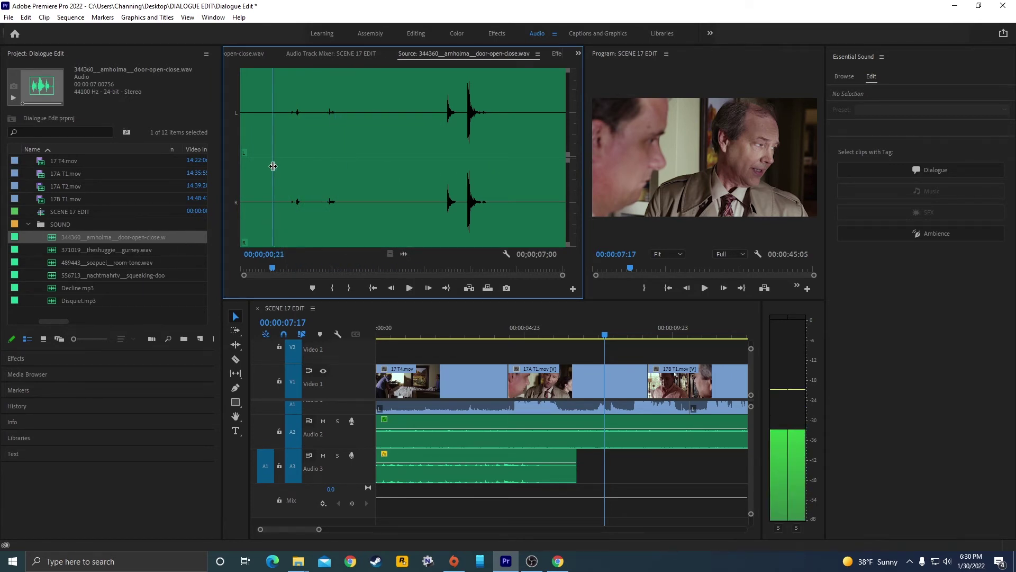
key("i")
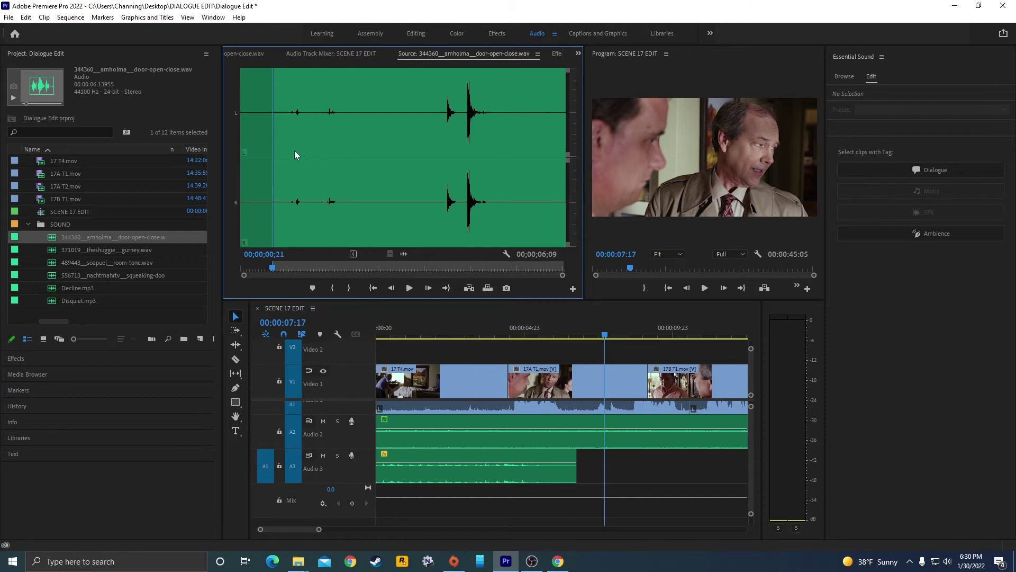
key("space")
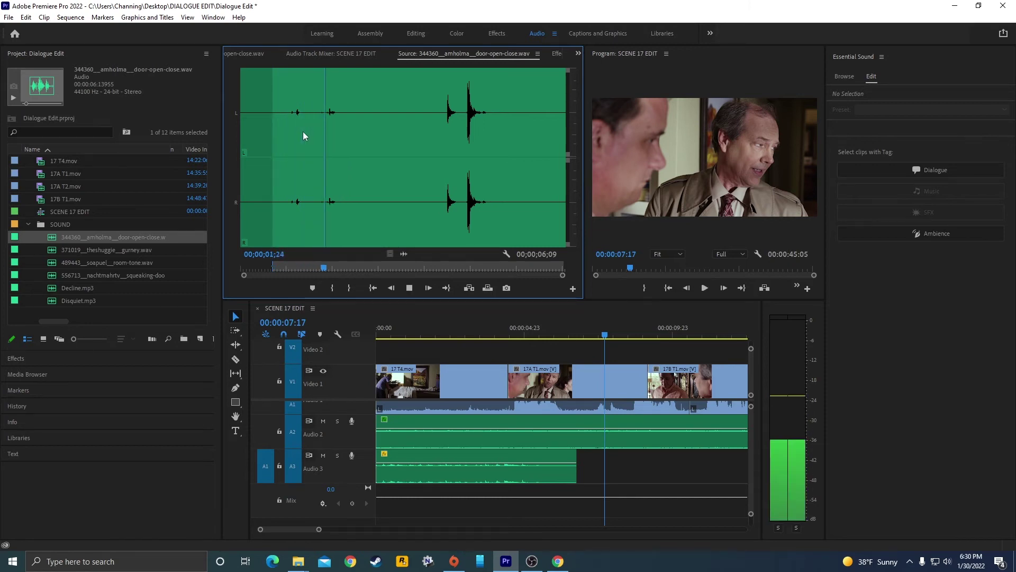
key("space")
key("o")
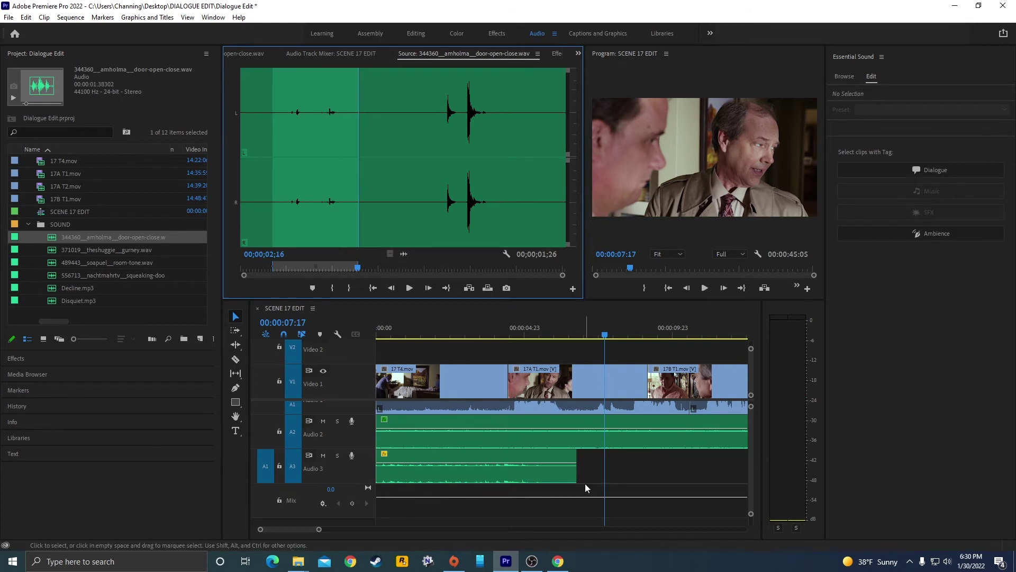
Step: Overwrite the marked door opening onto Audio 3 at 00:00:07:17 and play from 00:00:05:19 to check its timing
key(".")
left_click_drag(604, 333, 548, 334)
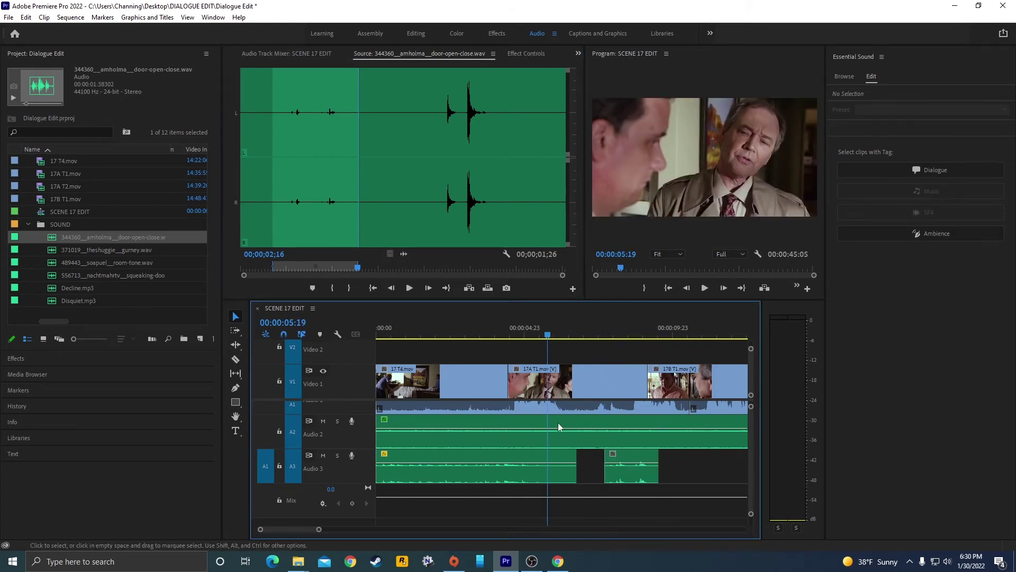
key("space")
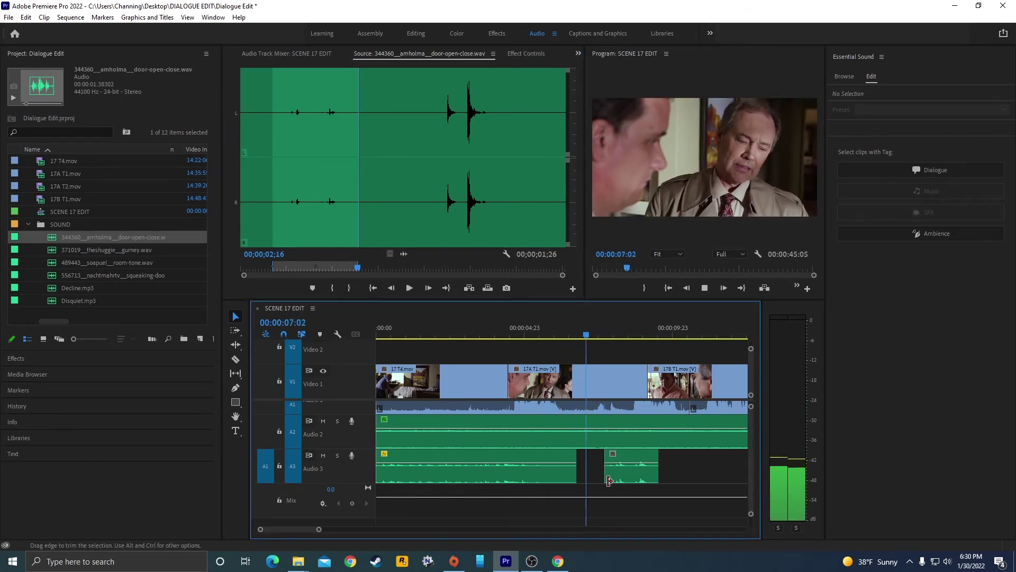
left_click(635, 486)
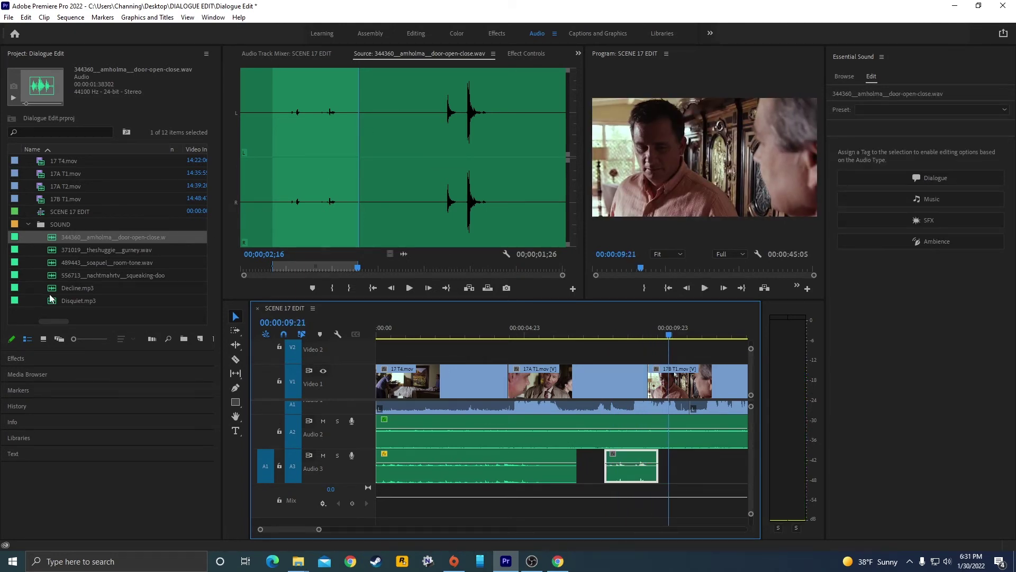
Step: Open 556713__nachtmahrtv__squeaking-door.wav and audition its first sounds from several starting points
double_click(69, 276)
left_click(268, 100)
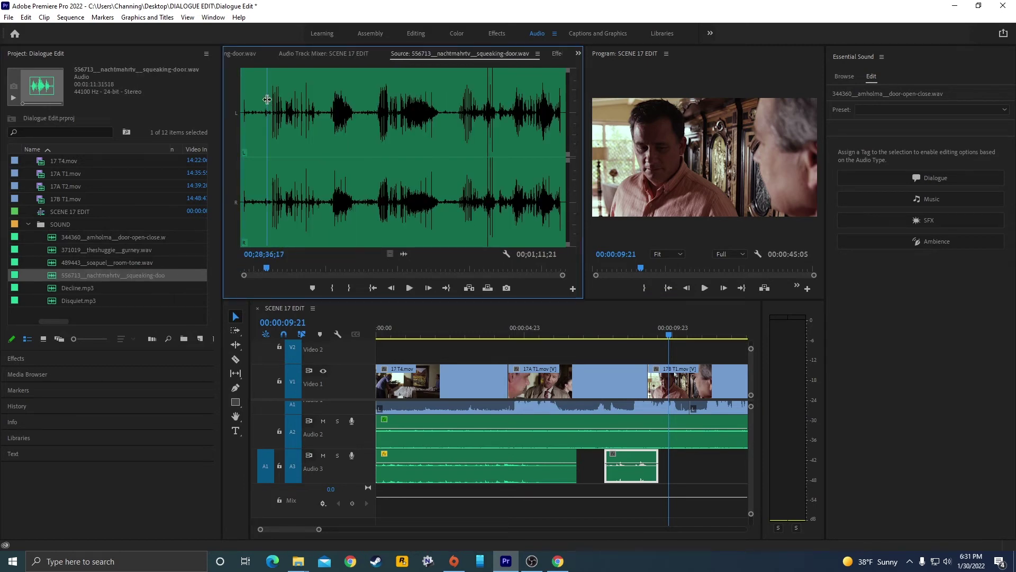
key("space")
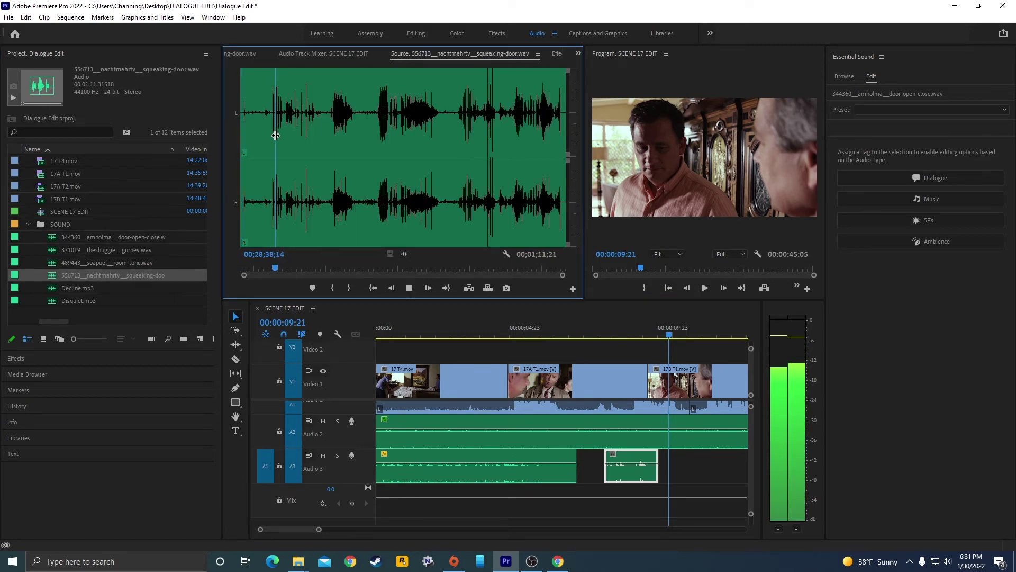
left_click(253, 118)
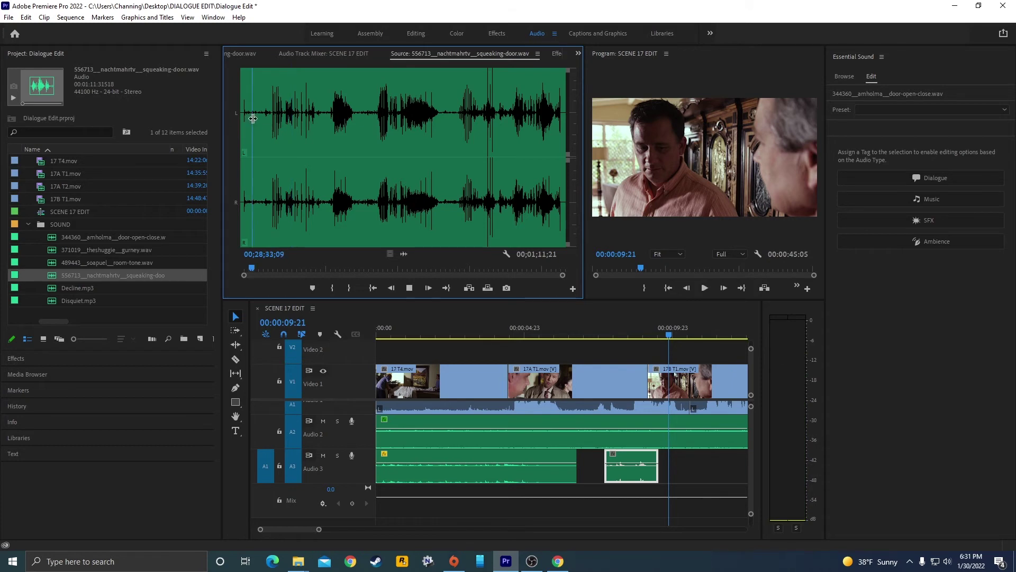
key("space")
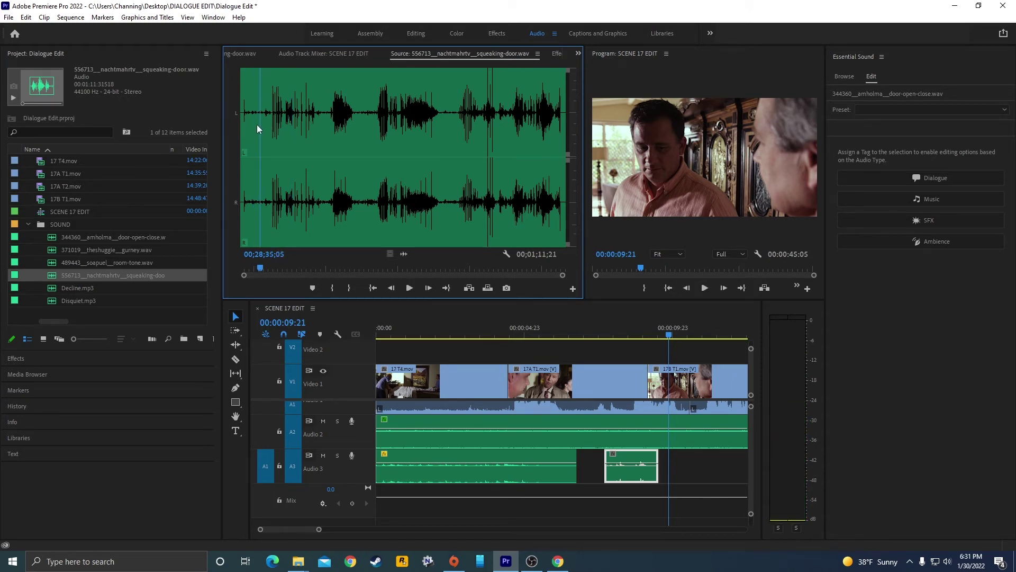
left_click_drag(257, 129, 242, 136)
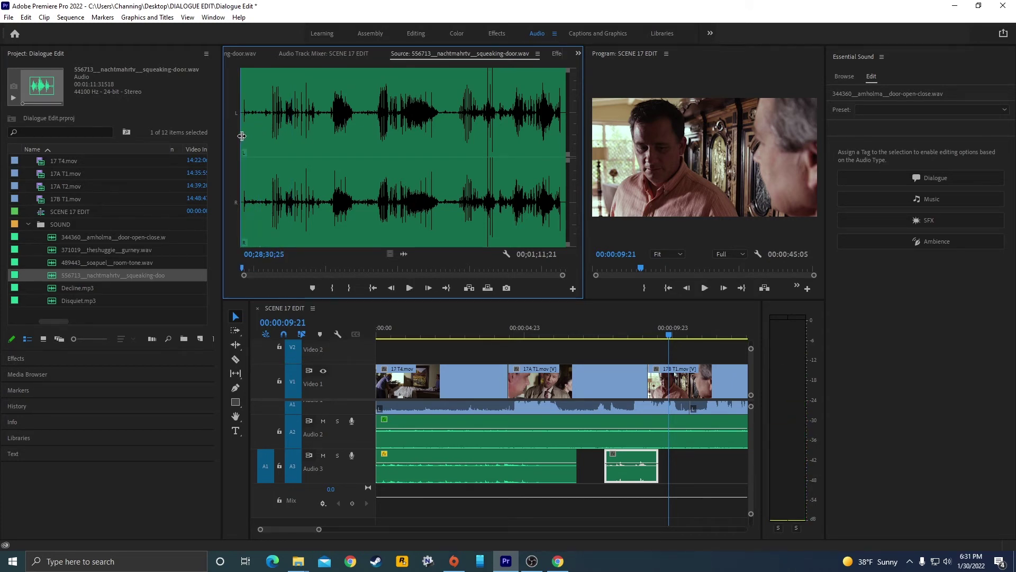
key("space")
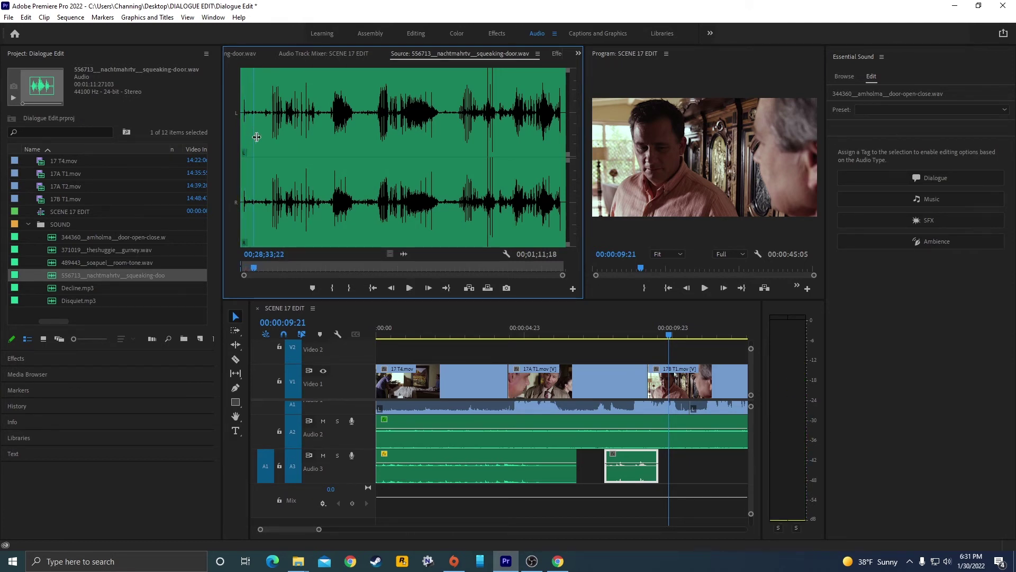
Step: Mark a section of the squeaking-door sound with an In point at 00;28;32;25 and an Out point at 00;28;37;12
key("i")
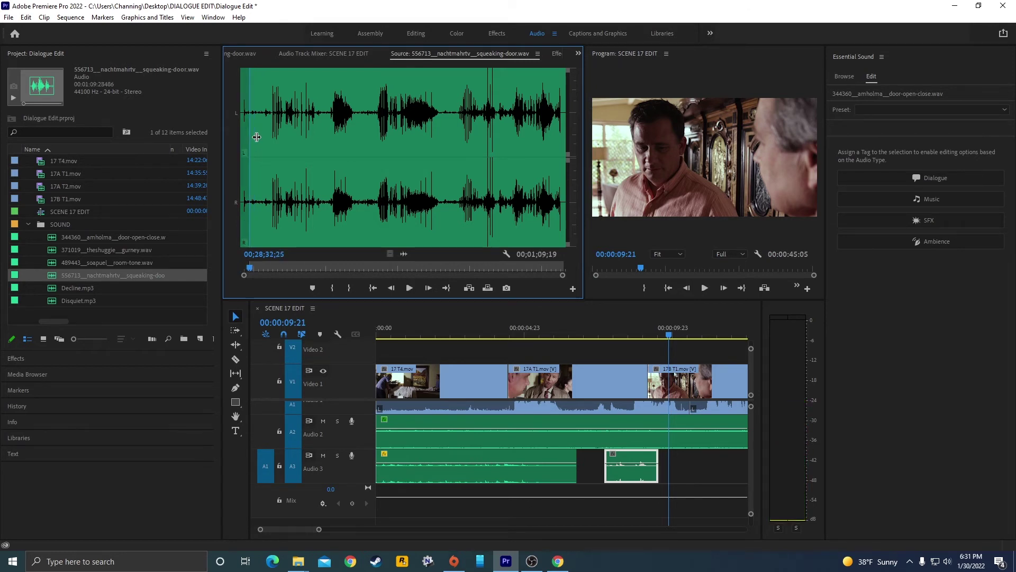
key("=")
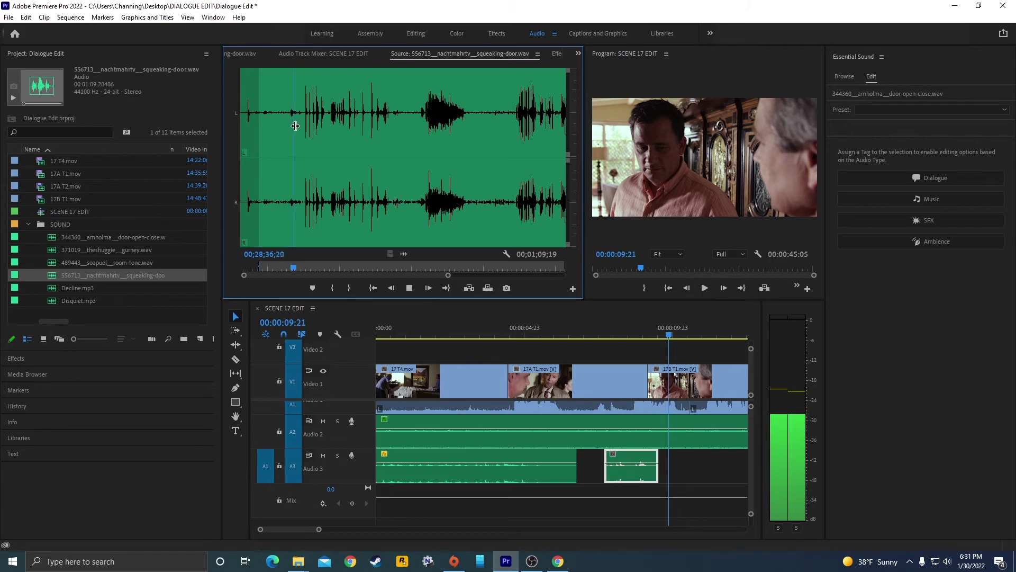
key("space")
key("o")
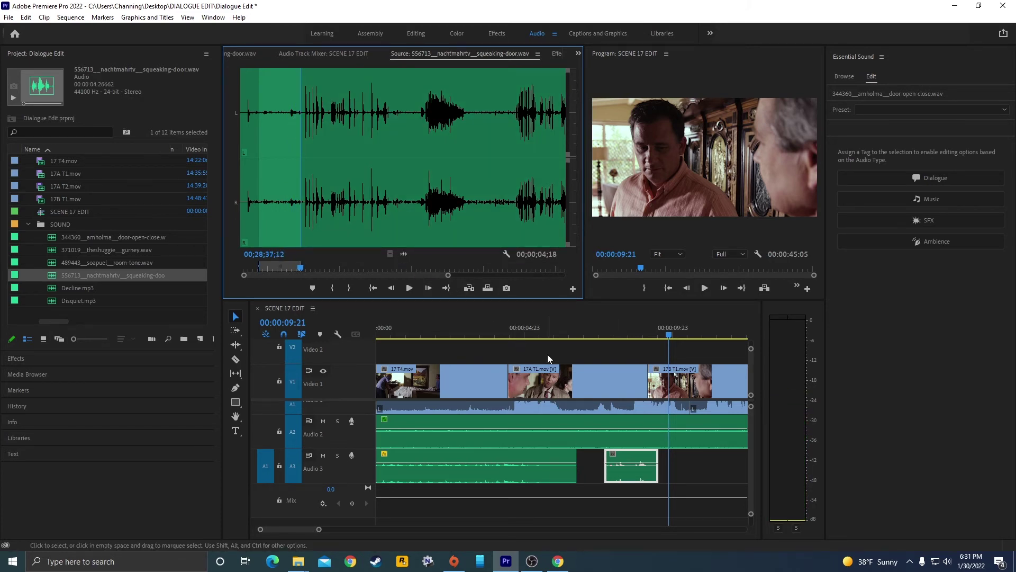
Step: Overwrite the marked squeaking-door section onto Audio 3 at 00:00:09:21 and reopen 344360__amholma__door-open-close.wav as the source
key("period")
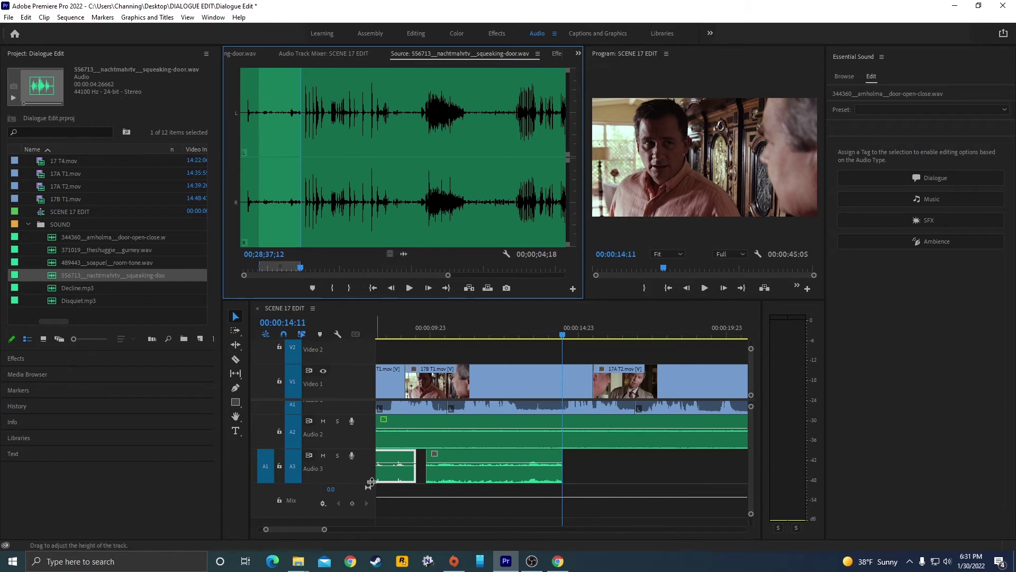
left_click(90, 237)
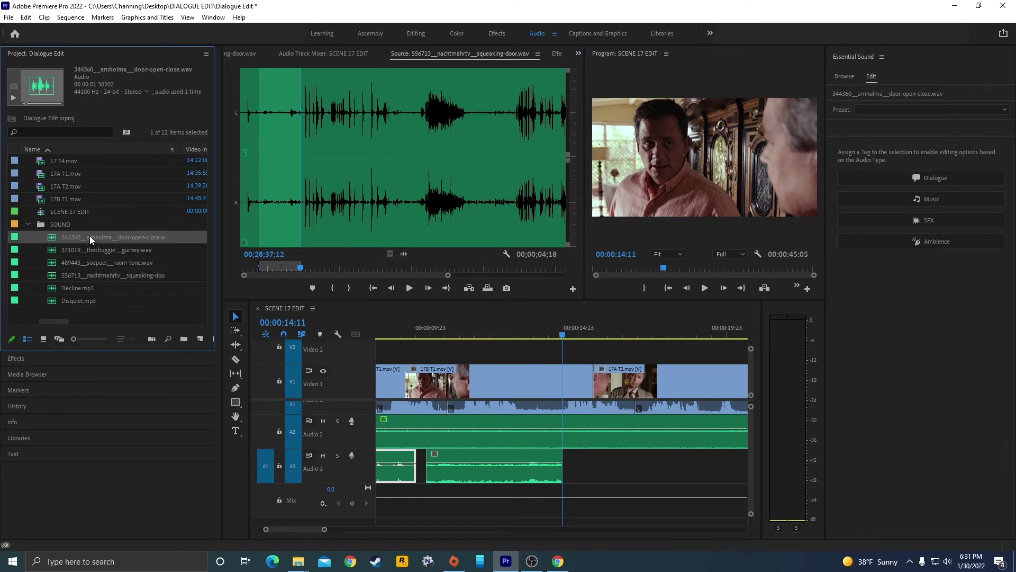
double_click(57, 237)
Step: Mark the door closing from 00;00;04;04 to 00;00;05;18 and place it on Audio 3 shortly after the squeaking-door clip
left_click(432, 108)
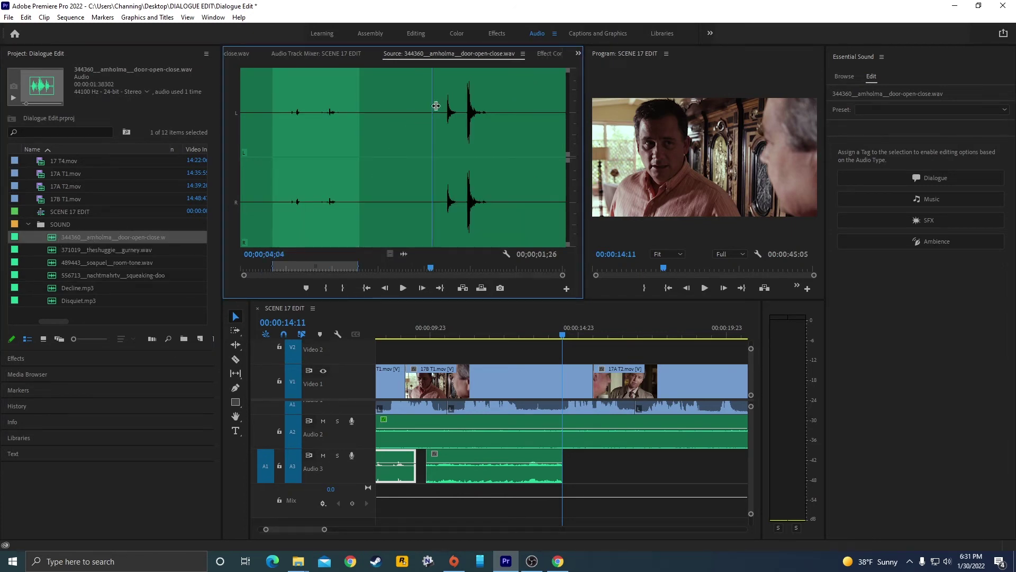
key("i")
key("space")
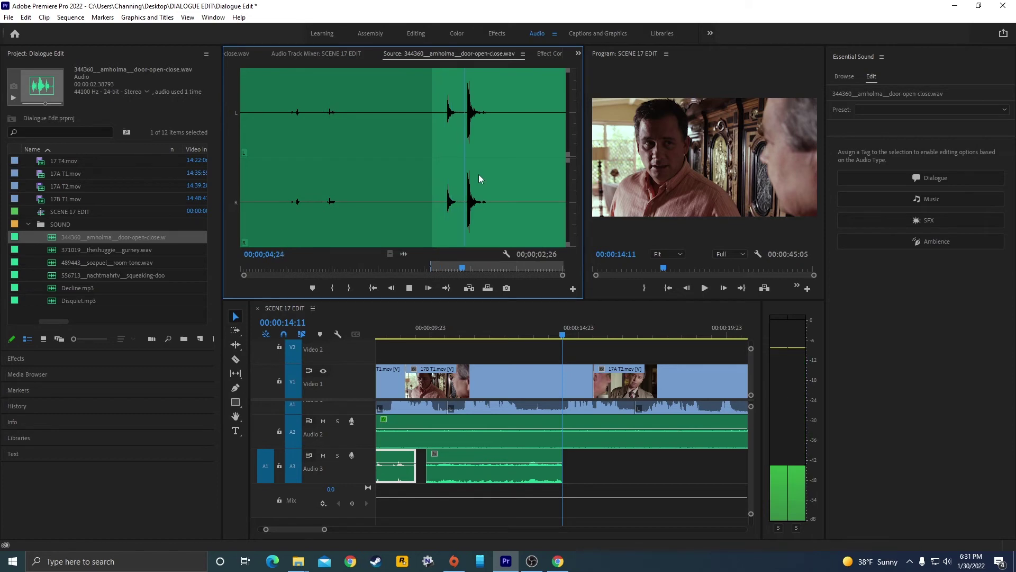
key("space")
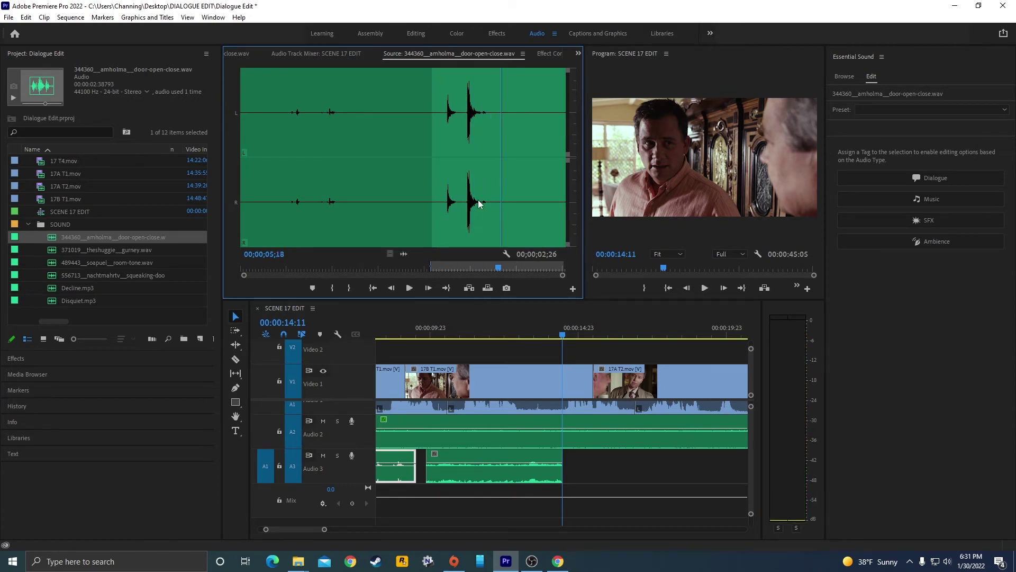
key("o")
left_click_drag(507, 265, 603, 466)
Step: Play the sequence through the door sounds on Audio 3 to check their timing and levels
left_click(497, 325)
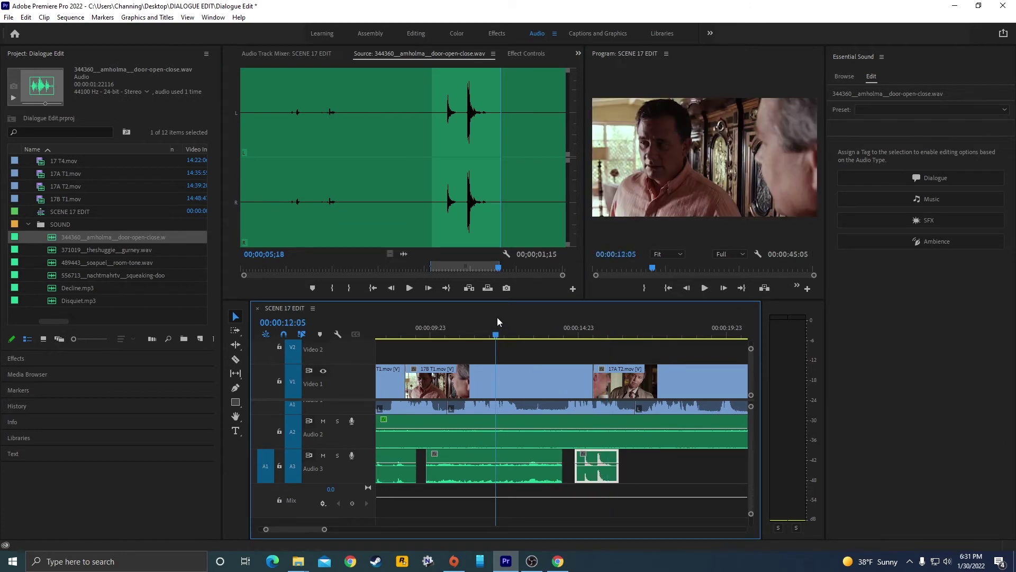
key("backslash")
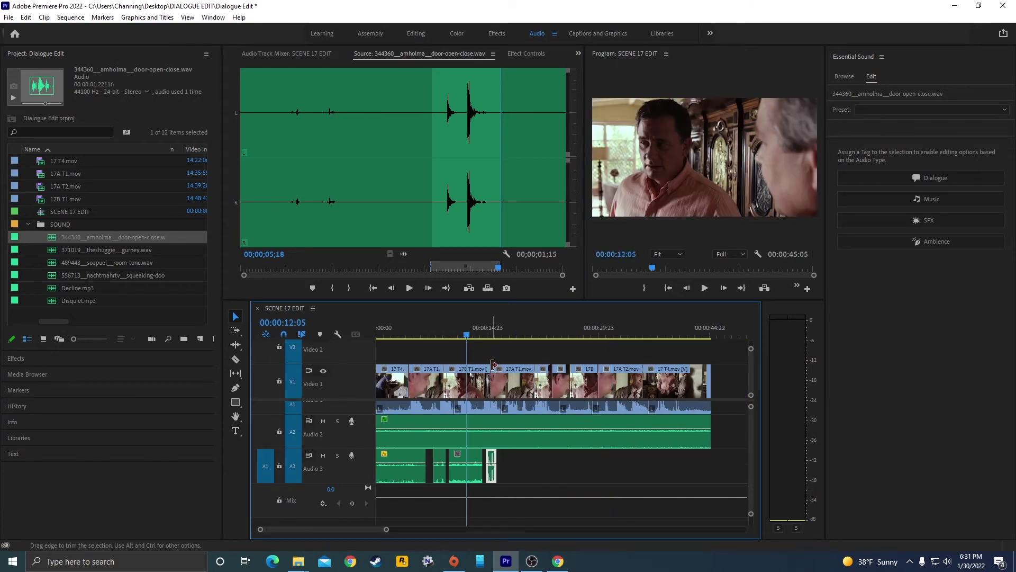
left_click(422, 326)
key("space")
key("=")
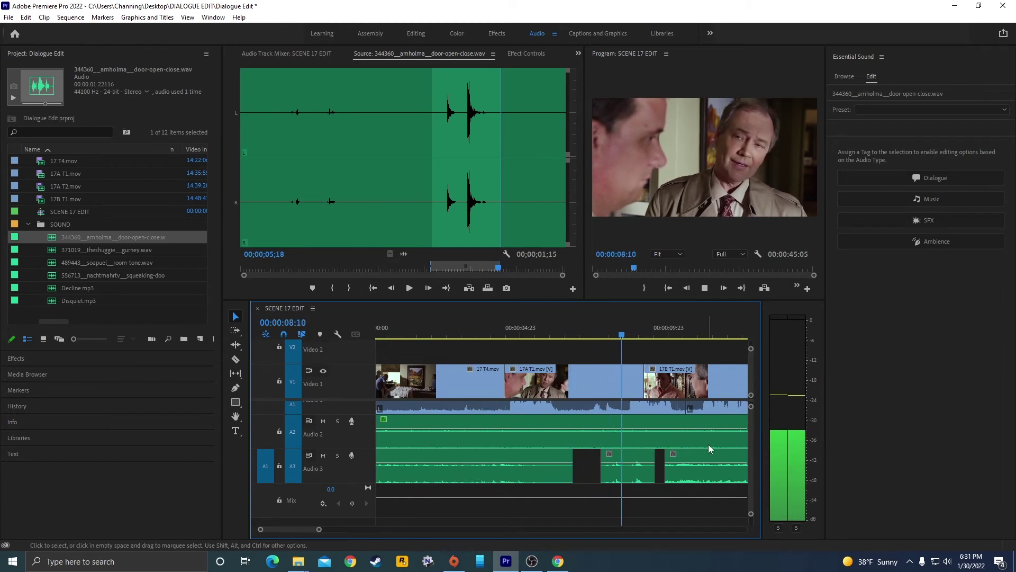
key("minus")
key("space")
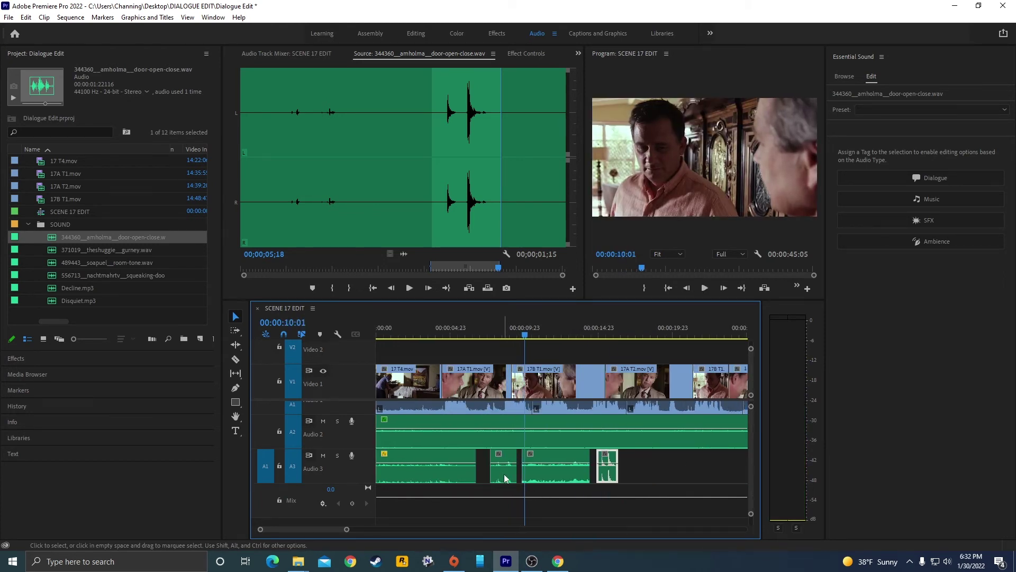
key("space")
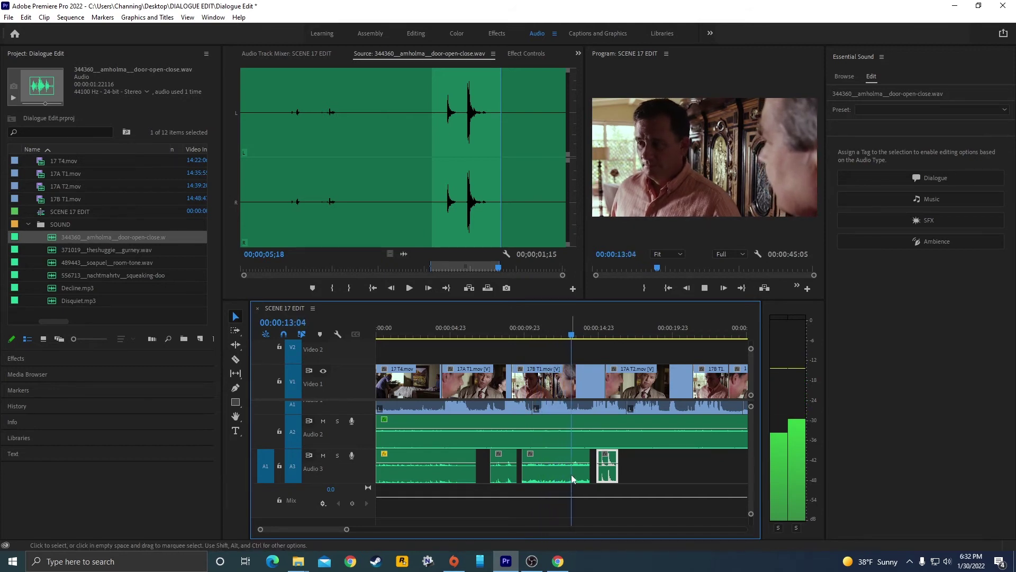
key("space")
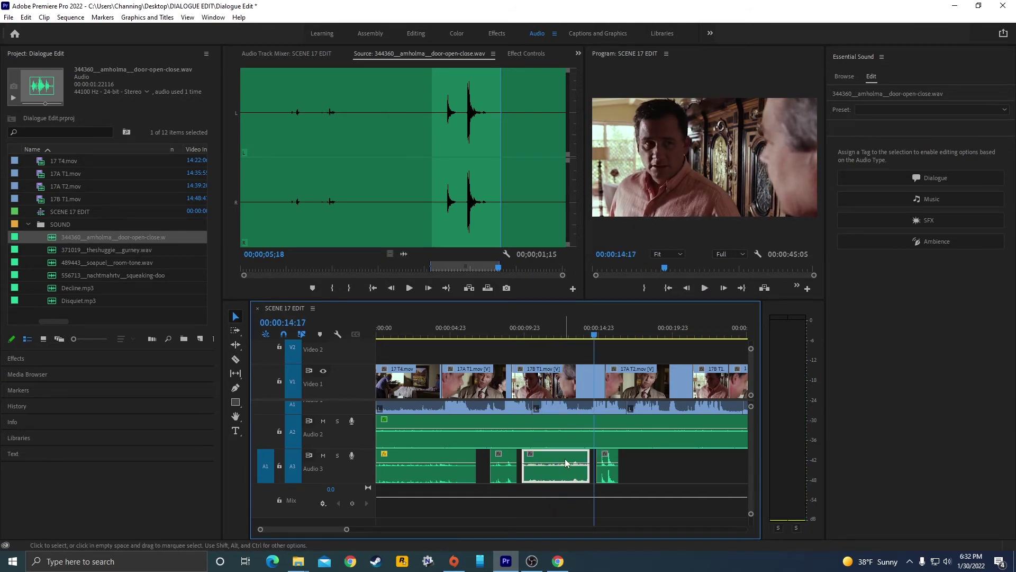
Step: Lower the gain of the squeaking-door clip on Audio 3 and play through to the door closing to check the level
left_click(570, 477)
key("g")
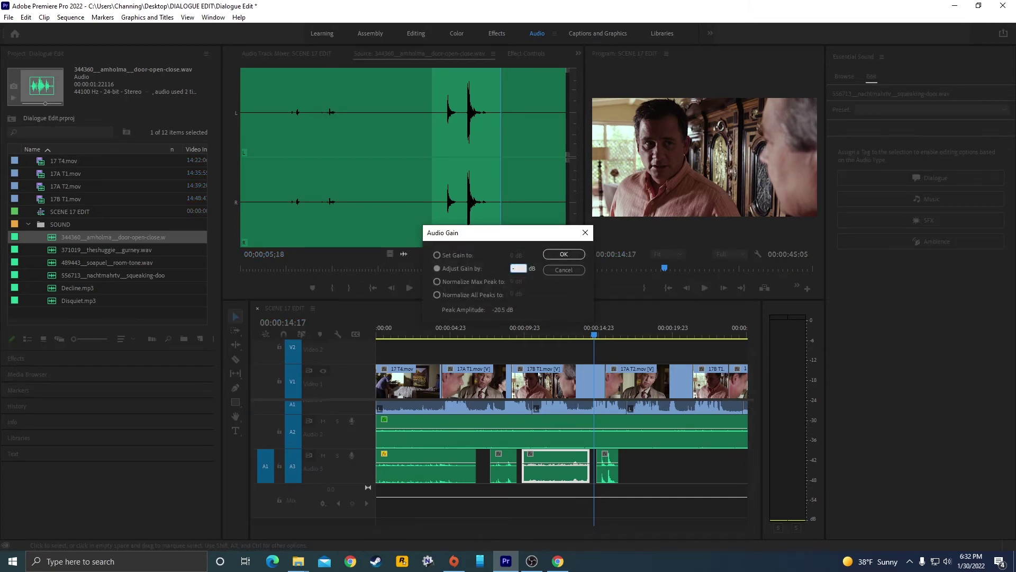
key("Return")
key("Up")
key("Up")
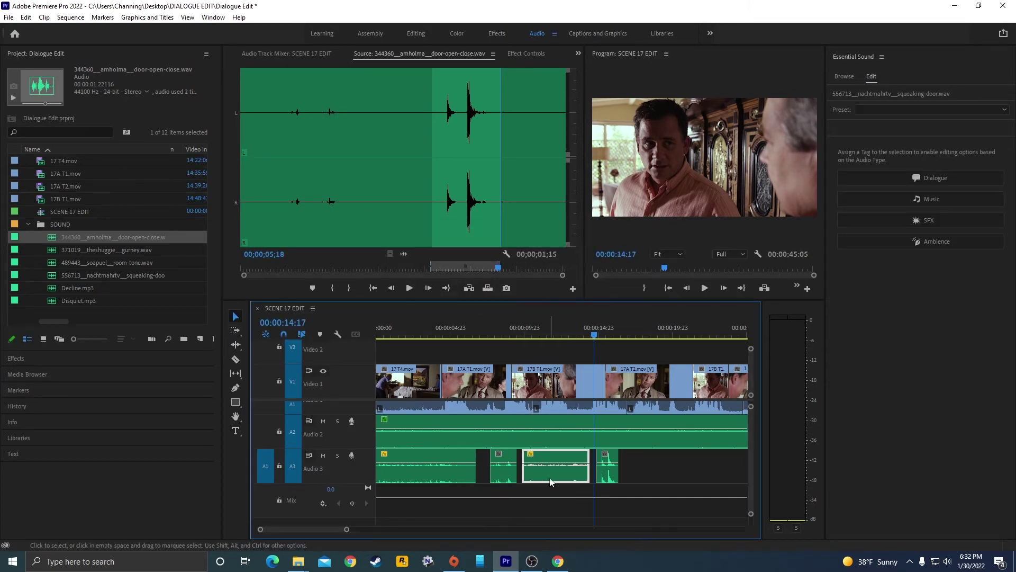
key("space")
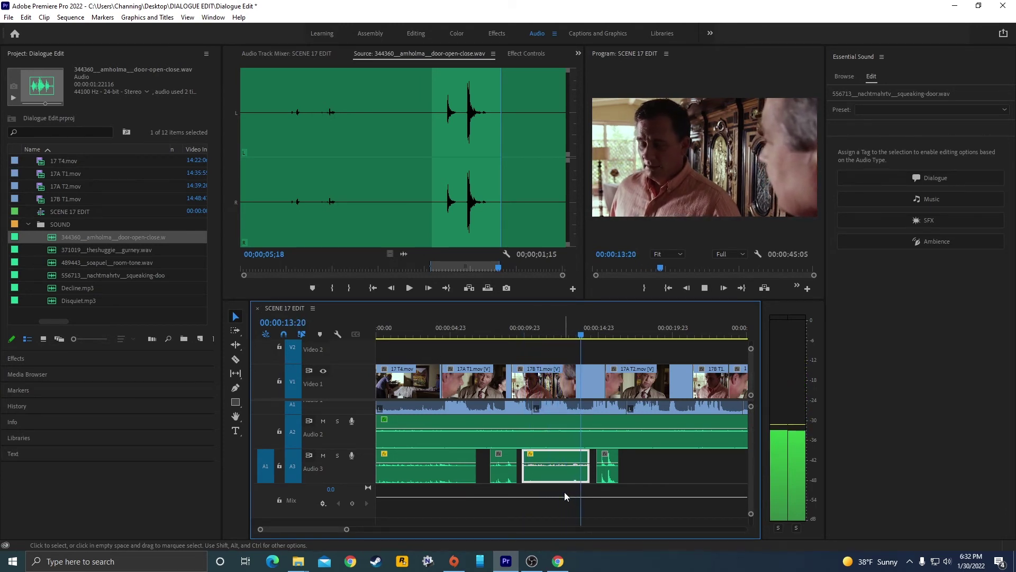
key("space")
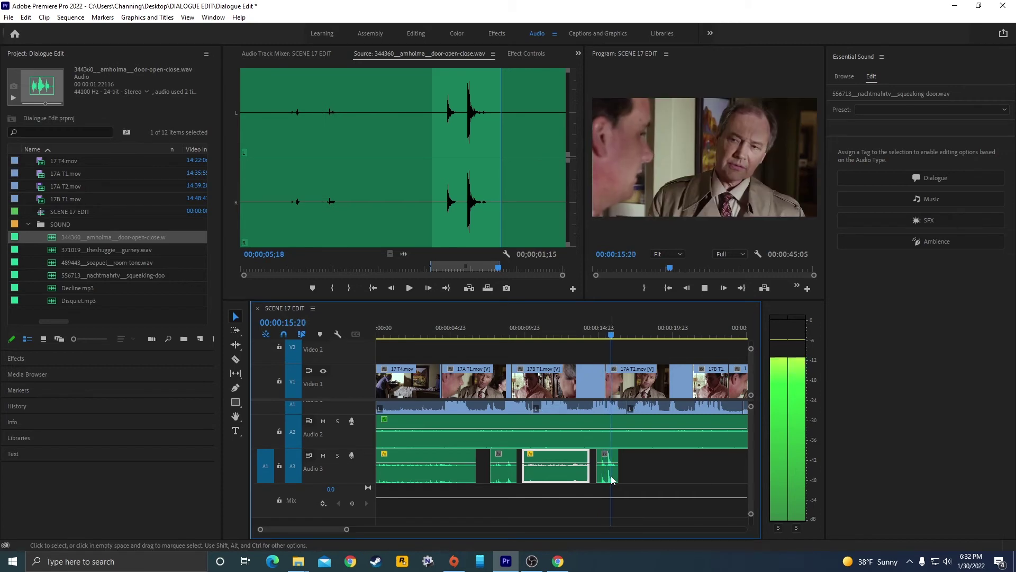
Step: Move the door-closing clip on Audio 3 so that it starts at the playhead at 00:00:15:22
left_click(601, 476)
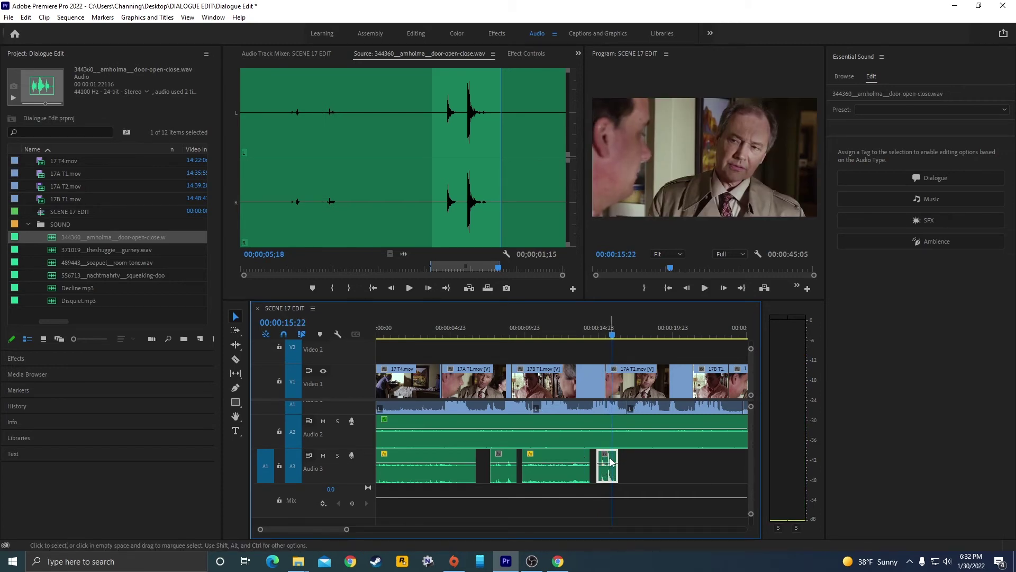
left_click_drag(611, 459, 626, 458)
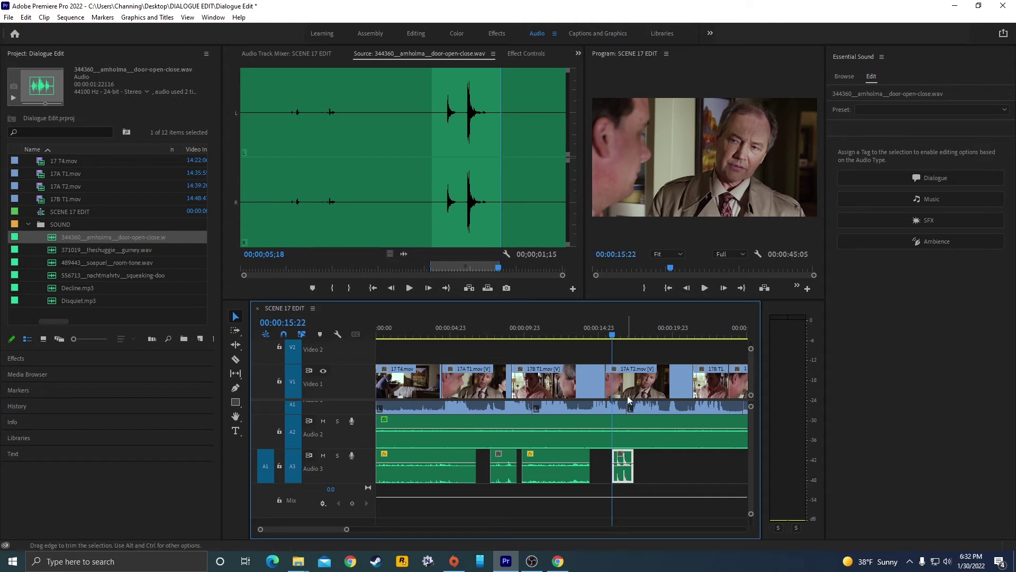
Step: Adjust the door-closing clip's gain by -3 dB and play it back from 00:00:15:22
key("=")
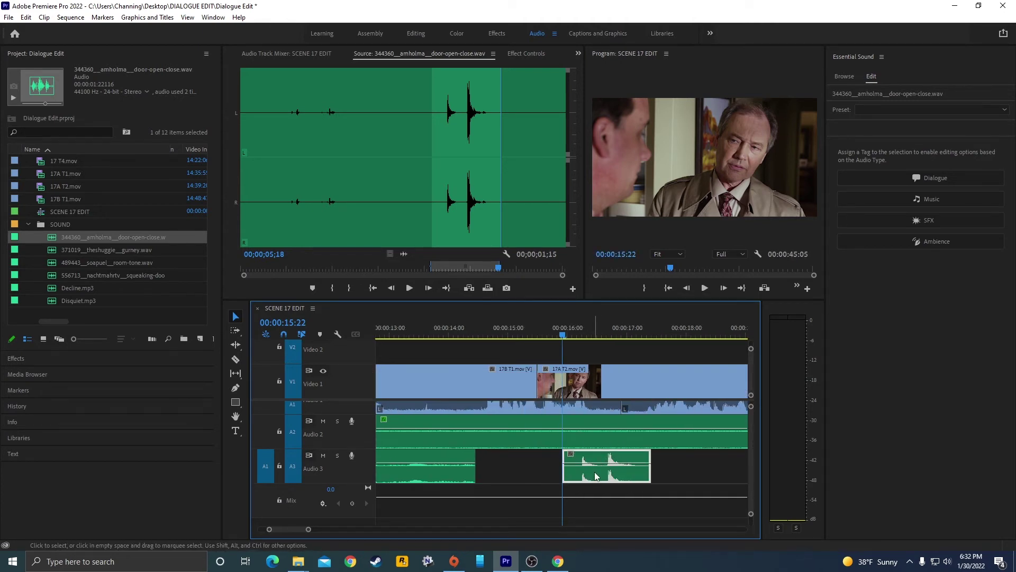
type("g")
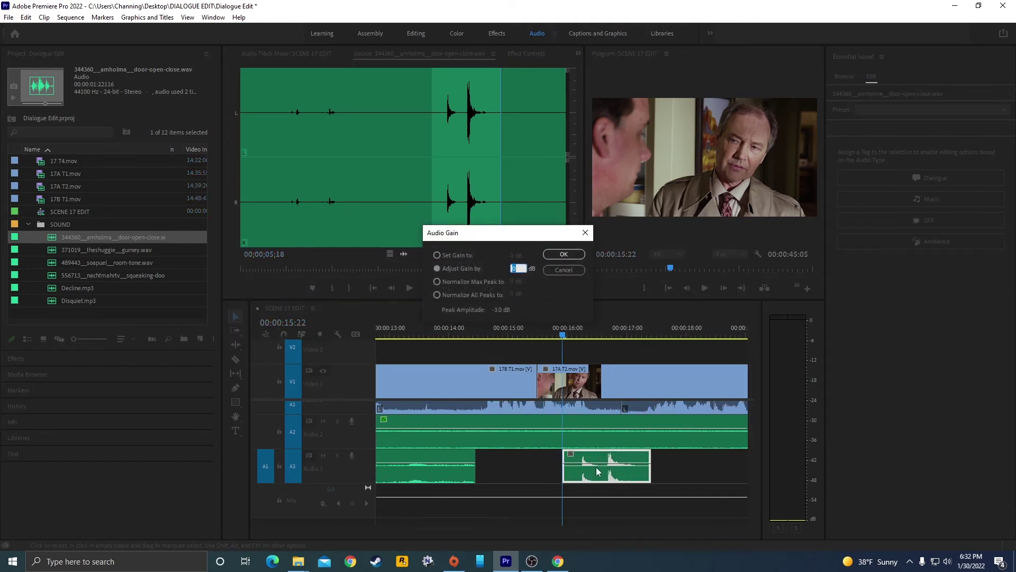
type("-3")
key("Return")
key("space")
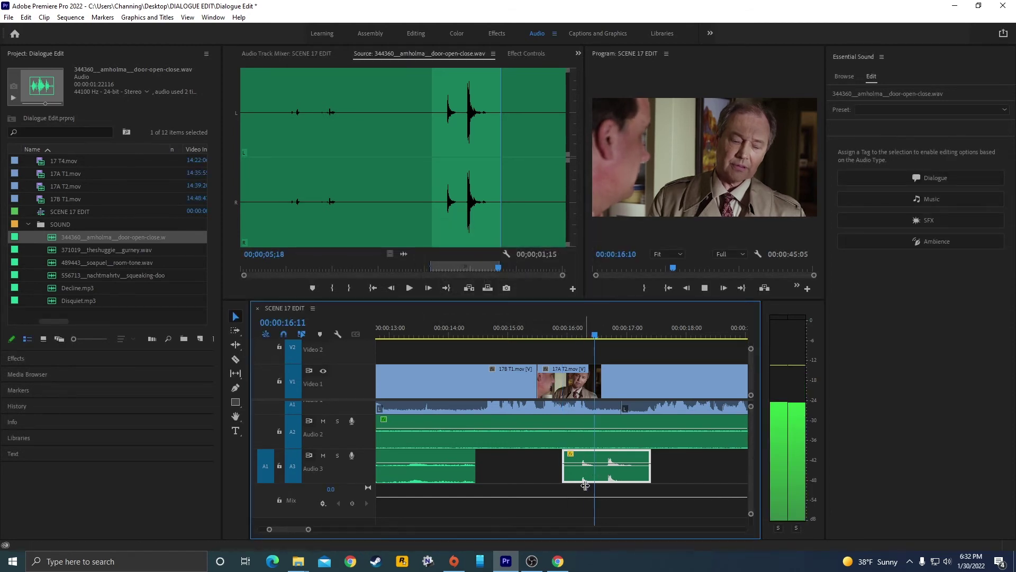
key("space")
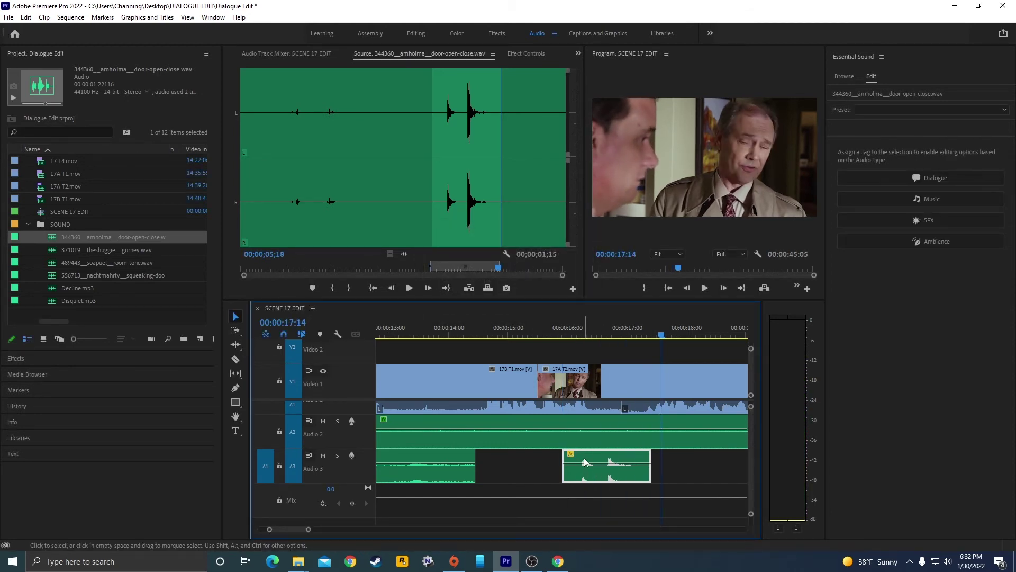
Step: Adjust the door-closing clip's gain by a further -4 dB and play it back from 00:00:16:03
key("g")
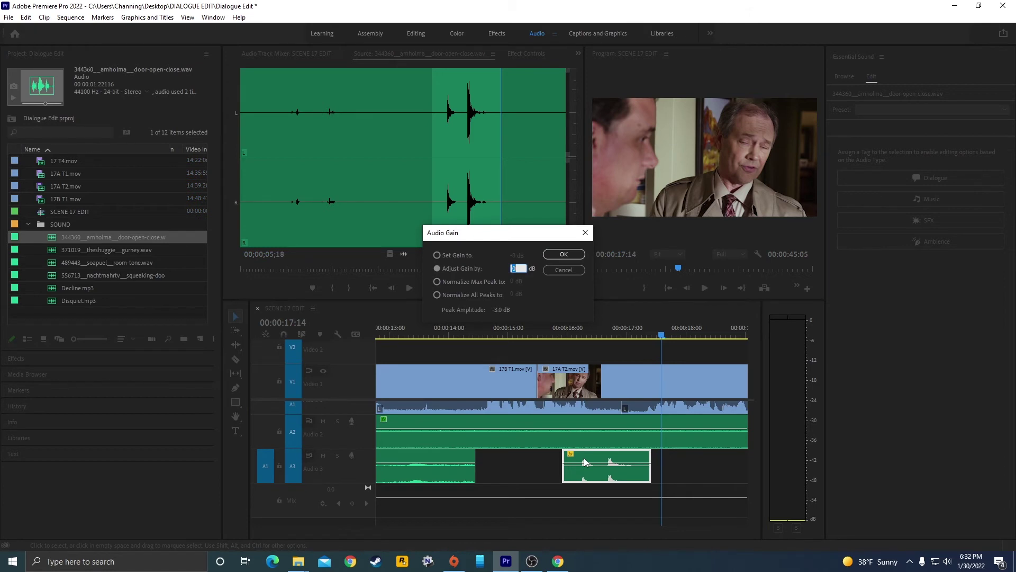
type("-4")
key("Return")
left_click(577, 337)
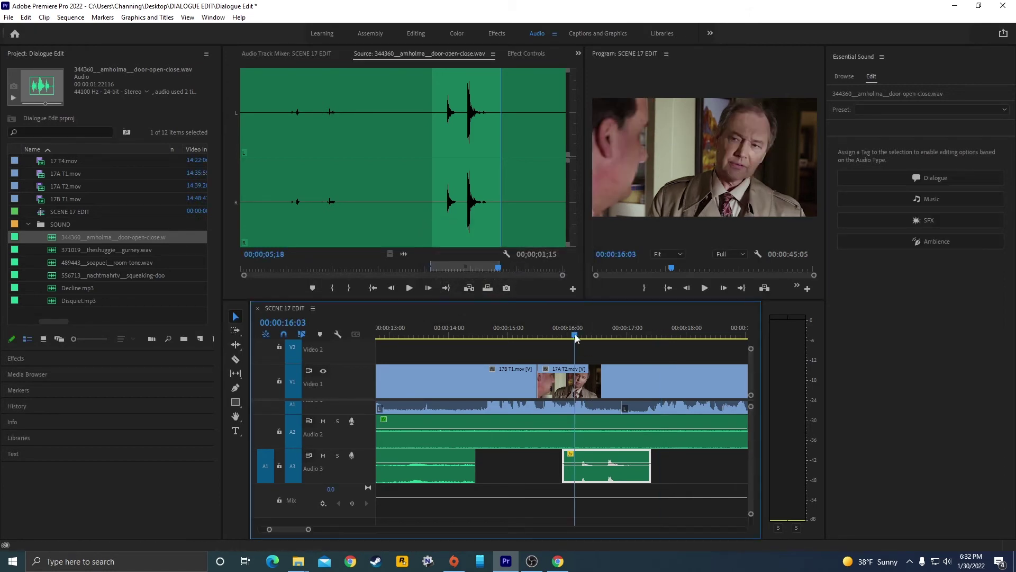
key("space")
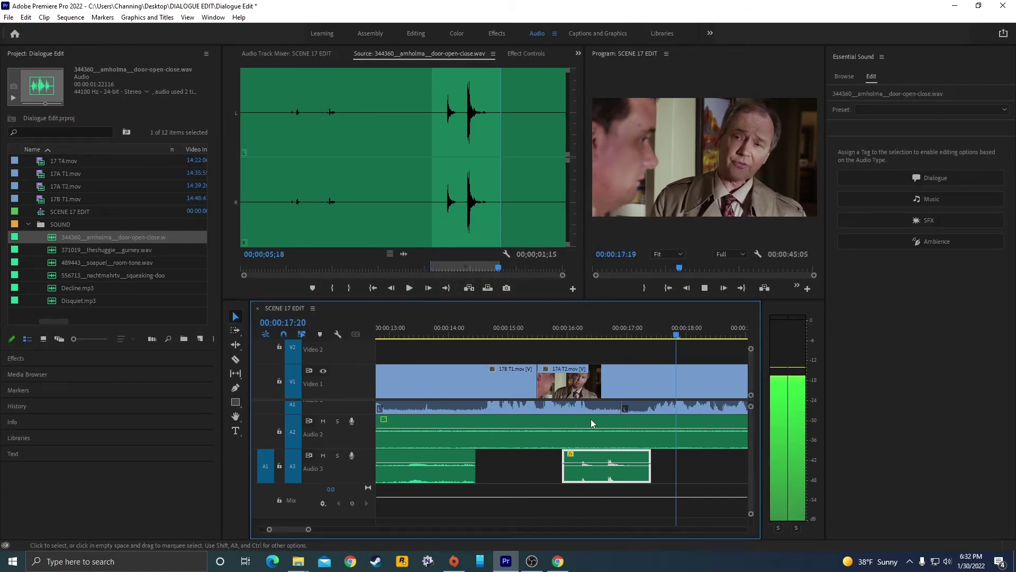
Step: Continue playback past the door closing with the whole sequence in view, then save the project
key("minus")
key("minus")
key("minus")
key("minus")
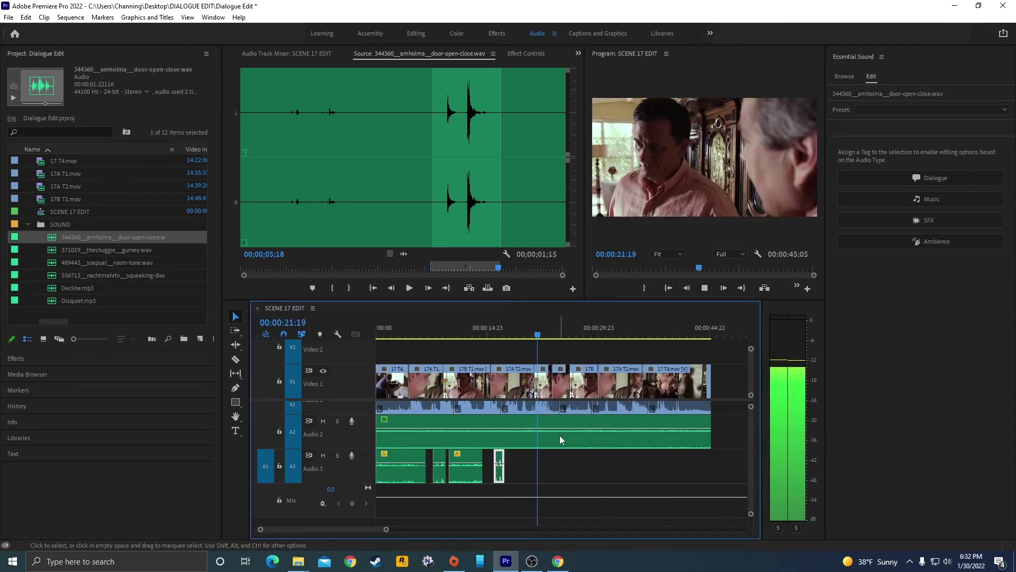
key("ctrl+s")
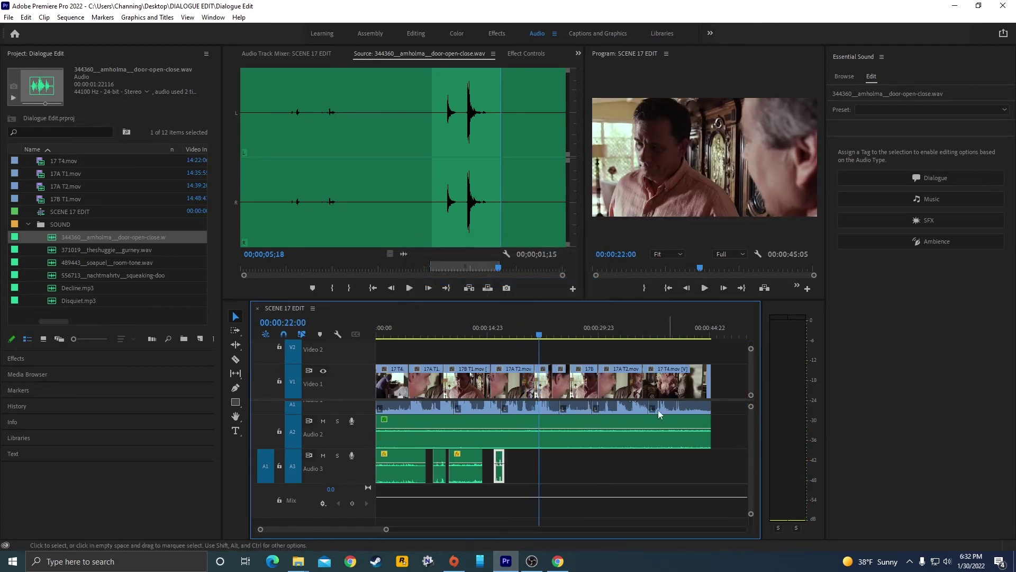
Step: Play the end of the scene from 00:00:37:07 to review the handshake and the exit
left_click(652, 332)
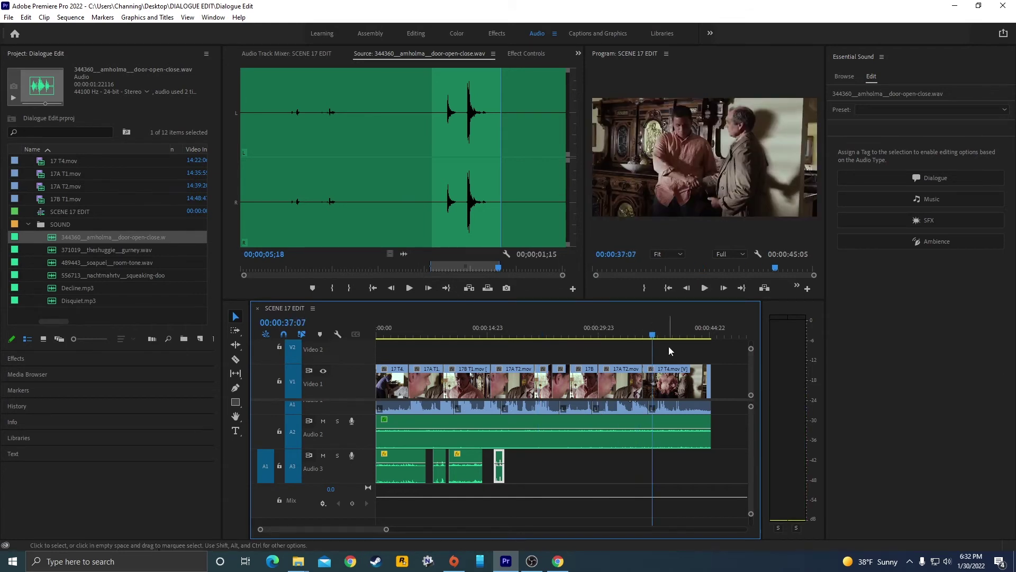
key("space")
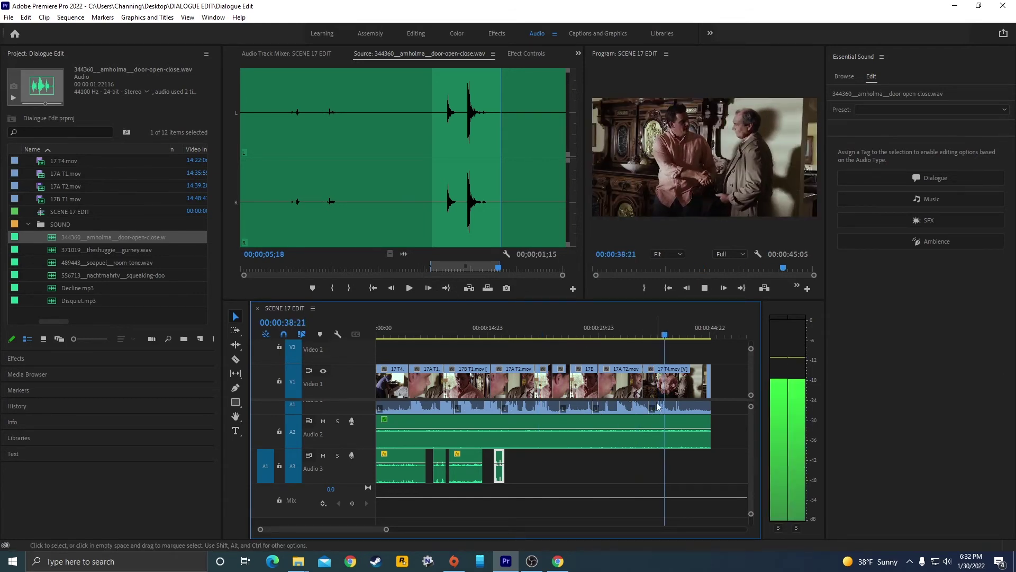
key("space")
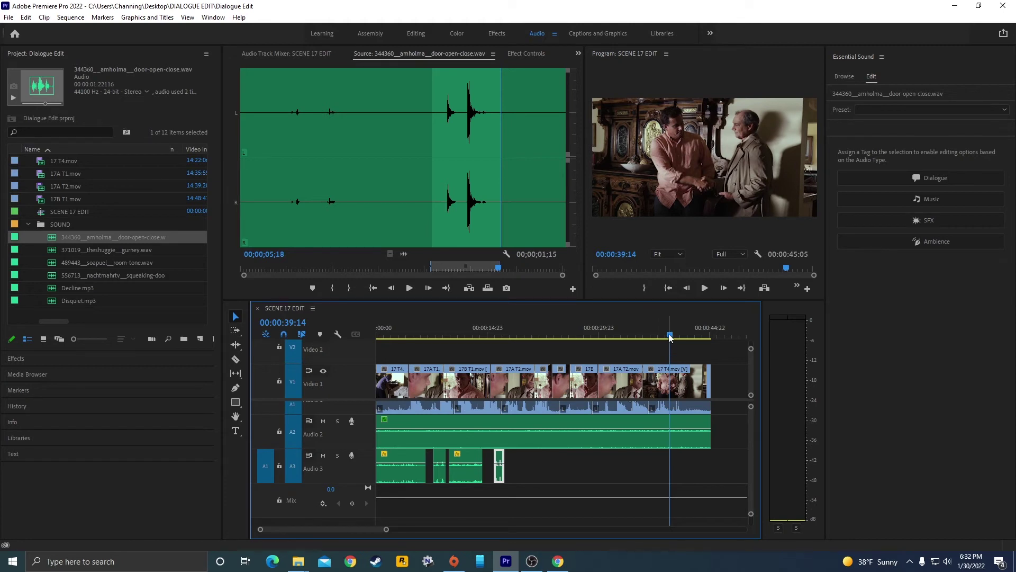
key("space")
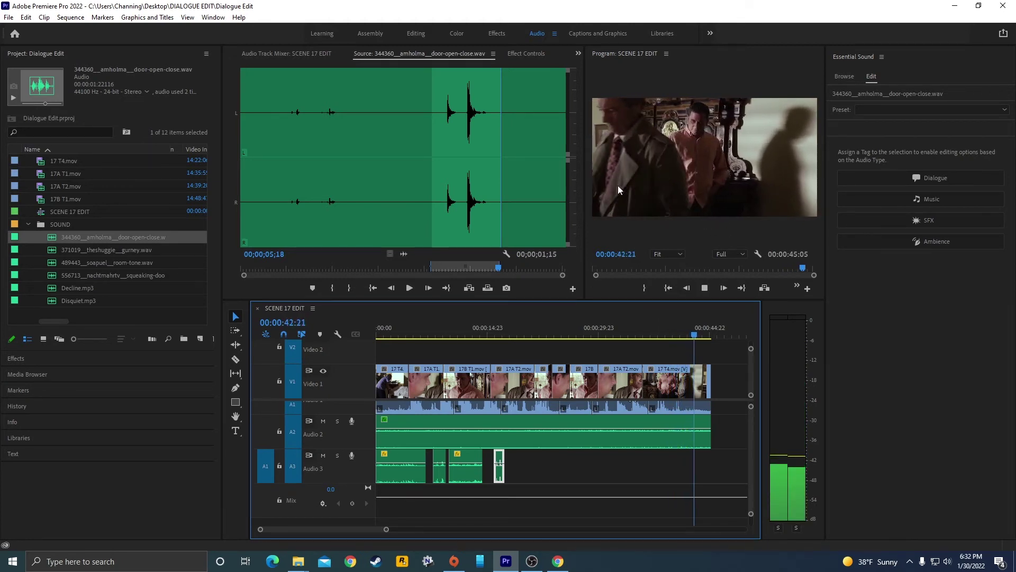
key("space")
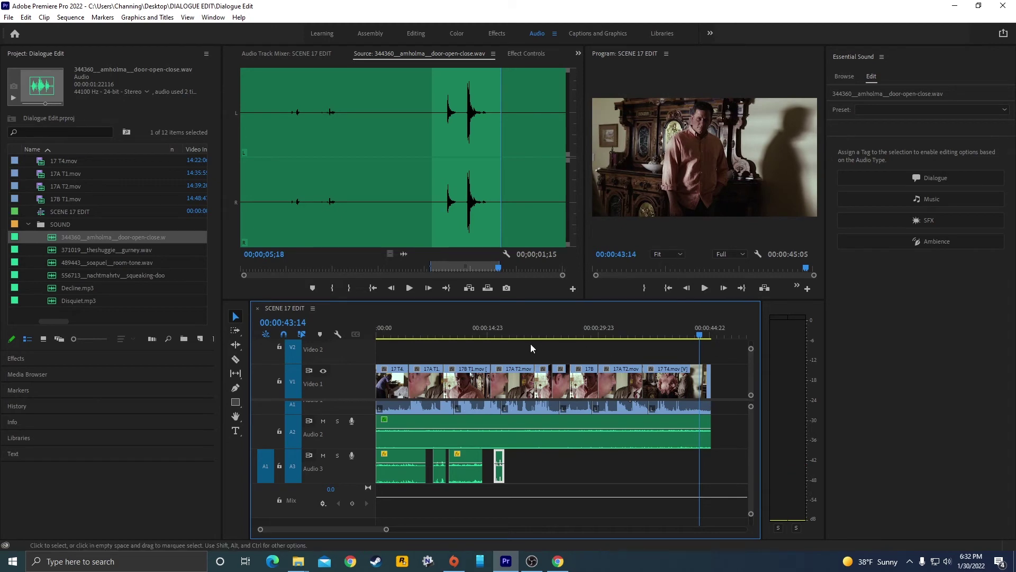
Step: Open Disquiet.mp3 and Decline.mp3 from the SOUND bin as sources and listen to the opening of Decline.mp3
key("Home")
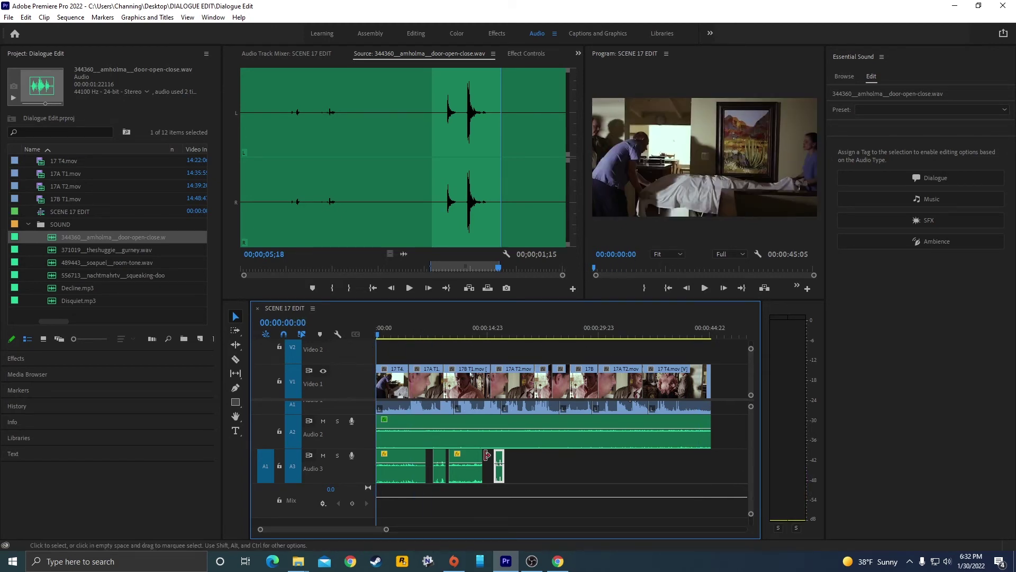
key("=")
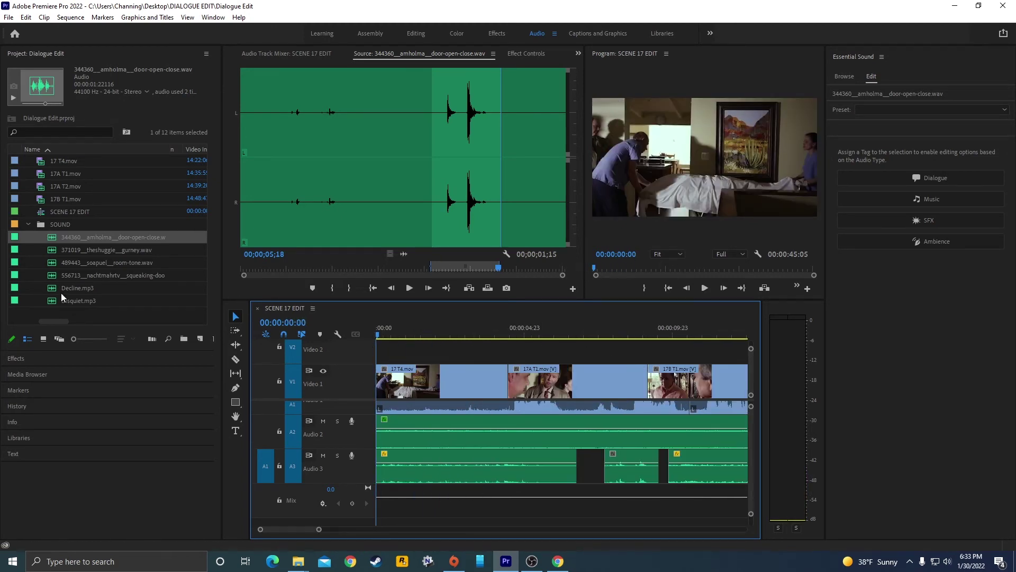
double_click(56, 300)
double_click(69, 288)
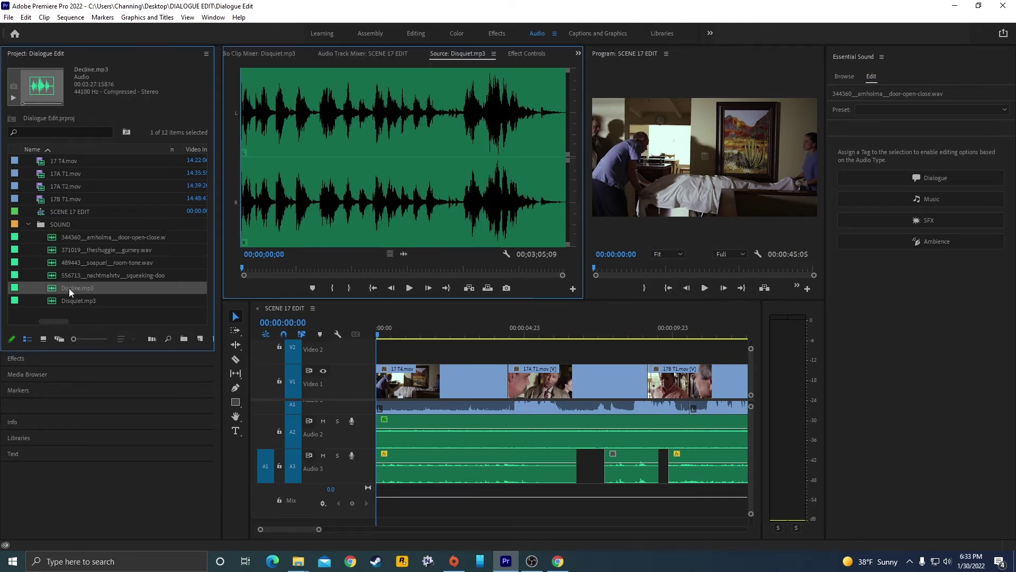
key("space")
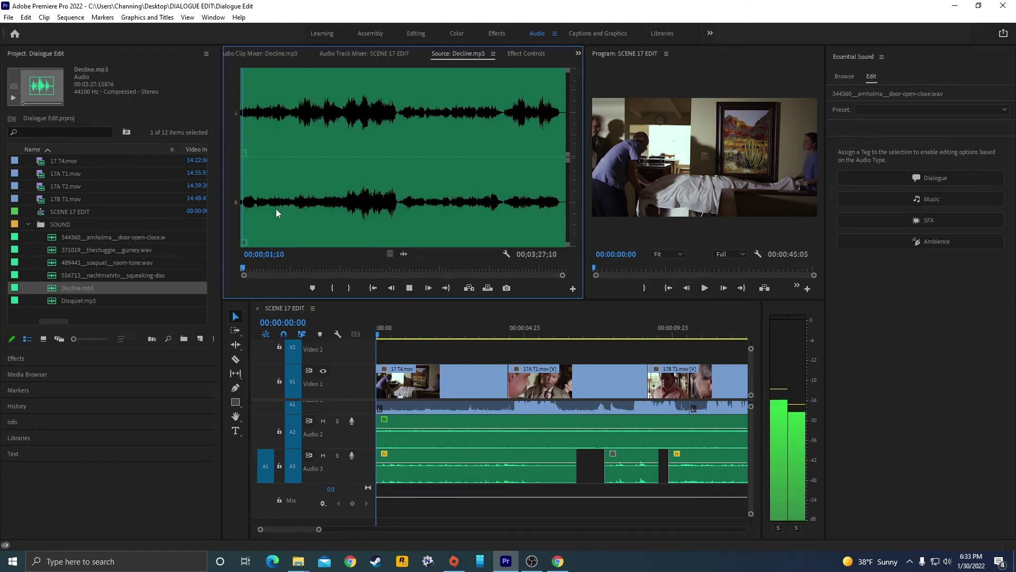
key("space")
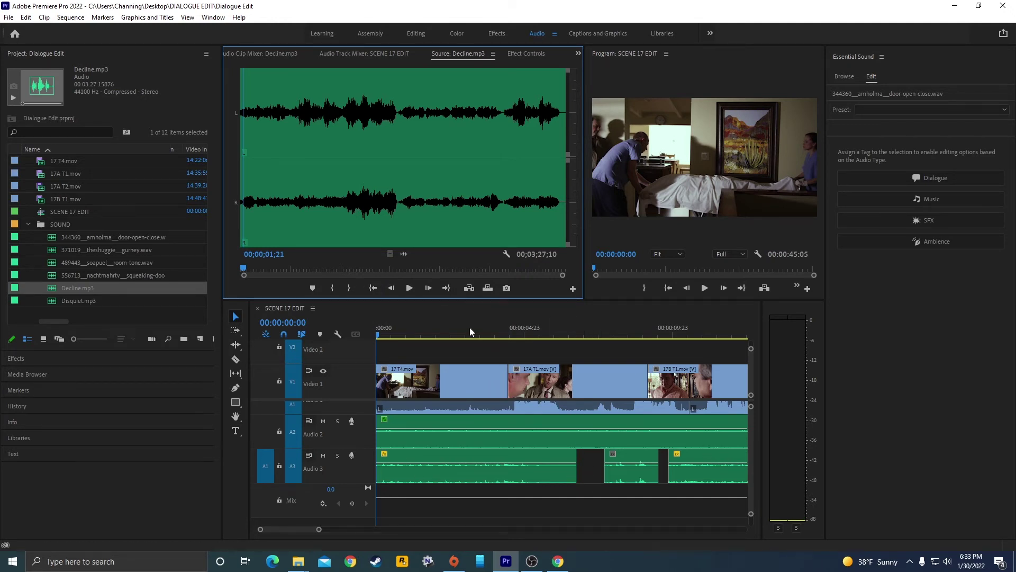
Step: Add an audio track below Audio 3 and enlarge the audio area of the timeline to show all four audio tracks
scroll(557, 373, "down", 5)
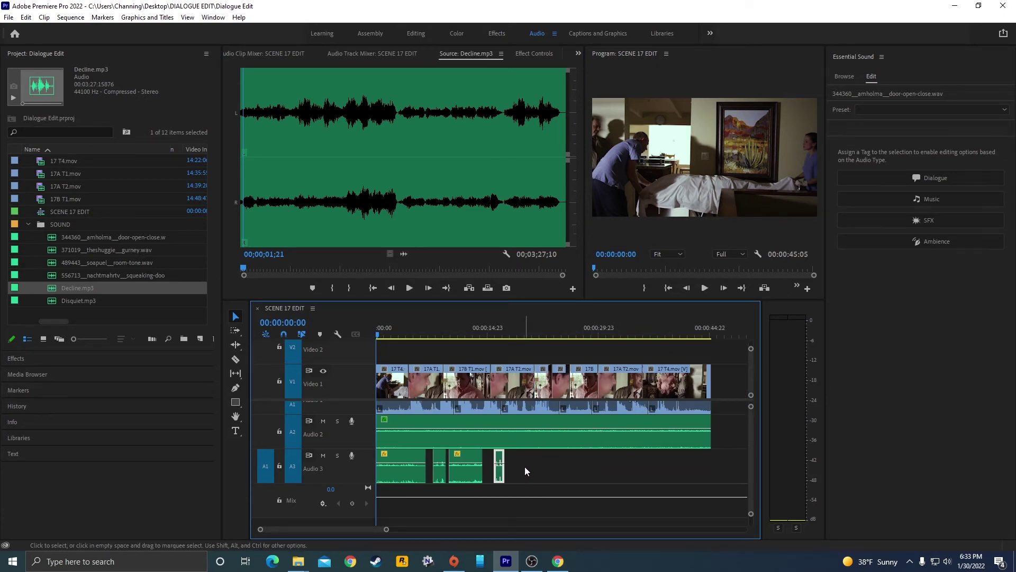
right_click(360, 467)
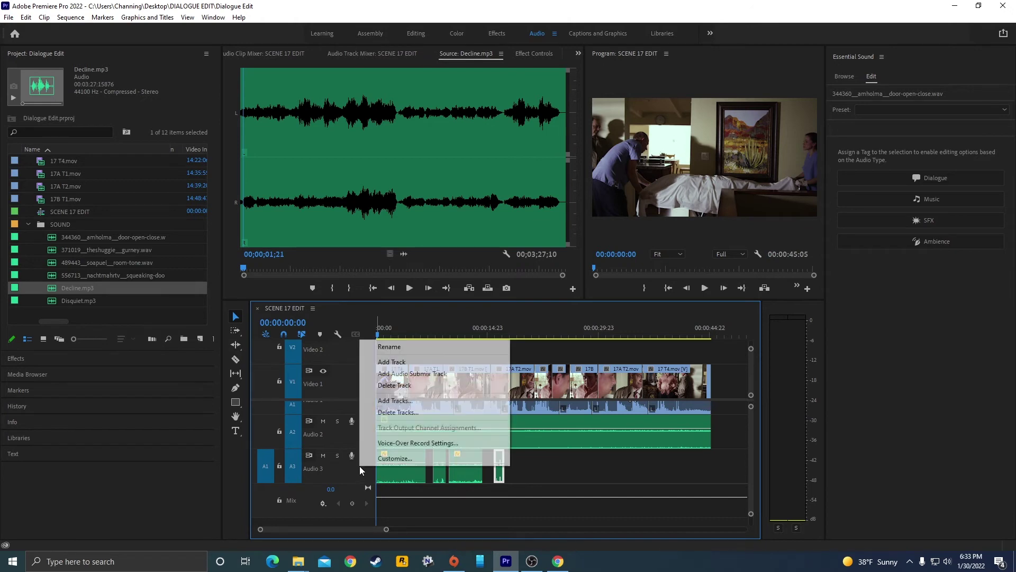
left_click(408, 364)
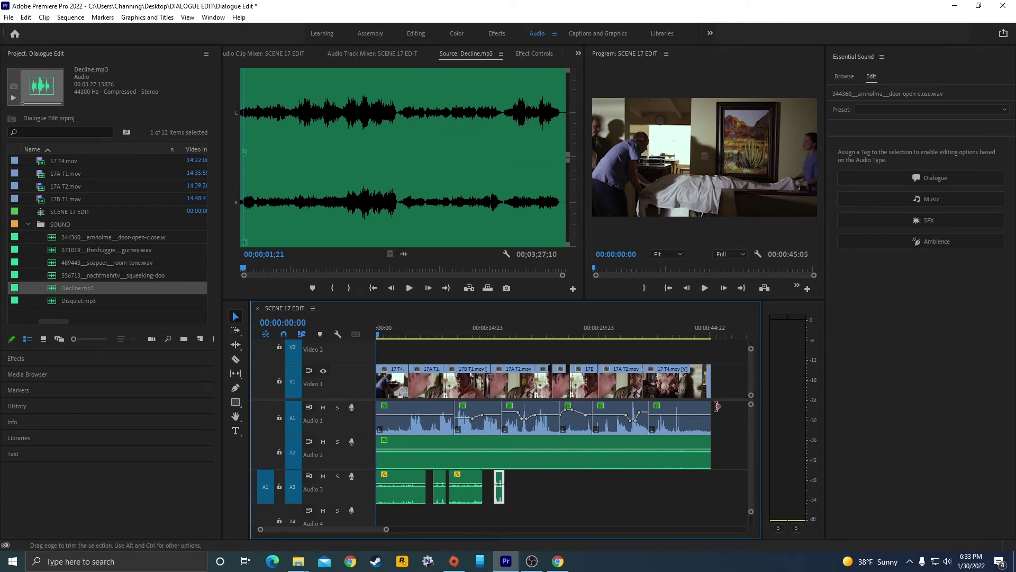
left_click_drag(368, 399, 367, 372)
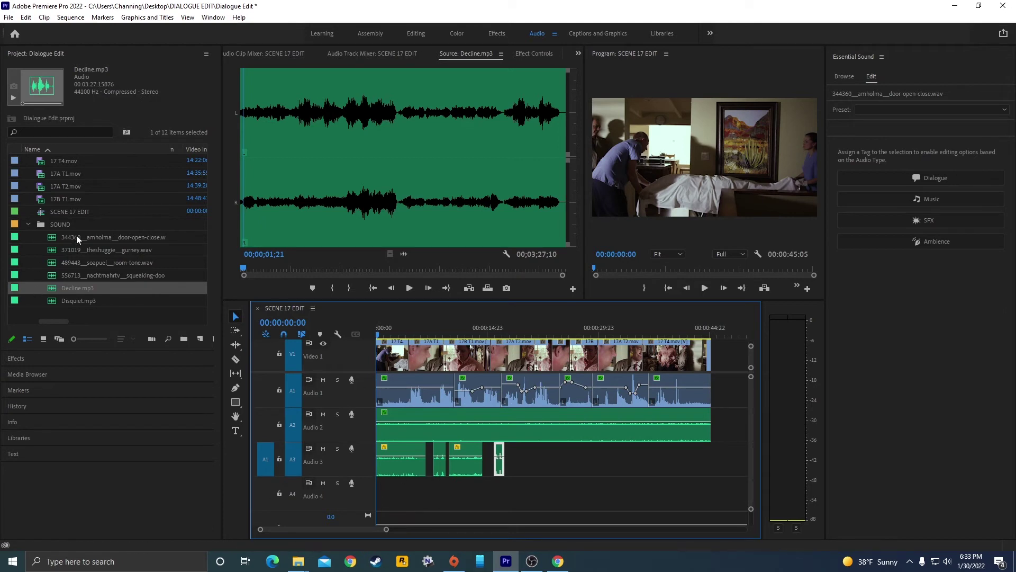
Step: Audition the start of Decline.mp3, place its audio at the beginning of Audio 4, and patch source A1 to A4
left_click(251, 96)
key("space")
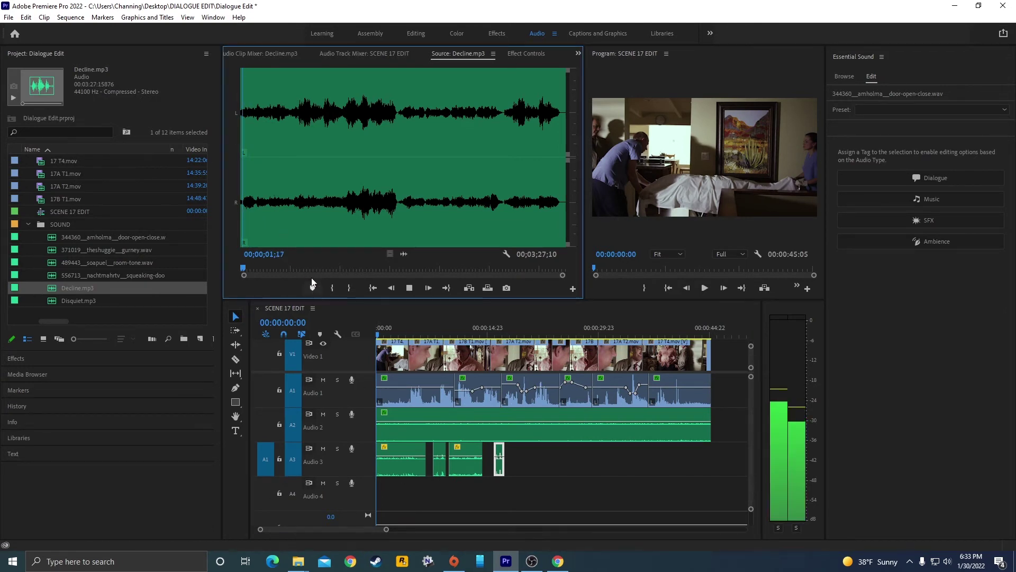
key("space")
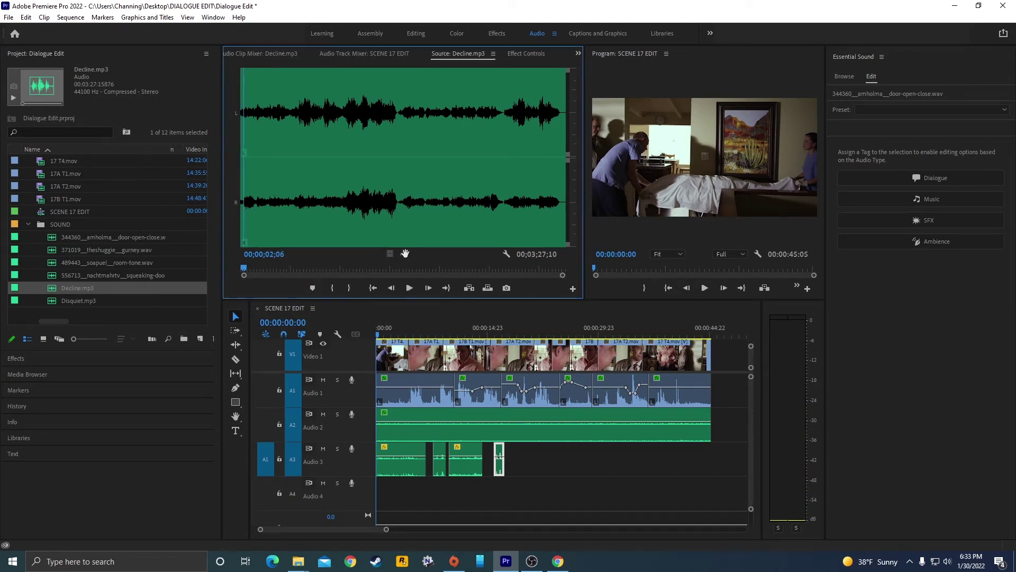
left_click_drag(405, 253, 343, 199)
left_click_drag(403, 255, 382, 492)
left_click(266, 494)
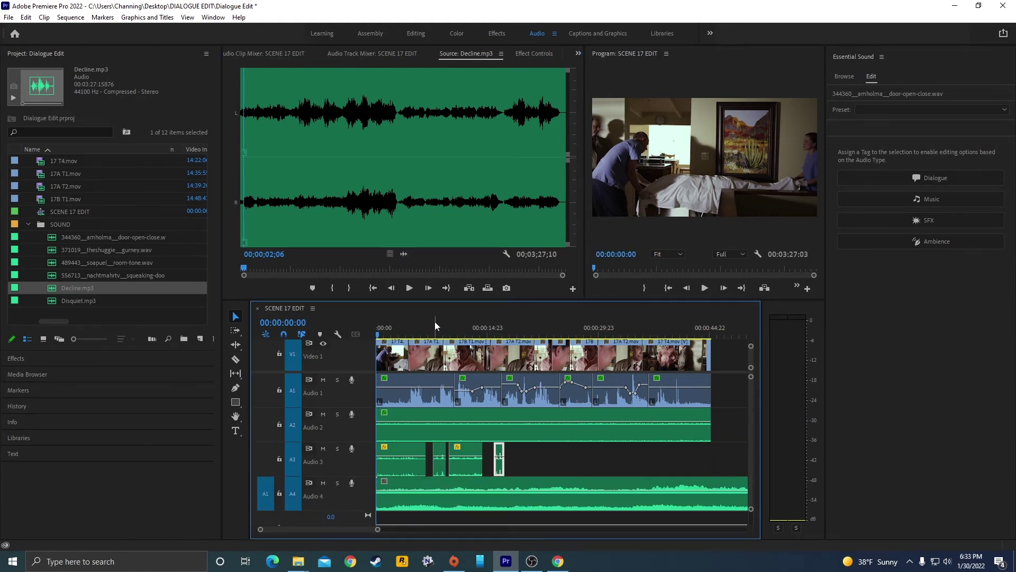
Step: Play the scene's opening with the music, then delete the Decline.mp3 clip from Audio 4
key("equal")
key("equal")
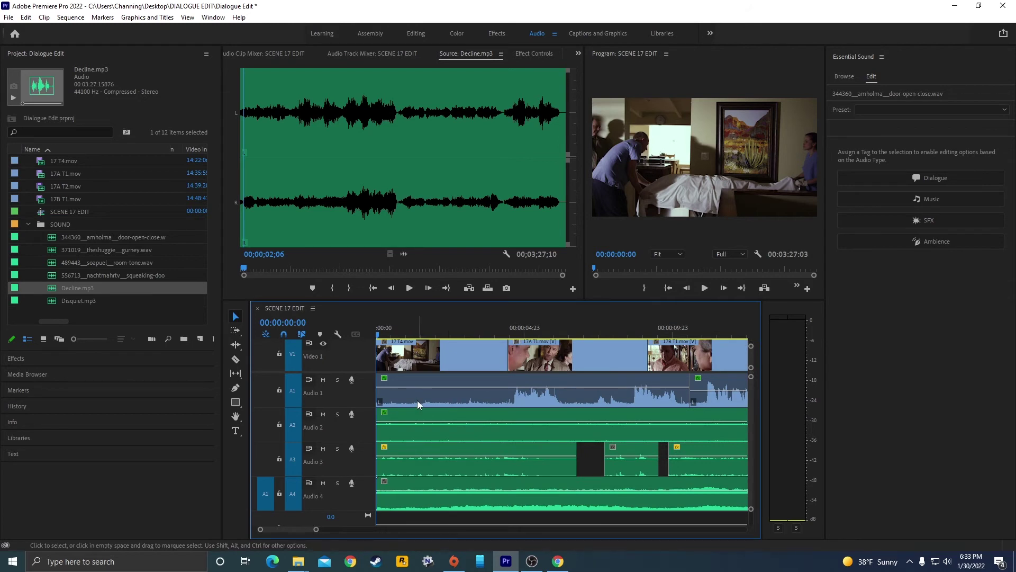
key("minus")
key("minus")
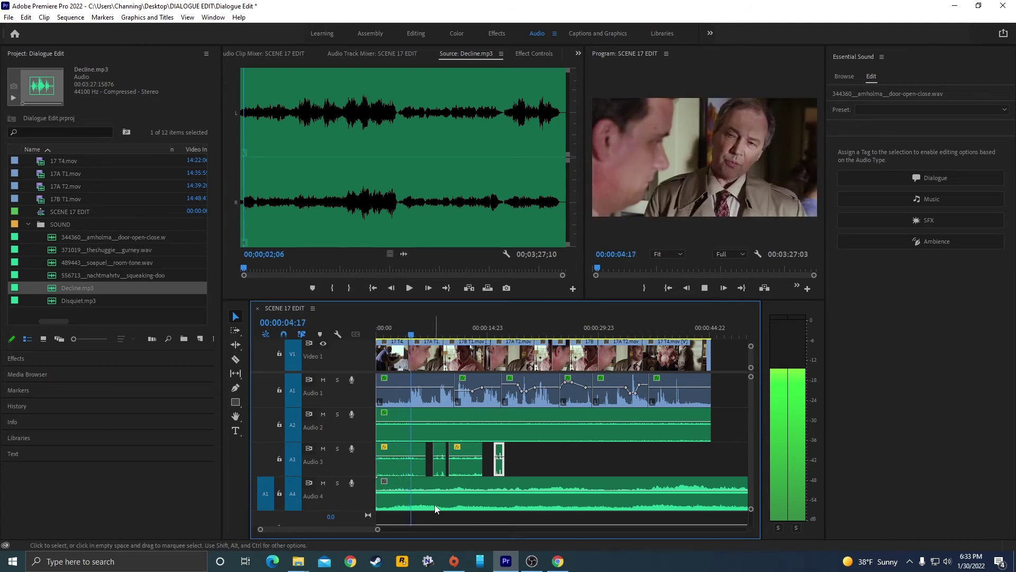
key("space")
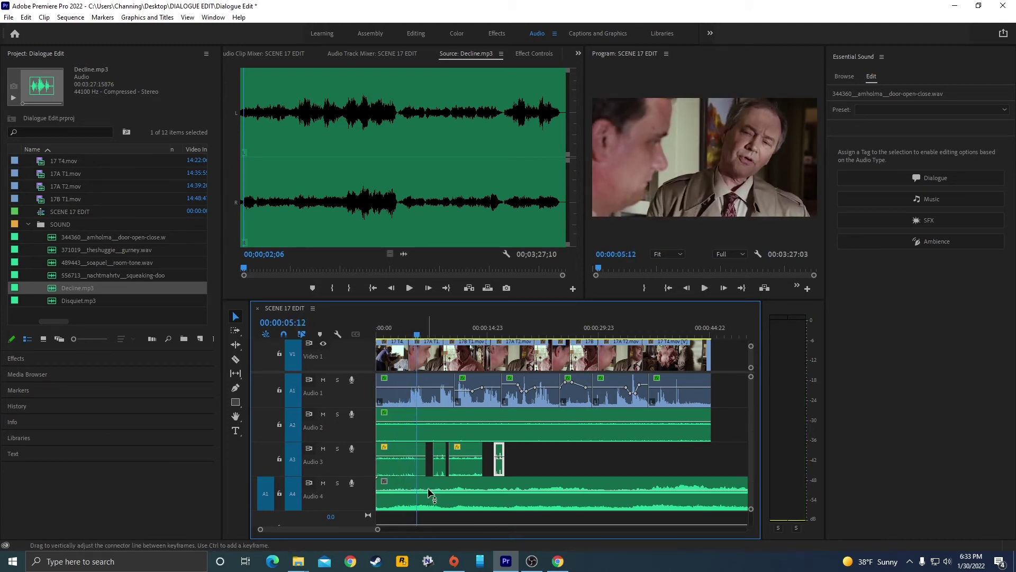
left_click(430, 483)
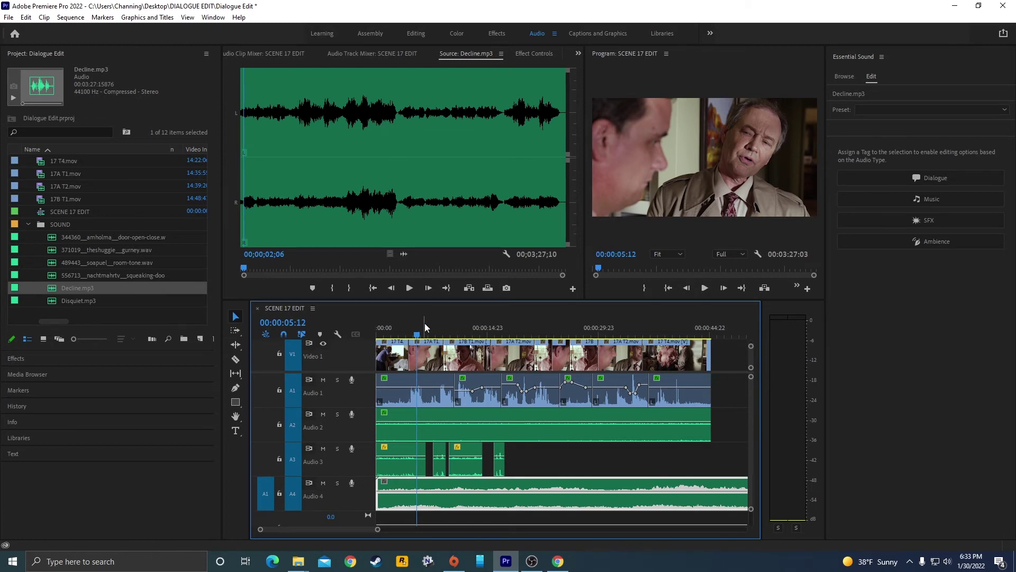
key("Delete")
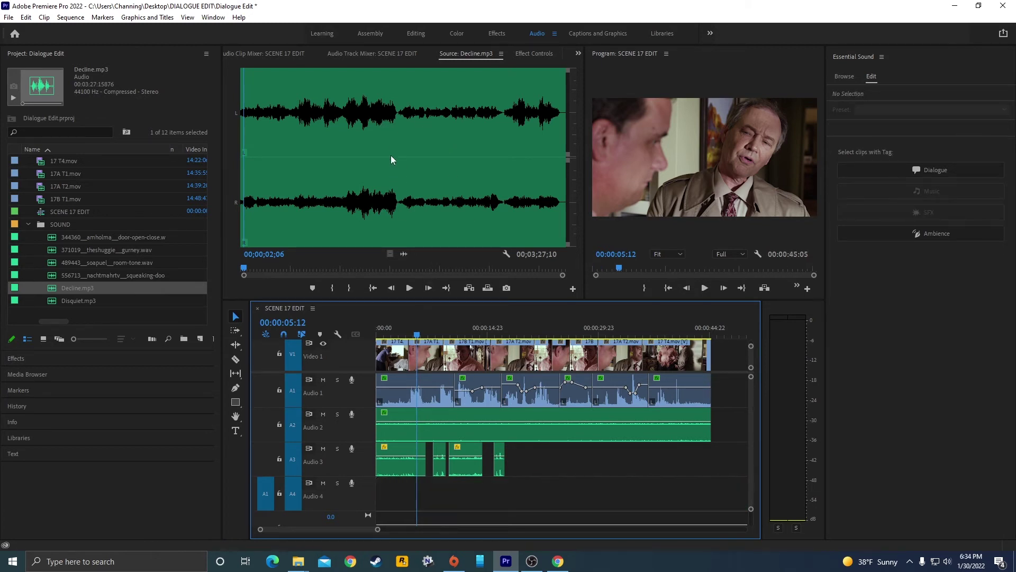
Step: Audition the quieter middle passage of Decline.mp3 from 00;01;40;03, then move the source playhead back to 00;01;39;13
left_click(398, 95)
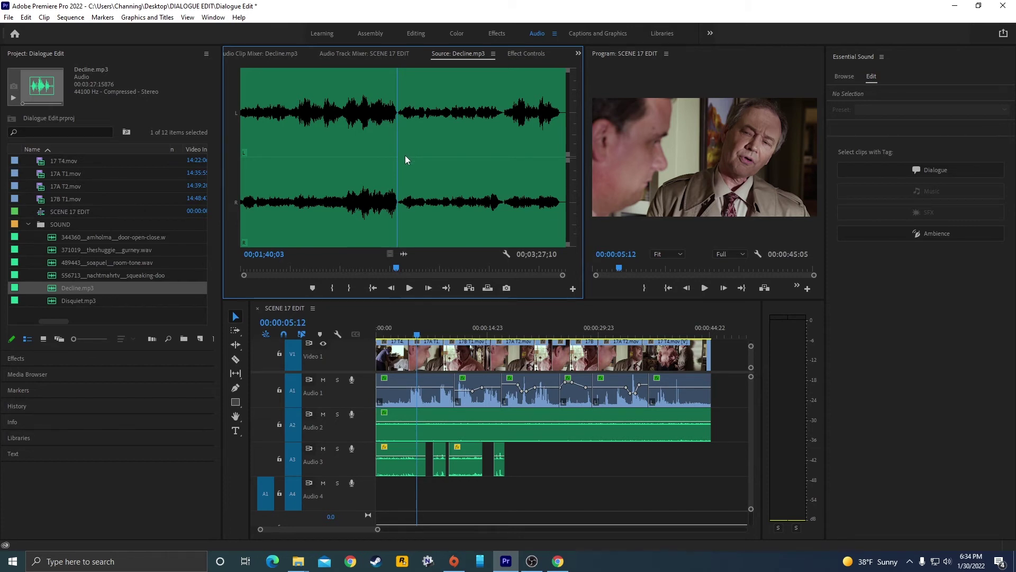
key("space")
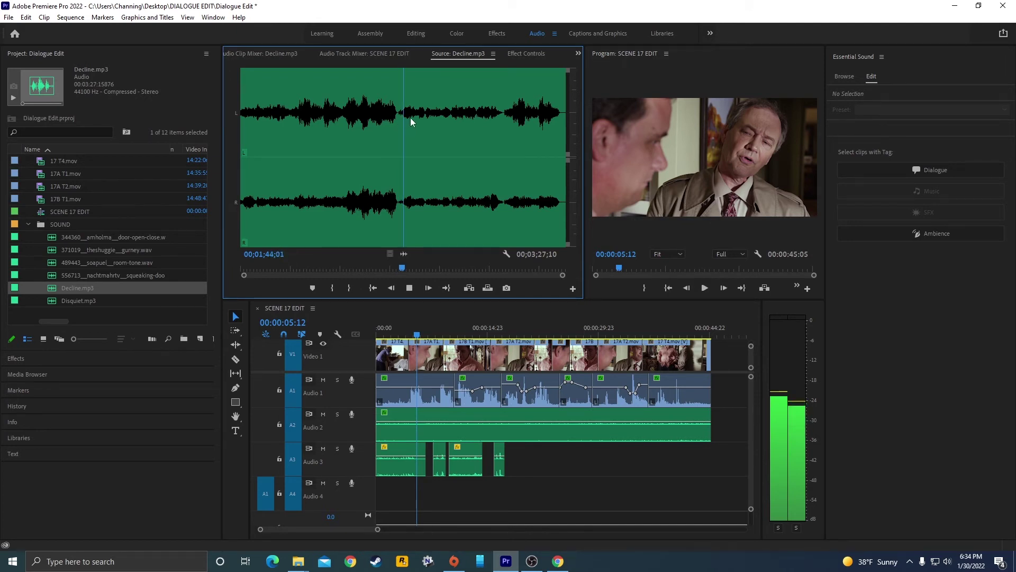
key("space")
left_click_drag(405, 90, 398, 94)
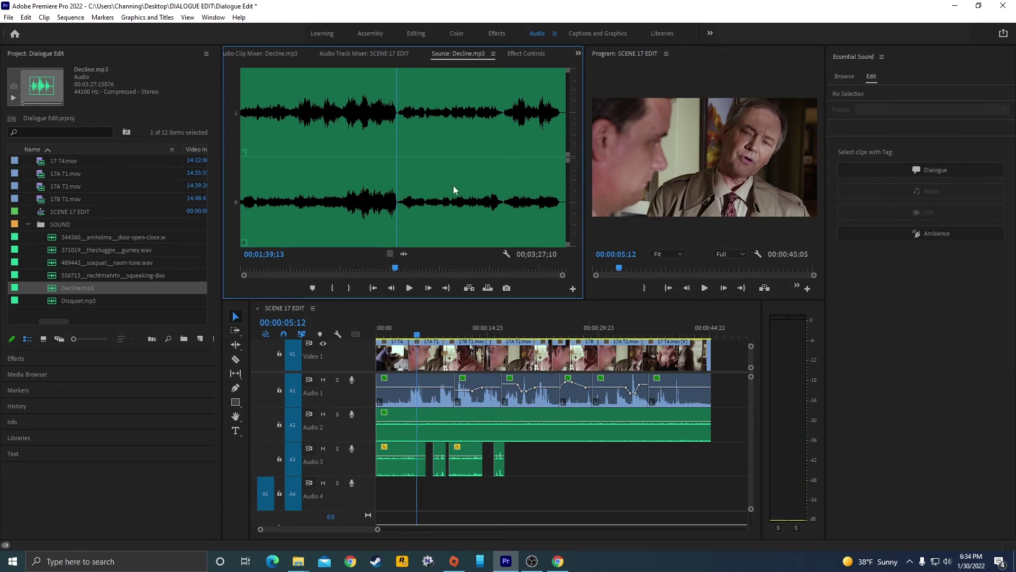
Step: Set the In point of Decline.mp3 at 00;01;40;18, where the quiet passage starts, and listen from there
key("equal")
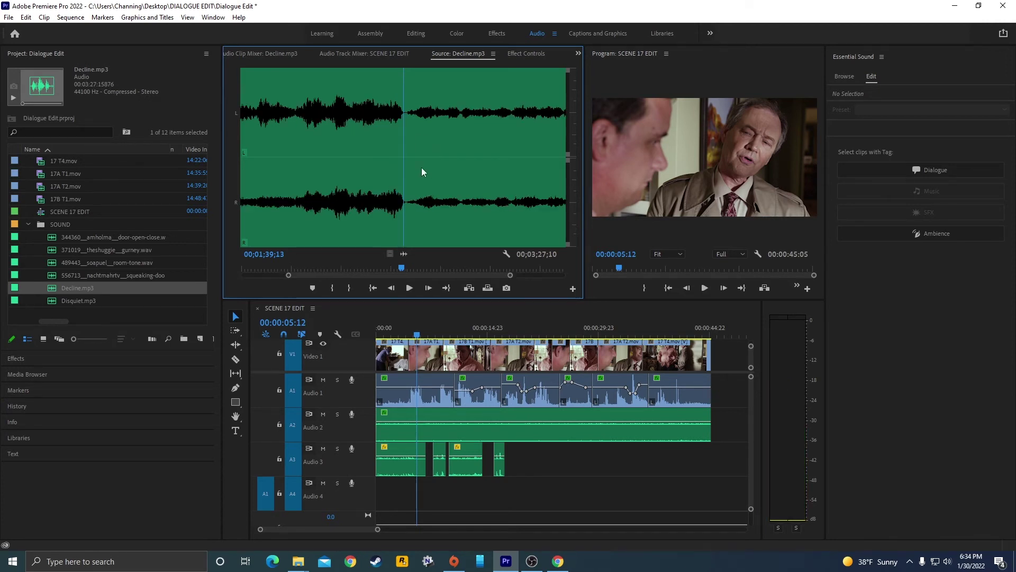
key("Right")
key("Right")
key("Right")
key("Right")
key("Right")
key("Right")
key("Right")
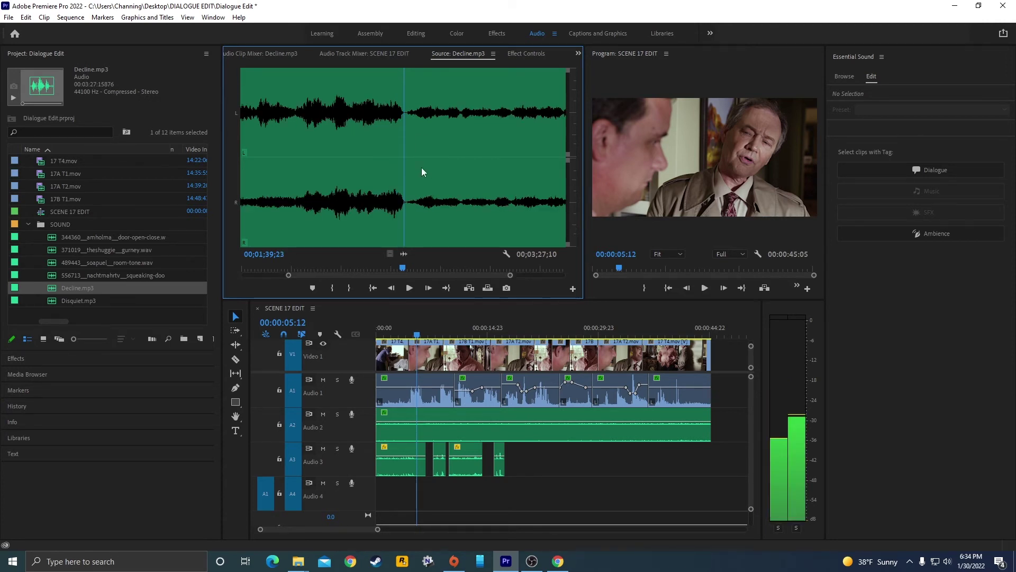
key("Right")
key("Right")
key("Right")
key("Right")
key("Right")
key("Right")
key("Right")
key("Right")
key("Right")
key("Right")
key("Right")
key("Right")
key("Right")
key("Right")
key("Right")
key("Right")
key("Right")
key("Right")
key("Right")
key("Right")
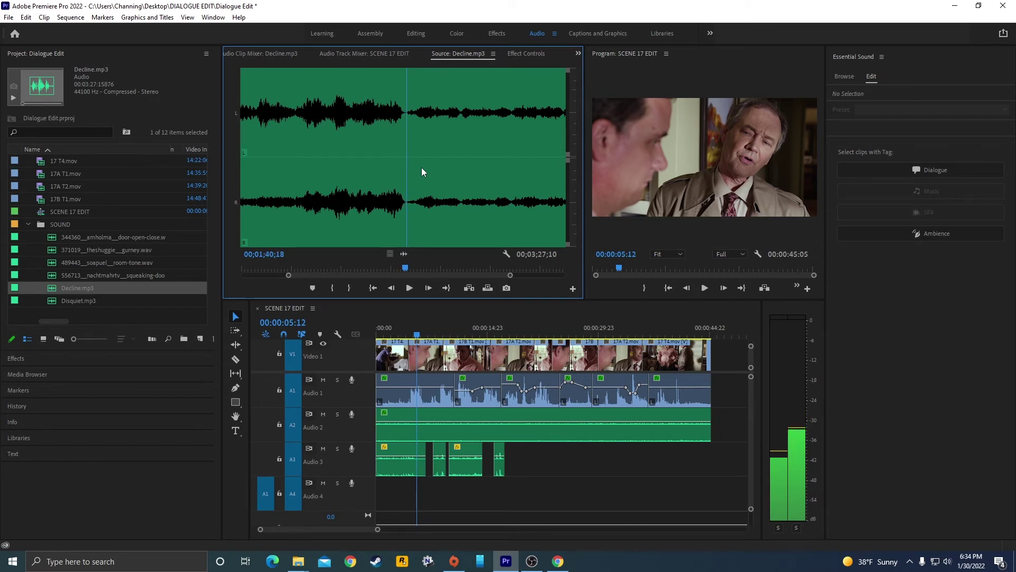
key("i")
key("space")
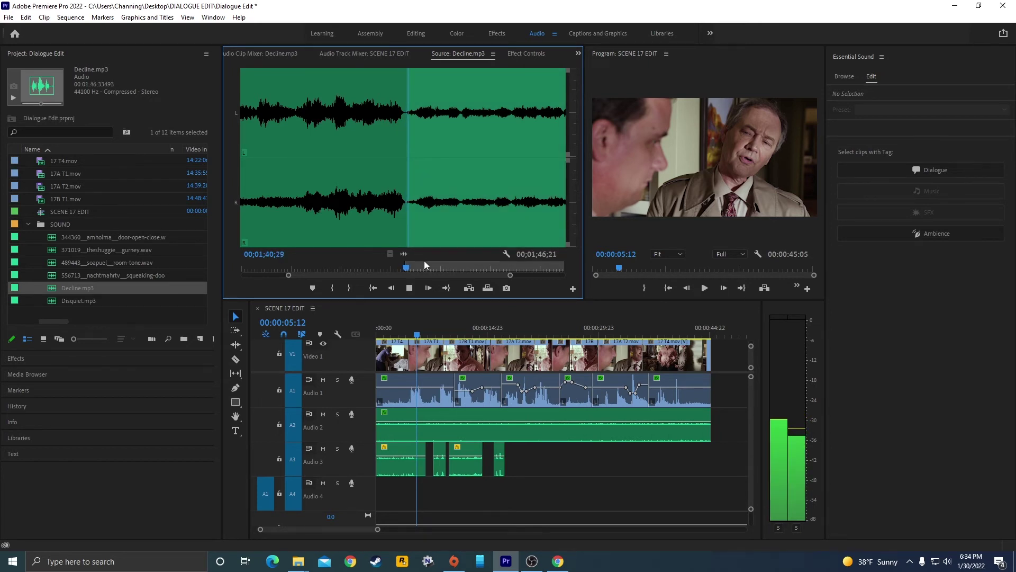
key("space")
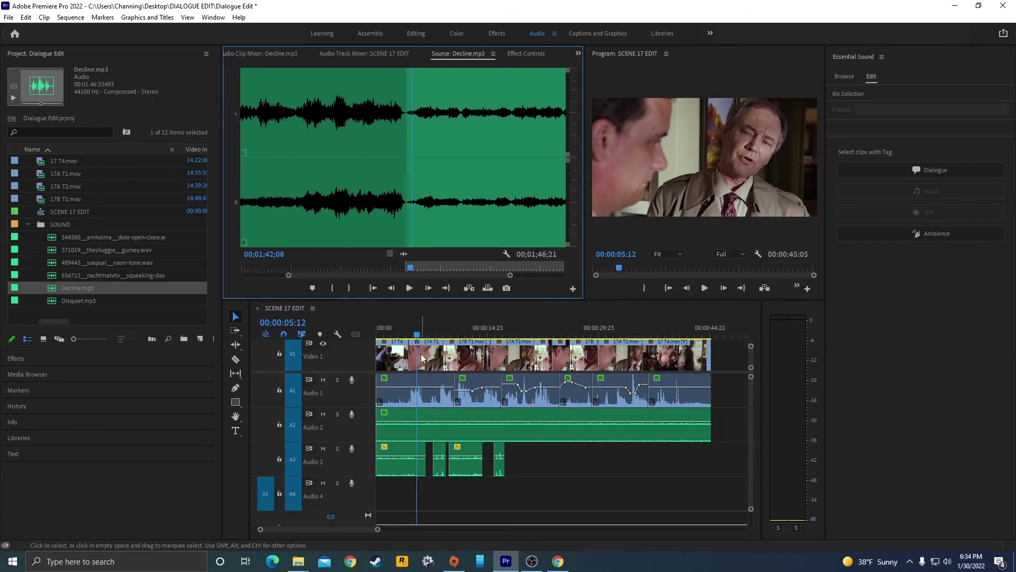
Step: Mark the sequence from 00:00:00:00 to 00:00:45:04 and overwrite that range on Audio 4 with the selected Decline.mp3 passage
left_click(341, 348)
key("Home")
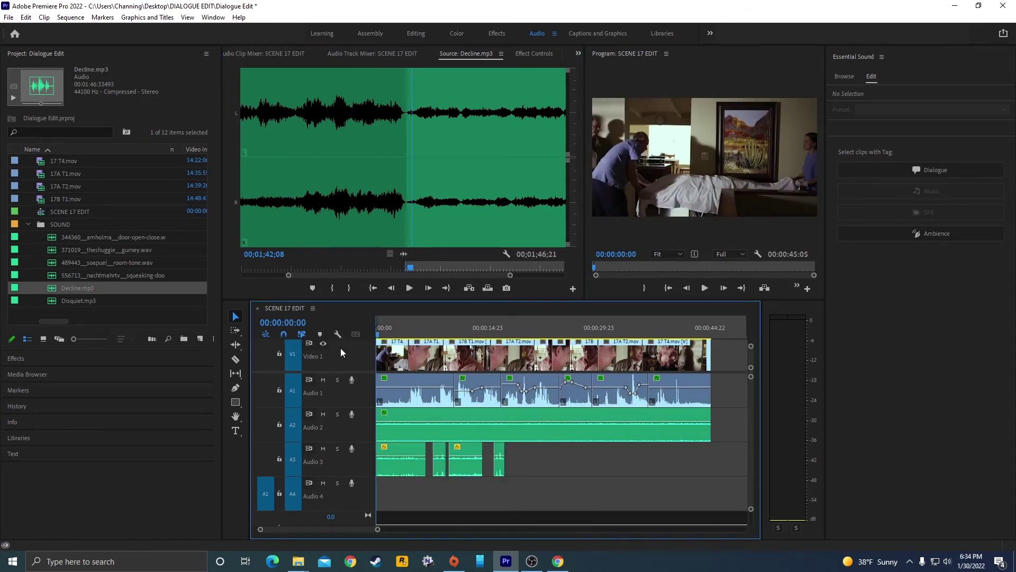
key("End")
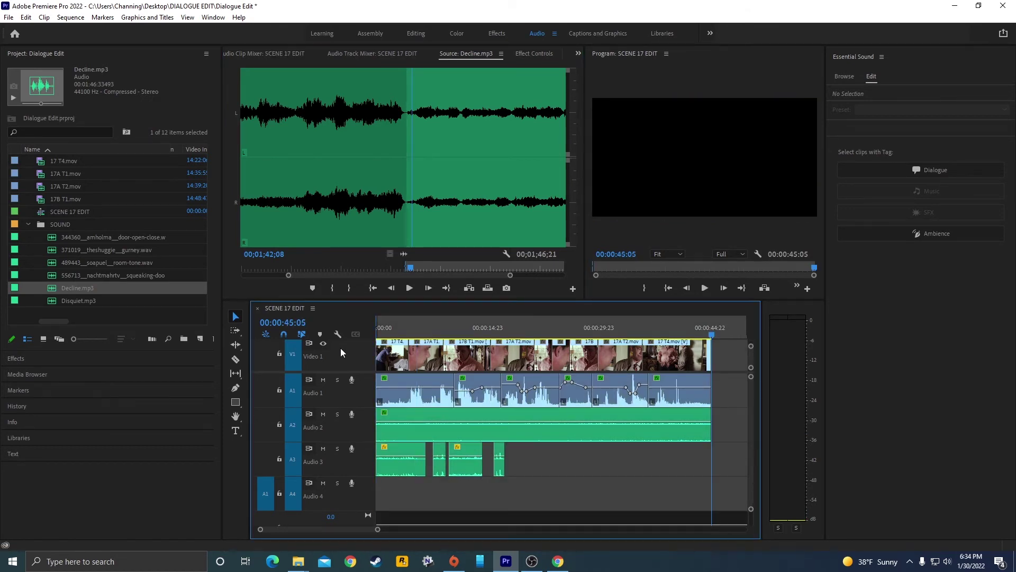
key("Left")
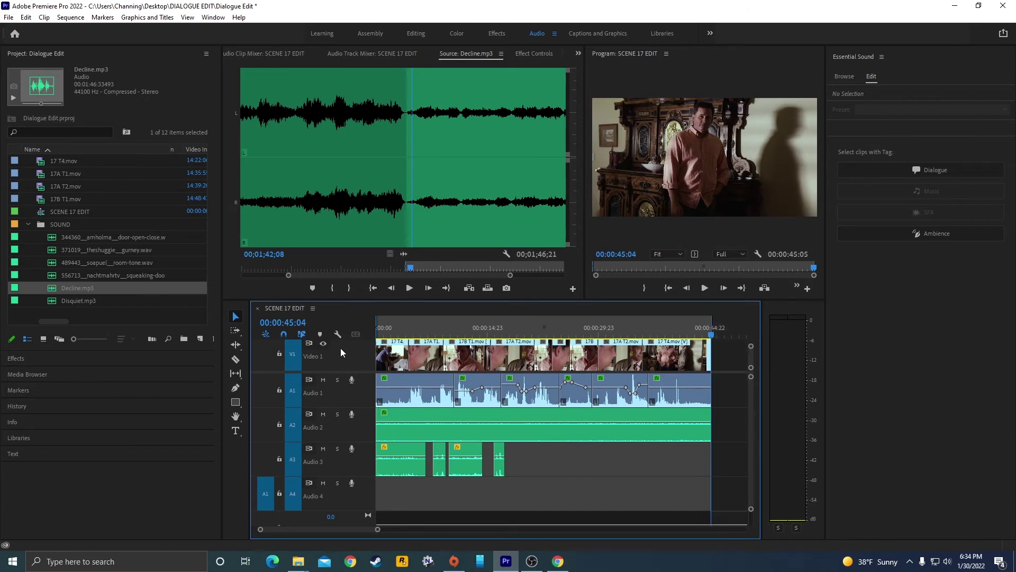
key("period")
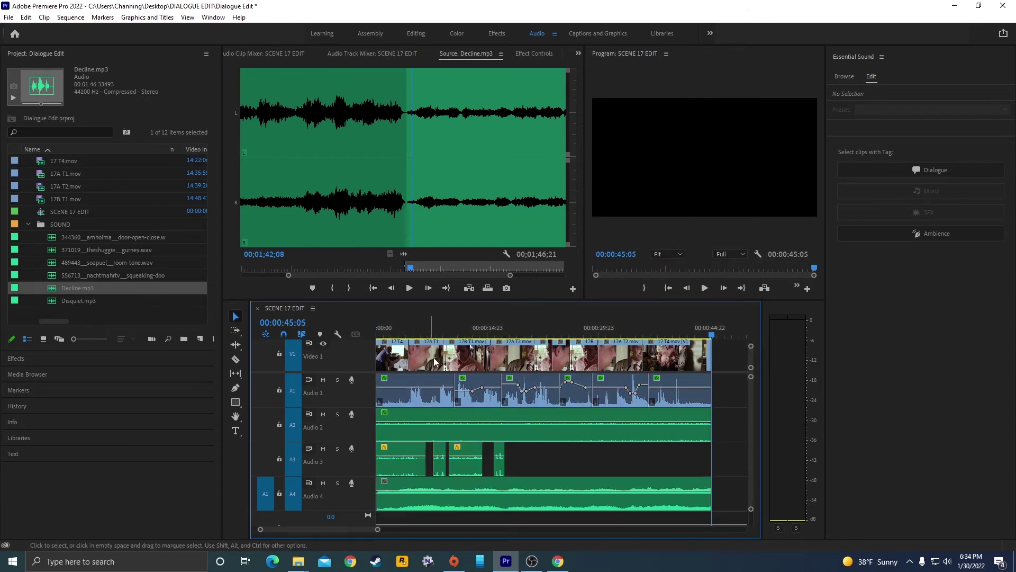
Step: Play the sequence from the beginning to hear the new Decline.mp3 passage under the dialogue
key("Home")
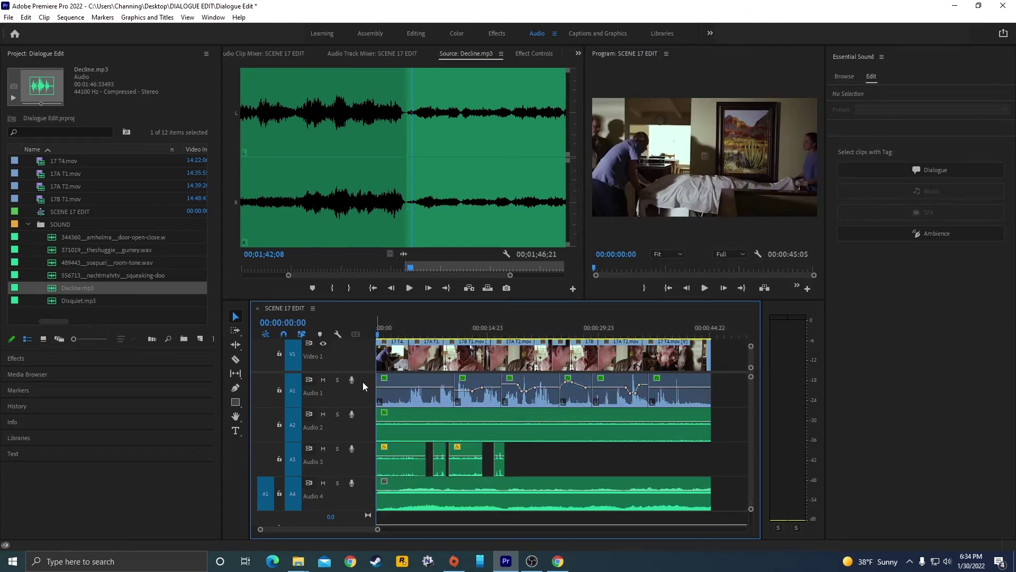
key("equal")
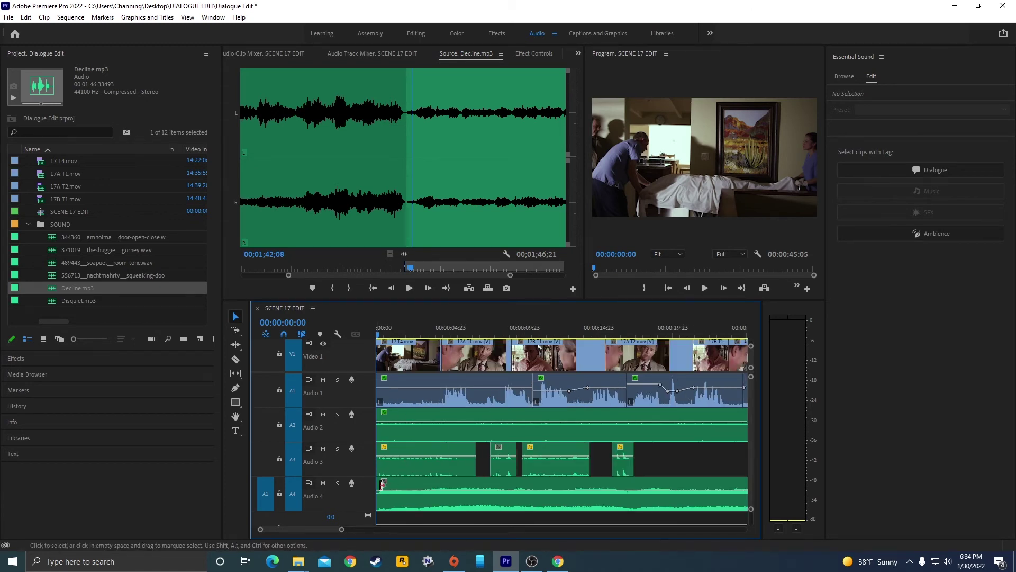
key("space")
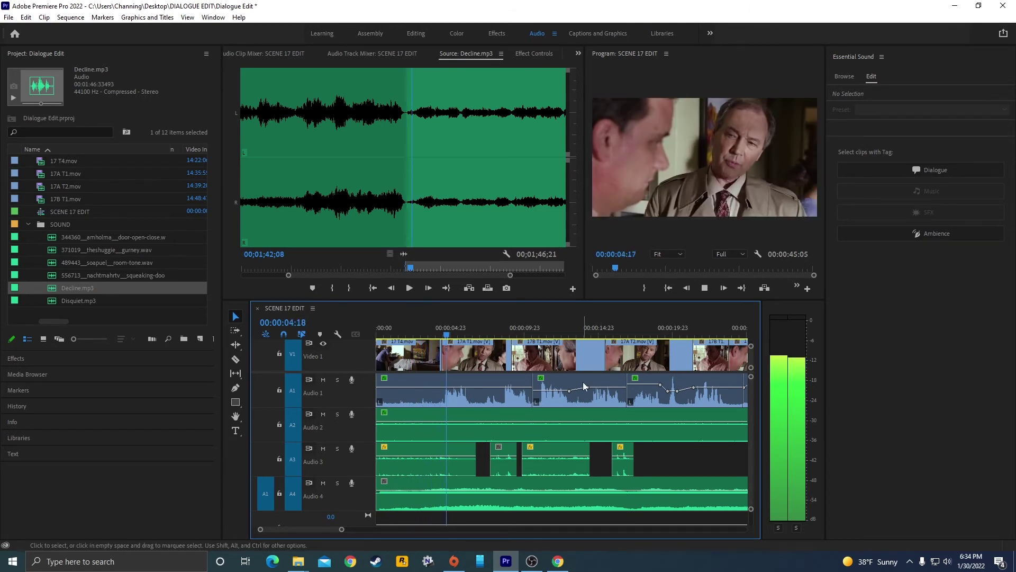
key("space")
Step: Maximize the timeline panel with the whole sequence in view
key("minus")
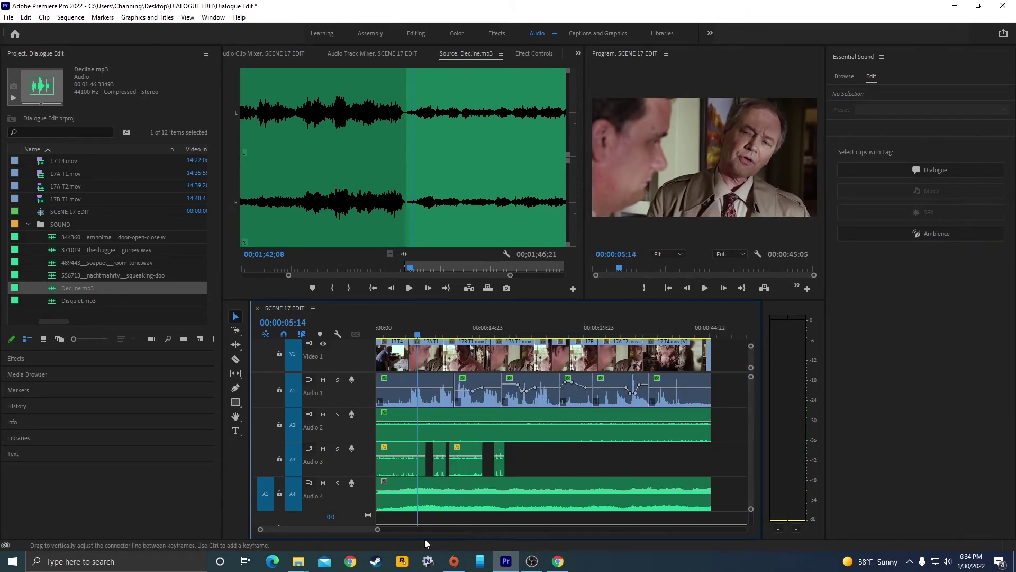
scroll(402, 526, "up", 2)
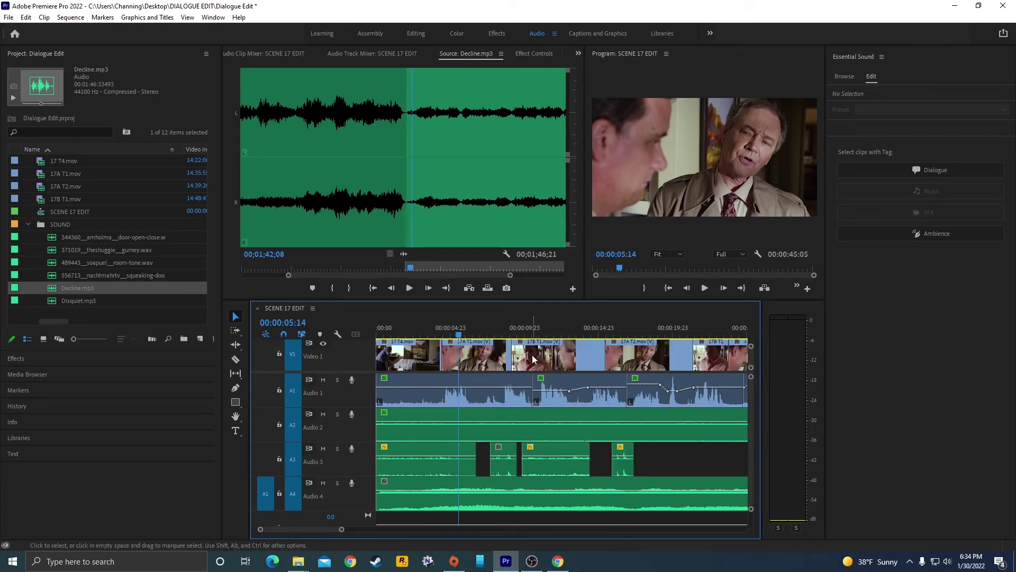
key("minus")
key("grave")
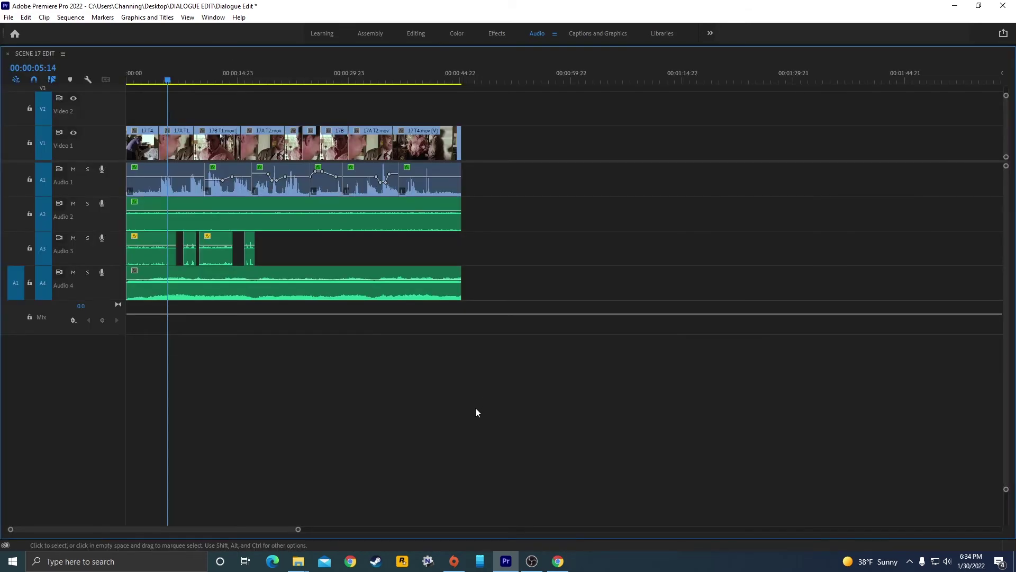
Step: Try to shift all clips on Video 1 and Audio 1 about 3 seconds later in the sequence
key("grave")
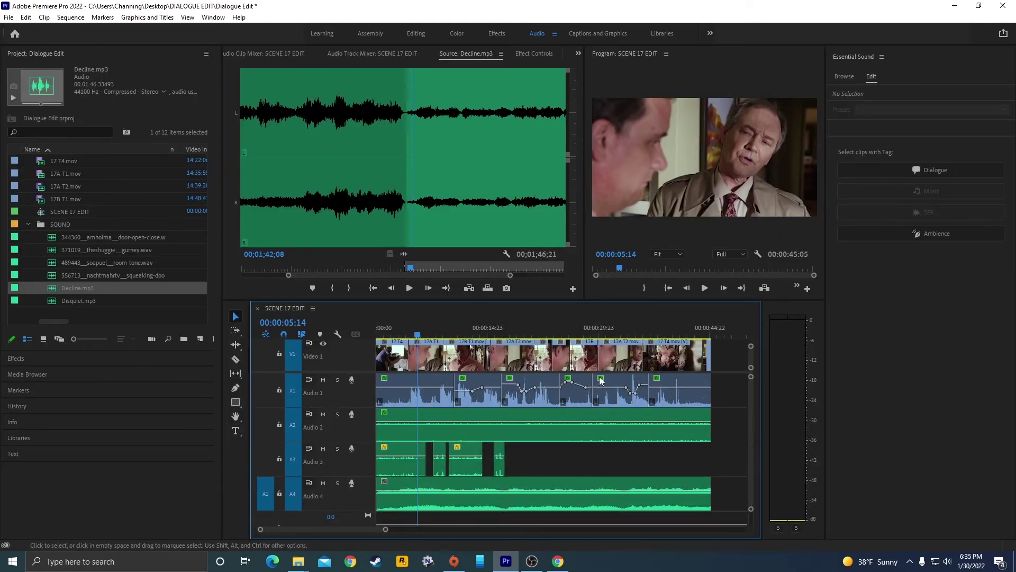
key("grave")
key("grave")
key("grave")
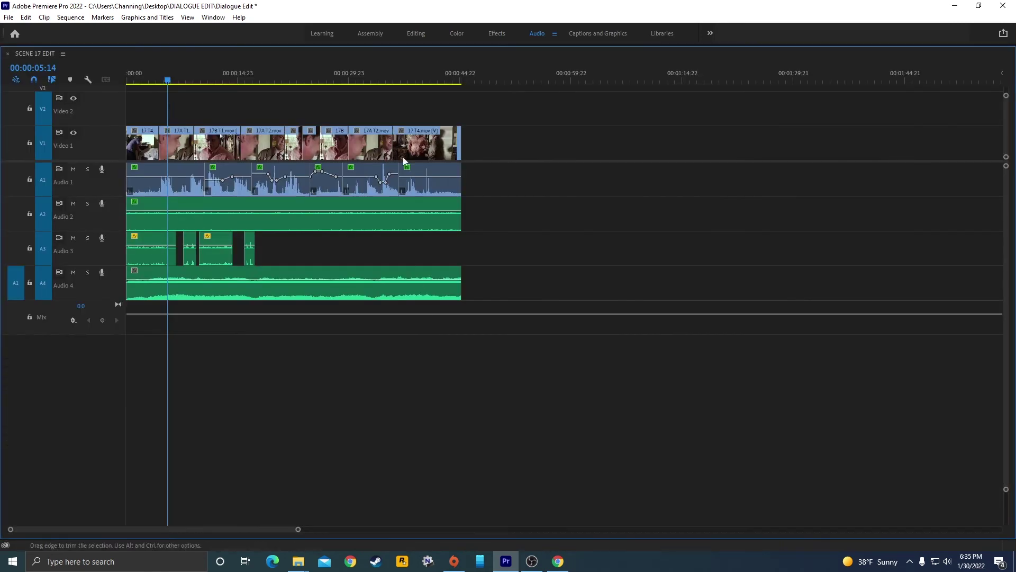
left_click_drag(505, 179, 168, 151)
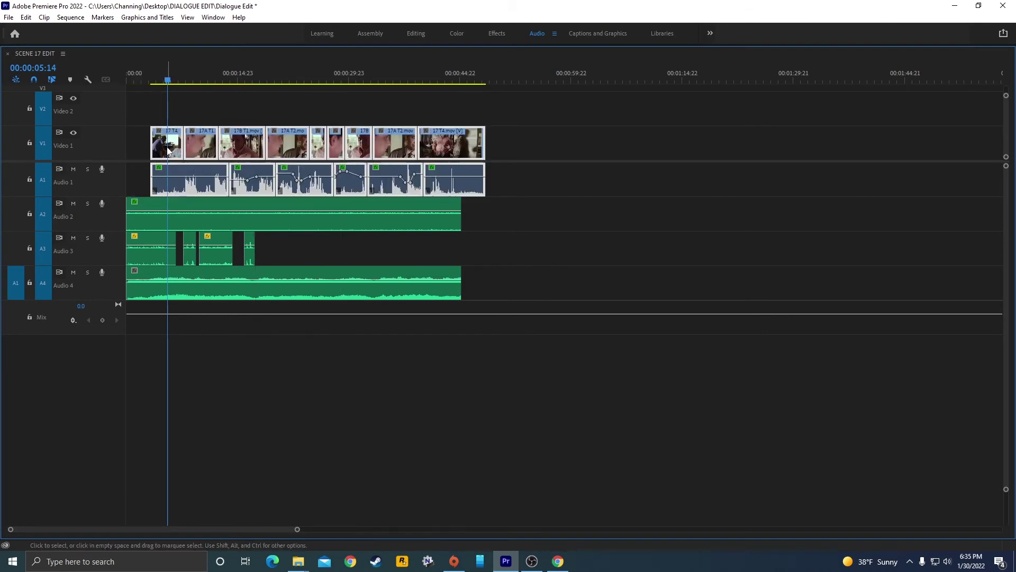
Step: Play the sequence from the beginning to hear the music lead-in before the picture, stopping at 00:00:04:00
left_click_drag(154, 69, 119, 83)
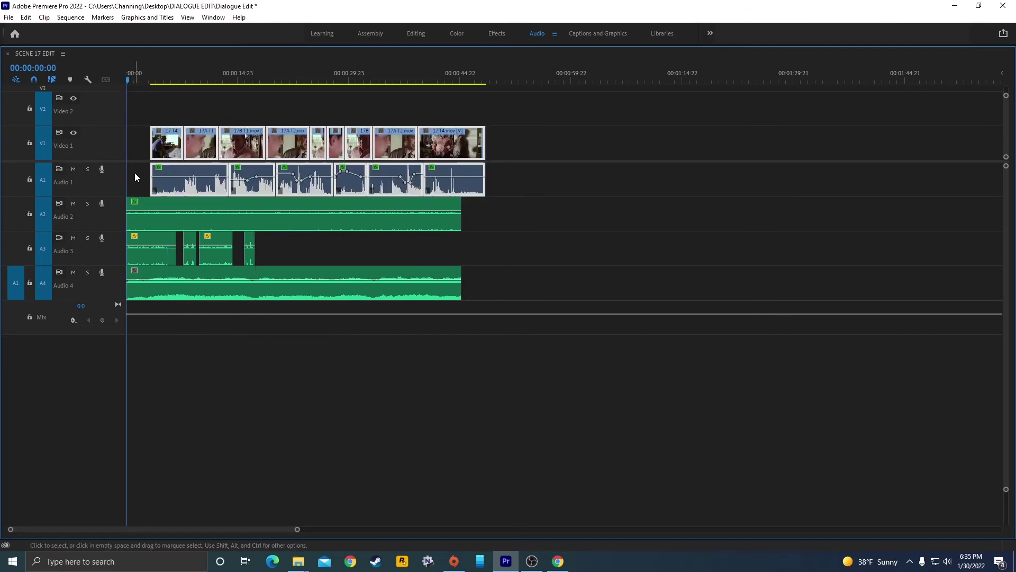
key("=")
key("=")
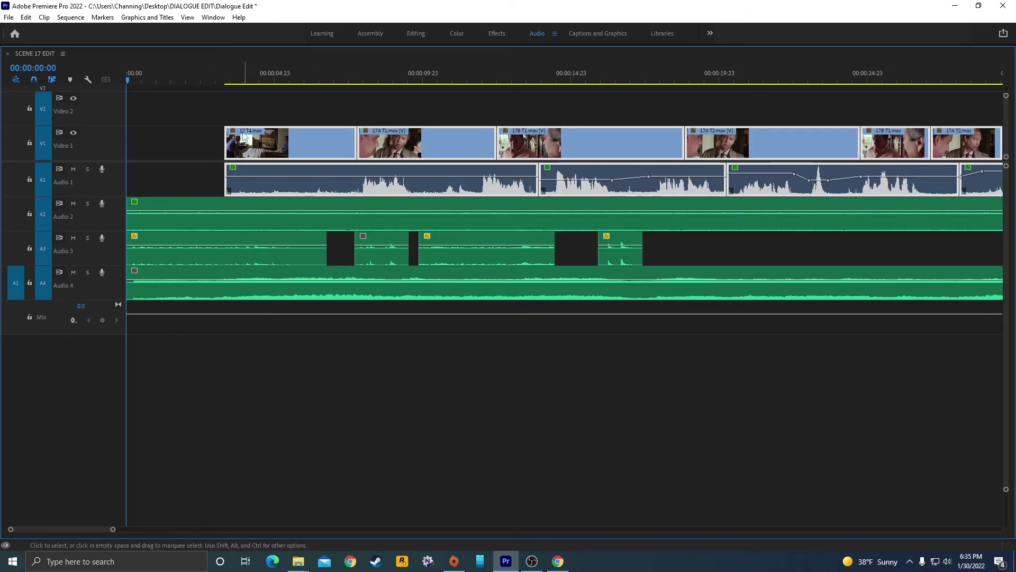
key("grave")
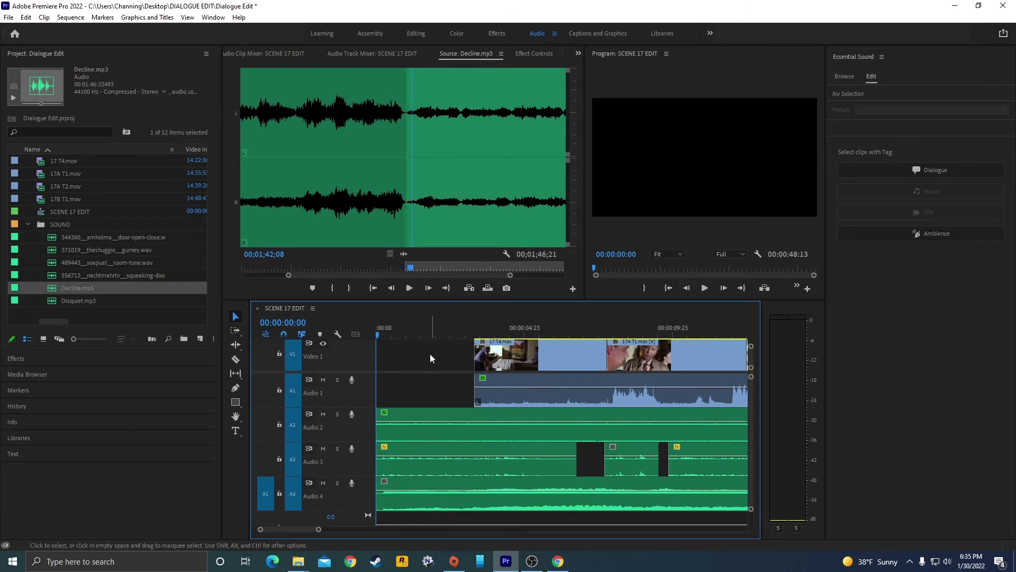
key("space")
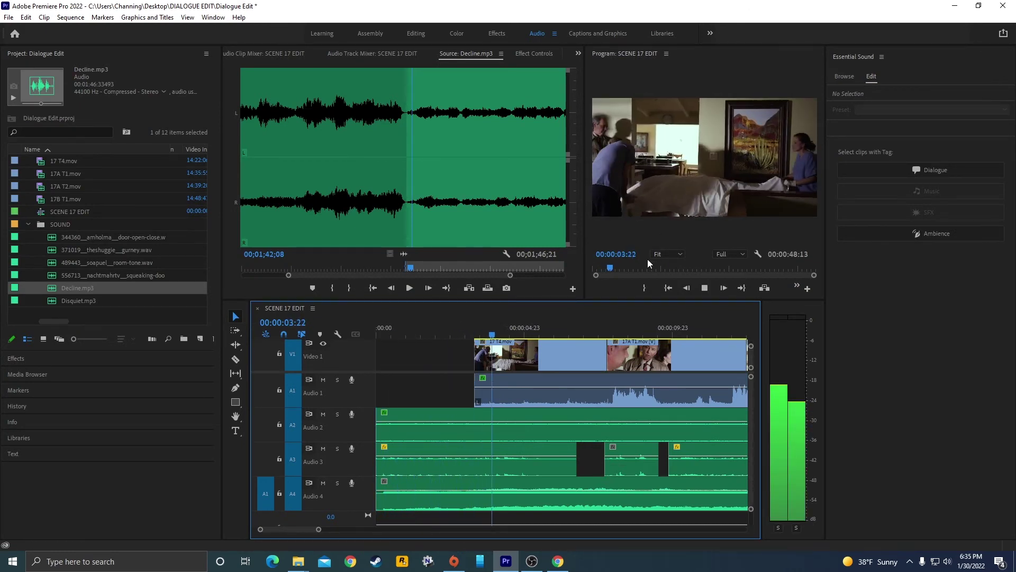
key("space")
Step: Move all clips on Video 1 and Audio 1 to Audio 3 together so they start at 00:00:04:00
key("grave")
key("backslash")
left_click_drag(855, 242, 98, 139)
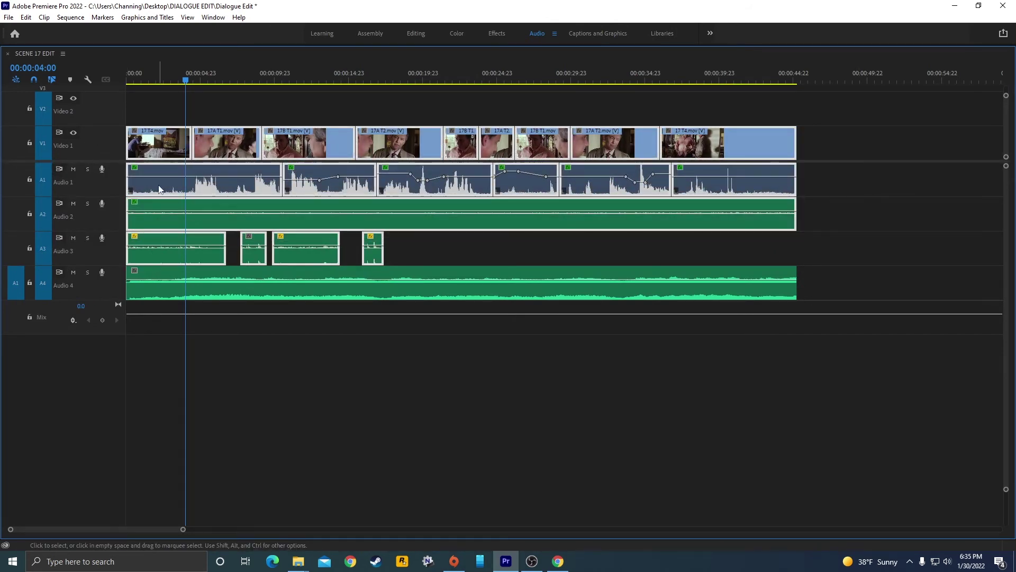
left_click_drag(158, 154, 215, 146)
left_click(201, 101)
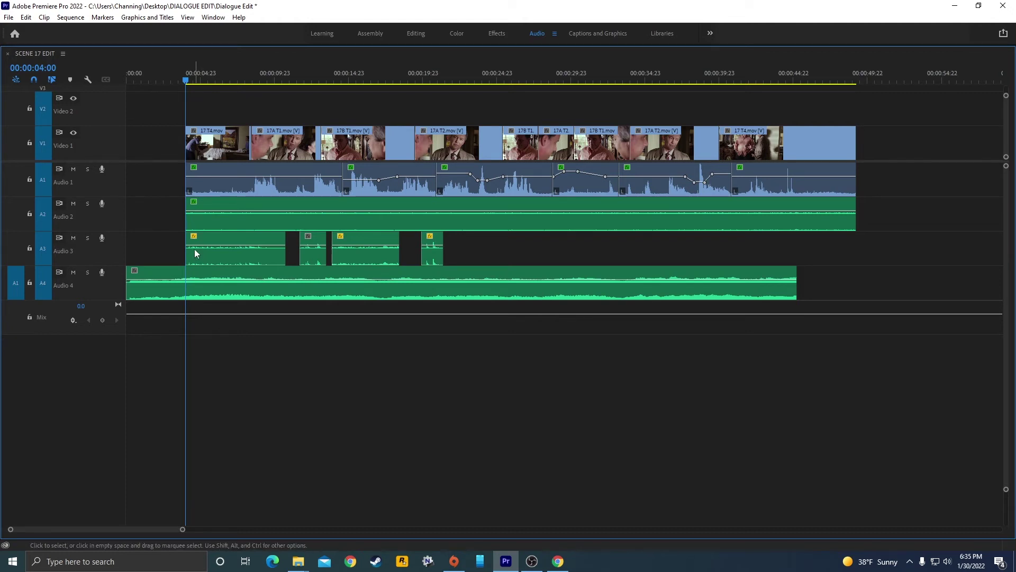
key("grave")
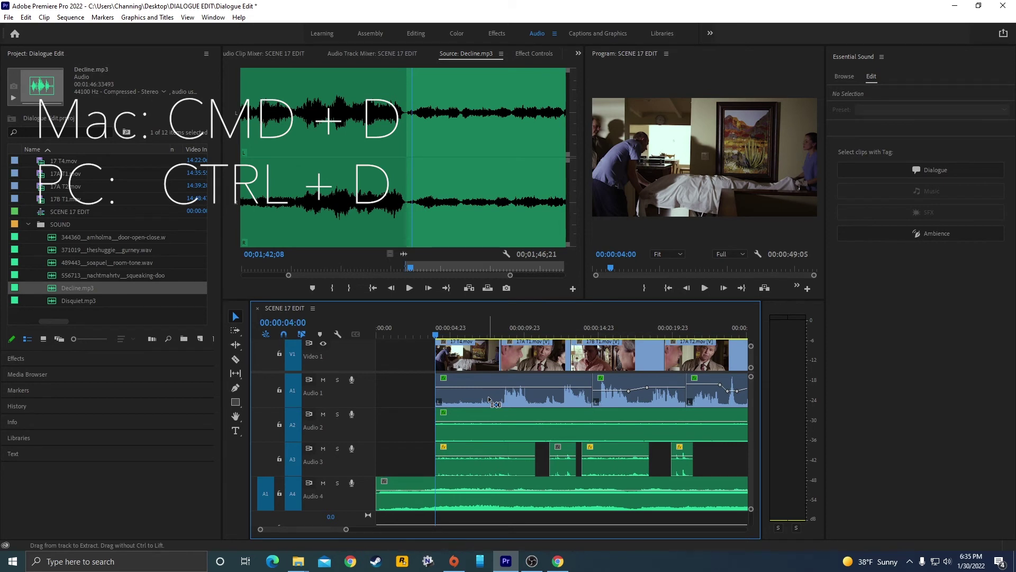
Step: Add a Cross Dissolve to the start of the first video clip and Constant Power fades to the clips starting there on Audio 1, 2 and 3
key("ctrl+d")
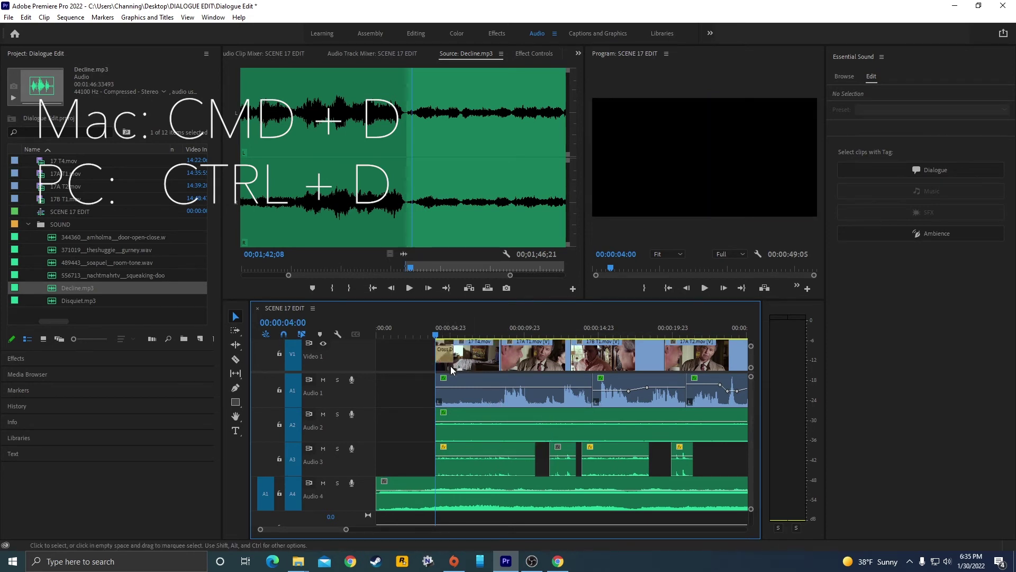
key("space")
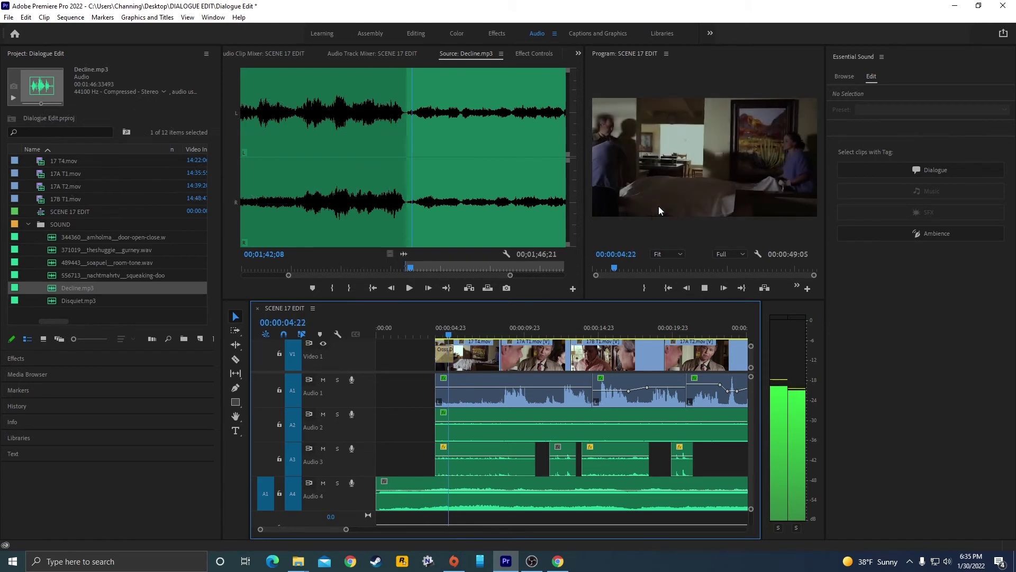
key("space")
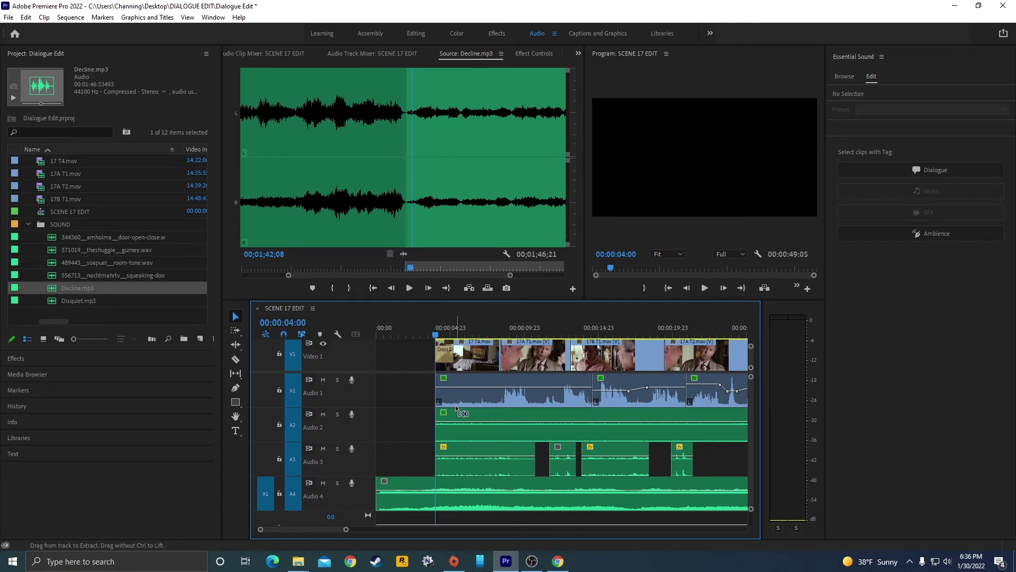
key("ctrl+shift+d")
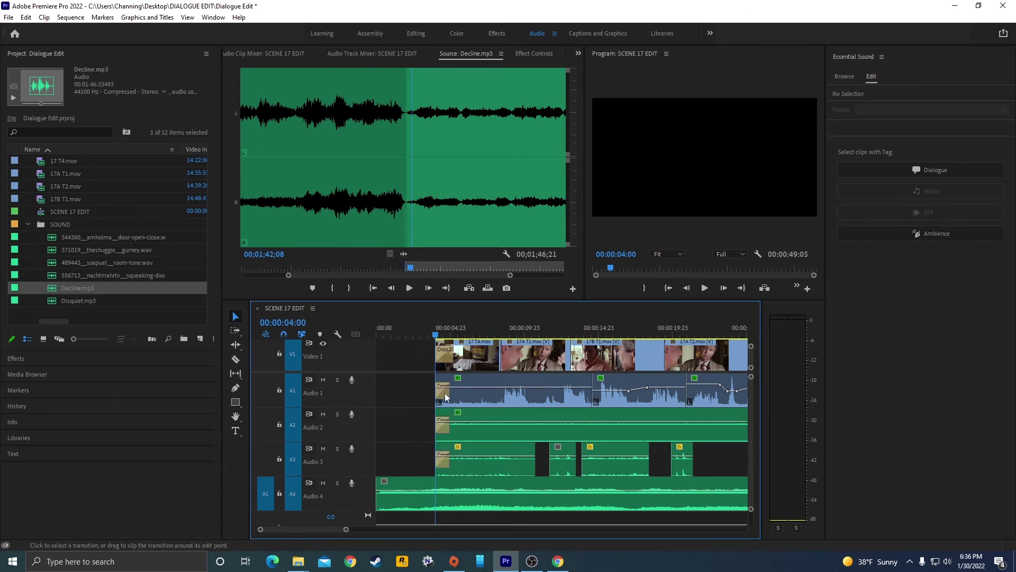
key("space")
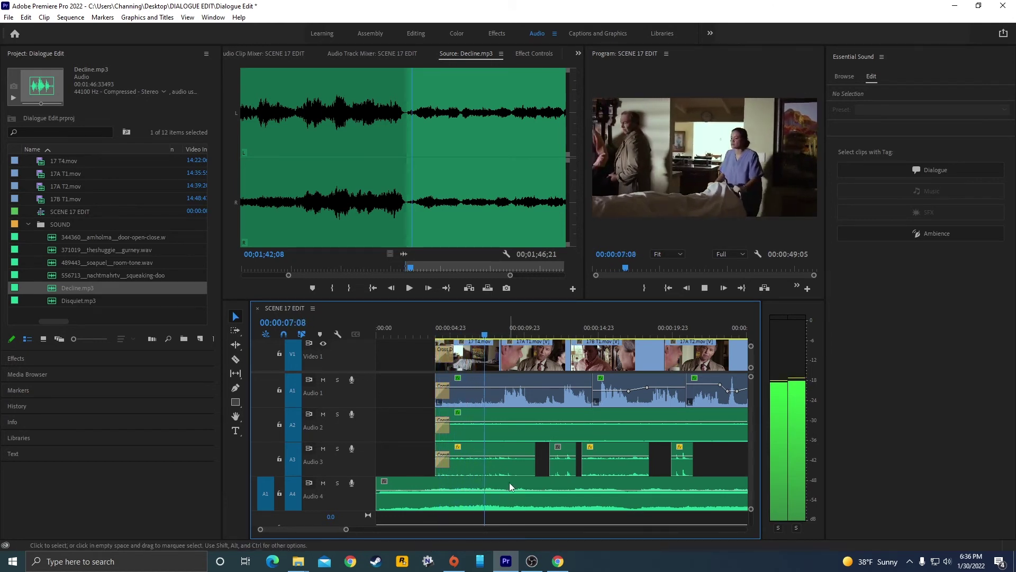
Step: Extend the end of the Decline.mp3 music clip on Audio 4 to line up with the end of the video
key("minus")
key("minus")
key("minus")
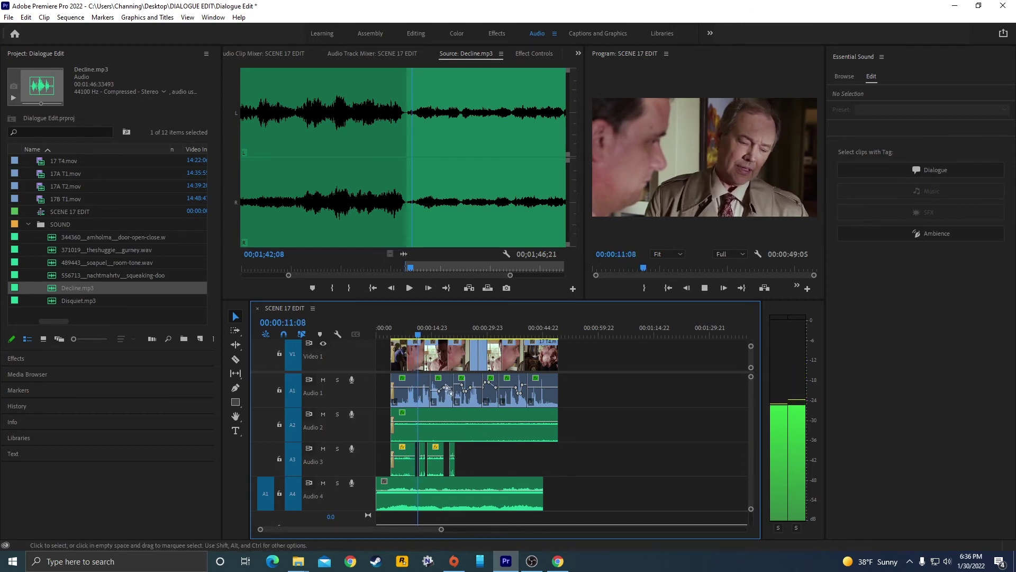
left_click_drag(542, 486, 559, 486)
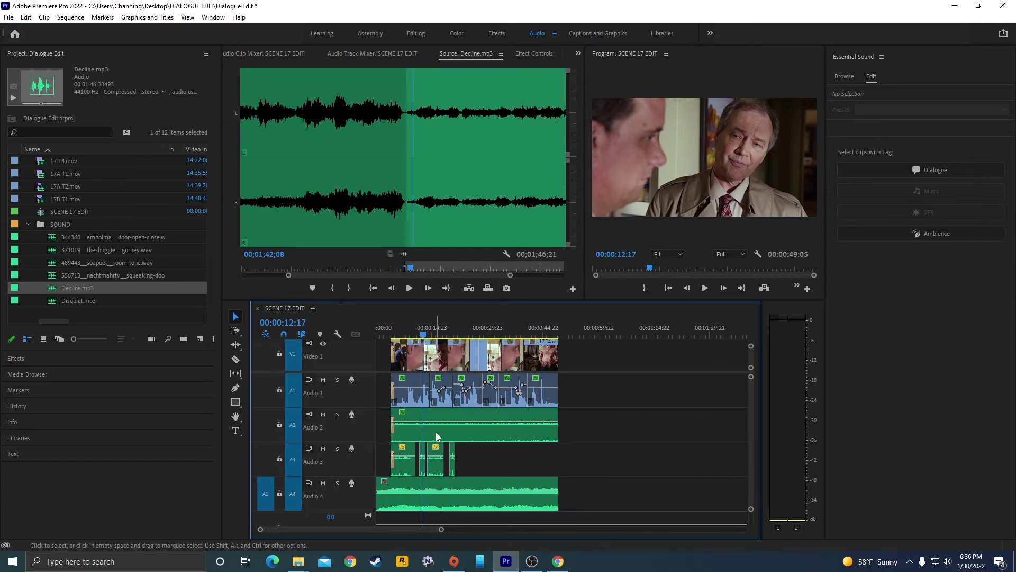
Step: Play the sequence from the beginning to check the music over the opening fade-in
key("backslash")
key("Home")
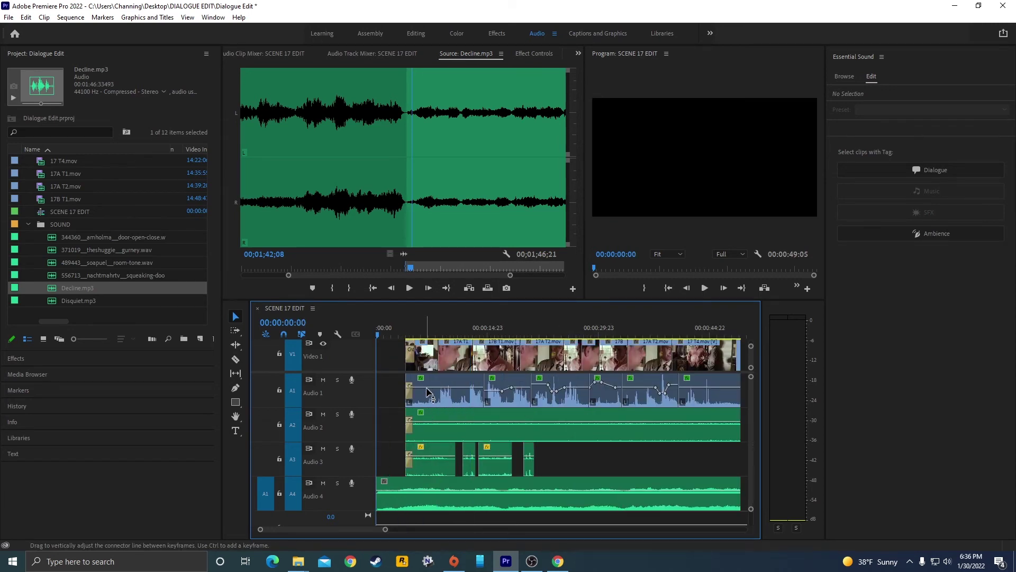
key("equal")
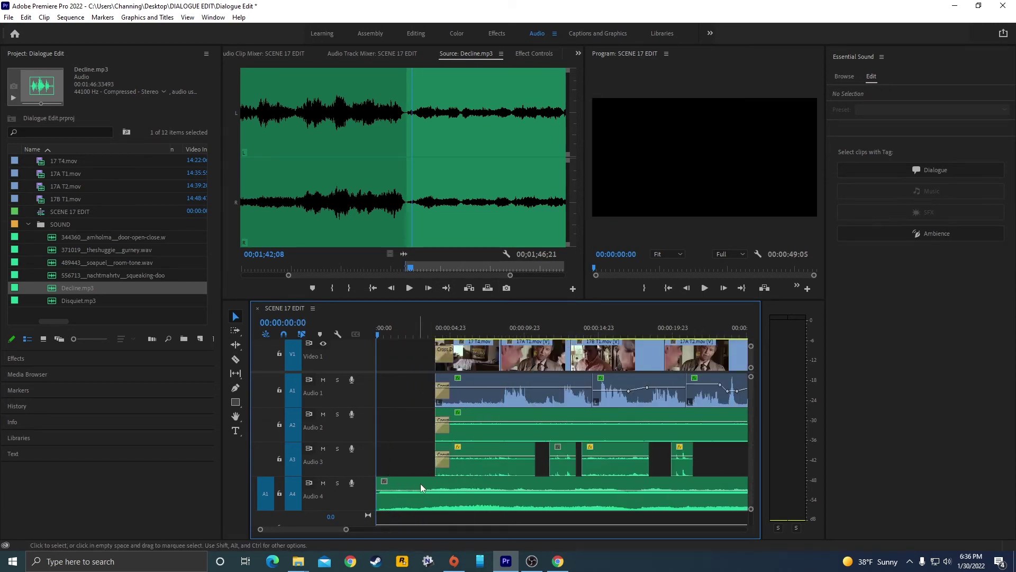
key("space")
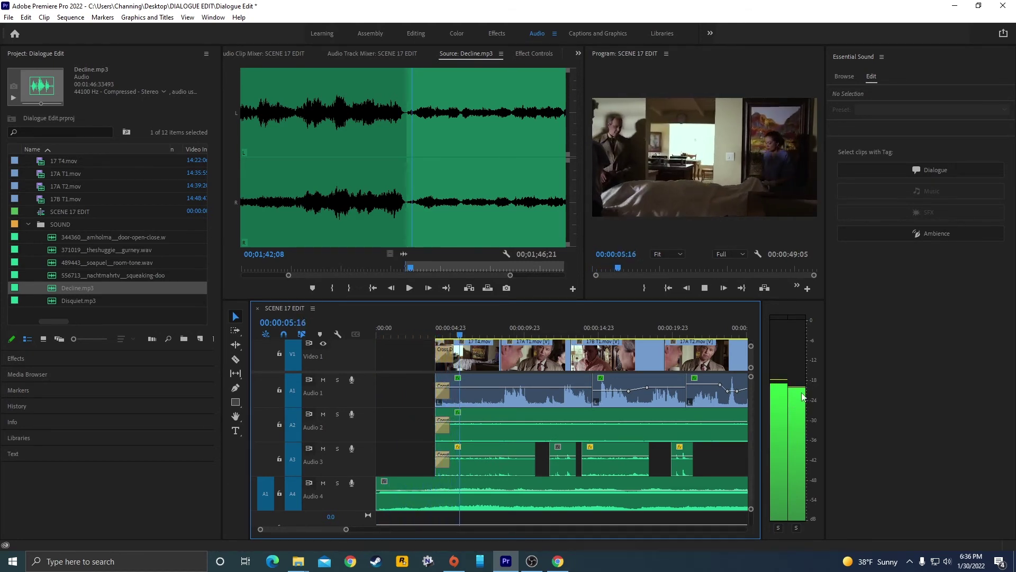
key("space")
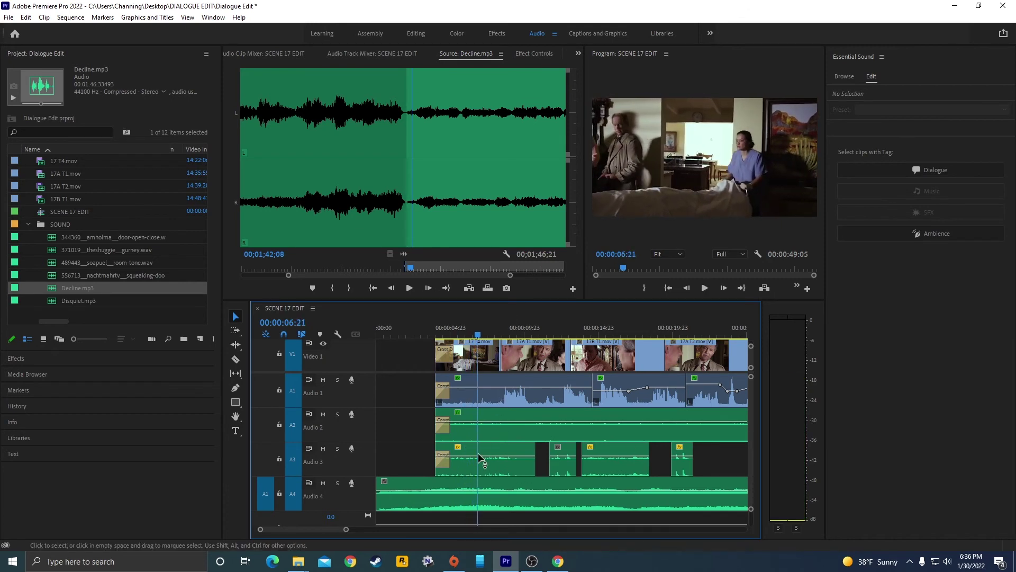
Step: Try lowering the Audio 4 music ahead of the first dialogue line with two volume keyframes, and undo them after playback
left_click(469, 491, "ctrl")
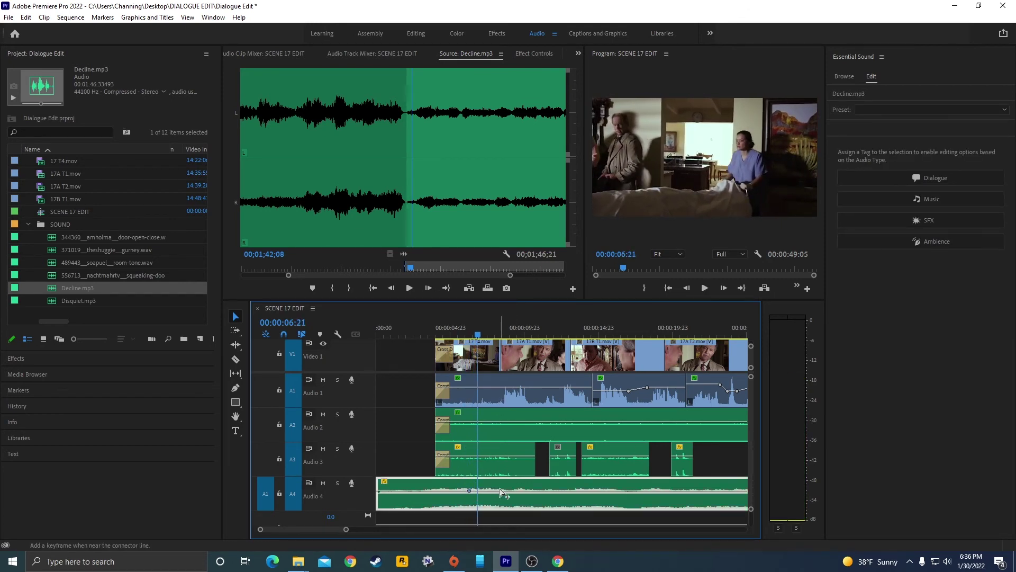
left_click(506, 491, "ctrl")
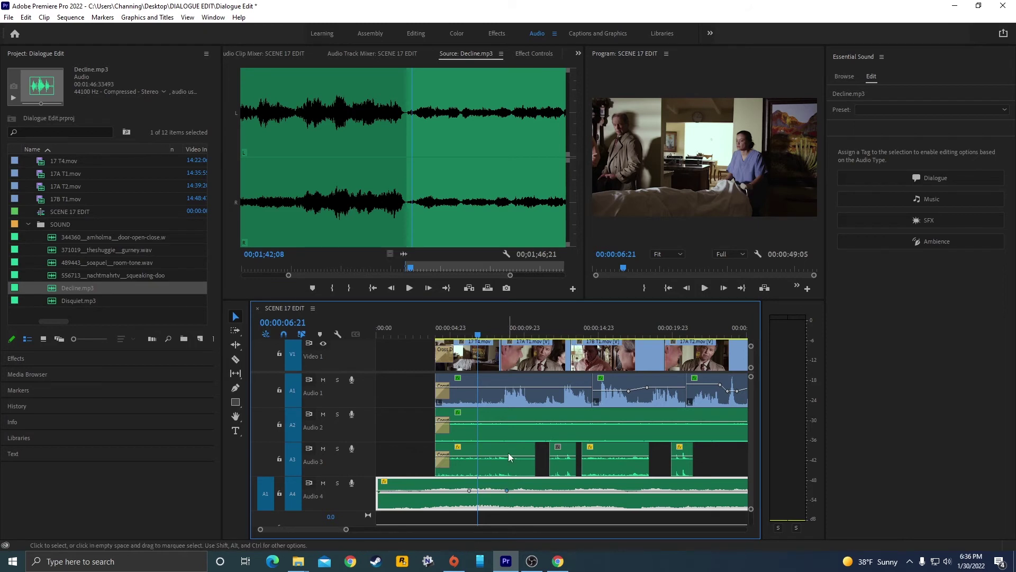
left_click_drag(507, 490, 508, 498)
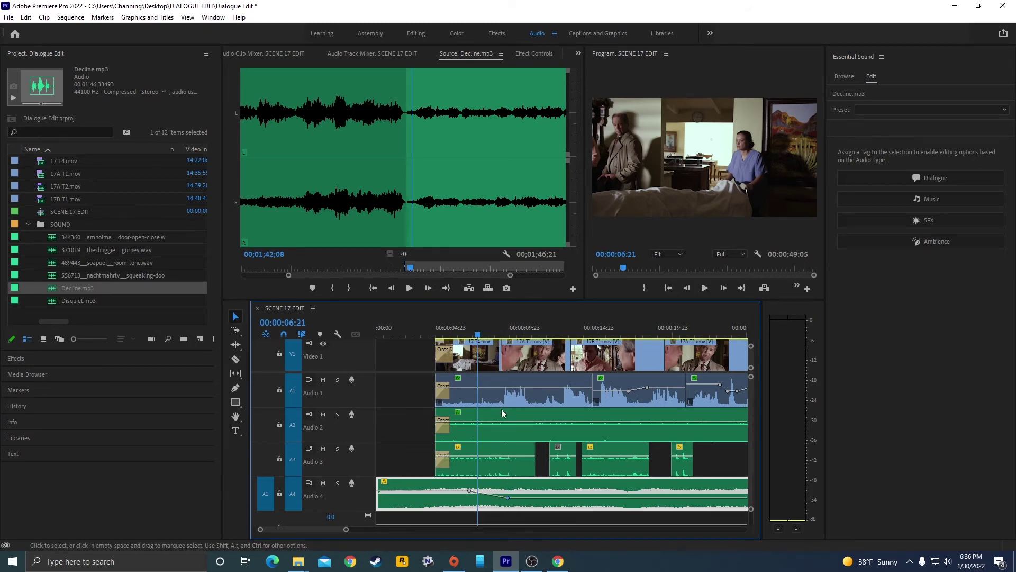
left_click(462, 331)
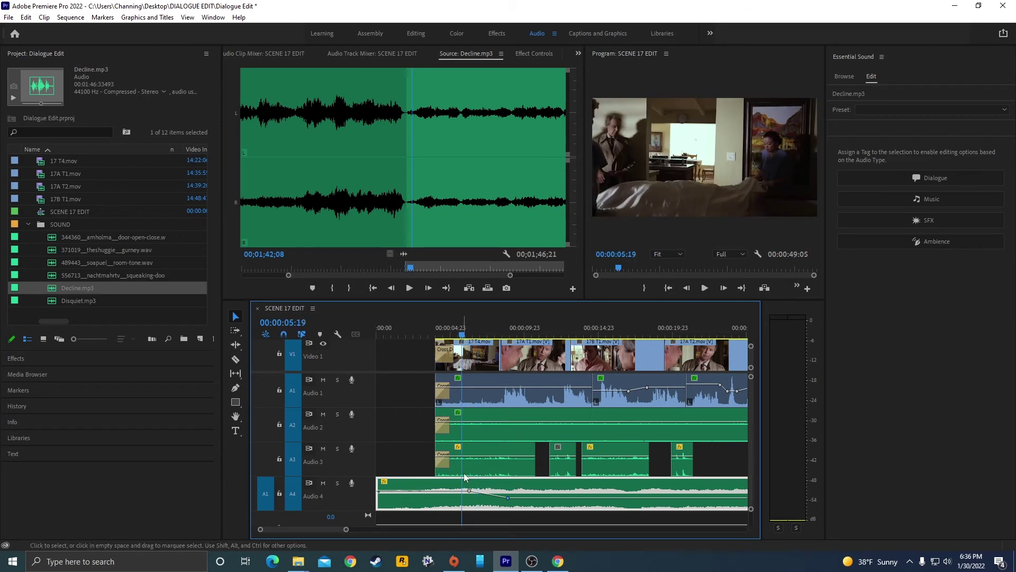
key("space")
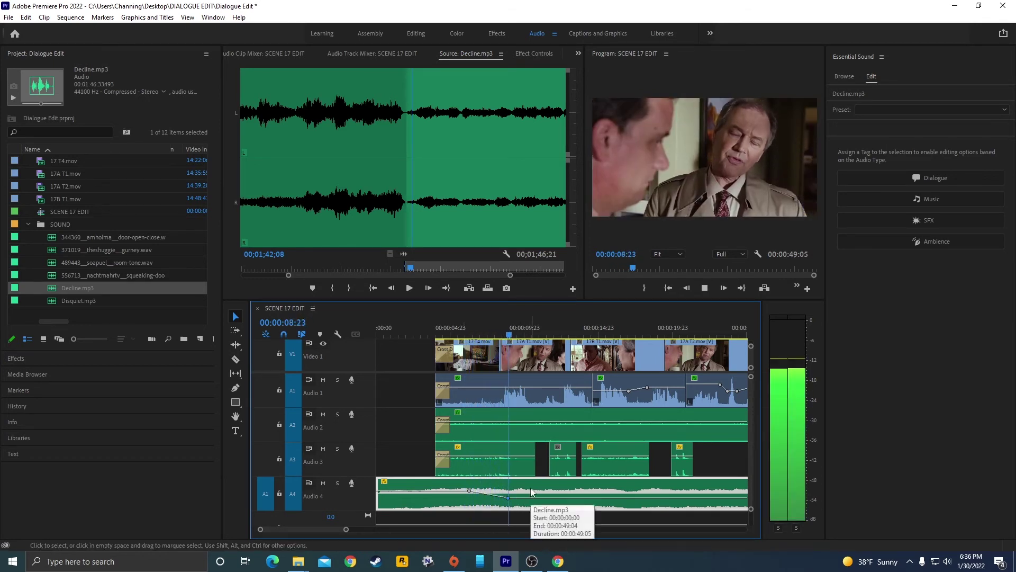
key("space")
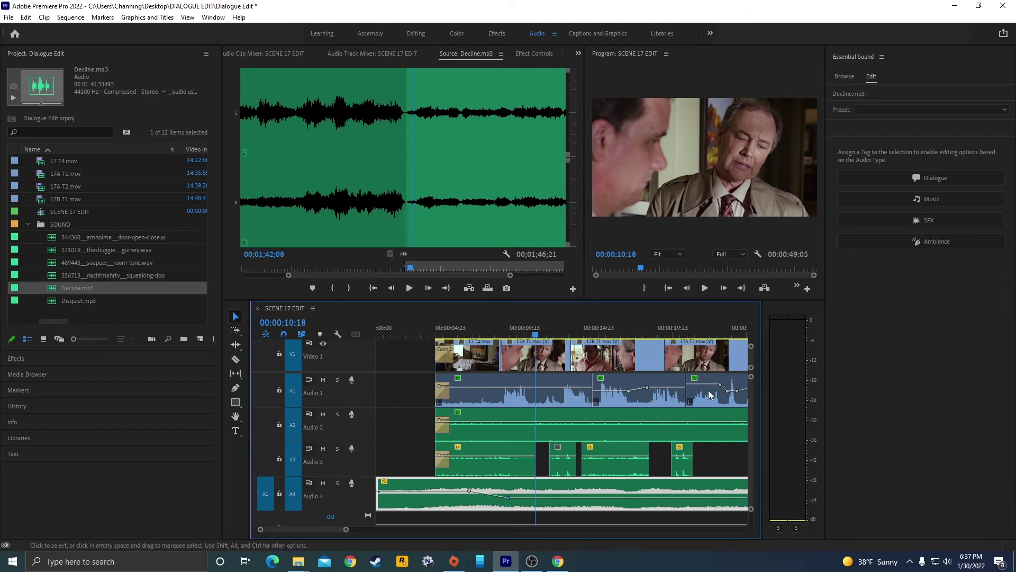
key("ctrl+z")
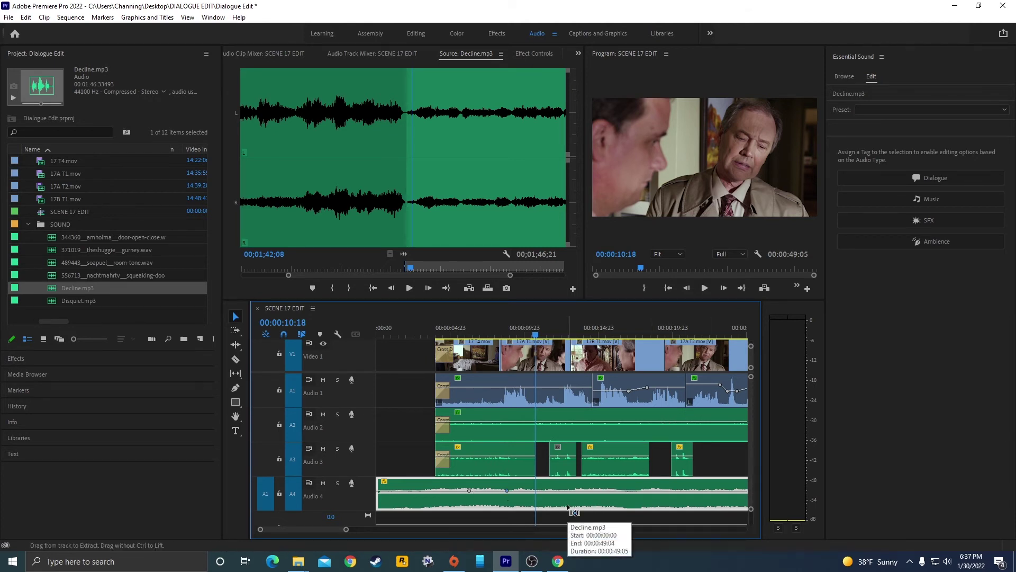
key("ctrl+z")
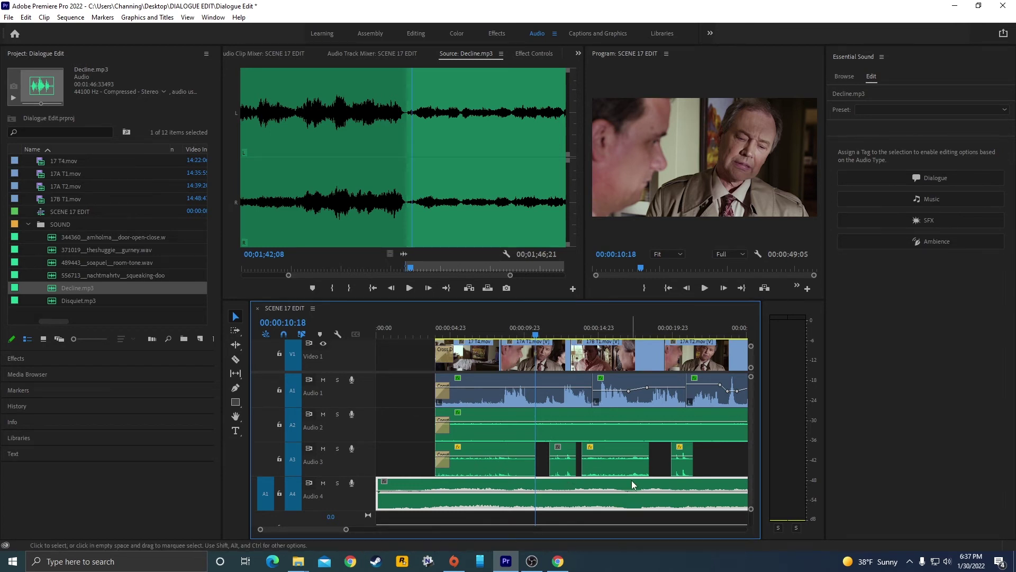
Step: Tag the Decline.mp3 clip on Audio 4 as Music in Essential Sound
left_click(895, 202)
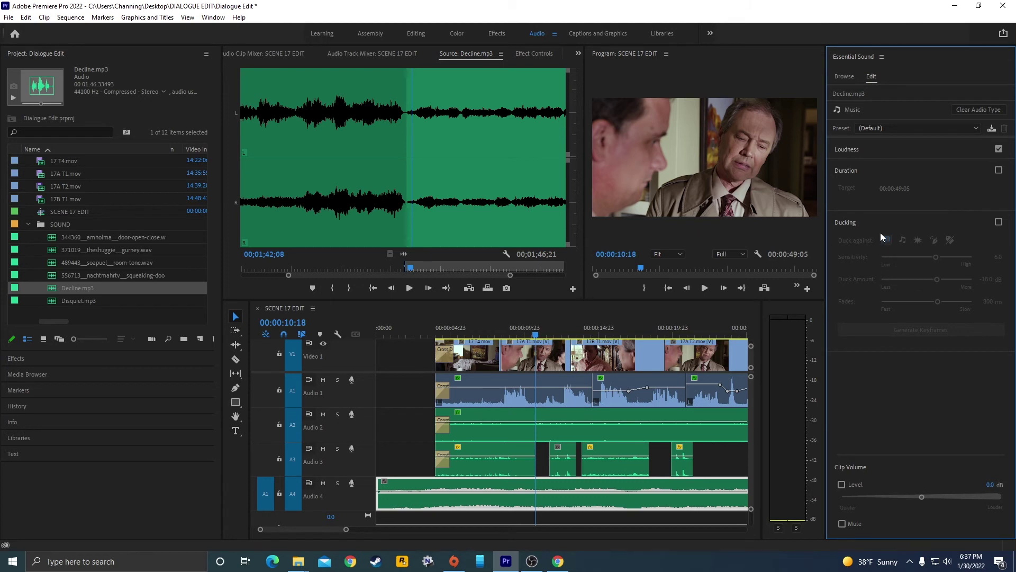
Step: Try automatic ducking of the music against dialogue by generating keyframes with the default settings, and undo it
left_click(999, 222)
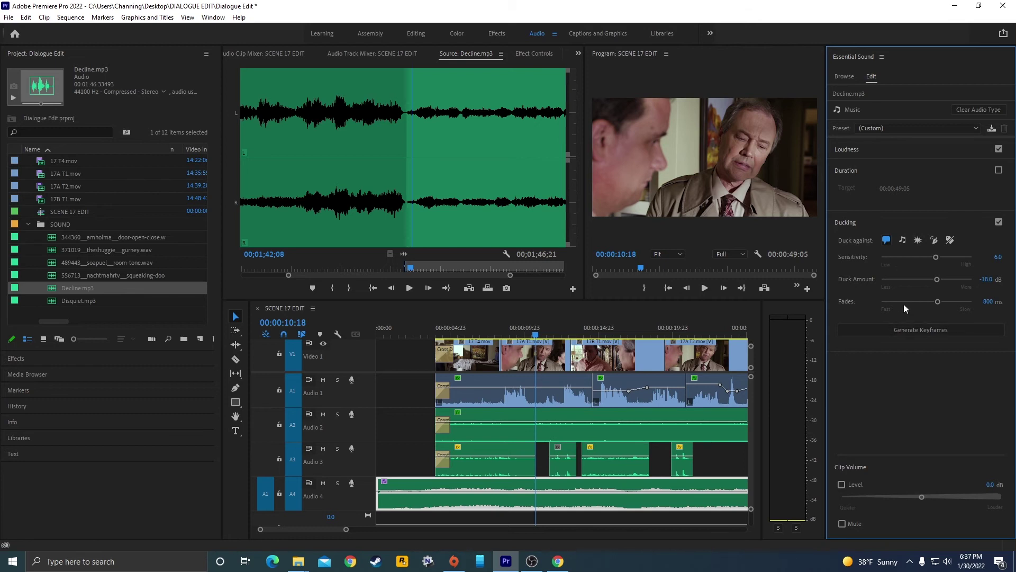
left_click(926, 335)
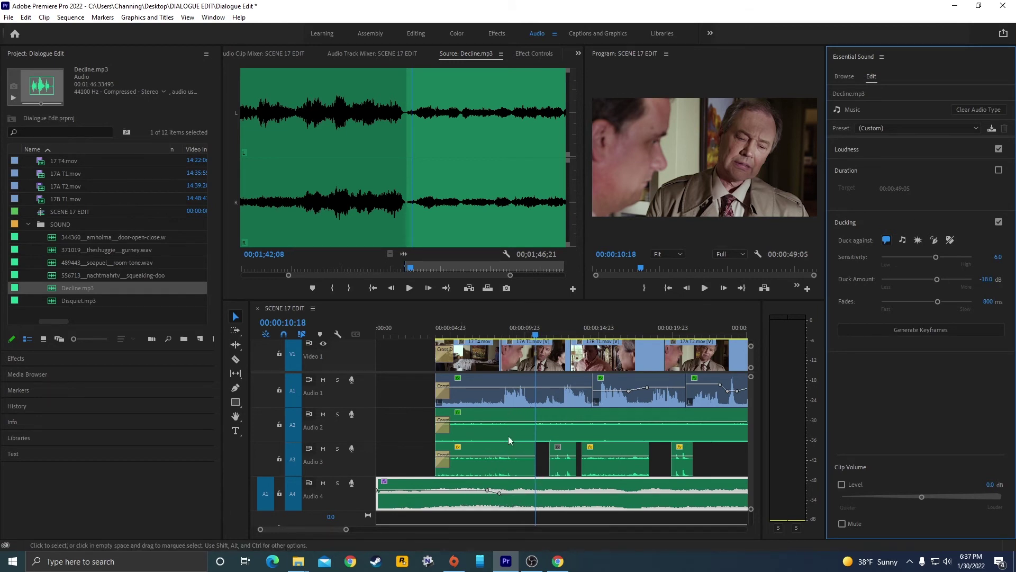
key("backslash")
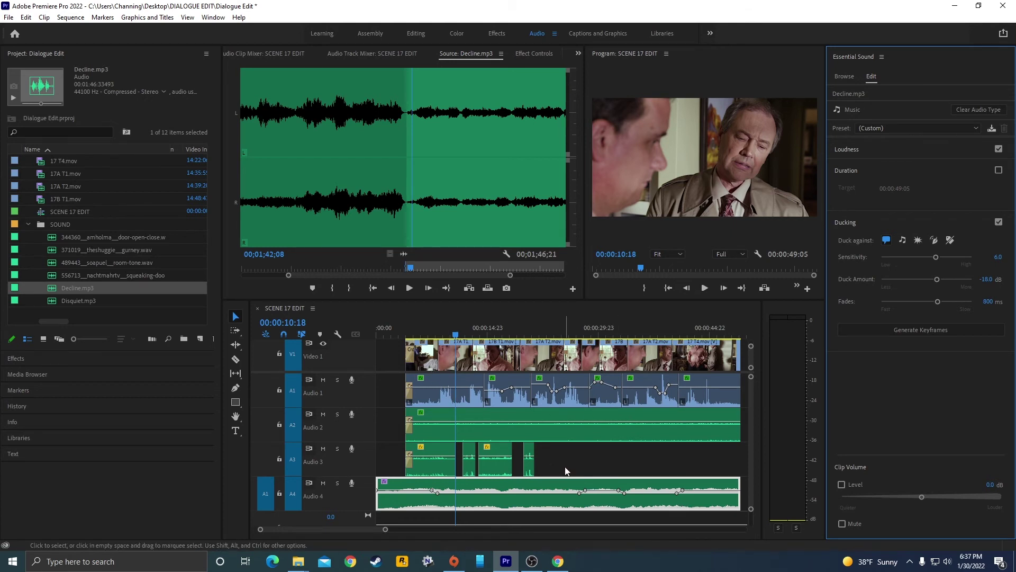
key("ctrl+z")
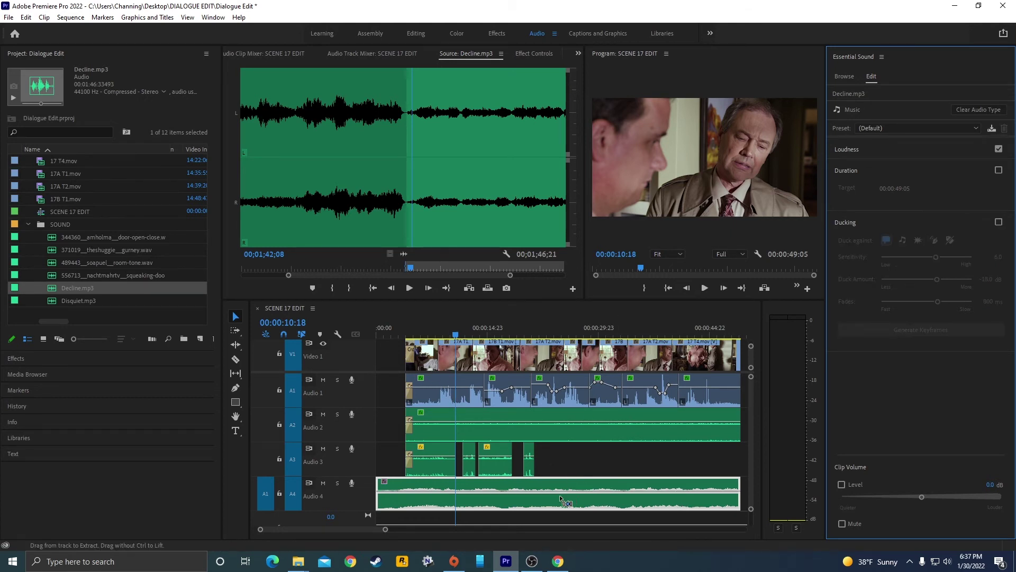
Step: Lower the Audio 4 music before the first dialogue line with two volume keyframes, the second about -8.6 dB at 00:00:08:12, and play it back
left_click(444, 332)
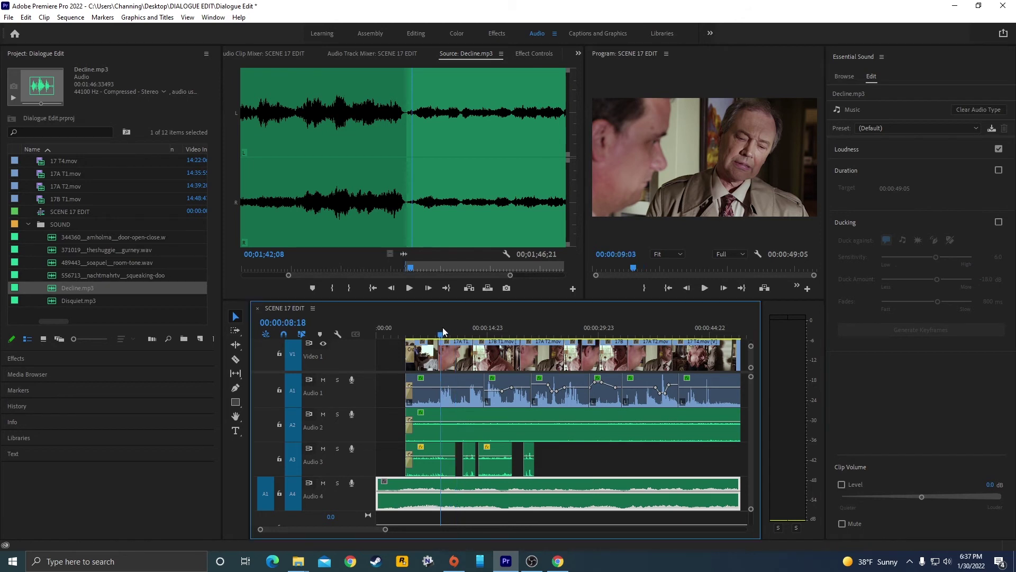
key("=")
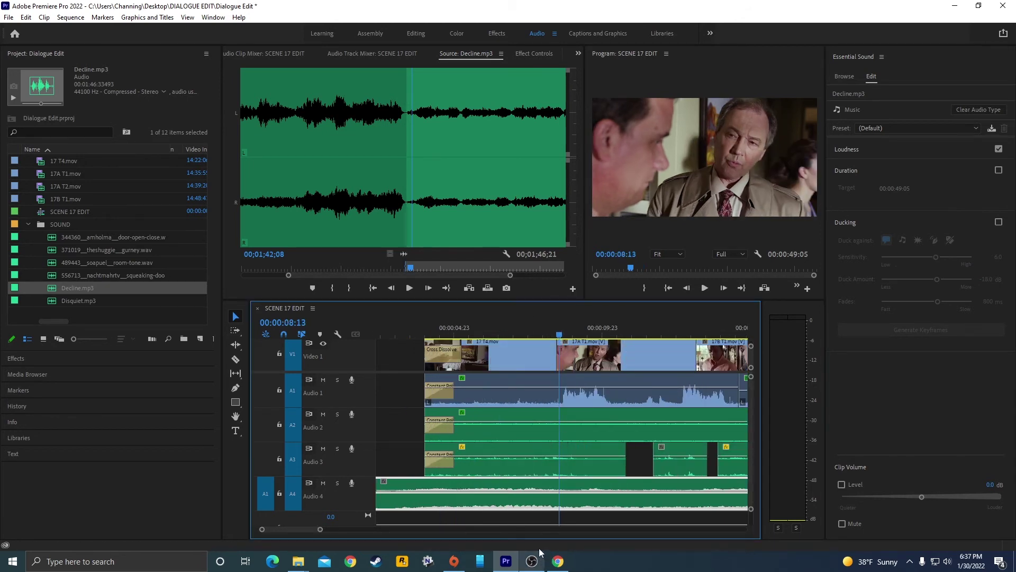
left_click(526, 491, "ctrl")
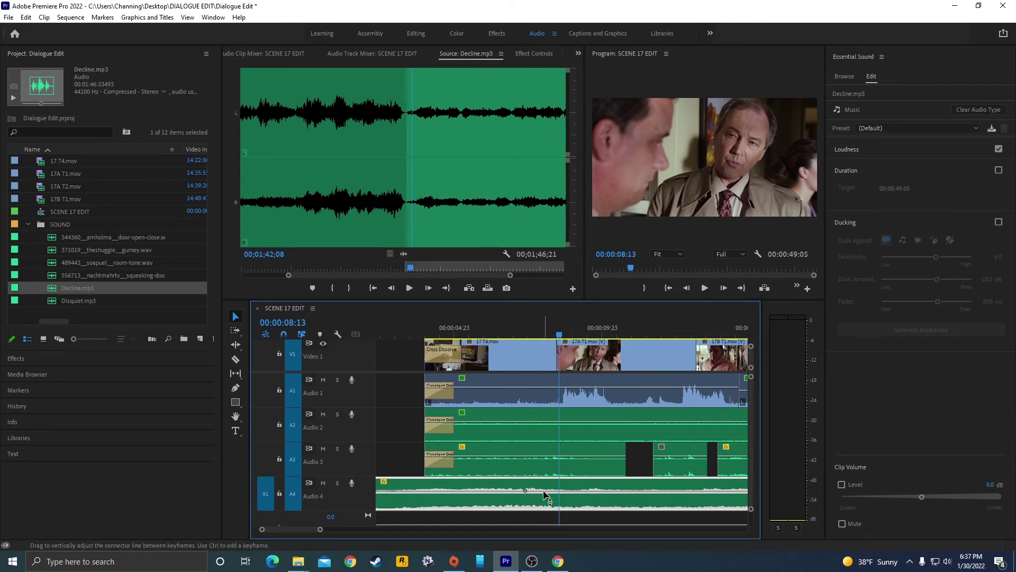
left_click_drag(559, 492, 559, 497)
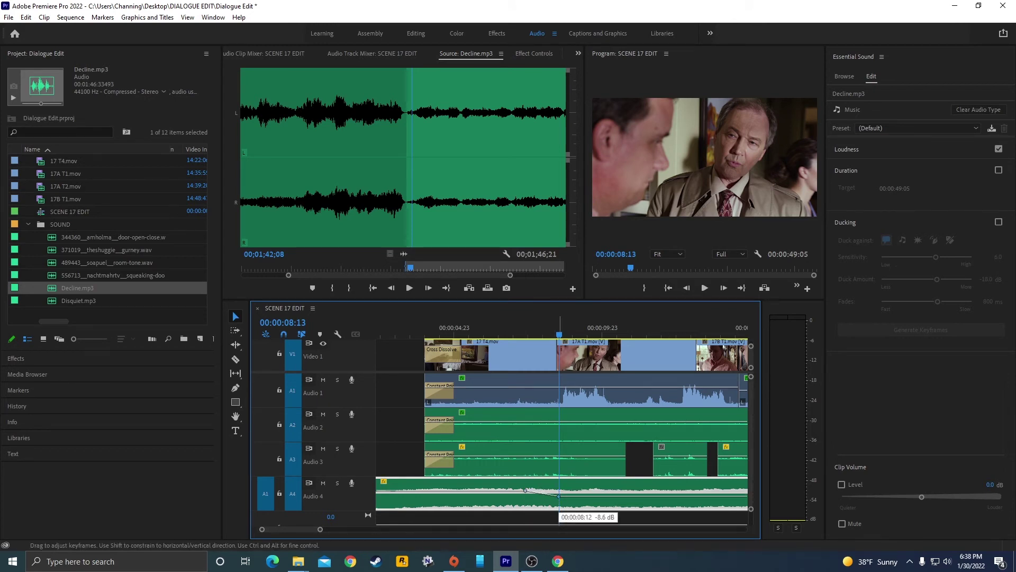
left_click(490, 327)
key("space")
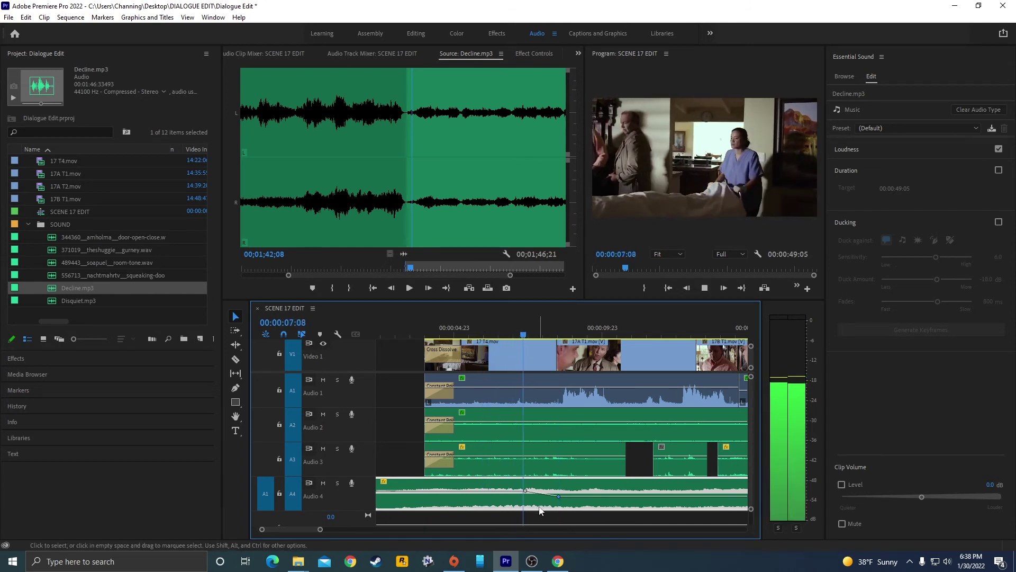
key("space")
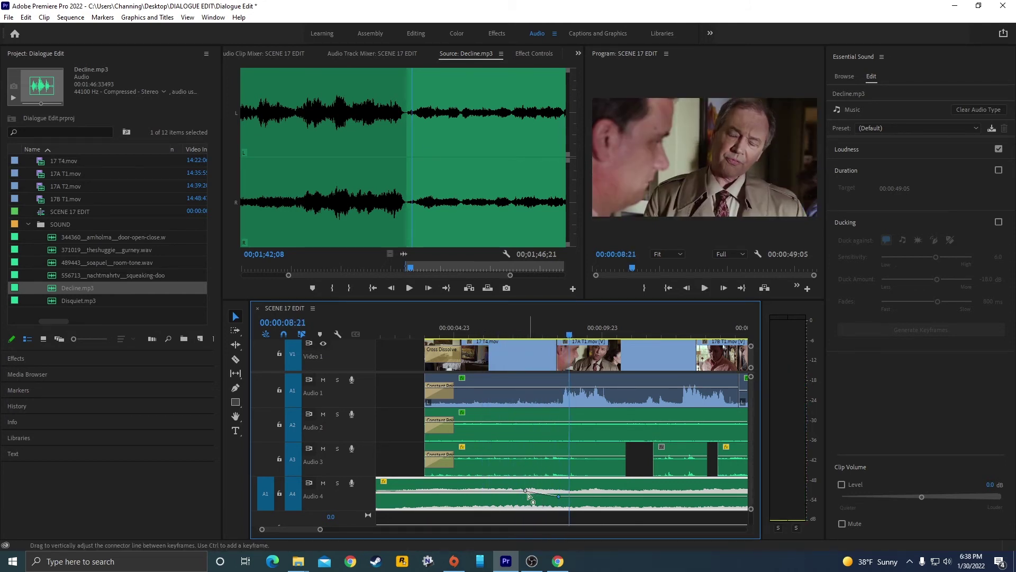
Step: Move the music's first volume keyframe earlier, to about 00:00:06:15, for a more gradual fade, and play it back
left_click_drag(526, 492, 496, 490)
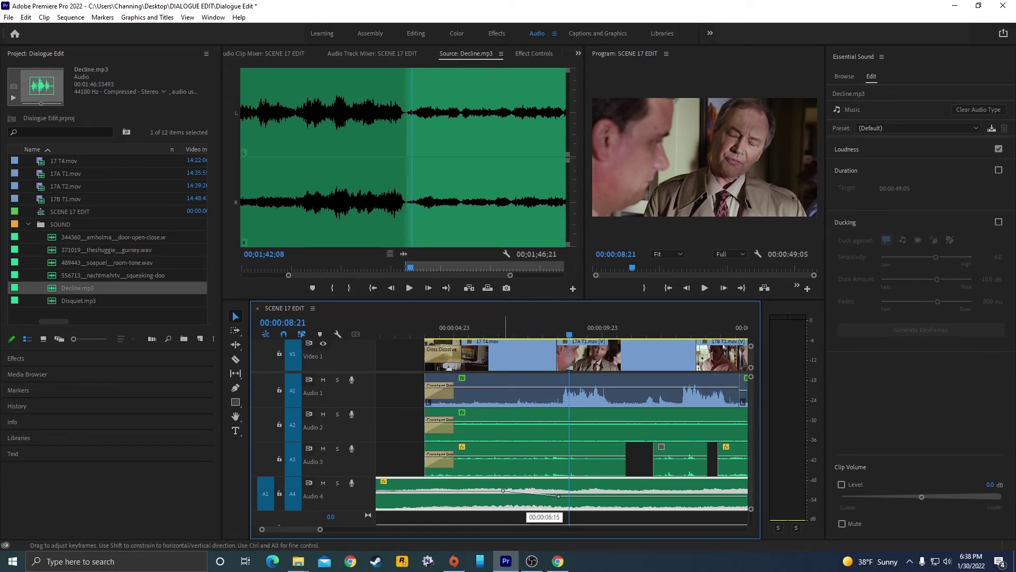
left_click(490, 335)
key("space")
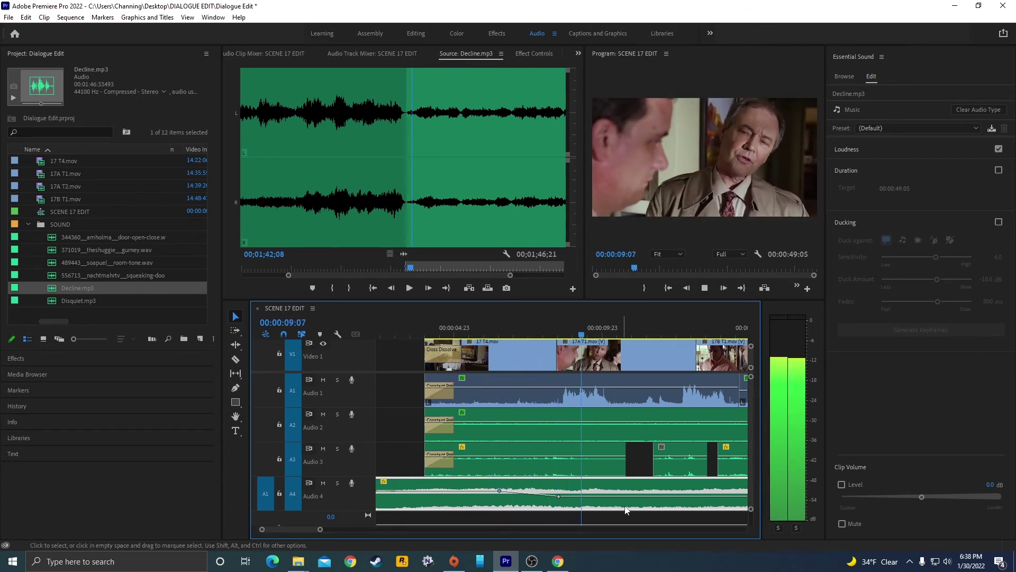
key("space")
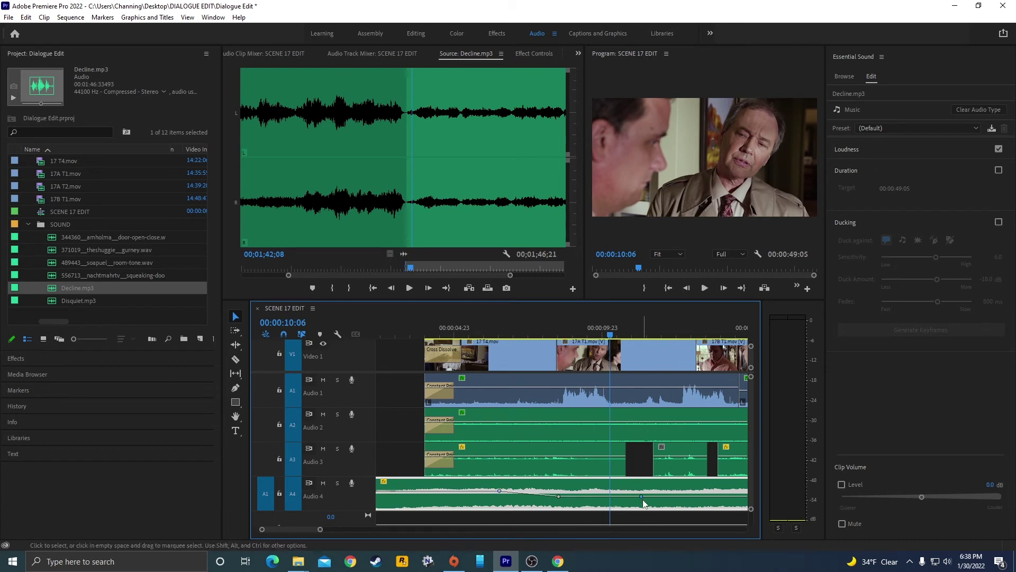
Step: Place a third, slightly lower volume keyframe on the Audio 4 music just before the 17B T1.mov clip and play the sequence onward
left_click_drag(641, 499, 684, 501)
key("space")
key("backslash")
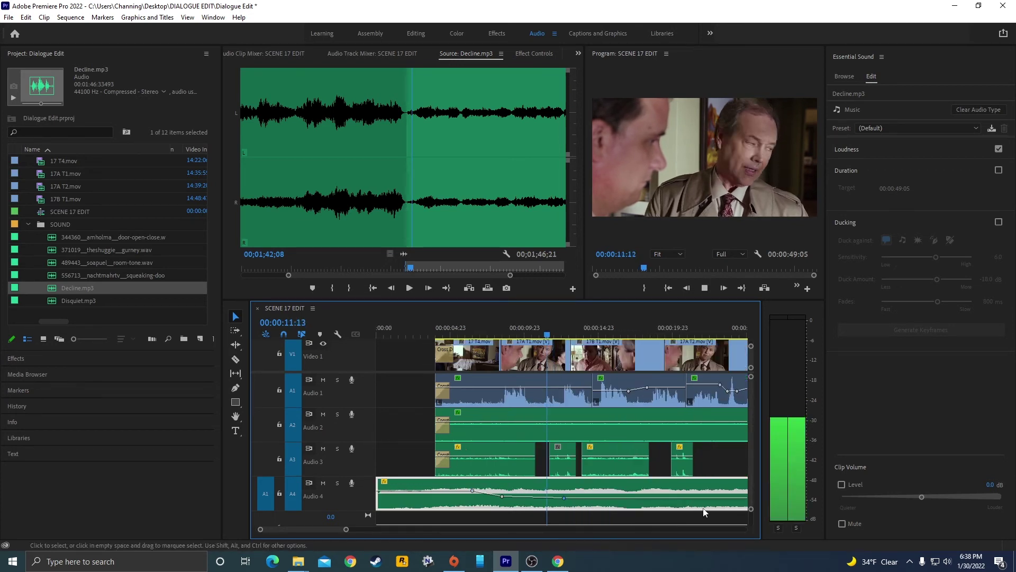
key("minus")
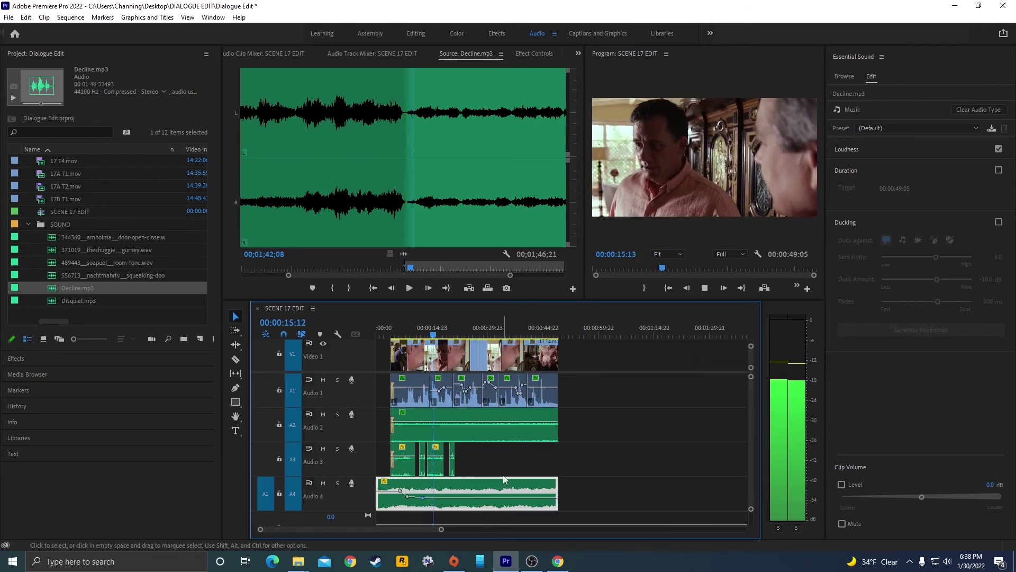
Step: Move the third volume keyframe on the Audio 4 music slightly later and resume playback of the sequence
key("equal")
key("equal")
key("equal")
key("space")
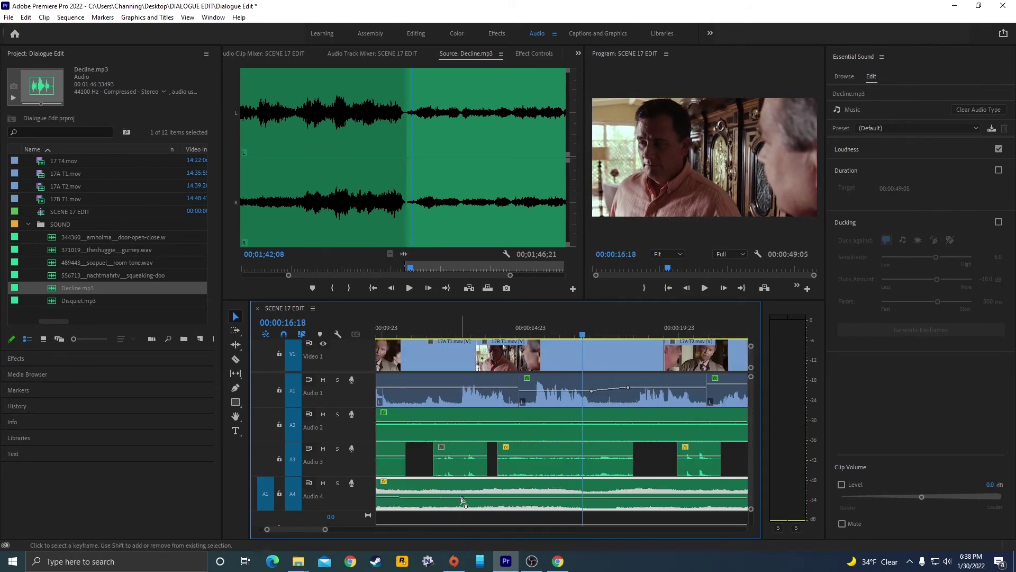
left_click_drag(461, 500, 471, 501)
key("space")
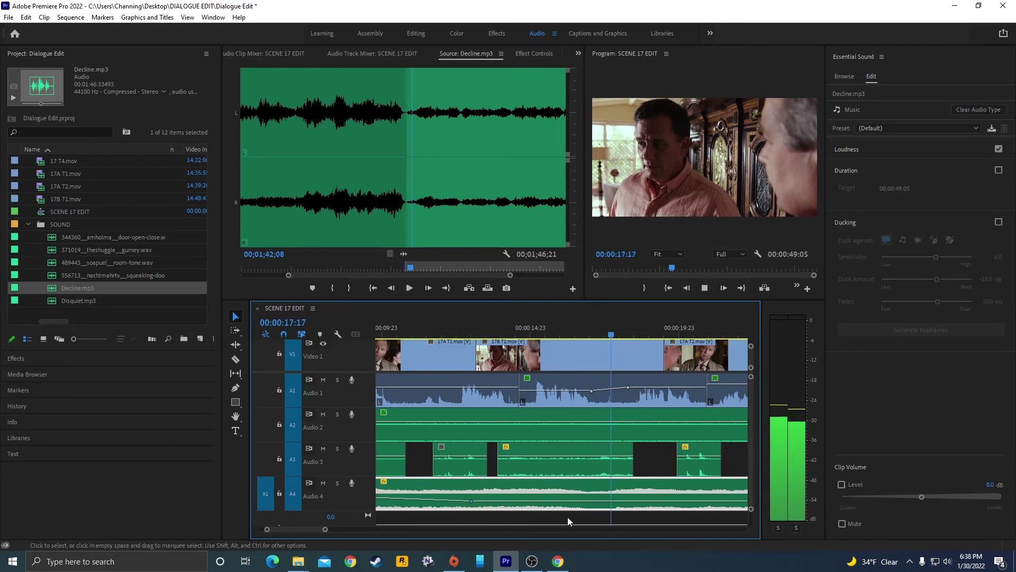
Step: Raise the Audio 4 music near the scene's end with two volume keyframes, from about 00:00:43 to 00:00:45, and play it back
key("minus")
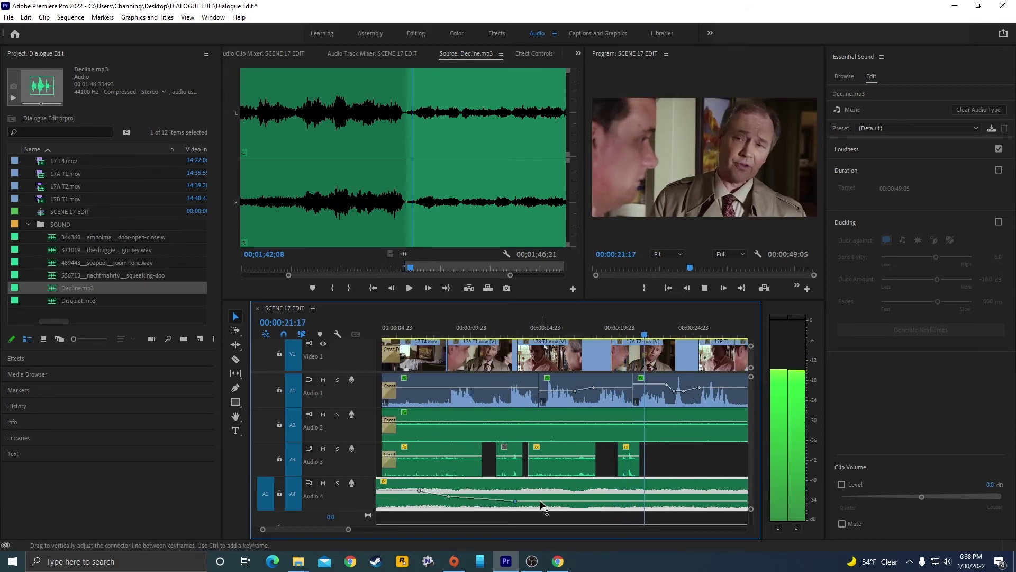
key("minus")
key("minus")
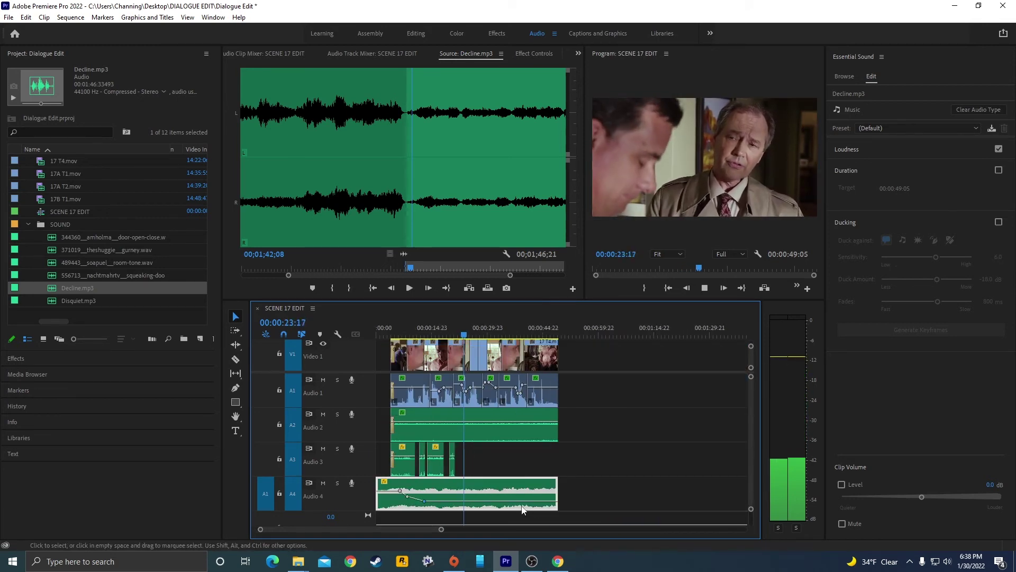
left_click(527, 336)
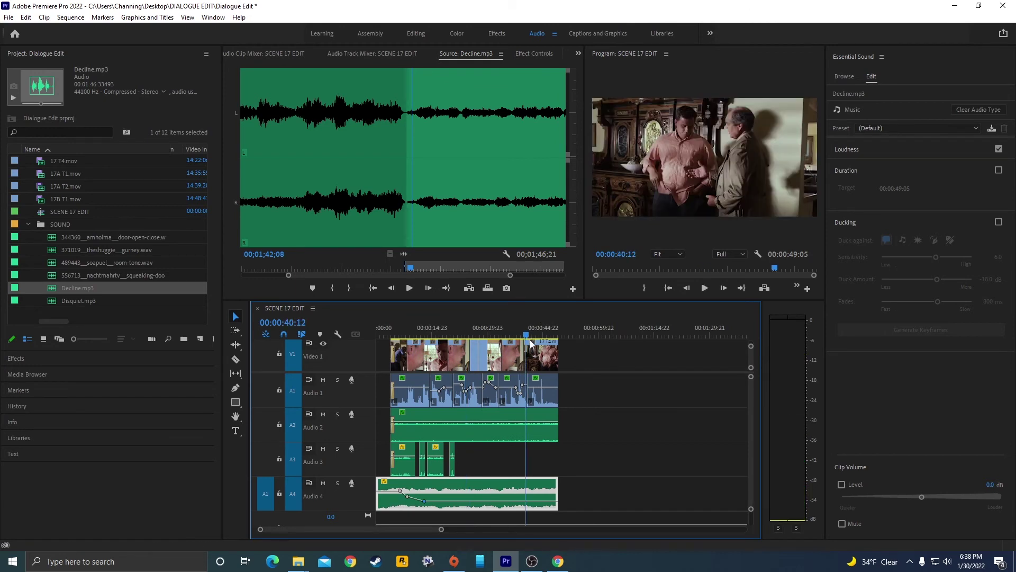
key("equal")
key("equal")
key("space")
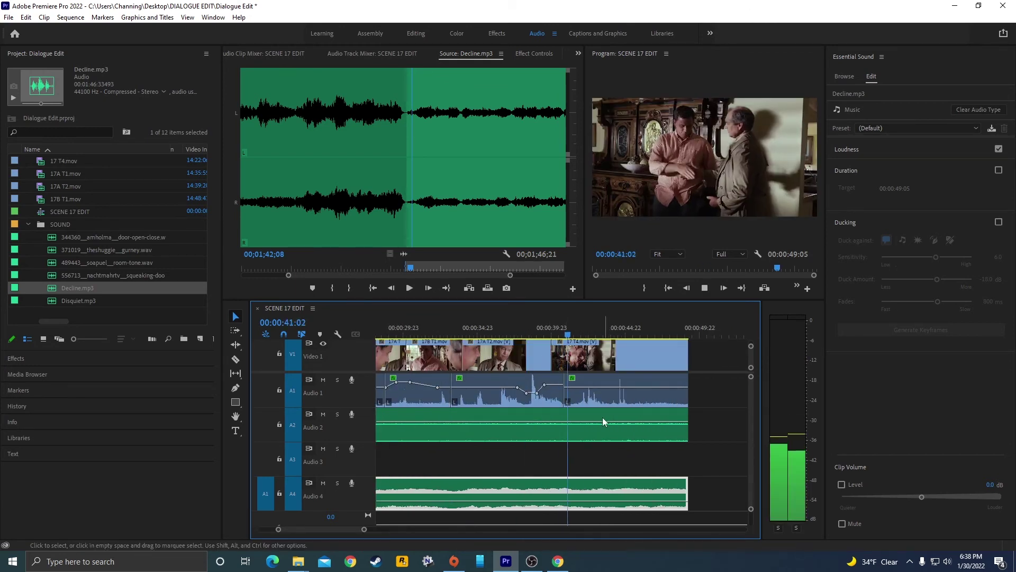
key("space")
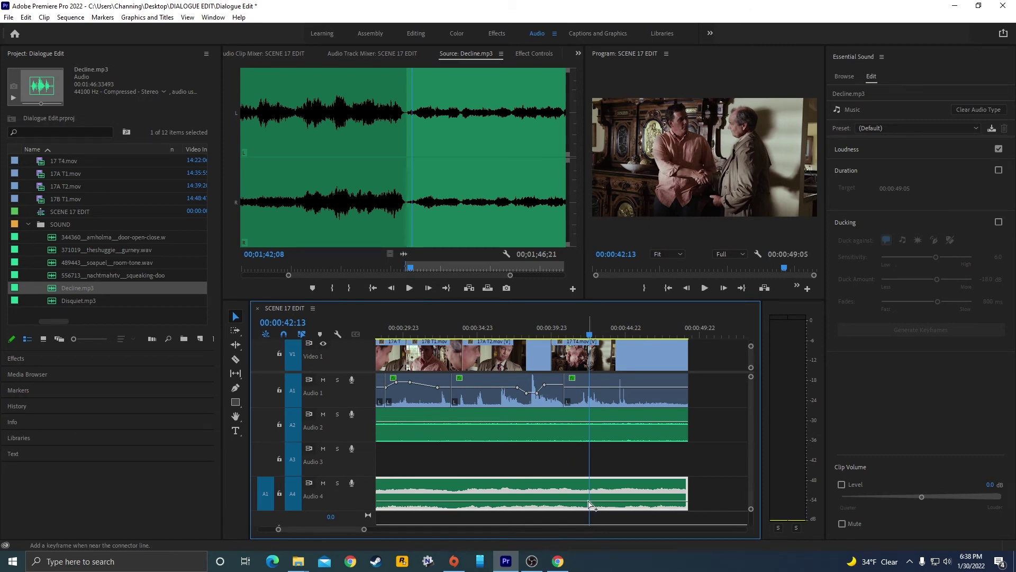
left_click(620, 501, "ctrl")
left_click_drag(619, 501, 629, 493)
key("space")
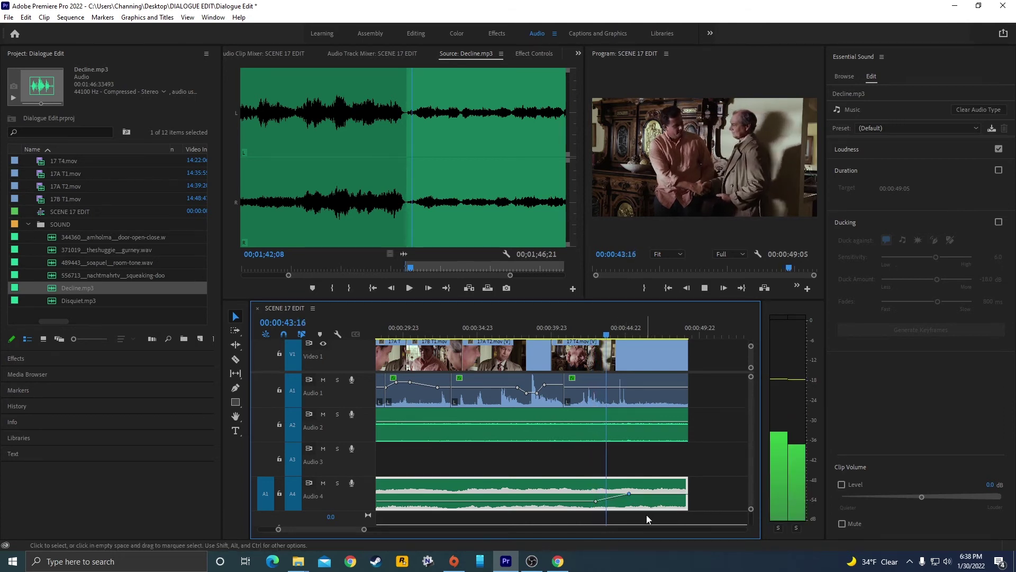
Step: Extend the end of the Audio 4 music clip one second past the picture, to 00:00:50:05
scroll(589, 492, "down", 2)
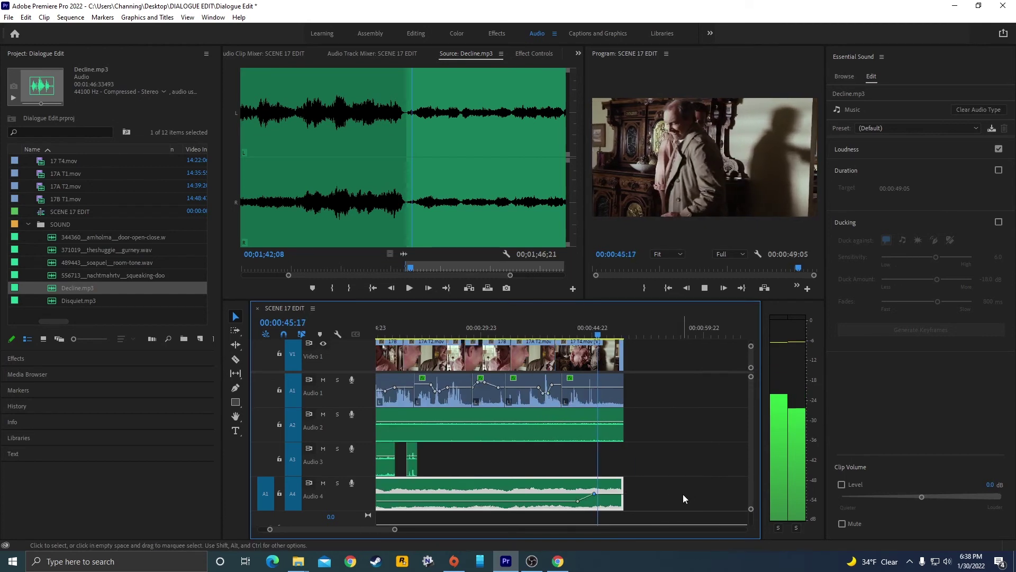
mouse_move(608, 492)
left_mouse_down()
mouse_move(636, 492)
mouse_move(624, 491)
left_mouse_up()
left_click(667, 518)
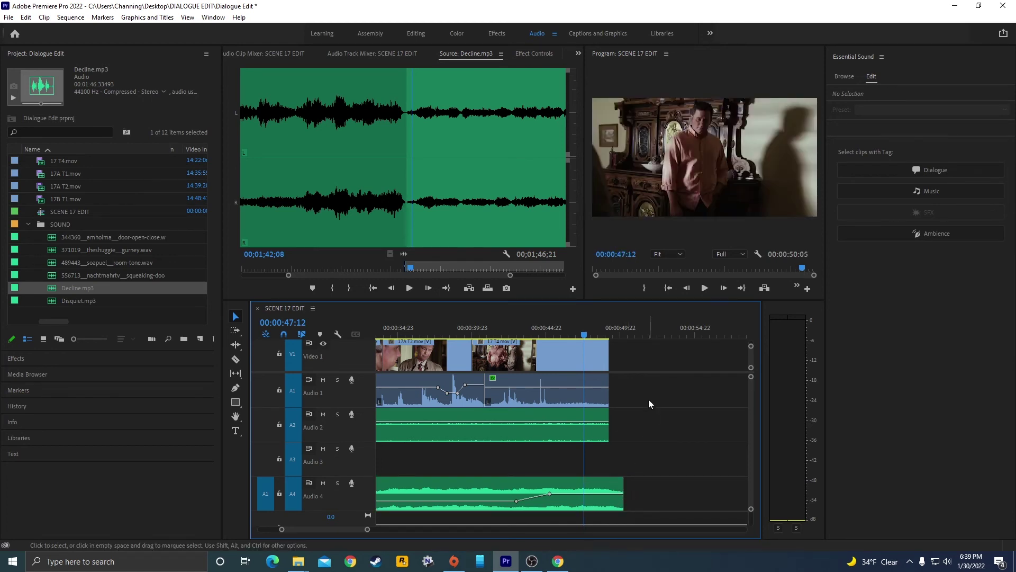
Step: Apply the default audio crossfade to the end of the Audio 4 music clip and play the ending
key("Down")
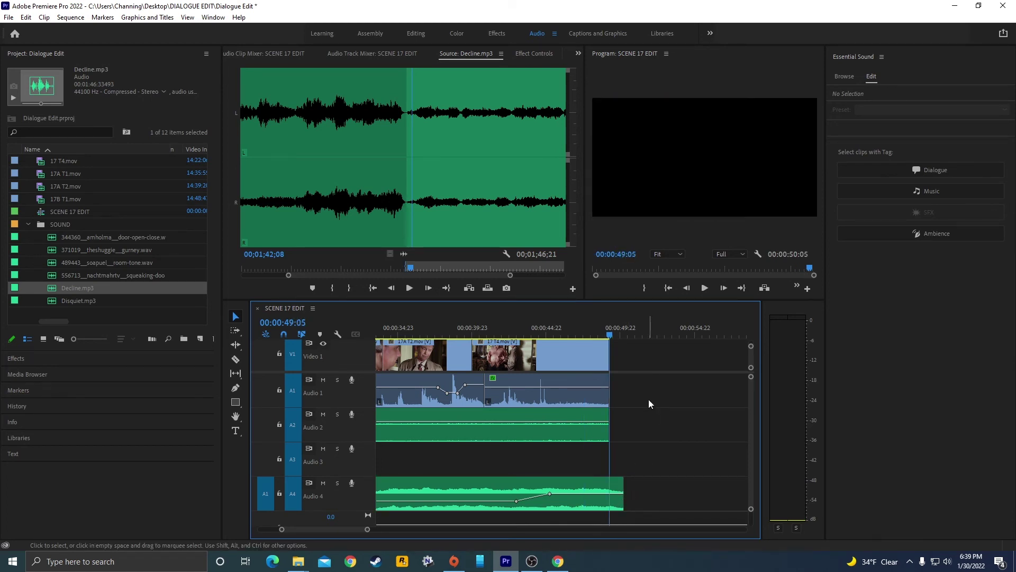
key("Down")
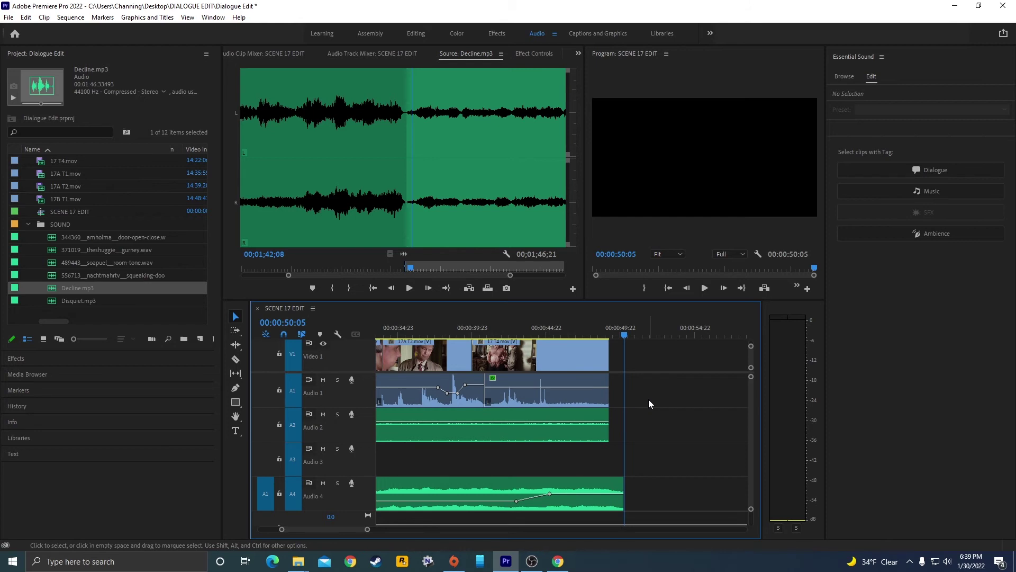
key("ctrl+shift+d")
left_click(559, 335)
key("space")
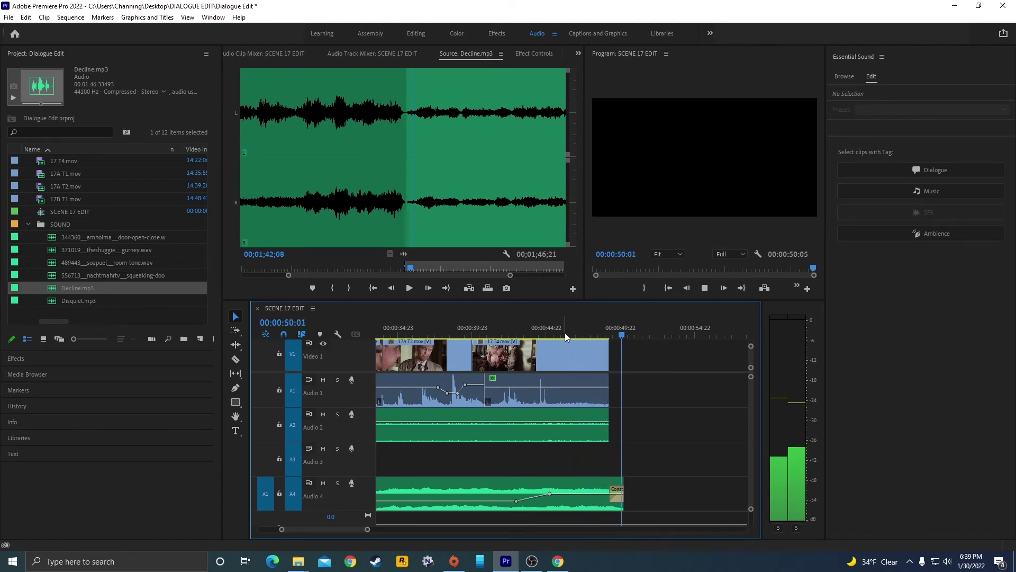
Step: Save the project and fit the whole SCENE 17 EDIT sequence in the timeline view
key("ctrl+s")
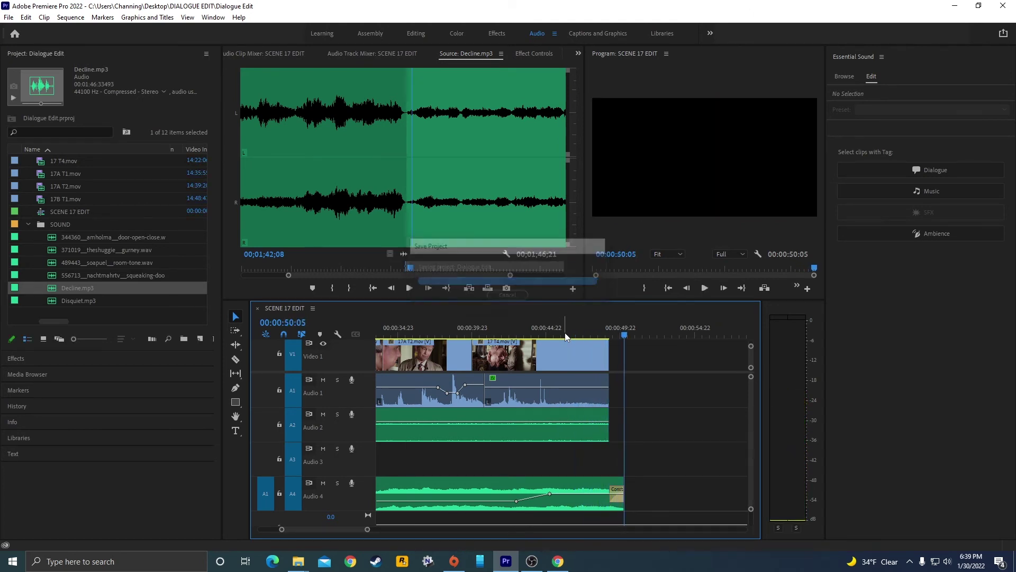
key("backslash")
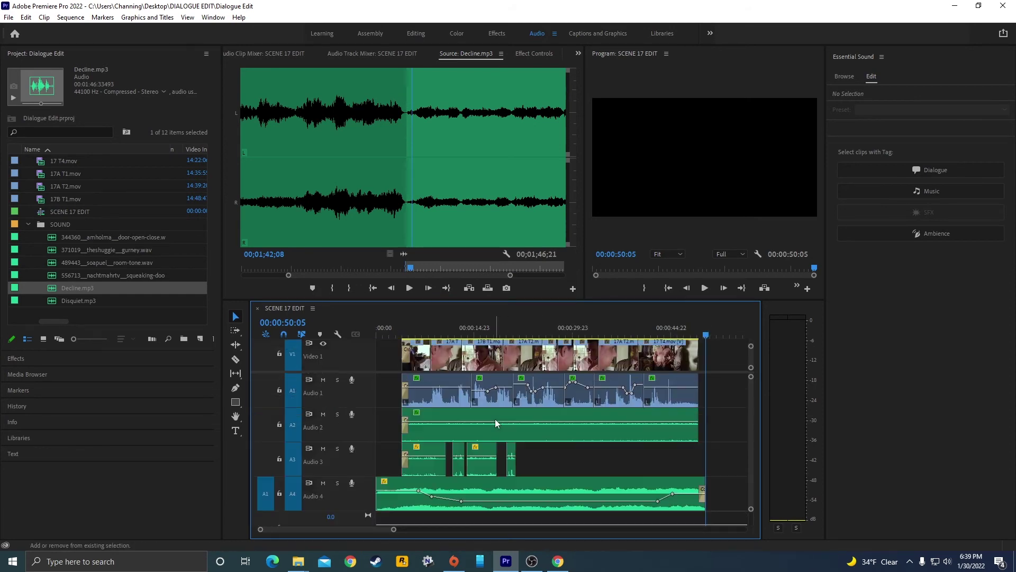
scroll(468, 411, "up", 1)
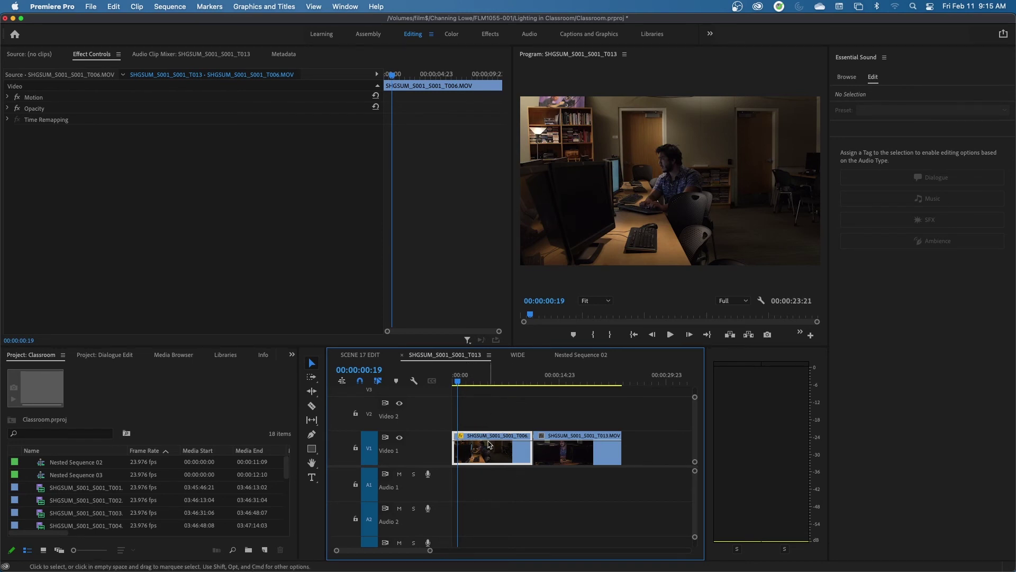
Step: Preview the two clips of the SHGSUM_S001_S001_T013 sequence and return the playhead to the start
left_click(487, 377)
left_click_drag(487, 377, 429, 390)
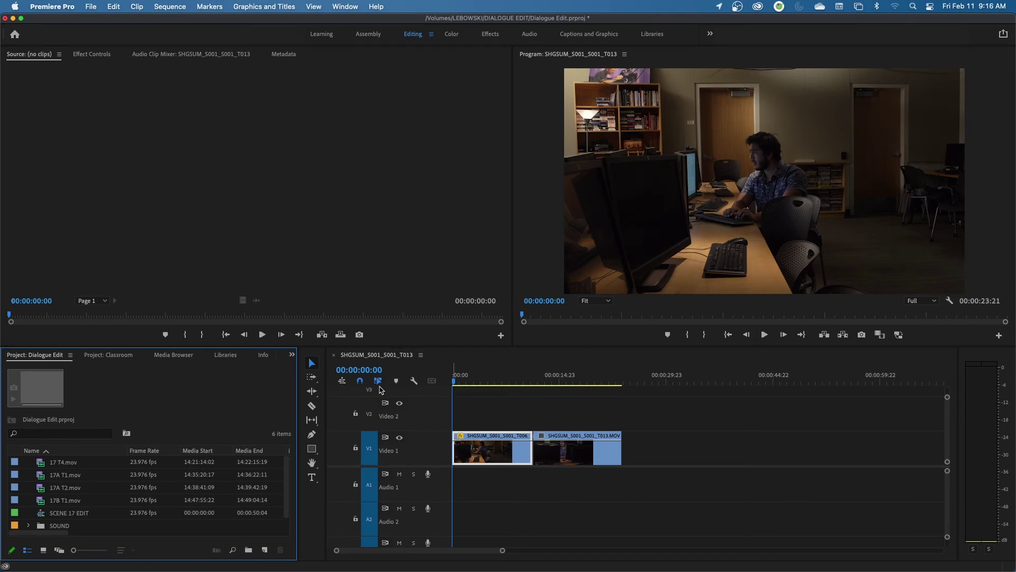
left_click(483, 405)
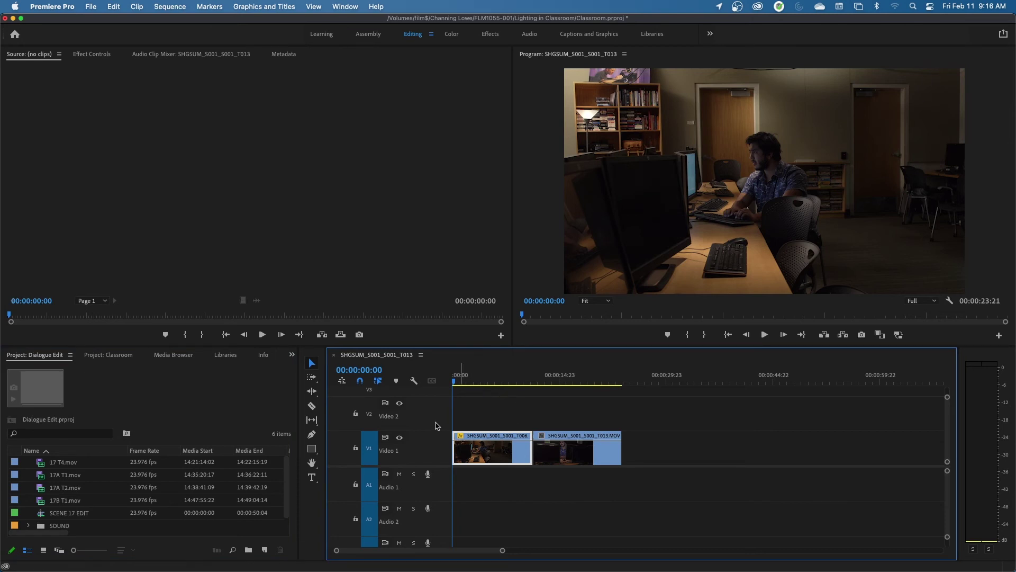
left_click(472, 381)
key("space")
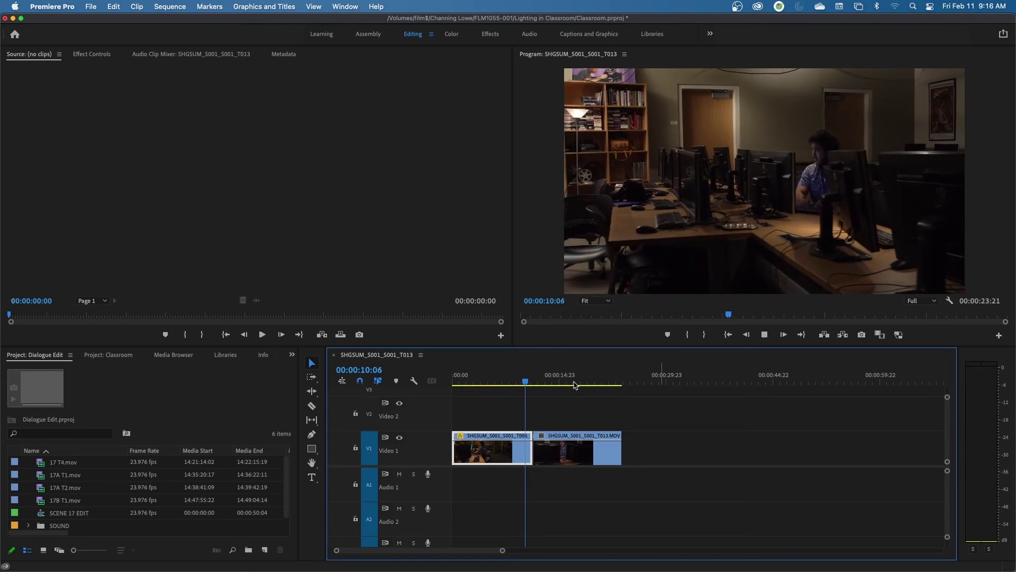
key("space")
key("Home")
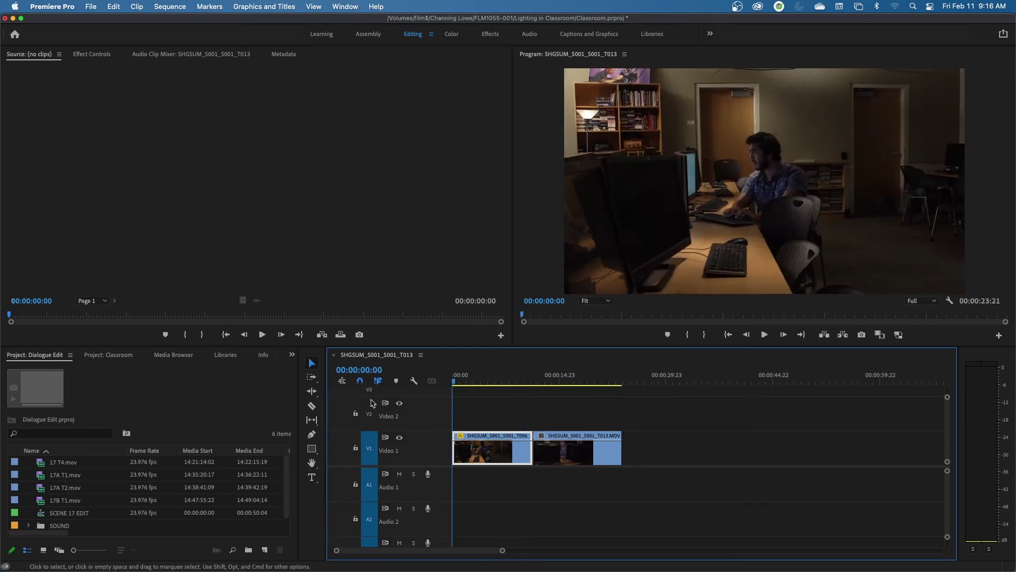
Step: Apply the Gaussian Blur video effect from Blur & Sharpen to the first clip, SHGSUM_S001_S001_T006.MOV
left_click(291, 356)
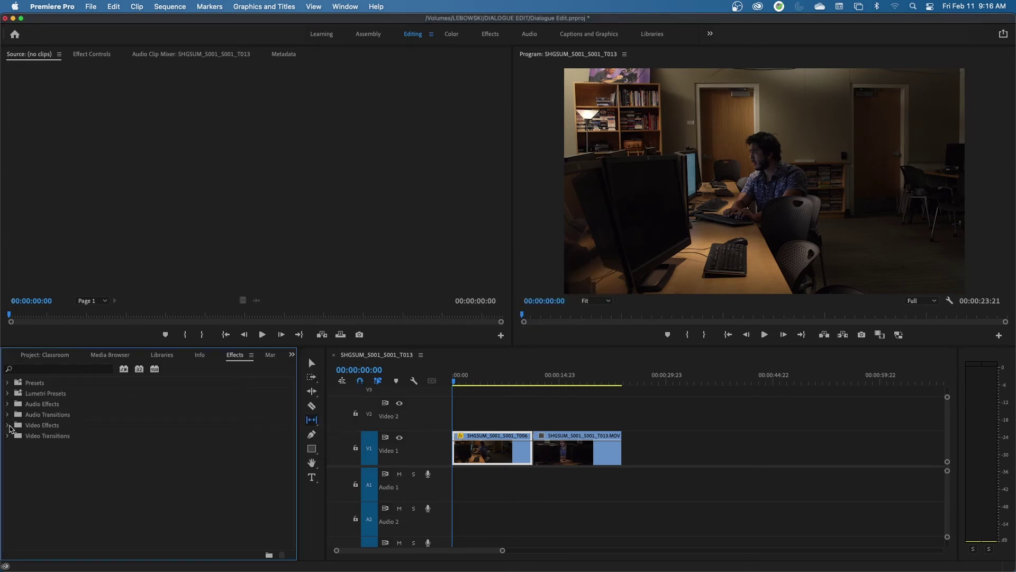
left_click(7, 425)
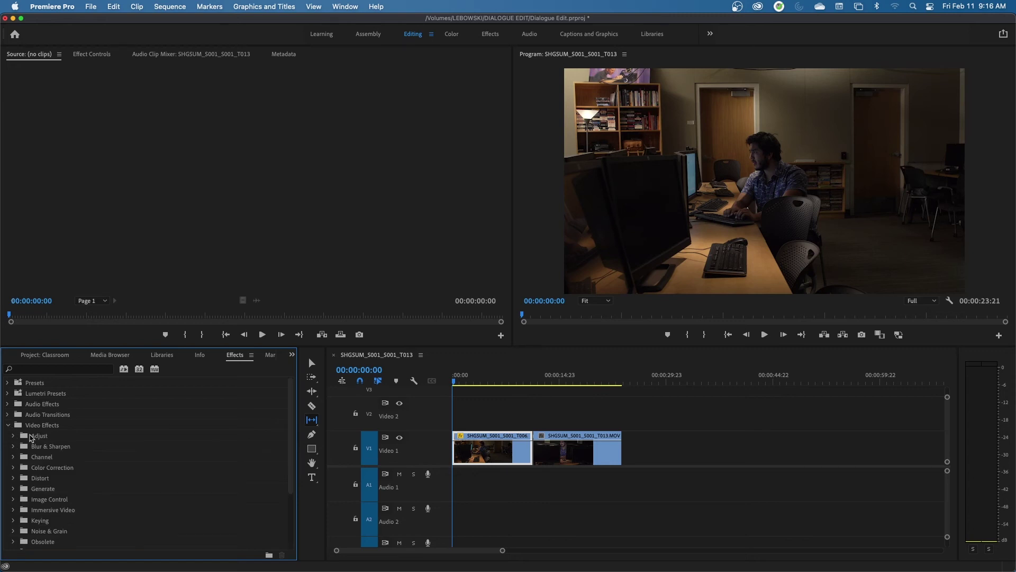
scroll(90, 504, "down", 2)
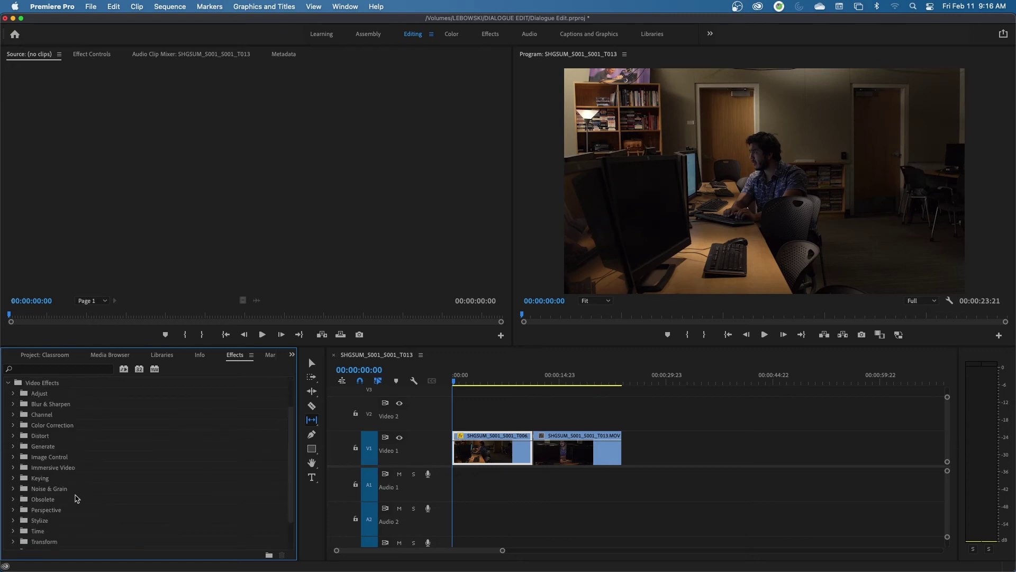
scroll(77, 498, "up", 1)
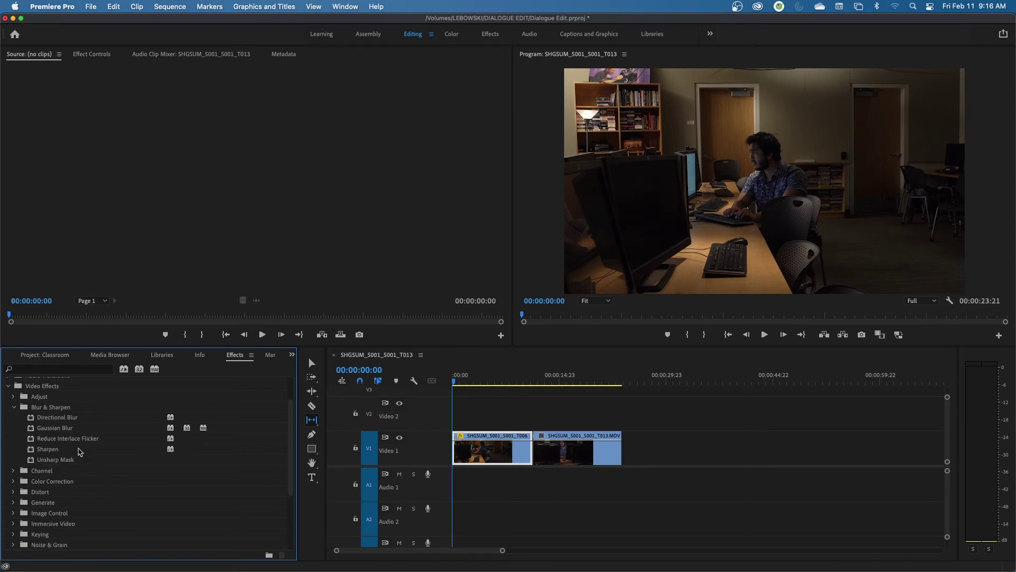
left_click_drag(43, 429, 470, 446)
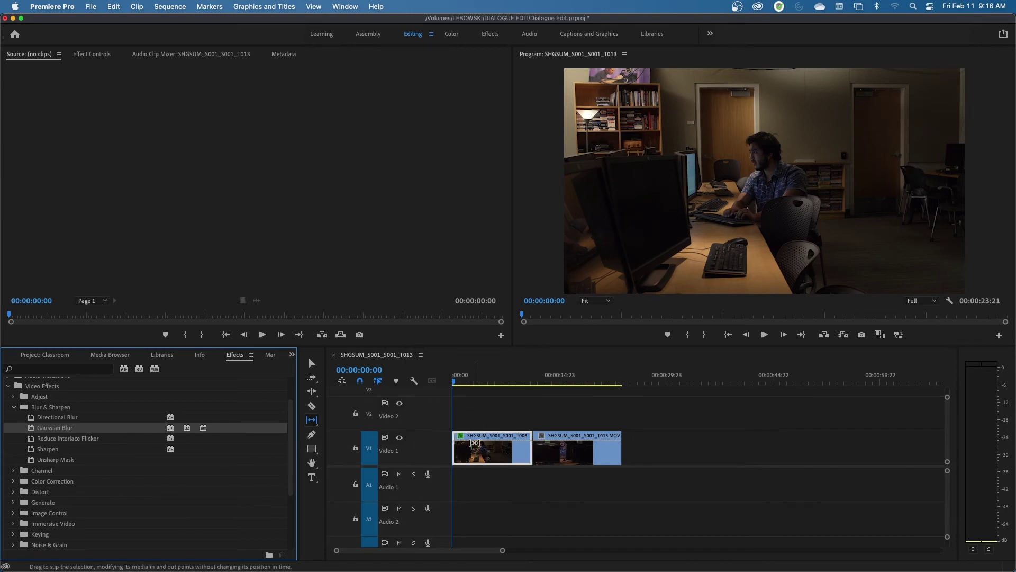
Step: Set the first clip's Gaussian Blur Blurriness to 125 and start keyframing it at 00:00:00:00
left_click(85, 55)
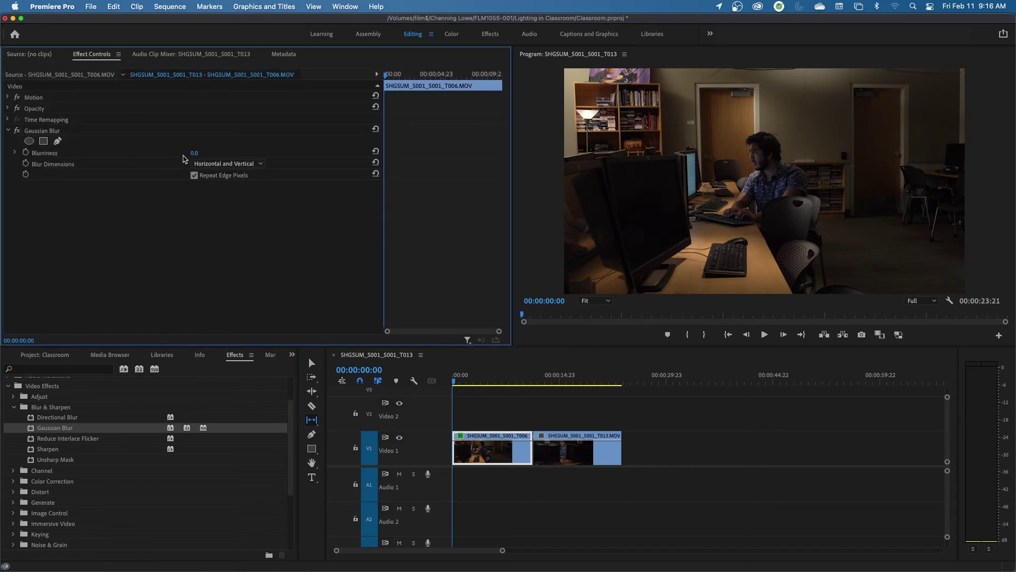
left_click_drag(194, 153, 254, 153)
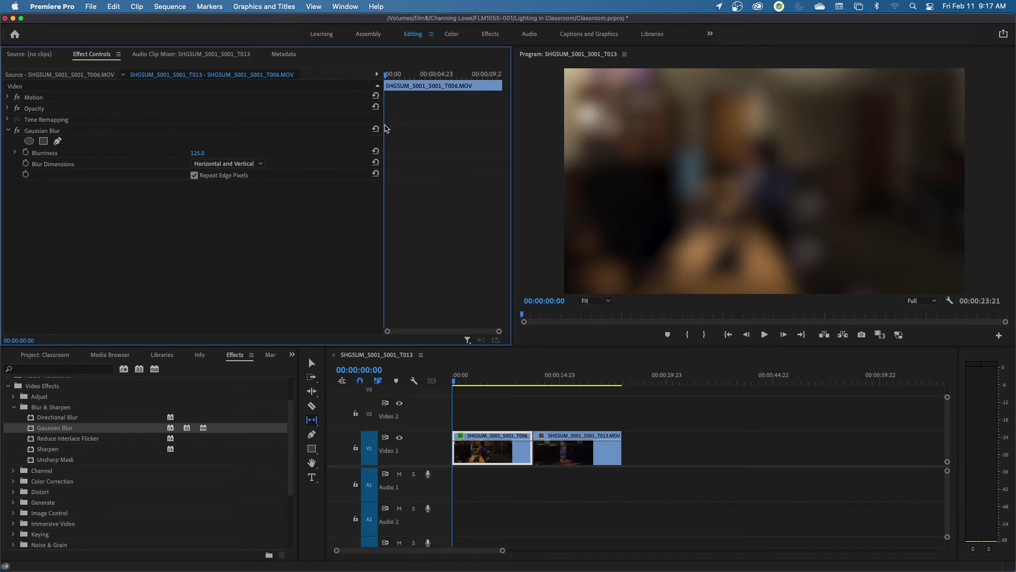
left_click_drag(384, 123, 326, 127)
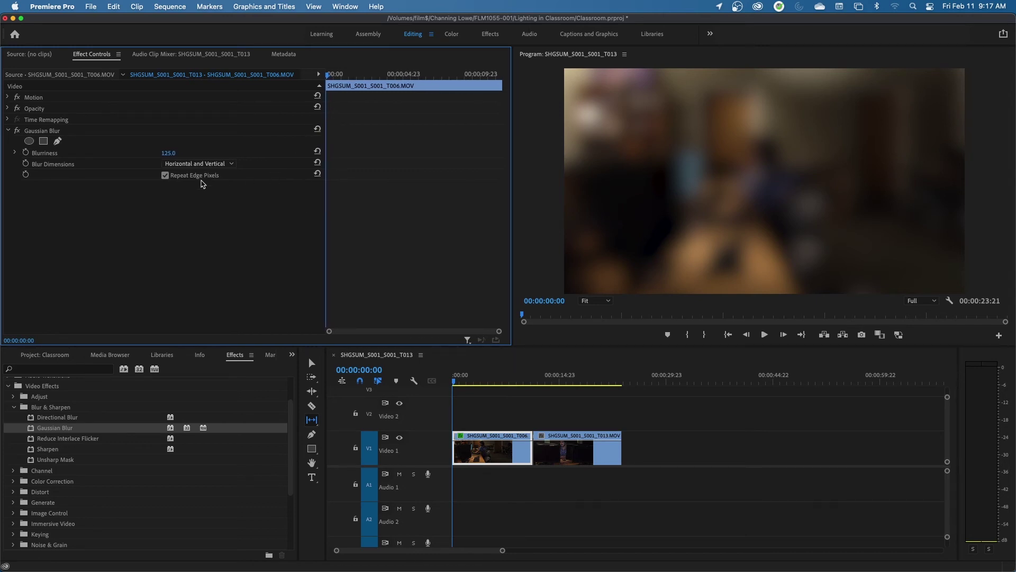
left_click(26, 153)
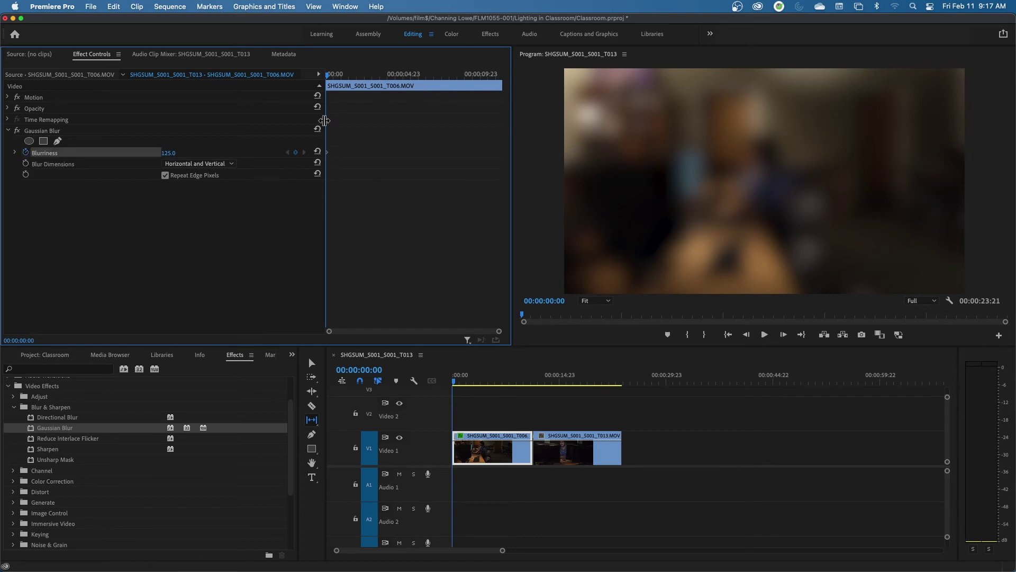
Step: Add a Blurriness keyframe of 0 at 00:00:02:03 and play the blur animation from the clip's start
left_click_drag(331, 76, 361, 83)
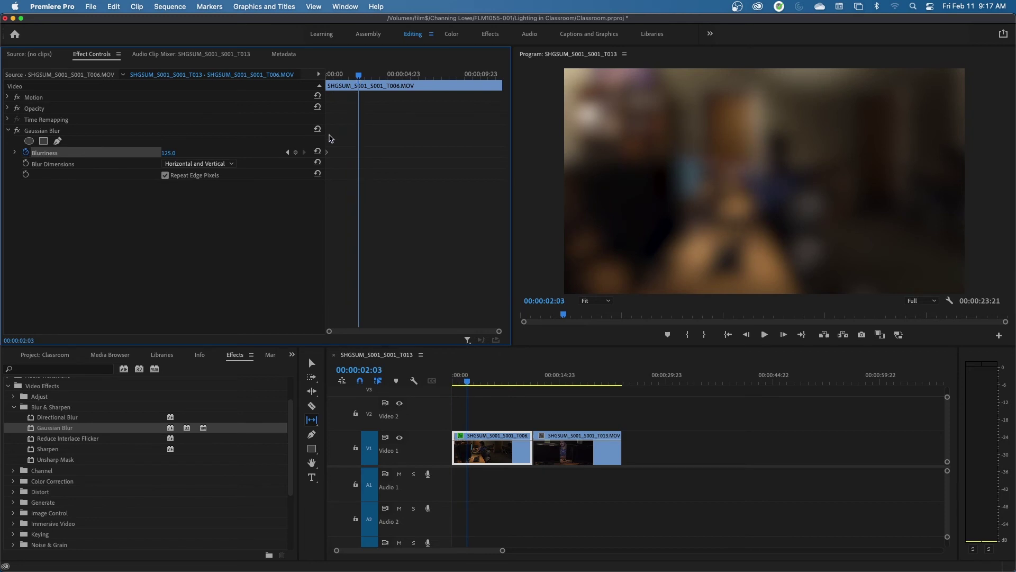
left_click(296, 153)
left_click(174, 152)
type("0")
key("Return")
left_click_drag(358, 78, 319, 82)
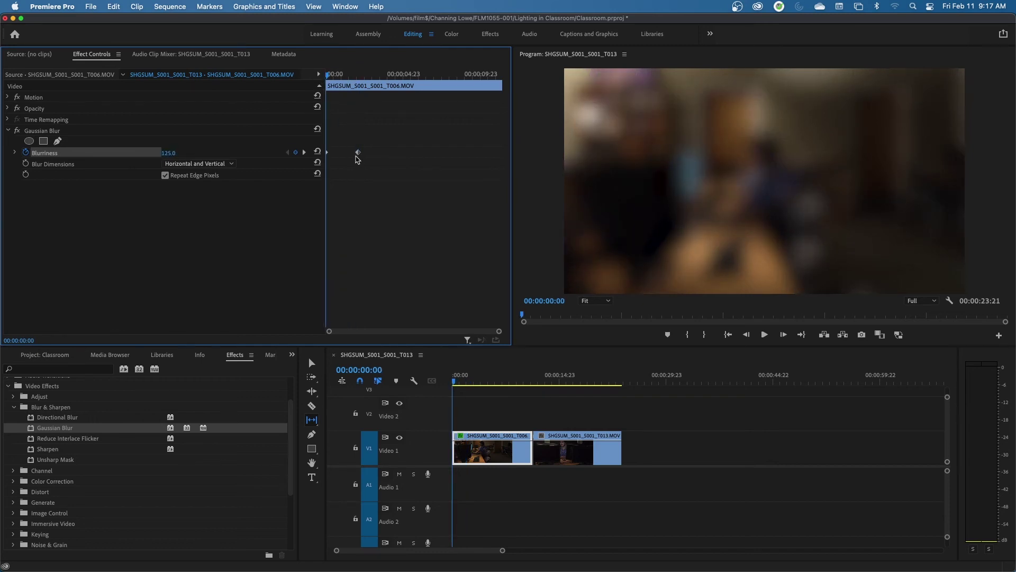
key("space")
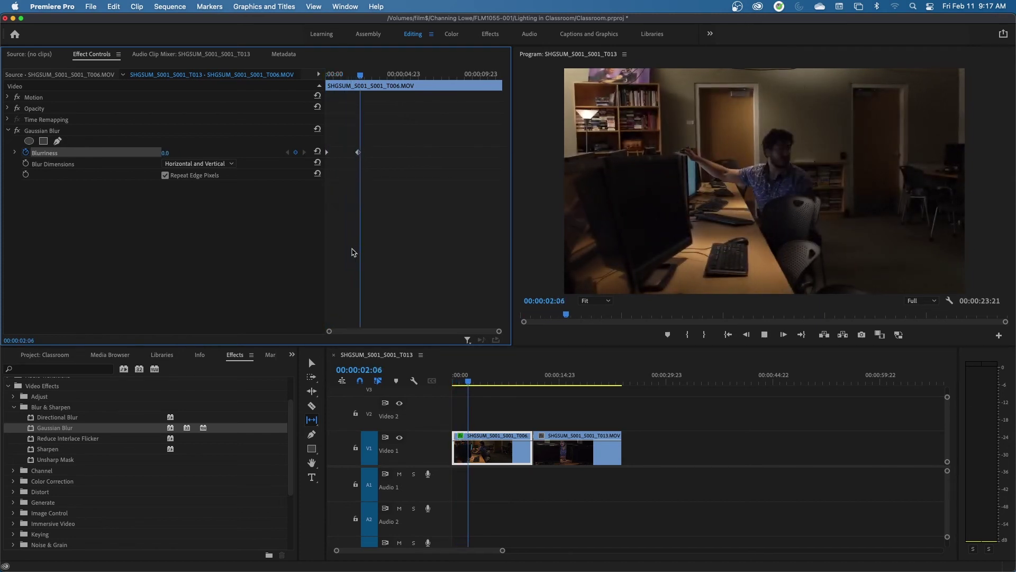
key("space")
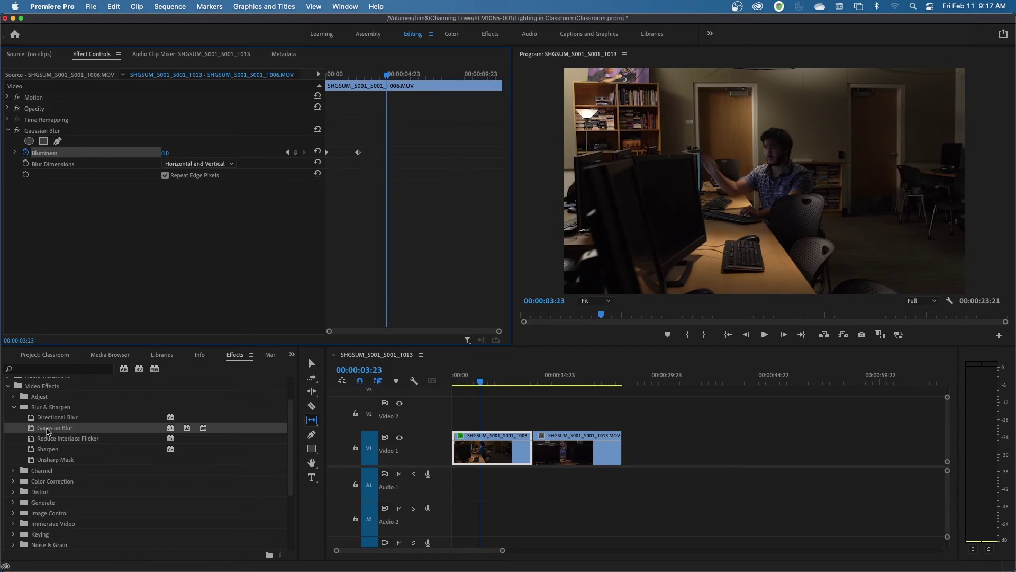
Step: Remove the Gaussian Blur effect from the first clip
left_click(315, 158)
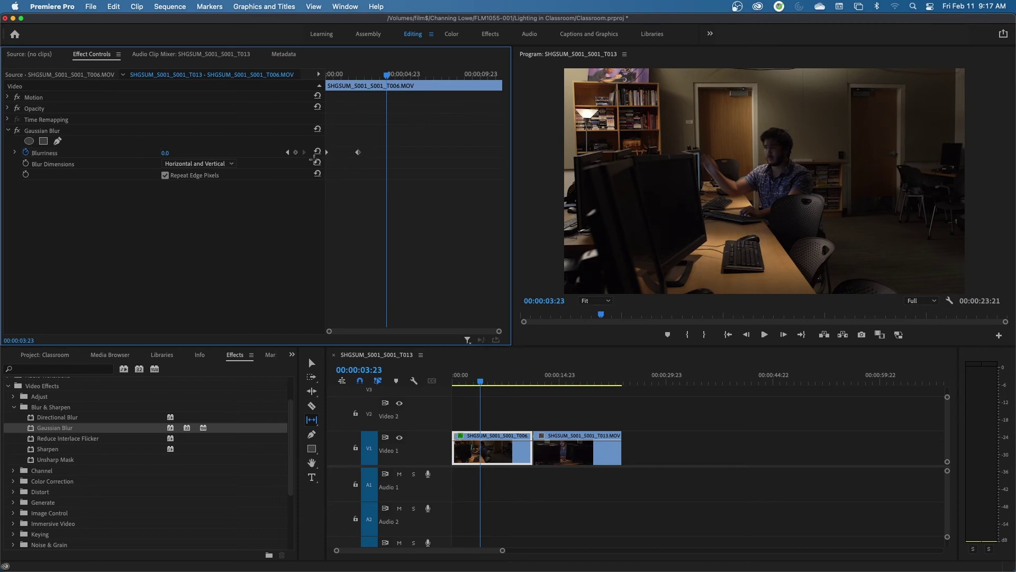
left_click(52, 134)
key("Delete")
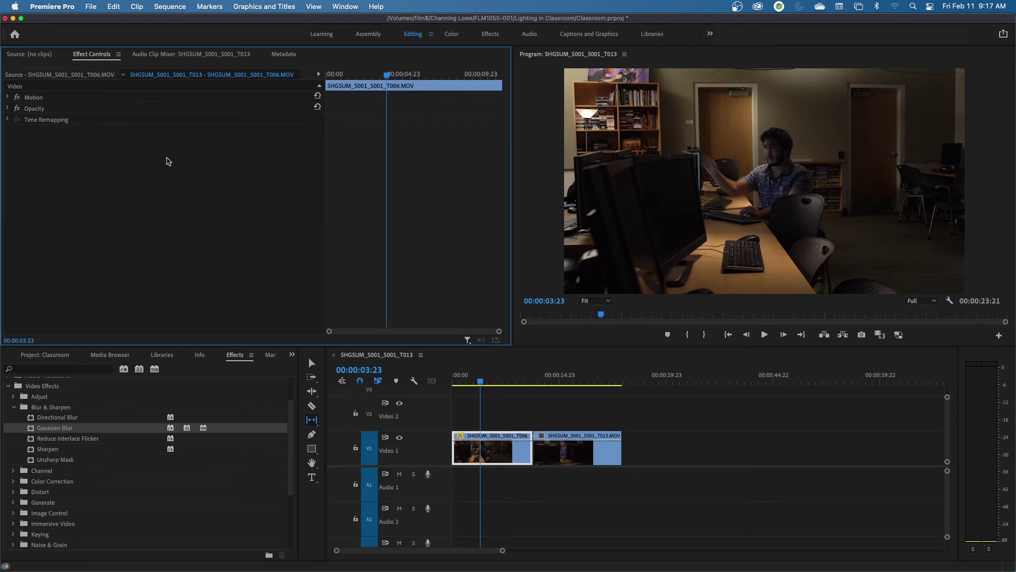
Step: Search the effects for "warp" and apply Warp Stabilizer to the first clip, SHGSUM_S001_S001_T006.MOV
scroll(24, 439, "up", 2)
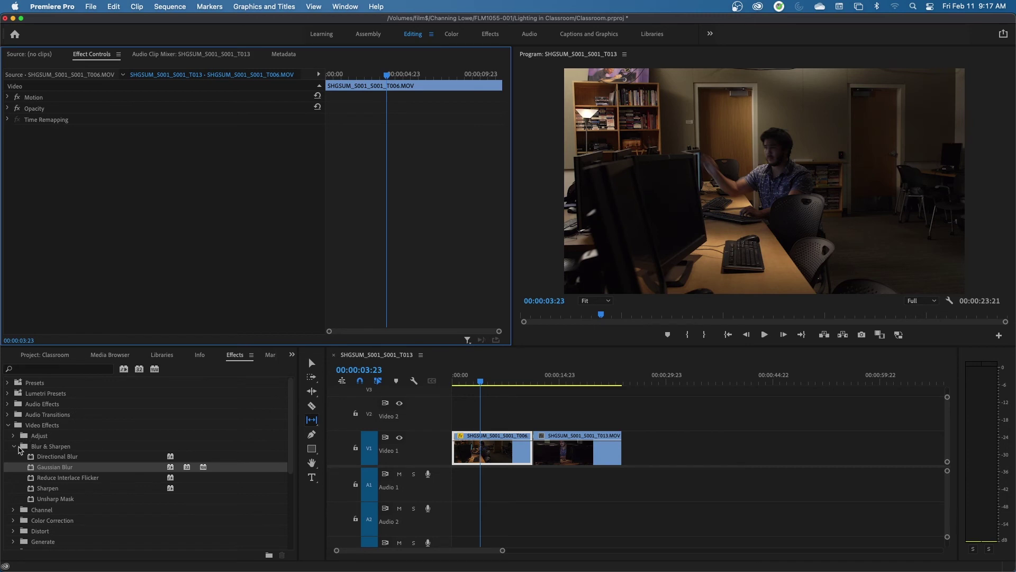
left_click(49, 369)
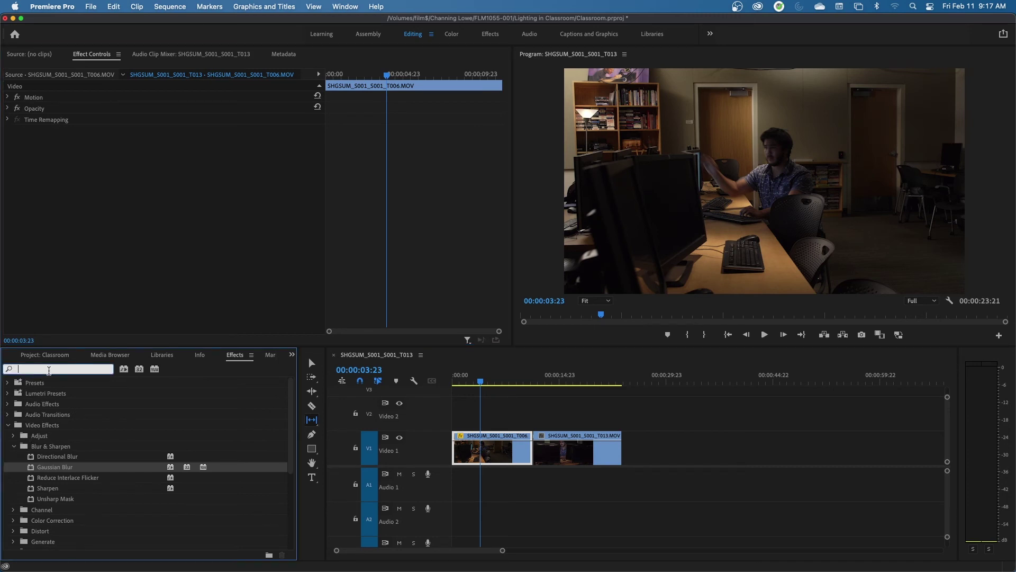
type("warp")
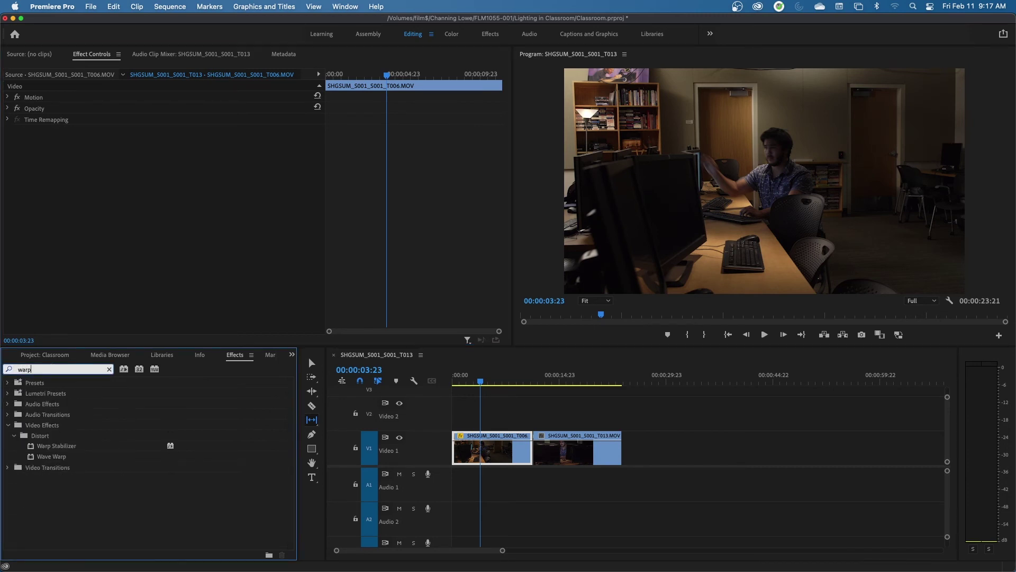
left_click(32, 447)
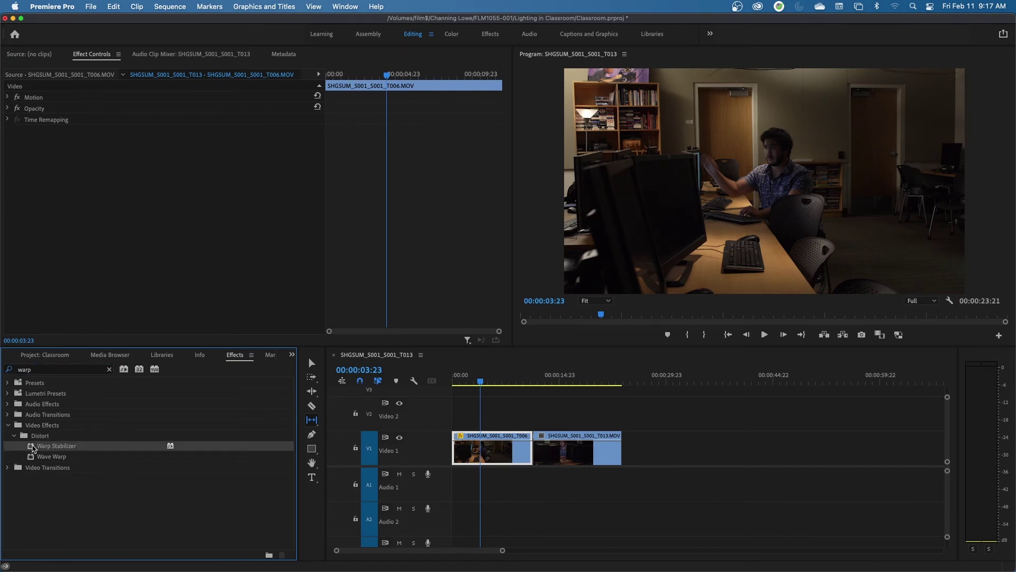
left_click_drag(32, 448, 490, 452)
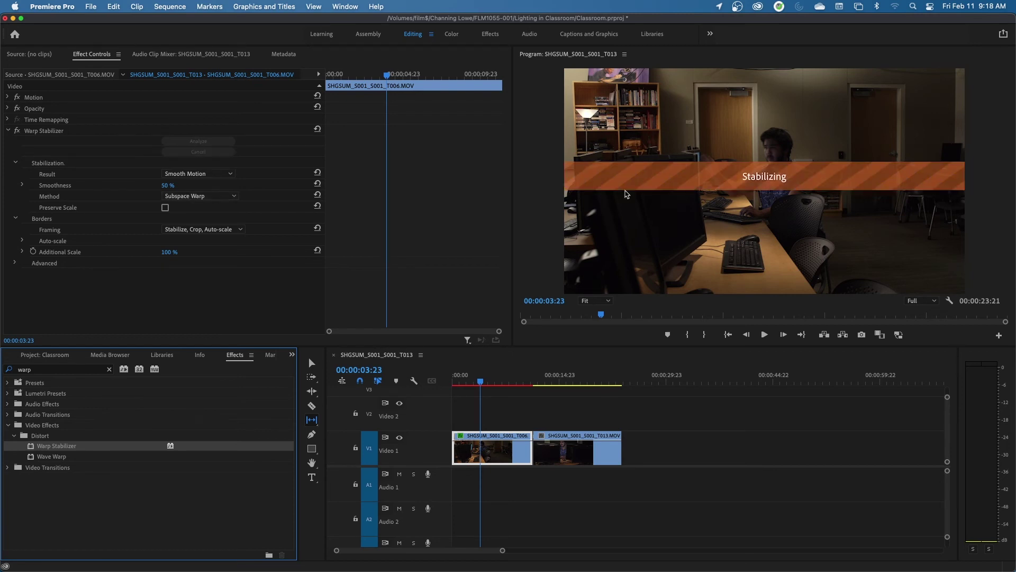
Step: Set the Warp Stabilizer method to Position, play the stabilized clip and return the playhead to the sequence start
left_click(179, 196)
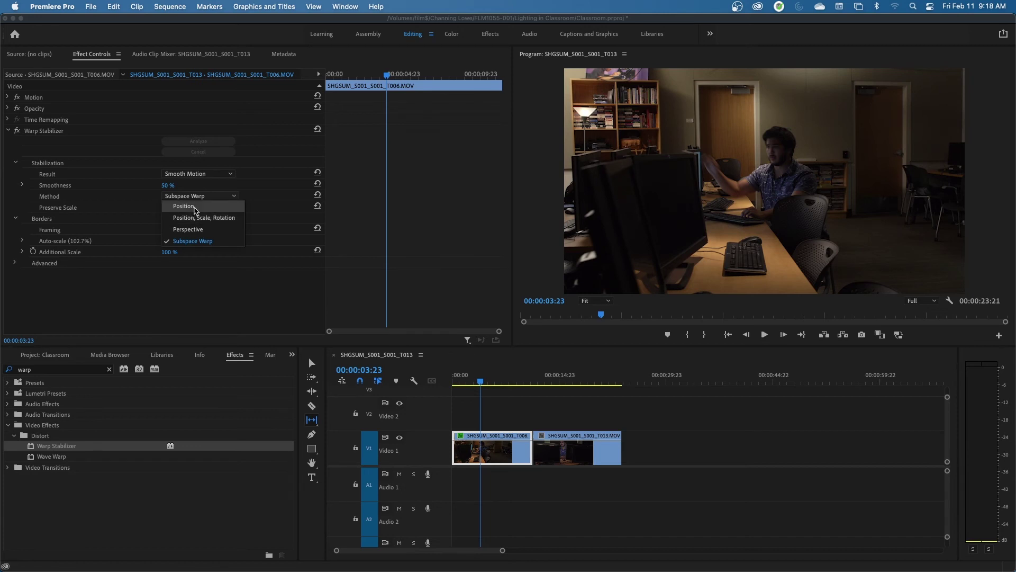
left_click(195, 209)
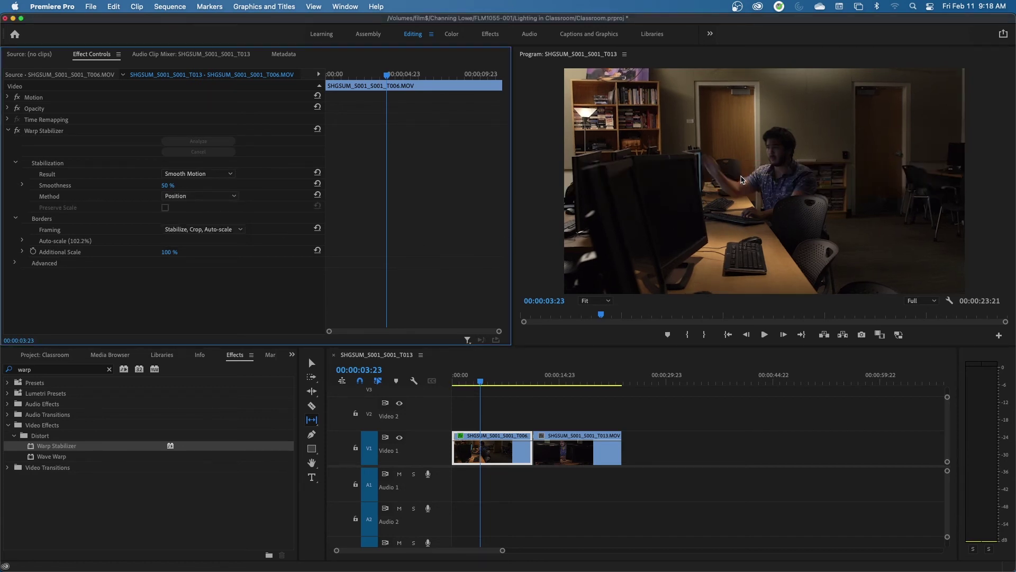
key("space")
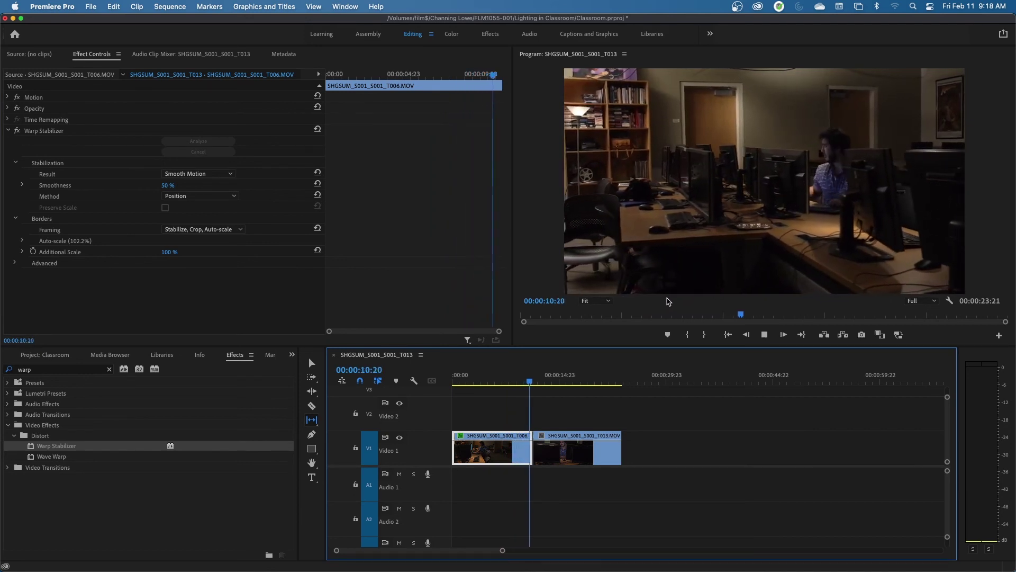
key("Home")
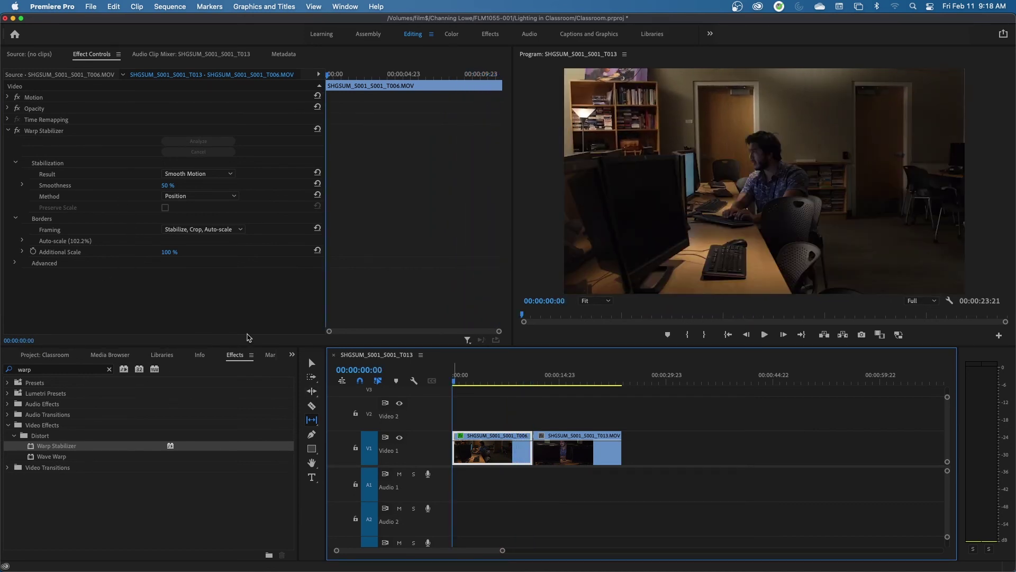
Step: Clear the effects search and bring up the SCENE 17 EDIT sequence in the Color workspace
left_click(109, 369)
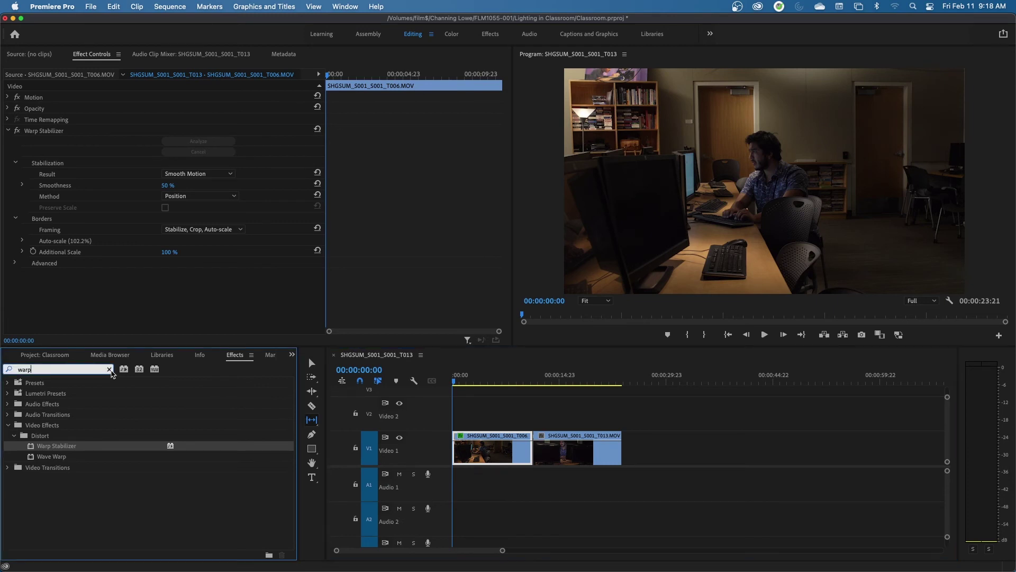
left_click(7, 426)
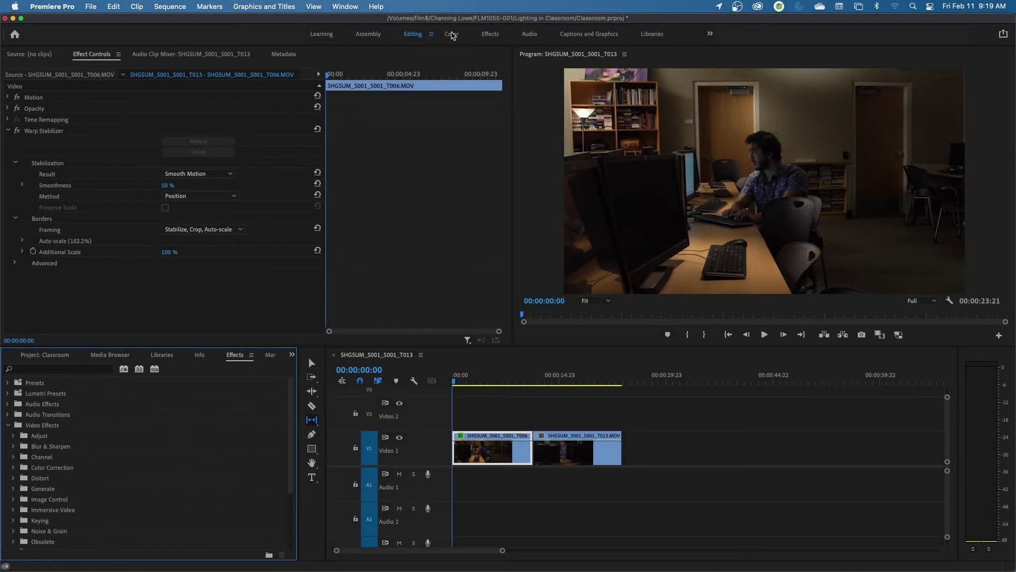
left_click(451, 35)
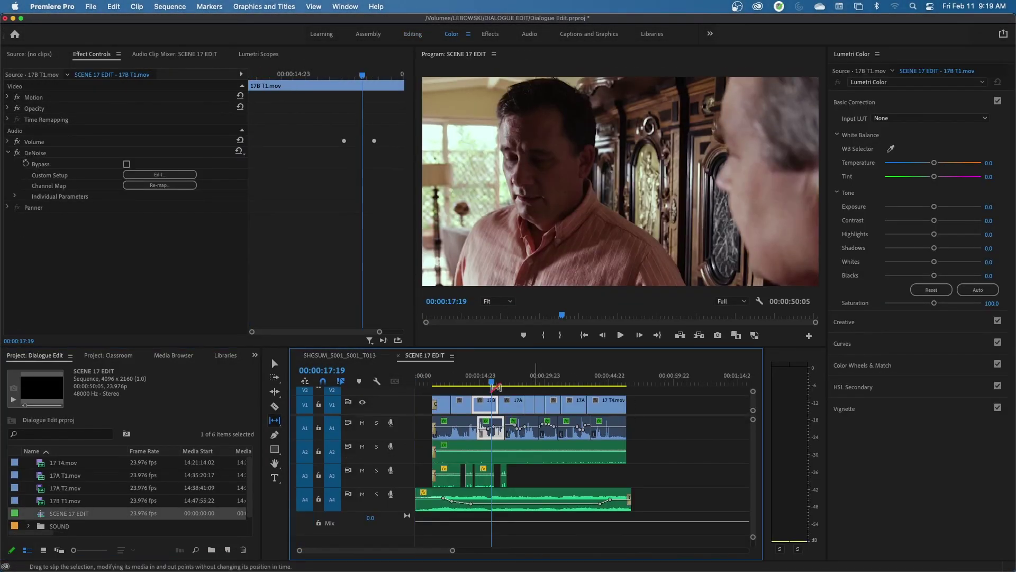
Step: Mute audio tracks A1 to A4 in the SCENE 17 EDIT sequence
left_click_drag(497, 384, 475, 383)
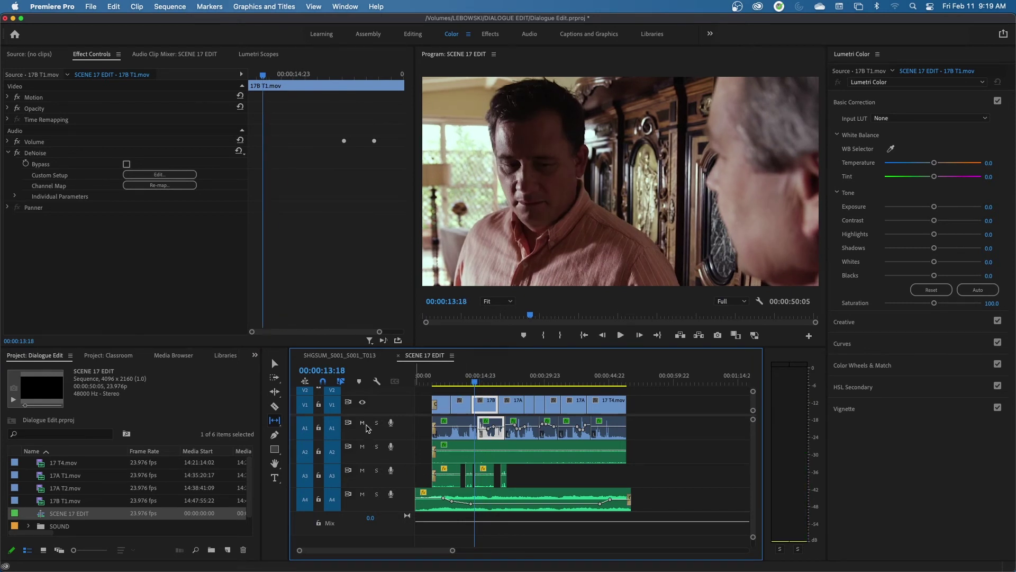
left_click_drag(362, 423, 362, 476)
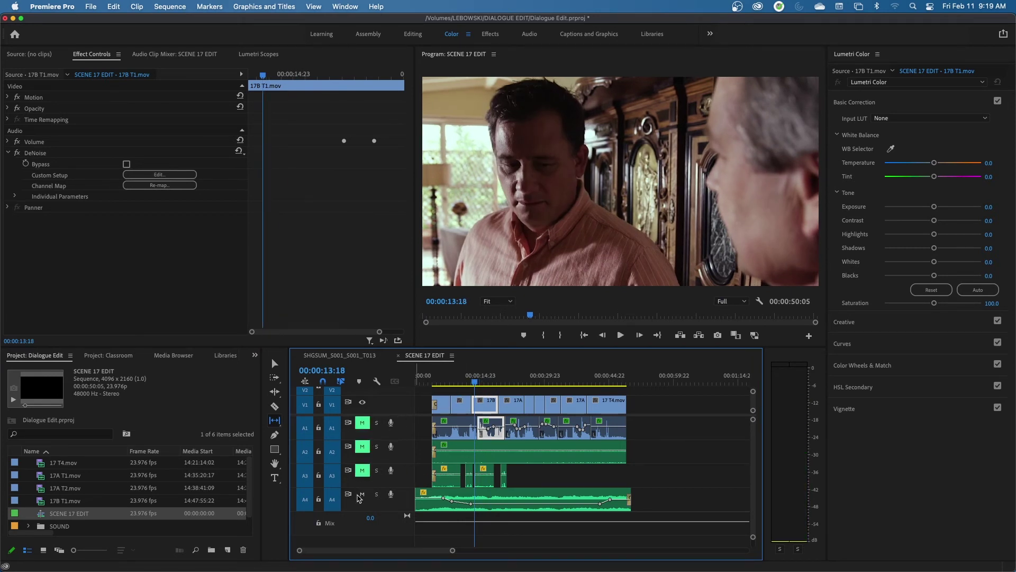
left_click(359, 498)
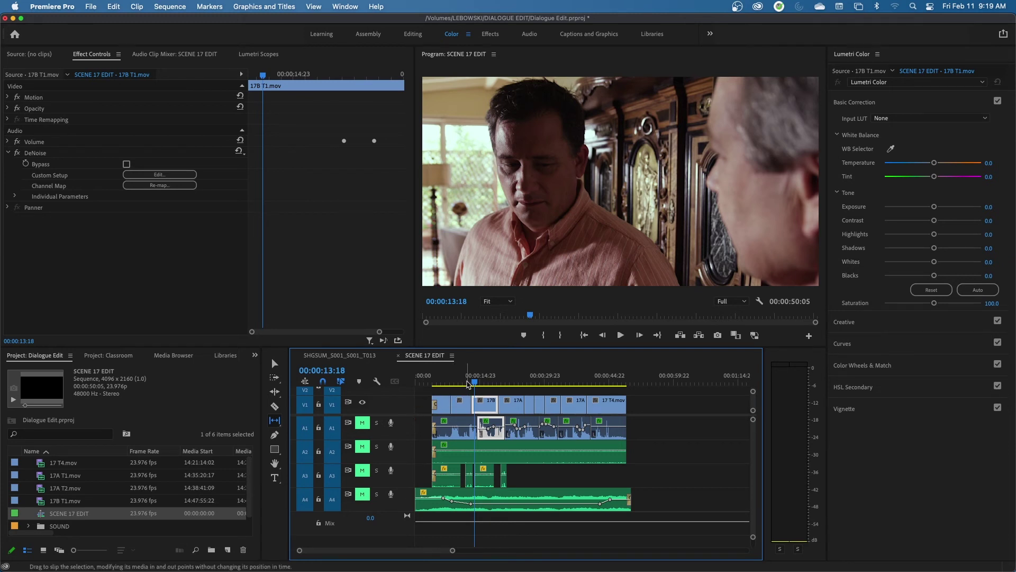
Step: Show the Lumetri Scopes for the opening clip, 17 T4.mov, at 00:00:06:09 and activate the Selection tool
left_click_drag(468, 385, 440, 384)
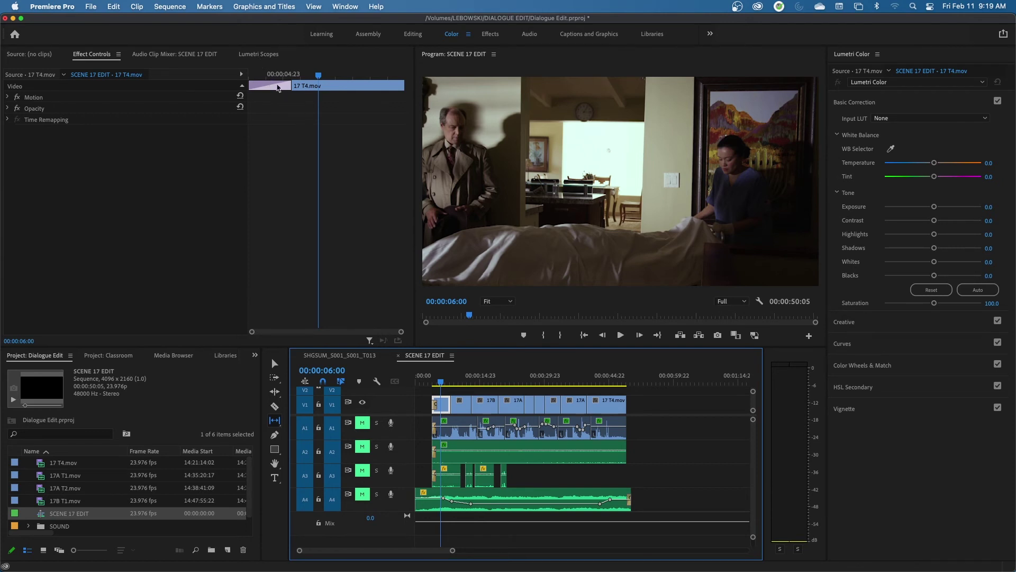
left_click(263, 55)
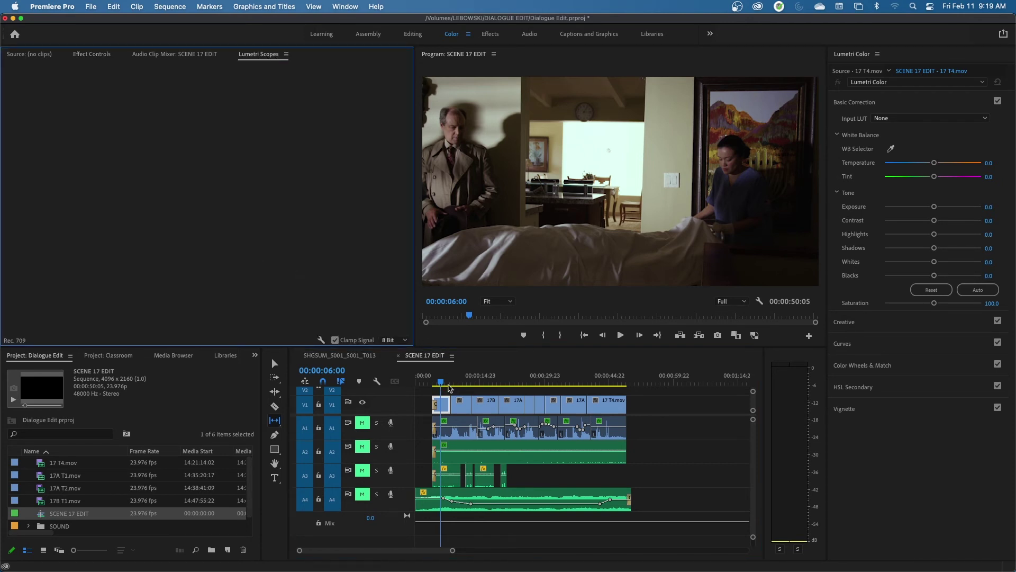
left_click_drag(449, 386, 442, 383)
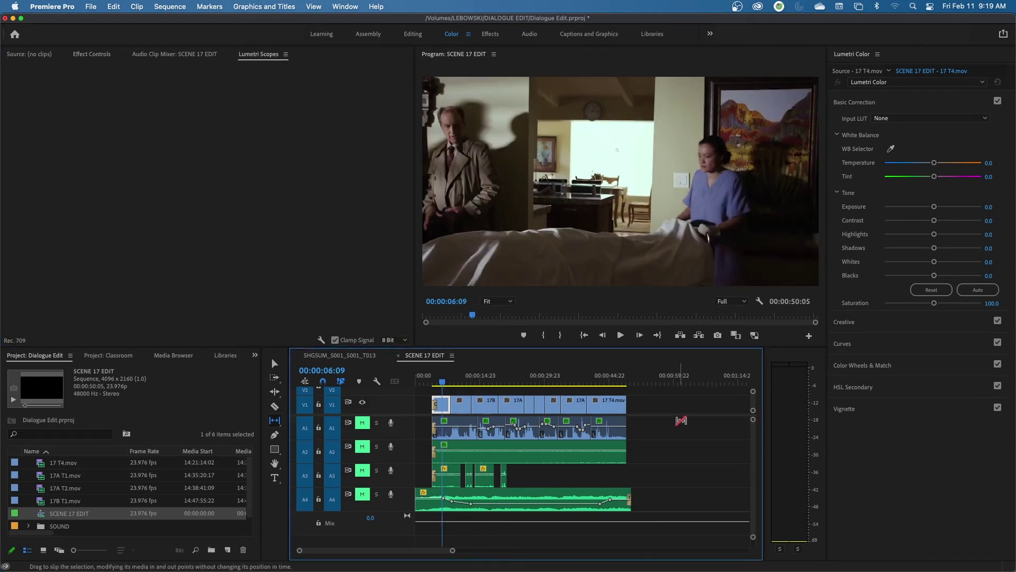
key("v")
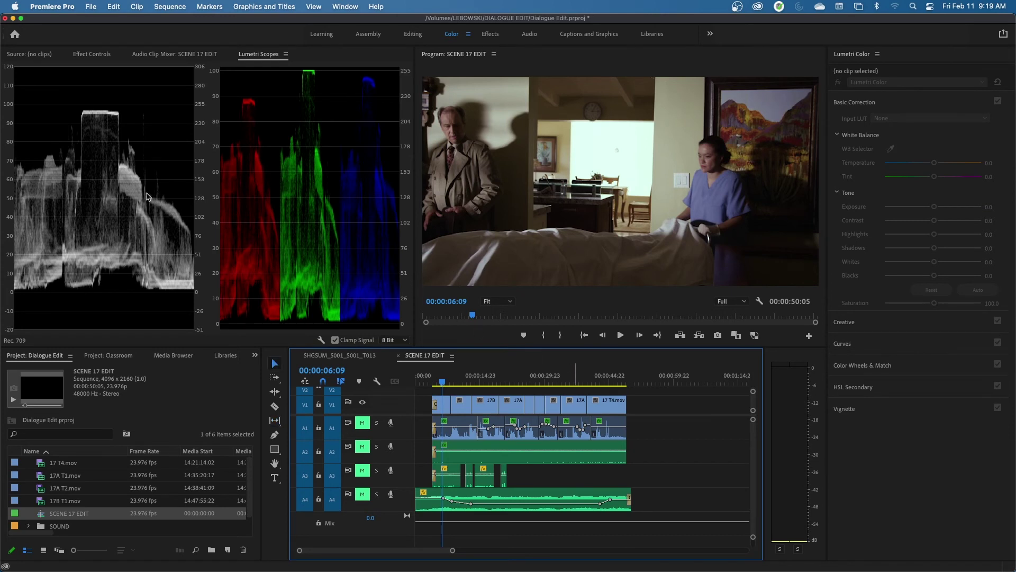
Step: Add the Vectorscope YUV to the scopes and review the waveform types, keeping Luma
right_click(146, 221)
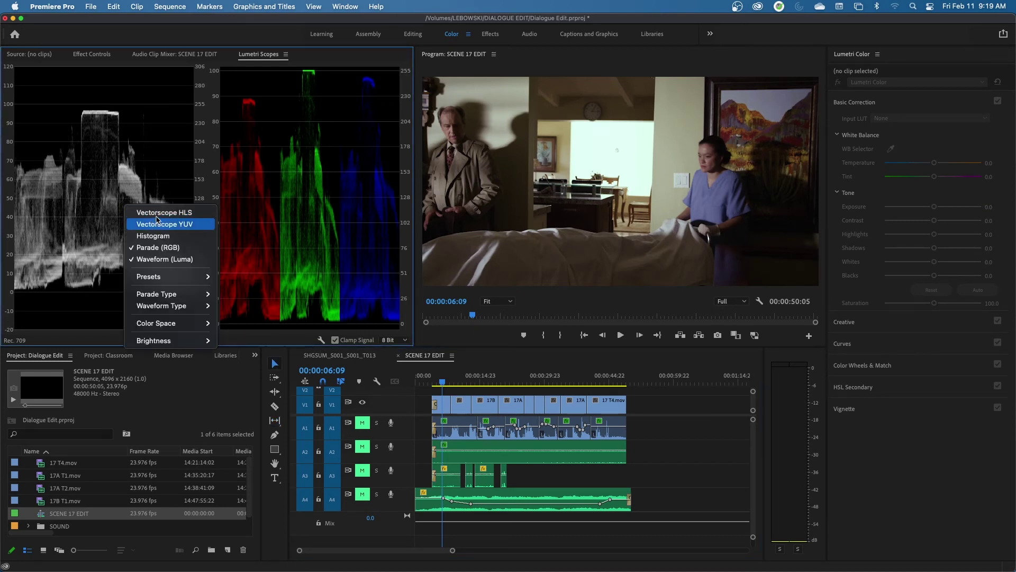
left_click(194, 225)
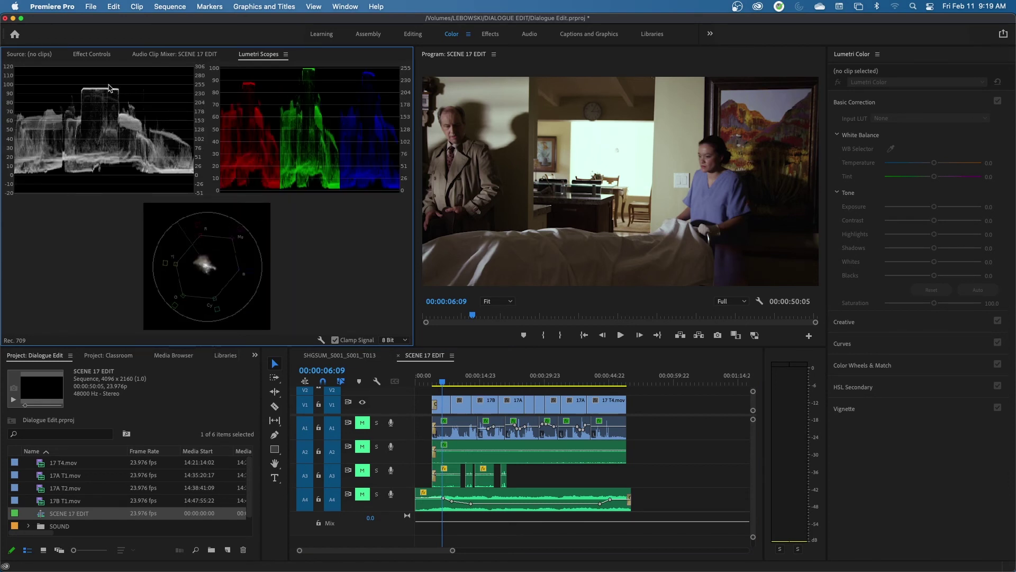
right_click(128, 124)
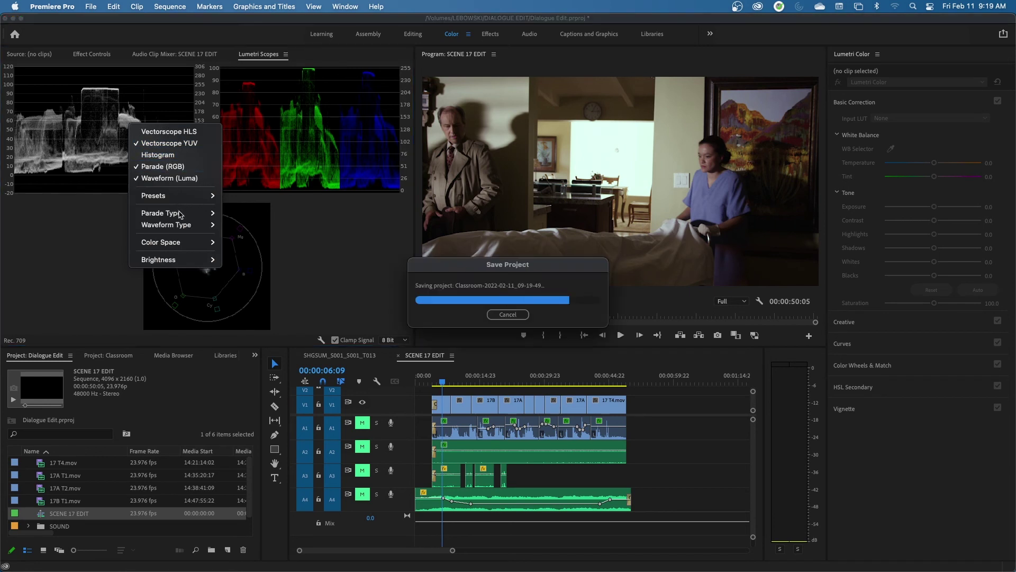
mouse_move(180, 225)
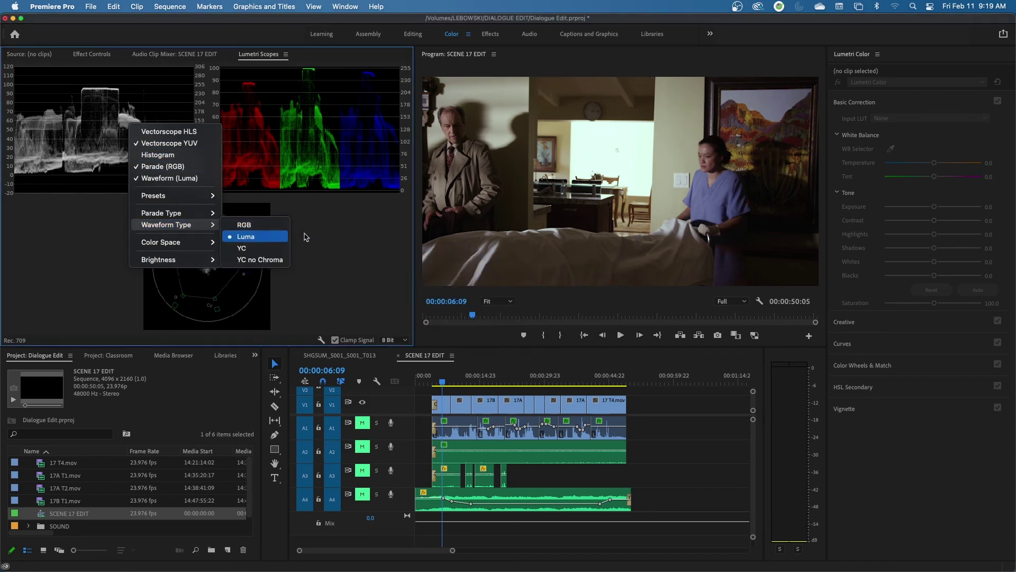
left_click(327, 220)
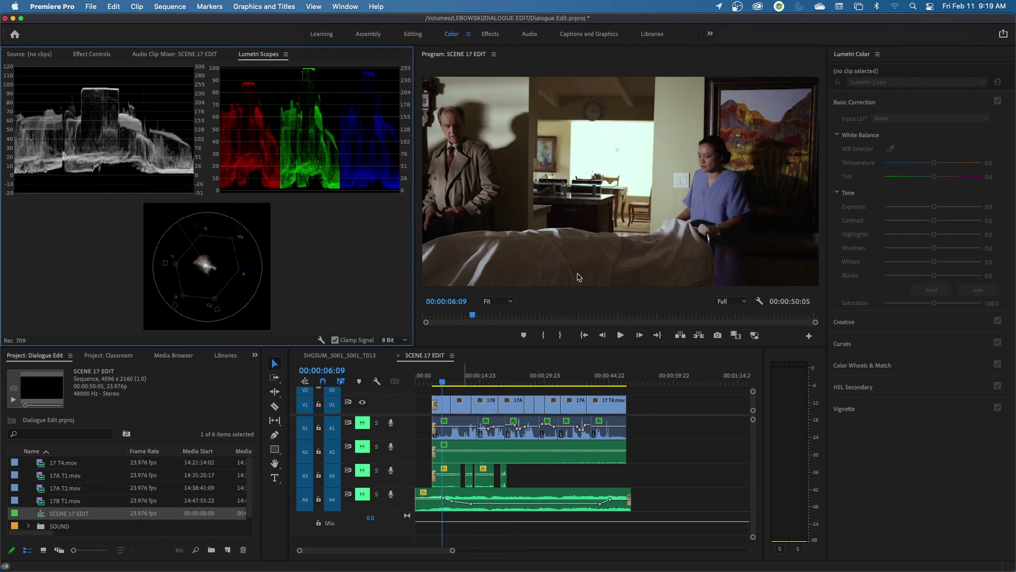
Step: White-balance 17 T4.mov from the white sheet at 00:00:07:21, and fine-tune Temperature to 23.9 and Tint to 9.8
mouse_move(451, 381)
left_mouse_down()
mouse_move(507, 388)
mouse_move(450, 391)
left_mouse_up()
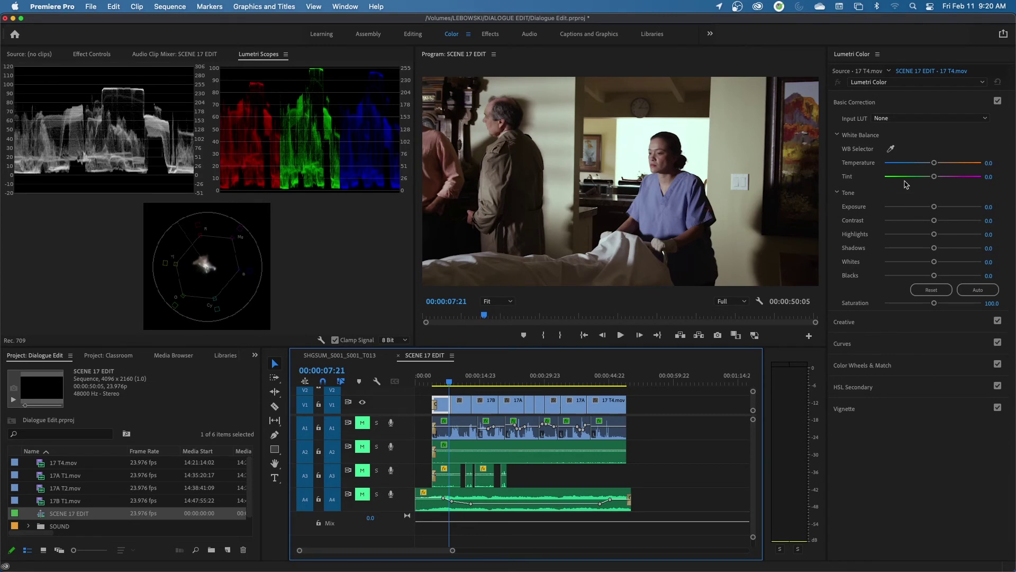
left_click(858, 103)
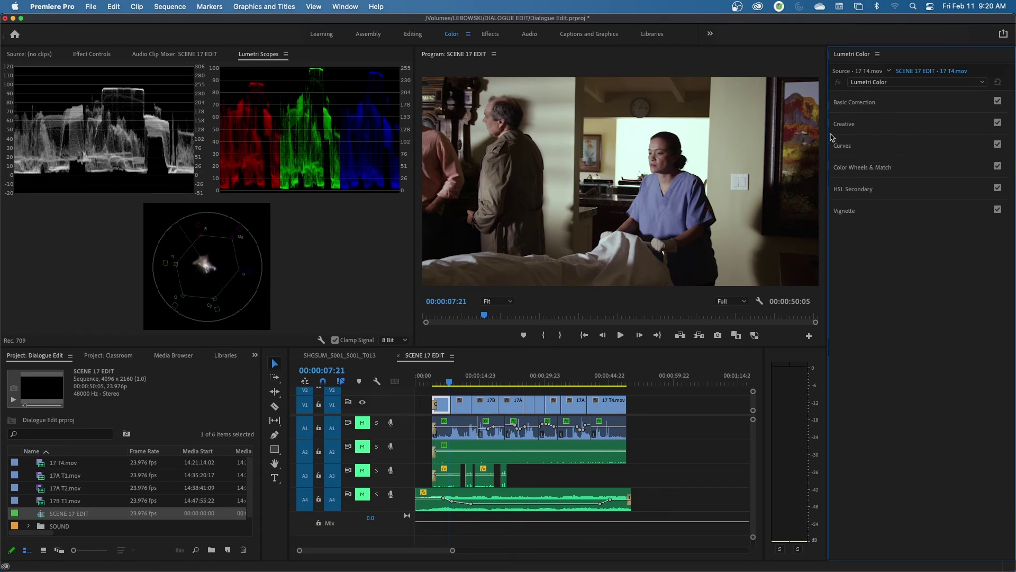
left_click(908, 107)
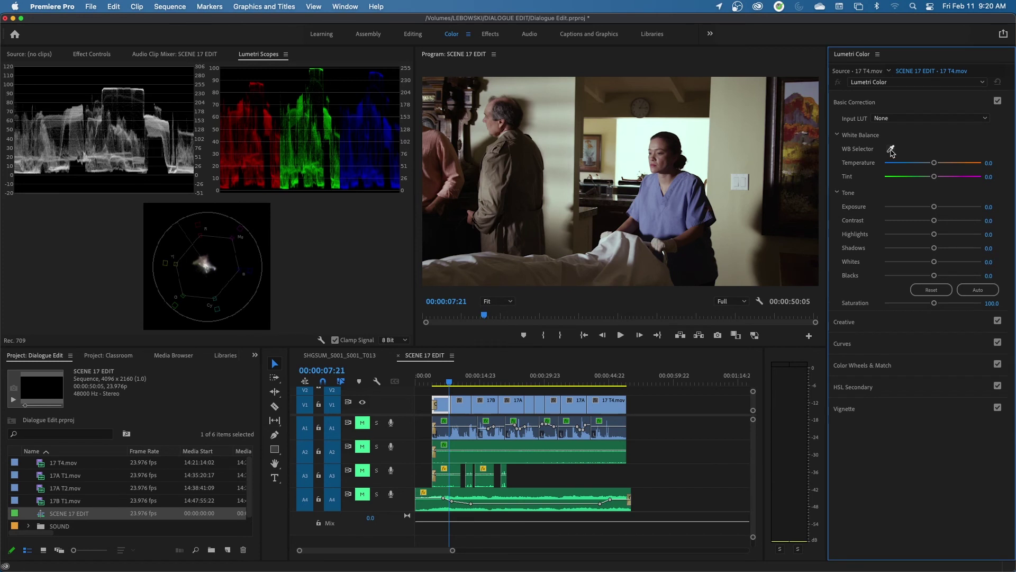
left_click(618, 245)
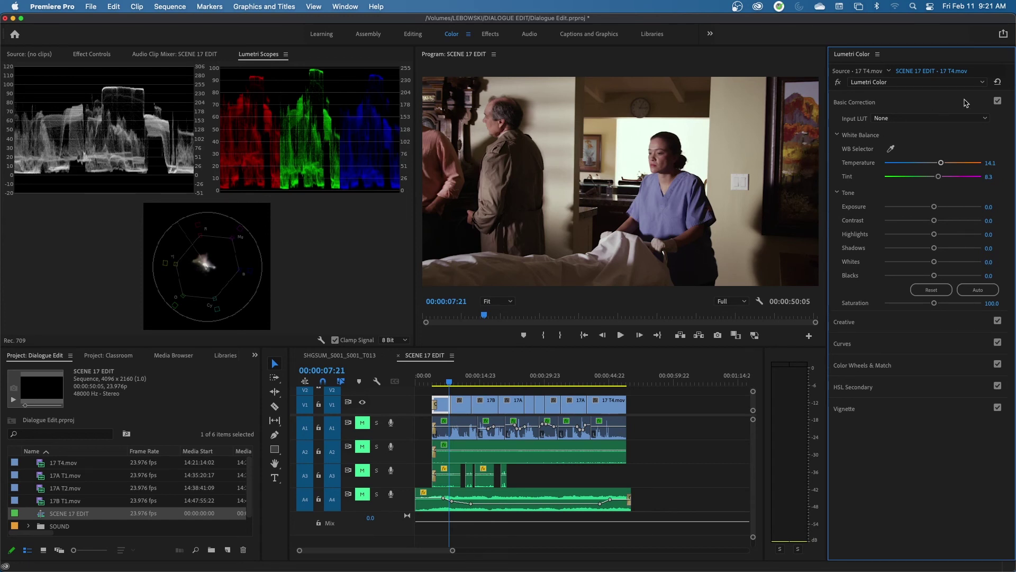
left_click(839, 82)
mouse_move(940, 163)
left_mouse_down()
mouse_move(897, 168)
mouse_move(947, 169)
mouse_move(913, 182)
mouse_move(939, 184)
left_mouse_up()
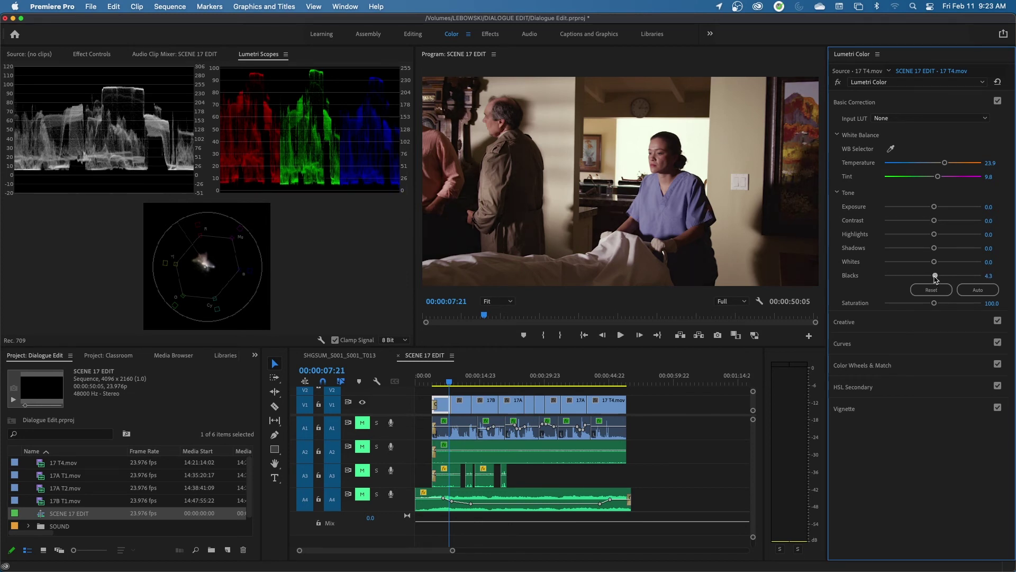
Step: Set the clip's Blacks to 1.1, Whites to -3.3, Highlights to -5.4 and Exposure to 0.7
left_click_drag(935, 278, 934, 281)
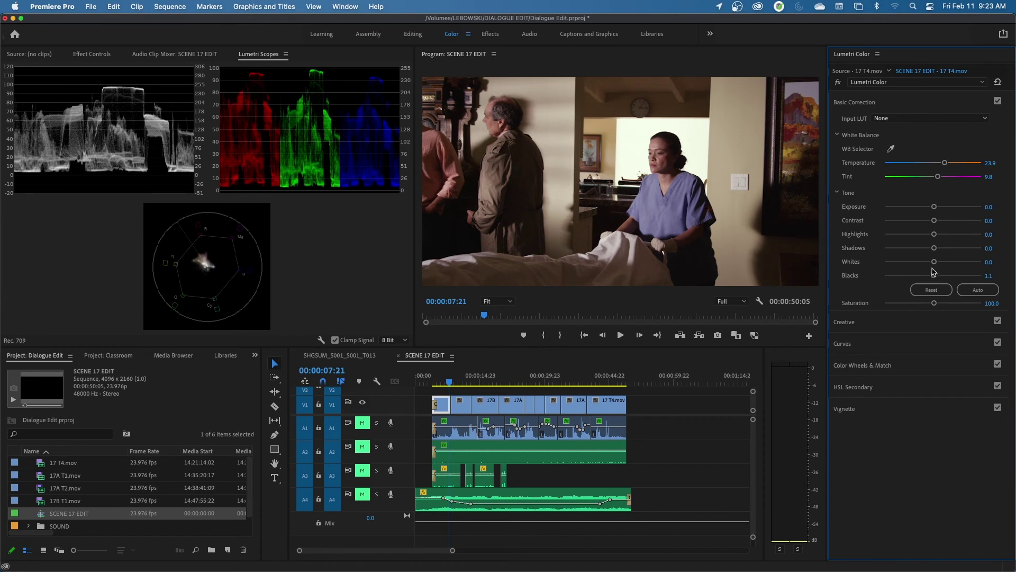
mouse_move(936, 265)
left_mouse_down()
mouse_move(922, 265)
mouse_move(932, 263)
left_mouse_up()
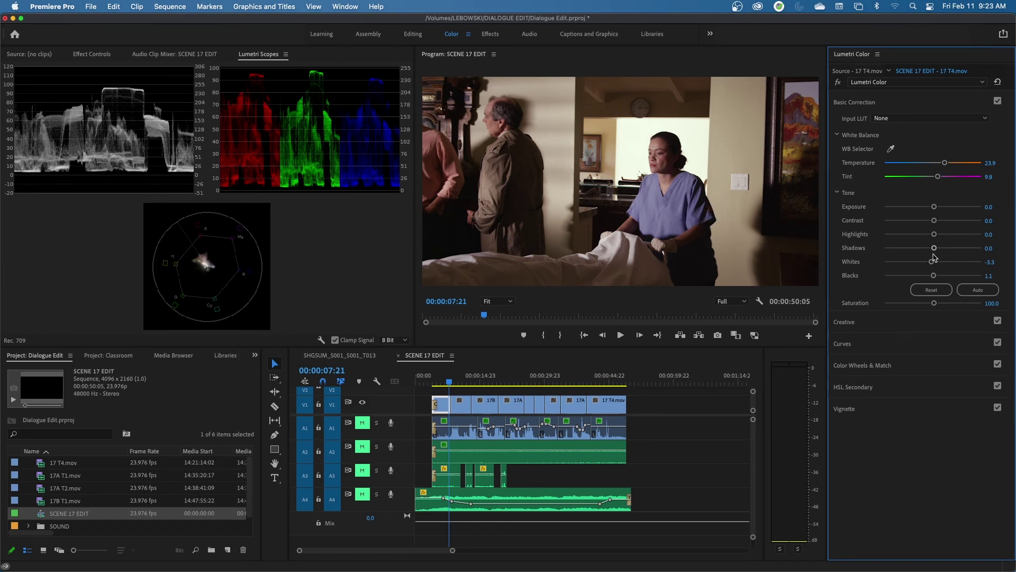
left_click_drag(935, 237, 941, 217)
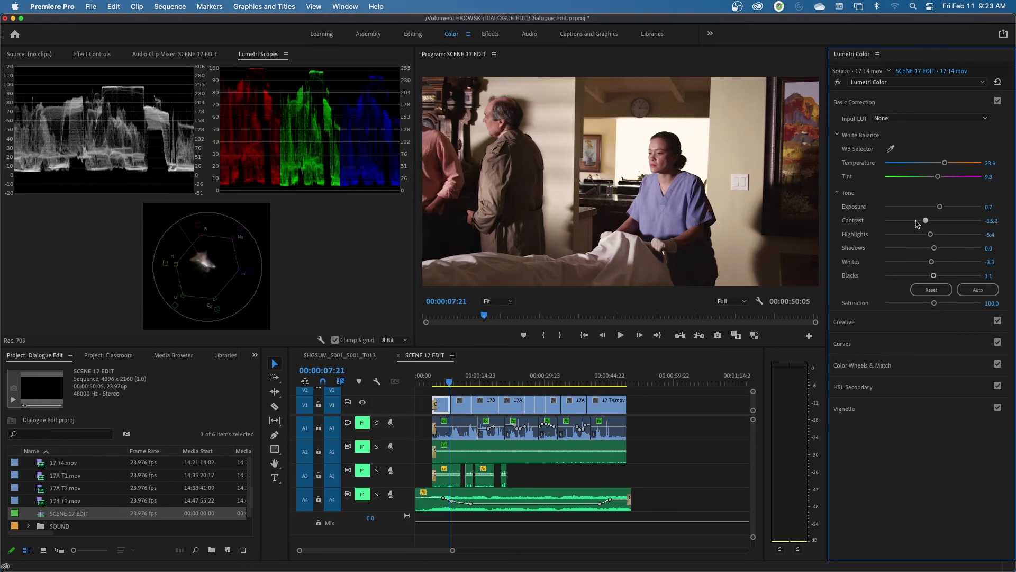
Step: Try the clip's Contrast at 38 and at 100, and reset it to its default
mouse_move(934, 220)
left_mouse_down()
mouse_move(872, 226)
mouse_move(968, 229)
mouse_move(919, 223)
mouse_move(952, 222)
left_mouse_up()
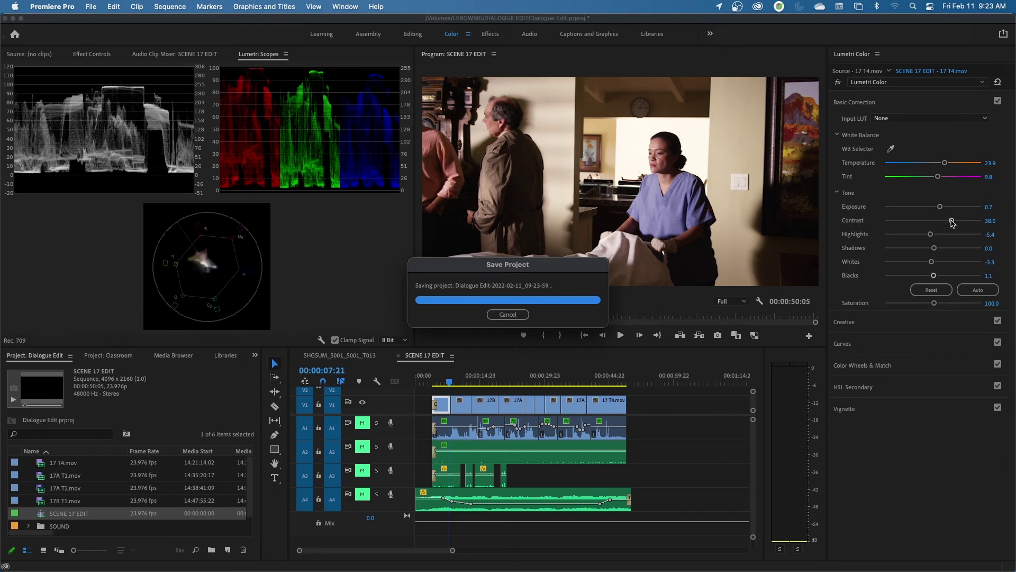
left_click_drag(951, 221, 984, 228)
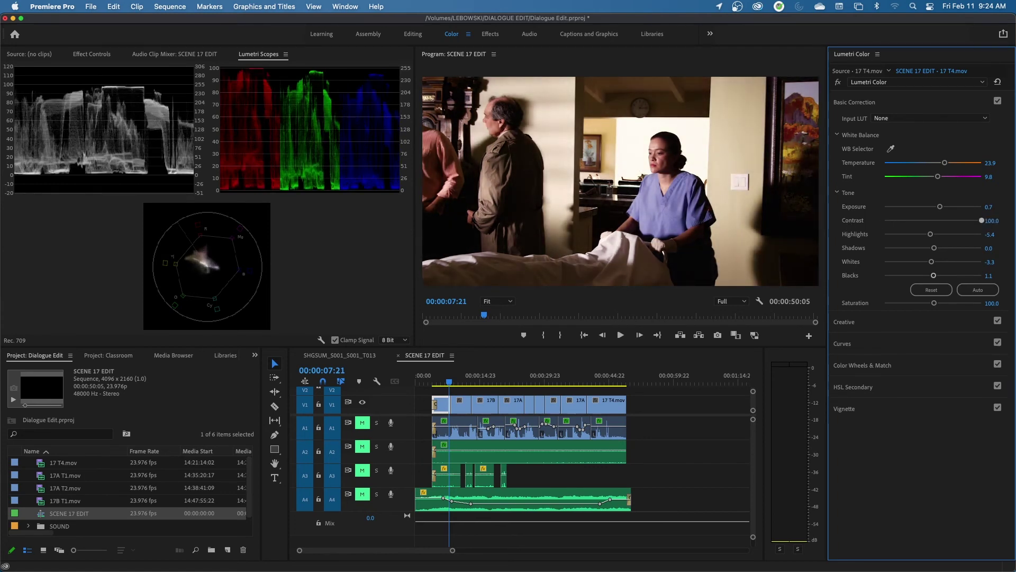
double_click(953, 221)
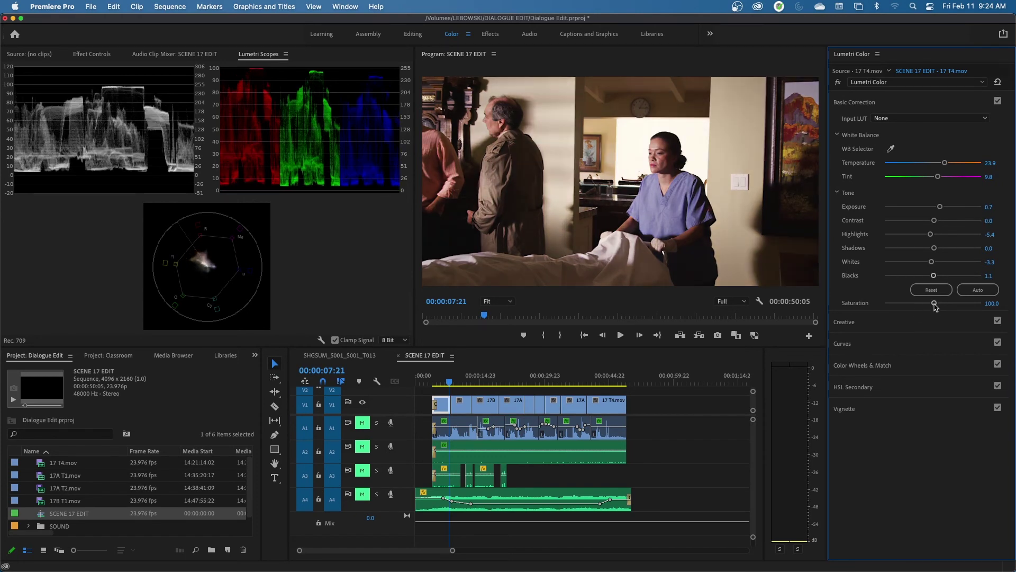
Step: Try the clip's Saturation at 0, 200 and 124.1, and bring it back down to 0
left_click_drag(936, 307, 869, 316)
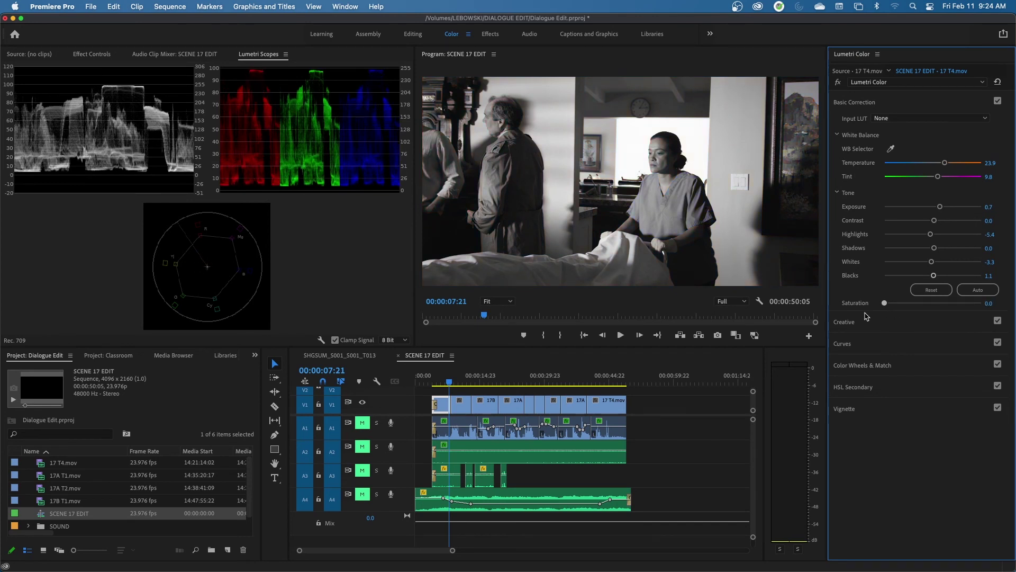
left_click_drag(868, 315, 1013, 329)
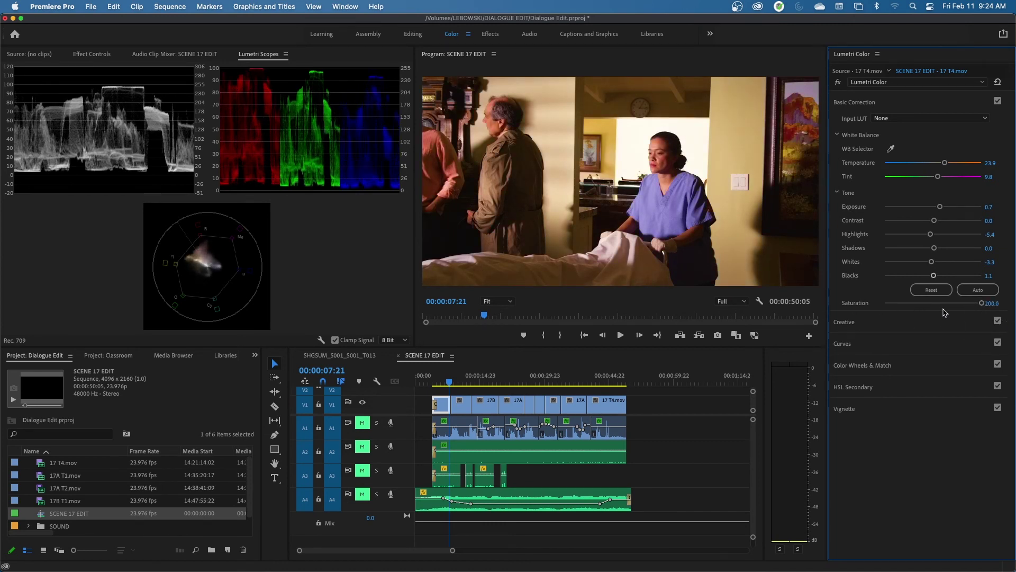
left_click_drag(965, 308, 946, 310)
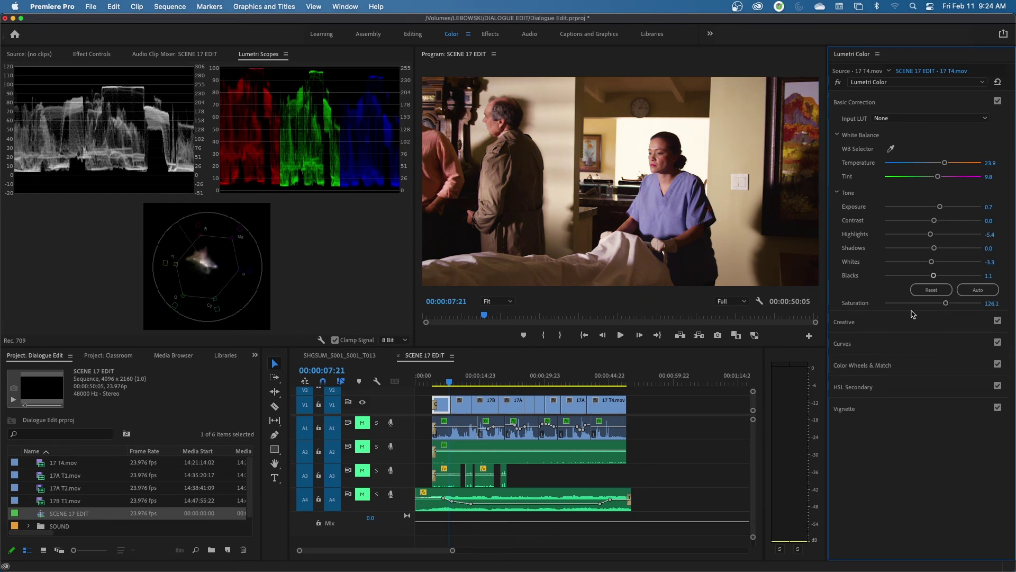
left_click_drag(941, 307, 769, 302)
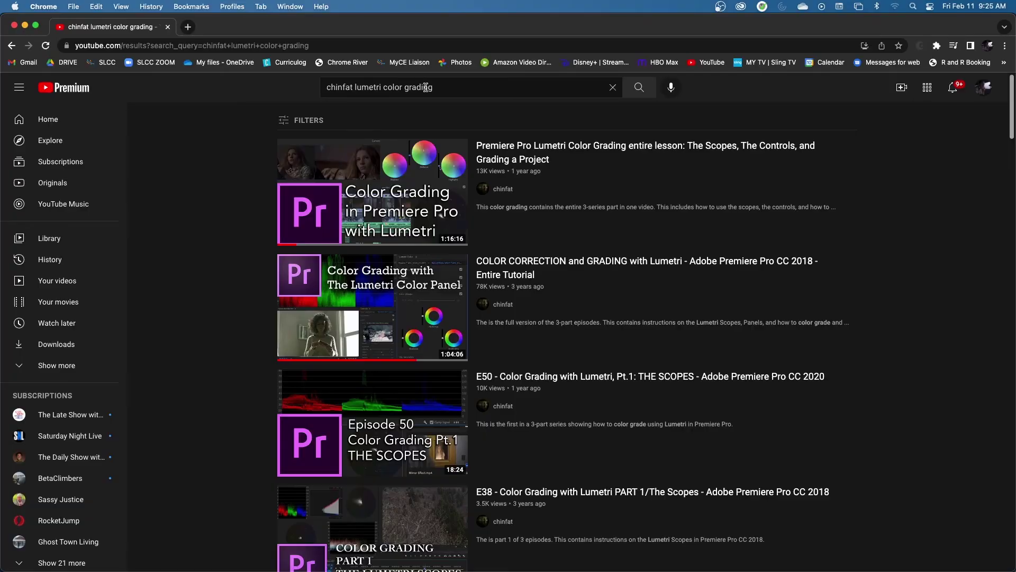
Step: Switch to Chrome and show the YouTube search results for "chinfat lumetri color grading"
left_click(454, 89)
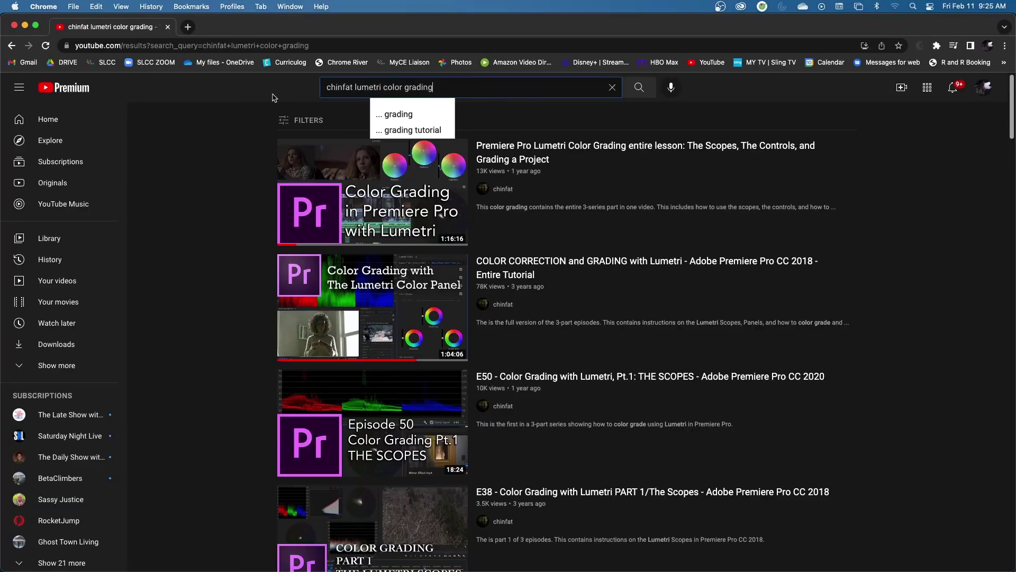
left_click(531, 110)
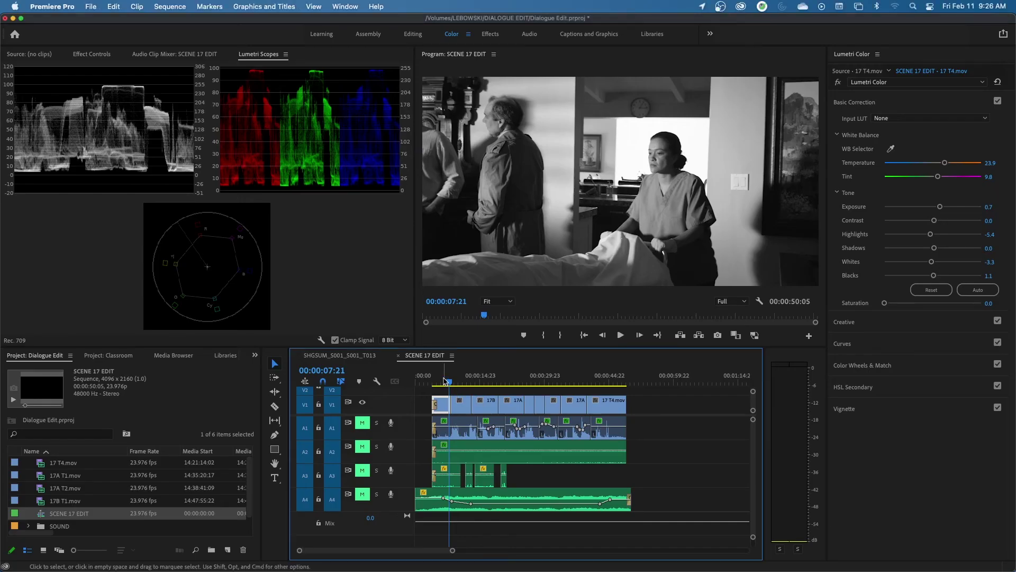
Step: Return to Premiere Pro, go to 00:00:06:06 in 17 T4.mov and reset its Saturation to 100
left_click_drag(445, 380, 441, 380)
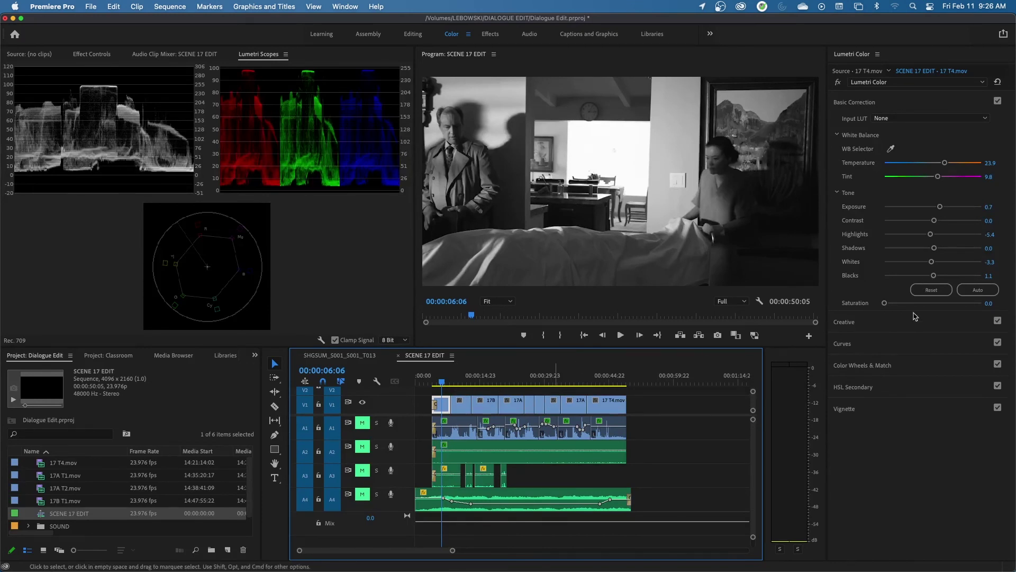
left_click(934, 302)
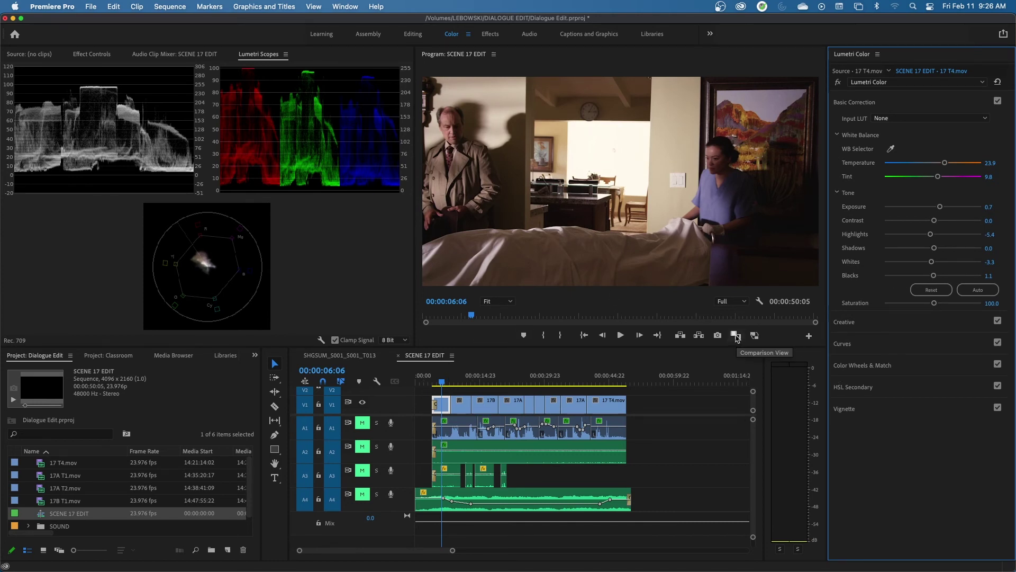
Step: Use the Button Editor to place the Comparison View button among the Program monitor's controls, and confirm the layout
left_click(809, 336)
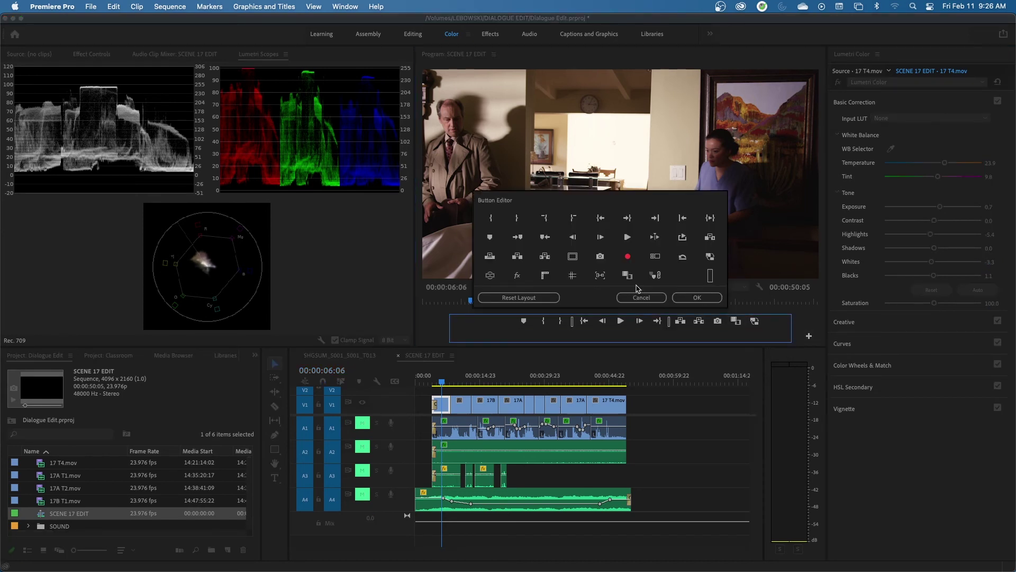
left_click_drag(633, 279, 738, 321)
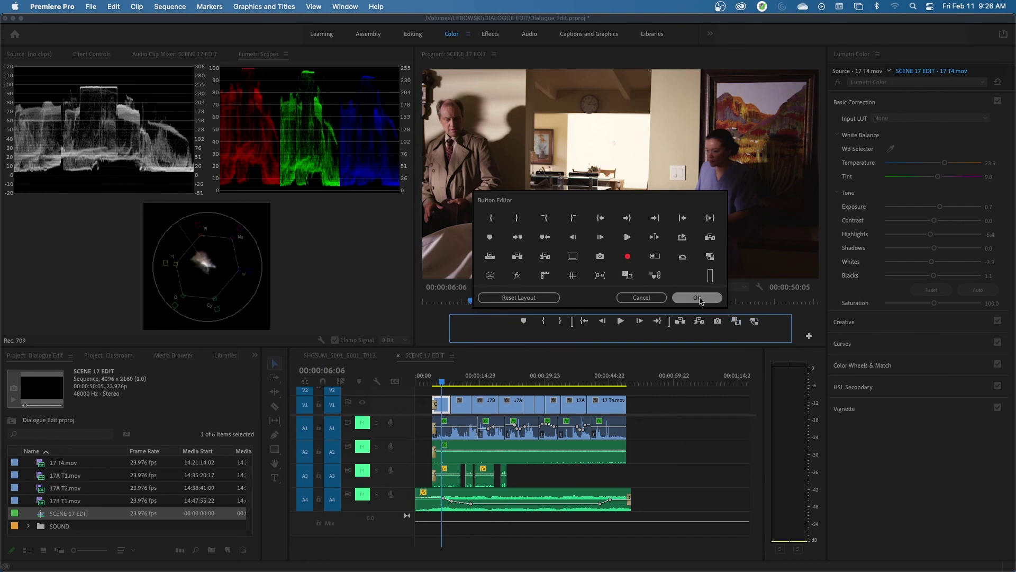
left_click(707, 300)
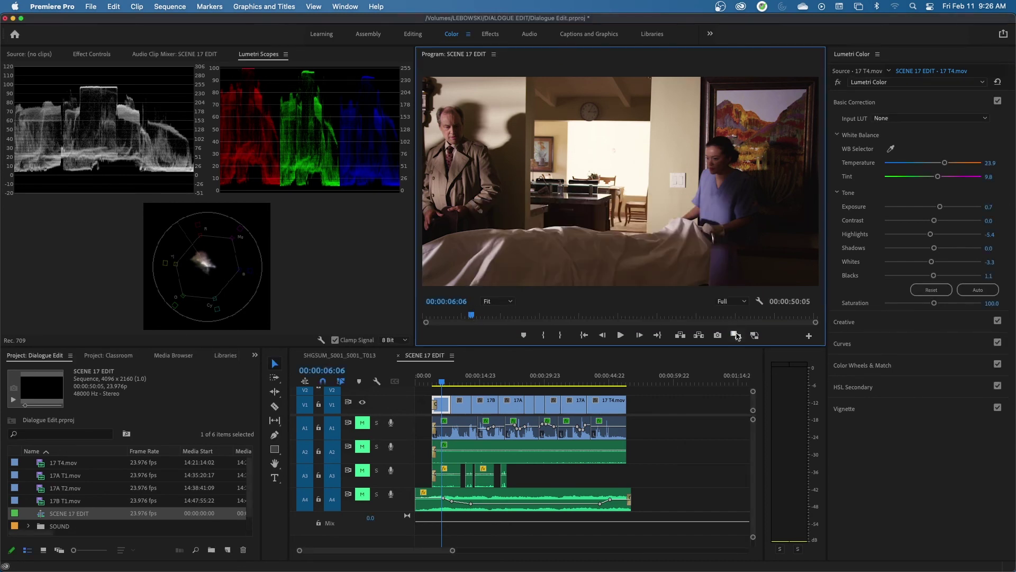
Step: Turn on Comparison View with 17A T1.mov at 00:00:10:13 as the current frame and 00:00:08:05 as the reference
left_click(736, 335)
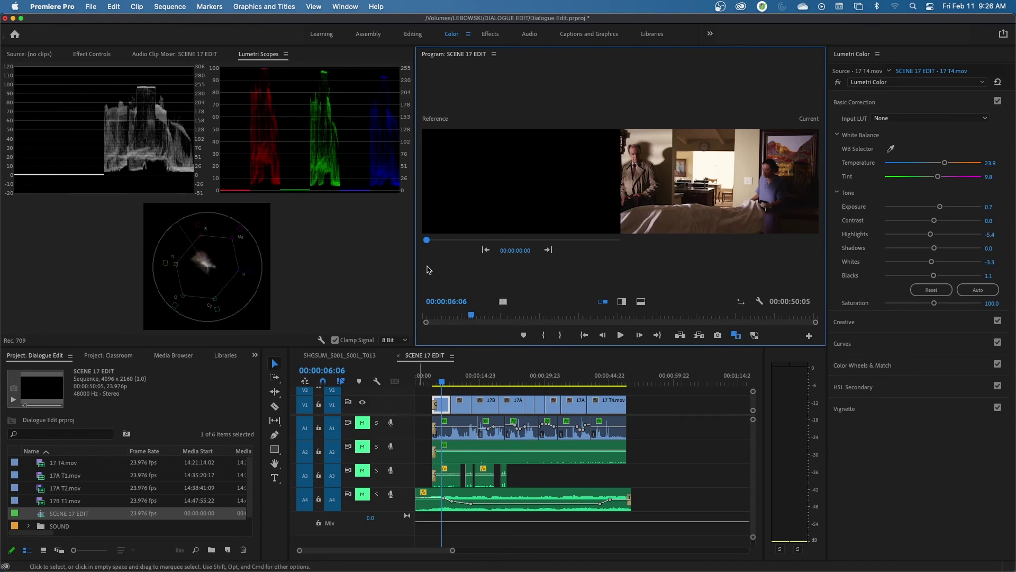
left_click_drag(428, 244, 465, 241)
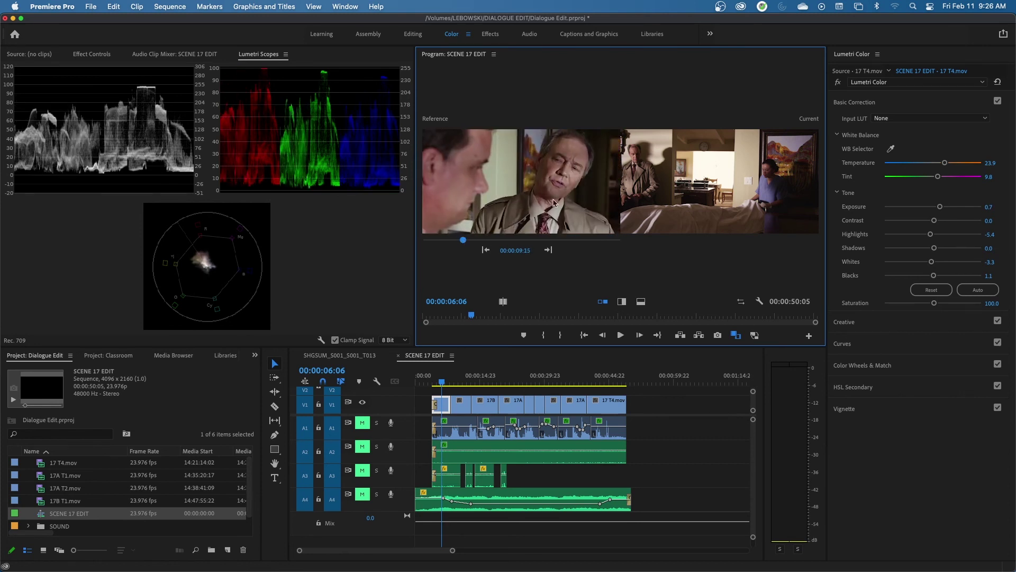
left_click(460, 380)
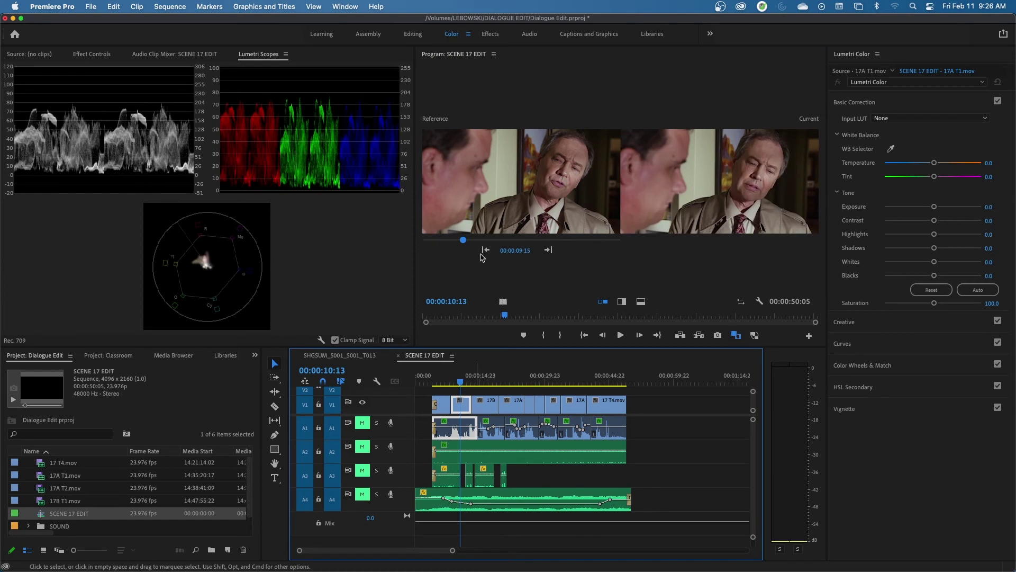
left_click_drag(464, 241, 460, 245)
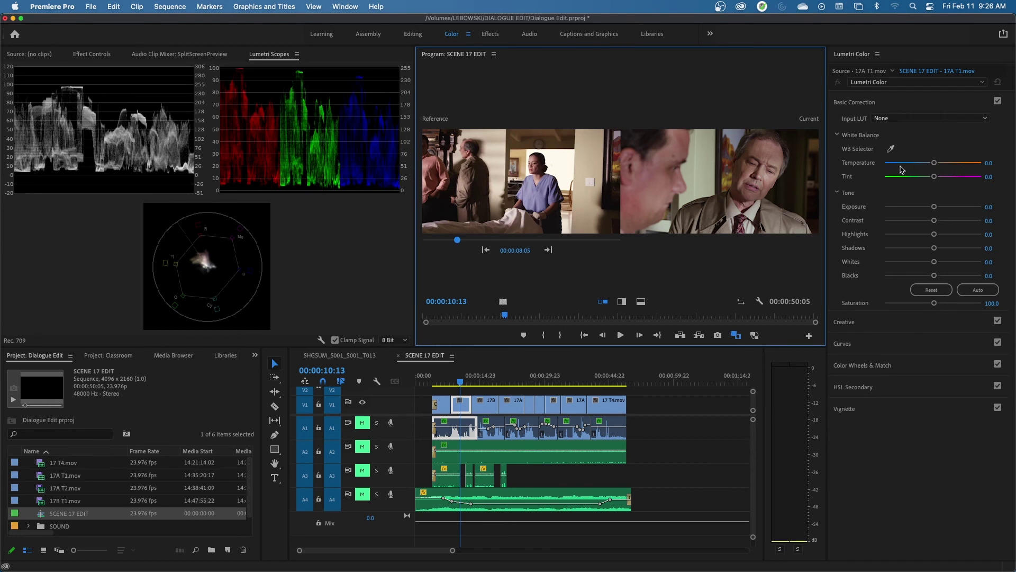
Step: White-balance 17A T1.mov from the wall between the two men, and adjust Temperature to 14.1 and Tint to 4.3
left_click(891, 149)
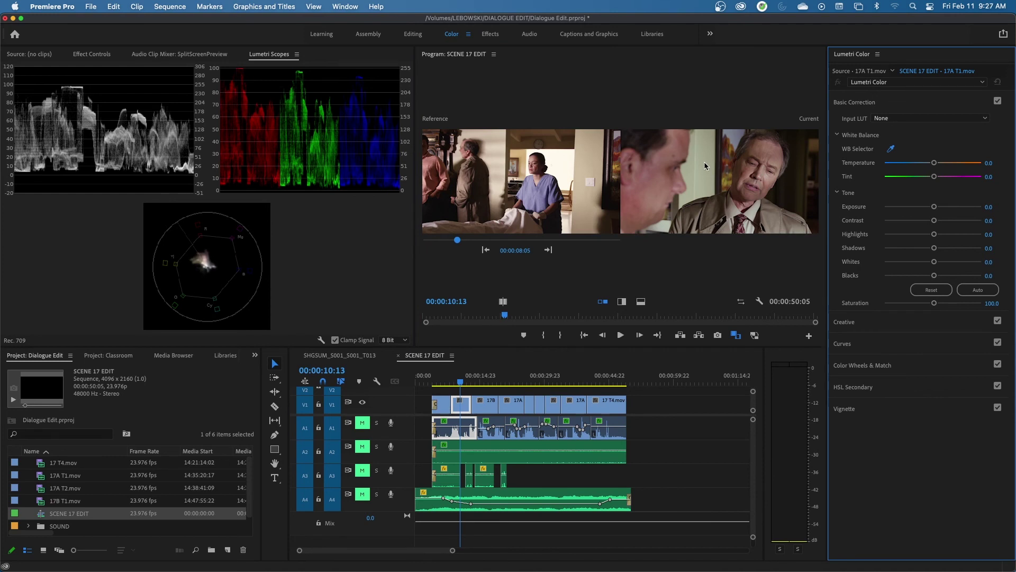
left_click(710, 168)
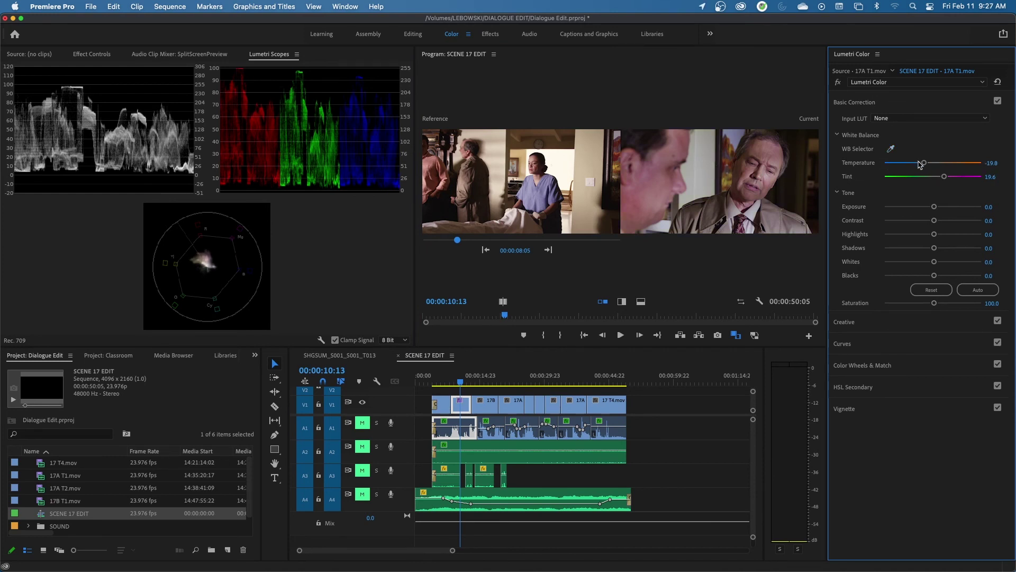
left_click_drag(920, 166, 939, 168)
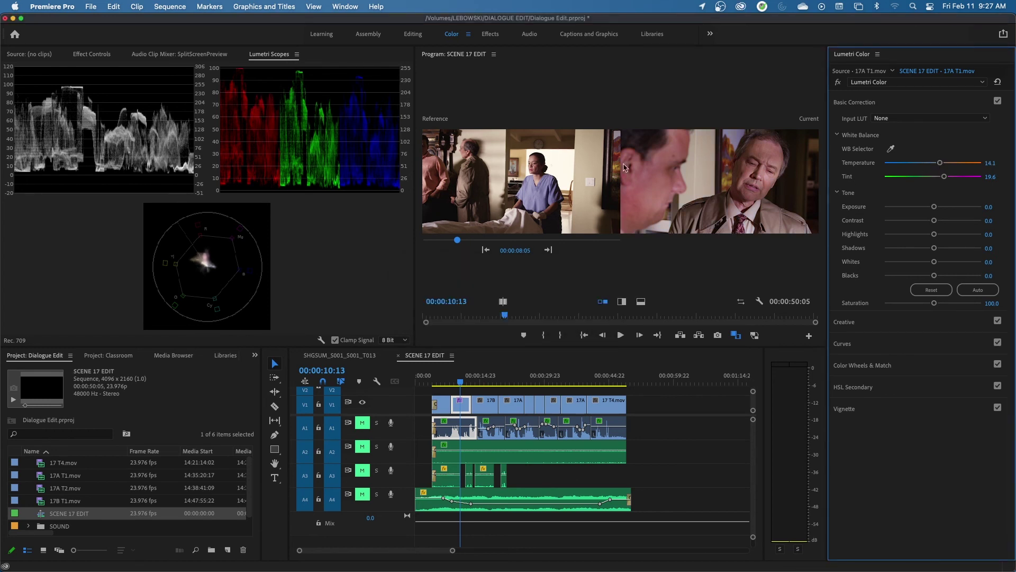
left_click_drag(944, 177, 937, 179)
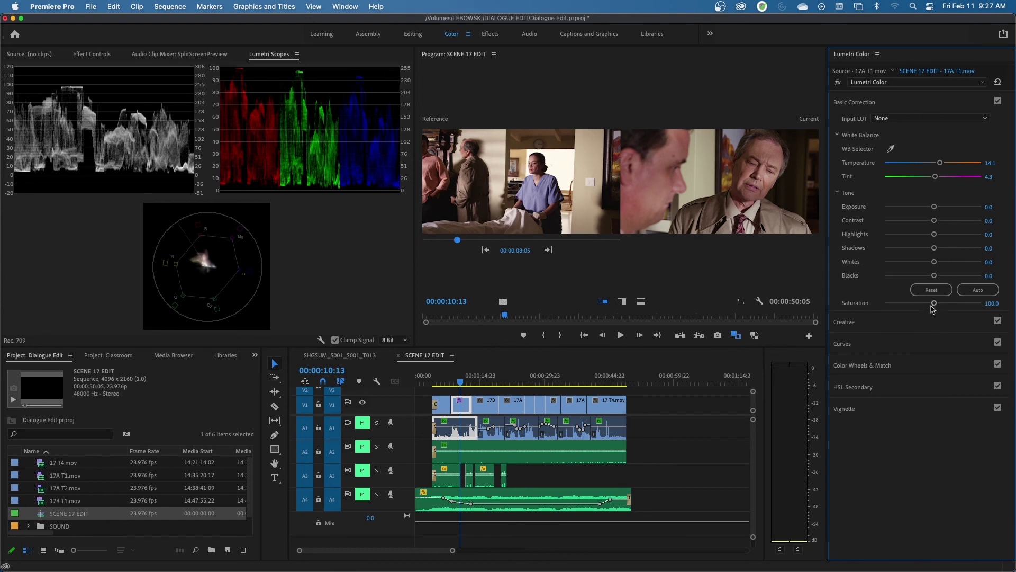
Step: Set Saturation to 107.6 on 17A T1.mov and to 109.8 on the opening 17 T4.mov clip
left_click_drag(935, 304, 936, 308)
left_click(445, 376)
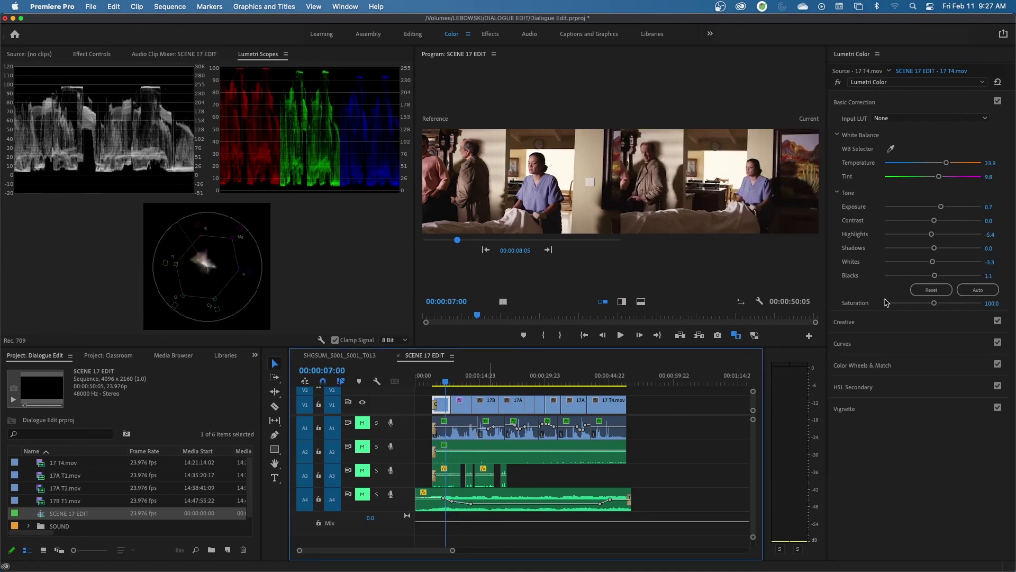
left_click_drag(934, 305, 938, 306)
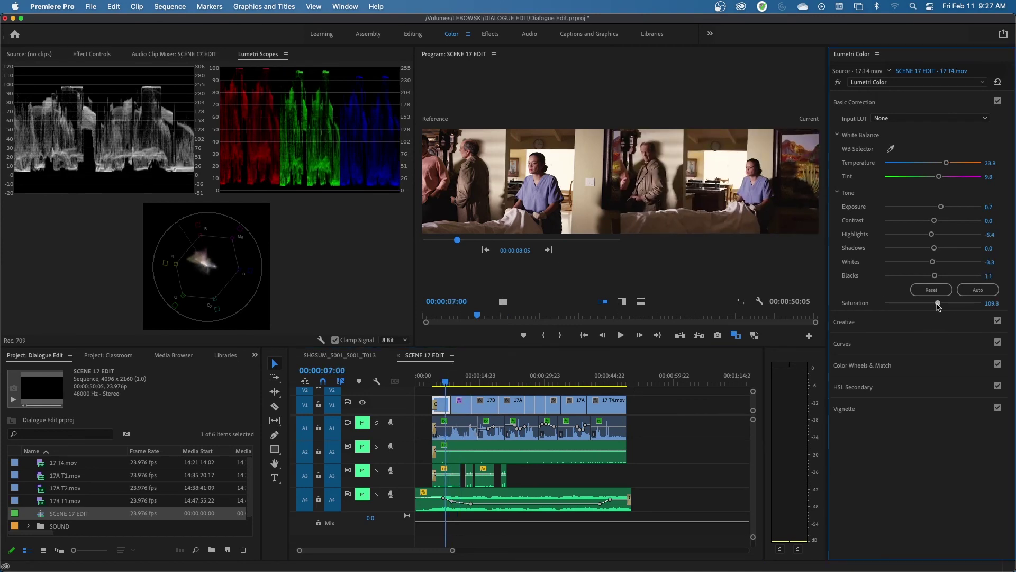
Step: Set the Contrast of 17A T1.mov to 22.8
left_click(461, 380)
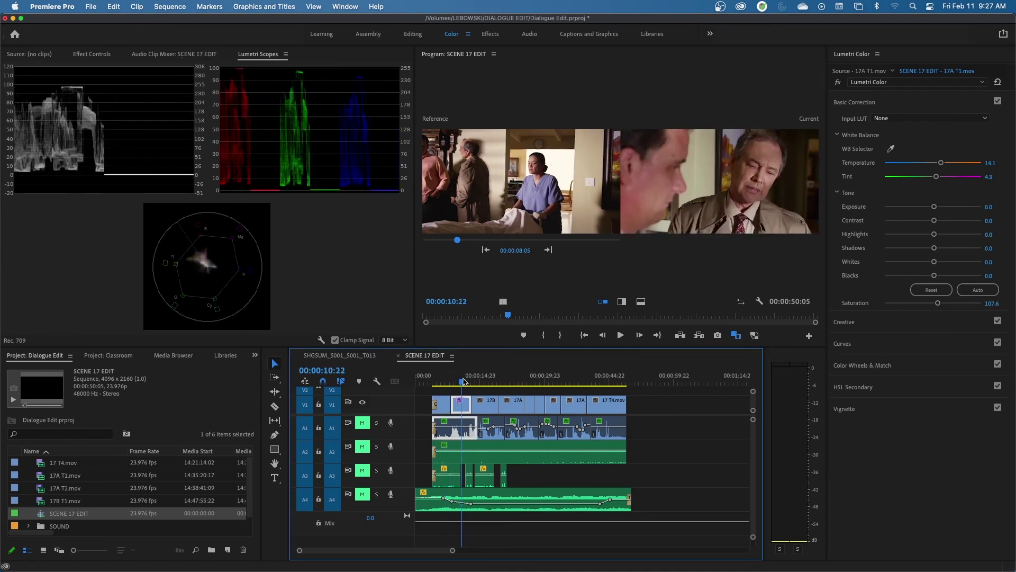
left_click_drag(935, 221, 941, 223)
left_click(944, 221)
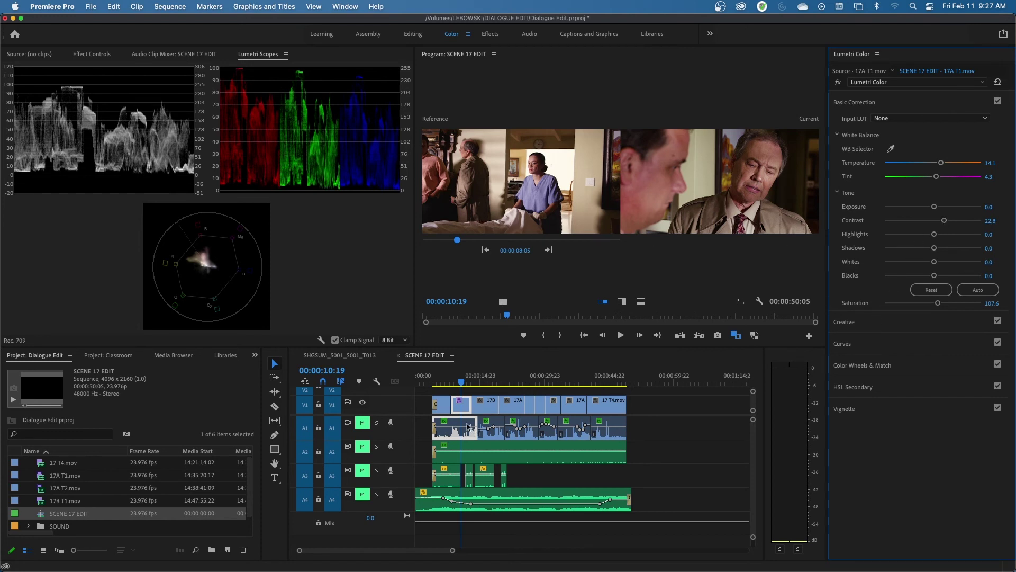
Step: Compare 17B T1.mov with the reference frame at 00:00:08:11, and set its Blacks to 19.6 and Shadows to 20.7
left_click(488, 379)
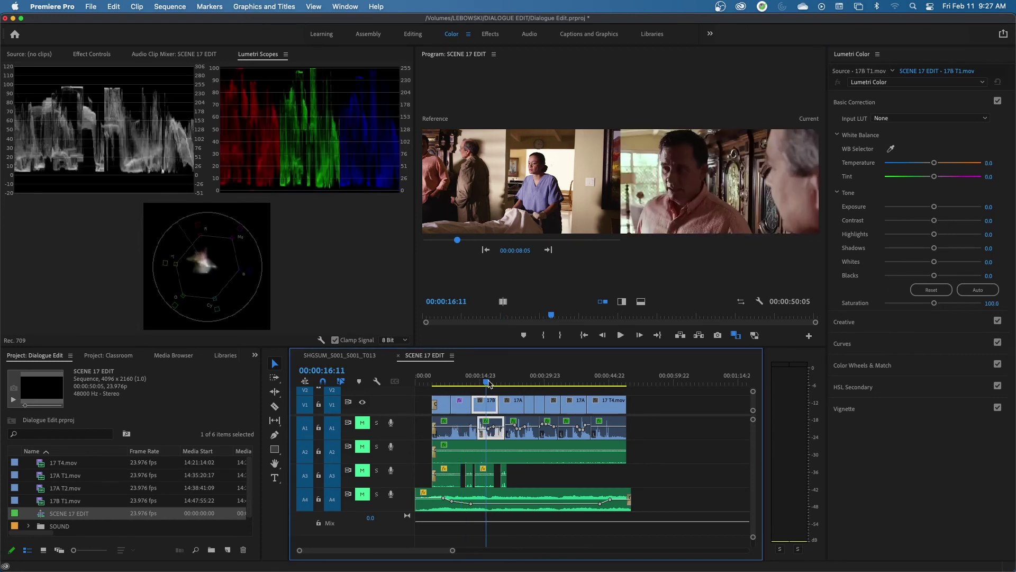
left_click(549, 250)
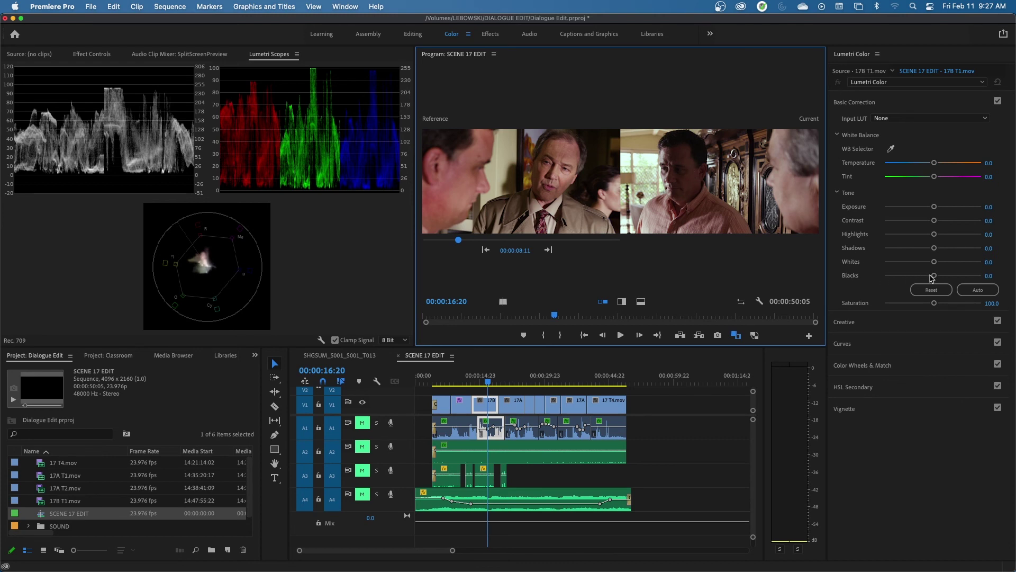
left_click_drag(931, 278, 944, 252)
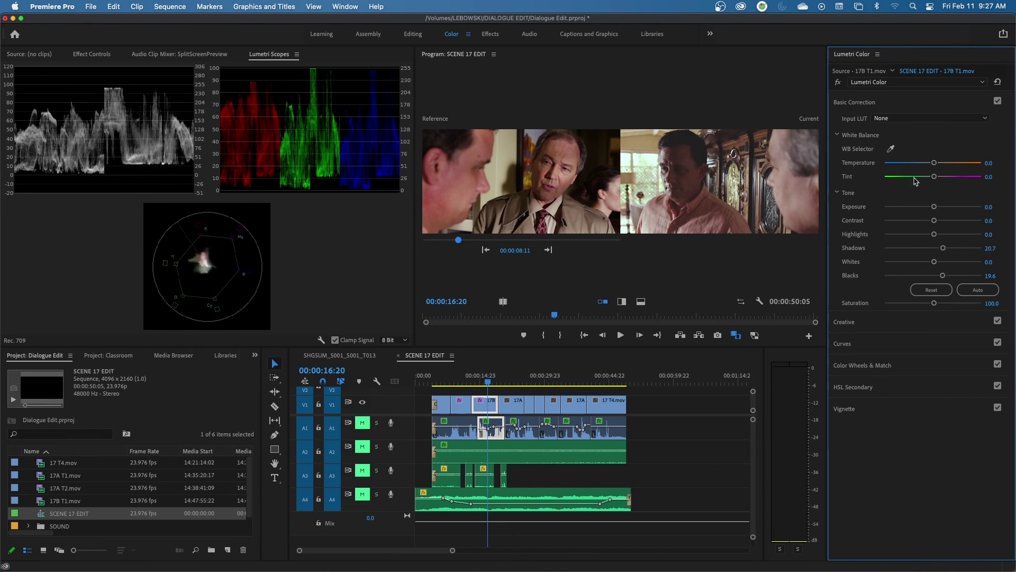
Step: Set the Temperature of 17B T1.mov to 12.0, Tint to 3.3 and Saturation to 115.2, and turn off Comparison View
left_click_drag(935, 163, 936, 177)
left_click_drag(935, 303, 941, 303)
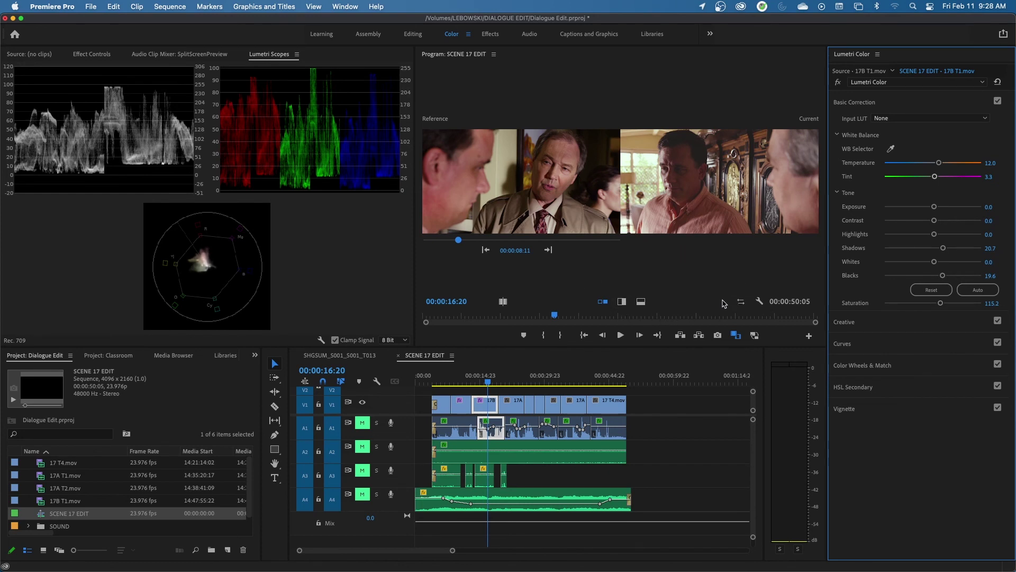
left_click(736, 337)
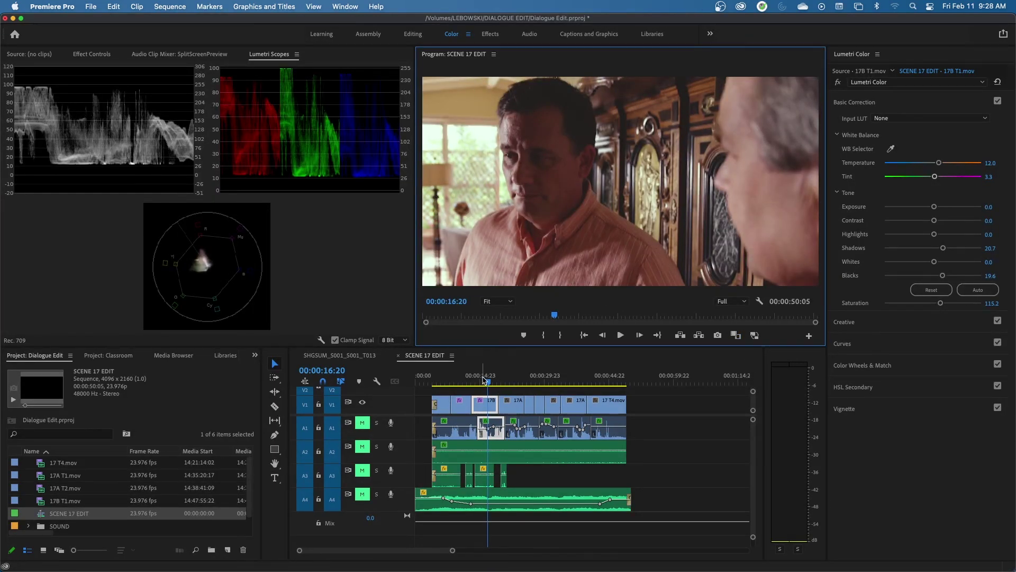
Step: Copy the Lumetri Color effect from 17A T1.mov and paste it onto the 17A T2.mov clip at 00:00:21:12
left_click_drag(483, 380, 509, 385)
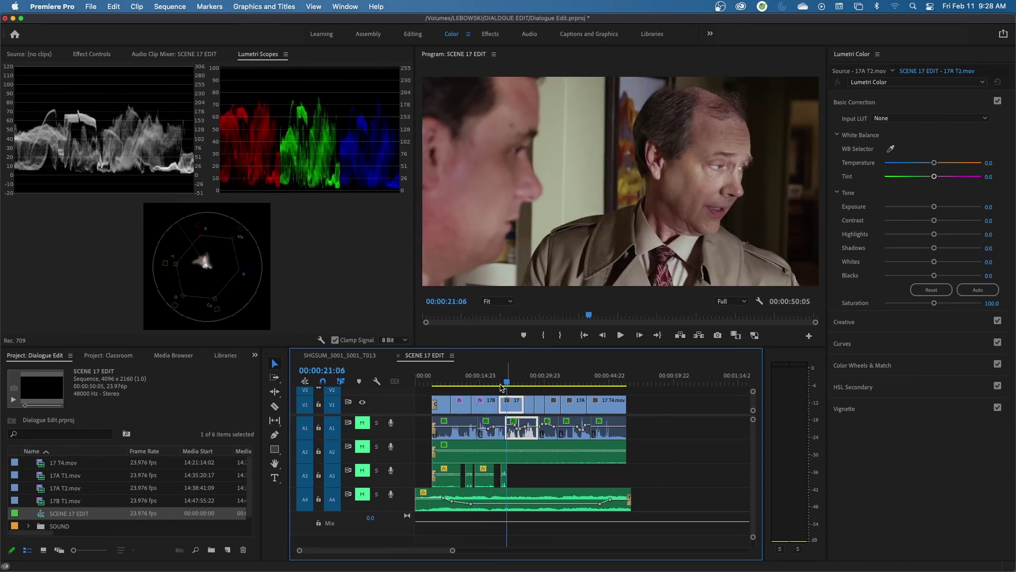
left_click_drag(498, 384, 466, 384)
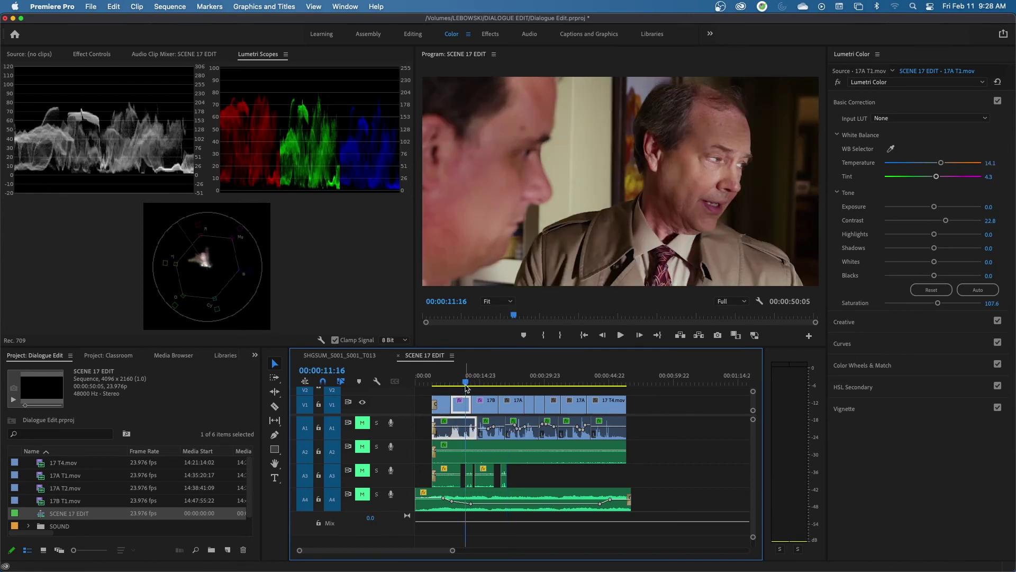
left_click(96, 55)
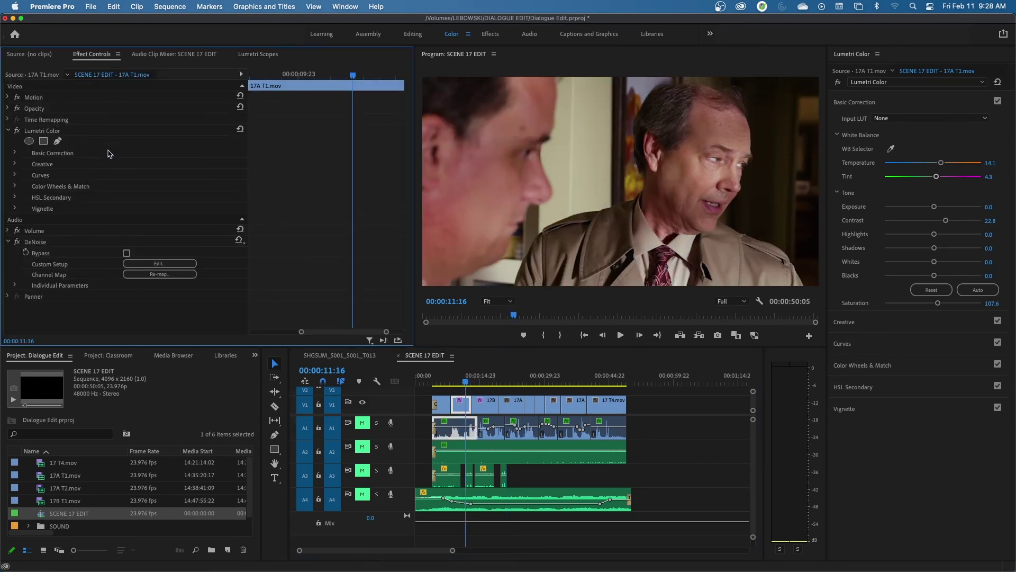
left_click(44, 132)
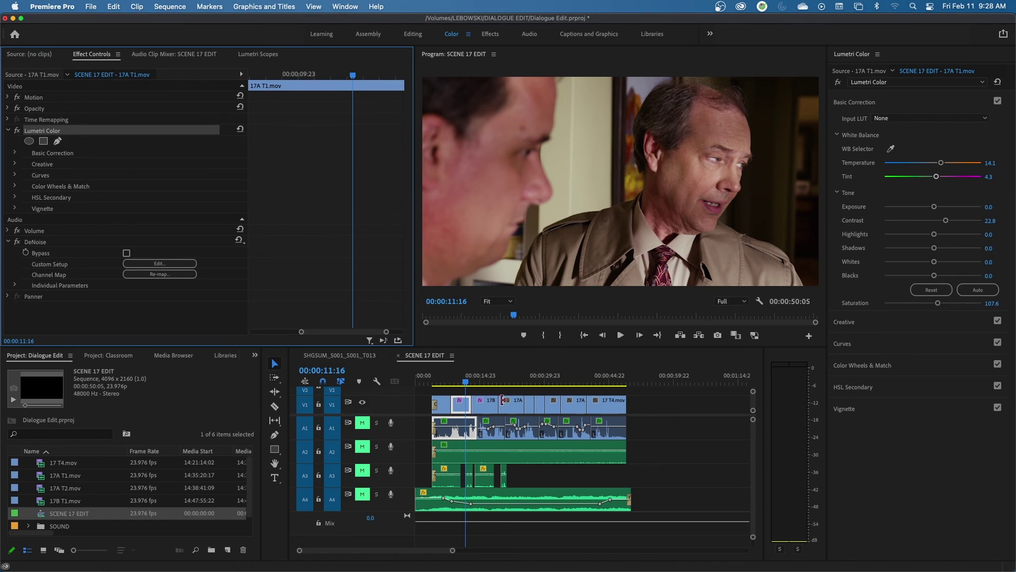
left_click_drag(488, 379, 511, 380)
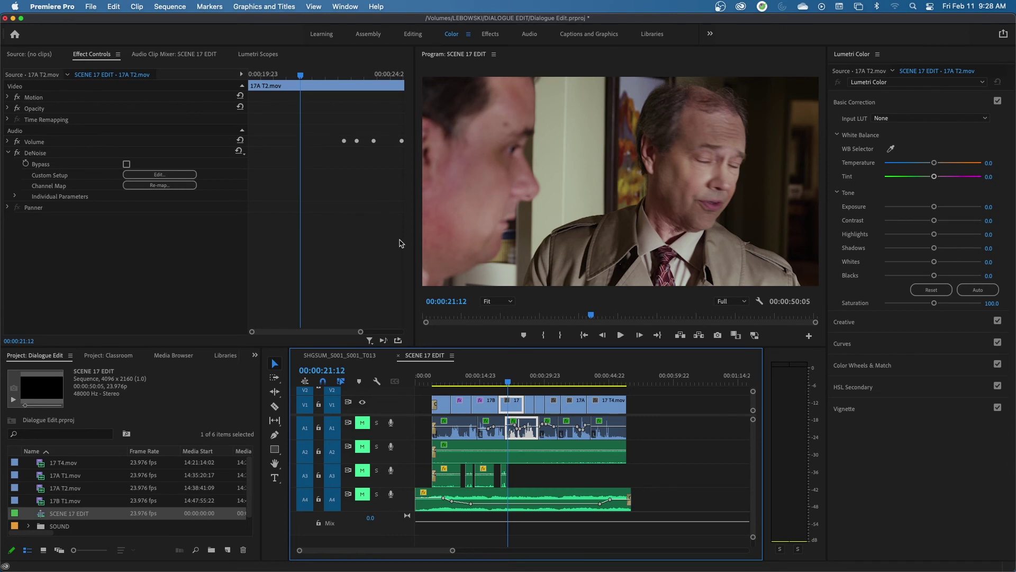
key("super+v")
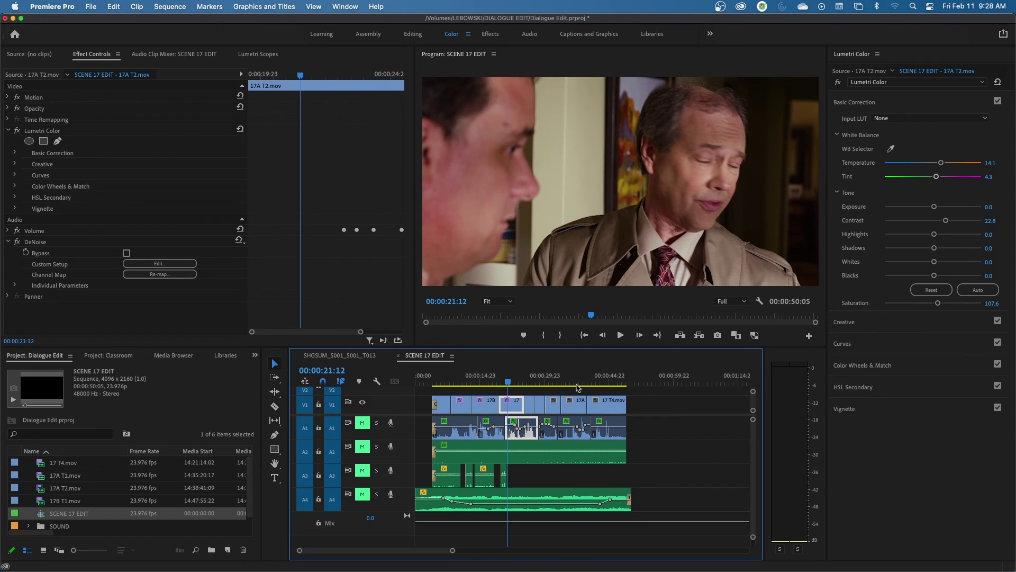
Step: Paste the copied 17A T1.mov Lumetri Color effect onto the uncorrected 17A T2.mov clip at 00:00:35:03
left_click_drag(512, 387, 530, 383)
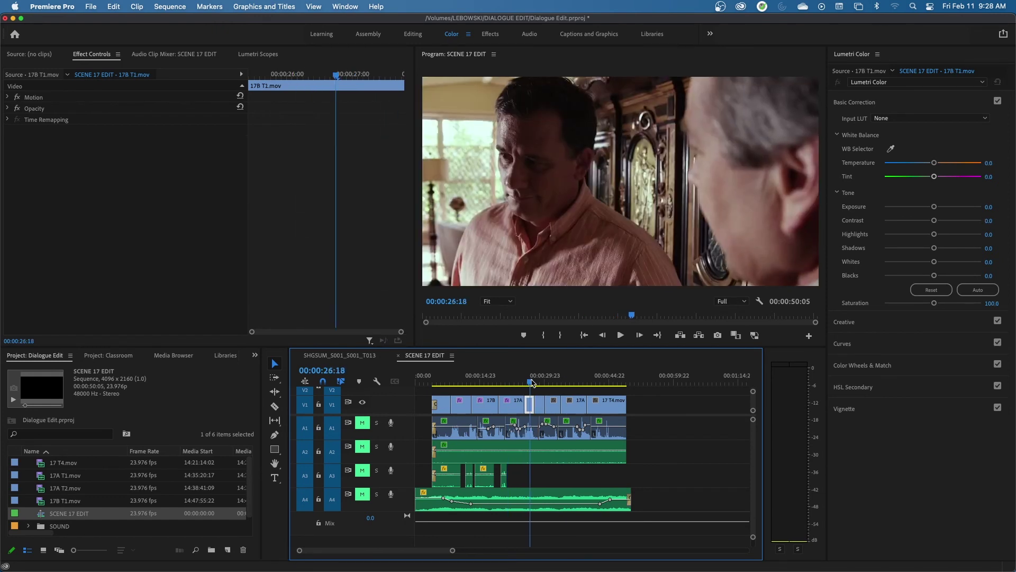
left_click(490, 380)
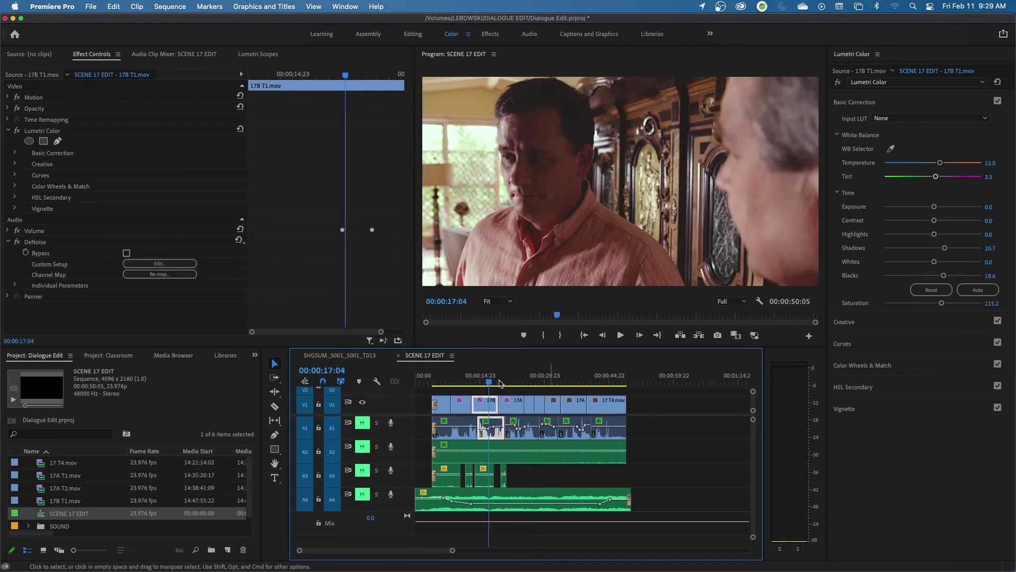
left_click(499, 381)
left_click_drag(513, 382, 543, 387)
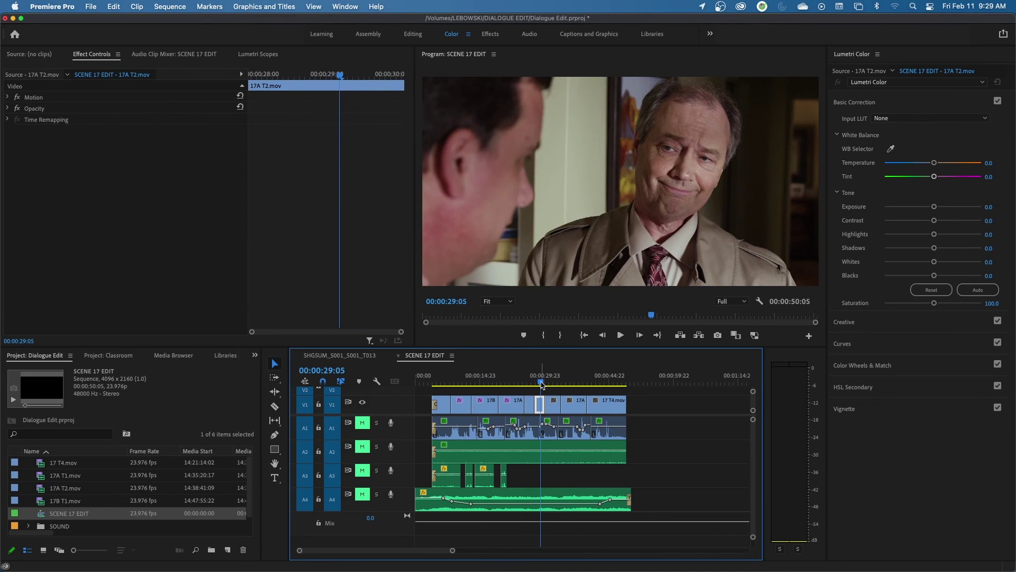
left_click(556, 381)
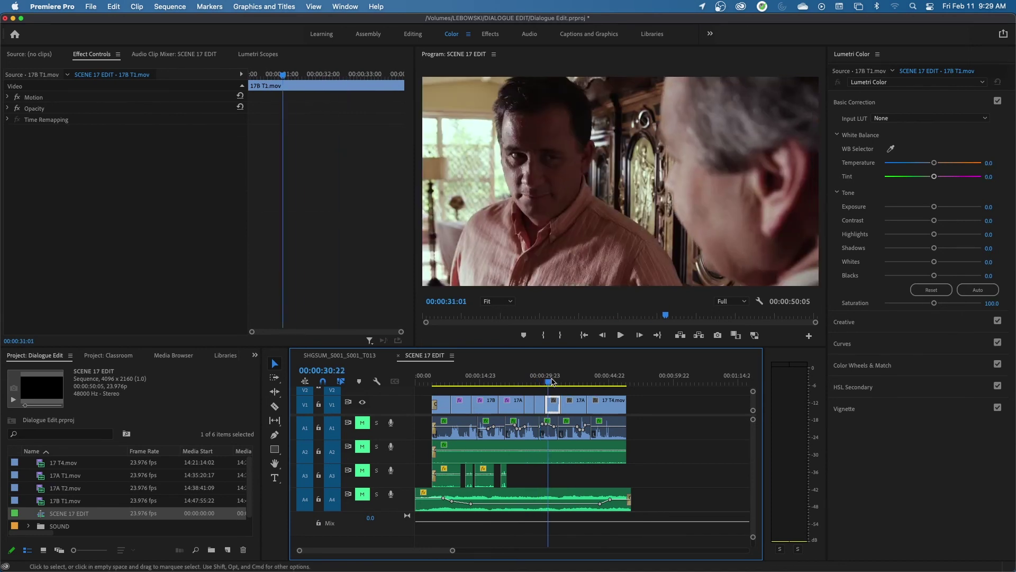
left_click_drag(559, 383, 567, 384)
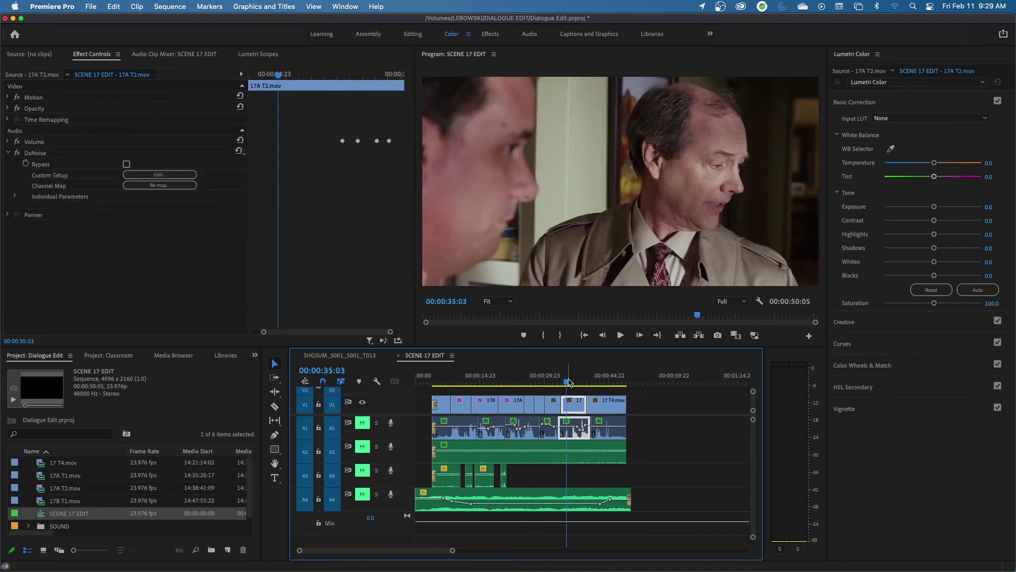
key("super+alt+v")
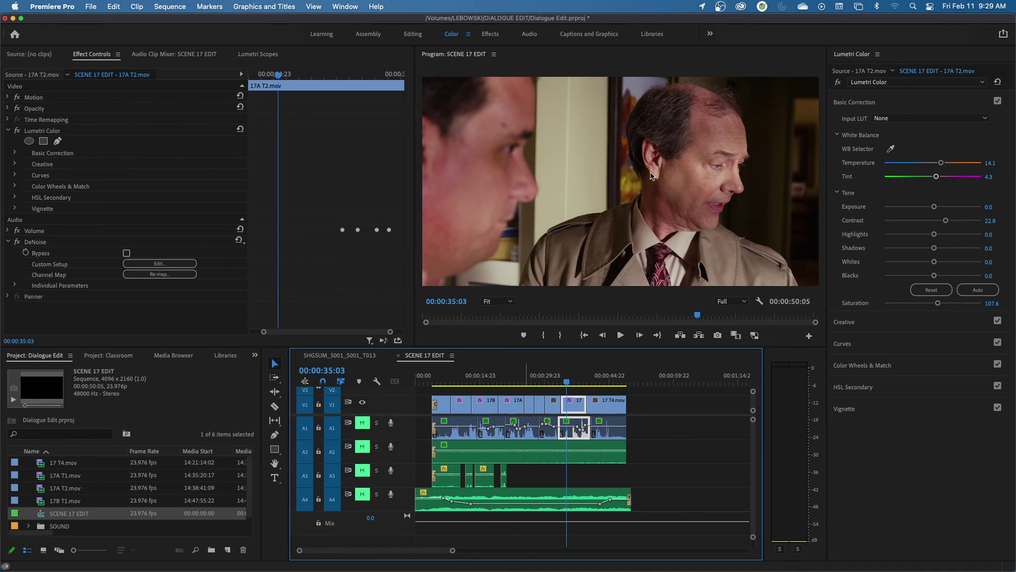
Step: Copy the Lumetri Color effect from 17B T1.mov at 00:00:15:08 and paste it onto the uncorrected 17B T1.mov clips, including the one at 00:00:26:06
left_click(480, 376)
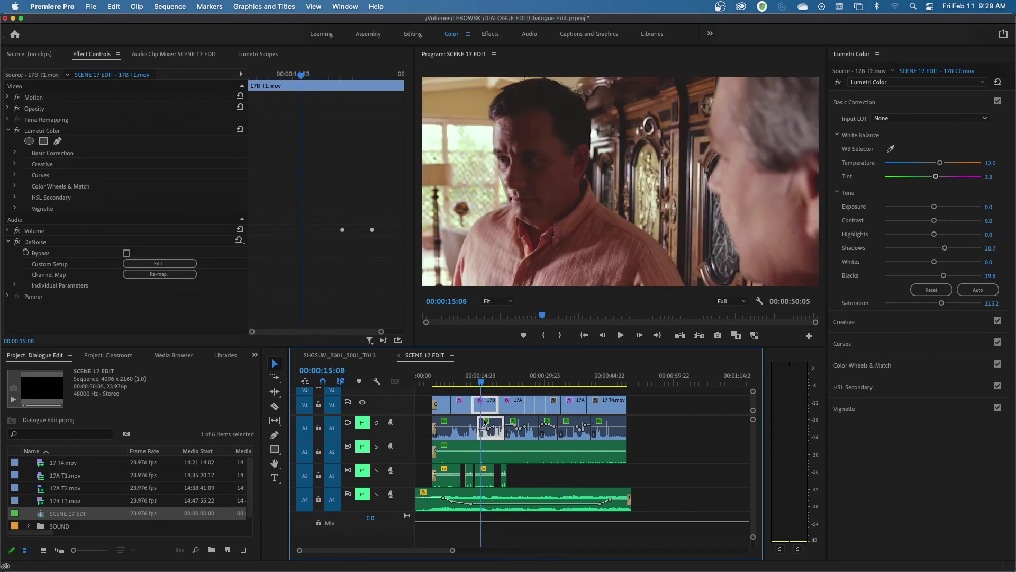
left_click(45, 132)
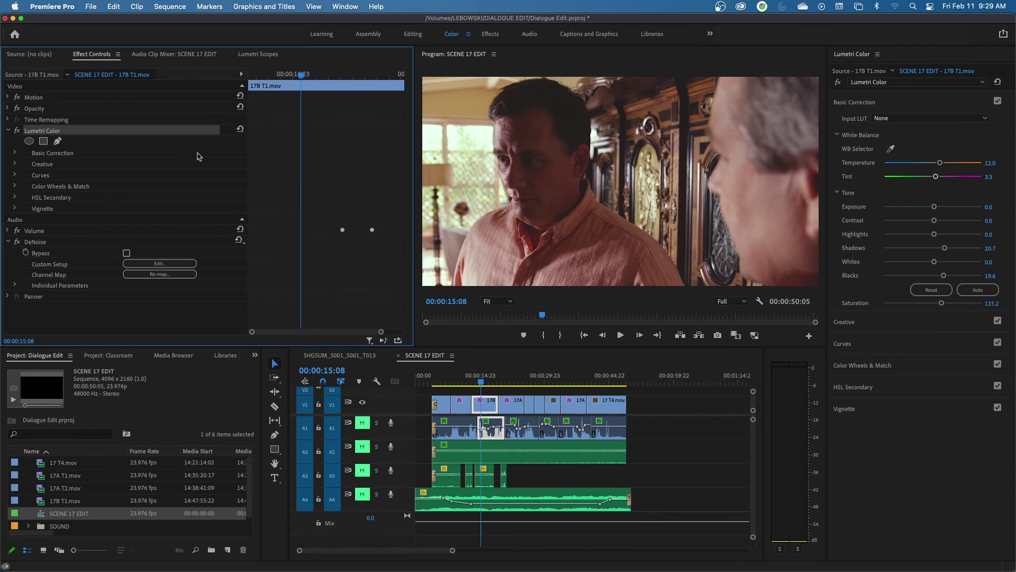
left_click_drag(502, 382, 528, 382)
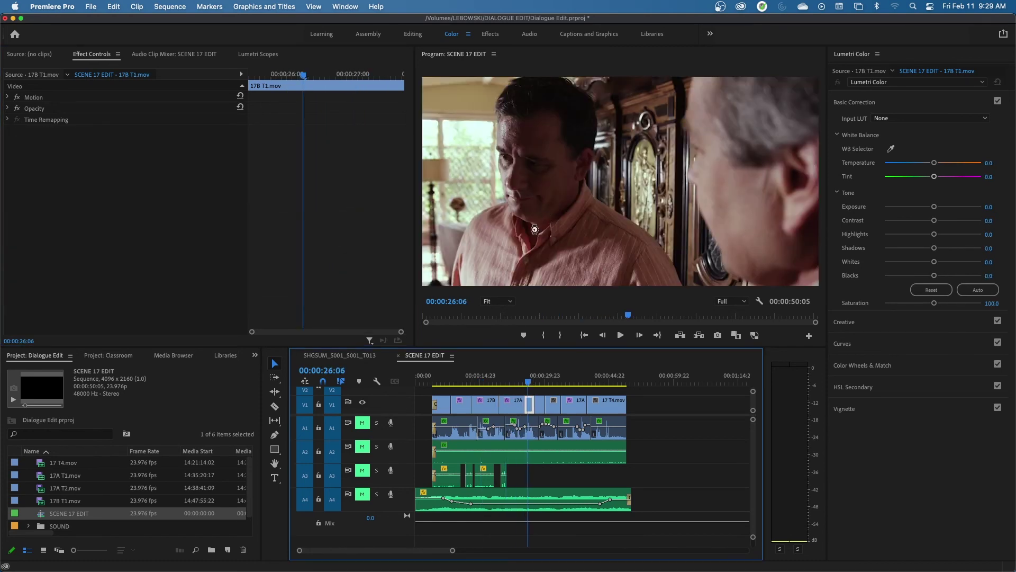
key("super+v")
left_click_drag(539, 382, 596, 380)
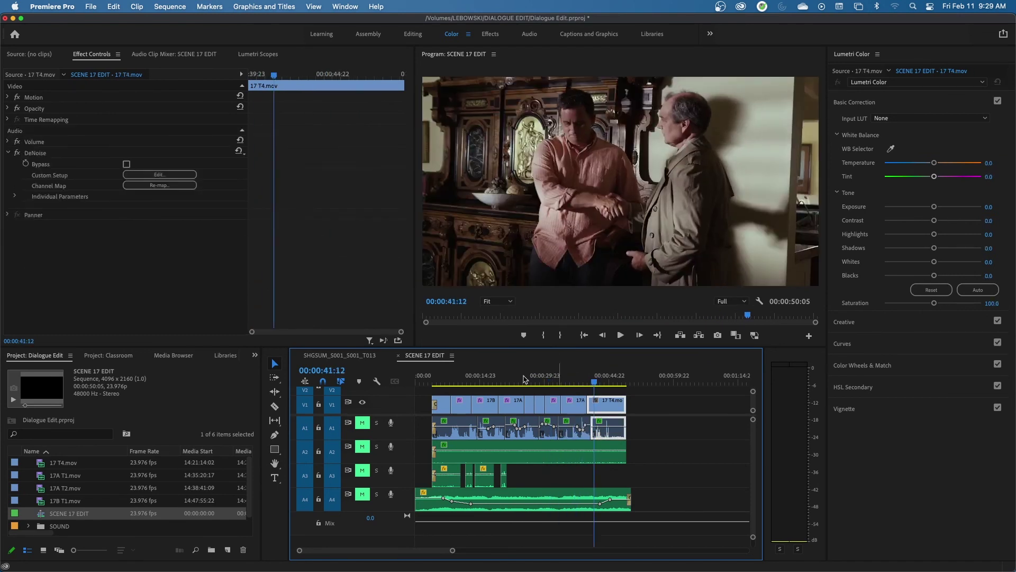
Step: Copy the Lumetri Color effect from the opening 17 T4.mov clip and paste it onto the final 17 T4.mov clip
left_click(443, 380)
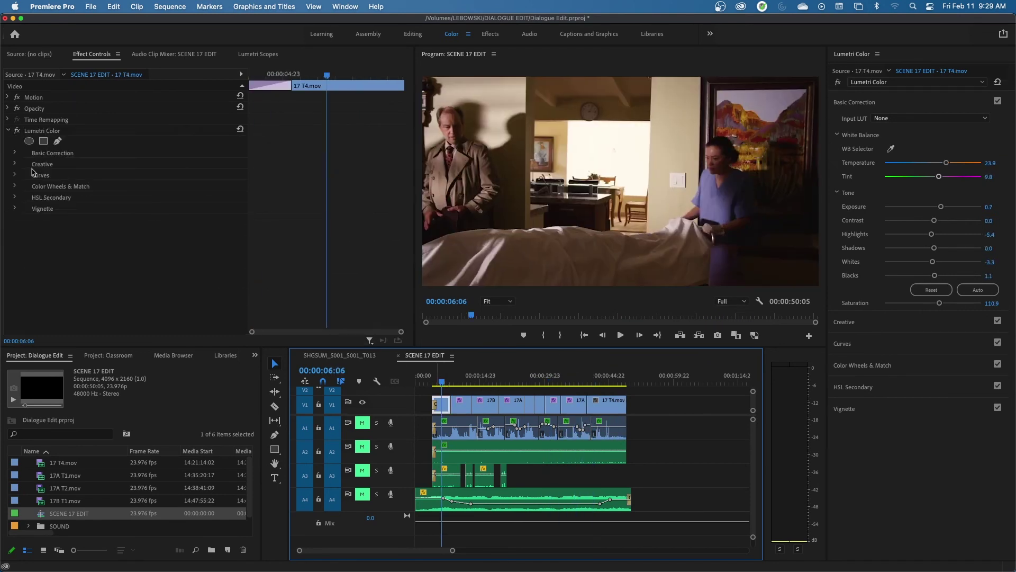
left_click(42, 132)
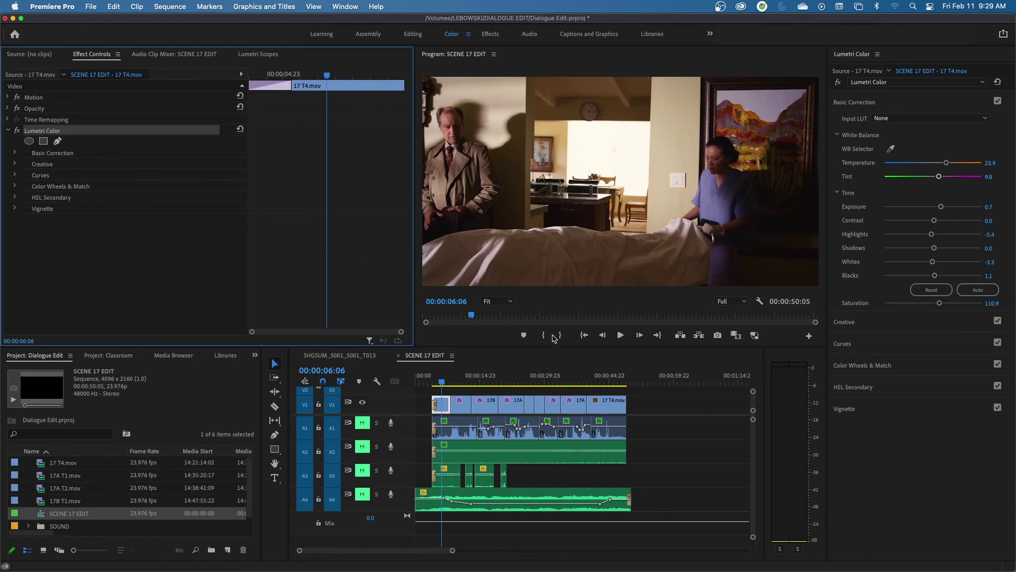
left_click(604, 380)
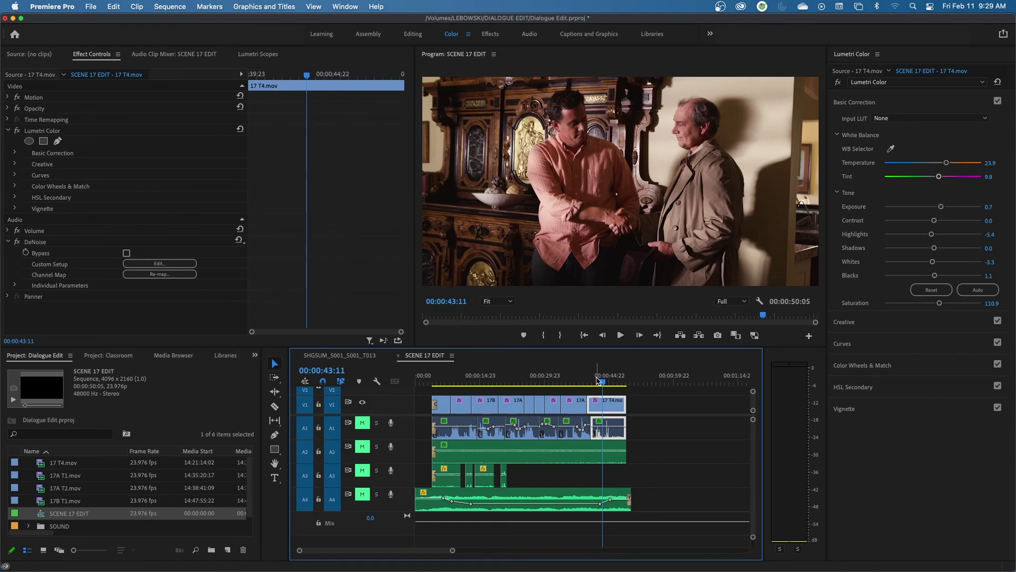
left_click_drag(599, 379, 570, 379)
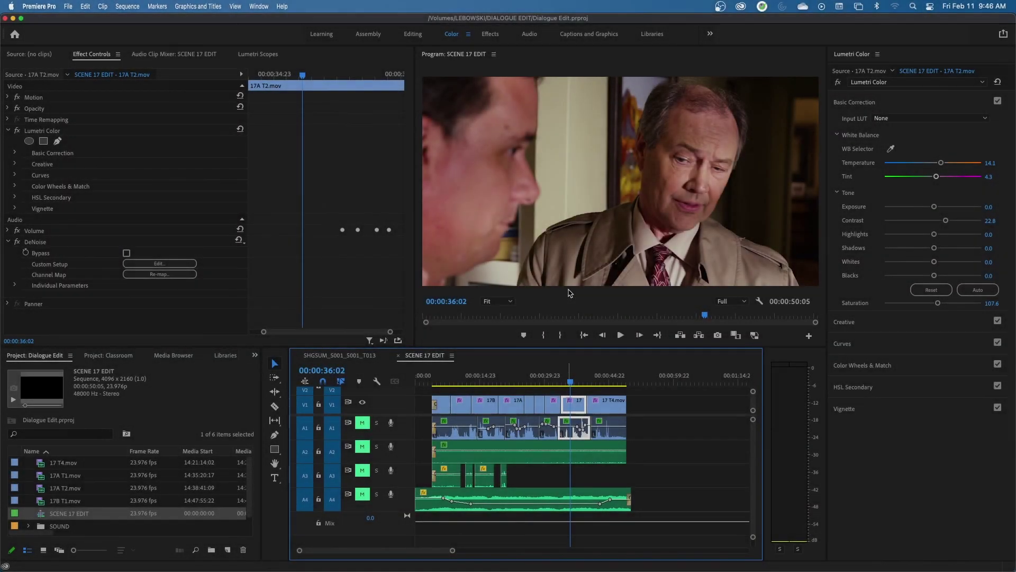
Step: Unmute audio tracks A1 through A4 and return the playhead to the start of the sequence
left_click(364, 423)
left_click(362, 446)
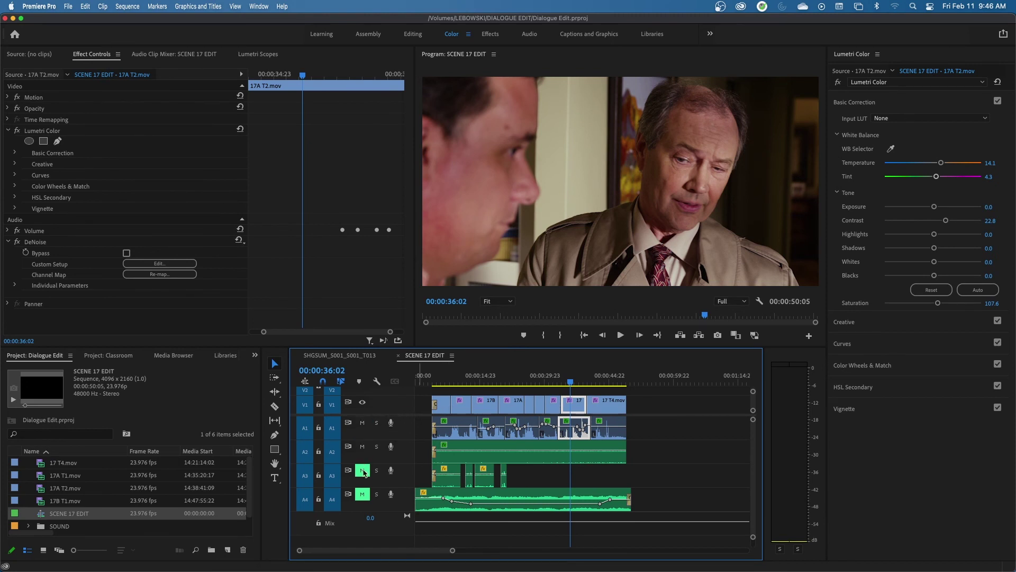
left_click(362, 470)
left_click(362, 494)
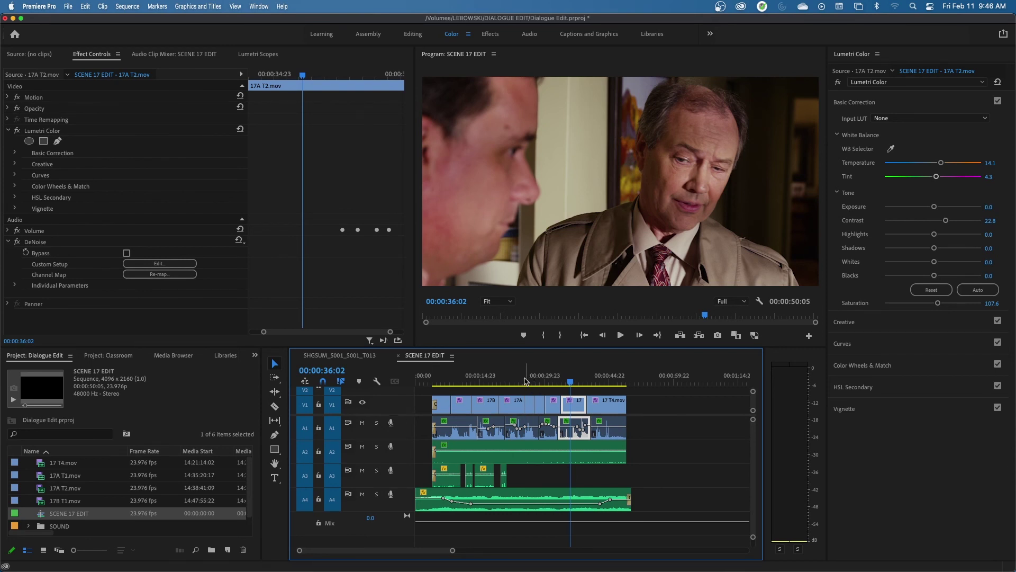
key("Home")
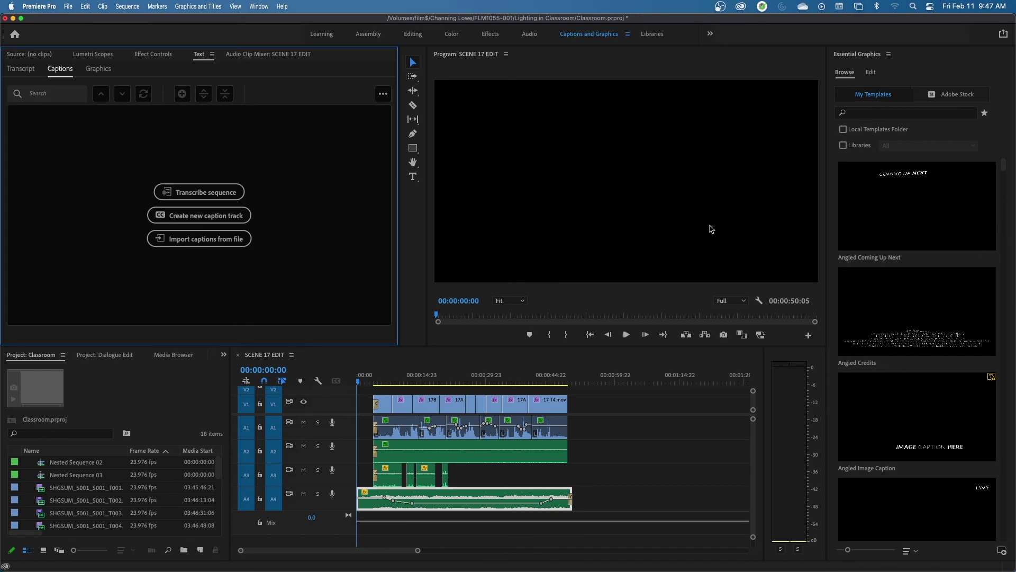
Step: Reveal the upper video tracks and add the title text "My Movie" over the opening shot at 00:00:05:07 with the Type tool
left_click(432, 362)
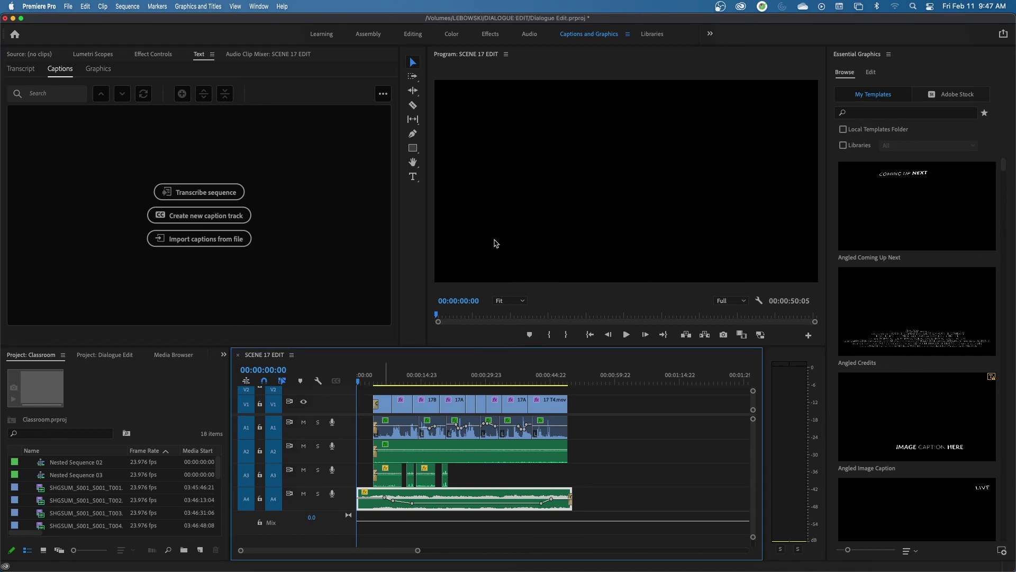
left_click(377, 377)
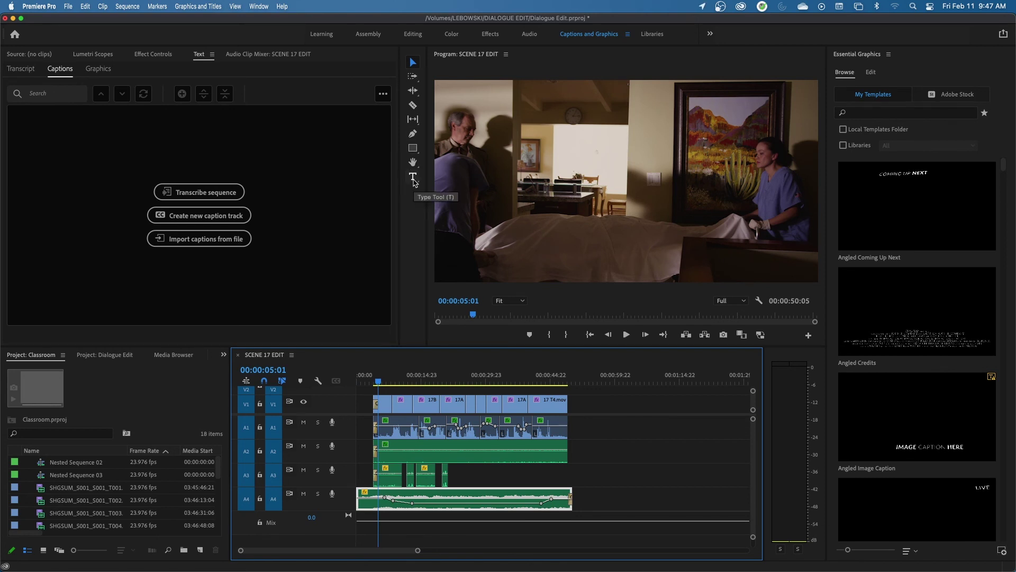
left_click(415, 180)
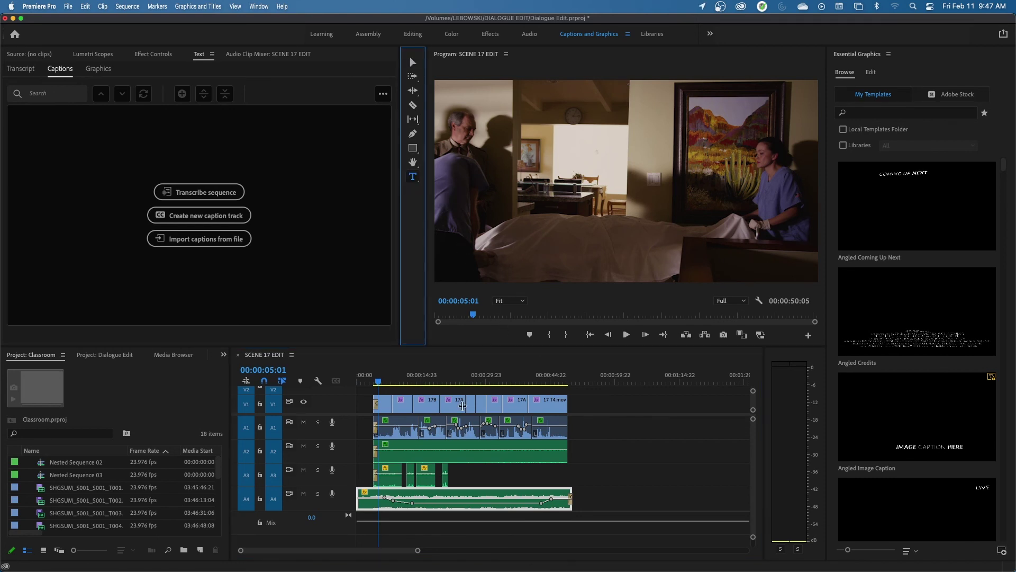
mouse_move(379, 382)
left_mouse_down()
mouse_move(358, 381)
mouse_move(377, 381)
left_mouse_up()
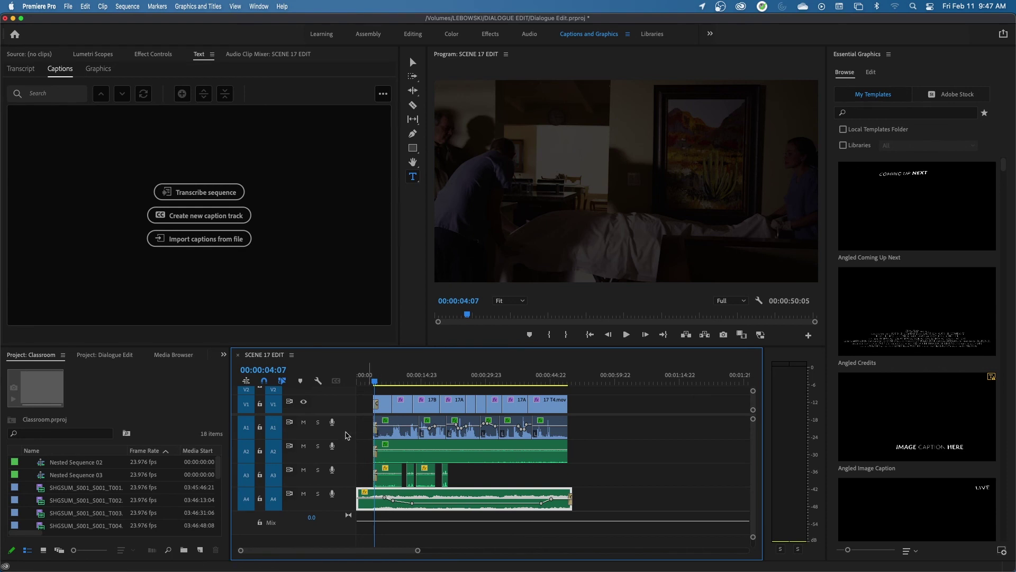
left_click_drag(338, 414, 336, 459)
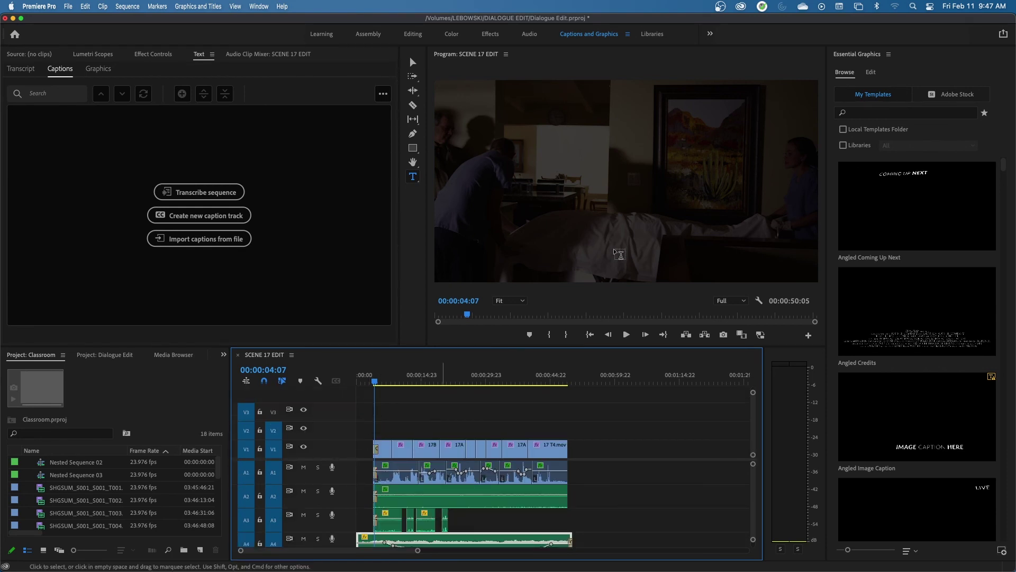
left_click_drag(377, 383, 382, 383)
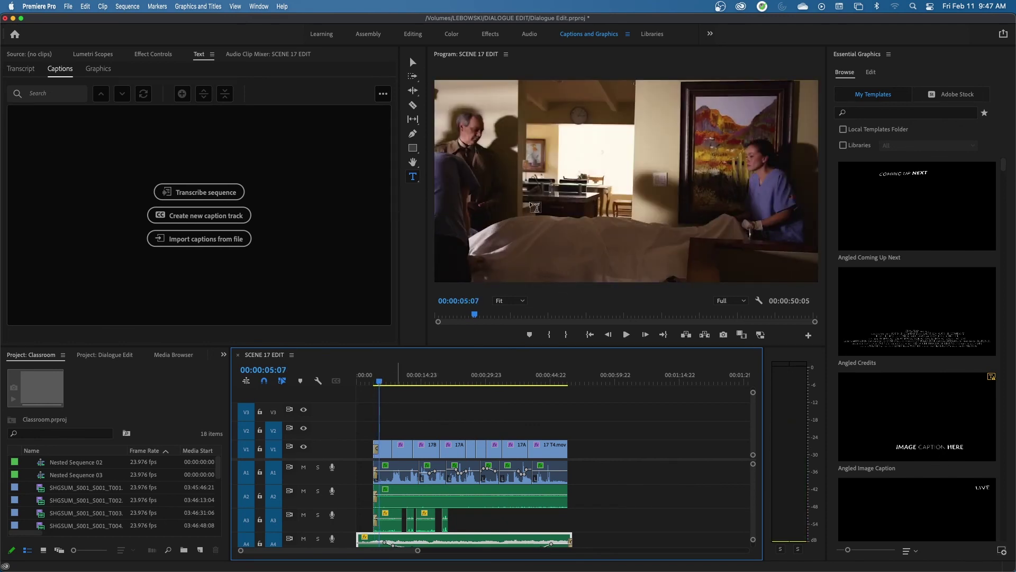
left_click(564, 218)
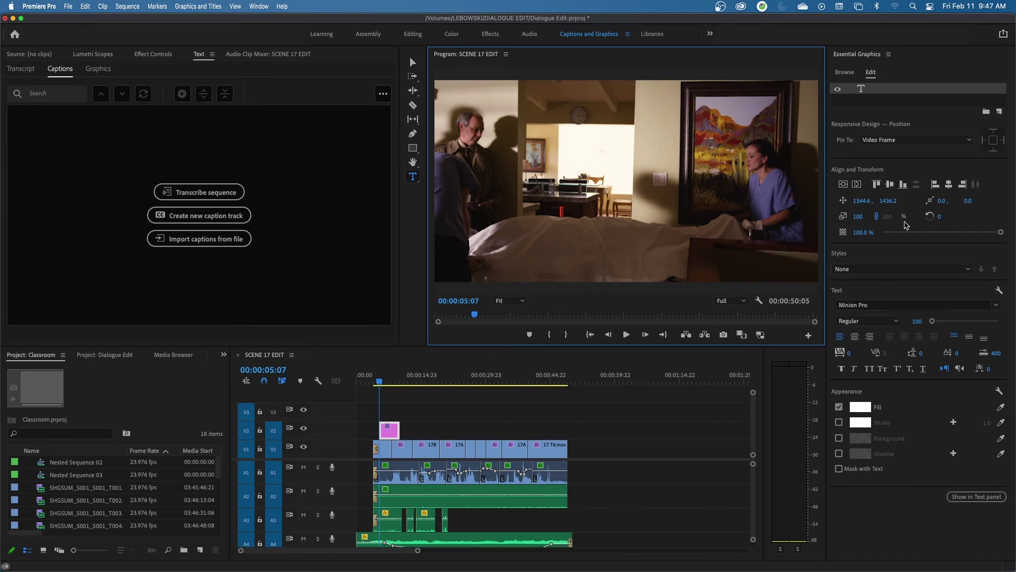
type("My Movie")
left_click(413, 63)
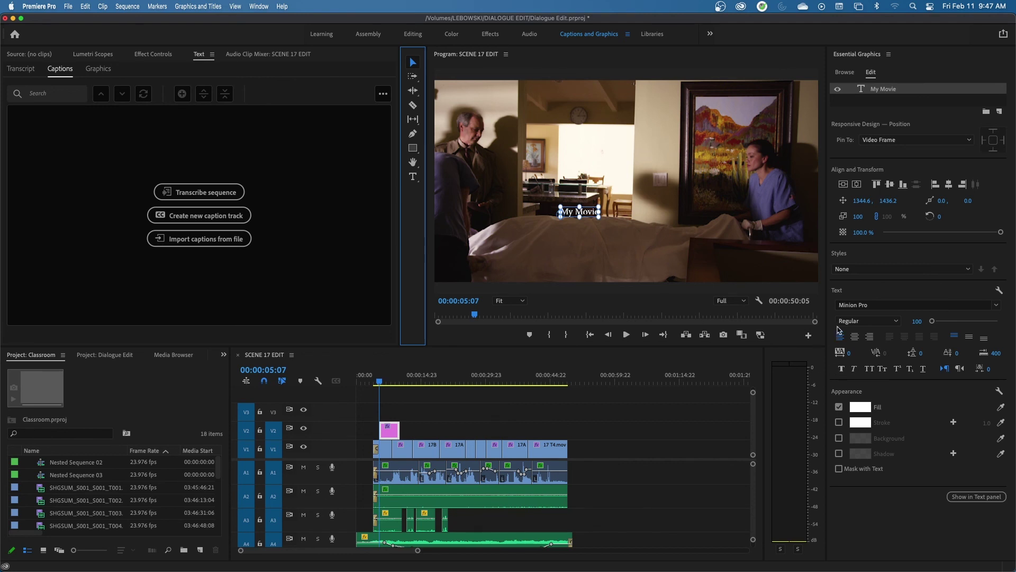
Step: Change the title text to "My Awesome Movie", with a line break before "Movie"
double_click(589, 216)
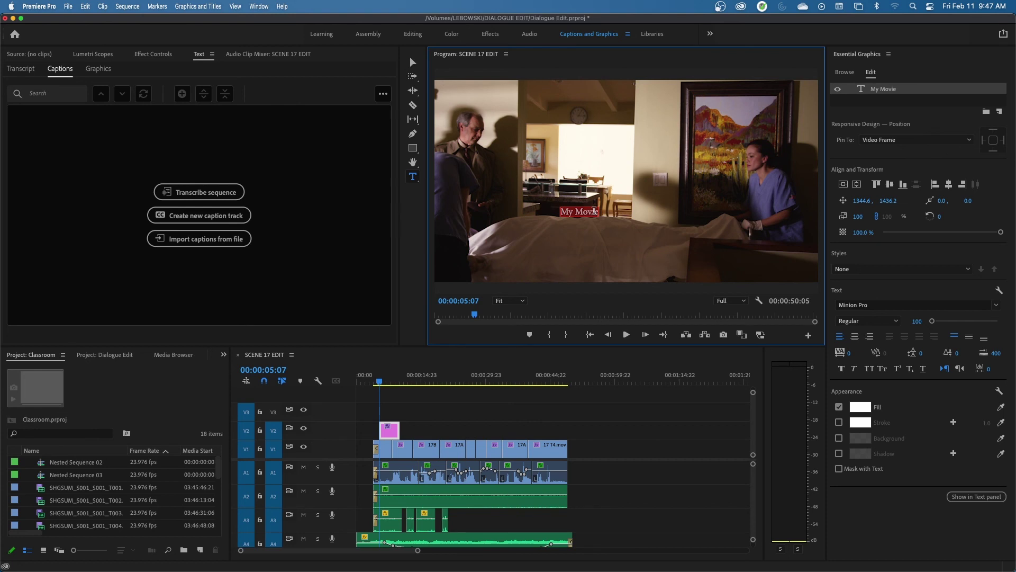
left_click(594, 211)
key("BackSpace")
key("BackSpace")
type("Awesome Mov")
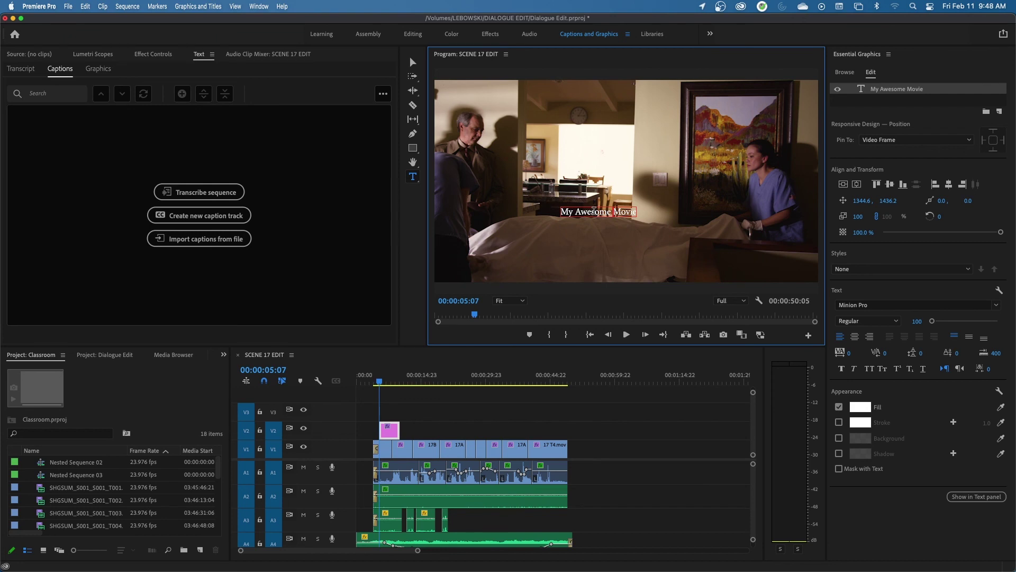
key("Return")
key("Escape")
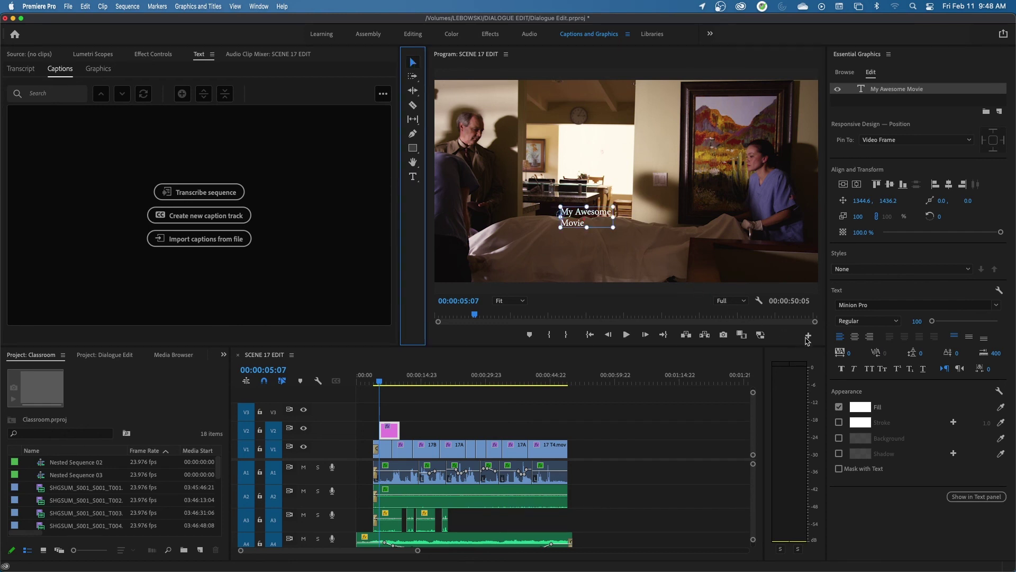
Step: Center-align the title's text and center the title horizontally and vertically in the frame
left_click(855, 337)
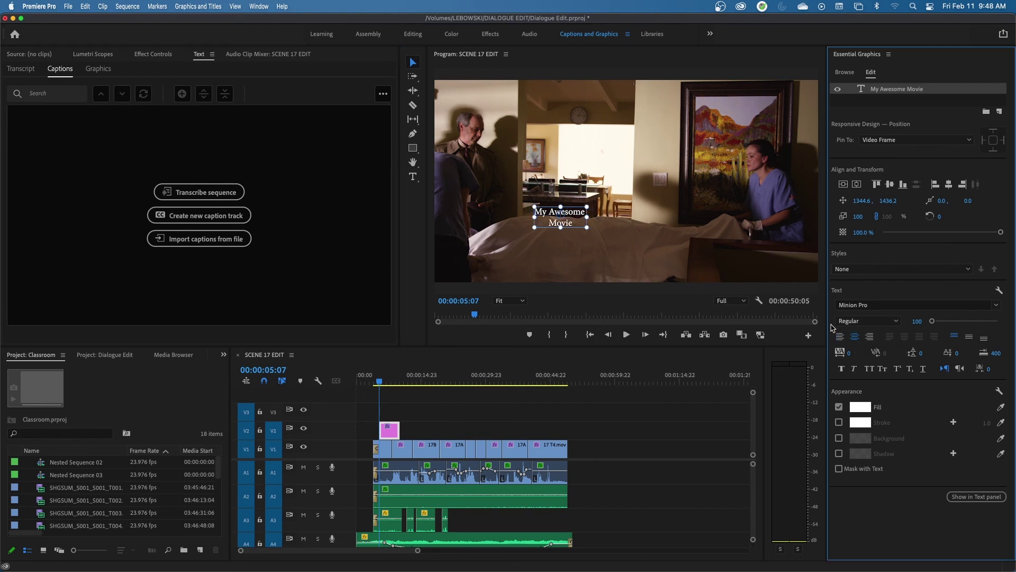
left_click(857, 184)
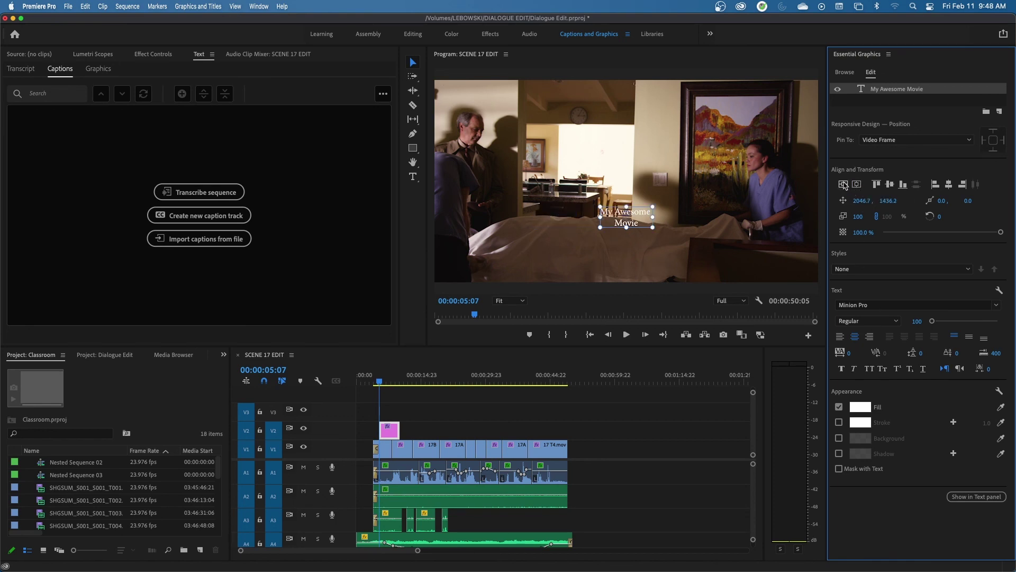
left_click(844, 185)
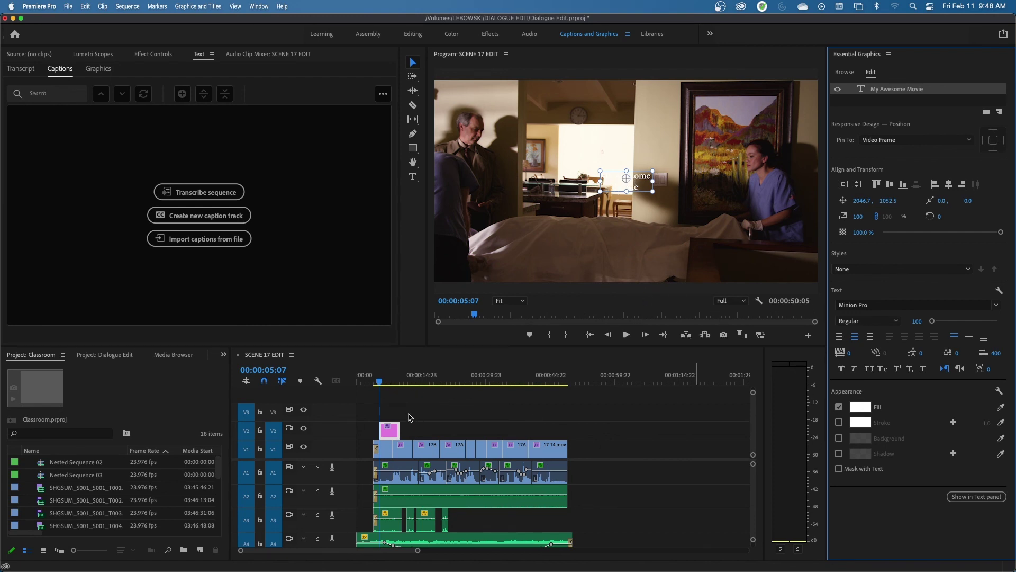
Step: Preview the title at 00:00:09:14, enlarge it to a scale of 288, and change its font to Modak
left_click_drag(385, 379, 398, 385)
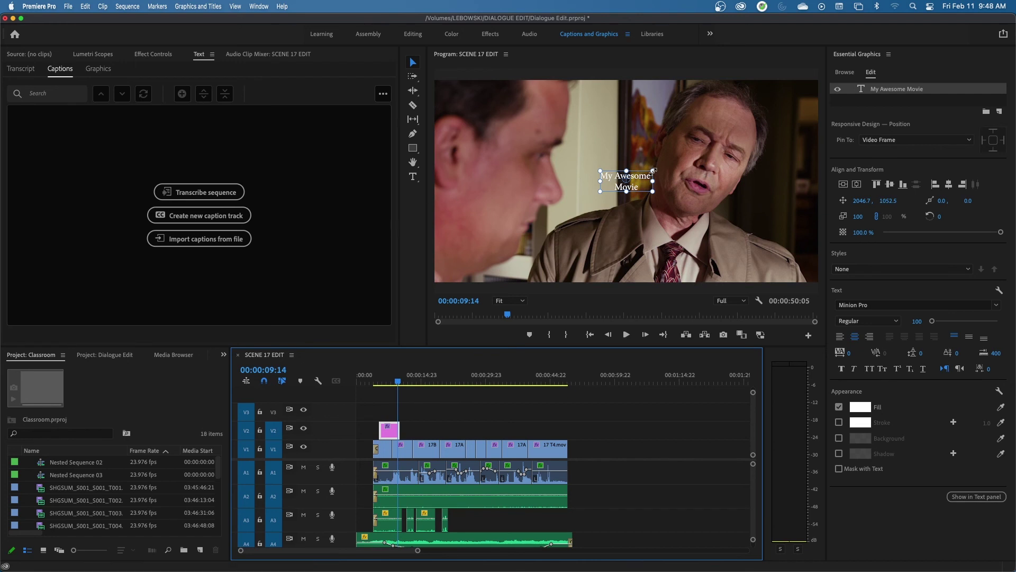
left_click_drag(653, 170, 764, 133)
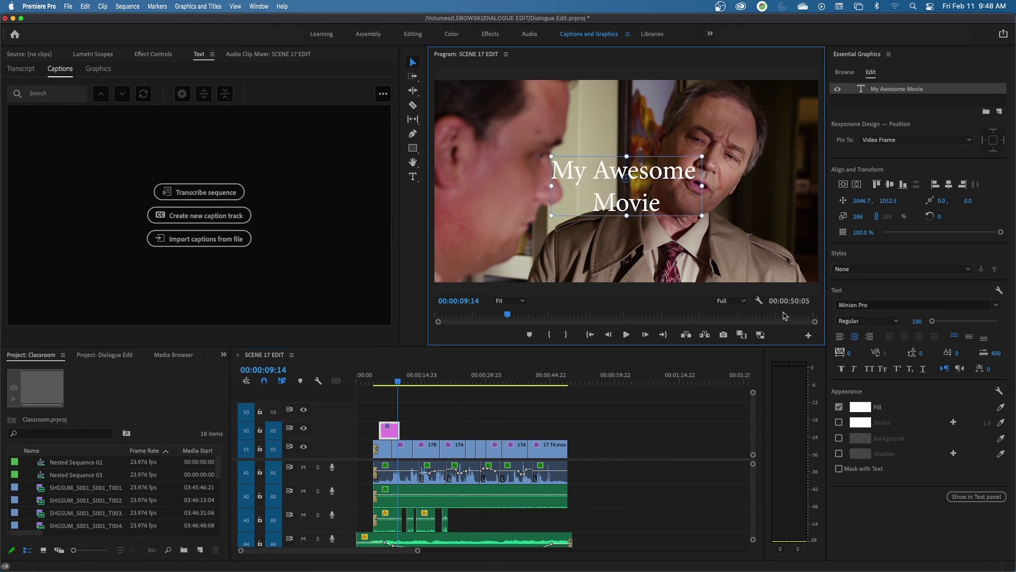
left_click(870, 305)
scroll(893, 418, "up", 3)
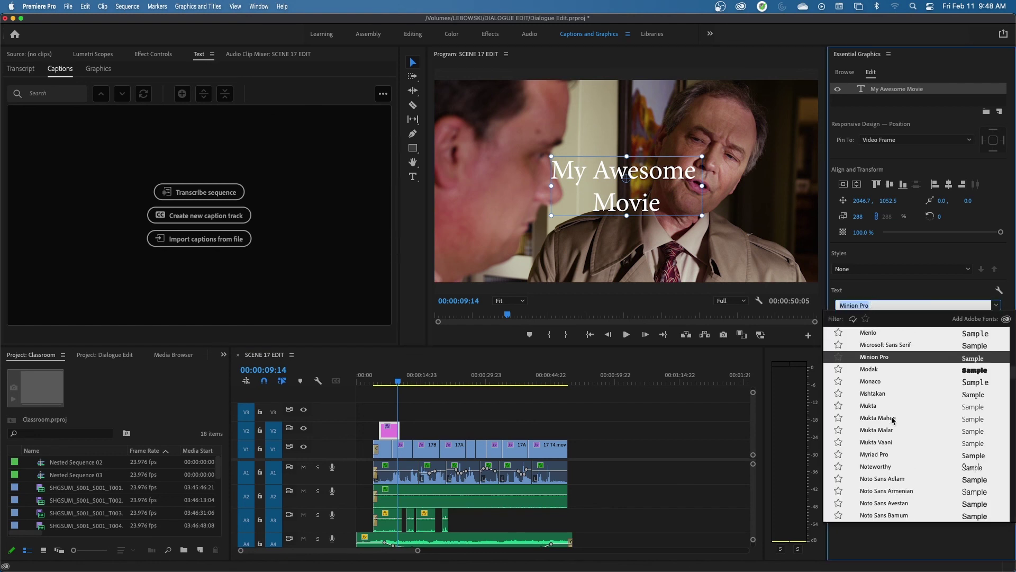
left_click(869, 394)
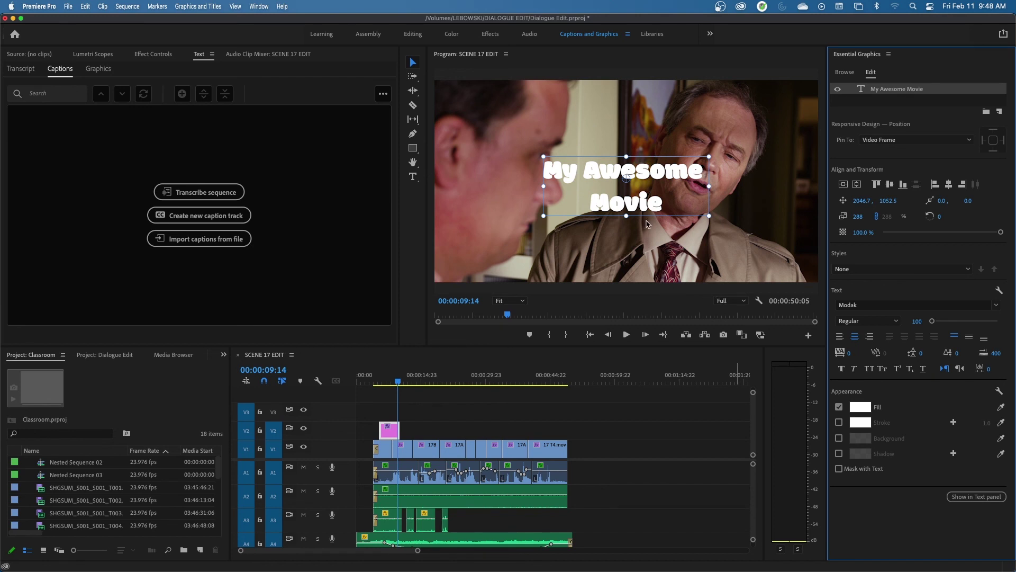
Step: Enable a stroke on the "My Awesome Movie" title and set its fill to dark red C01C1C
left_click(839, 422)
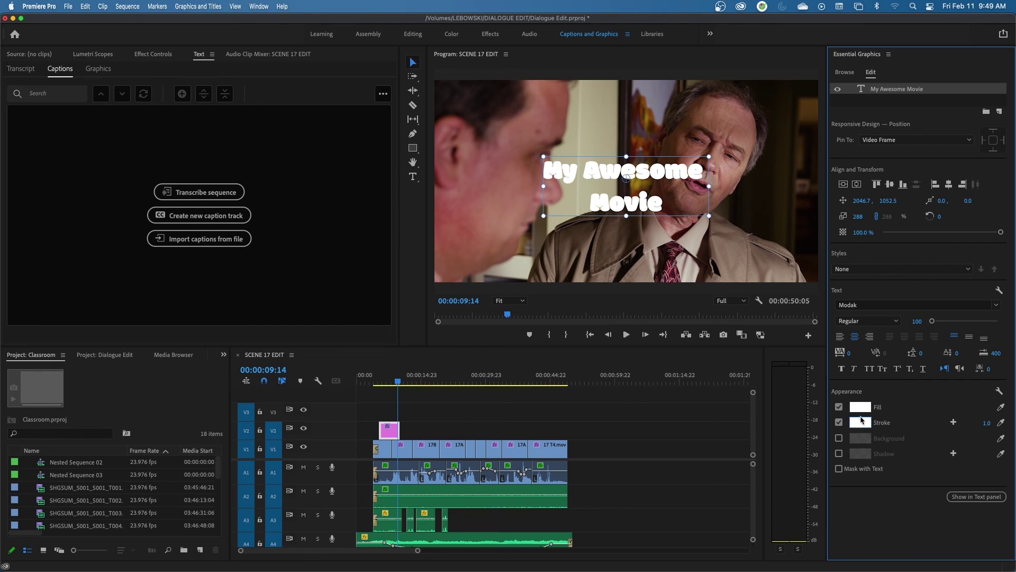
left_click(862, 408)
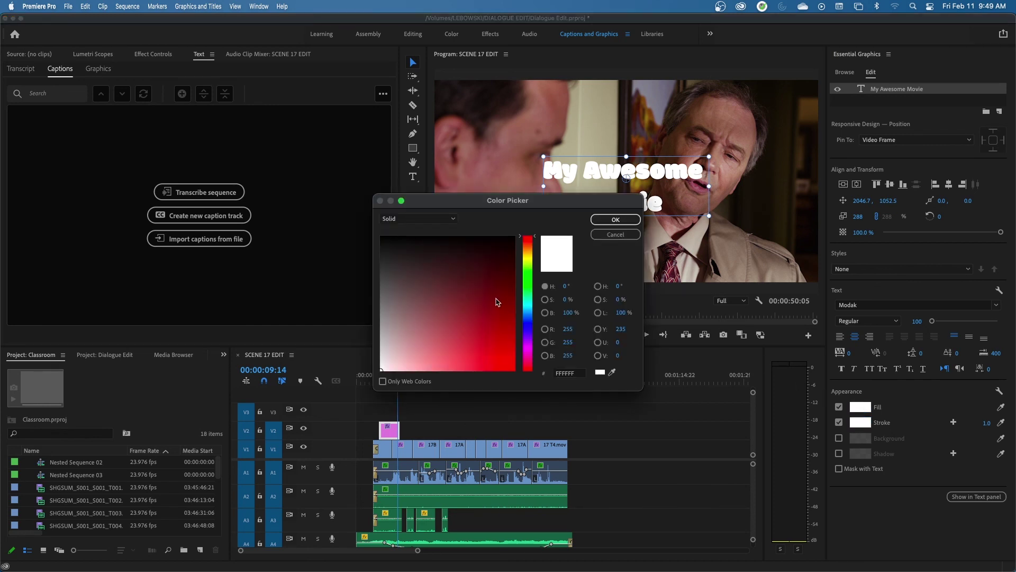
left_click(496, 338)
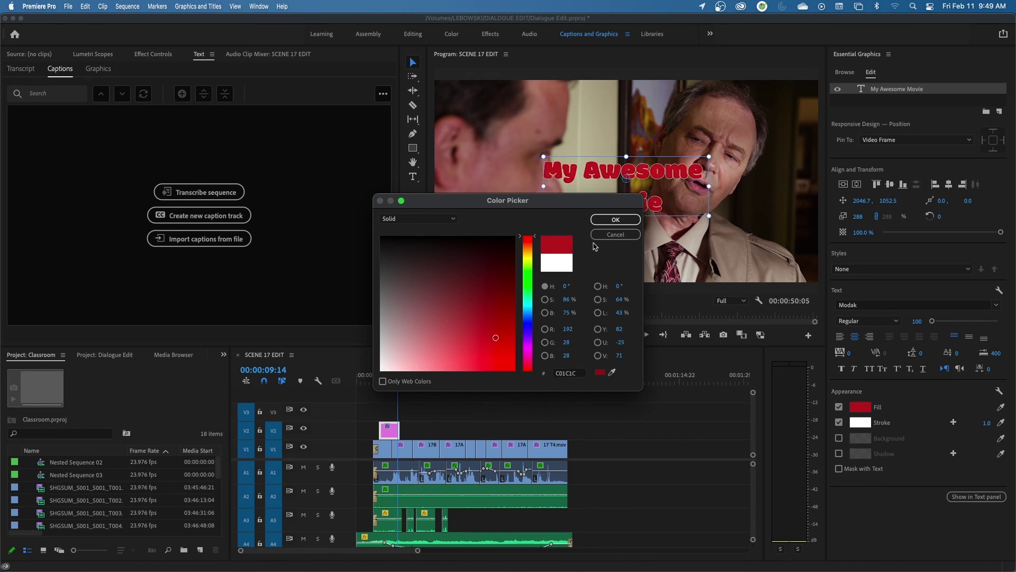
left_click(615, 220)
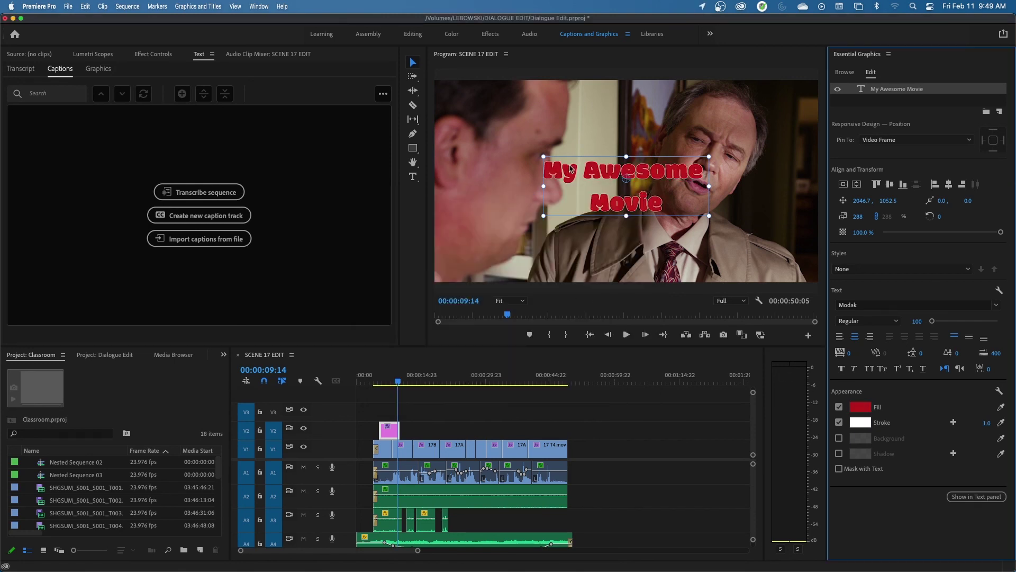
Step: Set the title's stroke color to black 000000 and its width to 12.0
left_click(867, 429)
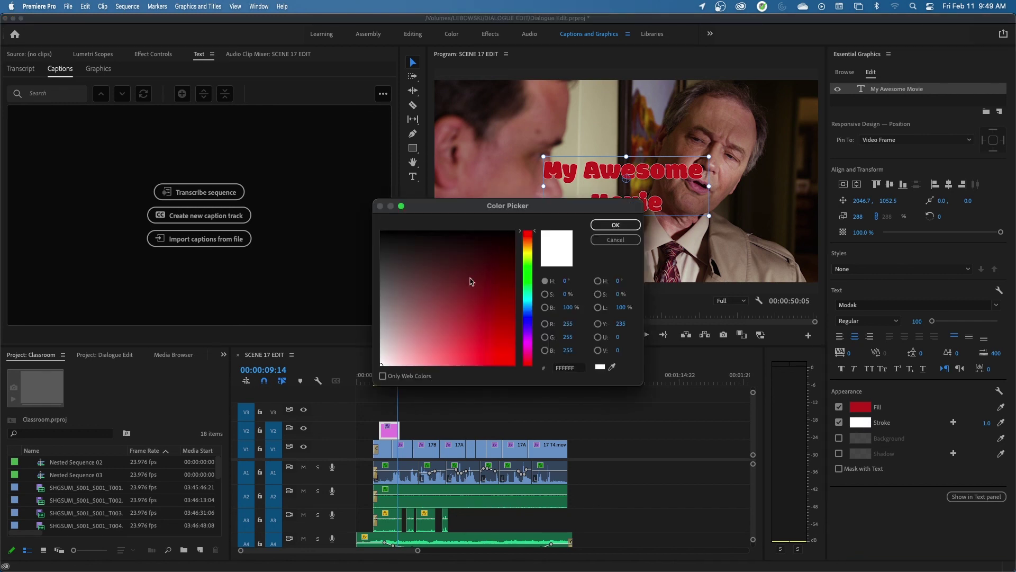
left_click_drag(471, 281, 516, 217)
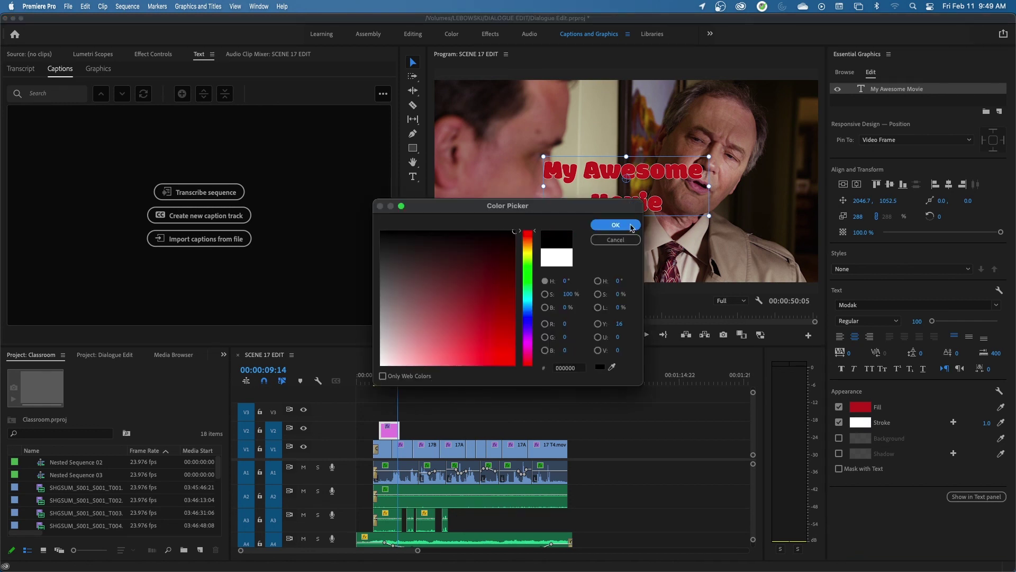
left_click(614, 226)
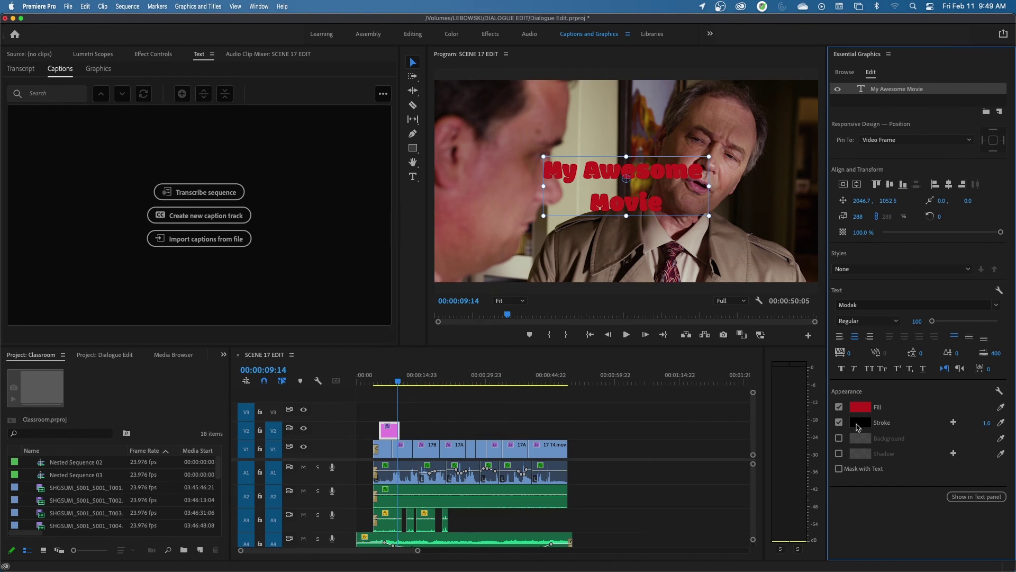
left_click_drag(984, 424, 1004, 424)
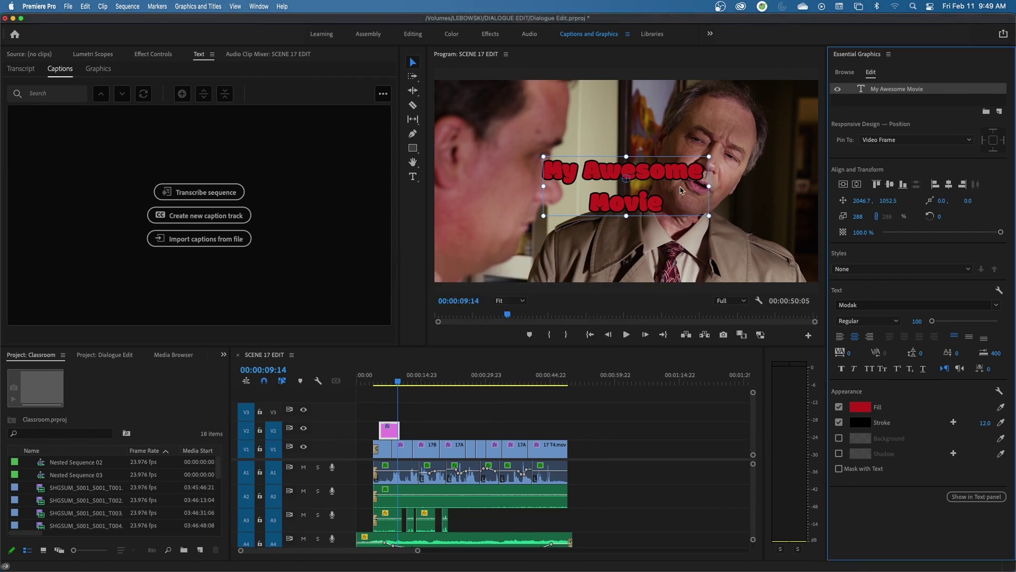
Step: Lower the title to a vertical position of about 1534 and center it horizontally in the frame
left_click_drag(665, 182, 663, 227)
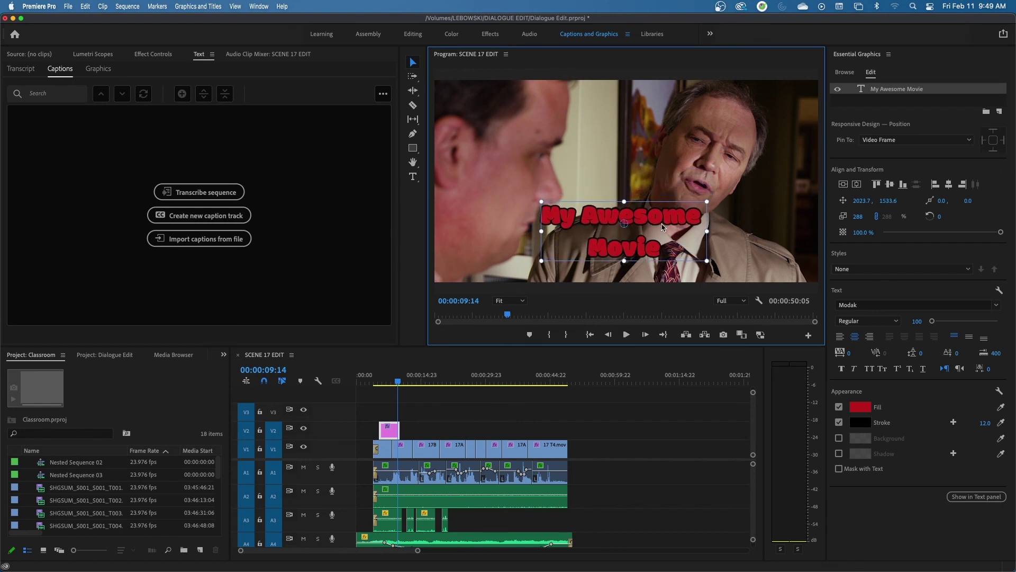
left_click(856, 185)
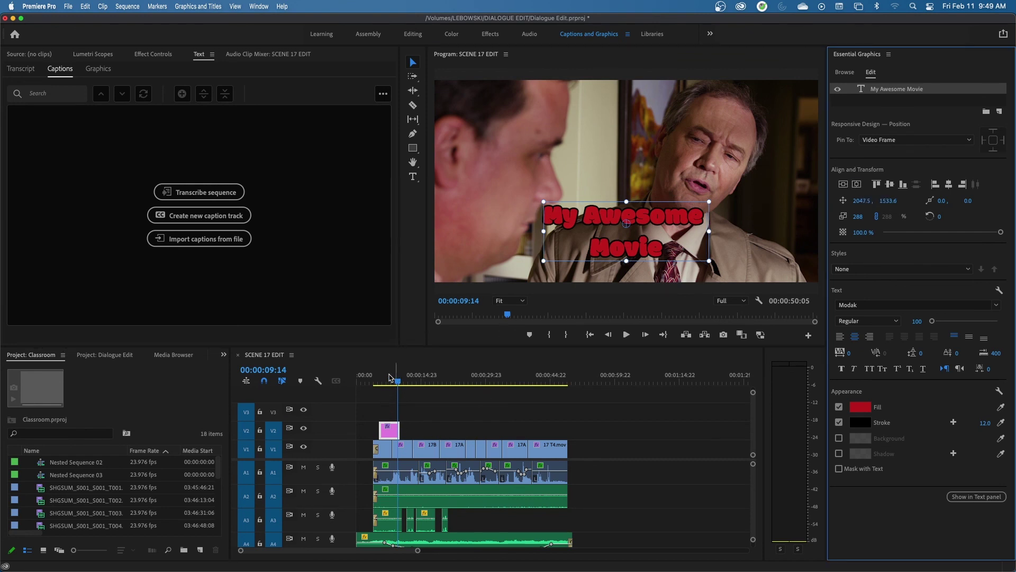
Step: Extend the start of the title clip on V2 back to the beginning of the sequence
left_click(363, 377)
key("=")
key("=")
key("=")
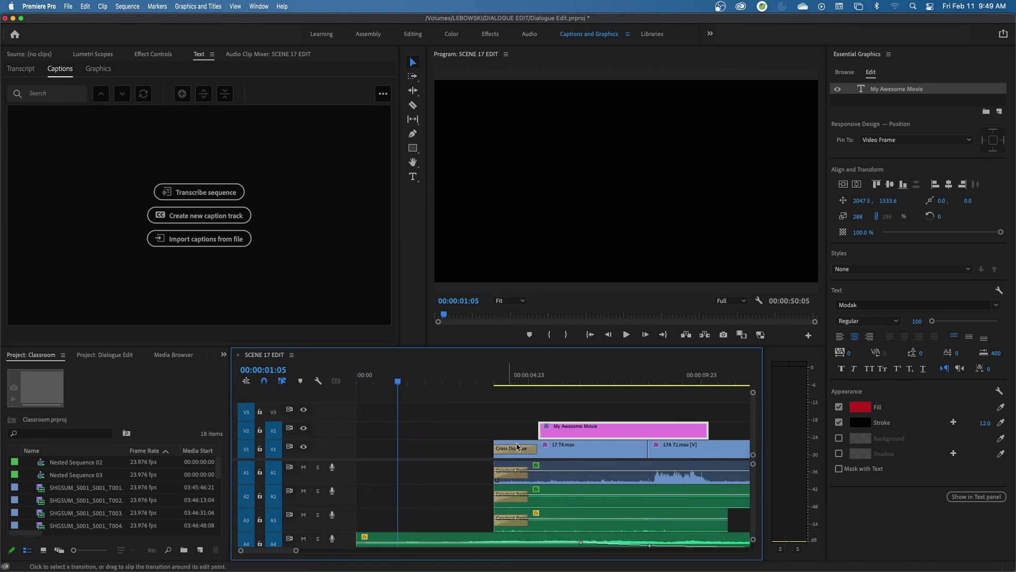
left_click_drag(539, 430, 343, 443)
Step: Apply Cross Dissolves to both ends of the title clip and play the opening from the sequence start
left_click_drag(421, 407, 457, 439)
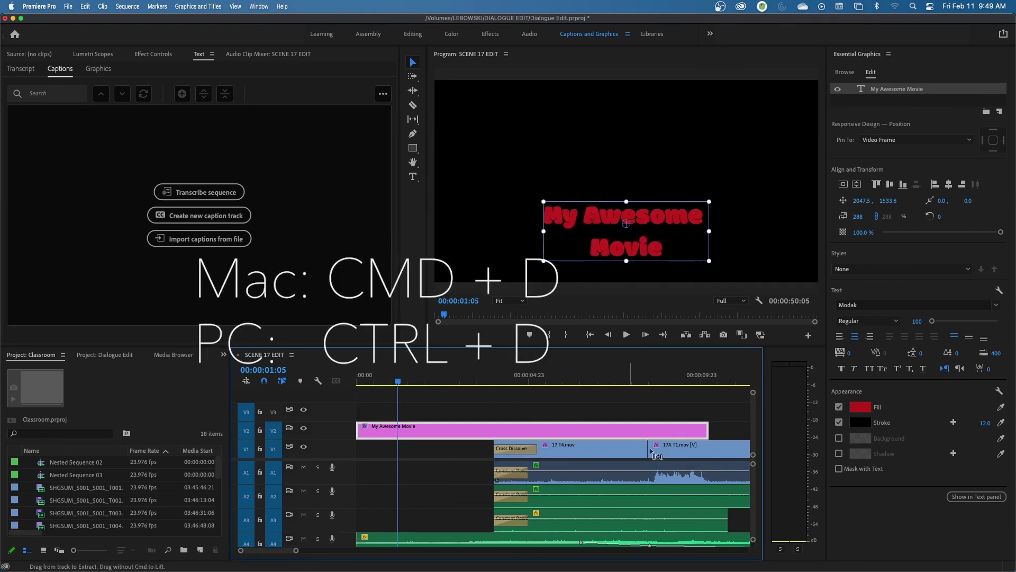
key("super+d")
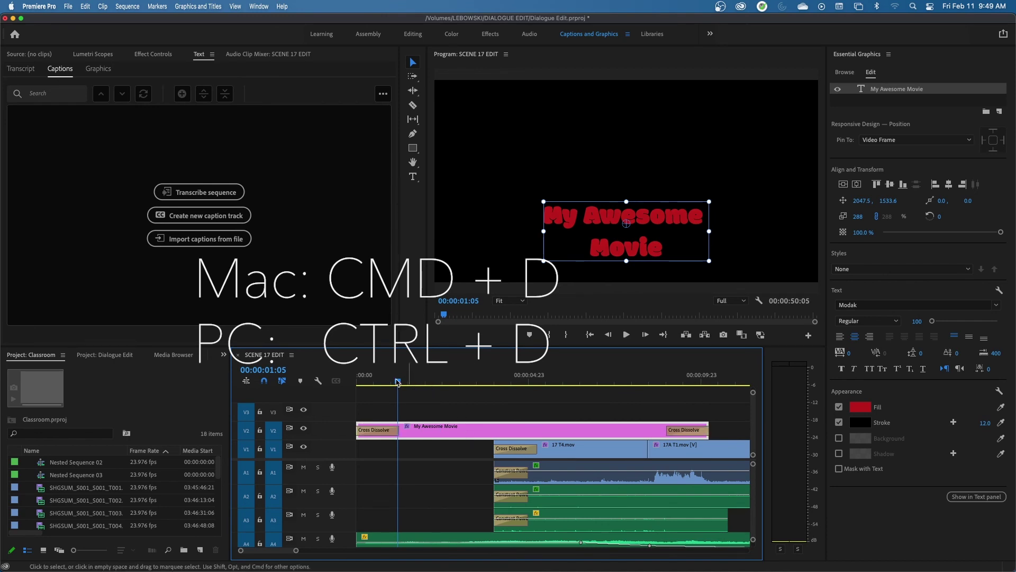
key("minus")
key("minus")
key("minus")
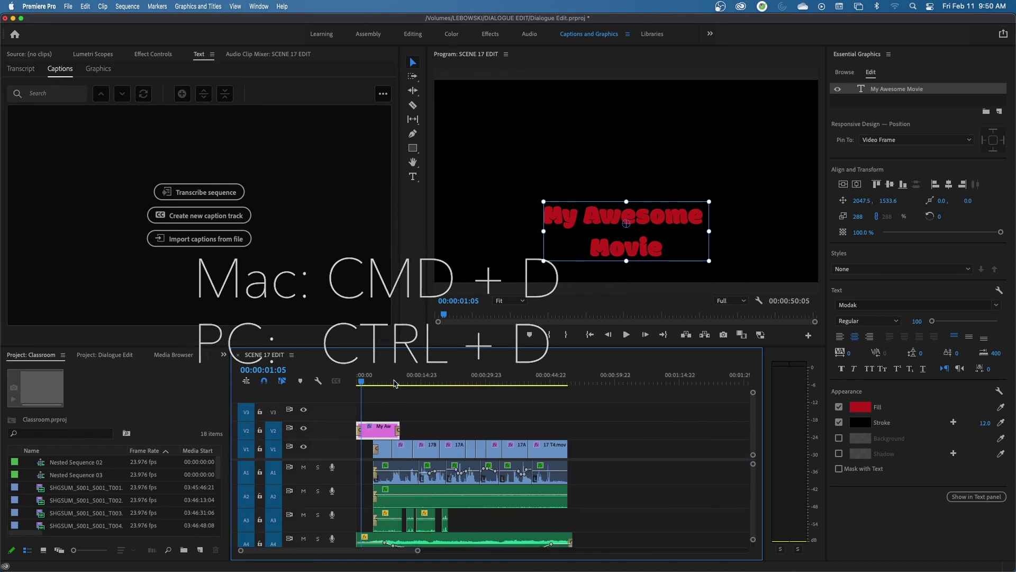
key("Home")
key("space")
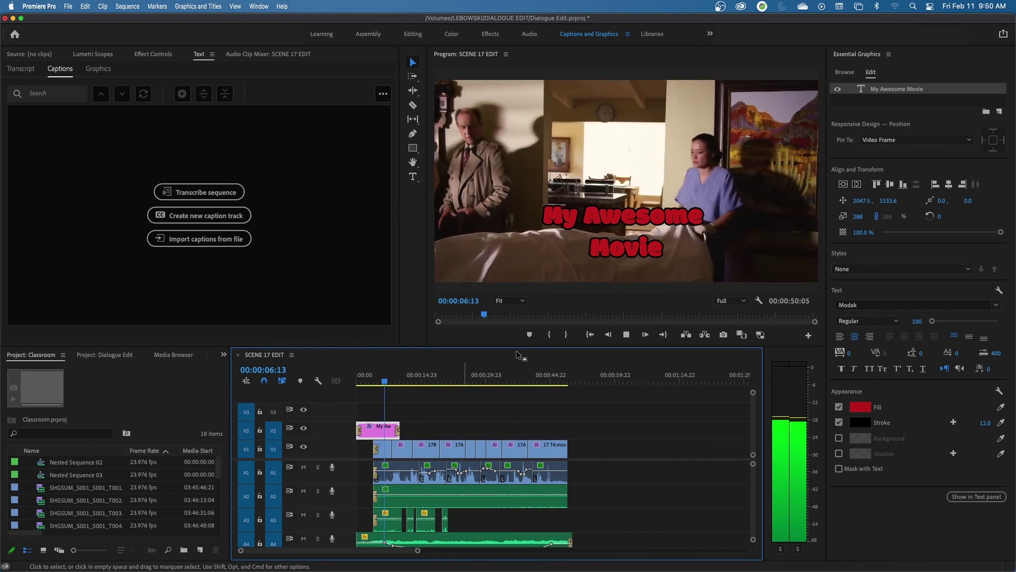
key("space")
Step: Trim the title's end to the cut between 17 T4.mov and 17A T1.mov and play back the result
key("=")
key("=")
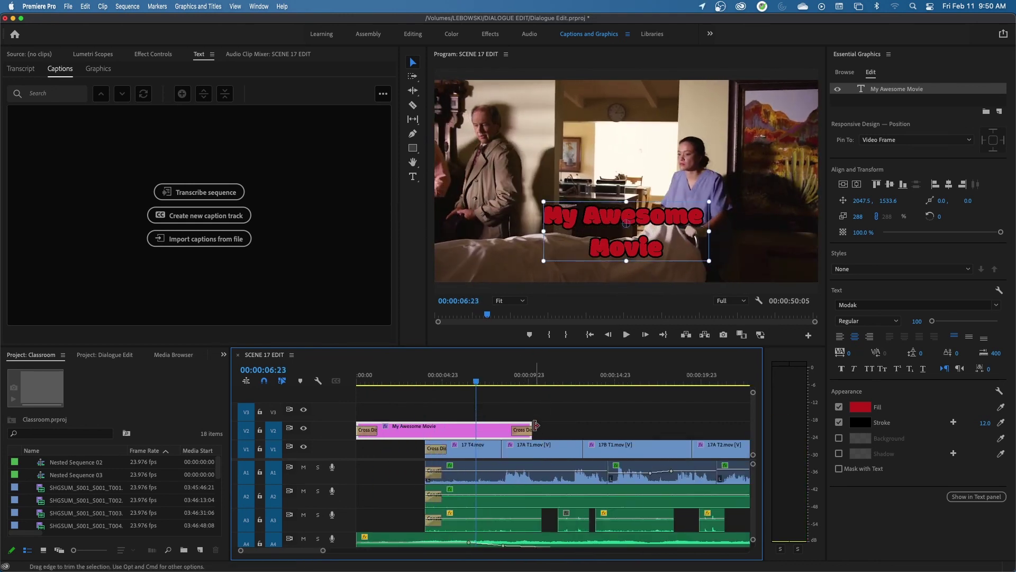
left_click_drag(529, 423, 500, 423)
key("space")
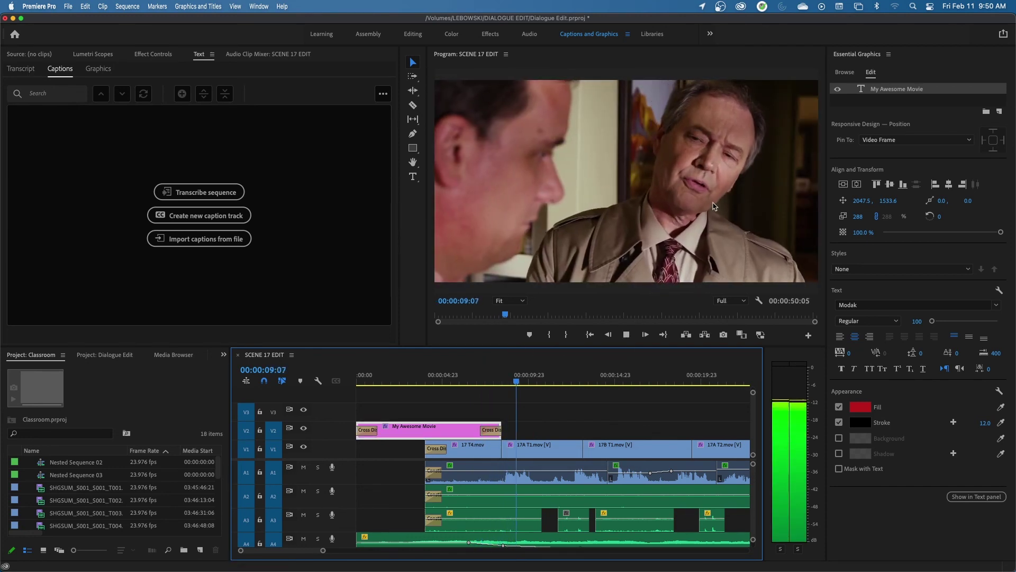
key("space")
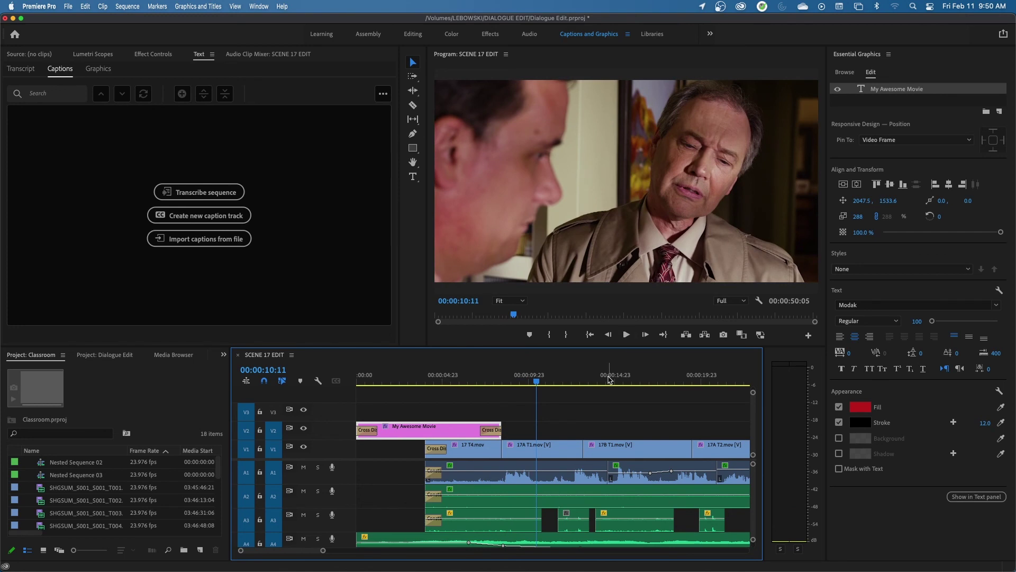
Step: Duplicate the title clip with its dissolves and move the copy past the end of the edit
key("minus")
left_click(501, 410)
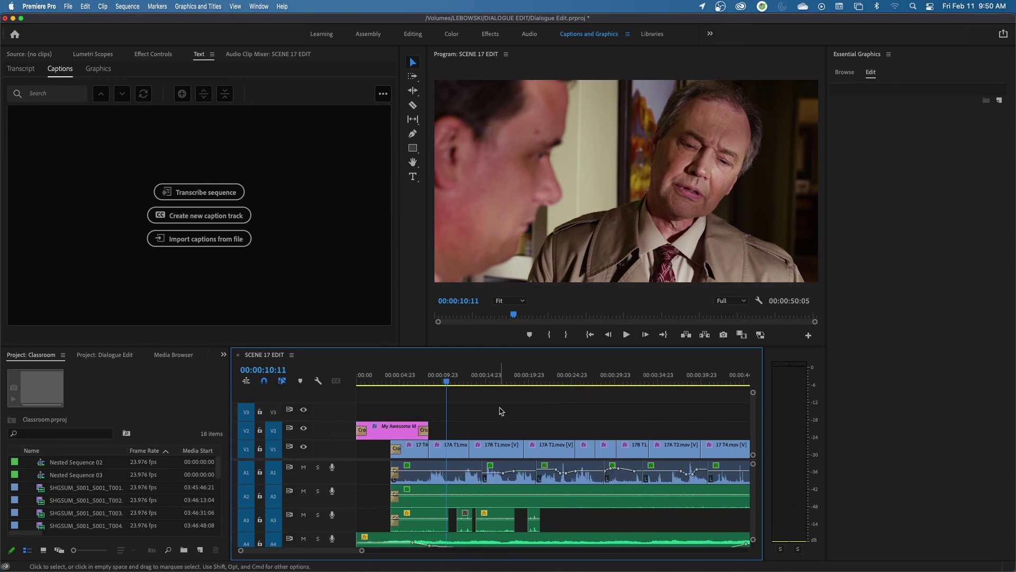
key("minus")
key("minus")
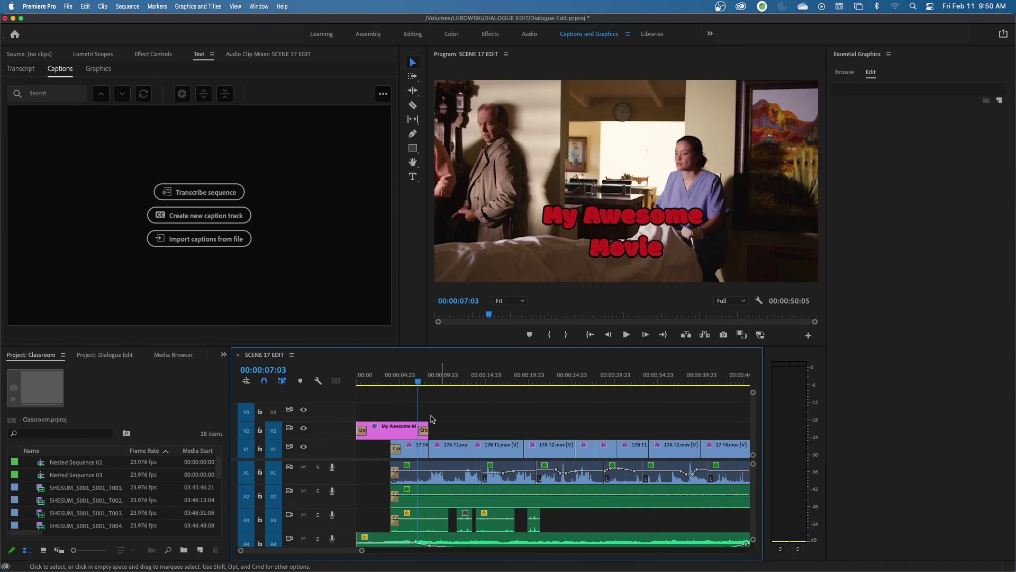
left_click_drag(441, 411, 367, 434)
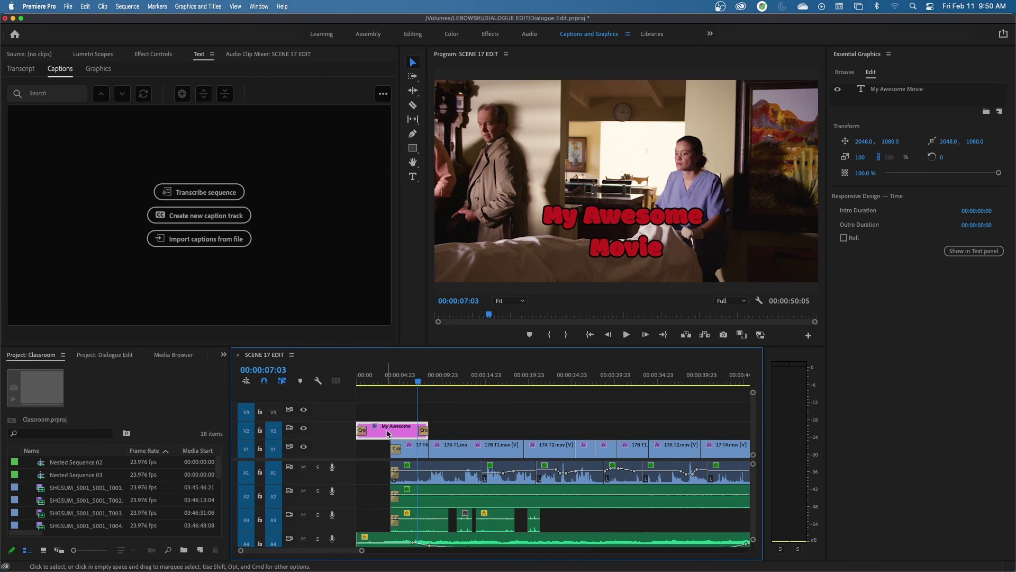
left_click_drag(388, 433, 534, 487)
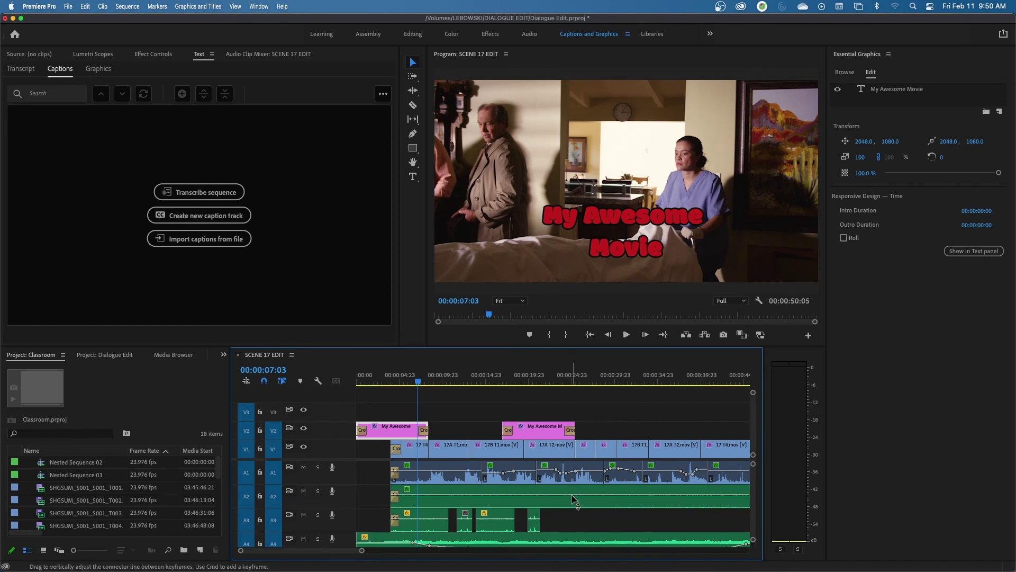
key("minus")
left_click(450, 437)
left_click_drag(450, 436, 622, 455)
Step: Add a Cross Dissolve at the end of the last video clip and preview the fade-out from 00:00:47:18
left_click(572, 385)
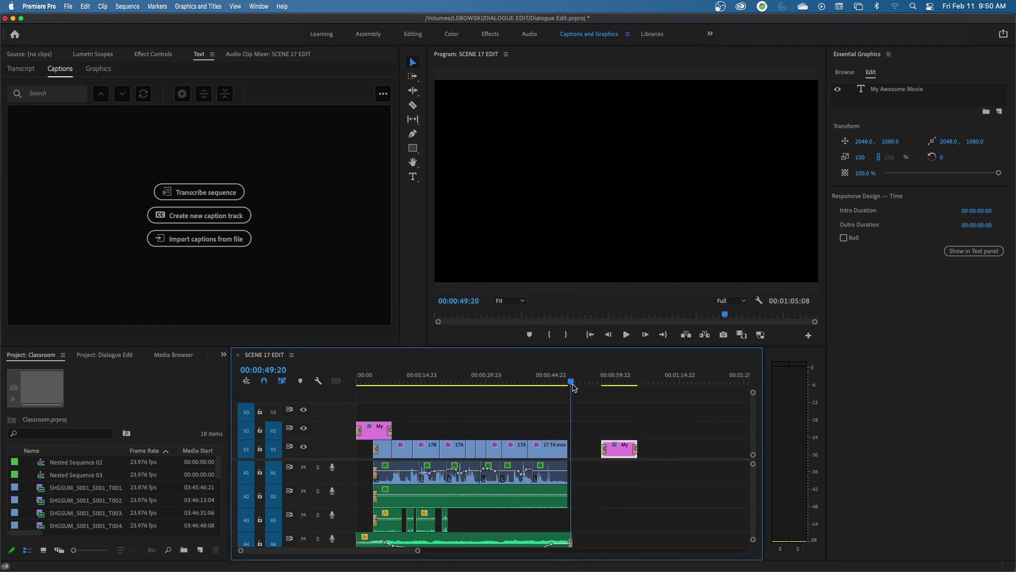
key("shift+Left")
key("shift+Left")
key("shift+Left")
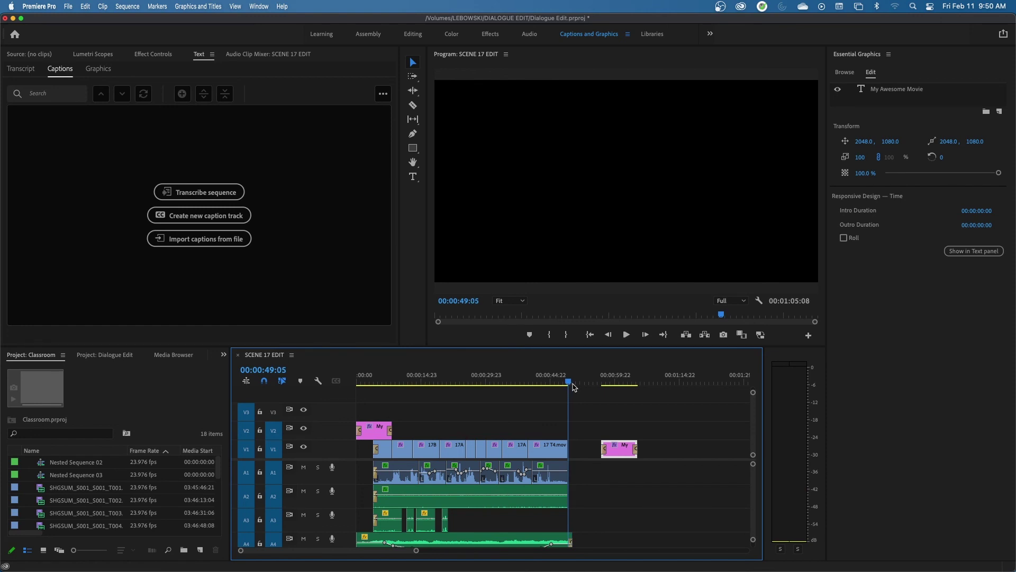
left_click(579, 450)
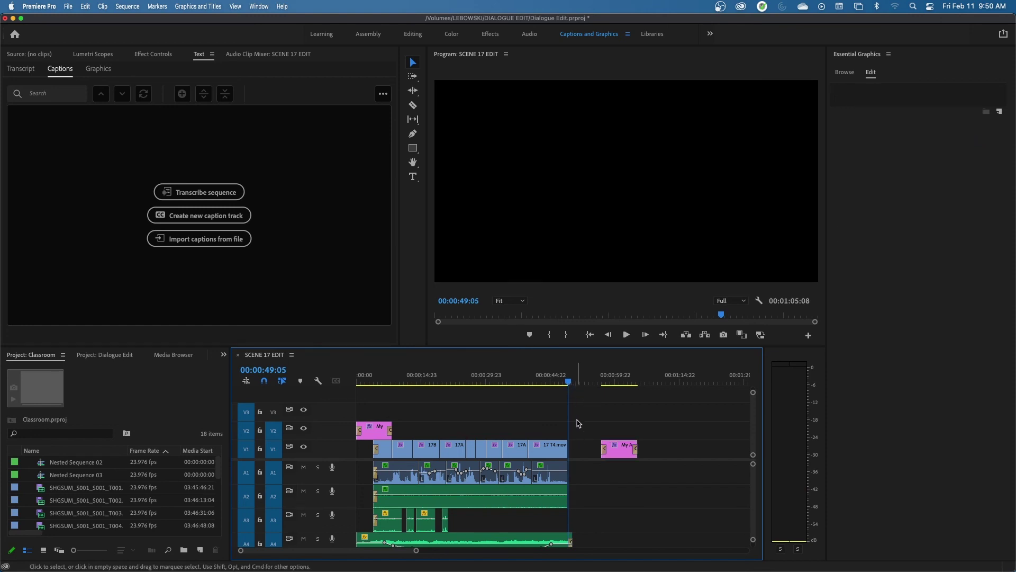
left_click(562, 377)
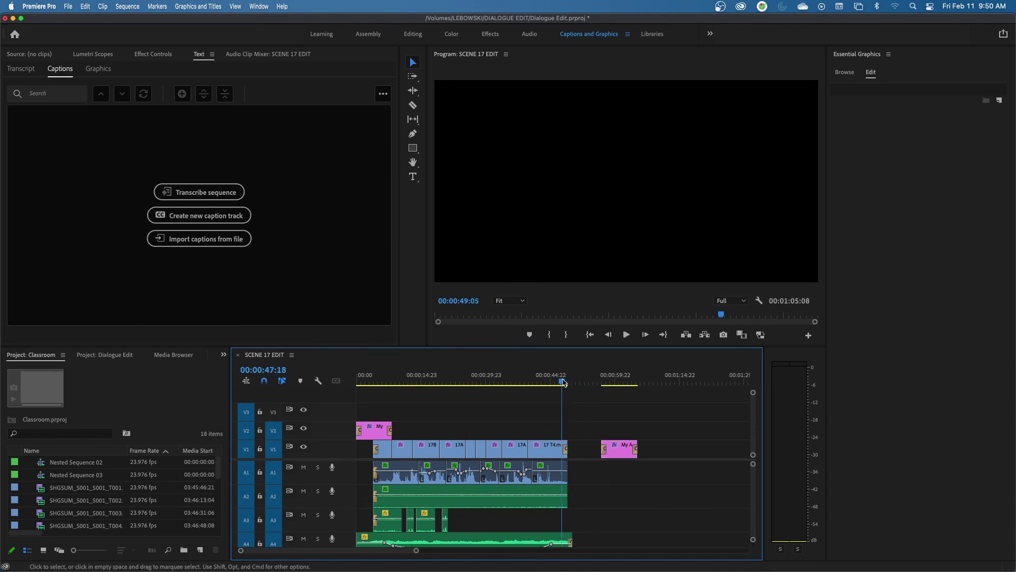
key("space")
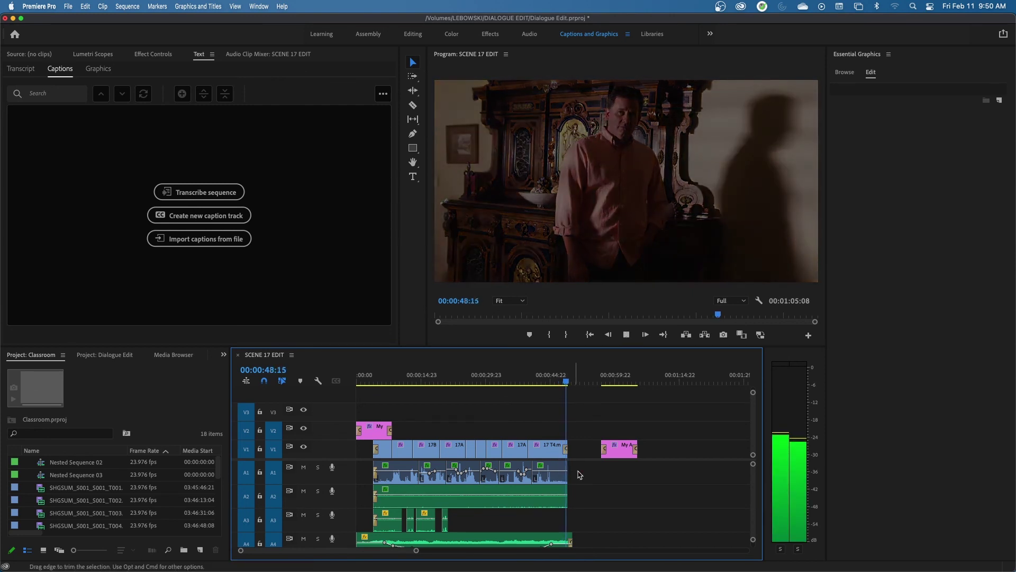
key("space")
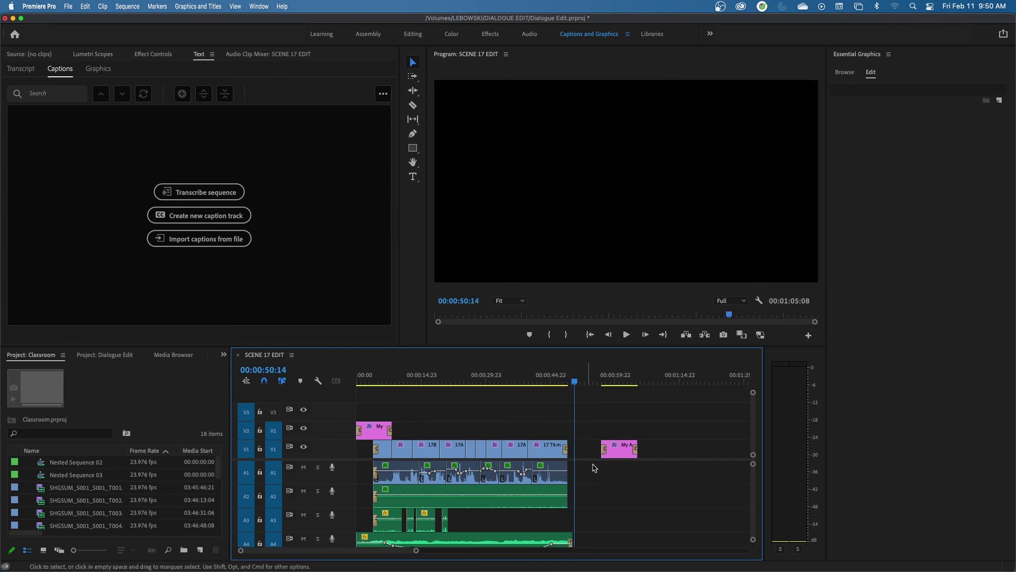
Step: Move the duplicated title to V2 so it starts right at the end of the last video clip
left_click_drag(621, 451, 585, 440)
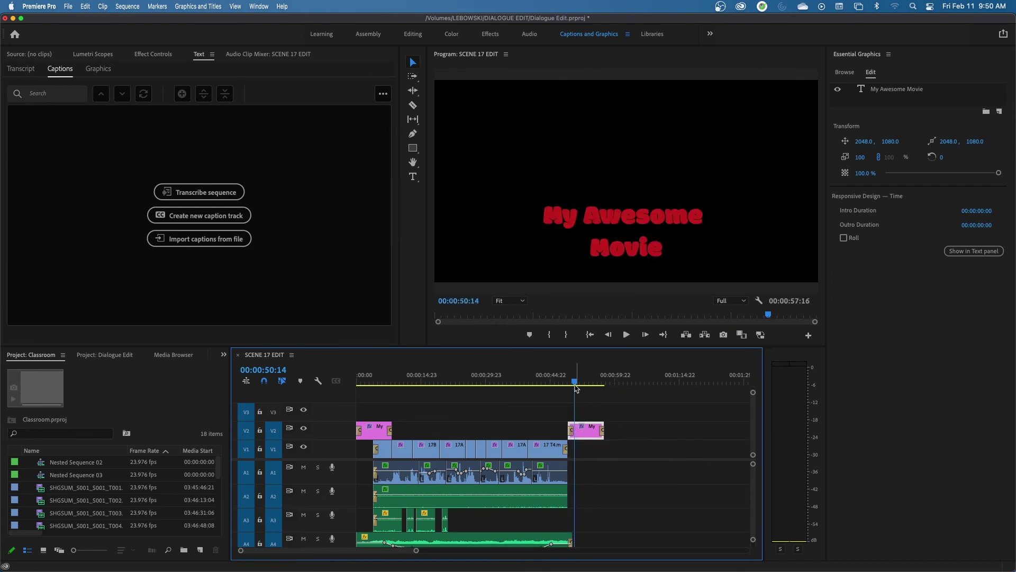
scroll(577, 389, "up", 5)
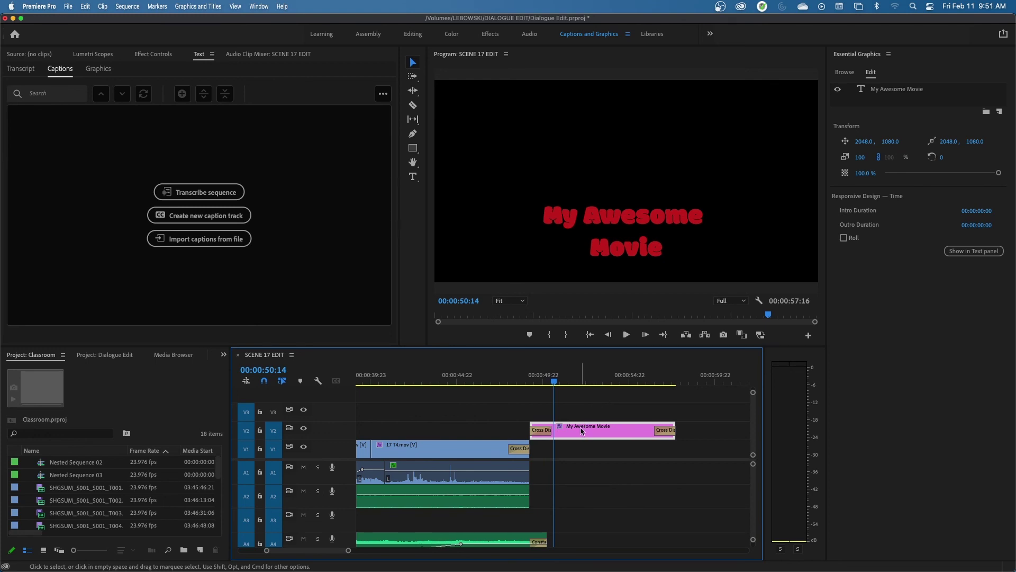
scroll(581, 431, "down", 3)
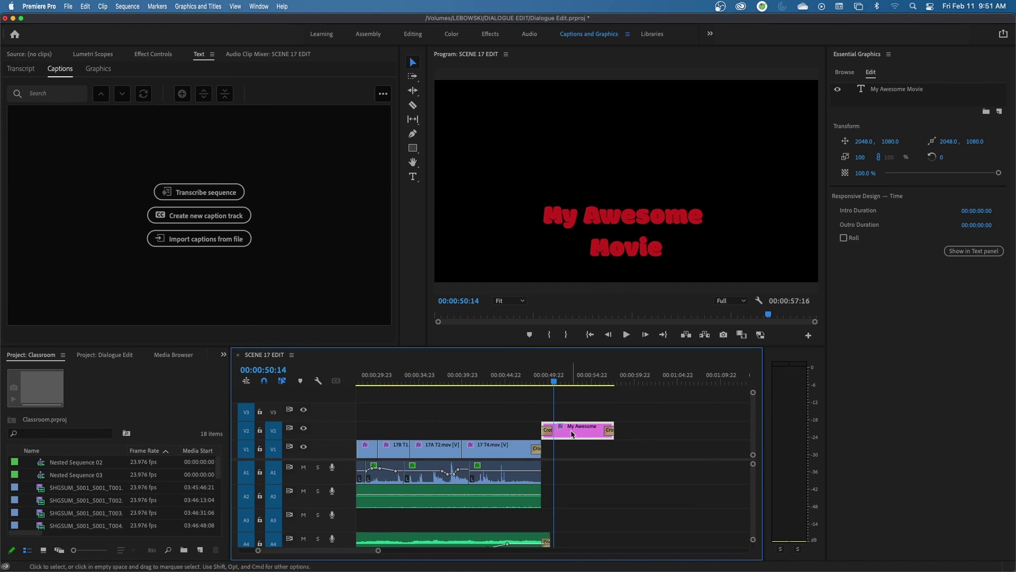
Step: Replace the duplicated title's text with "Directed by" followed by the director's name
left_click(643, 257)
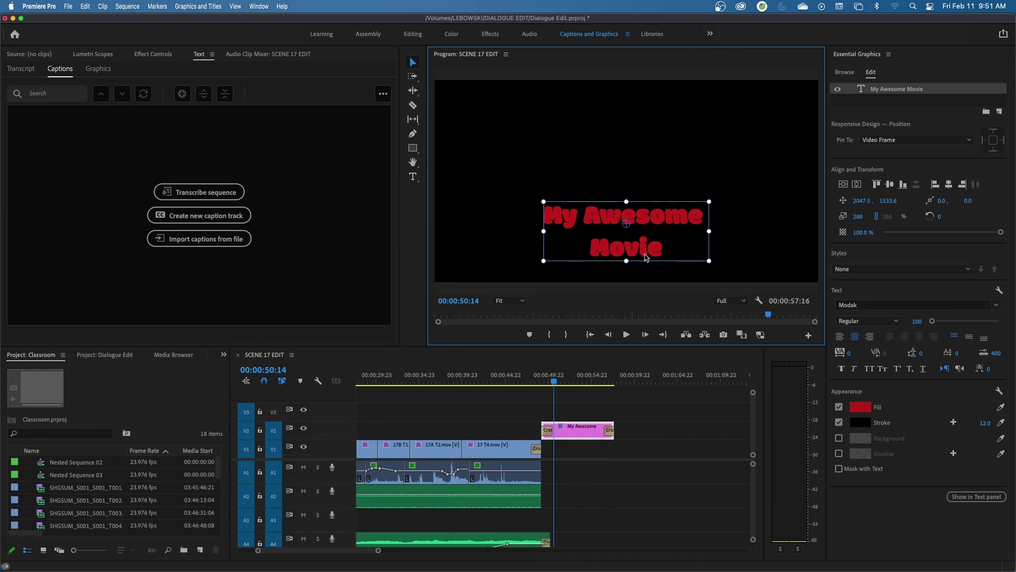
double_click(649, 255)
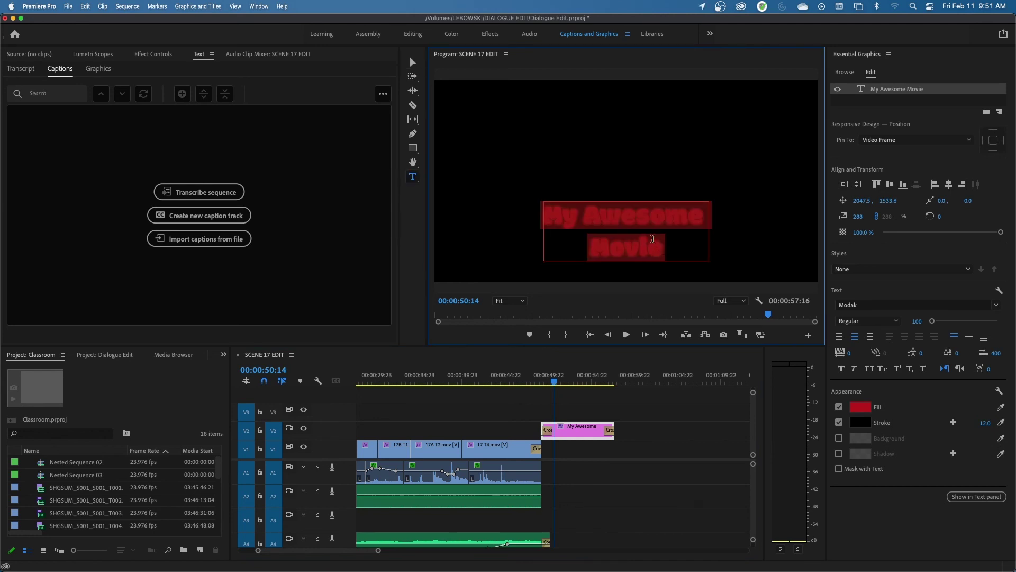
key("BackSpace")
type("Di")
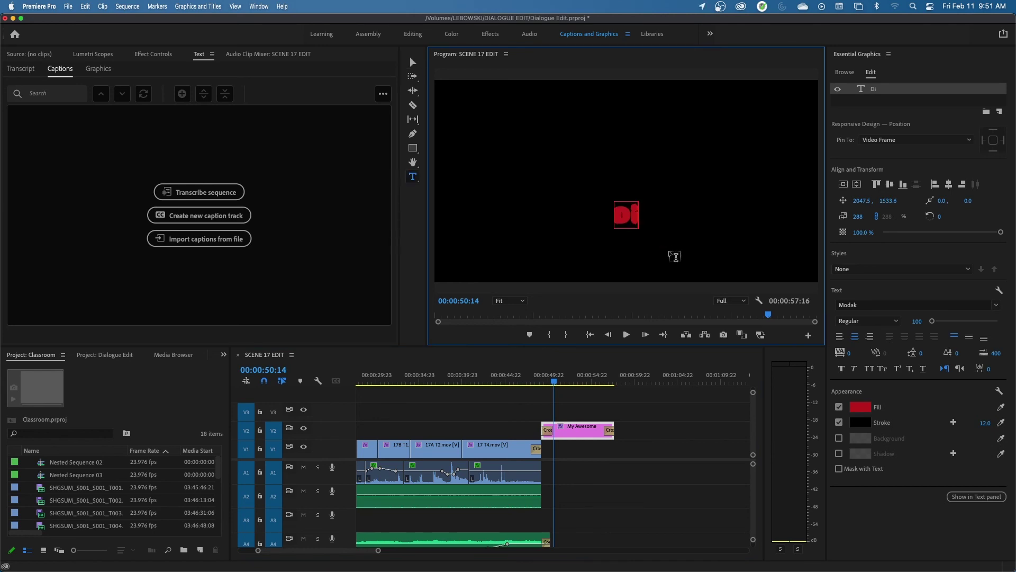
type("rected by")
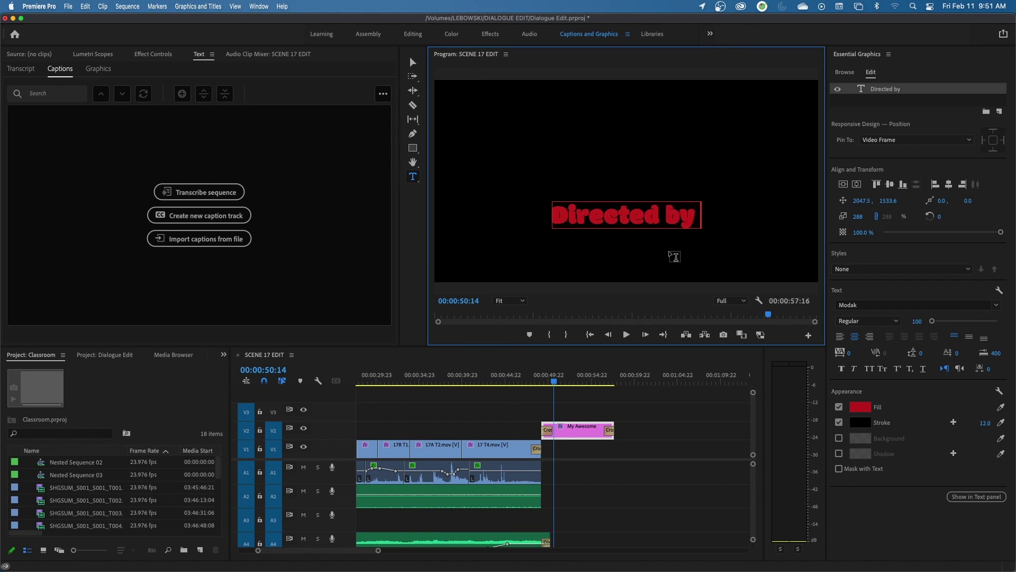
type(" CHinfat")
key("Left")
key("Left")
key("Left")
key("Left")
key("Left")
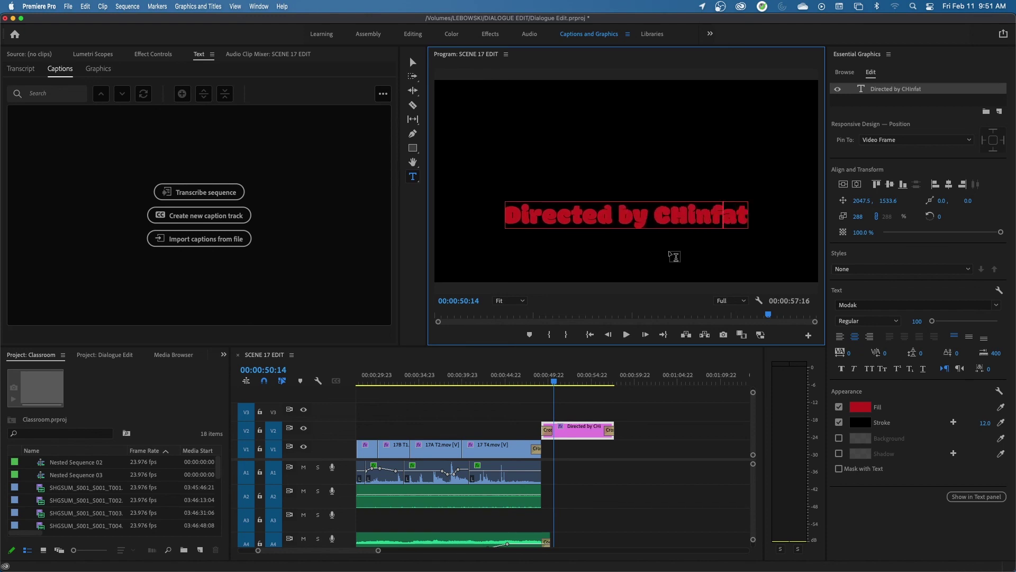
key("BackSpace")
type("h")
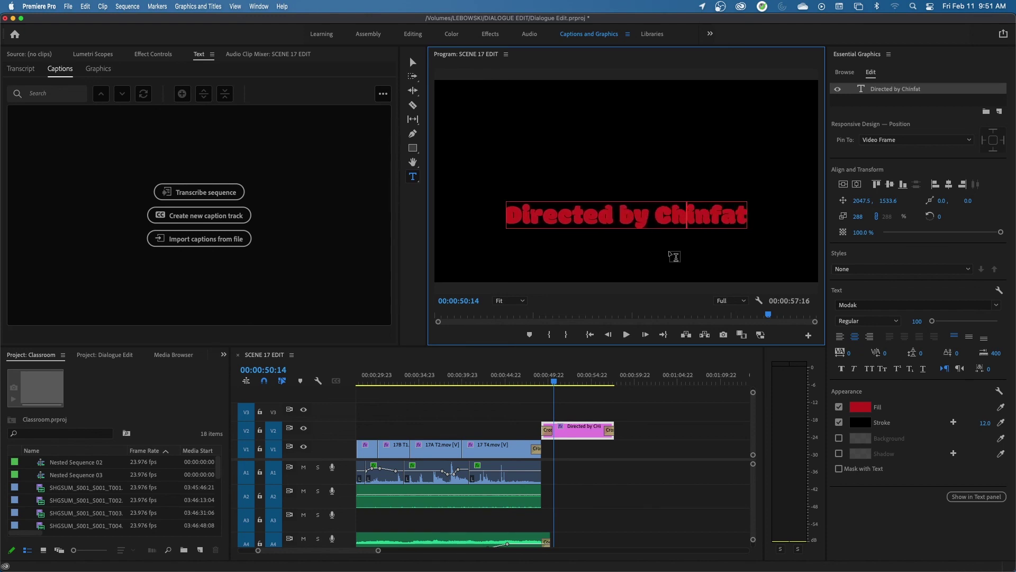
Step: Move the "Directed by" line straight up to the upper part of the frame, at a vertical position of about 572
left_click(574, 377)
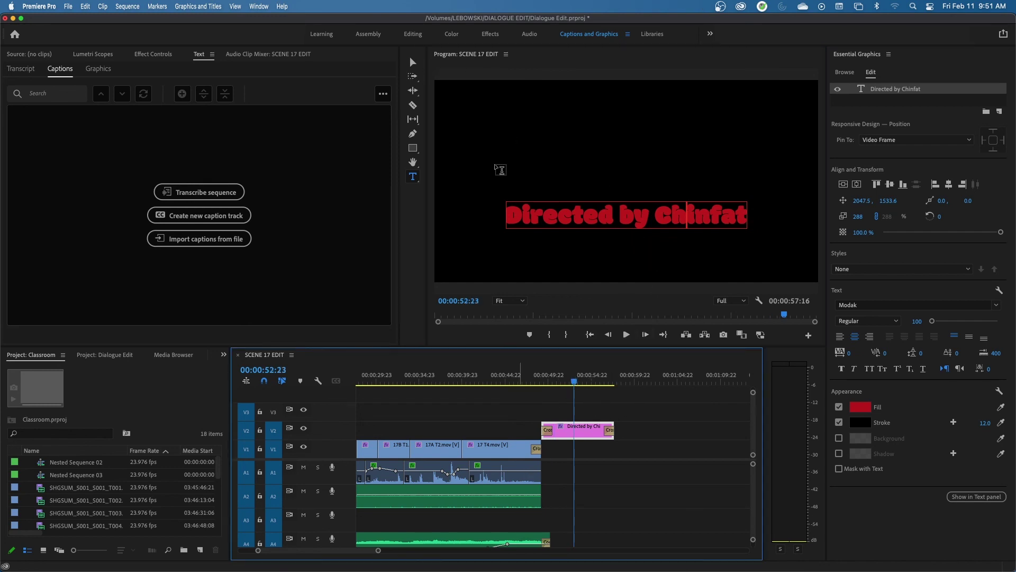
left_click(413, 64)
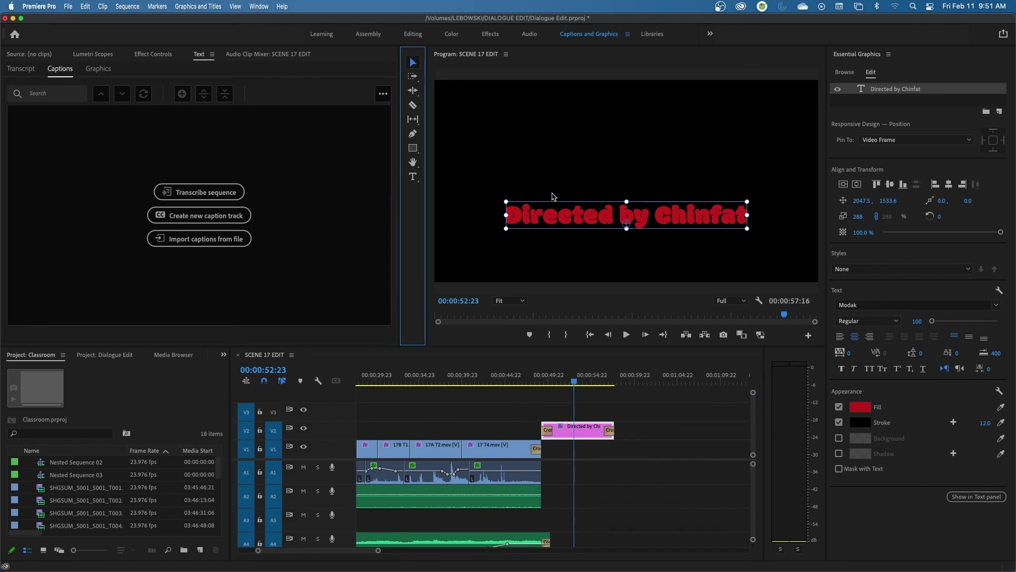
left_click_drag(564, 213, 567, 124)
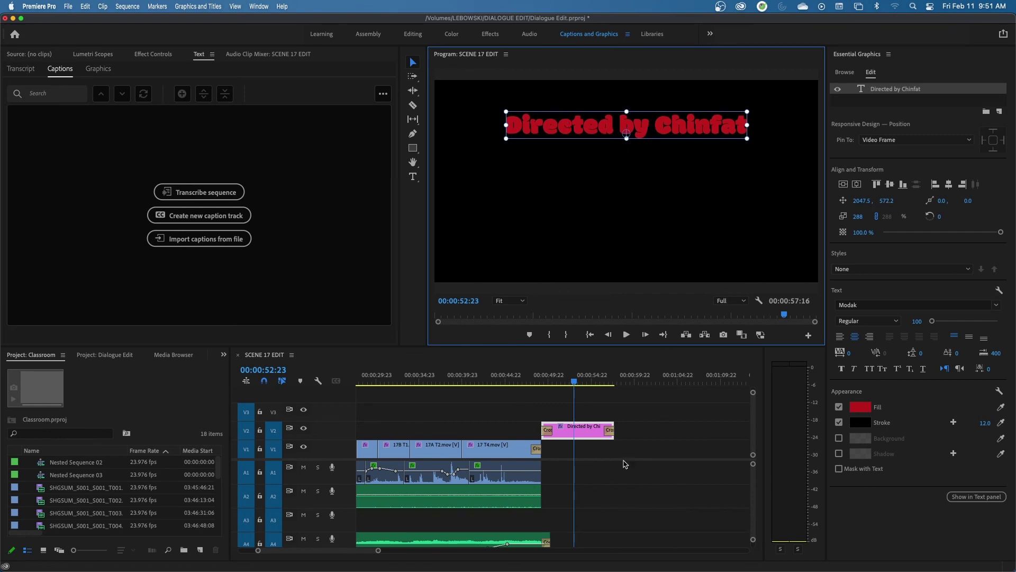
Step: Duplicate the "Directed by" text layer within the title and place one copy directly below the original, at a vertical position of about 979
left_click(576, 436)
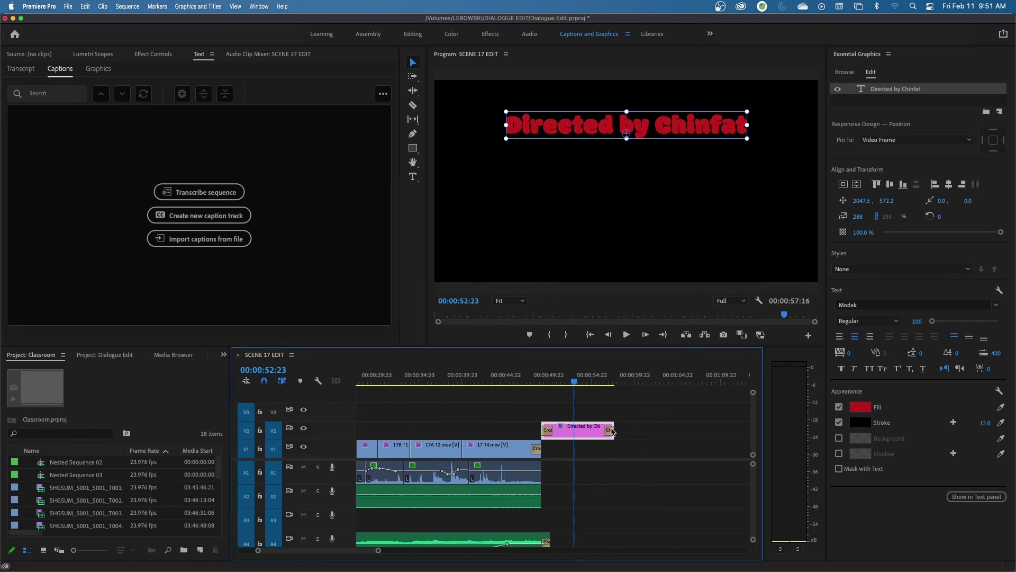
left_click(891, 92)
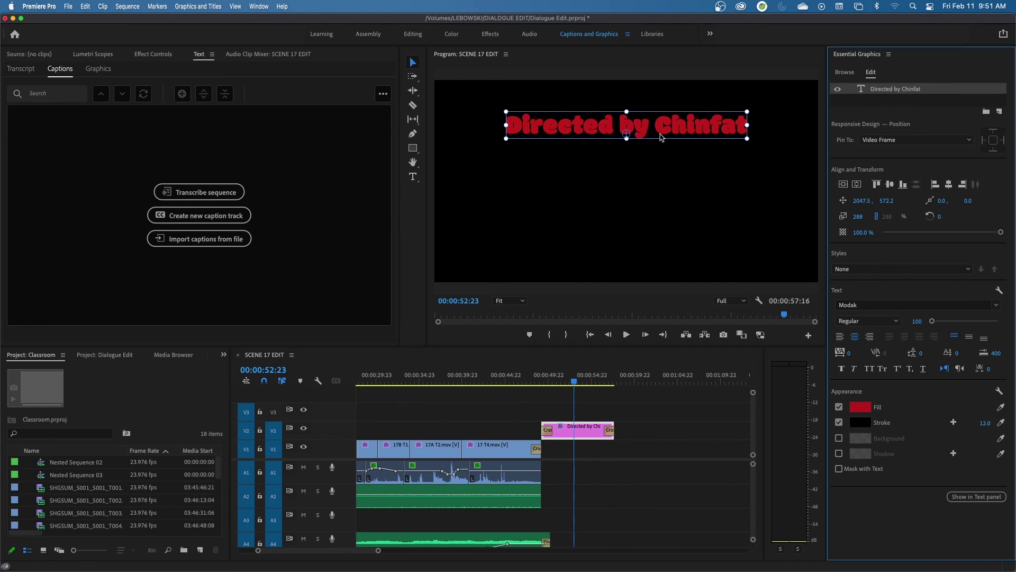
right_click(879, 94)
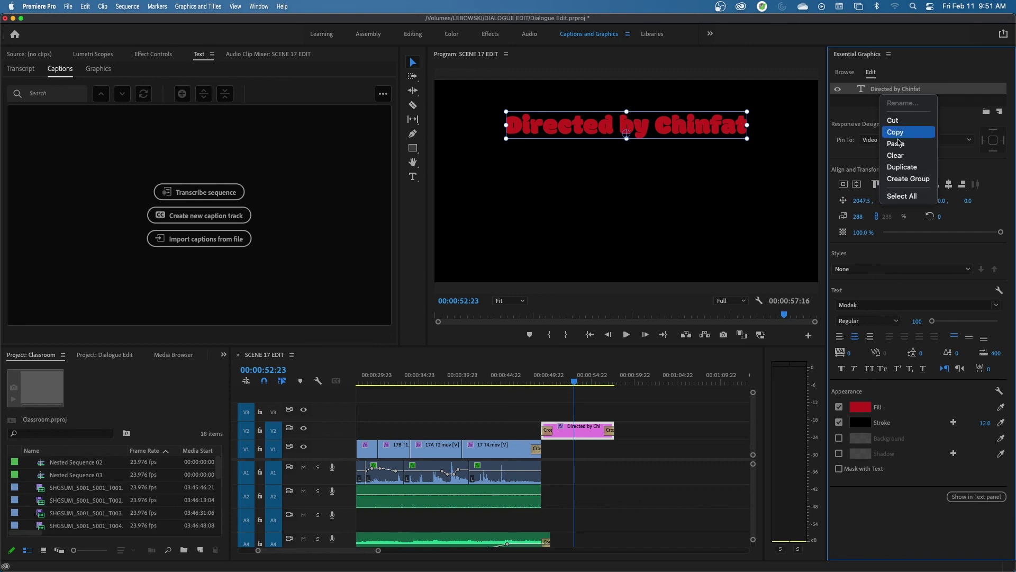
left_click(902, 167)
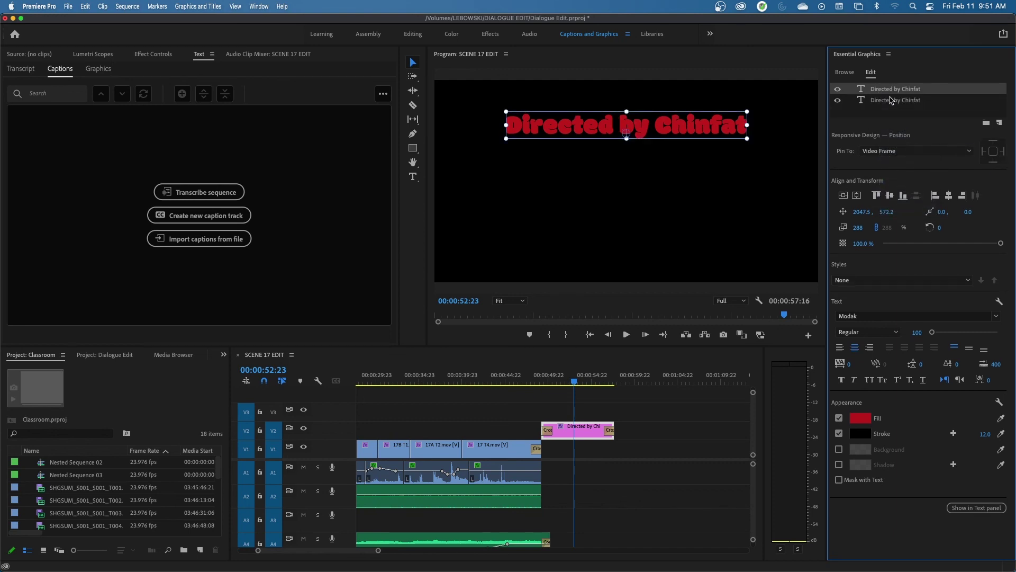
left_click(890, 101)
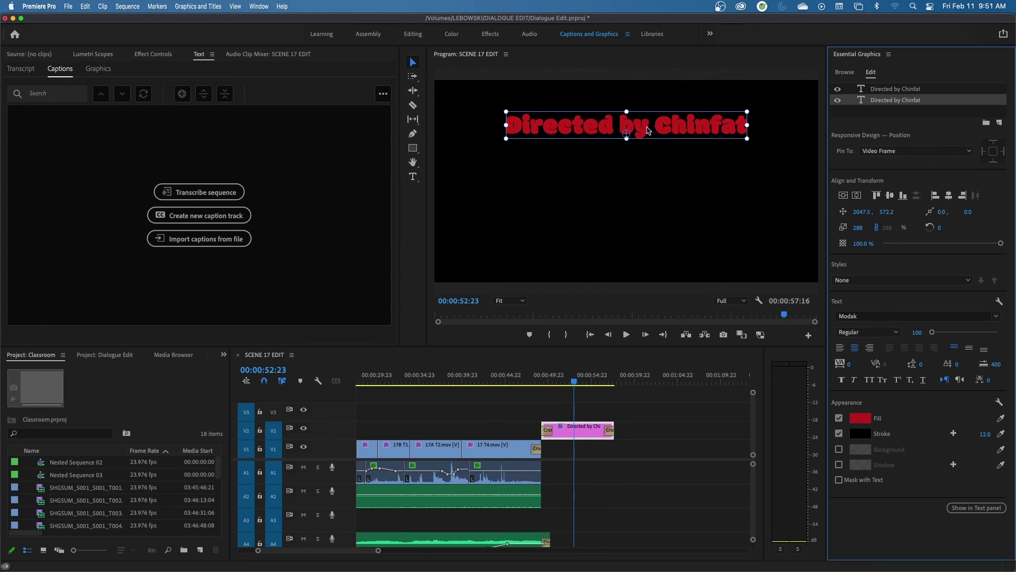
left_click_drag(646, 127, 645, 166)
Step: Replace the second line's text with the first character's name, a dash and the actor's full name
double_click(644, 165)
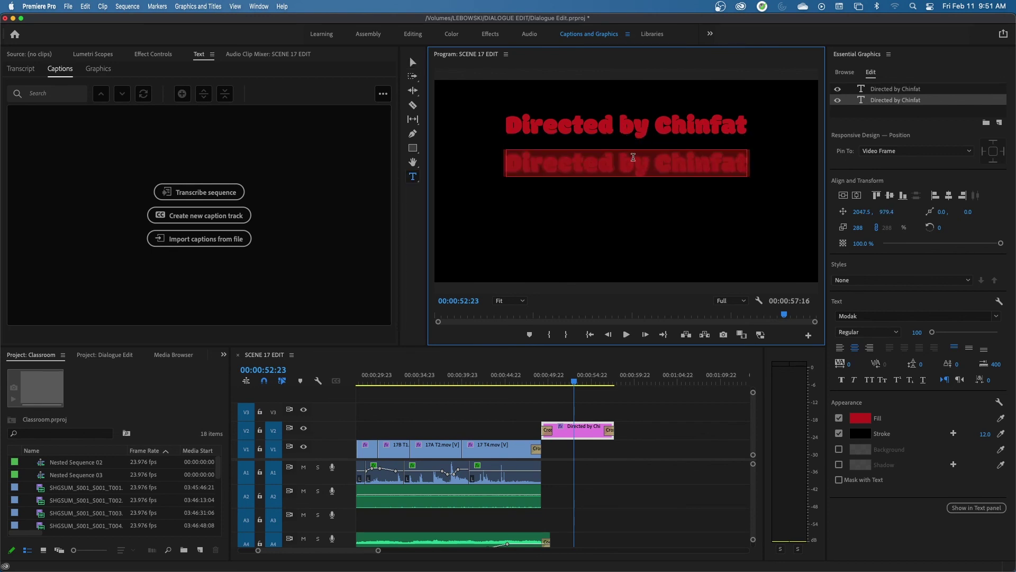
type("Brian -")
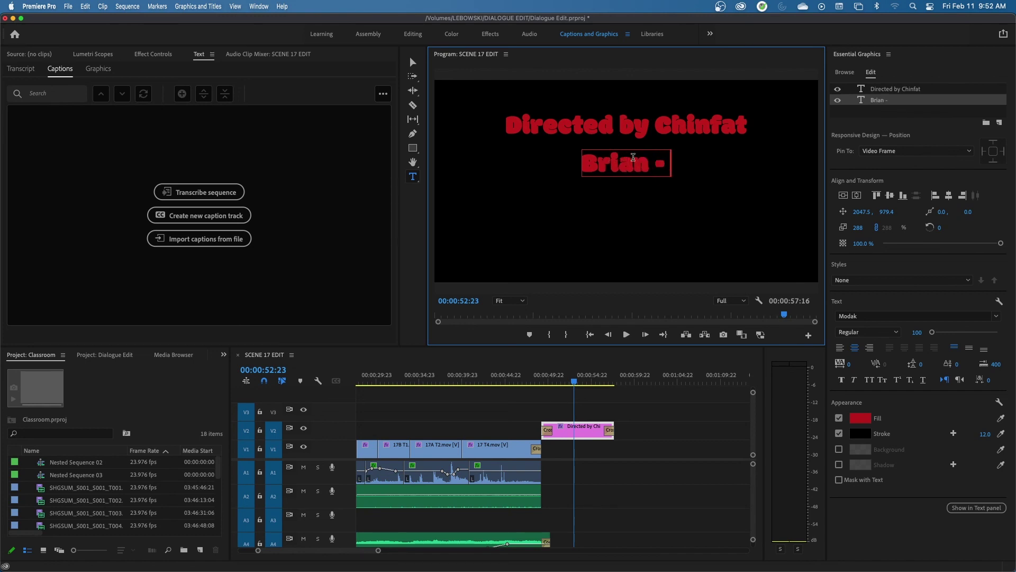
type(" John Denver")
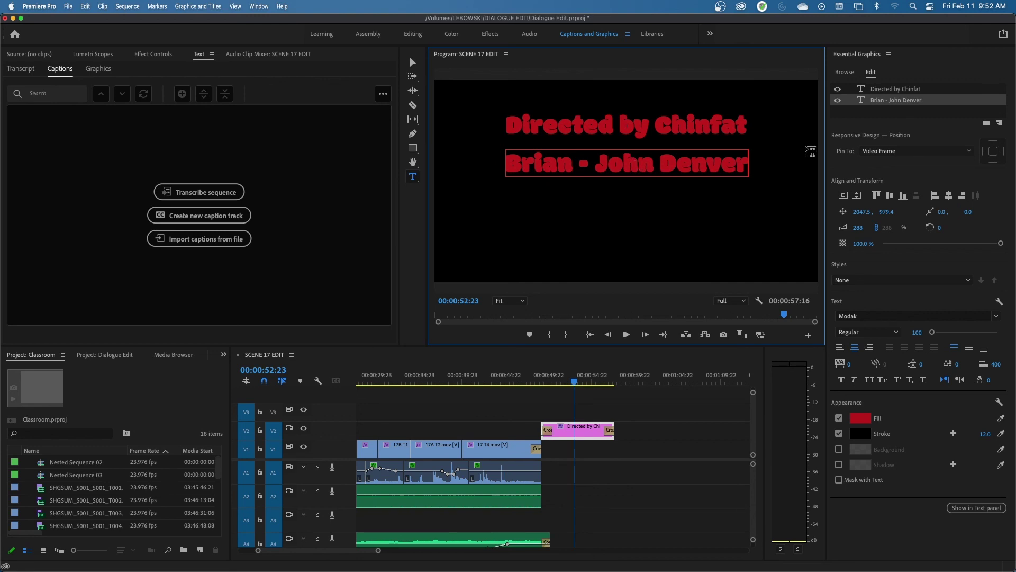
Step: Duplicate the second credit line's text layer and place the copy beneath it as a third line, at a vertical position of about 1375
left_click(909, 104)
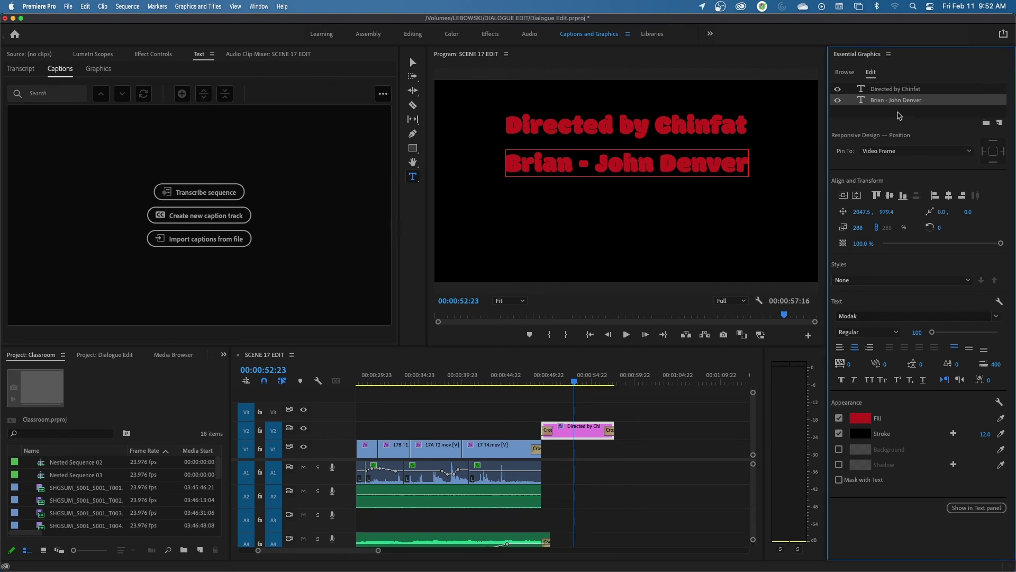
right_click(899, 104)
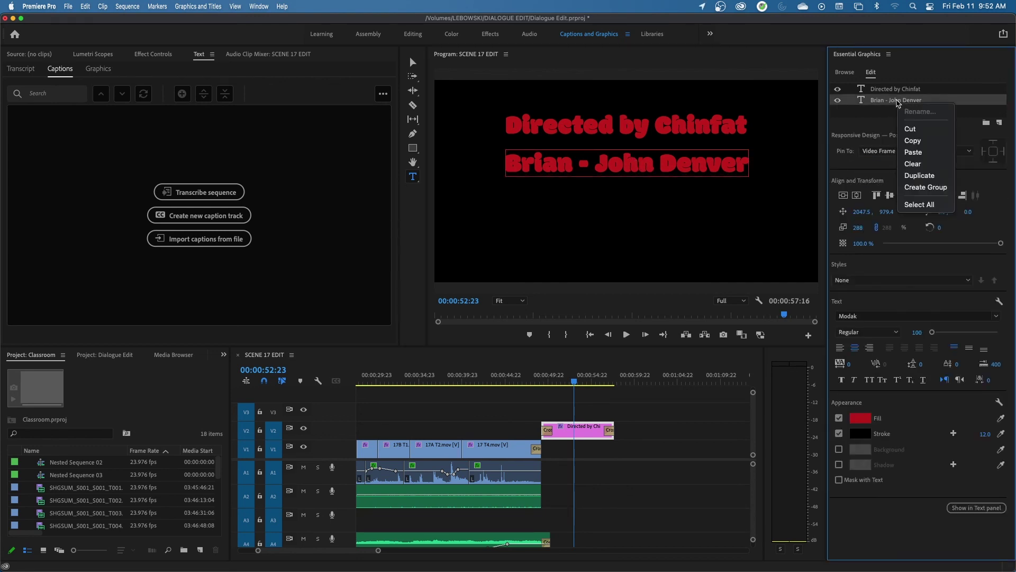
left_click(919, 175)
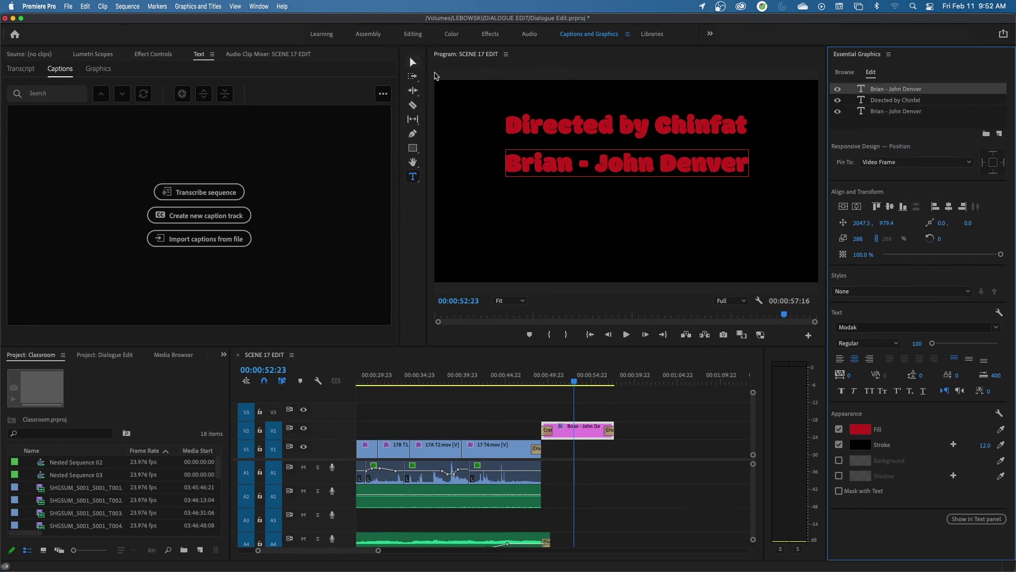
key("v")
left_click_drag(599, 161, 492, 207)
Step: Change the third line's role to "Detective" and replace the actor's first name
double_click(588, 202)
type("Detective")
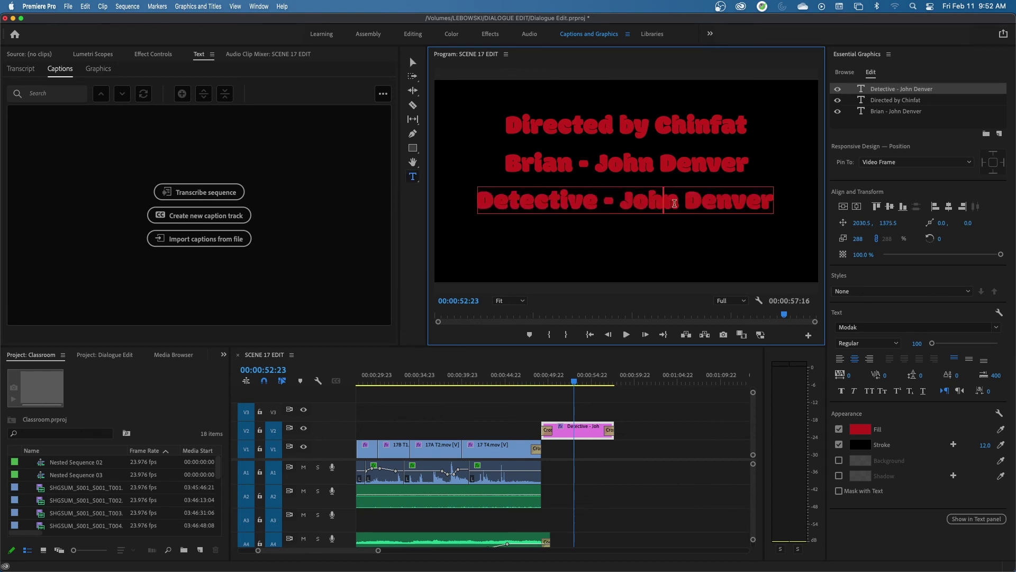
left_click_drag(682, 204, 621, 213)
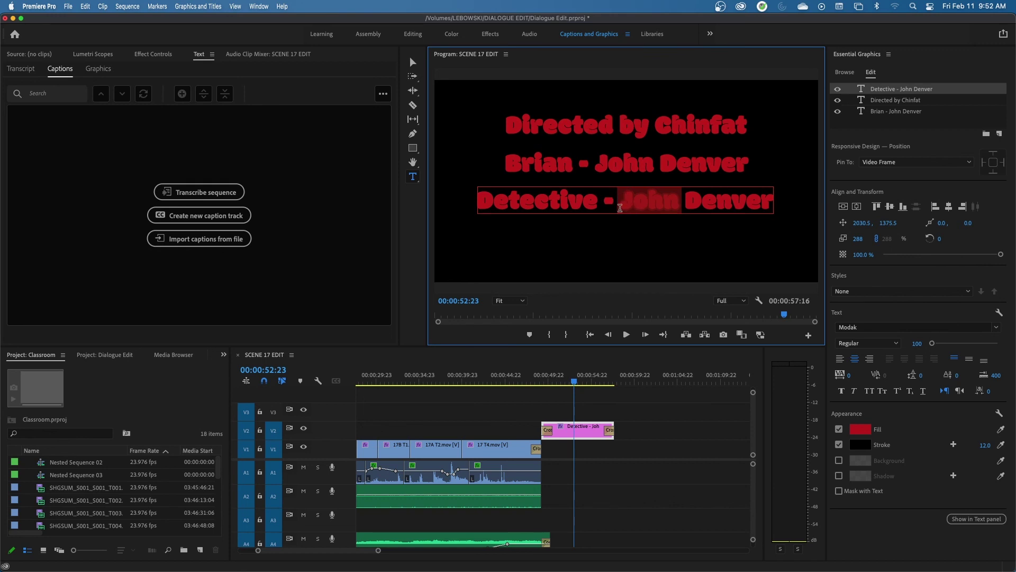
type("Ted")
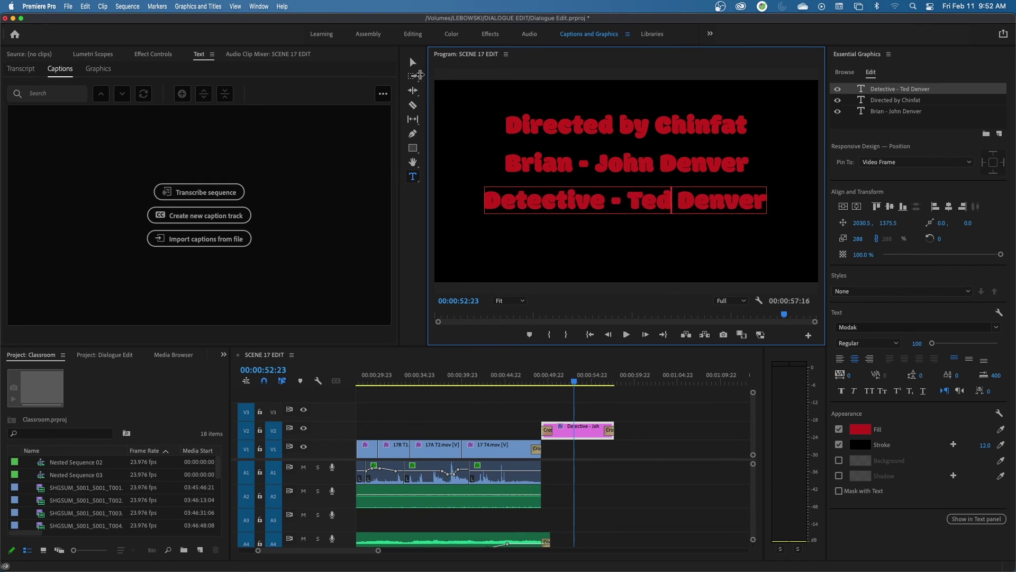
Step: Select all three credit lines together and move them down to the vertical middle of the frame
left_click(404, 62)
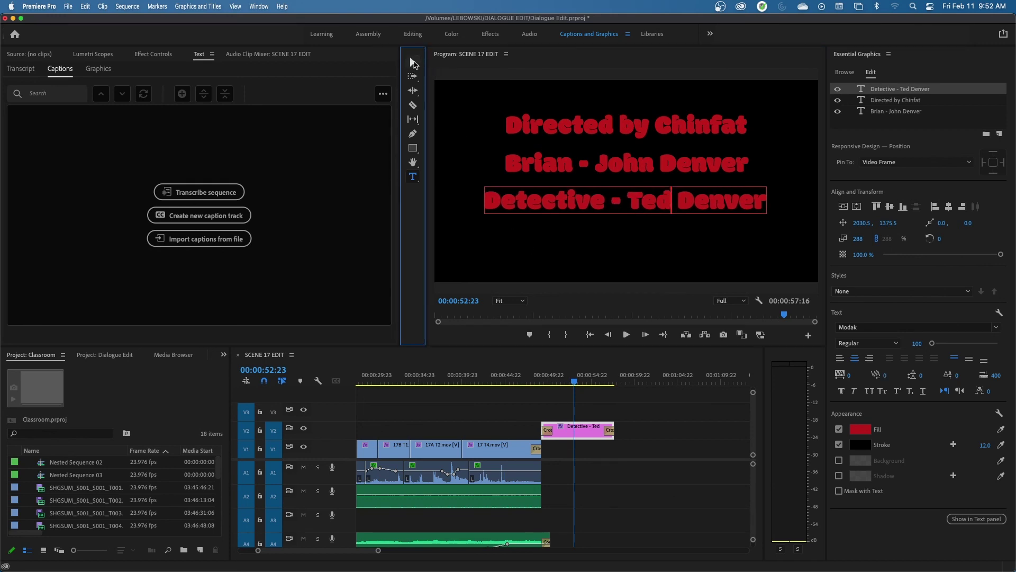
left_click(413, 63)
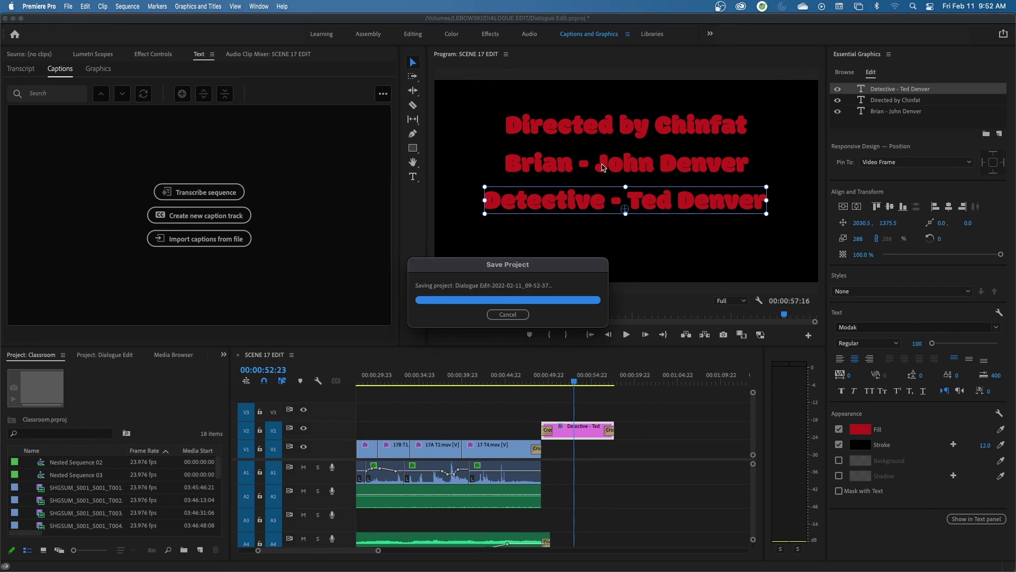
left_click(610, 126, "shift")
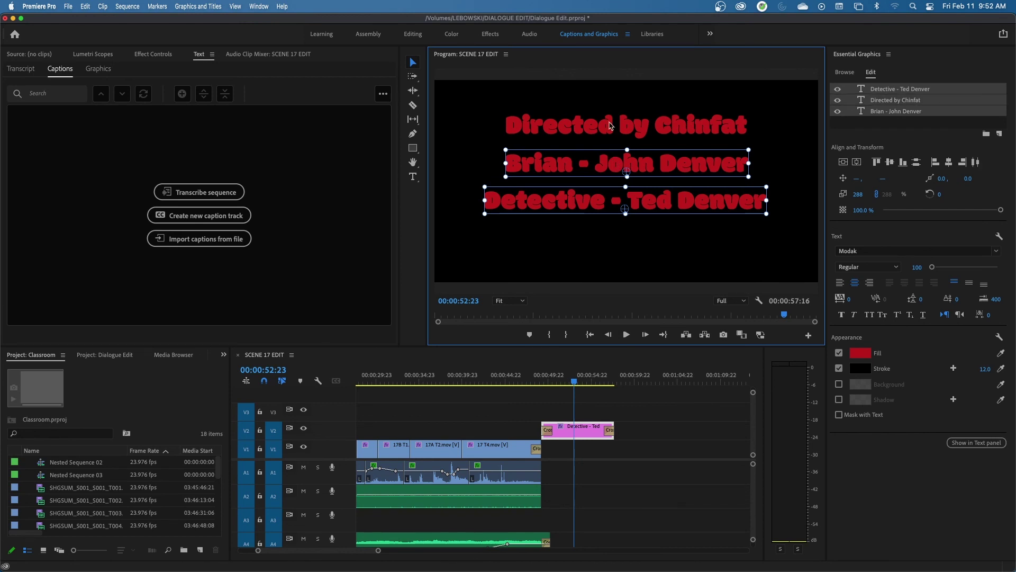
left_click_drag(601, 127, 602, 146)
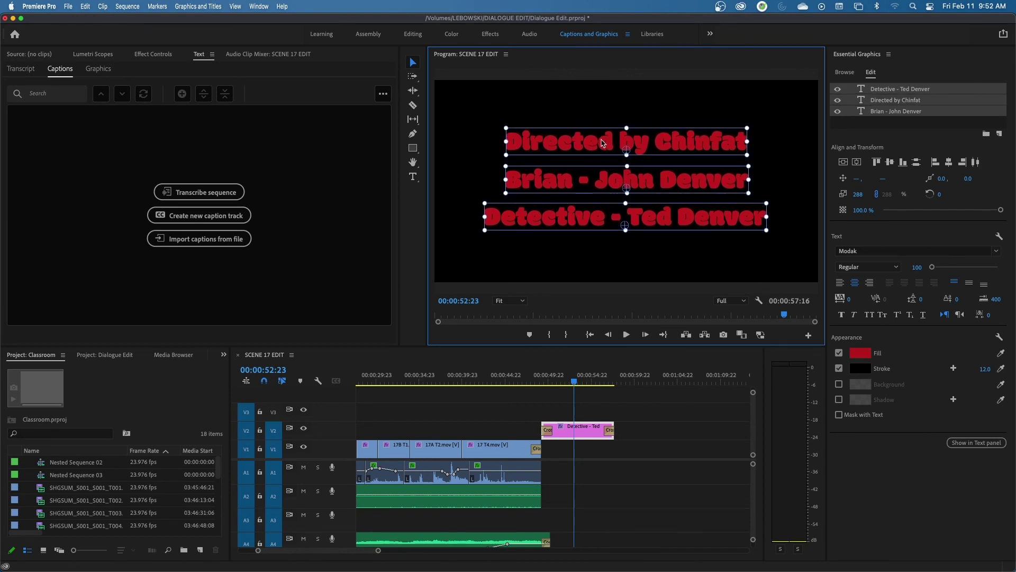
Step: Play back the end credit and shorten its clip on V2 to end at about 00:00:54:03
left_click(514, 385)
key("space")
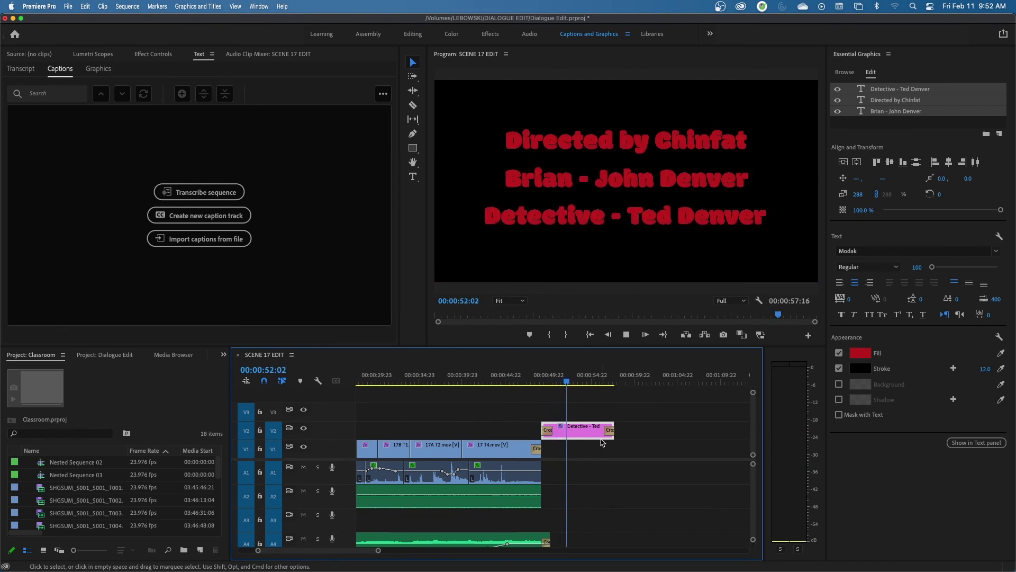
scroll(607, 456, "up", 2)
left_click_drag(637, 429, 570, 430)
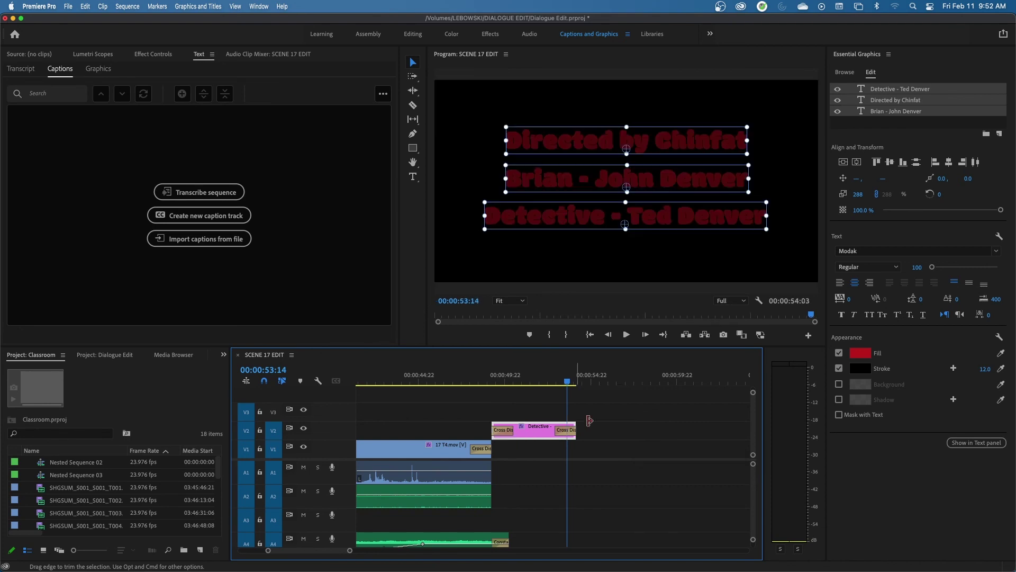
Step: Duplicate the credit clip with its dissolves on V2, placing the copy directly after the original
left_click(549, 383)
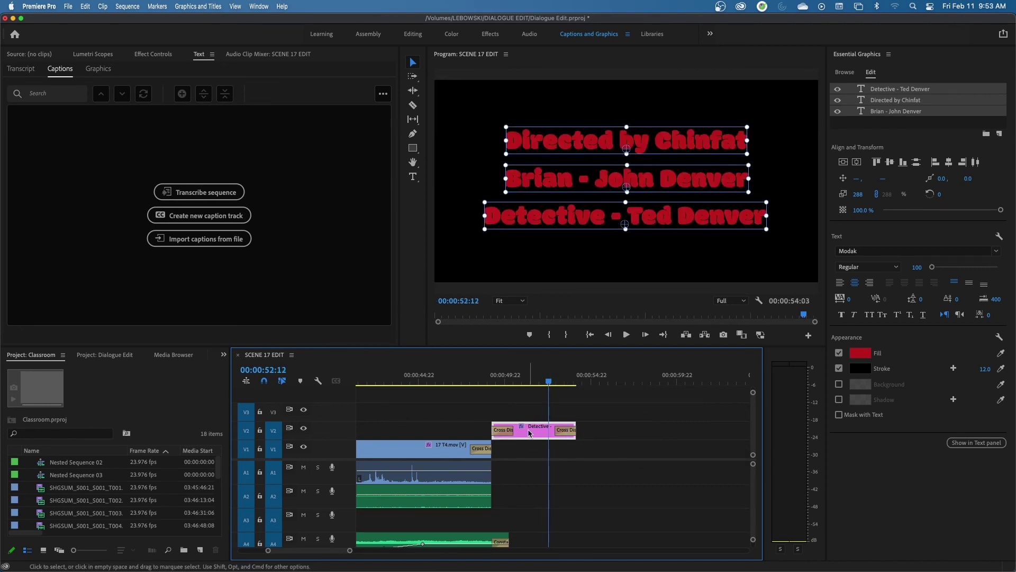
left_click_drag(529, 433, 613, 436)
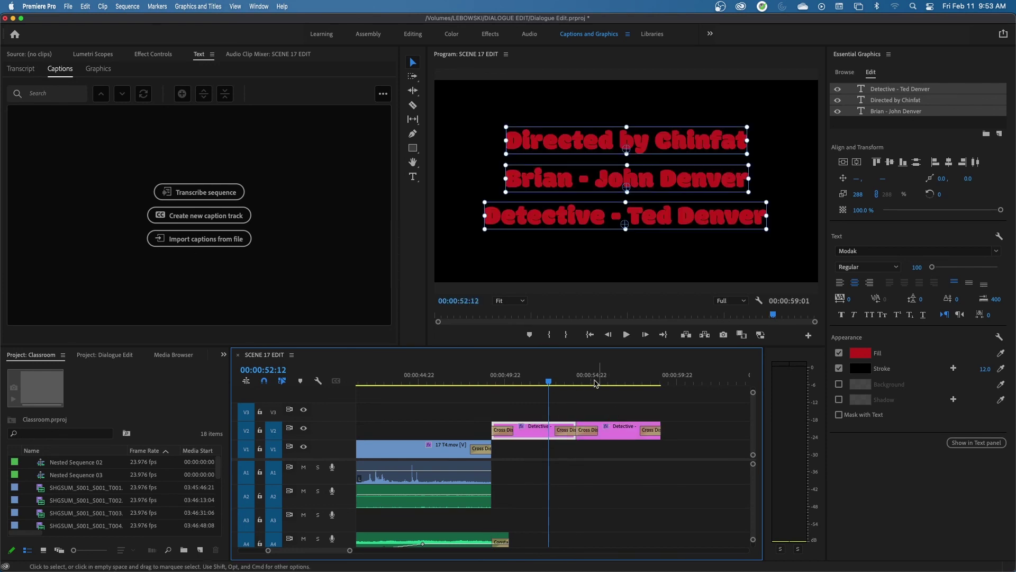
Step: Change the first line of the second credit card to "DP - " followed by the crew member's full name
left_click_drag(578, 380, 612, 379)
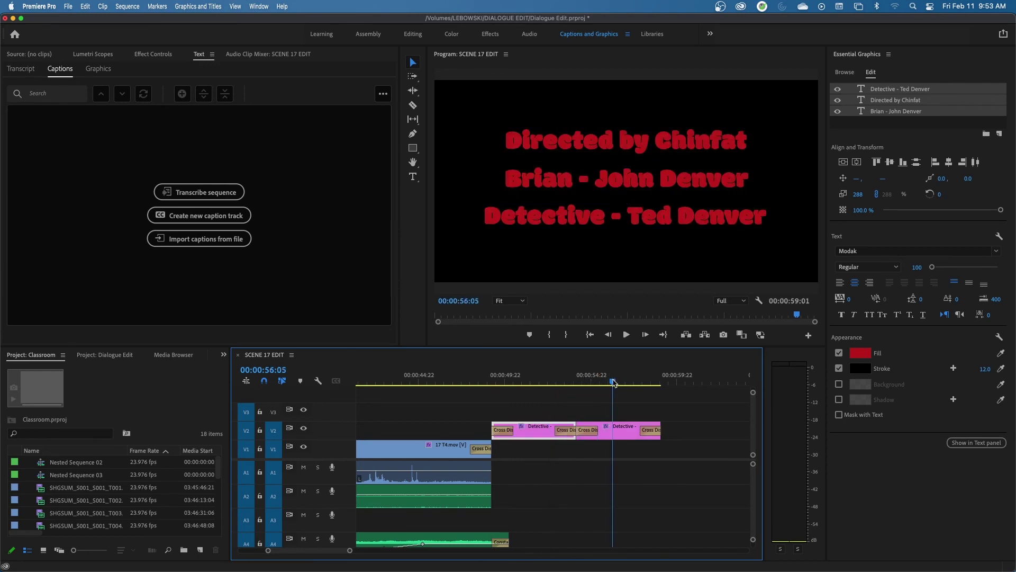
left_click(625, 436)
double_click(642, 142)
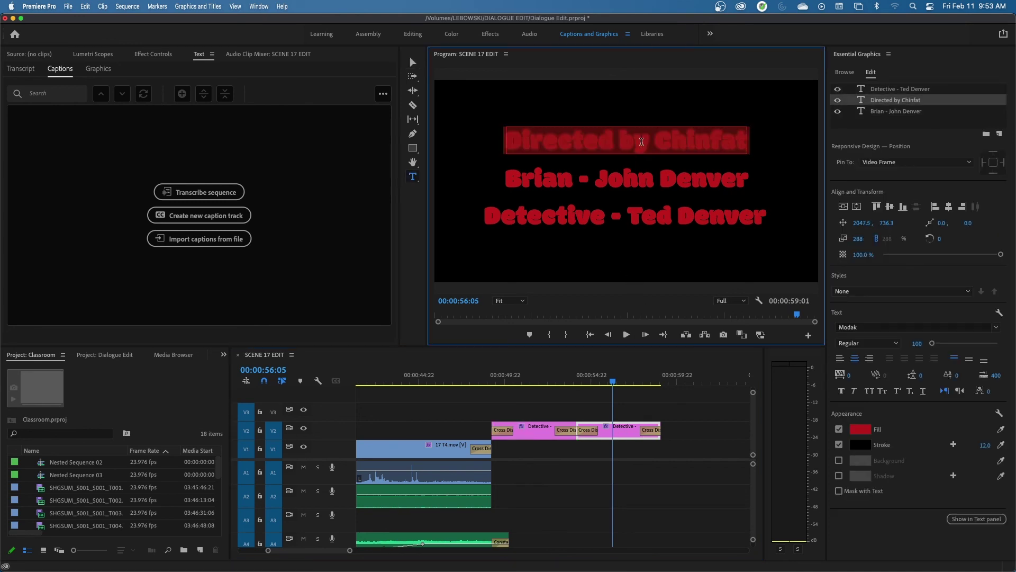
type("DP - ")
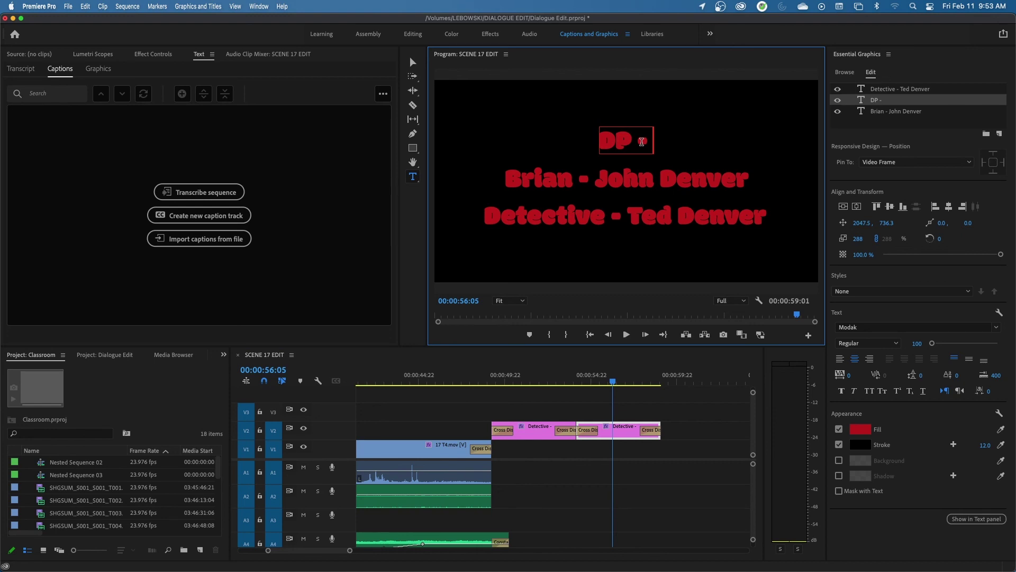
type("Mary Johnosn")
key("BackSpace")
key("BackSpace")
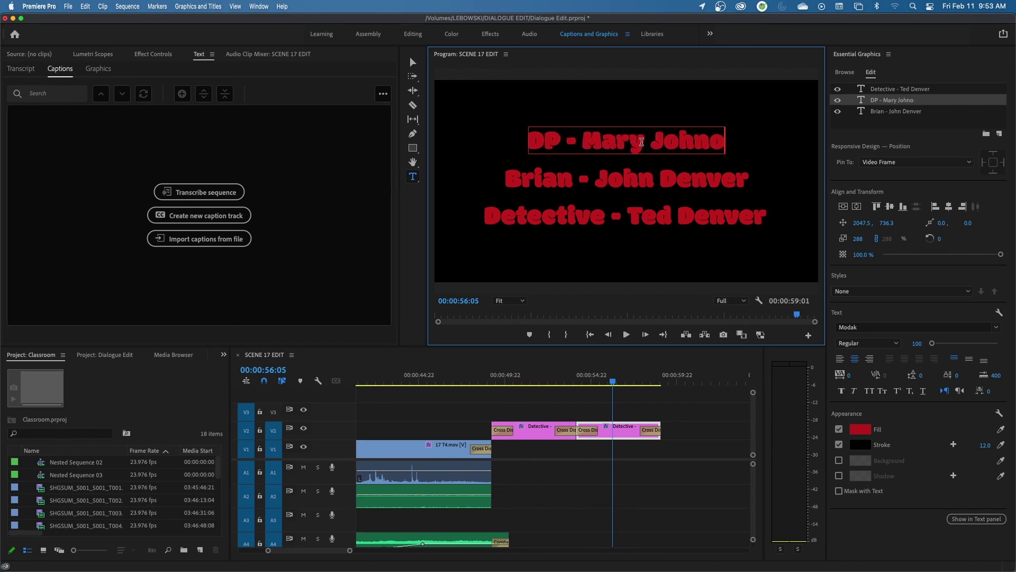
key("BackSpace")
type("son")
Step: Replace the second line of the card with "Grip - " and the crew member's full name
triple_click(728, 183)
type("Grip")
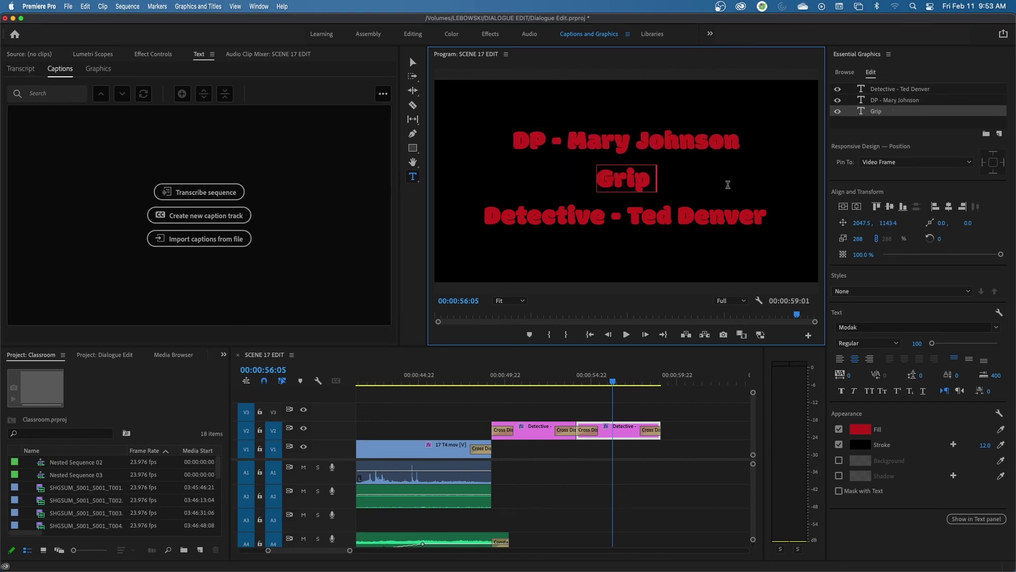
type(" - Harry Cruise")
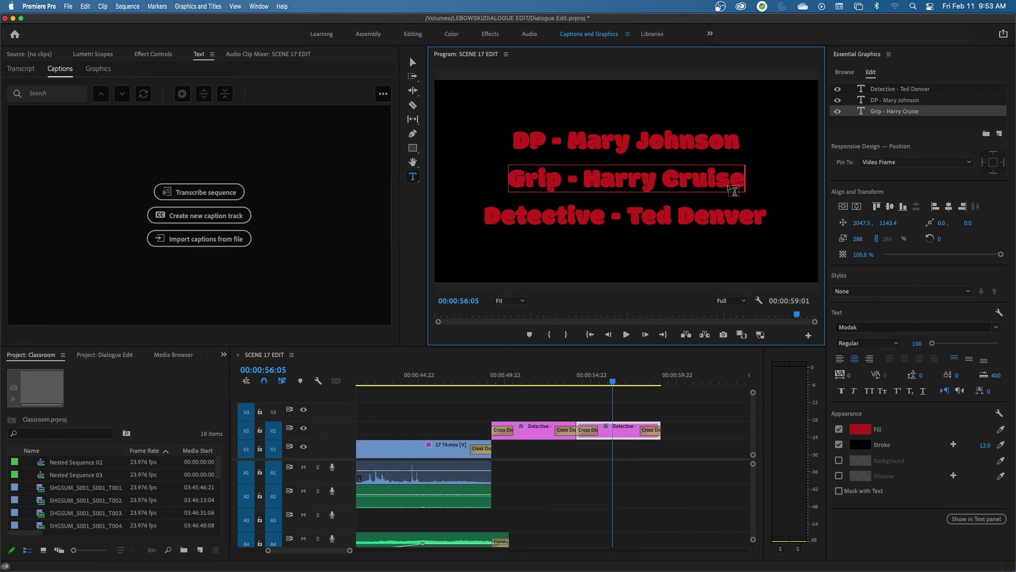
Step: Replace the third line of the card with "Sound - " and the crew member's full name
left_click(662, 214)
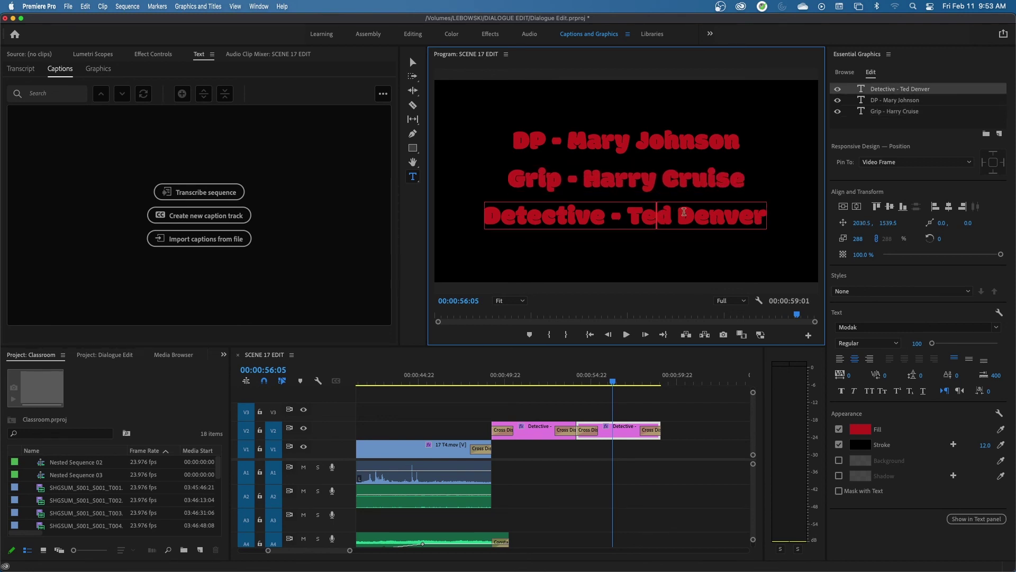
triple_click(710, 214)
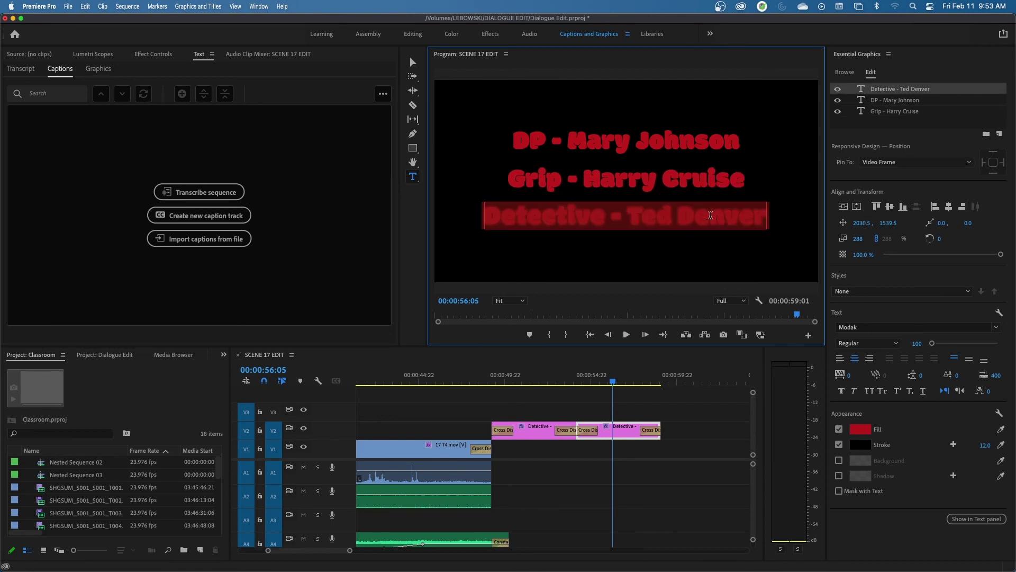
type("Sound -")
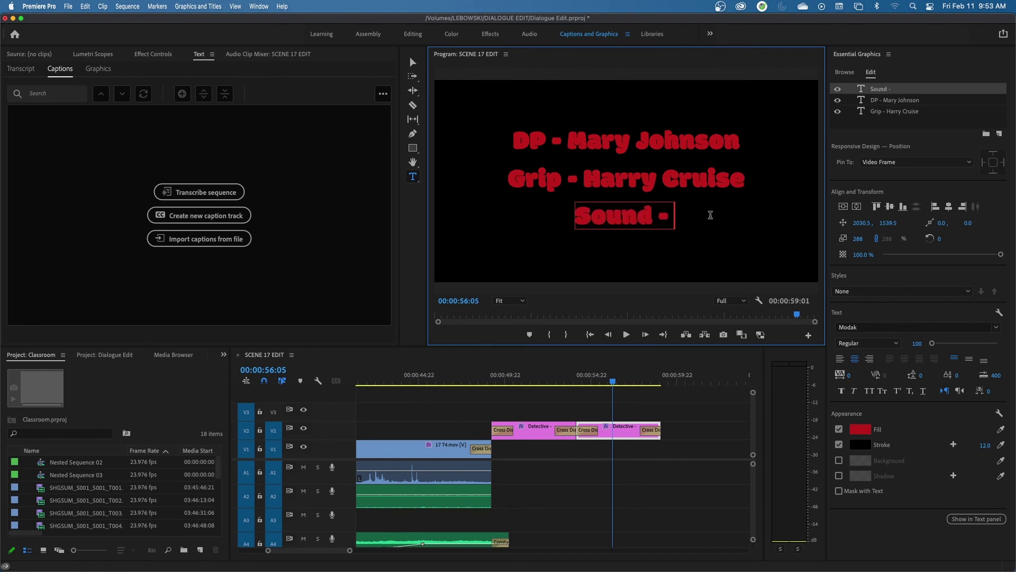
type(" Frita Gazpacho")
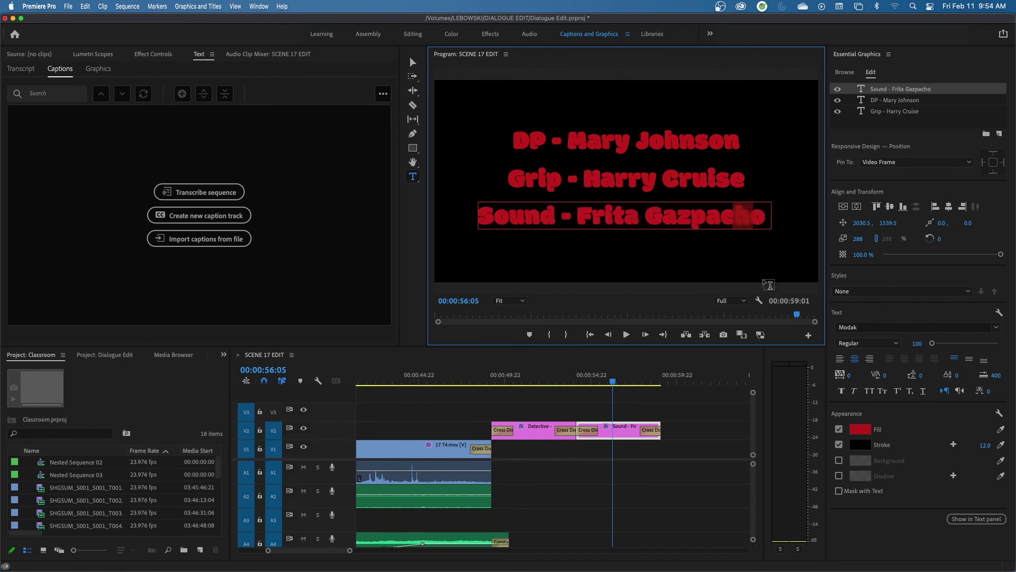
left_click(761, 209)
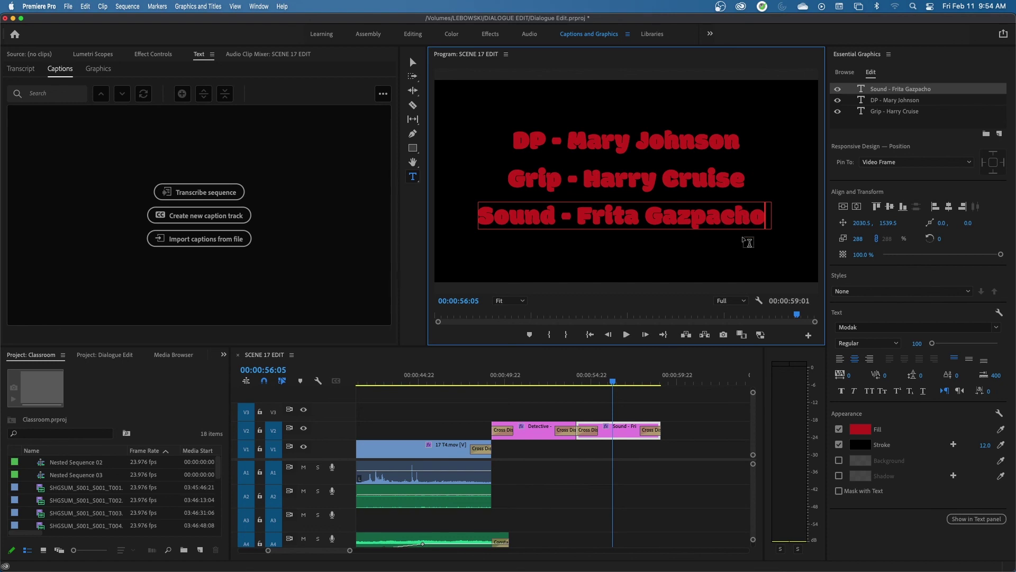
key("Escape")
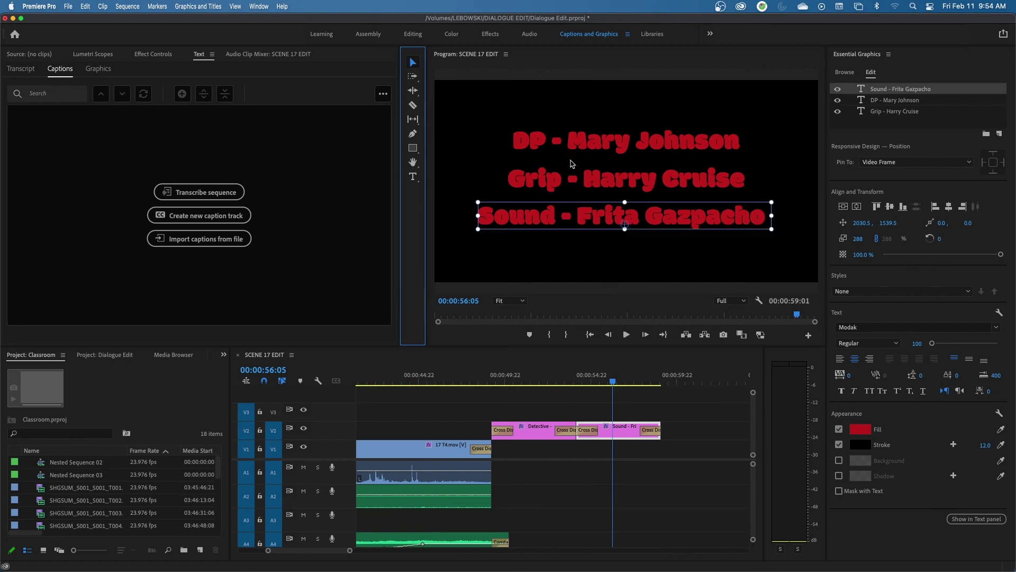
Step: Select all three crew lines, move them slightly down in the frame, and play back both credit cards
left_click_drag(596, 140, 596, 145)
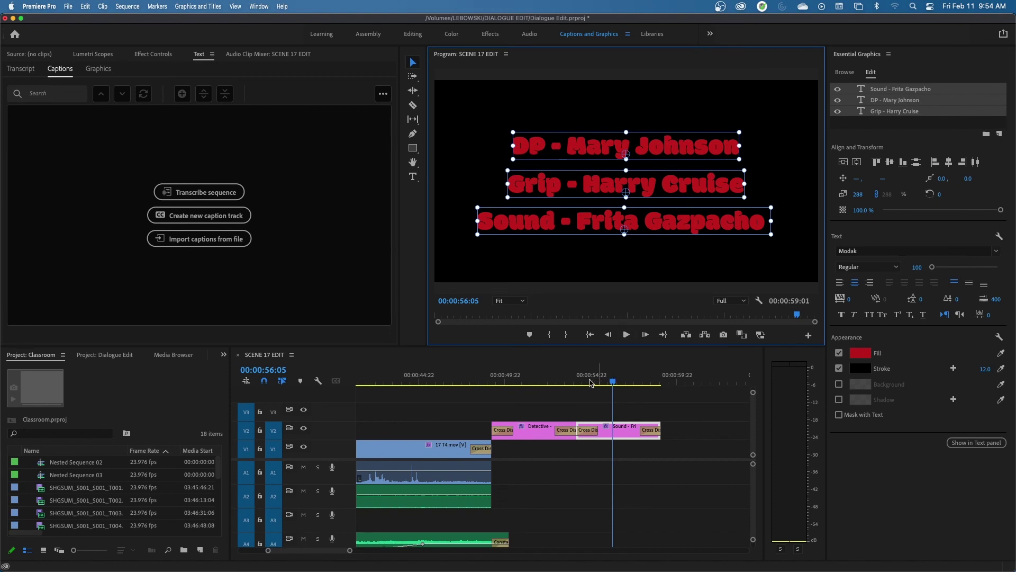
left_click_drag(597, 383, 559, 392)
key("space")
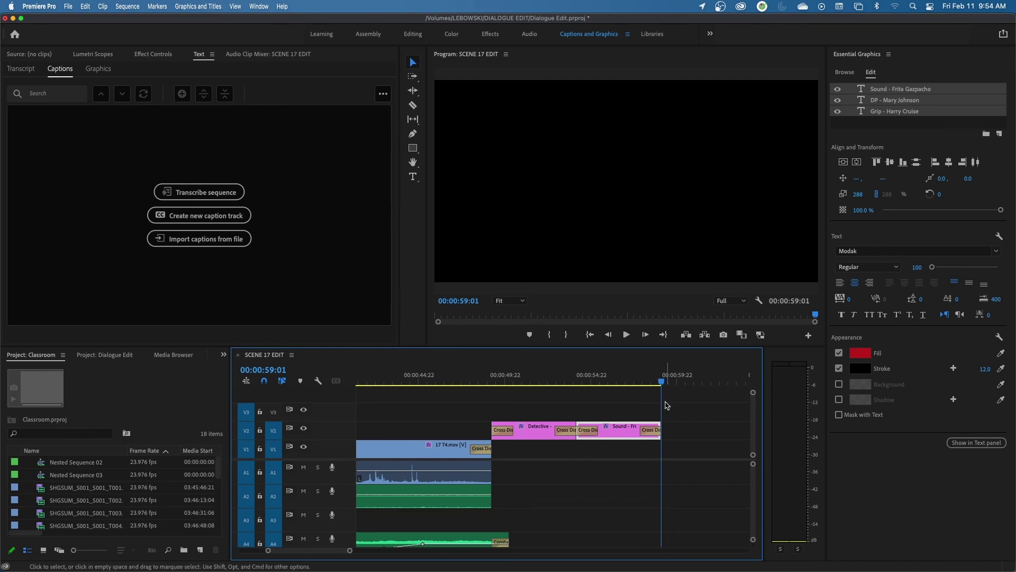
Step: Return to 00:00:56:05 on the crew card and select only its sound credit line
left_click(629, 378)
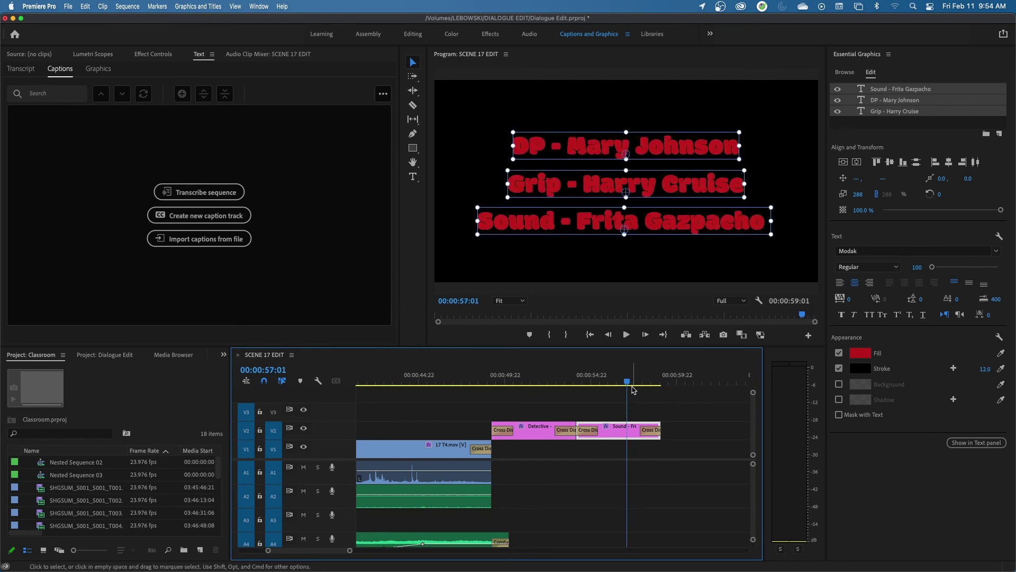
key("shift+Left")
key("shift+Left")
key("shift+Left")
key("shift+Left")
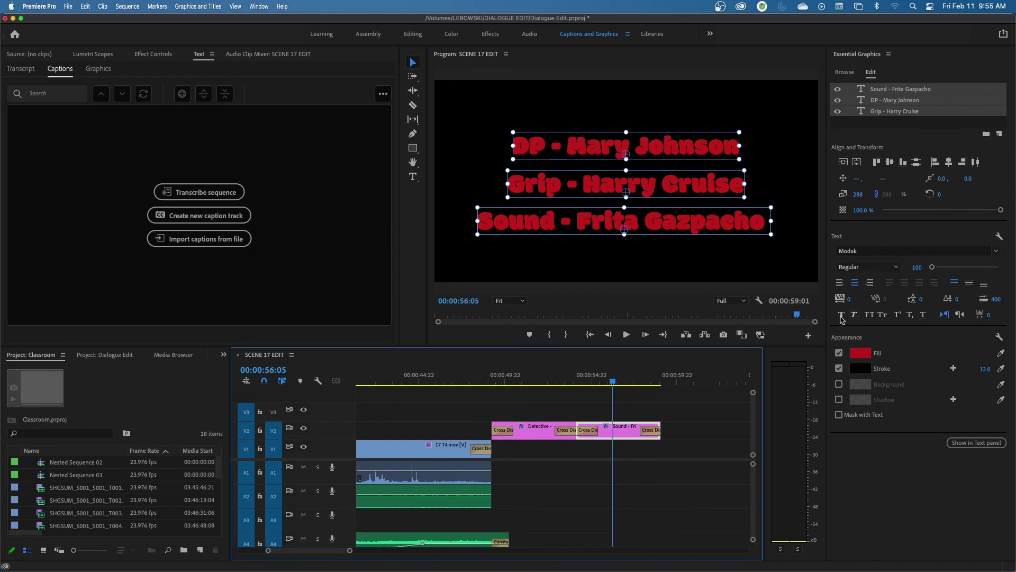
left_click(658, 279)
left_click(665, 224)
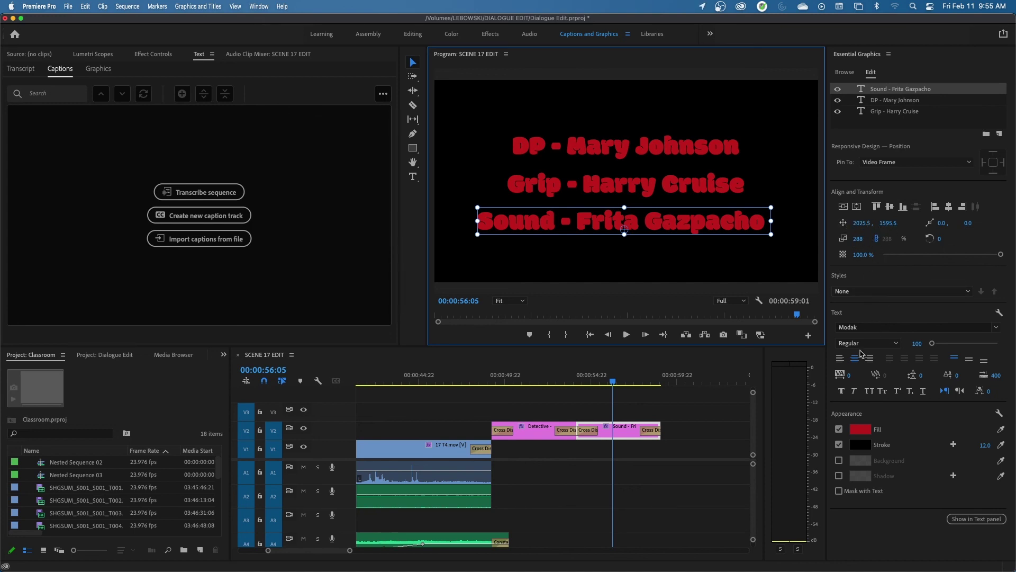
Step: Go to the start of the sequence and create a 4096 × 2160 black video item at 23.976 fps with square pixels
left_click(611, 402)
key("backslash")
key("Home")
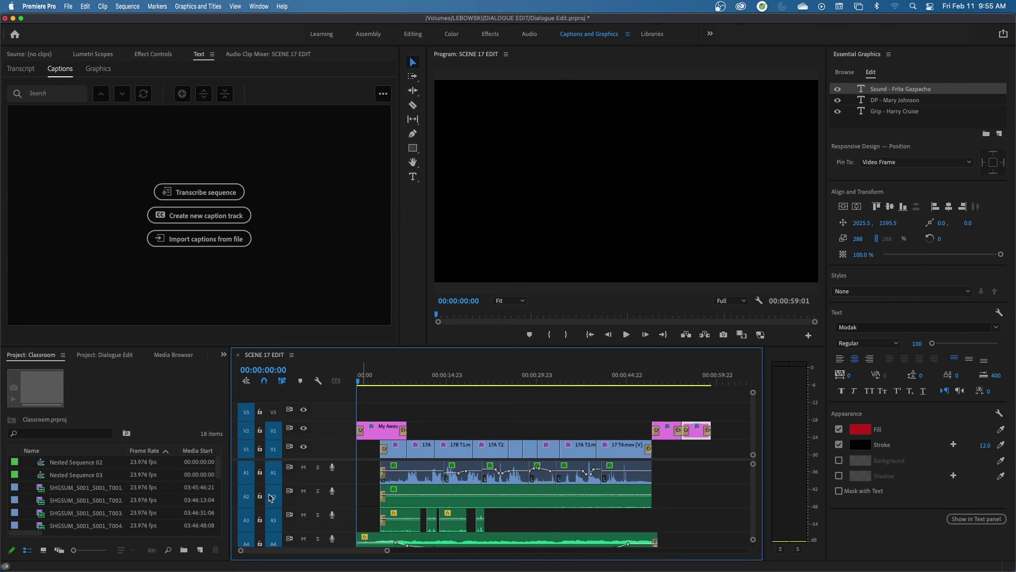
left_click(200, 550)
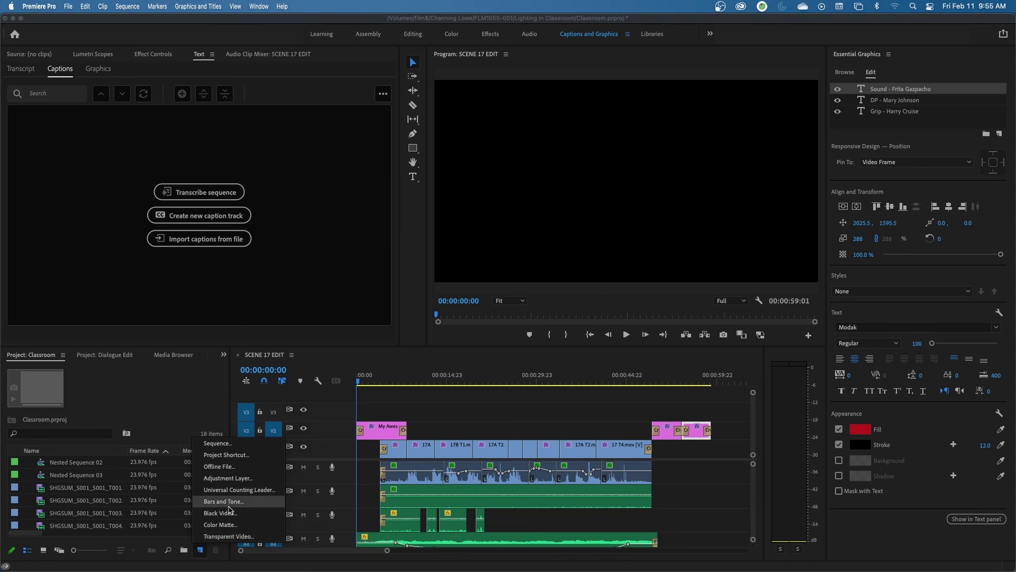
left_click(230, 517)
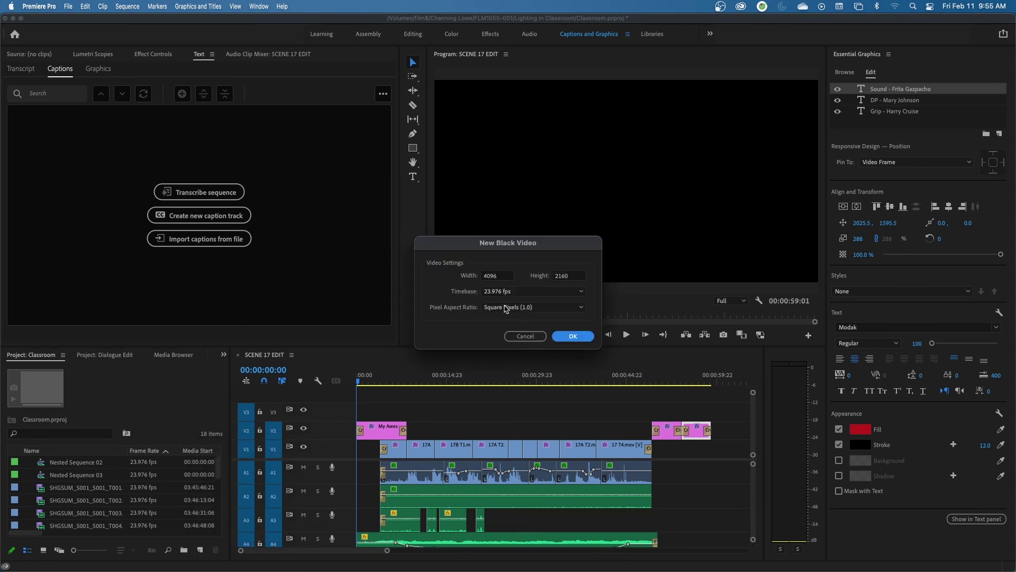
left_click(574, 337)
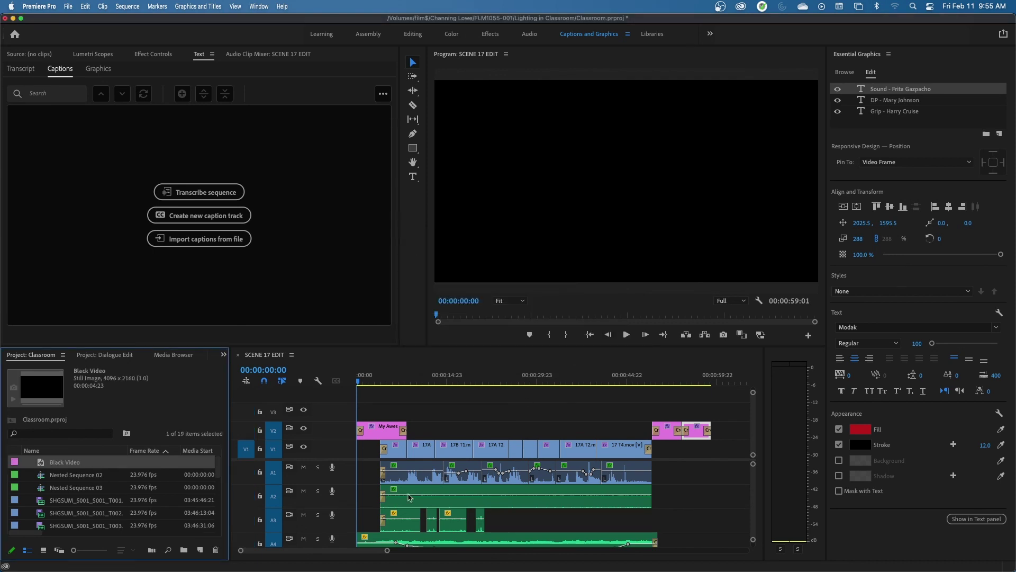
Step: Open the black video as a source clip and mark its out point at 00:00:02:00
double_click(40, 463)
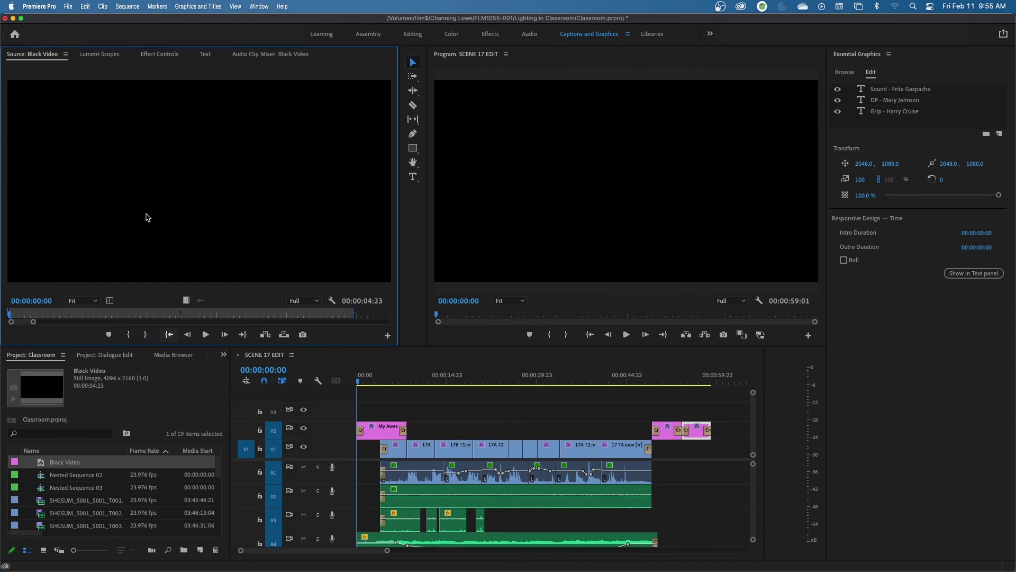
left_click(37, 301)
type("2")
key("Return")
key("o")
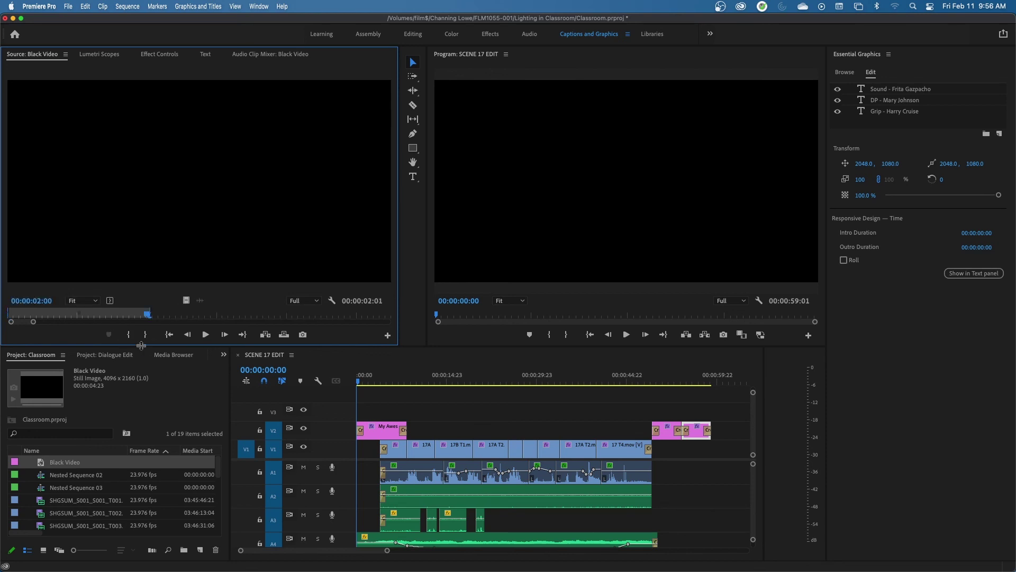
Step: Insert the trimmed black video on V1 at the very start of the sequence and again after the last credit card
left_click(345, 378)
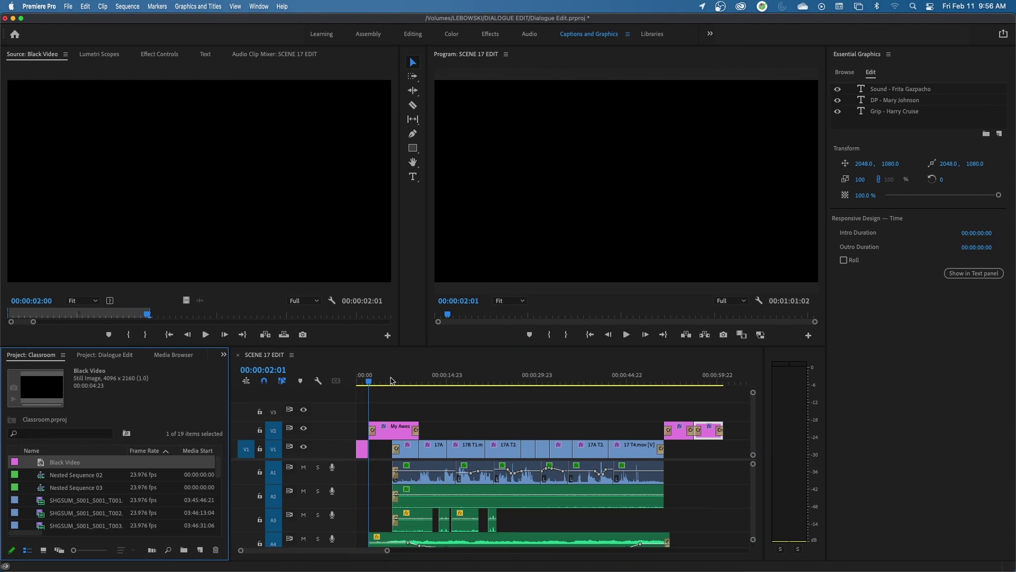
left_click(391, 380)
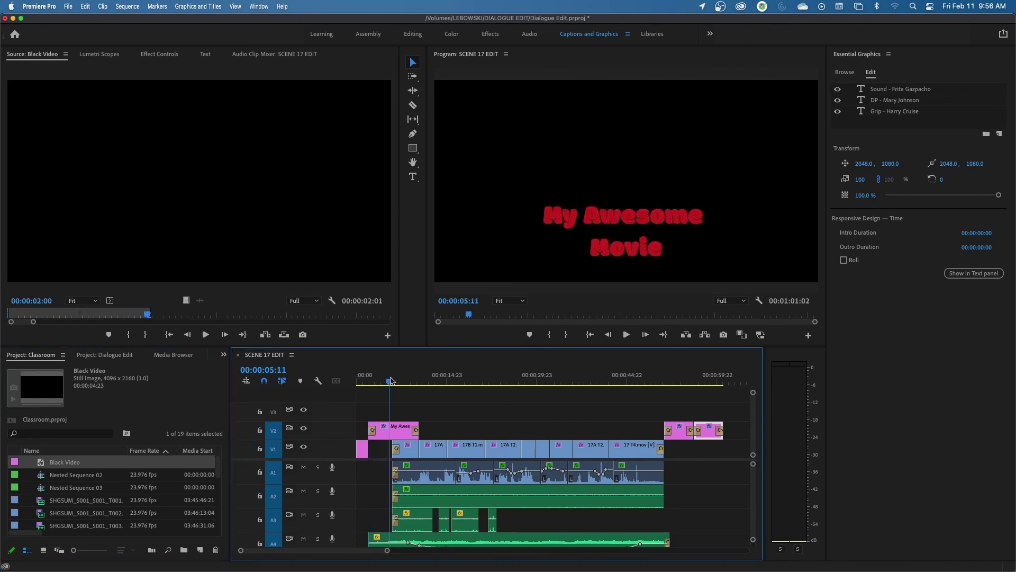
key("End")
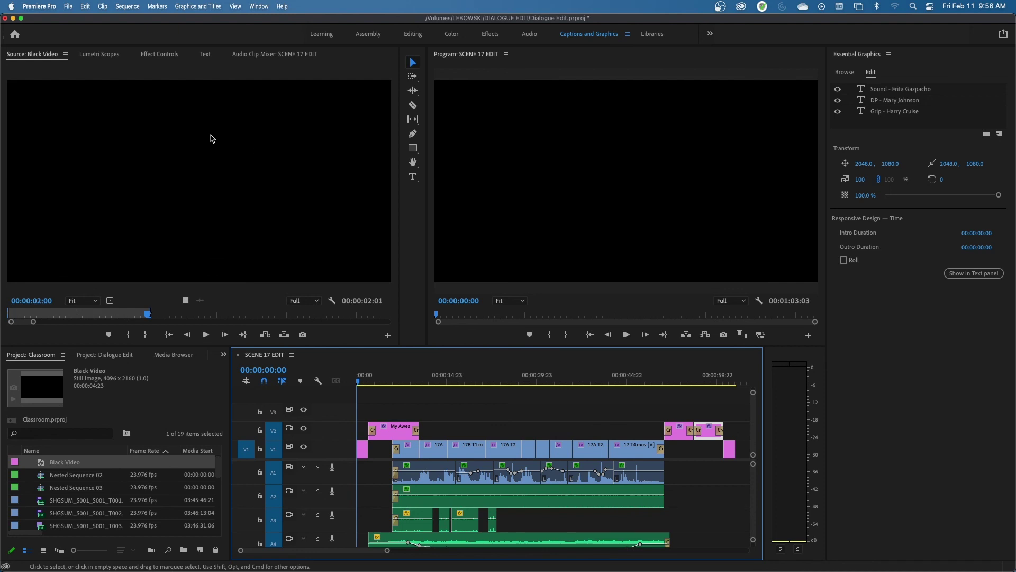
left_click(69, 7)
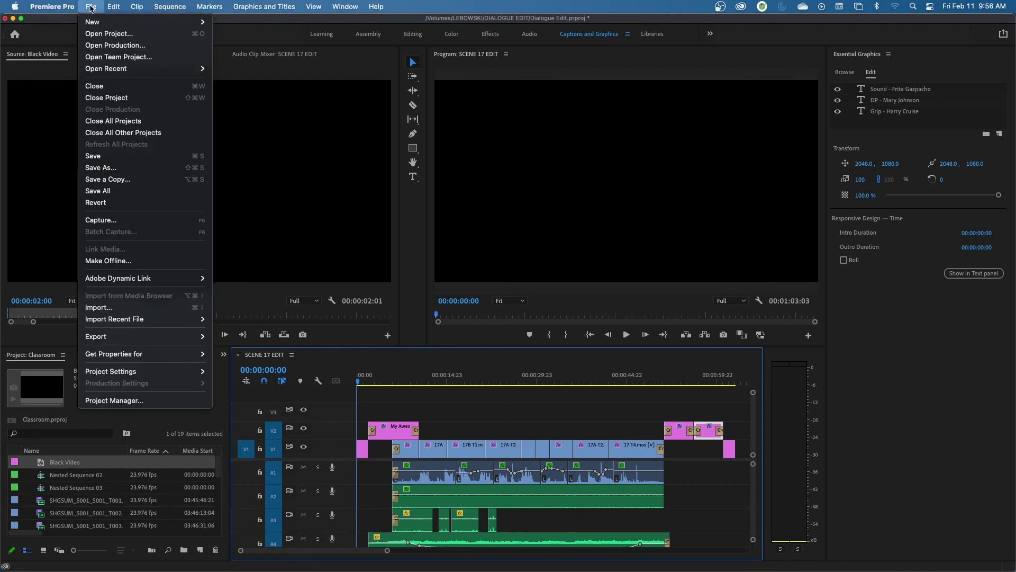
left_click(91, 8)
left_click(91, 8)
mouse_move(119, 339)
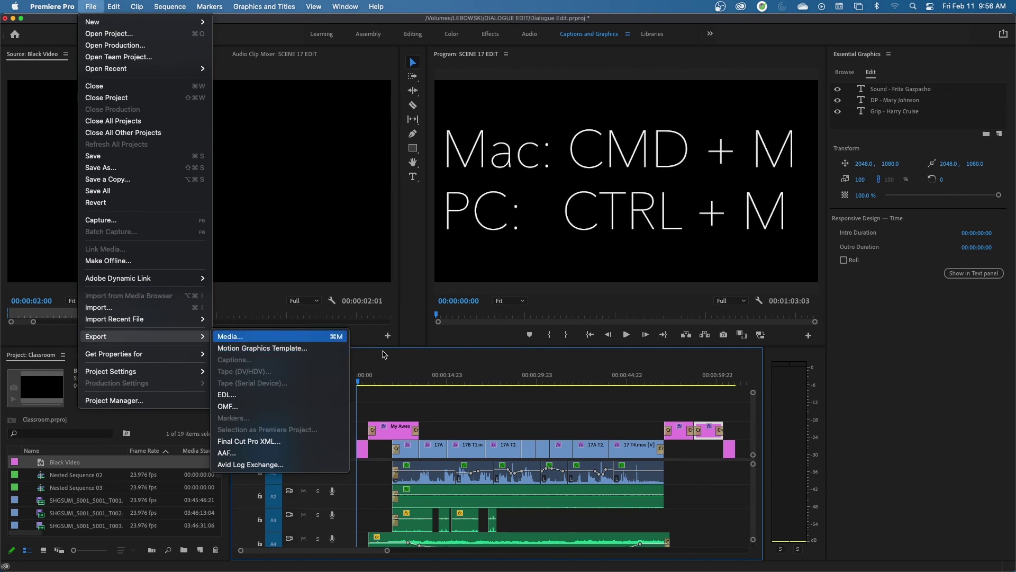
left_click(395, 382)
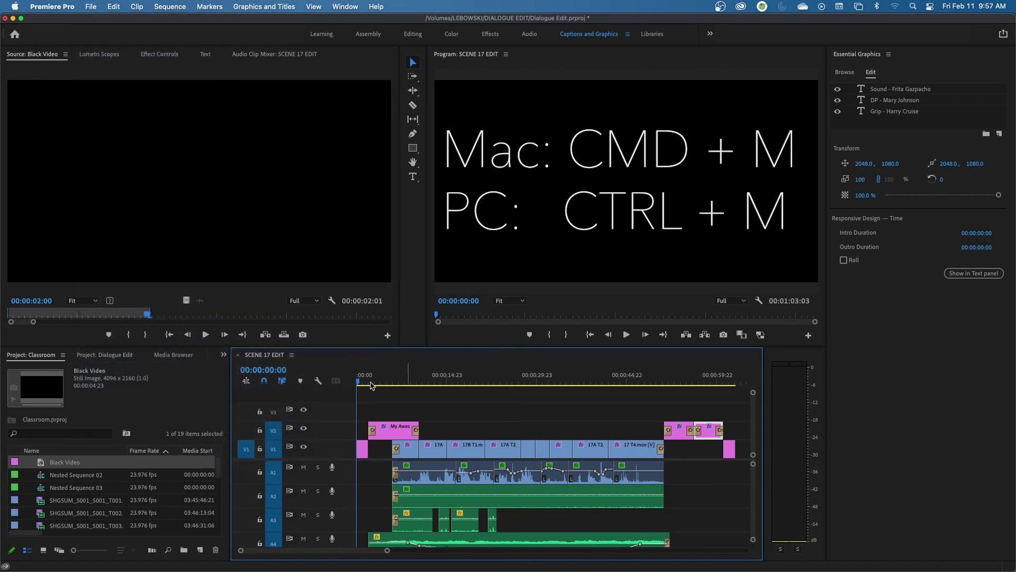
key("super+m")
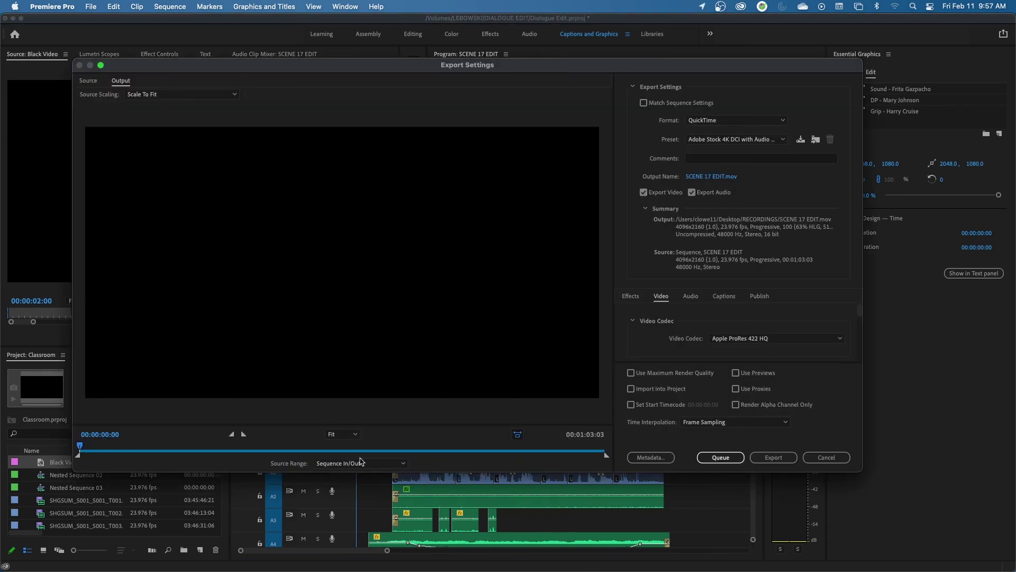
left_click(341, 464)
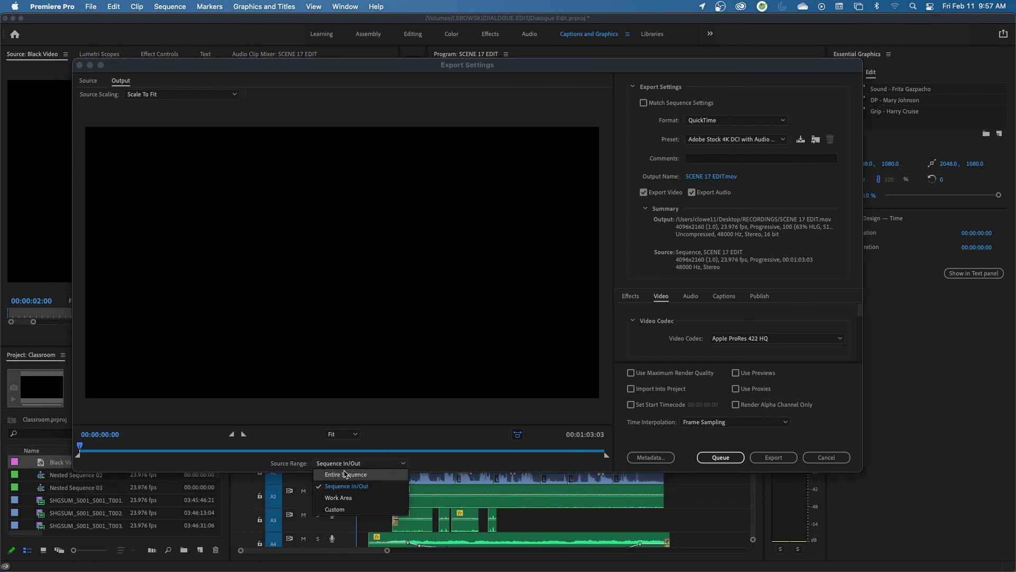
left_click(345, 475)
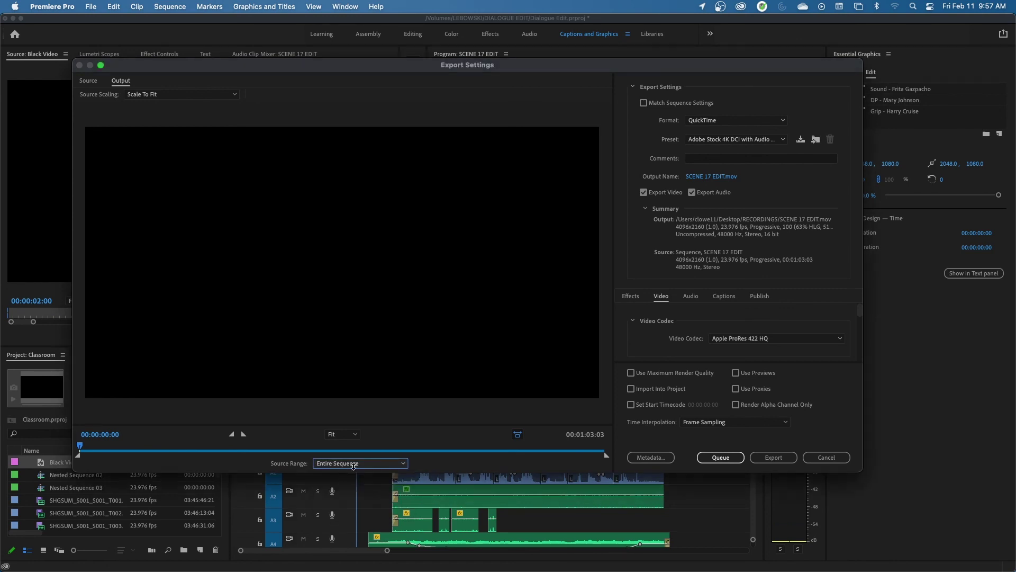
left_click(829, 458)
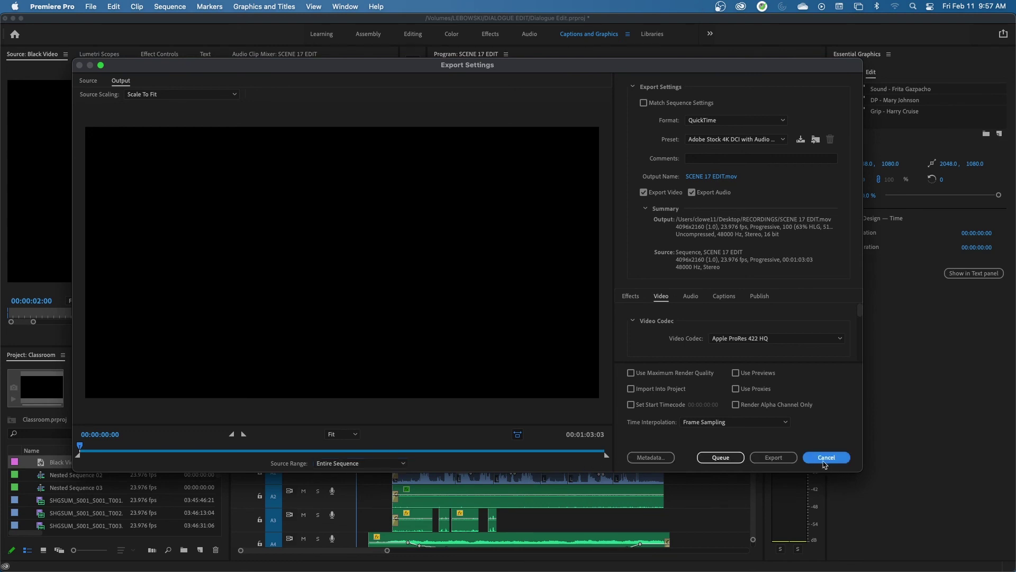
left_click(824, 458)
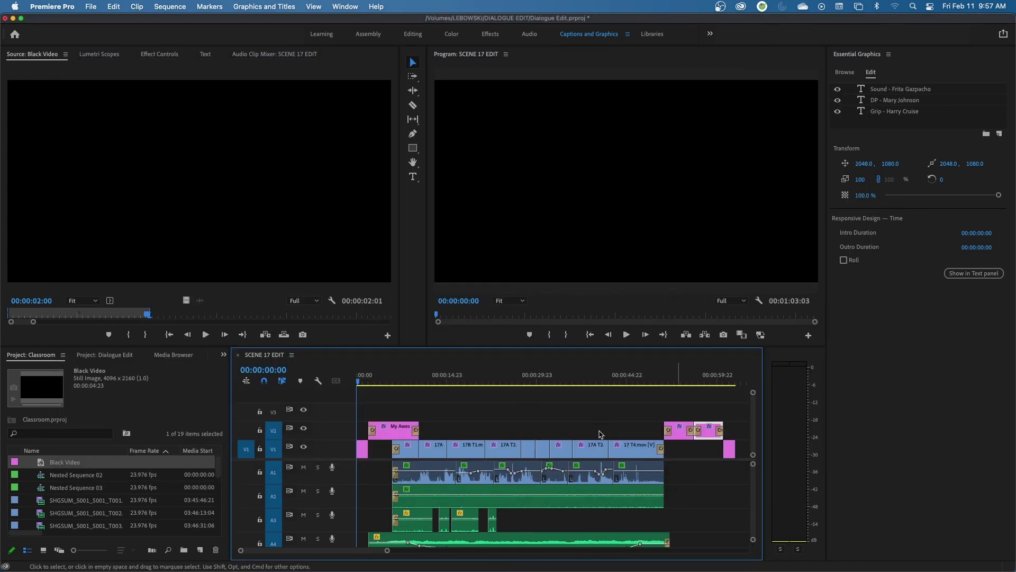
Step: Paste a copy of several clips from the middle of the sequence far beyond the closing black video
left_click(538, 377)
left_click_drag(509, 422, 556, 447)
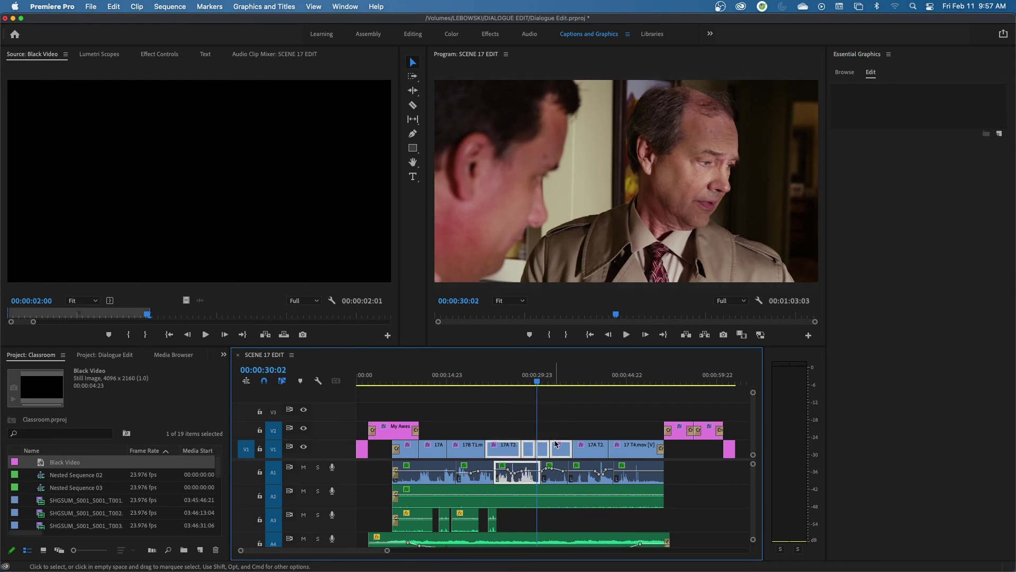
key("minus")
key("minus")
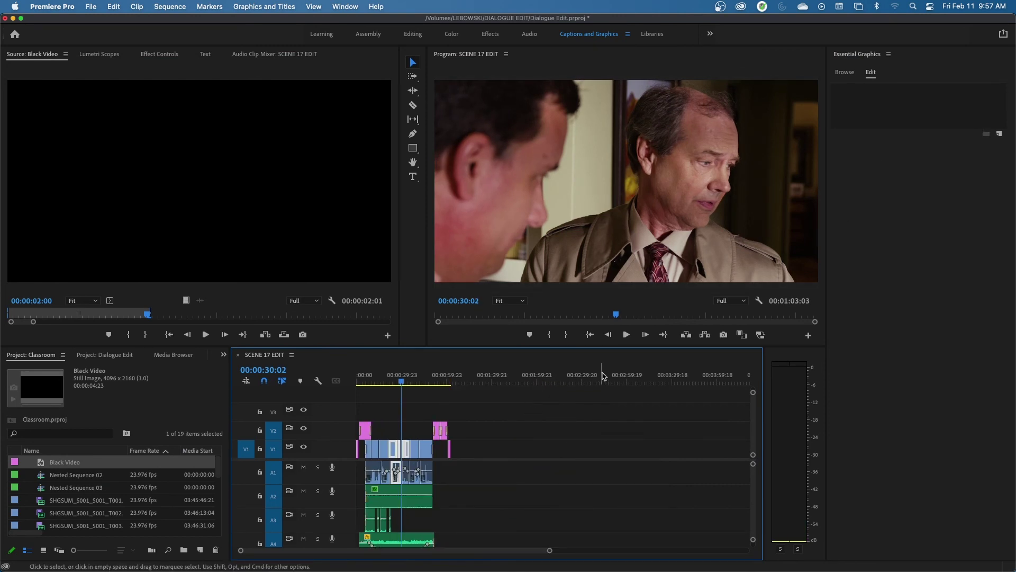
left_click(666, 377)
key("super+v")
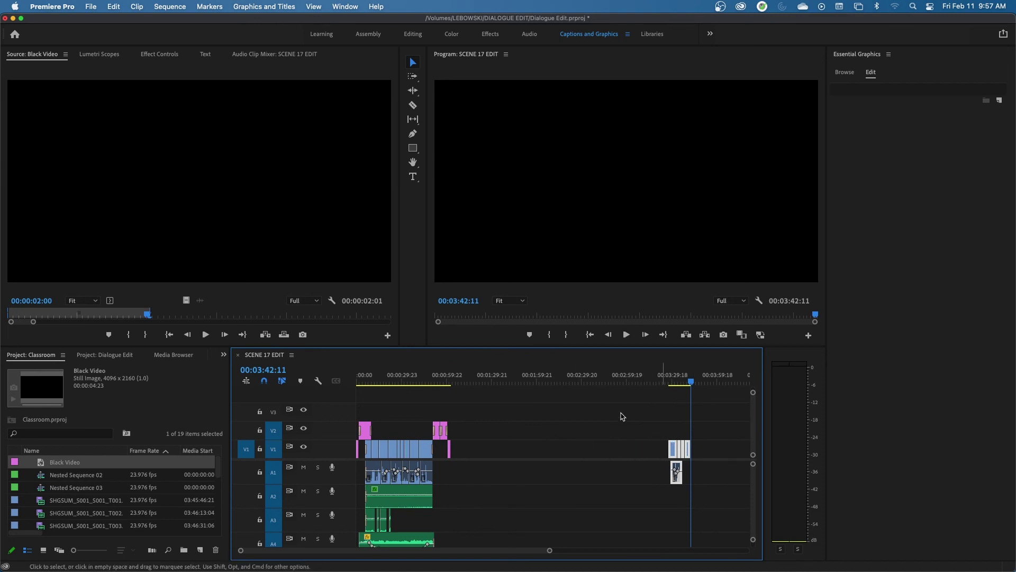
Step: Return the playhead to 00:00:47:12 and delete the stray clips beyond the closing black video
left_click_drag(478, 377, 427, 382)
key("=")
key("=")
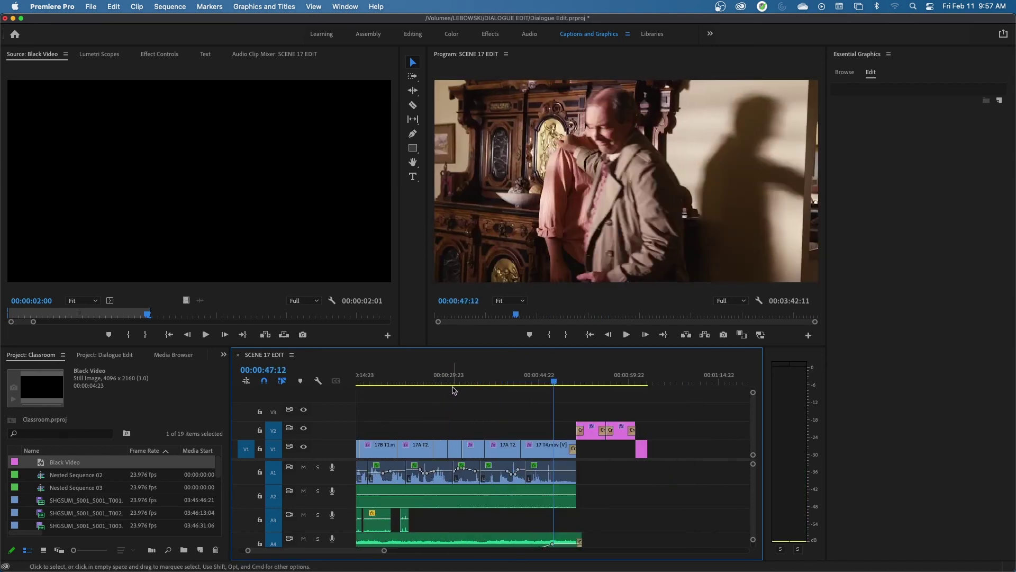
key("minus")
key("minus")
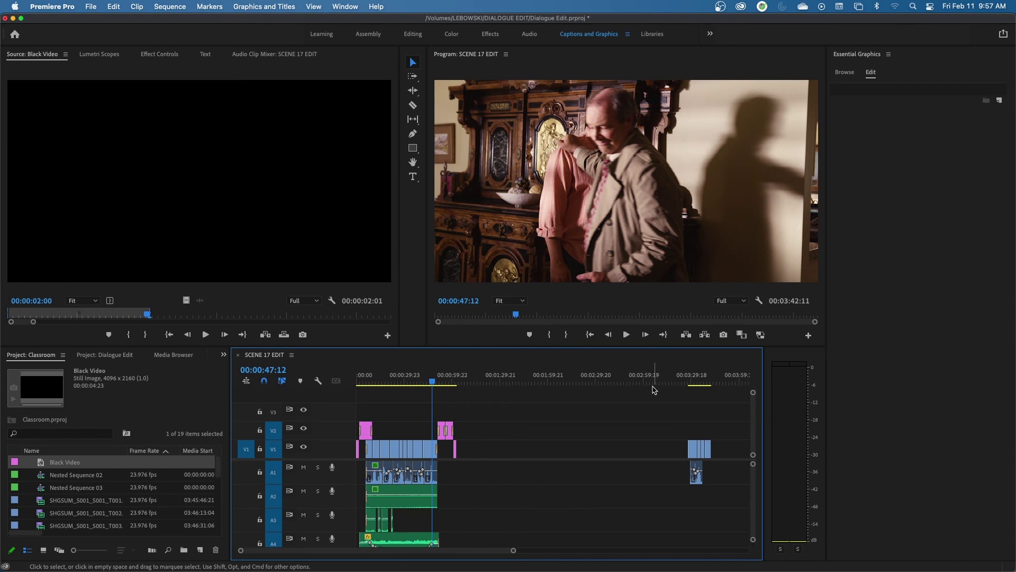
key("equal")
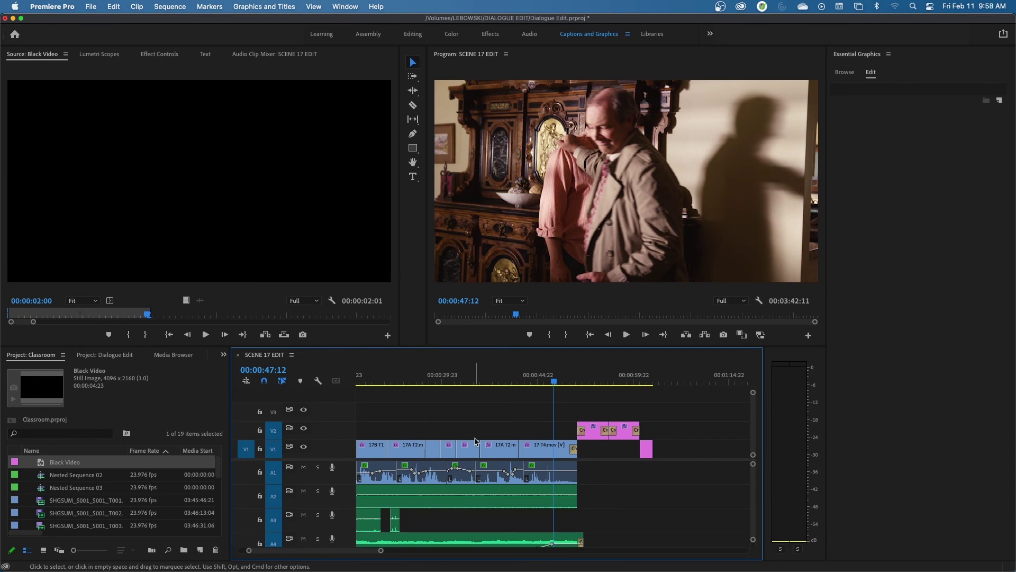
key("minus")
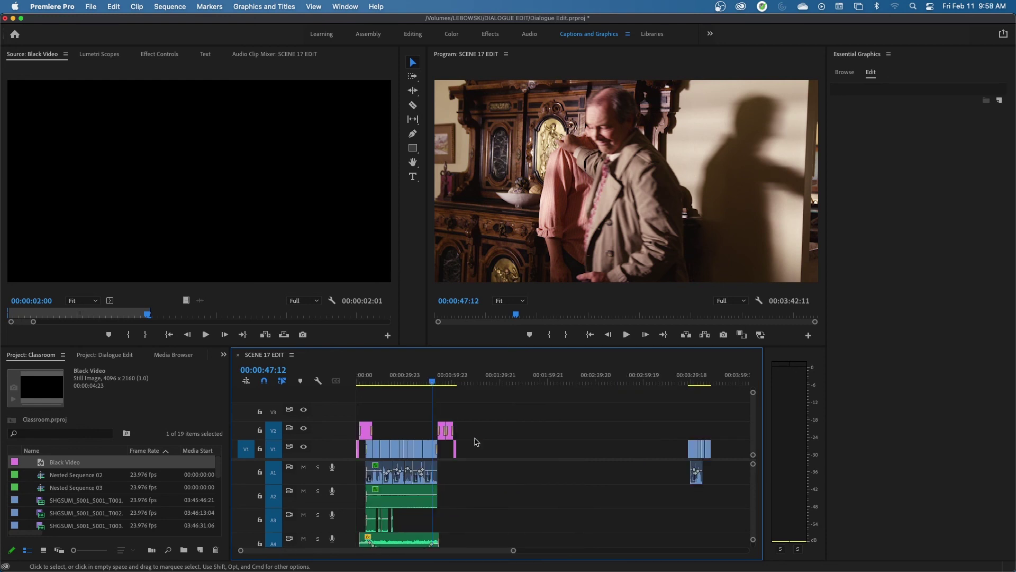
left_click_drag(659, 438, 742, 485)
key("Delete")
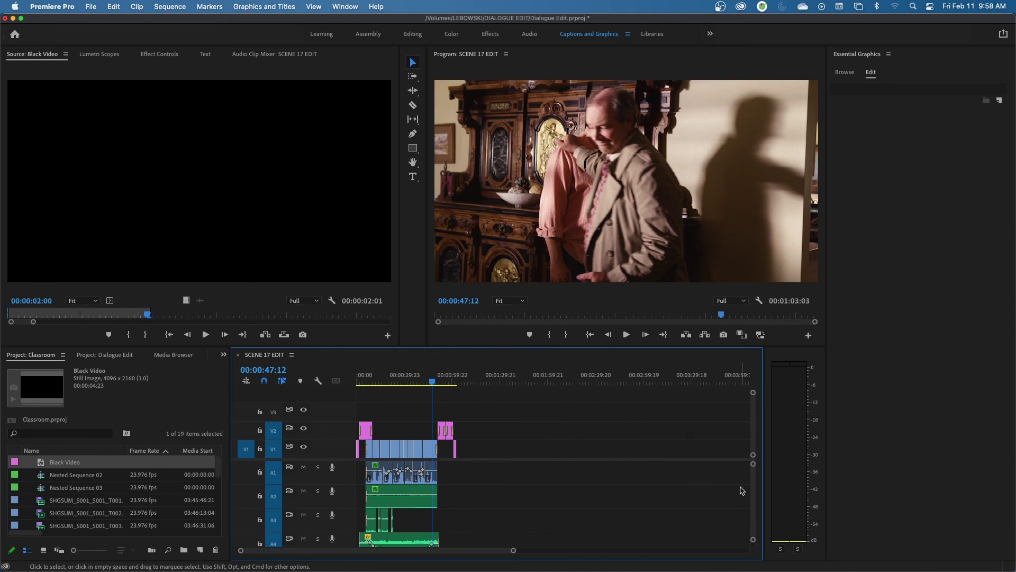
Step: Mark a range from 00:00:22:16 to 00:00:35:07 in the sequence, then clear its in and out points
key("backslash")
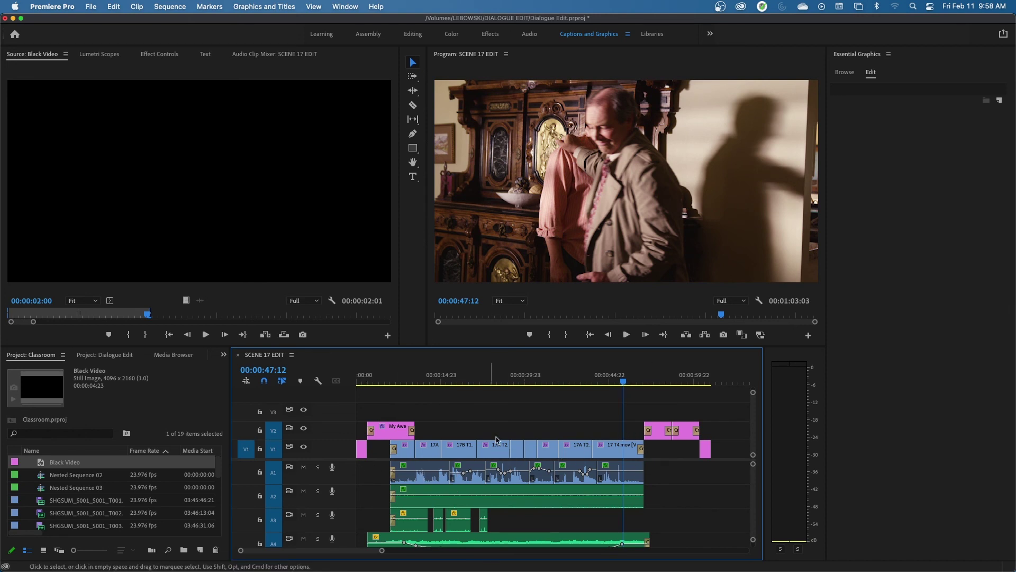
left_click(484, 383)
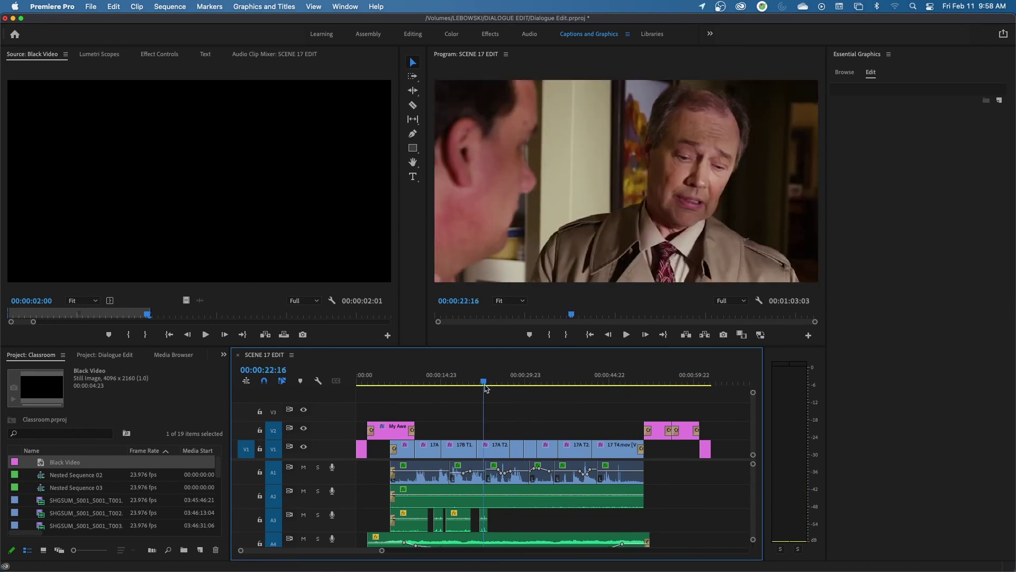
key("i")
left_click(555, 380)
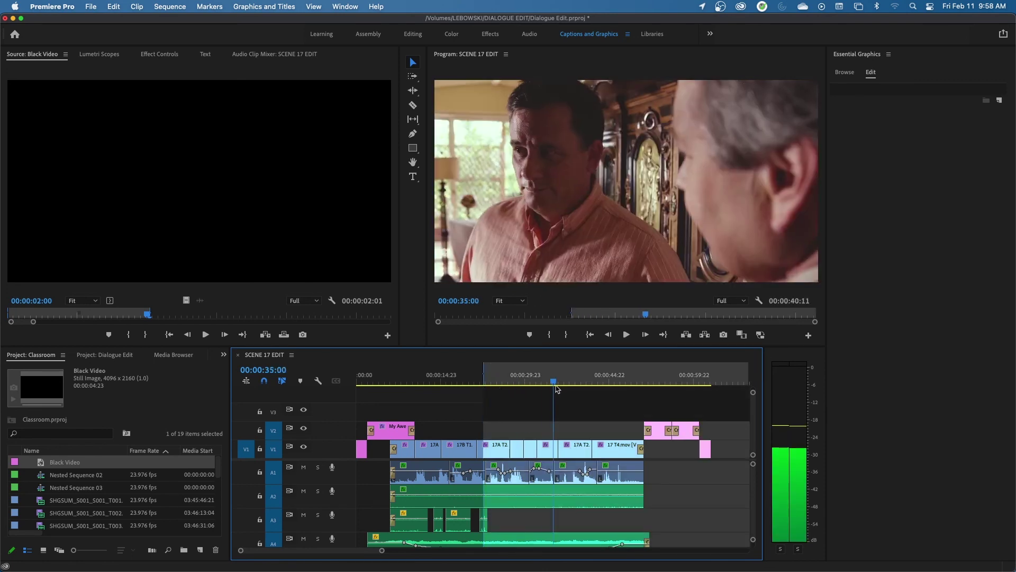
key("o")
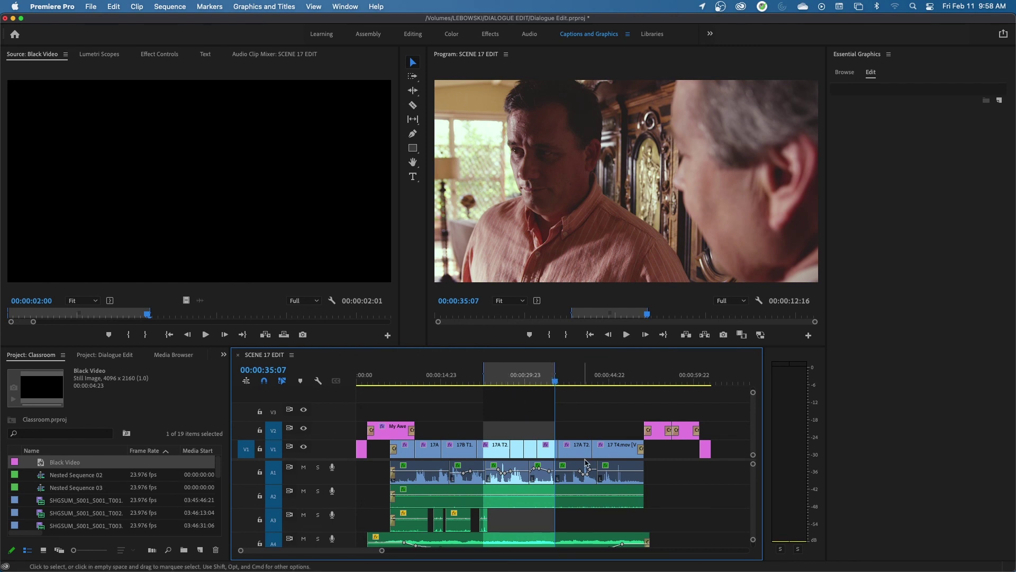
right_click(519, 378)
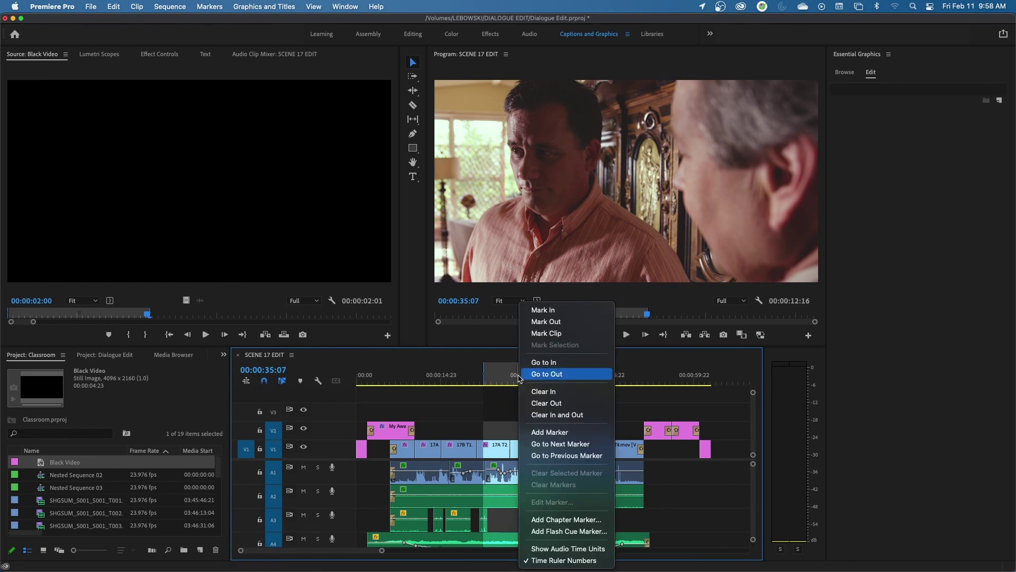
left_click(557, 415)
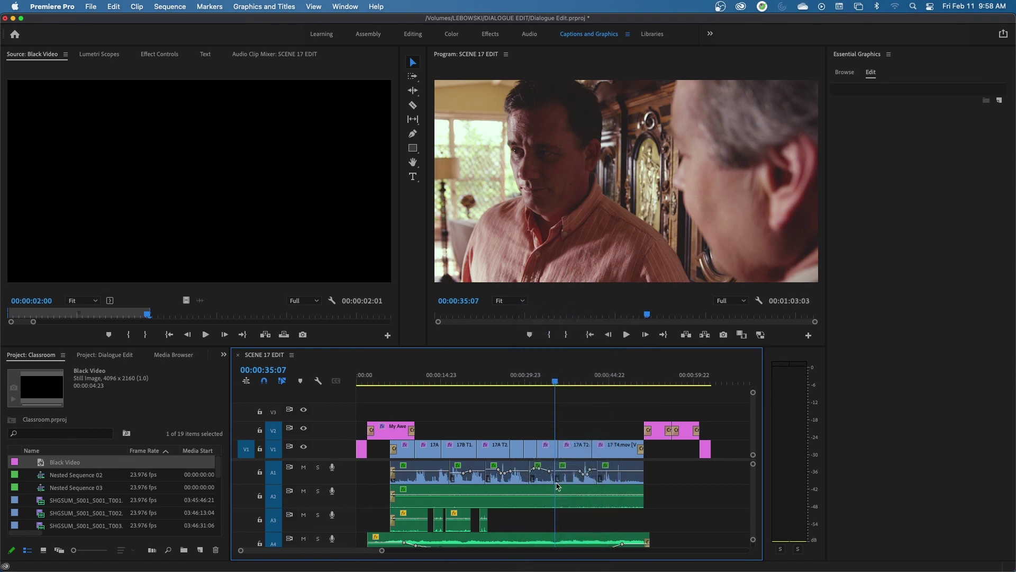
Step: Mark another short range in the middle of the sequence ending at 00:00:33:12 and clear both its points
left_click(495, 384)
key("i")
left_click(545, 383)
key("o")
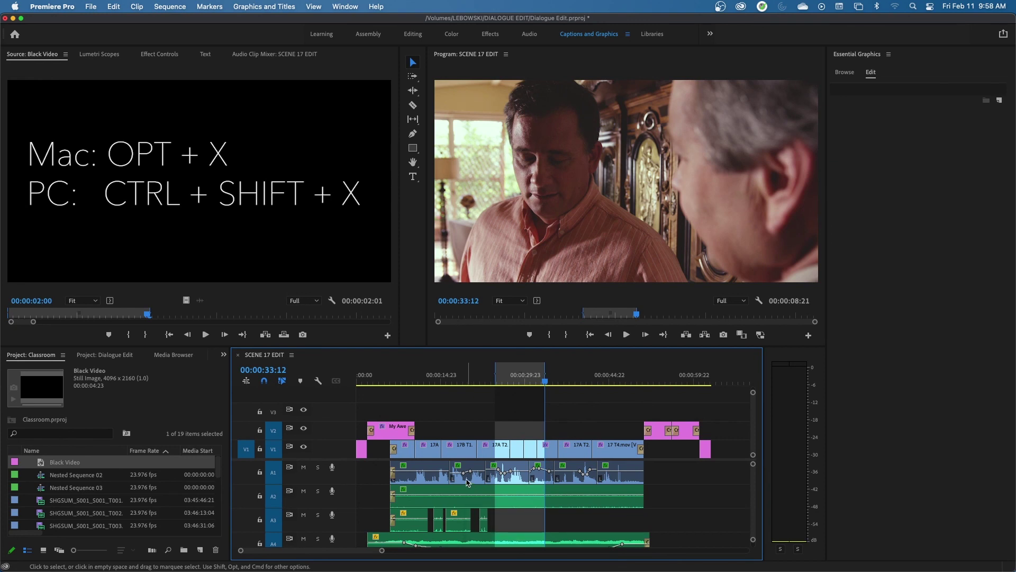
key("alt+x")
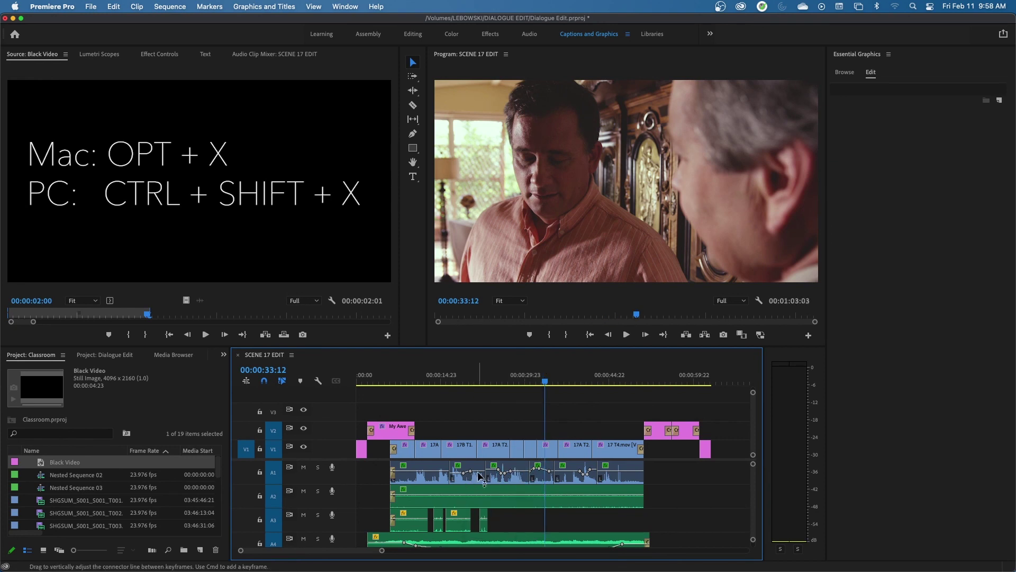
right_click(541, 377)
left_click(483, 419)
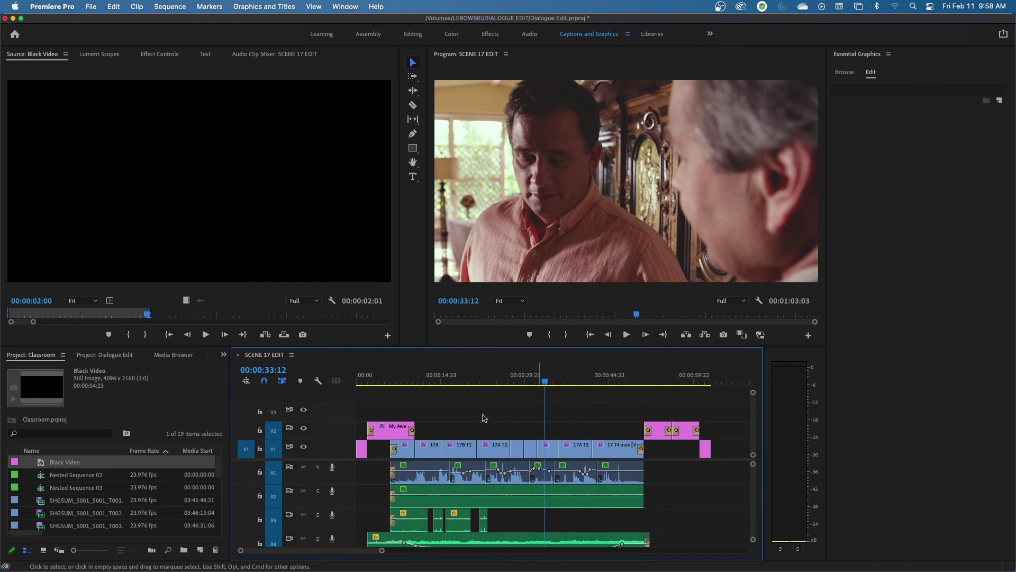
Step: Open the export settings for the sequence and set the source range to Entire Sequence
key("super+m")
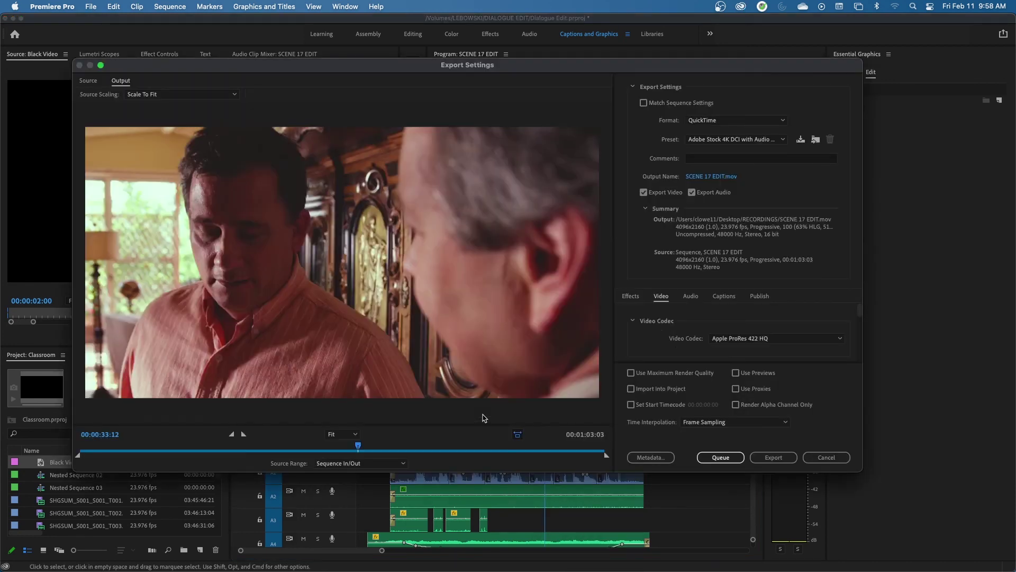
left_click(350, 465)
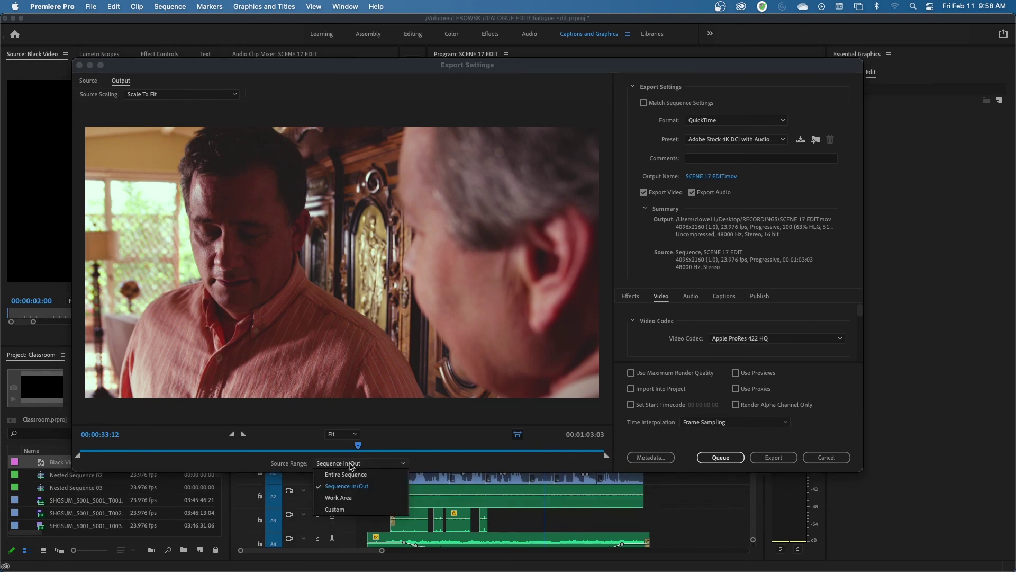
left_click(371, 474)
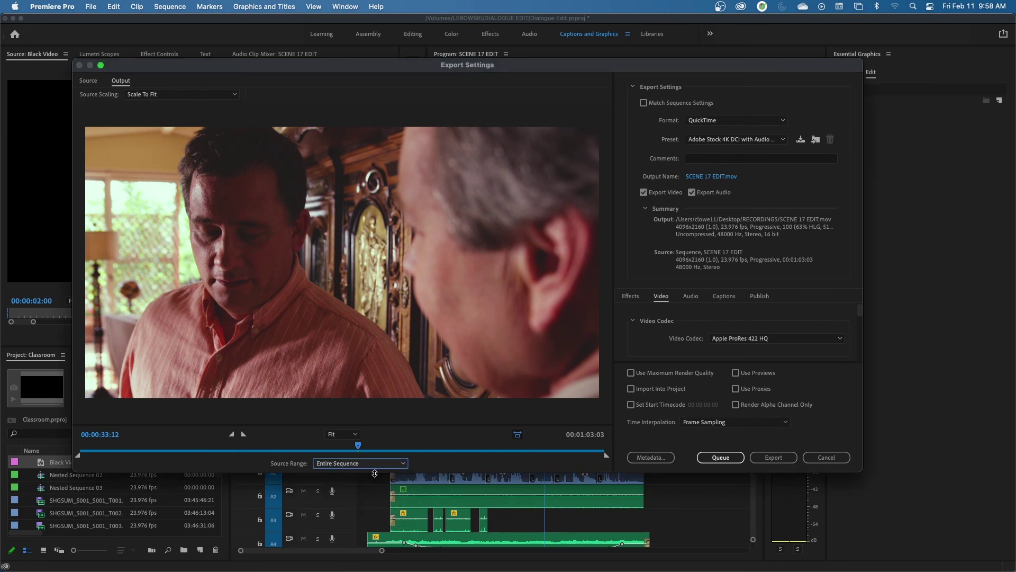
Step: Set the export format to H.264 with the YouTube 2160p 4K Ultra HD preset
left_click(719, 123)
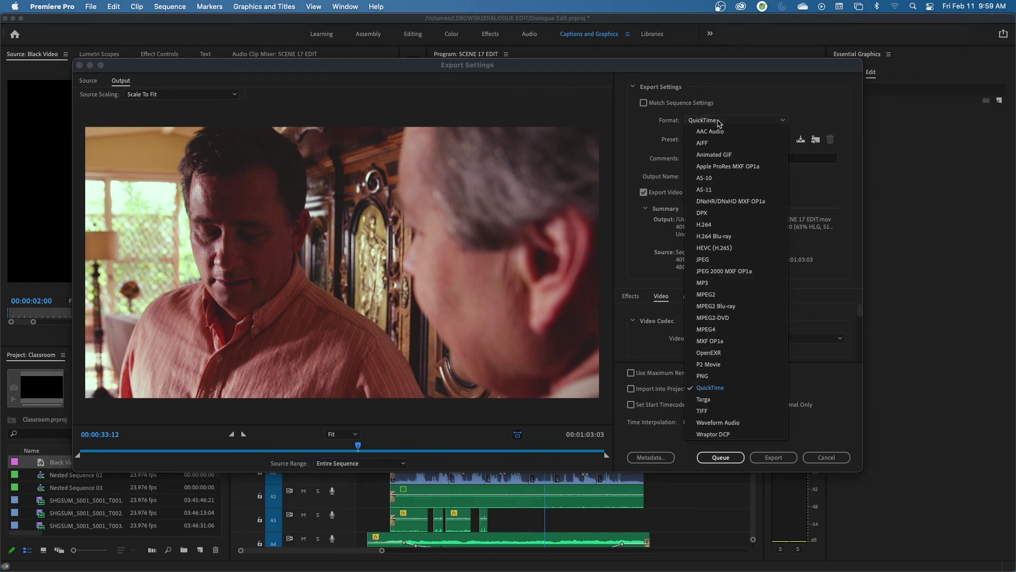
left_click(710, 227)
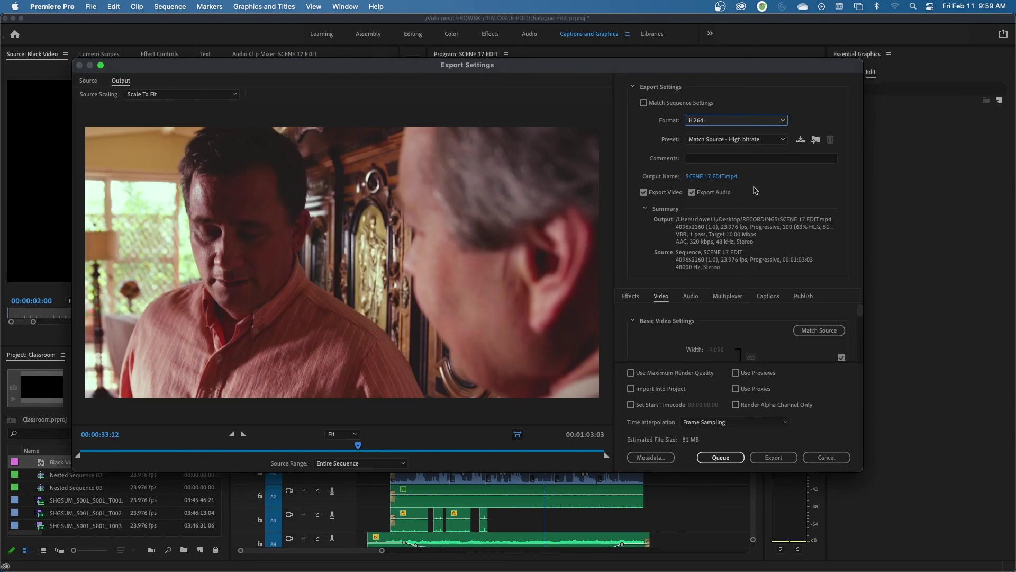
left_click(732, 119)
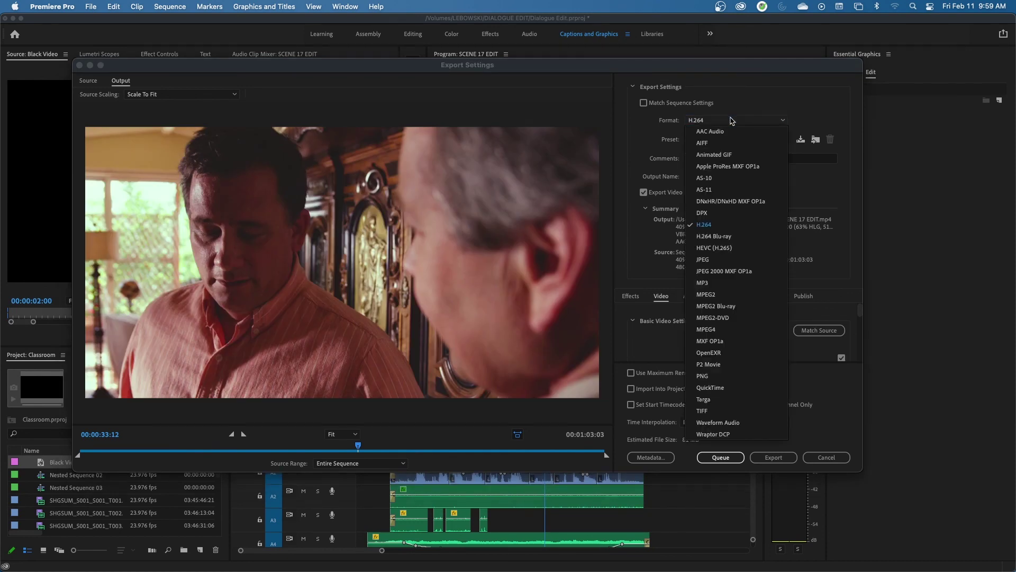
left_click(730, 125)
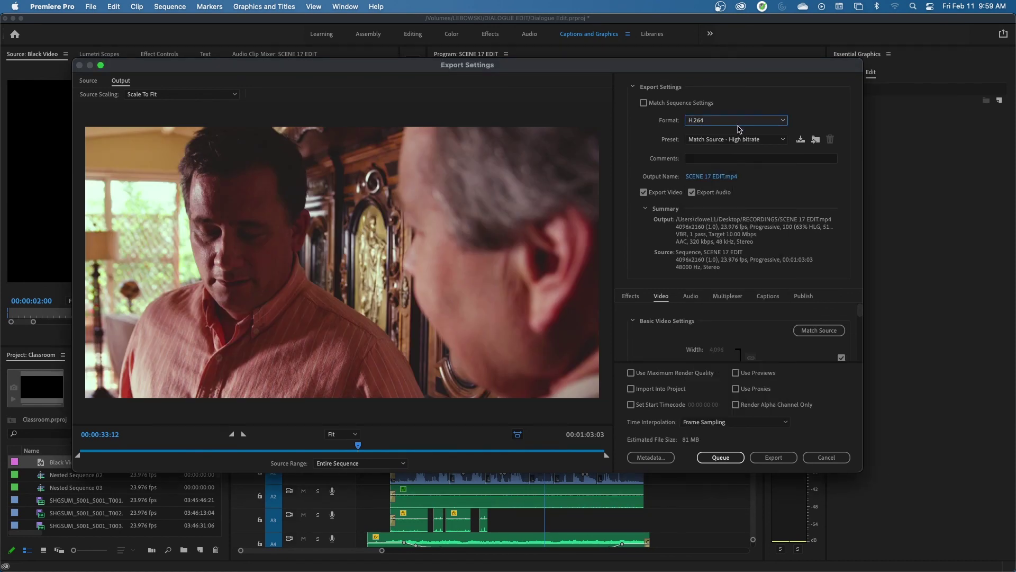
left_click(733, 139)
scroll(746, 498, "down", 3)
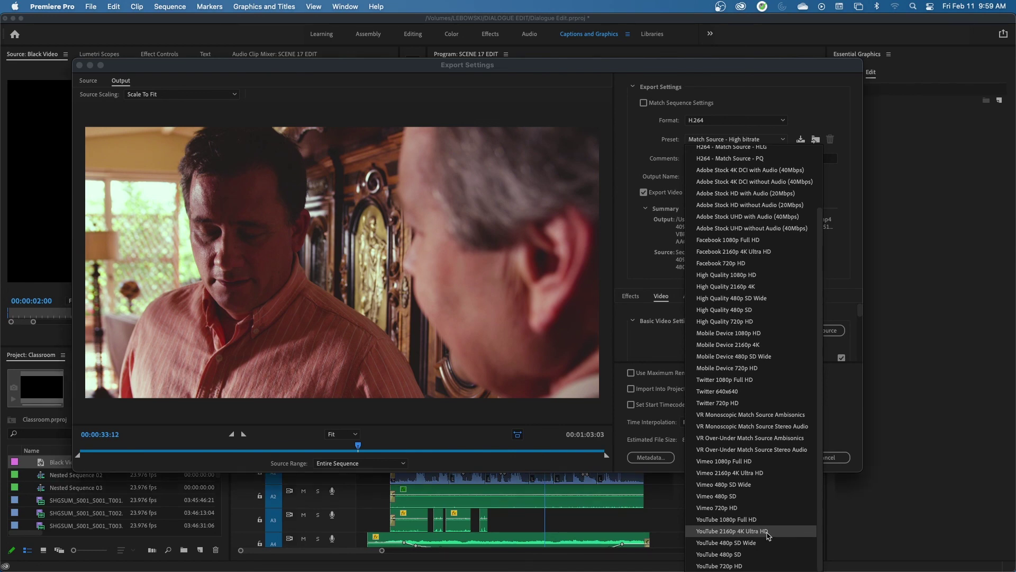
left_click(768, 535)
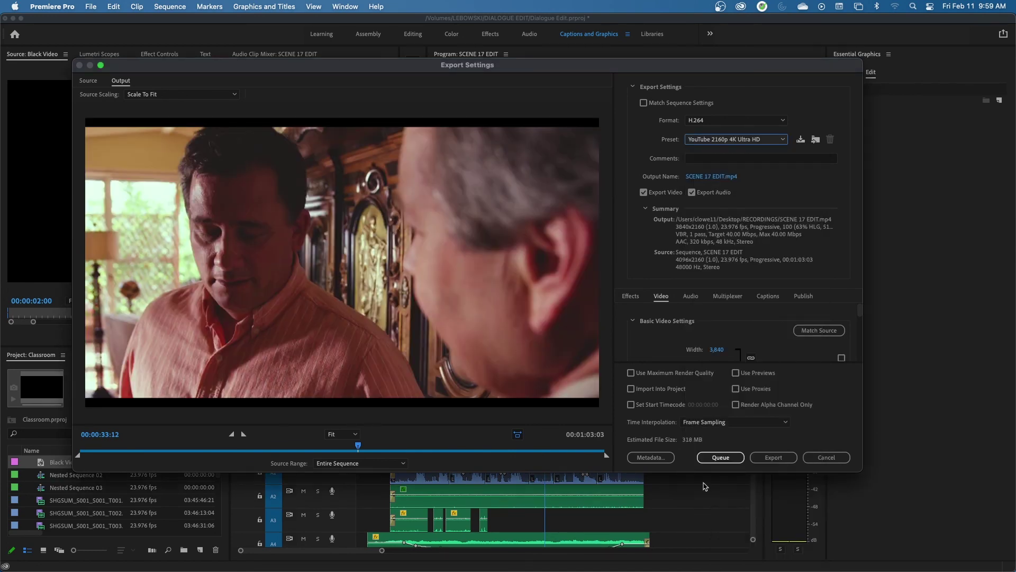
left_click(718, 141)
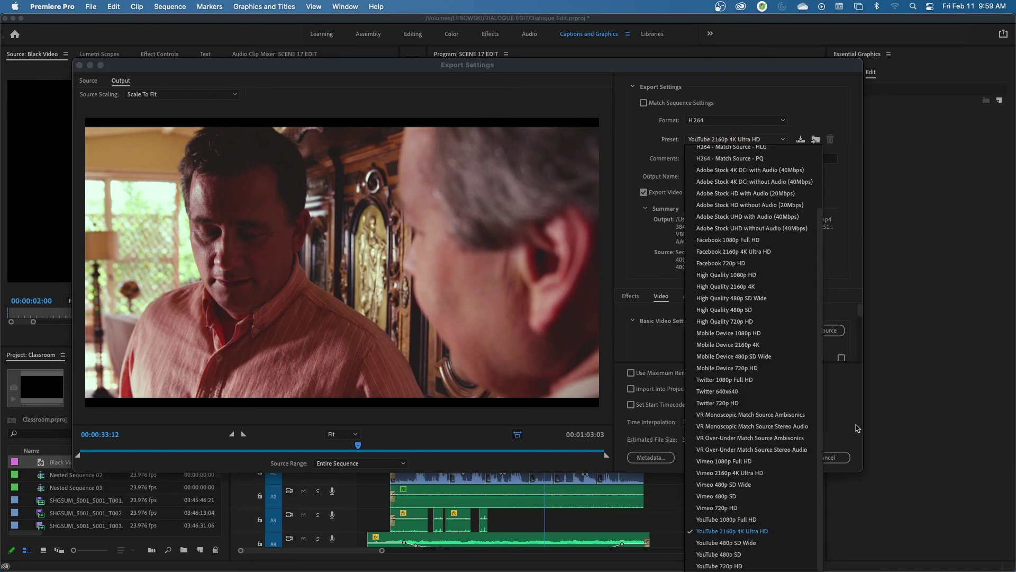
left_click(847, 377)
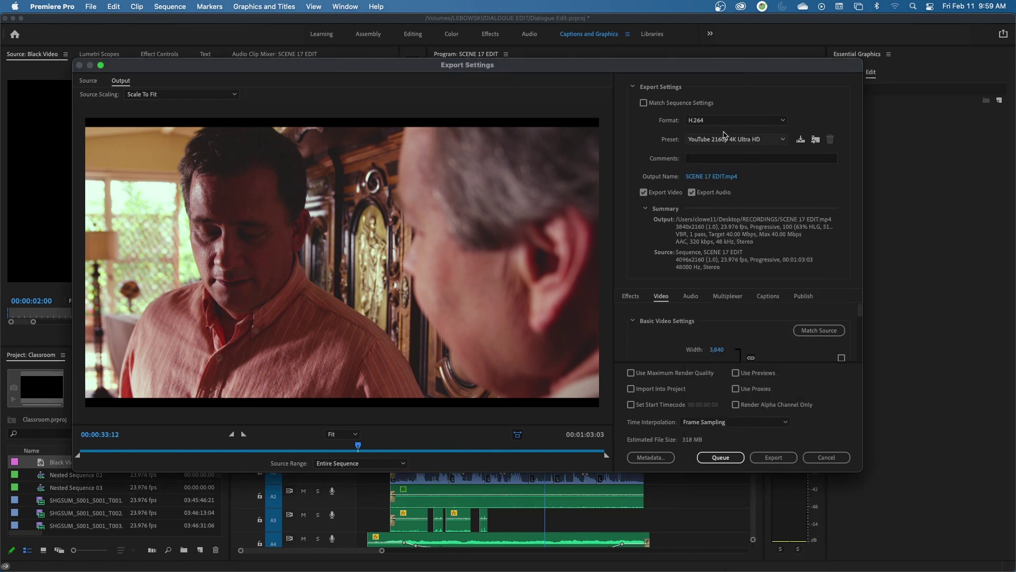
Step: Set the export's output location to the Desktop and name the file My Movie 4K YouTube
left_click(700, 178)
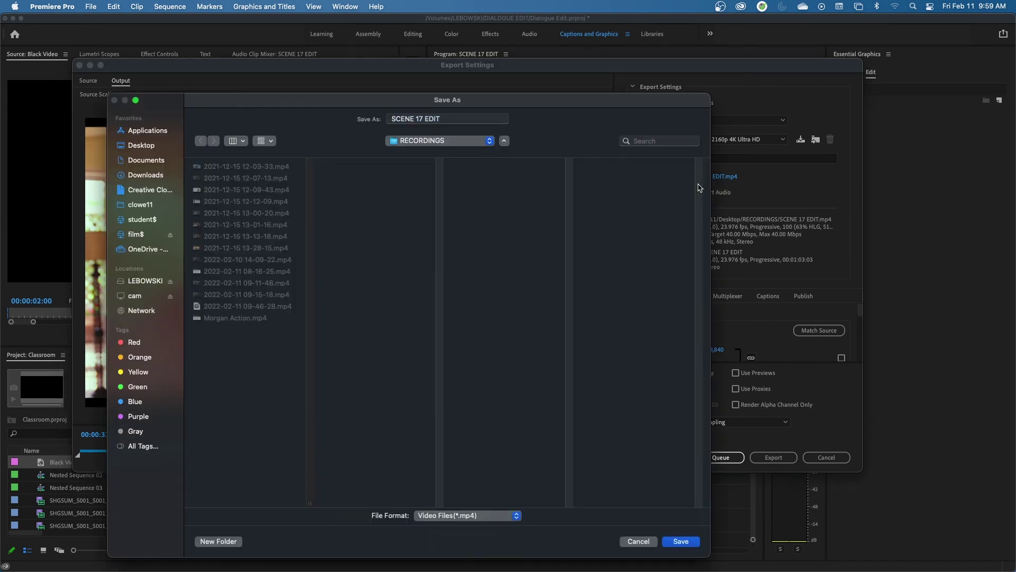
left_click(401, 141)
left_click(400, 152)
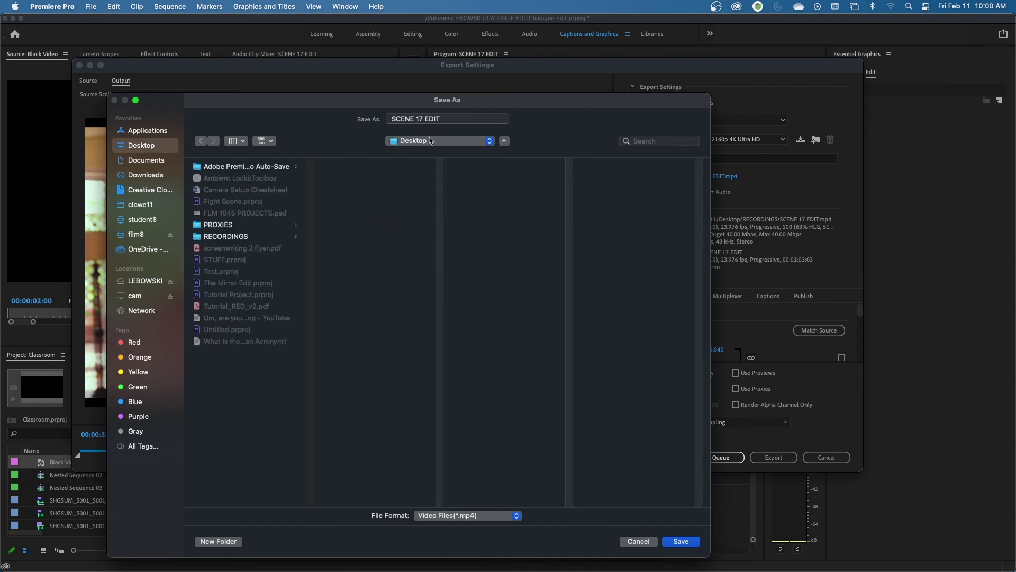
left_click_drag(447, 118, 347, 108)
type("My Mo")
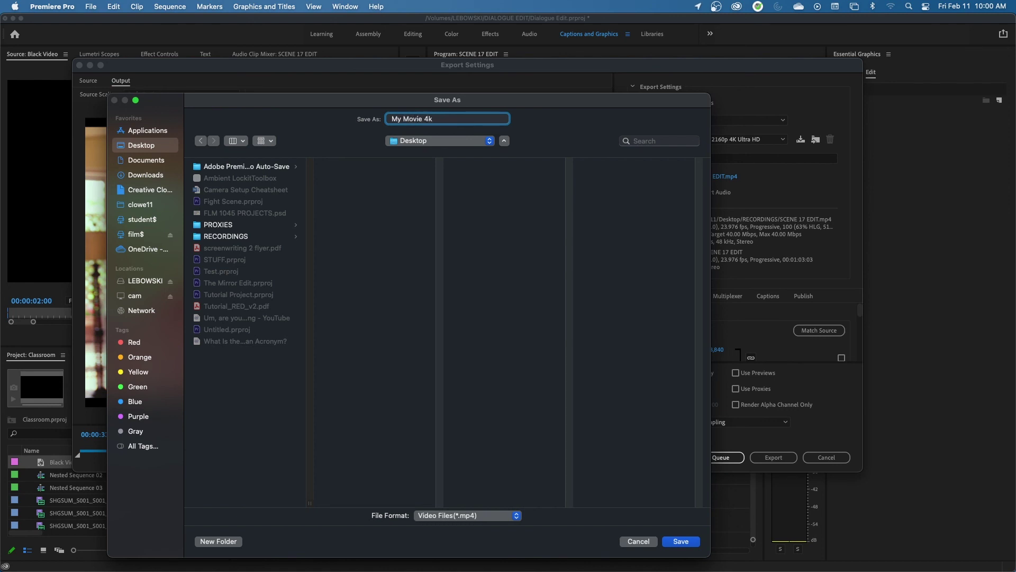
type("vie 4K Youtube")
left_click(687, 545)
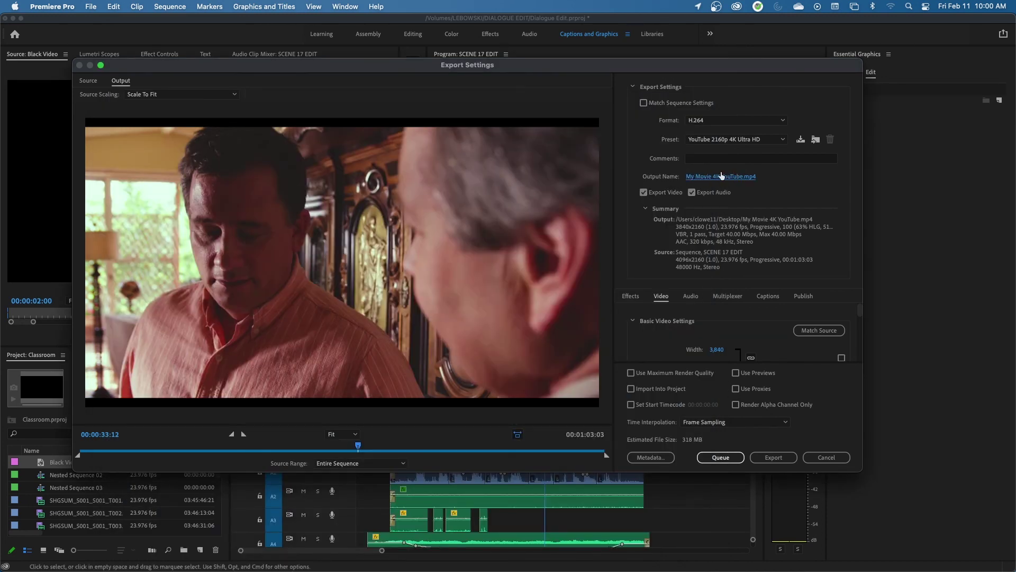
left_click(773, 458)
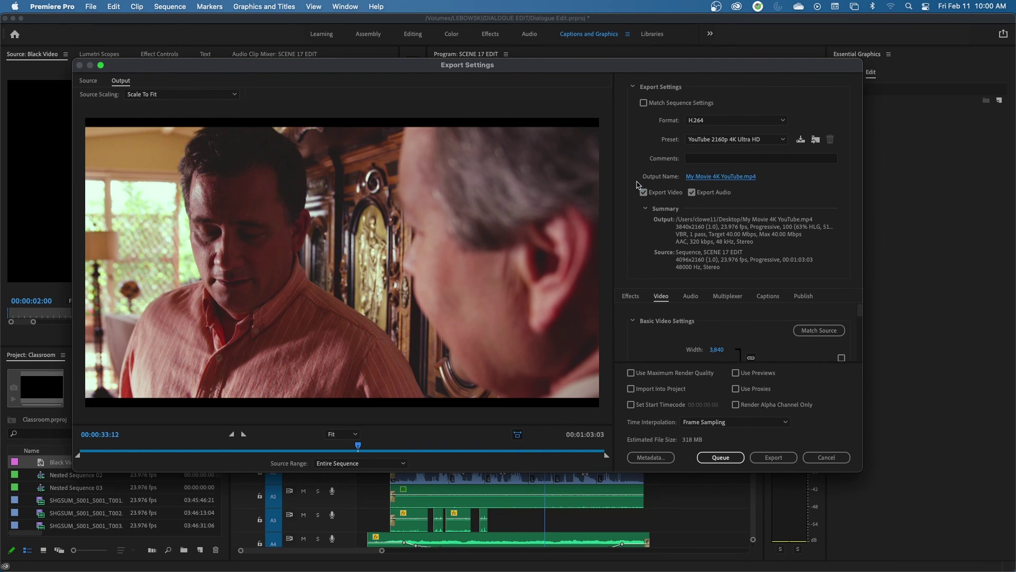
Step: Set the export format to QuickTime with the Apple ProRes 422 preset
left_click(706, 122)
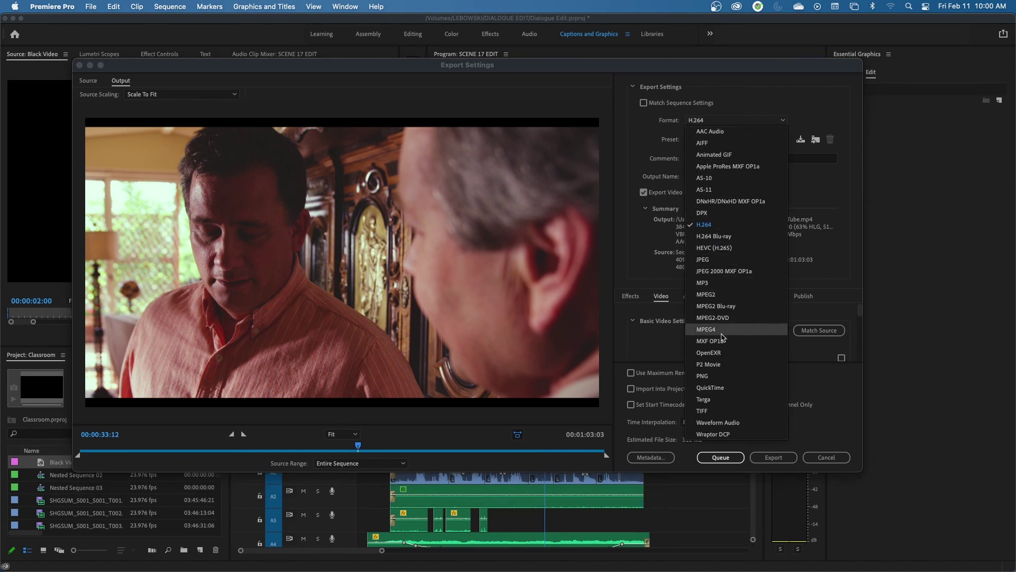
left_click(710, 388)
left_click(709, 139)
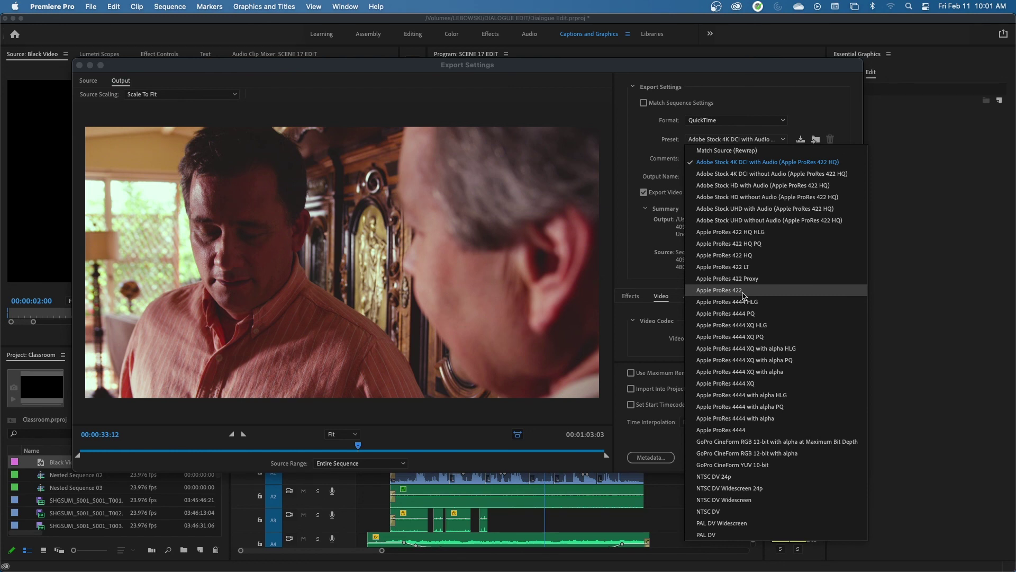
left_click(744, 291)
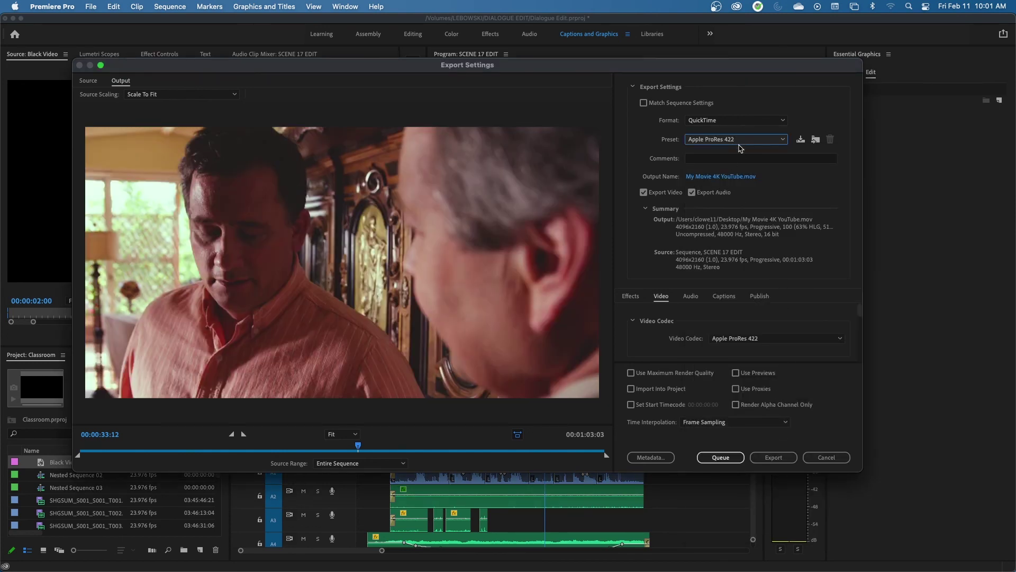
Step: Return the export format to H.264 with the YouTube 2160p 4K Ultra HD preset and export the sequence
left_click(716, 121)
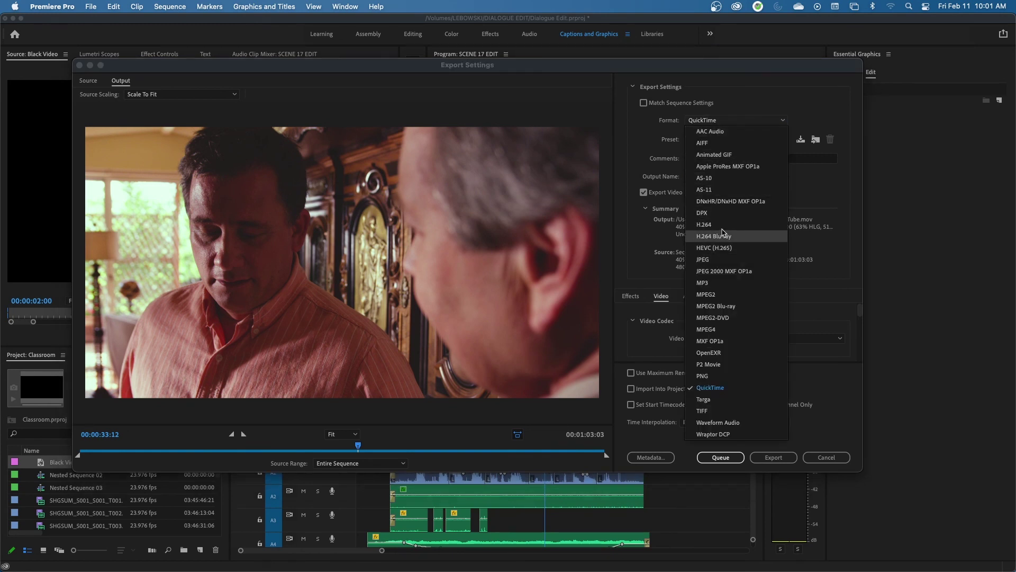
left_click(705, 224)
left_click(730, 139)
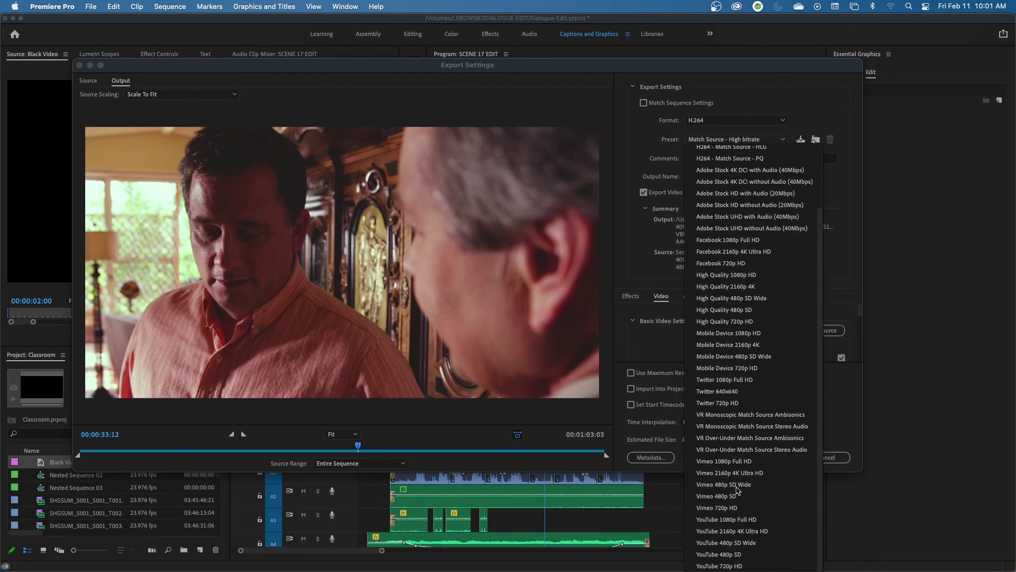
left_click(740, 533)
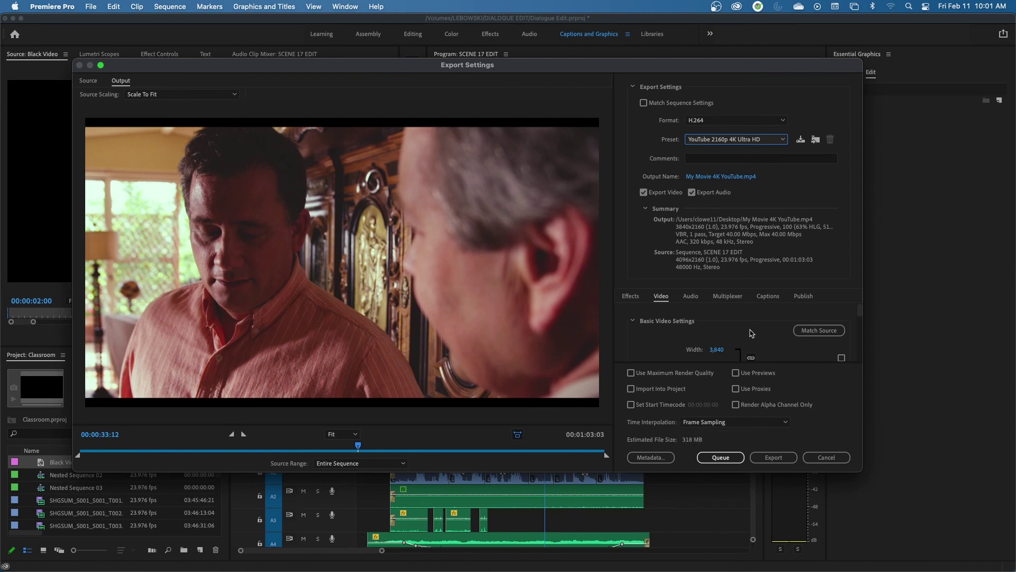
left_click(774, 457)
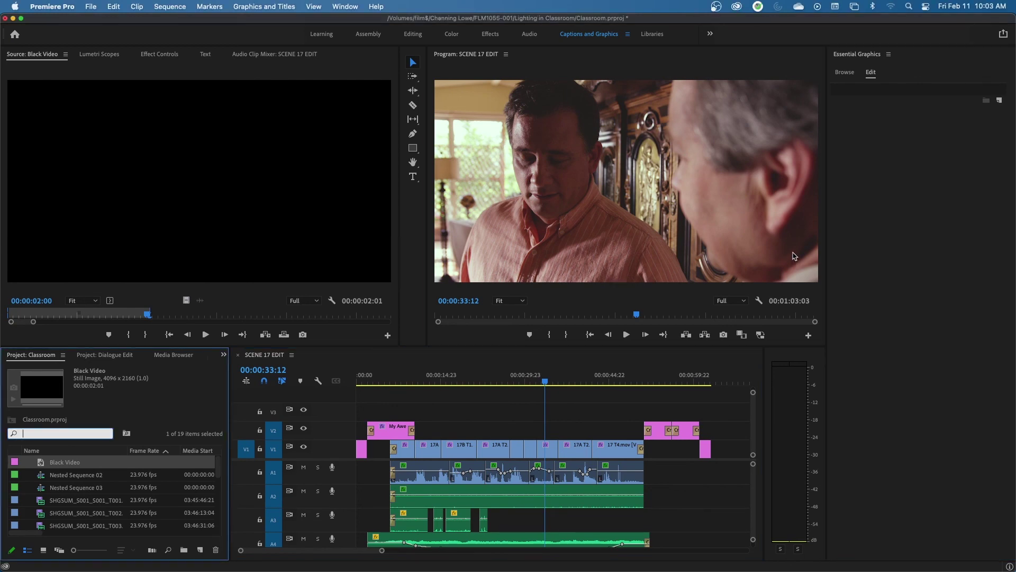
Step: Switch to the desktop, open the exported My Movie 4K YouTube.mp4 in the default player, and leave the player
key("super+h")
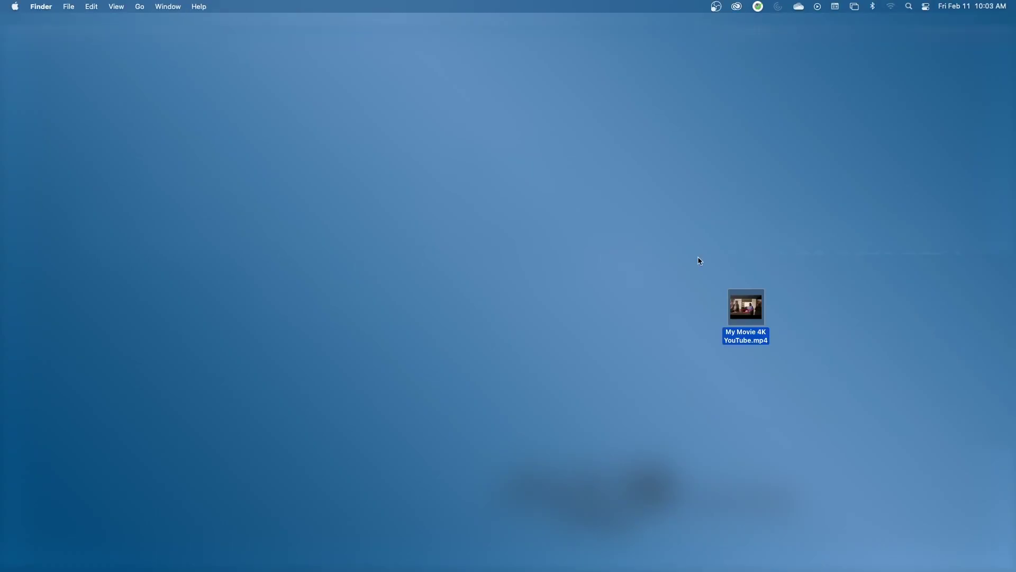
left_click_drag(553, 188, 785, 333)
left_click(785, 333)
mouse_move(761, 306)
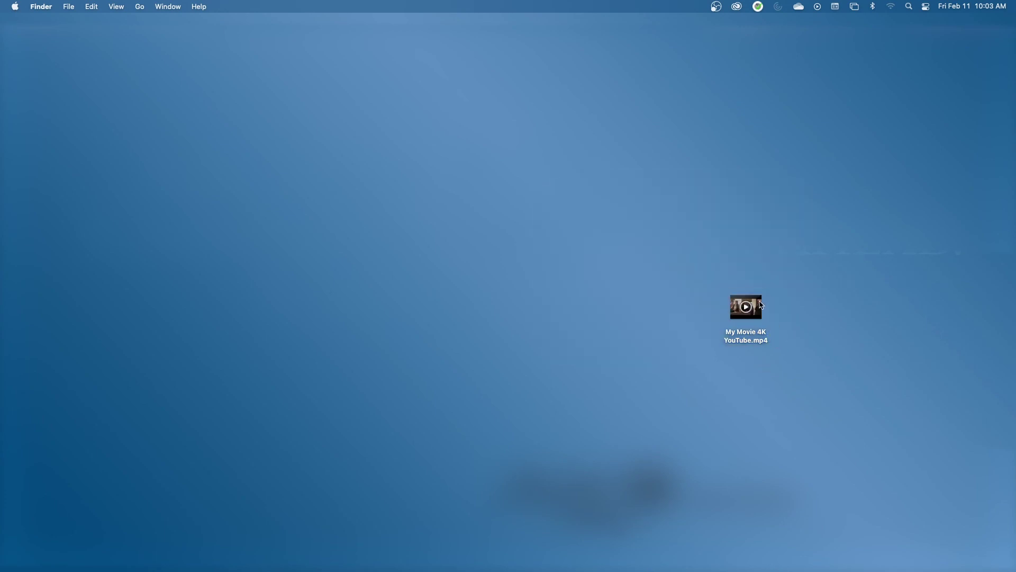
left_click(761, 306)
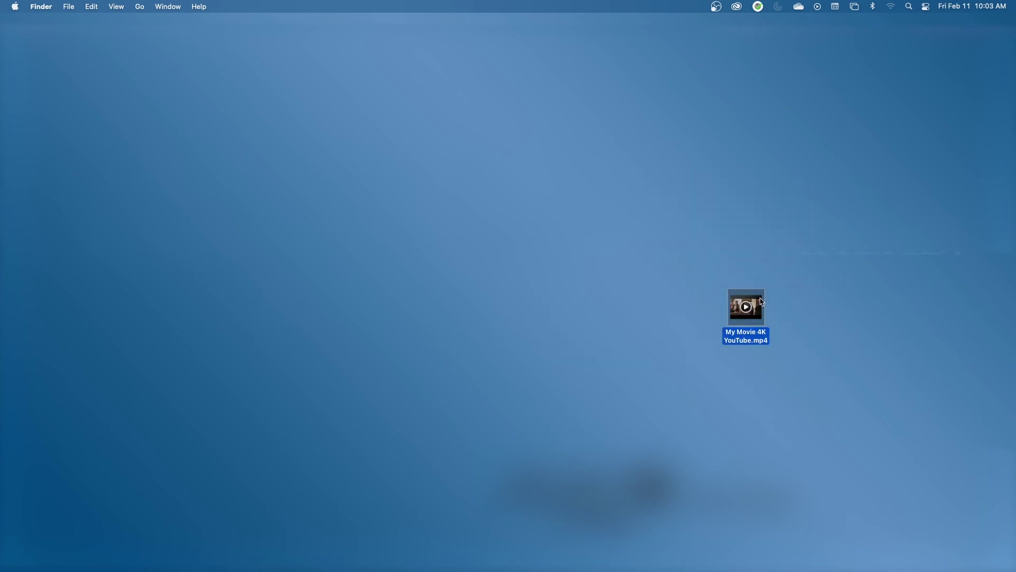
double_click(762, 301)
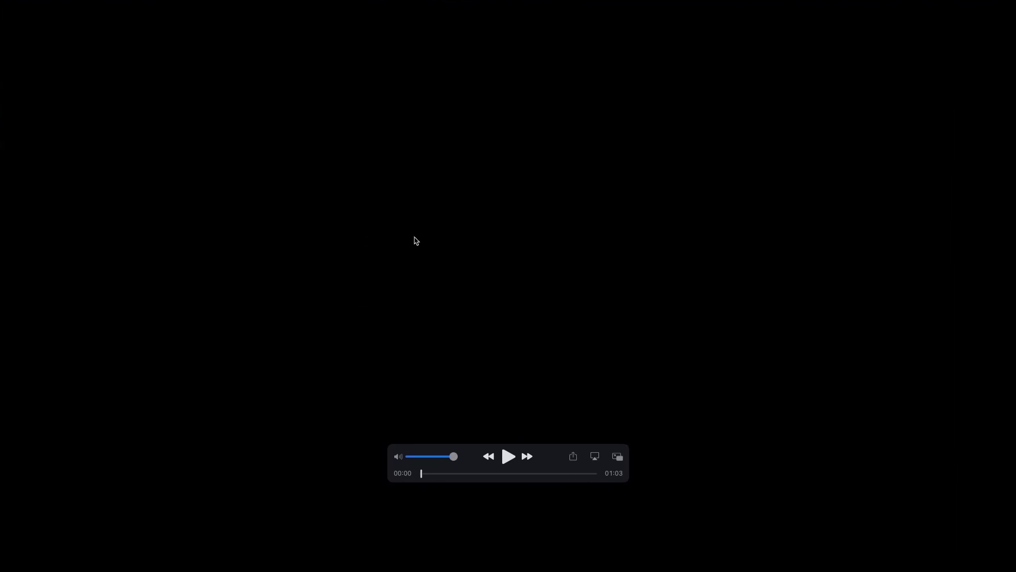
key("Escape")
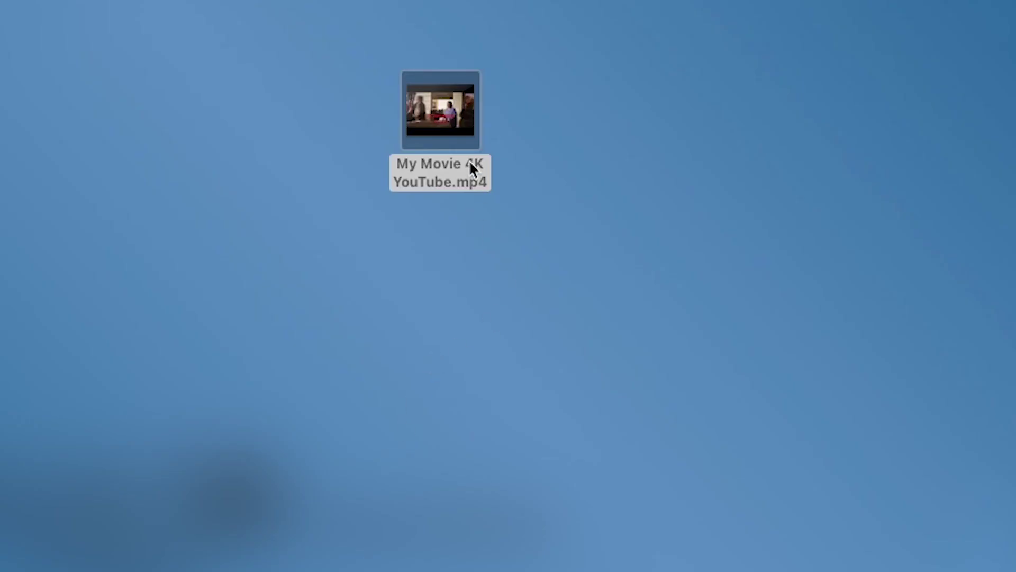
Step: Open My Movie 4K YouTube.mp4 from the desktop with VLC instead of the default player
mouse_move(470, 135)
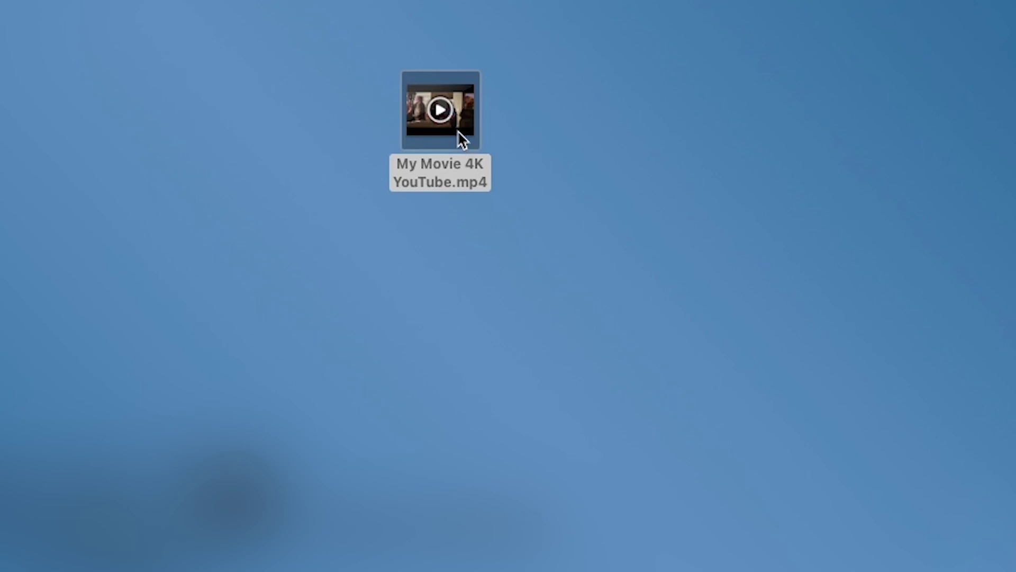
right_click(458, 133)
mouse_move(497, 166)
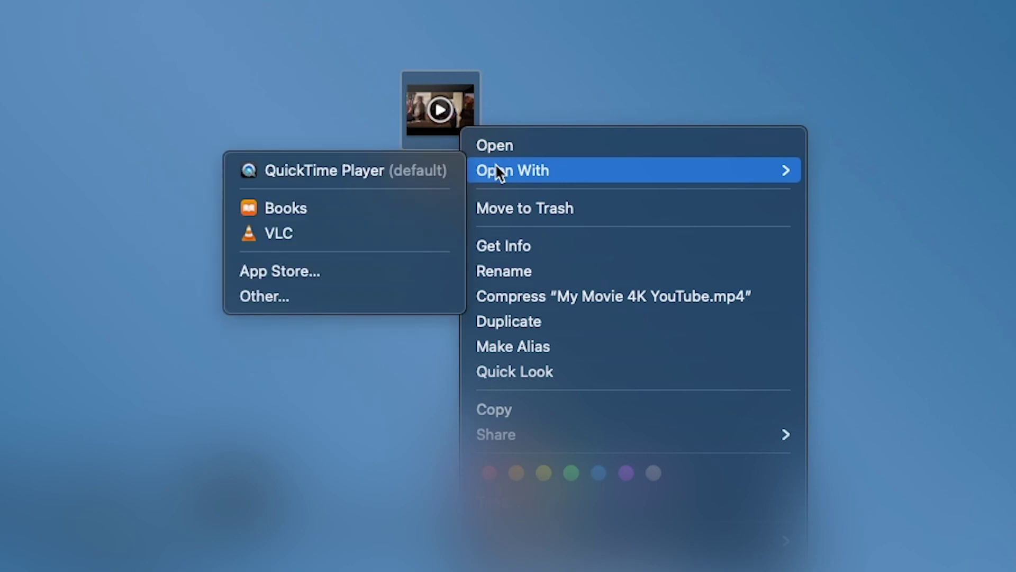
left_click(289, 238)
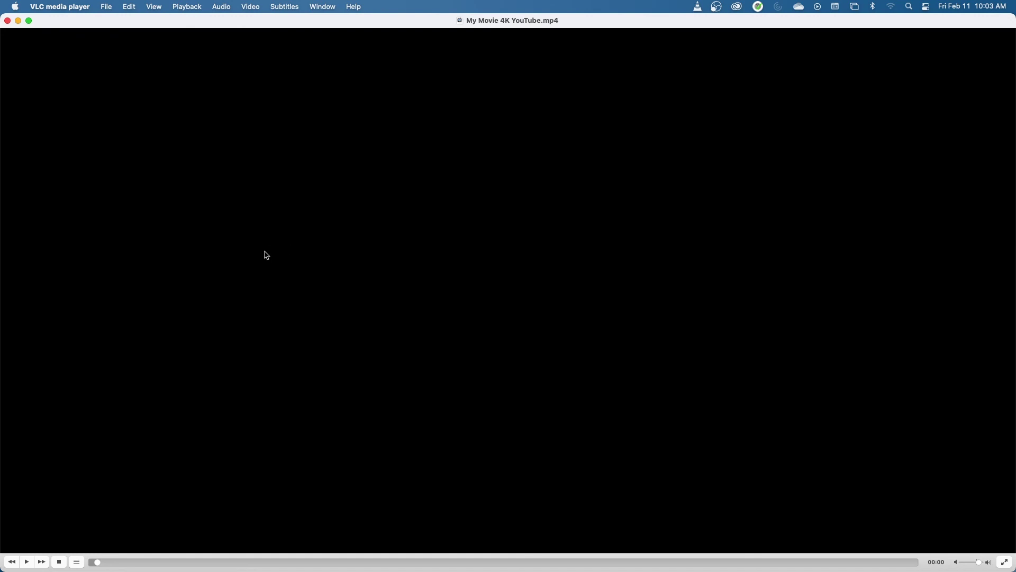
Step: Play the exported movie full screen in VLC and move the floating playback controls clear of the title
double_click(94, 318)
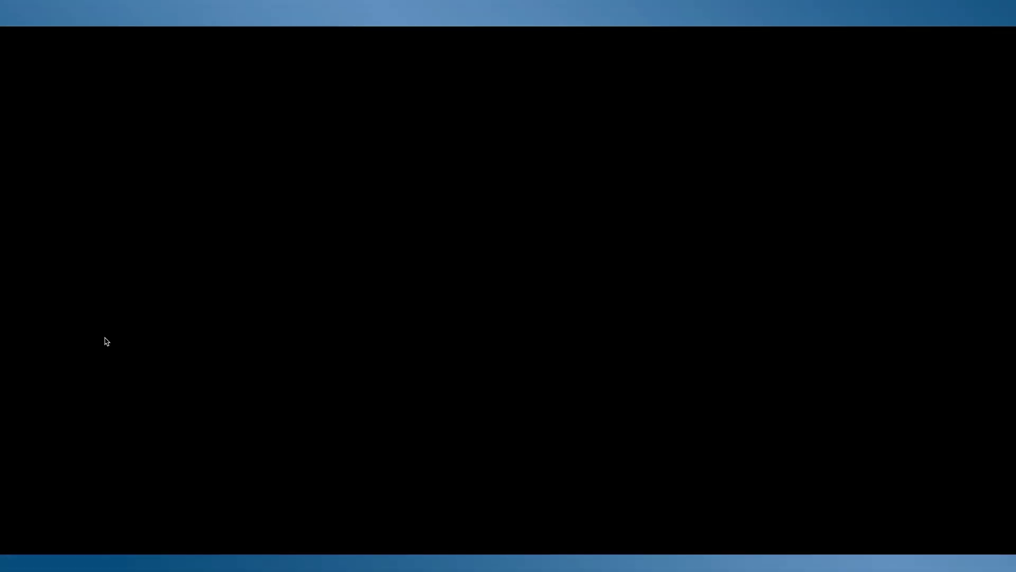
key("space")
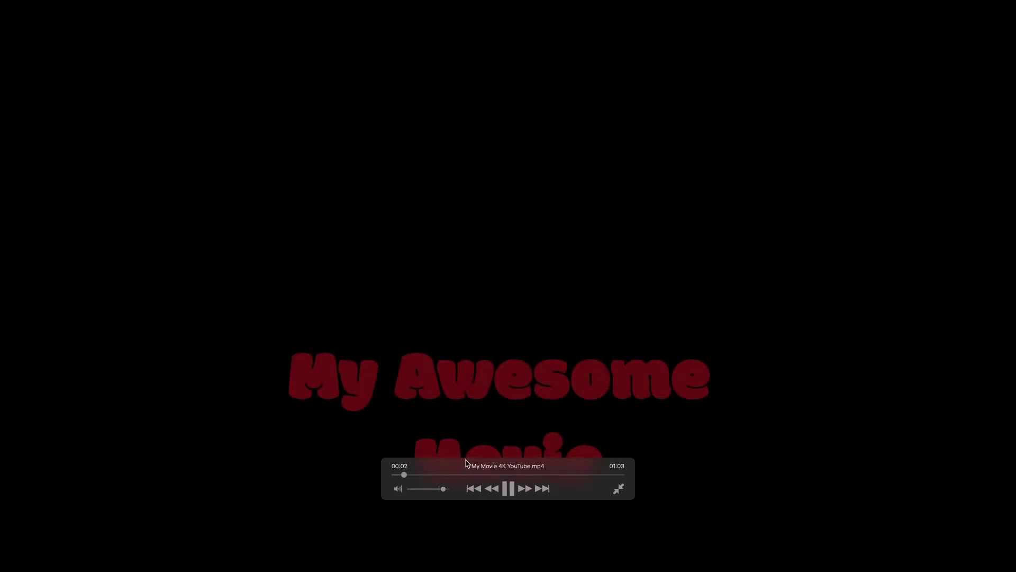
left_click_drag(448, 469, 705, 517)
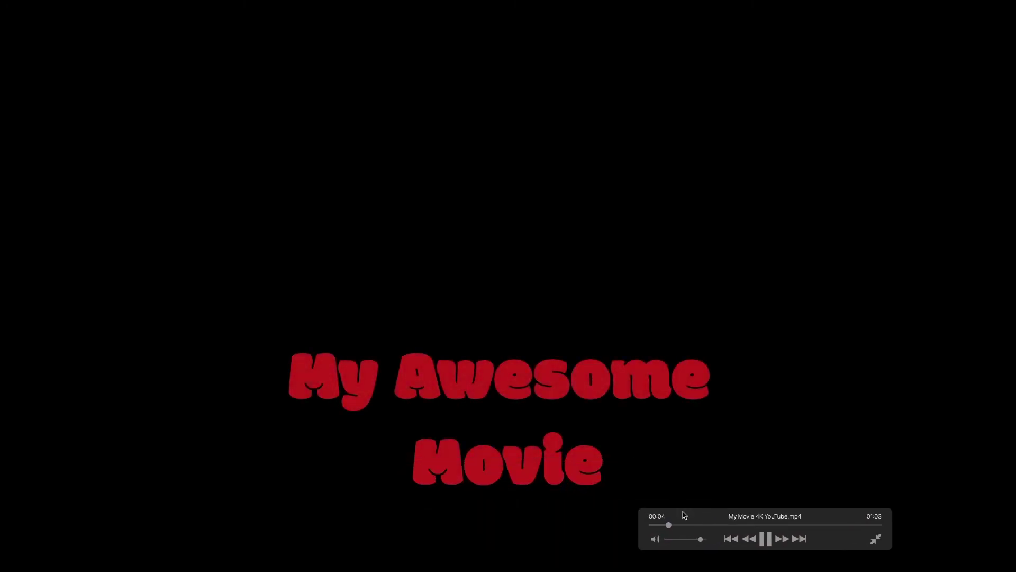